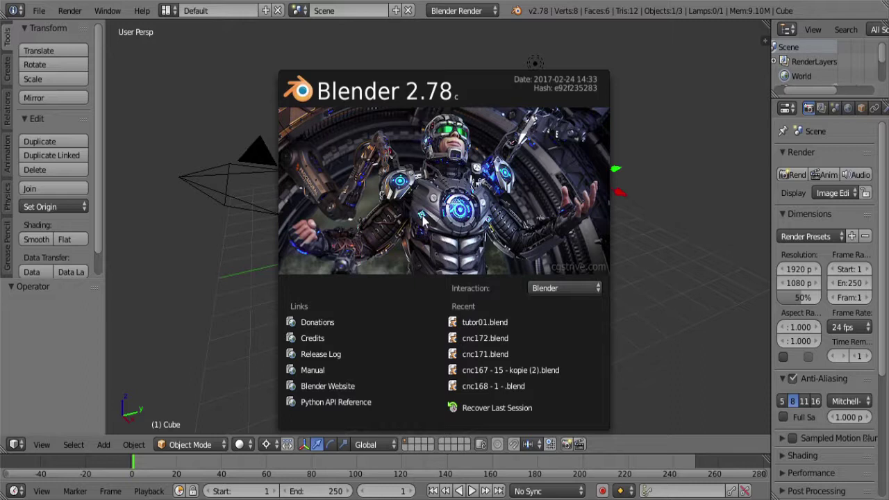
- Close the splash screen and set the pivot point to Median Point
left_click(224, 80)
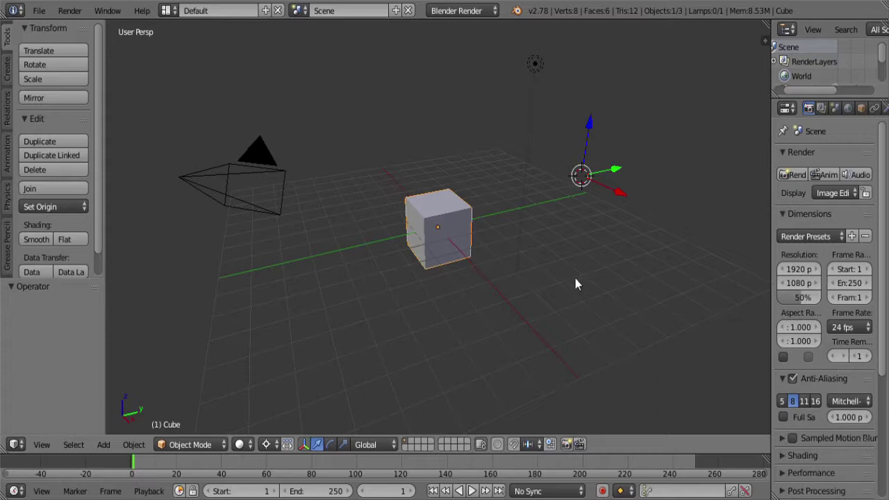
key("ctrl+comma")
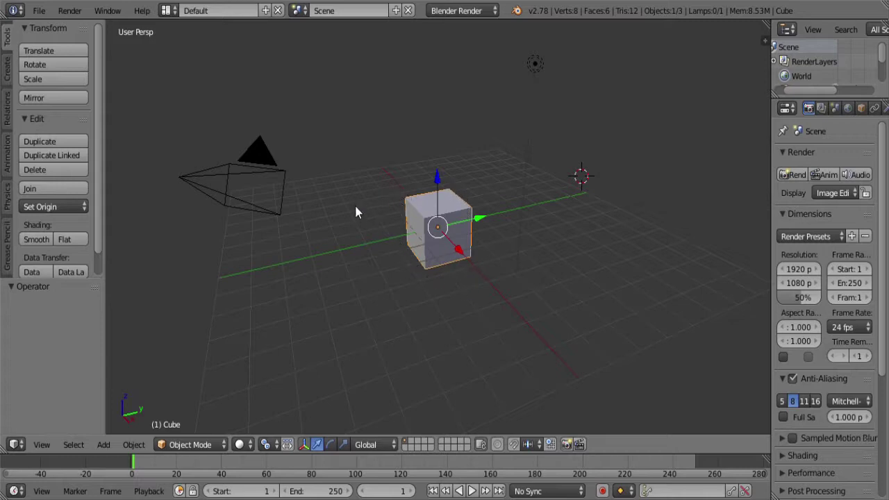
- Select the lamp, place the 3D cursor above the cube, and turn off the transform manipulator
right_click(257, 160)
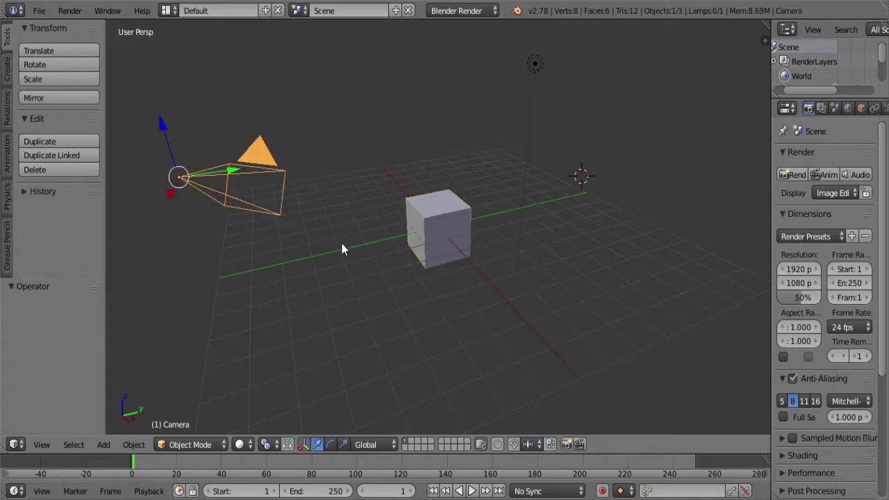
right_click(536, 64)
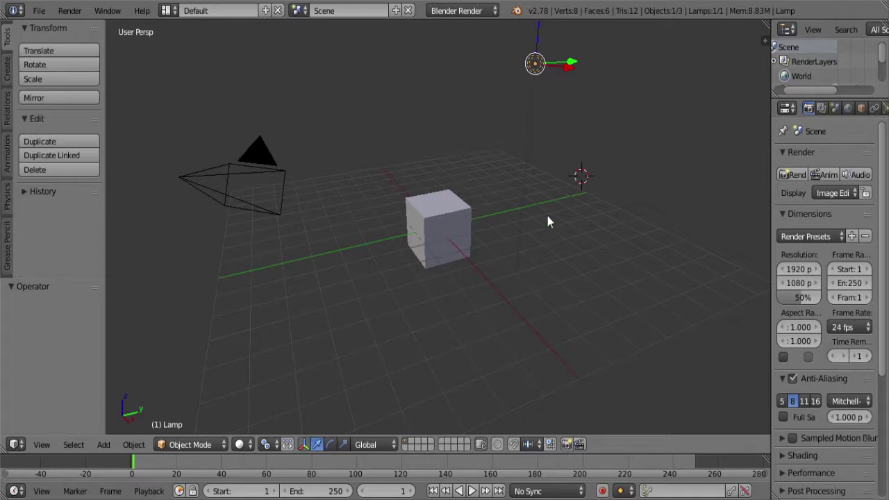
left_click(359, 182)
left_click(362, 266)
left_click(432, 288)
left_click(571, 237)
left_click(517, 170)
left_click(450, 153)
left_click(305, 446)
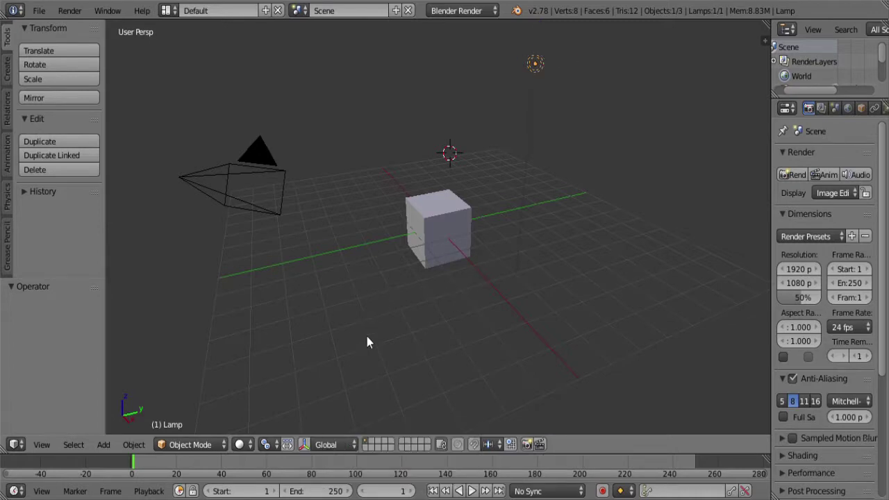
- Switch the pivot point to 3D Cursor and place the cursor on the grid in front of the cube
left_click(267, 445)
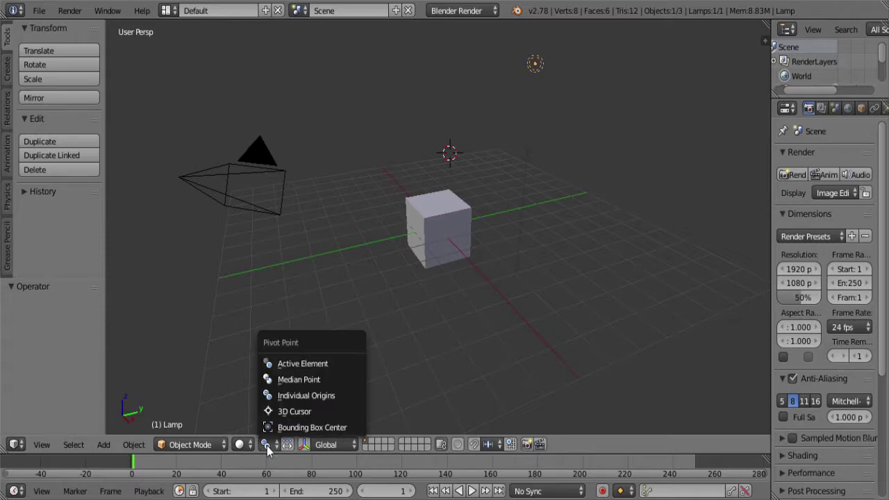
left_click(298, 412)
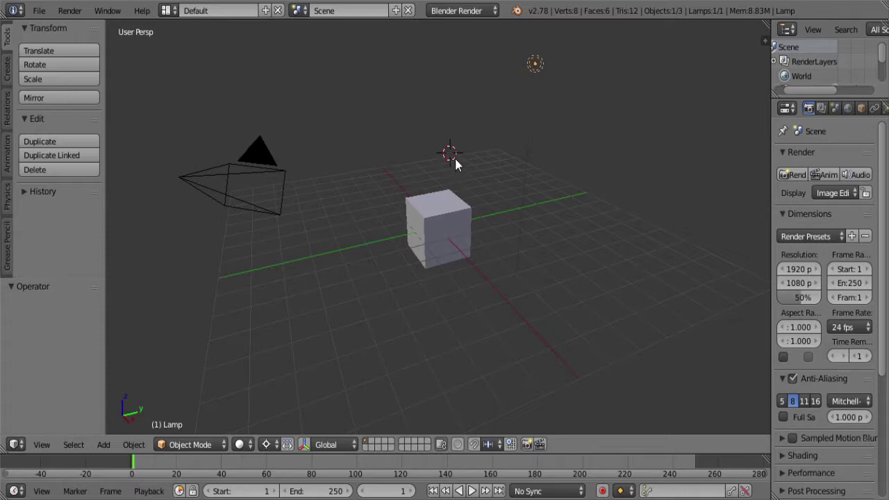
left_click(391, 166)
left_click(366, 236)
left_click(377, 290)
left_click(407, 291)
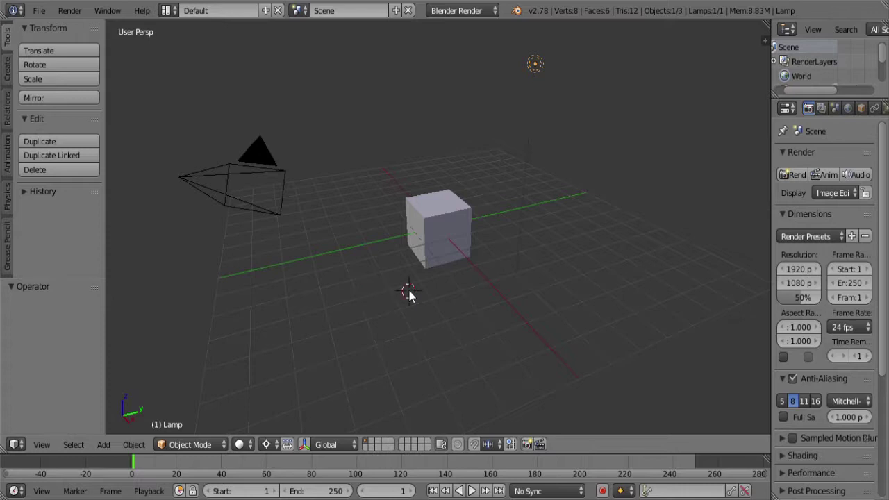
left_click(267, 445)
- Select the cube, try and cancel a rotation and a scale, and place the 3D cursor above it
right_click(448, 202)
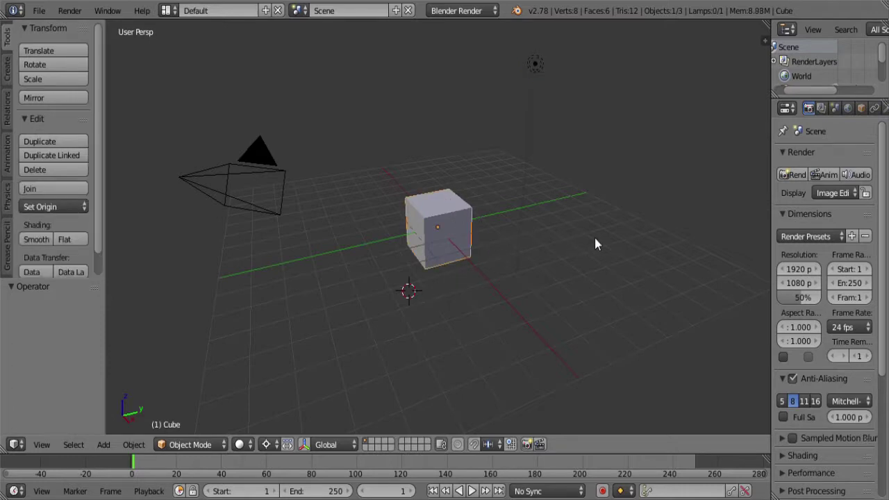
key("r")
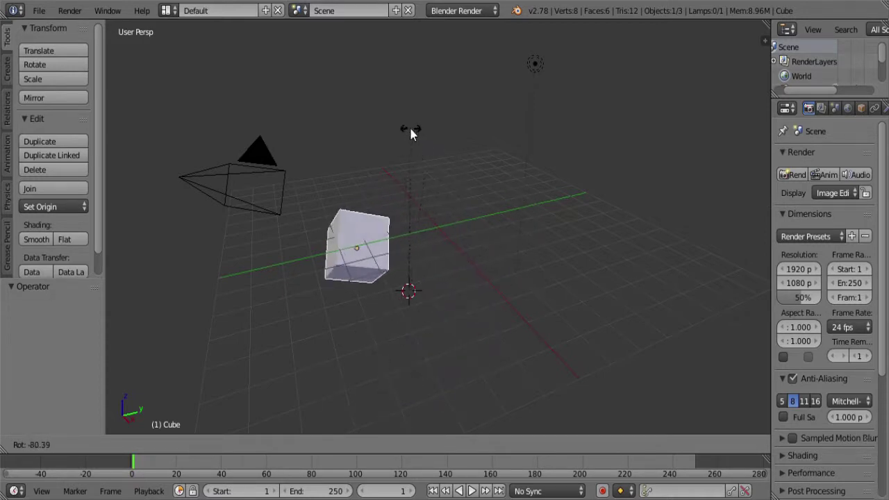
key("Escape")
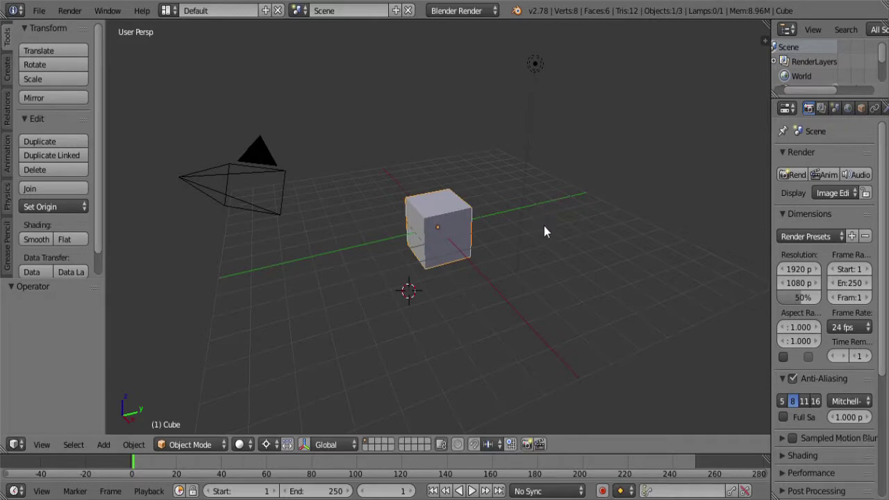
left_click(465, 154)
key("s")
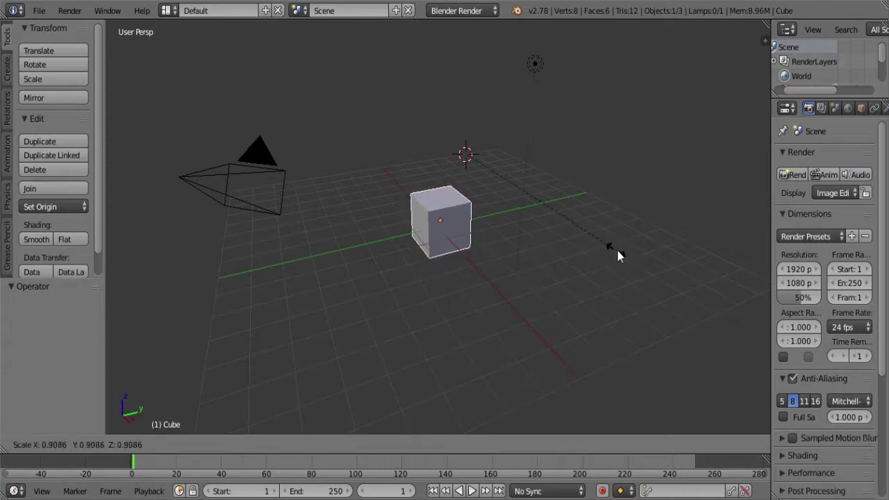
key("Escape")
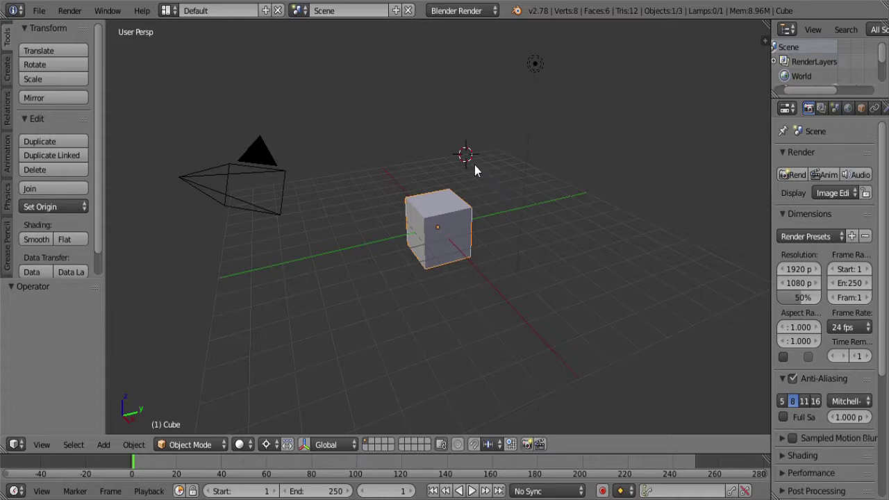
- Scale the cube around the 3D cursor, then start another scale and cancel it
key("s")
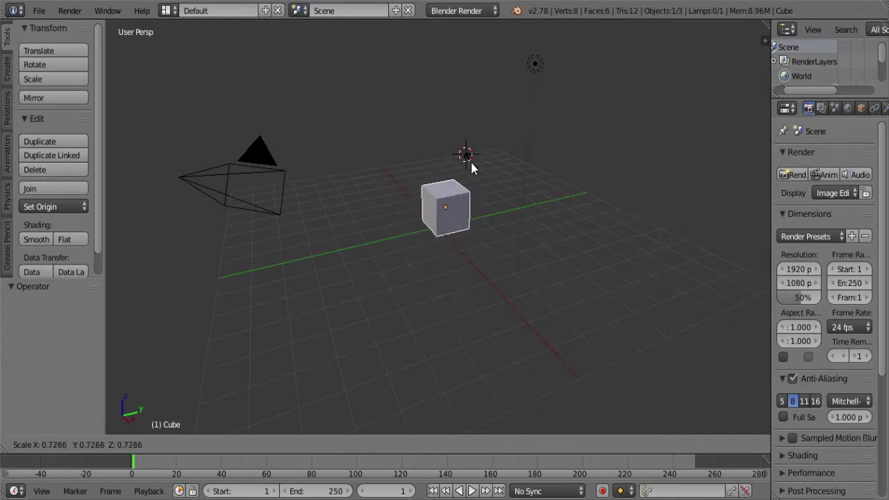
left_click(473, 163)
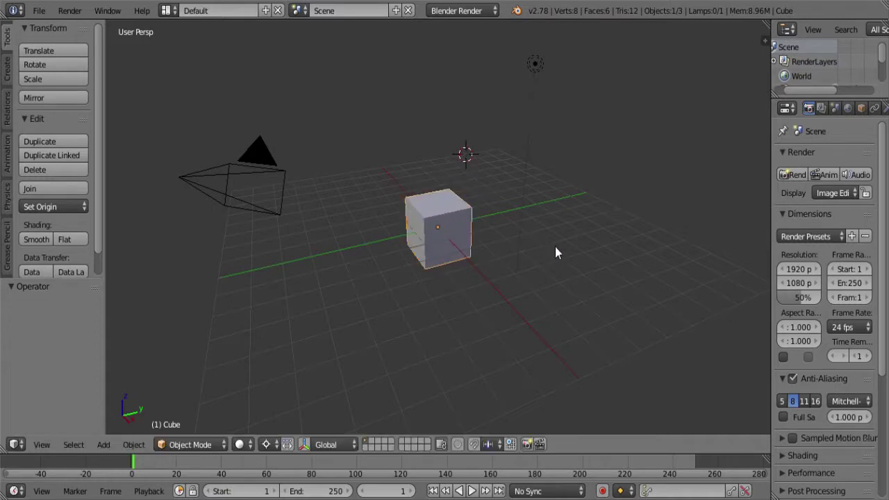
key("s")
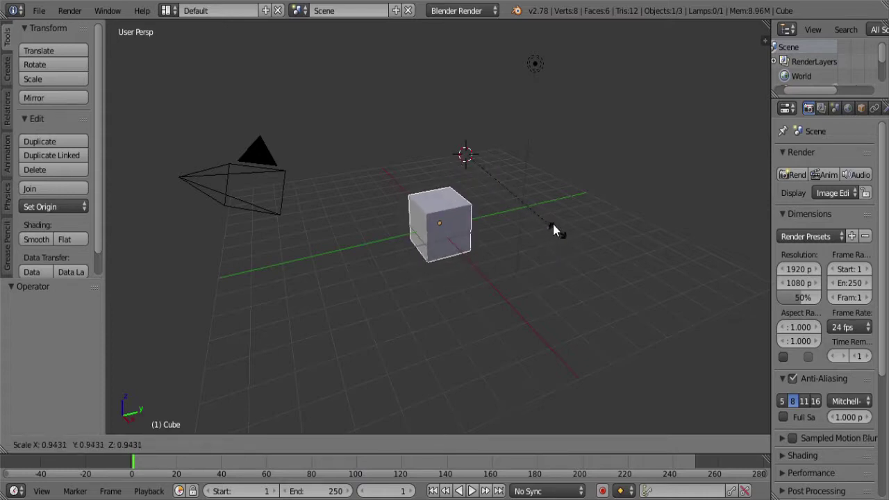
key("Escape")
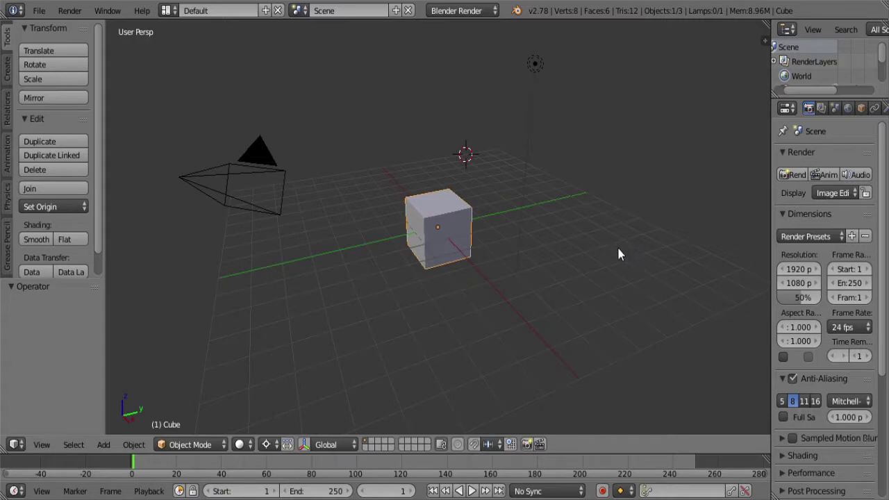
- Snap the 3D cursor to the cube's centre and start moving the cube
key("shift+s")
left_click(556, 239)
key("g")
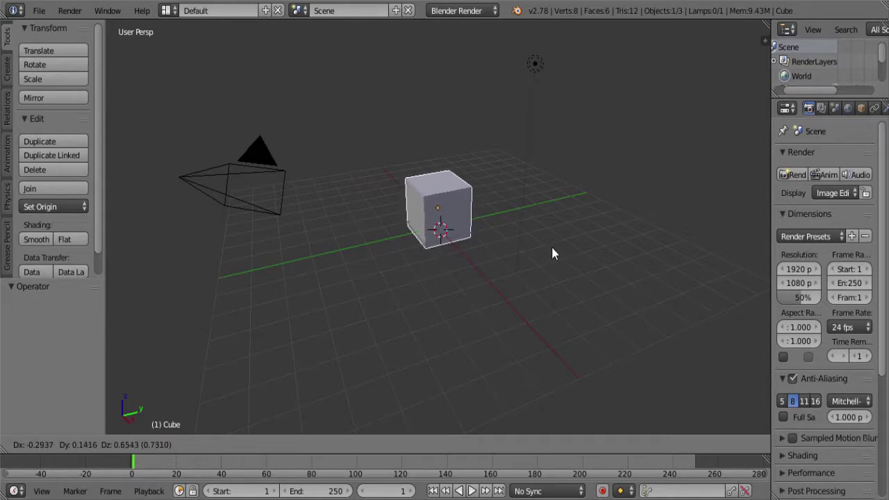
key("x")
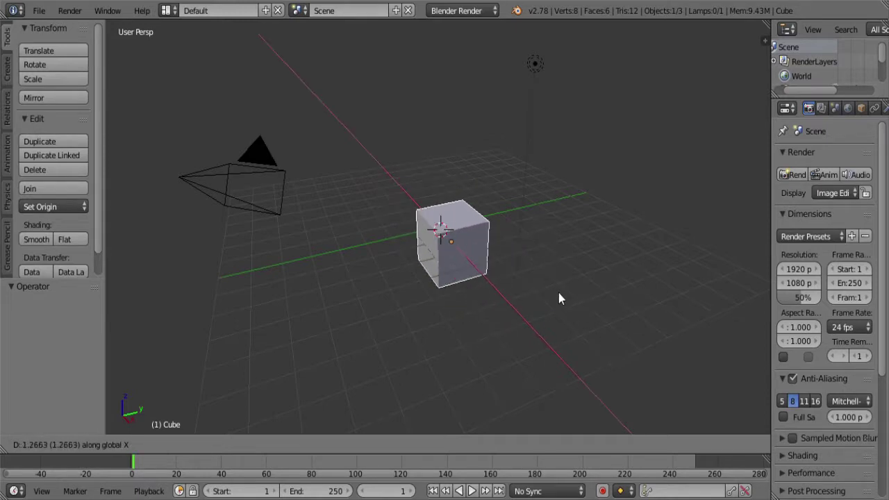
key("y")
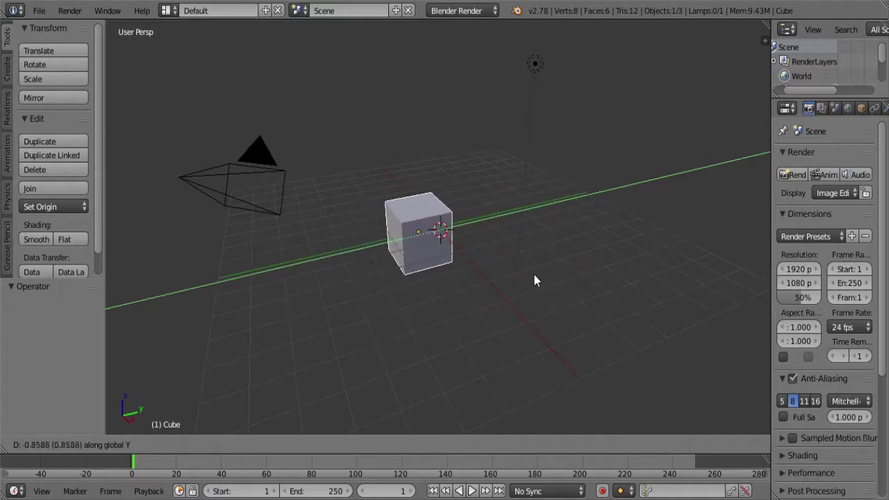
key("z")
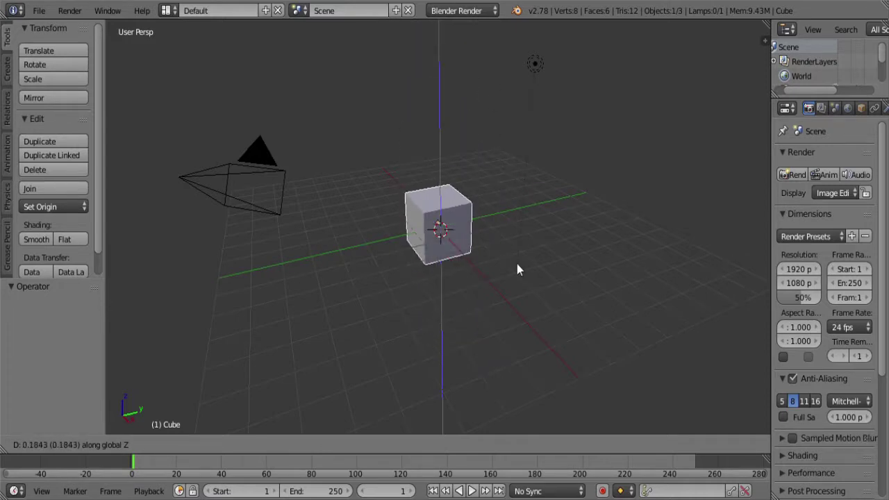
key("ctrl")
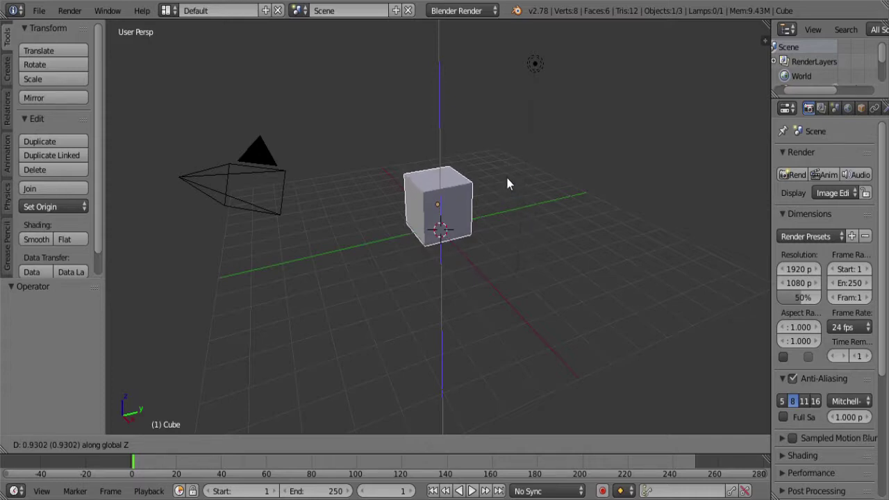
key("x")
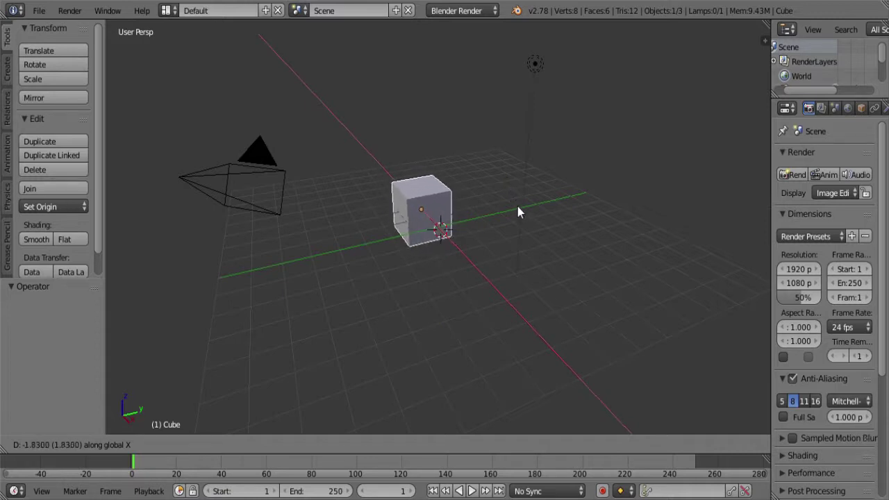
key("ctrl")
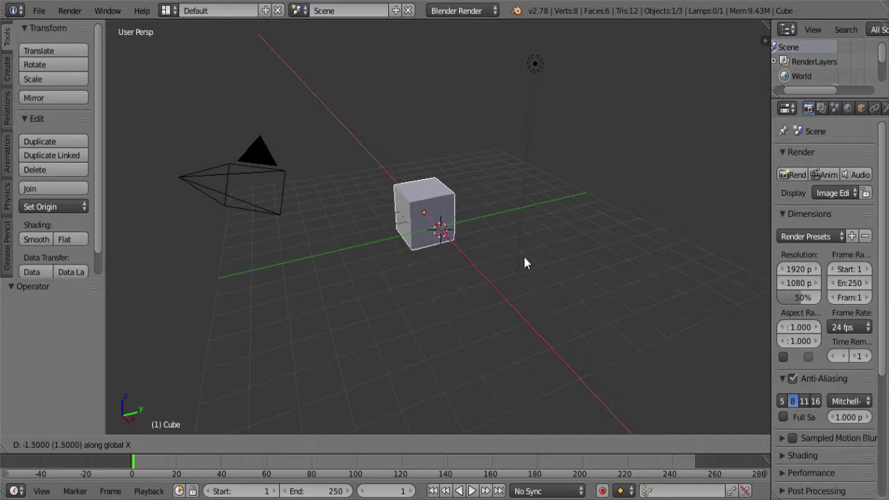
right_click(555, 254)
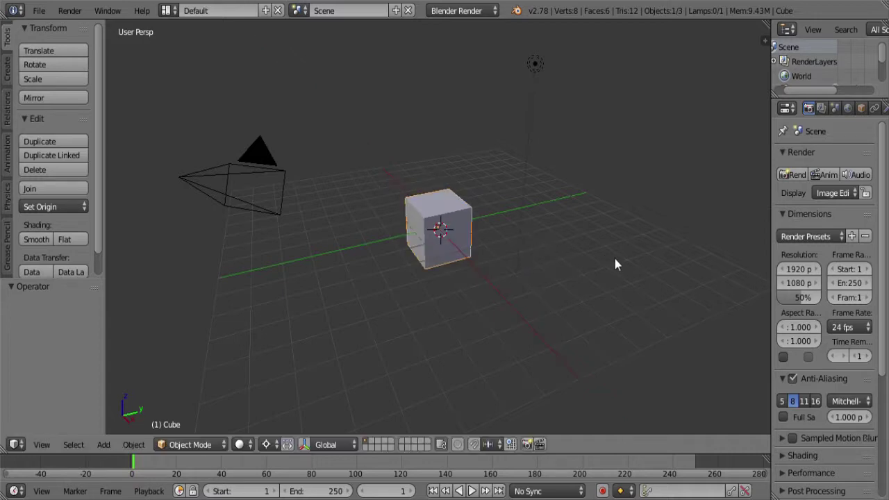
key("r")
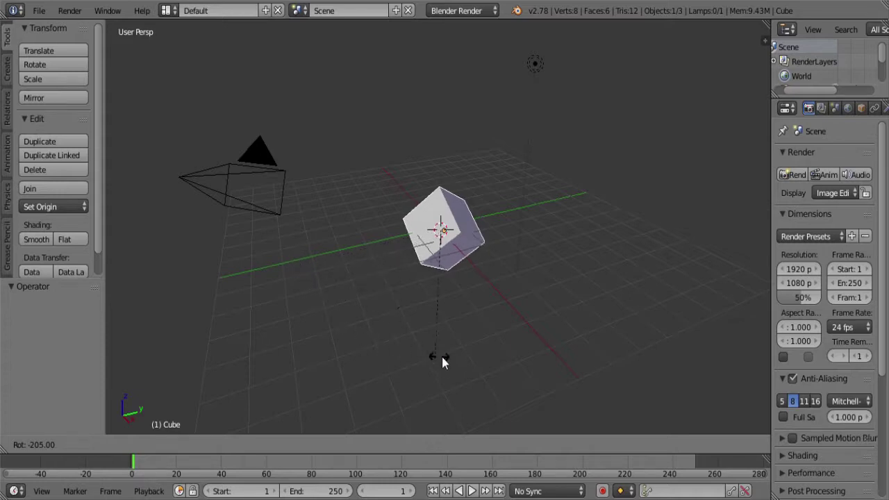
key("Escape")
key("r")
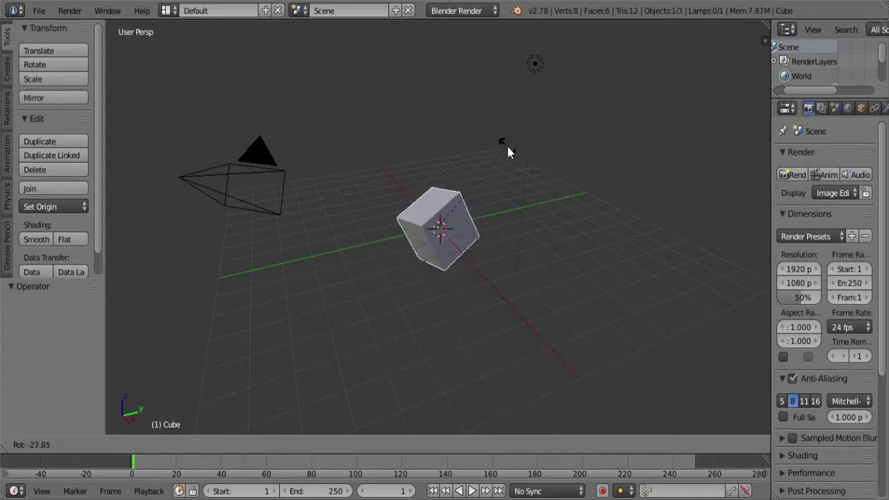
key("x")
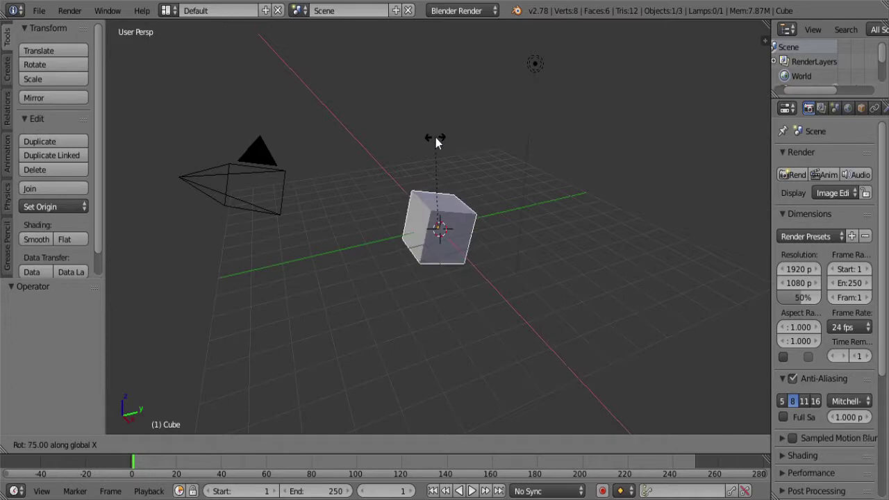
key("y")
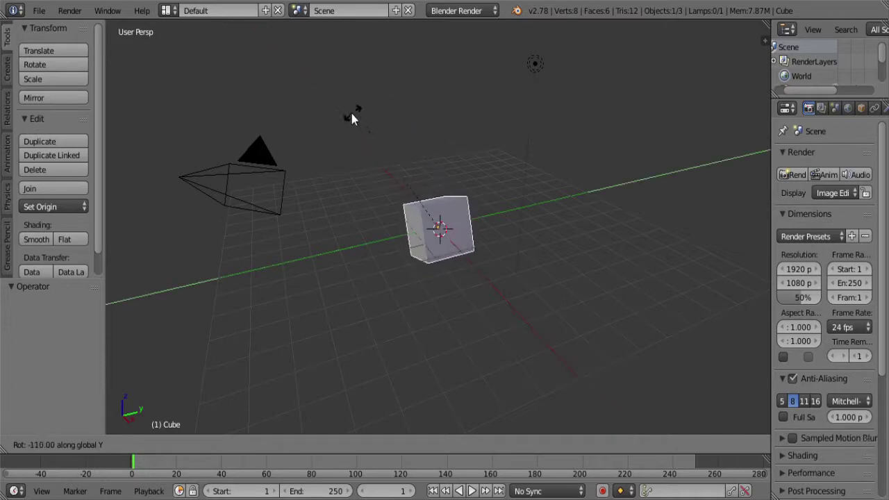
key("z")
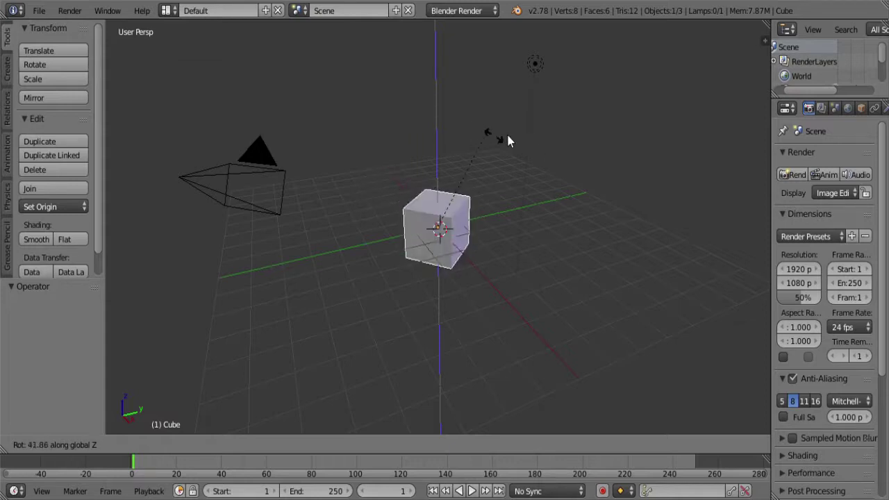
left_click(588, 124)
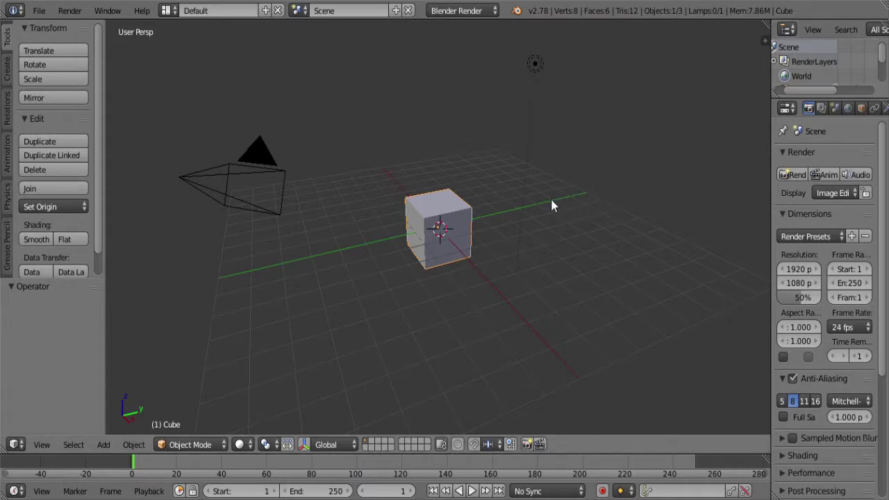
- Begin scaling the cube along Y, switch to X, then cancel so the size stays unchanged
key("s")
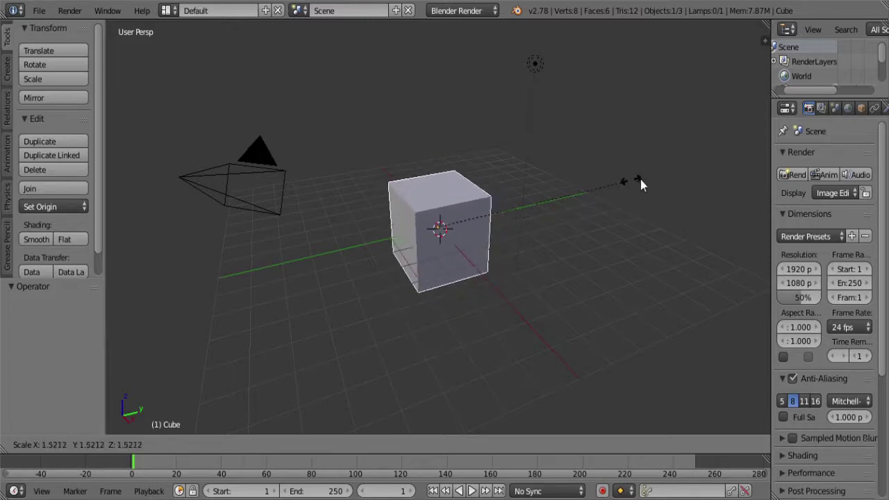
key("y")
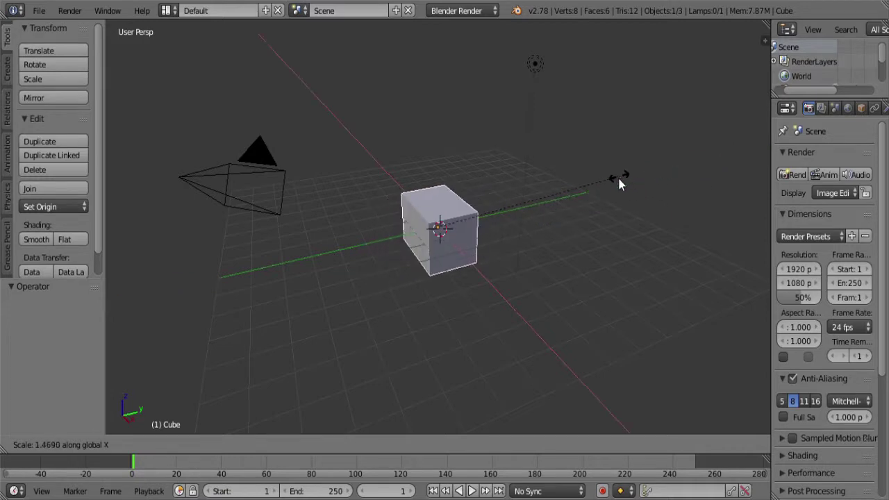
key("x")
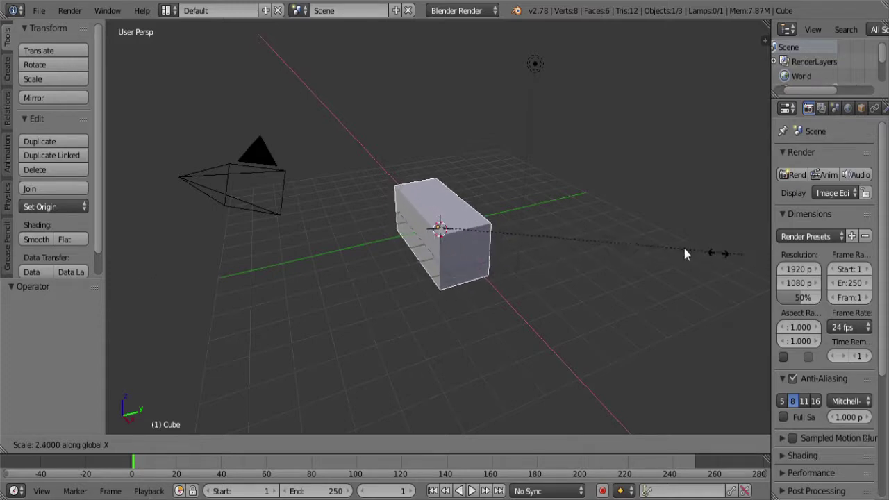
left_click(522, 269)
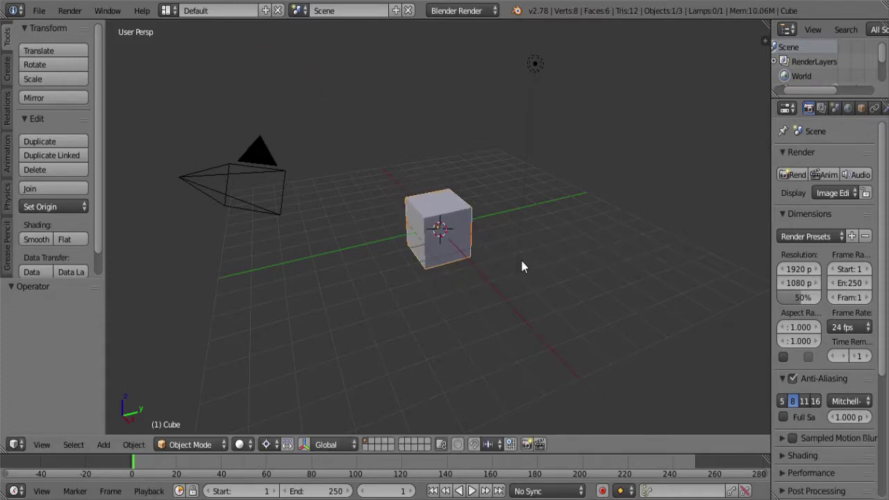
- Load keys01.blend from the File menu's recent files list
left_click(39, 10)
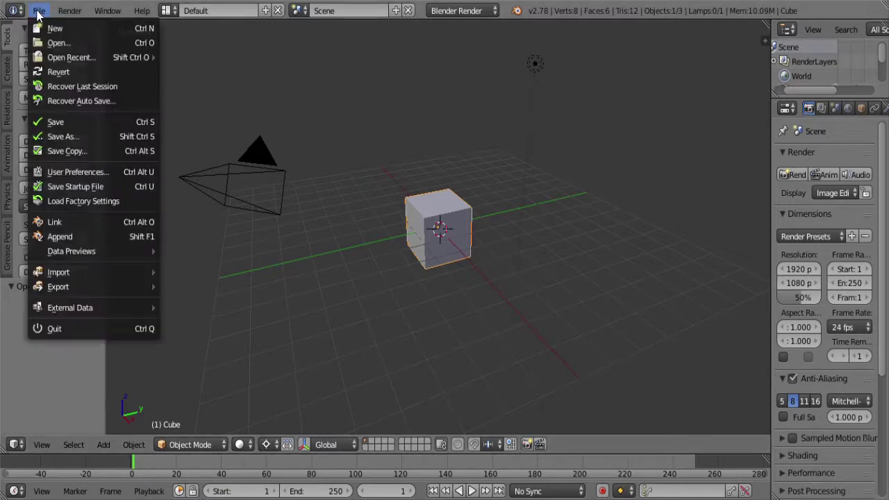
mouse_move(61, 59)
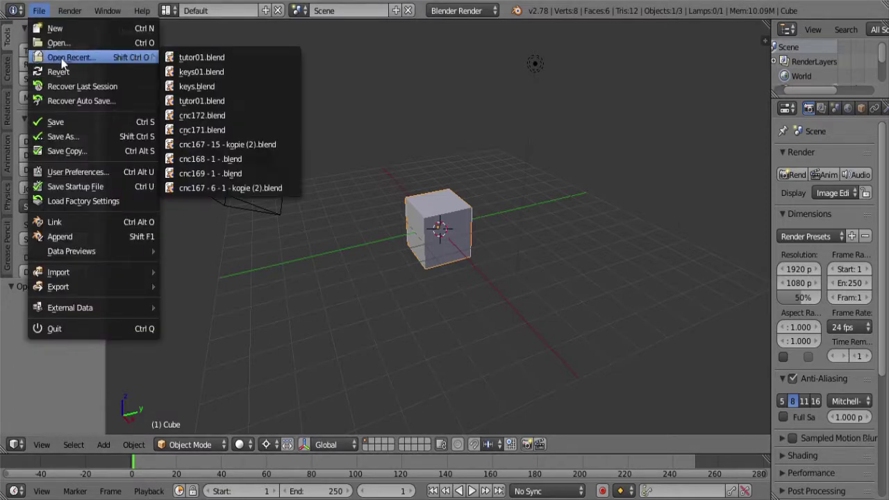
left_click(218, 71)
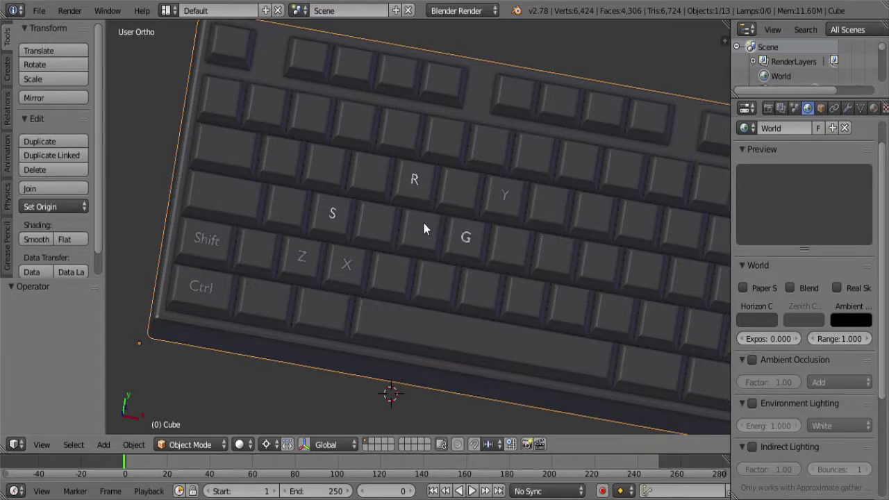
- Zoom and orbit freely around the keyboard model
scroll(423, 224, "down", 3)
scroll(423, 224, "up", 4)
scroll(421, 226, "down", 3)
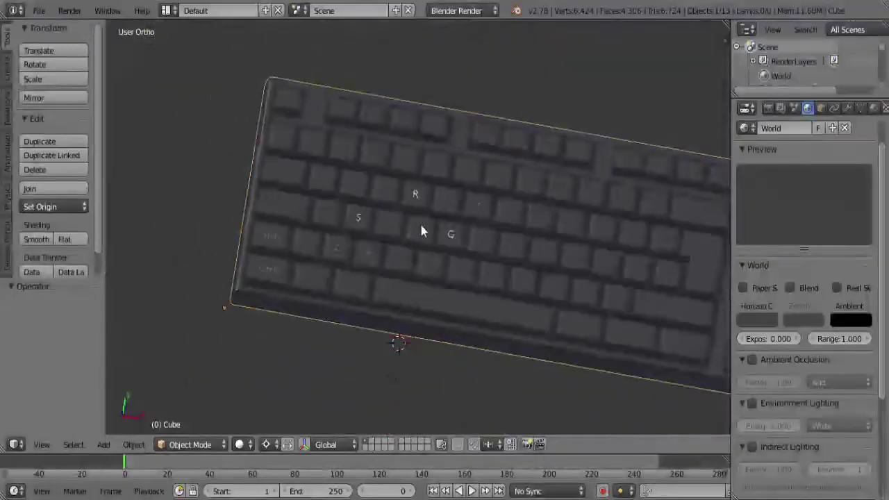
scroll(420, 225, "up", 3)
scroll(420, 226, "down", 3)
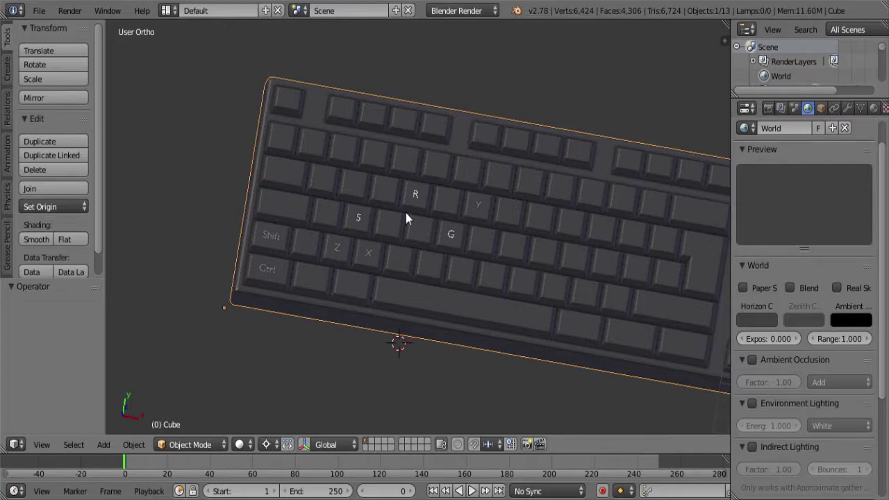
middle_click_drag(406, 218, 389, 197)
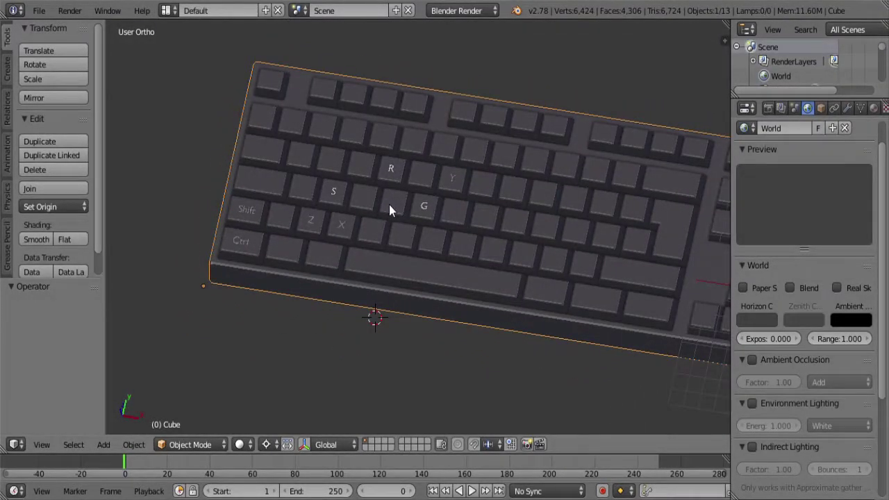
middle_click_drag(419, 206, 290, 234)
middle_click_drag(446, 251, 417, 259)
scroll(416, 262, "up", 4)
scroll(430, 257, "down", 2)
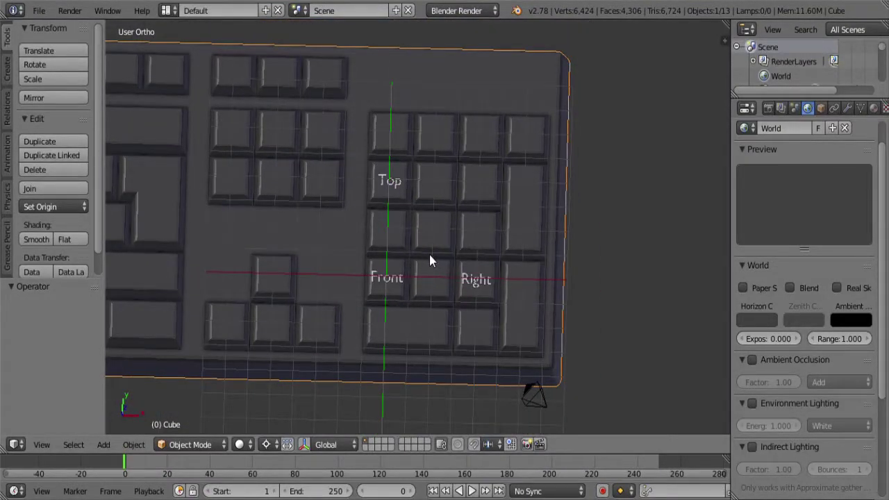
- View the keyboard from the front (numpad 1), side (numpad 3) and top (numpad 7)
key("KP_1")
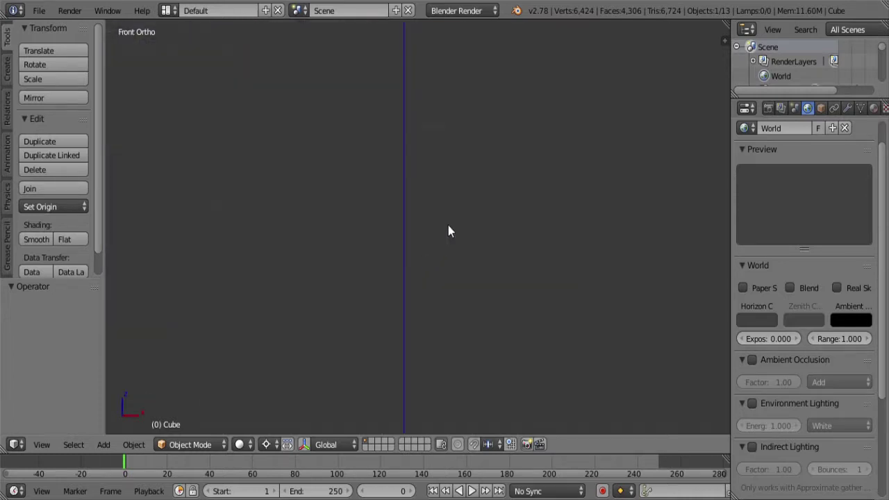
scroll(434, 212, "up", 6, "shift")
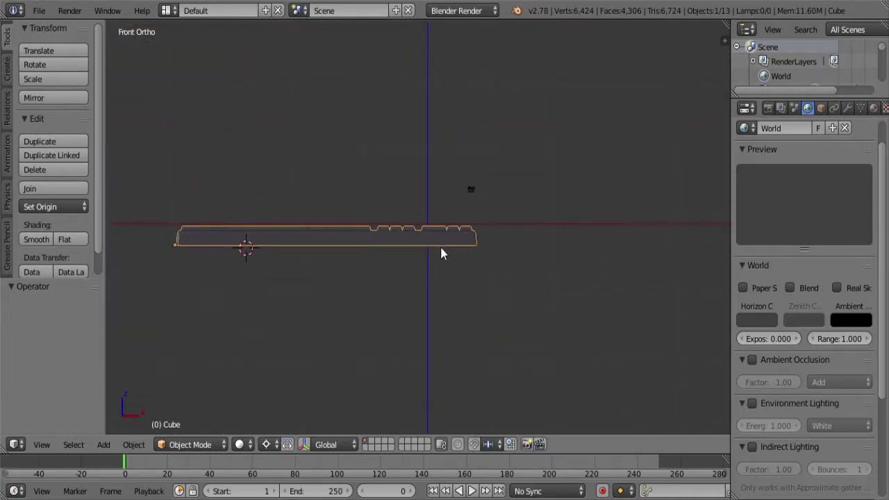
scroll(440, 252, "up", 2)
middle_click_drag(420, 240, 381, 287)
key("KP_3")
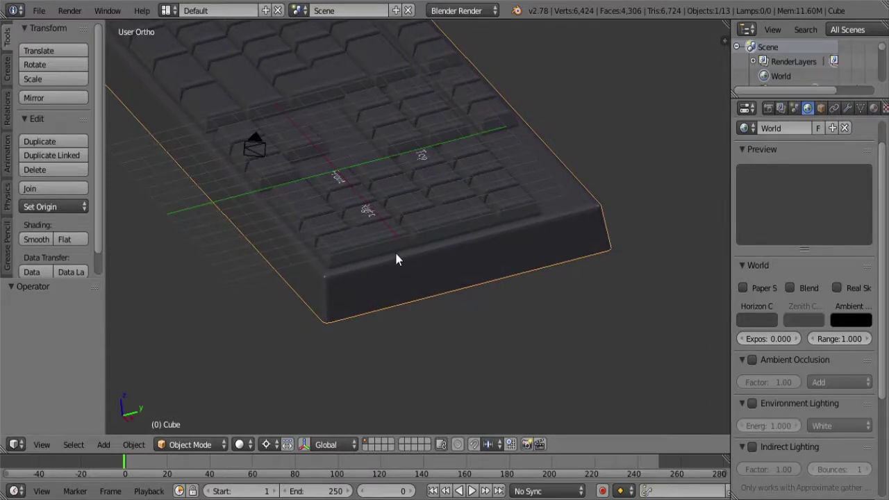
key("KP_7")
middle_click_drag(401, 292, 403, 271, "shift")
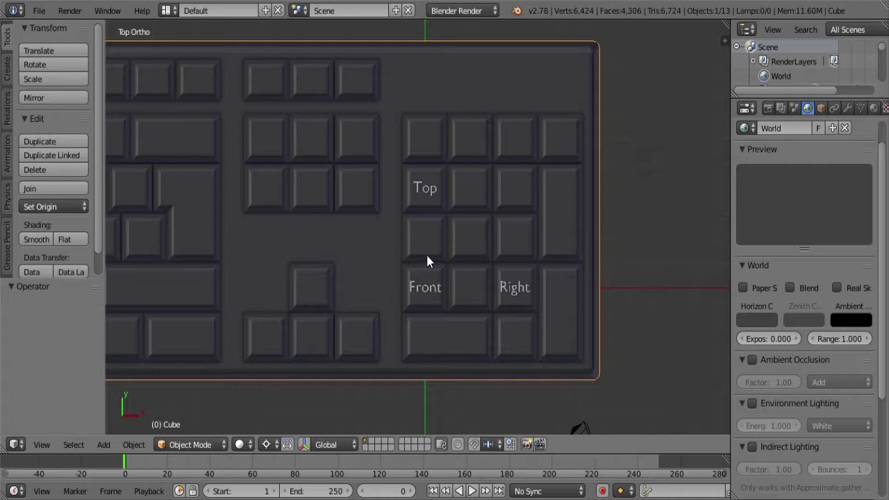
- Check the back, left and underside views with Ctrl+numpad 1, 3 and 7
key("ctrl+KP_1")
middle_click_drag(426, 260, 402, 259)
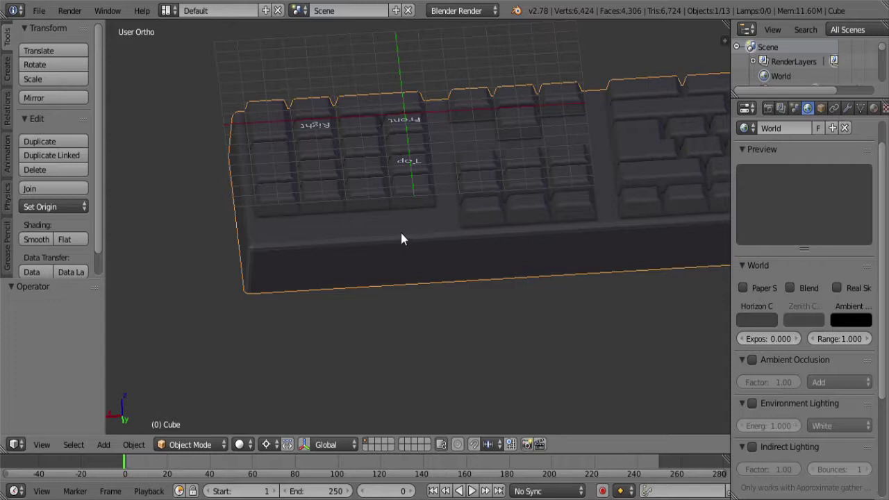
key("ctrl+KP_3")
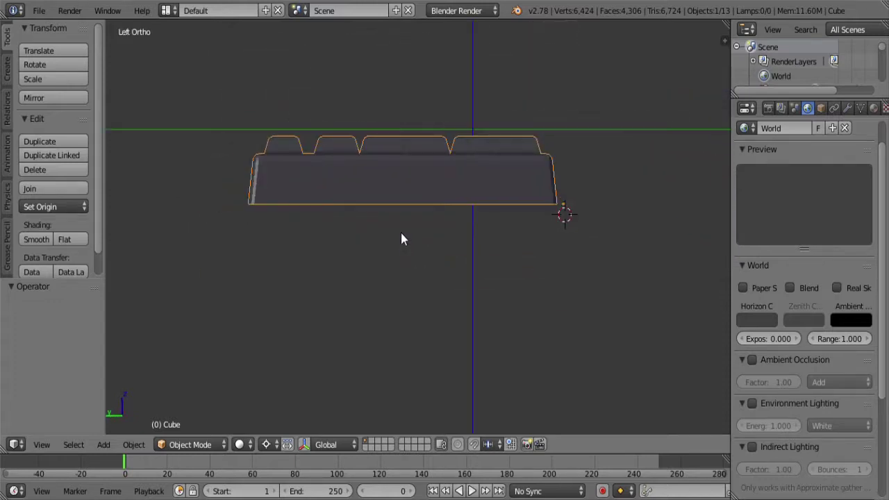
middle_click_drag(393, 192, 382, 253)
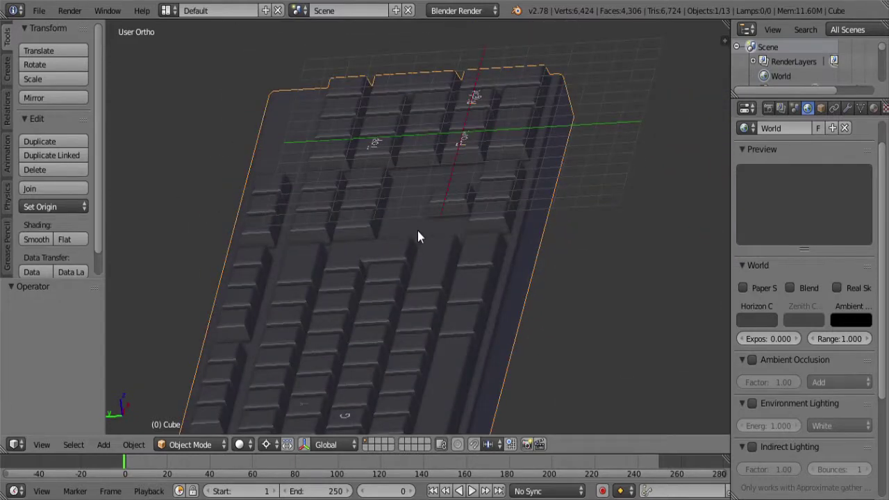
key("ctrl+KP_7")
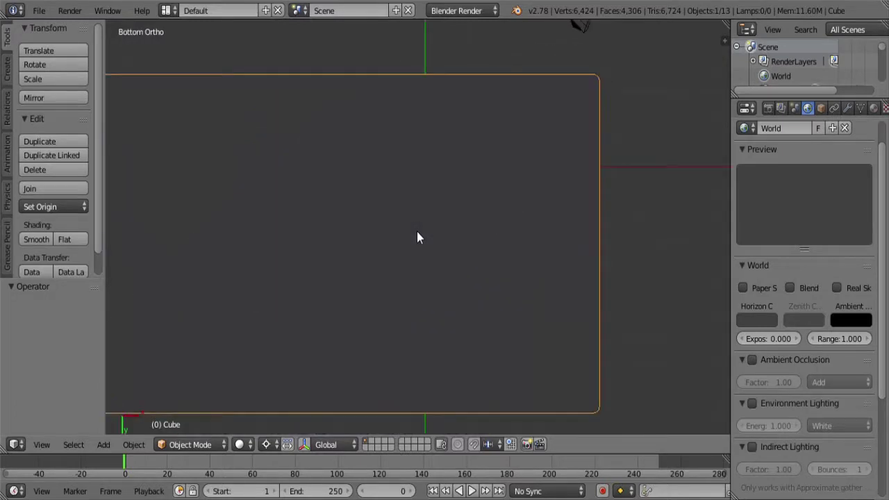
middle_click_drag(414, 226, 607, 233)
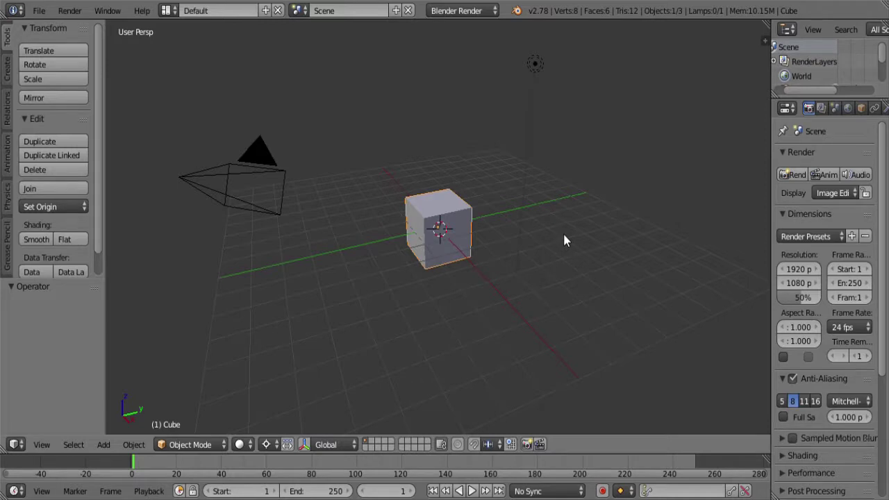
- Switch to top view and snap the 3D cursor back to the cube's centre
key("KP_7")
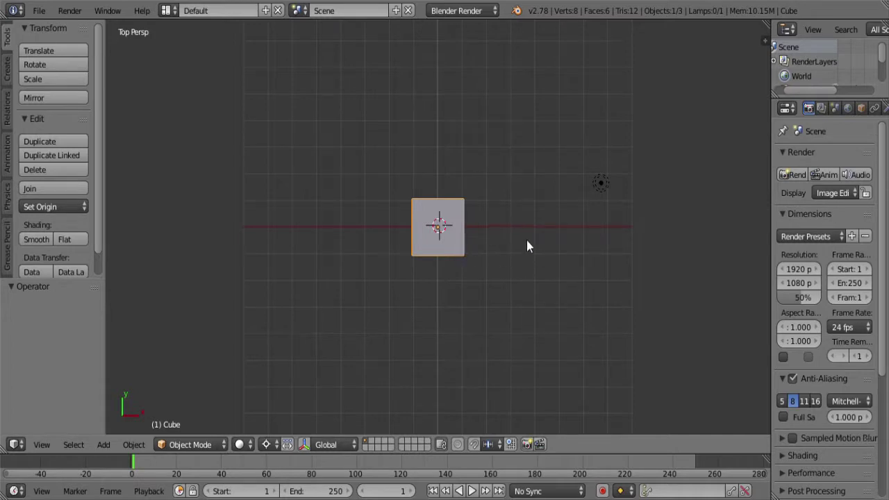
left_click(504, 248)
key("shift+s")
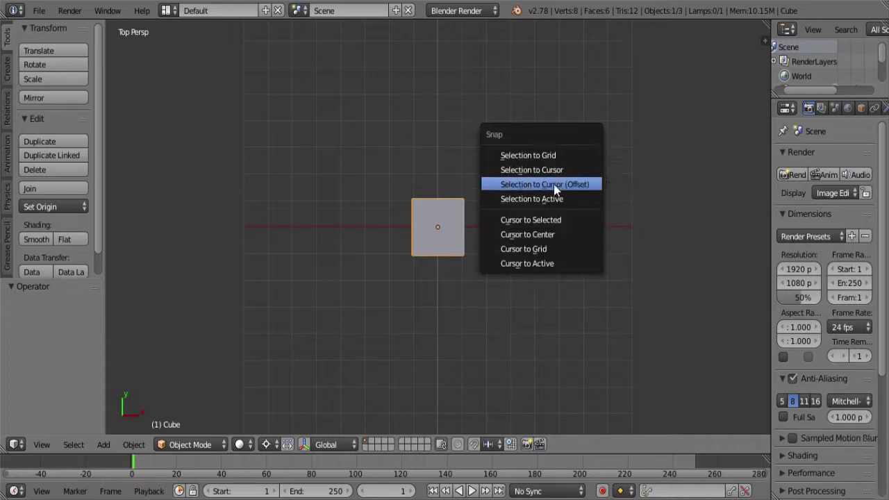
left_click(554, 221)
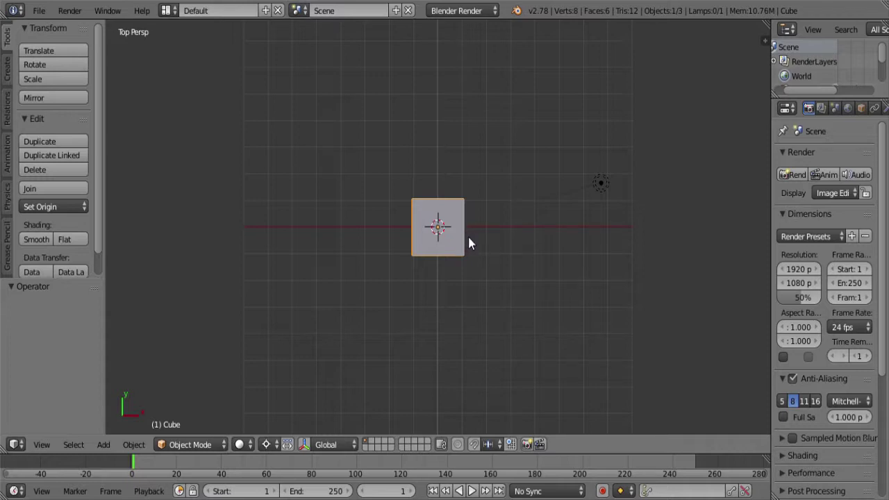
- Scale the cube by 5.0 along the Y axis into a long bar
key("s")
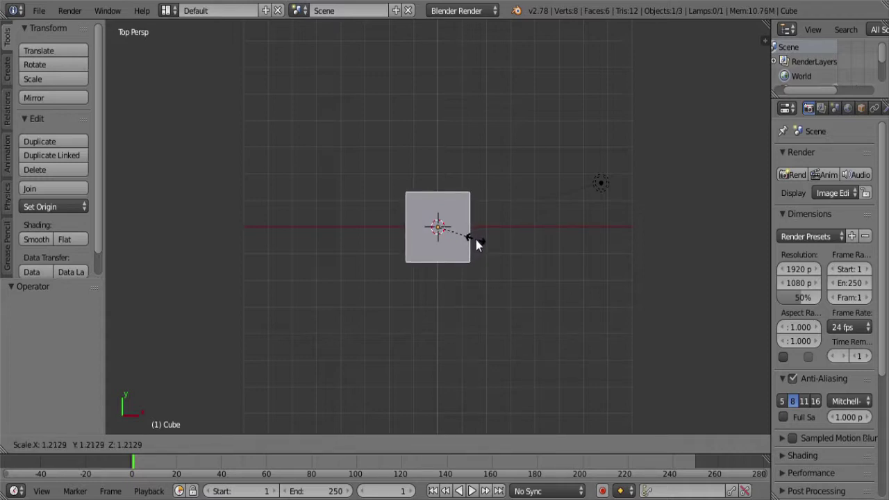
key("y")
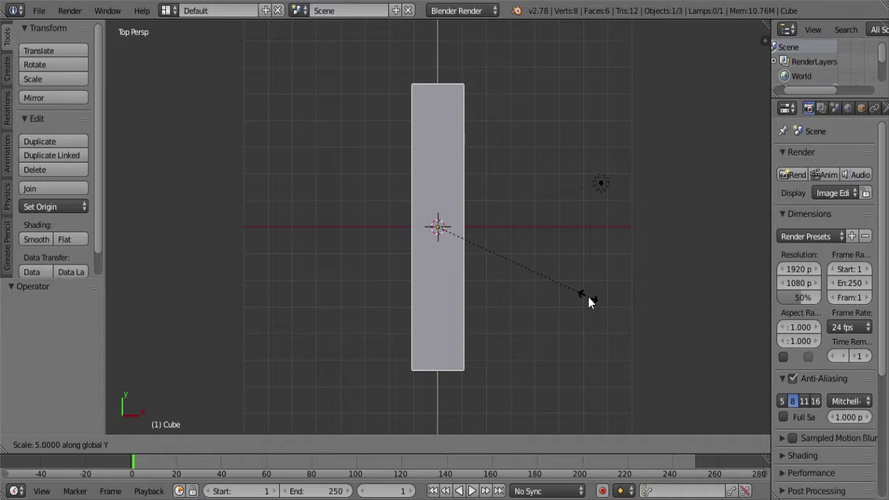
left_click(588, 299)
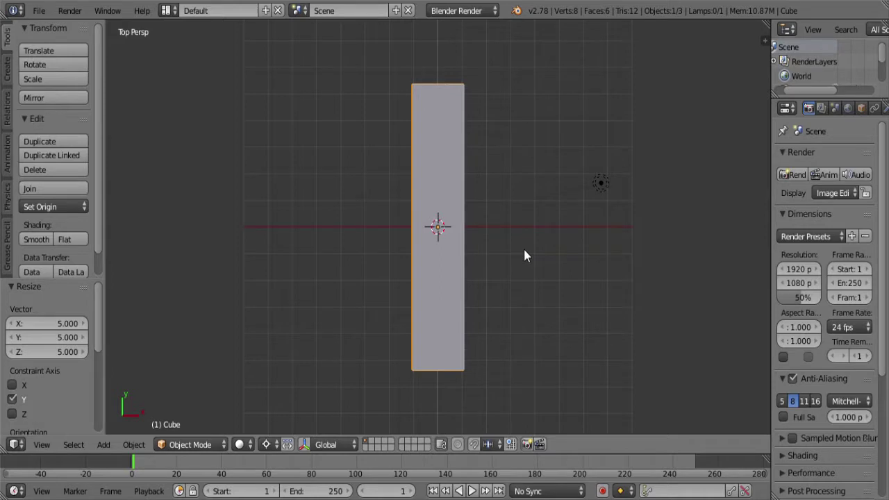
key("g")
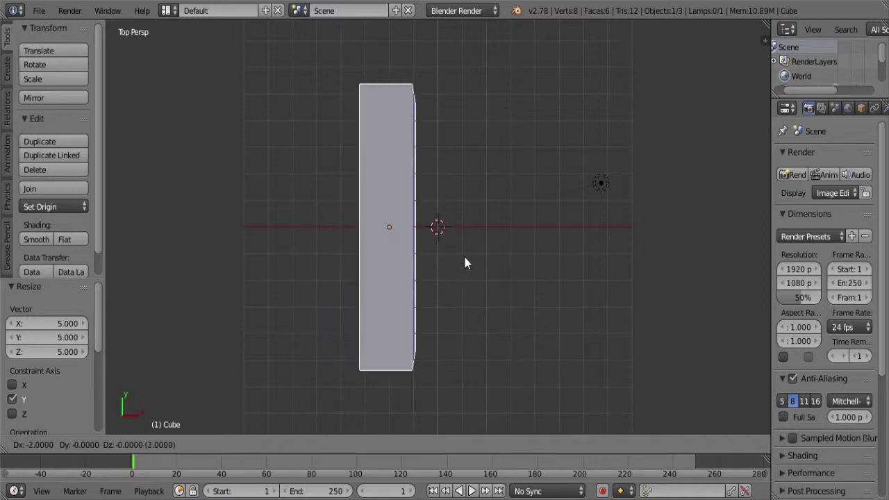
- Move the bar -7 units along X and switch the view to orthographic
key("x")
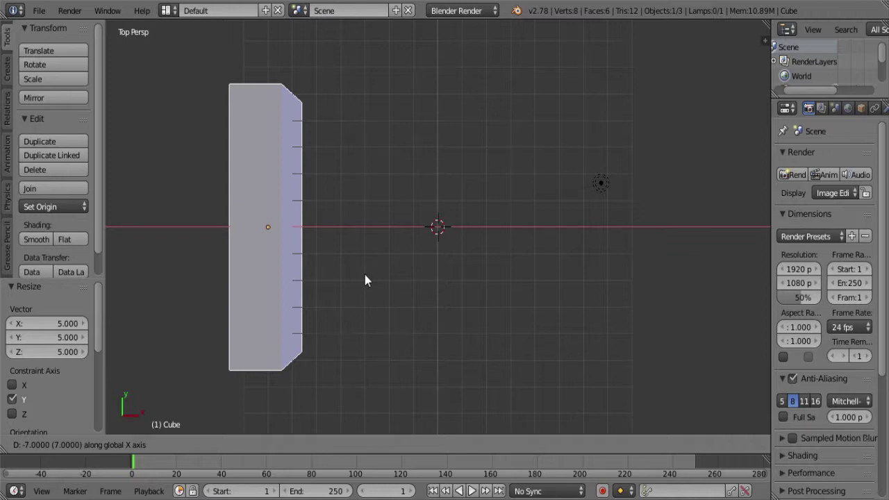
left_click(366, 275)
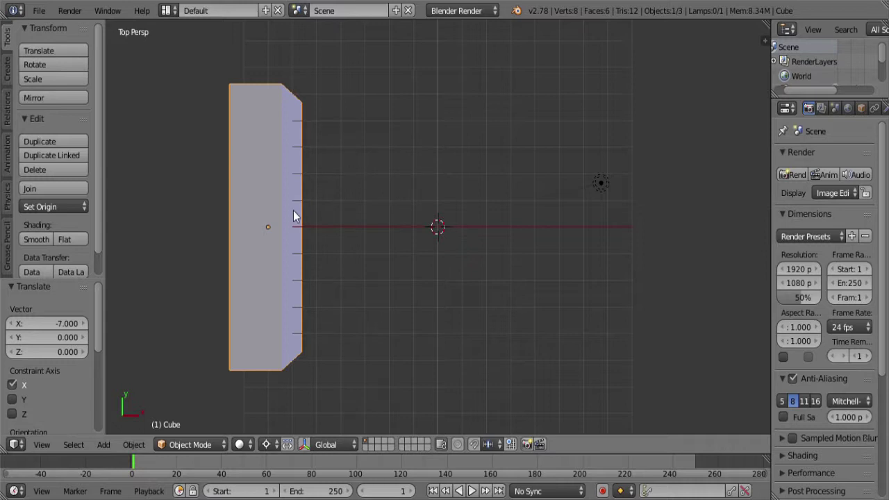
left_click(42, 445)
key("KP_5")
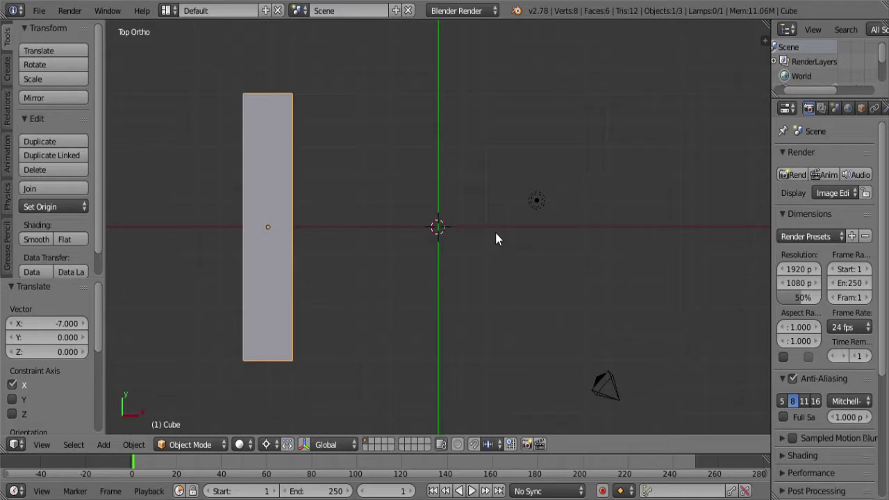
- Snap the 3D cursor to the bar's origin and rotate the long bar to -15°
key("shift+s")
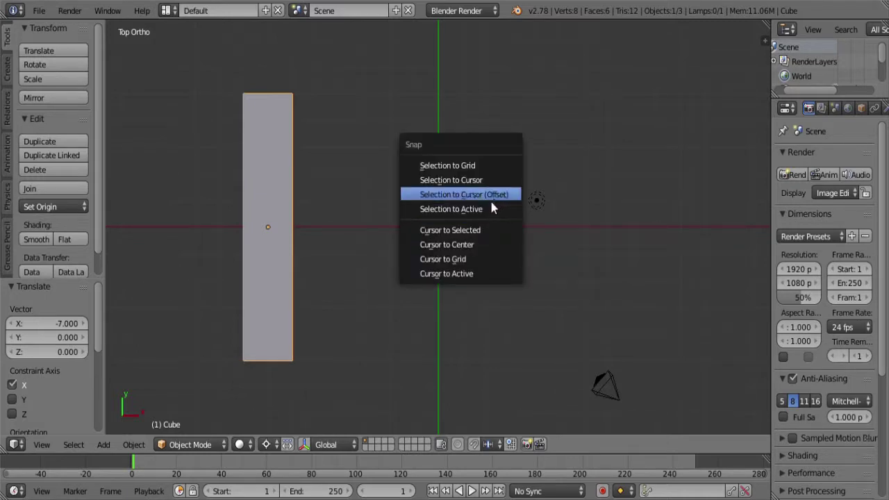
left_click(482, 231)
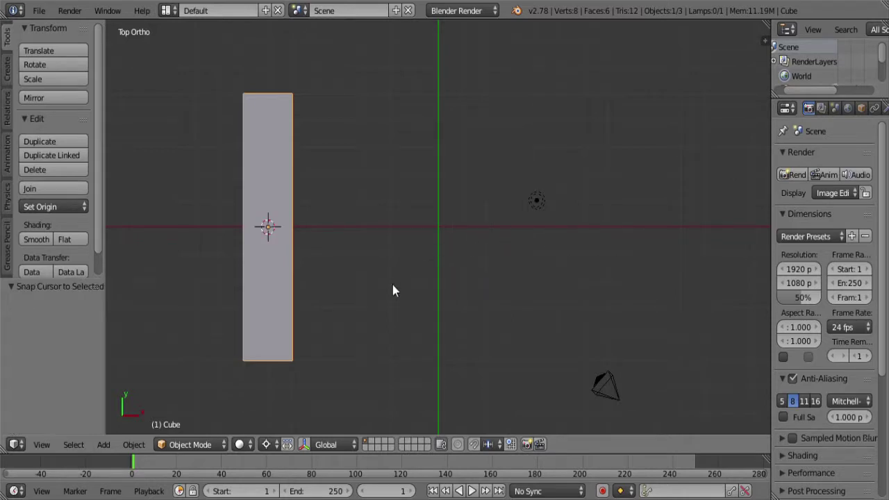
key("r")
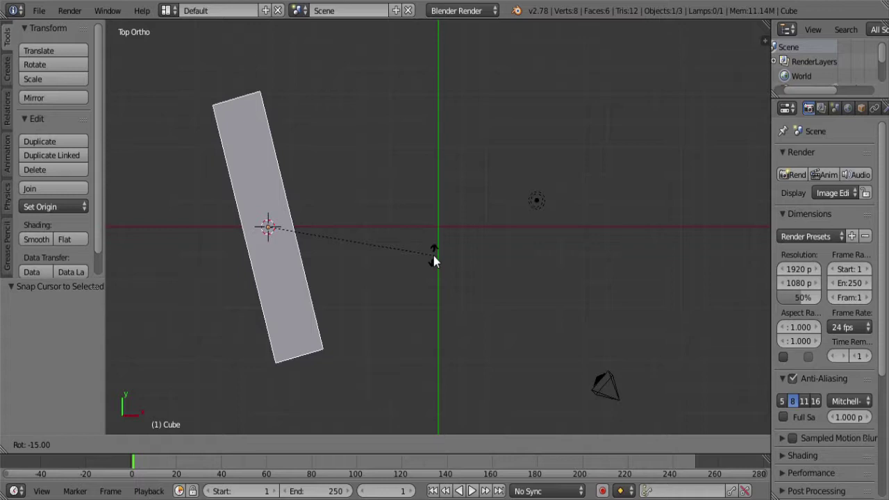
left_click(433, 257)
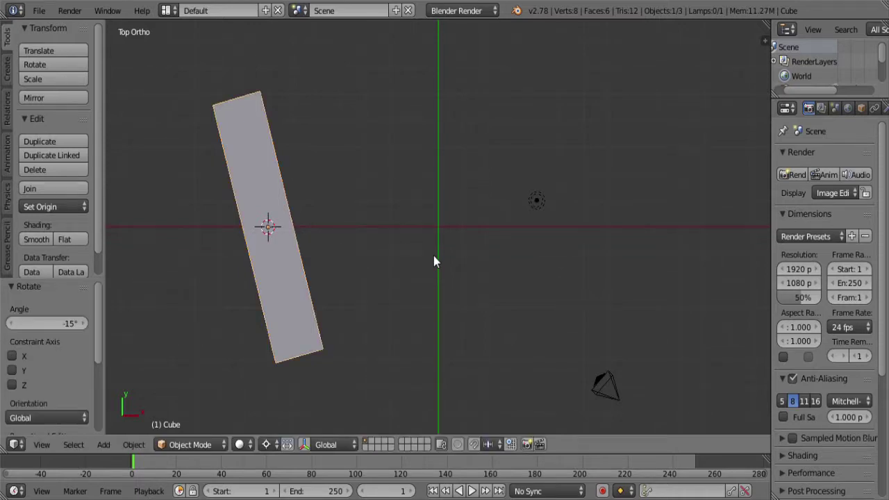
key("Delete")
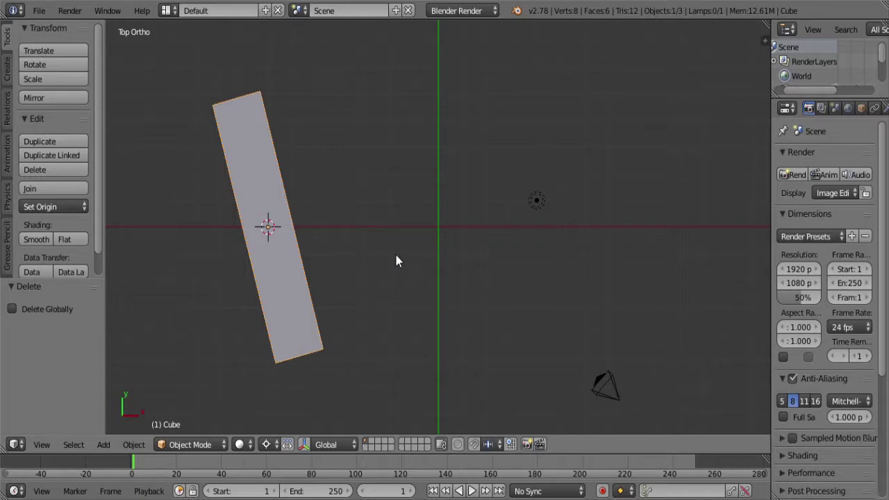
- Duplicate the tilted bar in place, rotate the copy to 30°, then make another in-place copy
key("shift+d")
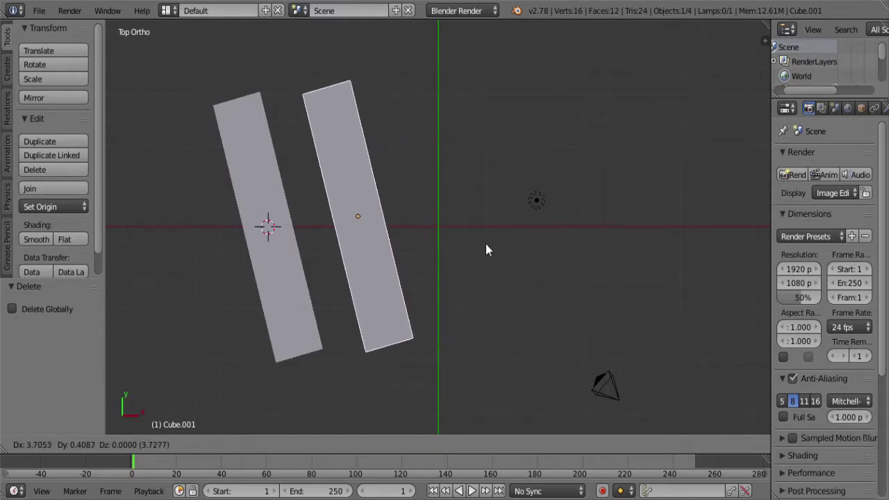
key("ctrl")
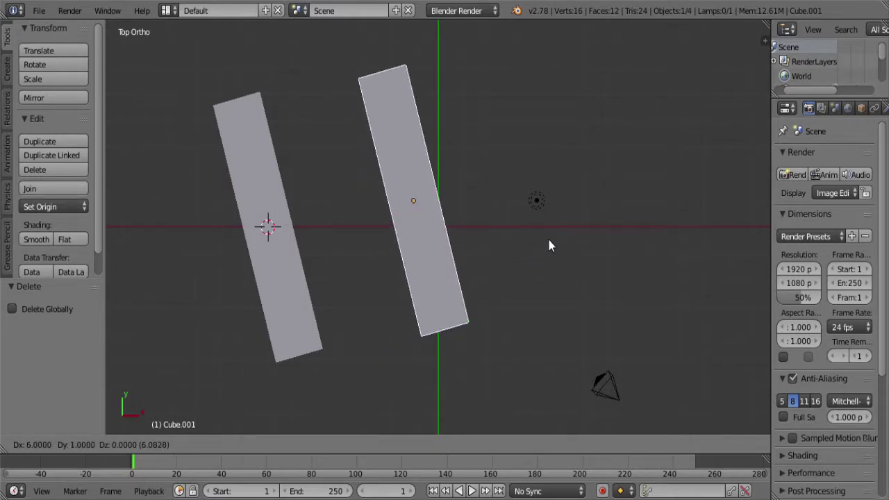
right_click(497, 235)
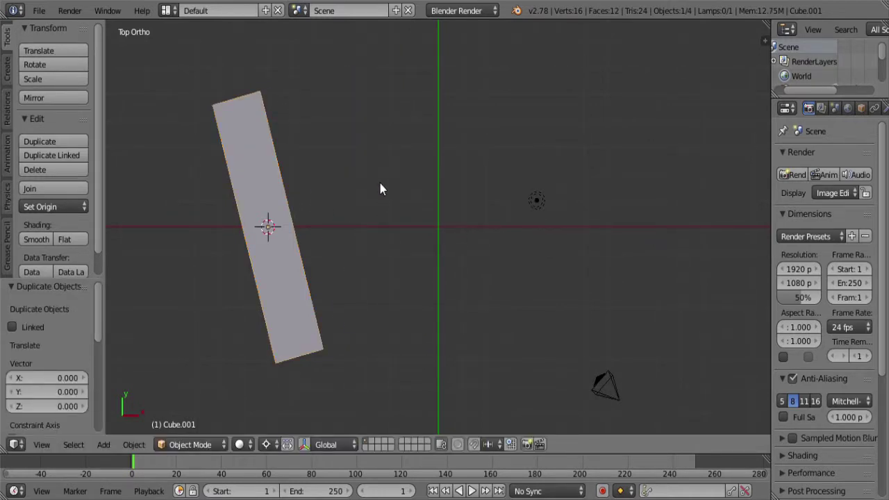
key("r")
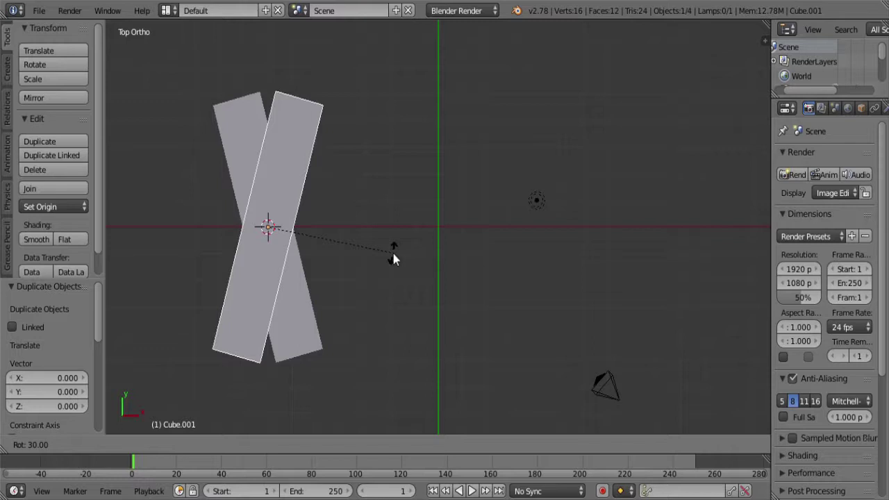
left_click(394, 255)
key("shift+d")
right_click(457, 253)
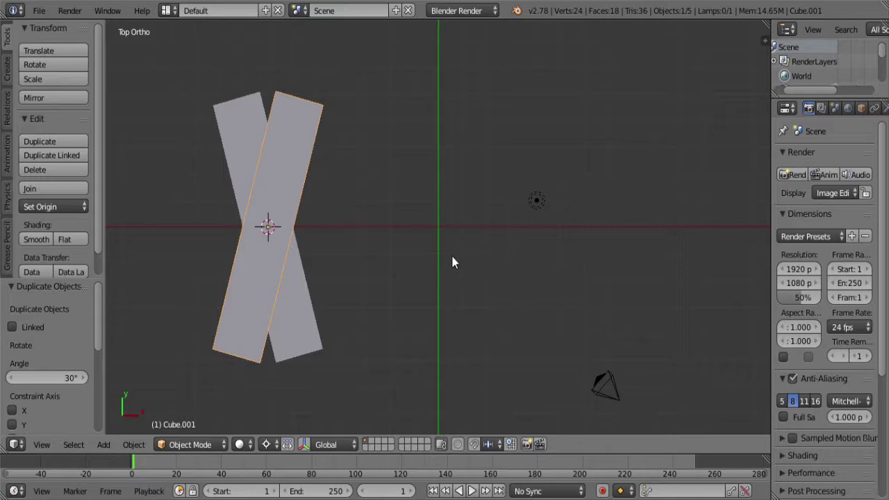
- Scale the crossing bar to 0.5 along Y and move it 2 units right and 2 down
key("s")
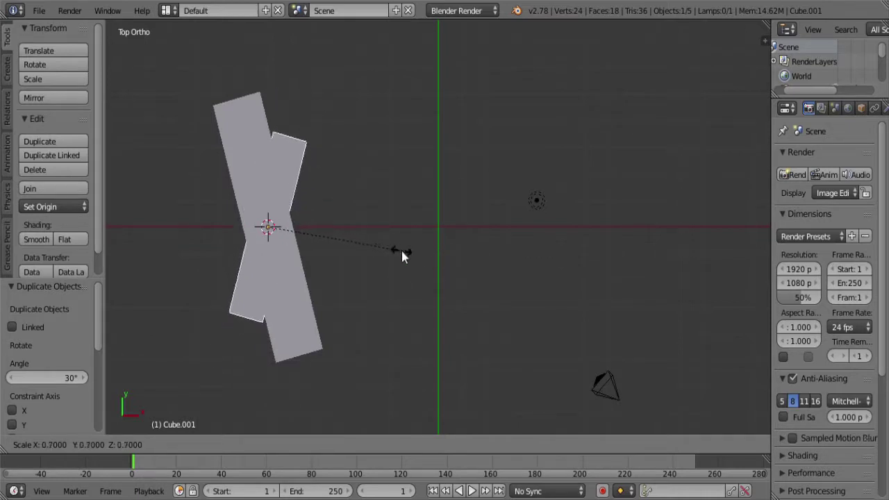
key("y")
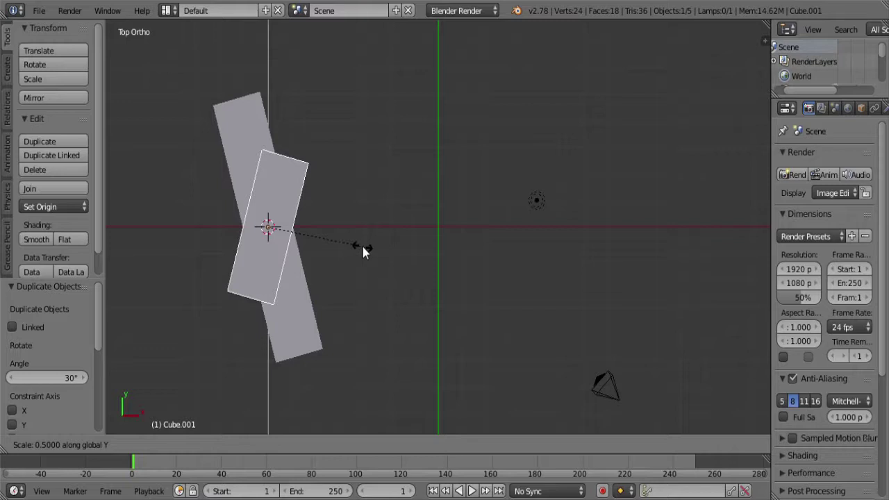
left_click(362, 247)
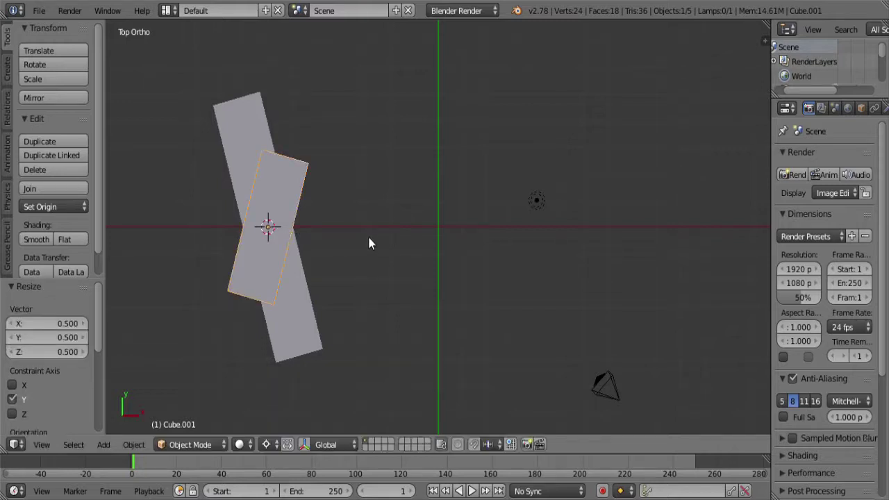
key("g")
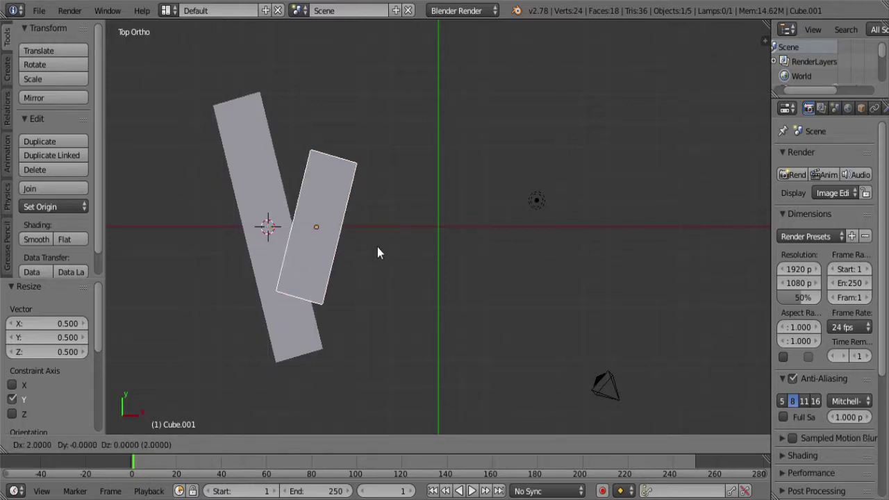
left_click(371, 282)
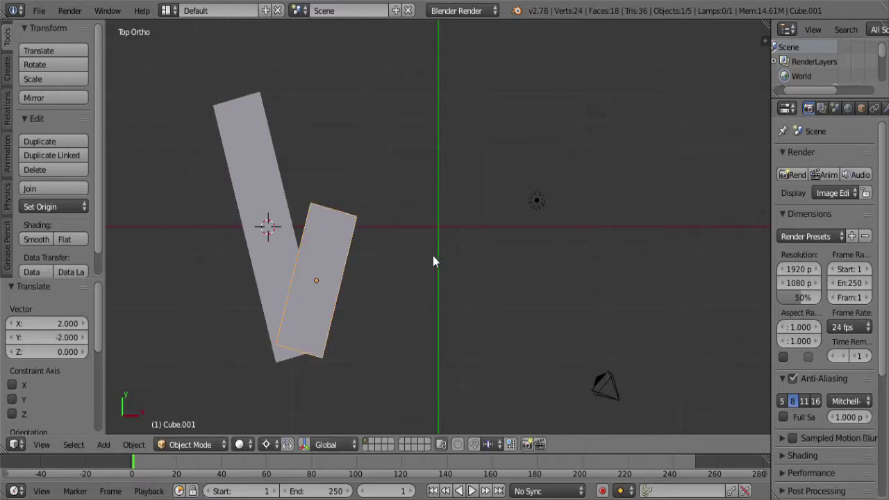
key("shift+s")
- Centre the cursor on the short bar, then copy it turned -30° and shifted 2 units along X
left_click(404, 278)
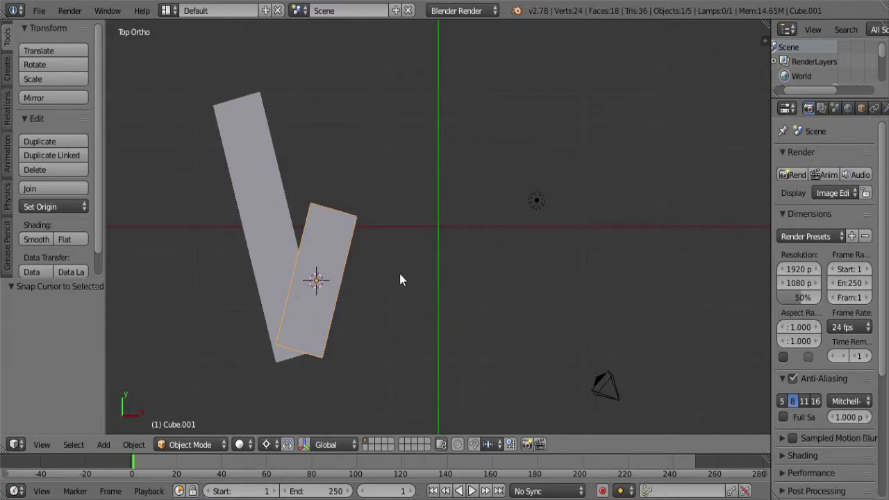
key("shift+d")
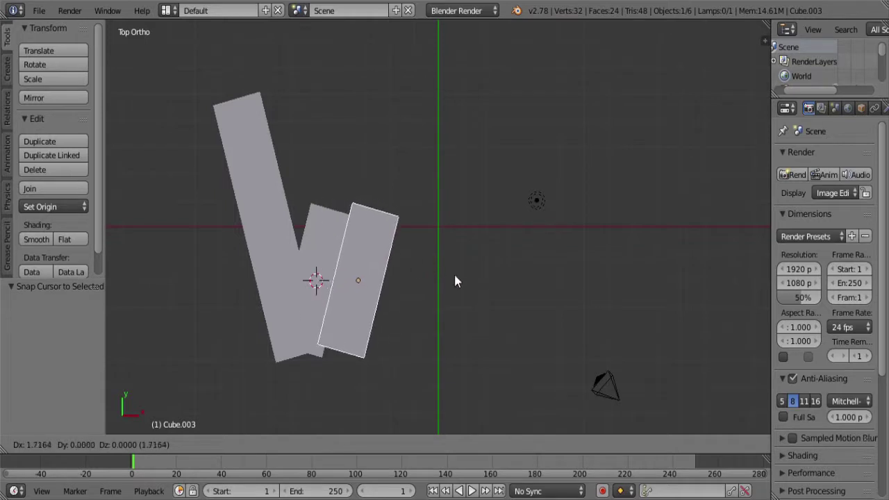
right_click(462, 276)
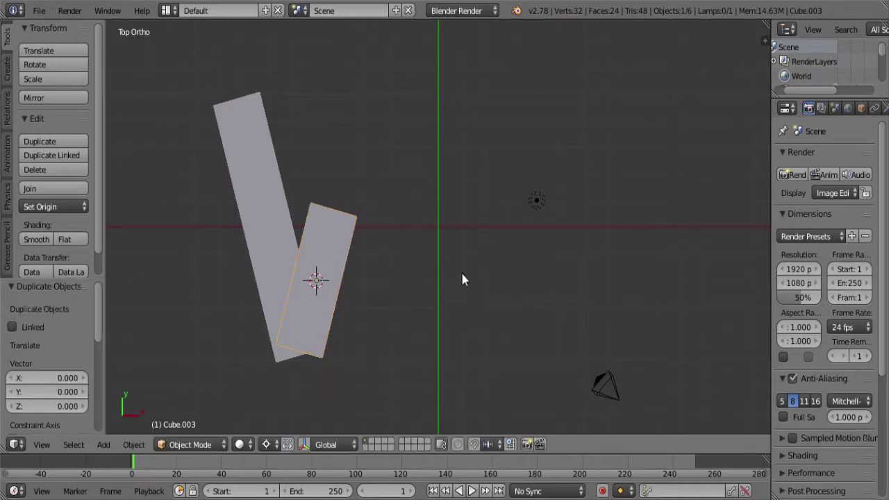
key("r")
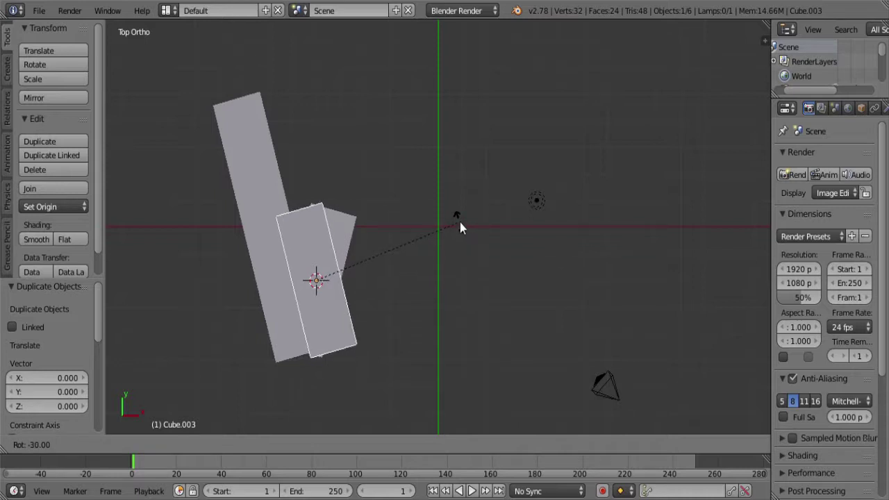
left_click(460, 222)
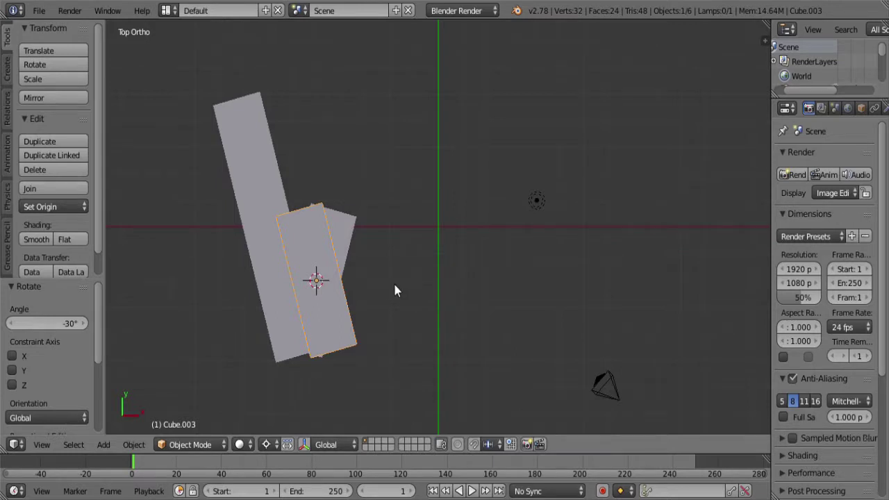
key("g")
key("x")
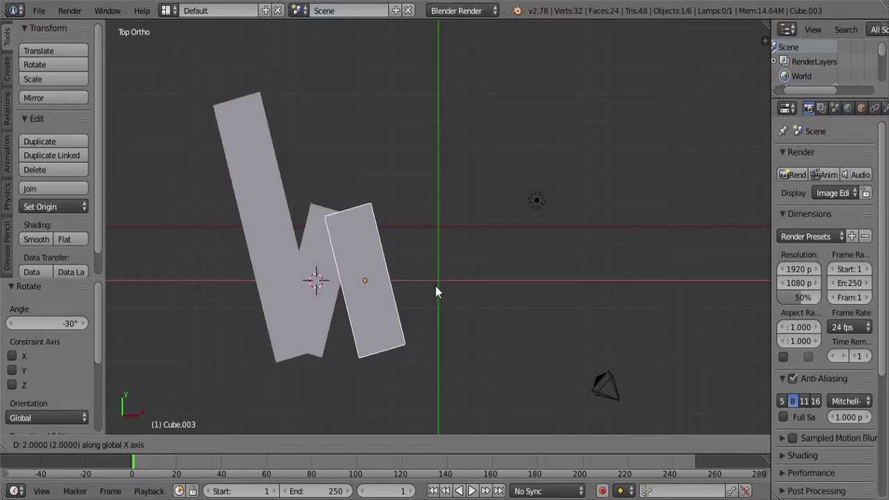
left_click(435, 286)
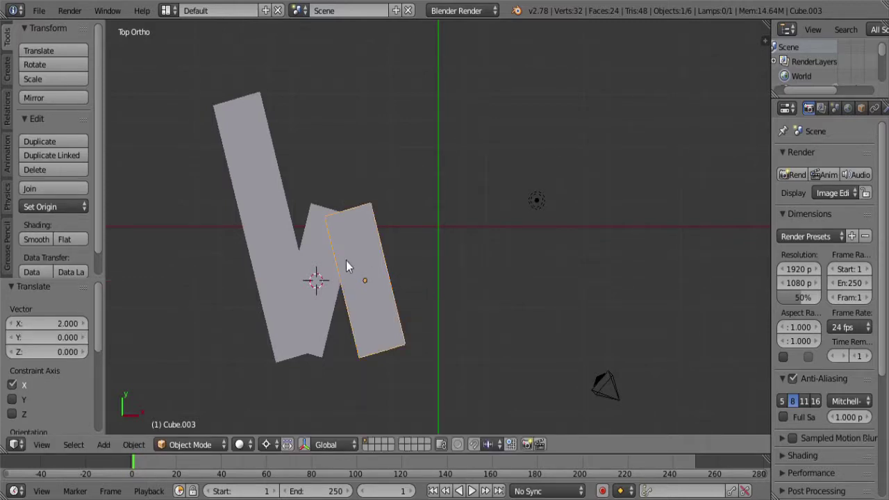
- Select the tall left bar and snap the 3D cursor to its centre
right_click(269, 218)
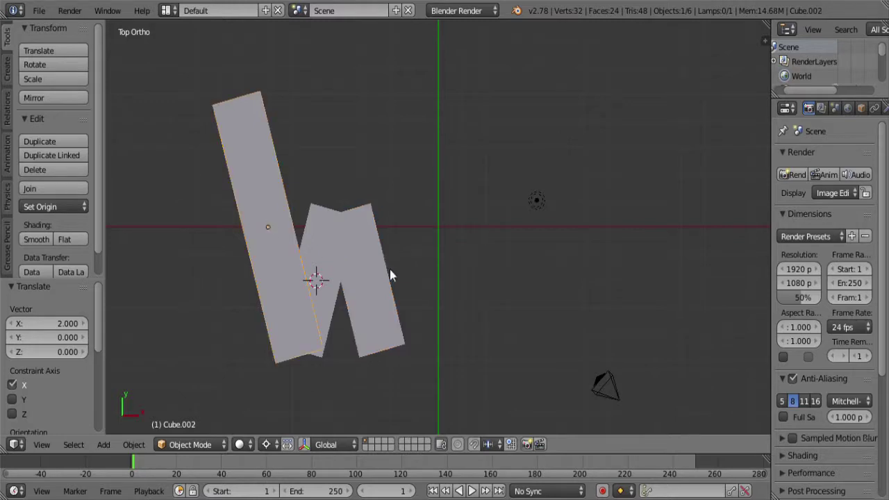
key("shift+s")
left_click(452, 246)
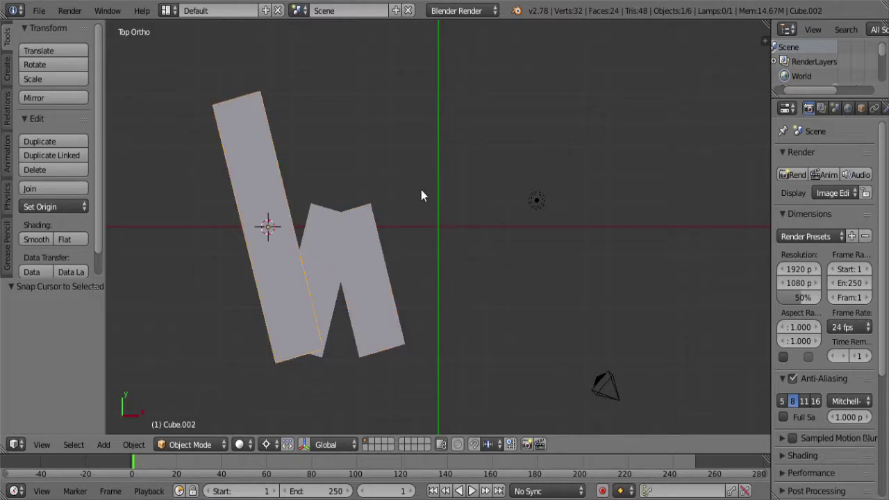
- Duplicate the tall left bar in place, turn the copy 30°, and start moving it along X
key("shift+d")
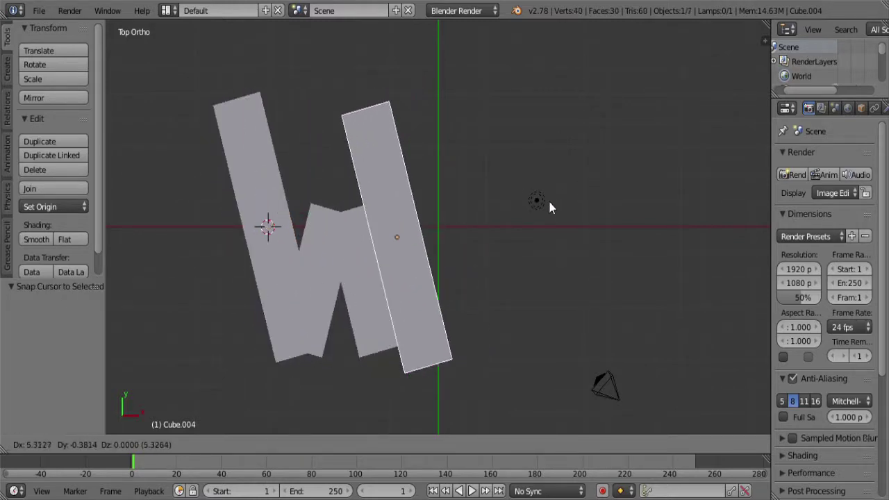
right_click(512, 177)
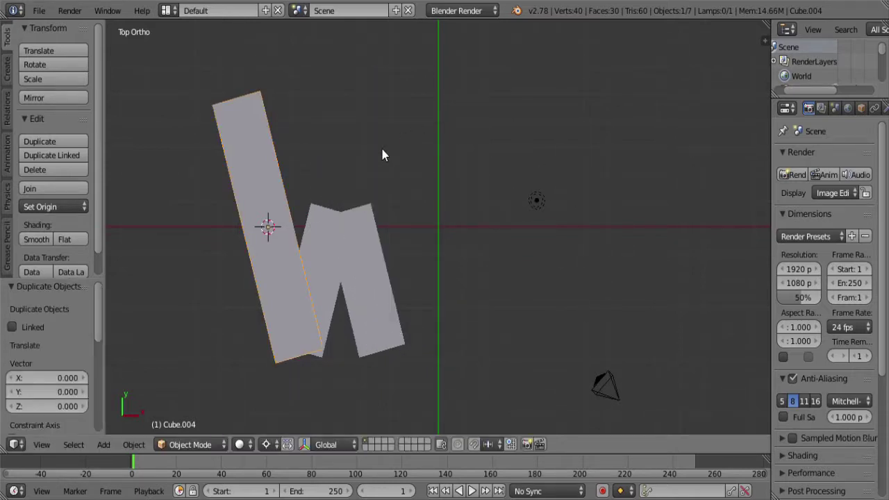
key("r")
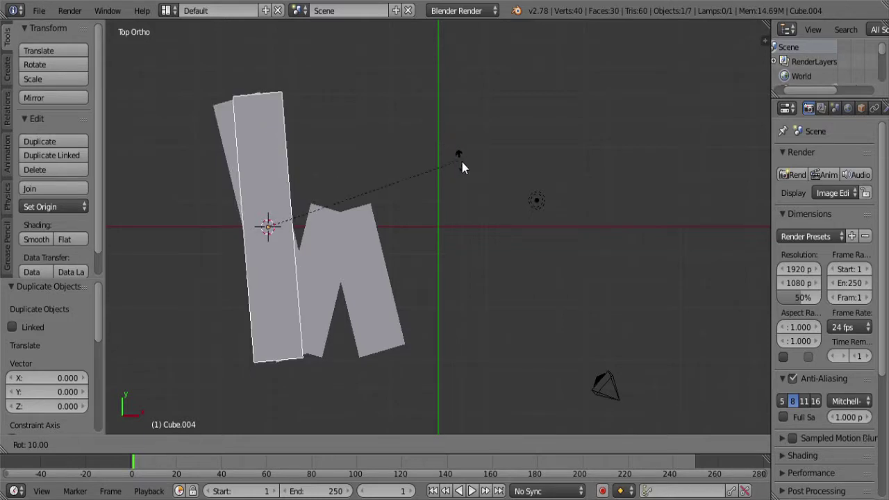
left_click(498, 230)
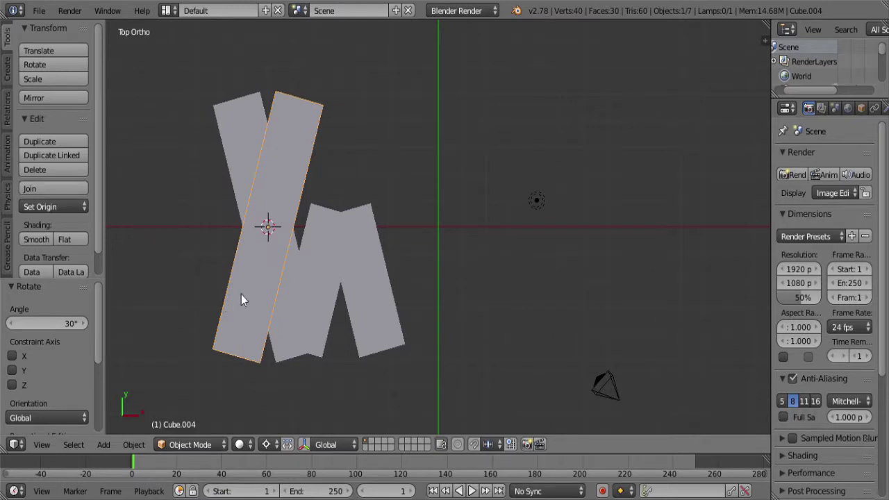
key("g")
key("x")
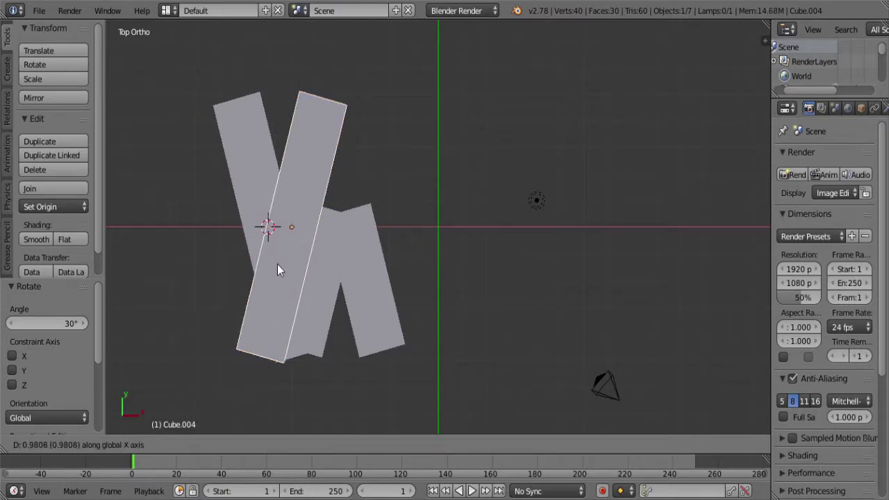
- Place the tall copy 6 units right, copy it 4 units further right, and centre the cursor there
left_click(388, 277)
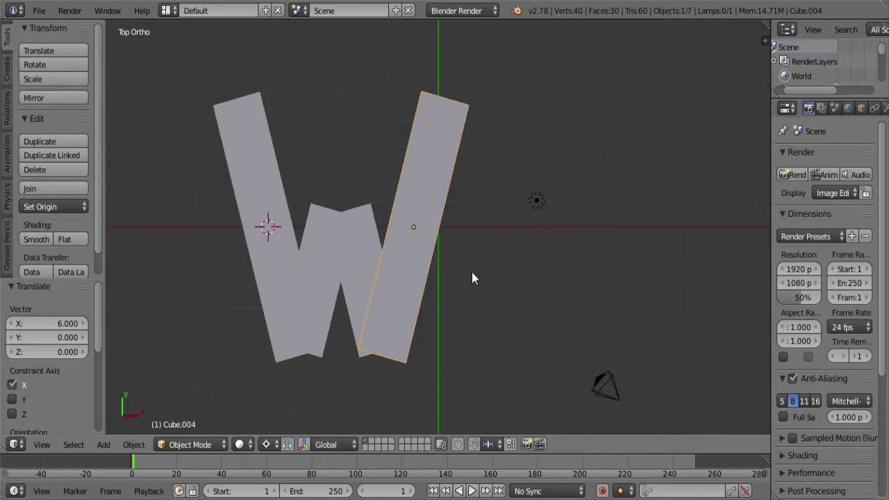
key("shift+d")
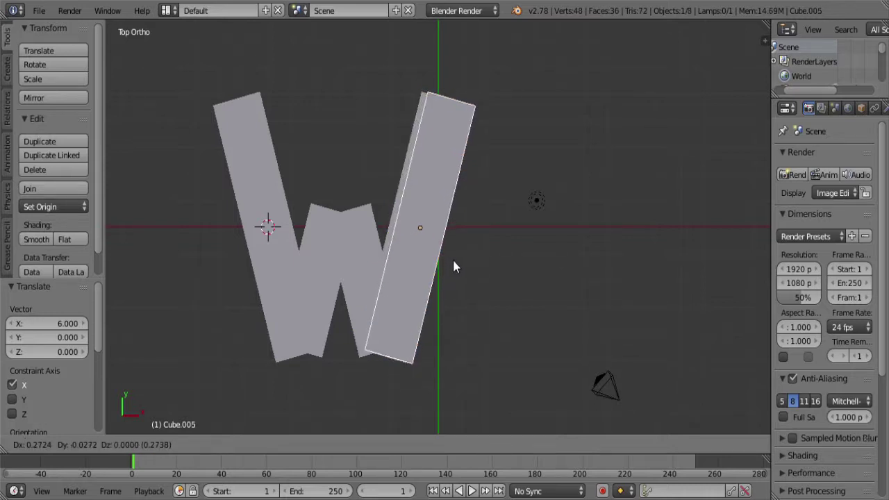
key("ctrl")
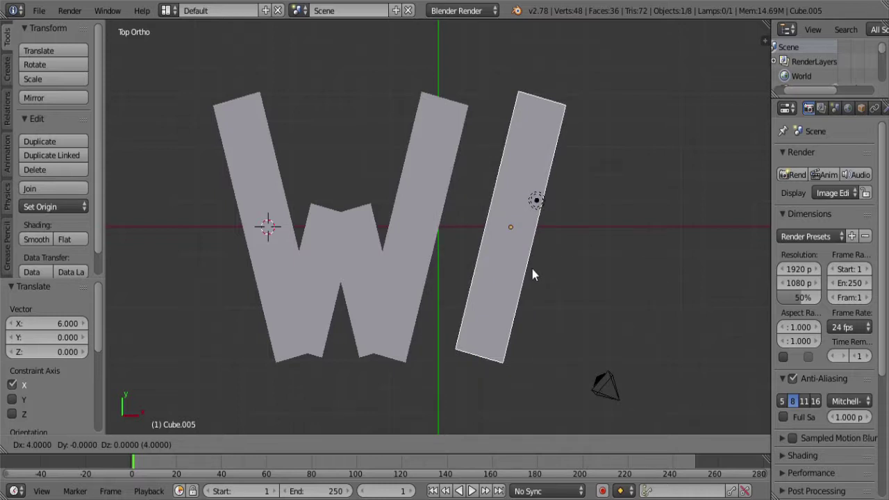
left_click(532, 274)
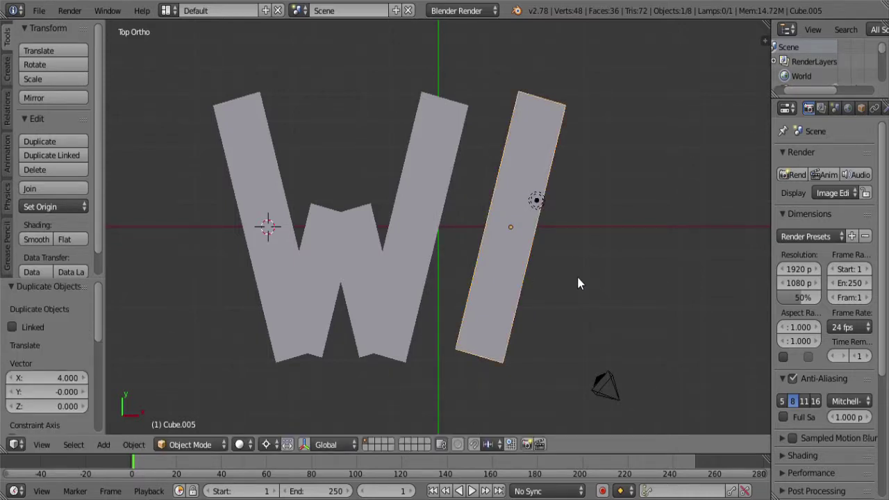
key("shift+s")
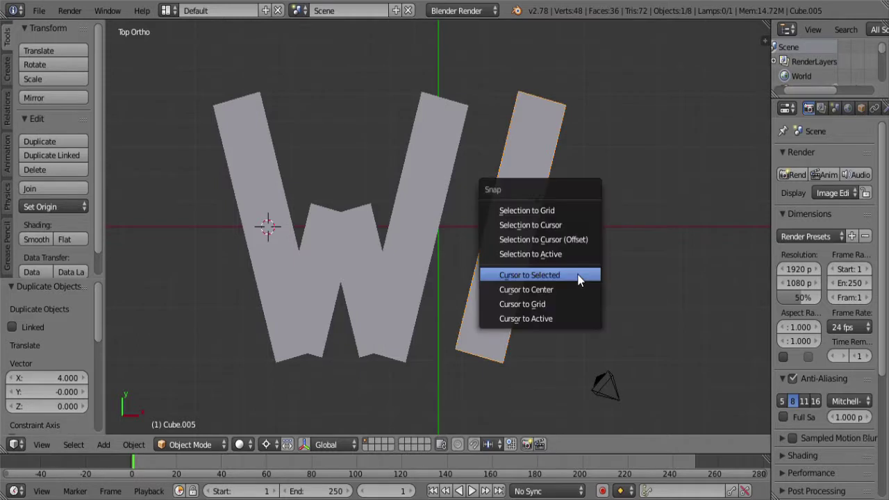
left_click(580, 276)
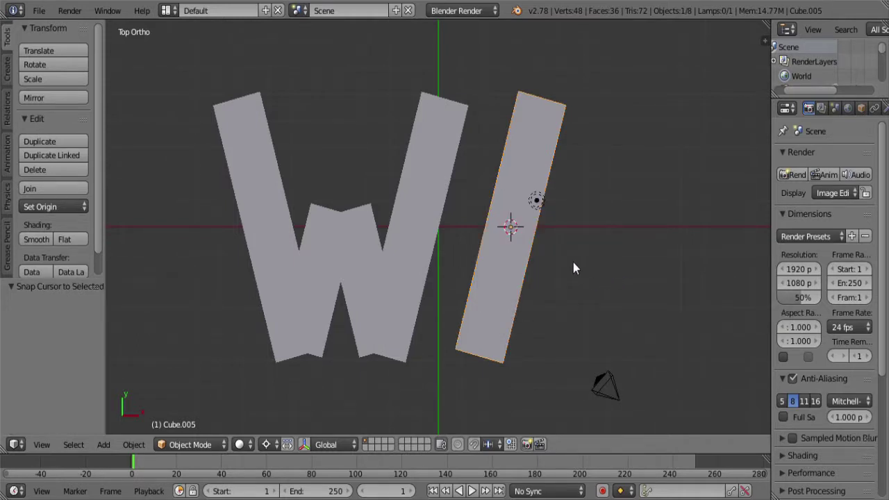
- Duplicate that bar, rotate the copy -30°, and move it 4 units right as the A's leg
key("shift+d")
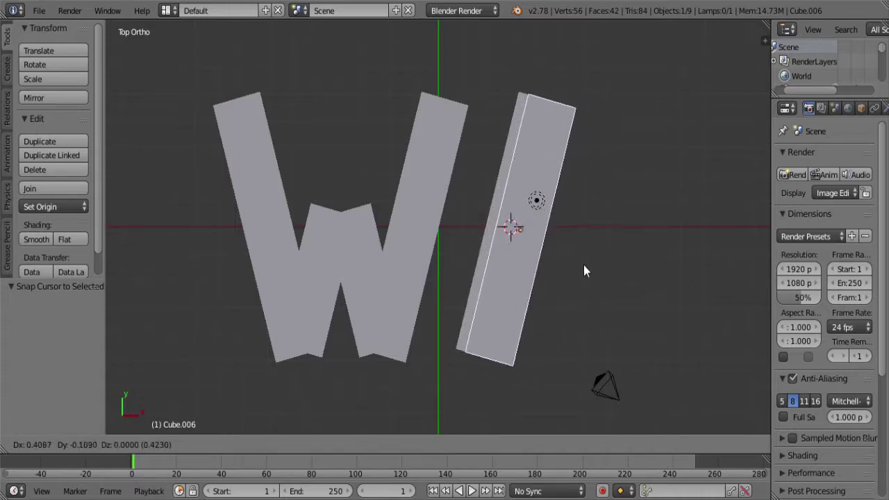
key("r")
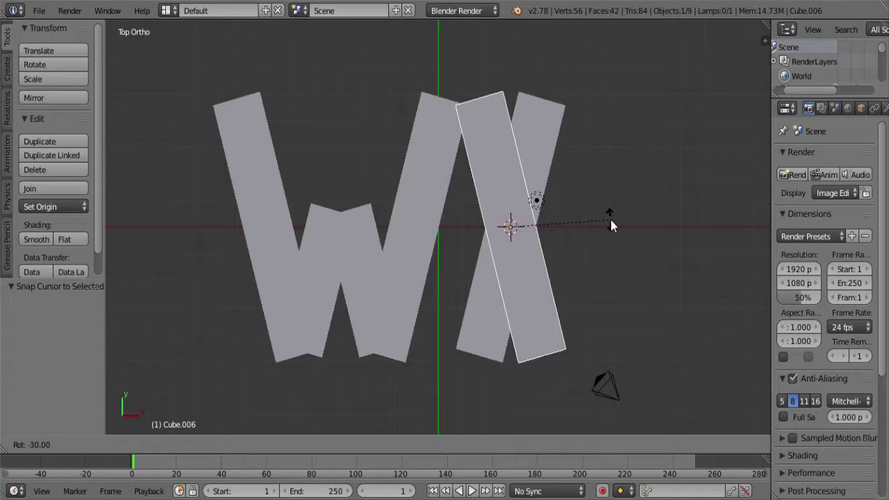
left_click(610, 223)
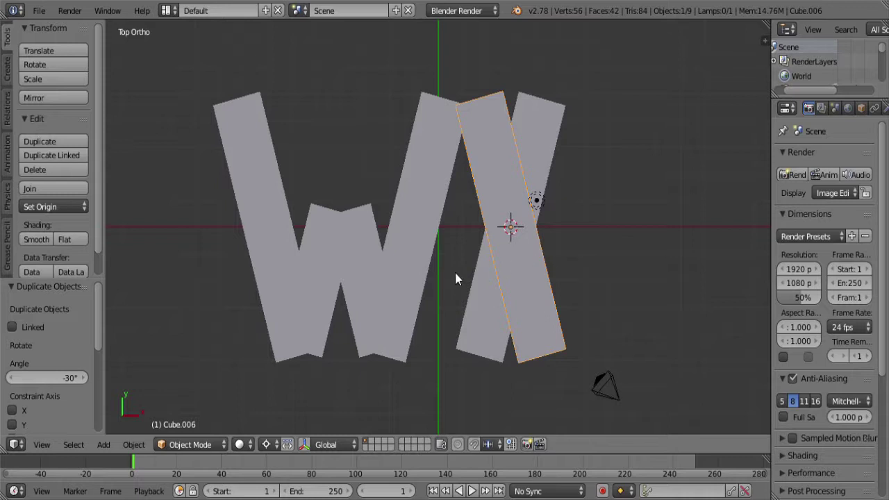
key("g")
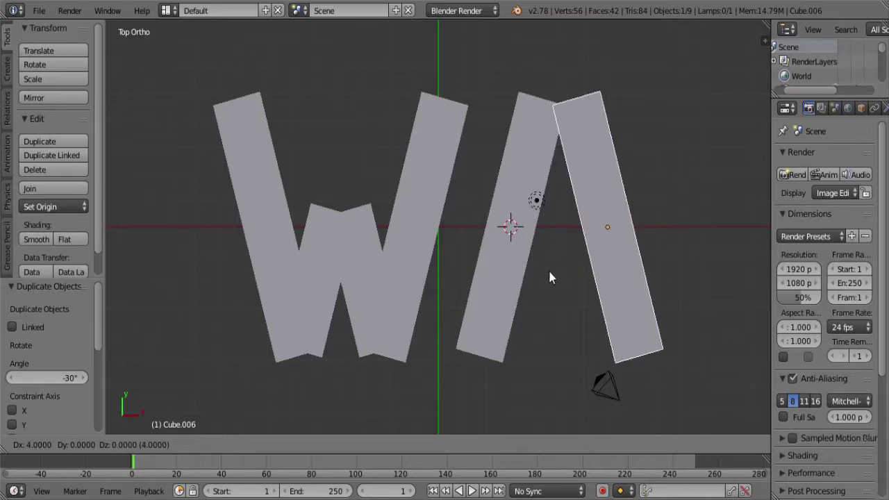
left_click(548, 277)
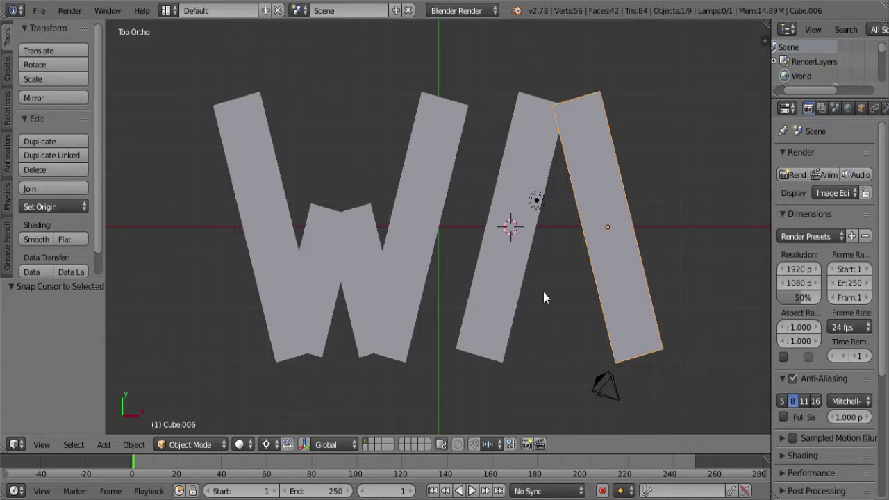
- Snap the 3D cursor between the A's two legs and add a mesh cube there
right_click(503, 256, "shift")
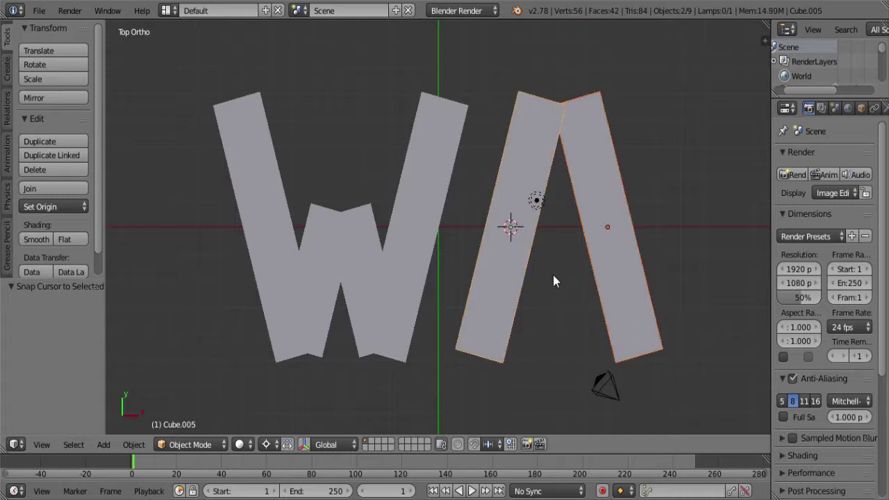
key("shift+s")
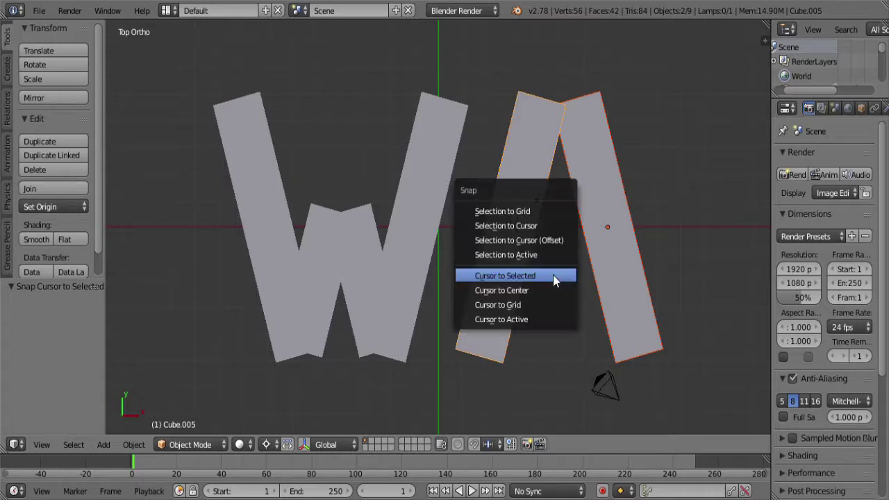
left_click(553, 276)
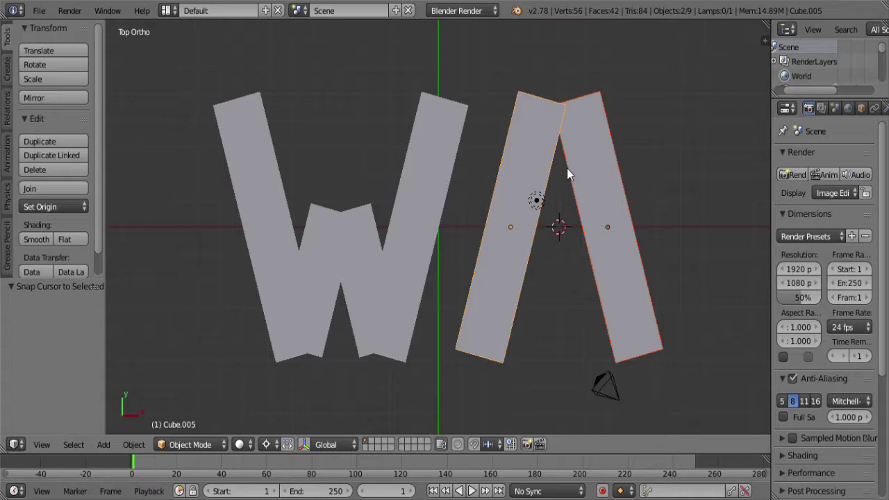
key("shift+a")
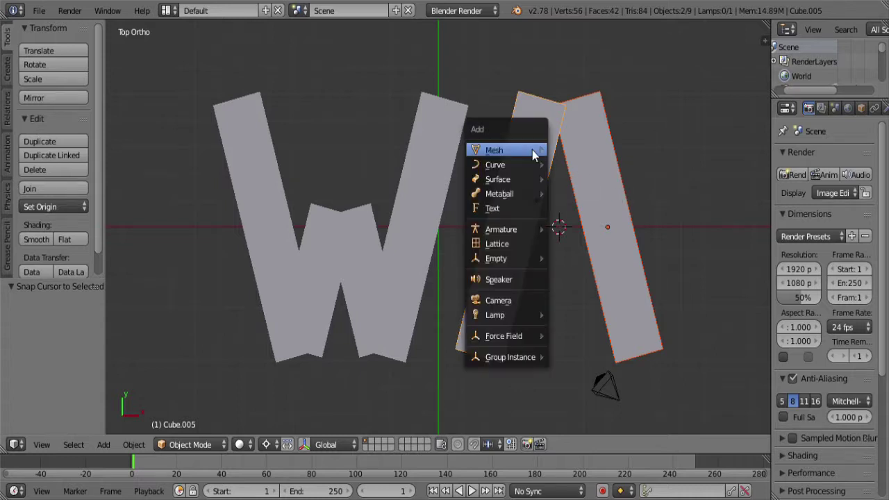
mouse_move(533, 151)
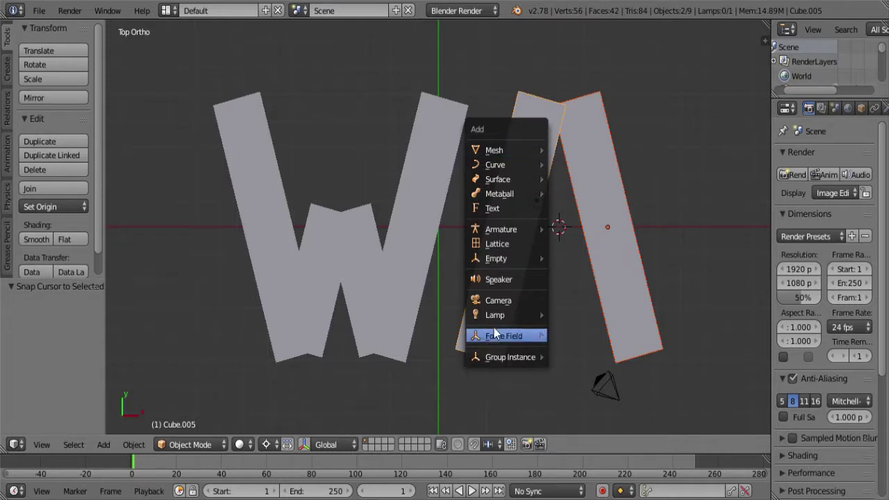
mouse_move(502, 150)
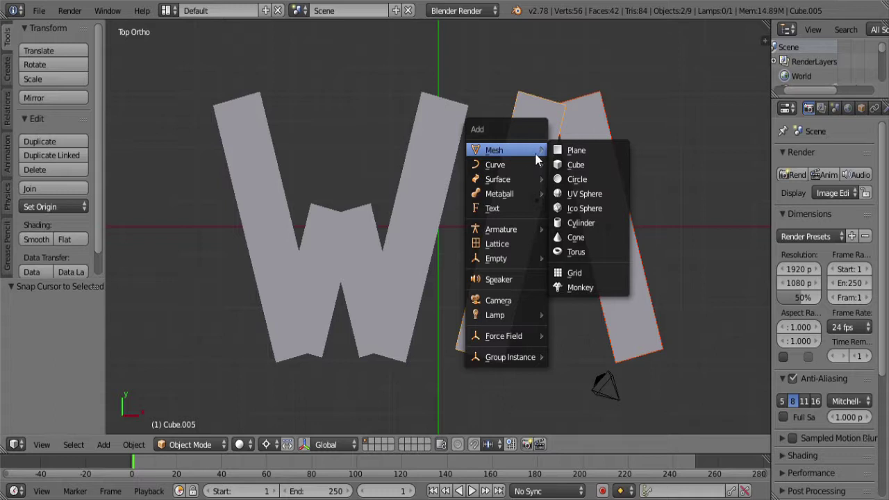
left_click(593, 168)
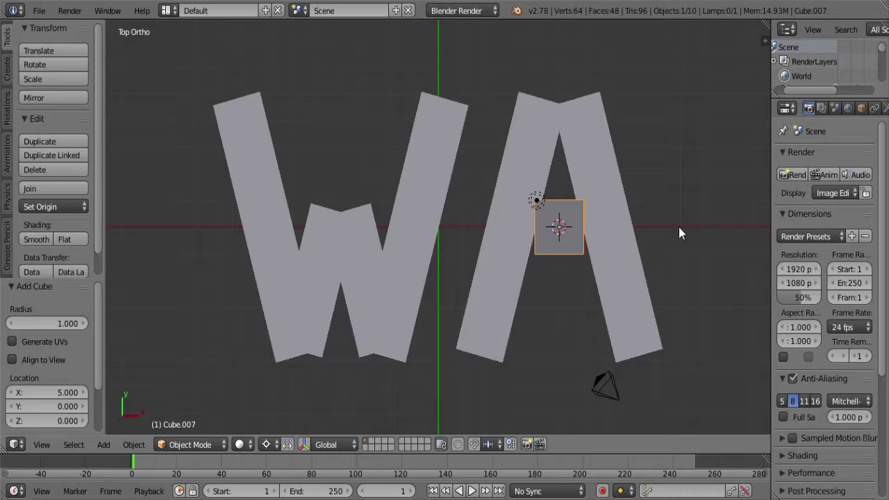
- Select the A's right leg and snap the 3D cursor to its centre
middle_click_drag(679, 227, 539, 225, "shift")
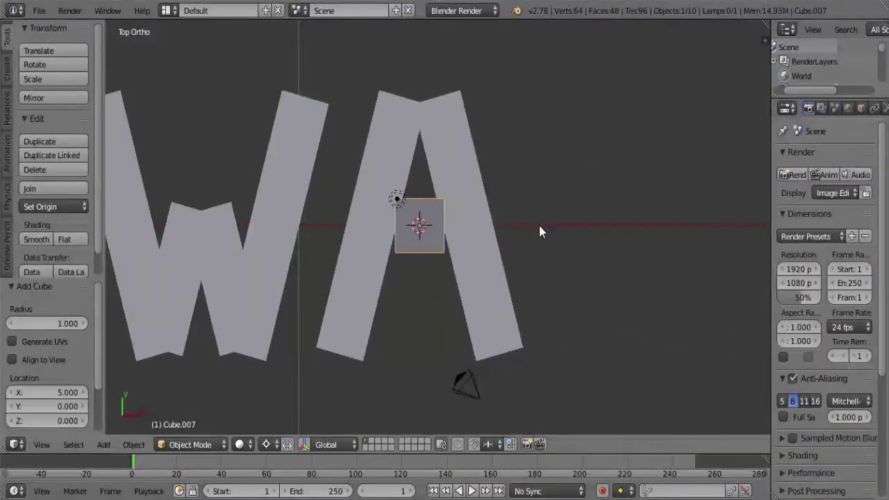
right_click(475, 230)
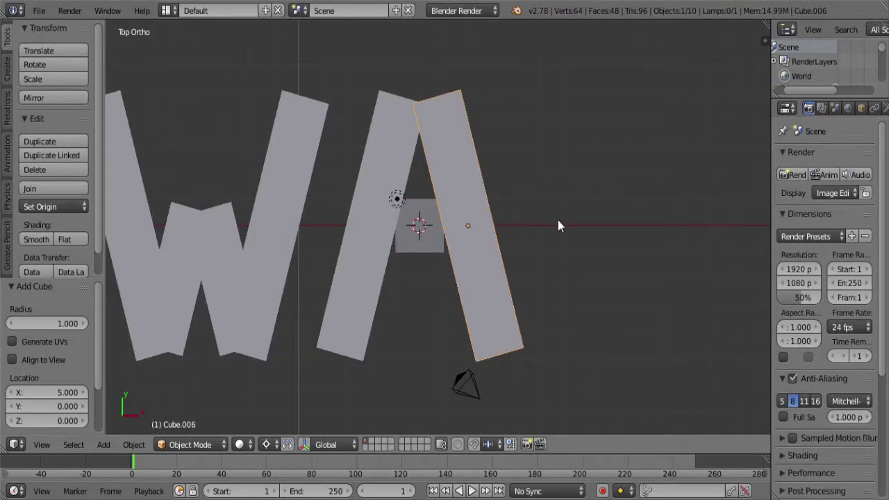
key("shift+s")
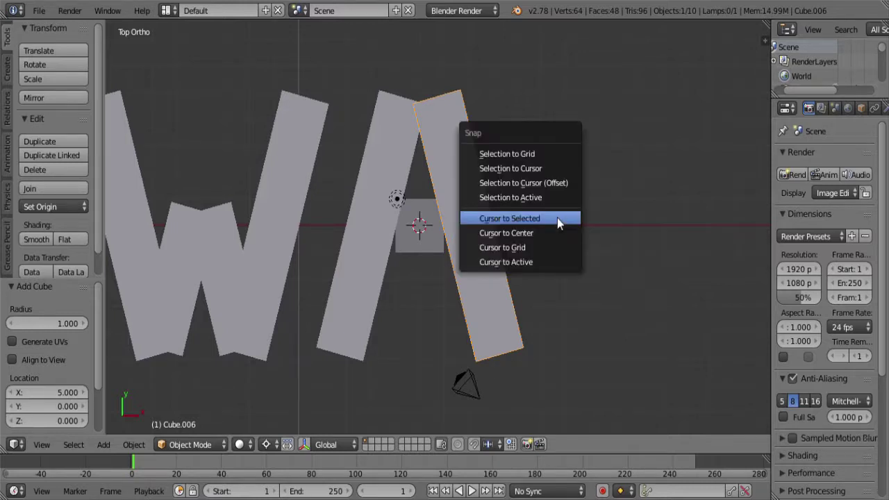
left_click(557, 220)
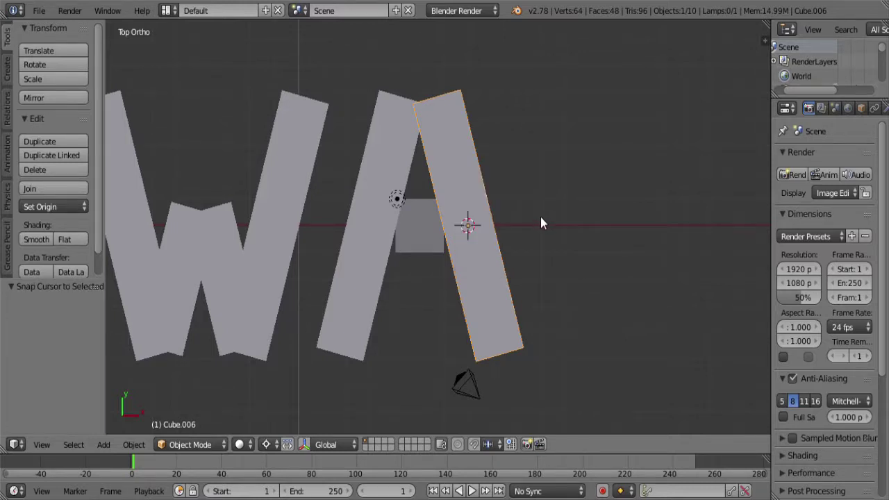
- Copy the right leg, stand it upright with a 15° turn, and place it 4 units right
key("shift+d")
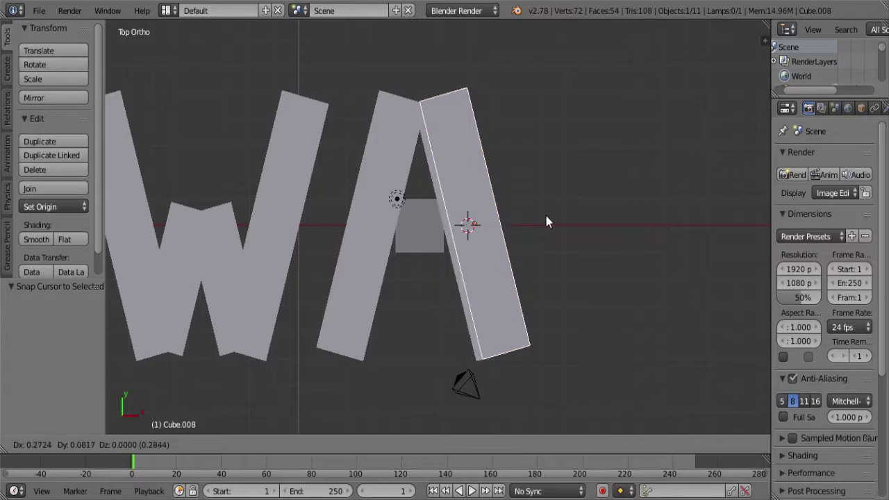
key("r")
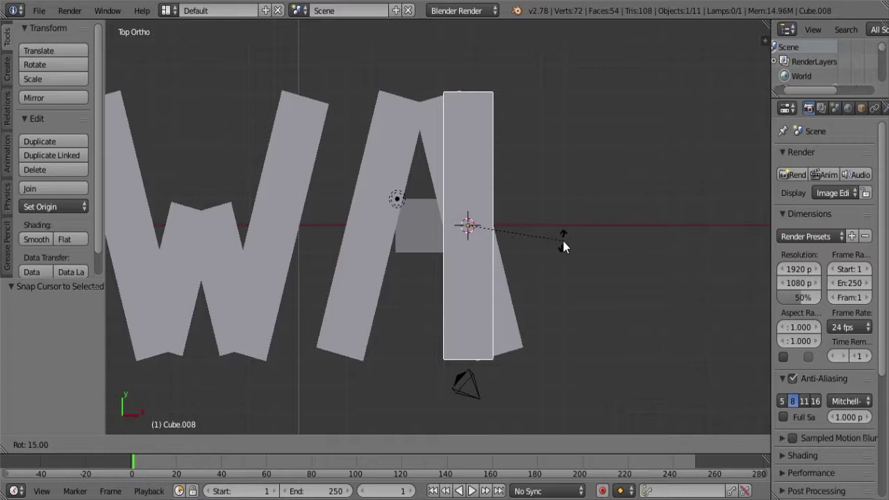
left_click(563, 243)
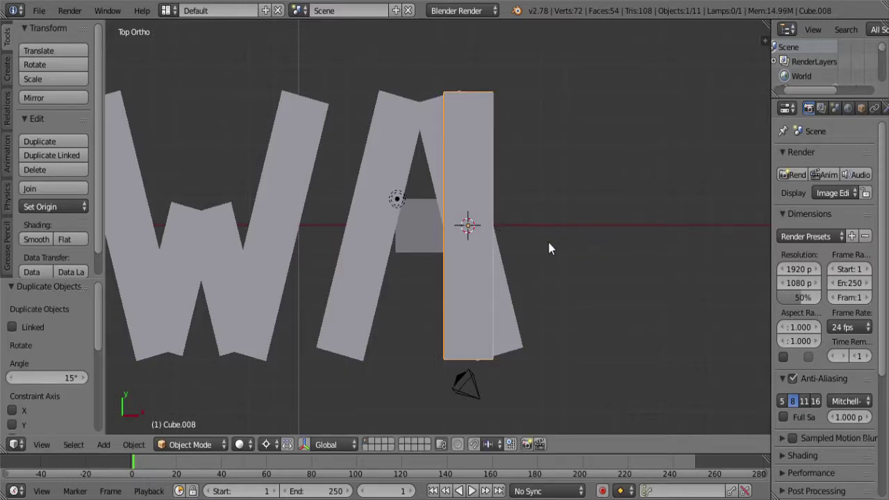
key("shift+d")
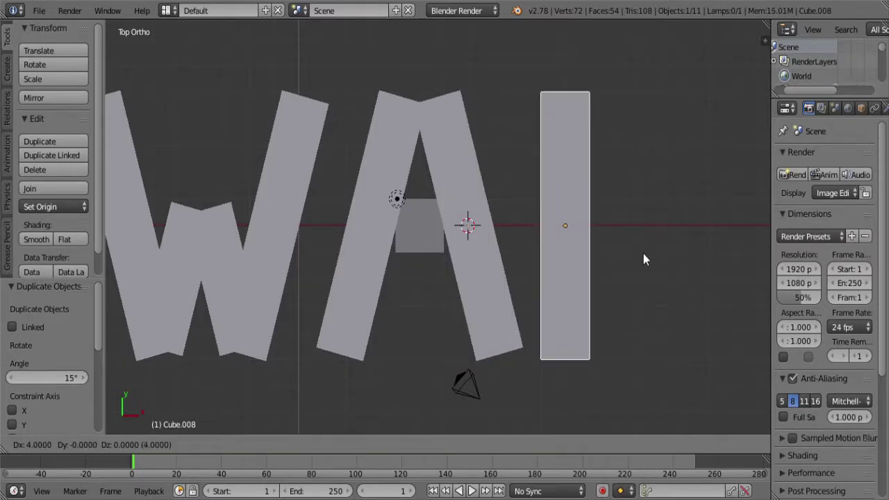
left_click(643, 253)
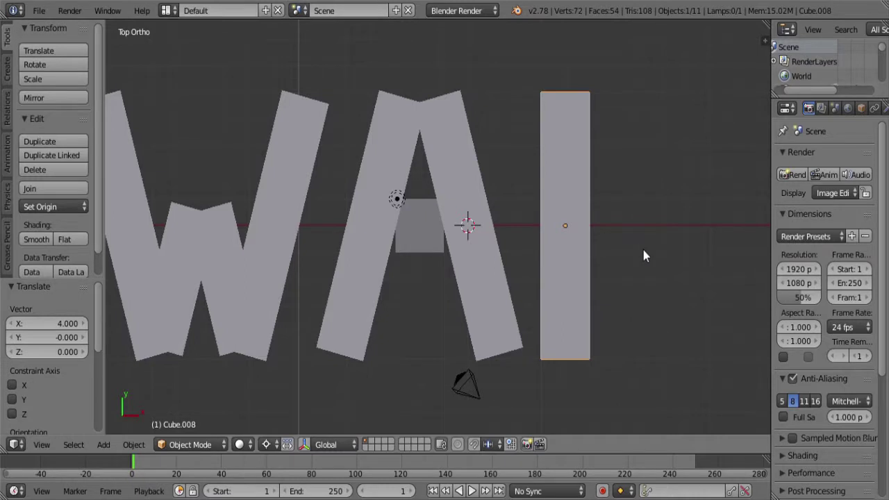
right_click(419, 230)
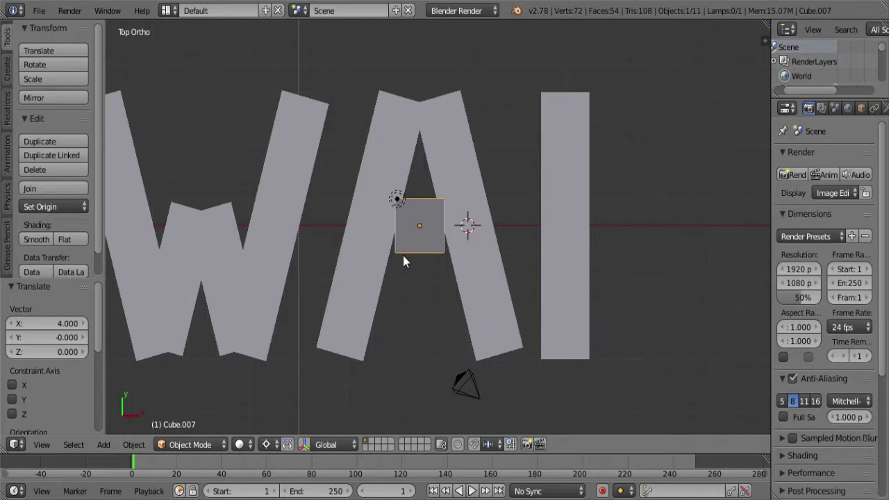
- Copy the small square to the upright bar's foot at X 9, Y -4, and centre the cursor on it
key("shift+d")
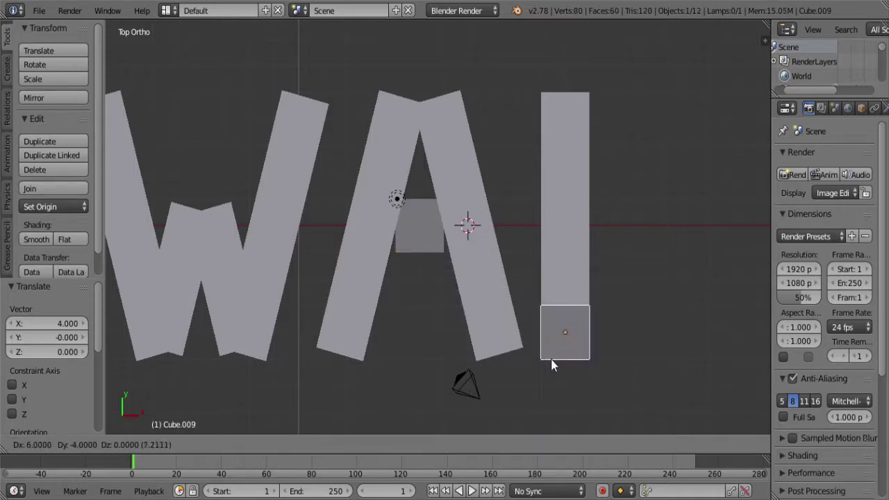
left_click(621, 362)
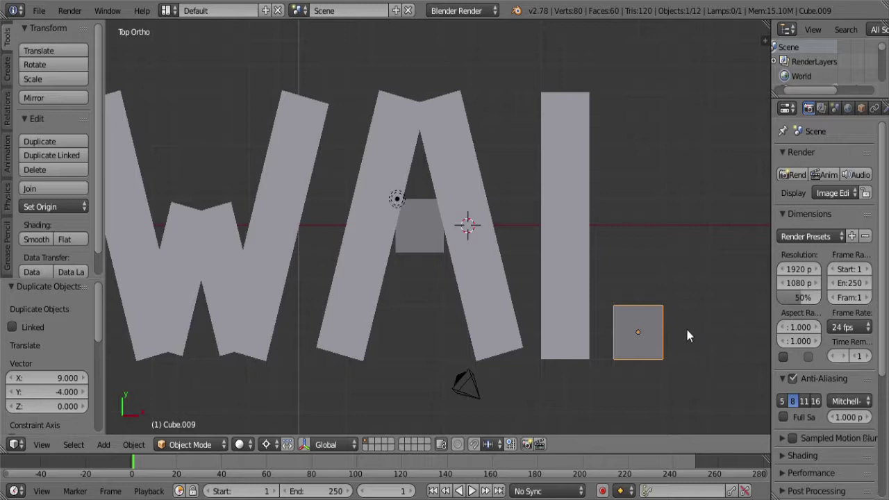
key("shift+s")
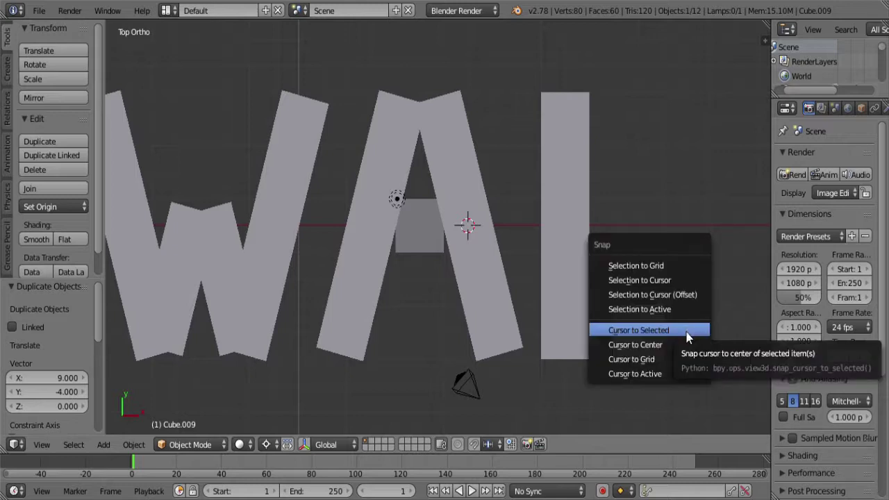
left_click(686, 332)
- Scale the copied square by 2.0 along X to form the L's base
key("s")
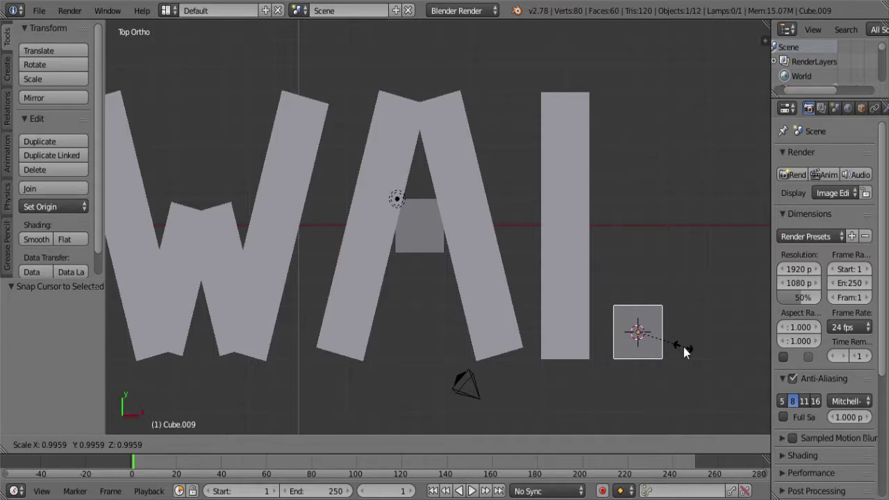
key("x")
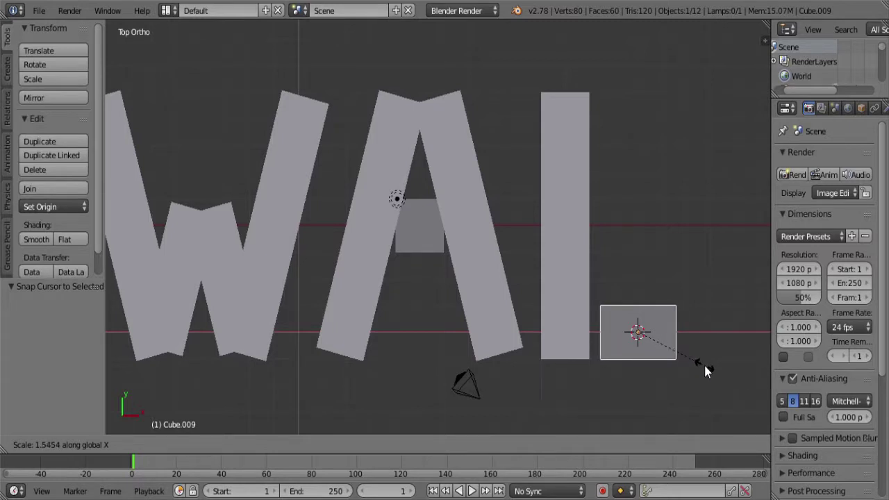
type("2.0")
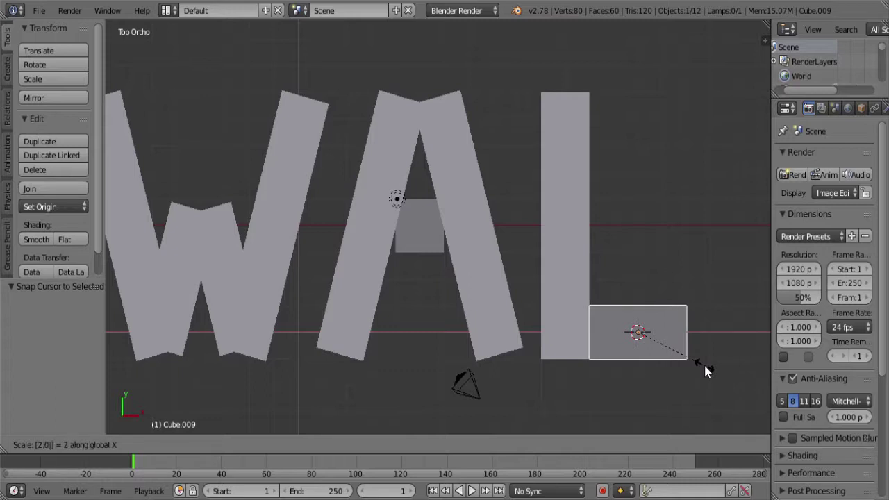
key("Return")
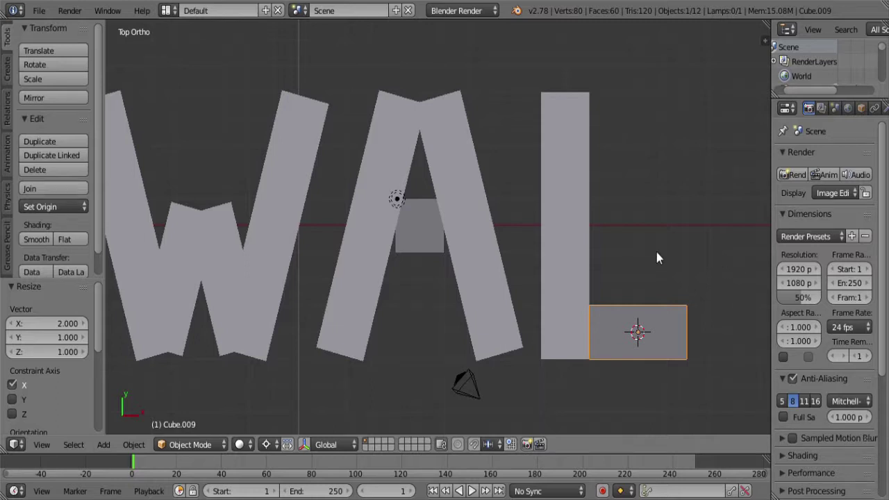
scroll(656, 258, "down", 3)
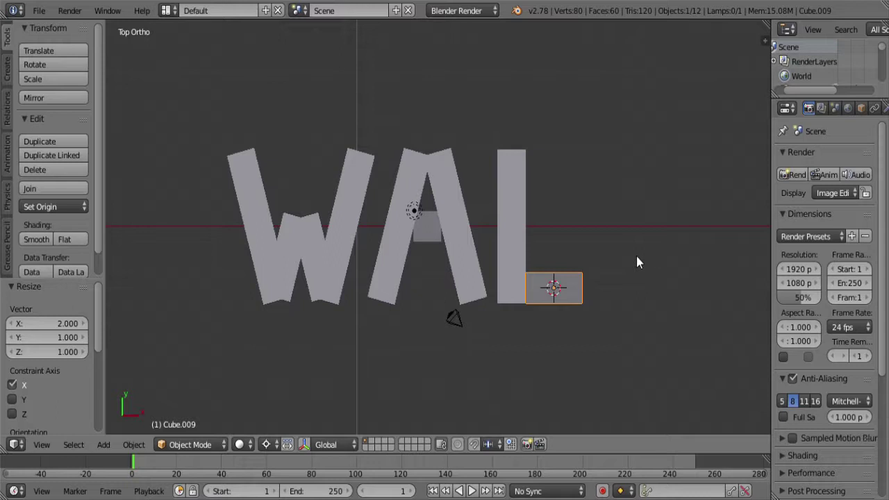
- Select both pieces of the L, duplicate them, and place the copy 7 units right along X
middle_click_drag(641, 250, 565, 247, "shift")
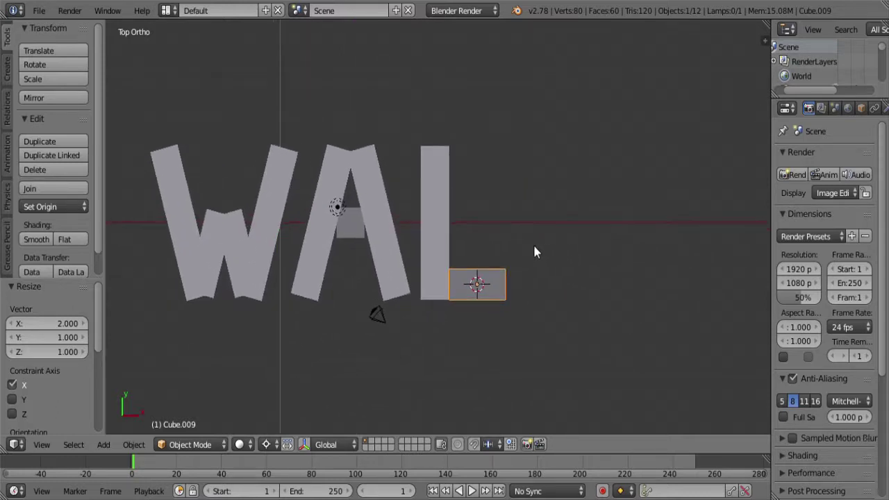
right_click(438, 218, "shift")
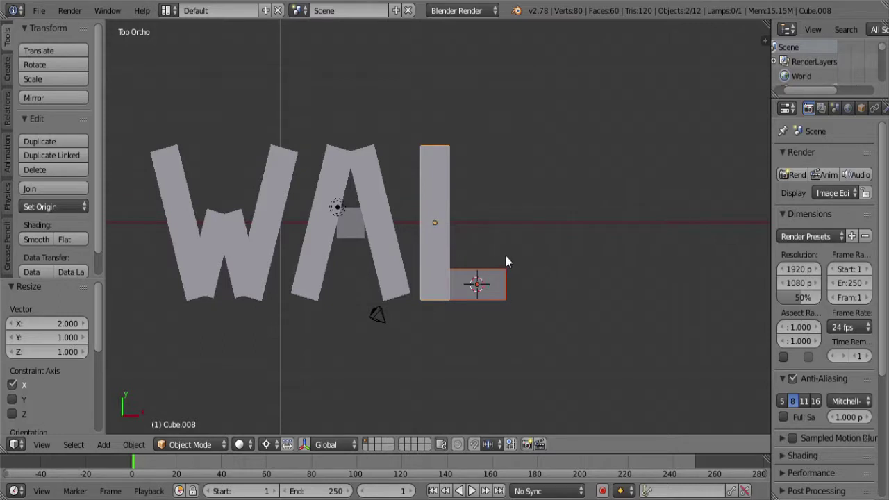
key("shift+d")
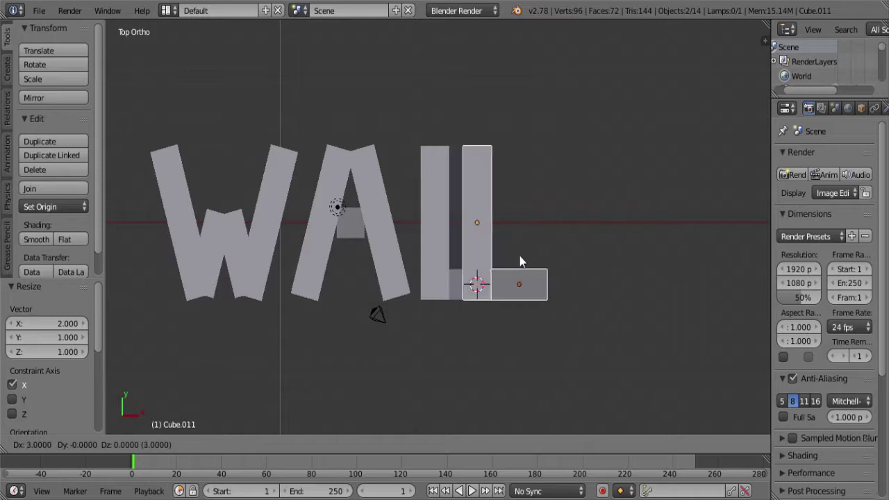
left_click(570, 257)
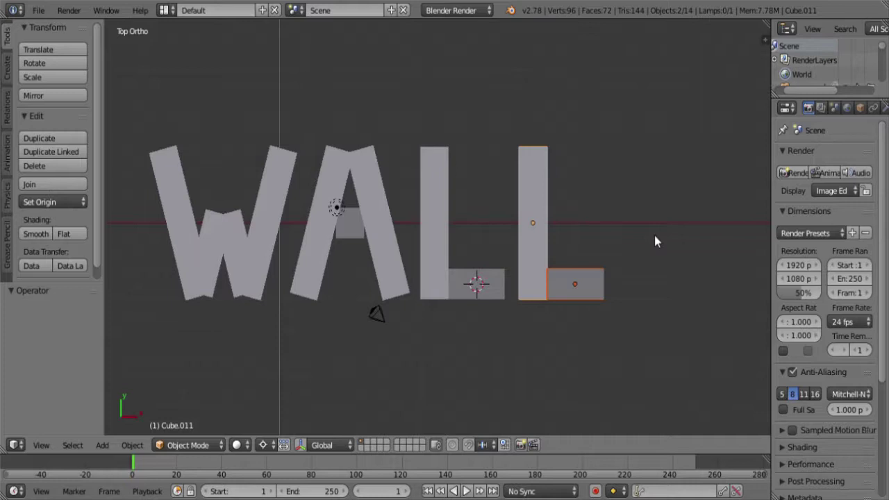
key("alt+Tab")
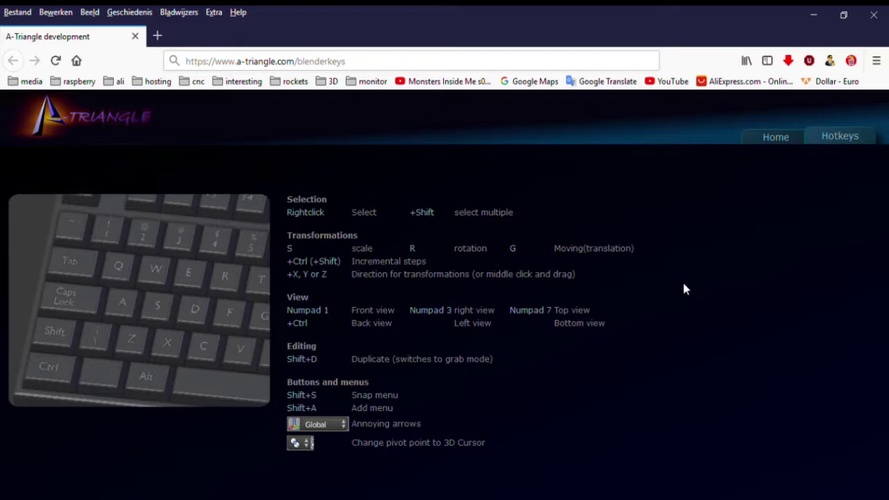
key("alt+Tab")
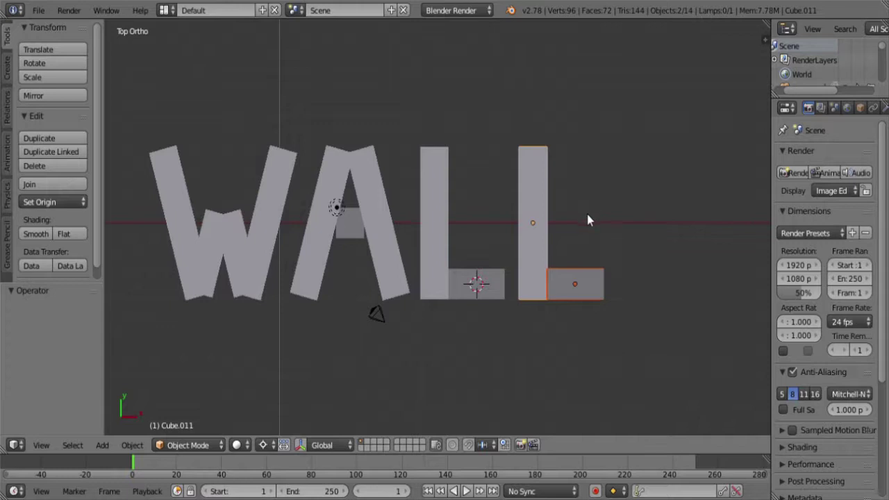
- Reload the default startup scene as a new file
left_click(38, 10)
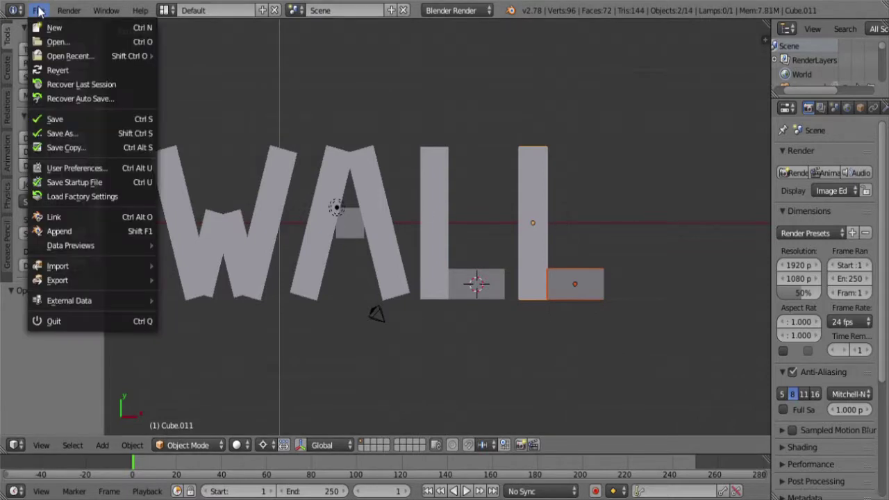
left_click(87, 28)
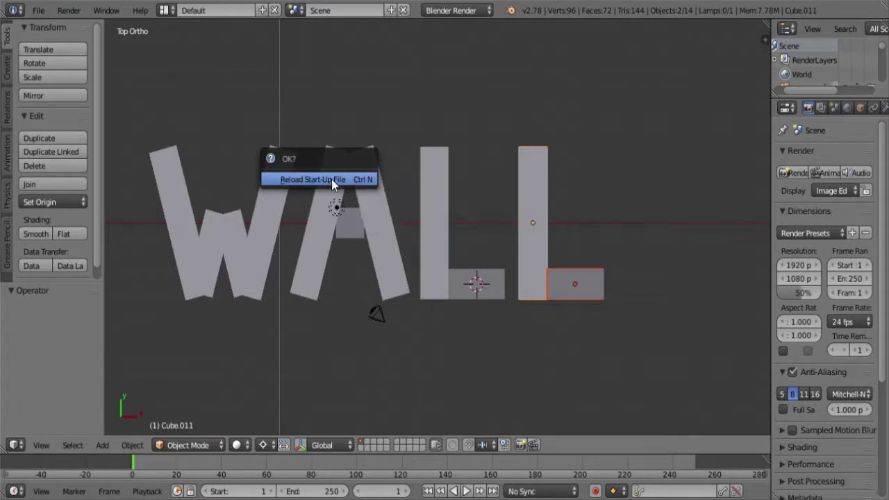
left_click(332, 179)
- Place the 3D cursor beside the cube, disable the transform manipulator, and pivot around the 3D Cursor
left_click(542, 247)
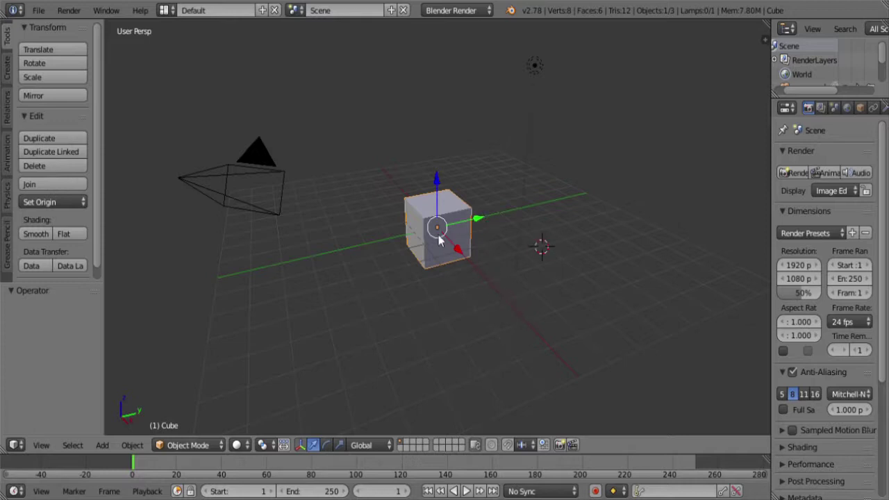
left_click(301, 445)
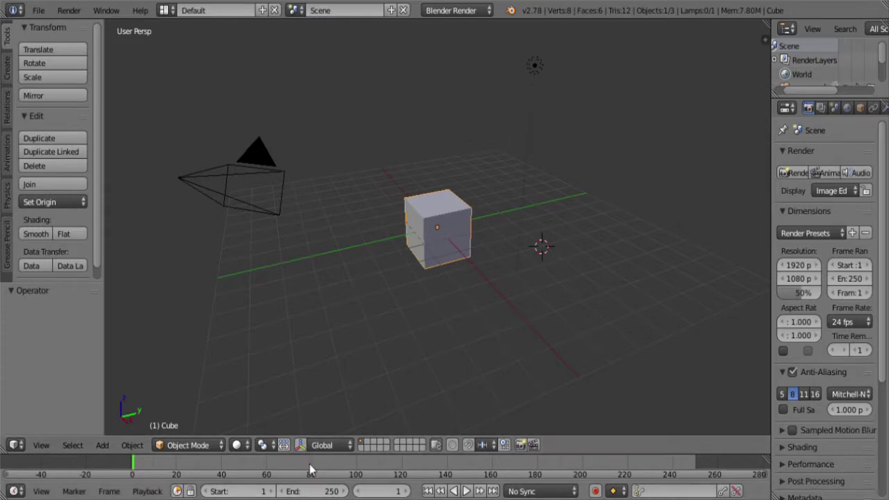
left_click(263, 446)
left_click(281, 413)
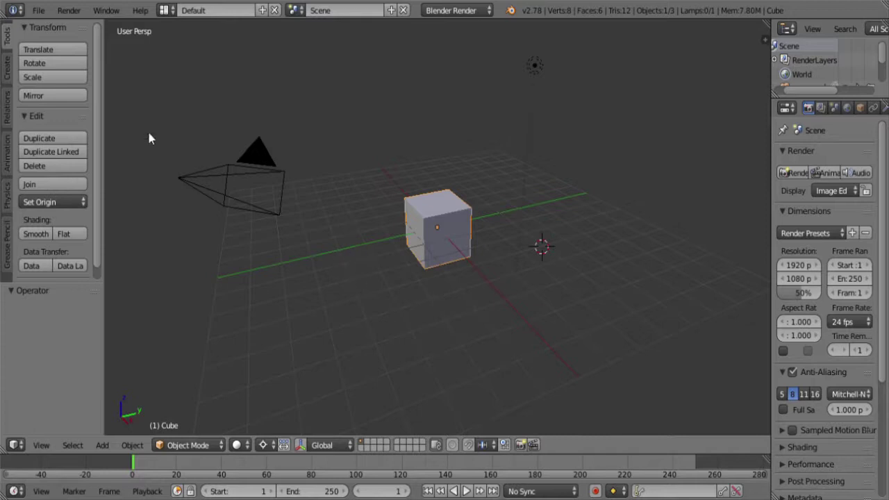
- Save this setup as the startup file
left_click(39, 11)
key("ctrl+u")
left_click(398, 170)
- Switch the default cube into Edit Mode, then select a corner vertex and then its top face
left_click(201, 449)
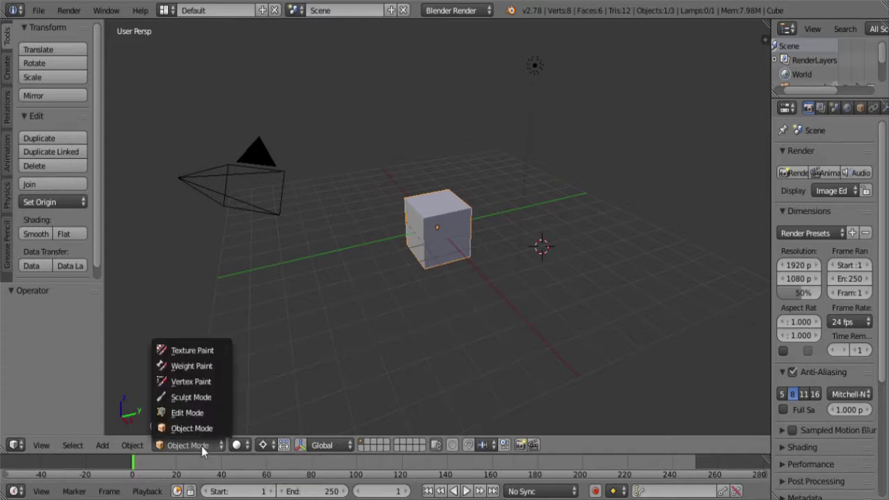
left_click(205, 412)
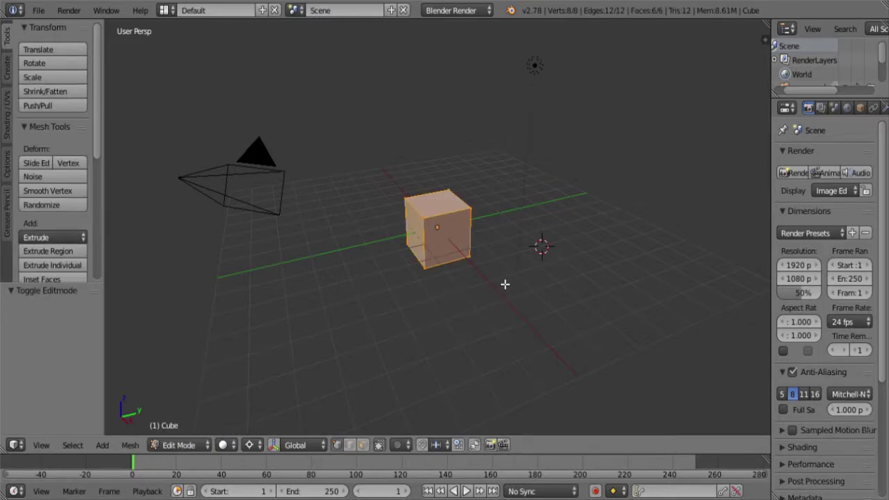
key("Tab")
key("Tab")
key("Tab")
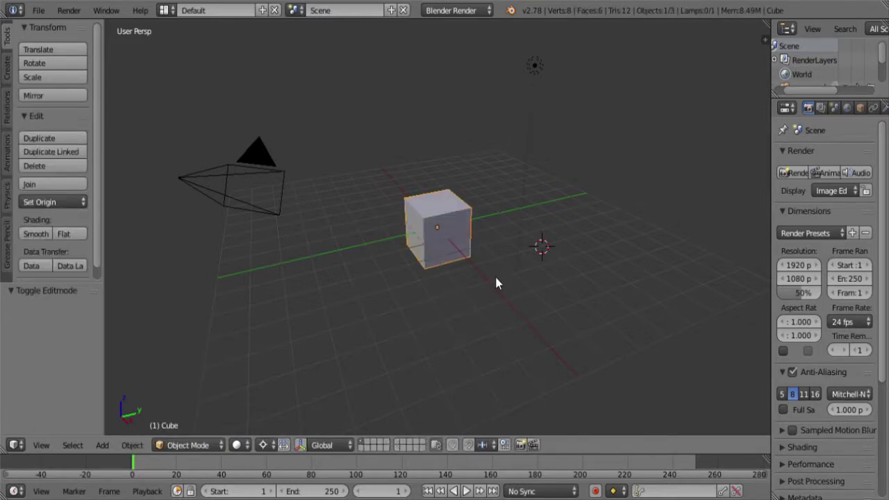
key("Tab")
key("Tab")
key("Tab")
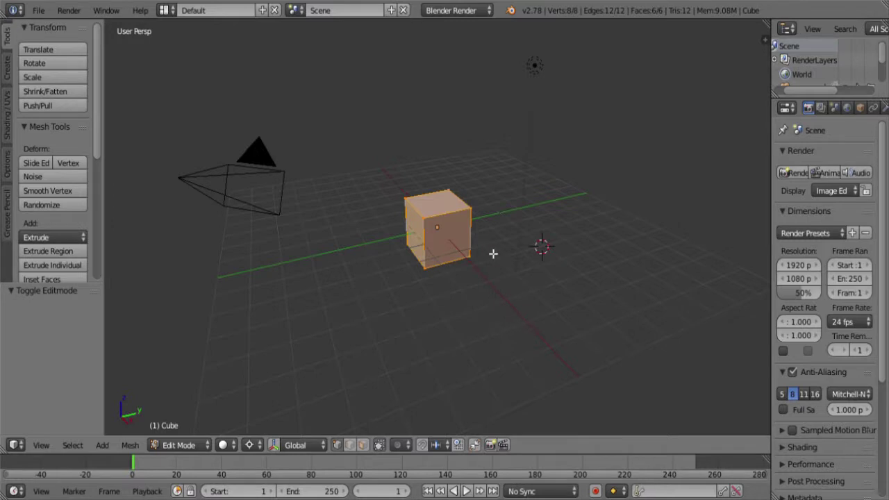
right_click(475, 212)
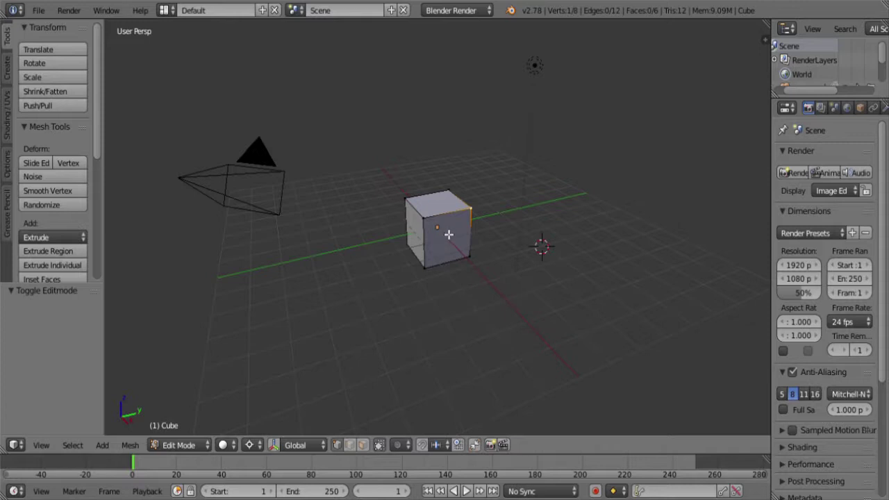
right_click(425, 203)
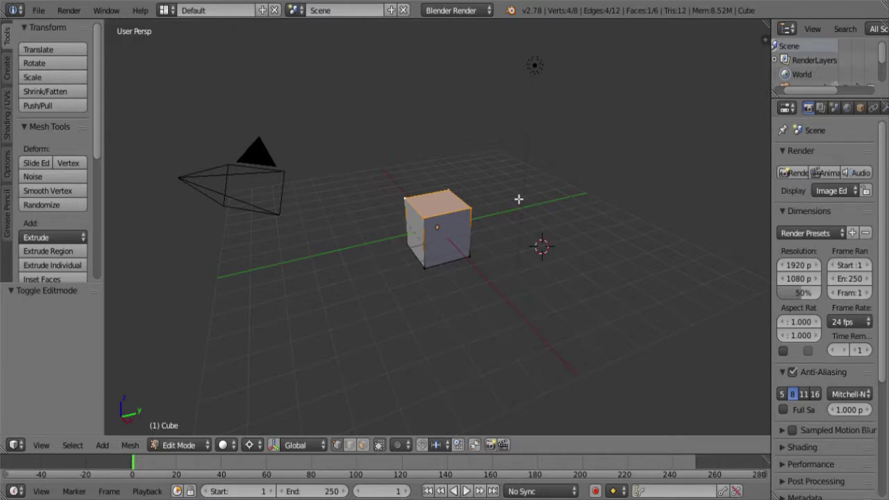
- In wireframe view, add the hidden and remaining cube vertices to the selection, then return to solid shading
key("z")
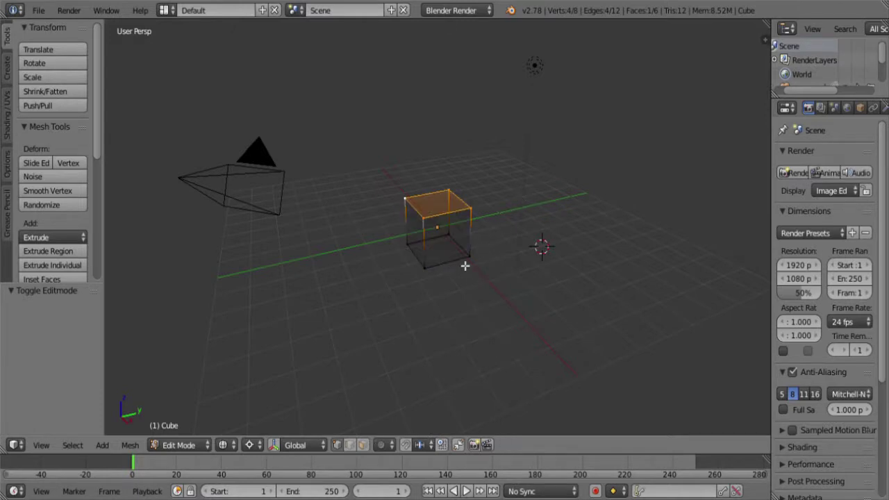
scroll(464, 271, "up", 2)
scroll(465, 273, "up", 2)
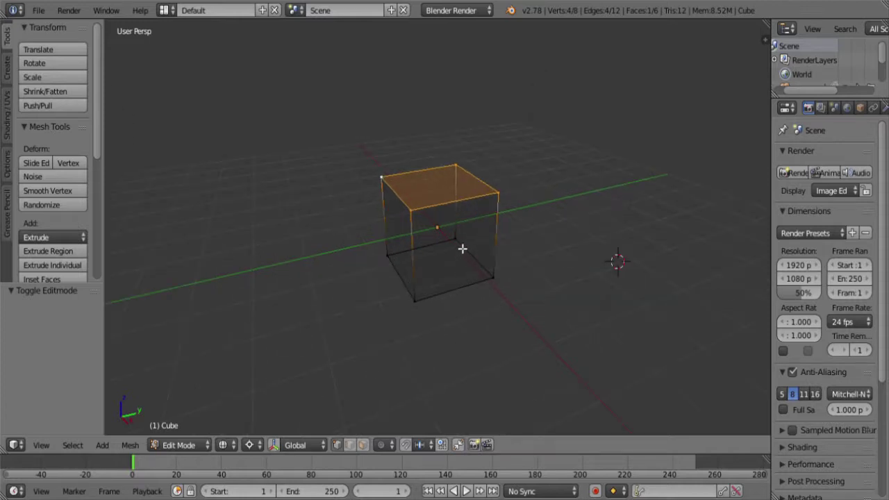
left_click(456, 237, "shift")
left_click(388, 255, "shift")
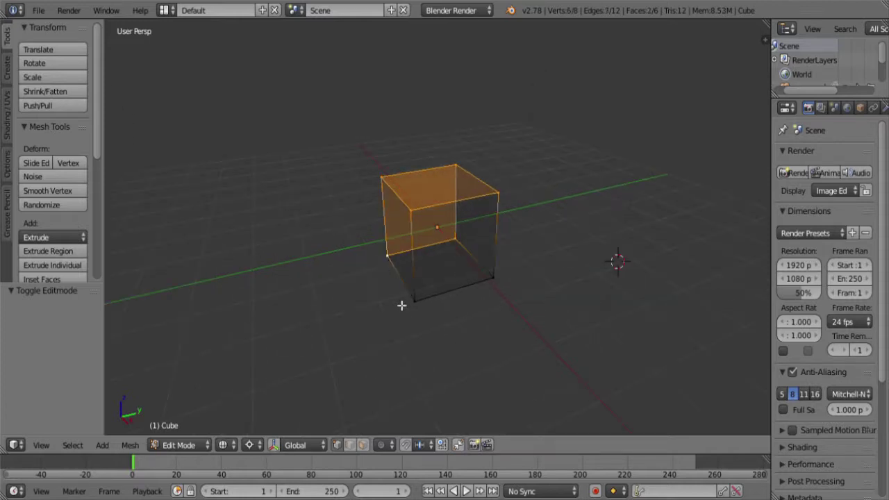
left_click(415, 301, "shift")
left_click(499, 286, "shift")
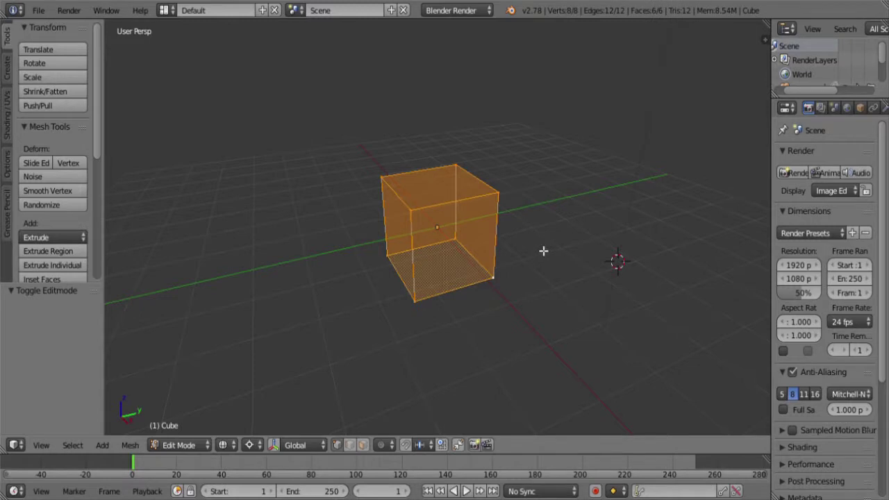
key("z")
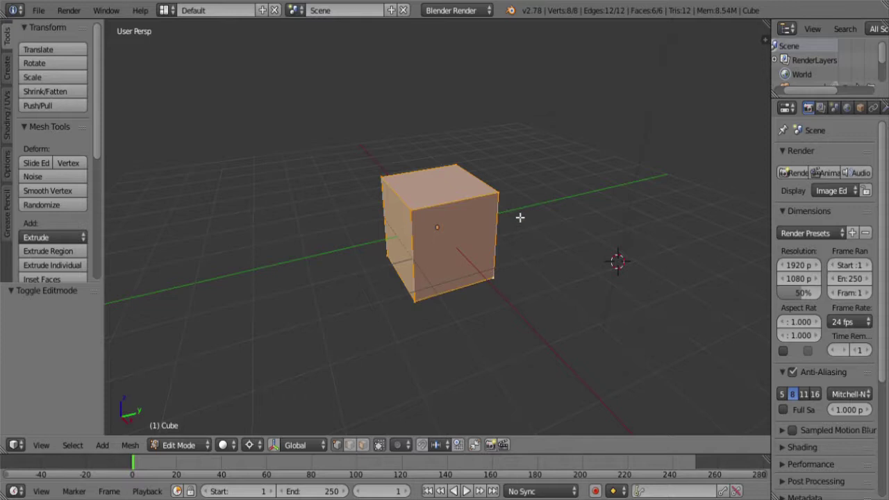
- Toggle select all off and on, select only the front-top-left vertex, then deselect it
key("a")
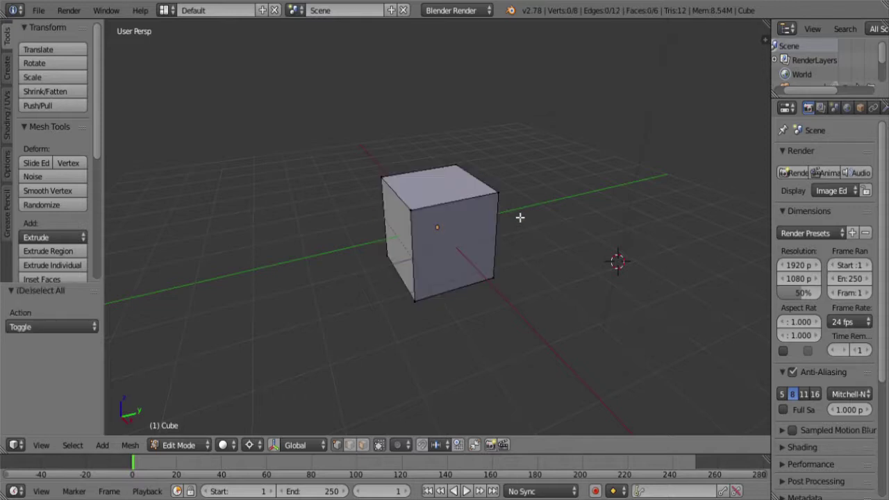
key("a")
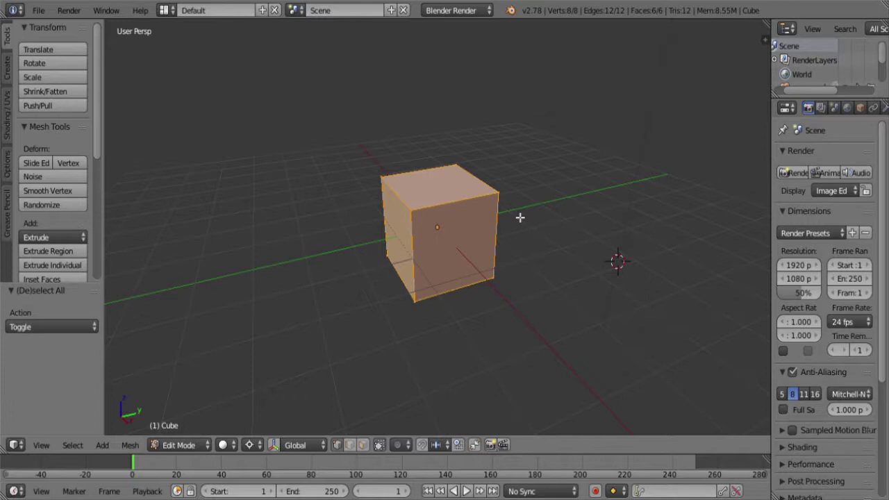
right_click(415, 214)
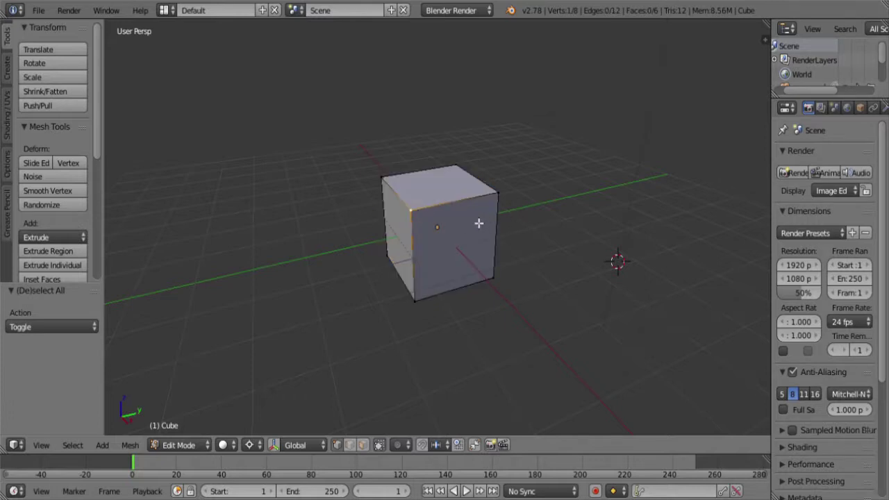
key("a")
key("a")
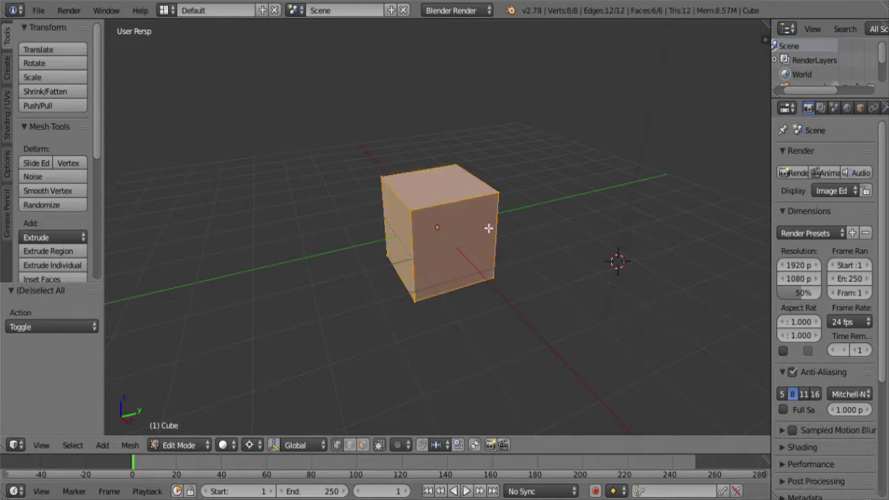
key("c")
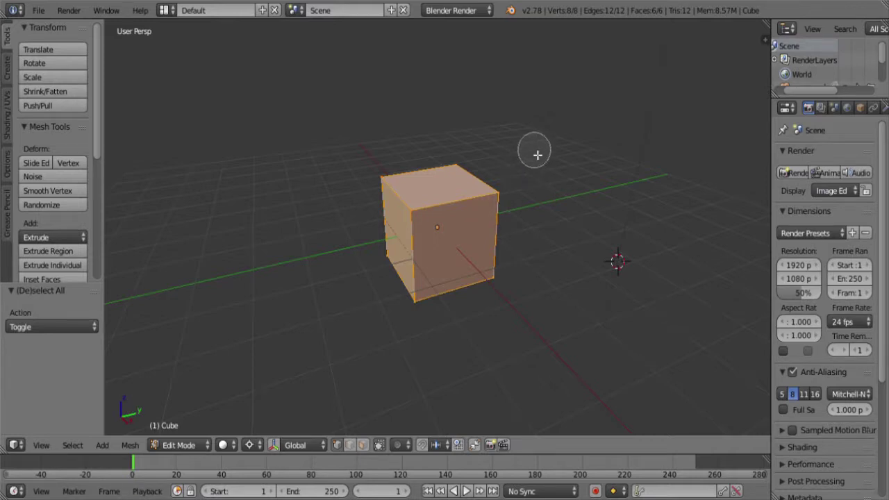
scroll(471, 163, "down", 4)
scroll(471, 163, "up", 5)
scroll(471, 163, "down", 7)
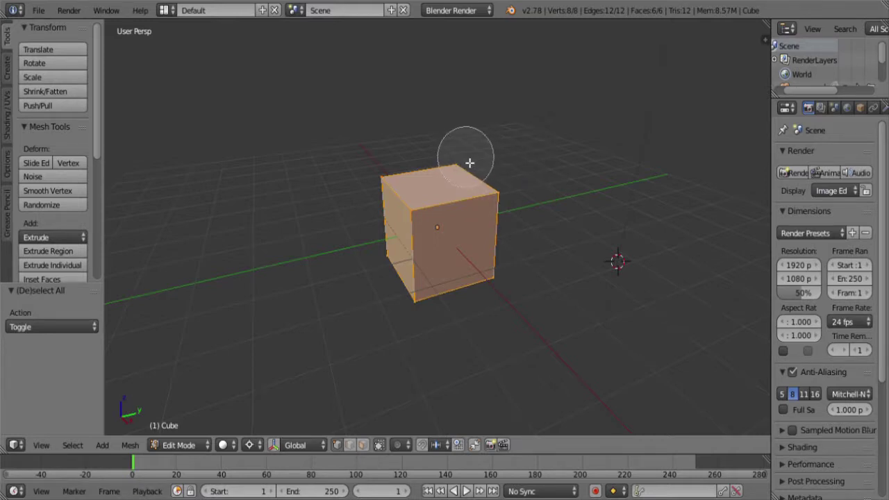
scroll(469, 164, "up", 5)
scroll(468, 167, "down", 2)
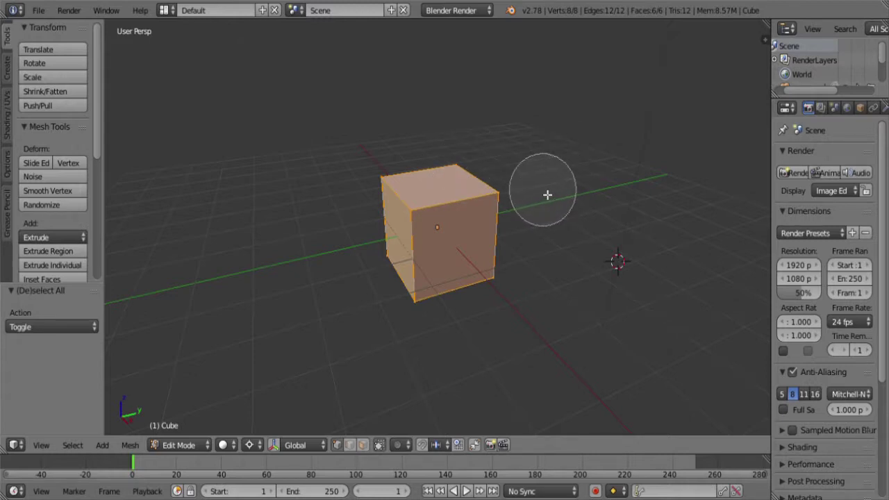
mouse_move(541, 193)
middle_mouse_down()
mouse_move(460, 154)
mouse_move(428, 156)
mouse_move(396, 180)
mouse_move(407, 211)
mouse_move(386, 227)
mouse_move(319, 224)
middle_mouse_up()
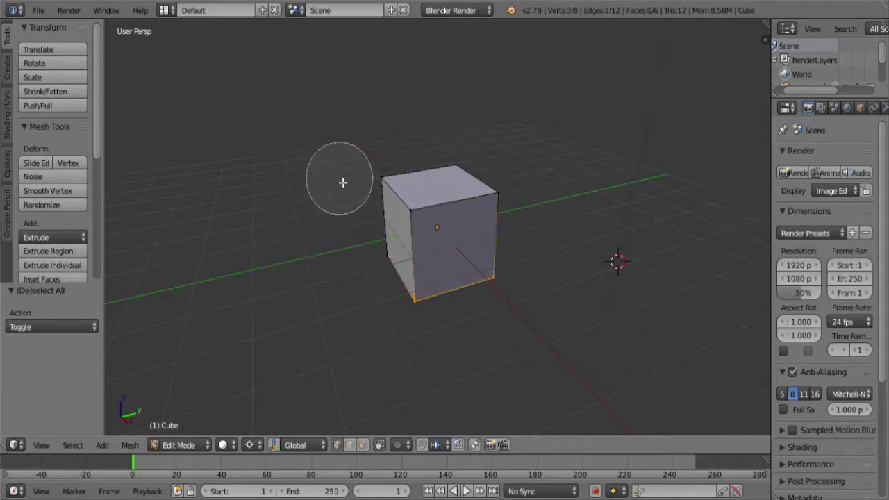
mouse_move(351, 182)
left_mouse_down()
mouse_move(388, 198)
mouse_move(386, 269)
mouse_move(415, 276)
mouse_move(475, 261)
mouse_move(505, 219)
mouse_move(466, 185)
left_mouse_up()
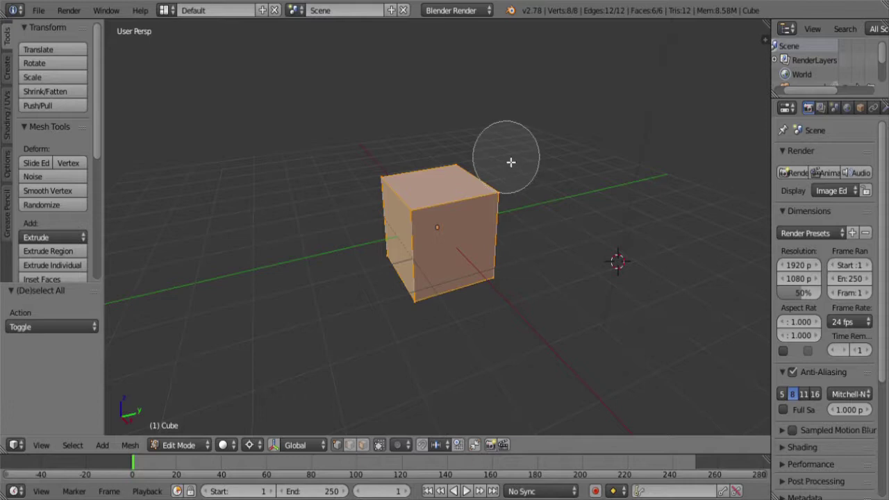
right_click(511, 161)
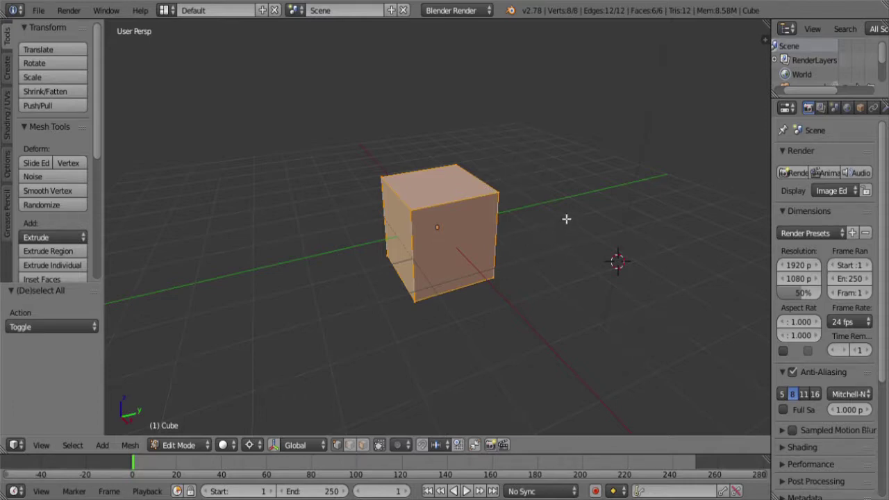
key("b")
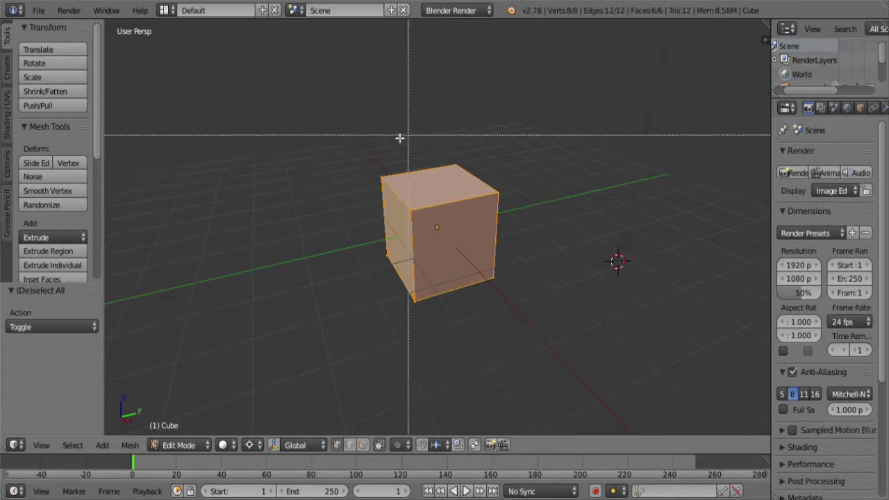
left_click_drag(329, 110, 555, 317)
middle_click_drag(559, 322, 565, 327)
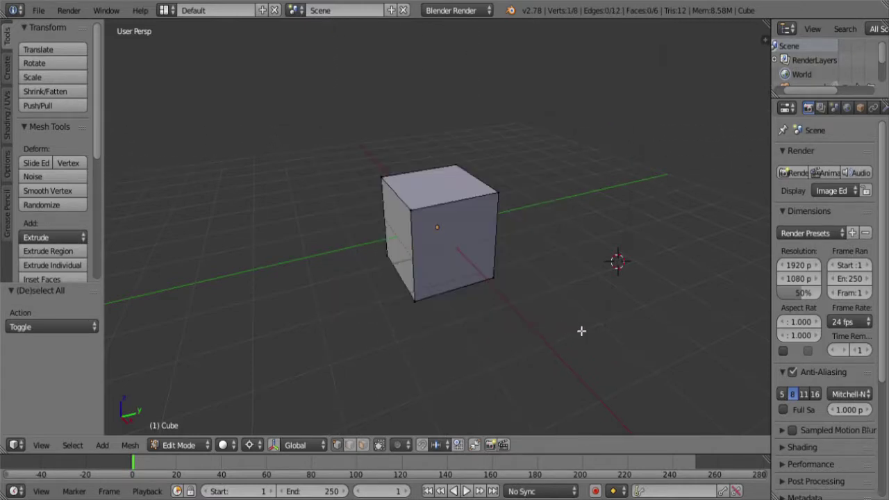
key("b")
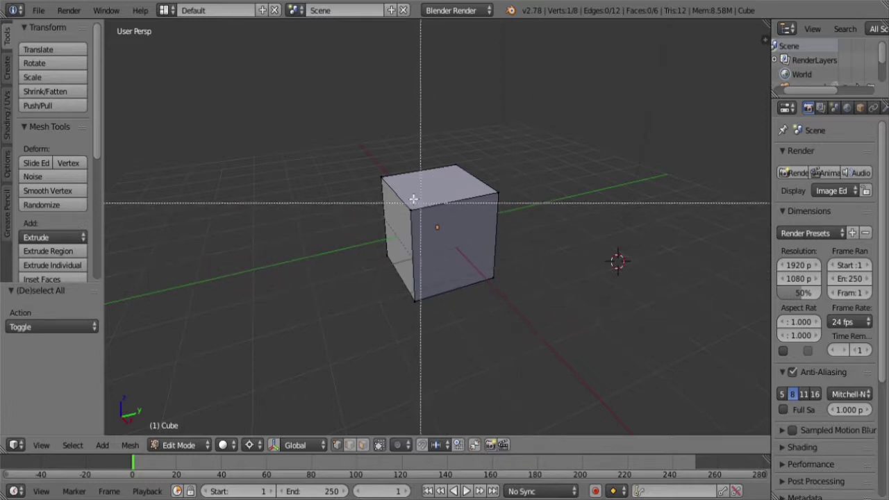
left_click_drag(349, 139, 445, 228)
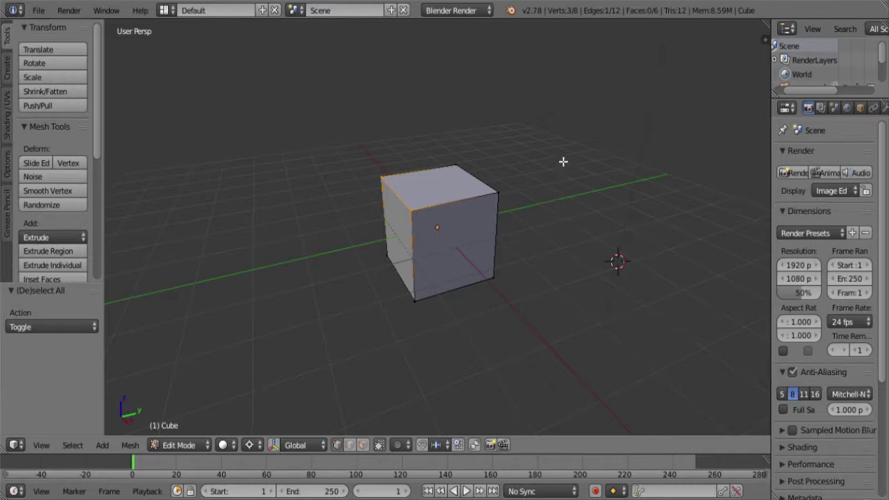
mouse_move(551, 143)
left_mouse_down("ctrl")
mouse_move(486, 132)
mouse_move(434, 145)
mouse_move(437, 171)
mouse_move(451, 184)
mouse_move(518, 195)
mouse_move(520, 217)
mouse_move(458, 235)
mouse_move(424, 266)
mouse_move(410, 297)
mouse_move(428, 324)
mouse_move(488, 275)
mouse_move(525, 264)
mouse_move(521, 225)
mouse_move(489, 194)
mouse_move(494, 172)
mouse_move(483, 146)
mouse_move(425, 140)
mouse_move(355, 173)
mouse_move(347, 226)
mouse_move(393, 293)
left_mouse_up("ctrl")
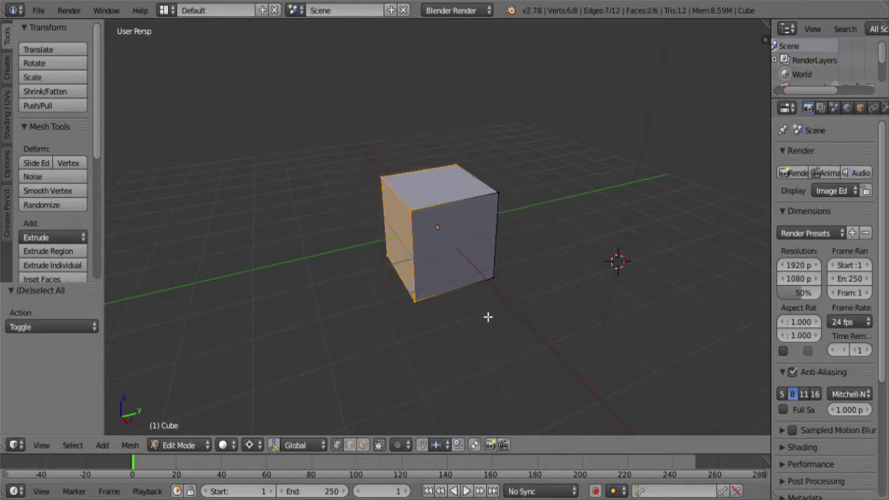
mouse_move(461, 325)
left_mouse_down("ctrl")
mouse_move(562, 266)
mouse_move(513, 149)
left_mouse_up("ctrl")
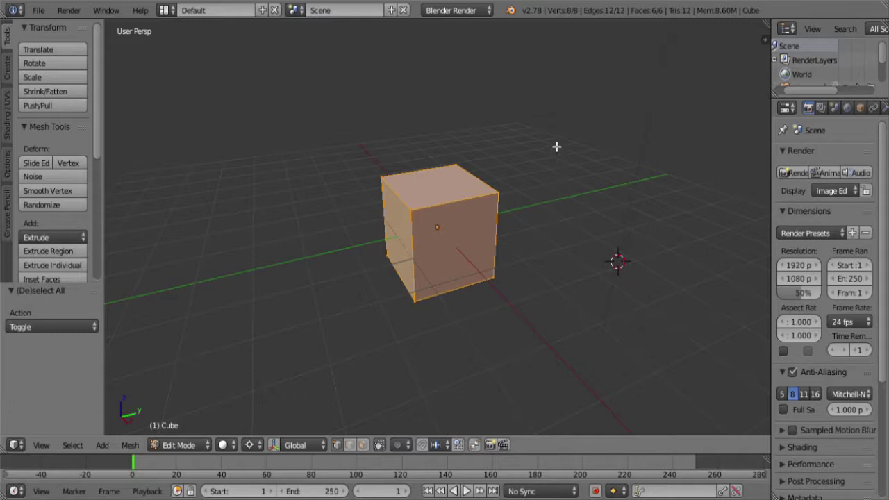
mouse_move(557, 147)
left_mouse_down("ctrl")
mouse_move(499, 145)
mouse_move(442, 161)
mouse_move(443, 180)
mouse_move(512, 221)
mouse_move(509, 257)
mouse_move(492, 276)
mouse_move(467, 270)
mouse_move(426, 227)
mouse_move(417, 199)
mouse_move(402, 230)
mouse_move(472, 243)
left_mouse_up("ctrl")
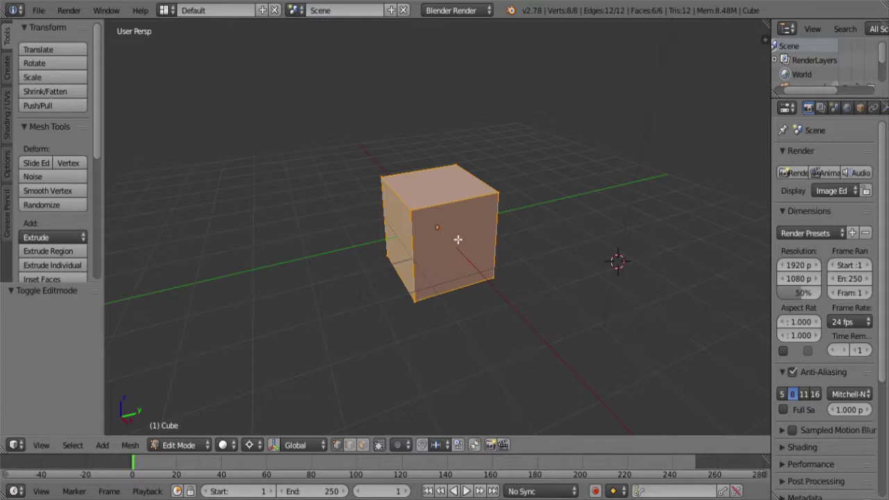
key("a")
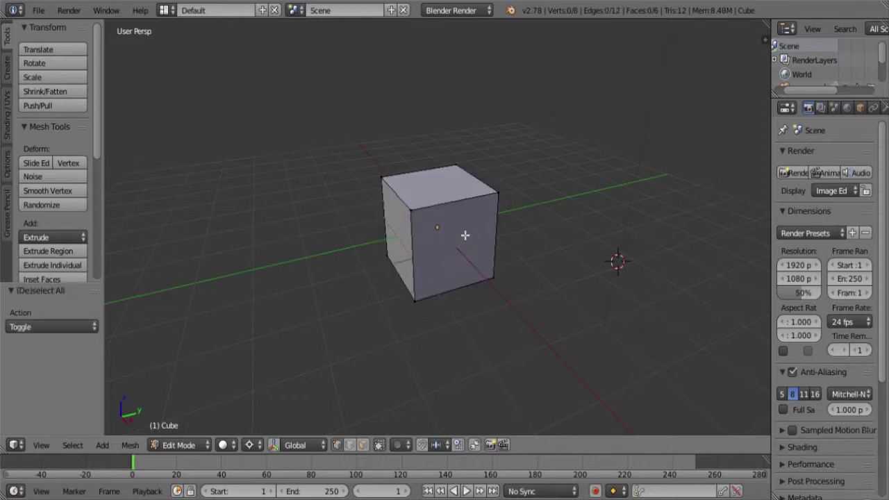
key("a")
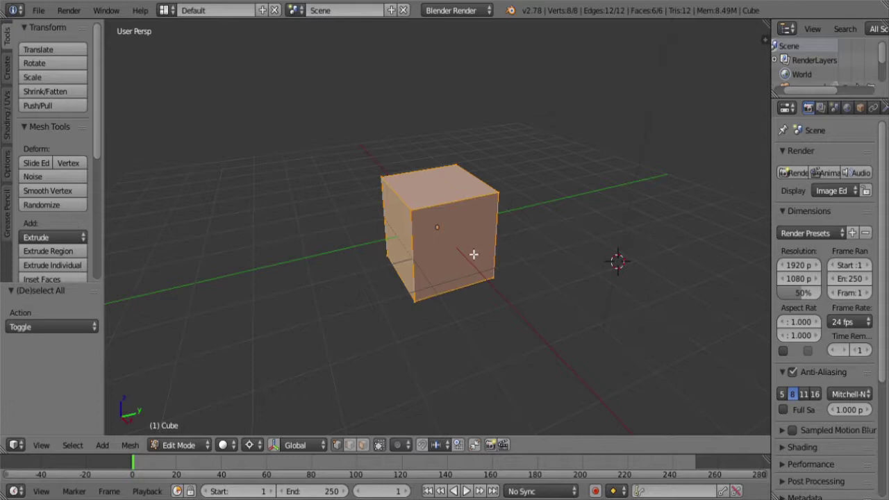
- Delete all the cube's vertices and view the empty scene in front orthographic view
key("x")
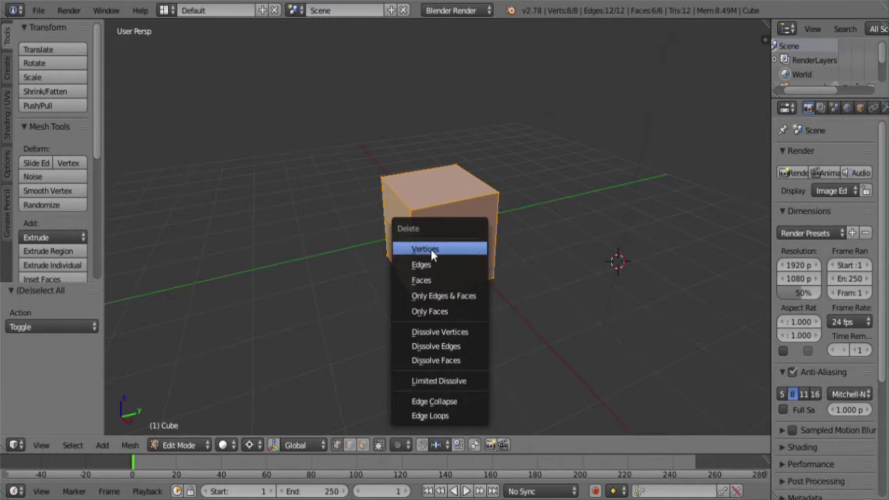
left_click(431, 249)
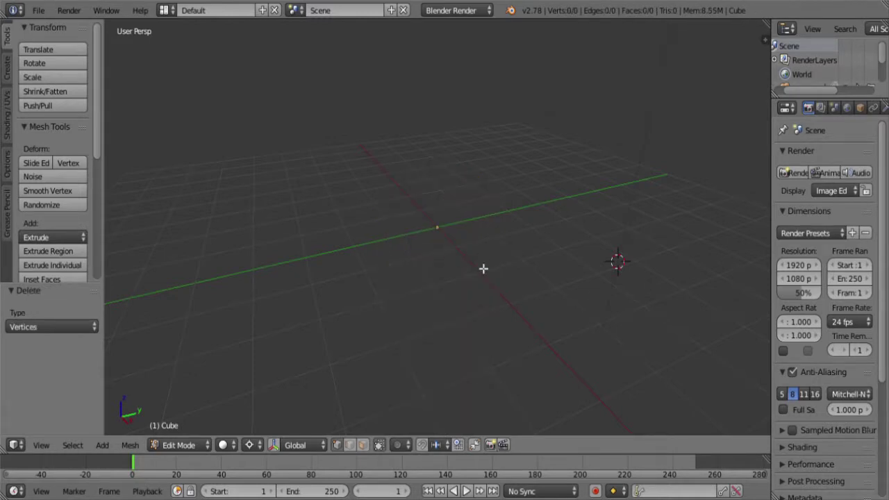
key("KP_1")
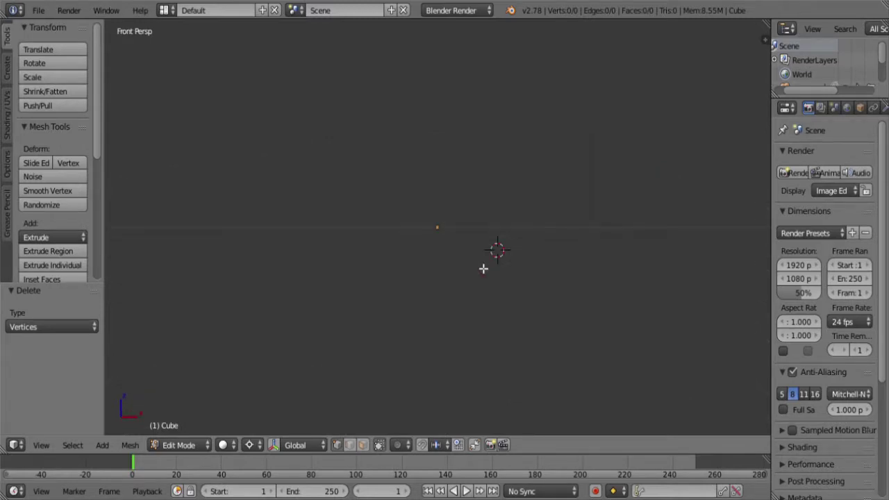
key("KP_5")
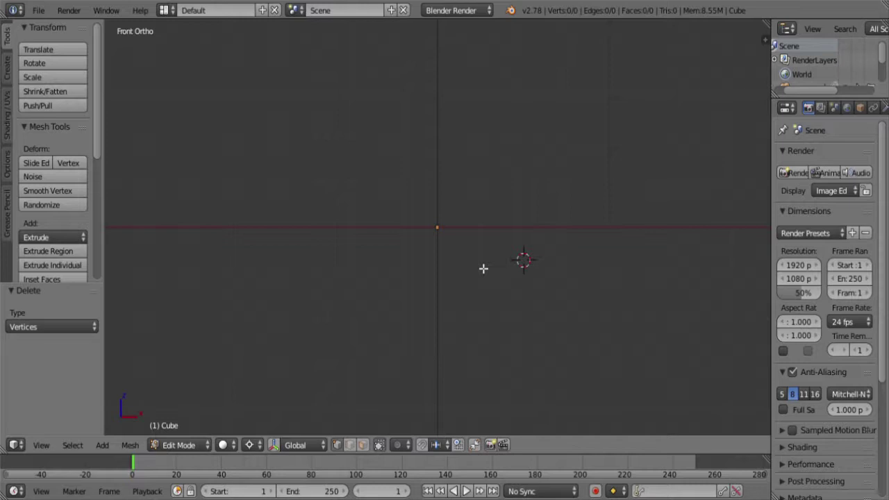
- Add a new vertex on the X axis and try extruding it, cancelling both attempts
key("Home")
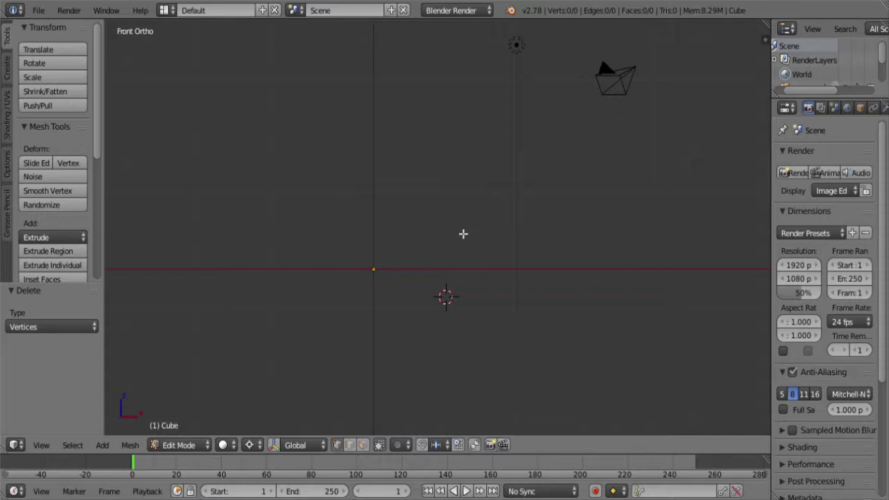
right_click(409, 270, "ctrl")
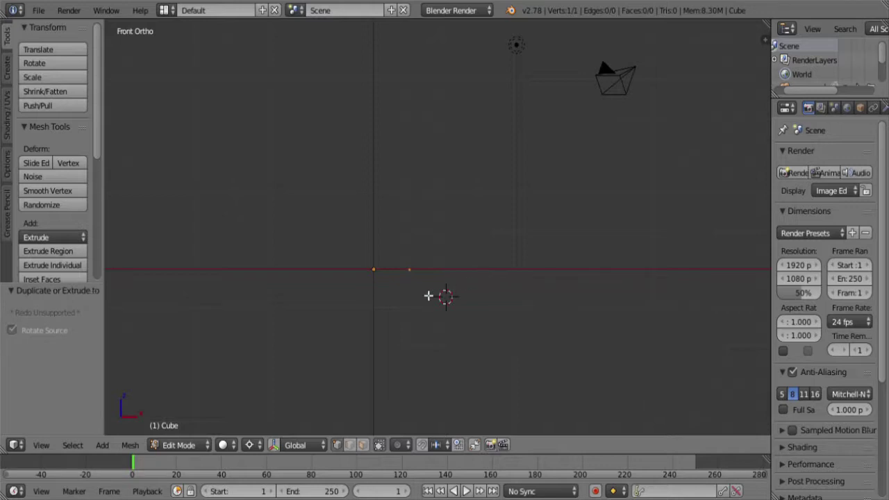
scroll(426, 295, "up", 2)
scroll(415, 302, "up", 2)
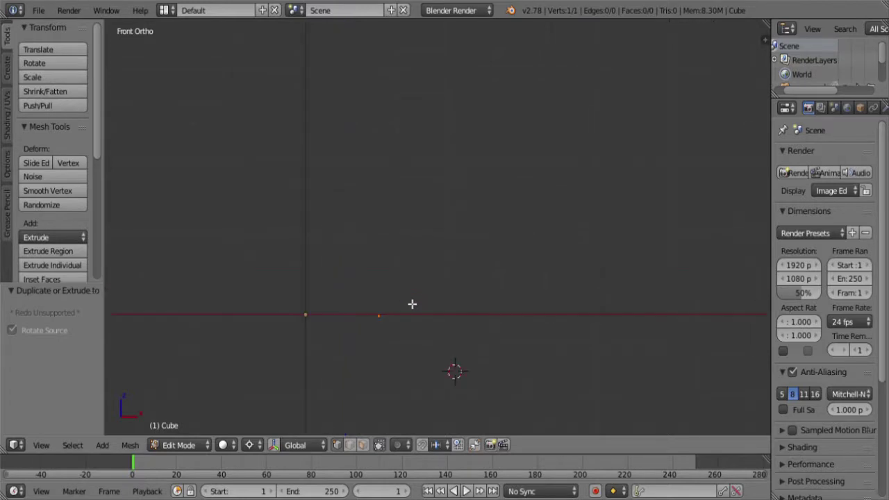
scroll(409, 314, "up", 1)
scroll(408, 317, "up", 1)
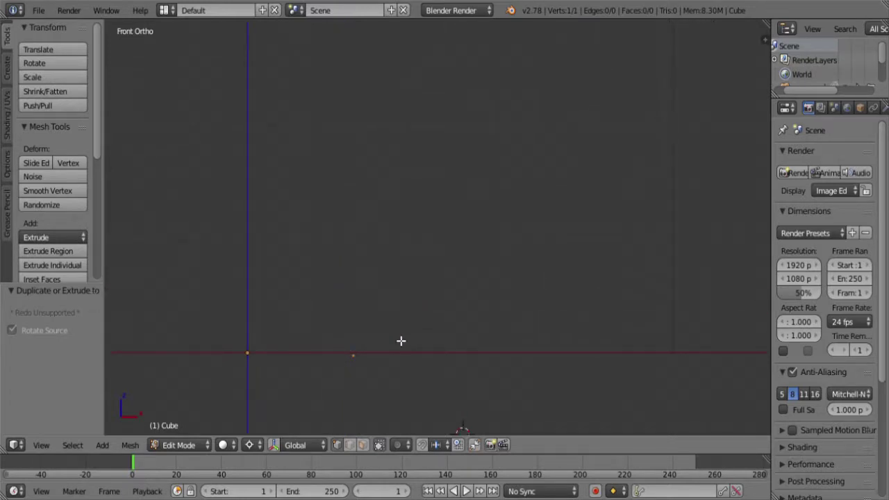
key("e")
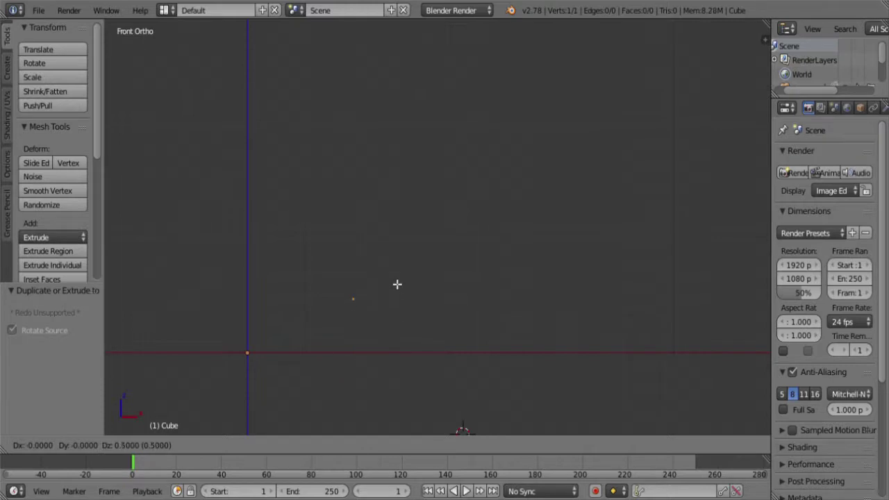
right_click(407, 221)
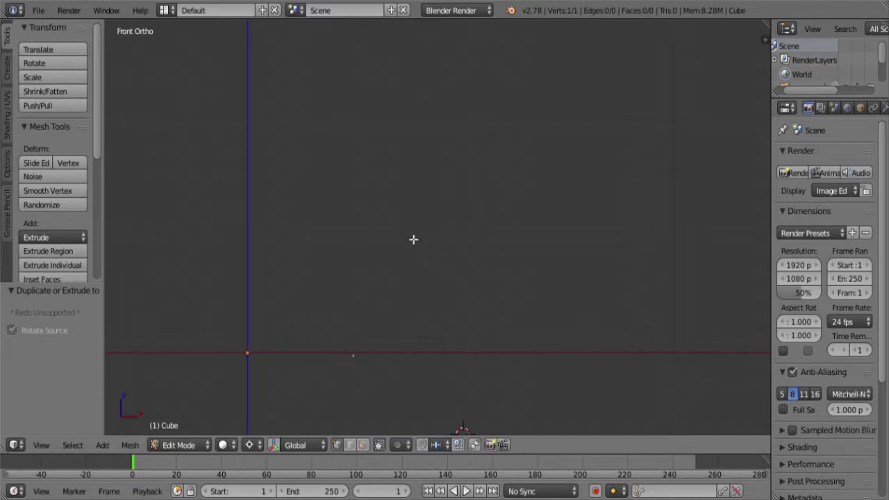
scroll(414, 241, "down", 3)
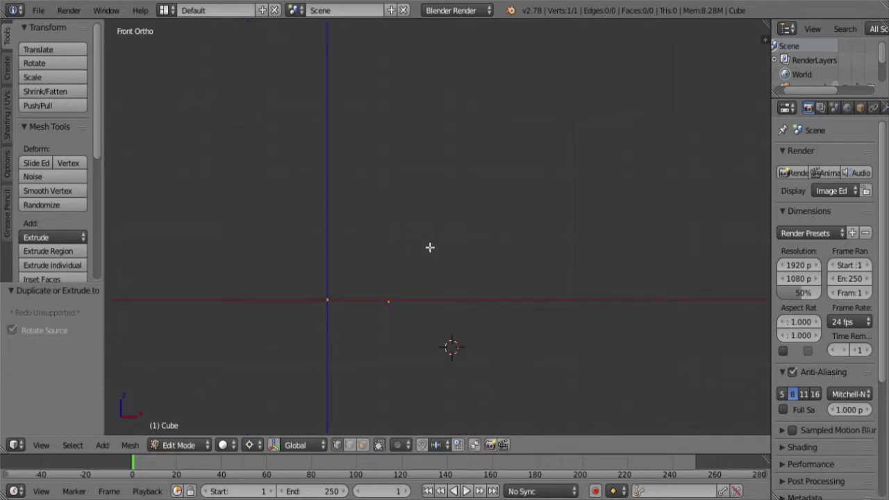
scroll(429, 235, "down", 2)
scroll(440, 225, "down", 3)
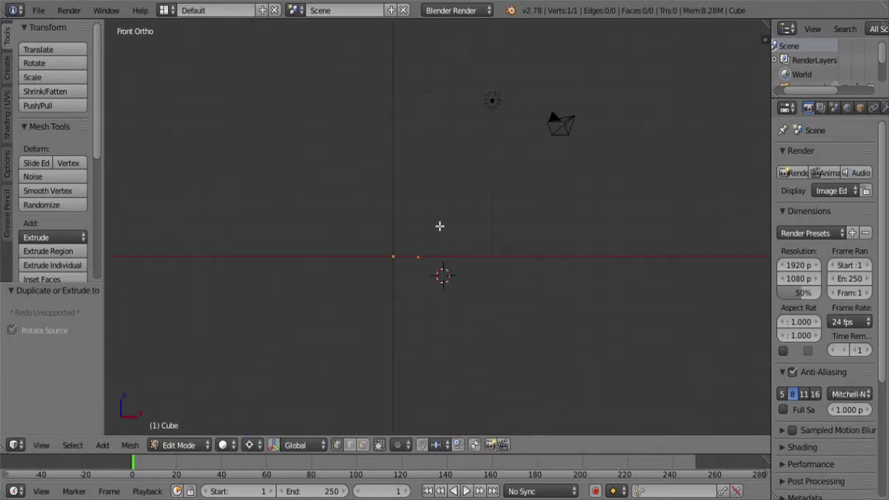
key("e")
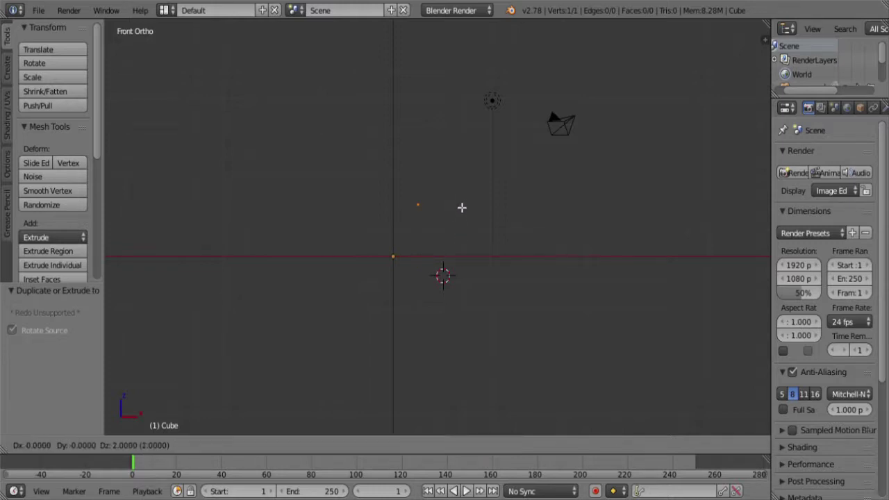
right_click(473, 160)
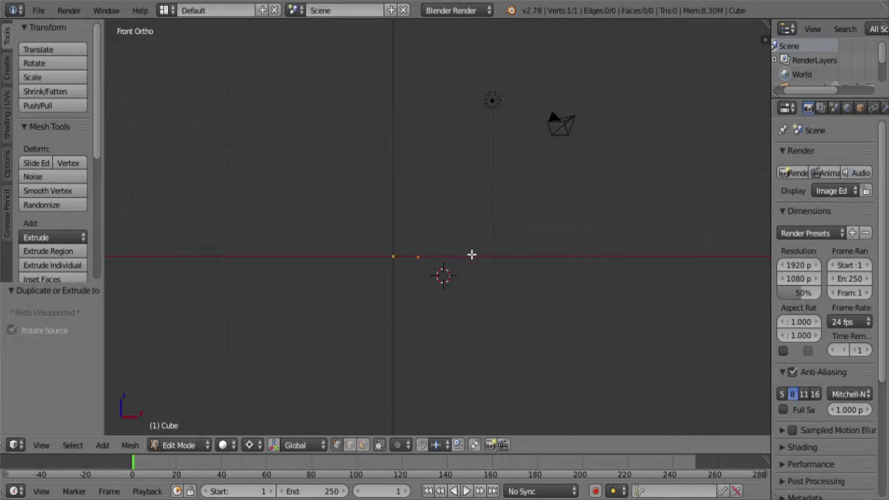
- Extend a chain of connected vertices upward from it, curving up and to the left
left_click(431, 232, "ctrl")
left_click(449, 213, "ctrl")
left_click(448, 191, "ctrl")
left_click(432, 163, "ctrl")
left_click(398, 150, "ctrl")
left_click(368, 156, "ctrl")
- Extrude the top edge into faces curving up and right, then undo those faces
right_click(403, 152, "shift")
right_click(401, 113, "ctrl")
right_click(408, 107, "ctrl")
left_click(429, 98, "ctrl")
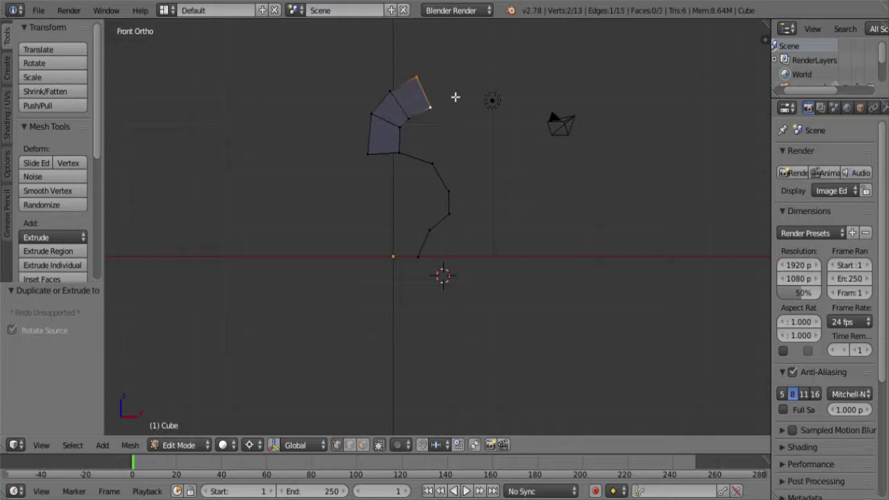
left_click(455, 96, "ctrl")
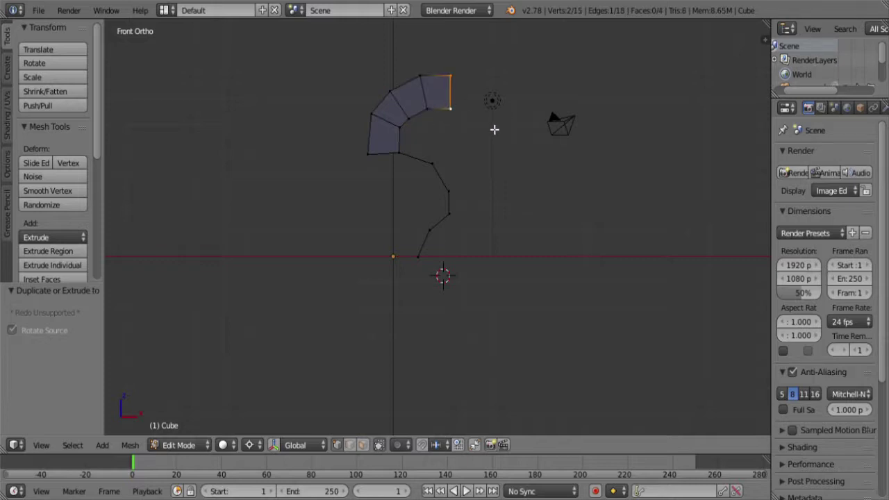
key("ctrl+z")
key("ctrl+z")
key("ctrl+z")
key("ctrl+z")
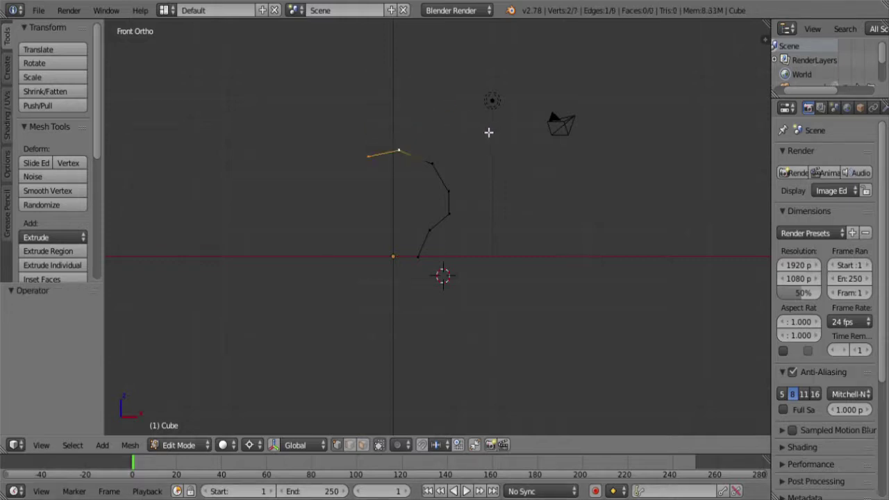
- Undo the curved chain and extrude the vertex 5 units straight up along Z
key("ctrl+z")
key("ctrl+z")
key("ctrl+z")
key("ctrl+z")
key("e")
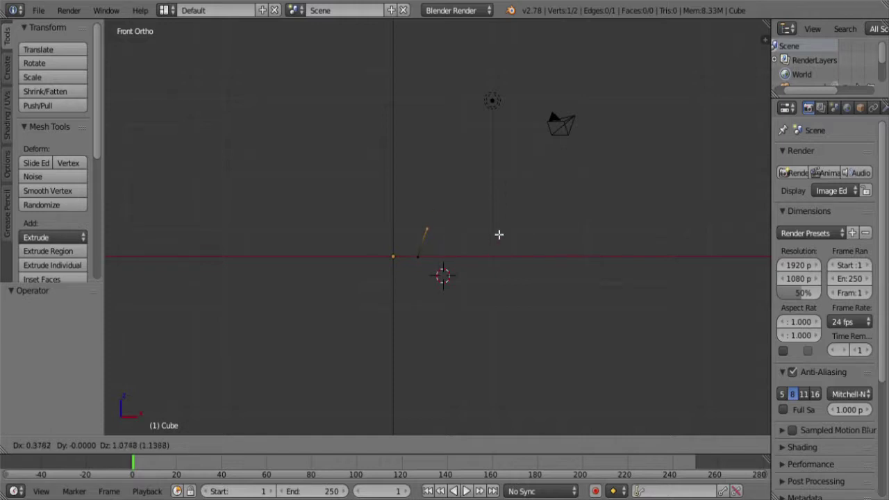
key("z")
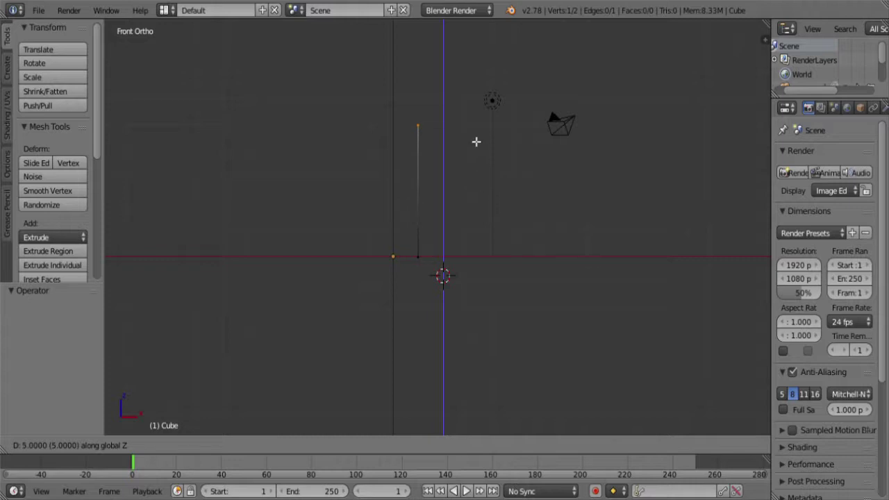
key("Return")
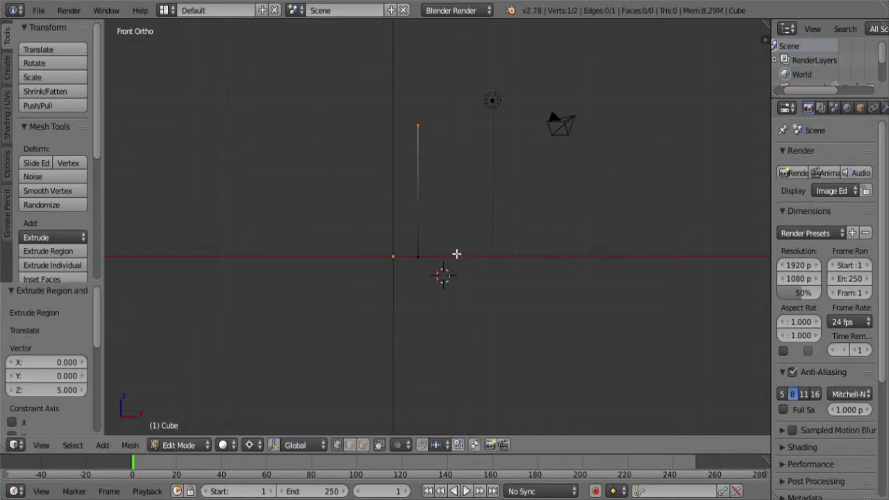
key("Tab")
key("Tab")
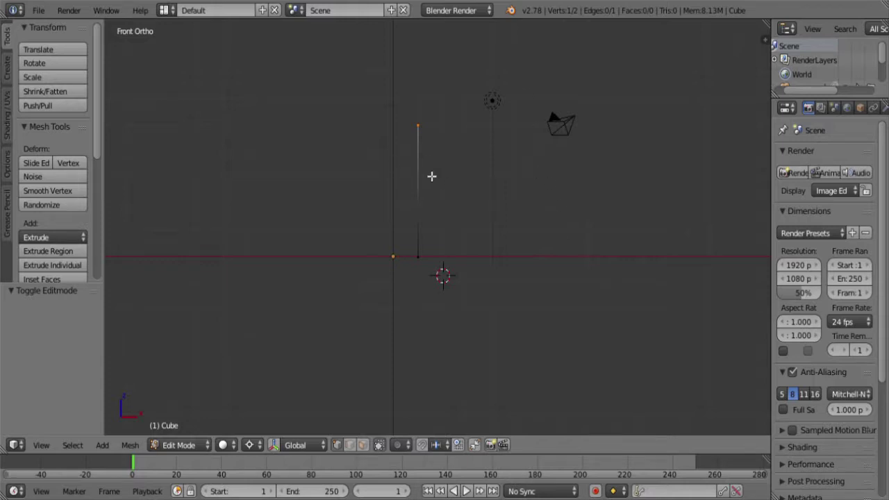
- Extrude the outline 1 right, 1 down, 1 right, 1 up, 1 right, 1 down
key("e")
key("x")
key("1")
key("Return")
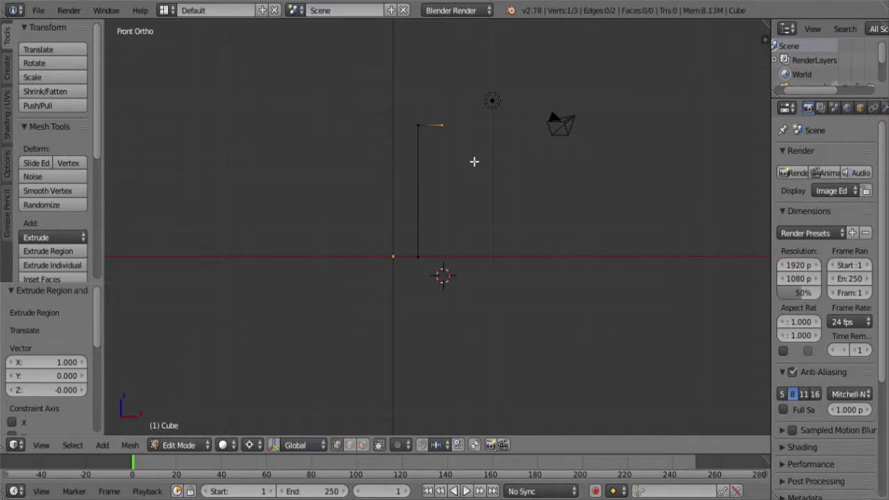
key("z")
key("minus")
key("1")
key("Return")
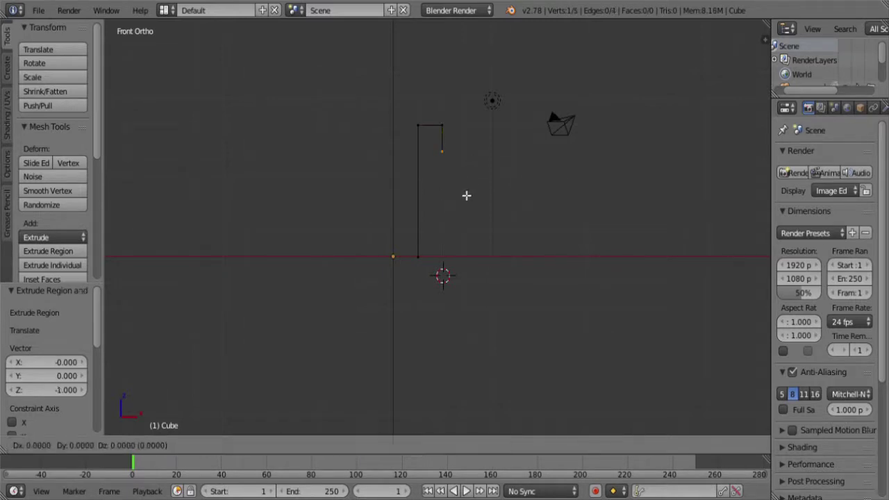
key("e")
key("x")
key("1")
key("Return")
key("e")
key("z")
key("1")
key("Return")
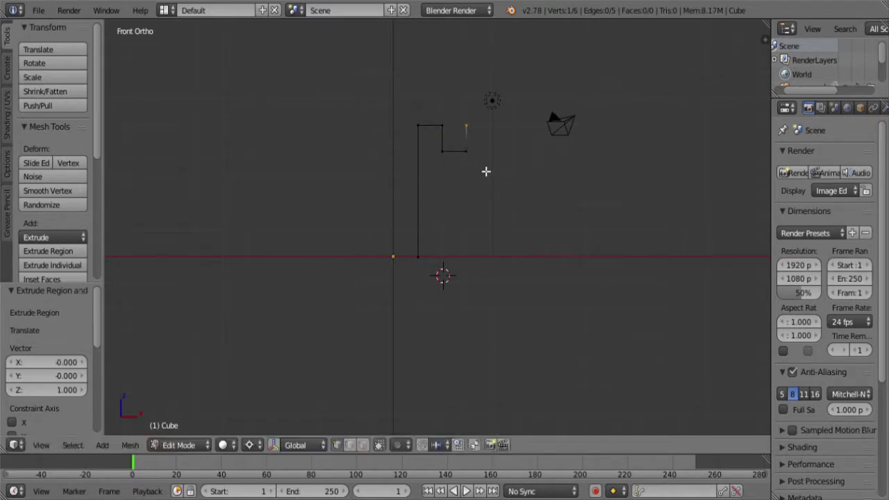
key("e")
key("x")
key("1")
key("Return")
key("e")
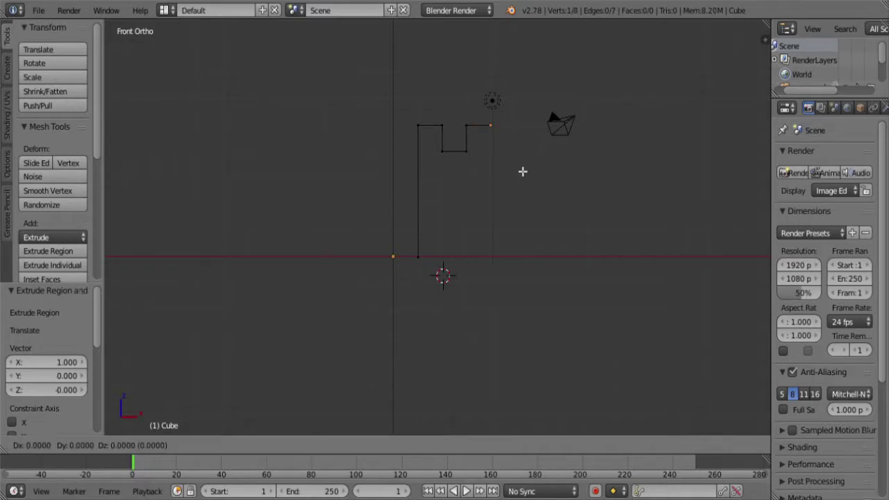
key("z")
key("minus")
key("1")
key("Return")
- Continue the notches: 1 right, 1 up, 1 right, 1 down, 1 right, 1 up, 1 right
key("e")
key("x")
key("1")
key("Return")
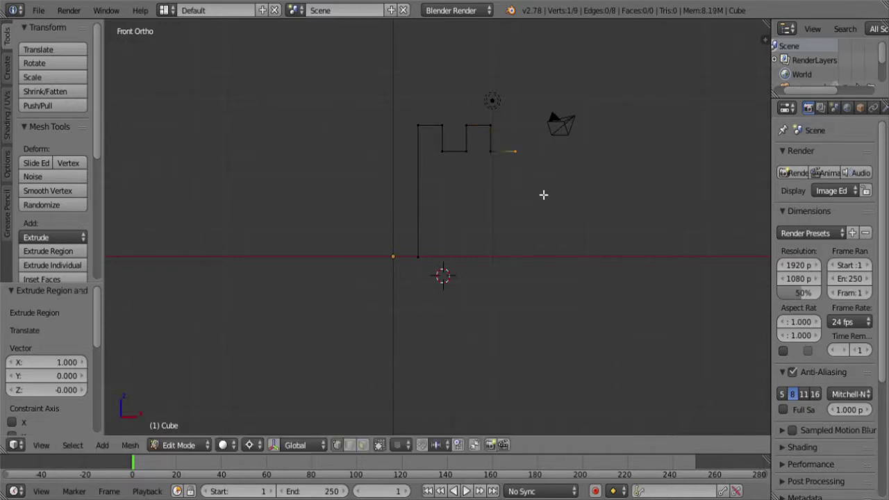
key("e")
key("z")
key("1")
key("Return")
key("e")
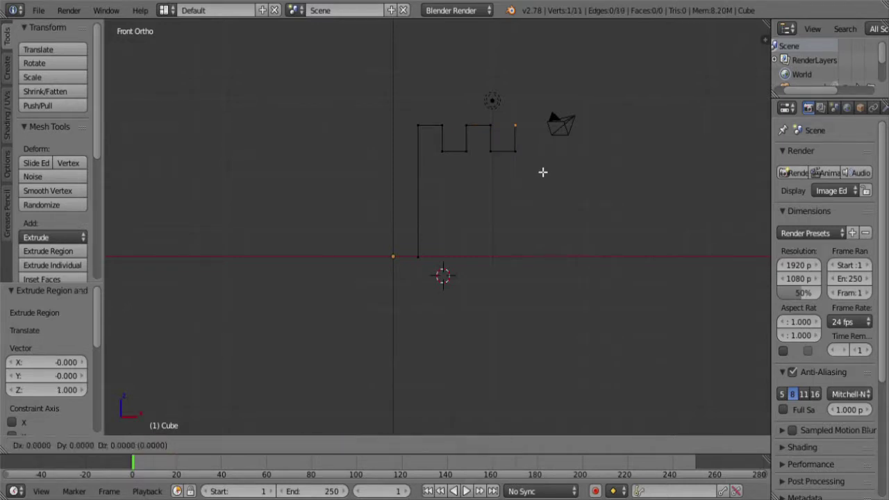
key("x")
key("1")
key("Return")
key("e")
key("z")
key("minus")
key("1")
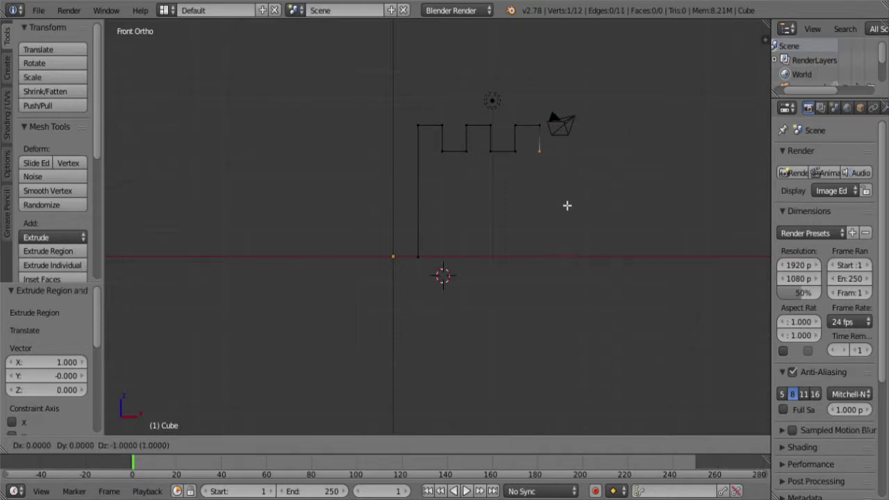
key("Return")
key("e")
key("x")
key("1")
key("Return")
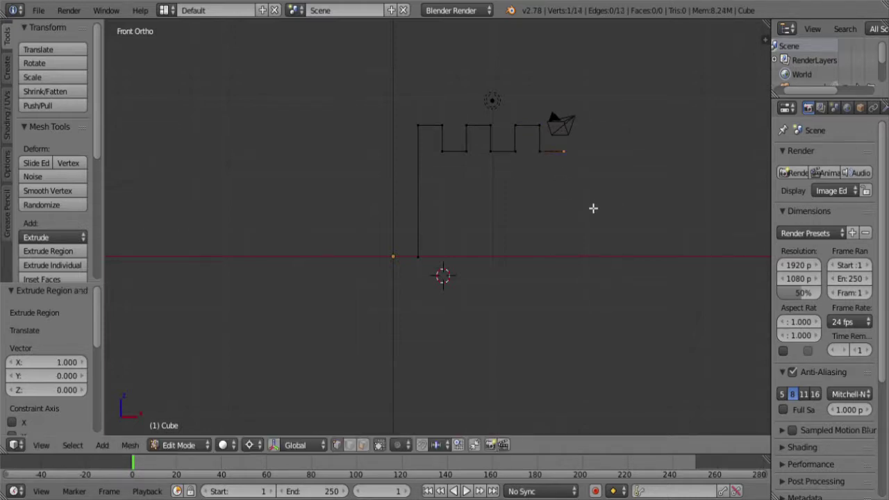
key("e")
key("z")
key("1")
key("Return")
key("e")
key("x")
key("1")
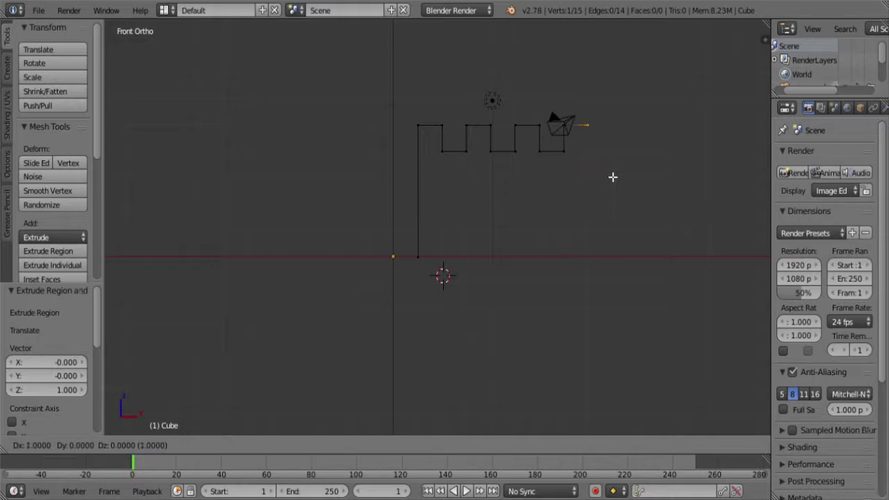
key("Return")
- Finish the last notch: 1 unit down, 1 right, 1 up, and 1 right
key("e")
key("z")
key("minus")
key("1")
key("Return")
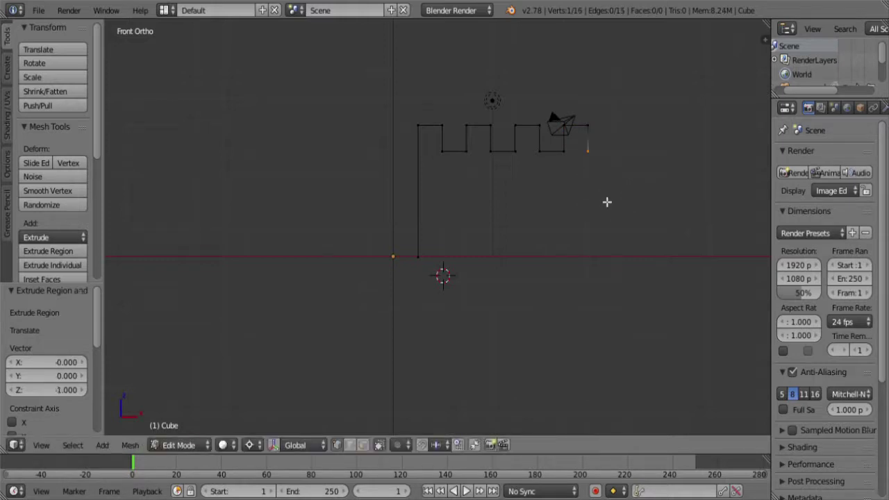
key("e")
key("x")
key("1")
key("Return")
key("e")
key("z")
key("1")
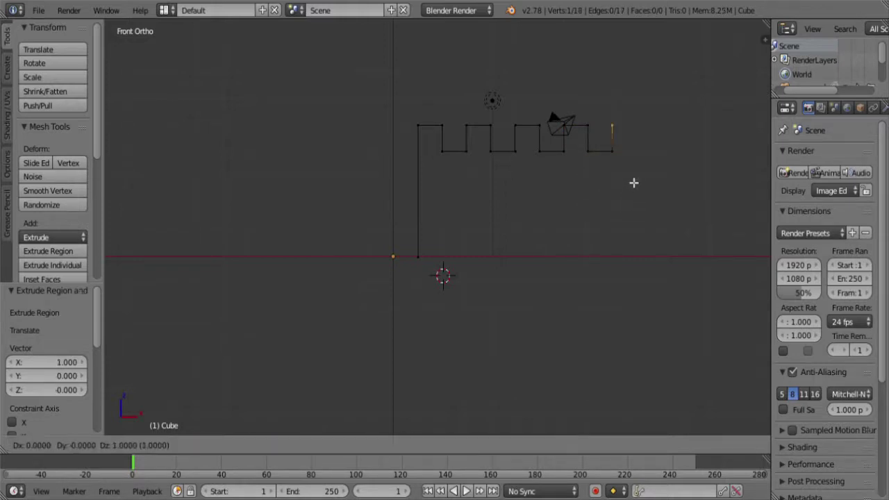
key("Return")
key("e")
key("x")
key("1")
key("Return")
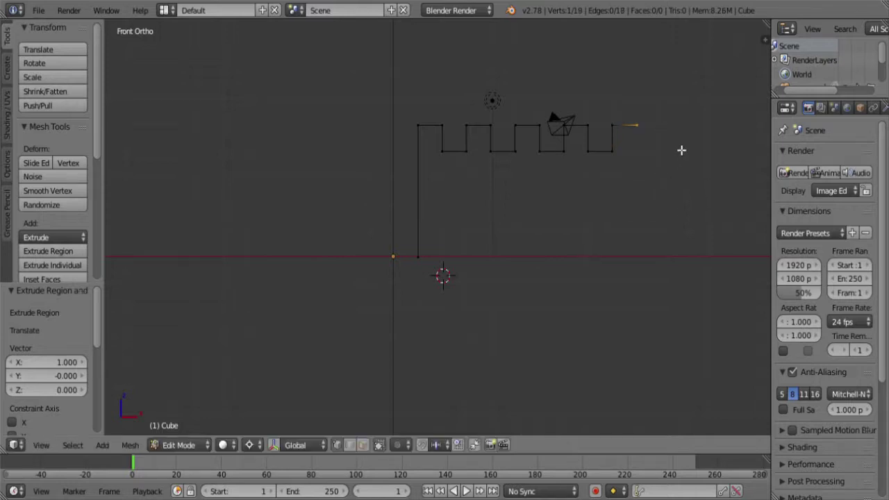
- Extrude the right-hand side 5 units down along Z to the base line
key("e")
key("z")
key("minus")
key("4")
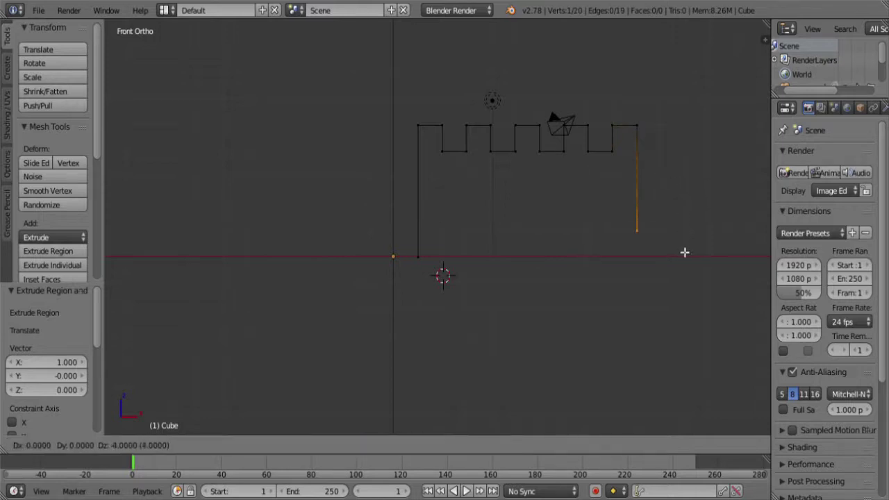
key("BackSpace")
key("5")
key("Return")
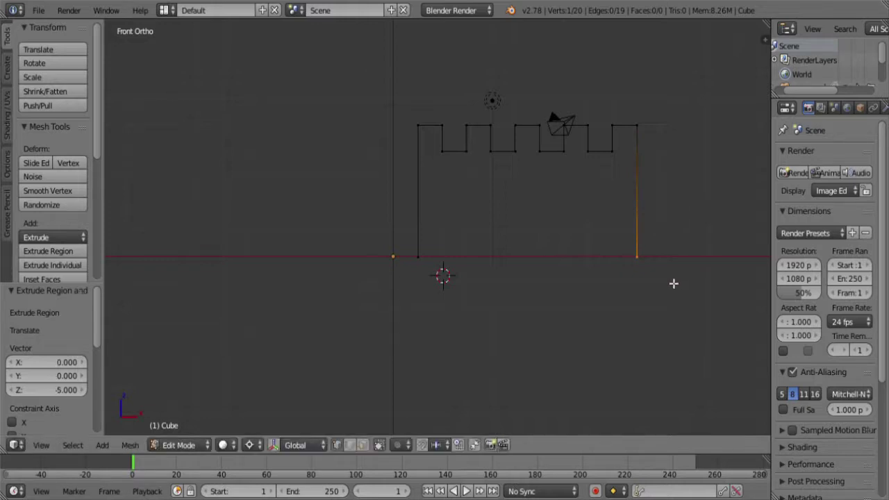
- Join the bottom-left and bottom-right corner vertices with a closing edge
right_click(419, 257, "shift")
middle_click_drag(532, 220, 536, 276)
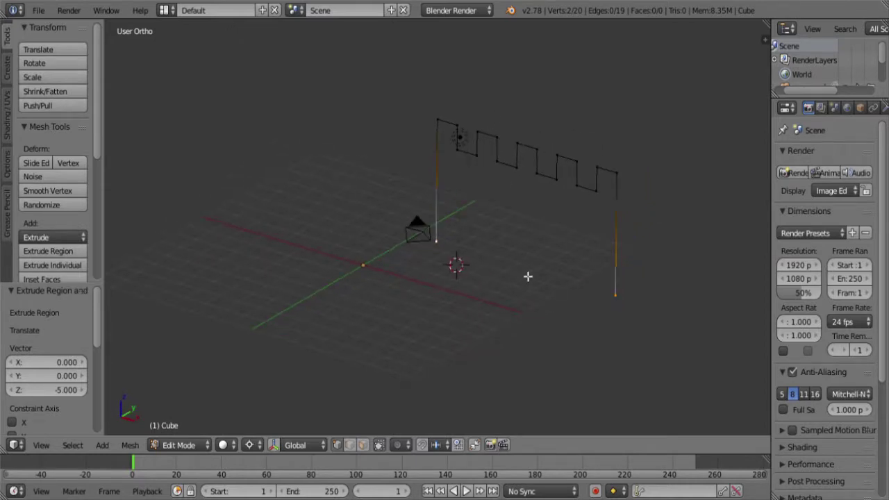
key("f")
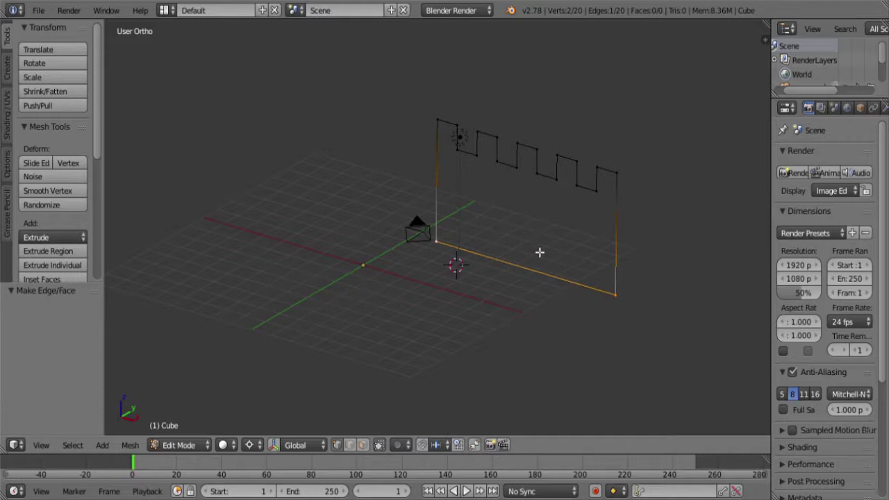
- Select the entire wall outline and begin extruding it
key("a")
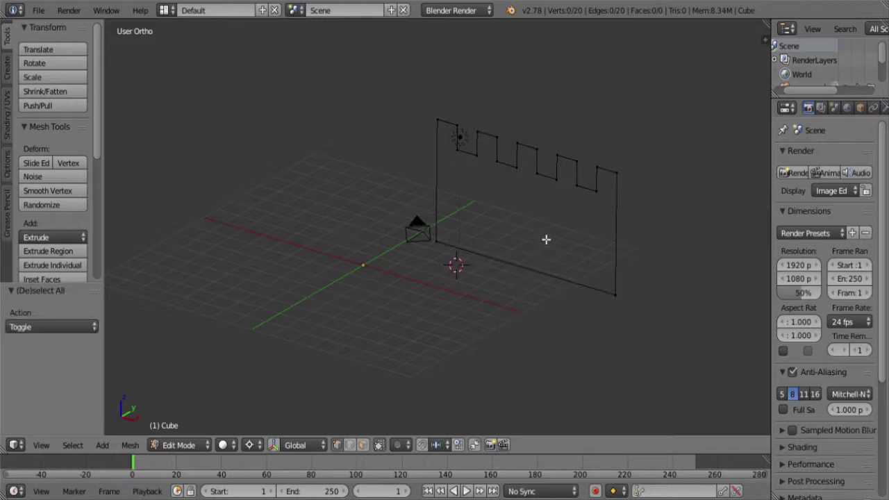
key("a")
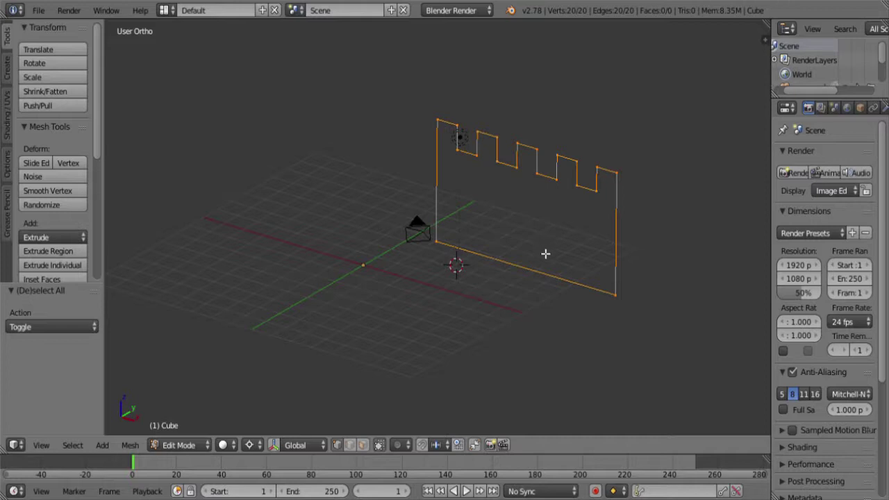
middle_click_drag(546, 254, 490, 296)
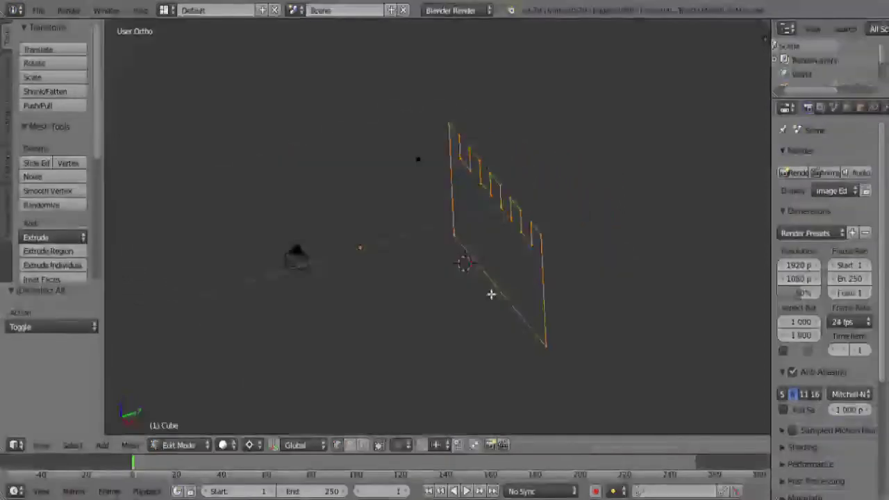
key("e")
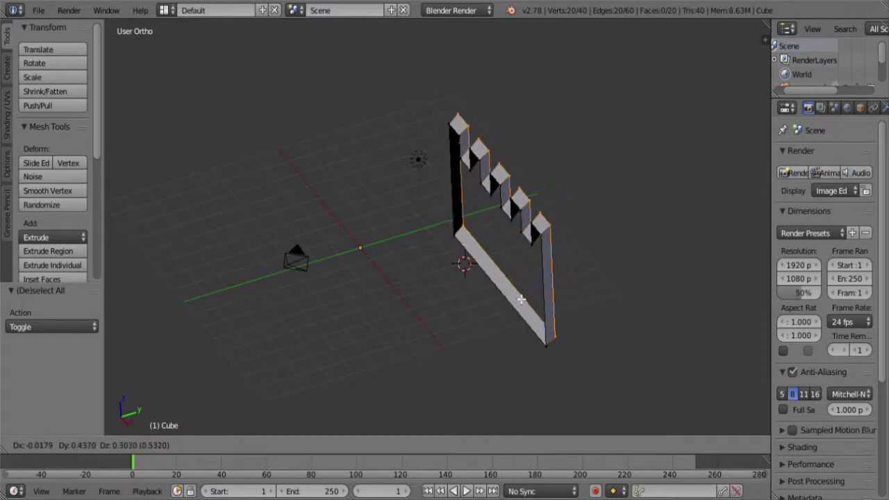
- Extrude the outline exactly 1 unit along the Y axis
key("y")
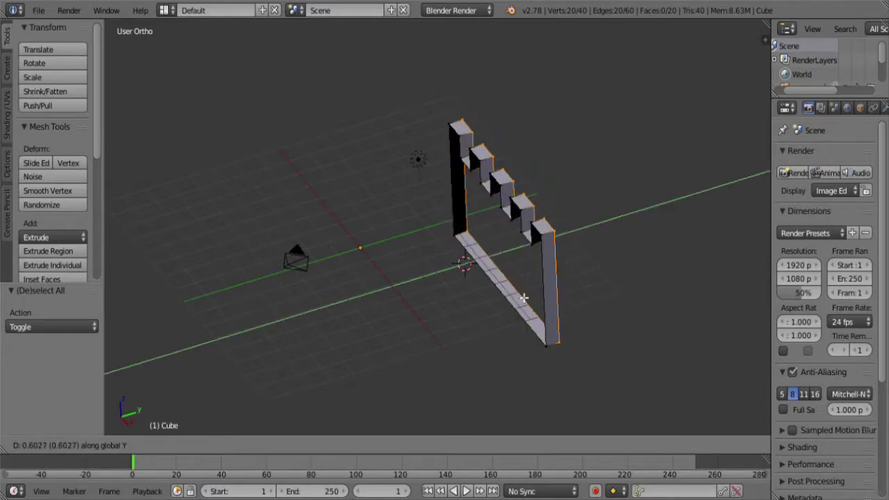
key("1")
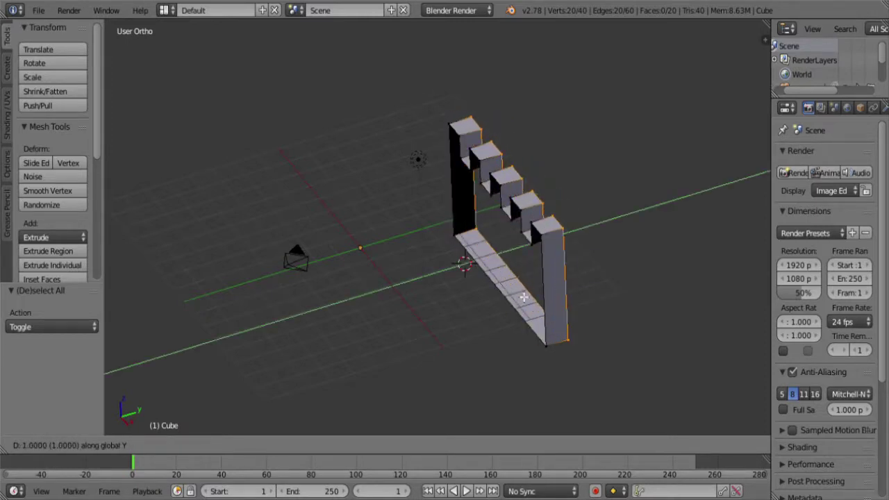
key("Return")
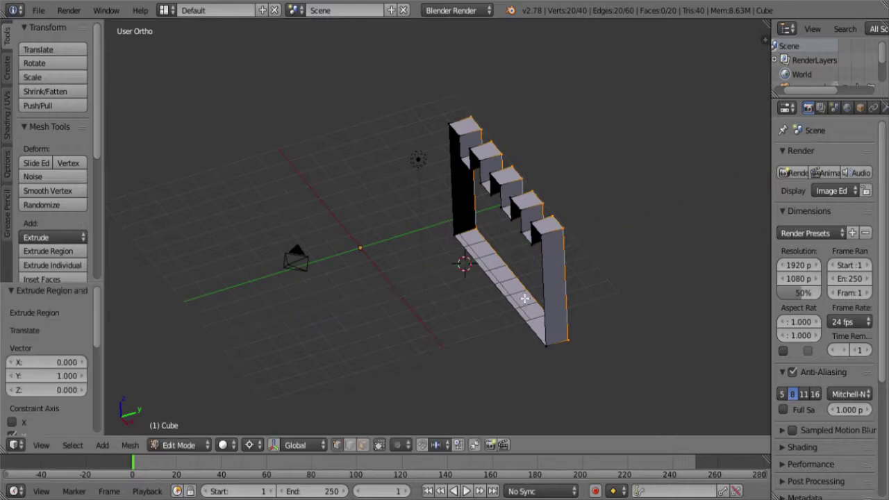
- Fill the broad front side of the wall with a face, then view from top
middle_click_drag(581, 296, 464, 296)
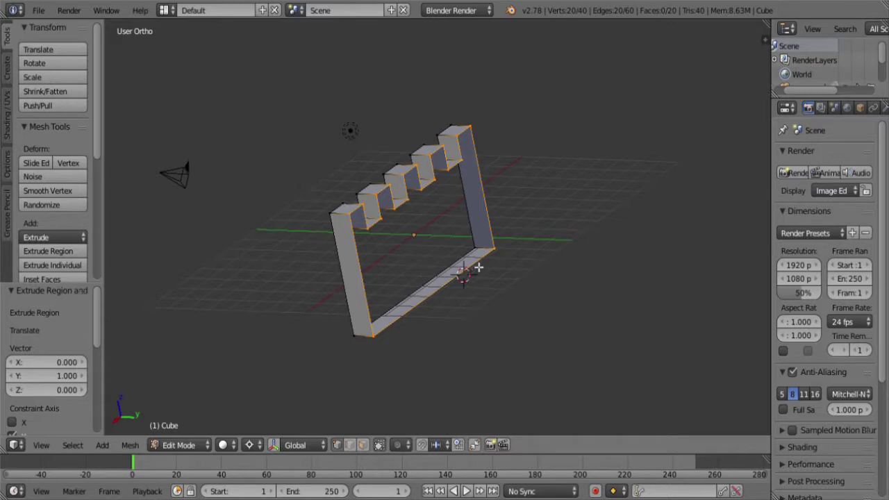
key("f")
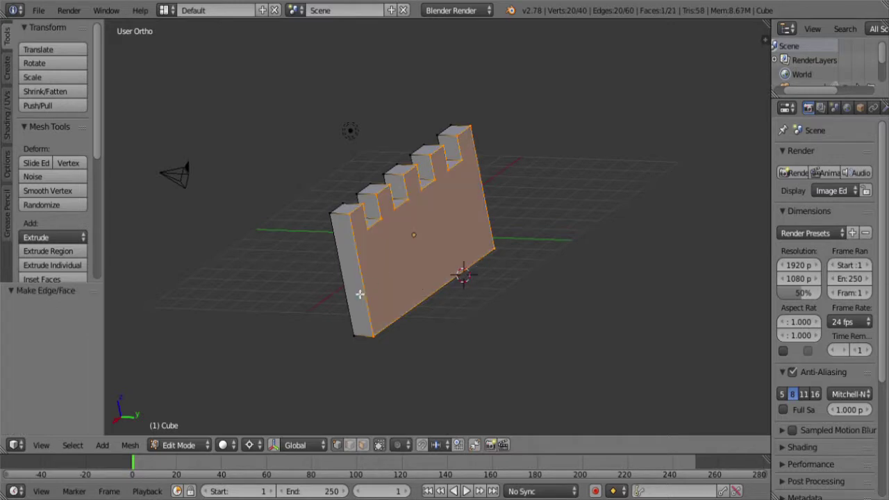
middle_click_drag(359, 293, 500, 296)
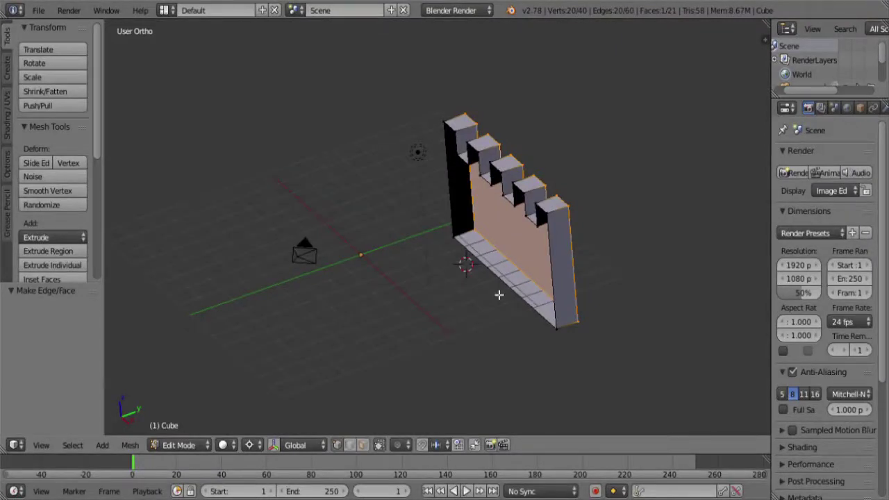
key("KP_7")
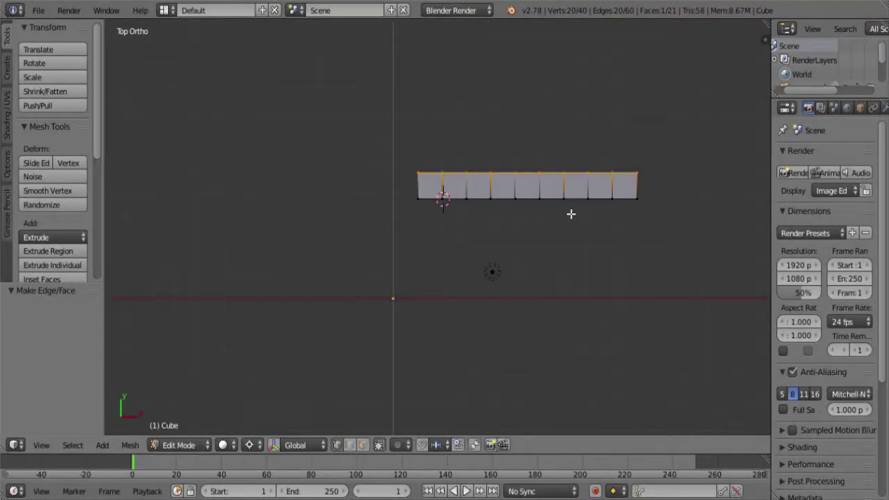
- Box-select the wall's opposite-side edges in wireframe and fill them with a face
key("z")
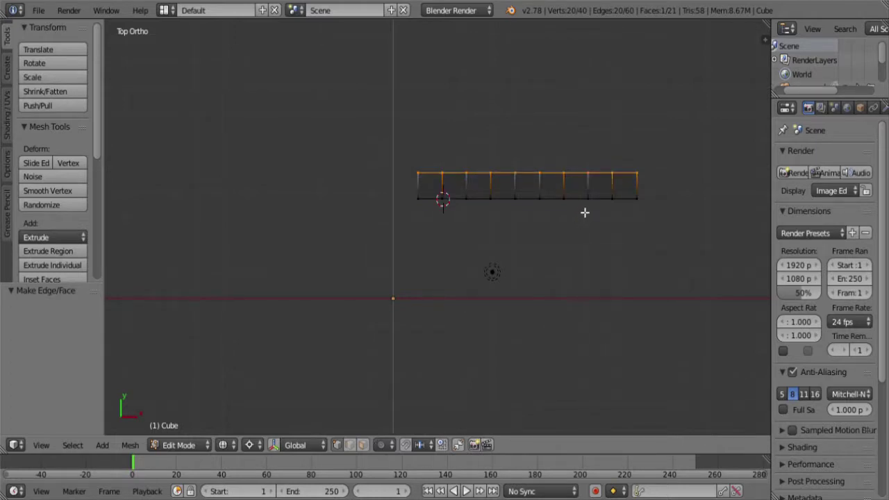
key("a")
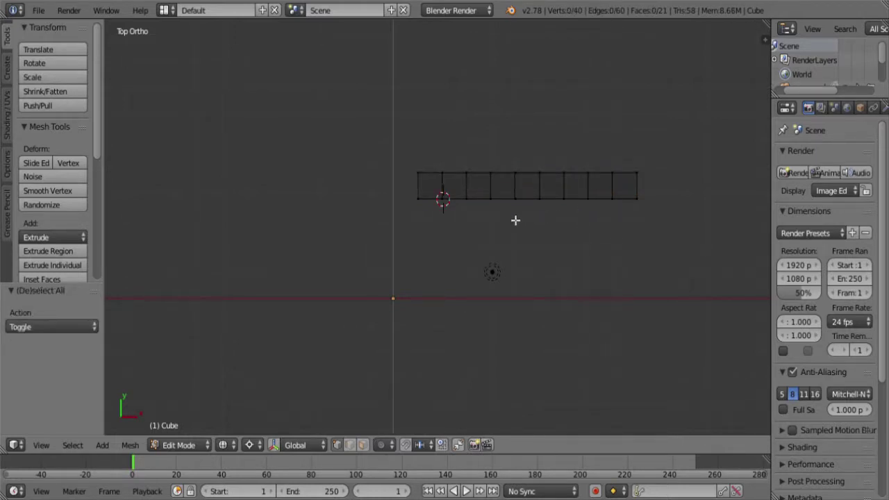
key("b")
left_click_drag(383, 197, 669, 234)
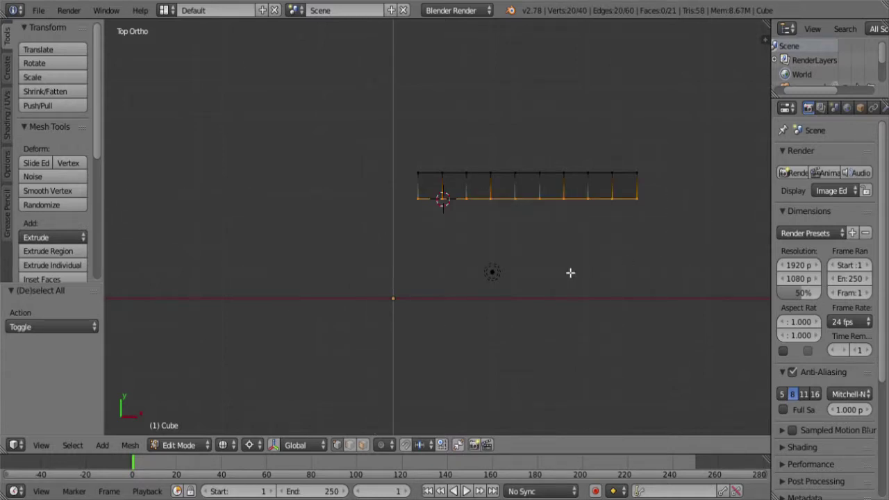
middle_click_drag(462, 324, 446, 283)
key("z")
mouse_move(392, 289)
middle_mouse_down()
mouse_move(388, 252)
mouse_move(441, 284)
middle_mouse_up()
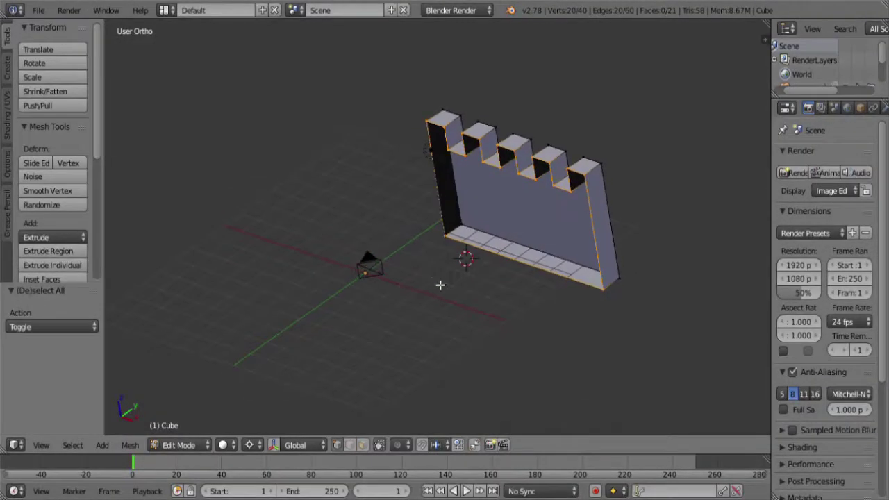
key("f")
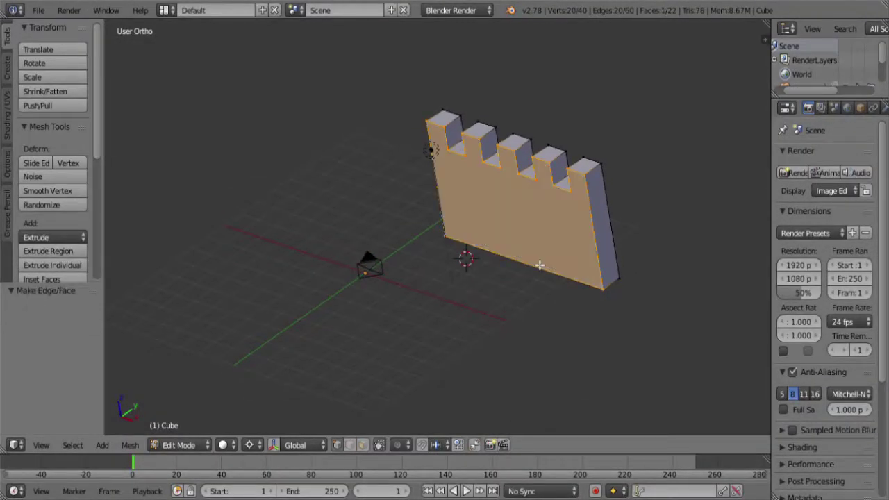
middle_click_drag(557, 279, 582, 277)
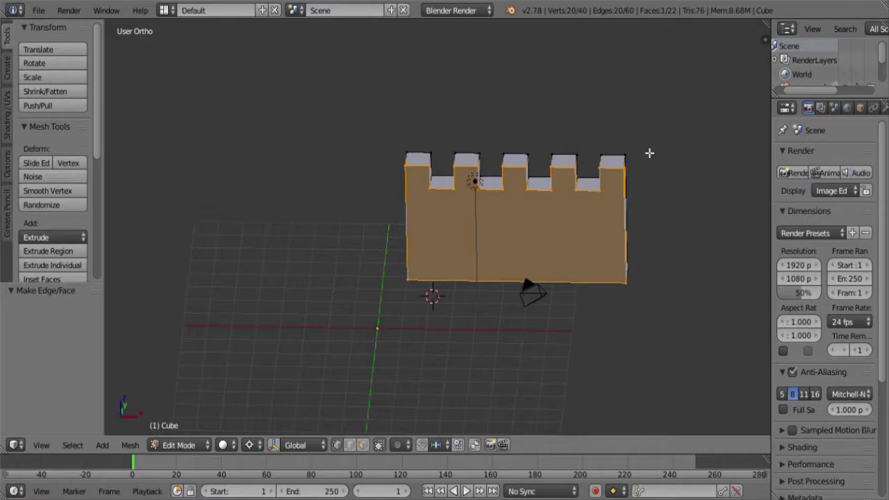
- Show the wall in Top Ortho wireframe, zoomed in on its left end
key("KP_7")
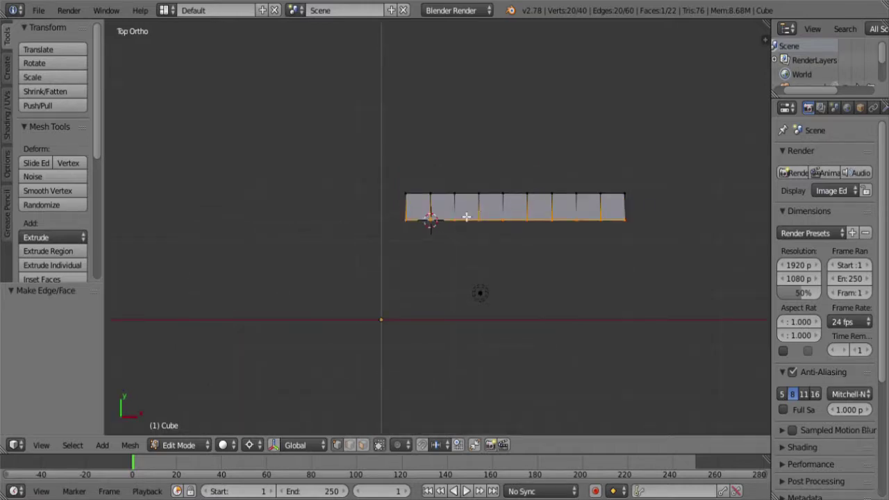
key("z")
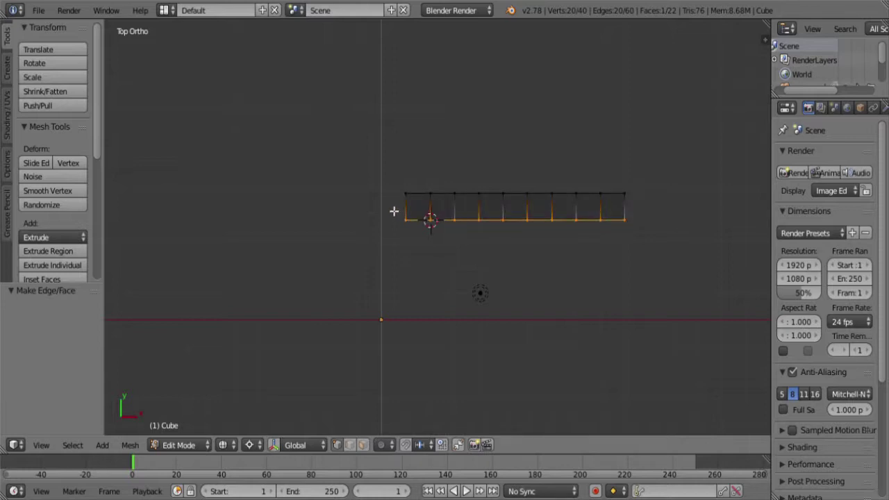
middle_click_drag(377, 206, 442, 260, "shift")
scroll(485, 269, "up", 8)
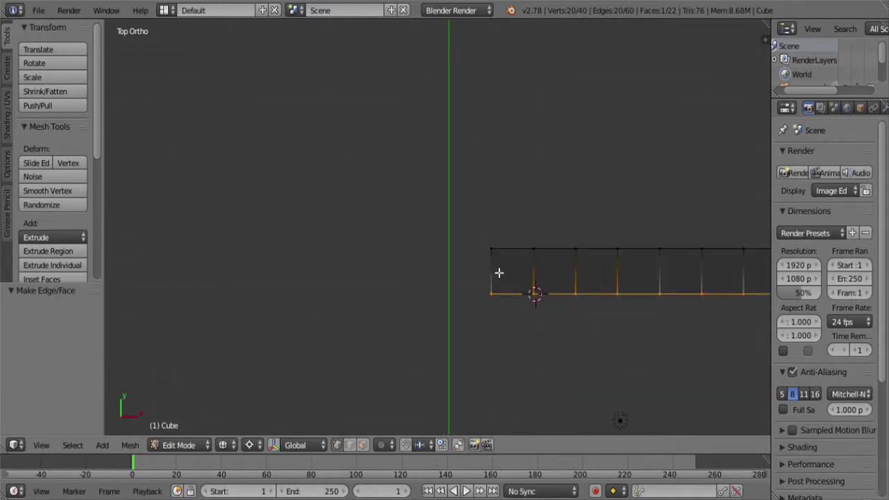
middle_click_drag(496, 258, 465, 223, "shift")
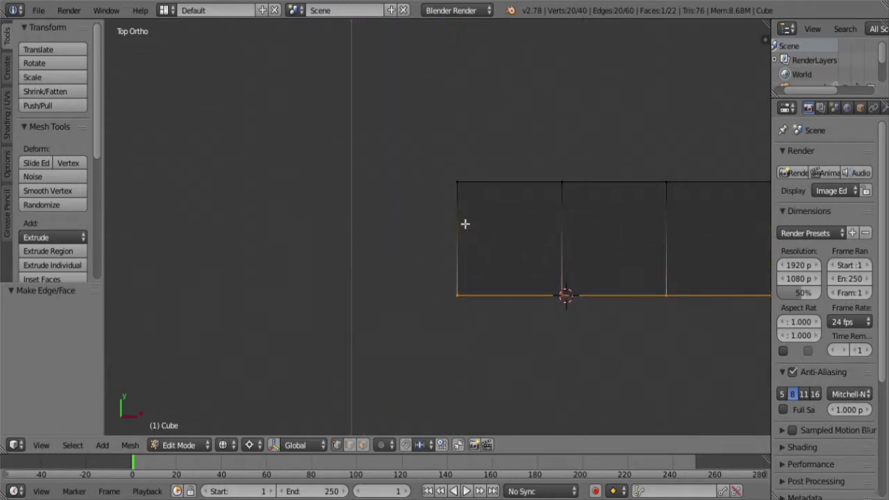
scroll(465, 222, "up", 1)
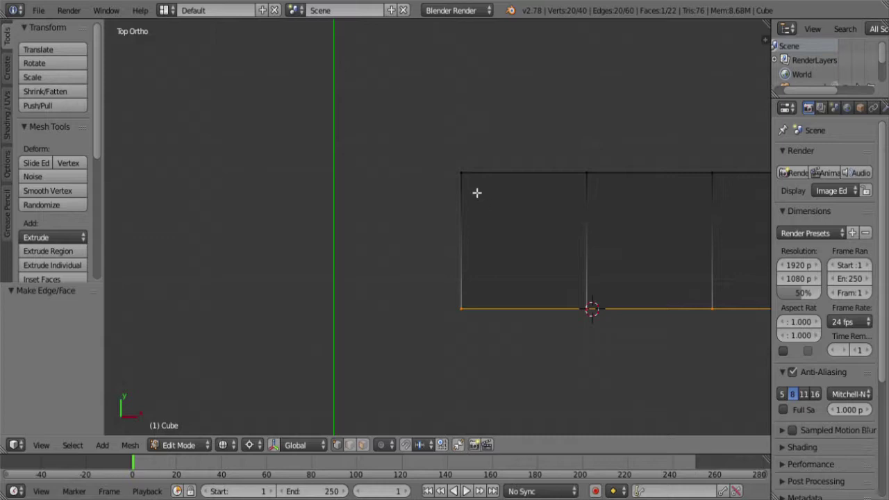
- Box-select the wall's left end face and snap the 3D cursor to its centre
key("a")
key("b")
left_click_drag(479, 190, 439, 156)
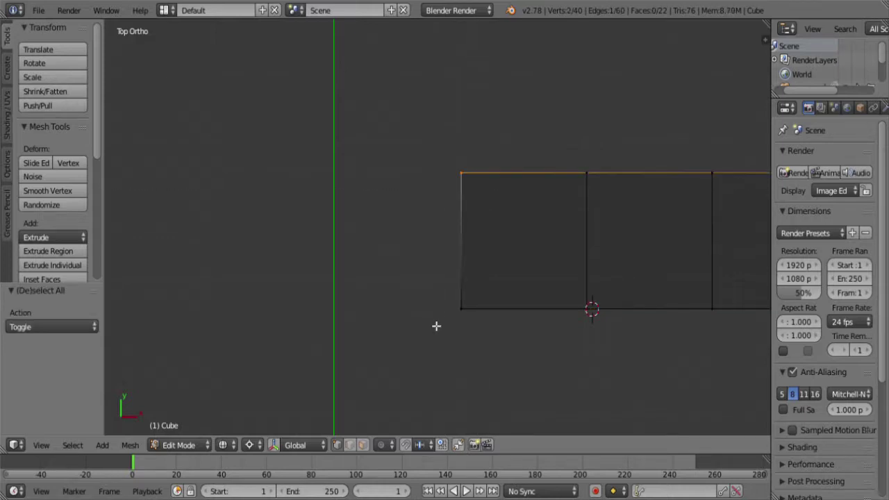
key("b")
left_click_drag(450, 299, 594, 342)
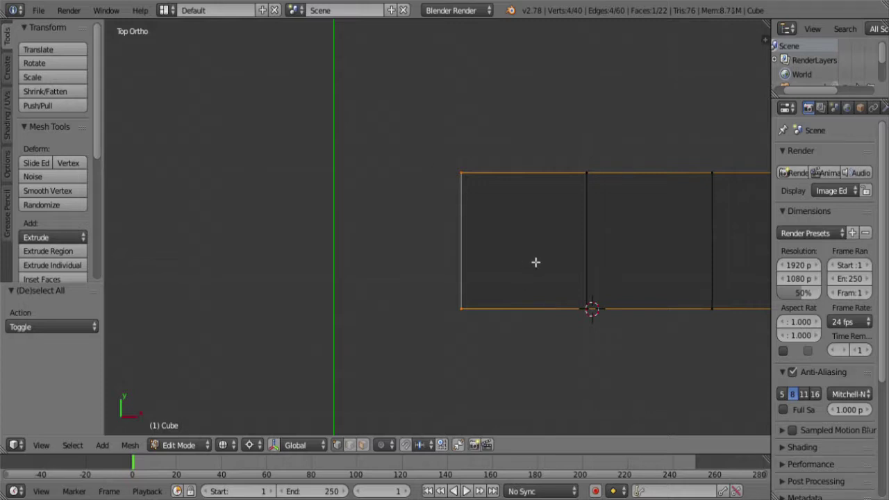
key("shift+s")
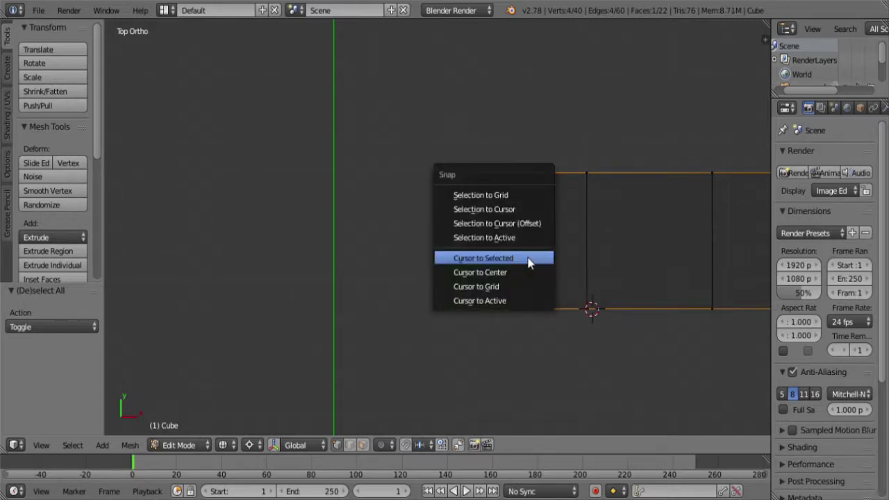
left_click(529, 262)
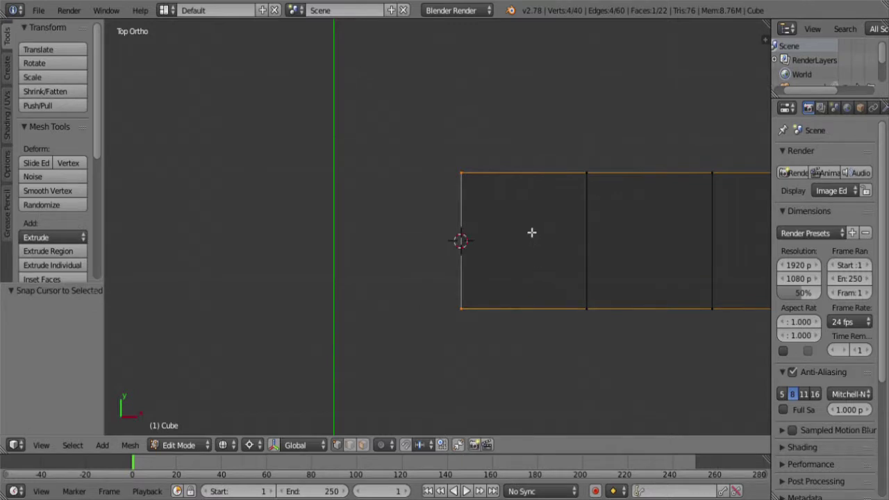
- Select the edge at the wall's left end and scale it to 0 along Y
key("a")
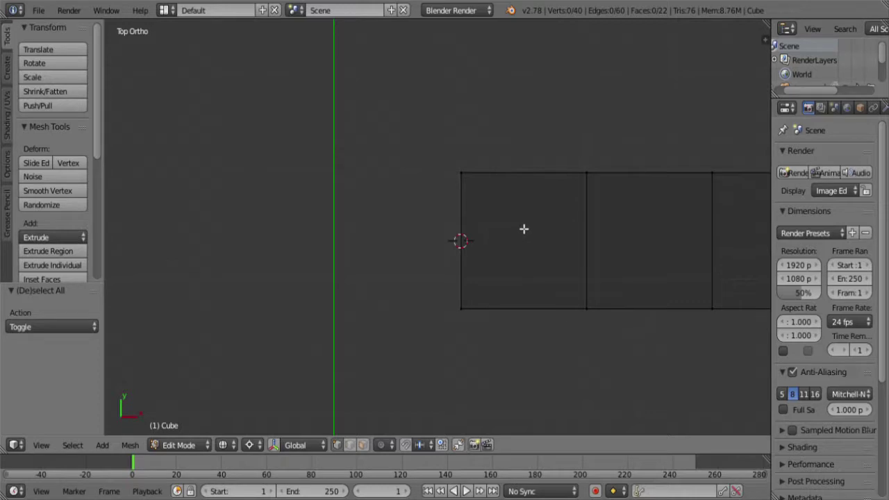
key("b")
left_click_drag(519, 223, 409, 138)
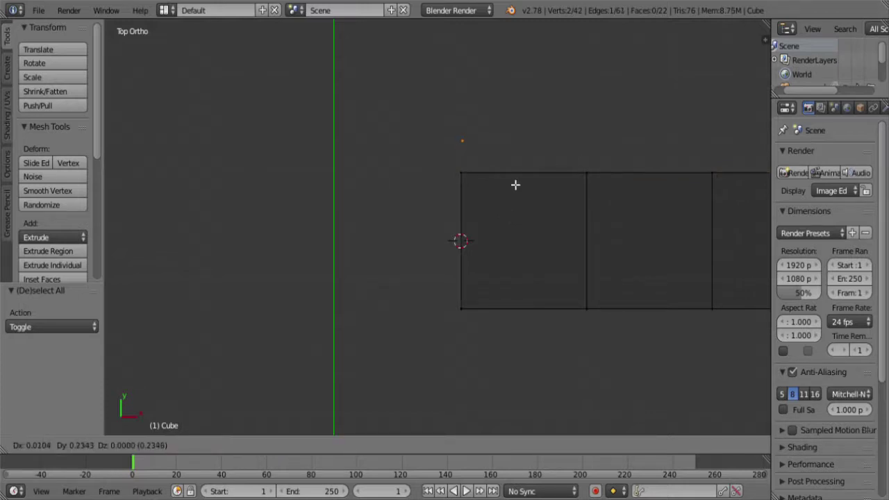
key("s")
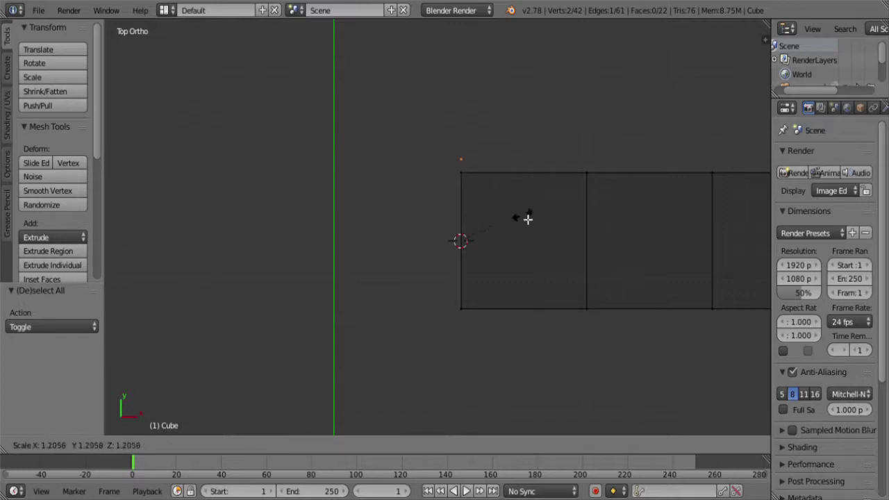
key("y")
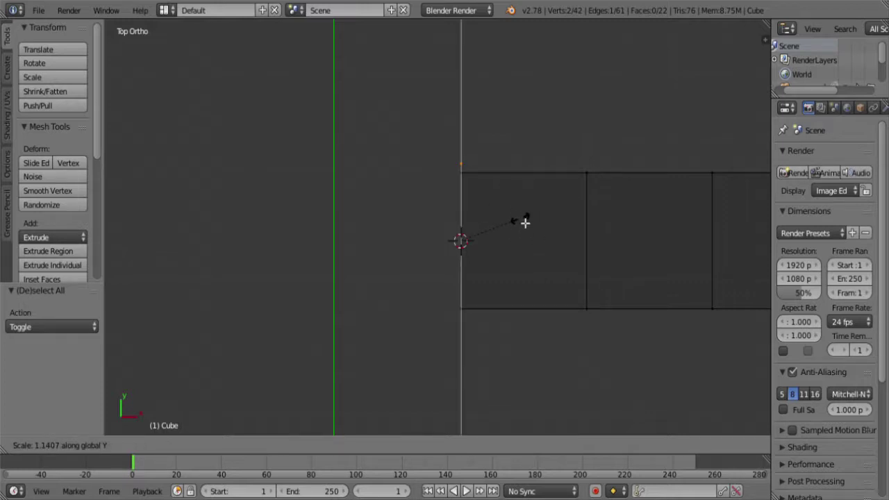
type("0")
key("Return")
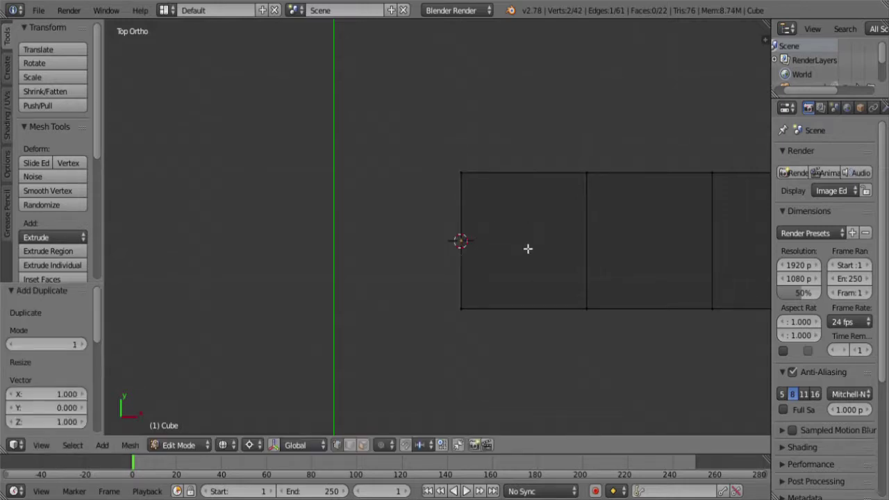
middle_click_drag(528, 250, 548, 228)
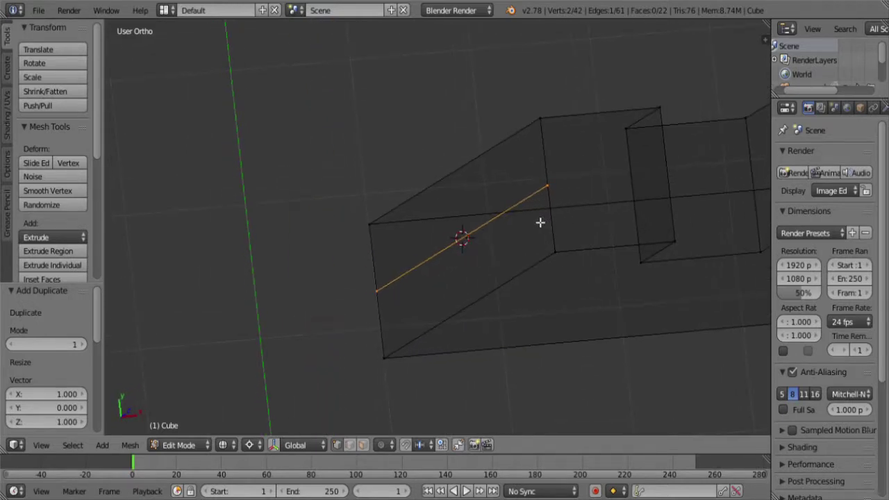
- Snap the 3D cursor one unit left along −X via a temporary edge move, then undo it
key("KP_7")
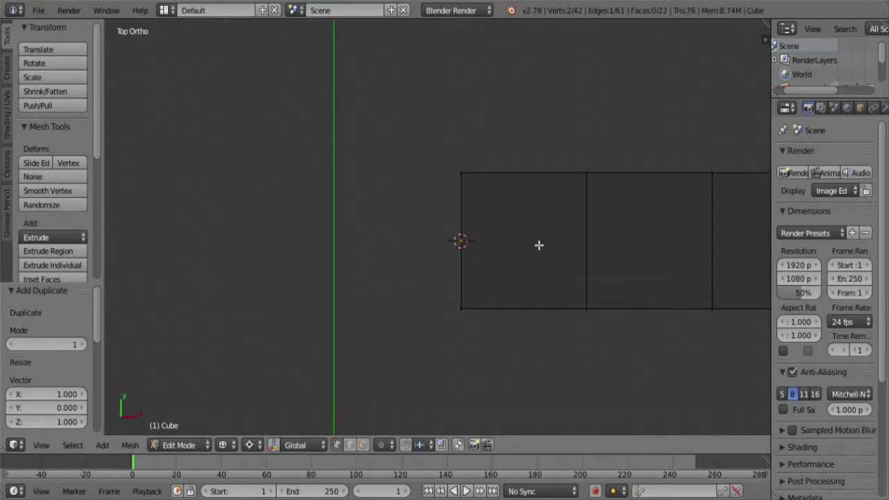
scroll(544, 244, "down", 1)
scroll(544, 243, "down", 5)
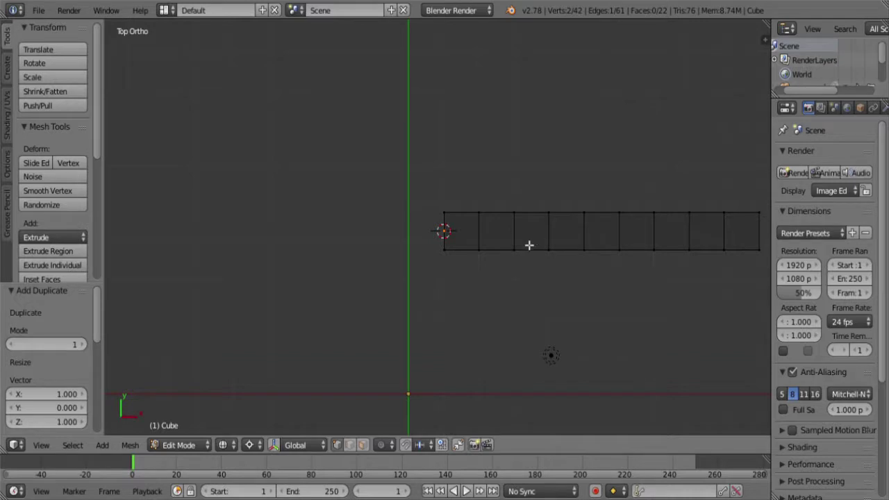
key("g")
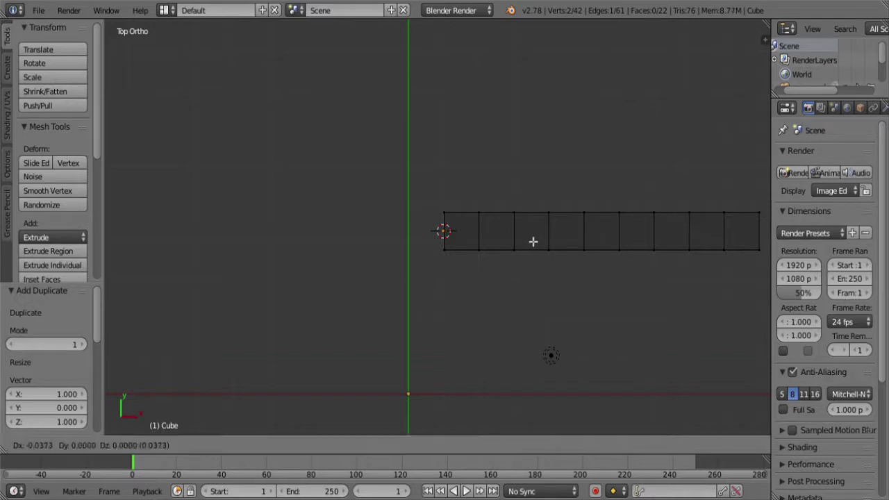
left_click(486, 244)
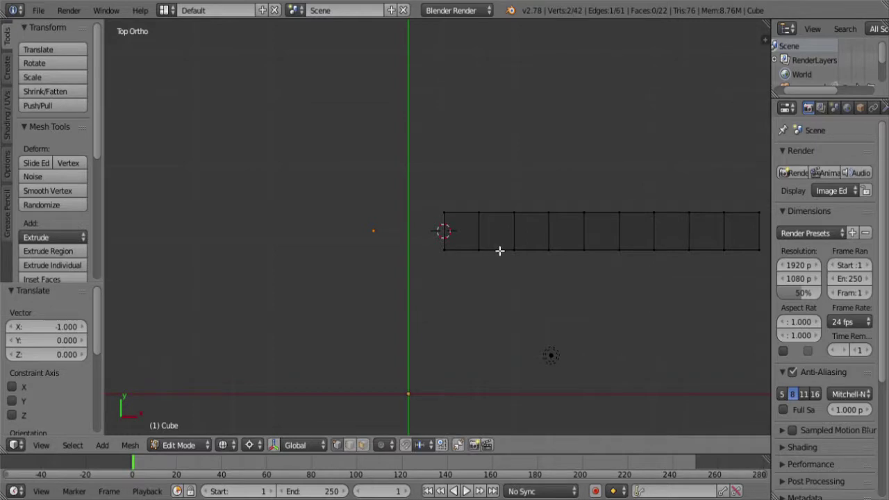
key("shift+s")
left_click(499, 251)
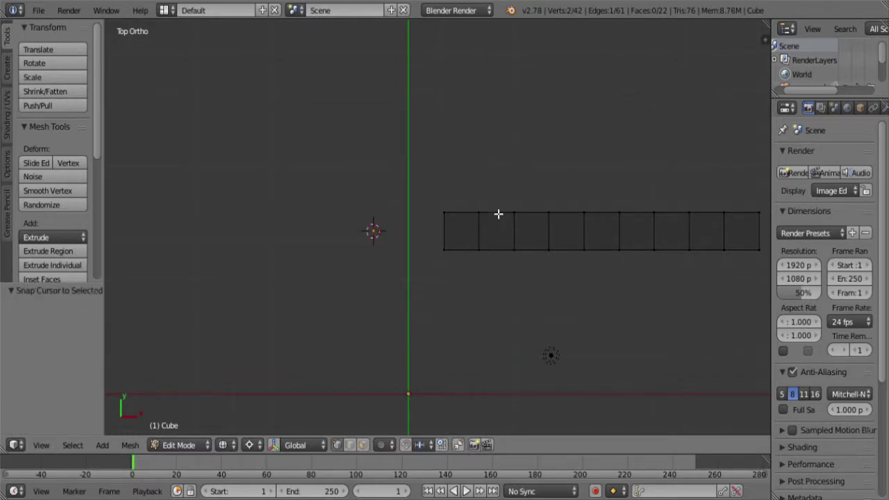
key("ctrl+z")
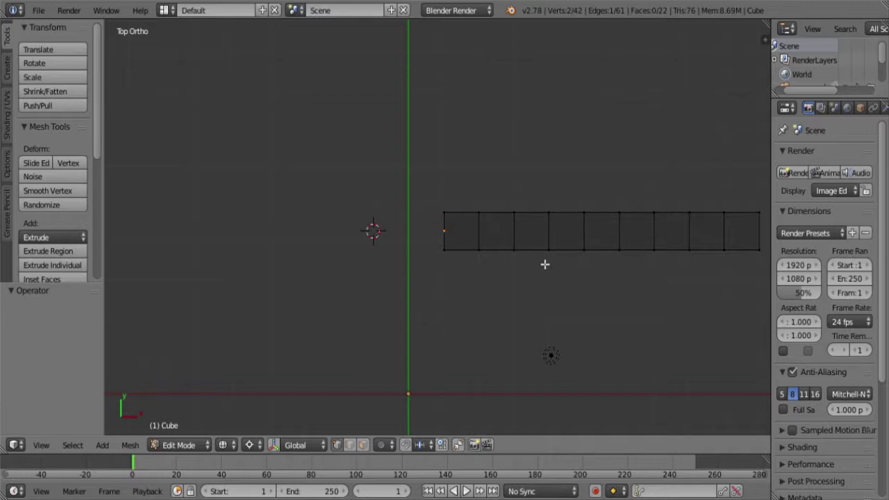
- Rotate the edge −30° around the 3D cursor and fill a face to the wall's left end
key("r")
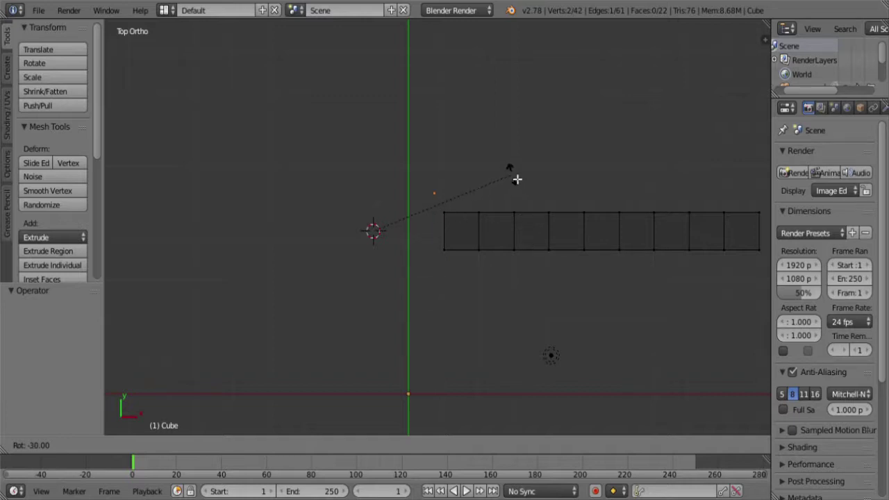
left_click(517, 179)
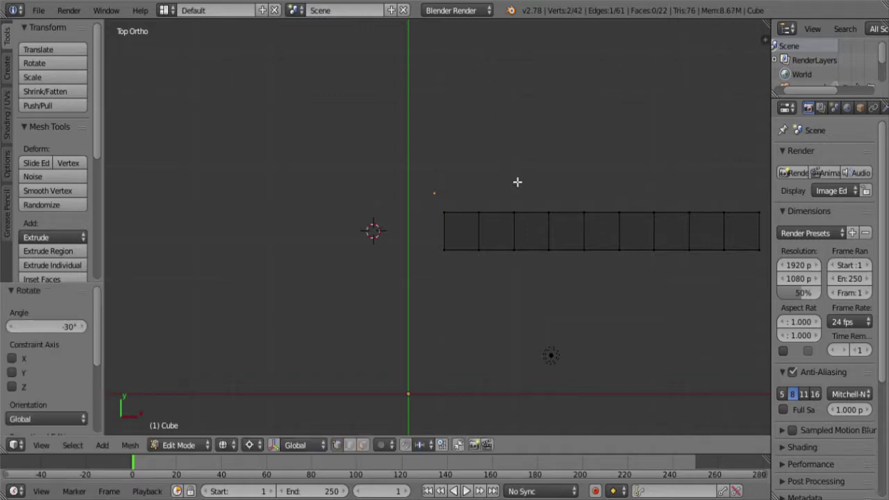
left_click_drag(457, 226, 429, 204)
middle_click_drag(512, 262, 540, 206)
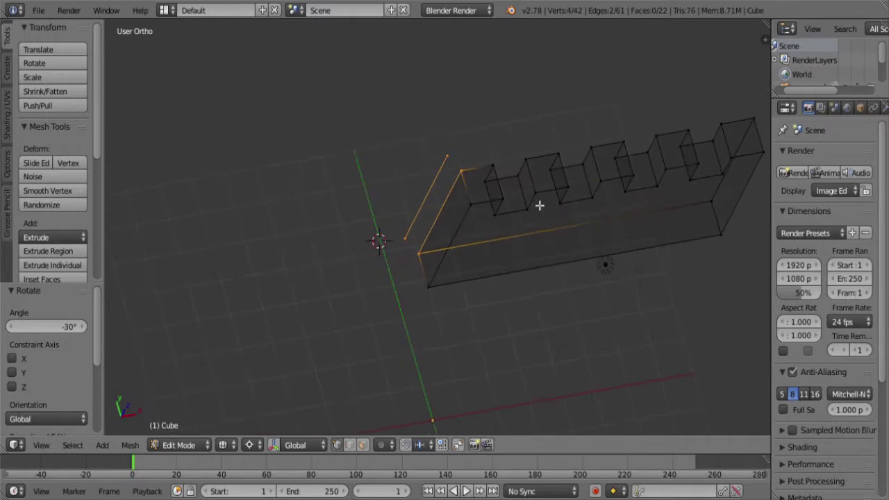
middle_click_drag(507, 244, 498, 241)
key("f")
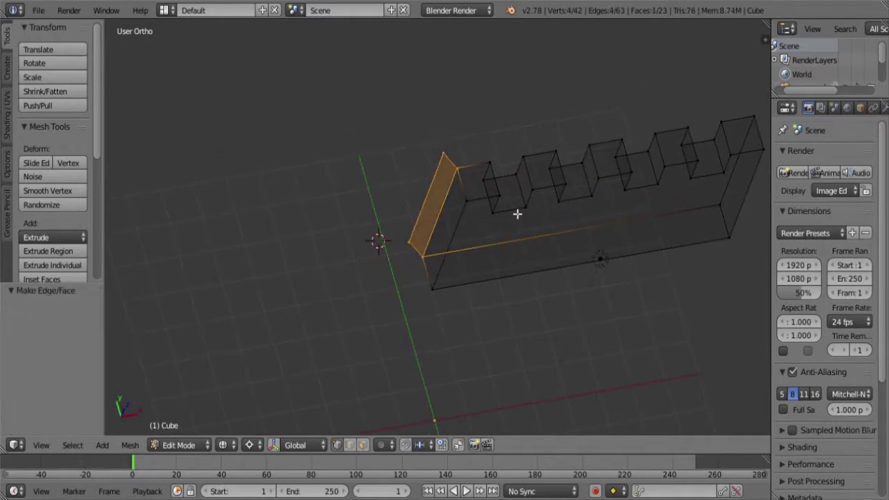
key("Tab")
key("Tab")
key("KP_7")
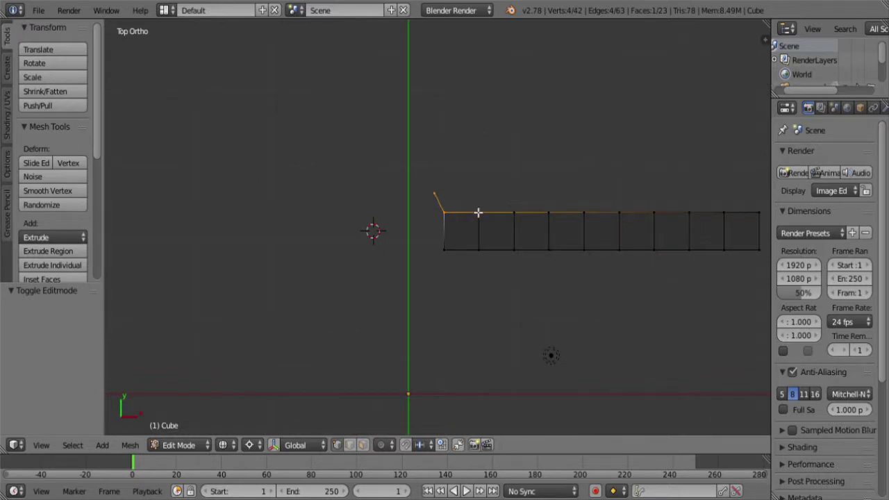
- Extrude the small angled end edge and rotate it −30° around the 3D cursor
key("a")
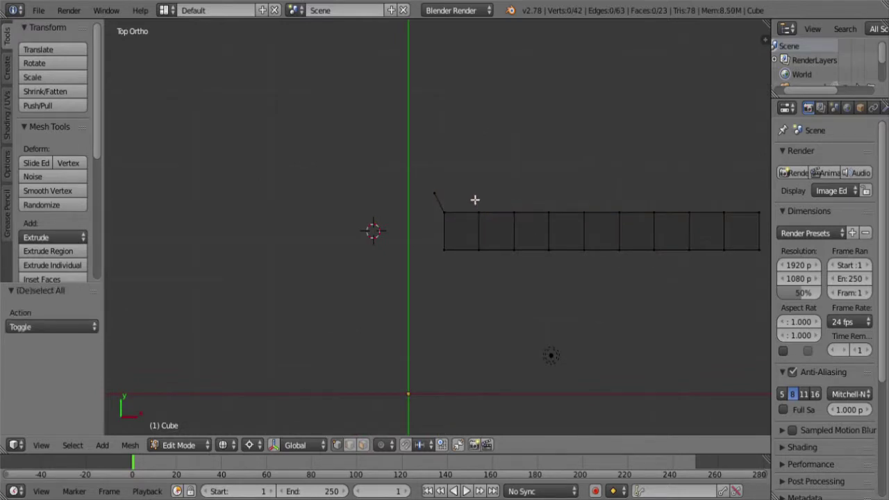
key("b")
left_click_drag(455, 204, 427, 188)
key("e")
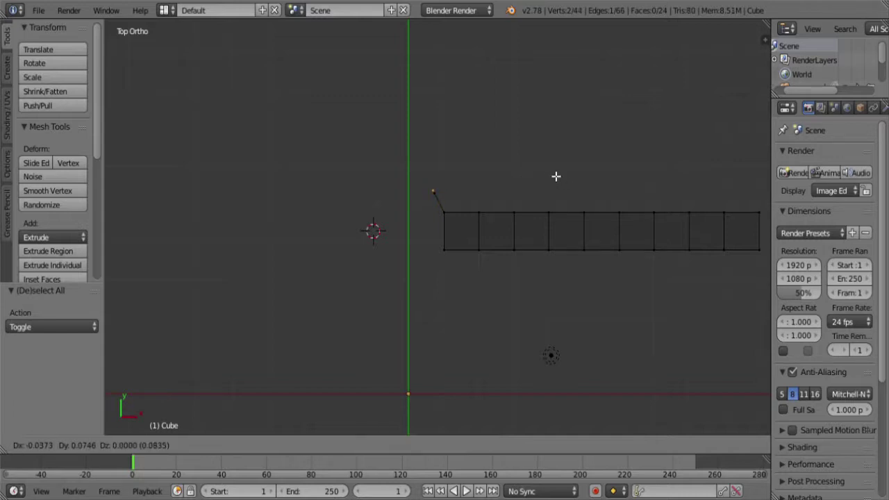
key("r")
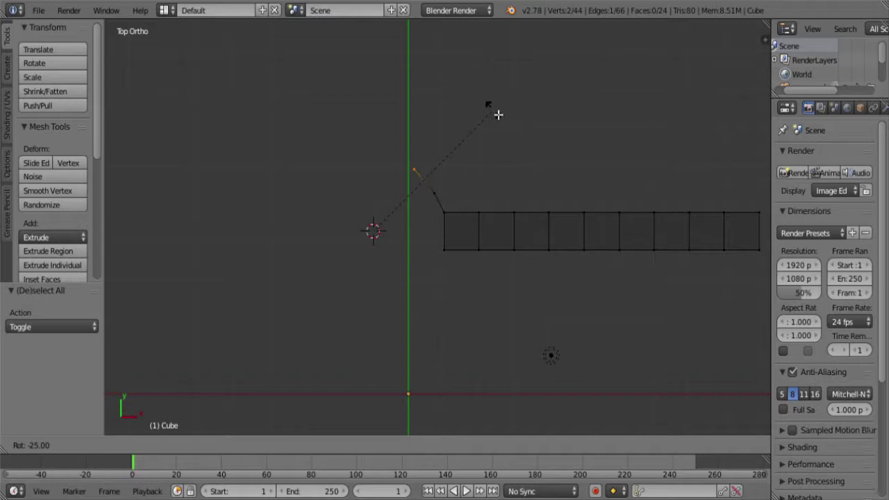
left_click(489, 110)
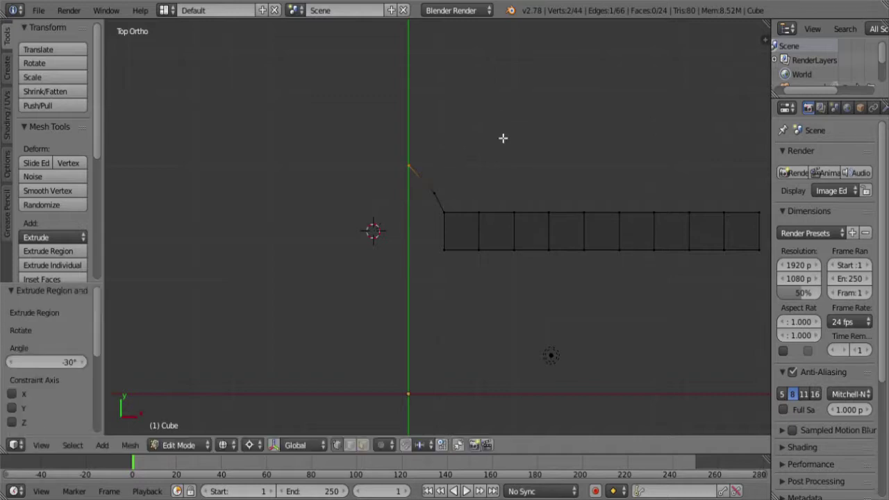
- Extrude another vertex from the chain end and rotate it around the 3D cursor
key("e")
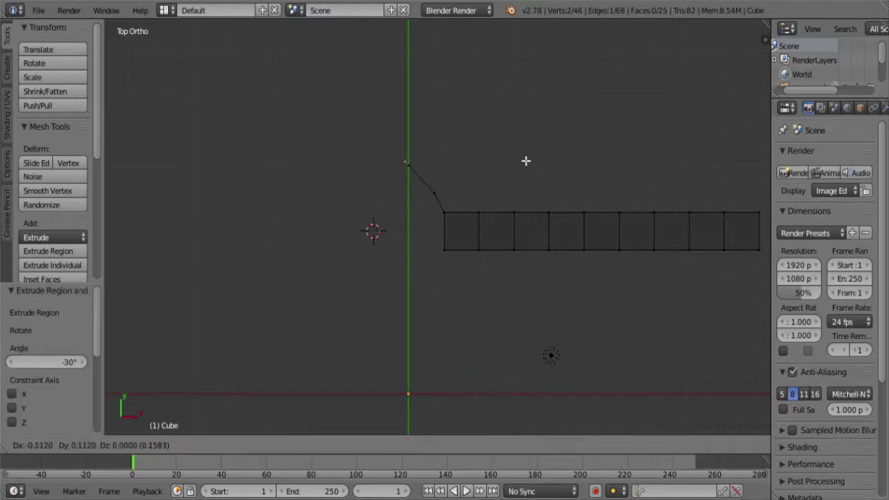
key("r")
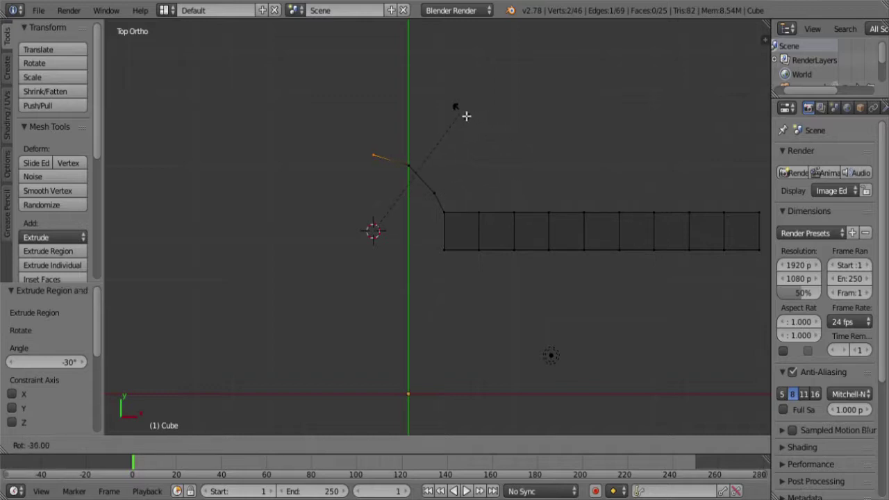
left_click(471, 115)
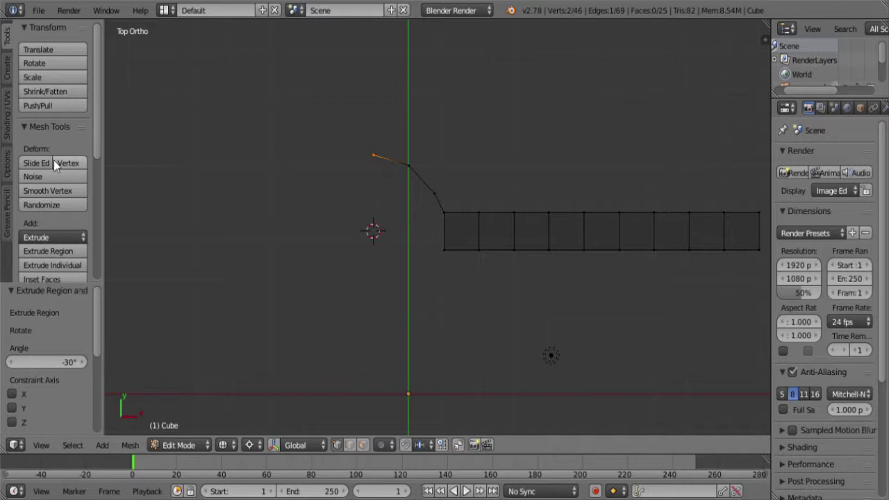
scroll(54, 160, "down", 3)
scroll(51, 153, "down", 4)
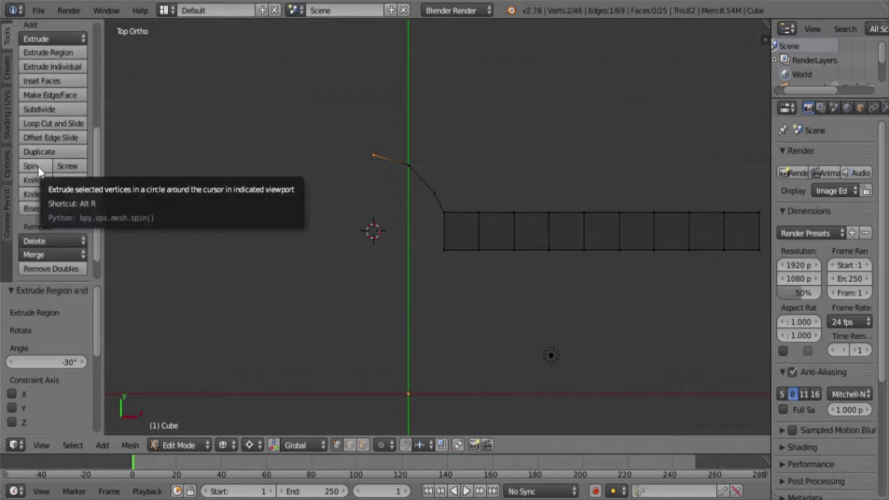
- From Bottom view, spin the chain end into a 90° arc of 9 steps around the cursor
left_click(31, 167)
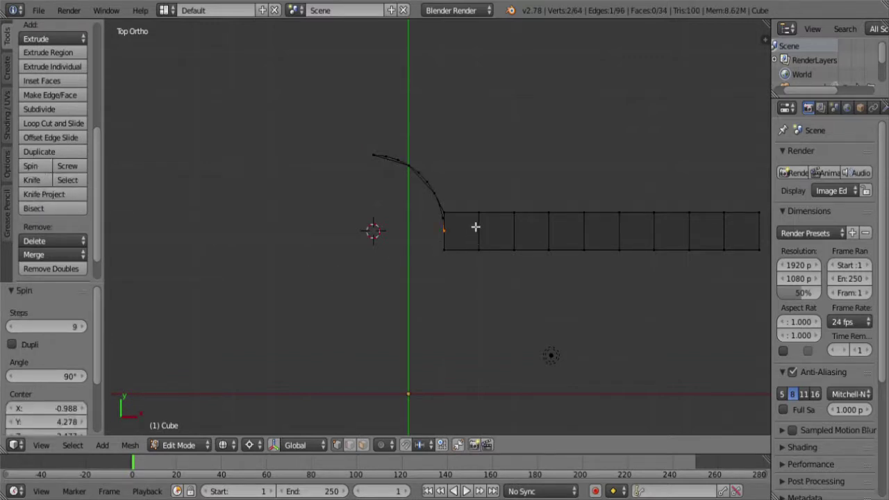
key("ctrl+z")
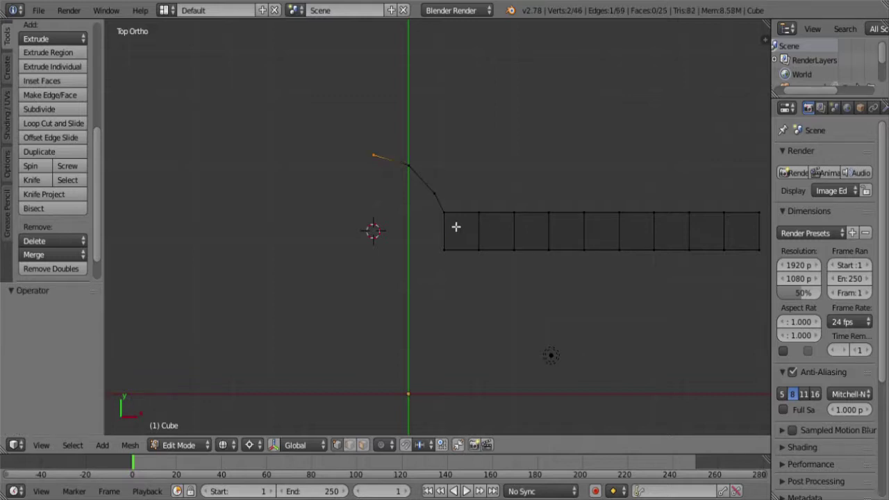
key("ctrl+KP_7")
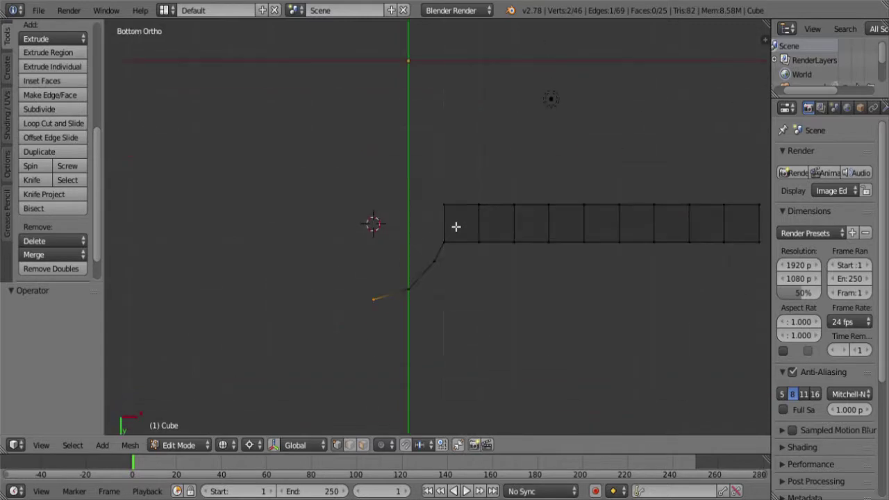
left_click(31, 167)
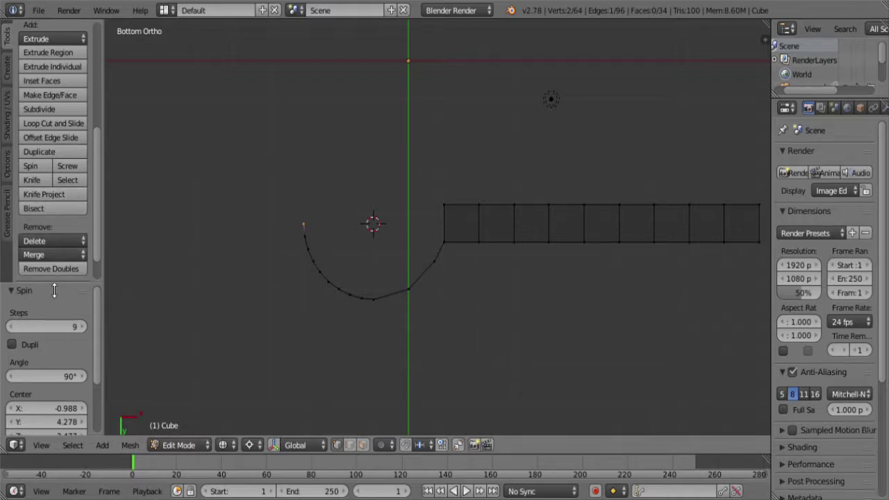
left_click_drag(55, 290, 56, 438)
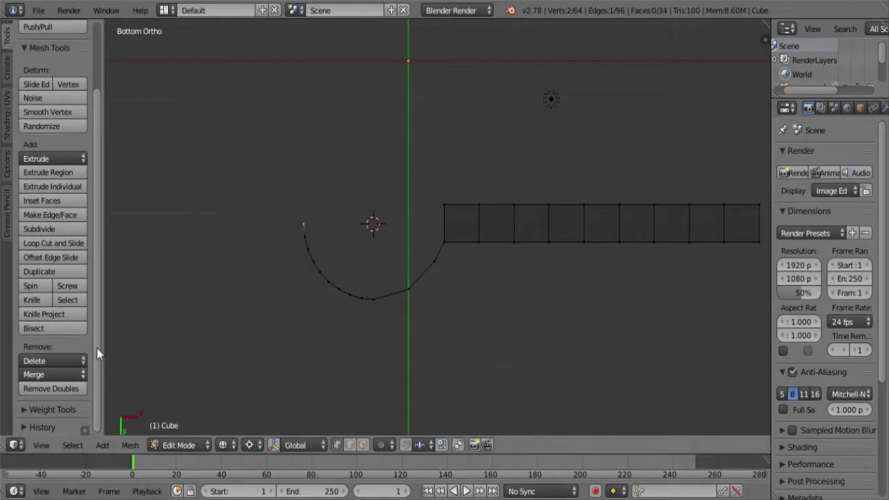
- Set Spin steps to 3 and spin twice more to close the tower circle
left_click(85, 430)
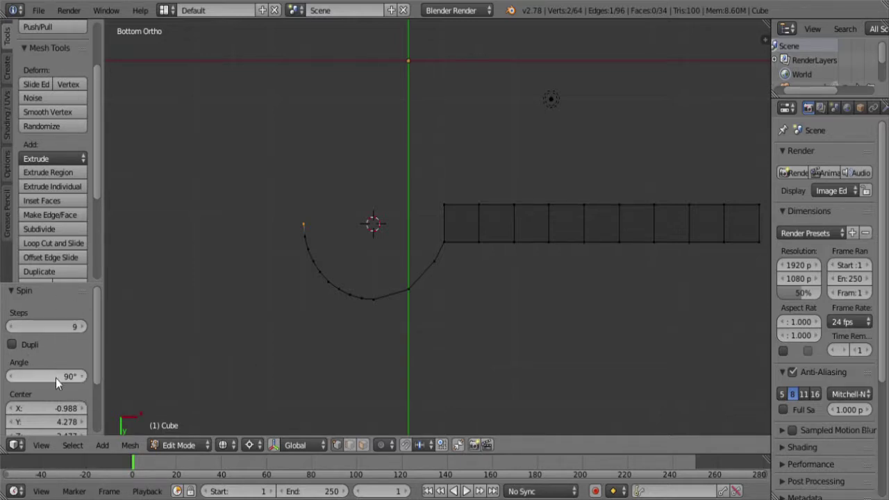
left_click(63, 327)
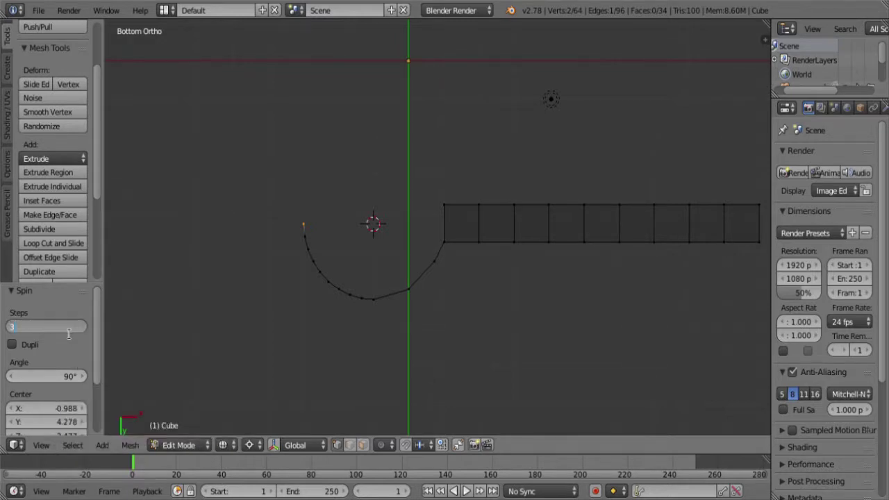
key("Return")
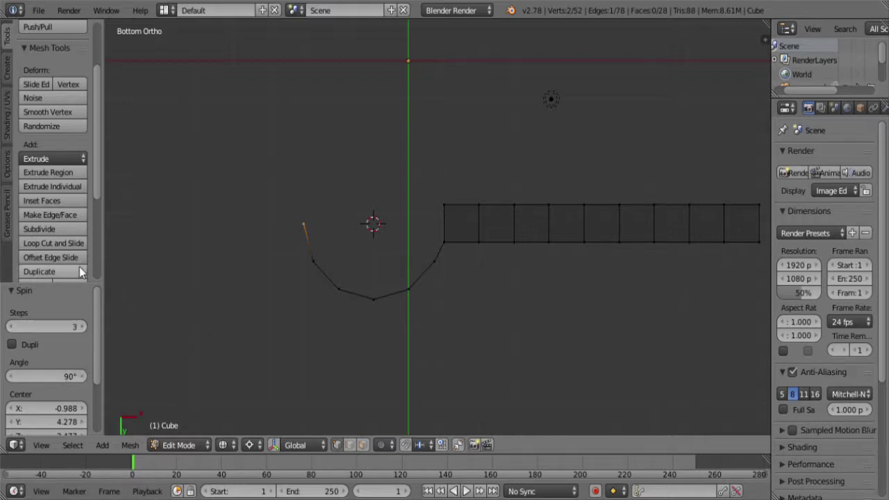
scroll(42, 179, "down", 5)
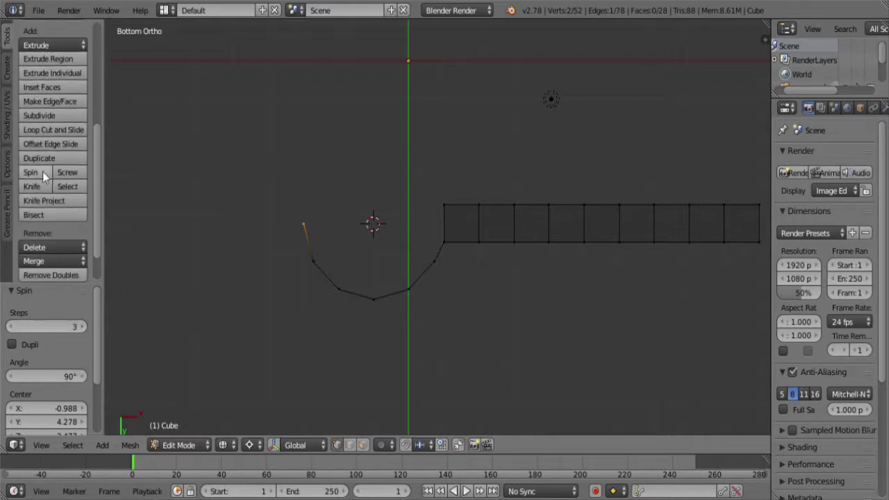
left_click(36, 173)
left_click(37, 173)
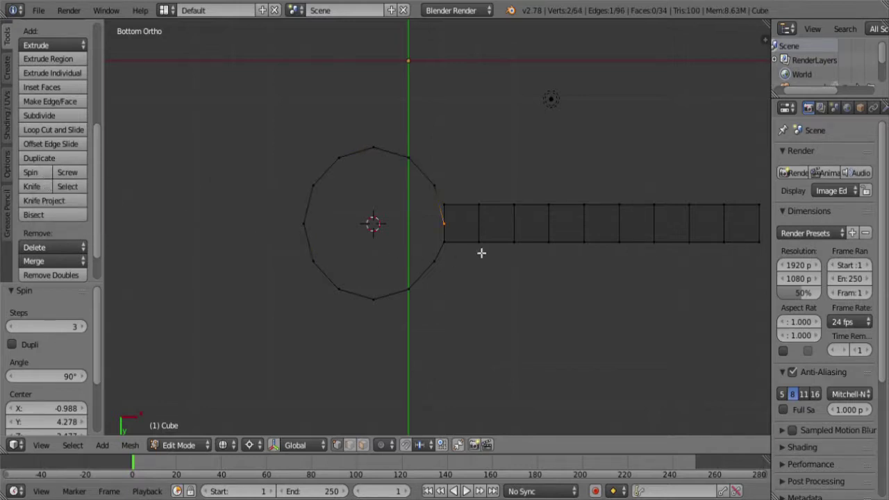
- Delete the leftover vertex and fill the tower-wall gap with a face
key("x")
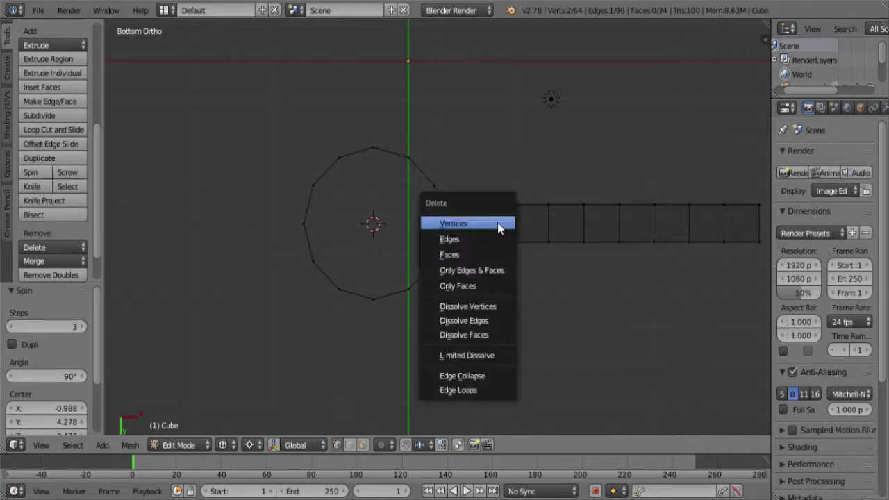
left_click(494, 228)
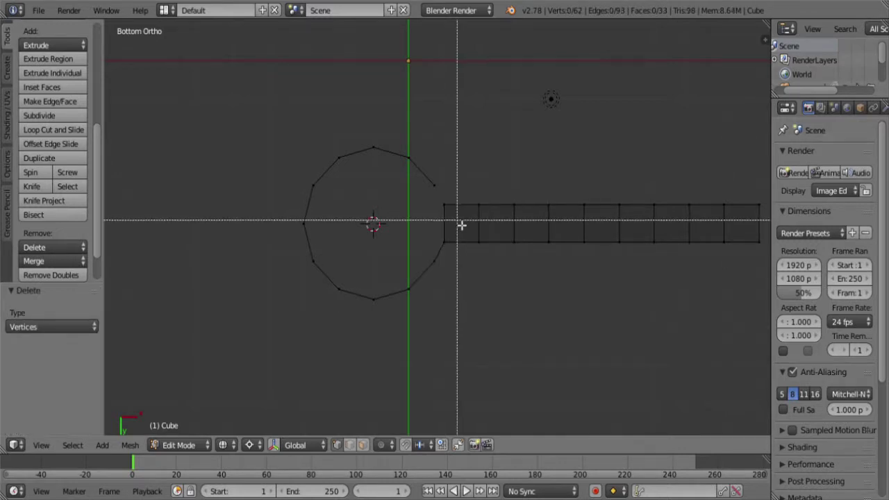
right_click(431, 187)
middle_click_drag(432, 186, 511, 197)
key("f")
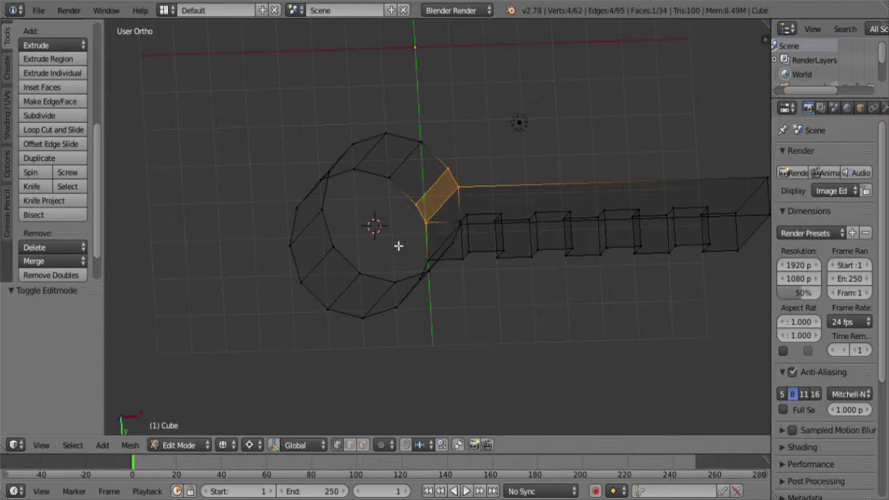
- Select the wall-tower junction vertex and the wall's far-end vertex, then switch to solid shading
middle_click_drag(417, 254, 286, 248, "shift")
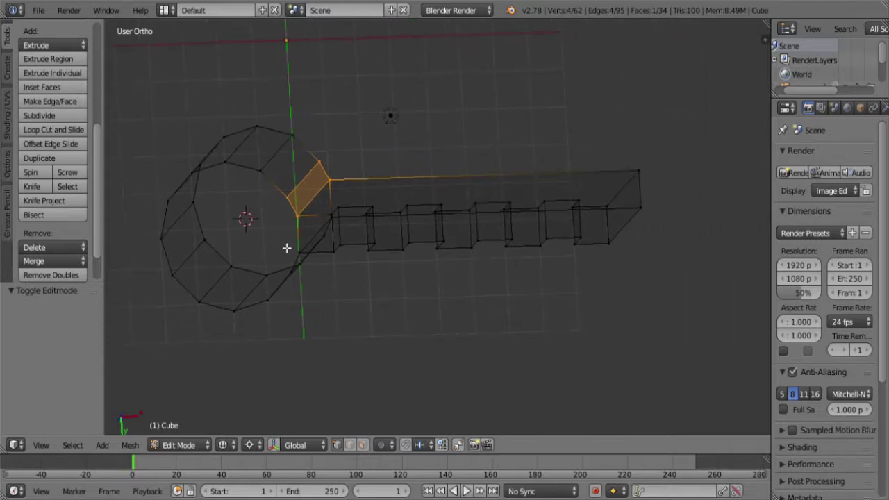
right_click(337, 179)
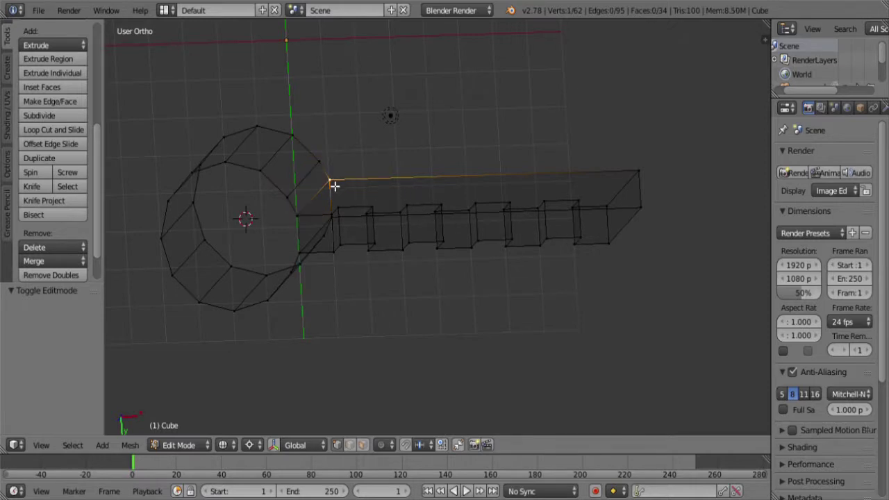
right_click(648, 214, "shift")
mouse_move(392, 296)
middle_mouse_down()
mouse_move(381, 241)
mouse_move(369, 234)
mouse_move(378, 241)
mouse_move(413, 171)
mouse_move(410, 190)
mouse_move(386, 181)
mouse_move(379, 264)
middle_mouse_up()
key("z")
middle_click_drag(416, 149, 419, 211)
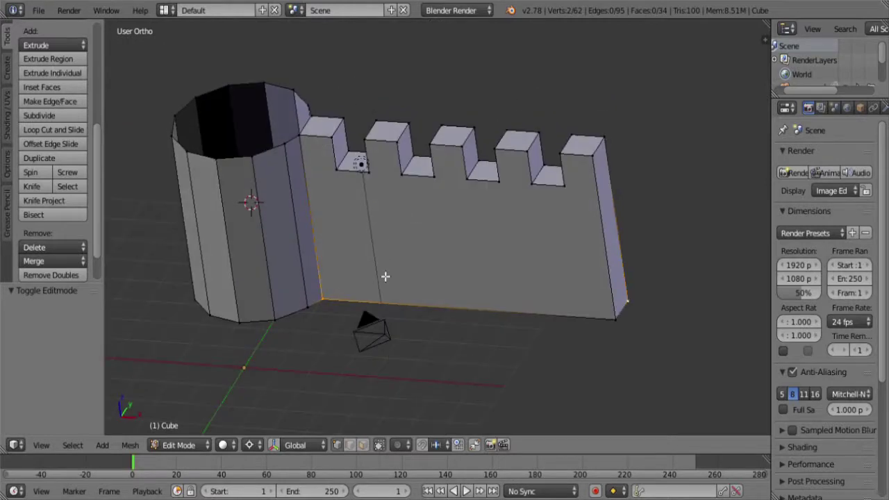
- Snap the 3D cursor to the selected edge, then view in Front Ortho wireframe
key("shift+s")
left_click(440, 275)
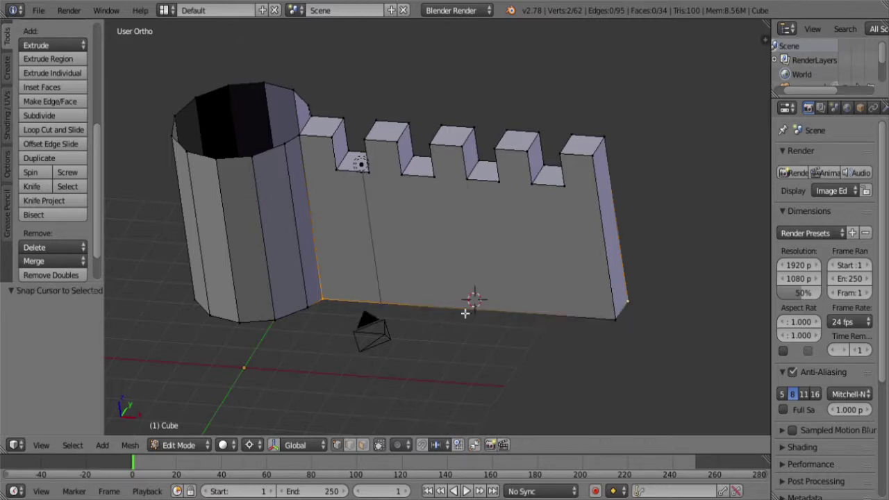
middle_click_drag(466, 313, 462, 188)
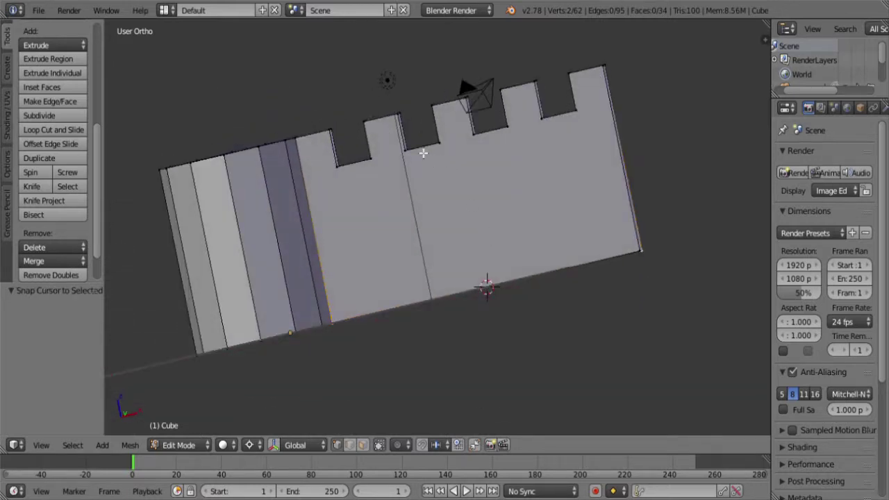
middle_click_drag(421, 151, 421, 257)
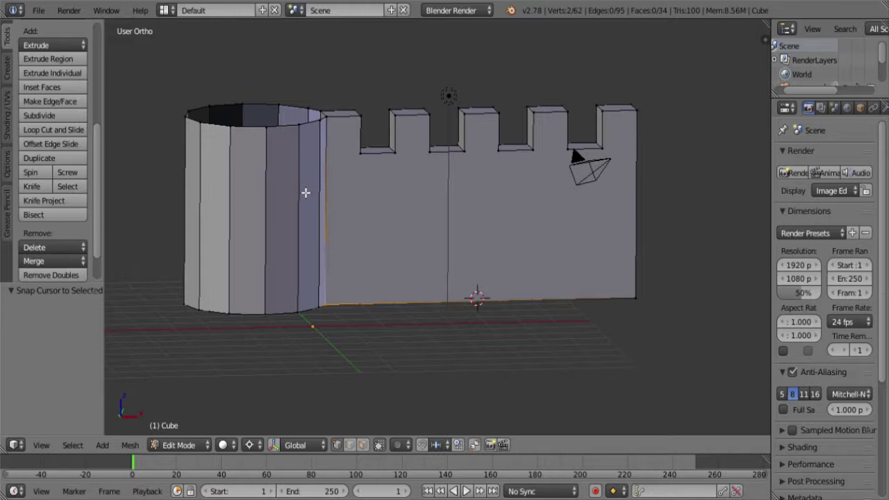
key("KP_1")
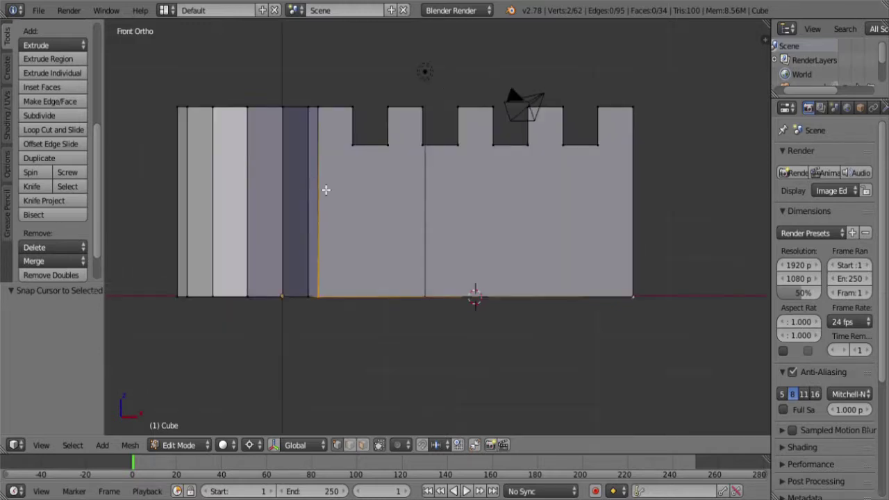
key("z")
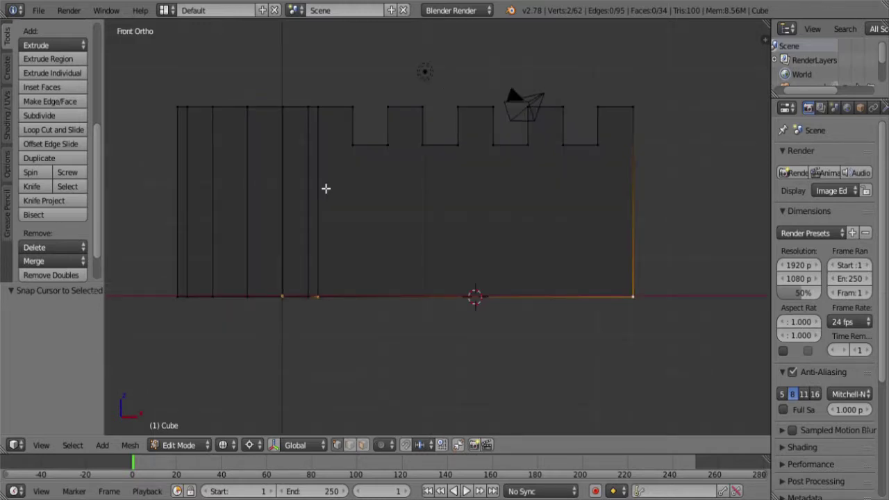
- Box-select the tower section and duplicate it in place
key("a")
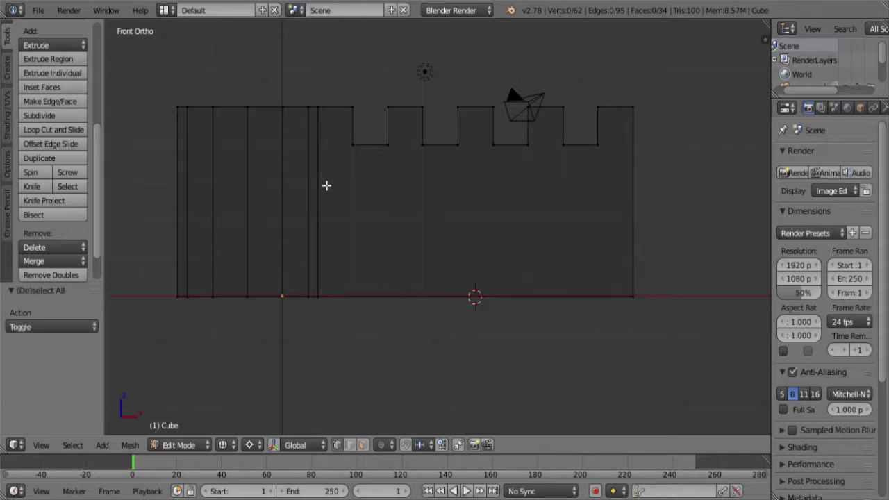
key("b")
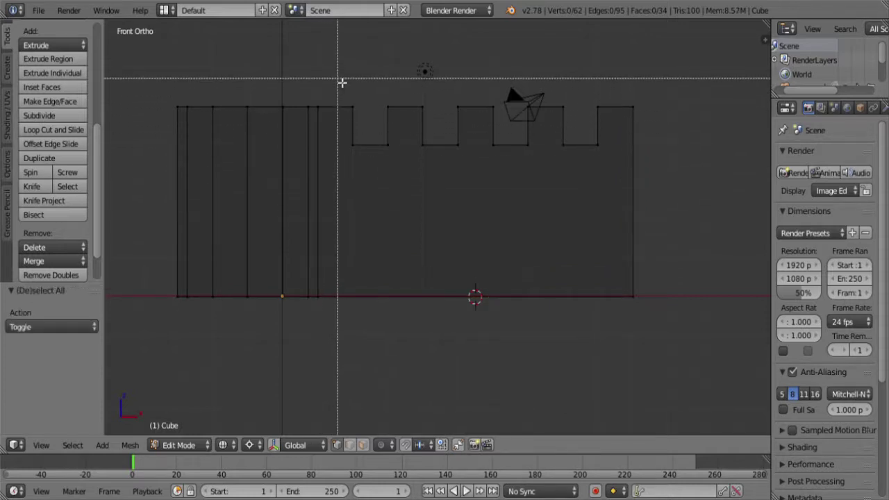
left_click_drag(323, 74, 196, 238)
left_click_drag(134, 343, 132, 340)
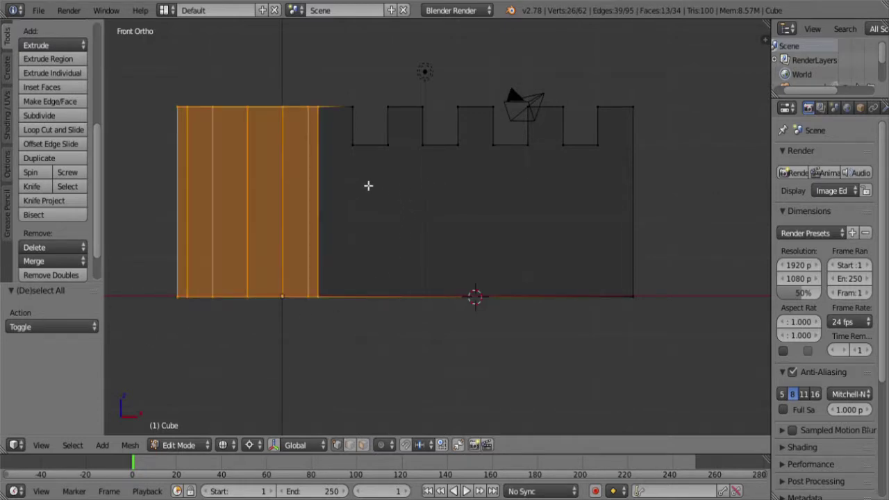
key("shift+d")
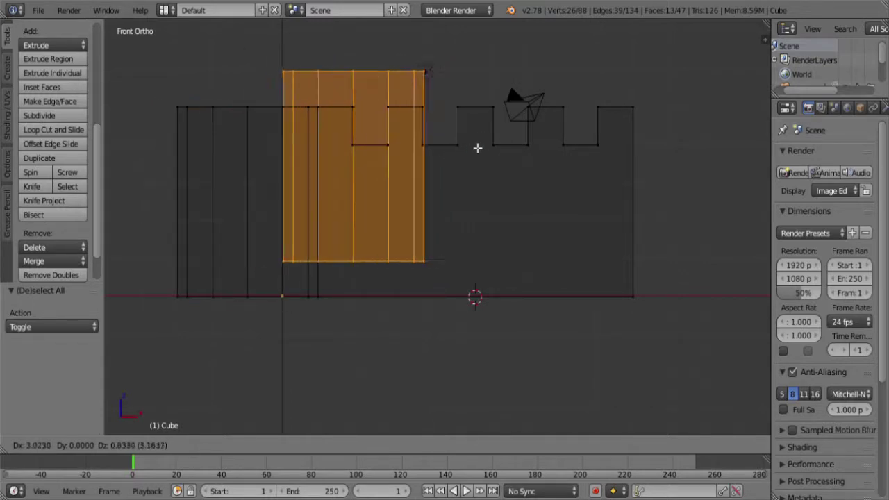
key("Escape")
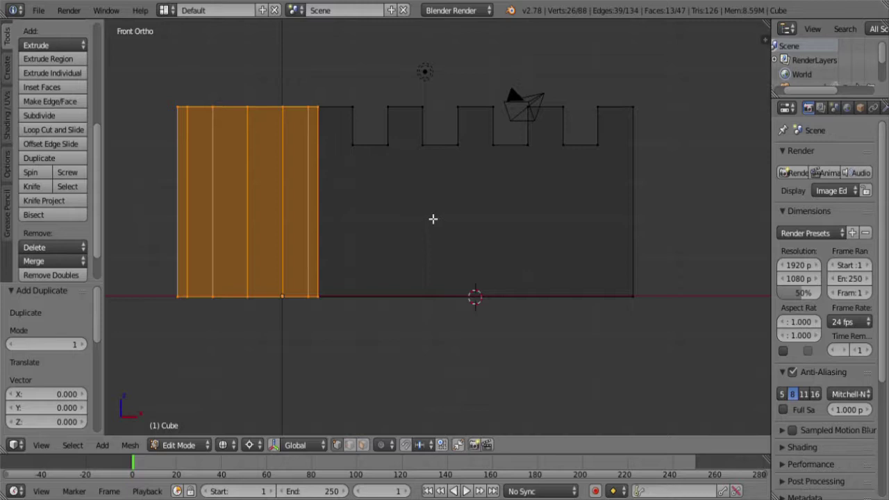
- Mirror the duplicate tower along global X onto the wall's right end
key("ctrl+m")
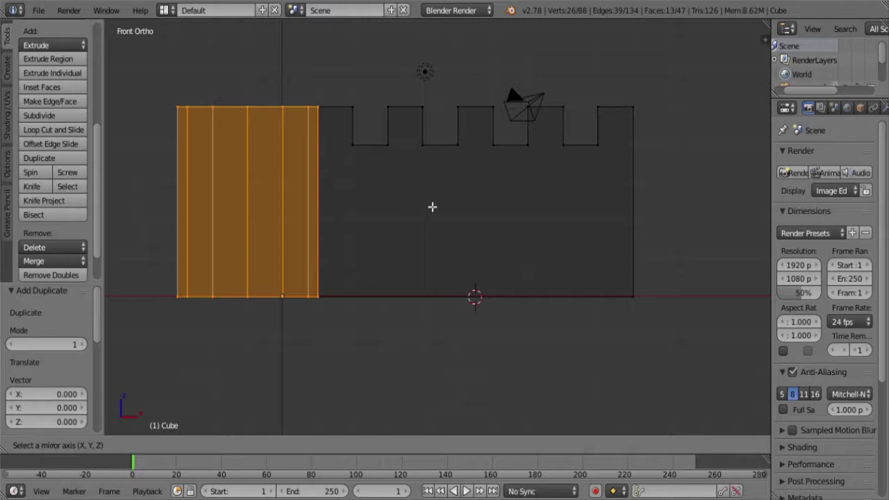
key("x")
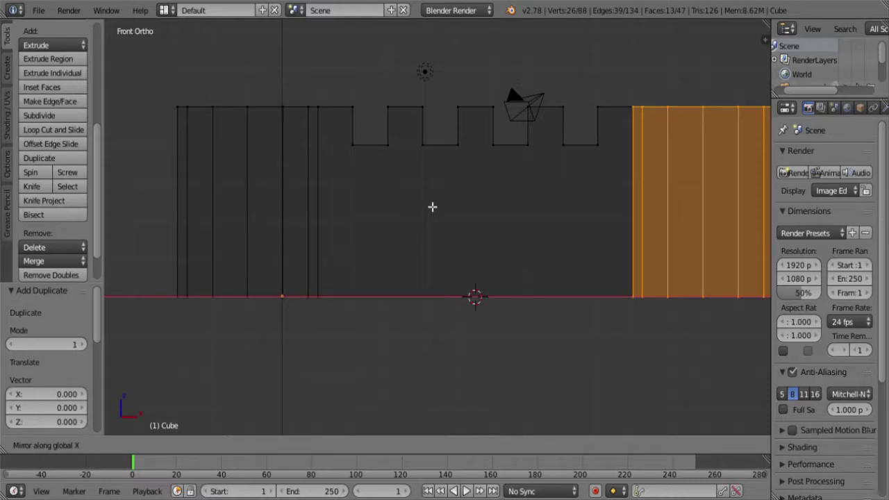
key("Return")
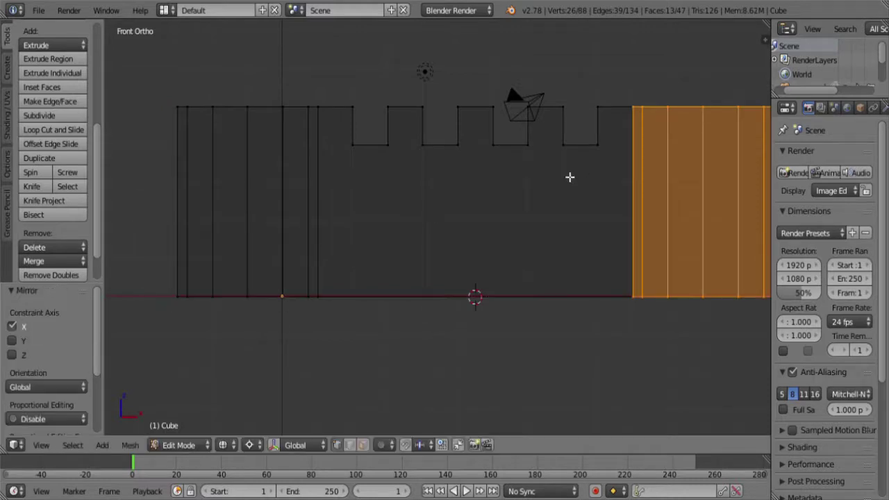
middle_click_drag(457, 148, 434, 249)
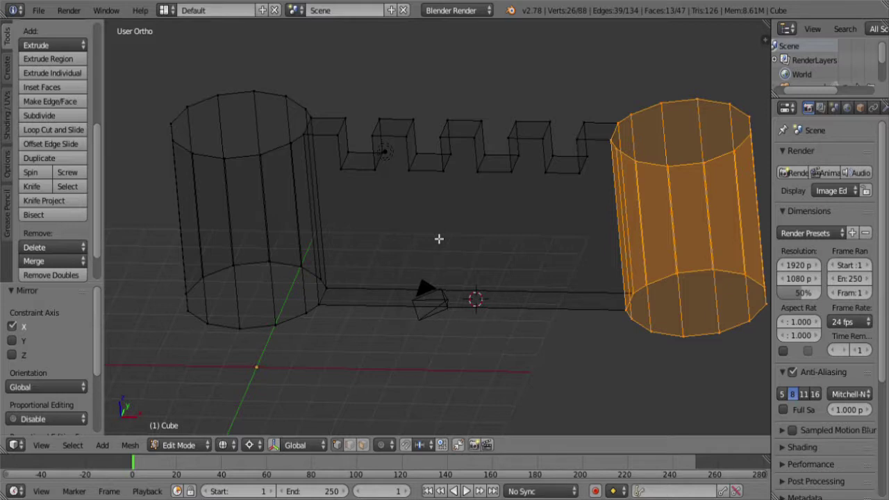
key("KP_1")
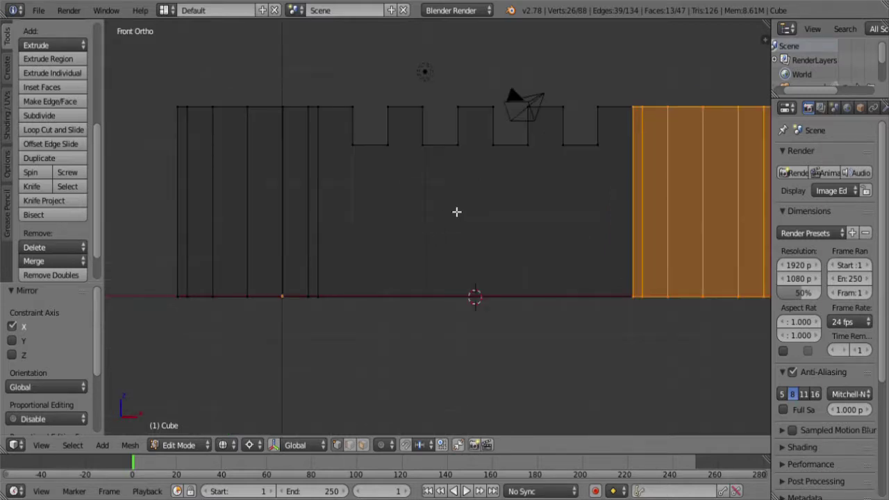
- Delete the old right tower's vertices and box-select the left tower's geometry
key("x")
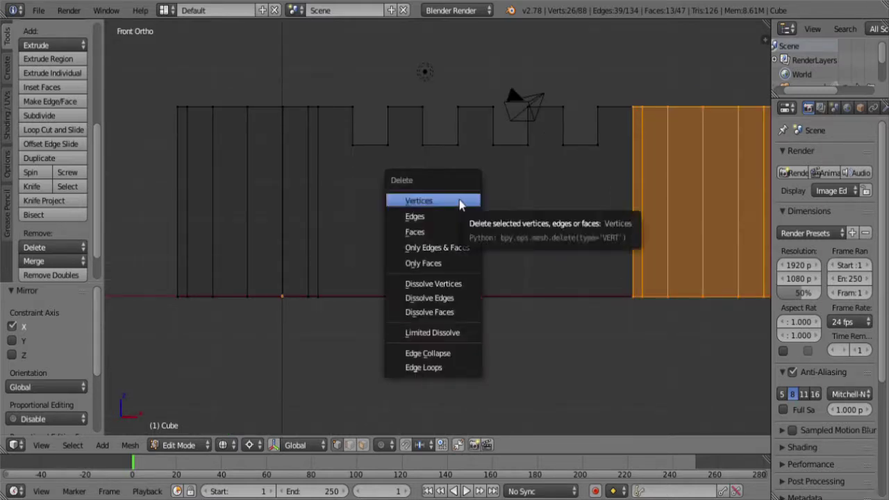
left_click(463, 202)
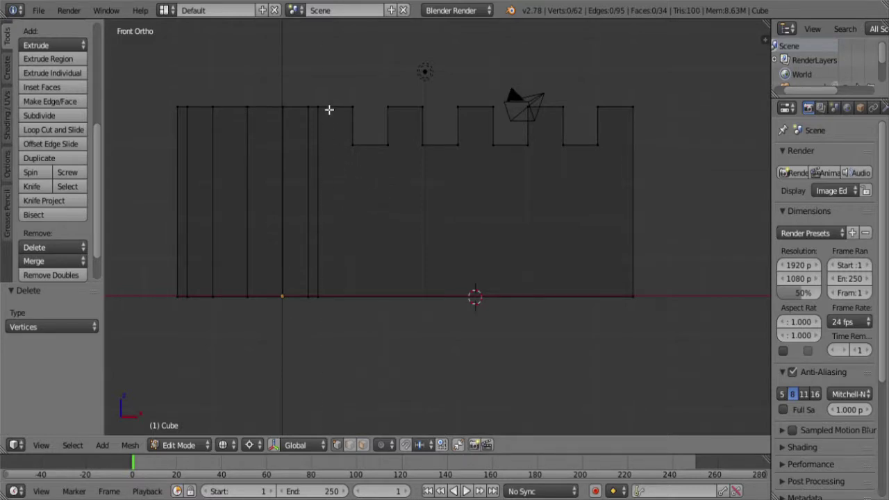
key("b")
left_click_drag(328, 81, 123, 381)
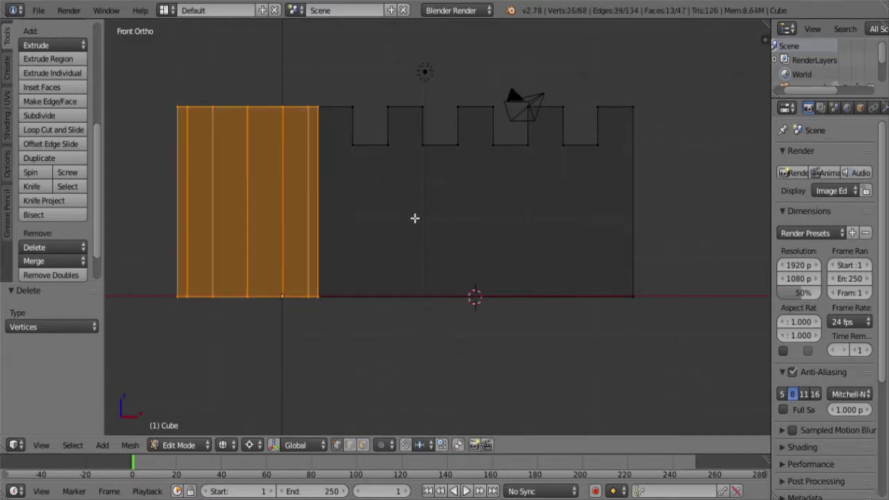
- Duplicate the left tower in place and mirror it to the wall's right end with X scale -1
key("shift+d")
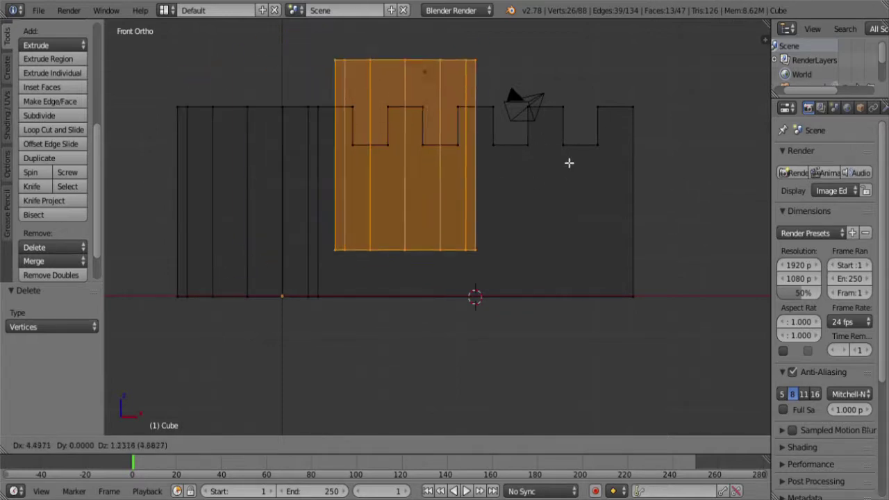
right_click(555, 154)
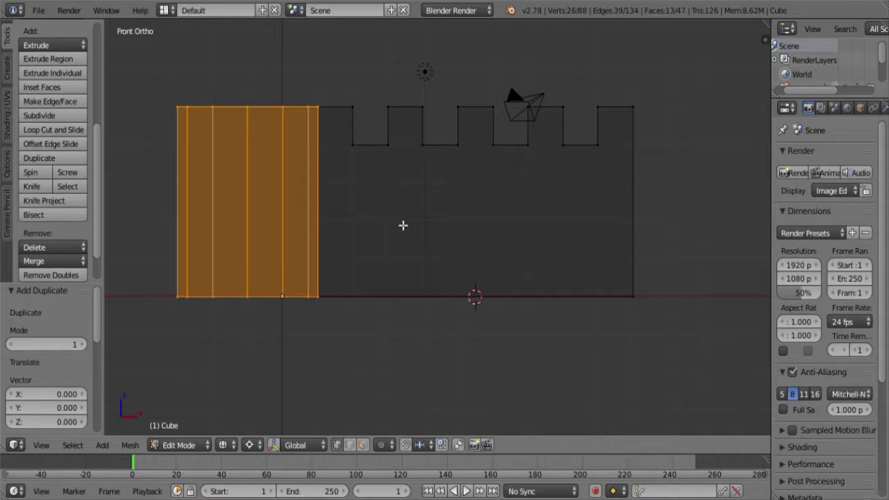
key("s")
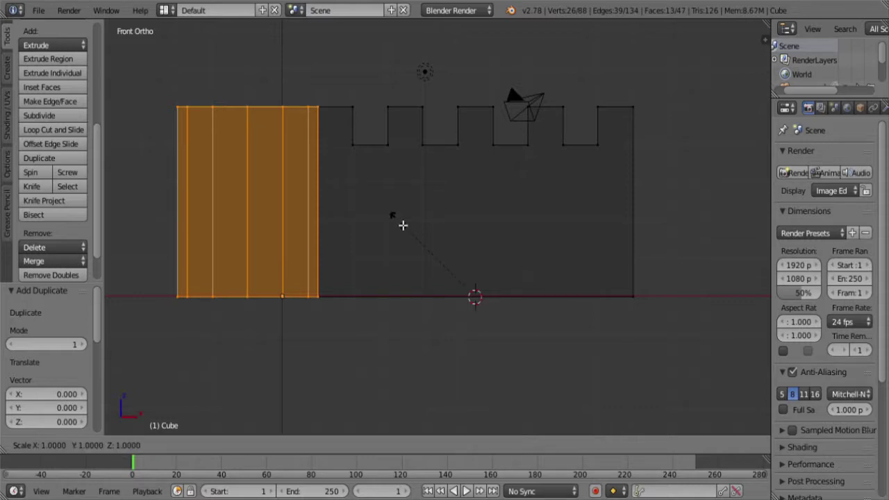
key("x")
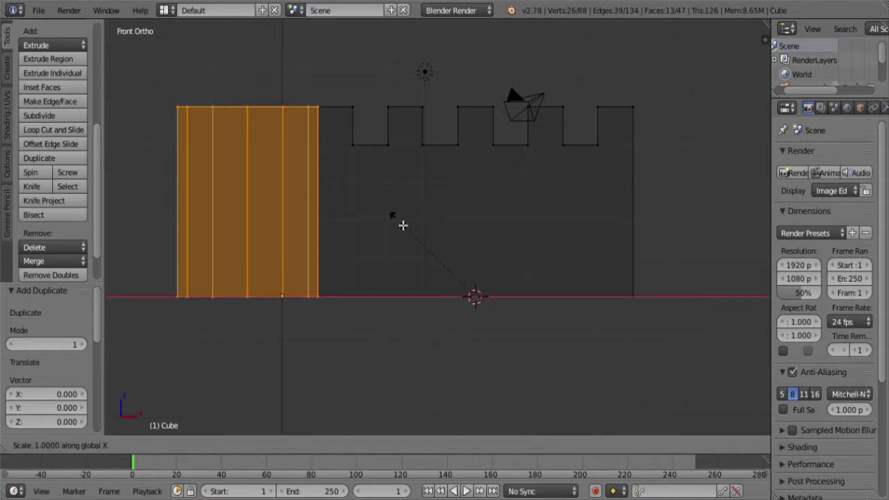
type("-1")
key("Return")
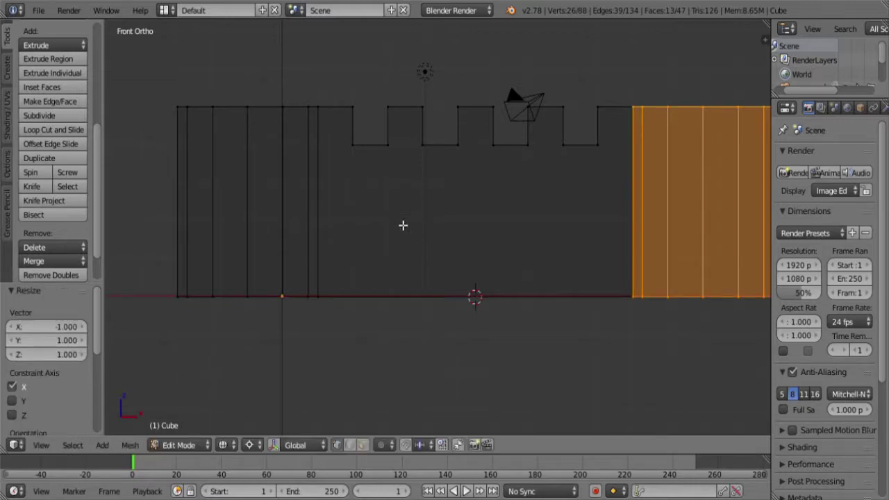
middle_click_drag(373, 155, 536, 266)
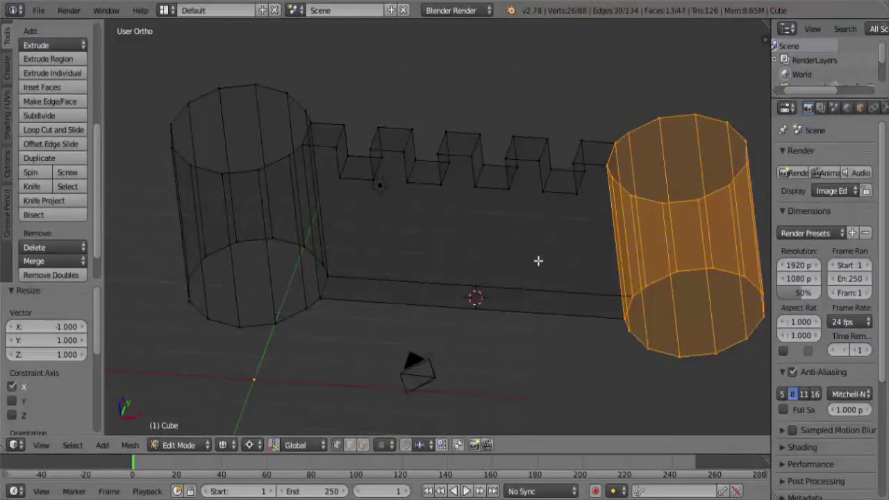
key("KP_7")
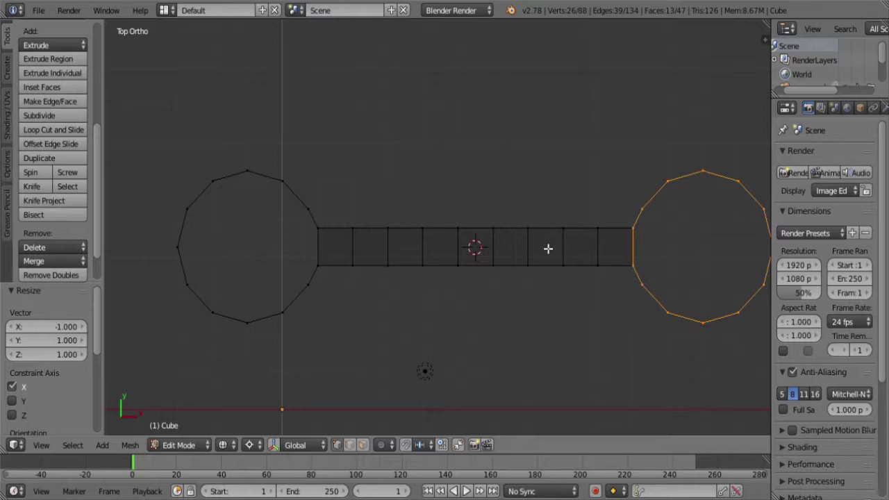
- Switch to solid shading and orbit to tilted and side-on views of the castle
scroll(550, 267, "down", 2)
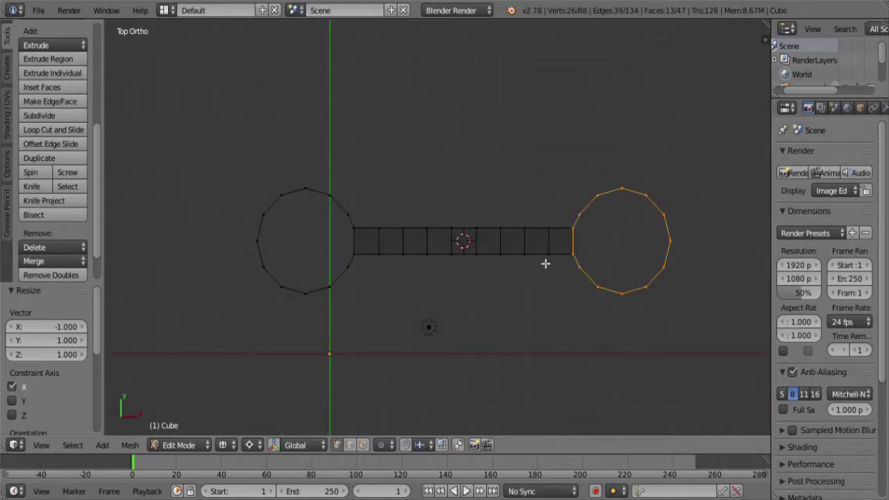
key("z")
mouse_move(496, 333)
middle_mouse_down()
mouse_move(437, 363)
mouse_move(397, 350)
mouse_move(419, 331)
middle_mouse_up()
middle_click_drag(610, 306, 582, 254, "shift")
scroll(466, 294, "up", 4)
scroll(447, 292, "down", 4)
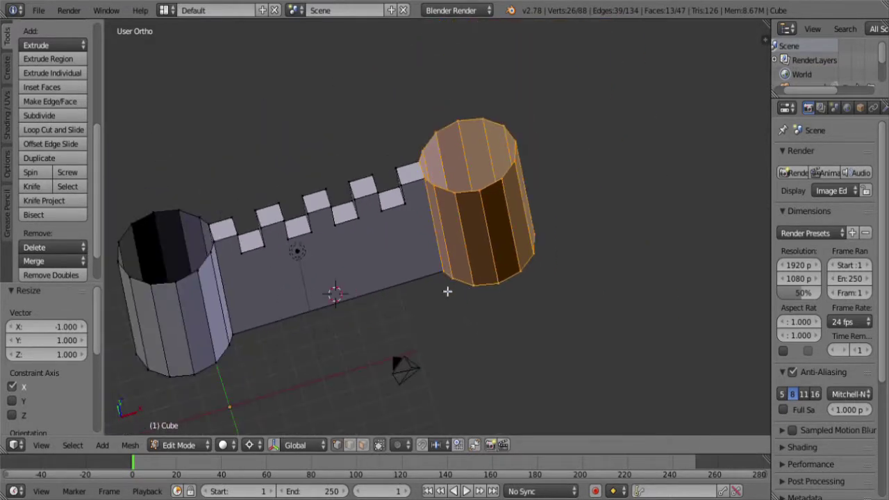
middle_click_drag(404, 280, 413, 266)
- Deselect all, inspect the wall from front-on and higher angles, then select the whole right tower
key("a")
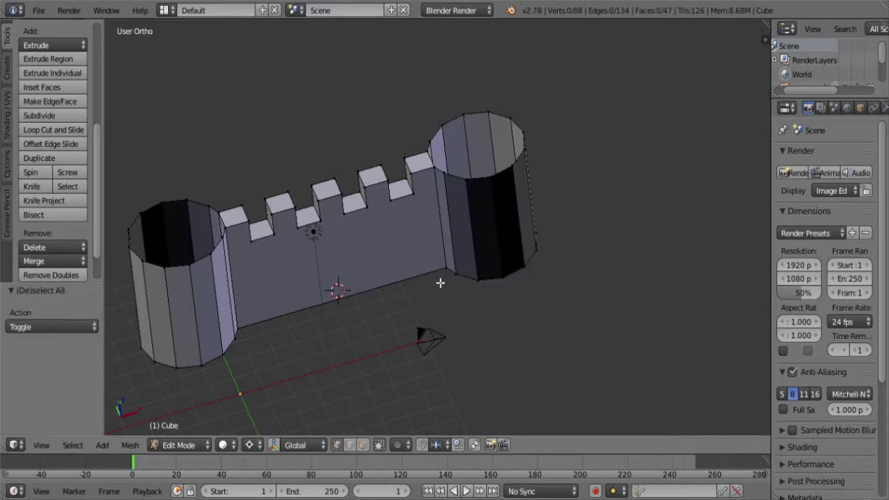
middle_click_drag(454, 293, 381, 309)
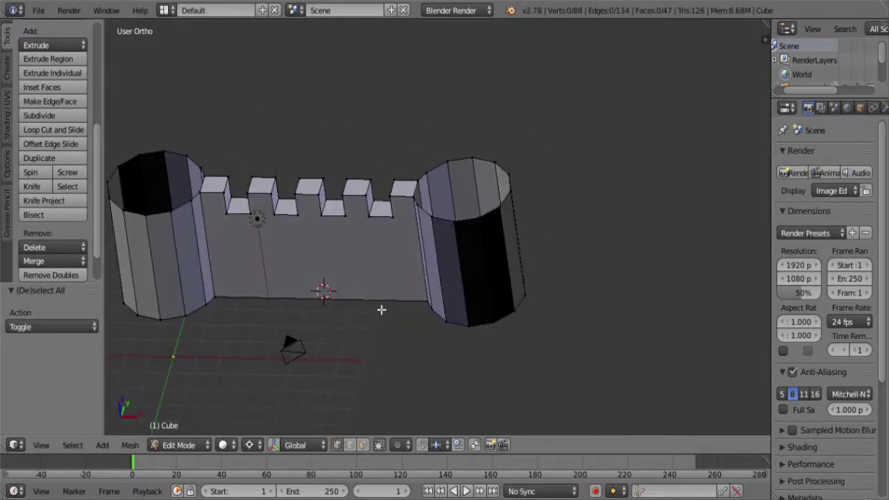
scroll(382, 310, "up", 3)
scroll(379, 303, "down", 3)
middle_click_drag(403, 309, 427, 357)
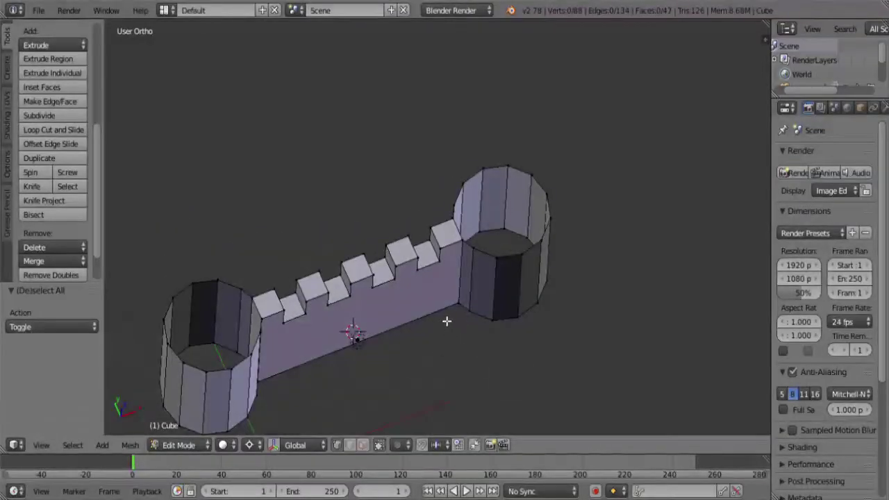
middle_click_drag(383, 343, 412, 320)
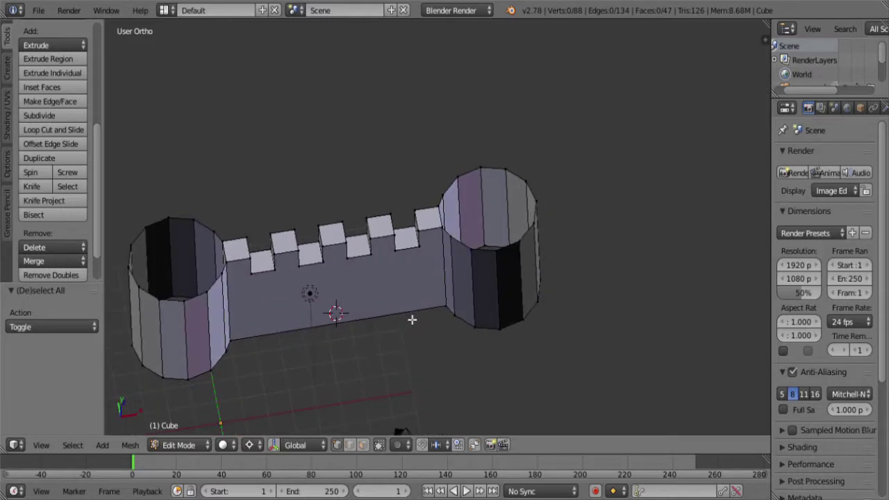
key("l")
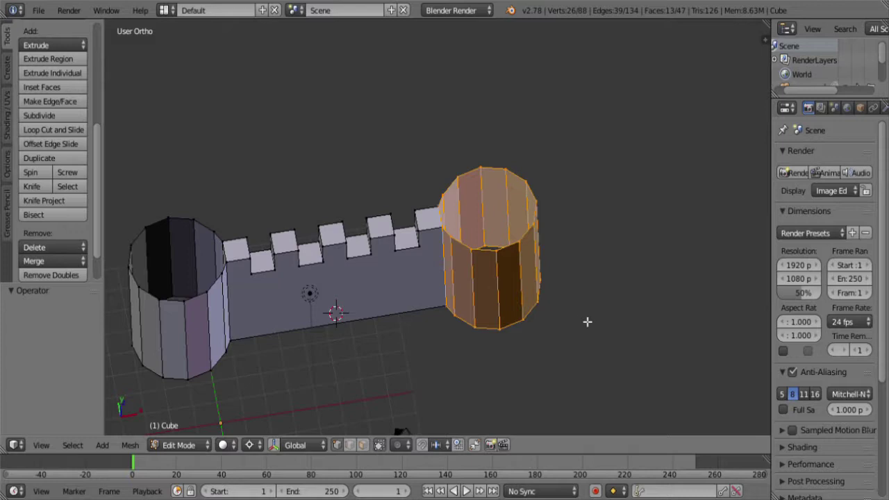
- Recalculate the right tower's normals outside with Ctrl+N and orbit to check its shading
key("ctrl+n")
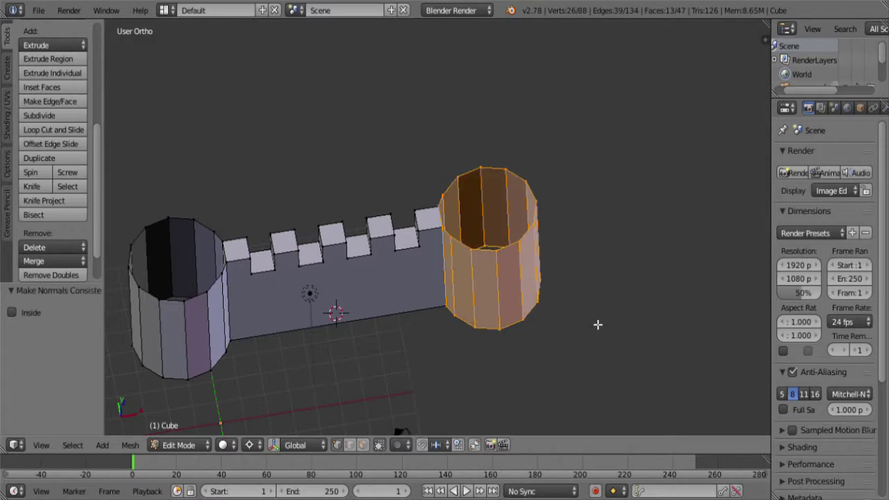
middle_click_drag(375, 345, 379, 327)
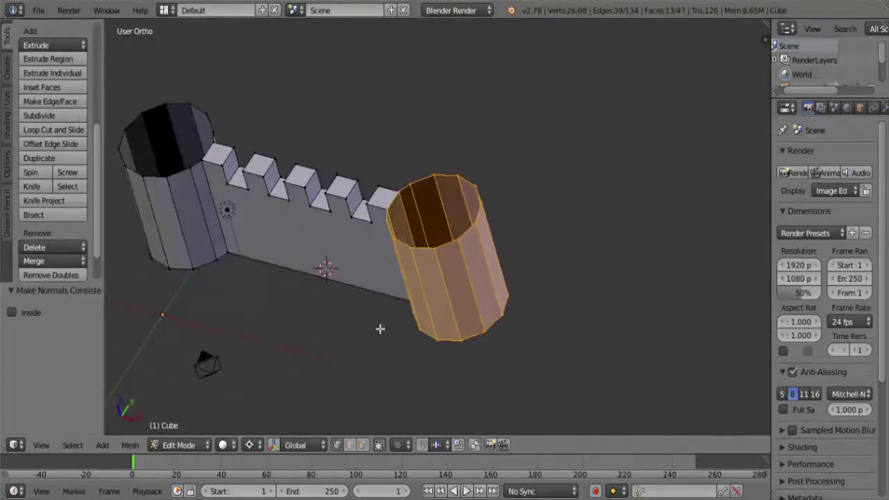
middle_click_drag(576, 317, 553, 349)
middle_click_drag(499, 333, 480, 284)
scroll(507, 283, "up", 6)
scroll(465, 246, "down", 2)
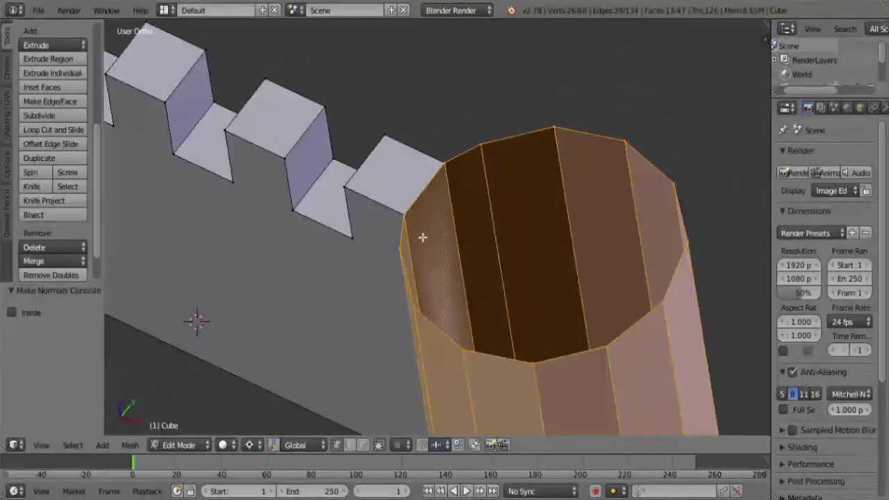
- Pick vertices at the wall–right tower junction in wireframe, then orbit in close on that corner
key("z")
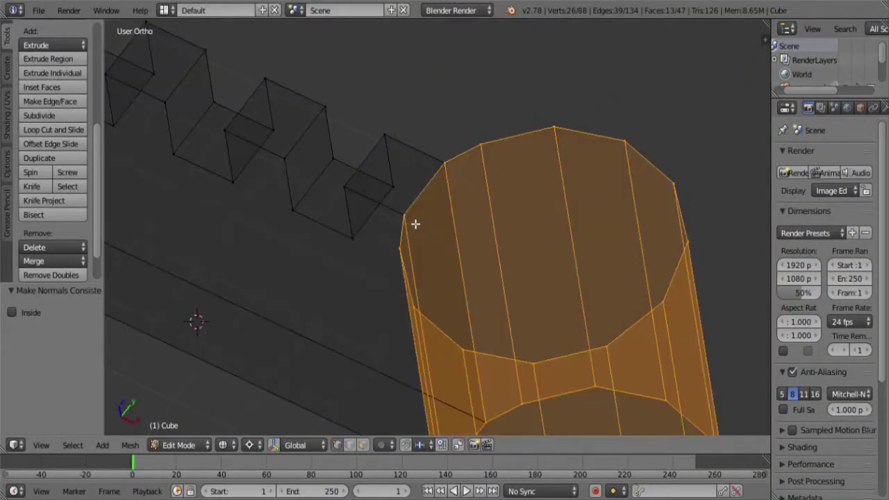
right_click(414, 221)
right_click(417, 223)
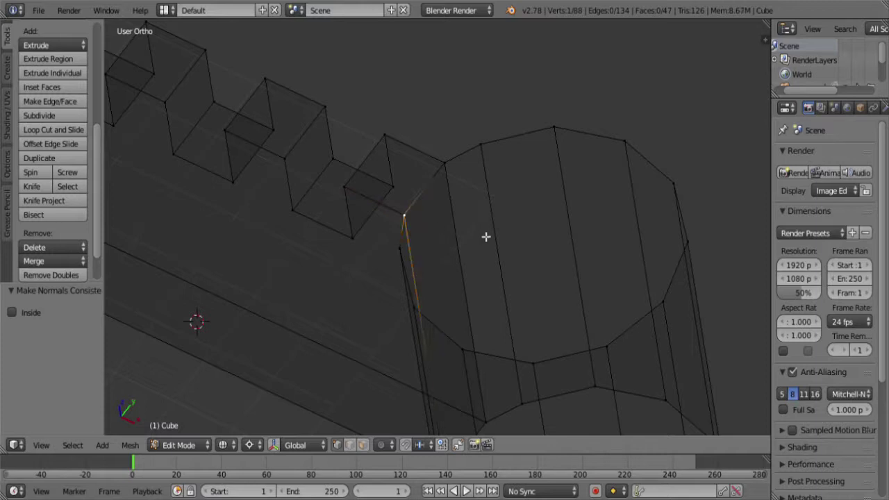
middle_click_drag(440, 234, 442, 232)
key("z")
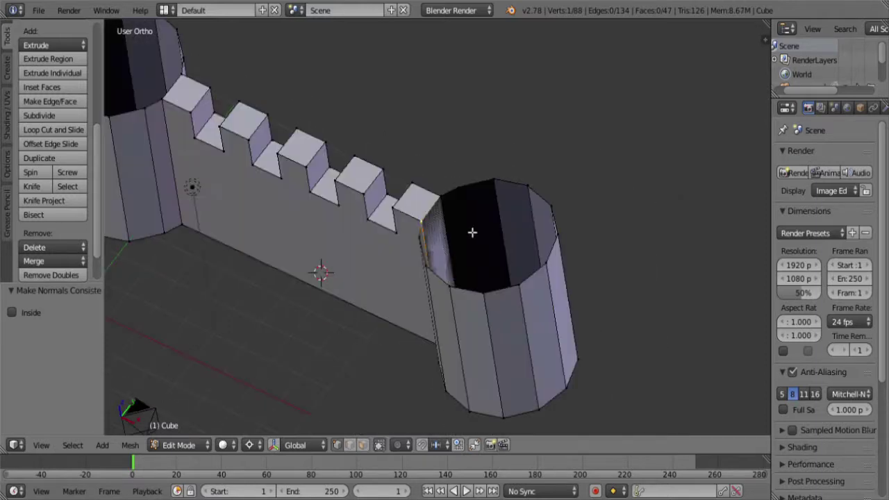
mouse_move(425, 285)
middle_mouse_down()
mouse_move(498, 264)
mouse_move(139, 151)
middle_mouse_up()
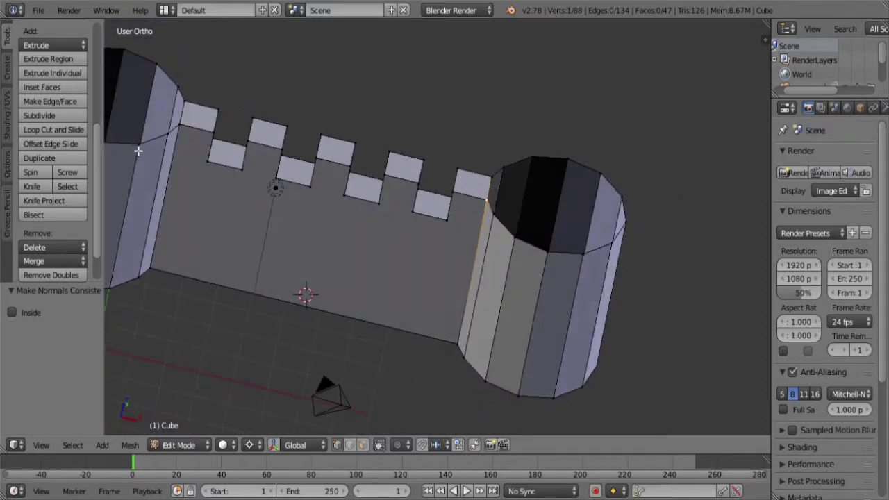
middle_click_drag(206, 175, 417, 246, "shift")
scroll(417, 246, "up", 5)
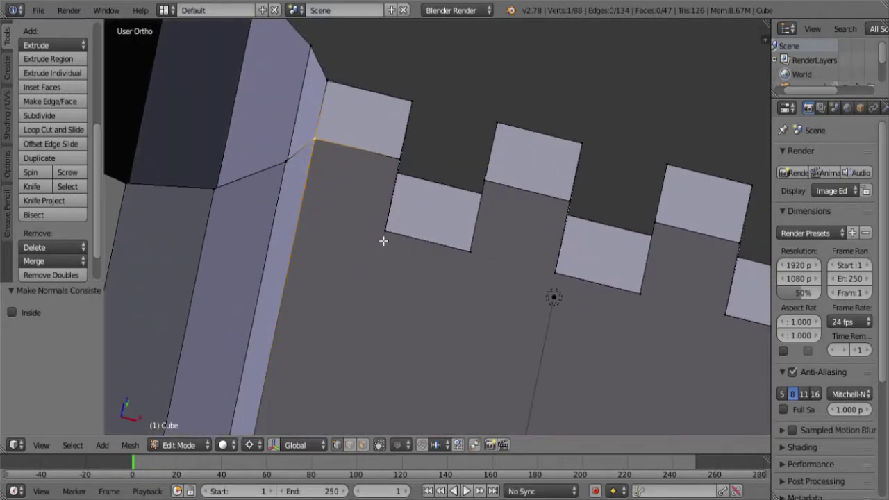
middle_click_drag(294, 179, 424, 284)
scroll(484, 271, "up", 2)
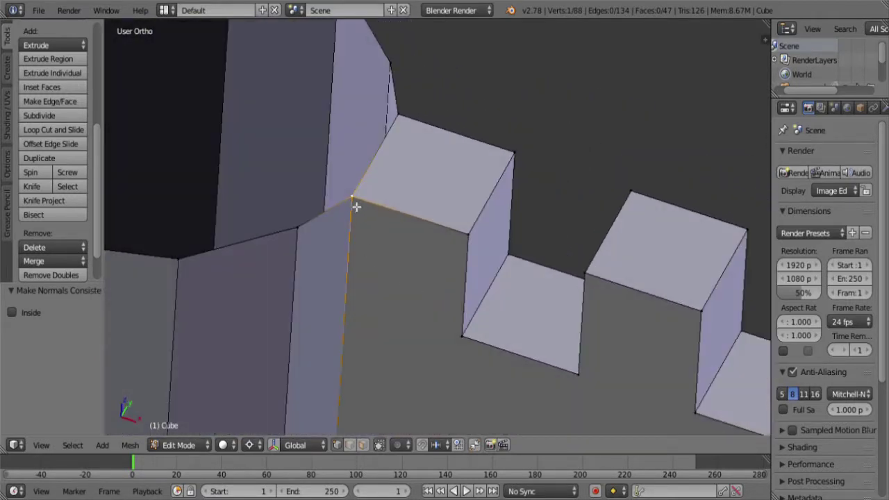
scroll(357, 207, "down", 6)
scroll(411, 225, "up", 6)
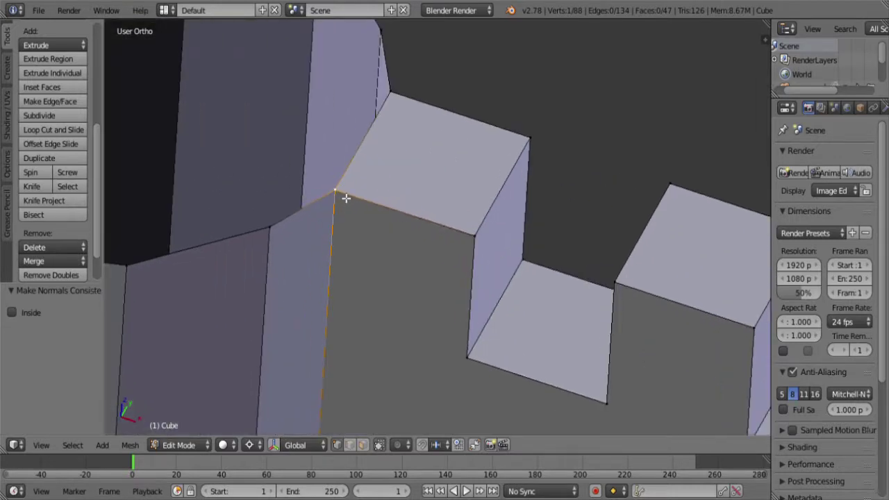
- Toggle wireframe and pan along the wall to look for hidden vertices
key("z")
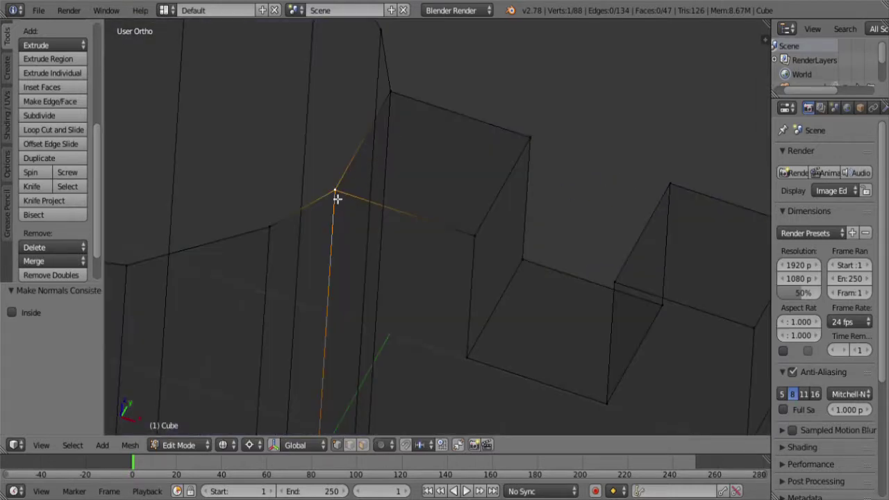
scroll(338, 201, "down", 5)
key("z")
scroll(384, 228, "down", 3)
mouse_move(581, 260)
middle_mouse_down("shift")
mouse_move(456, 231)
mouse_move(482, 301)
mouse_move(538, 268)
middle_mouse_up("shift")
scroll(502, 252, "up", 8)
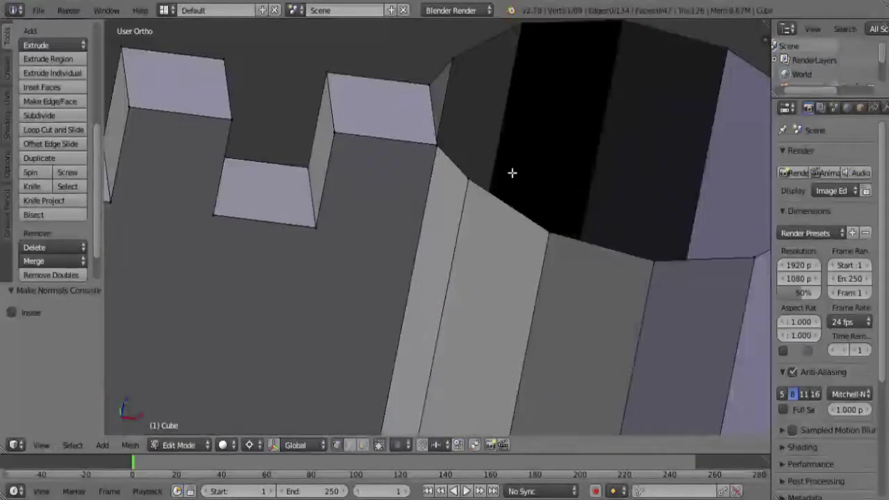
scroll(496, 264, "down", 4)
- In wireframe, cycle through the two overlapping vertices at the wall's top corner
key("z")
mouse_move(476, 252)
middle_mouse_down()
mouse_move(505, 302)
mouse_move(511, 266)
middle_mouse_up()
right_click(493, 237)
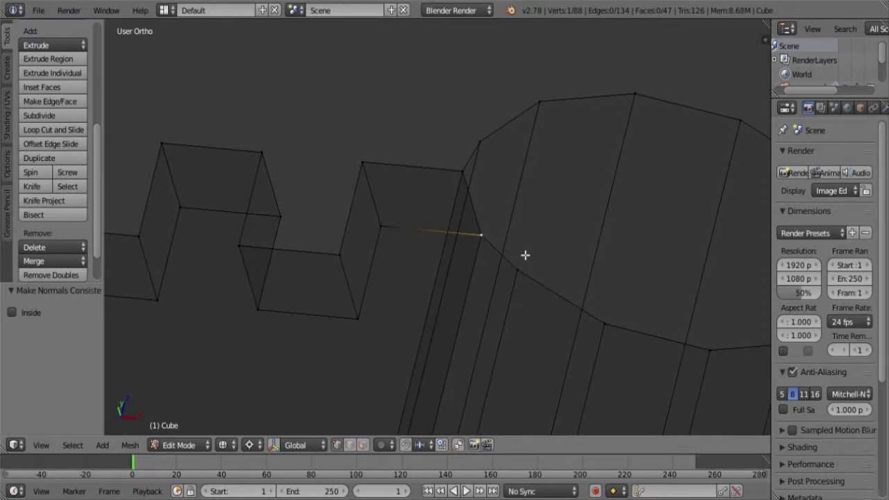
right_click(496, 237)
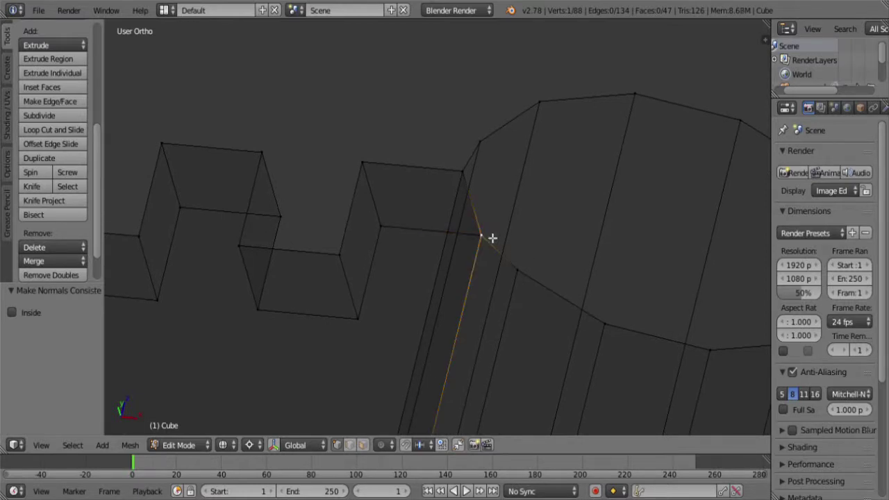
right_click(491, 237)
right_click(491, 238)
right_click(494, 236)
right_click(494, 236)
right_click(493, 237)
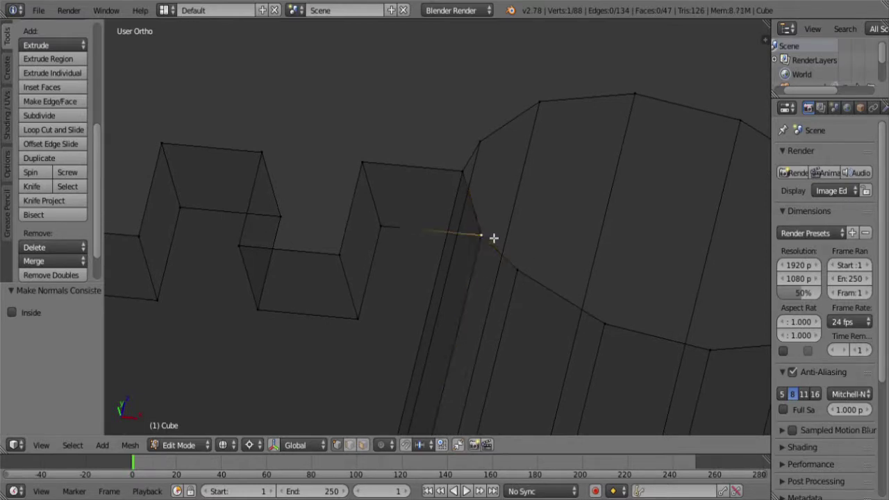
- Pick the tower-edge vertex in solid view, recentre the castle and select the entire mesh
key("z")
right_click(493, 237)
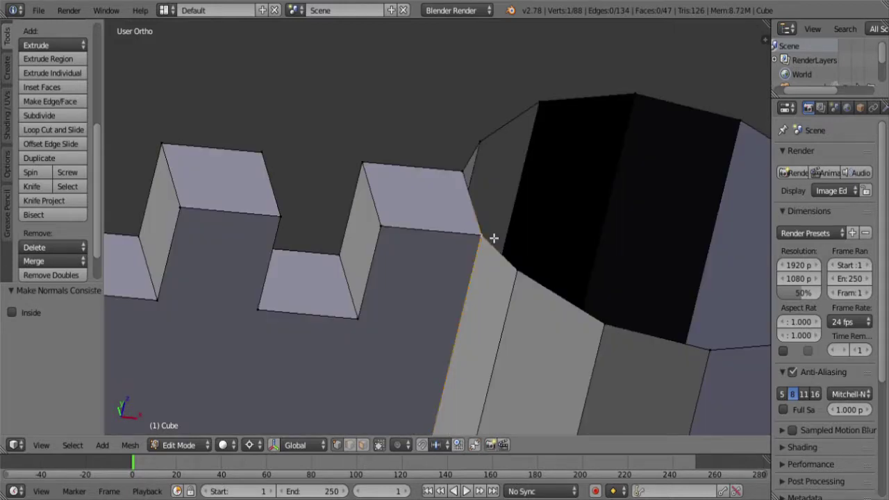
key("z")
key("z")
scroll(493, 237, "down", 8)
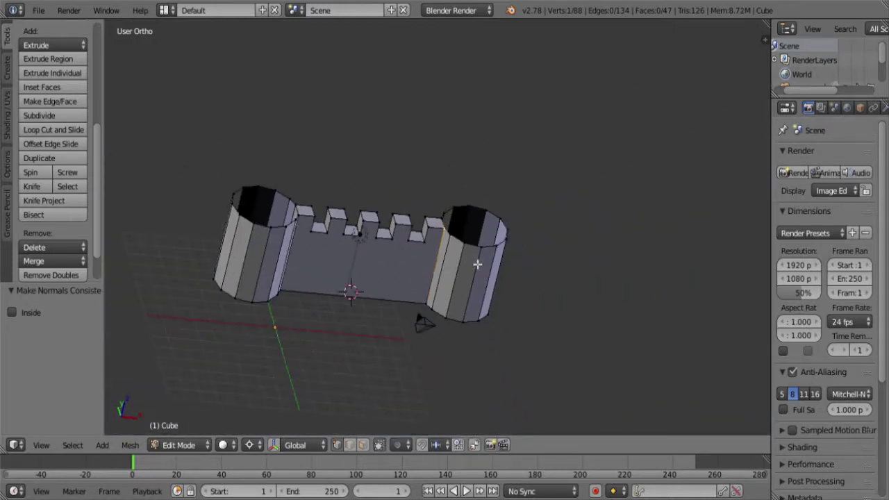
mouse_move(477, 265)
middle_mouse_down("shift")
mouse_move(491, 251)
mouse_move(464, 271)
middle_mouse_up("shift")
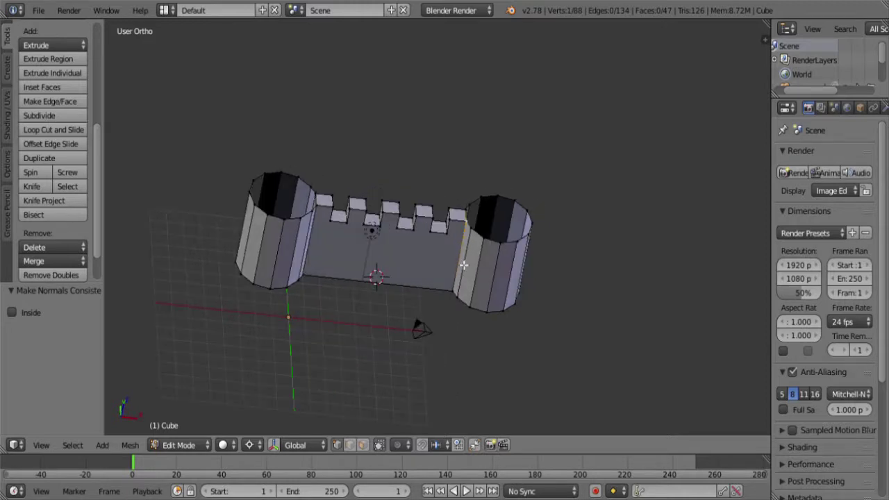
key("a")
key("a")
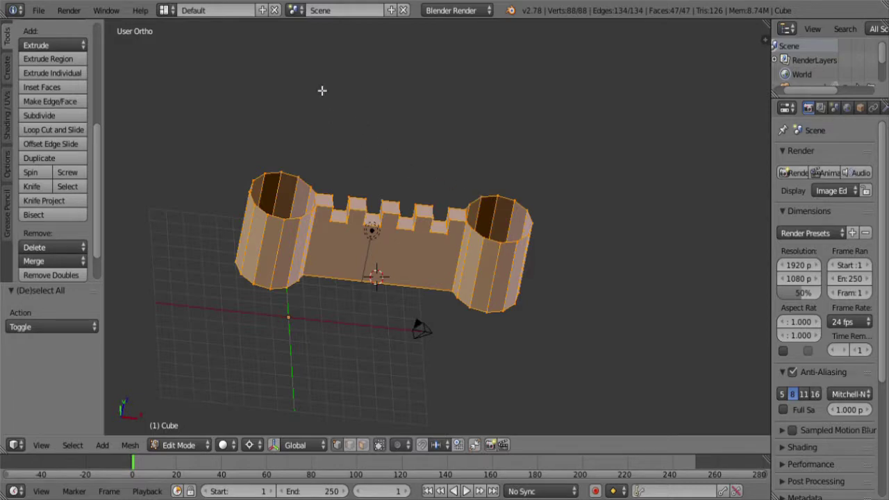
- Run Remove Doubles from the W specials menu, then deselect everything
key("w")
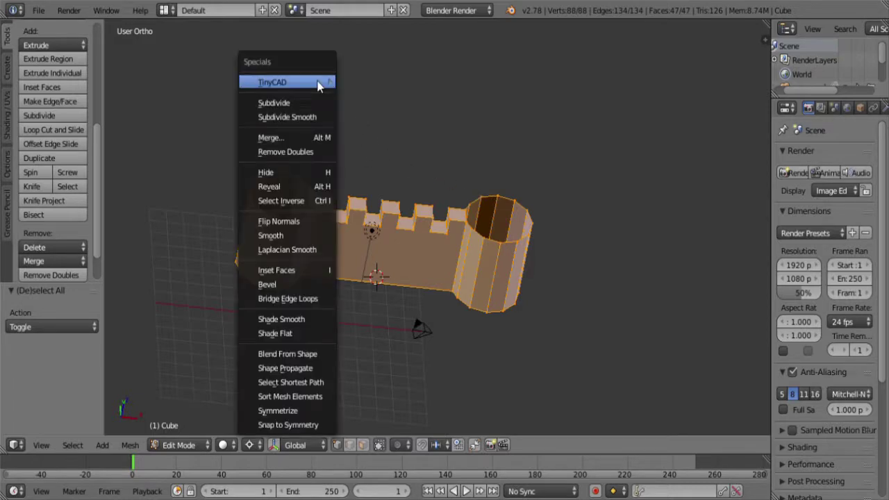
left_click(299, 155)
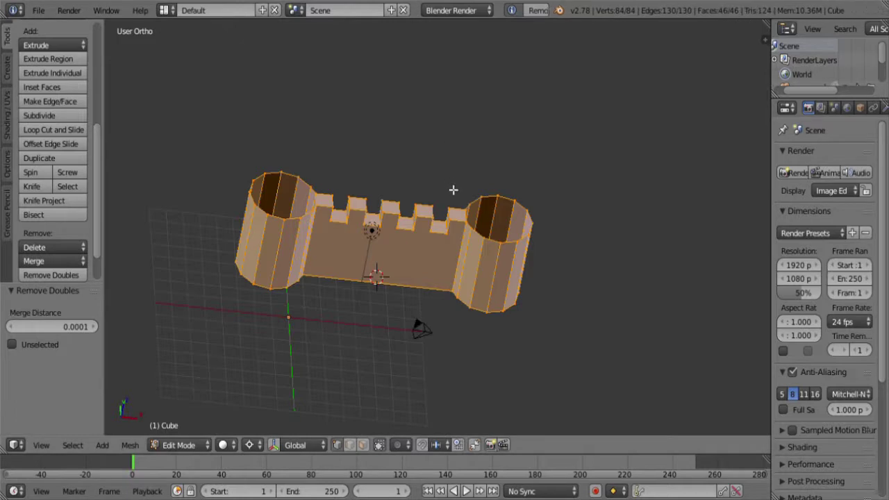
scroll(530, 225, "up", 3)
middle_click_drag(499, 216, 433, 184)
key("a")
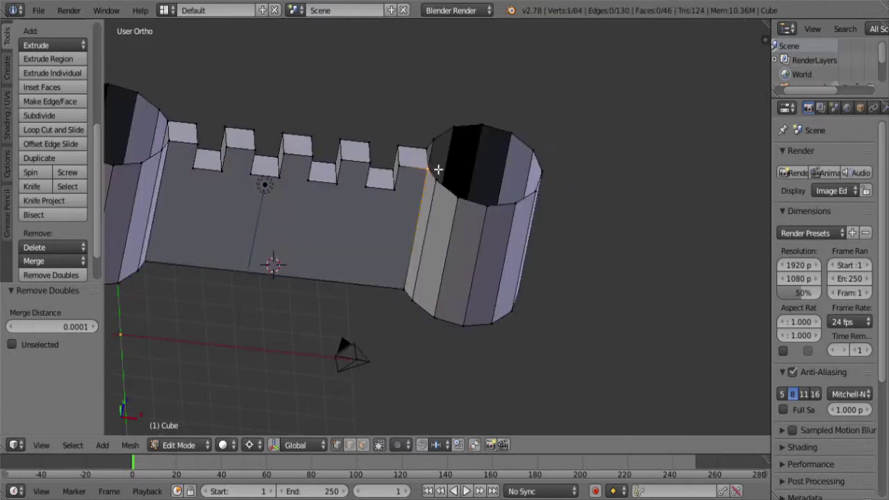
- Select the edges and a bottom vertex where the wall meets the right tower to check that face
right_click(428, 191)
middle_click_drag(431, 154, 417, 292)
right_click(429, 195, "shift")
right_click(408, 263, "shift")
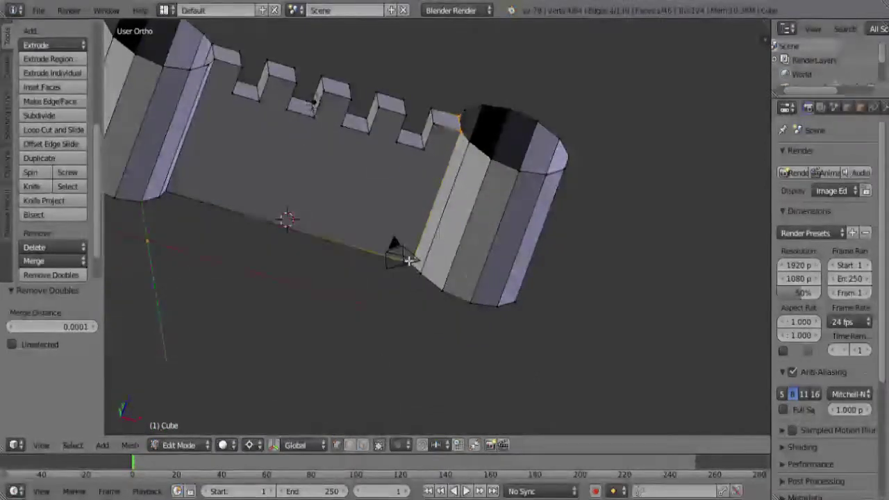
middle_click_drag(484, 234, 394, 261)
scroll(321, 256, "up", 4)
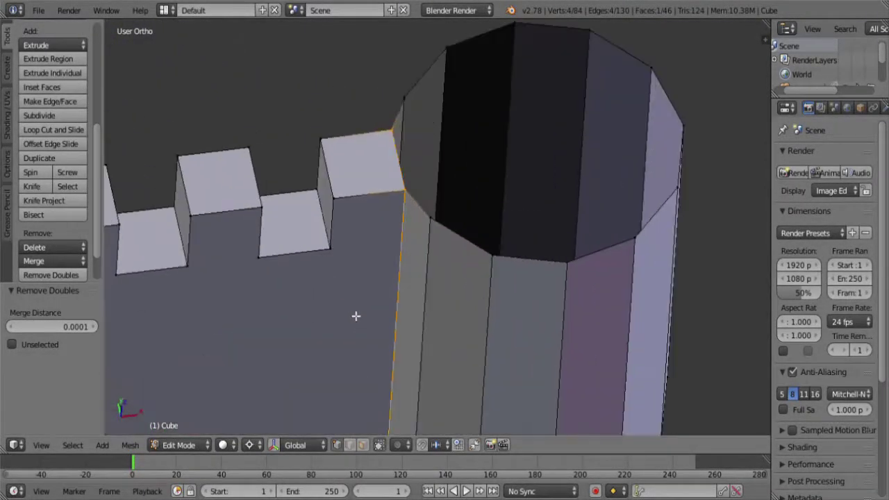
- In wireframe, select the single merged vertex at the wall–tower joint and recentre the castle
key("z")
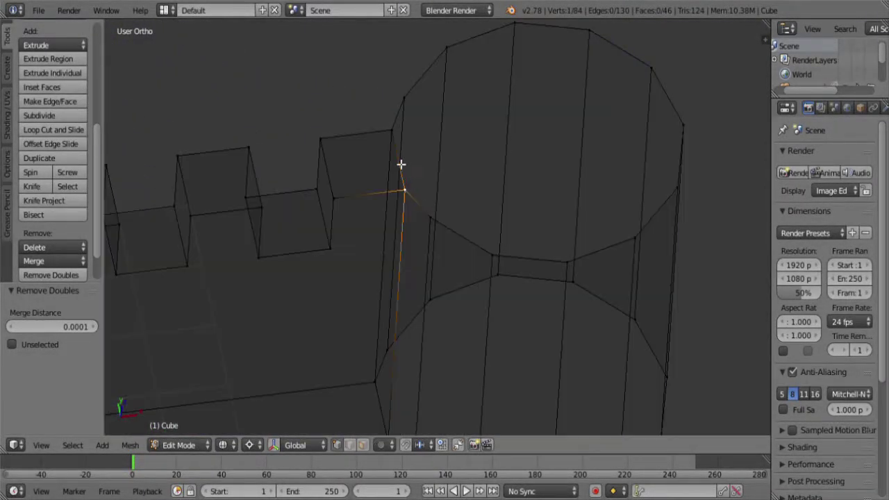
right_click(403, 148)
scroll(442, 231, "down", 5)
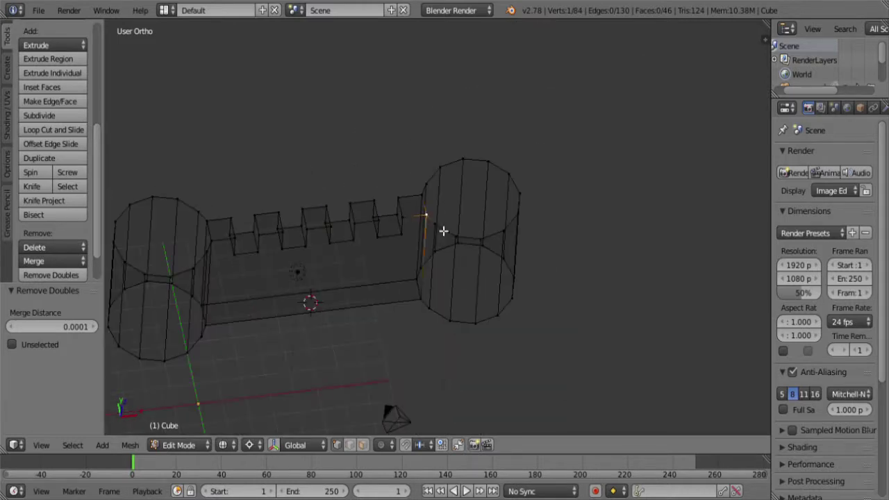
key("z")
scroll(444, 233, "up", 5)
scroll(382, 151, "down", 3)
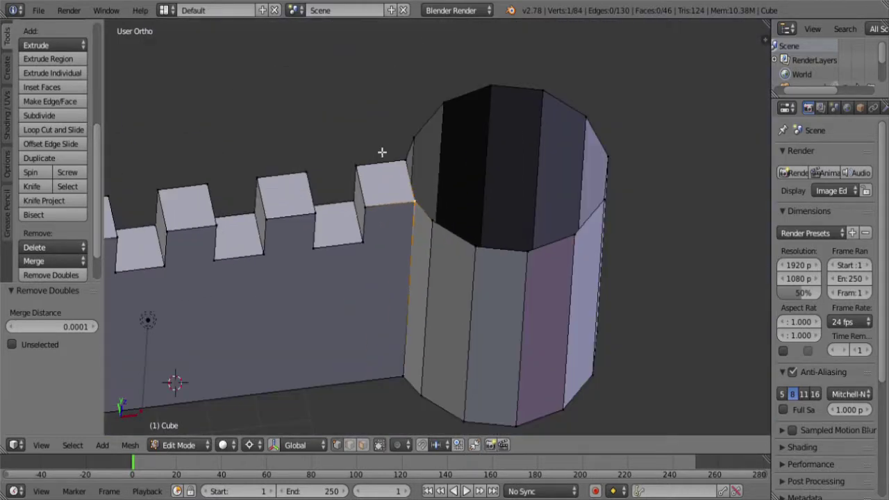
scroll(417, 223, "down", 2)
middle_click_drag(426, 232, 514, 177, "shift")
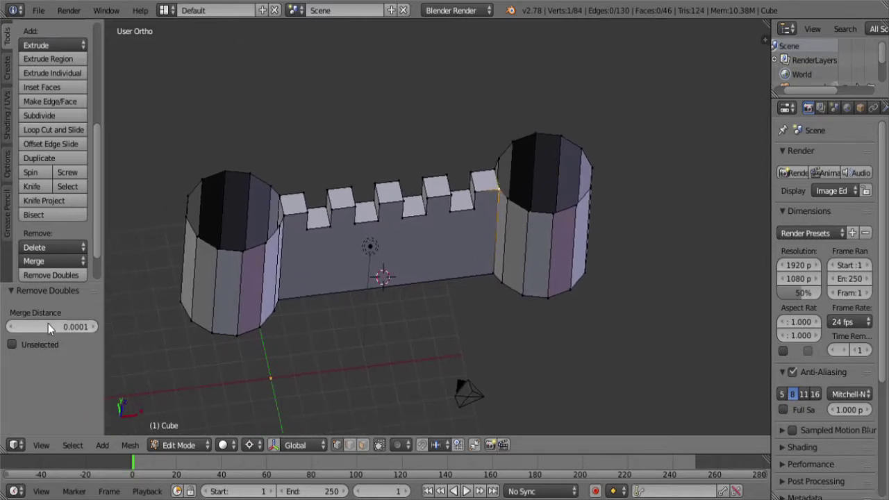
- Set the Remove Doubles merge distance to 0.1, back to 0.0001, then toggle Edit Mode out and in
left_click(48, 326)
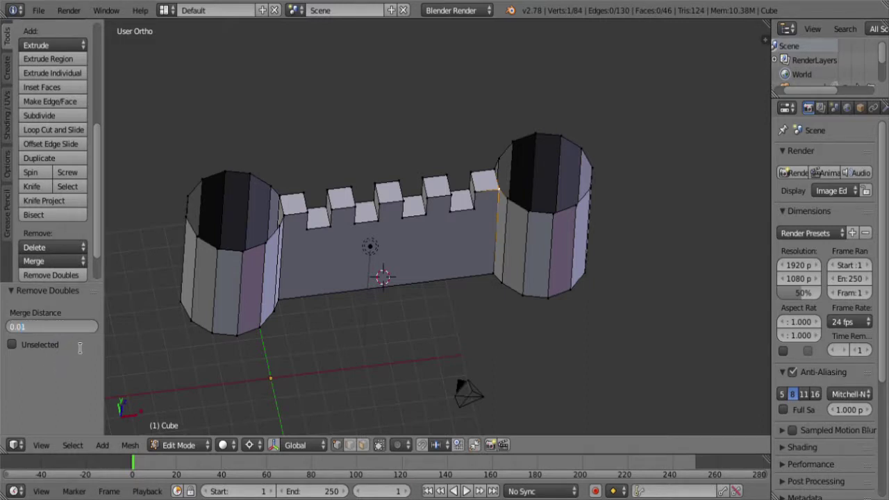
key("Return")
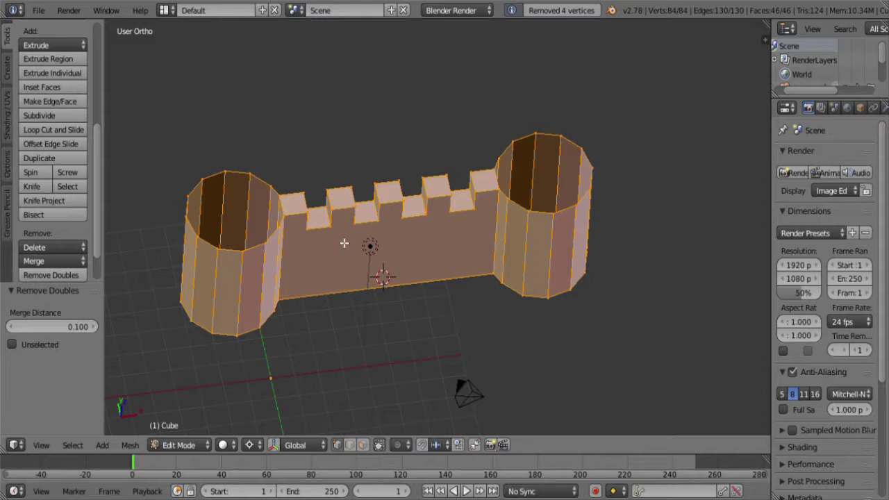
left_click(80, 329)
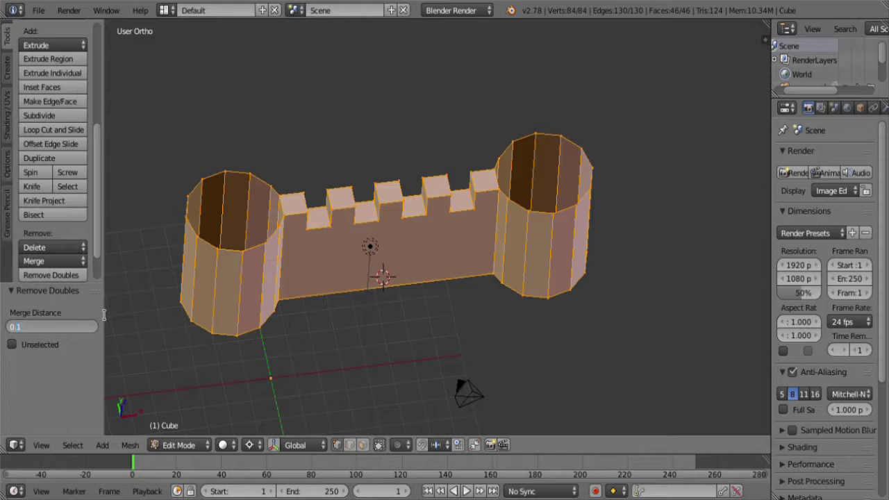
type("0.0001")
key("Return")
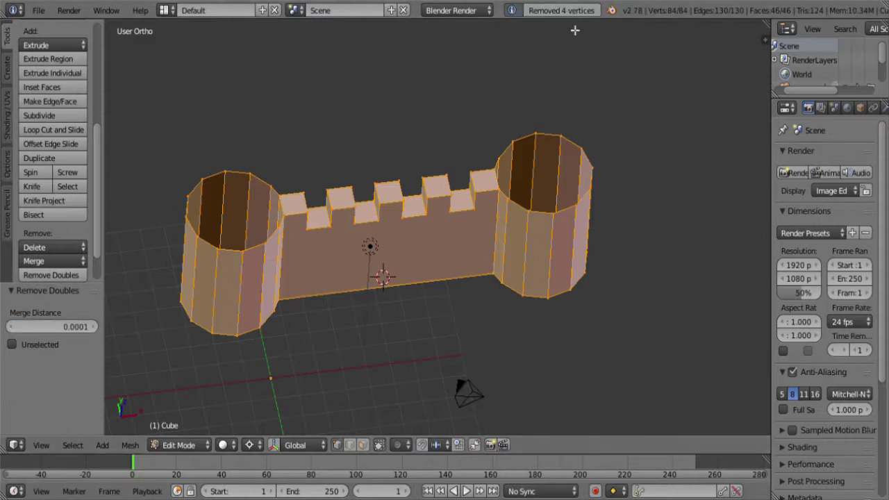
key("Tab")
key("Tab")
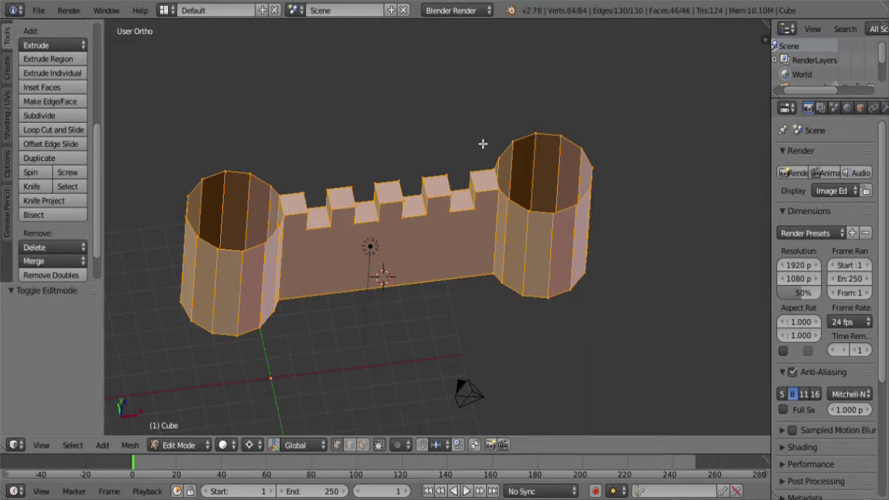
- From the front view in wireframe, box-select the left tower's top edge and extrude it 4 units up
scroll(500, 138, "down", 3)
key("KP_1")
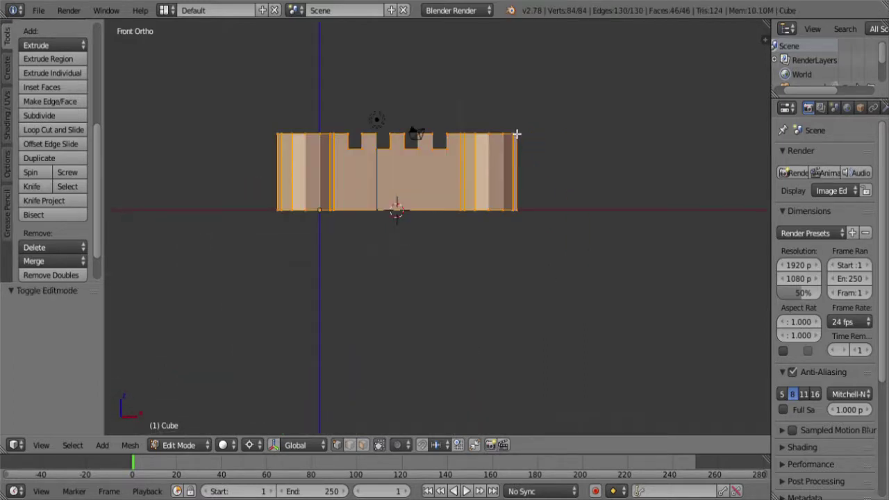
key("a")
scroll(376, 179, "up", 3)
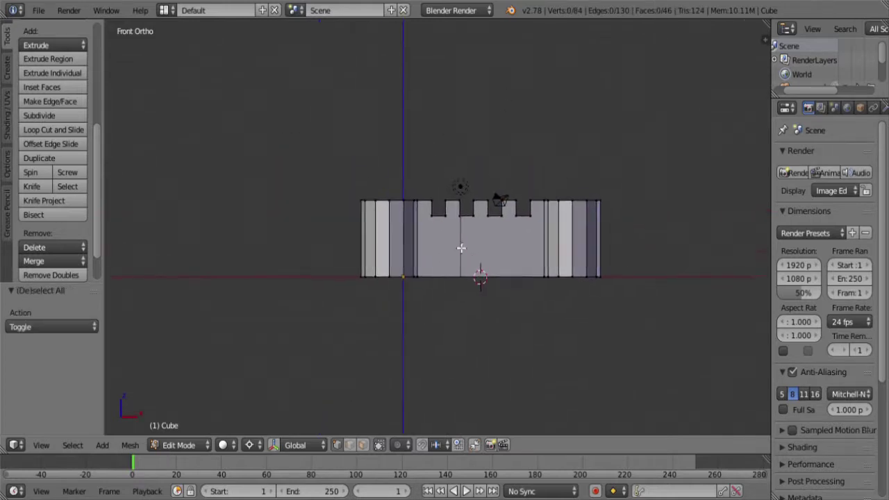
key("z")
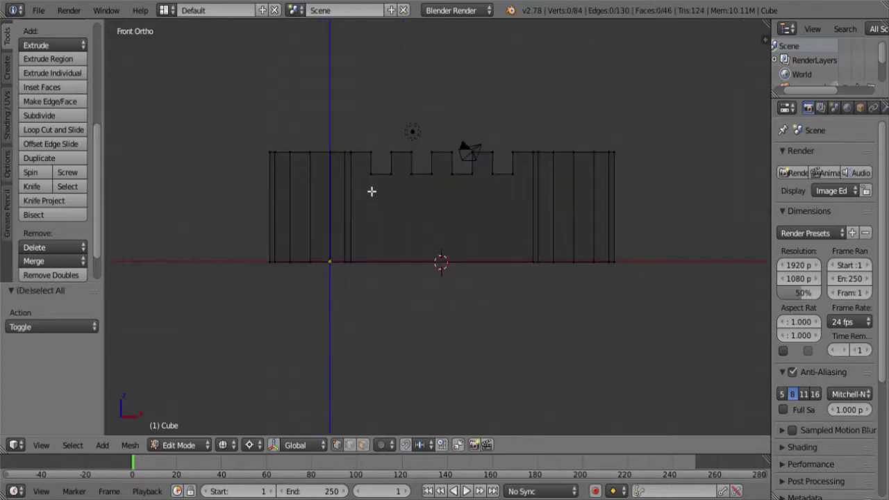
key("b")
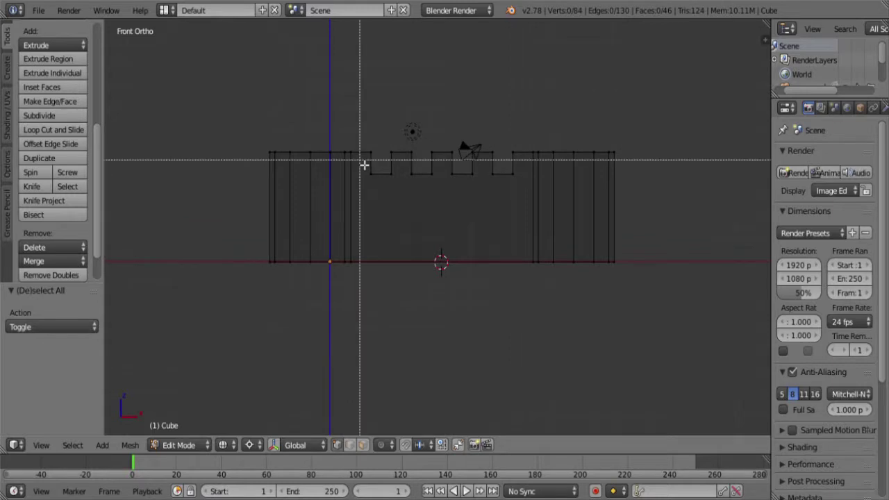
left_click_drag(360, 160, 139, 133)
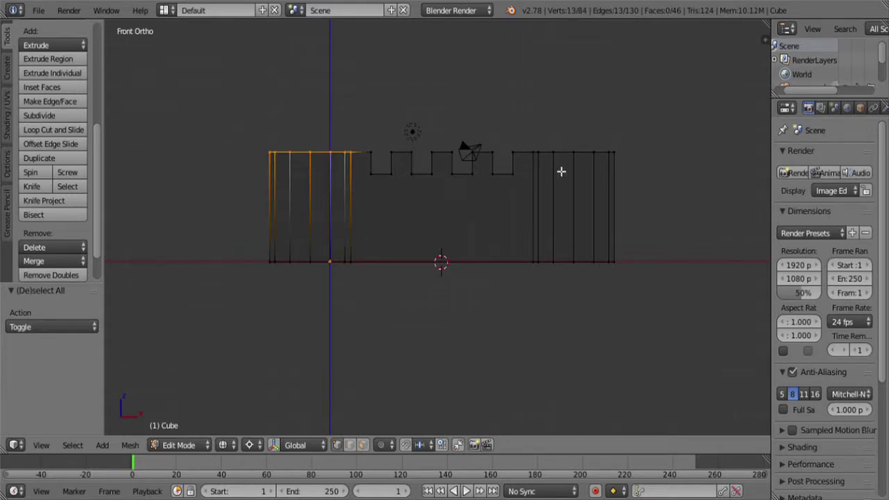
key("e")
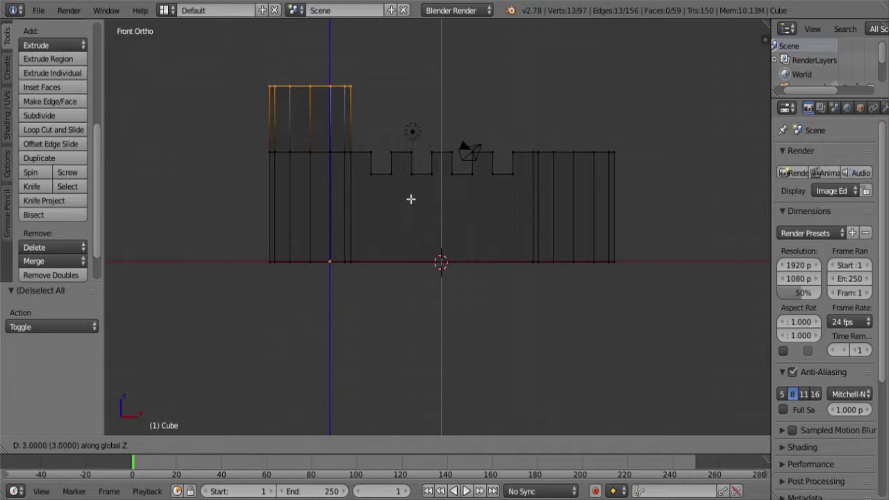
left_click(407, 185)
- Snap the 3D cursor to the extruded top, centre the view on it, and orbit in solid shading
key("shift+s")
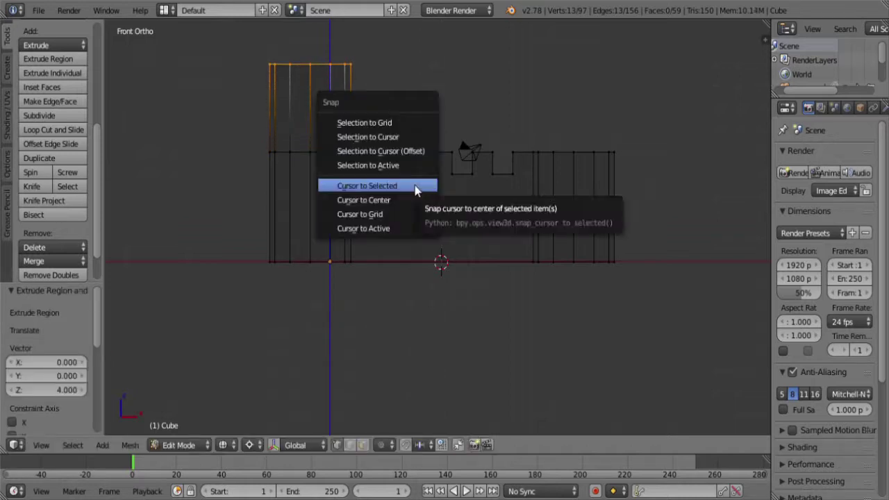
left_click(364, 189)
key("alt+Home")
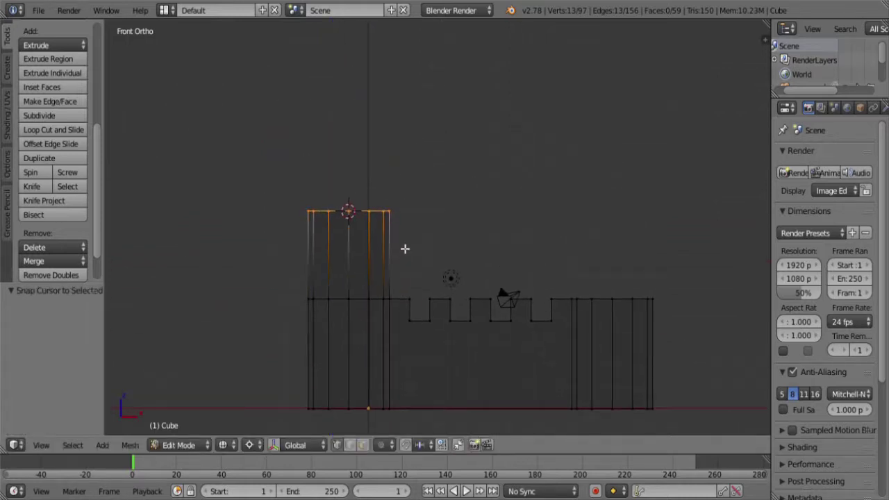
scroll(403, 243, "down", 3)
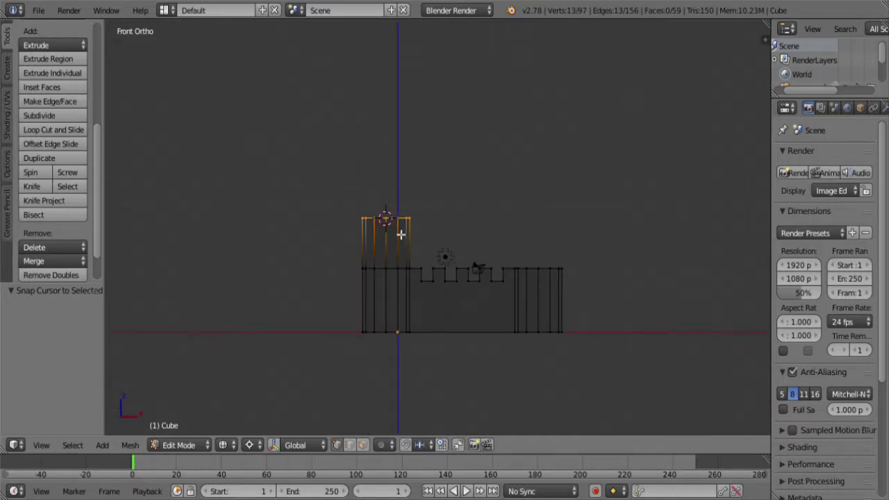
mouse_move(403, 234)
middle_mouse_down()
mouse_move(396, 271)
mouse_move(471, 266)
middle_mouse_up()
key("z")
scroll(396, 271, "up", 5)
- Extrude the tower's top ring 3 units straight up along Z
key("e")
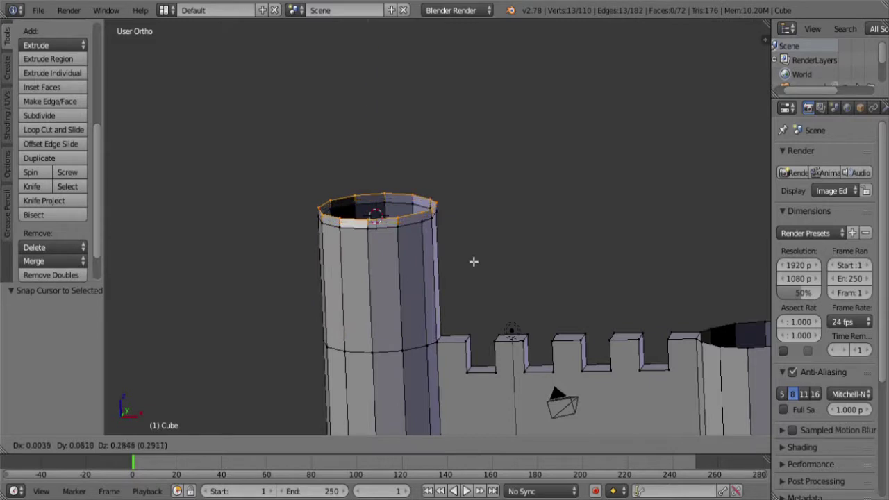
key("z")
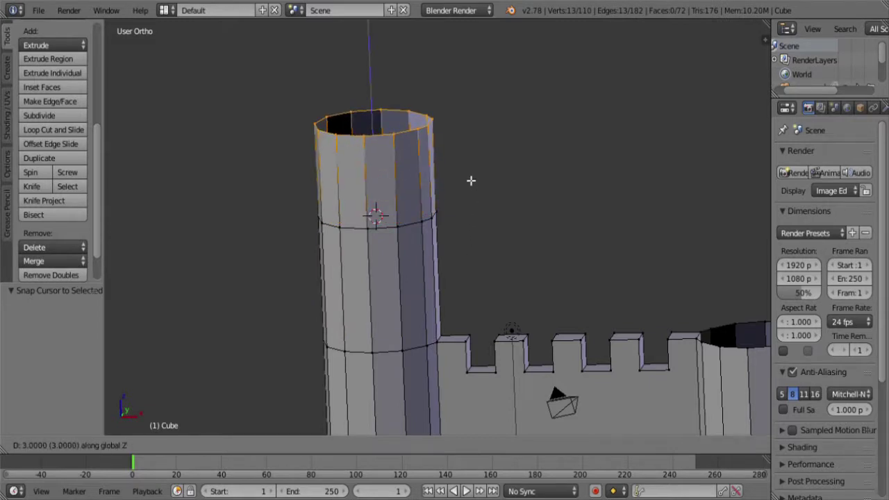
left_click(471, 181)
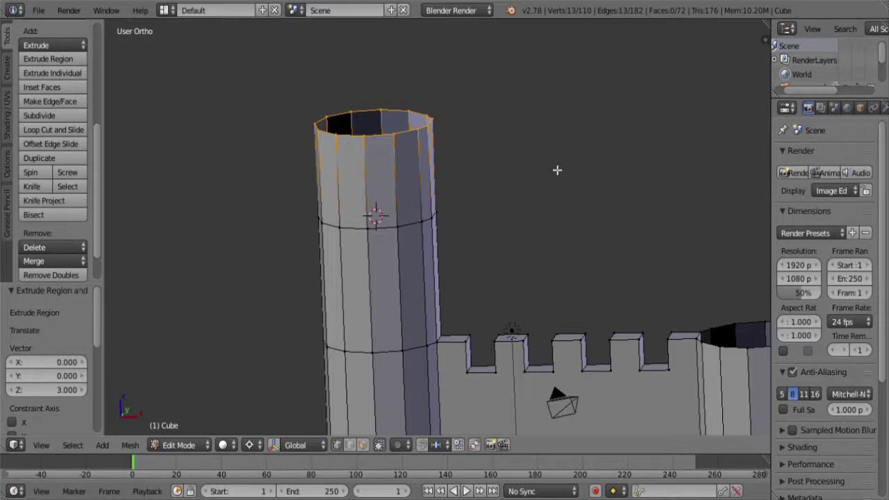
key("s")
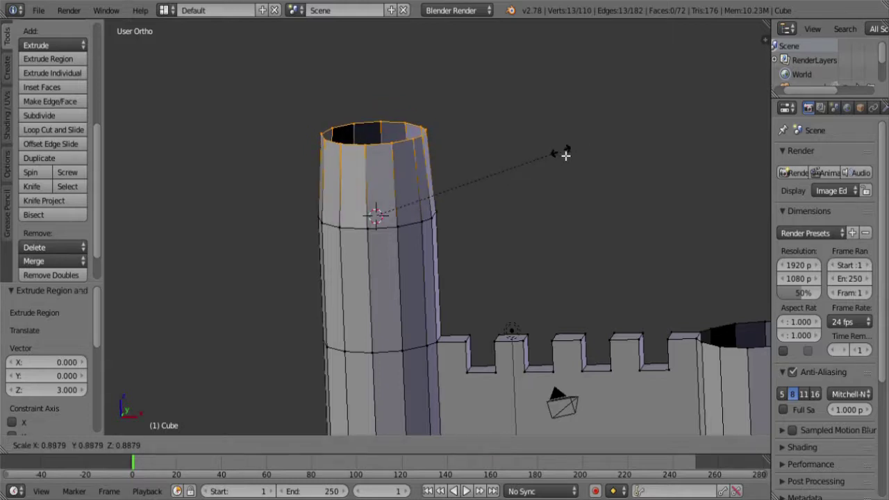
key("0")
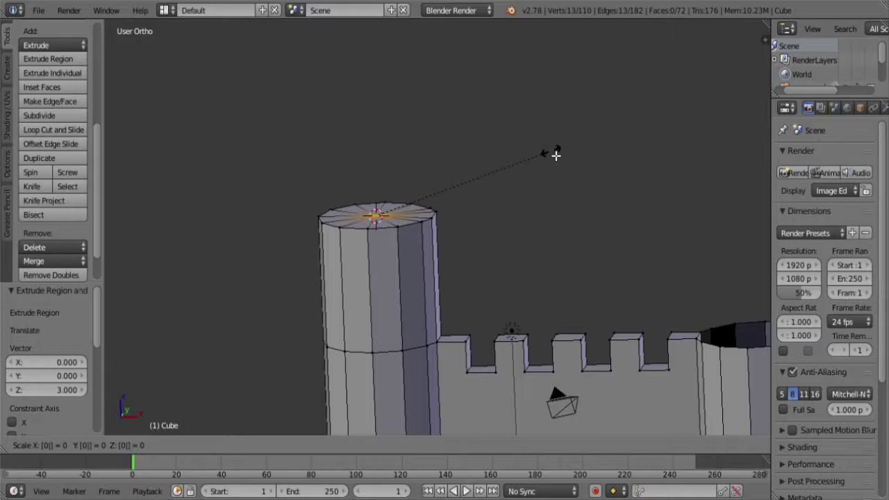
key("Escape")
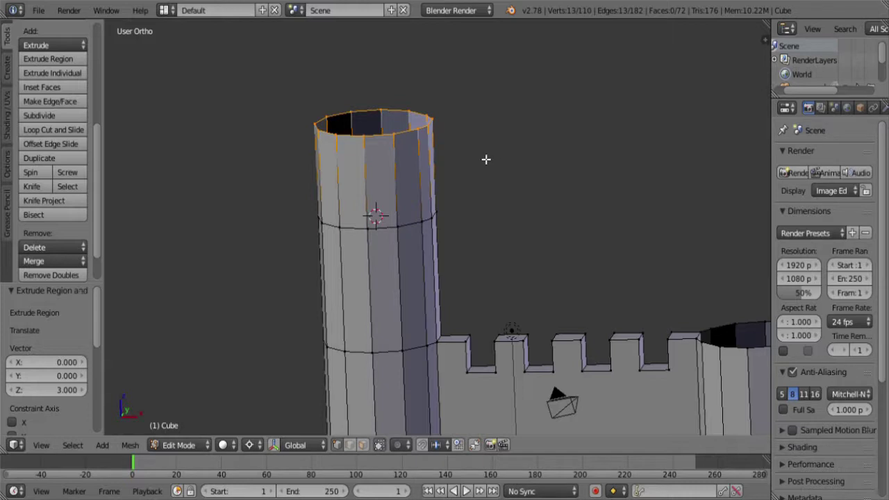
- Scale the new ring to 0 on X and Y only, collapsing it into a cone point
key("s")
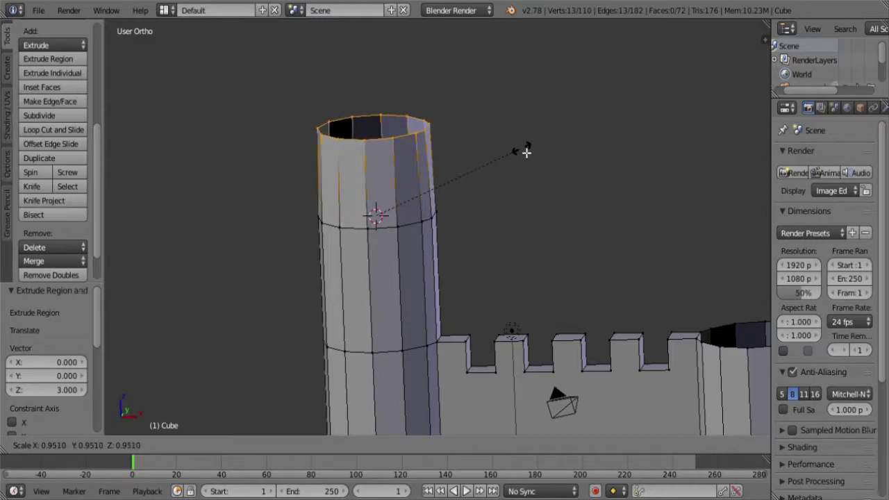
key("x")
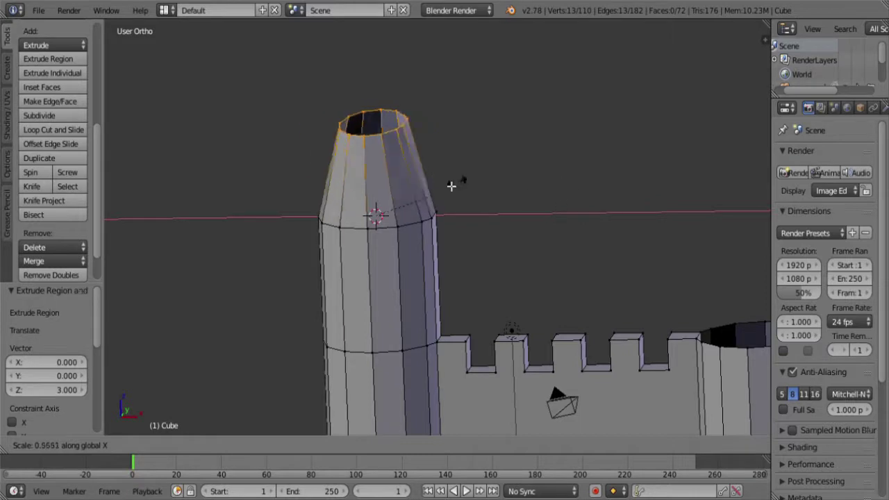
key("y")
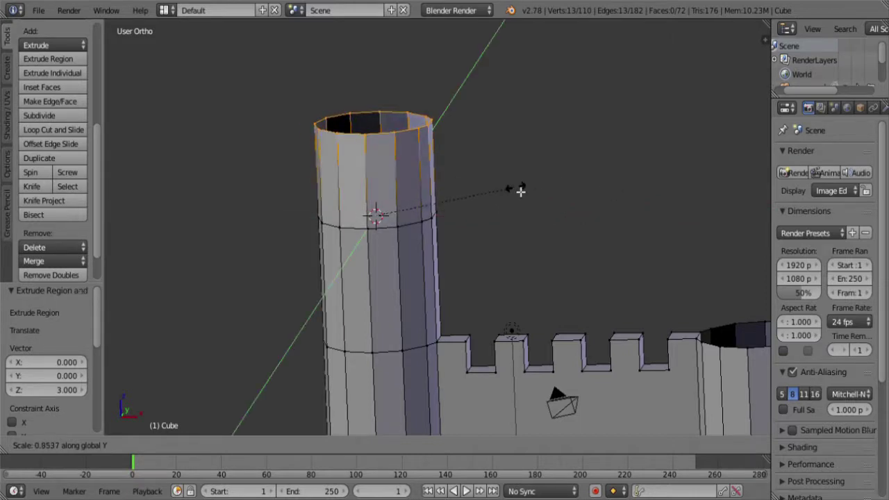
key("shift+z")
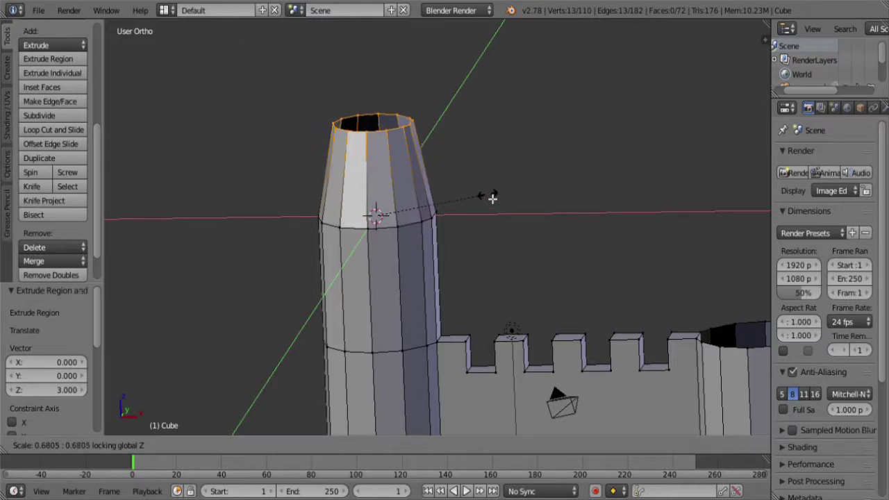
key("0")
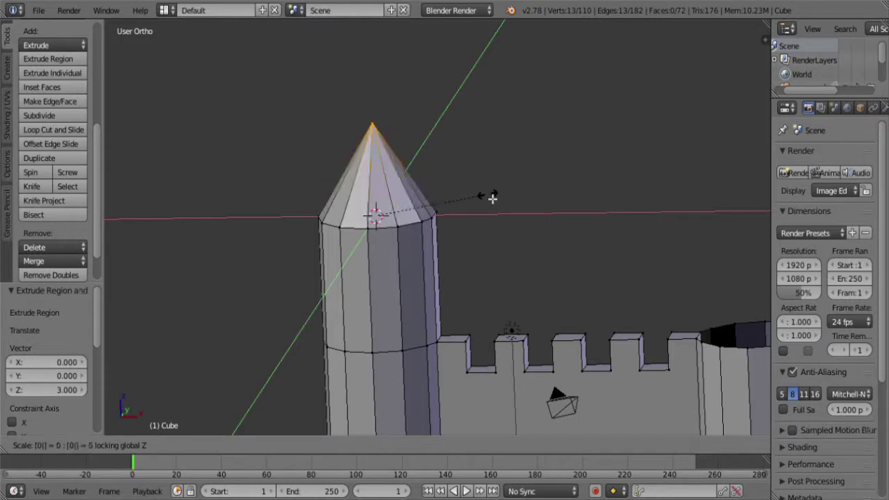
key("Return")
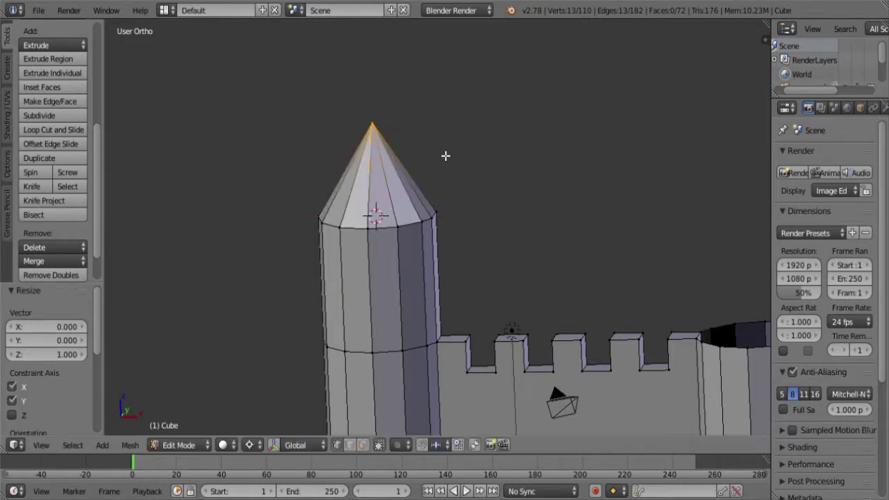
- In wireframe, box-select all the vertices stacked at the cone tip
right_click(375, 127)
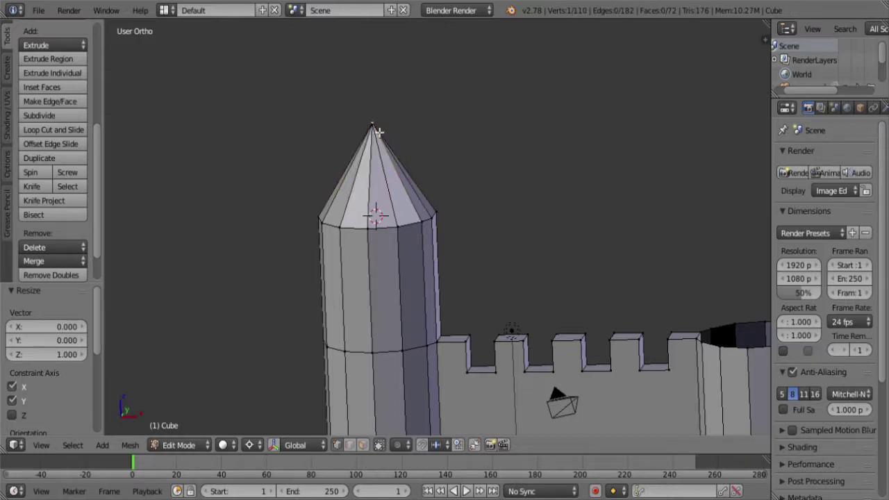
key("z")
scroll(377, 131, "up", 4)
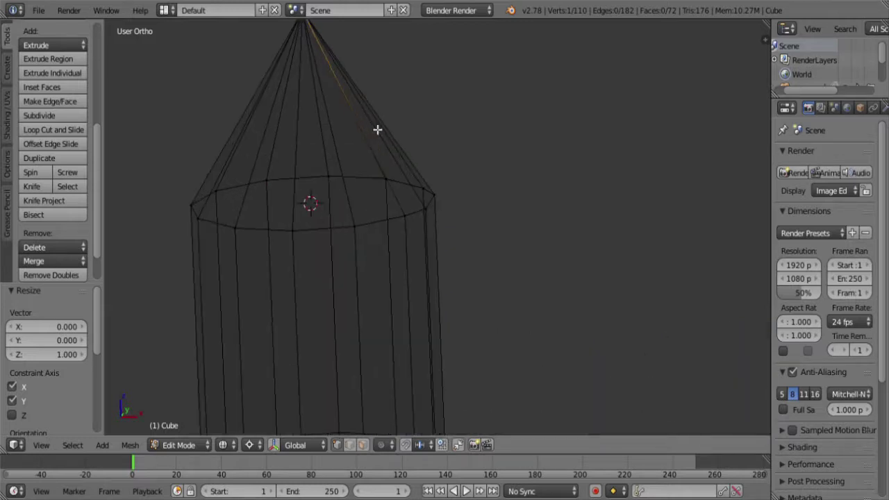
mouse_move(377, 131)
middle_mouse_down("shift")
mouse_move(462, 199)
mouse_move(433, 200)
middle_mouse_up("shift")
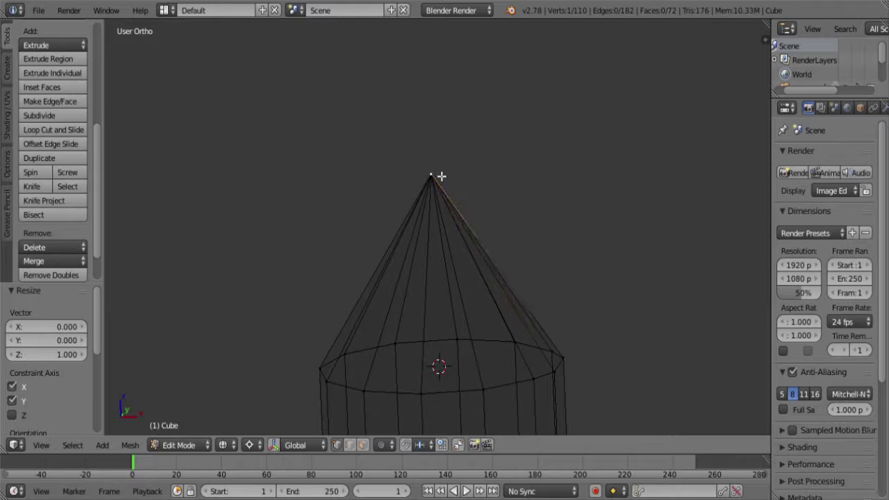
key("b")
left_click_drag(476, 197, 409, 165)
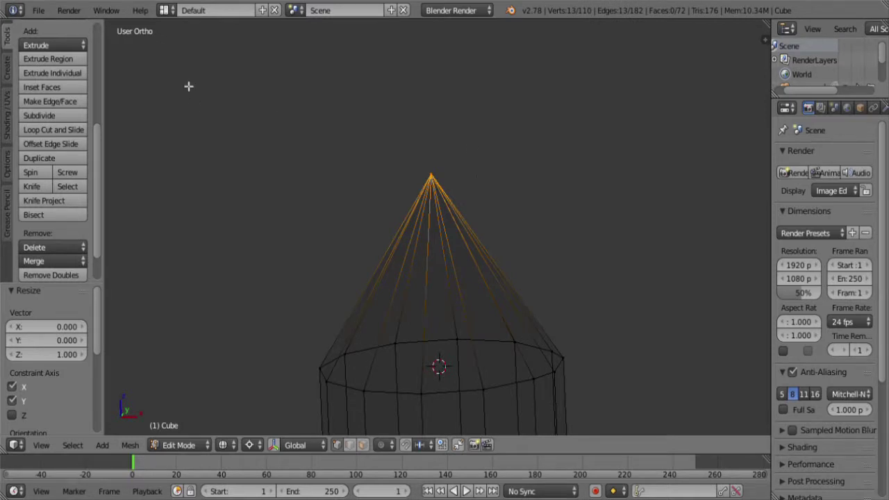
- Run Remove Doubles to merge the 12 tip vertices, then zoom out to view both towers
key("w")
left_click(165, 106)
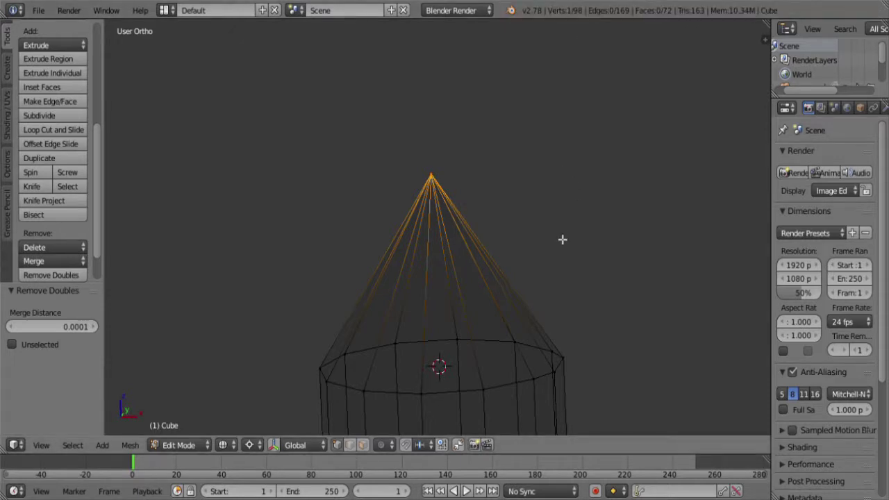
scroll(562, 240, "down", 3)
middle_click_drag(617, 266, 365, 185, "shift")
scroll(365, 185, "up", 2)
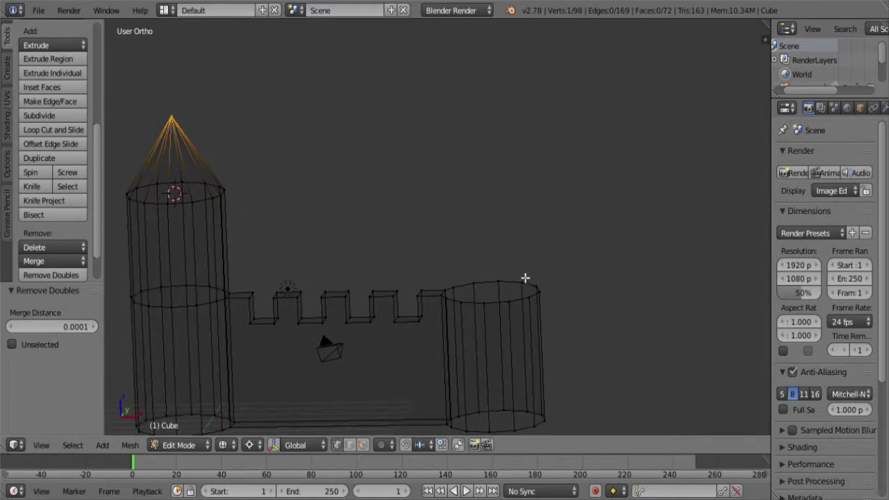
- Box-select the right tower's top ring and raise it 4 units straight up
key("a")
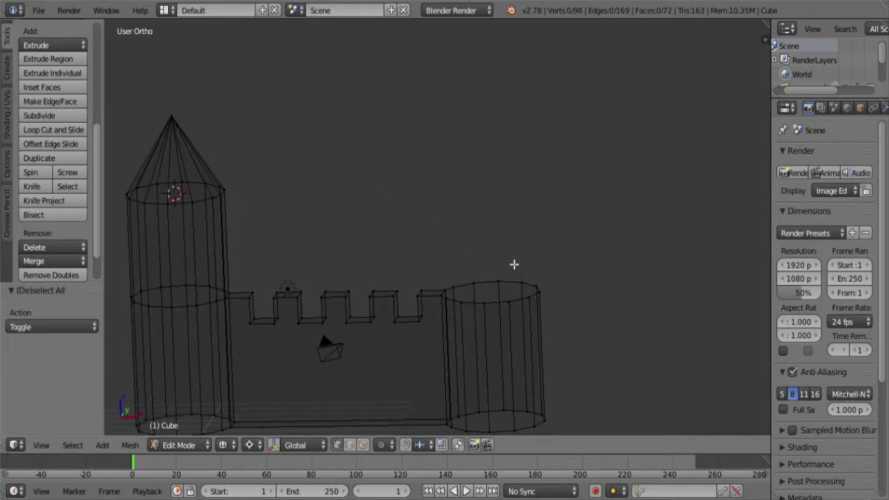
key("b")
left_click_drag(433, 247, 587, 322)
key("g")
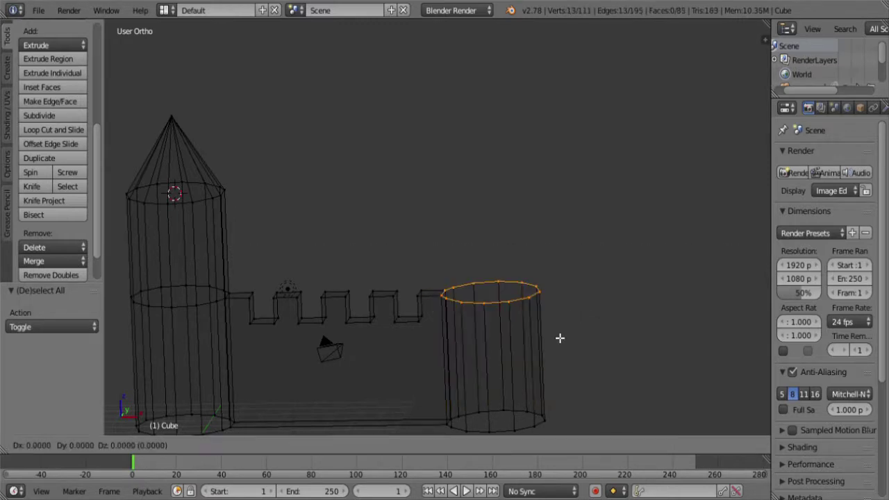
key("z")
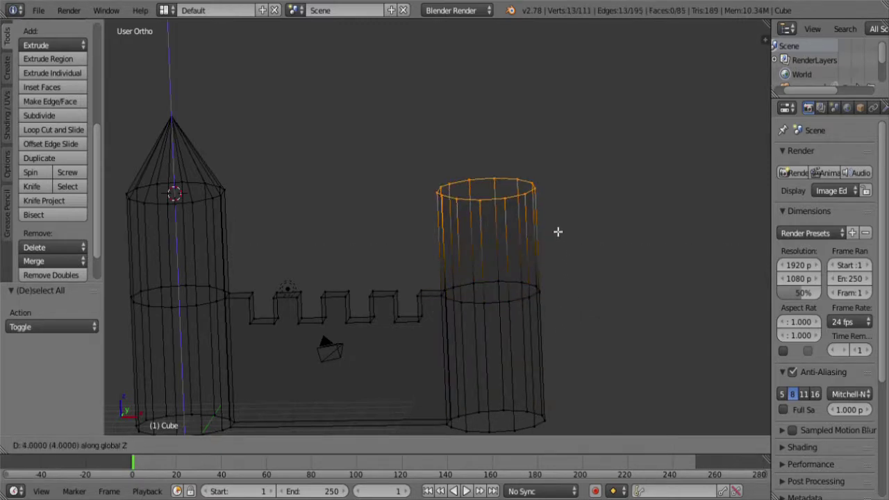
key("Return")
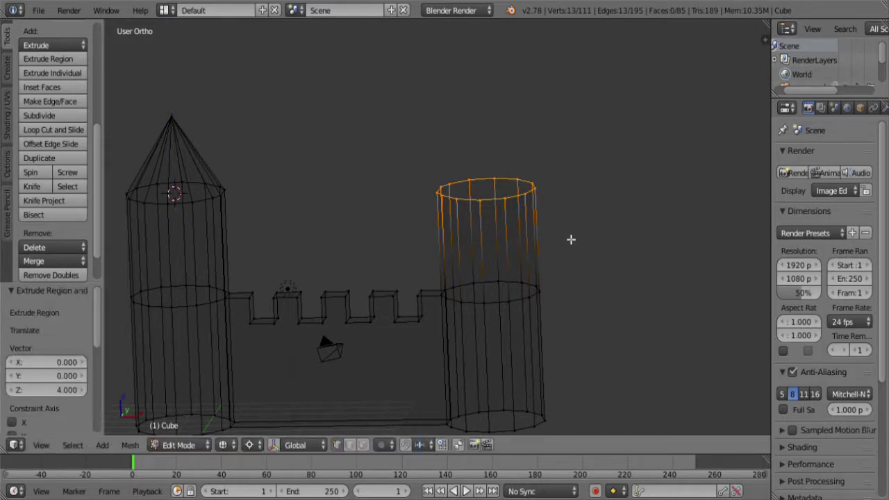
- Extrude the ring 3 units up and merge it At Center into the roof apex
key("e")
key("z")
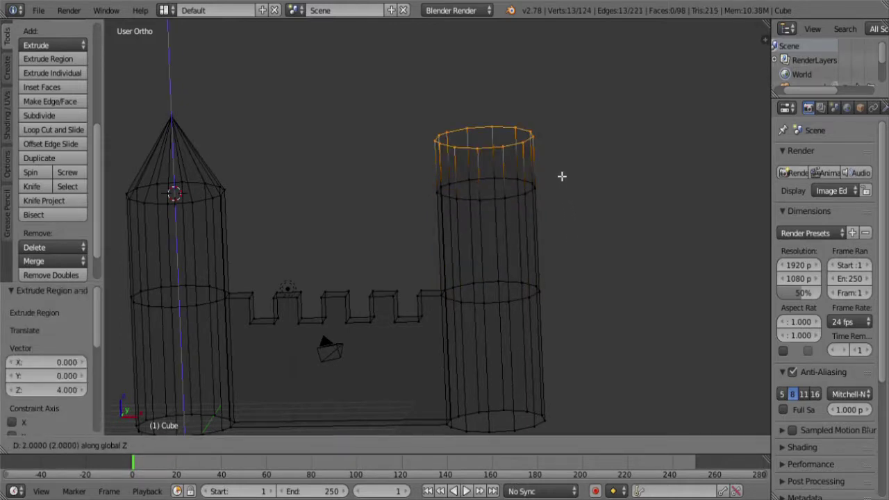
left_click(559, 162)
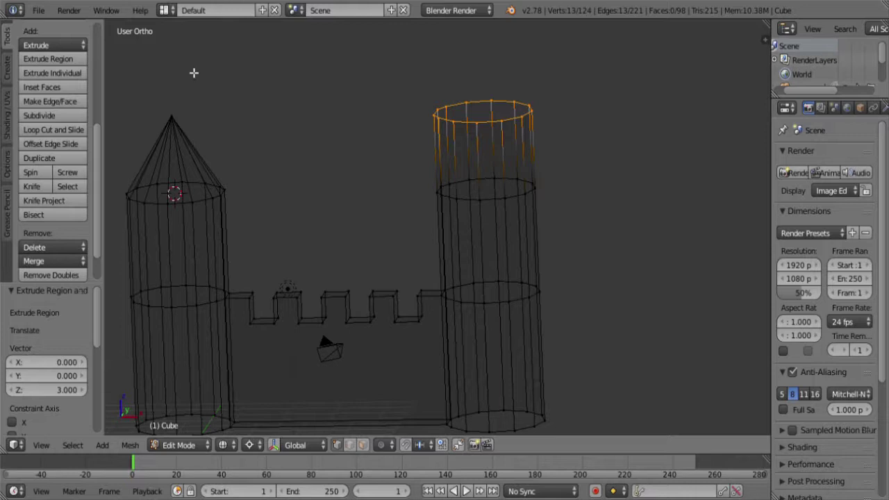
key("alt+m")
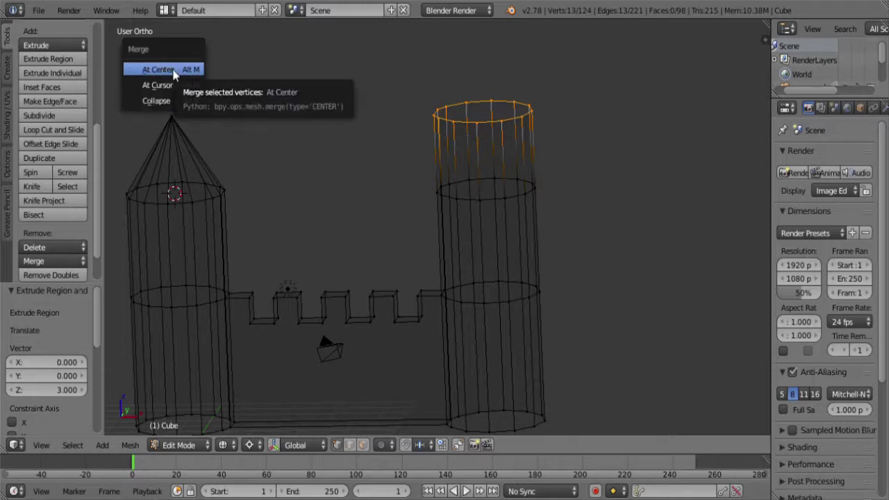
left_click(174, 76)
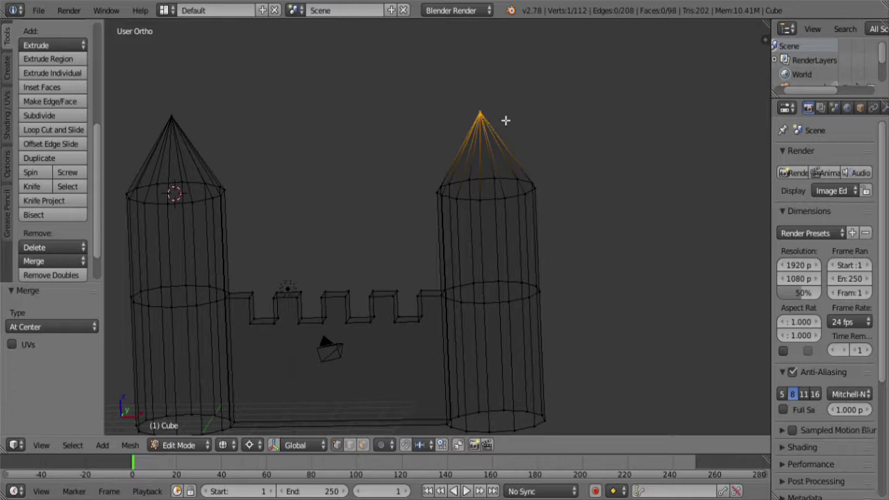
key("Tab")
key("Tab")
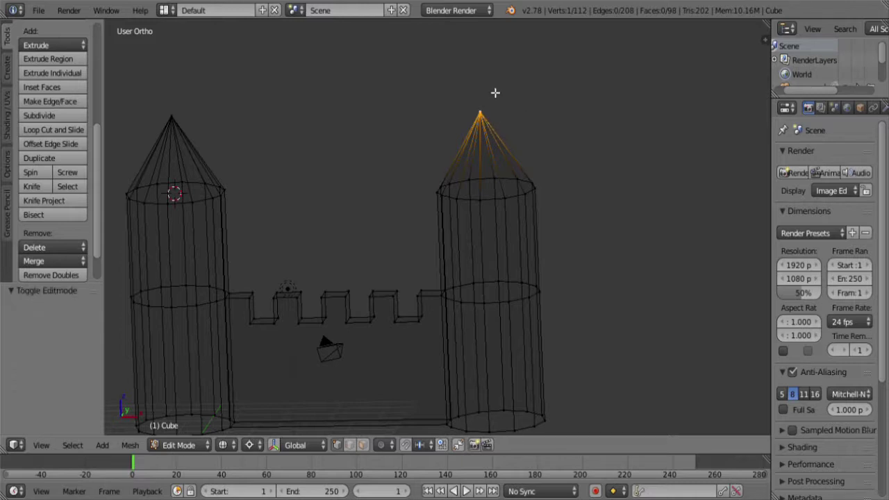
key("z")
scroll(436, 166, "down", 4)
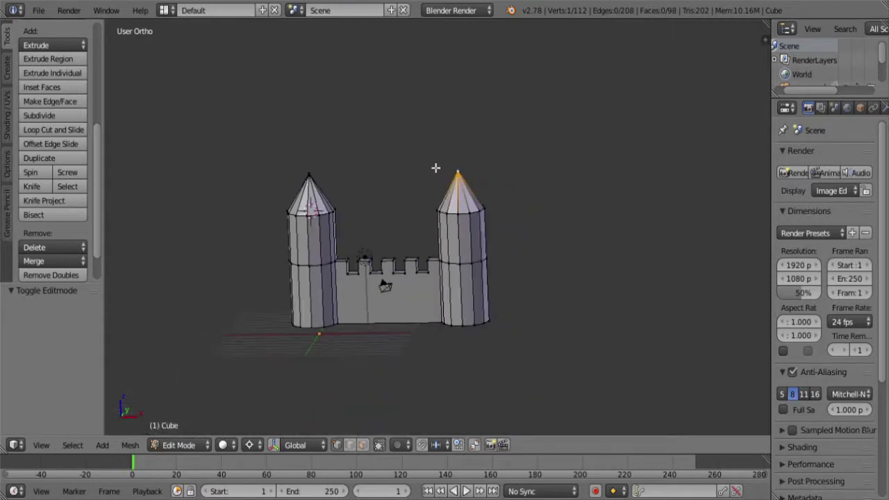
scroll(436, 207, "up", 3)
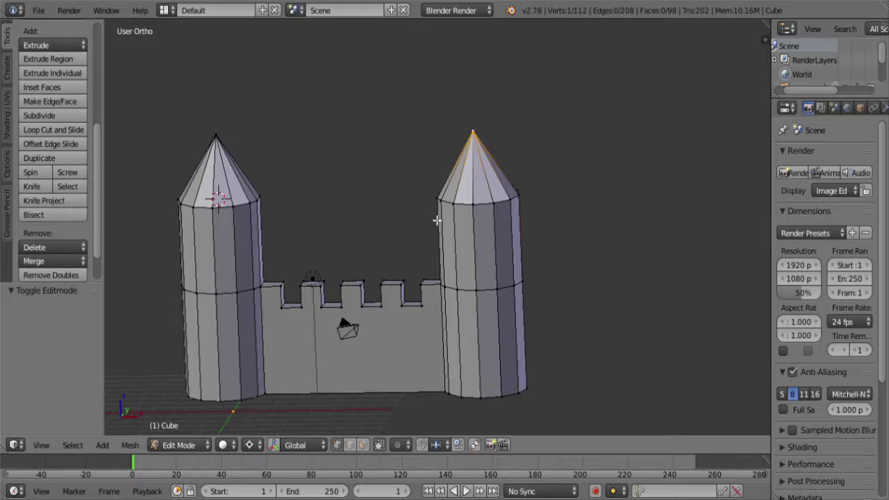
middle_click_drag(437, 220, 373, 210, "shift")
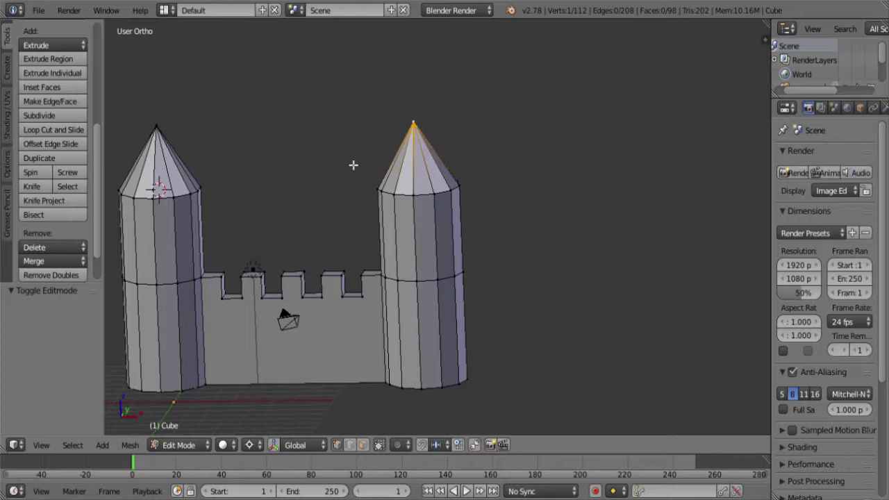
key("z")
key("b")
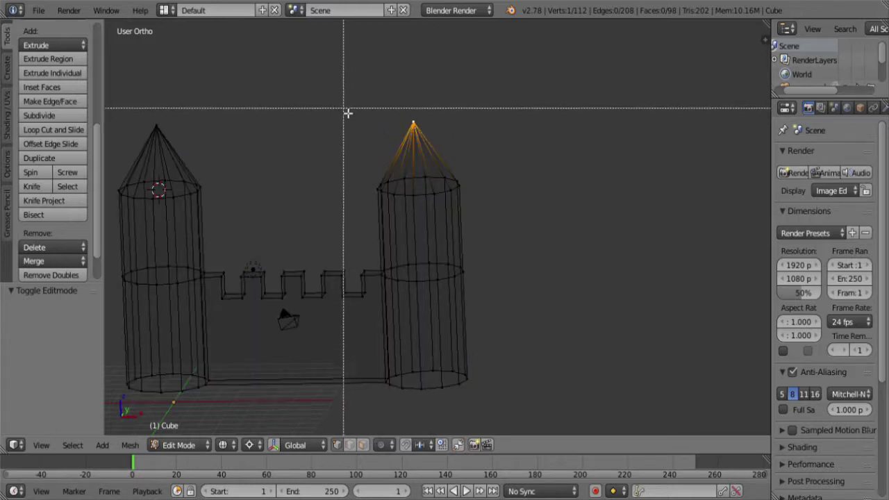
- Box-select all right roof vertices and browse the face, edge and vertex operation menus
left_click_drag(347, 112, 511, 217)
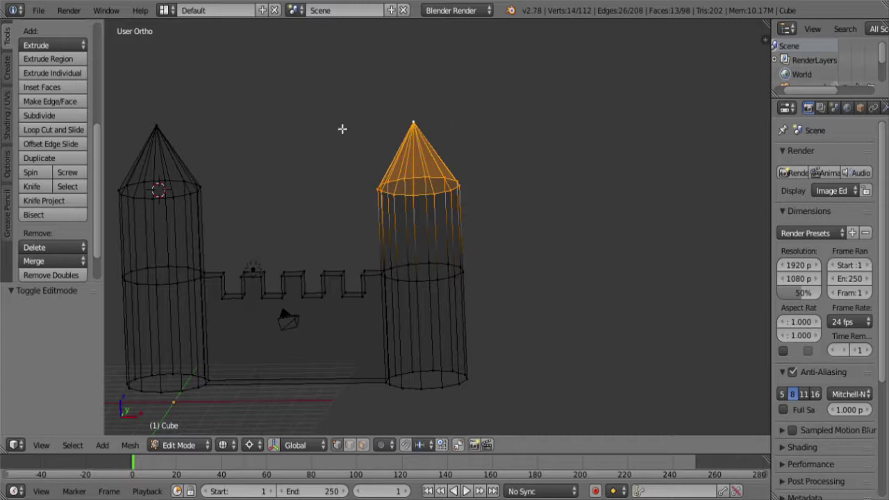
key("ctrl+f")
key("ctrl+e")
key("ctrl+v")
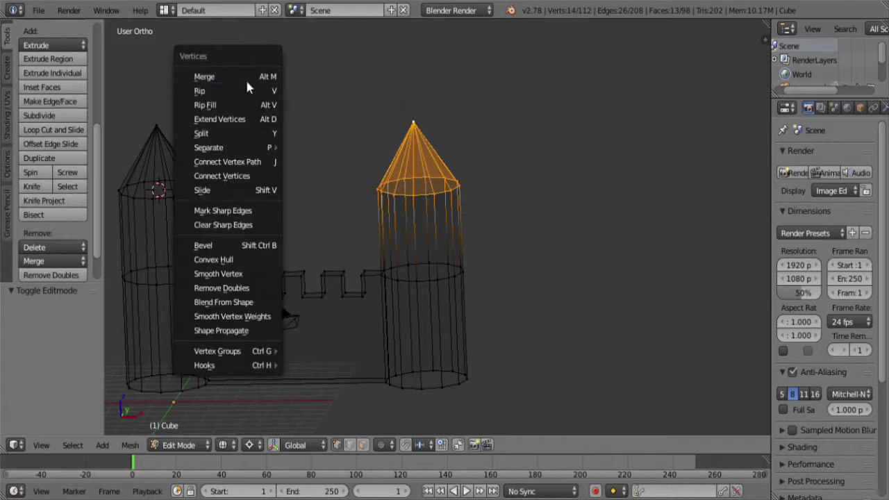
- Split the roof off the tower walls and set it back on the tower top
left_click(266, 133)
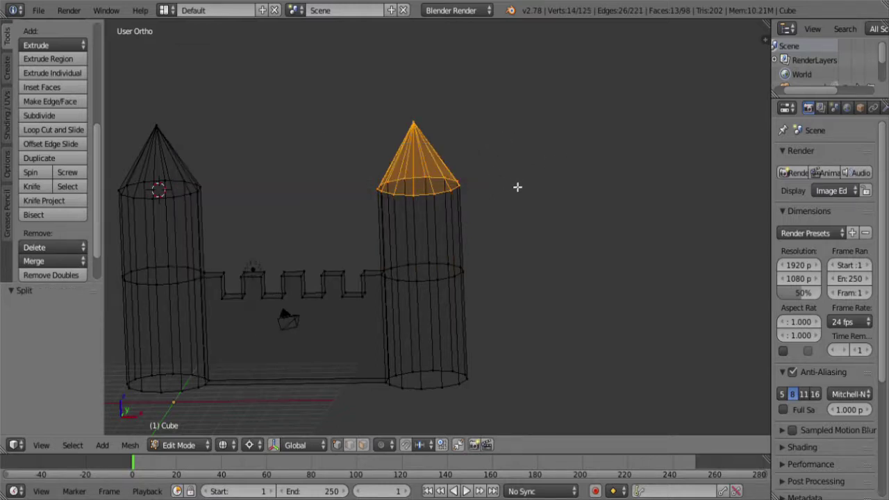
key("g")
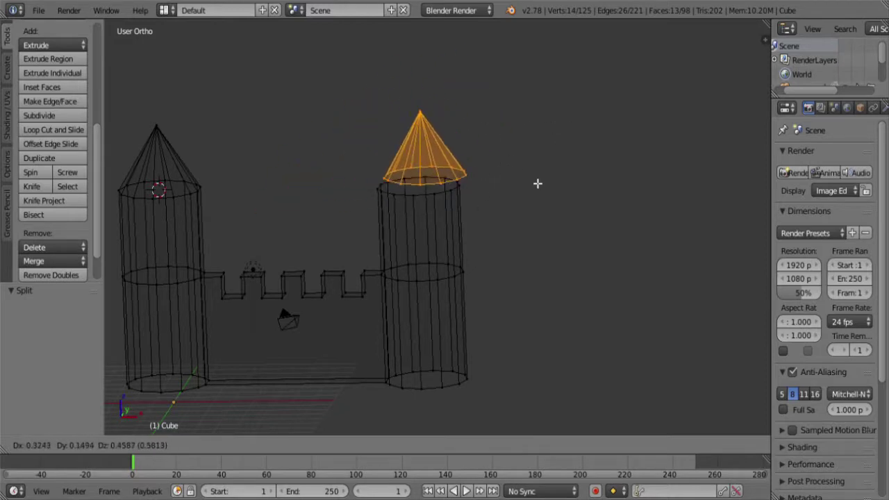
left_click(558, 199)
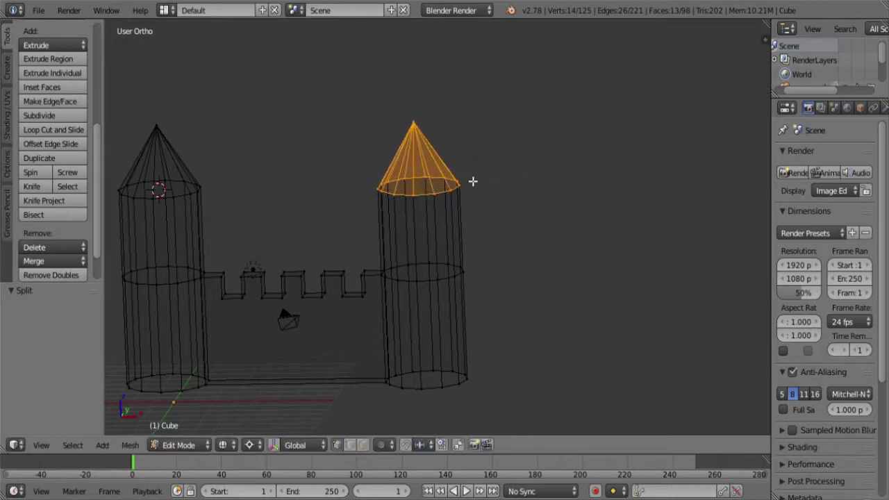
- Snap the 3D cursor to the roof tip and grow the selection over the cone
right_click(416, 126)
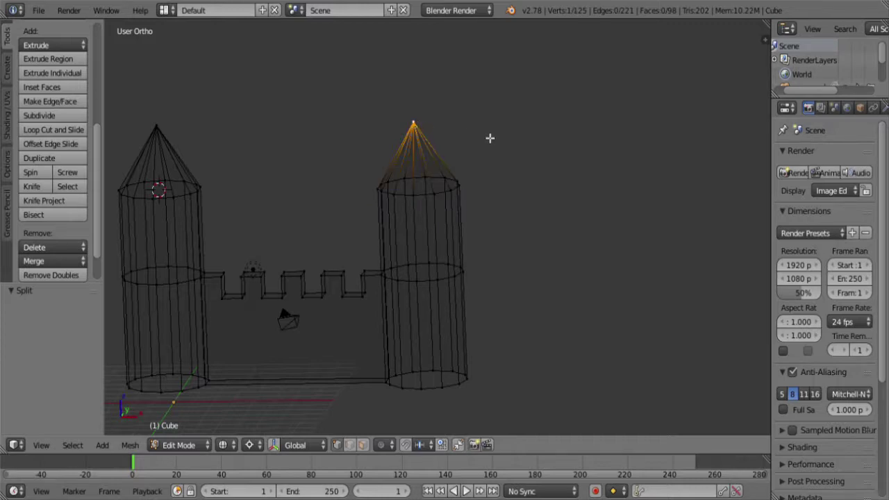
key("shift+s")
left_click(487, 138)
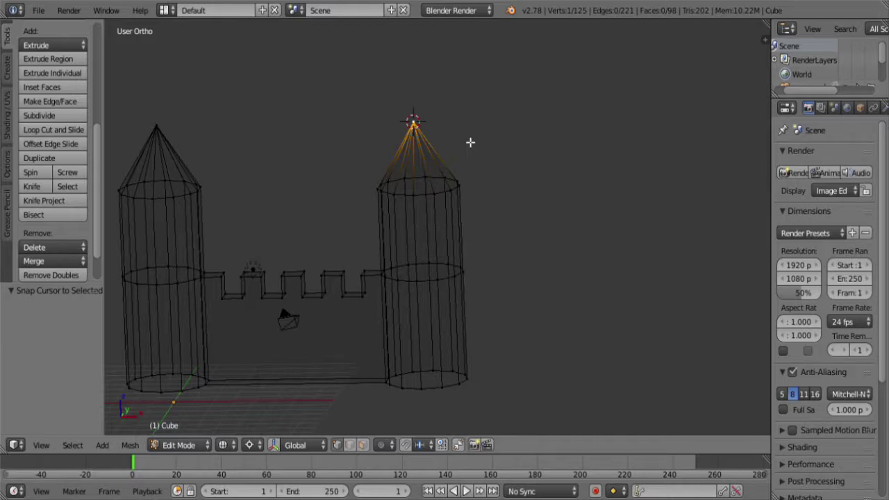
key("ctrl+KP_Add")
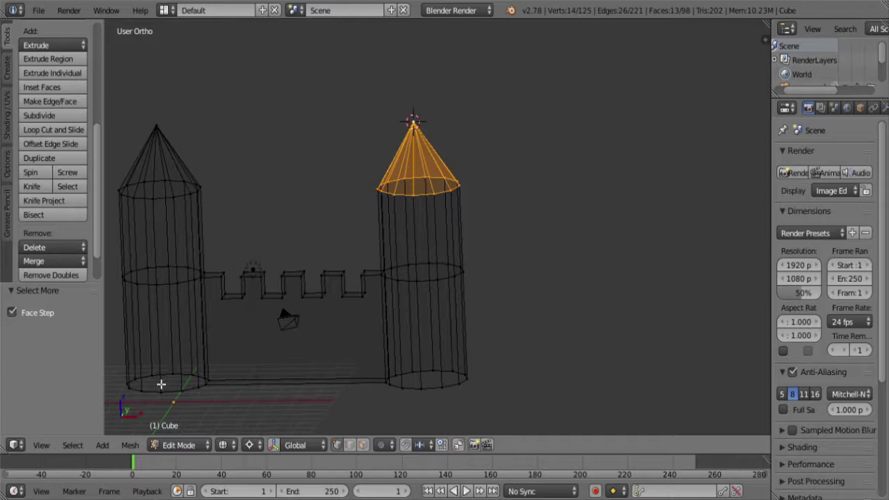
- Look over the Select menu's More/Less options, then begin scaling the roof cone
left_click(74, 446)
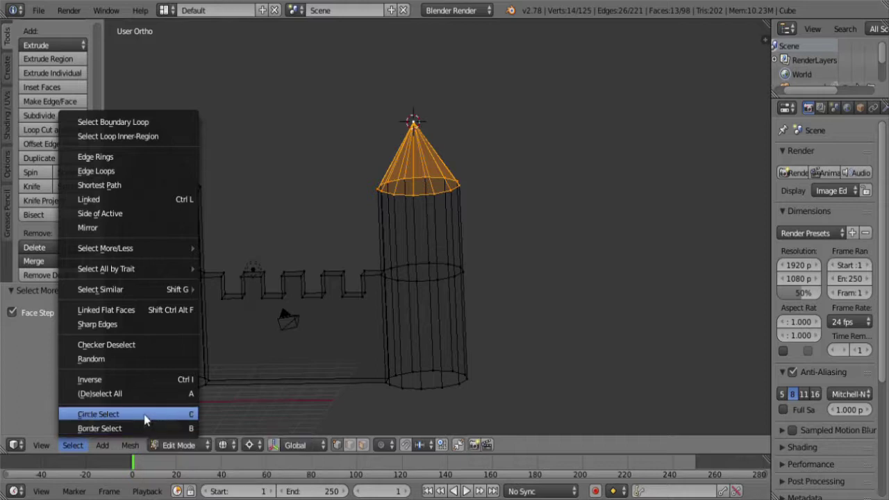
mouse_move(156, 247)
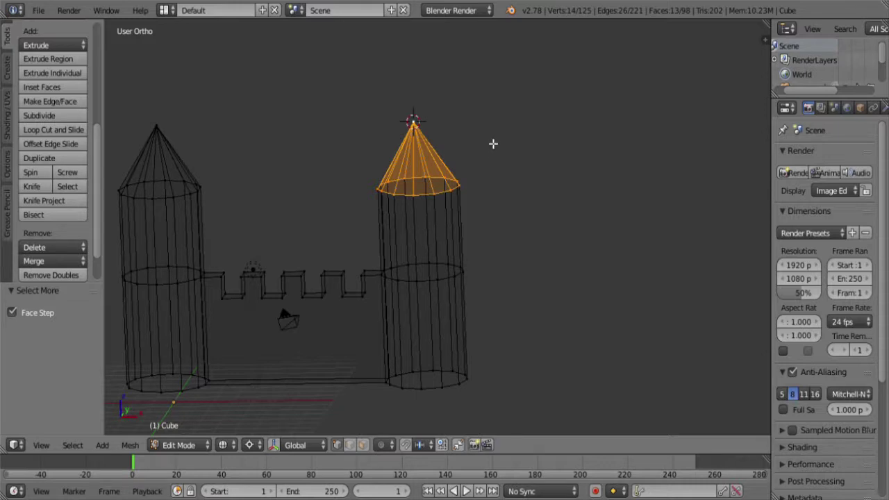
key("s")
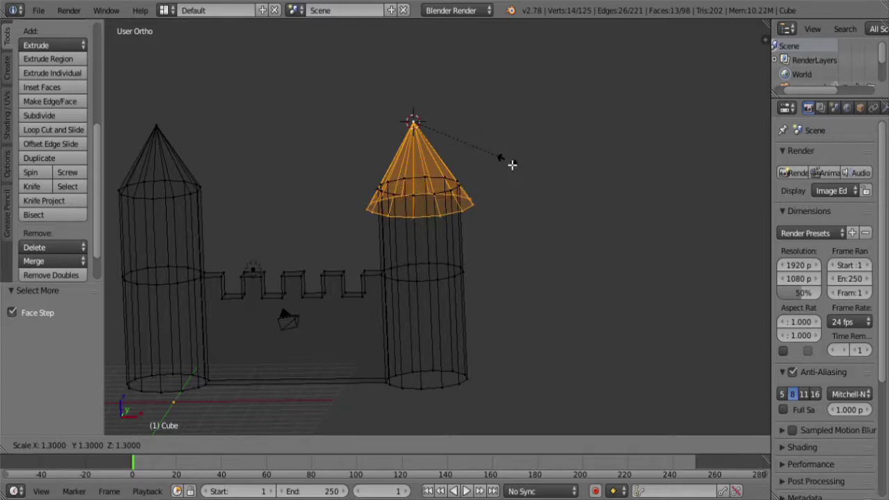
- Confirm the roof at 1.3 scale and check its overhang from the front view
left_click(512, 167)
scroll(594, 212, "up", 1)
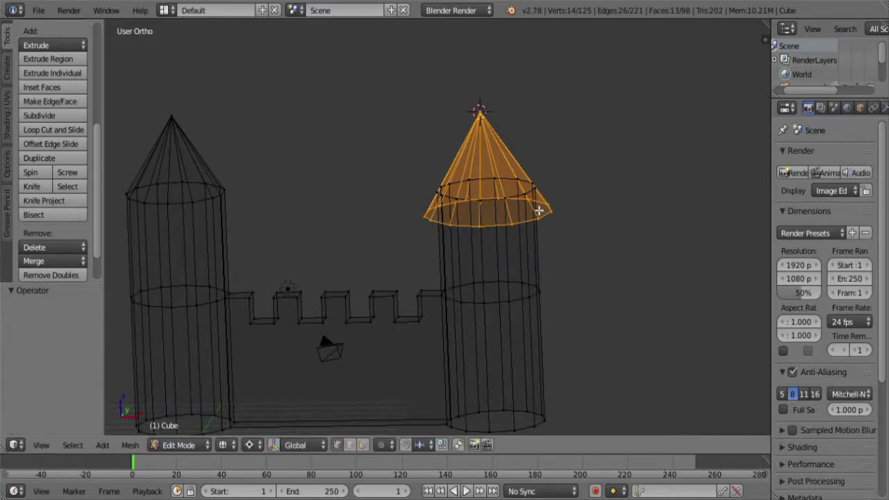
key("KP_1")
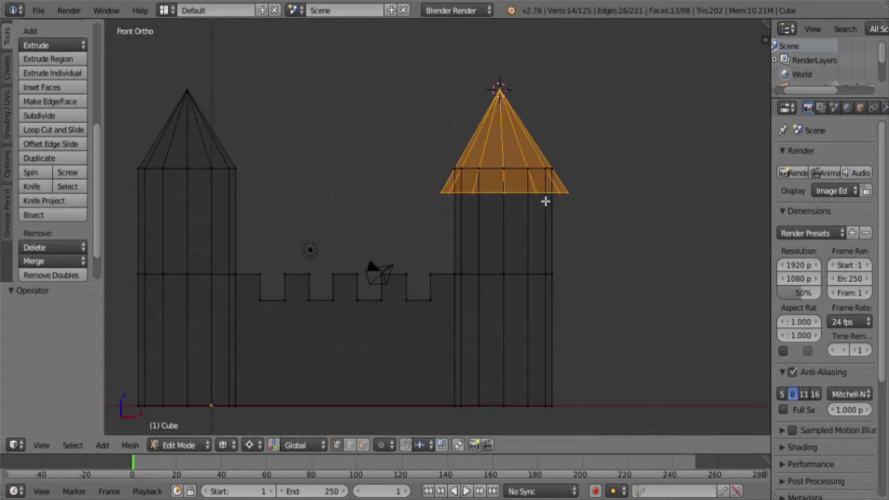
middle_click_drag(546, 173, 519, 223, "shift")
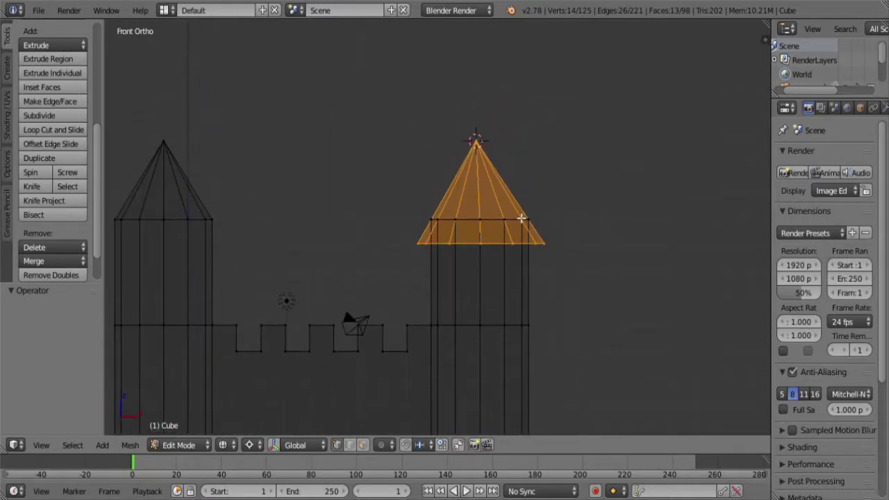
scroll(519, 222, "up", 6)
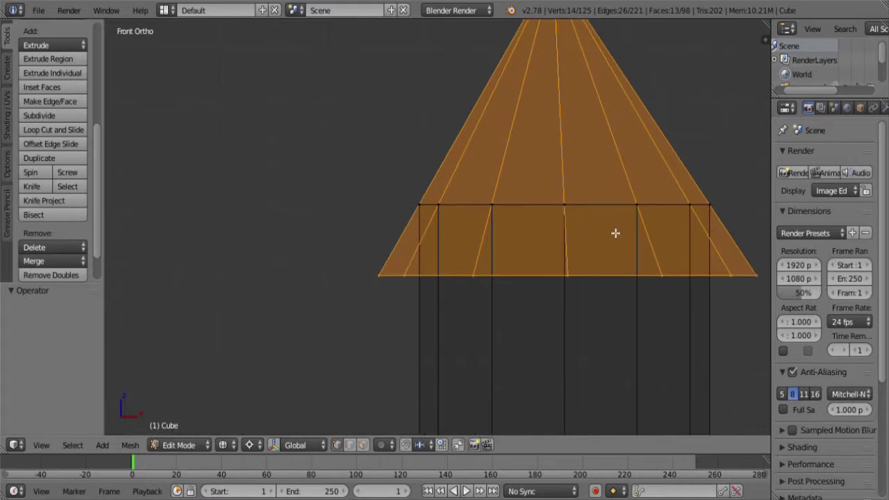
scroll(513, 266, "up", 5)
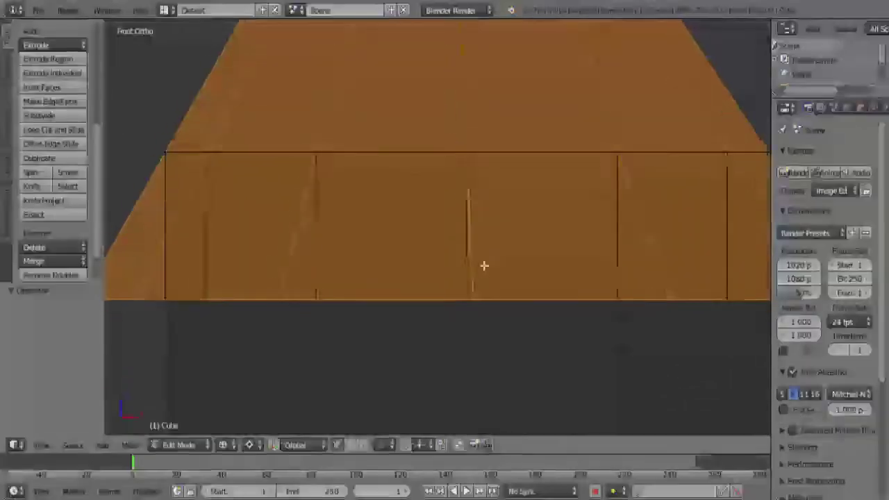
scroll(483, 270, "down", 3)
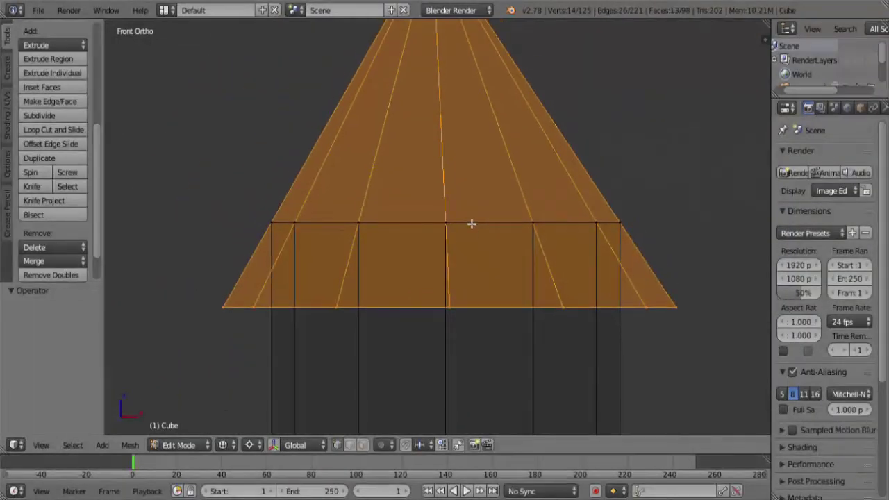
scroll(473, 224, "down", 5)
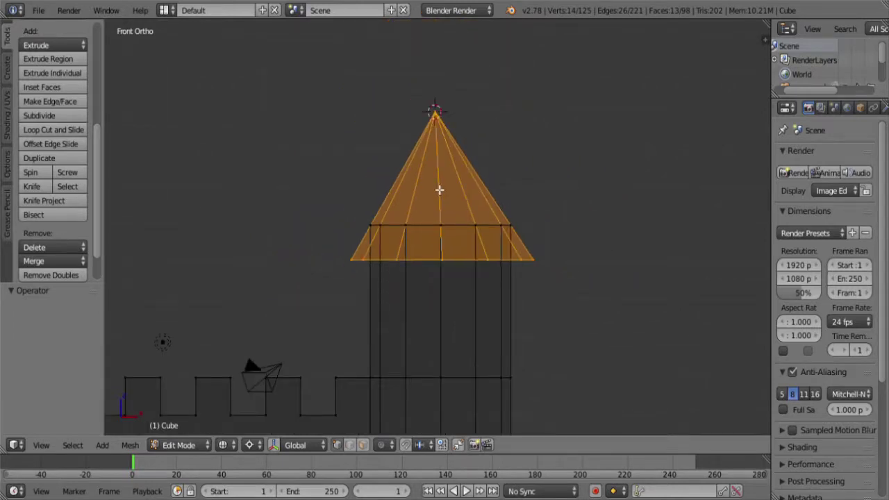
middle_click_drag(426, 180, 440, 221)
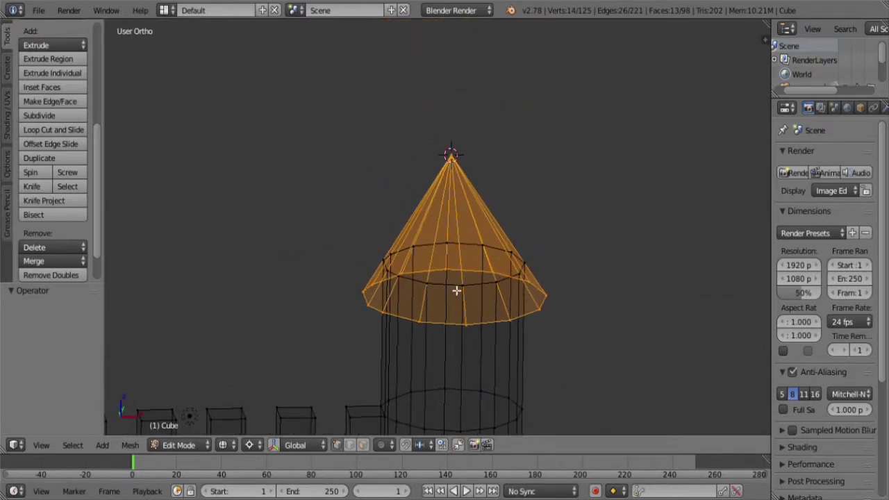
- Box-select the tower's top ring from the front view and inspect it from above
key("a")
key("b")
key("Escape")
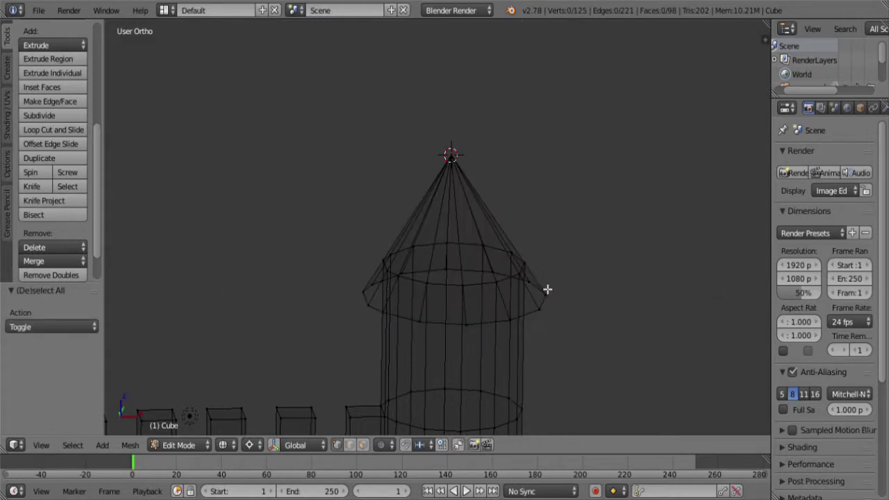
key("KP_1")
key("b")
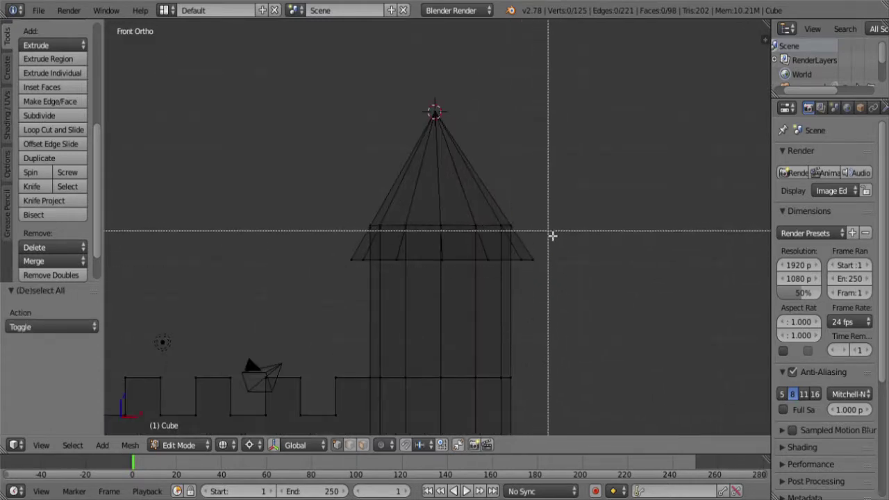
left_click_drag(283, 182, 550, 233)
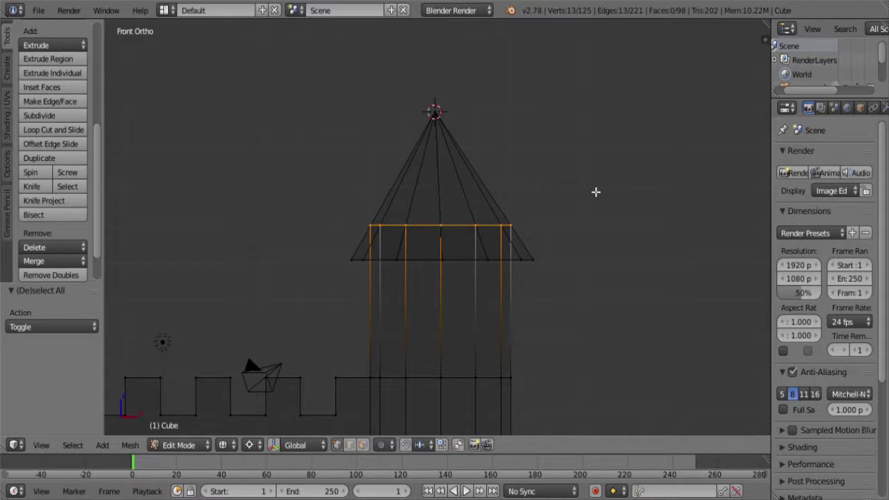
key("KP_7")
middle_click_drag(575, 232, 536, 157, "shift")
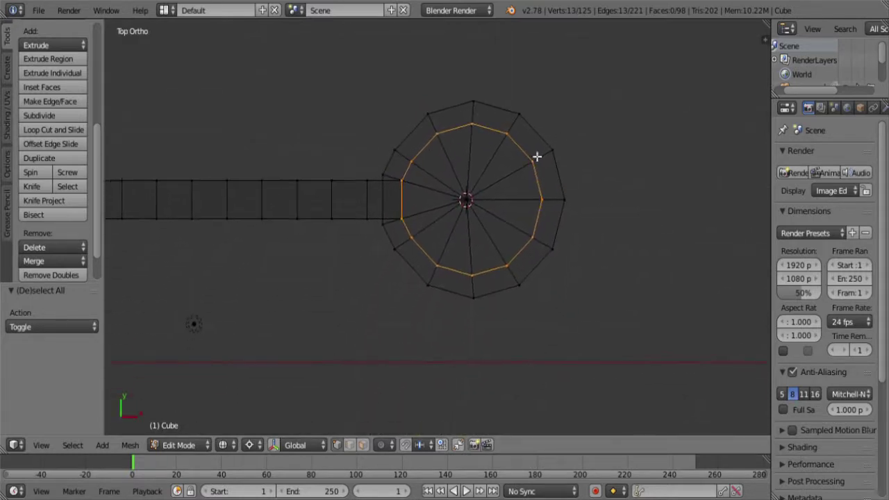
scroll(536, 157, "up", 3)
middle_click_drag(484, 190, 432, 249, "shift")
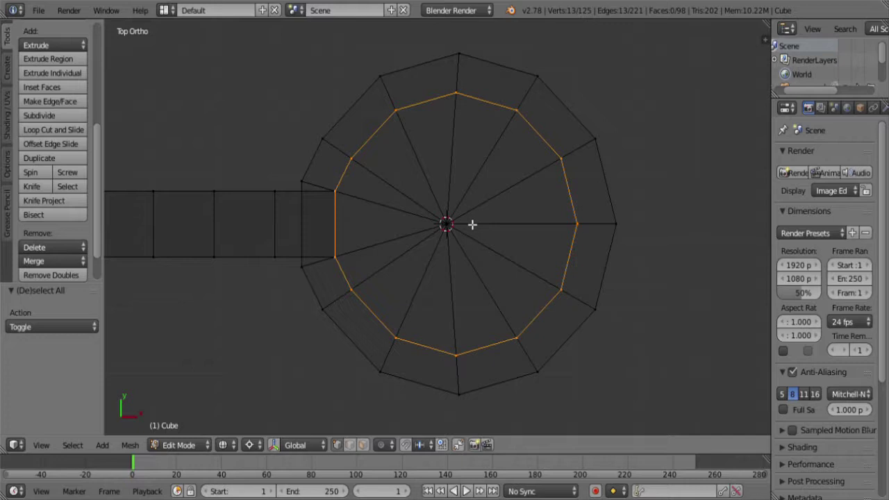
- Undo the extra wide ring and box-select the roof's central vertical edge
key("KP_1")
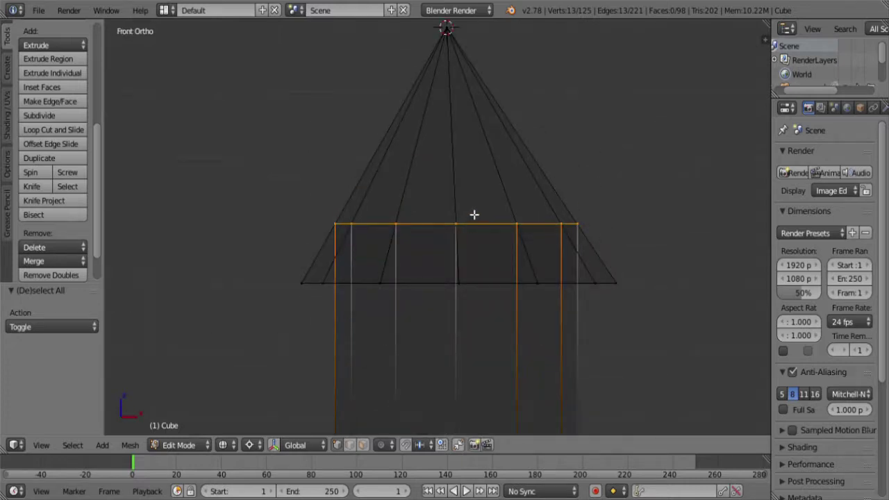
scroll(475, 212, "down", 4)
key("ctrl+z")
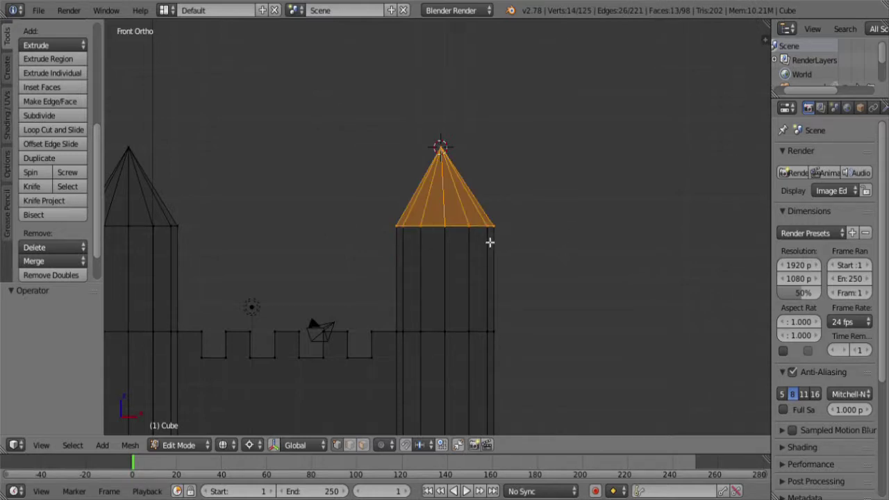
scroll(479, 241, "up", 4)
key("a")
key("b")
left_click_drag(452, 210, 479, 252)
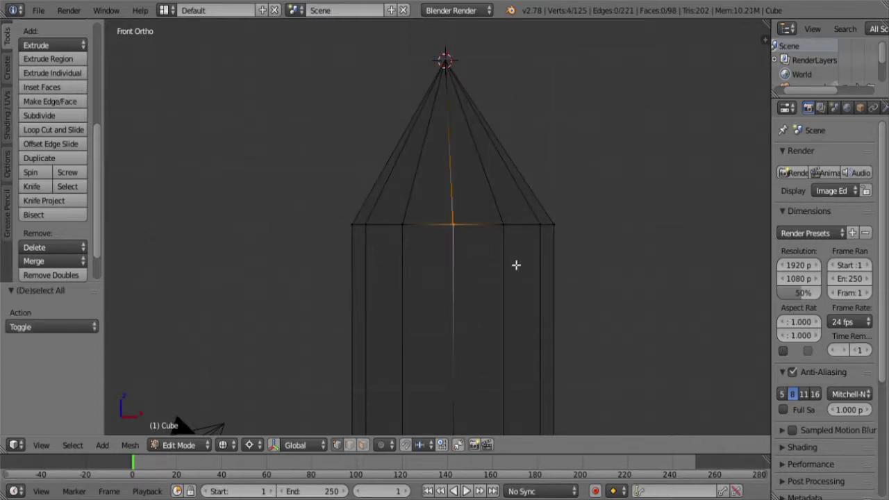
key("shift+s")
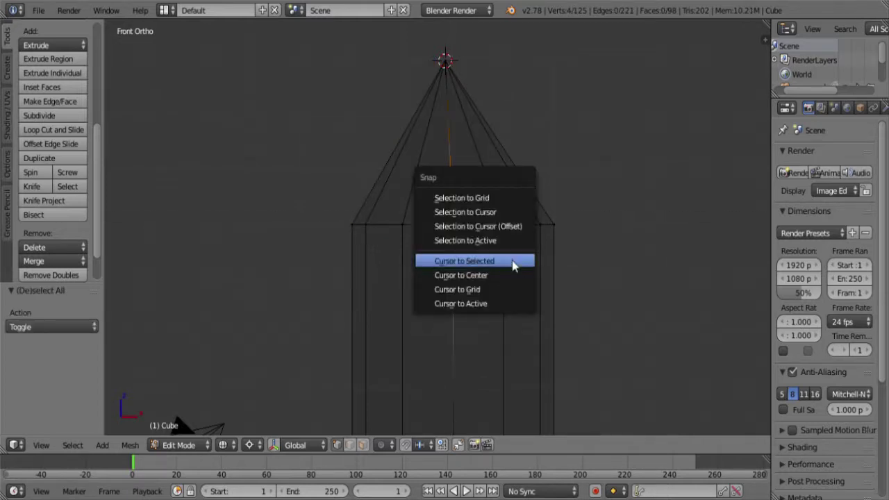
- Centre the roof apex over the tower by scaling it to 0 on X about the cursor
left_click(512, 261)
right_click(450, 60)
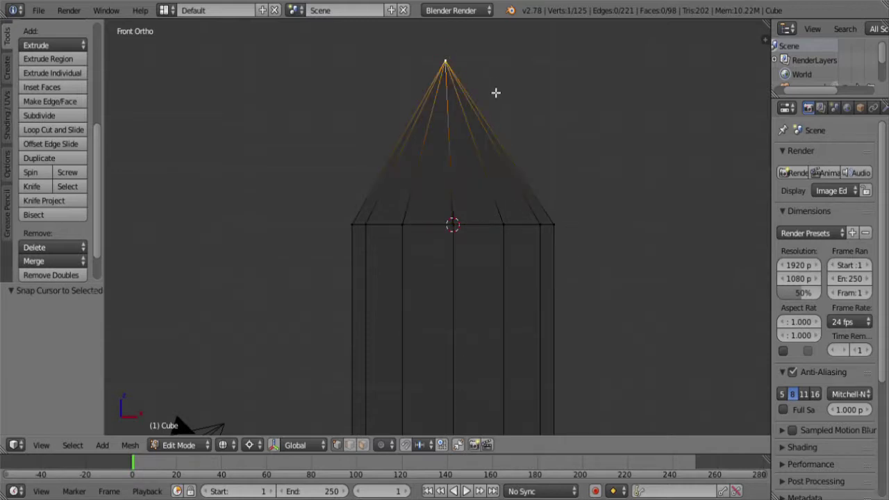
type("sx")
type("0")
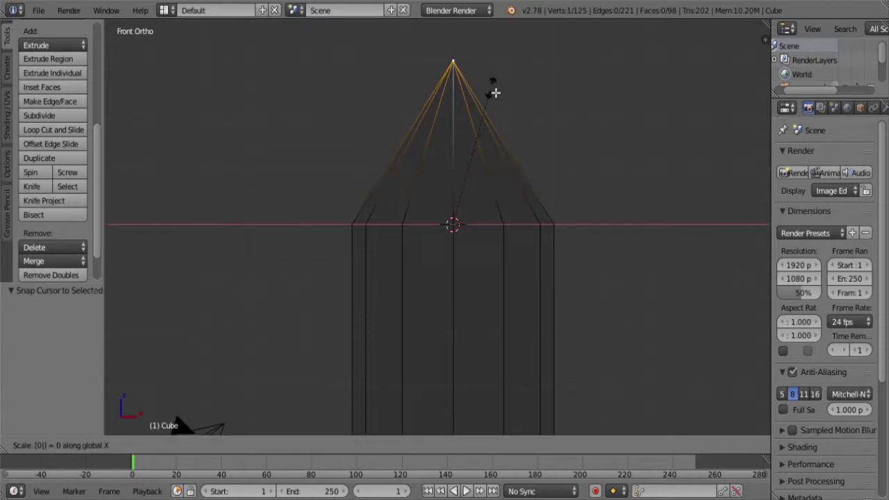
key("Return")
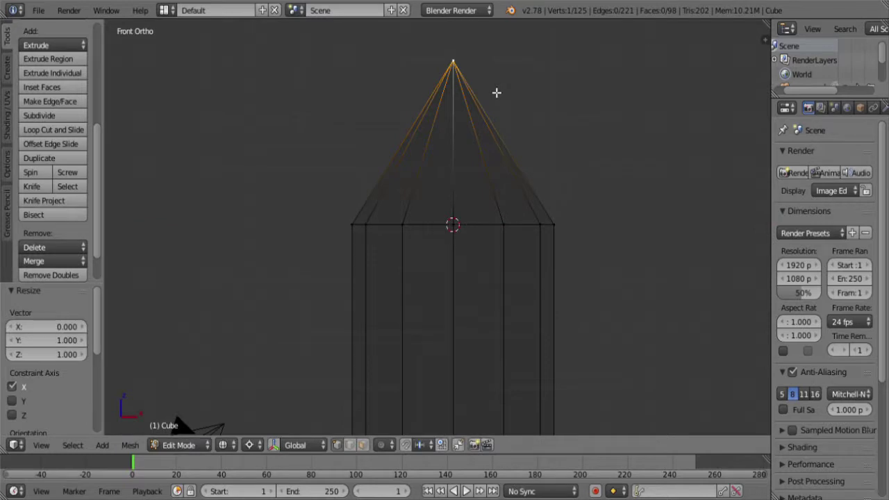
- Enlarge the cone roof 1.3 times from its tip, check it from above, then deselect the apex
key("shift+s")
left_click(531, 116)
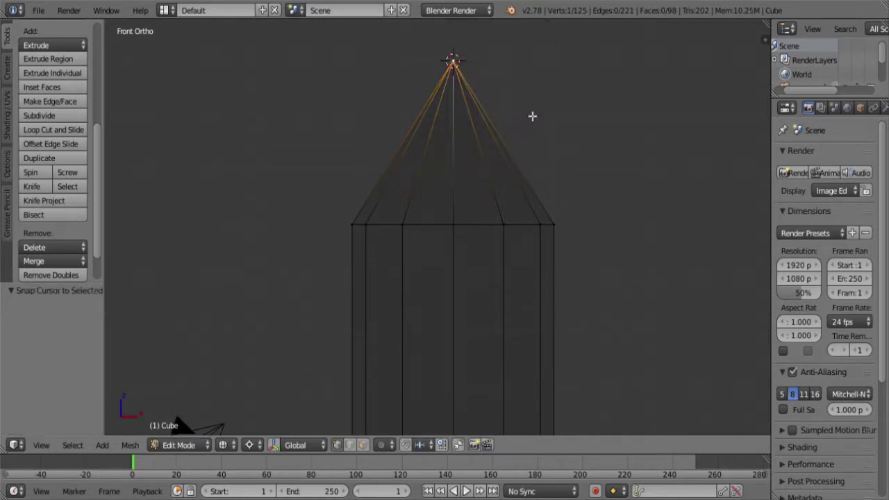
key("ctrl+KP_Add")
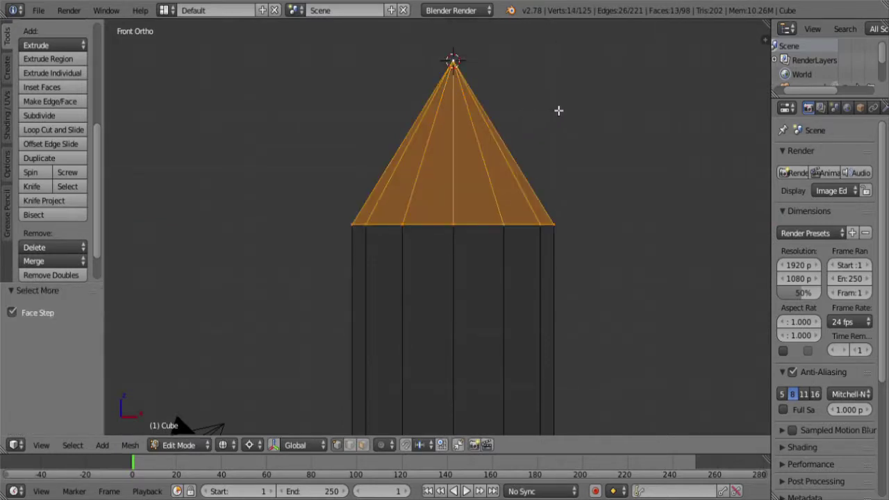
key("s")
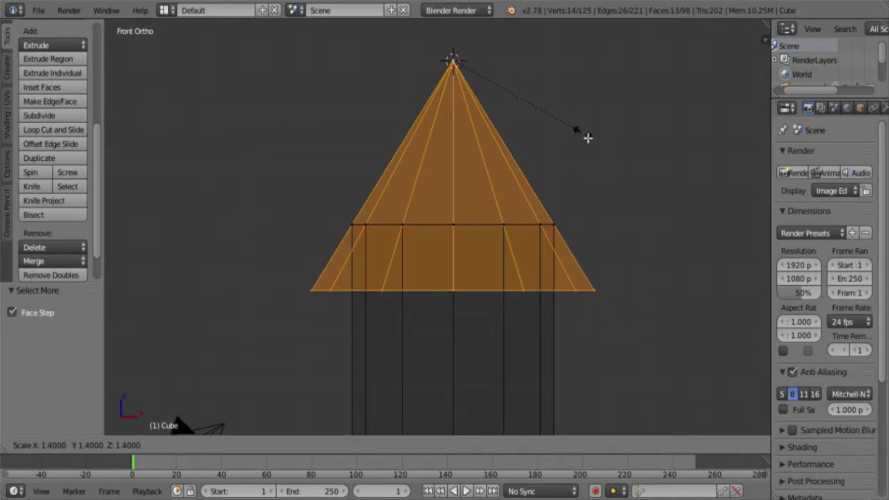
left_click(582, 134)
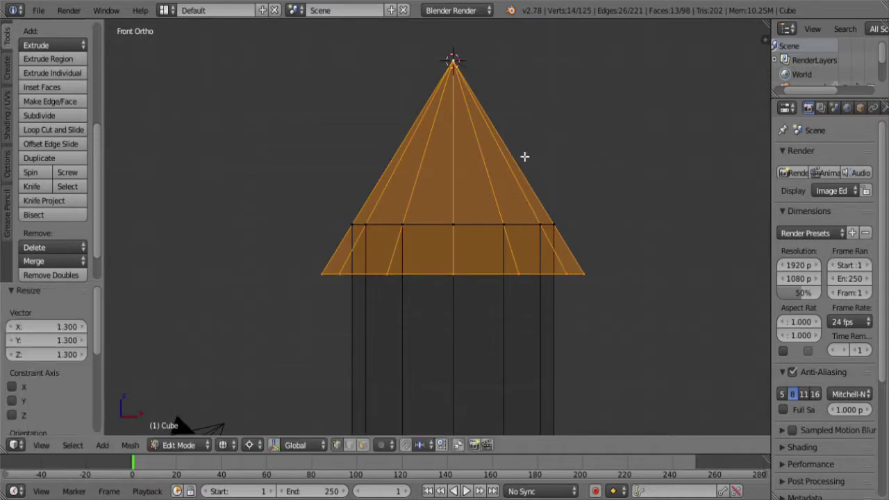
key("KP_7")
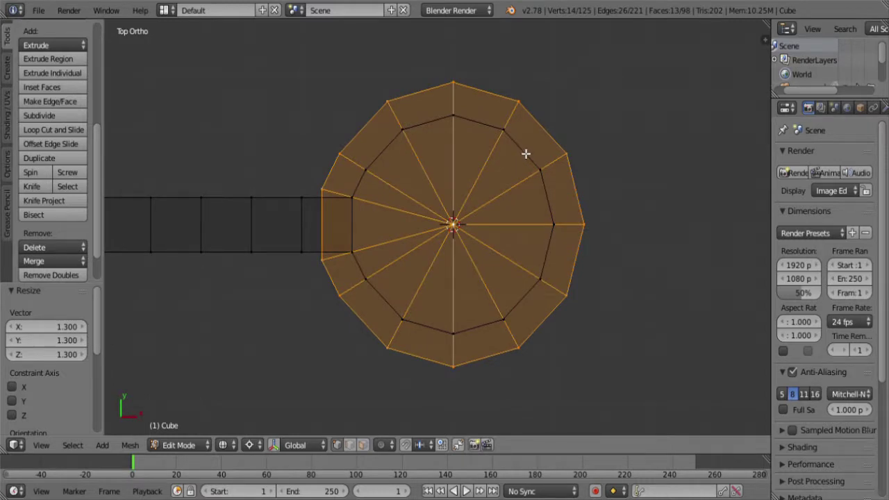
key("KP_1")
scroll(561, 186, "down", 2)
key("b")
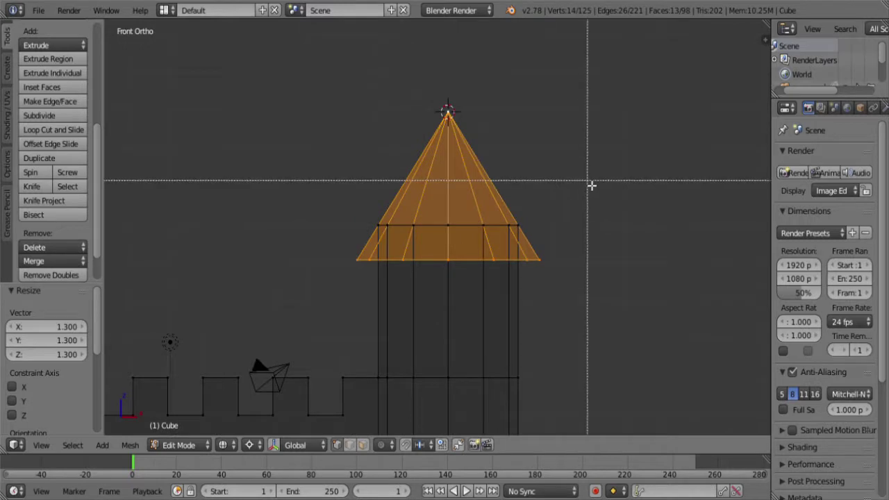
middle_click_drag(589, 184, 379, 95)
key("shift+s")
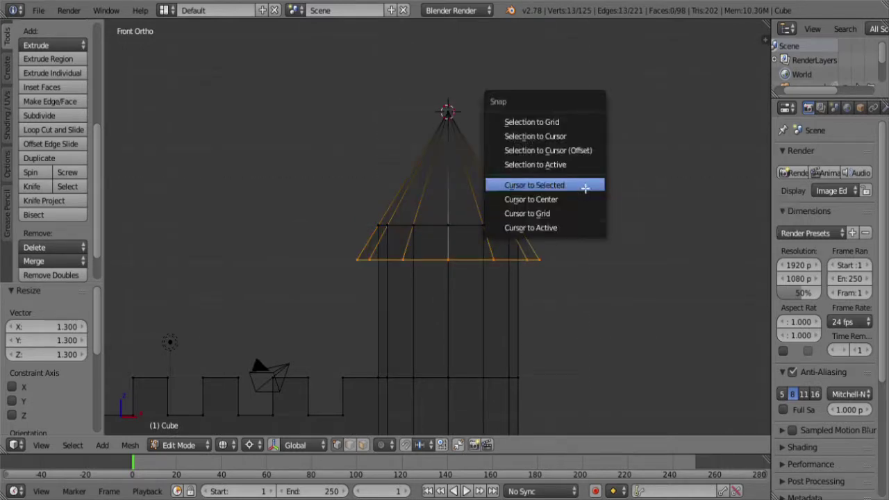
- Snap the cursor to the roof base centre and flatten the tower's top ring level with it
left_click(585, 185)
key("b")
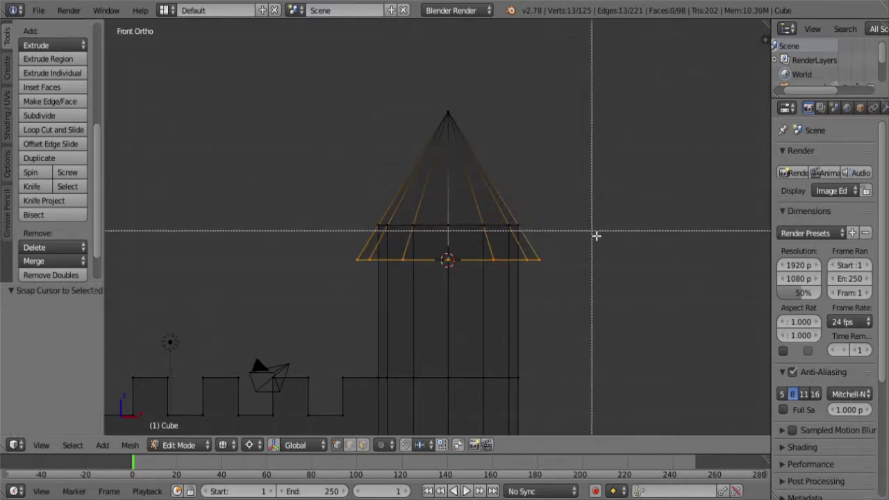
left_click_drag(591, 235, 272, 213)
key("s")
key("z")
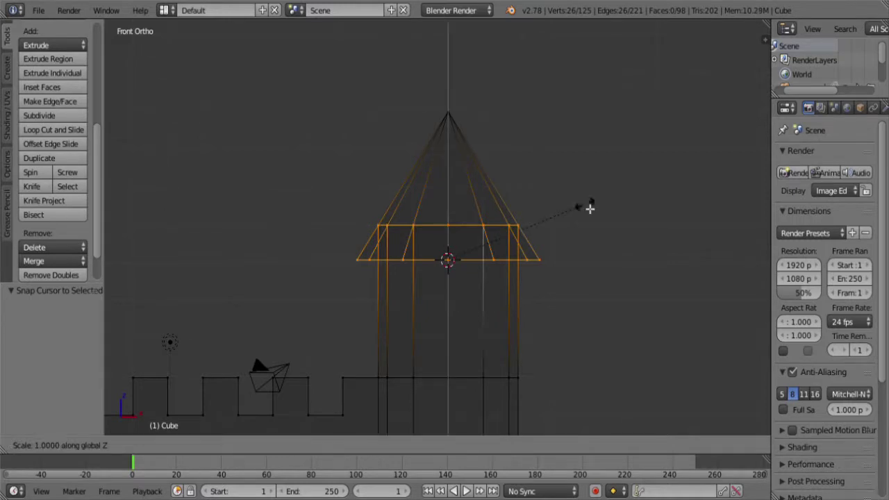
key("0")
key("Return")
middle_click_drag(537, 224, 441, 242)
key("z")
scroll(457, 245, "up", 4)
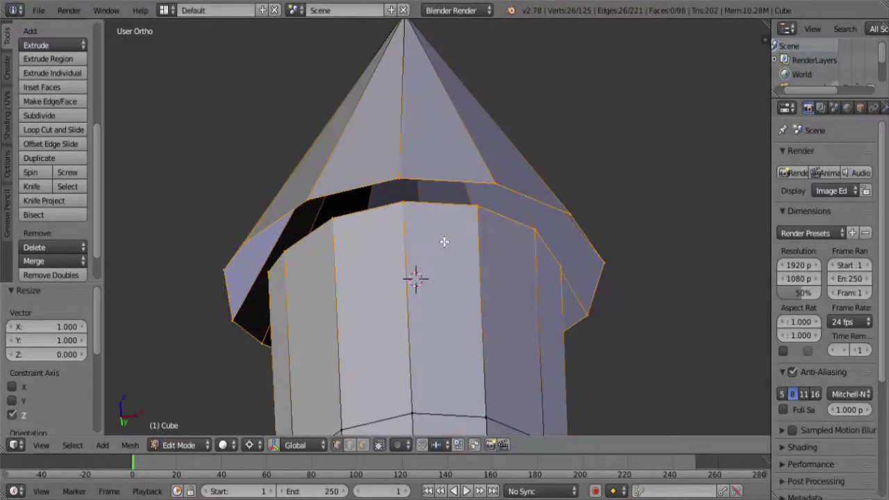
- Fill the gap between the two rings with triangles, after trying a single-face fill
key("alt+f")
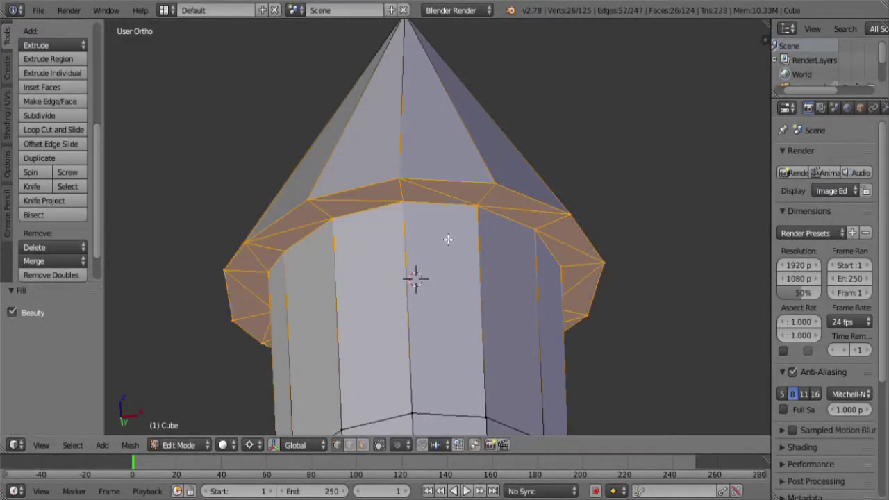
key("z")
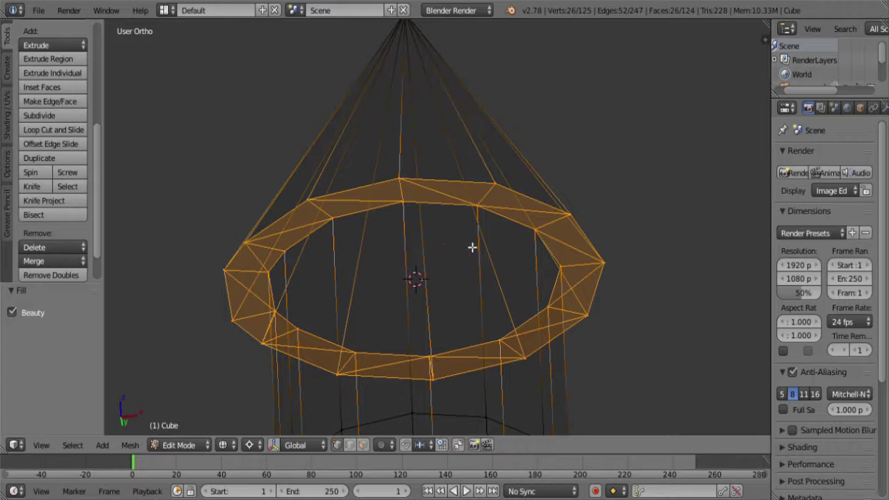
key("ctrl+z")
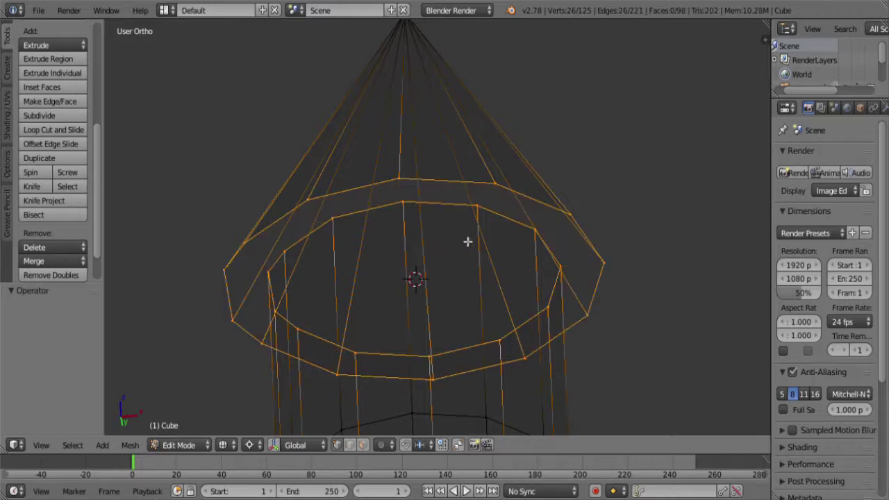
key("f")
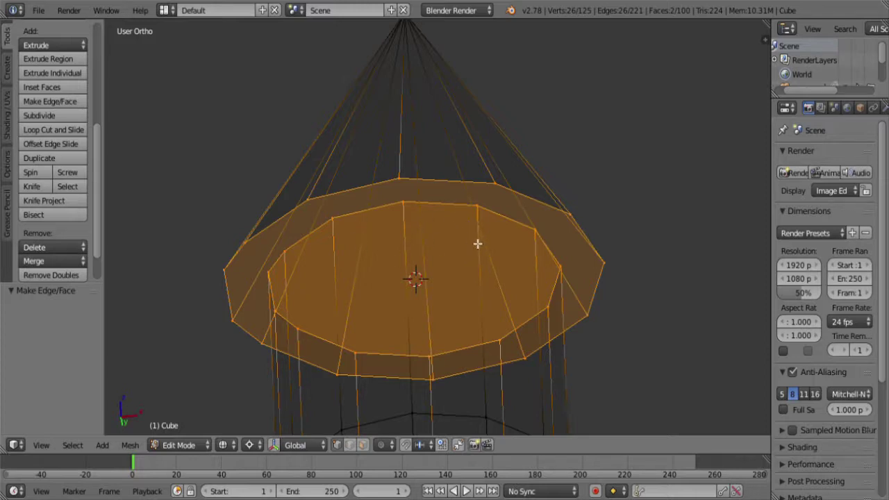
key("ctrl+z")
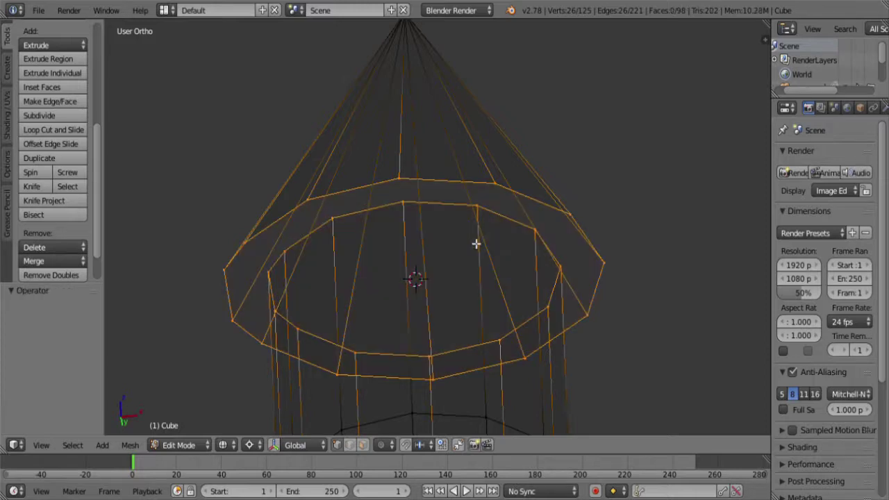
key("alt+f")
key("z")
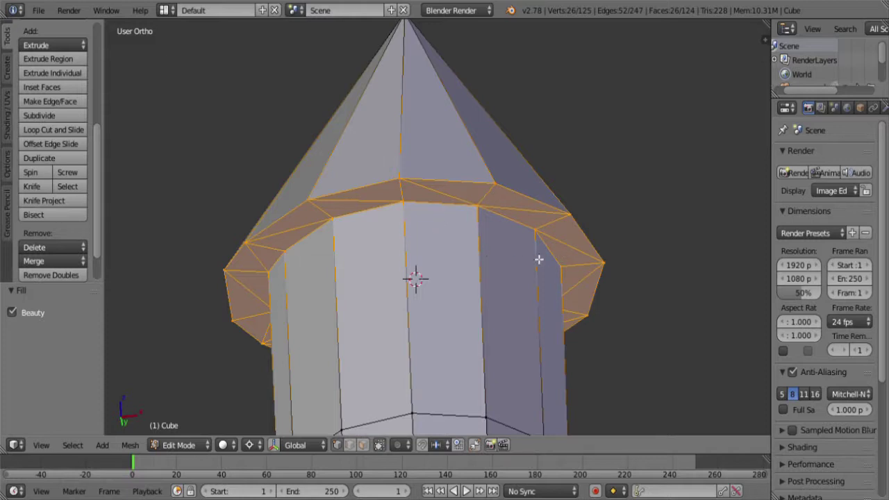
- Select the centre vertex under the roof in front wireframe view
scroll(473, 237, "down", 3)
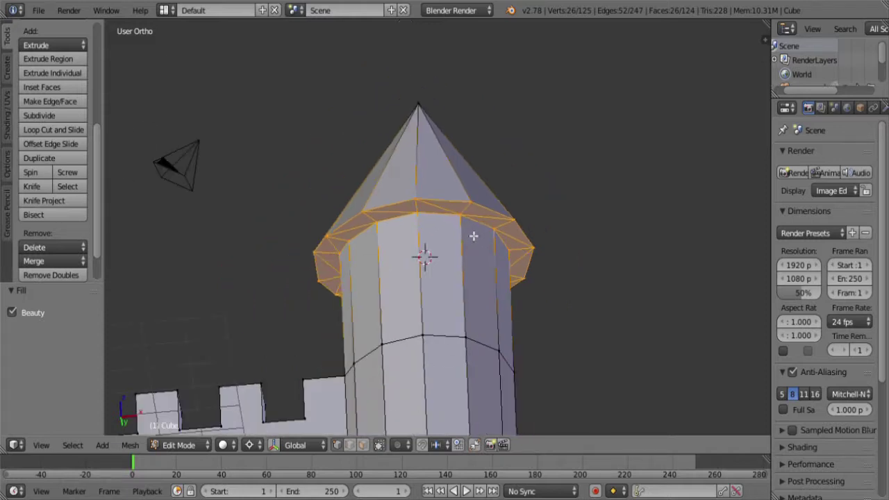
scroll(473, 236, "up", 3)
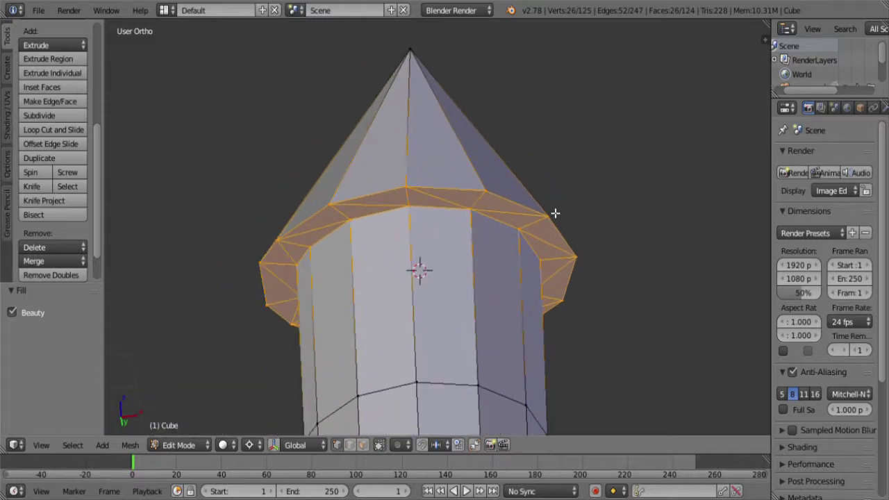
key("KP_1")
key("z")
mouse_move(537, 252)
middle_mouse_down("shift")
mouse_move(534, 260)
mouse_move(553, 198)
middle_mouse_up("shift")
key("z")
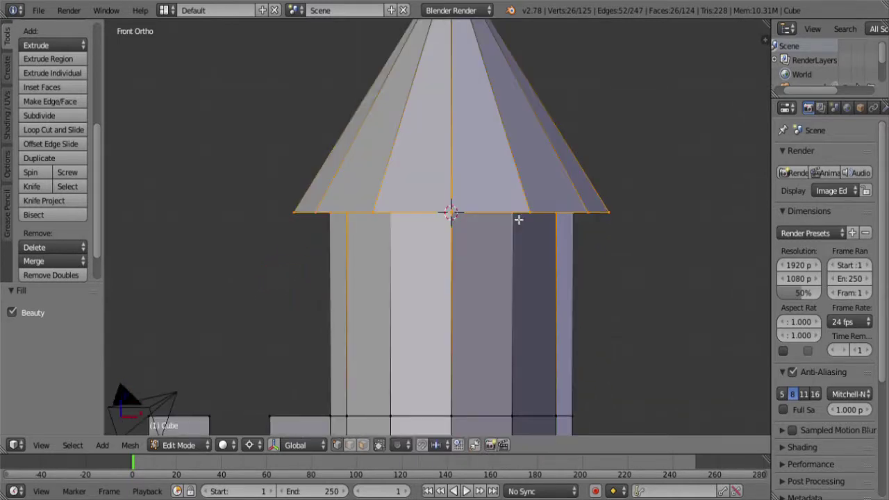
right_click(450, 212)
scroll(486, 239, "up", 3)
scroll(485, 238, "up", 2)
middle_click_drag(551, 183, 490, 238, "shift")
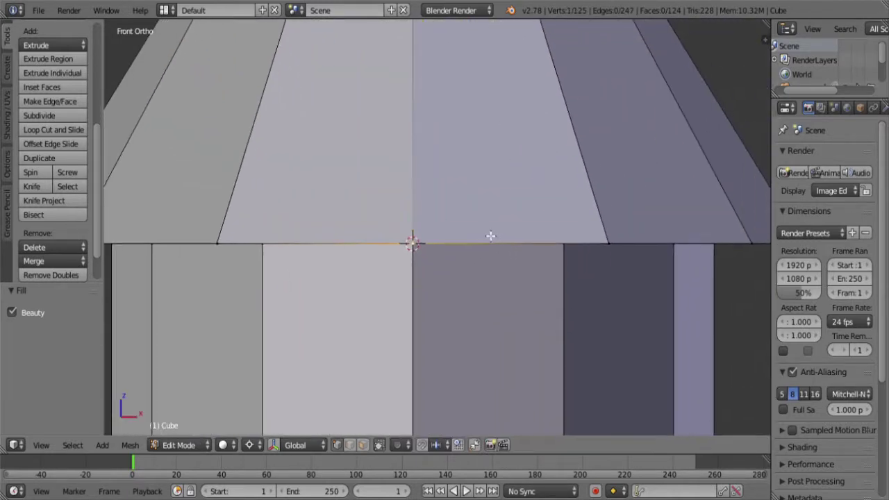
key("z")
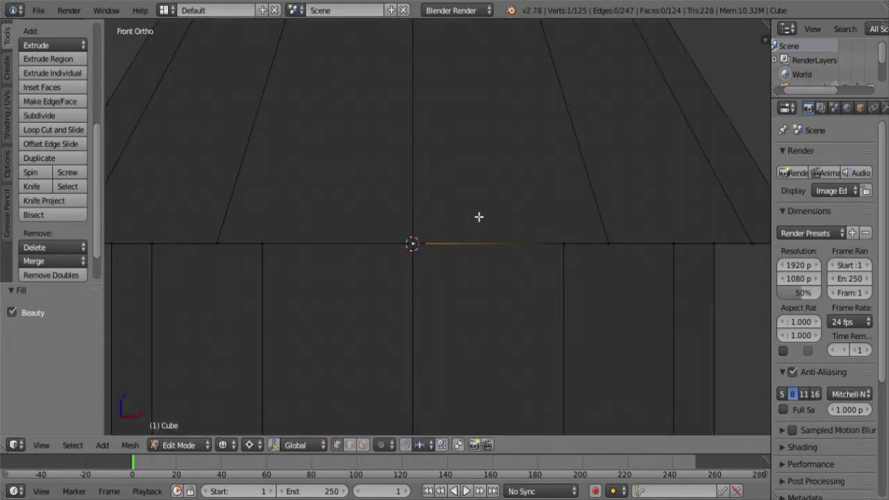
- Trace a small vertex outline: 0.2 right, down, 0.4 left, 0.2 up, and select the chain
key("shift+d")
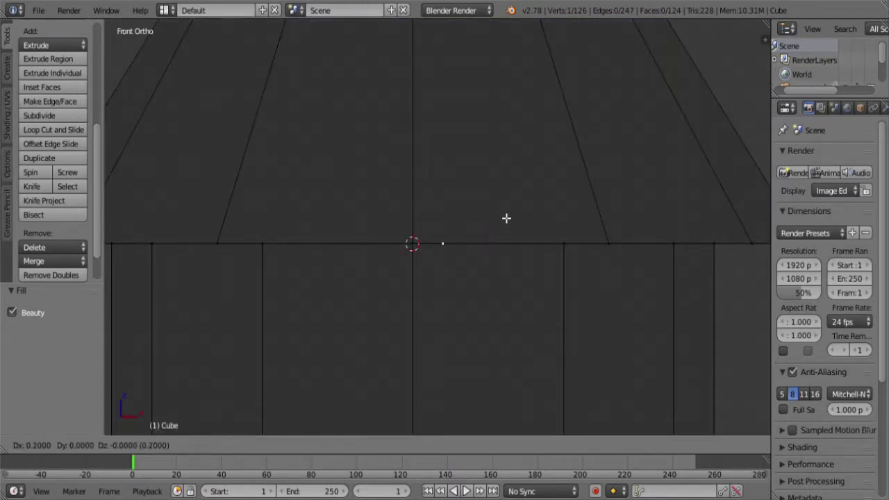
left_click(506, 218)
key("shift+d")
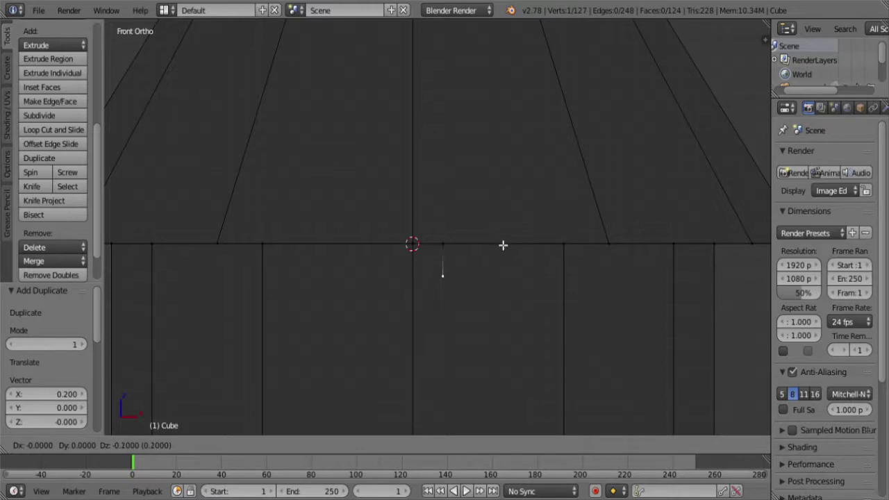
left_click(503, 245)
key("e")
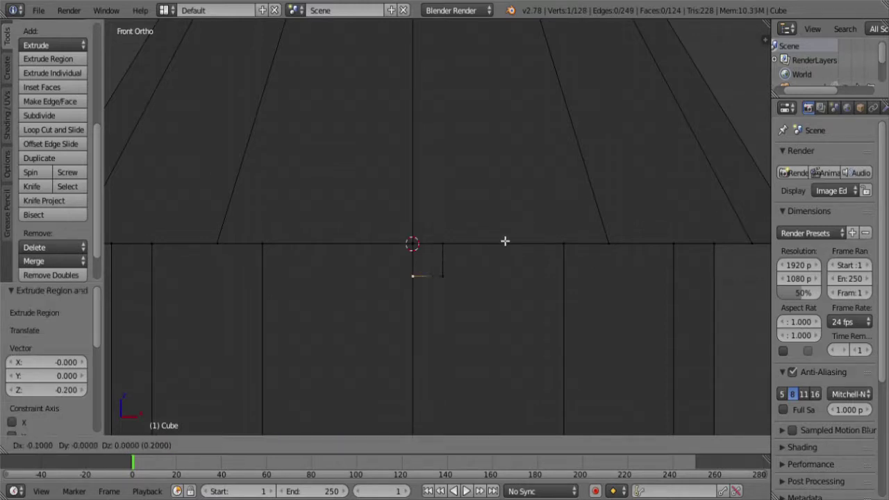
left_click(470, 241)
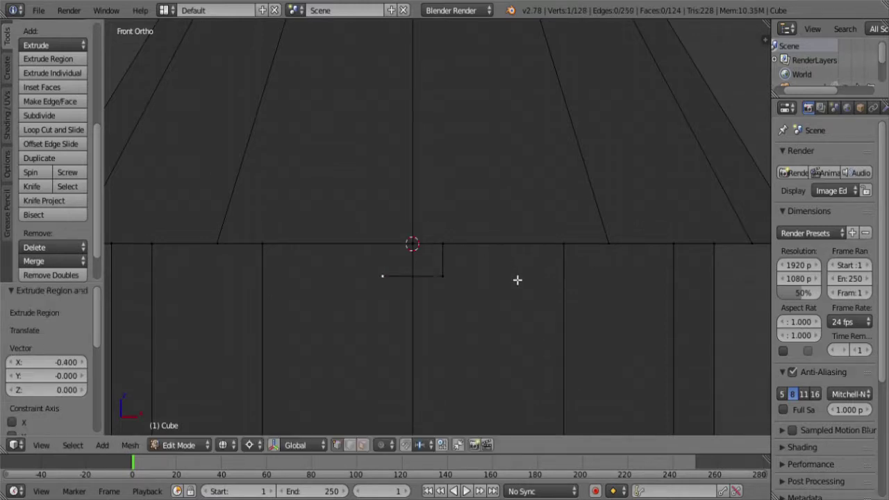
key("e")
left_click(514, 248)
key("ctrl+KP_Add")
key("ctrl+KP_Add")
key("ctrl+KP_Add")
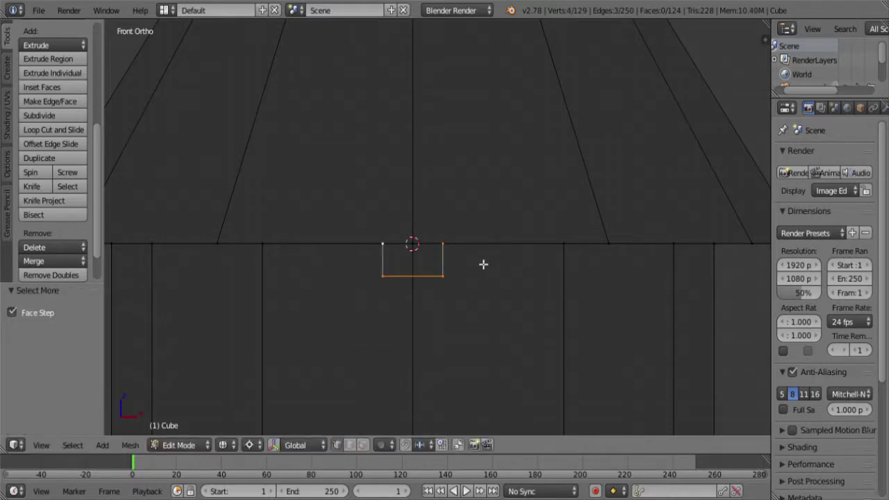
- In right side view, move the edges 0.1 along Y and extrude them 0.7 along Y
key("KP_3")
scroll(448, 242, "down", 3)
middle_click_drag(287, 259, 419, 245, "shift")
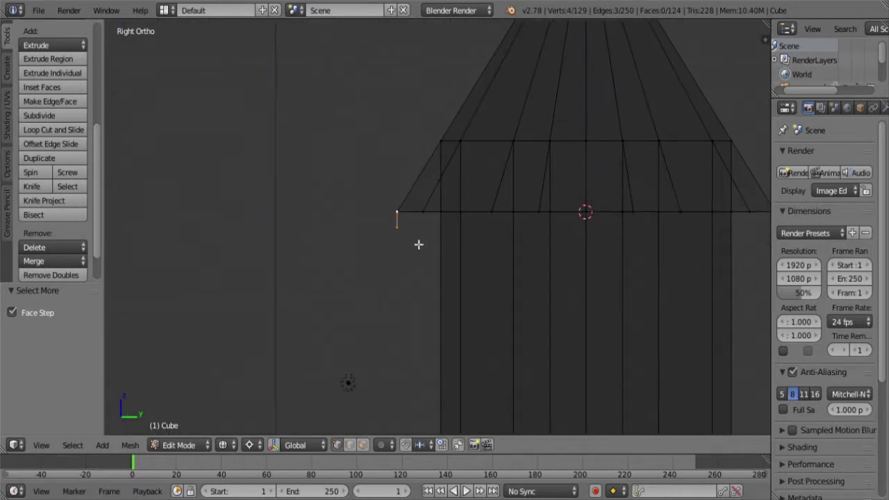
scroll(419, 245, "up", 5)
middle_click_drag(378, 210, 502, 220, "shift")
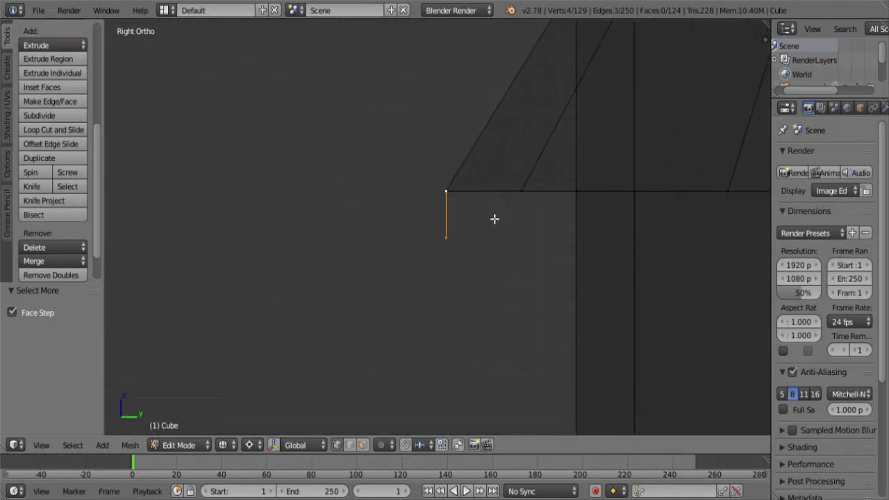
key("g")
key("y")
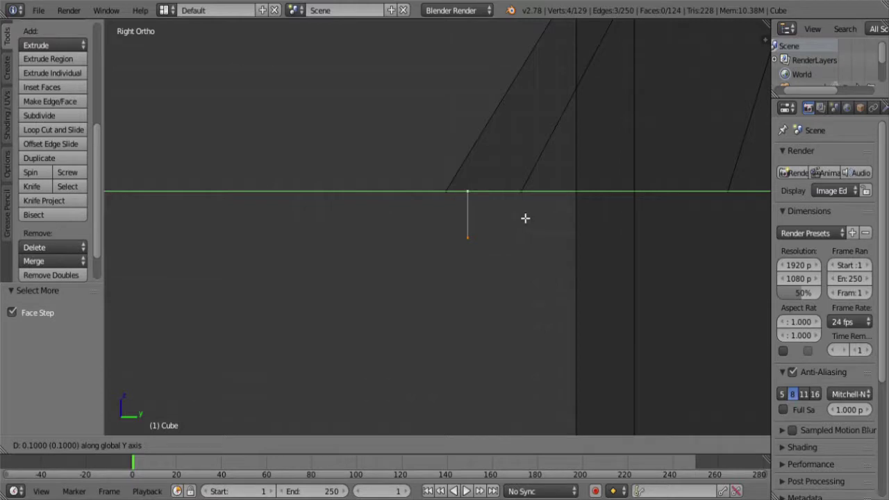
left_click(526, 218)
key("e")
key("y")
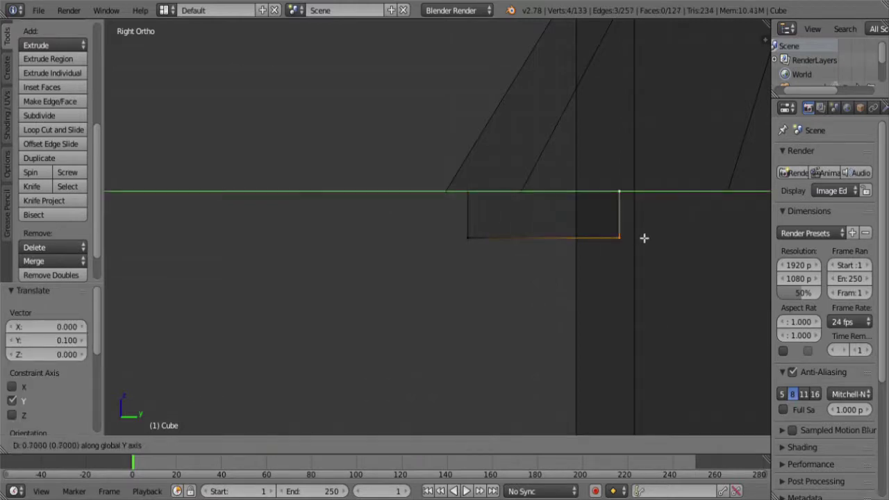
left_click(637, 237)
- Box-select the block's four open-end vertices and fill them with a face
key("a")
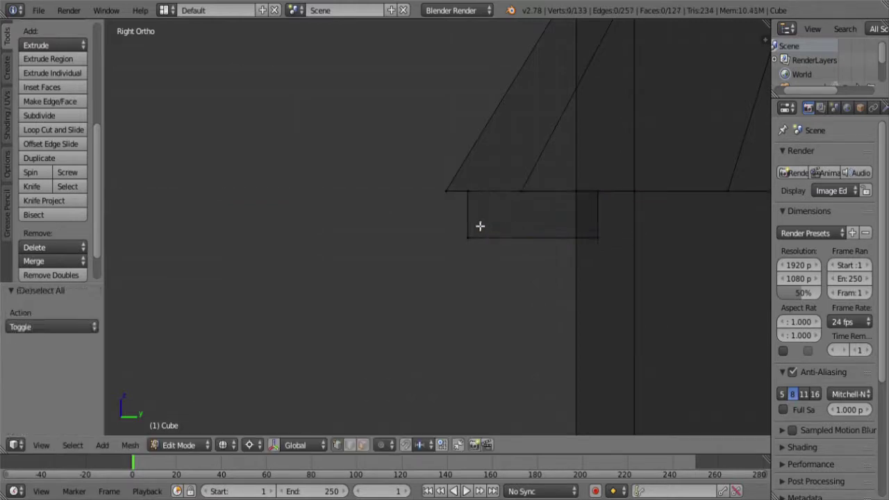
key("b")
left_click_drag(465, 182, 485, 270)
mouse_move(486, 270)
middle_mouse_down()
mouse_move(553, 228)
mouse_move(567, 193)
middle_mouse_up()
key("f")
key("z")
scroll(567, 193, "down", 5)
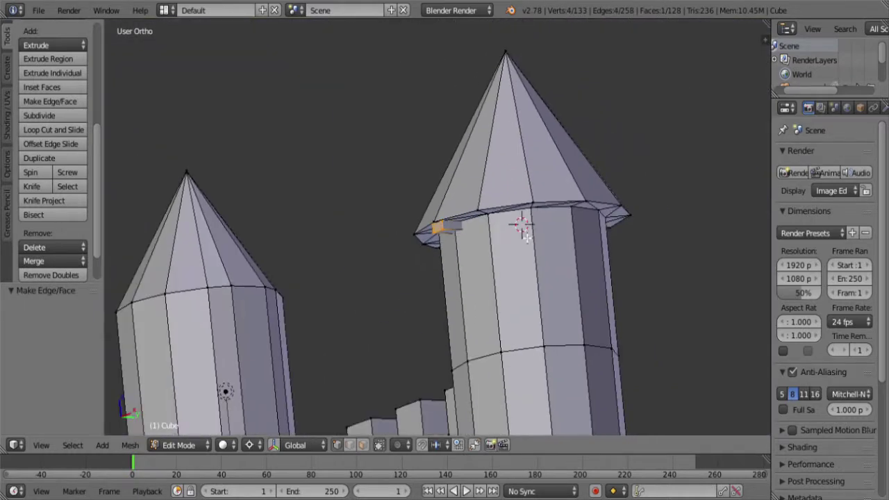
- Snap the 3D cursor to the right roof's apex vertex
right_click(507, 57)
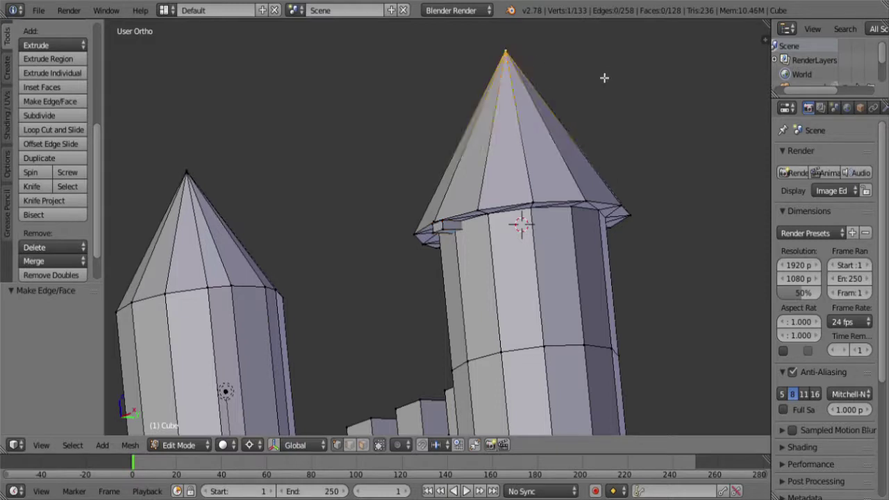
key("shift+s")
left_click(595, 101)
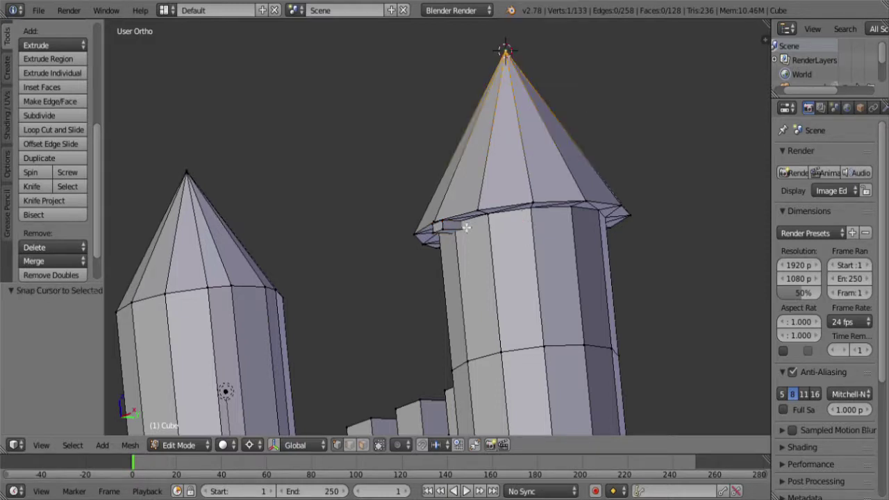
scroll(462, 230, "up", 3)
- Select the whole corbel block and view it from the top in wireframe
key("ctrl+KP_Add")
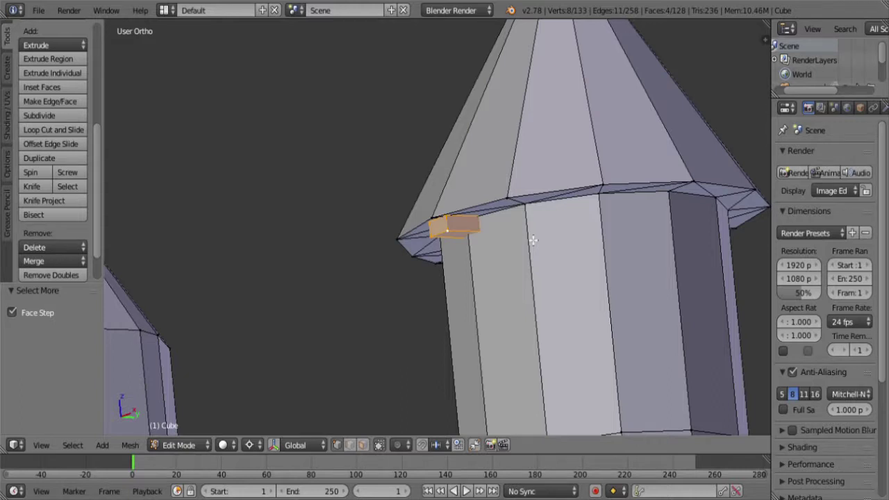
key("KP_7")
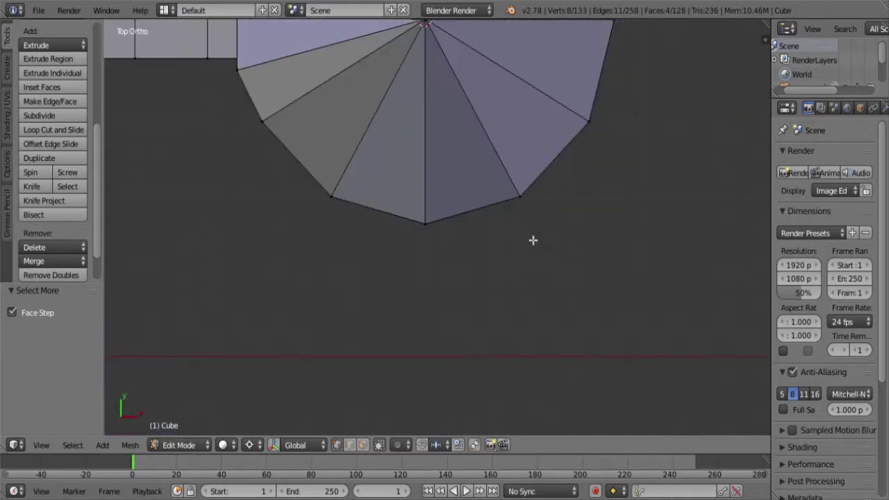
scroll(533, 241, "down", 6)
middle_click_drag(506, 187, 516, 204, "shift")
scroll(516, 209, "up", 3)
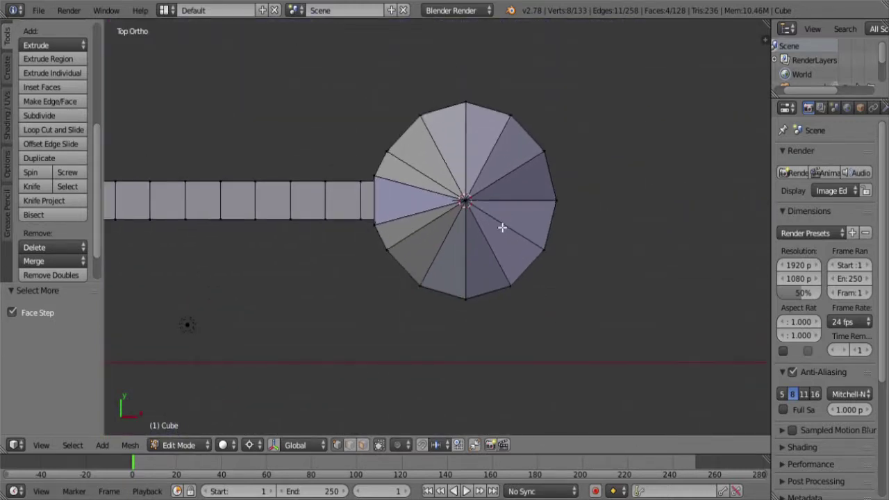
key("z")
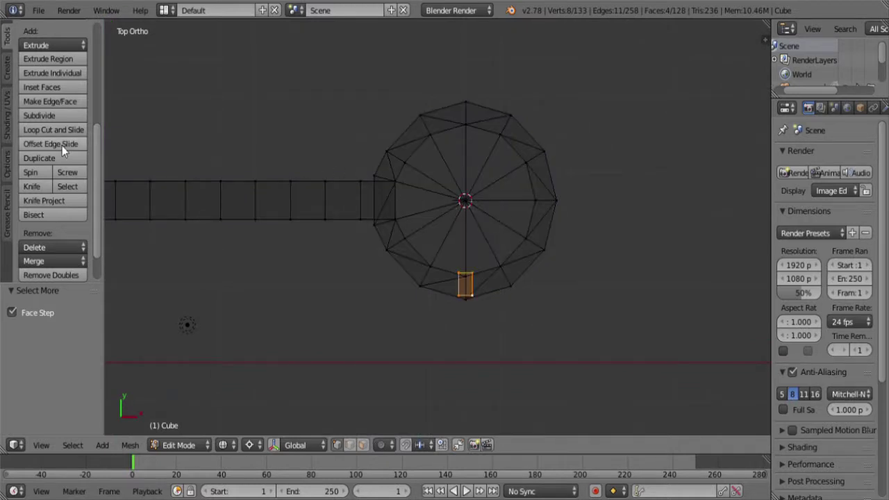
- Spin the corbel block into 6 duplicate copies through a full 360° around the 3D cursor
left_click(30, 172)
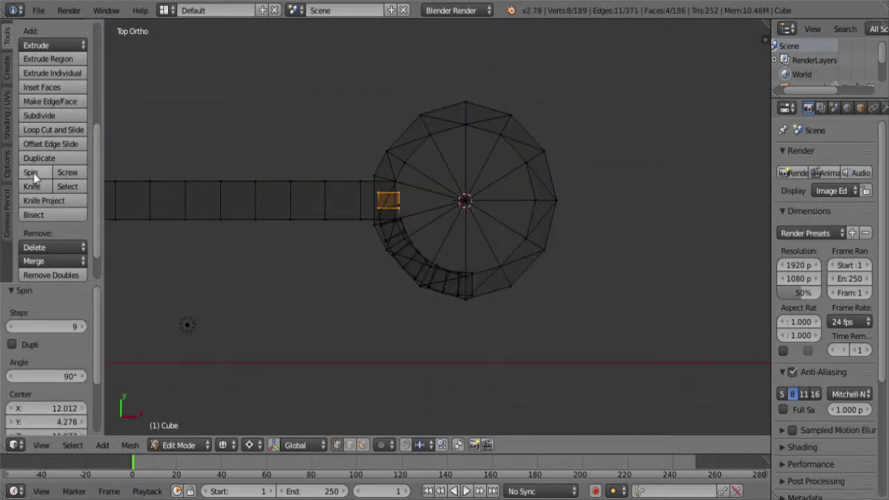
left_click(12, 344)
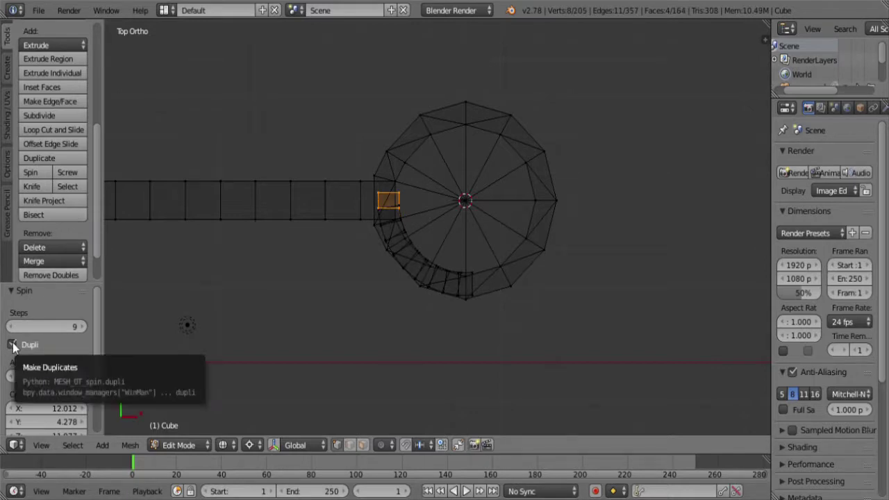
left_click(60, 327)
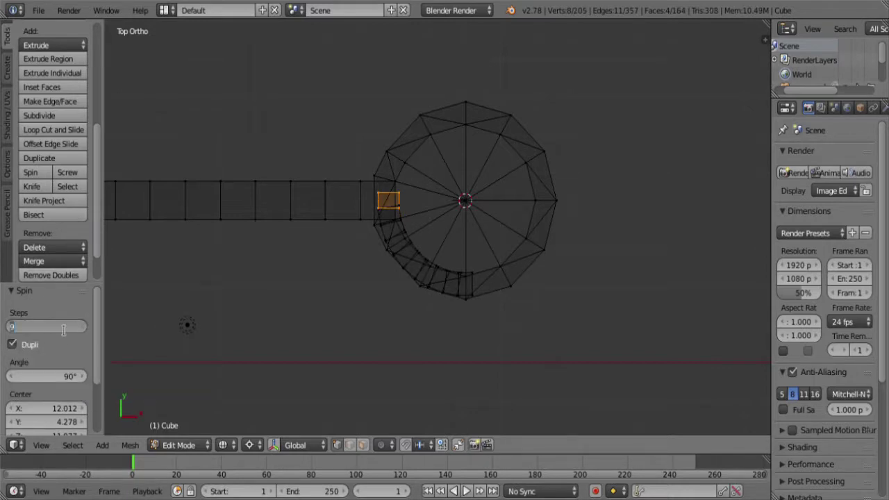
type("6")
key("Return")
left_click(52, 379)
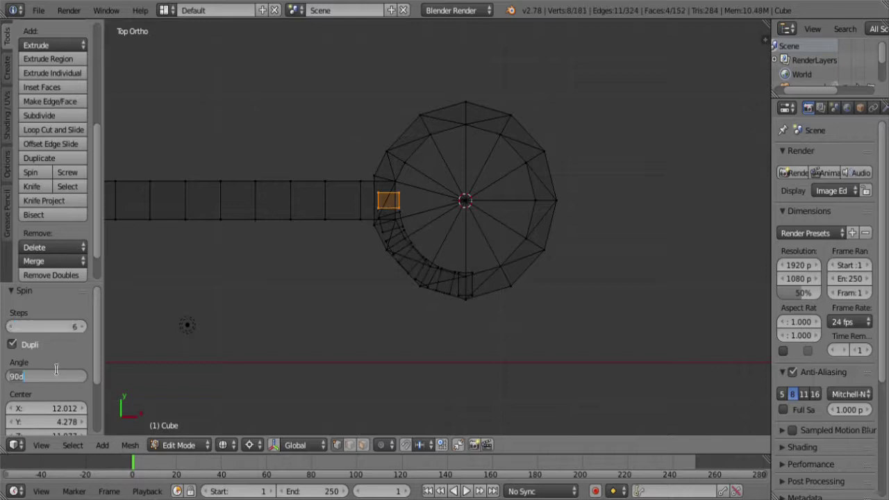
type("360")
key("Return")
middle_click_drag(354, 395, 503, 218)
scroll(481, 227, "up", 4)
- Select all of the castle mesh and recalculate its normals to face outside
scroll(472, 271, "down", 5)
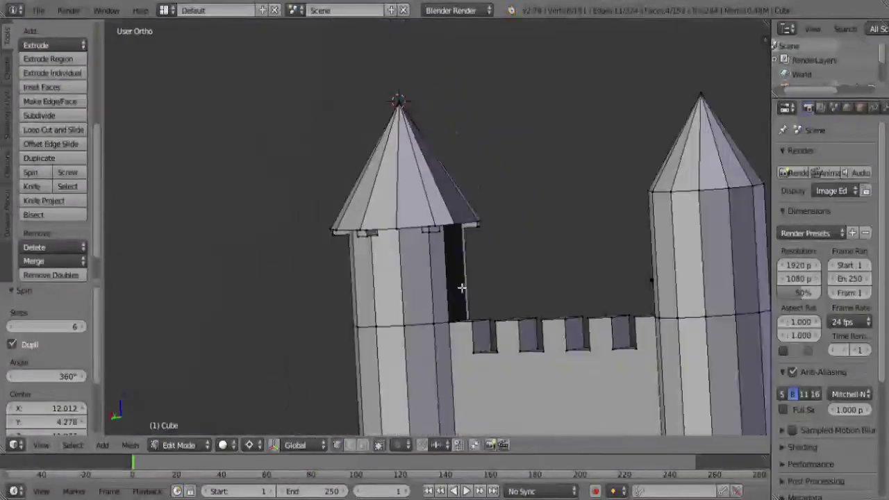
key("a")
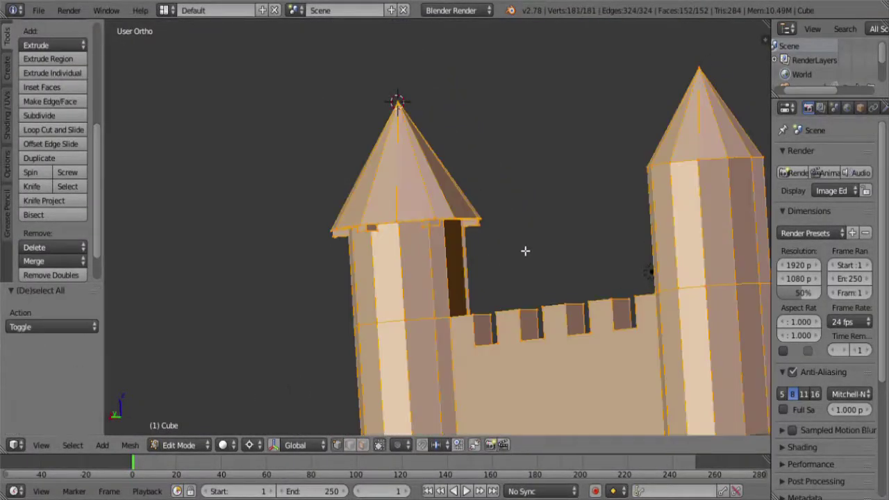
key("ctrl+n")
left_click(552, 232)
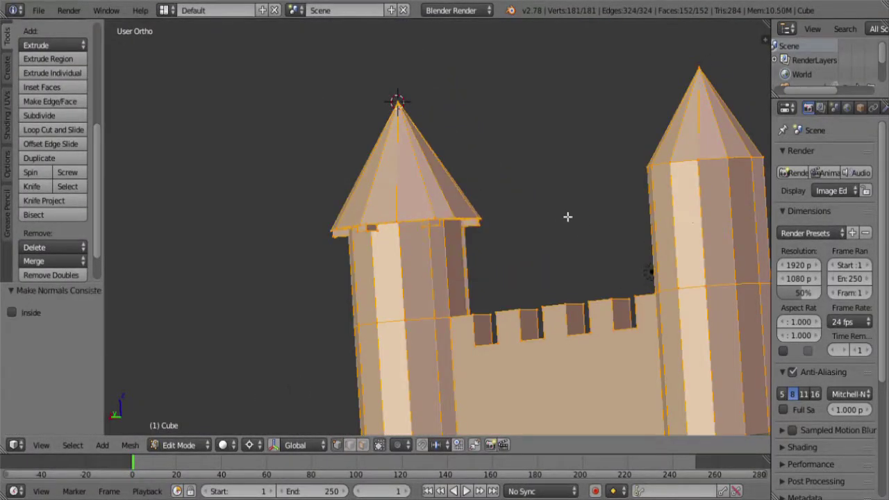
key("a")
- Orbit and zoom around the right tower to check the corbels' shading, then toggle edit mode
middle_click_drag(517, 247, 369, 288)
scroll(370, 288, "up", 5)
middle_click_drag(482, 297, 406, 229)
scroll(406, 229, "down", 8)
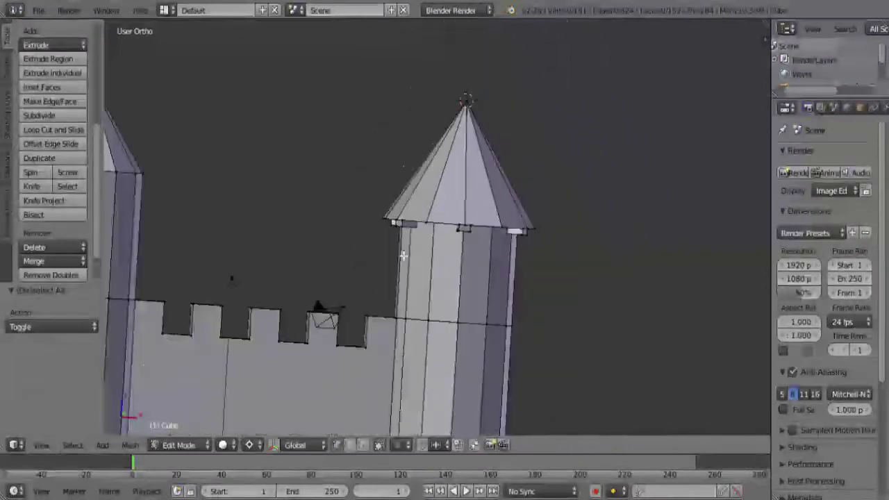
scroll(411, 280, "up", 3)
key("Tab")
key("Tab")
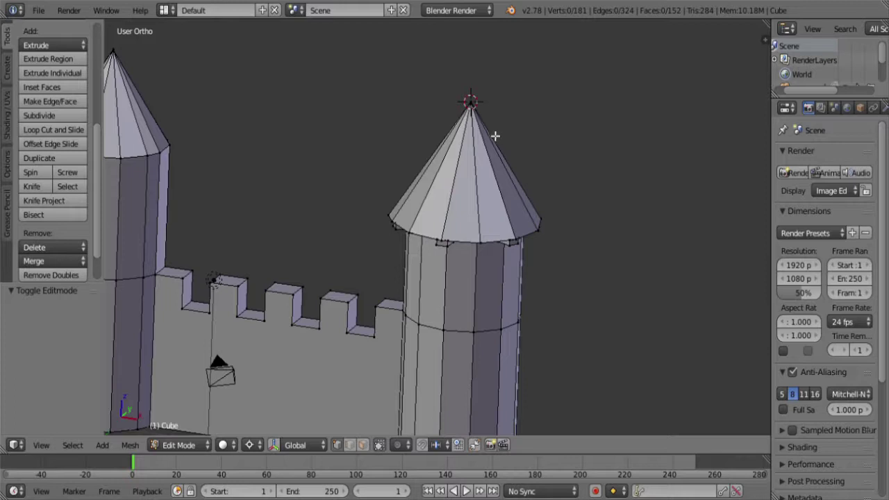
- Fill the right tower's open base edge loop with a face
scroll(488, 145, "down", 5)
middle_click_drag(423, 302, 454, 185)
scroll(454, 184, "up", 5)
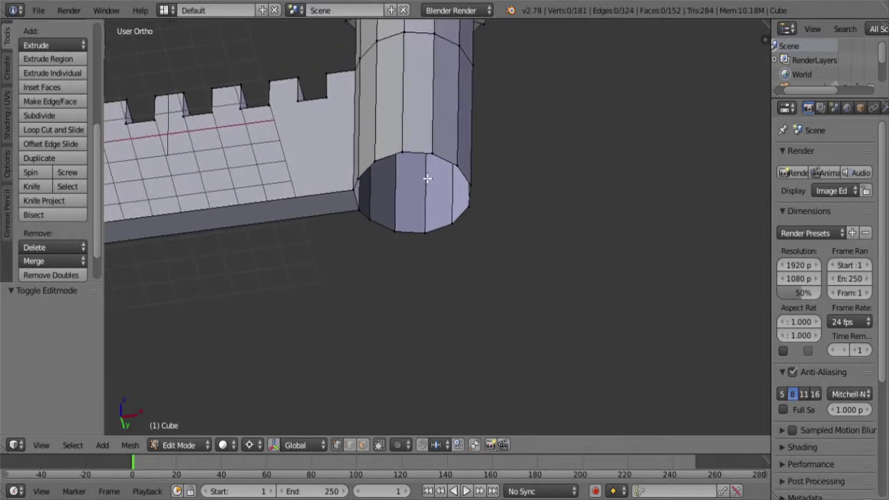
right_click(437, 162, "alt")
key("f")
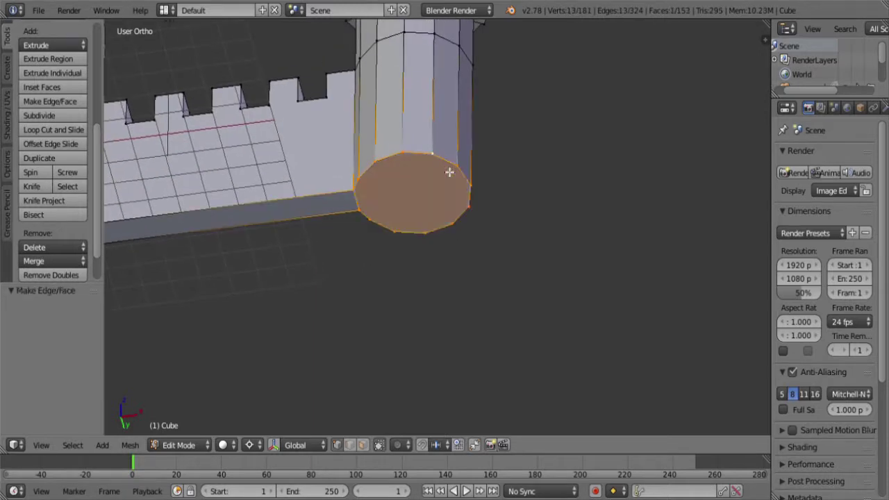
- Fill the left tower's open base edge loop with a face
scroll(449, 172, "down", 5)
middle_click_drag(340, 98, 476, 59, "shift")
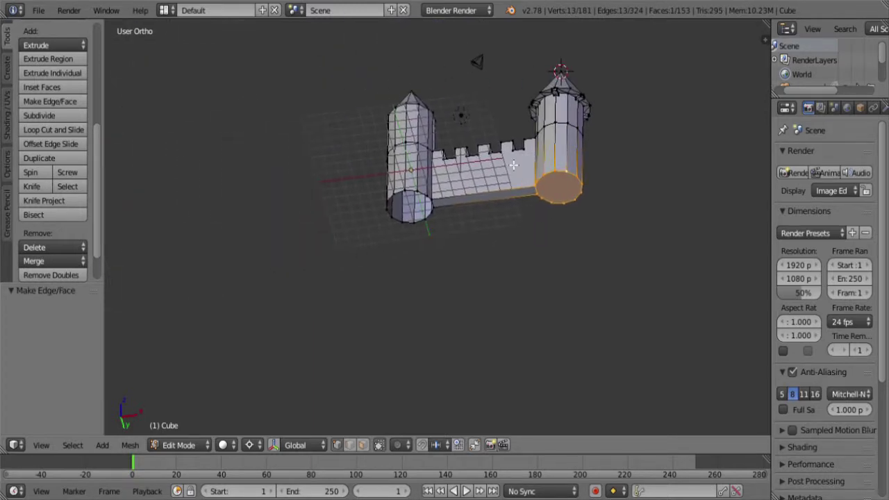
scroll(378, 164, "up", 5)
key("a")
right_click(380, 142, "alt")
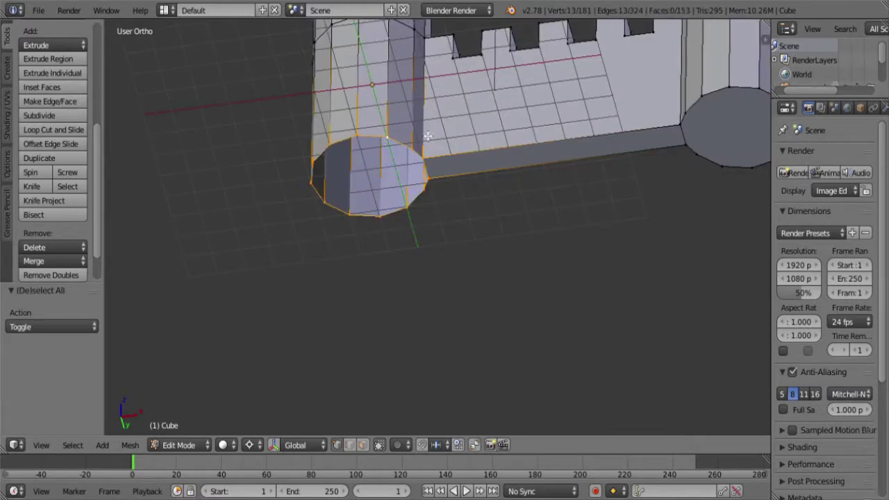
key("f")
scroll(442, 138, "down", 5)
middle_click_drag(467, 156, 423, 198)
- Select the small block under the right tower's cap and inspect it in wireframe
scroll(422, 225, "up", 6)
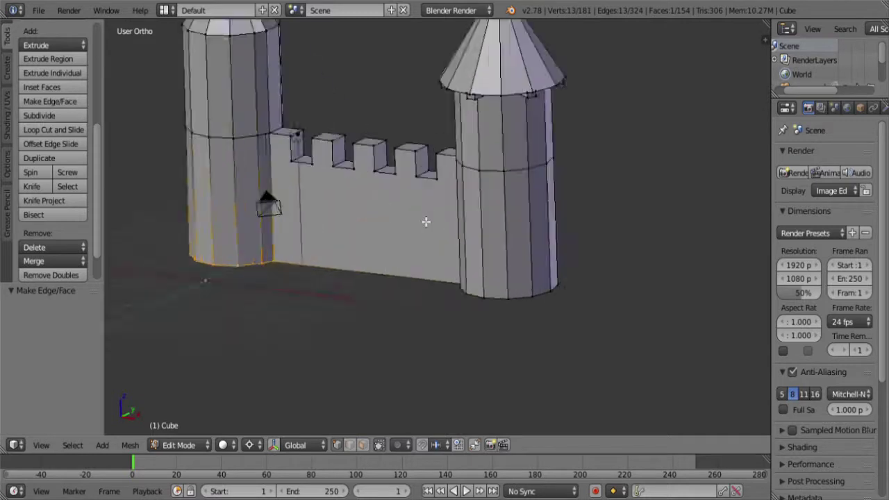
scroll(477, 261, "up", 5)
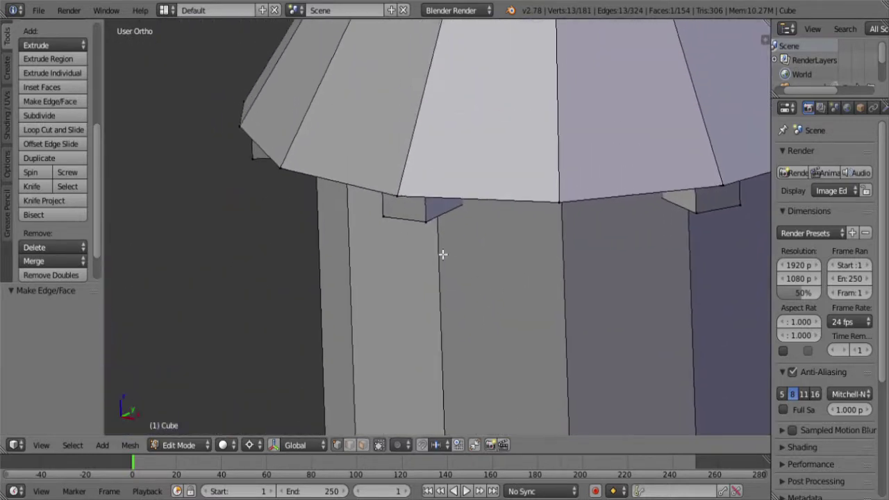
right_click(426, 222)
key("ctrl+KP_Add")
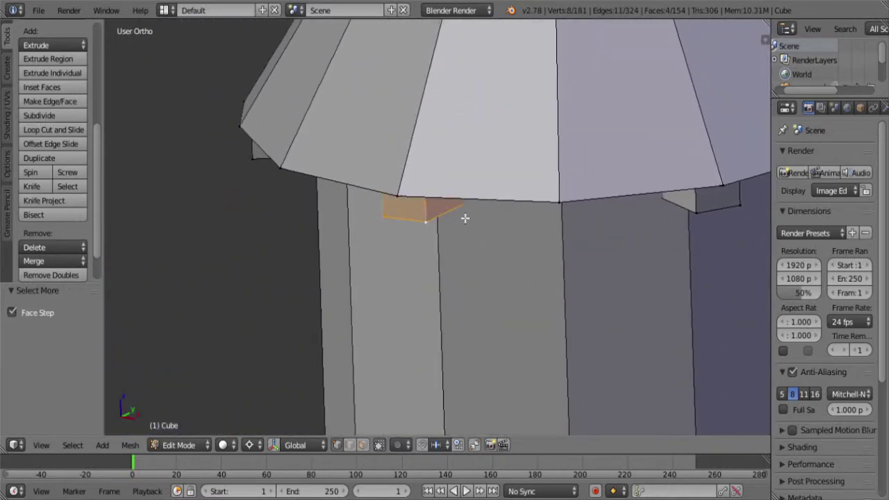
key("z")
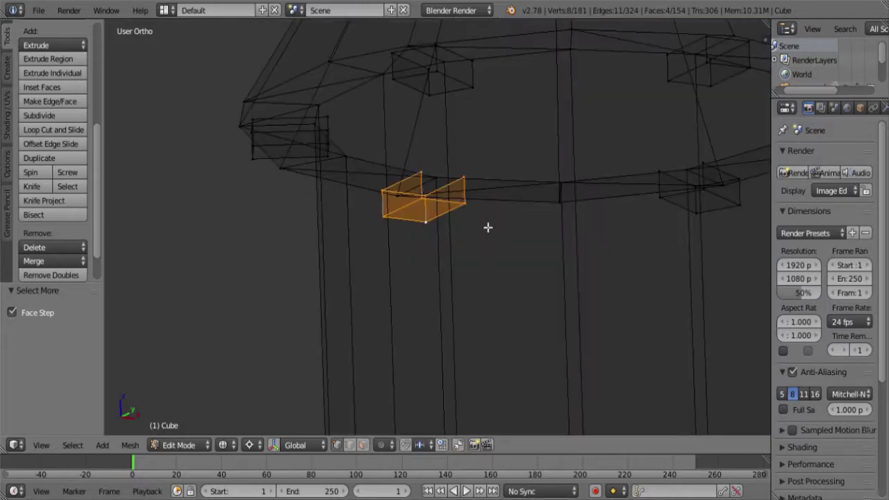
scroll(486, 229, "down", 3)
middle_click_drag(484, 244, 421, 293)
scroll(420, 293, "up", 5)
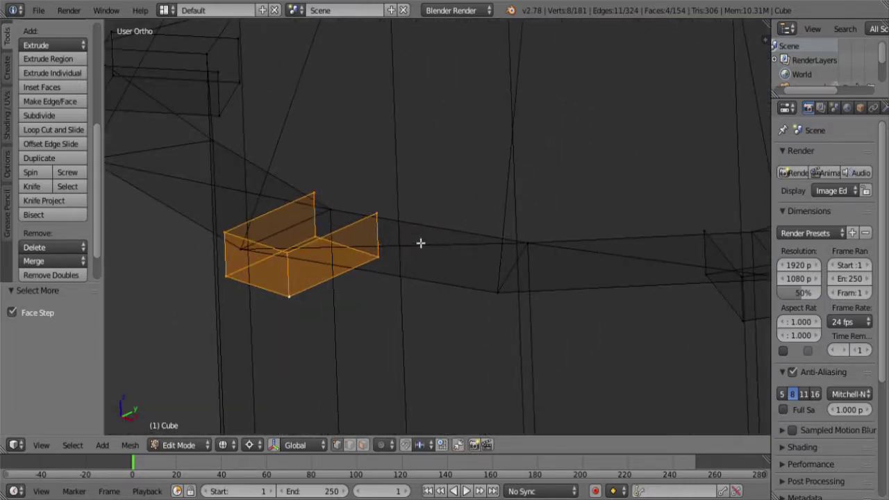
middle_click_drag(427, 238, 502, 214, "shift")
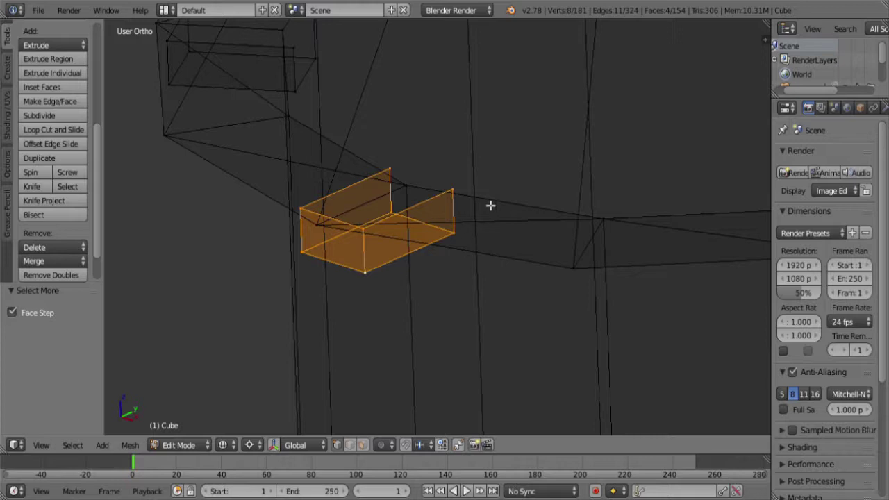
scroll(472, 228, "down", 4)
scroll(361, 244, "down", 3, "shift")
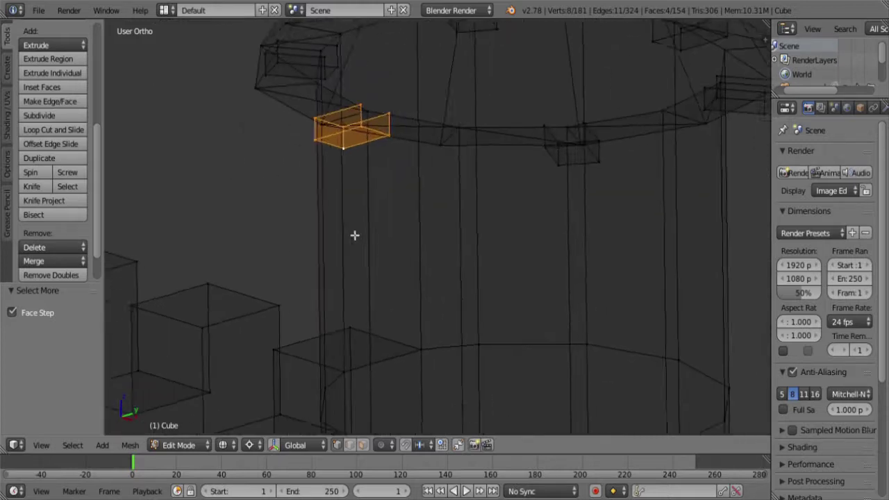
scroll(351, 233, "down", 3, "ctrl")
middle_click_drag(314, 132, 478, 236, "shift")
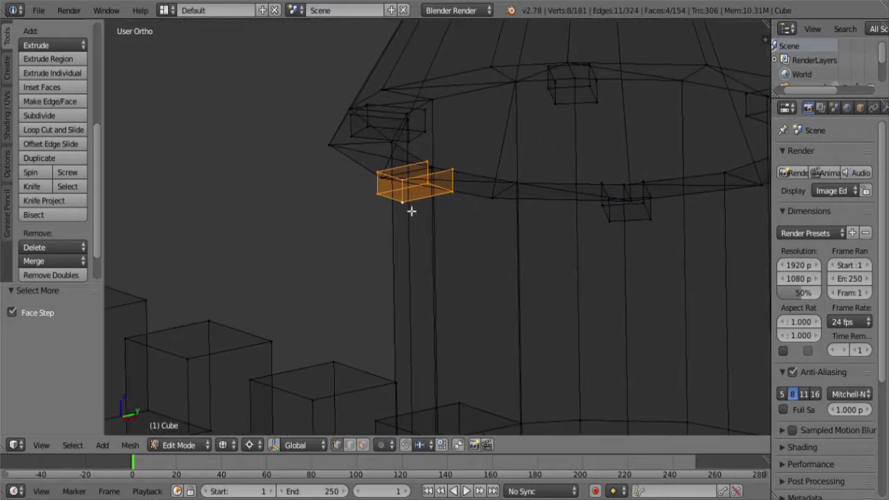
- Fill the first open side of the small block with a face
key("b")
middle_click_drag(354, 191, 440, 213)
key("b")
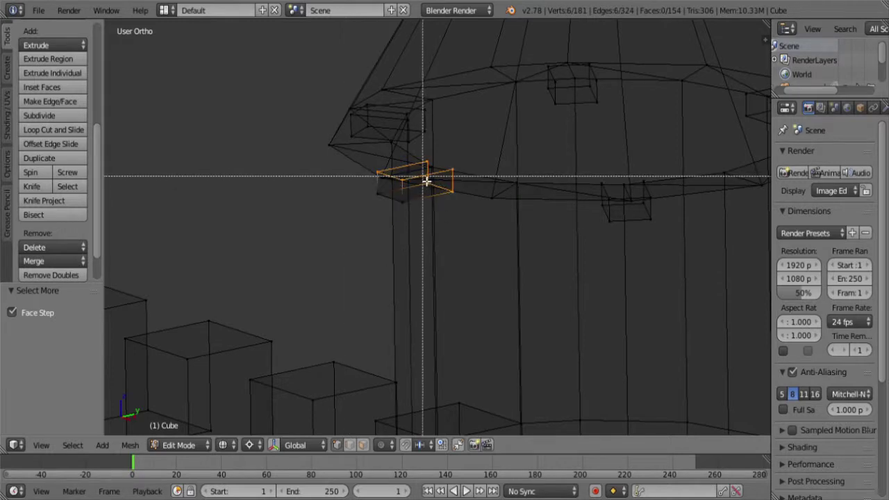
middle_click_drag(421, 175, 473, 209)
key("f")
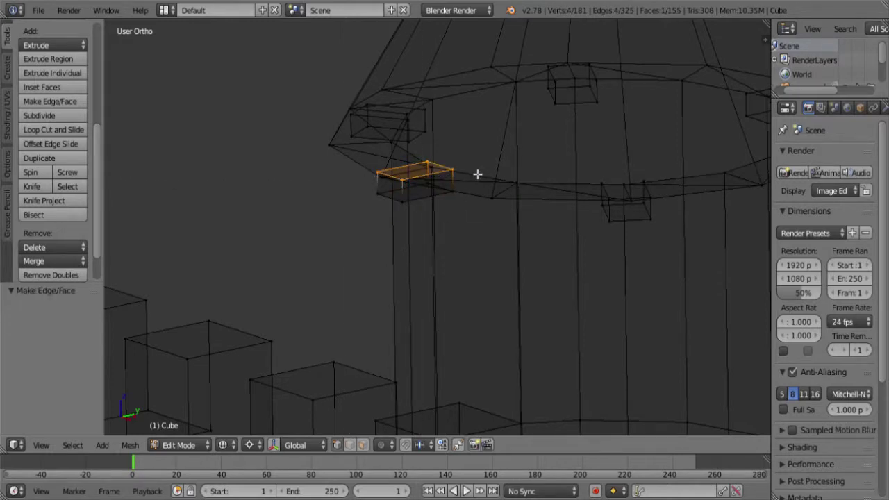
key("ctrl+KP_Add")
- Fill the block's other open side, then view it from the front
key("b")
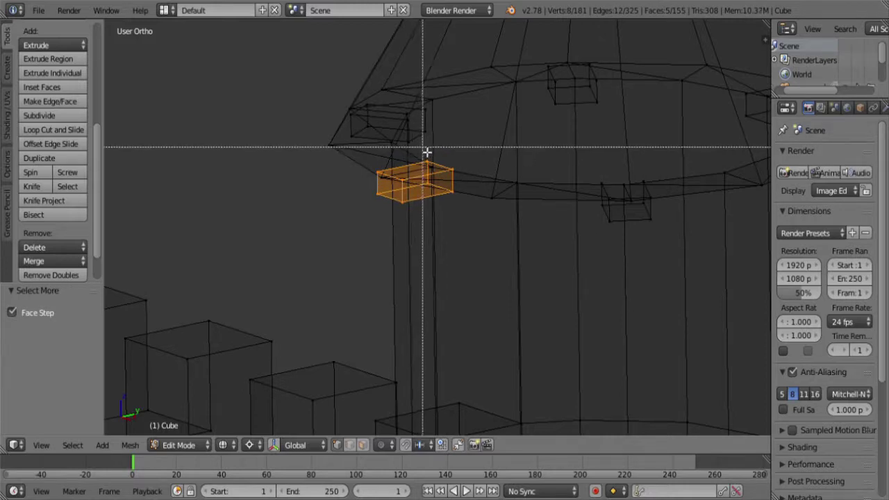
middle_click_drag(427, 152, 320, 231)
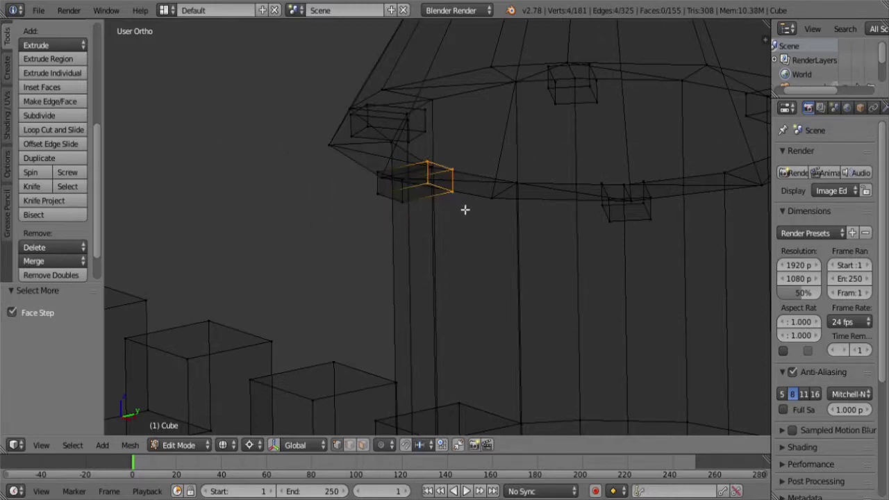
key("f")
key("ctrl+KP_Add")
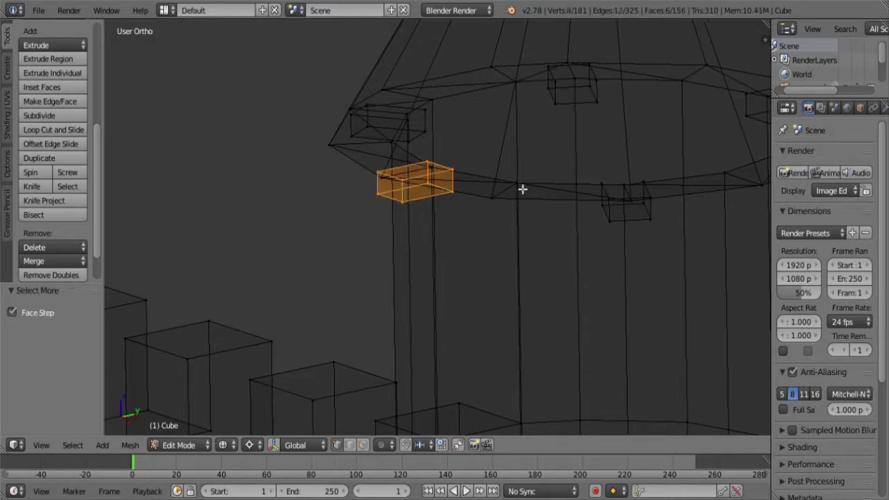
key("KP_1")
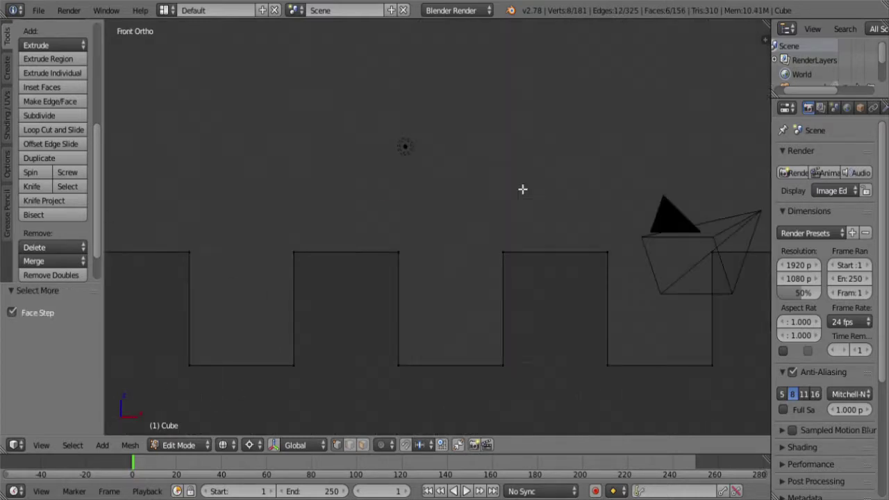
- Delete the two side blocks flanking the centre block
scroll(522, 189, "down", 3)
scroll(593, 157, "up", 8)
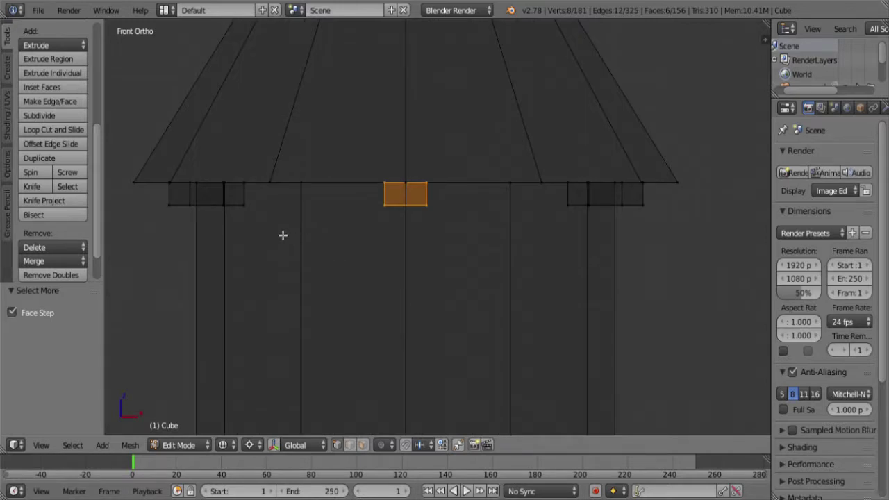
key("a")
key("b")
left_click_drag(290, 201, 131, 234)
key("b")
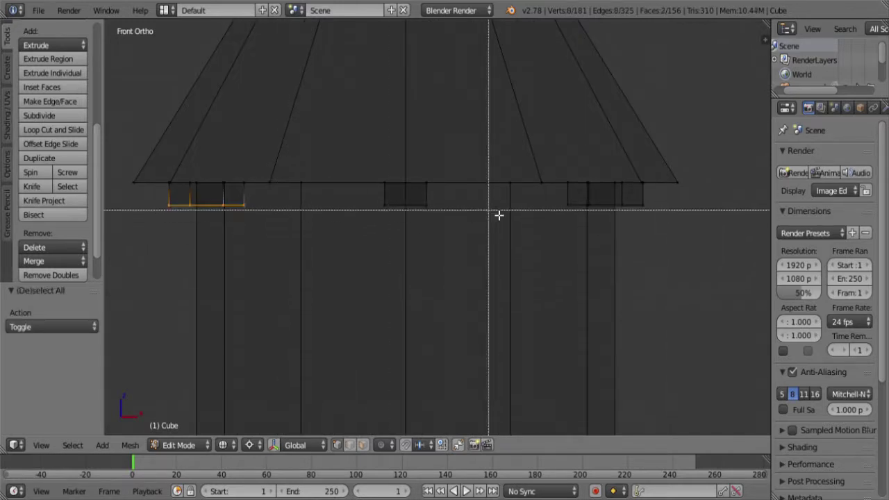
left_click_drag(512, 186, 680, 248)
key("ctrl+KP_Add")
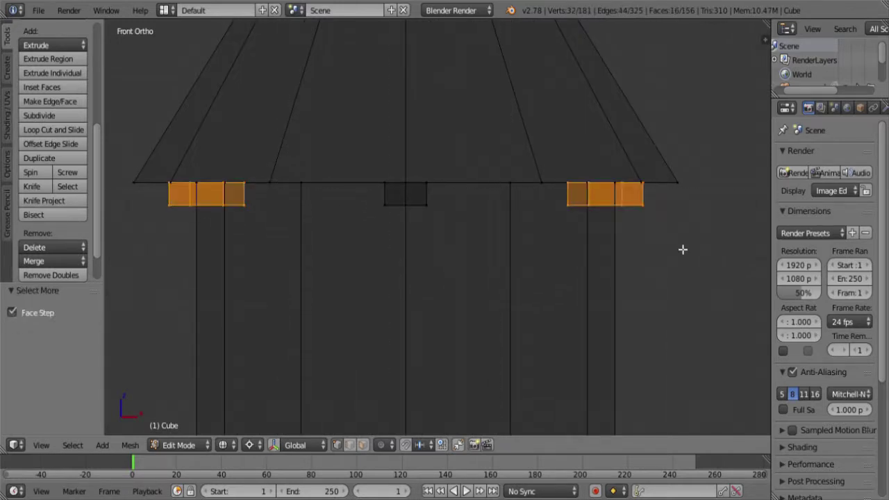
key("x")
left_click(678, 246)
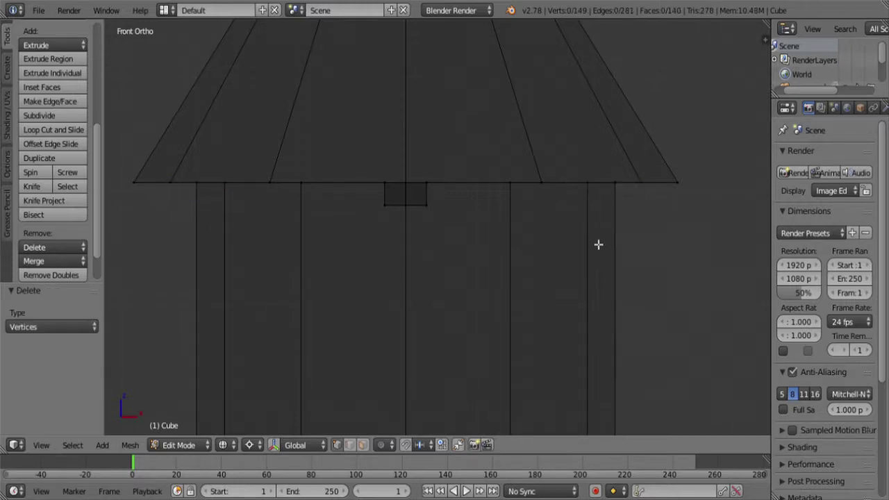
- Delete the extra block at the top of the tower circle in top view
middle_click_drag(597, 244, 452, 222)
key("l")
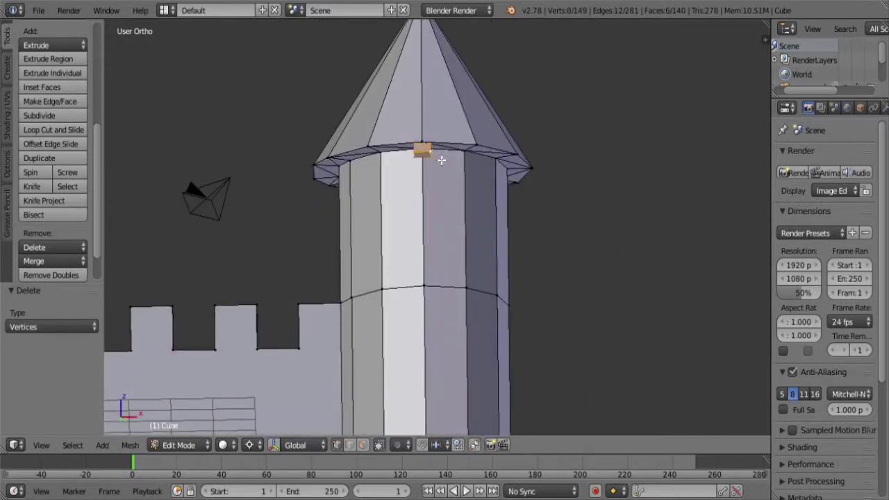
key("ctrl+KP_Add")
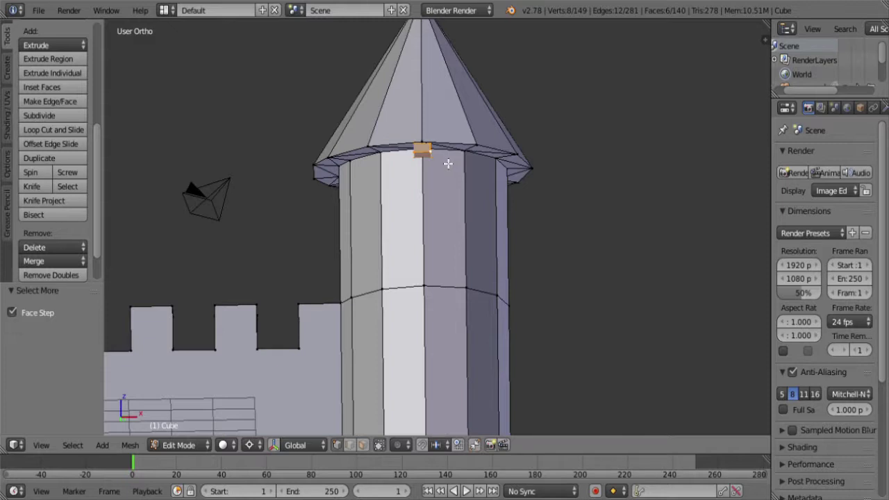
key("KP_7")
middle_click_drag(482, 266, 533, 112, "shift")
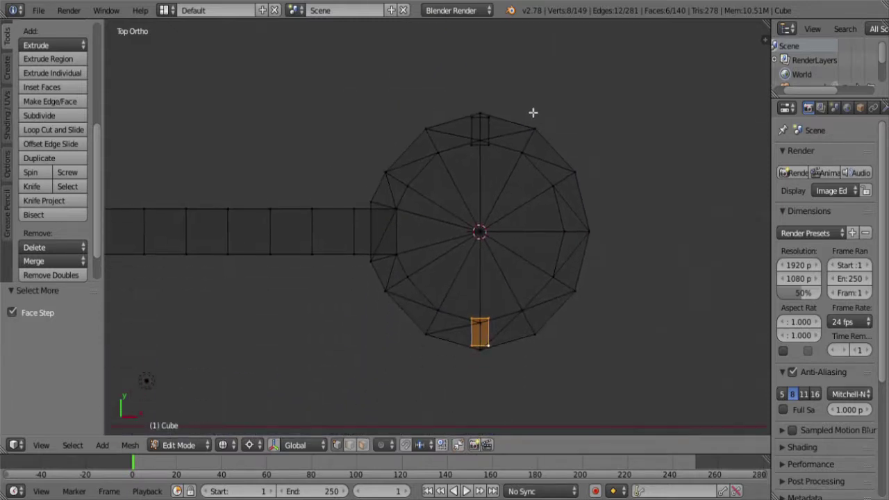
right_click(491, 131)
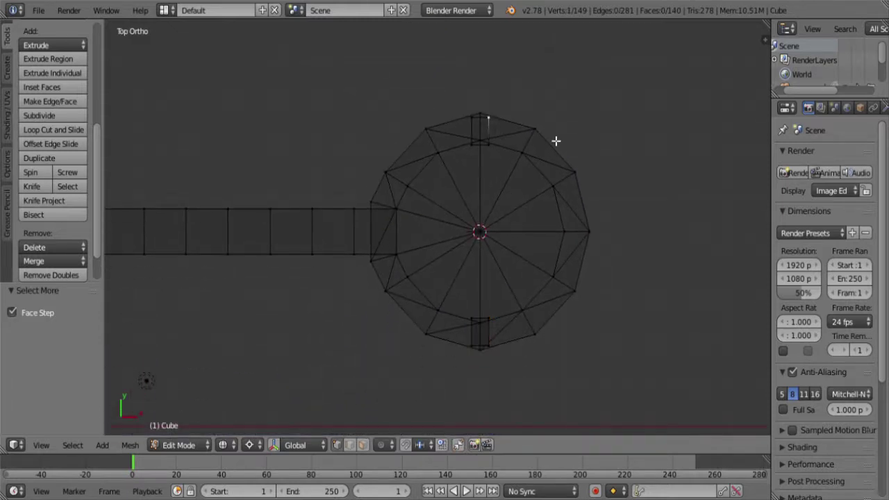
right_click(555, 141, "shift")
key("x")
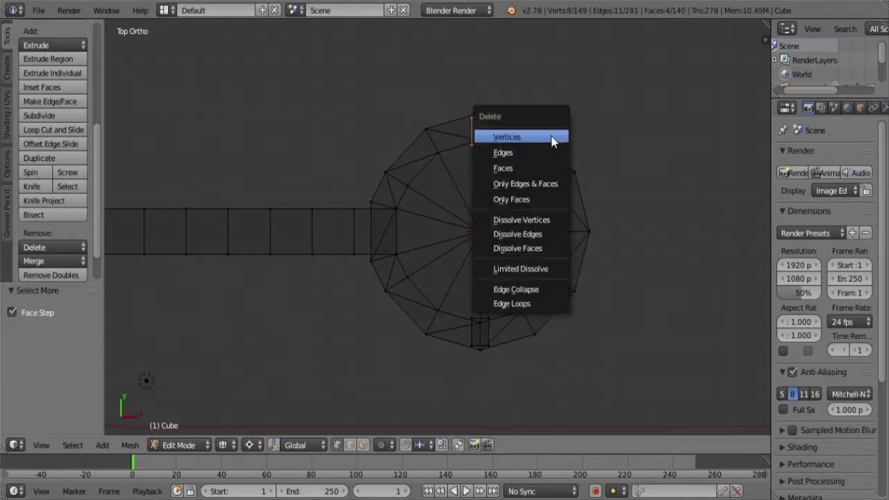
left_click(552, 139)
- Recalculate the normals of the entire mesh so they face consistently
scroll(549, 215, "down", 4)
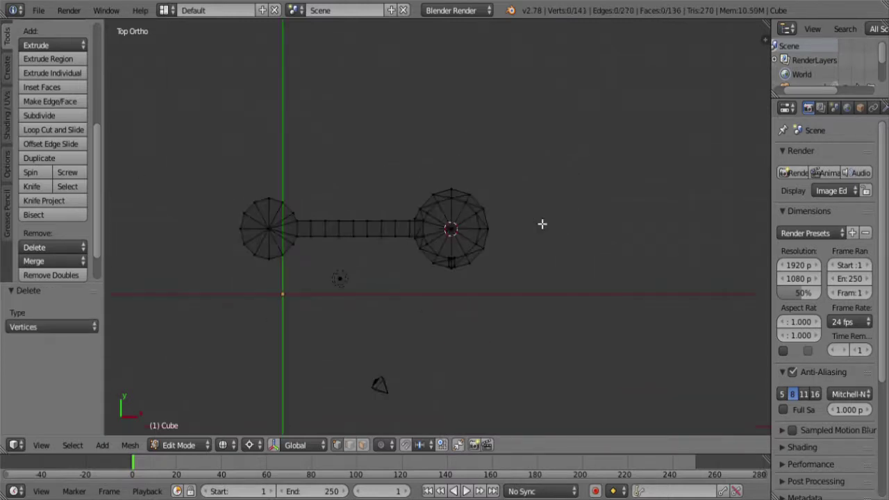
middle_click_drag(403, 300, 394, 197)
key("a")
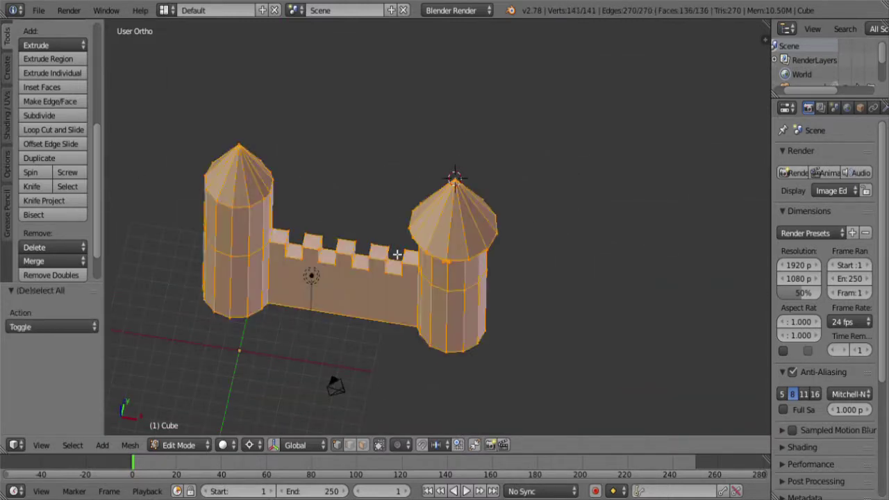
key("ctrl+n")
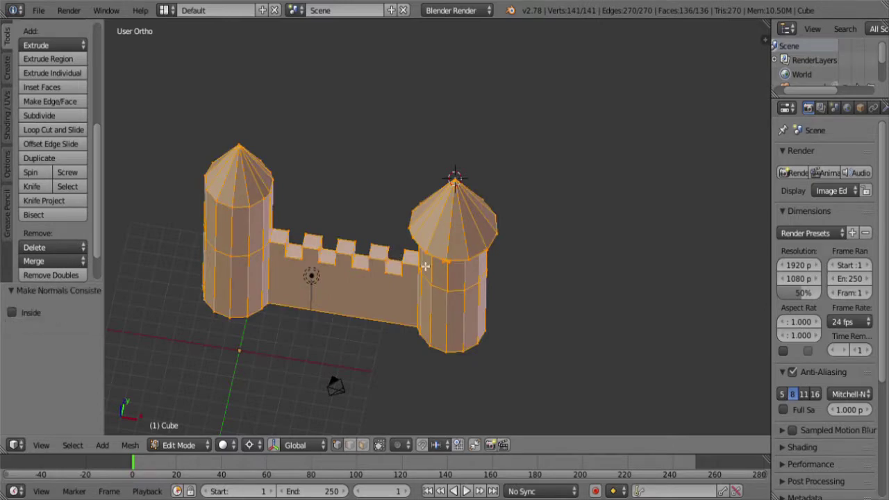
- Select the whole rim block and view the tower from directly above
scroll(474, 273, "up", 3)
middle_click_drag(472, 324, 430, 224)
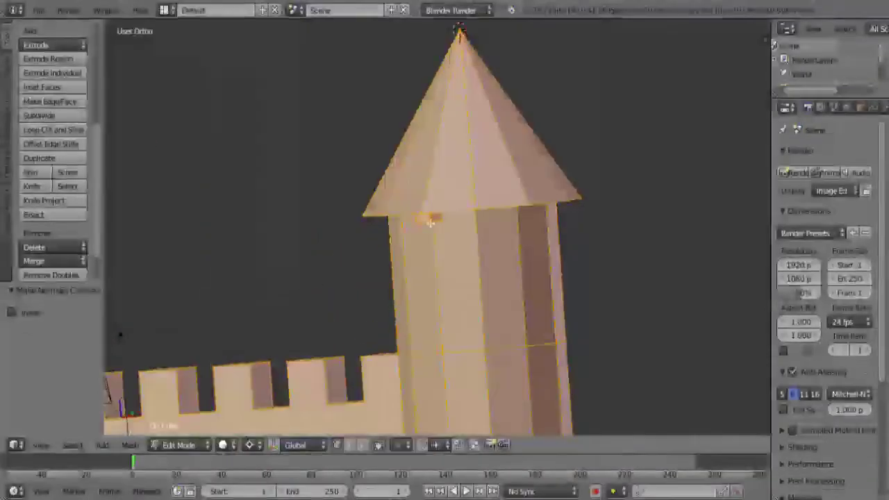
right_click(524, 223)
key("ctrl+KP_Add")
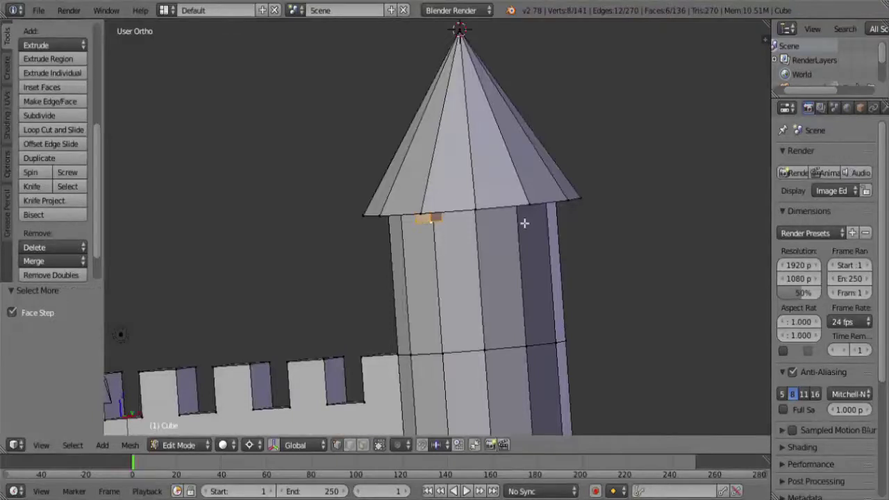
key("KP_7")
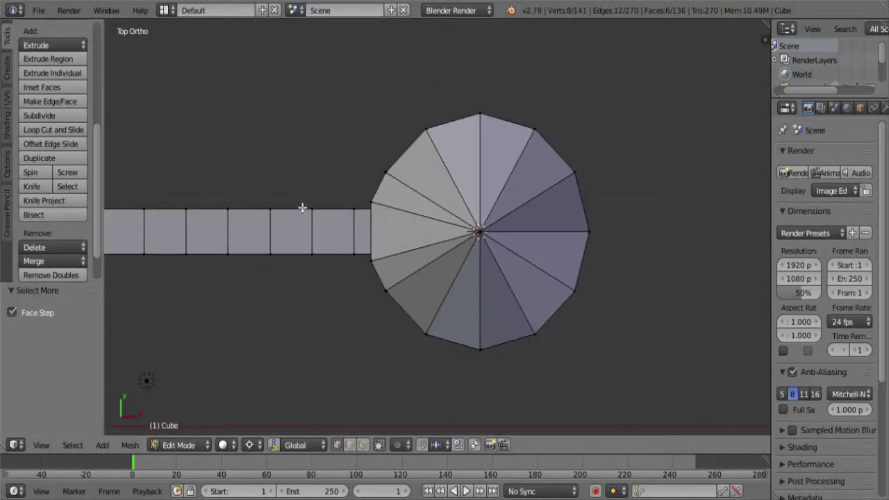
- Spin the block into 6 separate duplicates over a full 360 degrees
key("z")
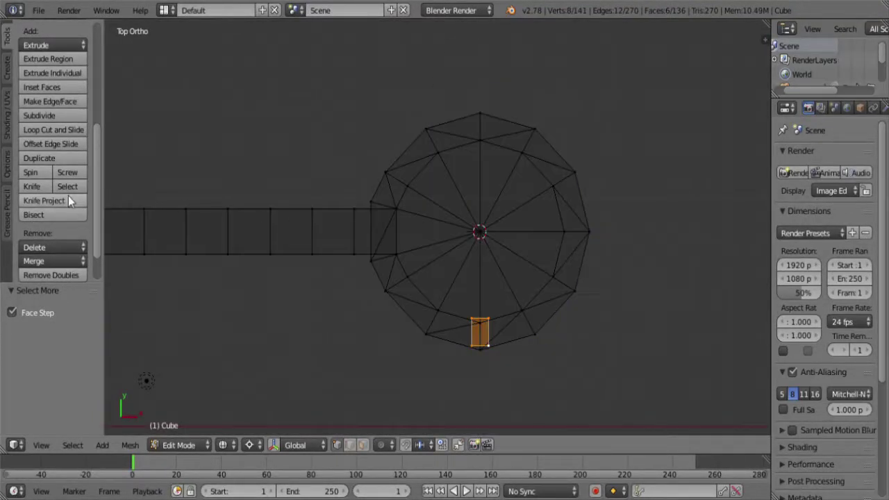
left_click(31, 172)
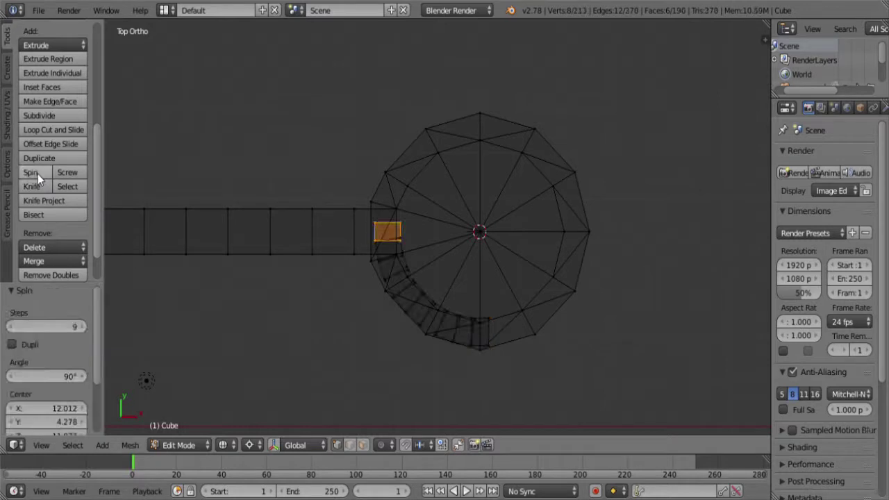
left_click(56, 326)
type("6")
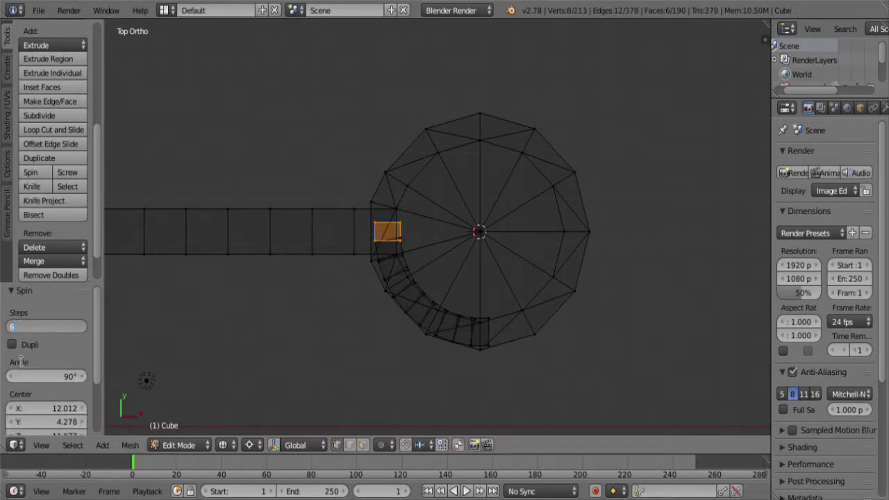
key("Return")
left_click(12, 345)
left_click(59, 377)
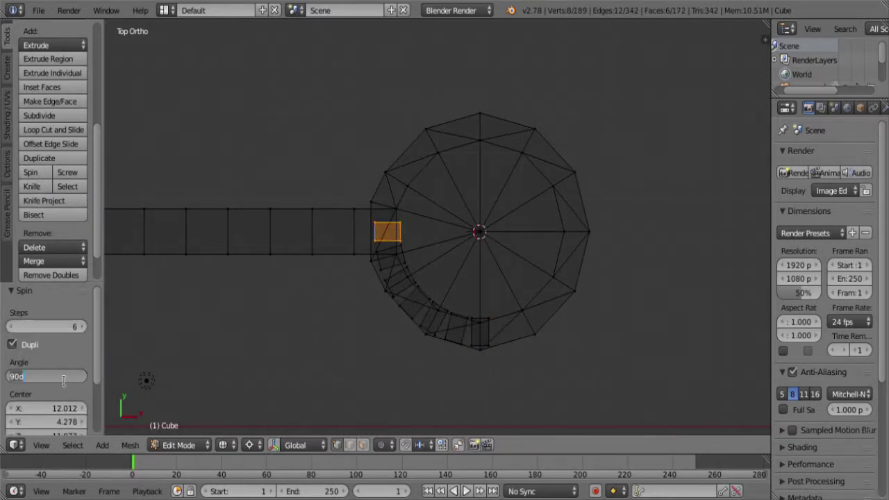
type("360")
key("Return")
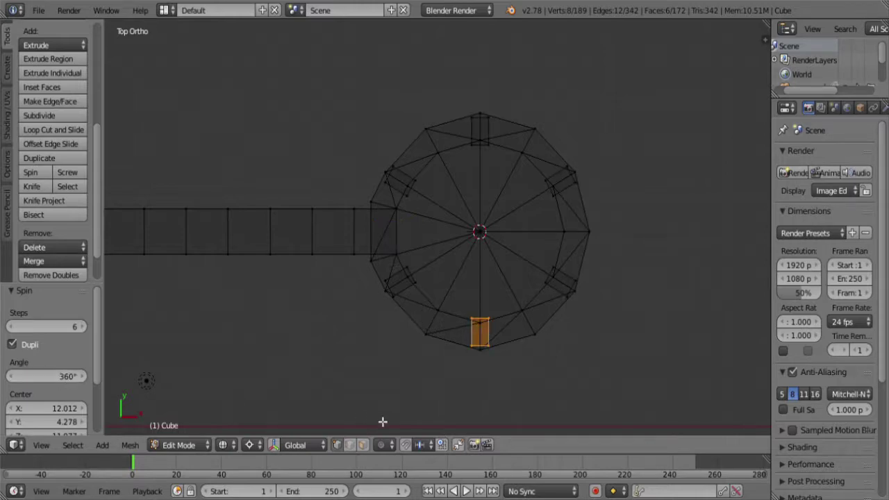
- Delete the leftover duplicate block overlapping the original
middle_click_drag(382, 420, 454, 318)
key("z")
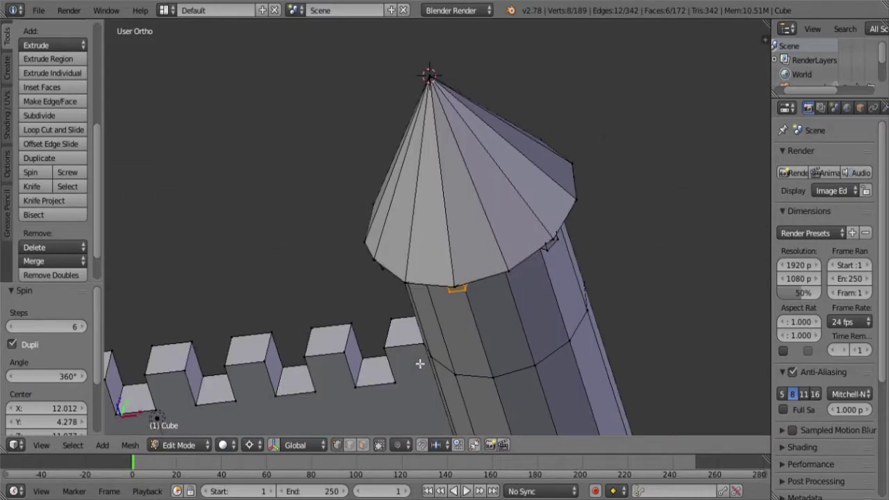
middle_click_drag(419, 363, 389, 225)
scroll(389, 225, "up", 4)
middle_click_drag(415, 182, 400, 240, "shift")
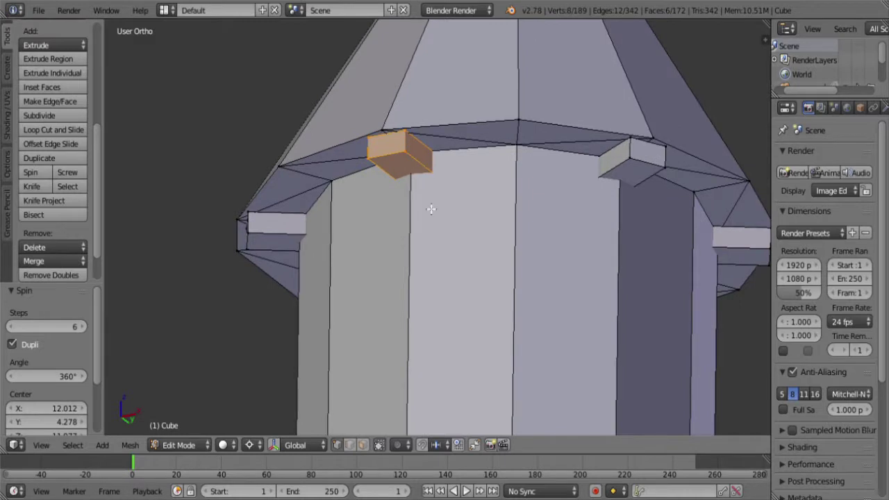
scroll(431, 209, "down", 5)
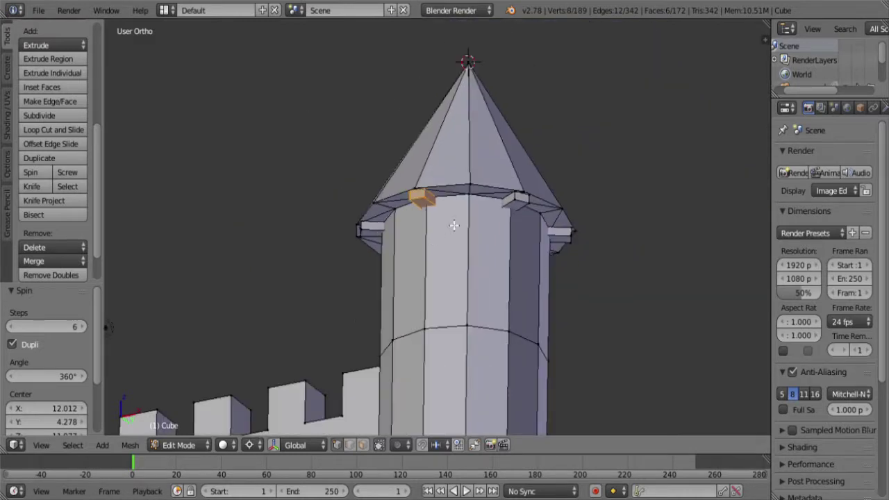
key("x")
left_click(486, 235)
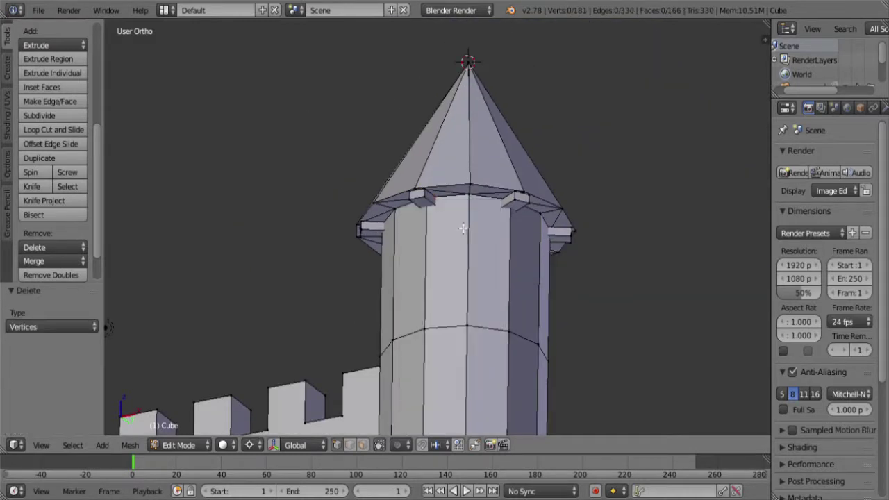
- Box-select the ring of blocks along the spire's base in front wireframe view
scroll(463, 228, "up", 4)
scroll(448, 203, "down", 5)
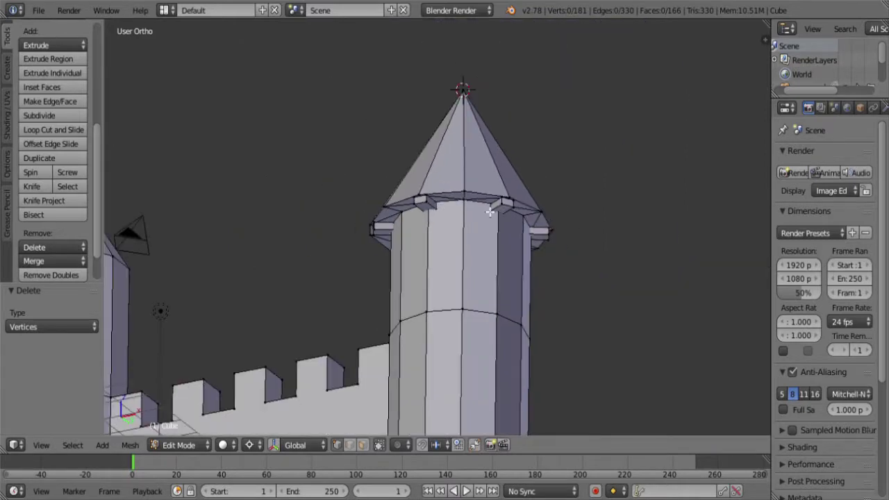
key("KP_1")
key("z")
key("b")
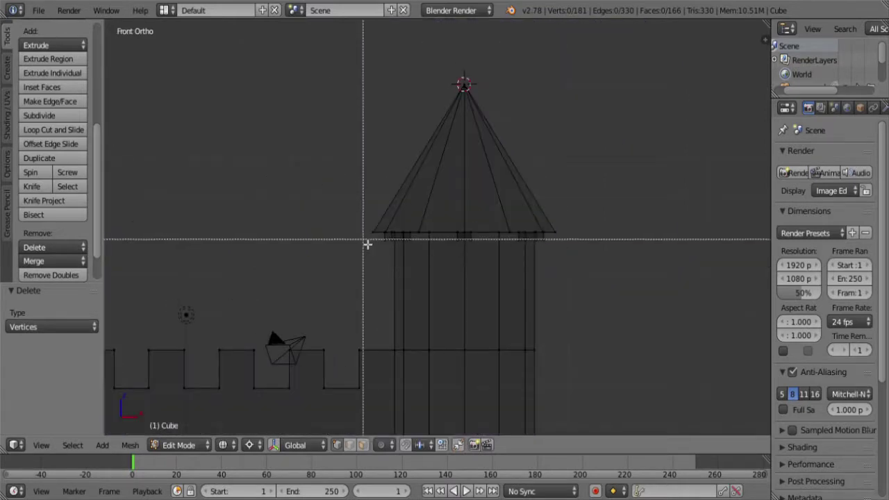
left_click_drag(364, 238, 585, 277)
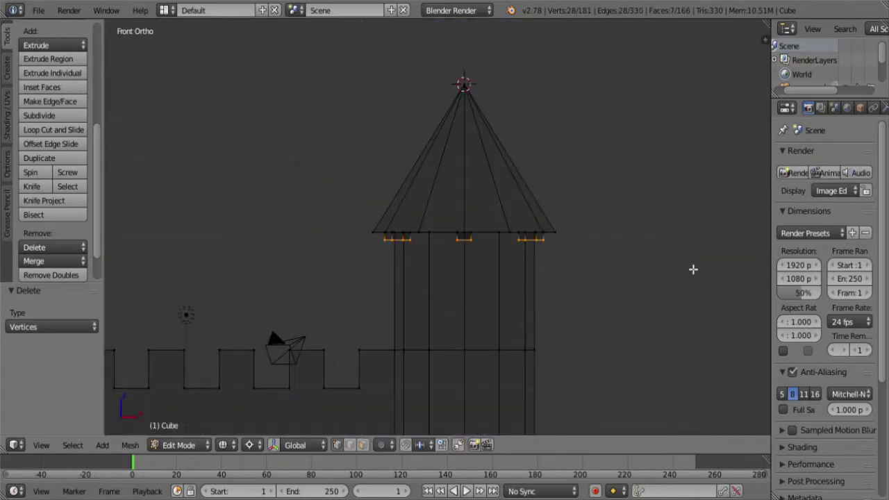
key("ctrl+KP_Add")
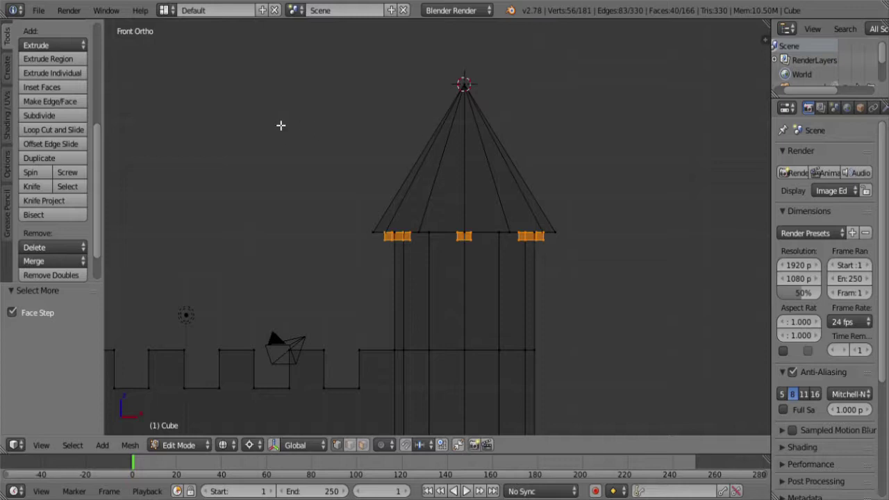
key("ctrl+f")
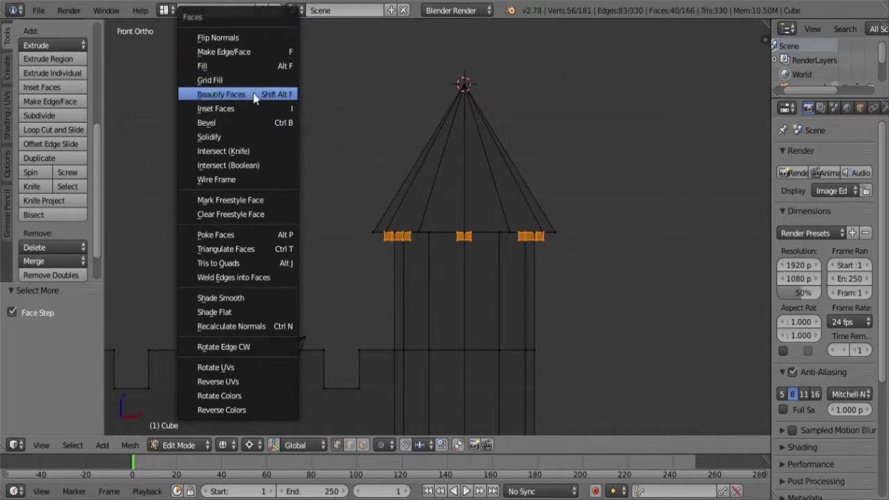
left_click(253, 170)
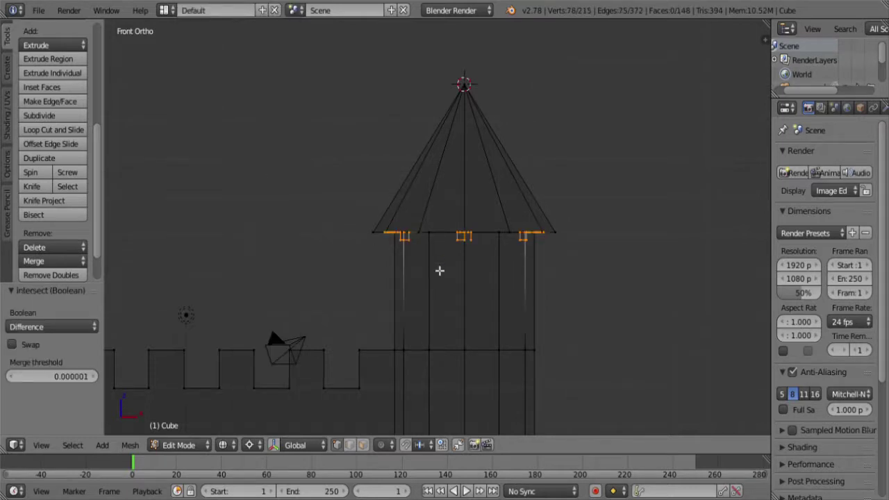
key("z")
middle_click_drag(439, 271, 420, 222)
scroll(410, 196, "up", 5)
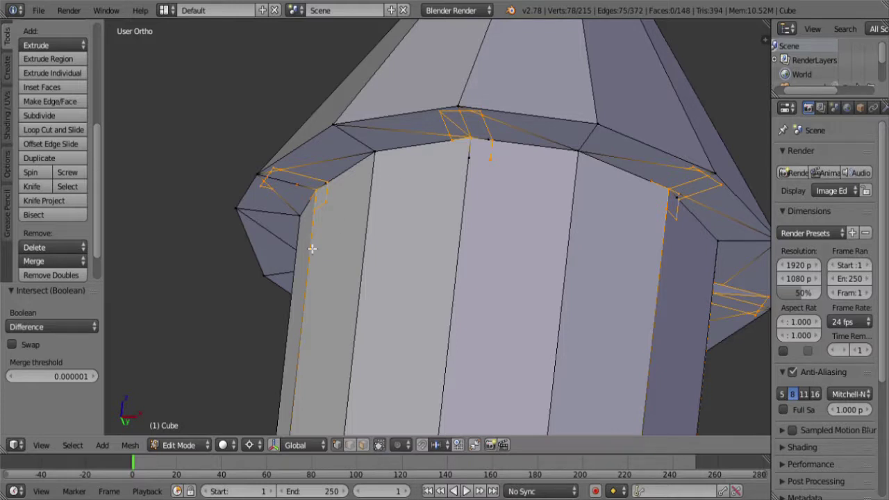
left_click(52, 327)
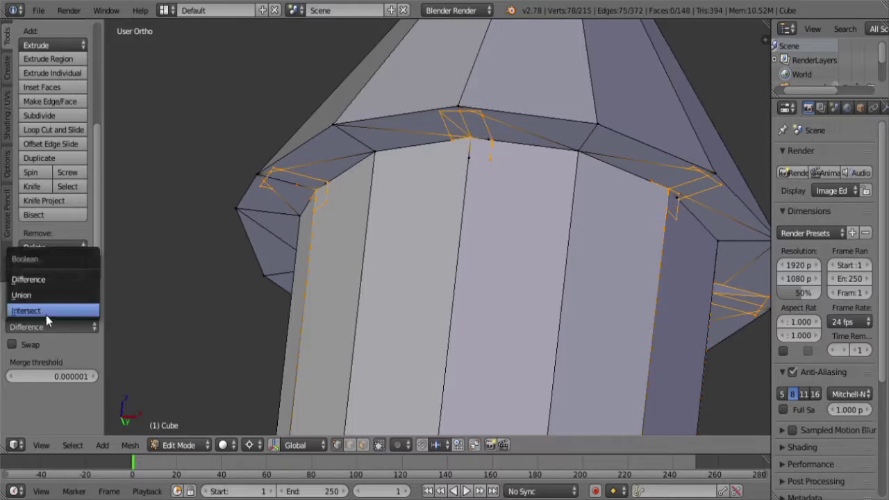
left_click(42, 299)
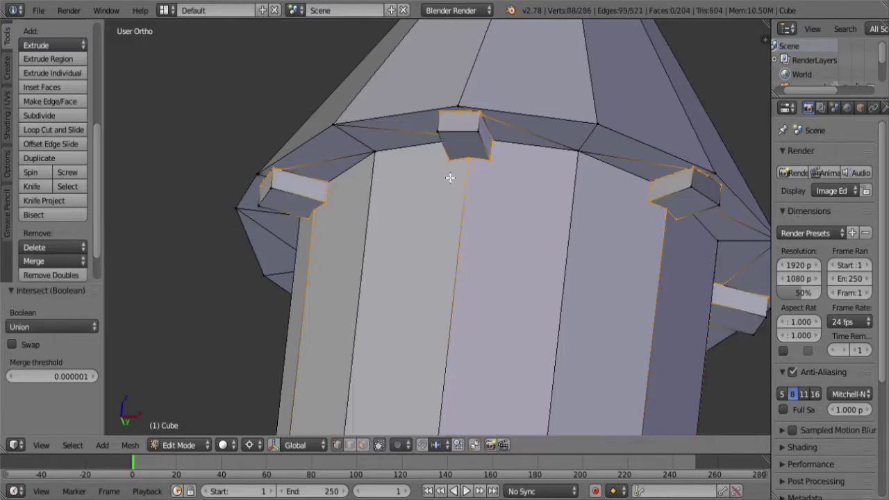
key("z")
middle_click_drag(441, 164, 427, 177)
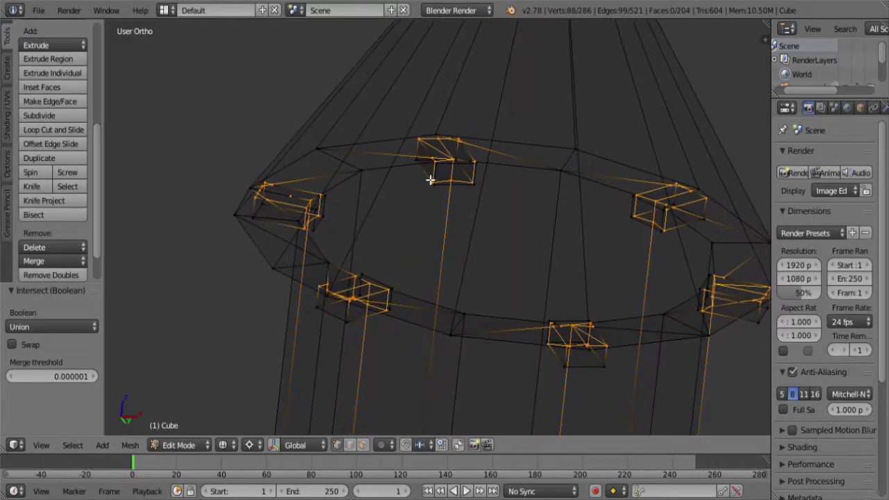
scroll(434, 177, "up", 3)
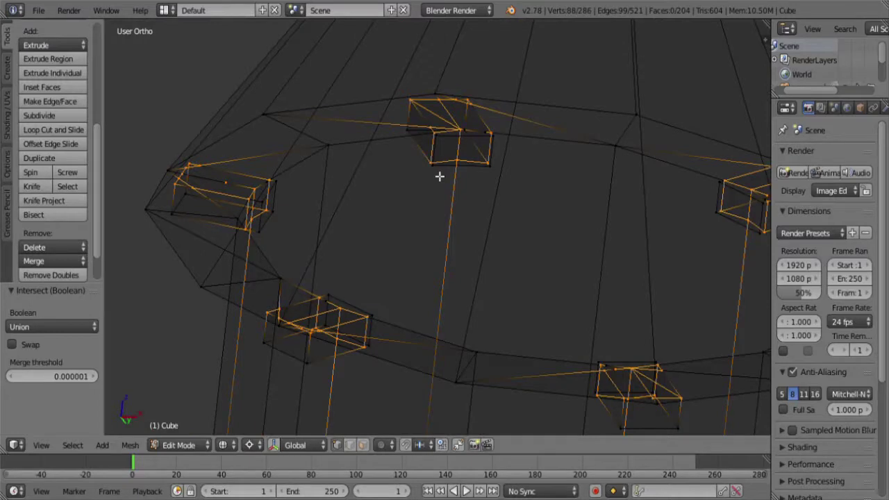
scroll(439, 177, "down", 3)
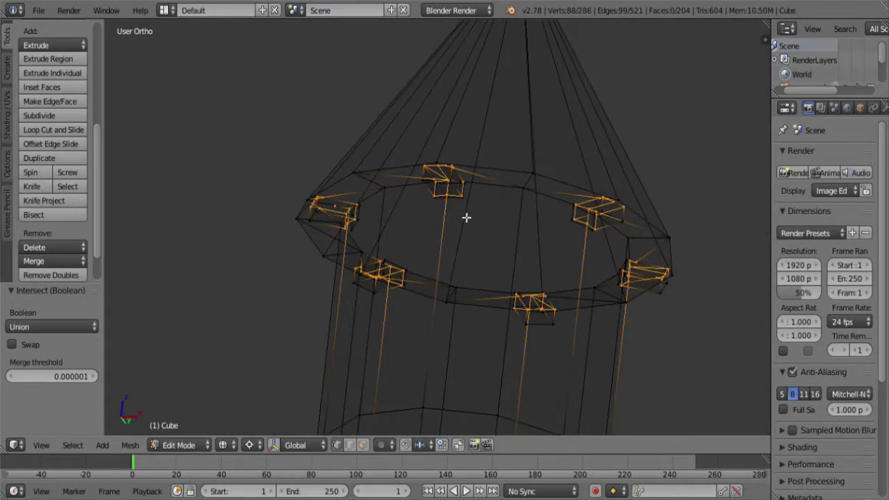
key("ctrl+z")
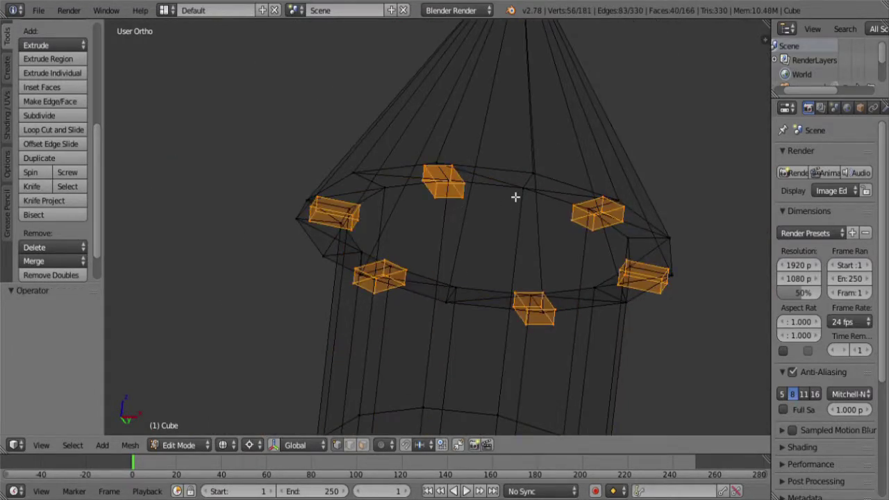
- Move the selected rim blocks up 0.01 along Z from the right side view
key("KP_3")
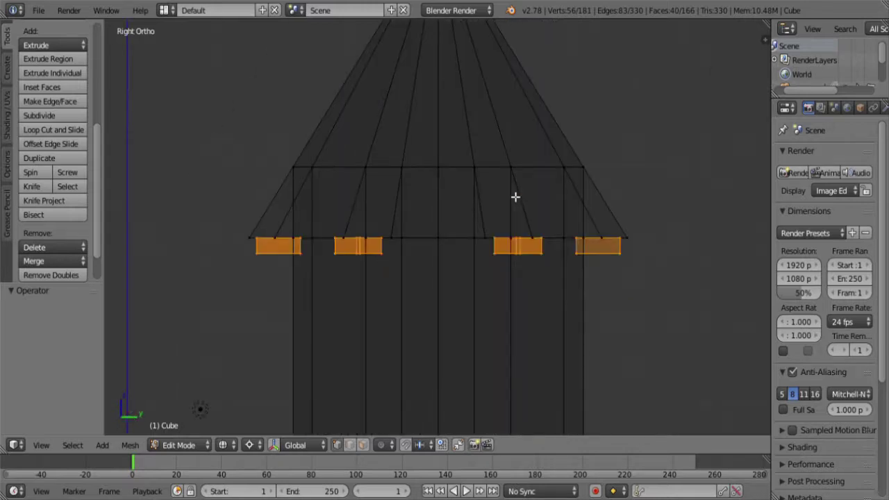
scroll(530, 242, "up", 5)
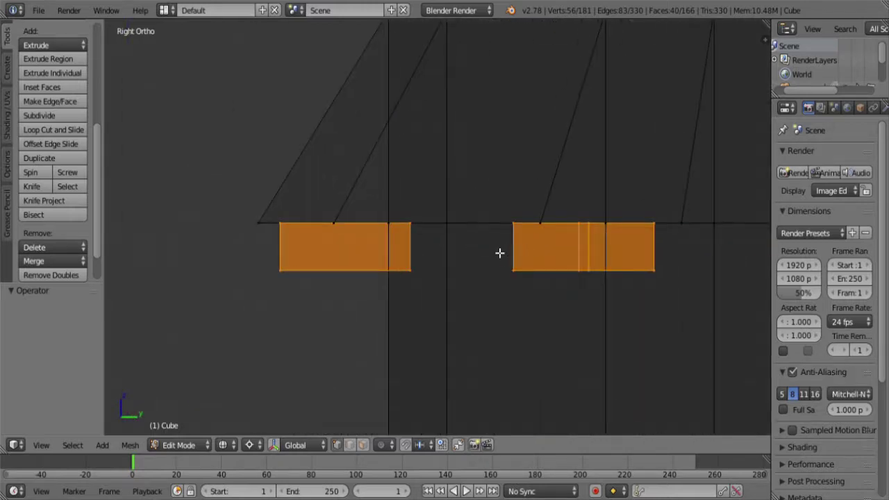
middle_click_drag(500, 252, 548, 248, "shift")
scroll(540, 251, "up", 5)
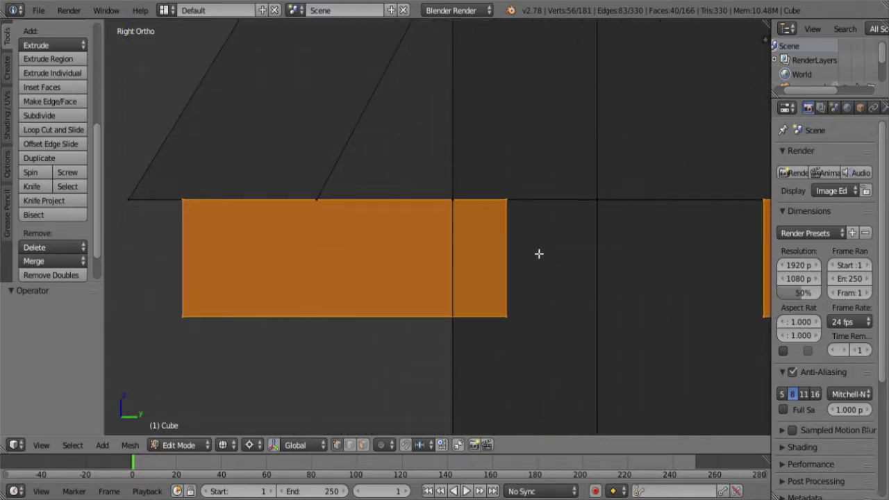
scroll(340, 288, "up", 1)
middle_click_drag(340, 288, 496, 255, "shift")
scroll(496, 254, "up", 1)
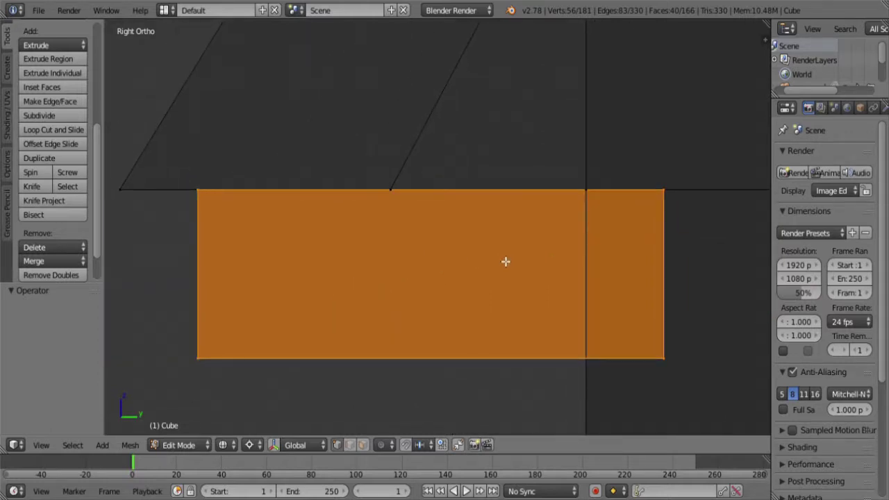
key("g")
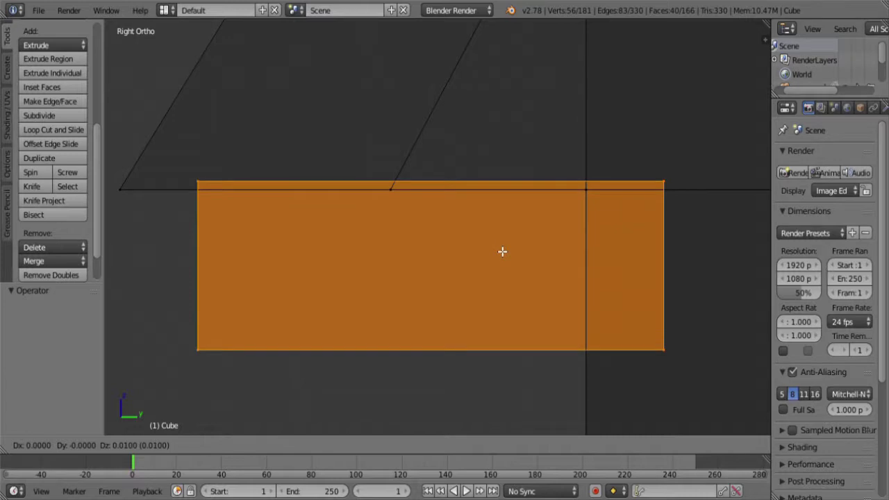
left_click(502, 252)
scroll(500, 252, "down", 3)
middle_click_drag(500, 253, 499, 202)
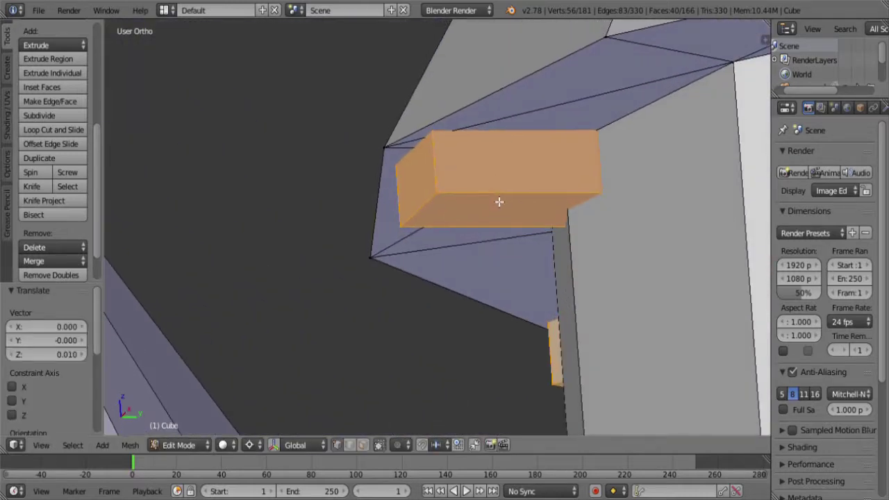
middle_click_drag(510, 164, 453, 207, "shift")
scroll(475, 238, "down", 3)
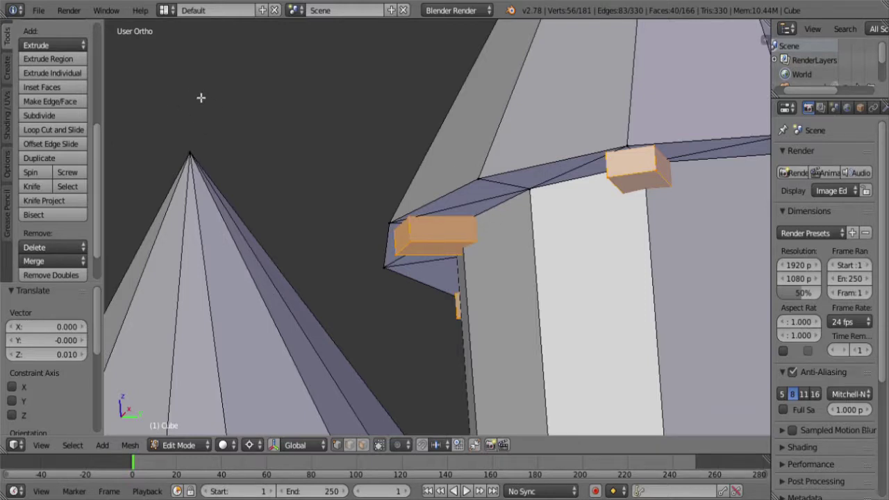
- Boolean-union the selected blocks into the tower's overhanging ring
key("ctrl+f")
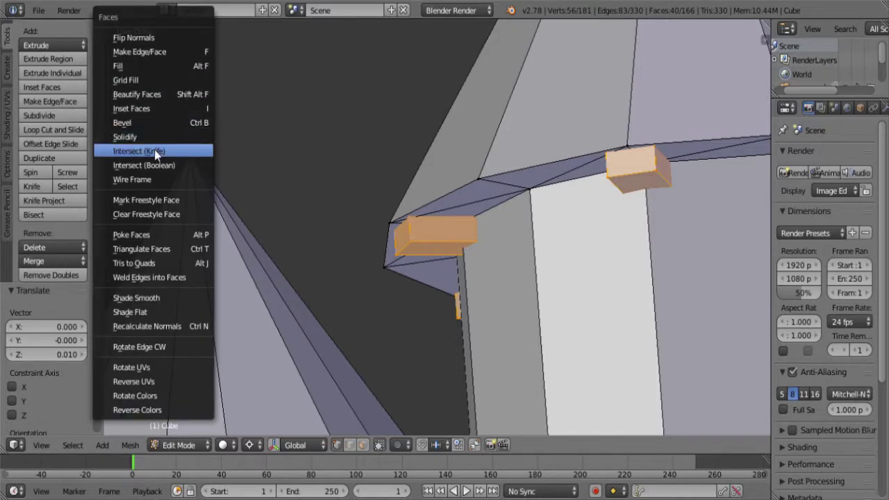
left_click(156, 166)
key("z")
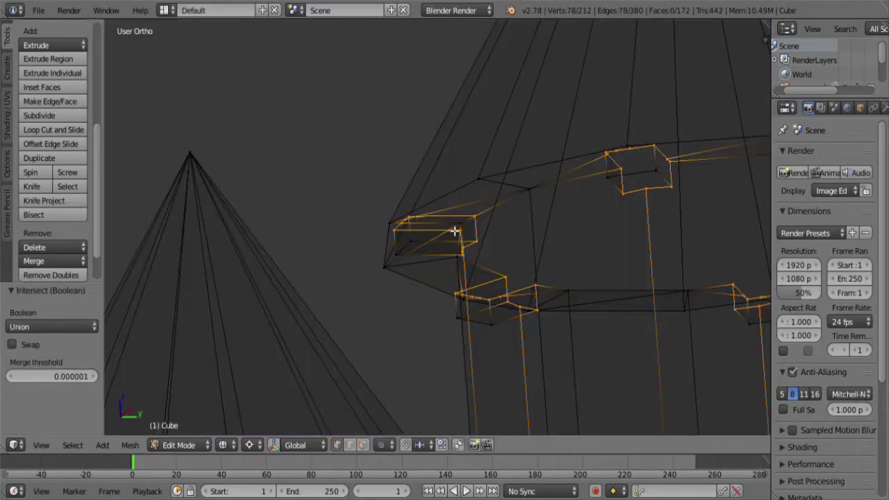
mouse_move(455, 232)
middle_mouse_down()
mouse_move(505, 194)
mouse_move(456, 157)
middle_mouse_up()
scroll(456, 158, "down", 3)
scroll(457, 158, "up", 10)
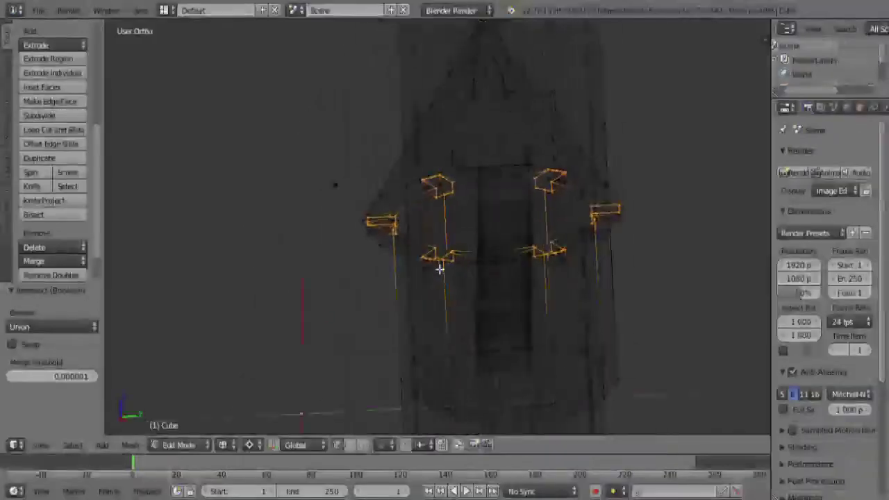
scroll(511, 326, "down", 4)
key("z")
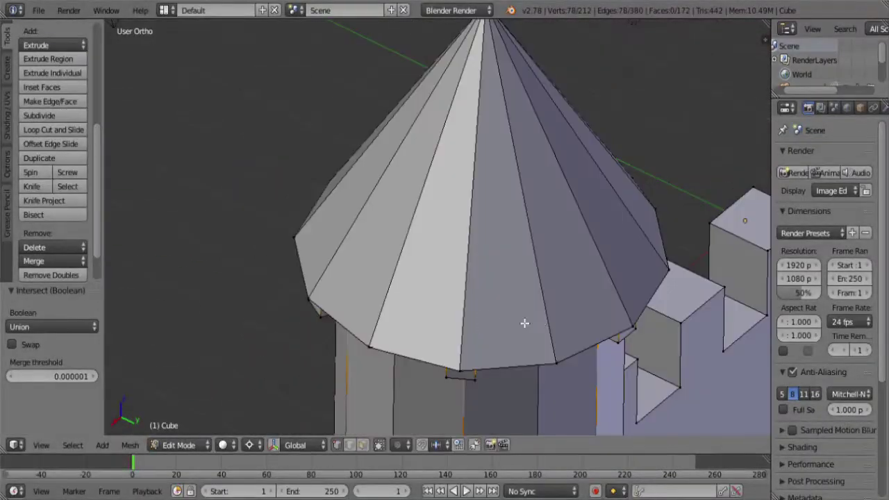
key("z")
scroll(539, 317, "up", 1)
middle_click_drag(478, 327, 403, 326)
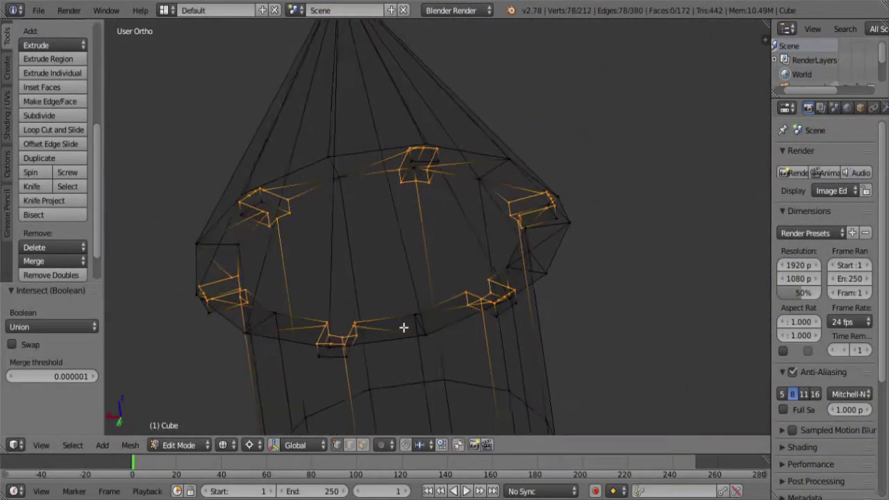
key("z")
scroll(434, 202, "up", 5)
- Delete the stray vertex left on the ring
right_click(397, 110)
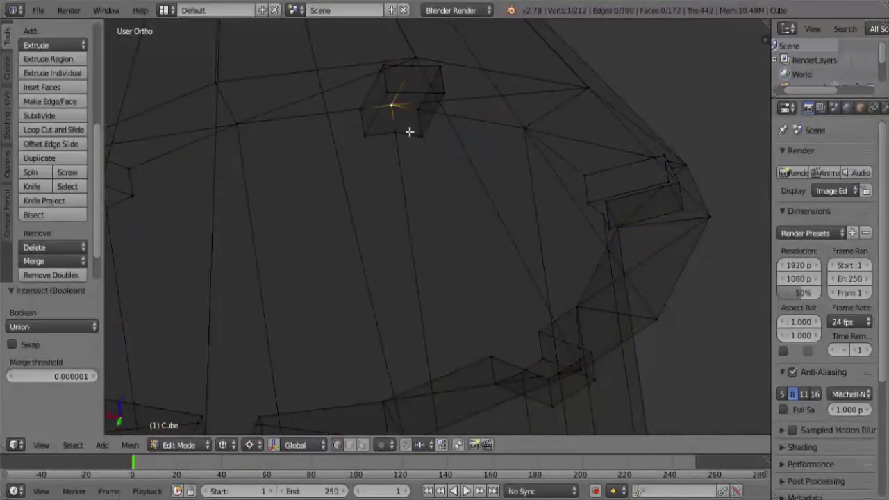
scroll(448, 179, "down", 3)
middle_click_drag(472, 229, 482, 229)
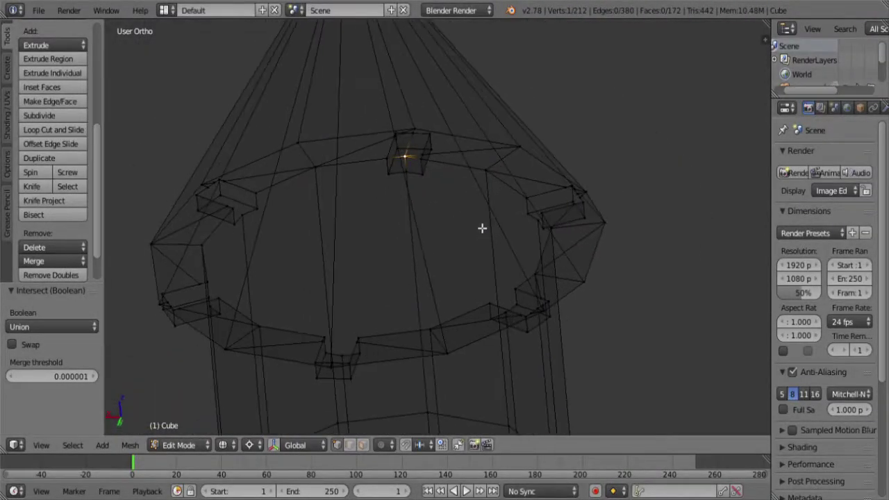
key("x")
left_click(467, 215)
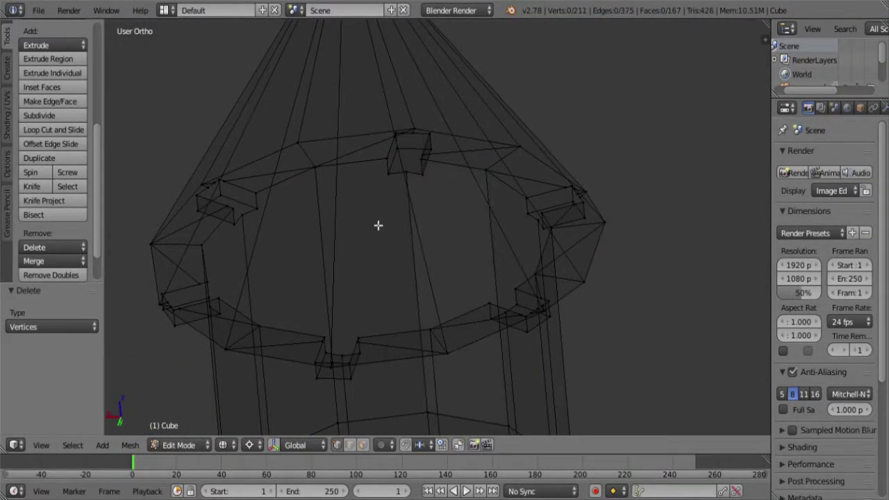
- Orbit around the fused ring to inspect it, then re-enter Edit Mode
middle_click_drag(377, 224, 472, 194)
scroll(472, 194, "up", 5)
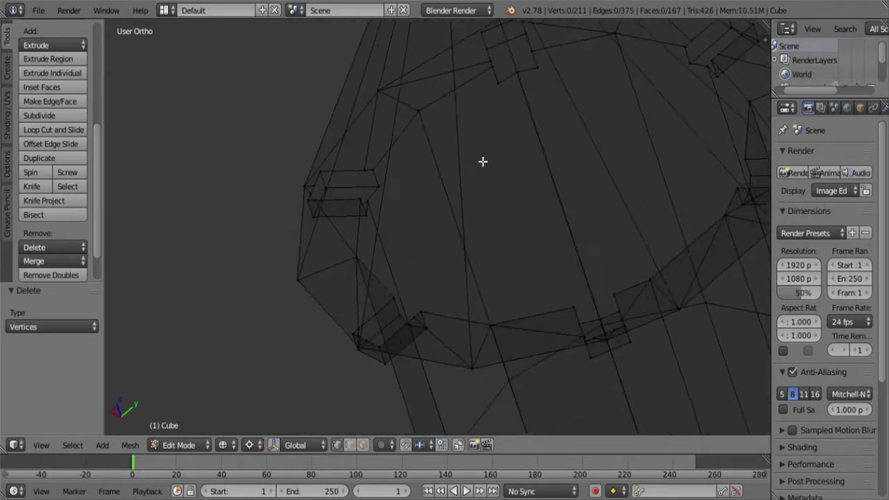
middle_click_drag(456, 143, 560, 188)
key("z")
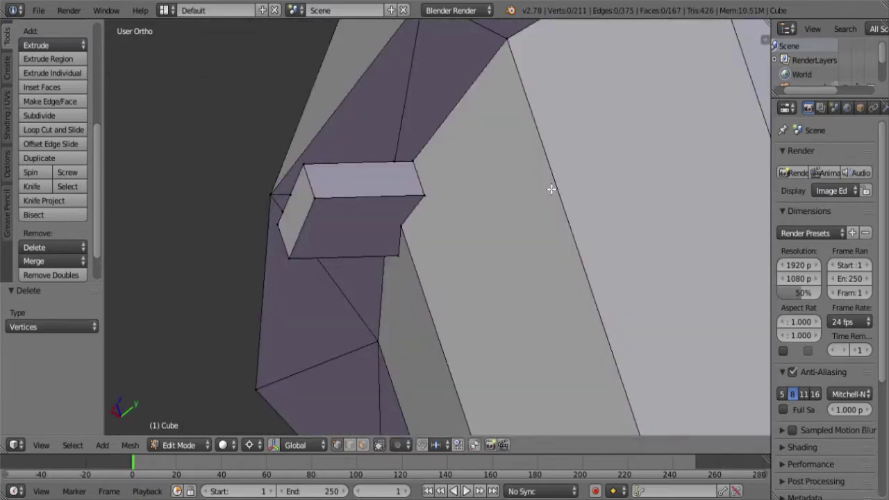
scroll(551, 189, "down", 4)
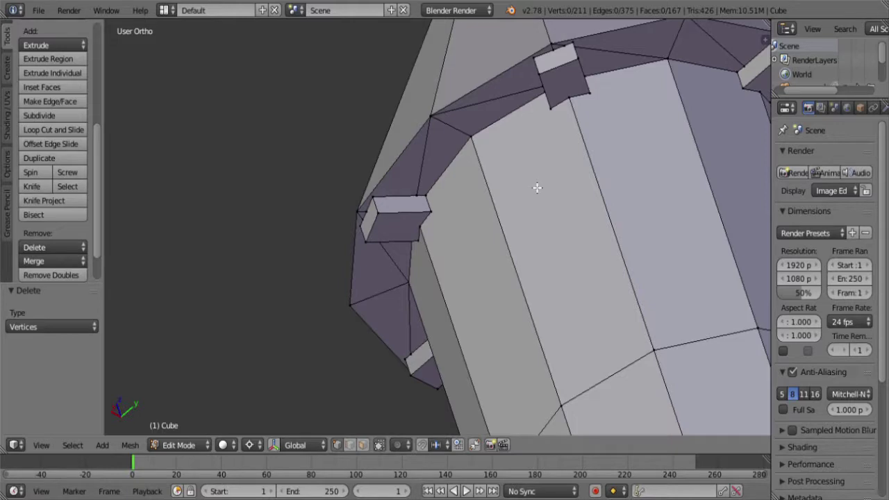
scroll(537, 187, "down", 5)
middle_click_drag(552, 225, 519, 192)
scroll(534, 292, "up", 4)
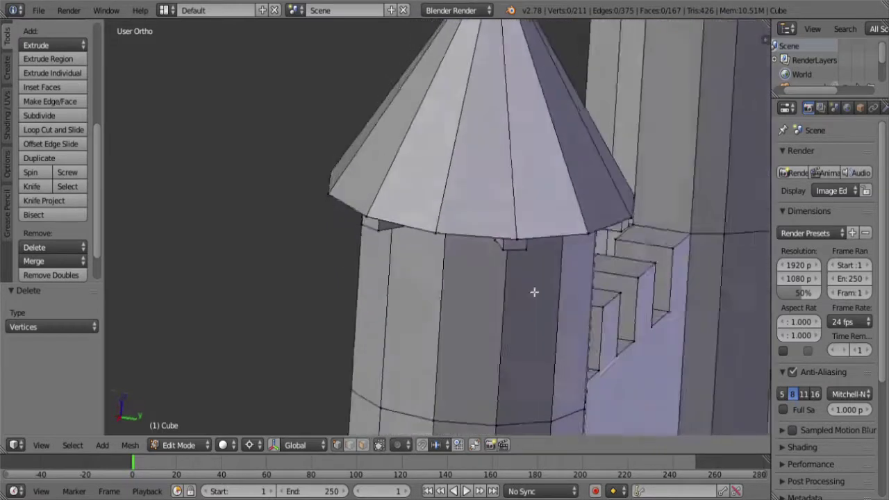
key("z")
middle_click_drag(534, 292, 468, 232)
key("Tab")
key("Tab")
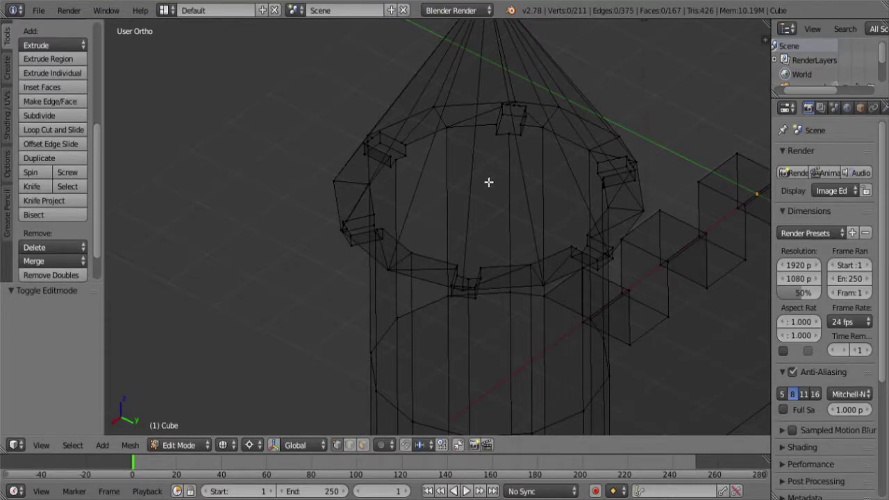
- Run Remove Doubles on the whole mesh, leaving 198 vertices and 157 faces
key("a")
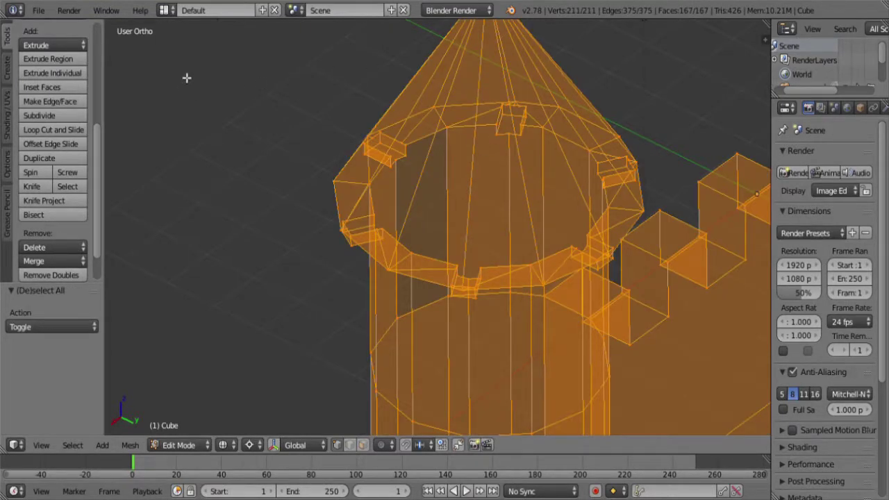
key("w")
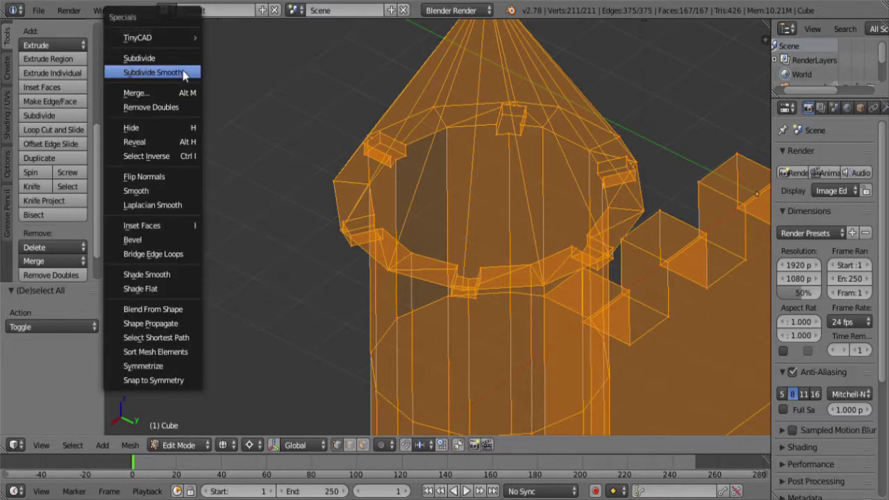
left_click(175, 109)
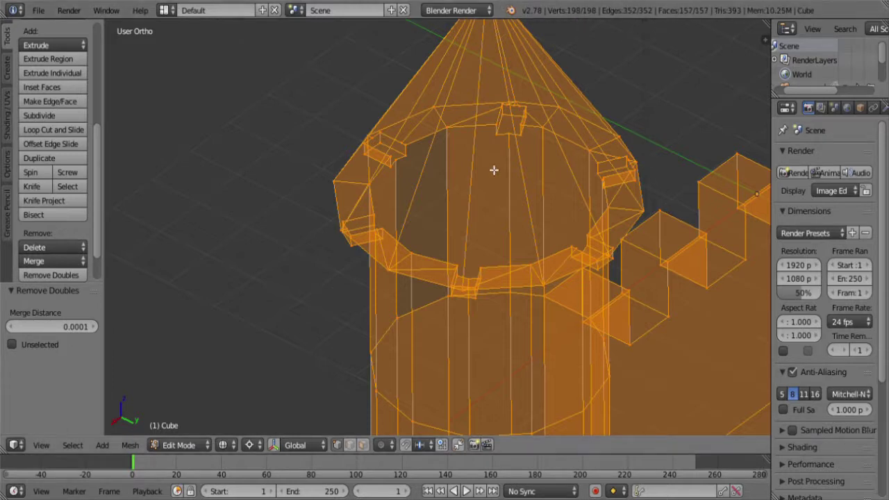
scroll(489, 243, "down", 2)
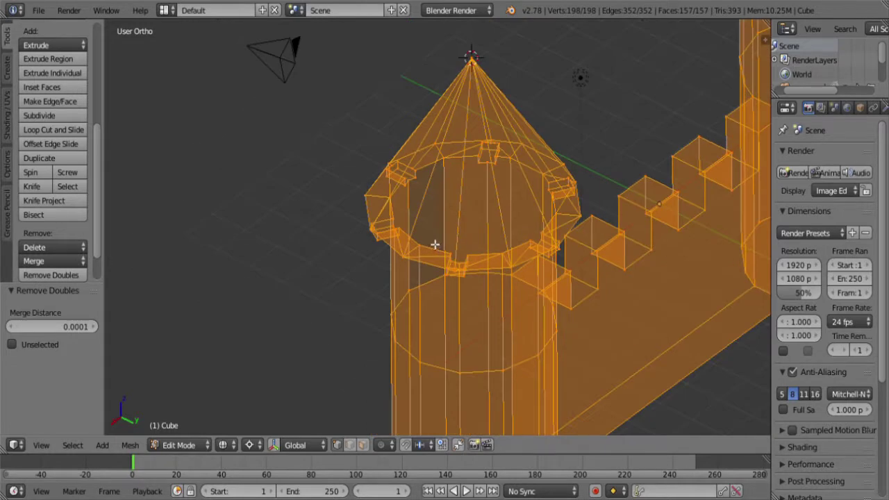
key("z")
mouse_move(366, 276)
middle_mouse_down()
mouse_move(516, 298)
mouse_move(294, 334)
mouse_move(424, 255)
mouse_move(536, 248)
mouse_move(391, 250)
mouse_move(431, 225)
mouse_move(470, 242)
mouse_move(476, 201)
middle_mouse_up()
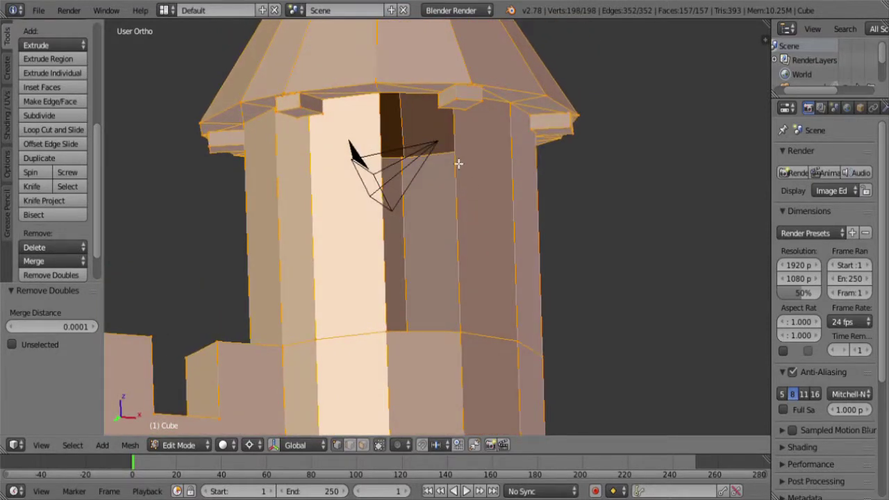
- Select the rim vertices and the two lower corners around the hole in the tower wall
scroll(466, 108, "up", 1)
right_click(460, 88)
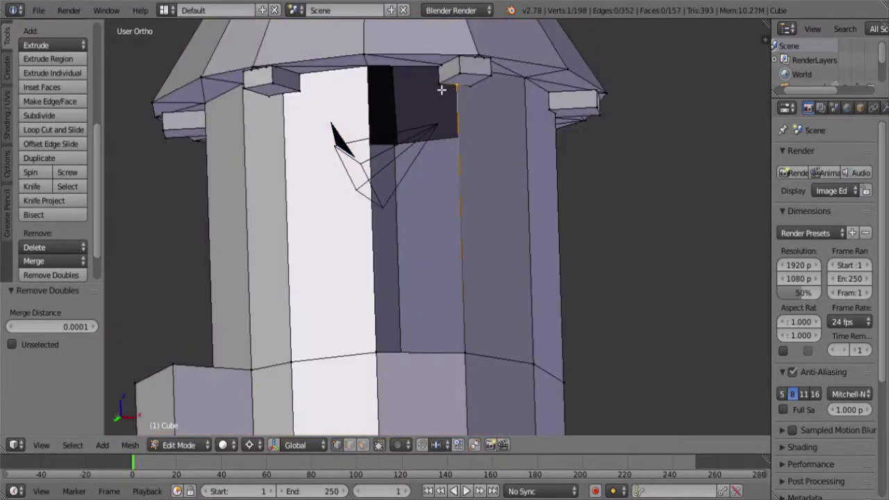
right_click(398, 71, "ctrl")
right_click(371, 69, "ctrl")
right_click(375, 358, "ctrl")
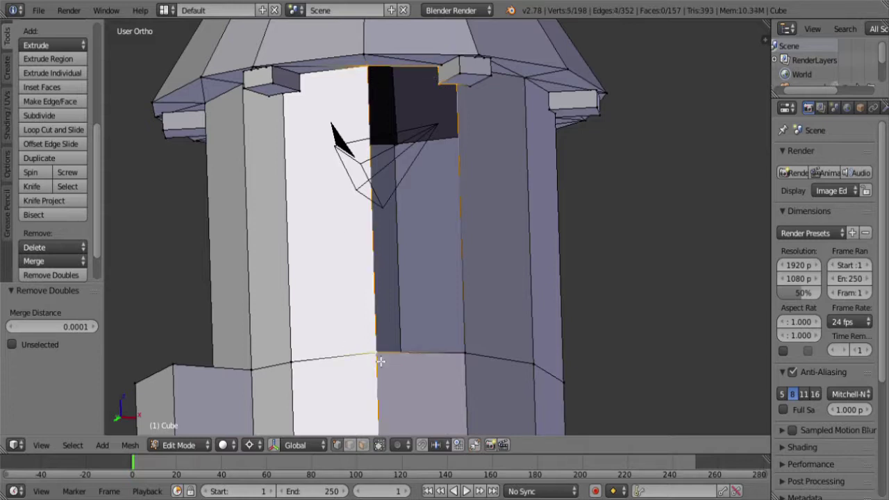
right_click(478, 358, "ctrl")
middle_click_drag(507, 208, 528, 151)
middle_click_drag(505, 181, 487, 242)
key("a")
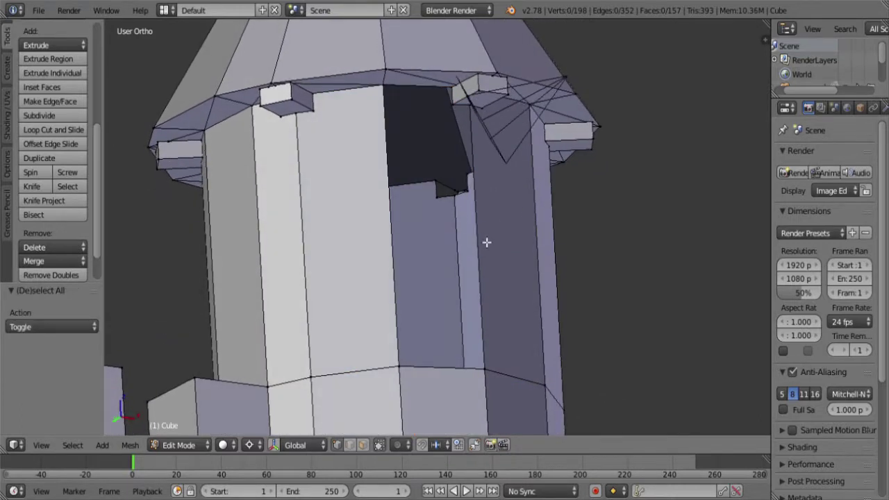
key("ctrl+z")
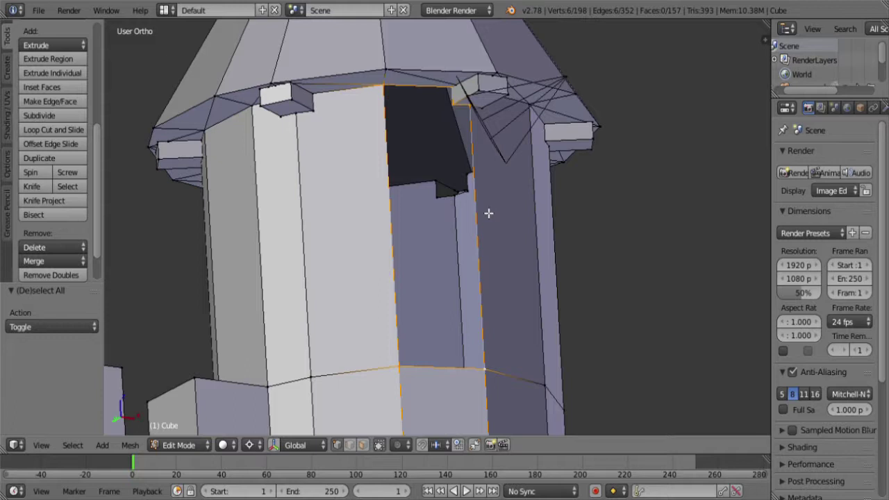
- Fill the tower-wall hole with a new face and deselect everything
key("f")
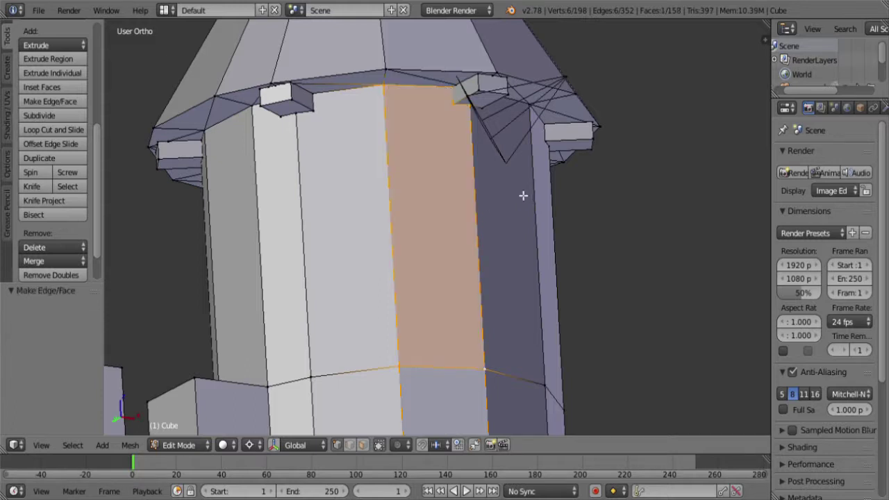
scroll(522, 194, "down", 5)
middle_click_drag(478, 192, 468, 229)
key("Tab")
key("Tab")
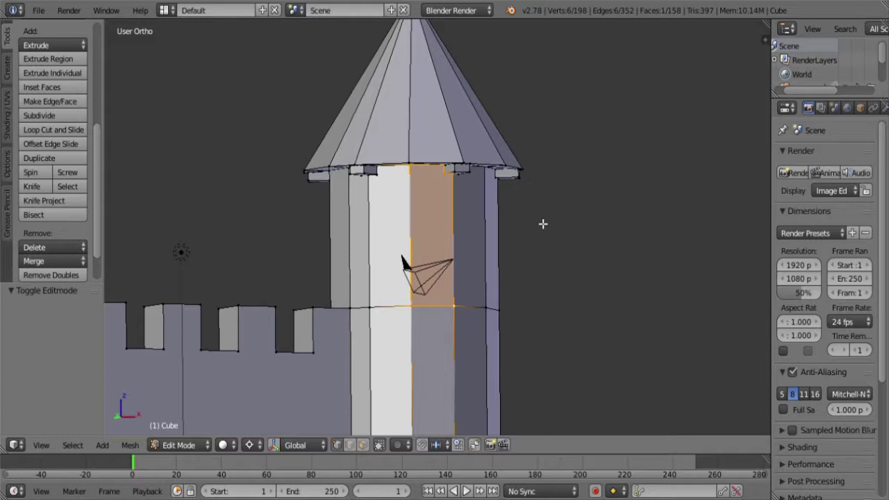
key("a")
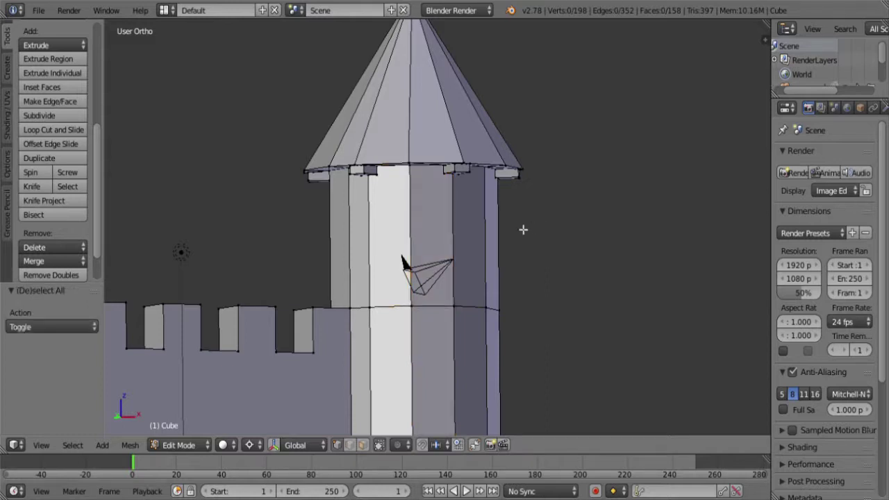
scroll(508, 232, "down", 7)
- Select all non-manifold edges of the castle mesh
middle_click_drag(482, 239, 470, 271)
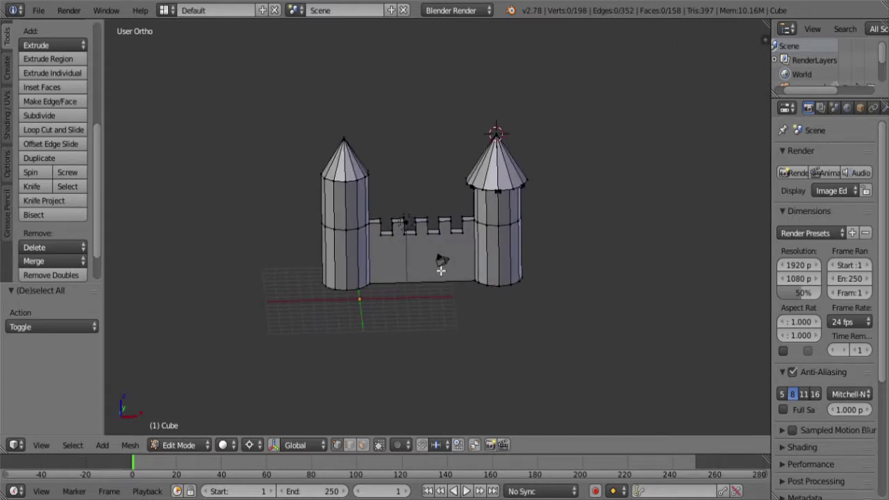
left_click(74, 446)
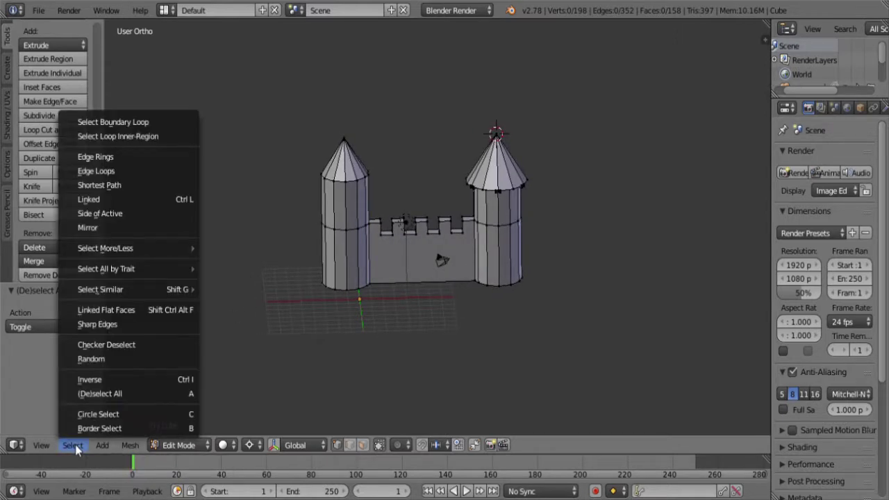
mouse_move(157, 268)
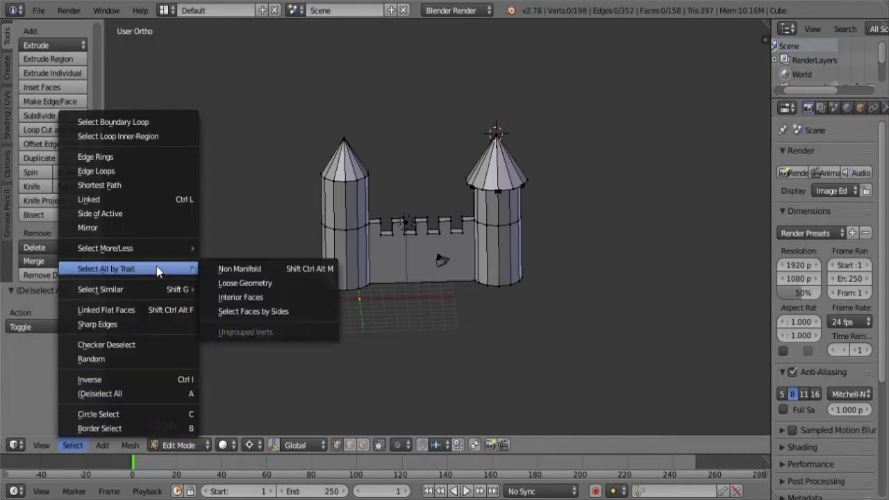
left_click(280, 271)
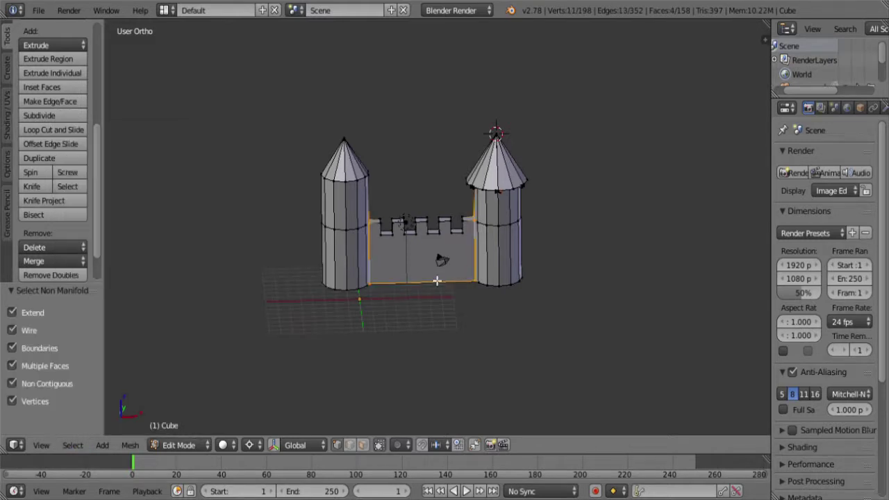
- In wireframe, select the four corner vertices of the wall end inside the right tower
key("z")
mouse_move(492, 273)
middle_mouse_down("shift")
mouse_move(460, 259)
mouse_move(417, 307)
middle_mouse_up("shift")
scroll(424, 303, "up", 4)
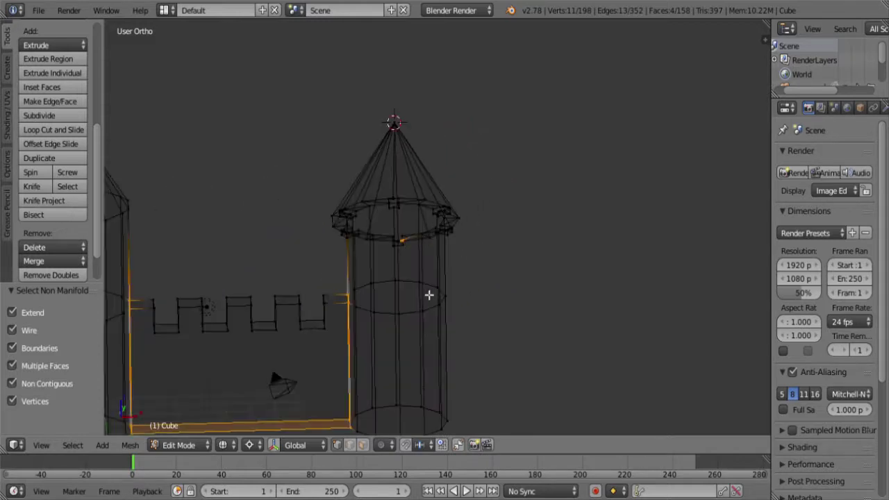
middle_click_drag(379, 341, 511, 261, "shift")
scroll(482, 312, "up", 4)
right_click(484, 142)
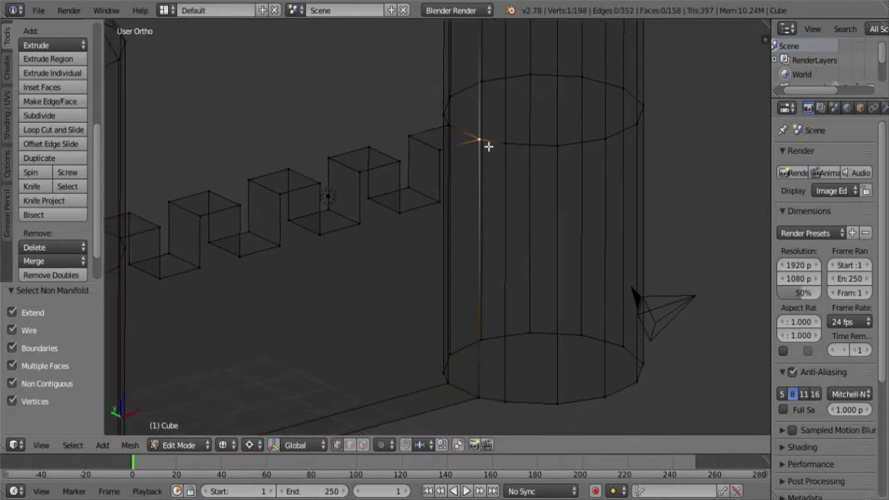
right_click(450, 128, "shift")
right_click(453, 378, "shift")
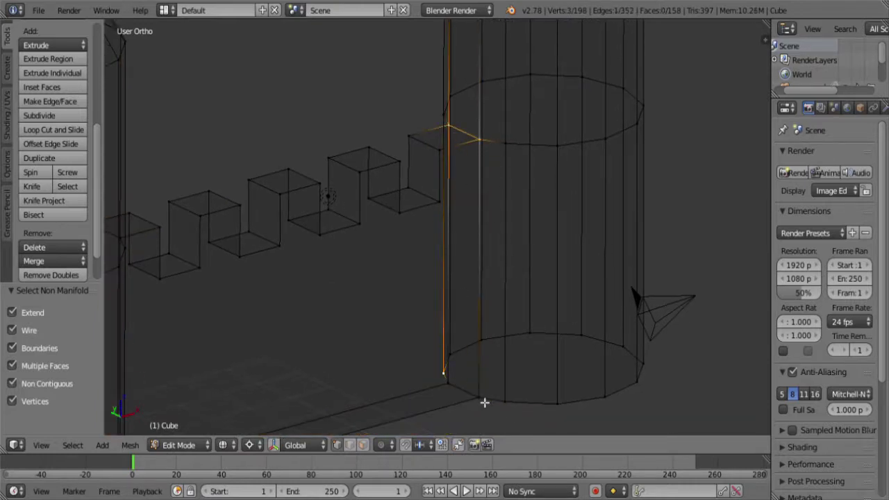
key("ctrl+z")
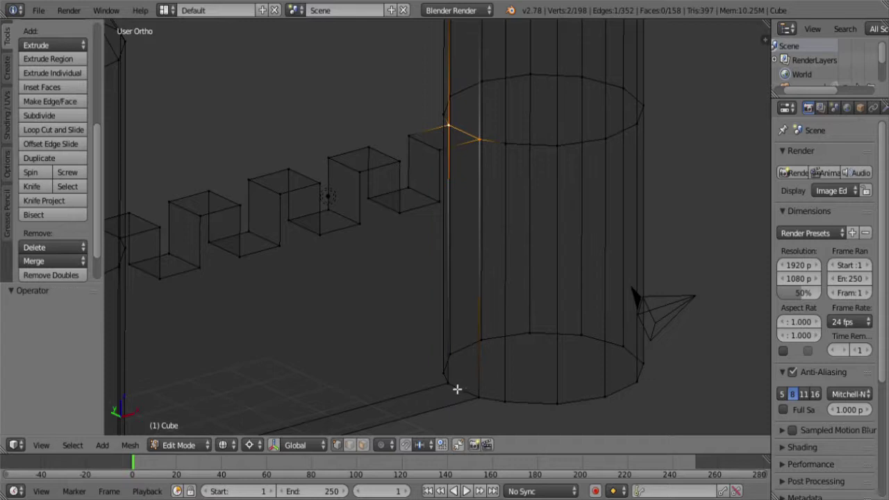
right_click(452, 384, "shift")
right_click(480, 400, "shift")
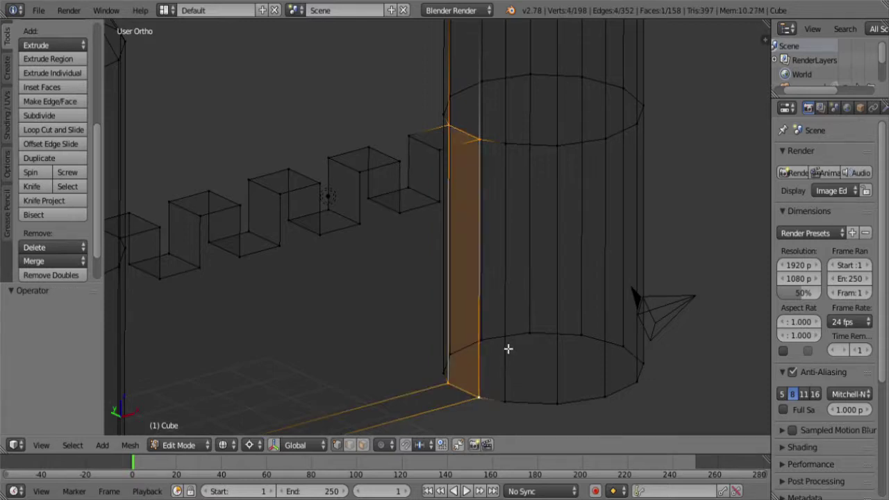
scroll(507, 349, "down", 3)
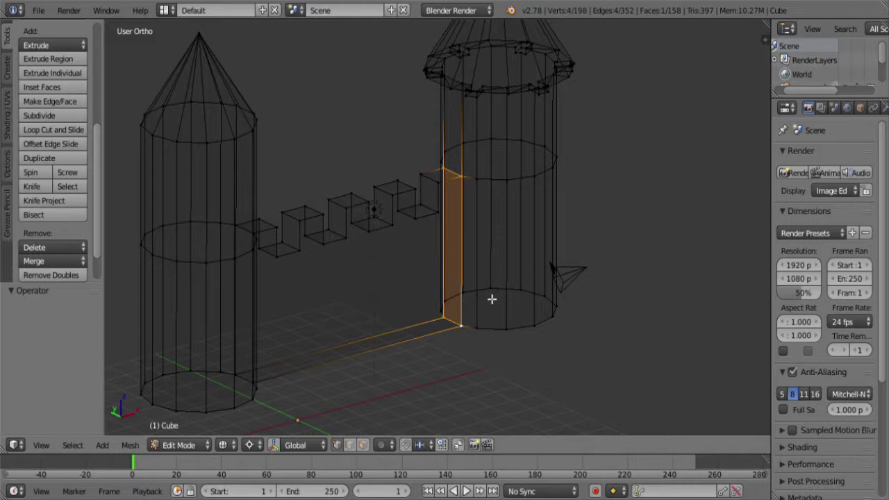
scroll(494, 300, "up", 2)
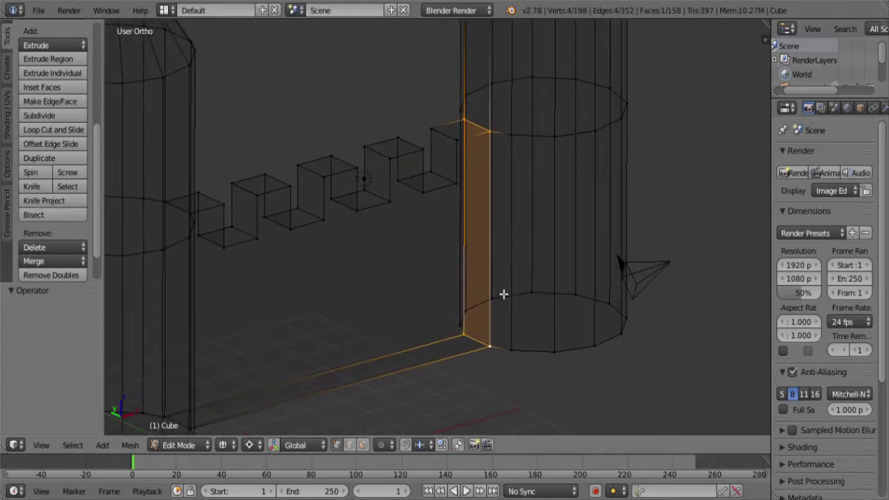
- Delete the wall-end face buried inside the right tower
key("x")
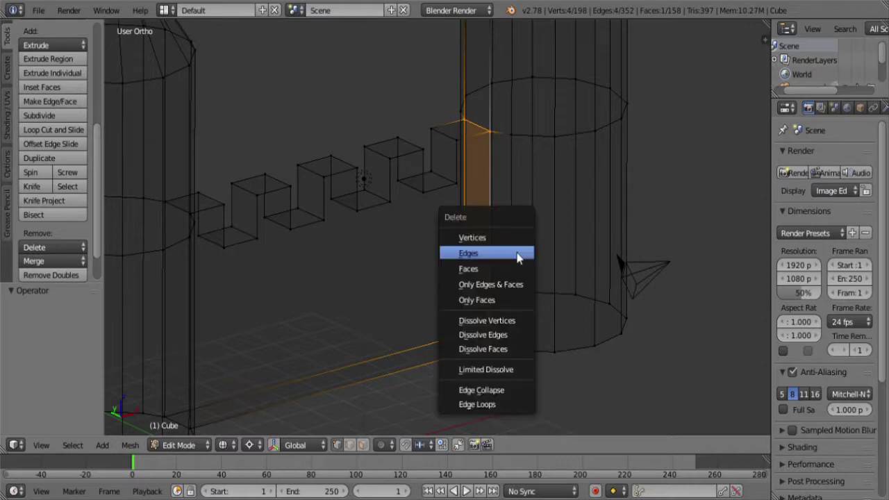
left_click(510, 271)
scroll(499, 292, "down", 2)
middle_click_drag(500, 292, 422, 333)
- Select the corner vertices of the wall end meeting the left tower
right_click(292, 366)
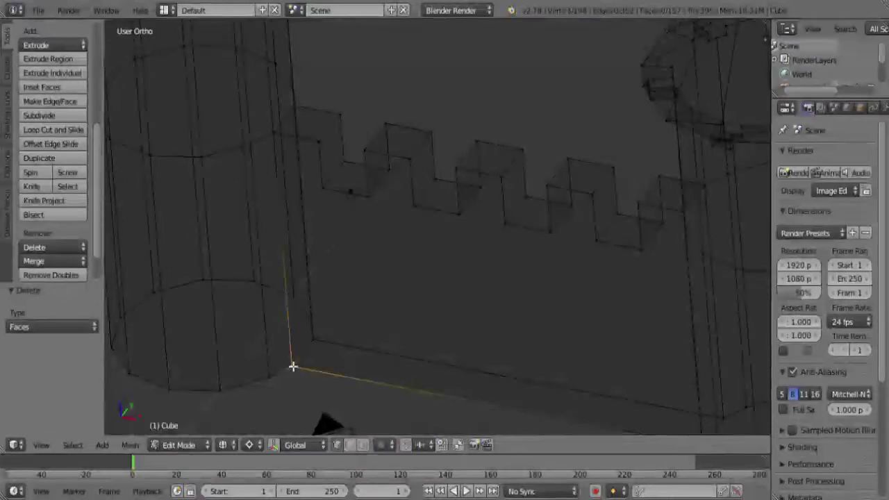
right_click(347, 357, "shift")
middle_click_drag(347, 357, 447, 248, "shift")
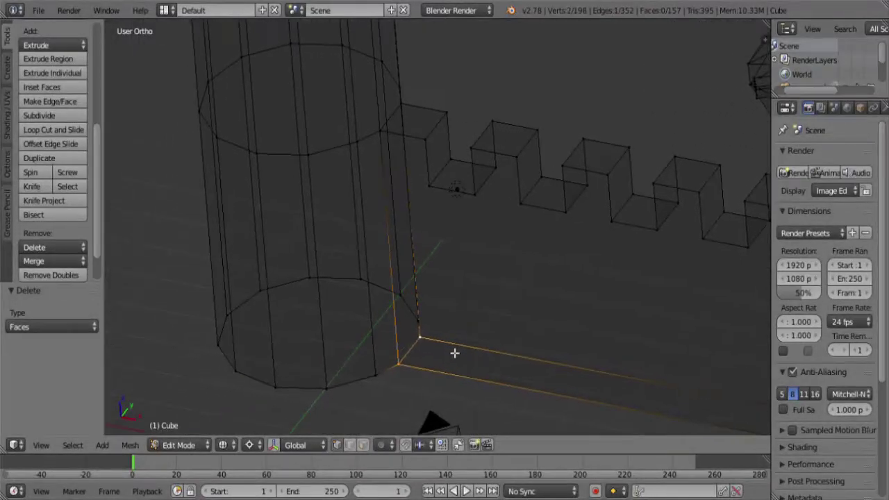
scroll(455, 353, "up", 5)
scroll(444, 248, "up", 5, "shift")
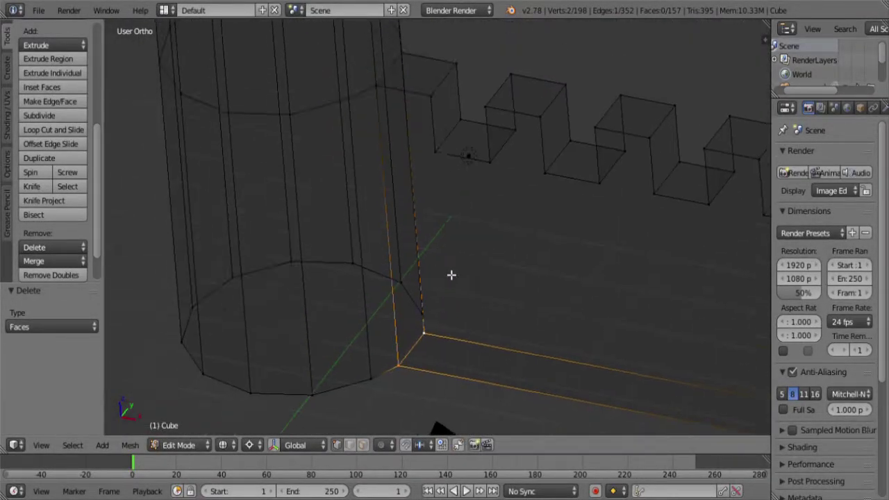
right_click(402, 222, "shift")
right_click(423, 186, "shift")
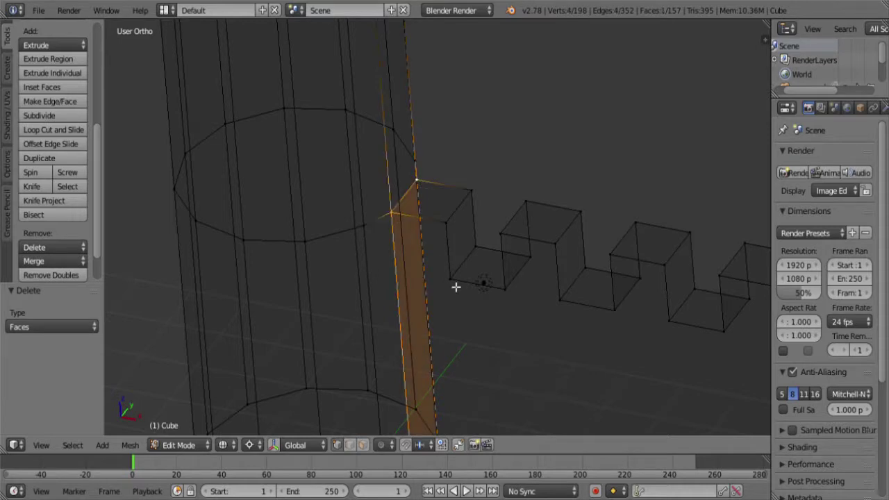
scroll(482, 363, "down", 3)
middle_click_drag(482, 364, 454, 305, "shift")
scroll(446, 337, "up", 5)
scroll(438, 333, "down", 3)
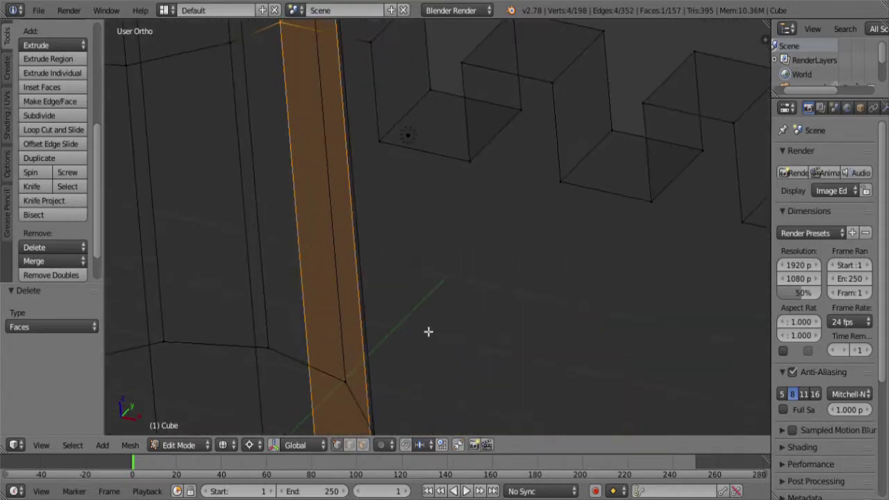
- Delete the left wall-end face, leaving 156 faces
key("x")
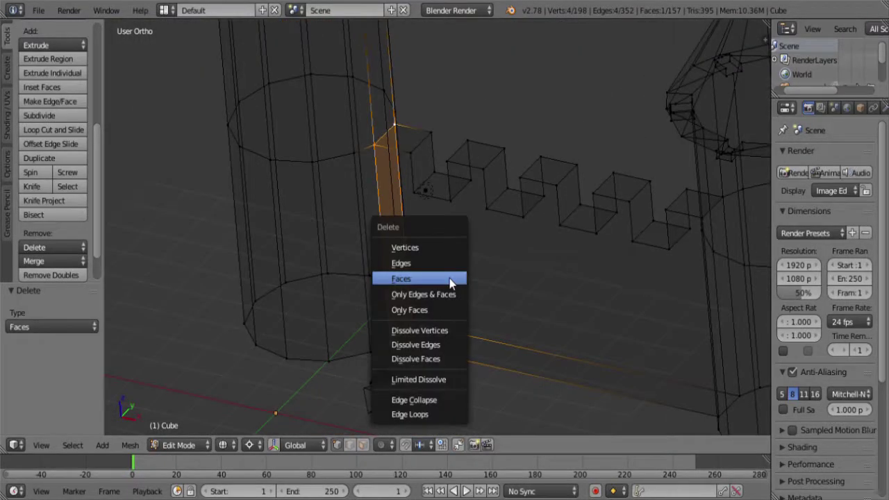
left_click(452, 282)
scroll(452, 284, "down", 4)
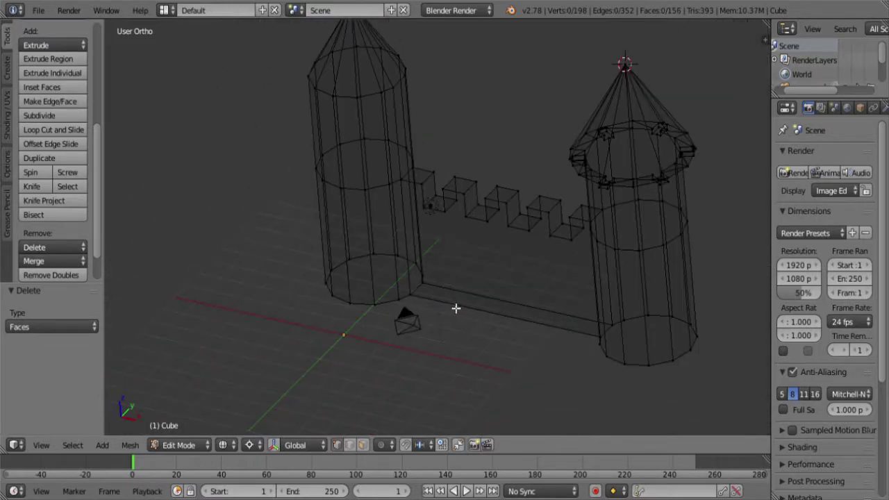
mouse_move(456, 307)
middle_mouse_down()
mouse_move(590, 301)
mouse_move(521, 324)
mouse_move(469, 221)
mouse_move(490, 331)
mouse_move(484, 370)
mouse_move(512, 277)
mouse_move(598, 349)
middle_mouse_up()
- In solid shading, delete the wall's bottom edges and their faces on the underside
key("z")
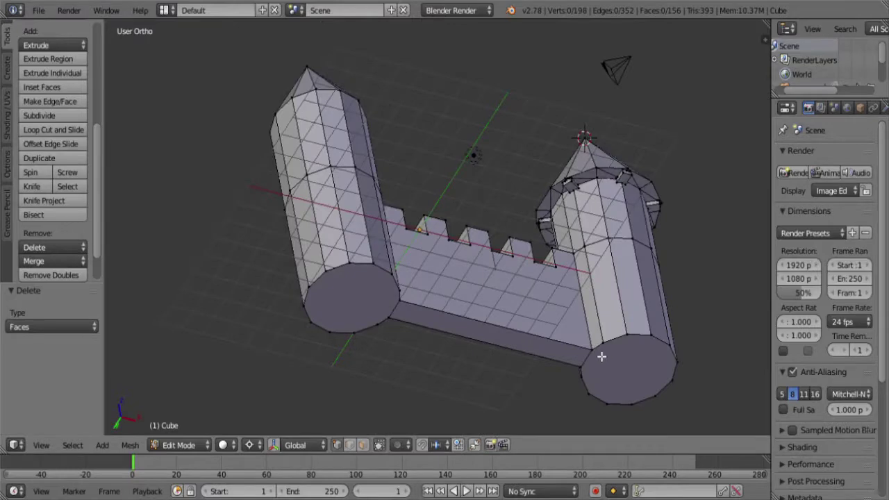
right_click(597, 377)
key("x")
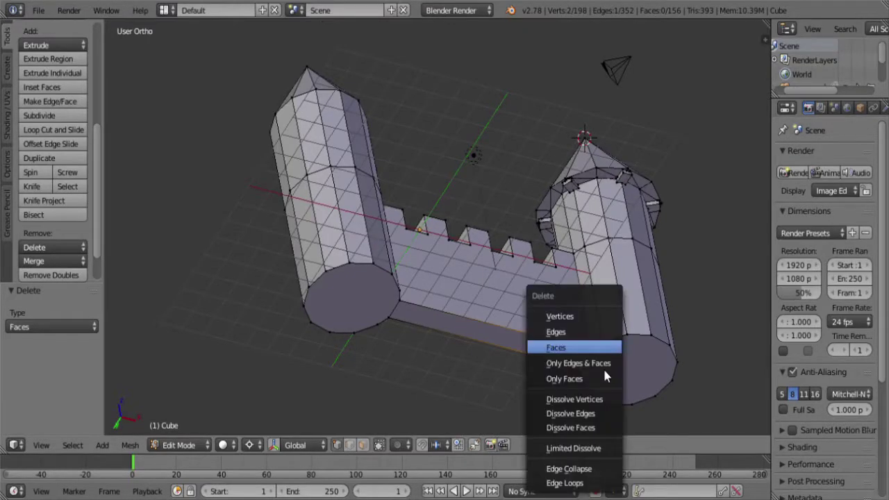
left_click(582, 336)
middle_click_drag(618, 315, 383, 321)
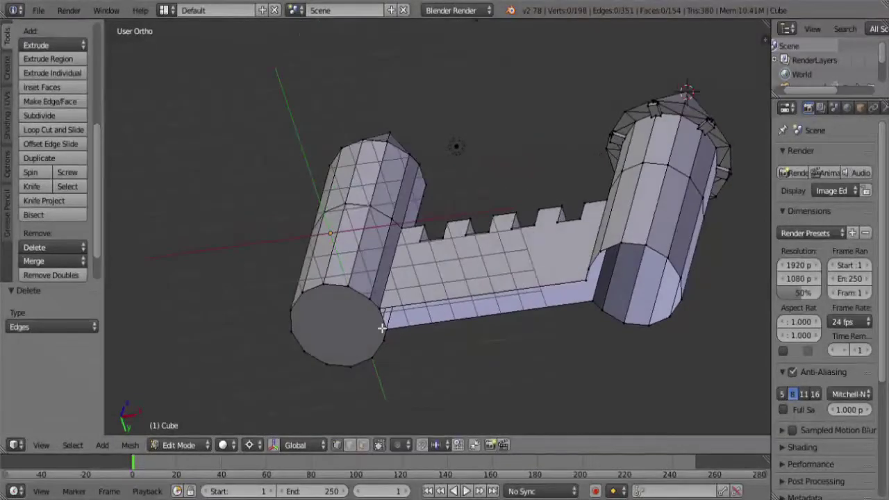
right_click(384, 321)
right_click(394, 332)
key("x")
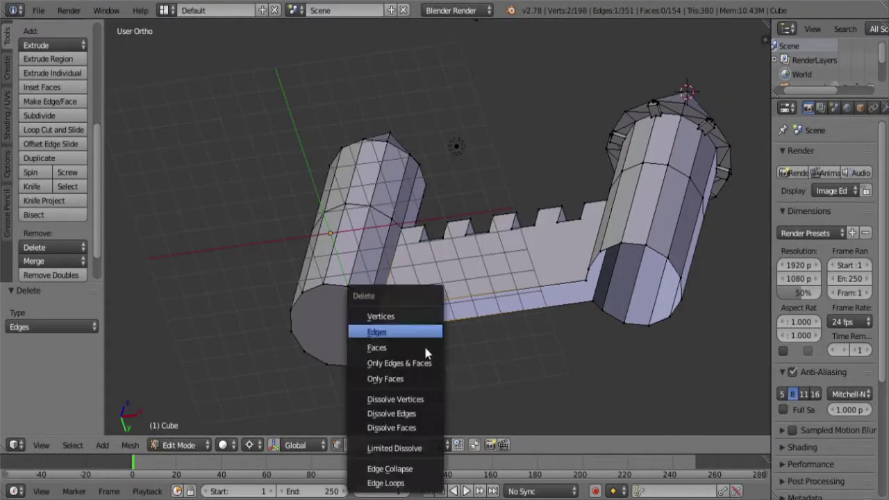
left_click(414, 341)
- Fill the open base's boundary loop with triangulated faces, then deselect
middle_click_drag(414, 342, 558, 318)
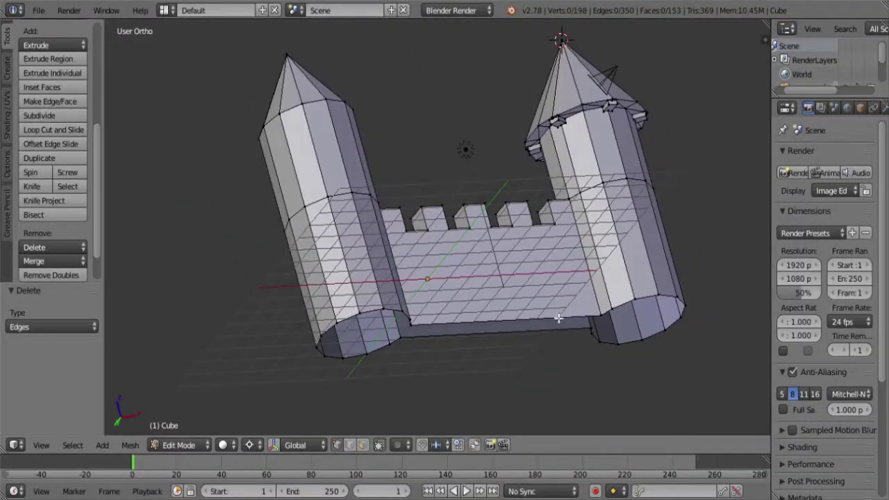
right_click(555, 321, "alt")
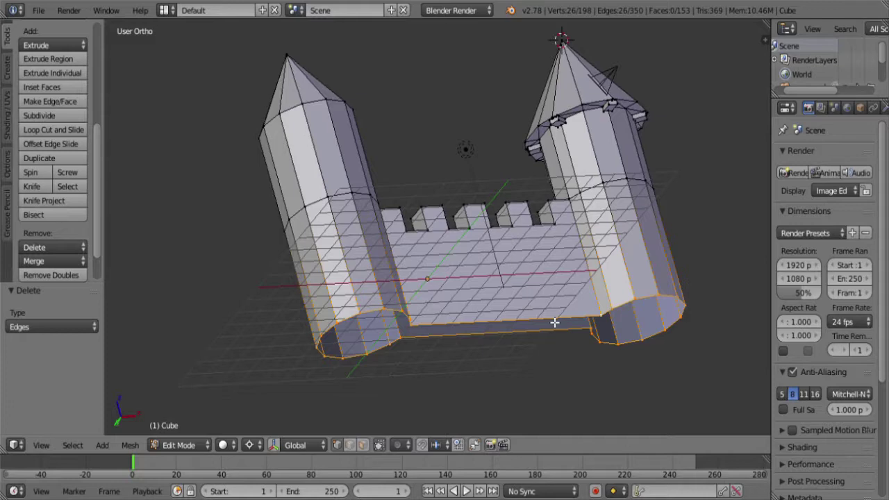
key("alt+f")
middle_click_drag(549, 330, 490, 280)
key("a")
middle_click_drag(551, 279, 492, 275)
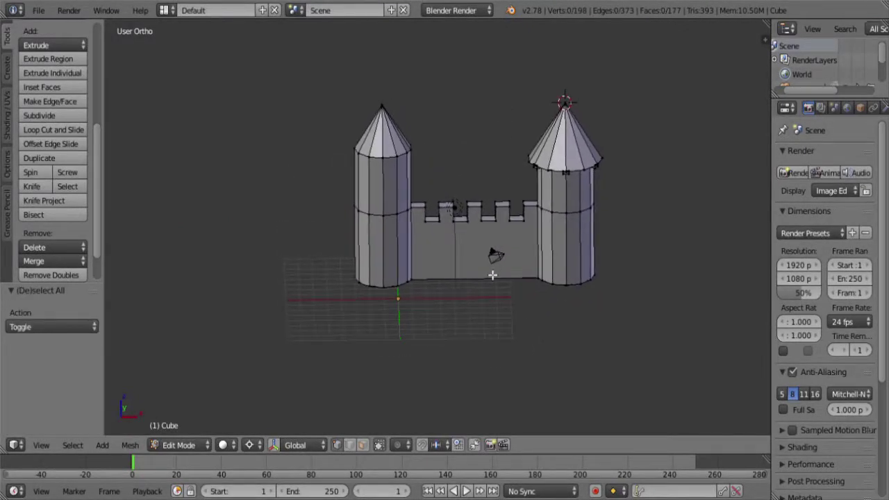
- Run Select All by Trait > Non Manifold, flagging 3 remaining vertices
left_click(73, 446)
mouse_move(128, 271)
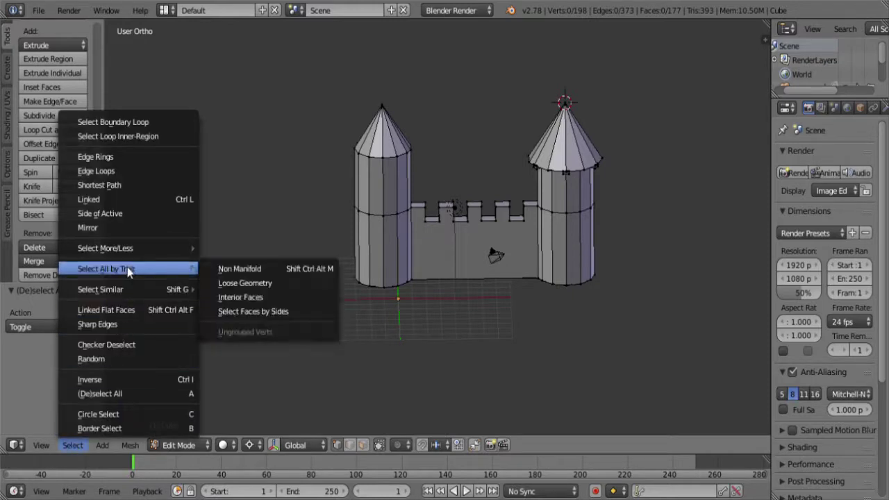
left_click(319, 277)
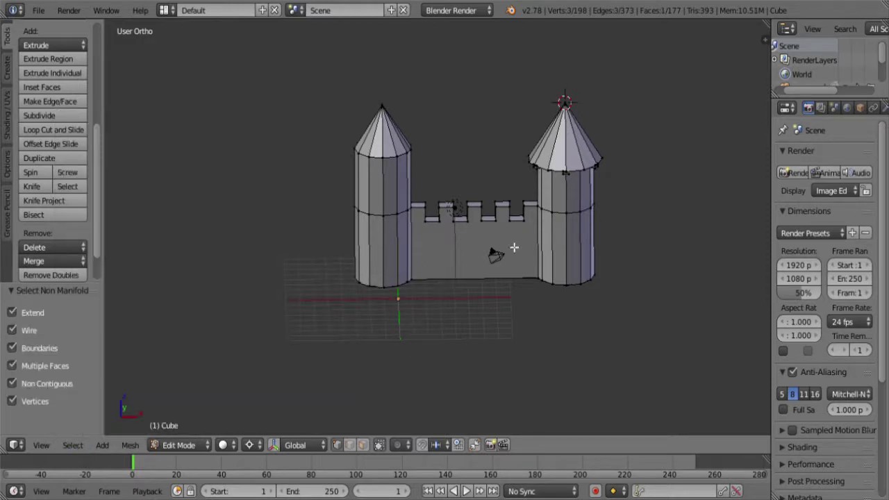
- In wireframe, delete the flagged triangle face in the right tower's battlements, then return to solid
key("z")
middle_click_drag(601, 187, 474, 236, "shift")
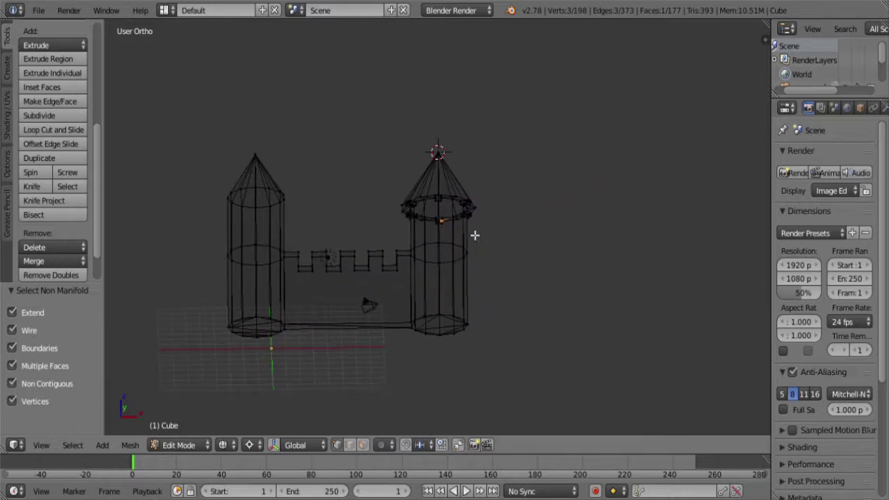
scroll(474, 236, "up", 10)
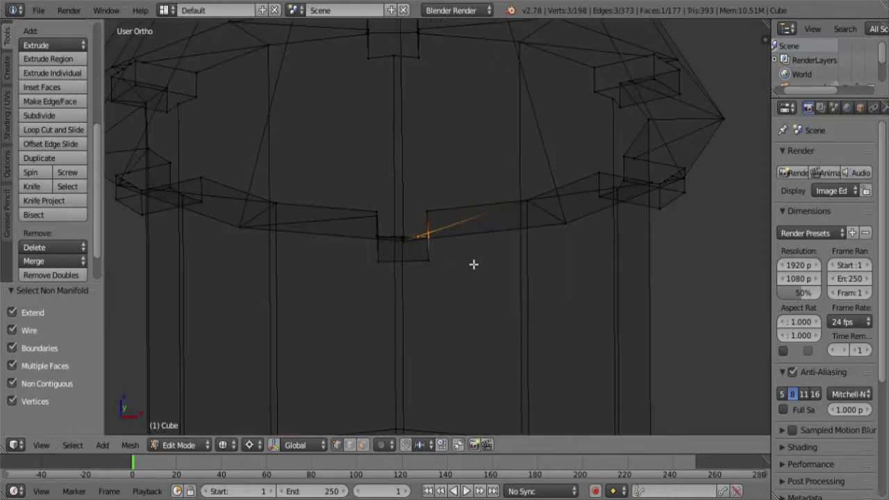
scroll(473, 264, "down", 6)
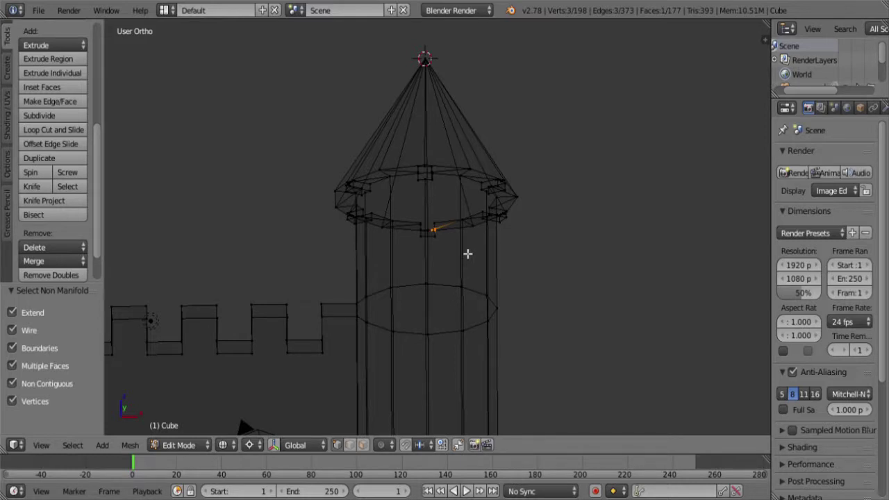
scroll(468, 254, "up", 8)
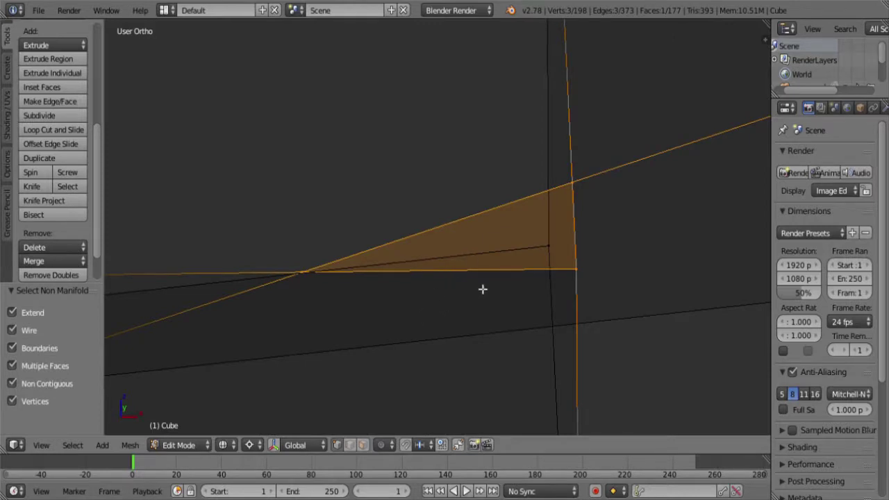
scroll(482, 290, "down", 5)
middle_click_drag(496, 300, 432, 289)
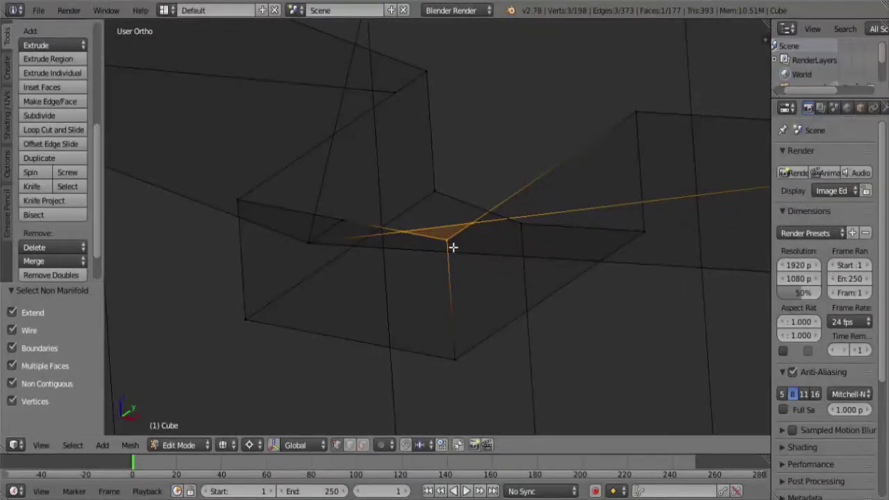
key("x")
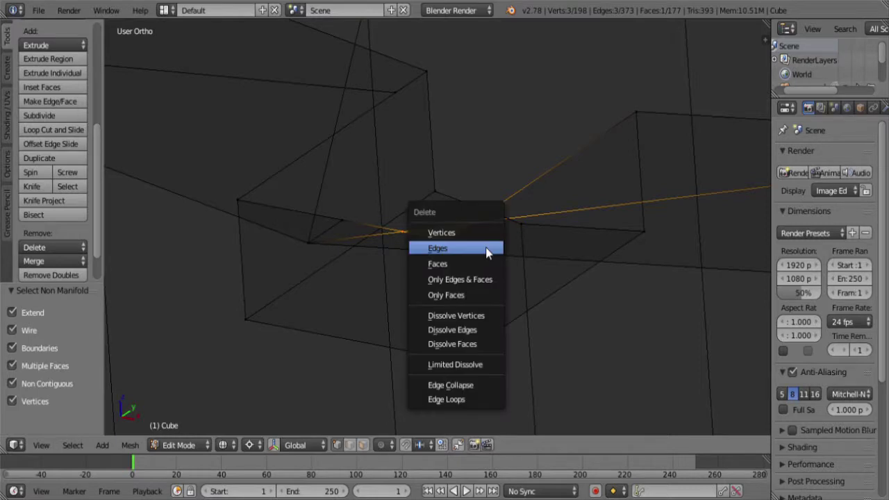
left_click(471, 273)
scroll(474, 273, "down", 5)
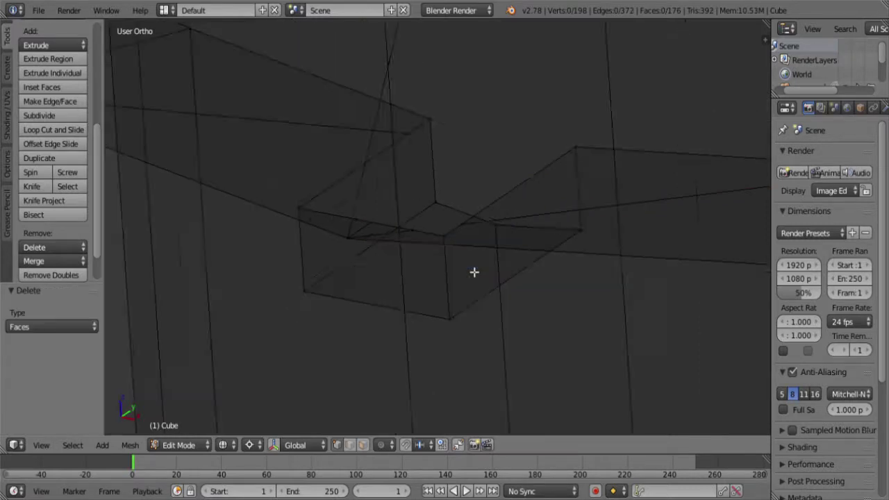
scroll(473, 273, "down", 4)
key("z")
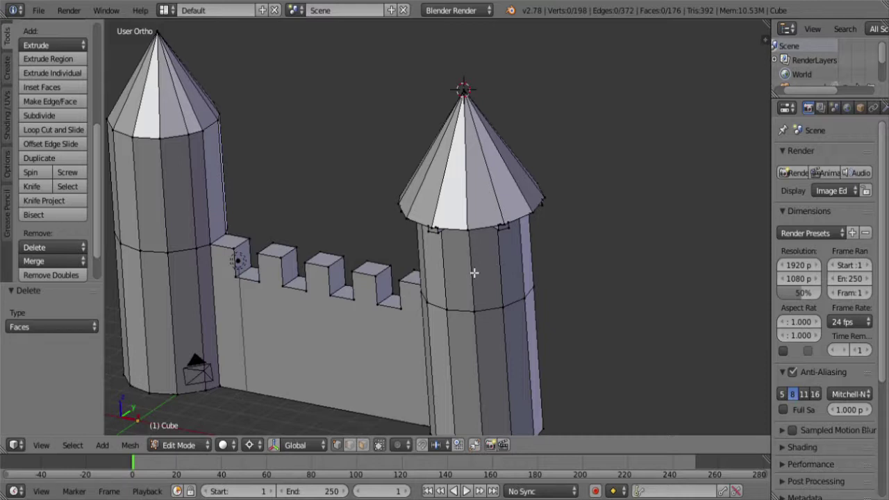
key("ctrl+shift+alt+m")
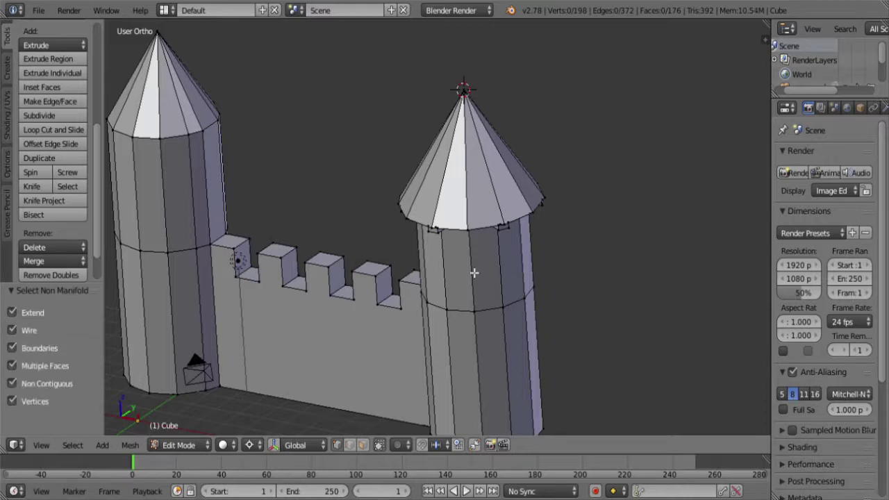
scroll(474, 273, "down", 5)
key("z")
key("z")
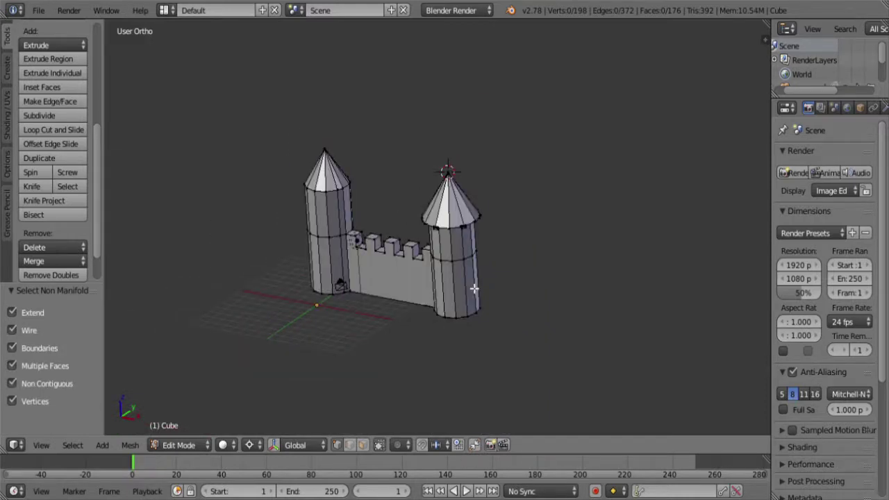
scroll(475, 289, "up", 5)
key("z")
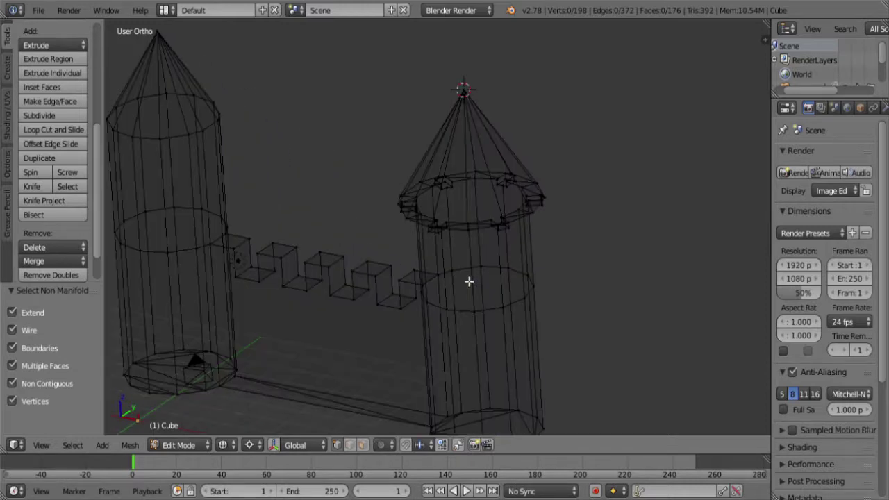
key("Tab")
key("Tab")
middle_click_drag(469, 281, 491, 285)
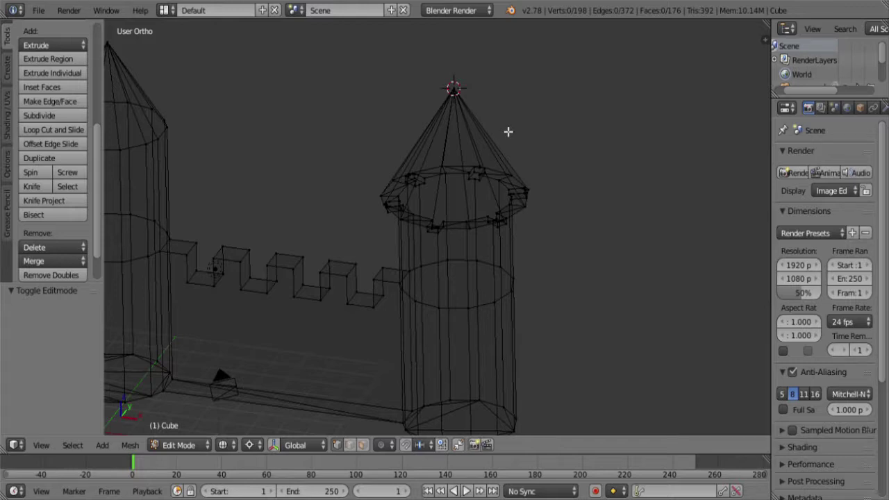
key("z")
middle_click_drag(520, 257, 512, 218, "shift")
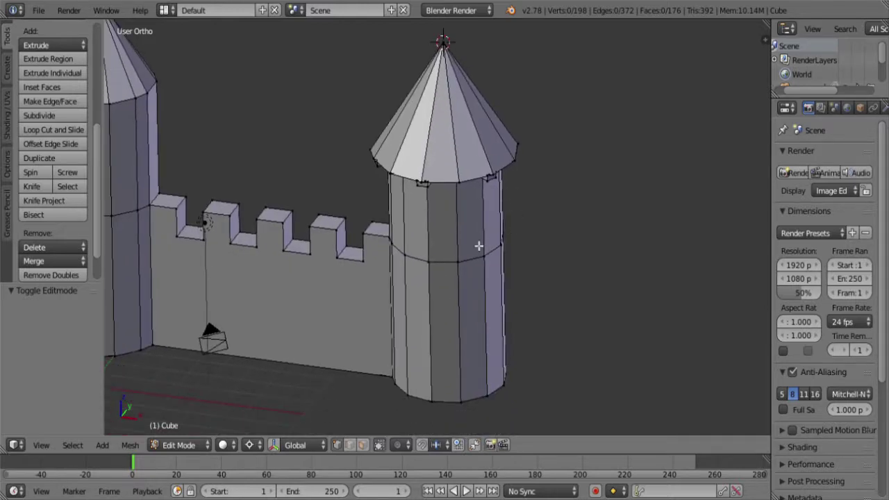
middle_click_drag(479, 246, 488, 270)
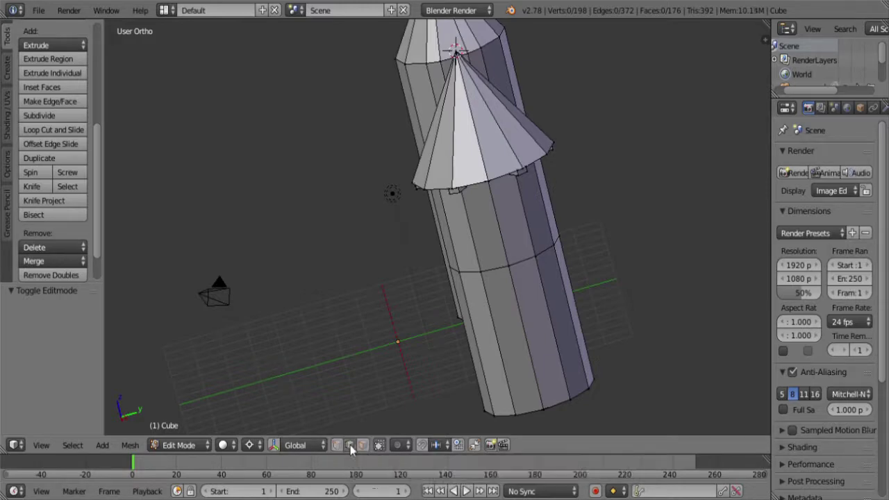
middle_click_drag(430, 289, 510, 305)
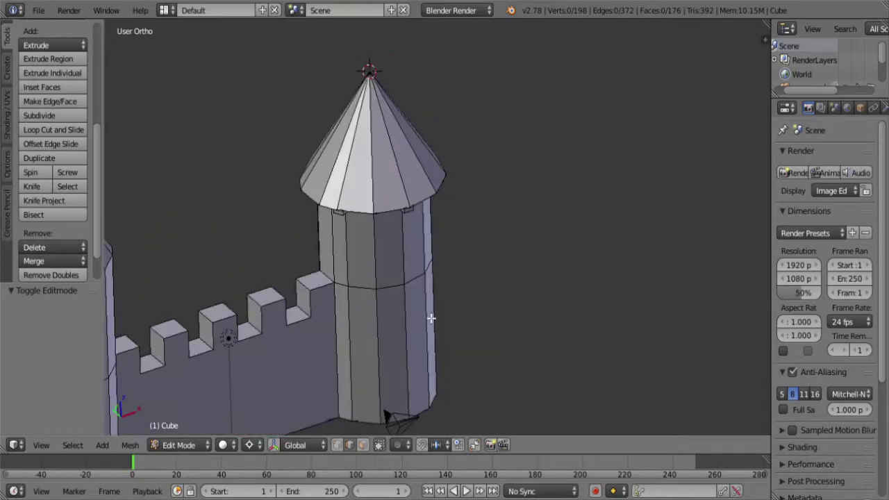
middle_click_drag(431, 317, 459, 319, "shift")
middle_click_drag(546, 319, 474, 347)
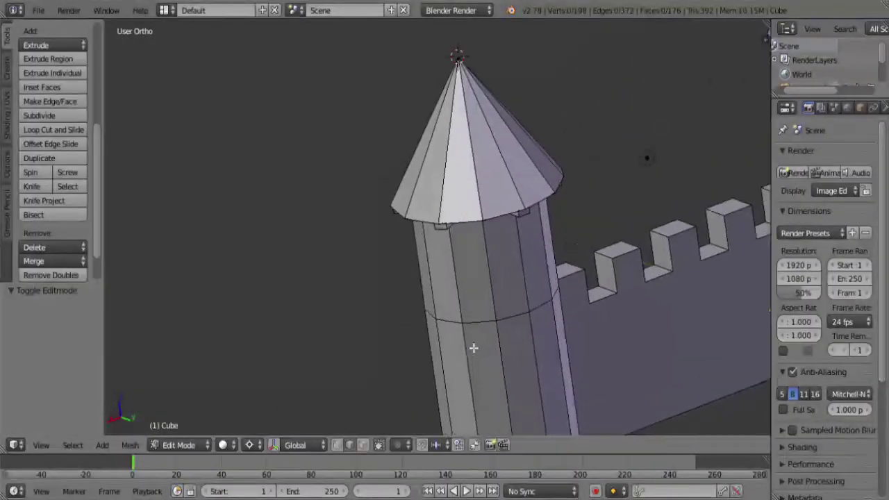
- Subdivide two edges on the tower's upper section
right_click(463, 302)
right_click(490, 284, "shift")
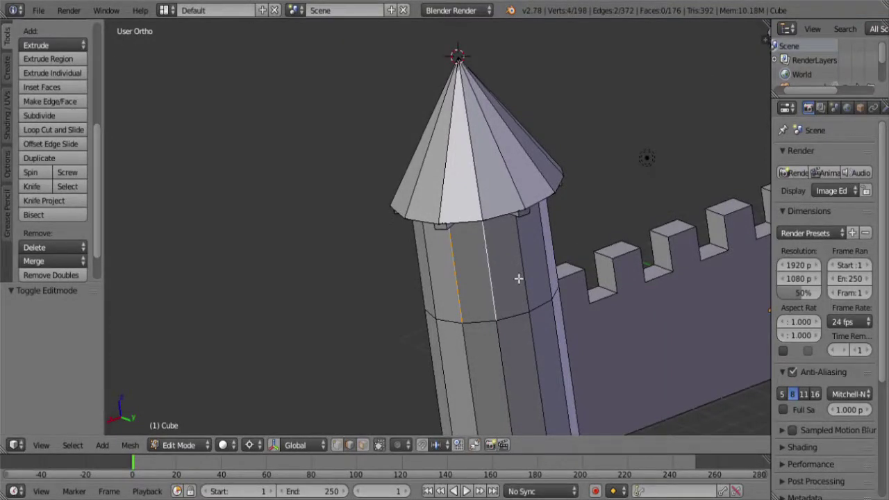
key("w")
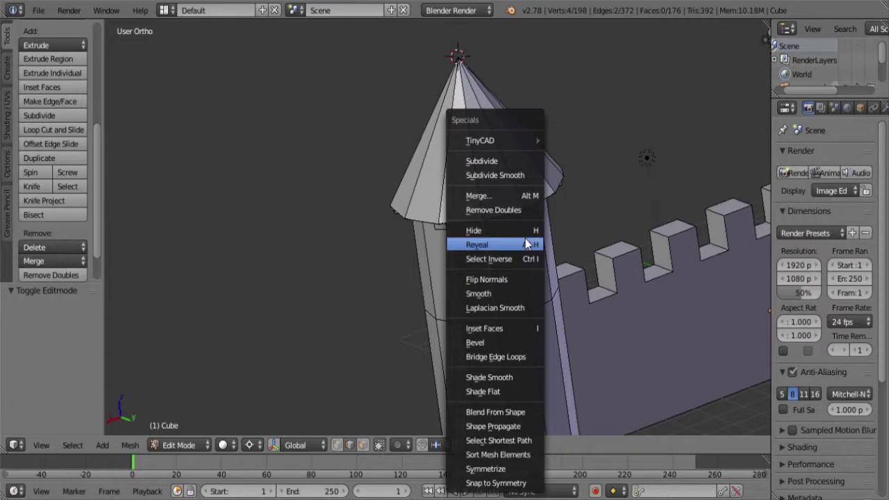
left_click(496, 160)
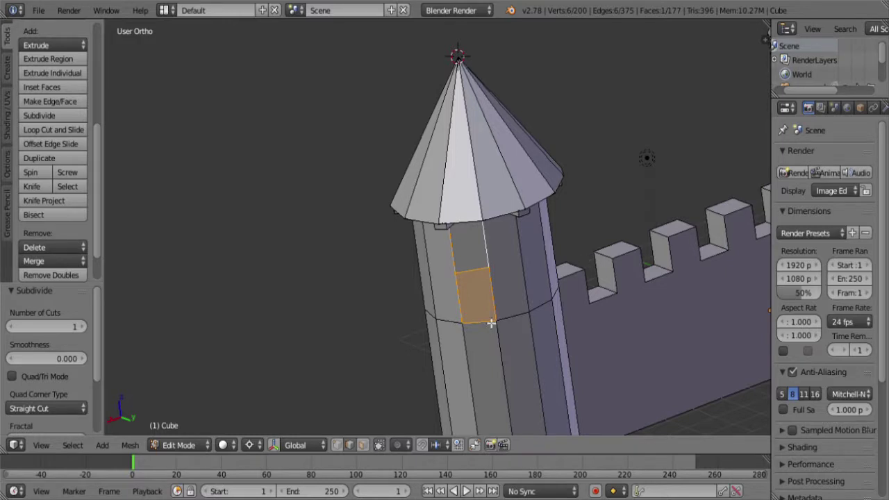
- Snap the 3D cursor to a new midpoint vertex and flatten the selection with S Z 0
left_click(339, 445)
right_click(497, 274)
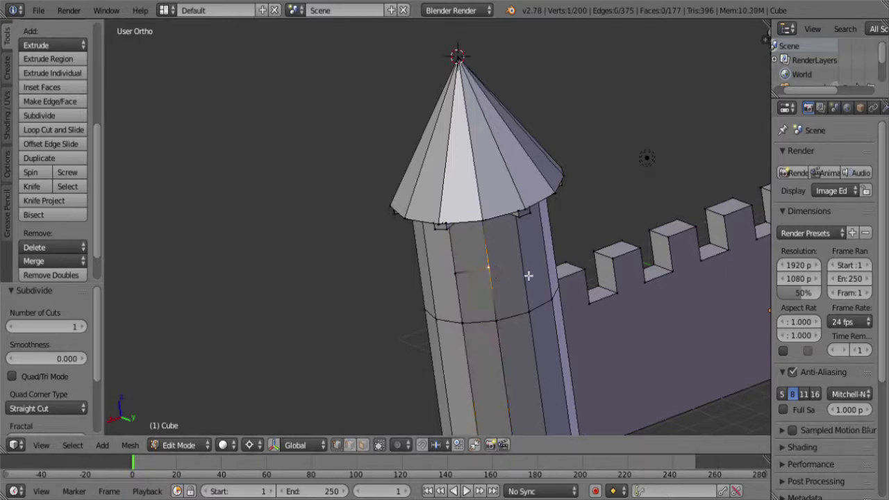
key("shift+s")
left_click(522, 275)
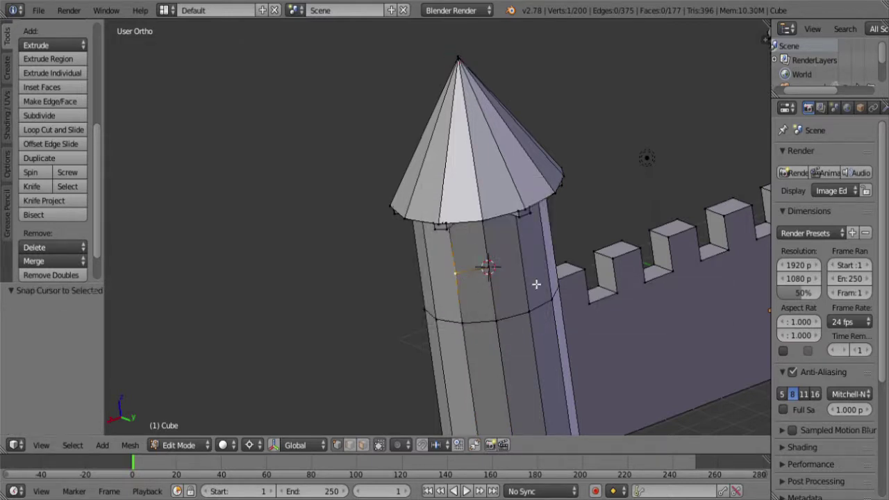
key("s")
key("z")
key("Return")
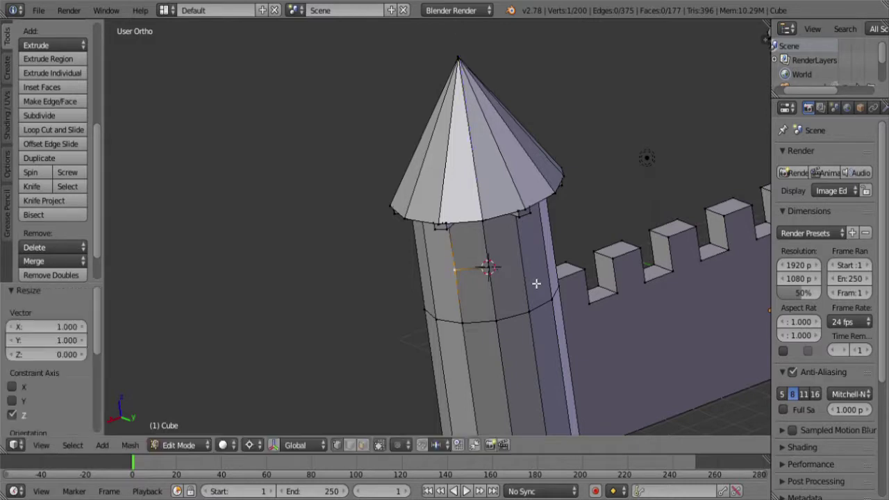
- Select the four window corner vertices and extrude them 0.2 inward
middle_click_drag(536, 283, 480, 240)
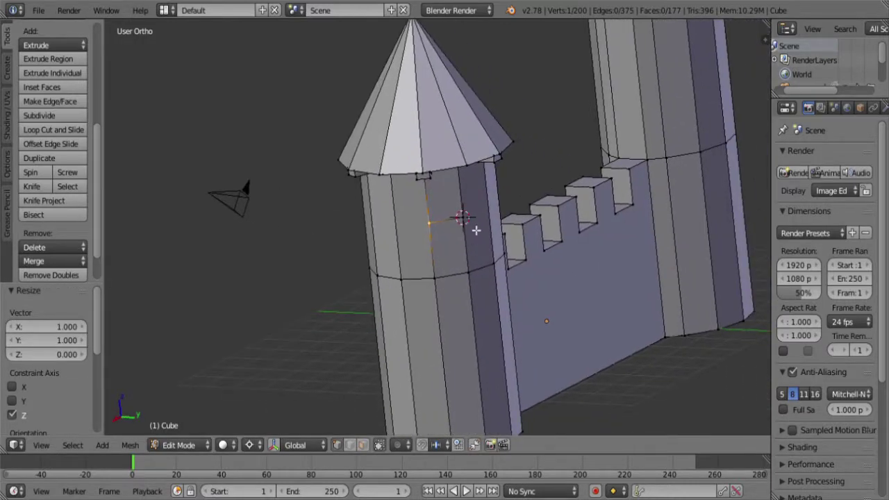
right_click(473, 223, "shift")
right_click(475, 278, "shift")
right_click(436, 287, "shift")
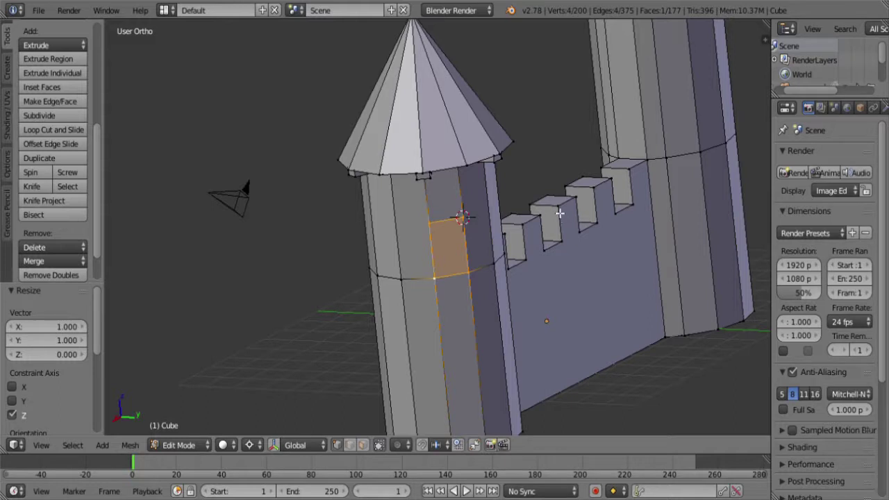
key("KP_7")
key("z")
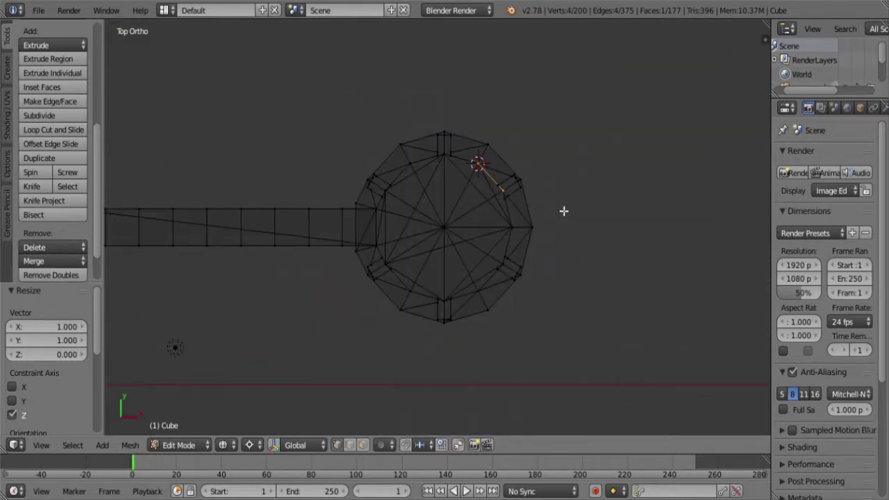
middle_click_drag(565, 210, 488, 268, "shift")
scroll(490, 266, "up", 3)
key("e")
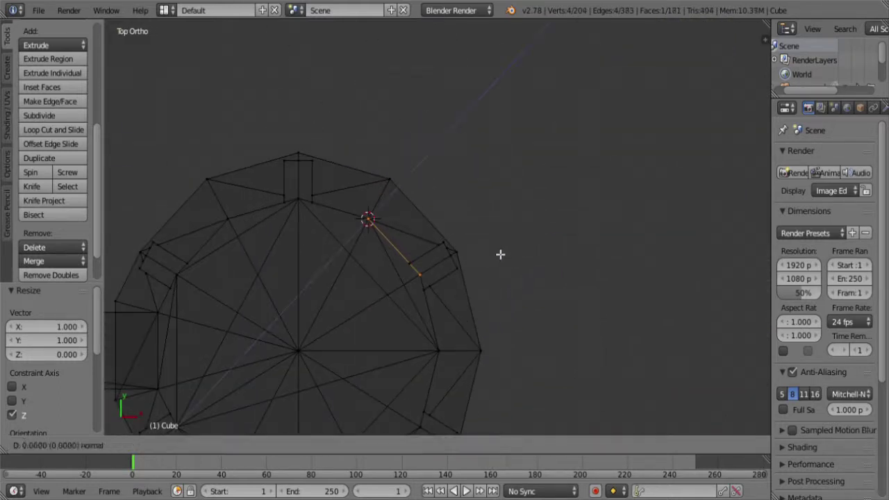
left_click(486, 263)
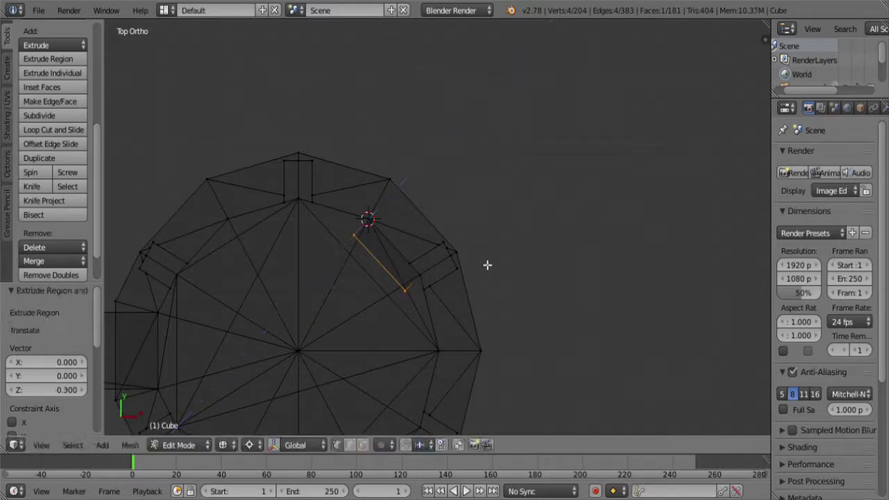
- Return to solid shading, deselect all, and switch to face select mode
key("z")
mouse_move(433, 354)
middle_mouse_down()
mouse_move(320, 349)
mouse_move(225, 287)
mouse_move(271, 199)
mouse_move(315, 280)
middle_mouse_up()
key("a")
middle_click_drag(423, 264, 472, 309)
scroll(438, 337, "up", 3)
scroll(424, 309, "down", 4)
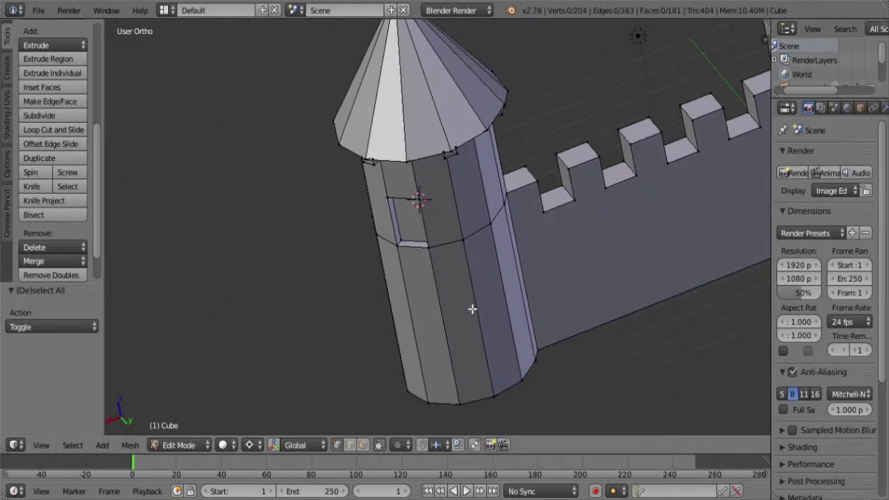
key("Tab")
key("Tab")
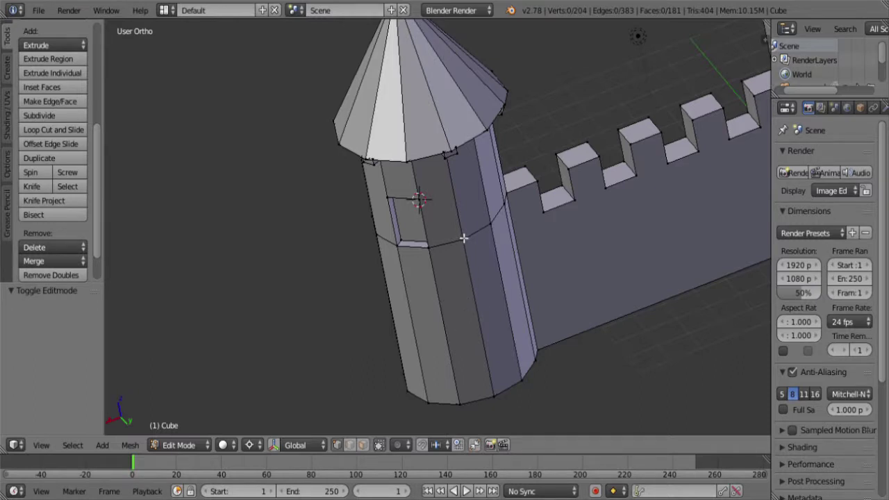
middle_click_drag(464, 237, 446, 243, "shift")
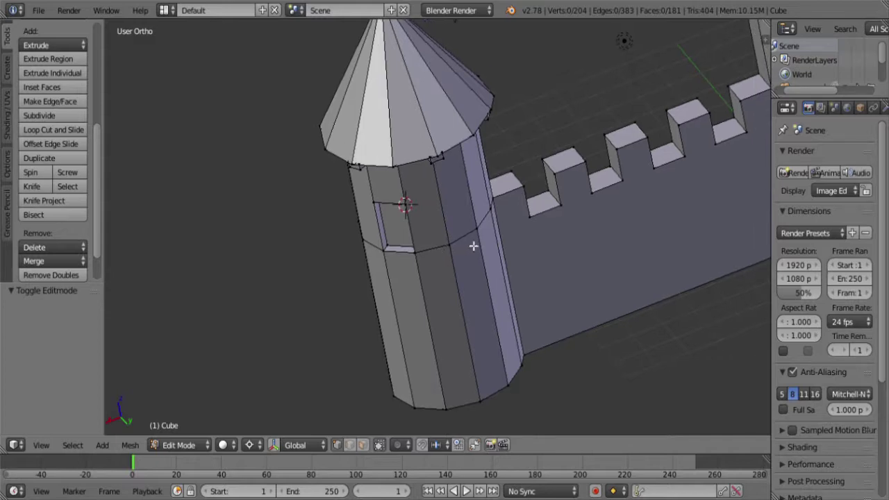
middle_click_drag(452, 268, 414, 270)
left_click(361, 445)
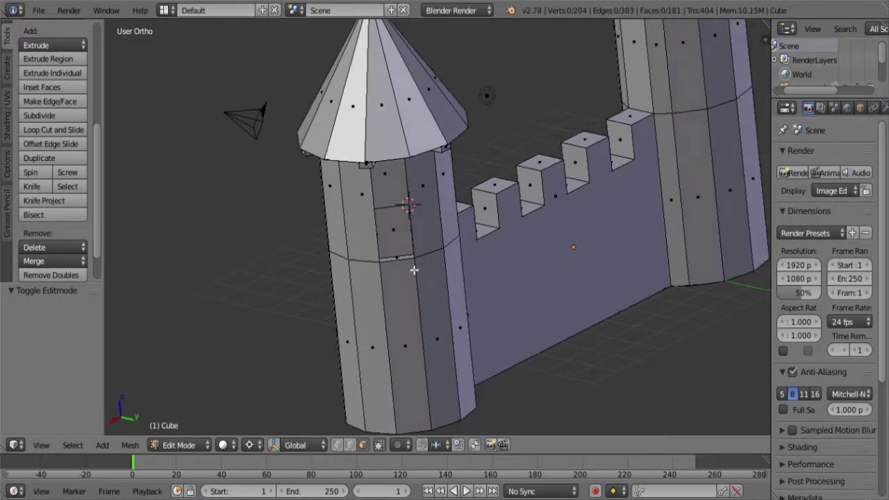
- Delete the recessed window's back face, opening a hole in the tower
right_click(399, 236)
middle_click_drag(468, 254, 415, 297)
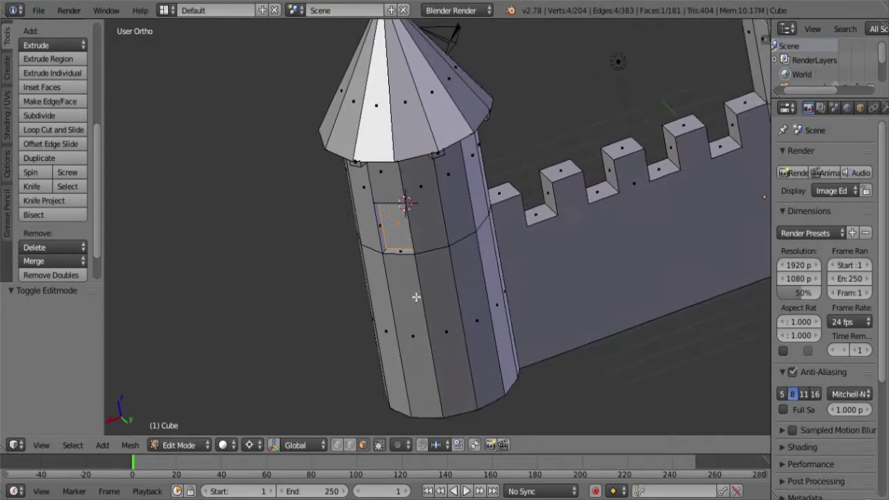
key("x")
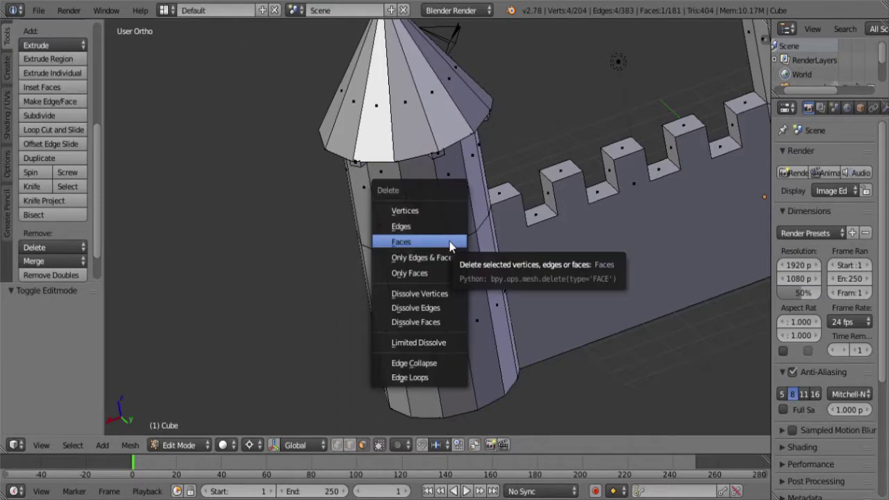
left_click(408, 209)
mouse_move(472, 296)
middle_mouse_down()
mouse_move(511, 280)
mouse_move(478, 299)
middle_mouse_up()
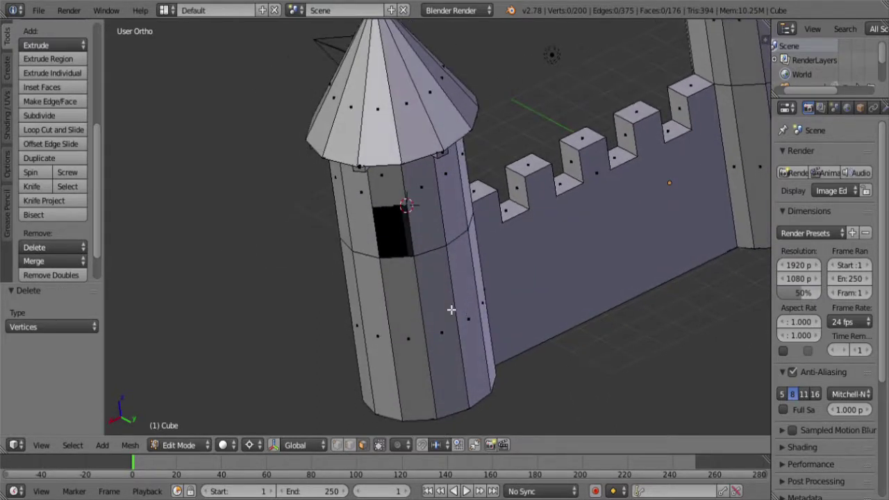
- In vertex mode, select the window-hole loop, vertical edges and linked lower tower section
left_click(337, 445)
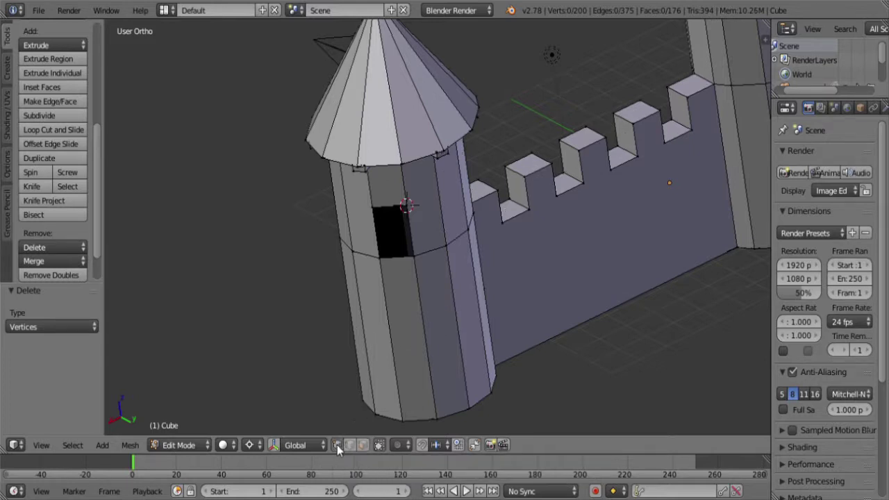
right_click(417, 240, "alt")
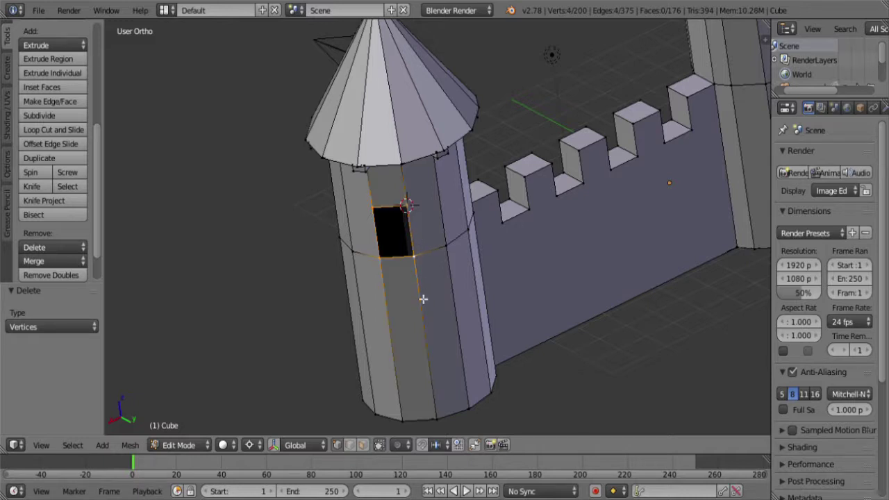
right_click(431, 344, "alt")
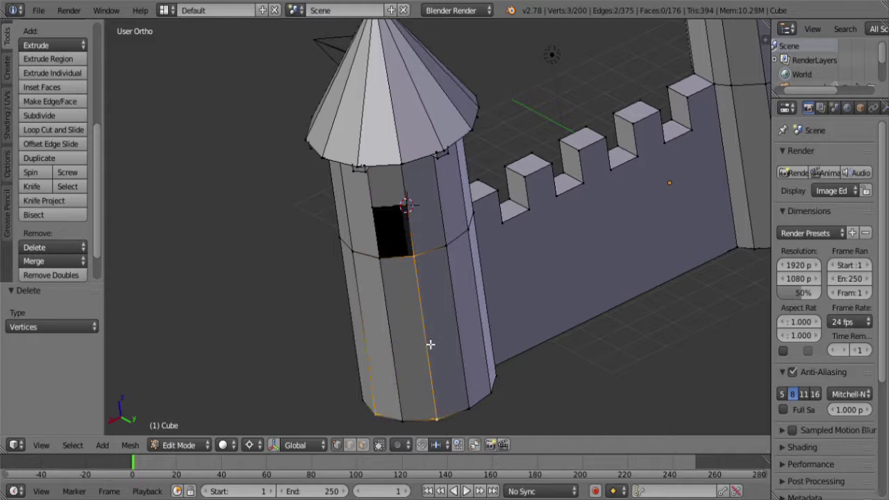
right_click(461, 296, "alt")
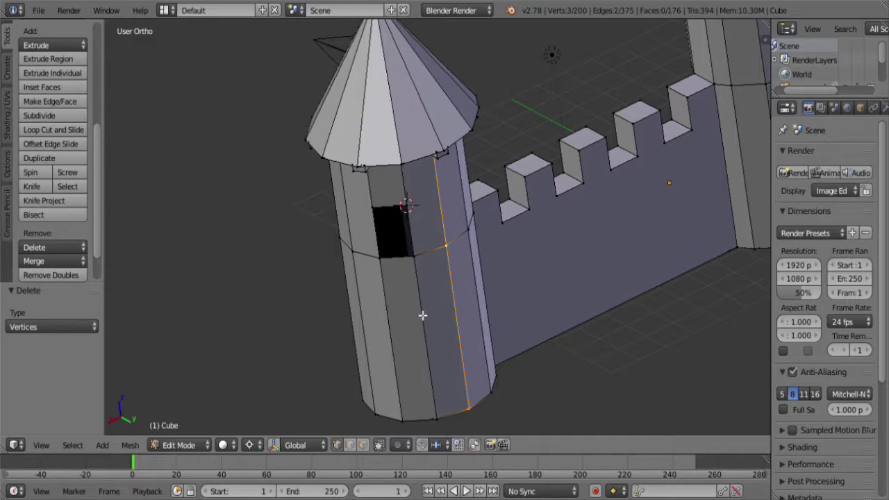
key("l")
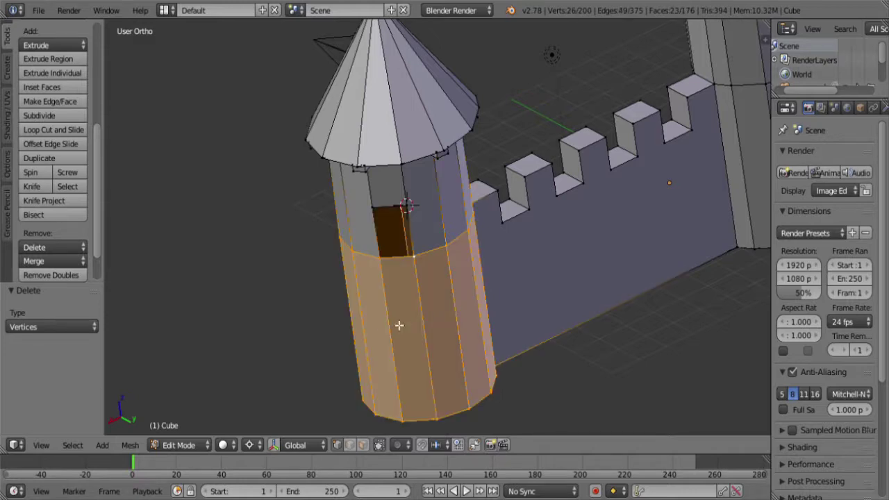
middle_click_drag(395, 327, 348, 326)
scroll(397, 311, "up", 2)
scroll(429, 323, "down", 2)
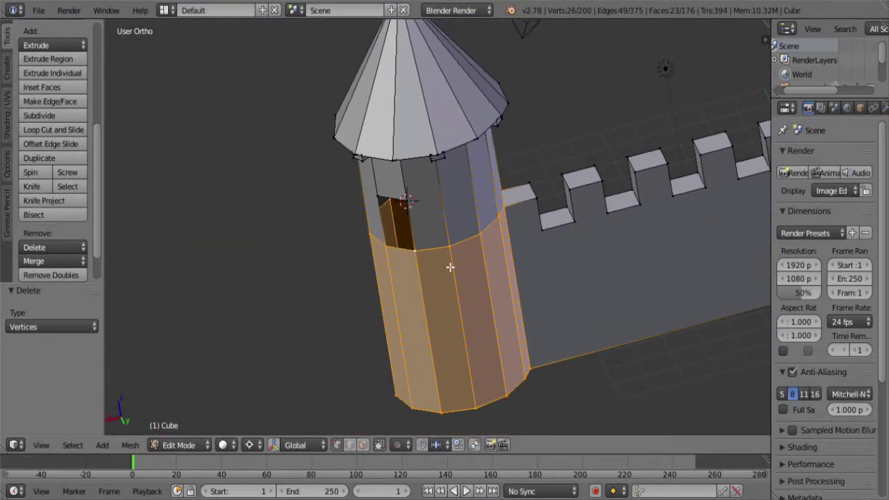
- Select the four window-hole corner vertices and fill them with a face
right_click(423, 231)
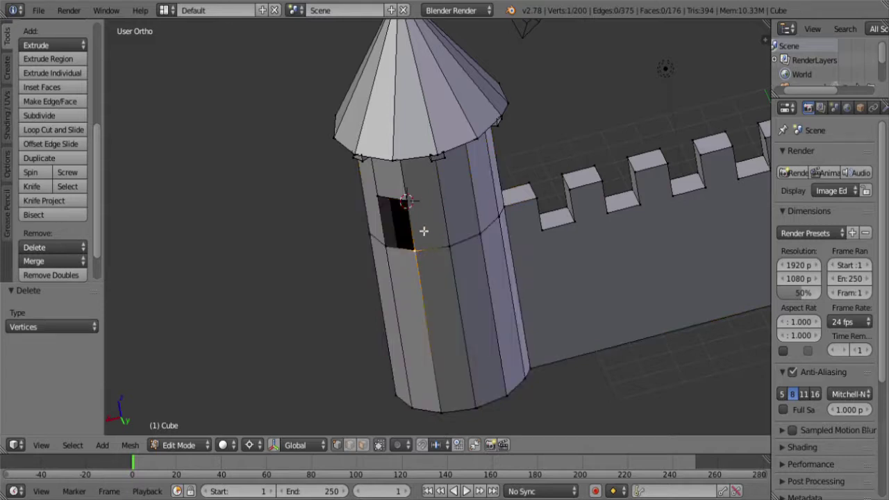
right_click(391, 210, "shift")
right_click(391, 217, "shift")
right_click(392, 248, "shift")
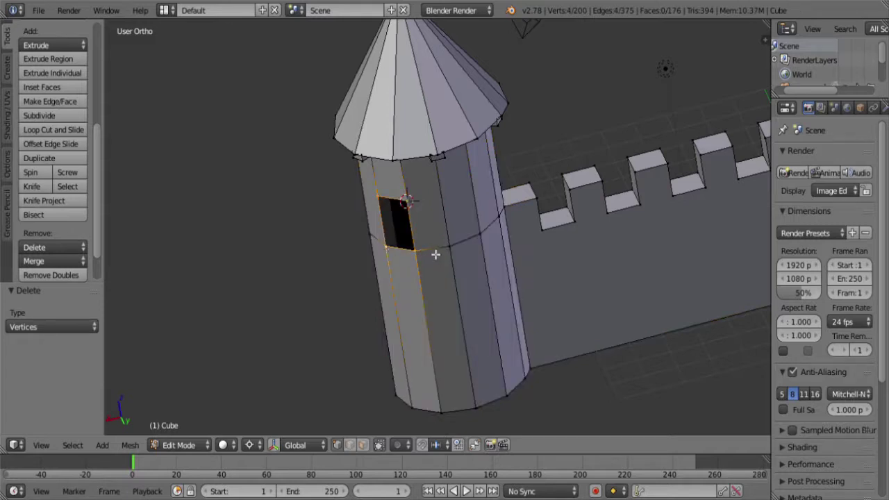
key("f")
middle_click_drag(440, 279, 496, 289)
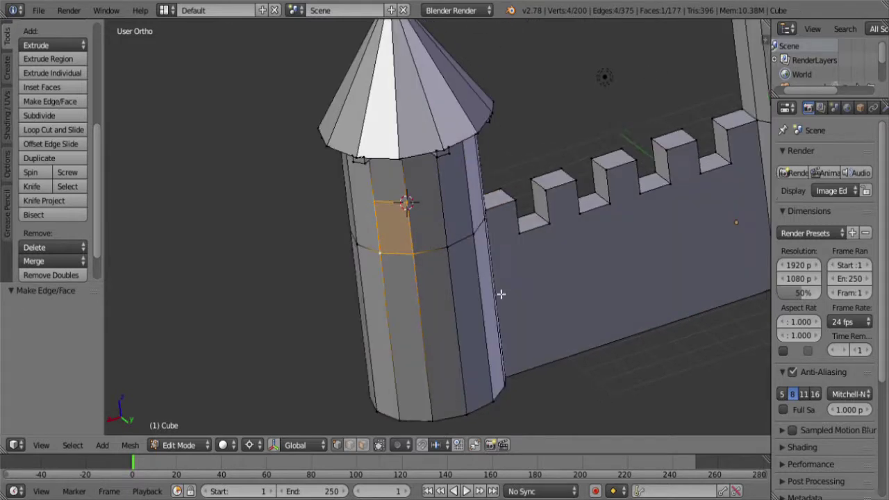
- Snap the cursor to the window face, inset it by 0.1705, then deselect in face mode
key("shift+s")
left_click(496, 289)
scroll(484, 290, "up", 3)
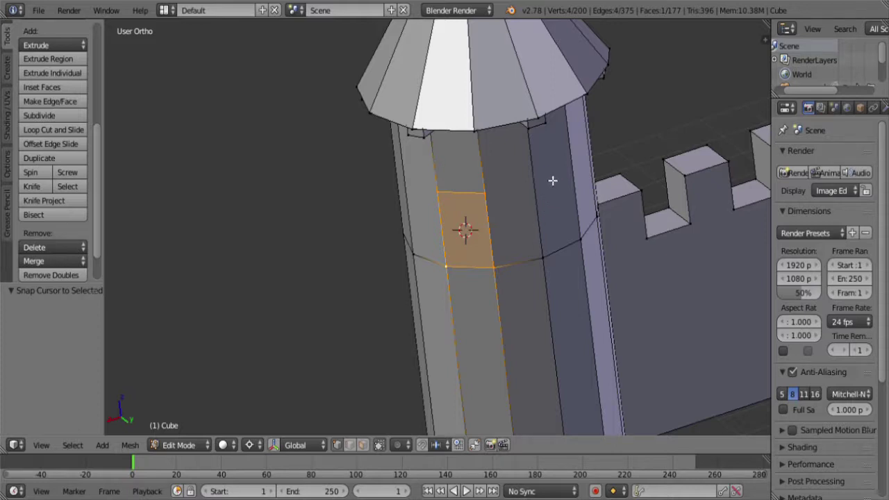
key("i")
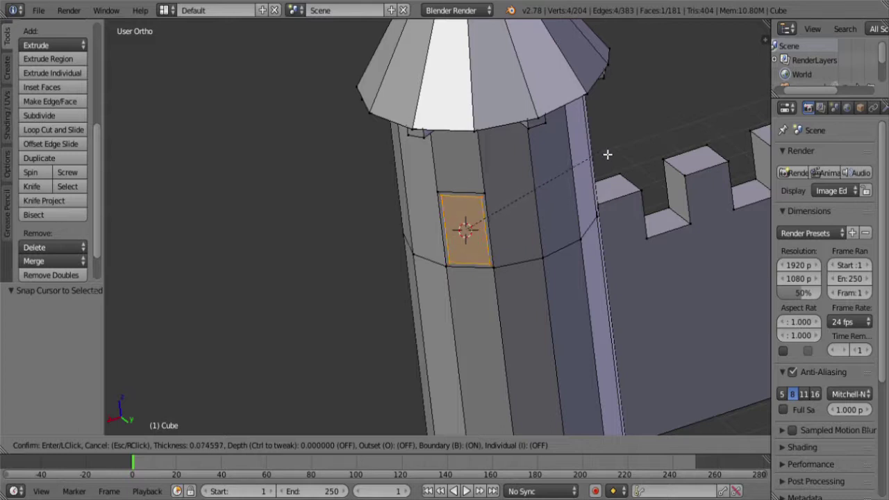
left_click(568, 186)
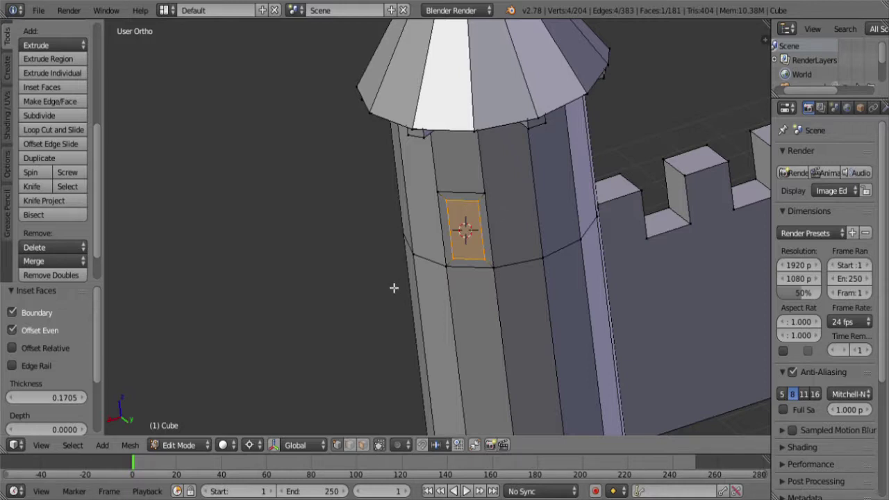
left_click(362, 447)
key("a")
scroll(485, 204, "up", 3)
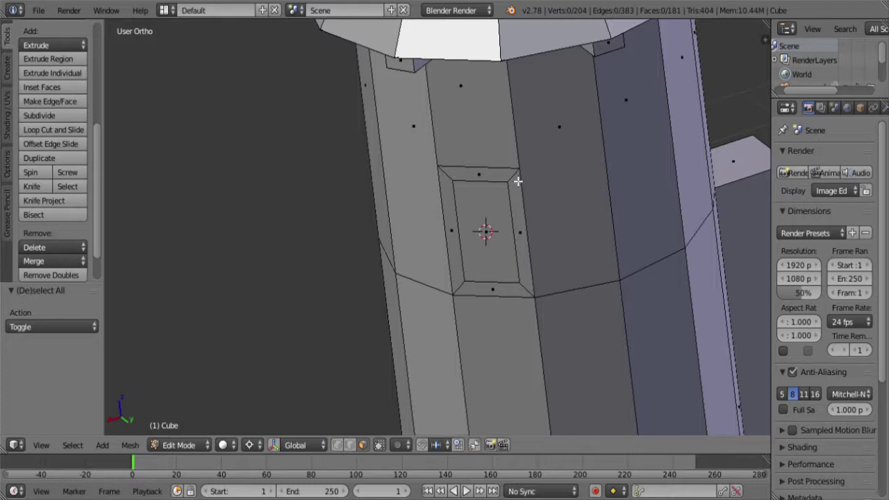
- Select the four window frame faces and extrude them outward along the normal by 0.111
right_click(518, 182, "alt")
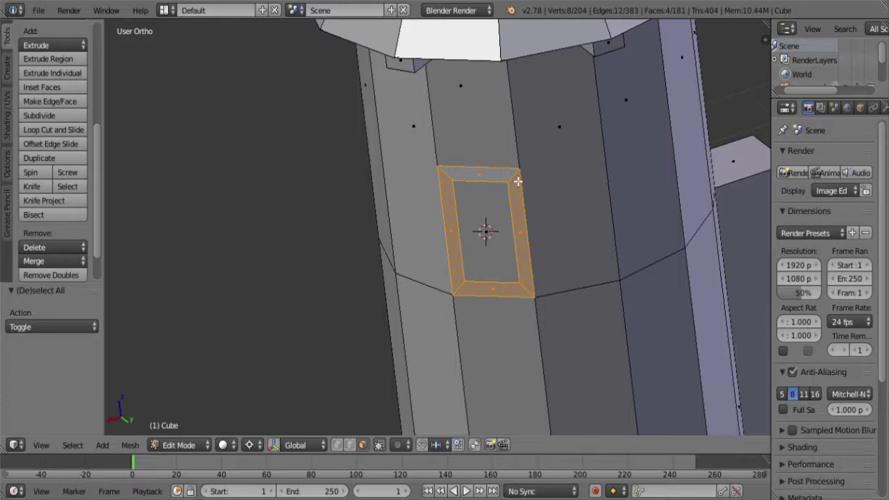
scroll(522, 236, "down", 3)
middle_click_drag(522, 236, 546, 258)
scroll(526, 294, "up", 4)
key("e")
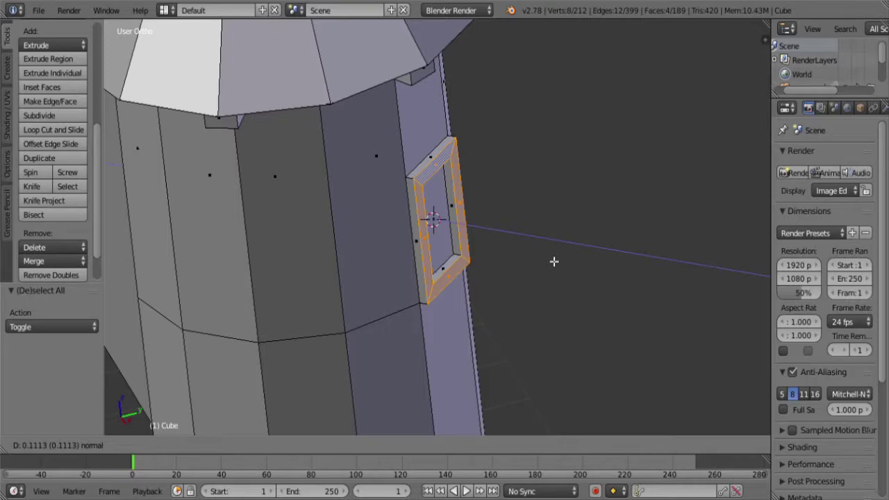
left_click(554, 261)
middle_click_drag(554, 248, 545, 288)
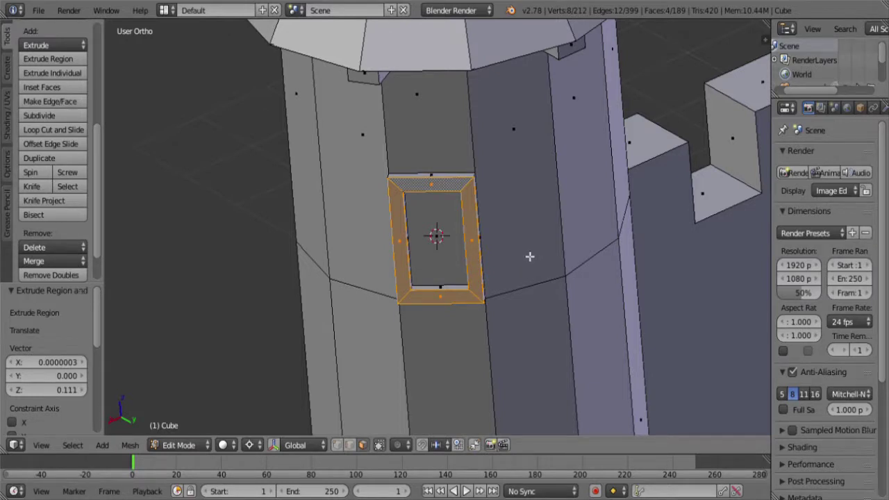
left_click(349, 449)
- Select the frame's edge ring, then box-deselect the lower window edges in wireframe view
right_click(437, 182, "ctrl+alt")
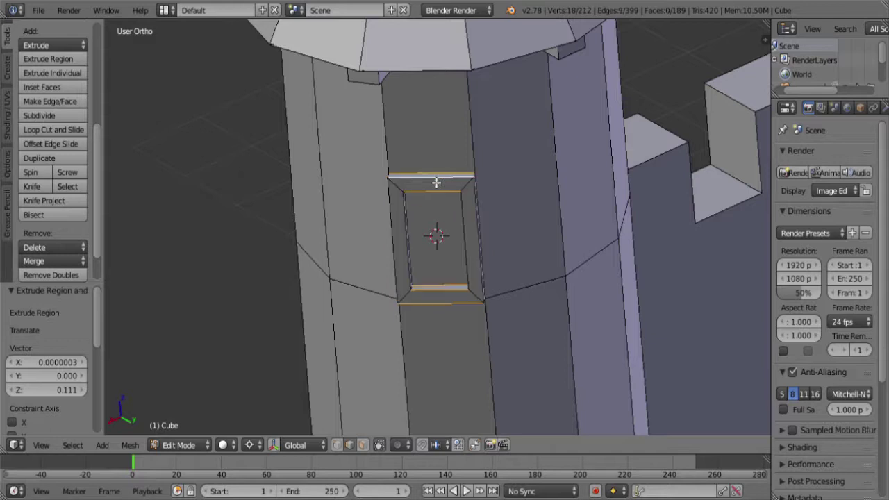
key("z")
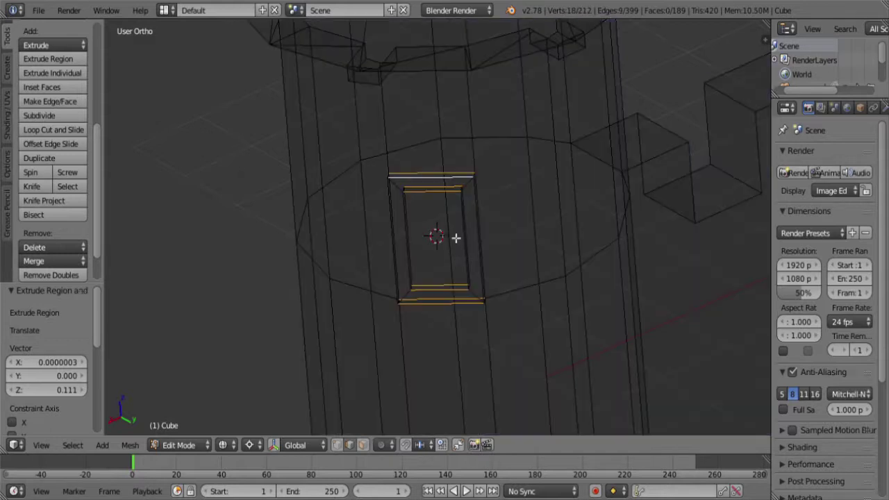
scroll(459, 230, "down", 3)
scroll(469, 268, "down", 3)
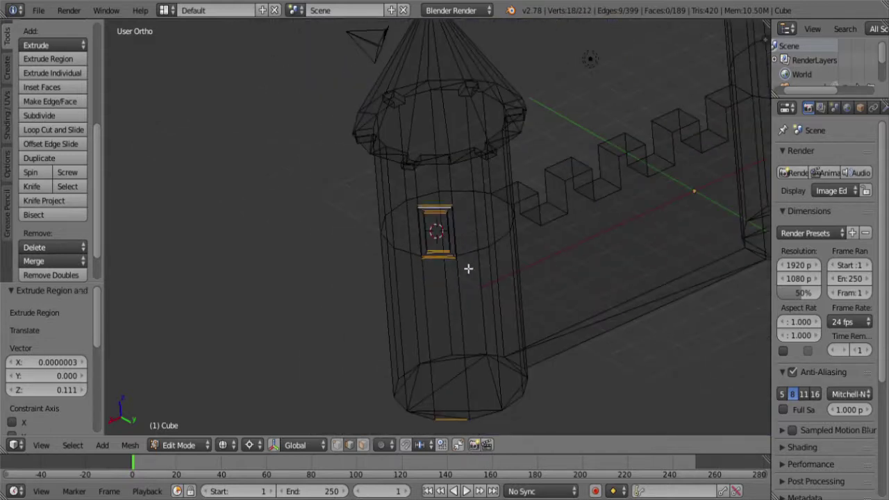
scroll(470, 272, "up", 4)
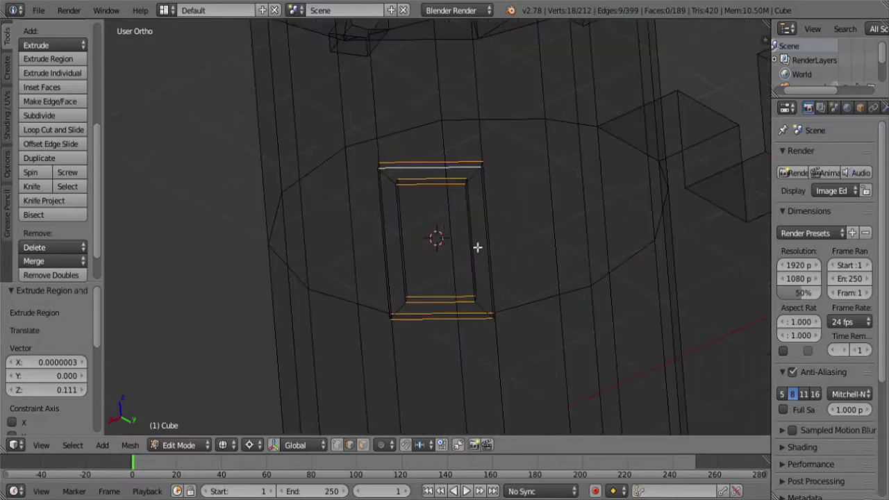
scroll(477, 248, "down", 6)
scroll(475, 250, "up", 5)
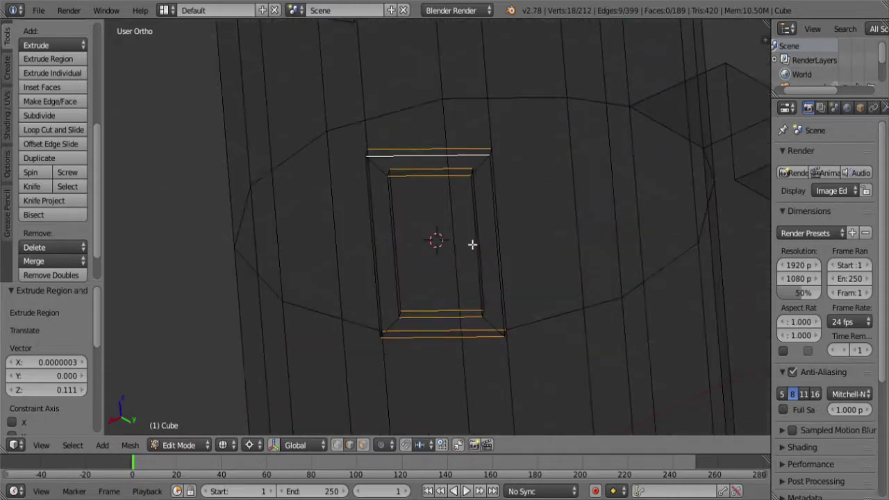
scroll(472, 239, "down", 3)
scroll(474, 230, "down", 2)
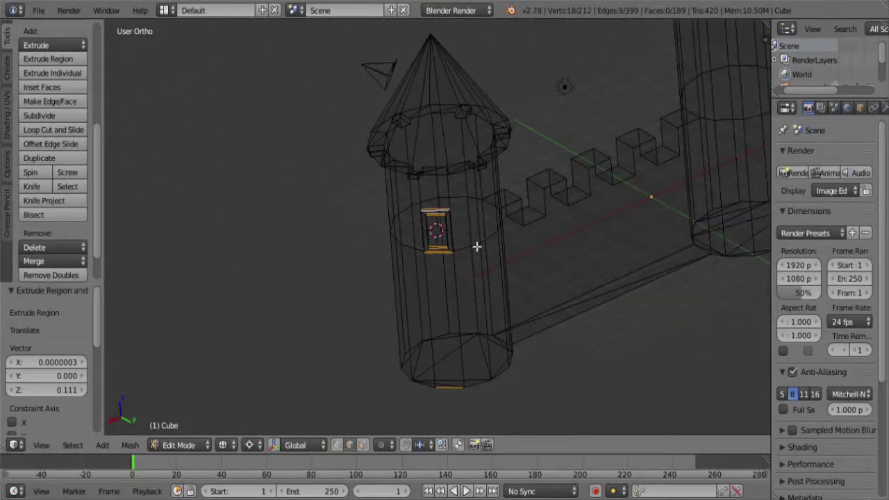
key("b")
left_click_drag(513, 241, 390, 420)
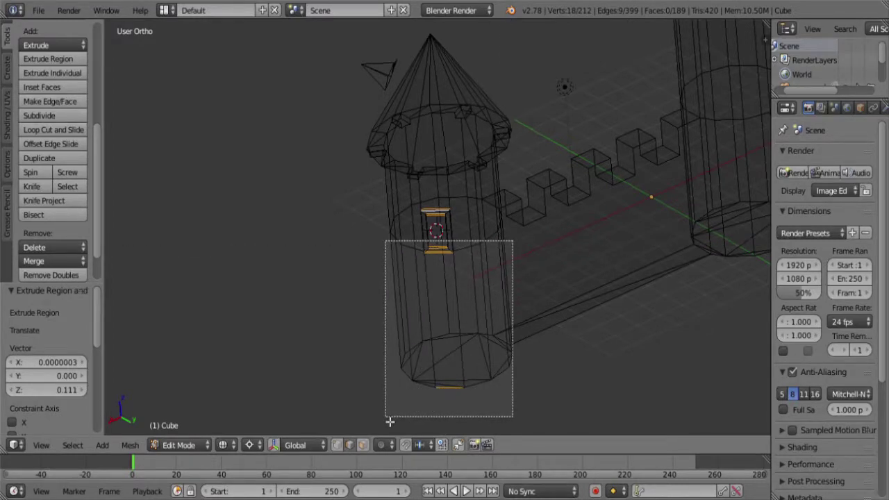
middle_click_drag(390, 420, 389, 421)
scroll(462, 264, "up", 7)
- Subdivide the top frame face with 5 cuts and select its centre edge
key("z")
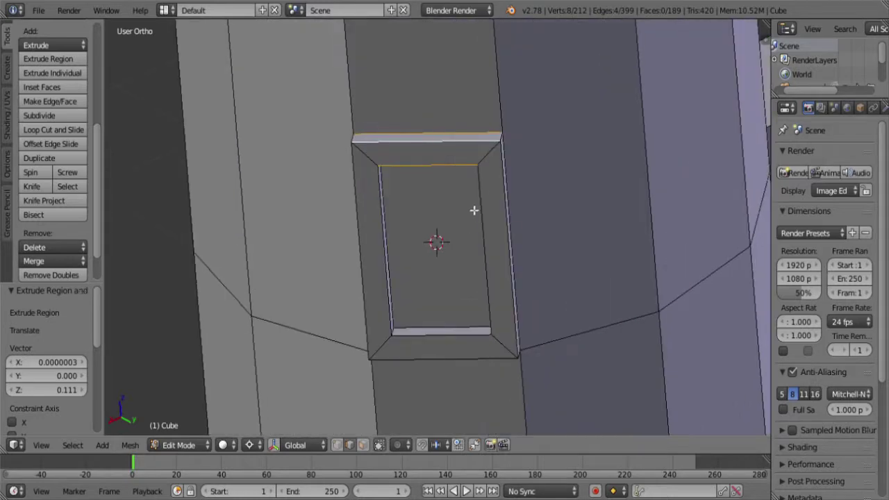
middle_click_drag(474, 209, 464, 248)
key("w")
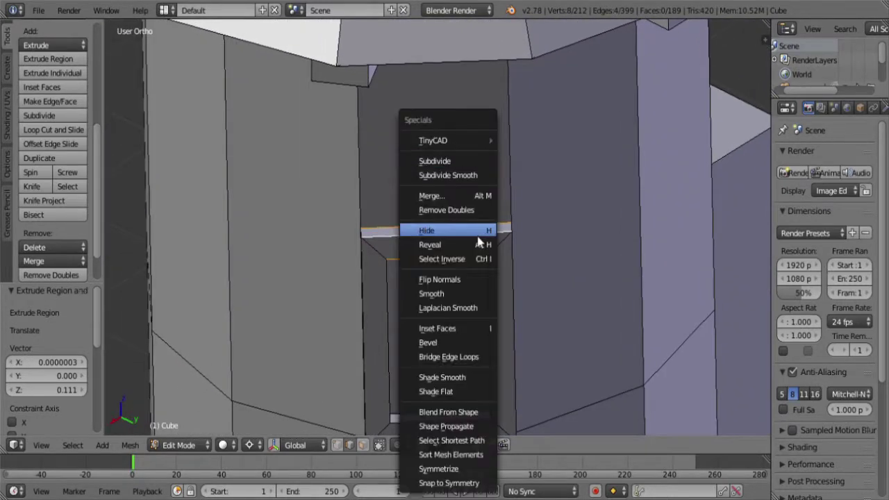
left_click(463, 163)
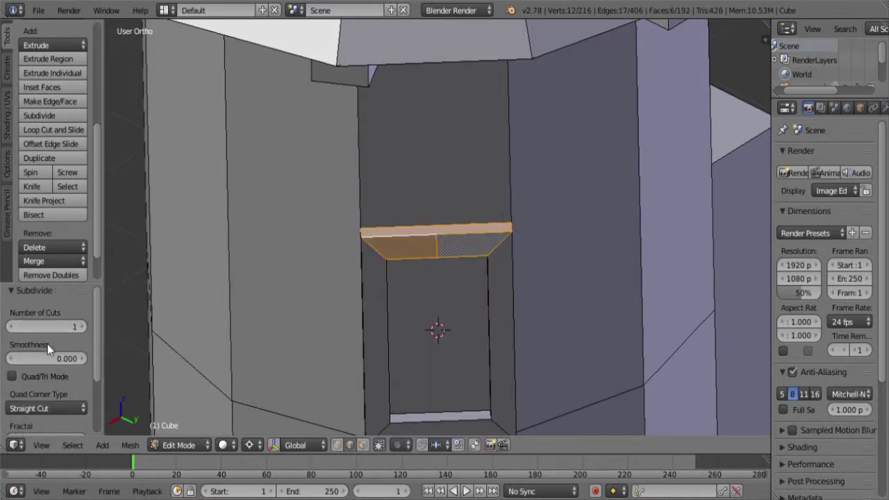
left_click(84, 327)
left_click_drag(84, 327, 104, 327)
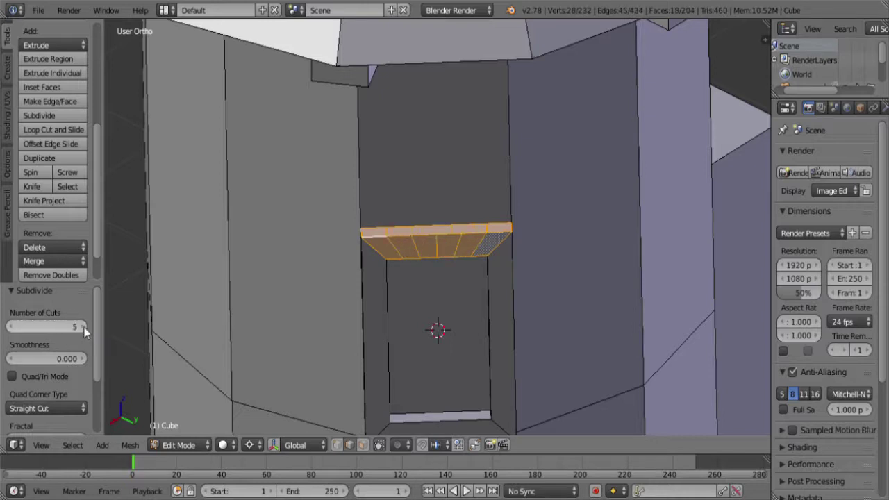
right_click(440, 248, "alt")
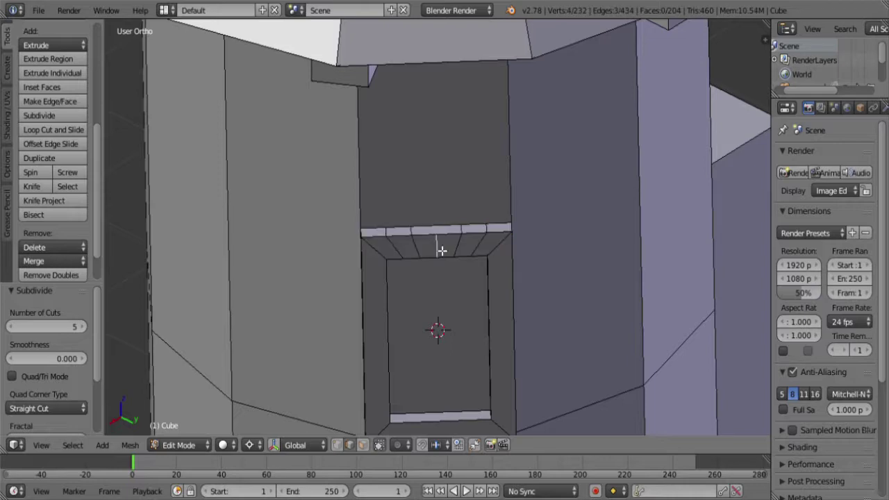
middle_click_drag(440, 246, 458, 280)
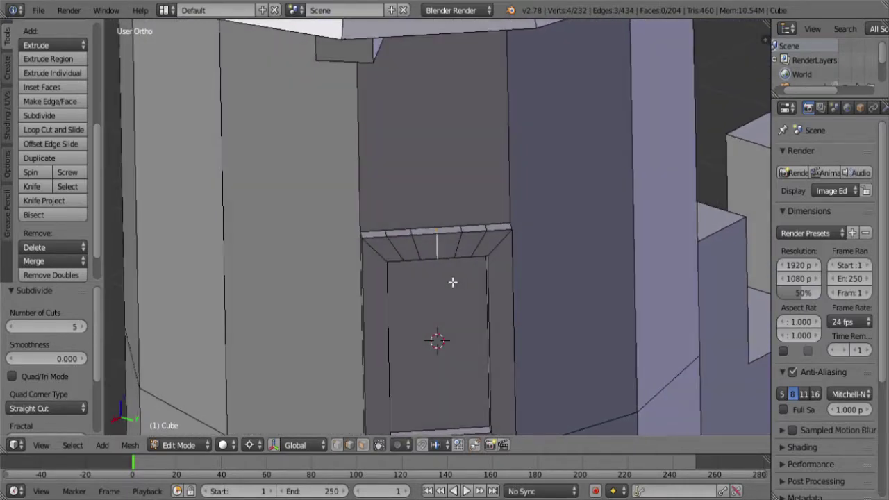
- Turn on proportional editing and trial-move the window's centre edge upward along Z
left_click(398, 445)
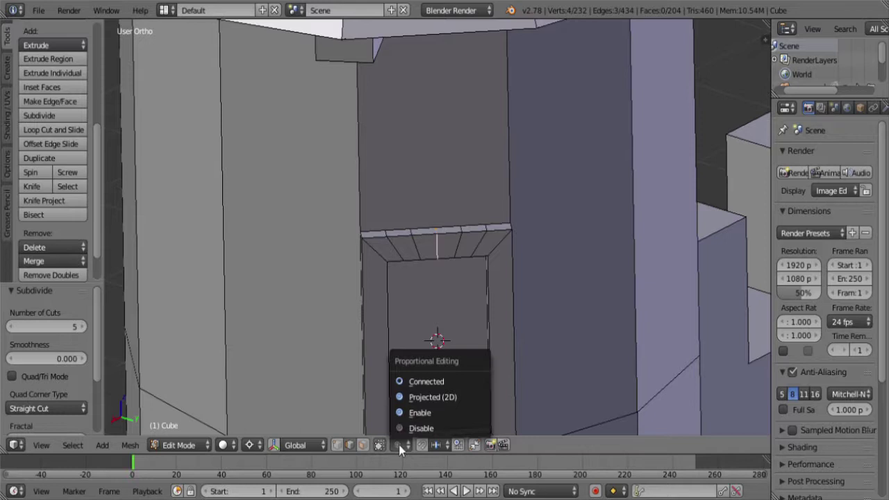
left_click(417, 413)
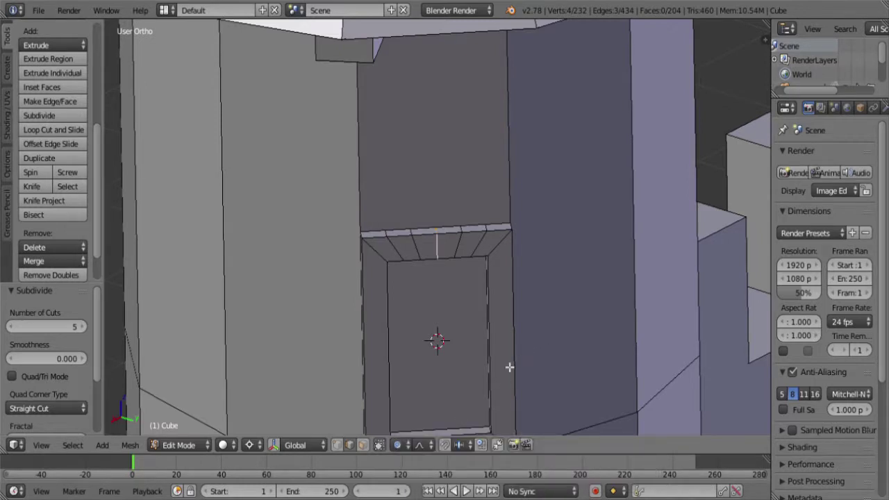
key("g")
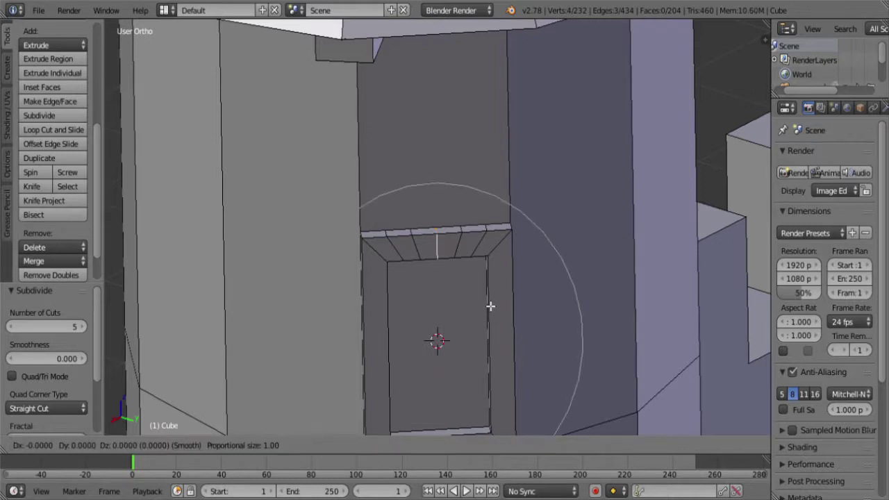
key("z")
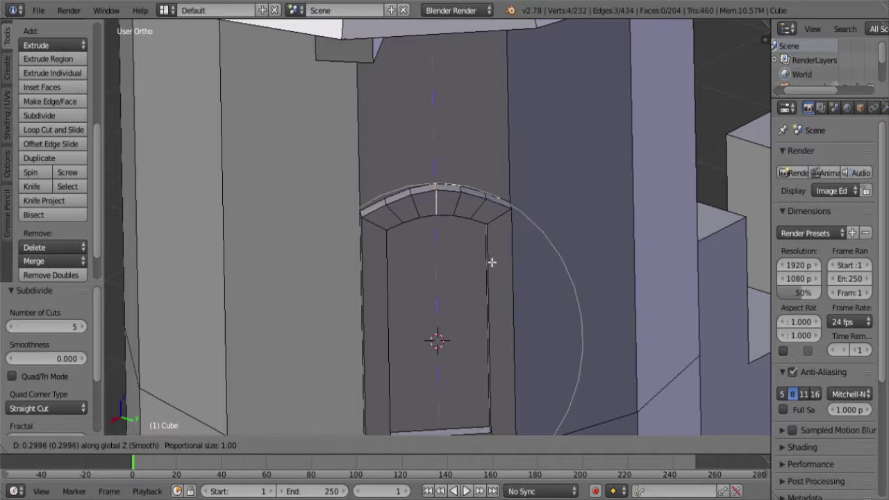
scroll(492, 247, "down", 5)
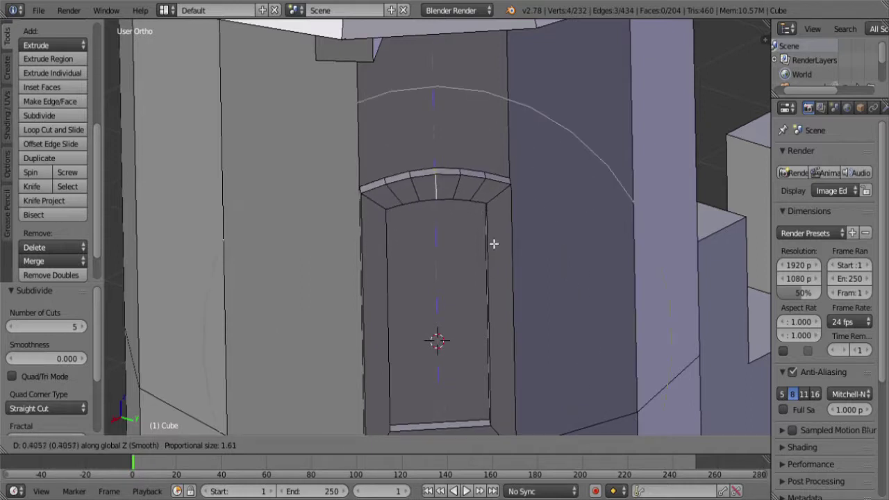
scroll(493, 219, "down", 2)
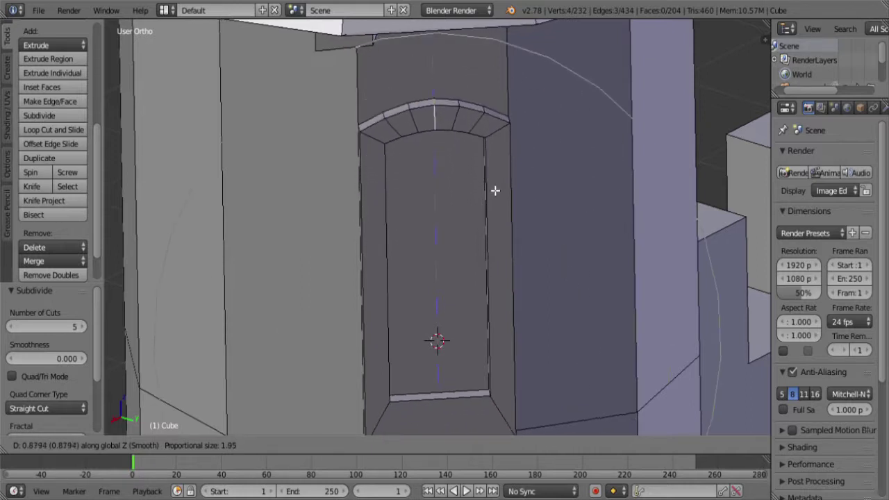
scroll(484, 185, "down", 2)
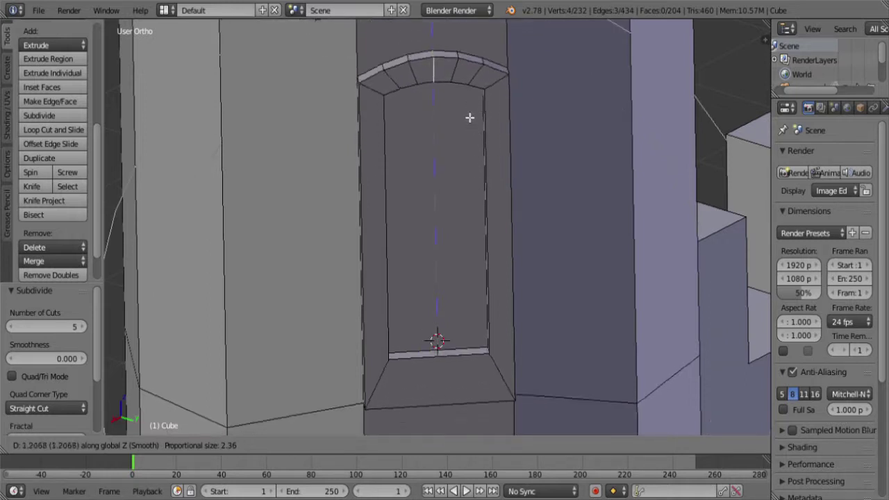
left_click(463, 219)
scroll(462, 228, "down", 4)
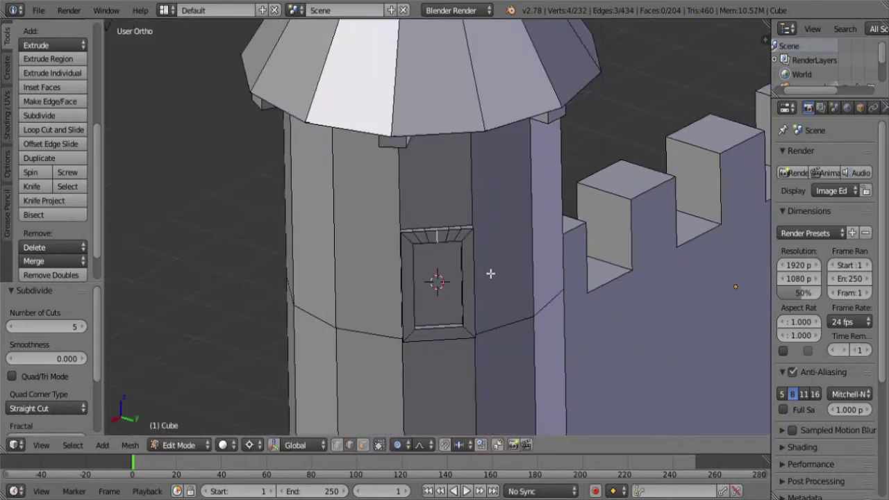
key("g")
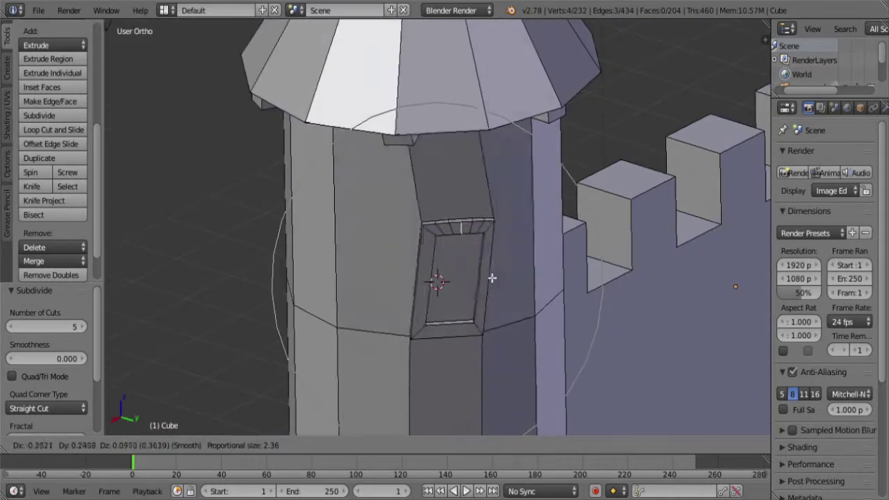
left_click(517, 295)
scroll(494, 316, "up", 3)
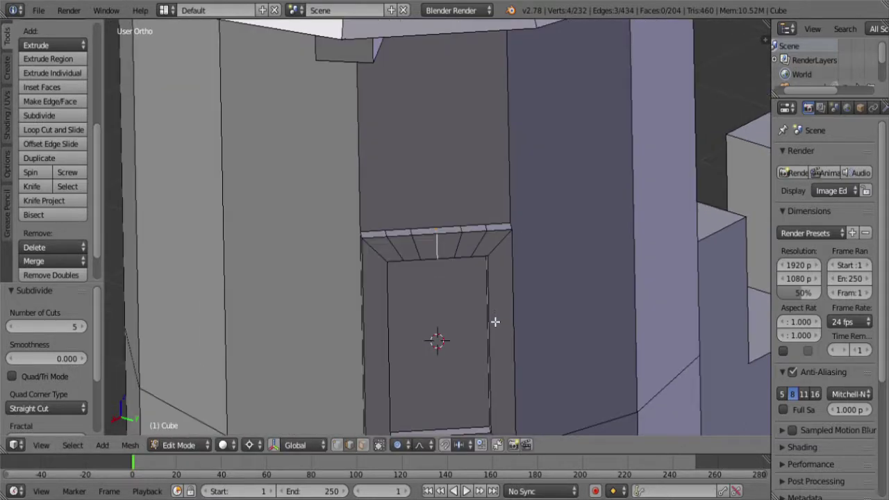
scroll(479, 334, "down", 2, "shift")
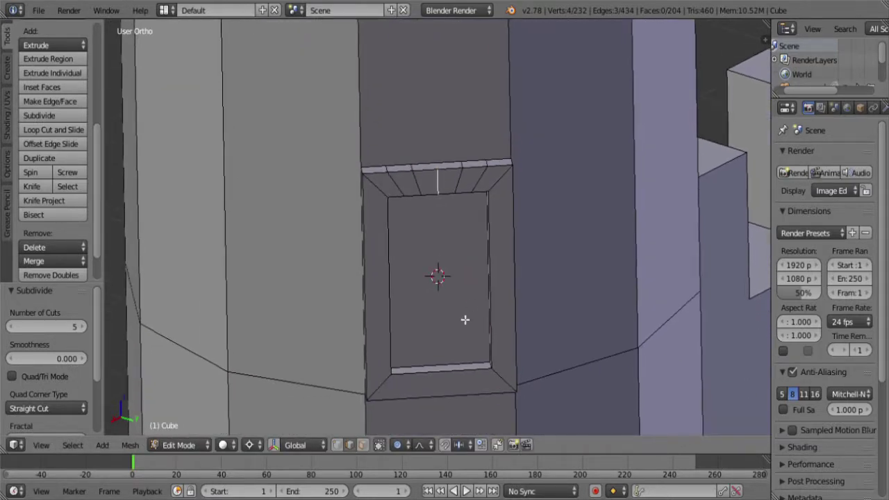
- Switch the falloff to Inverse Square and raise the window top 0.638 along Z into an arch
left_click(419, 447)
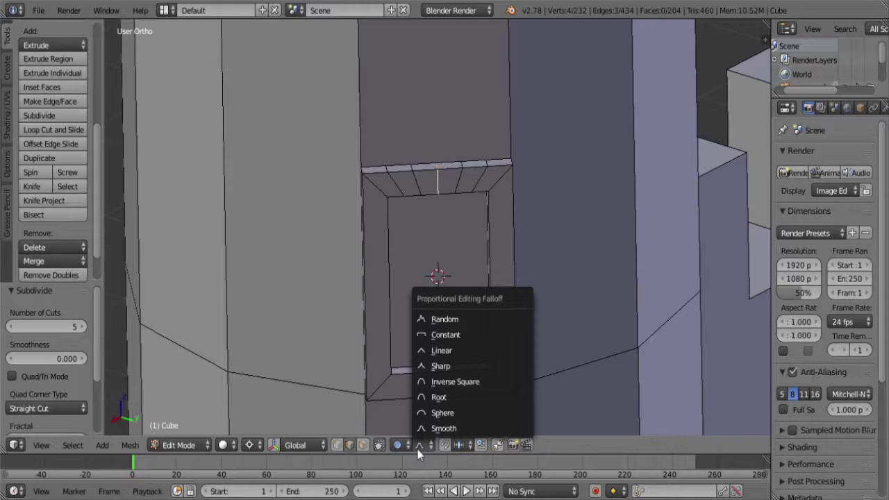
left_click(466, 382)
key("g")
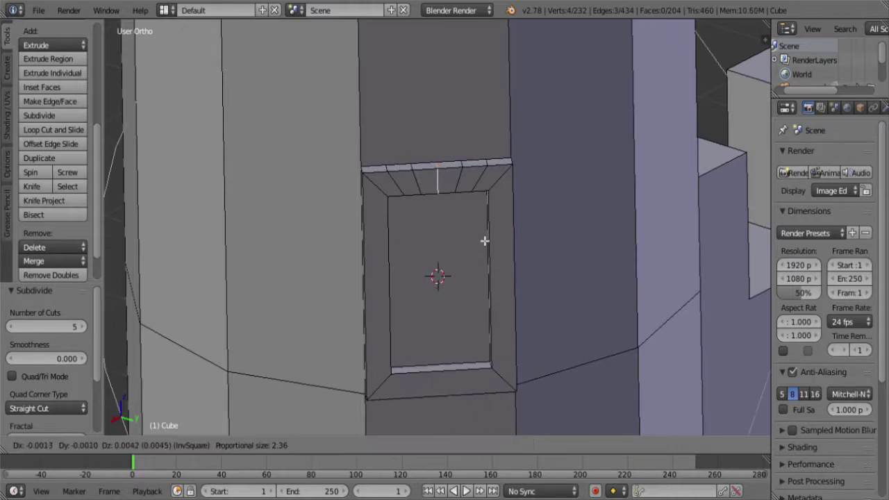
left_click(475, 187)
scroll(472, 241, "down", 3)
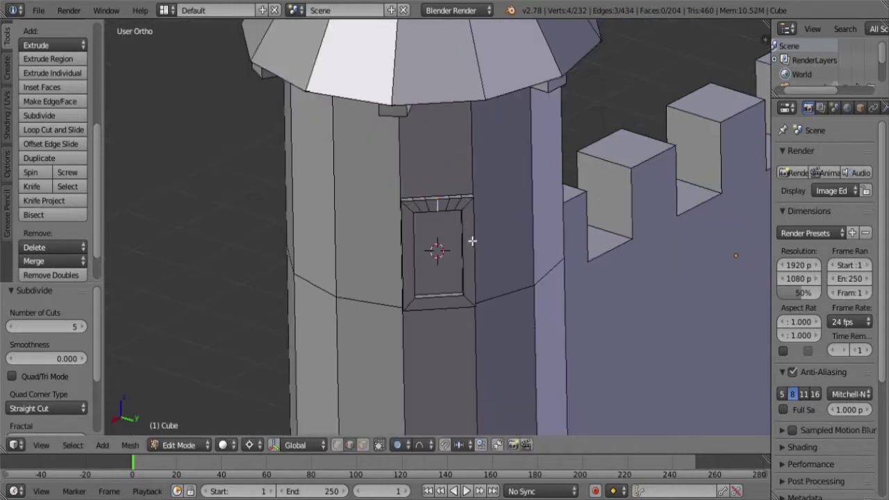
key("g")
key("z")
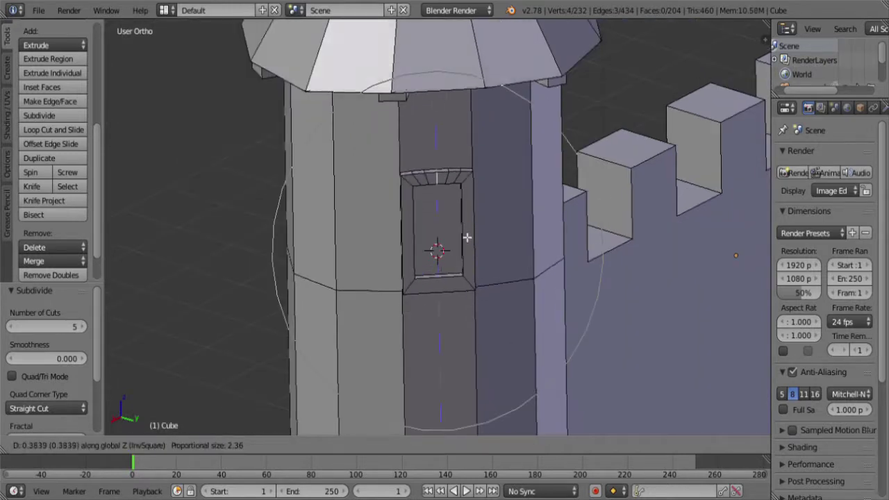
scroll(463, 234, "down", 3)
scroll(457, 231, "up", 3)
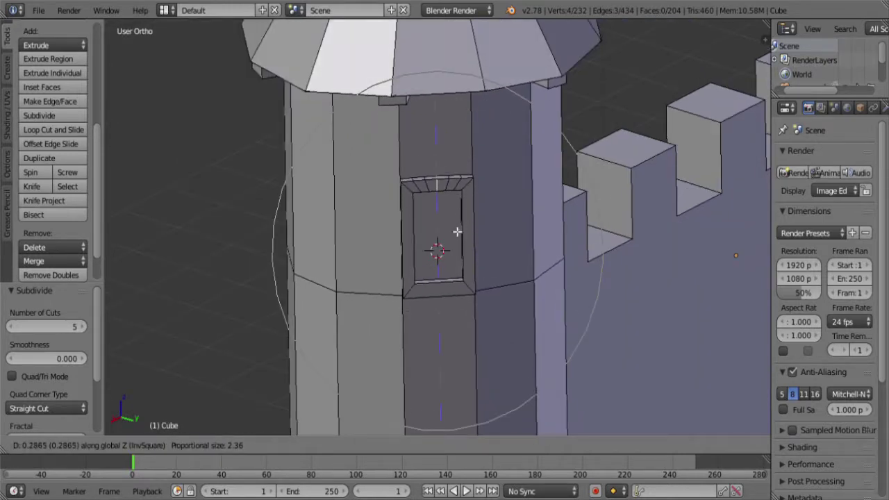
scroll(457, 232, "up", 8)
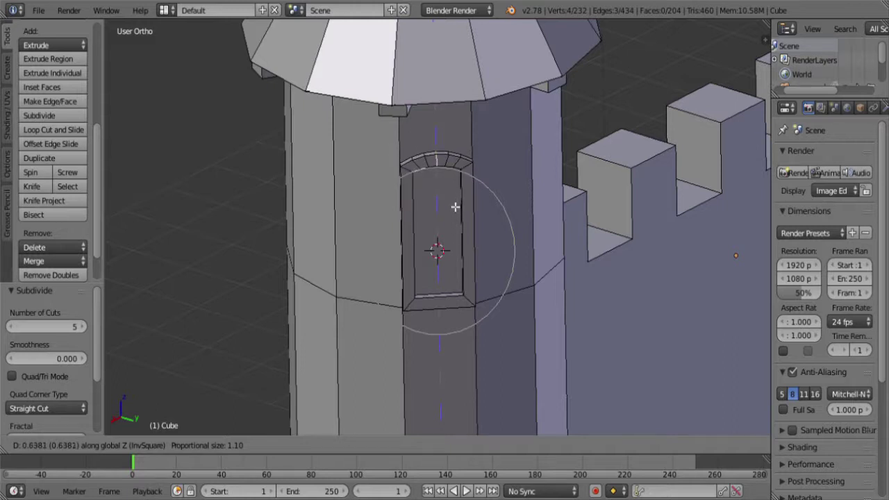
left_click(455, 207)
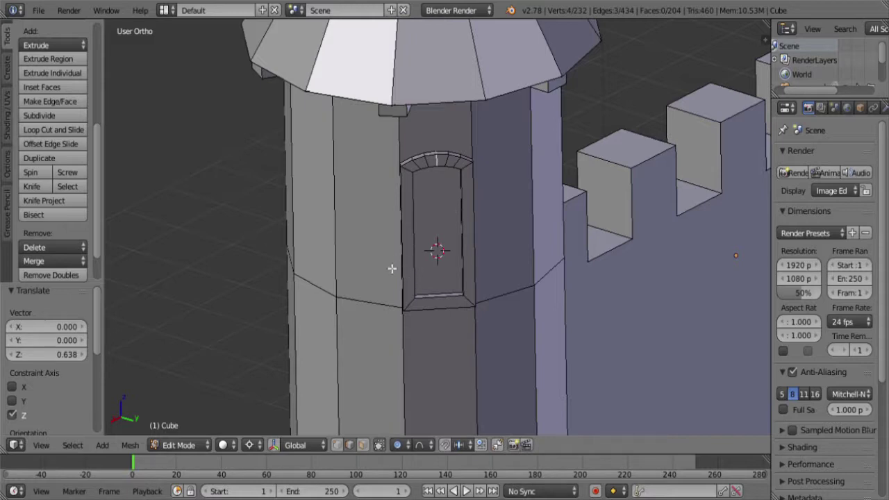
mouse_move(393, 266)
middle_mouse_down()
mouse_move(448, 280)
mouse_move(410, 268)
middle_mouse_up()
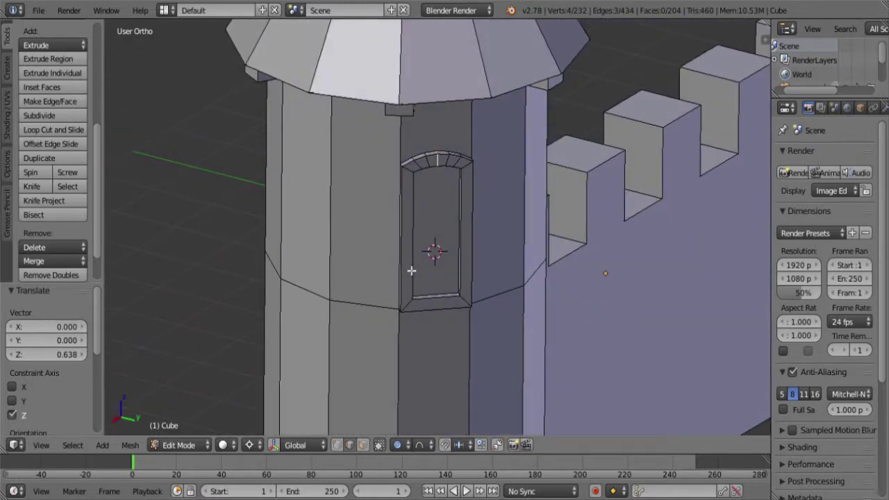
left_click(398, 445)
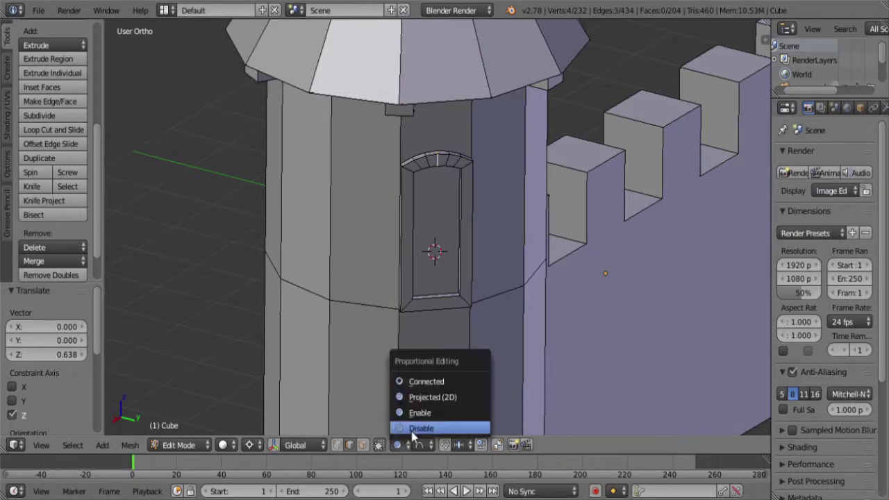
- Turn proportional editing off and reframe the view on the window
left_click(423, 427)
middle_click_drag(432, 340, 438, 307)
scroll(429, 311, "up", 3)
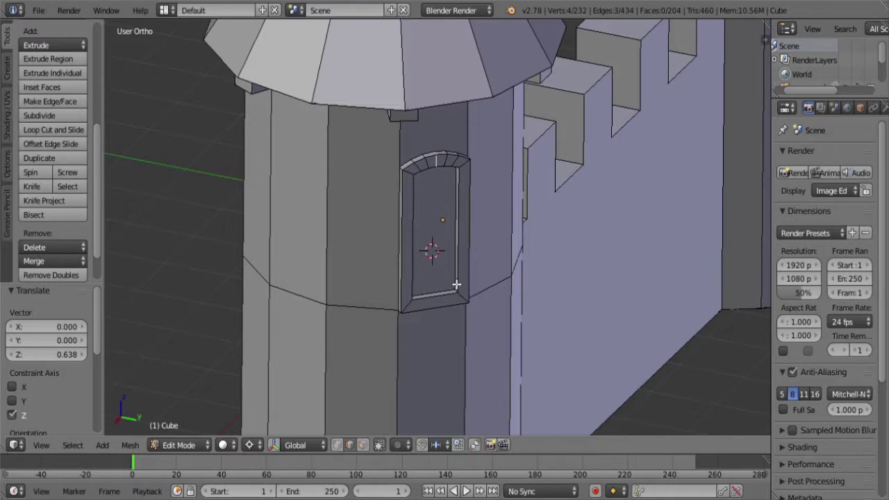
key("Tab")
key("Tab")
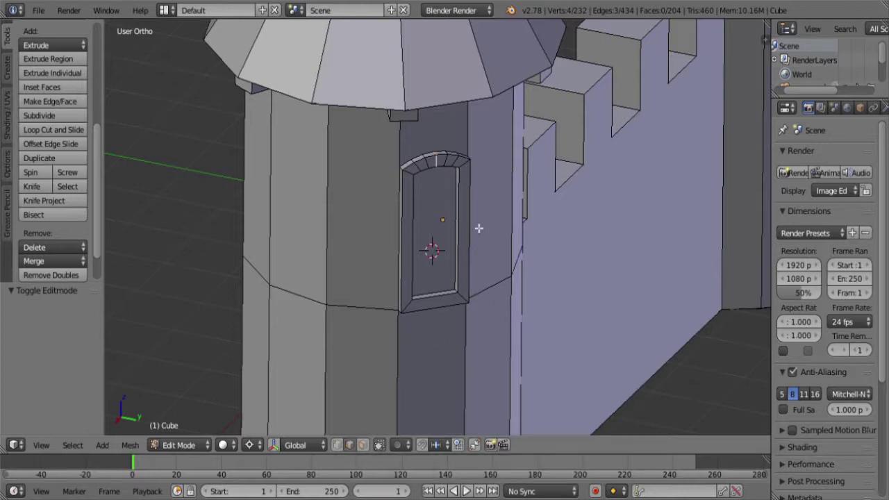
middle_click_drag(464, 197, 456, 227, "shift")
scroll(457, 227, "up", 4)
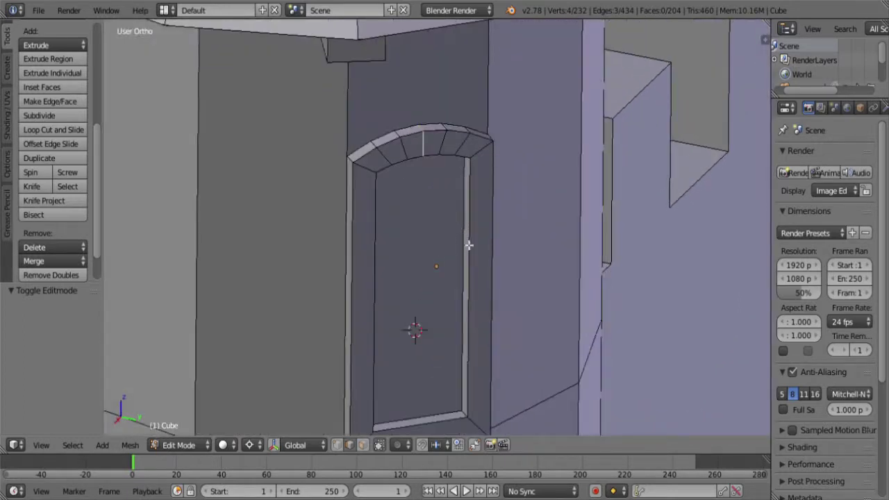
- Select the nine-face ring of the window's arched frame in Face select mode
right_click(472, 283, "alt")
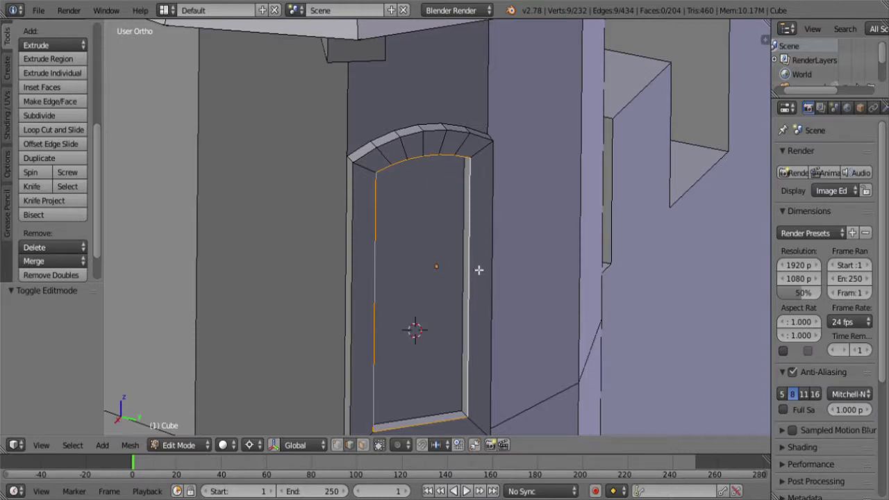
right_click(484, 157, "ctrl+alt")
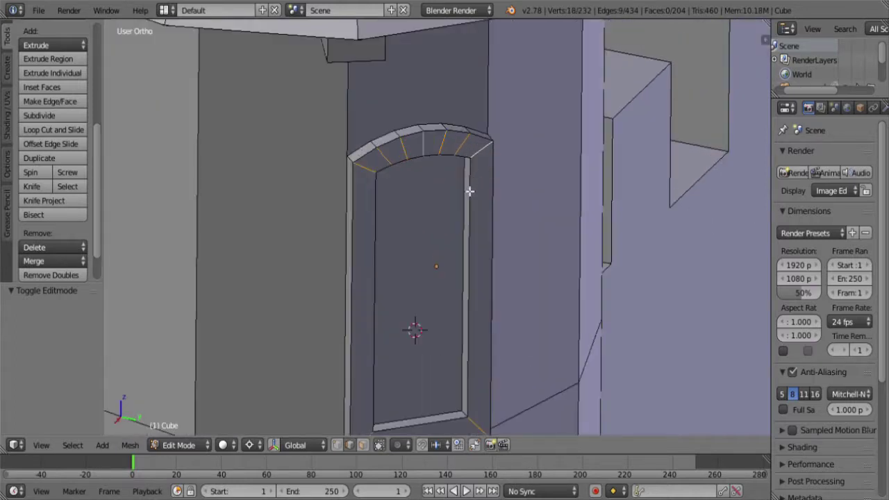
left_click(337, 448)
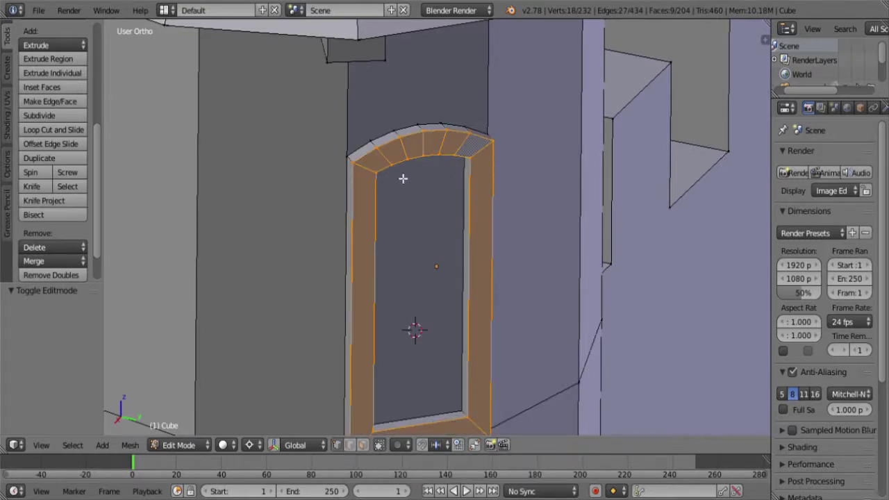
middle_click_drag(405, 178, 405, 275)
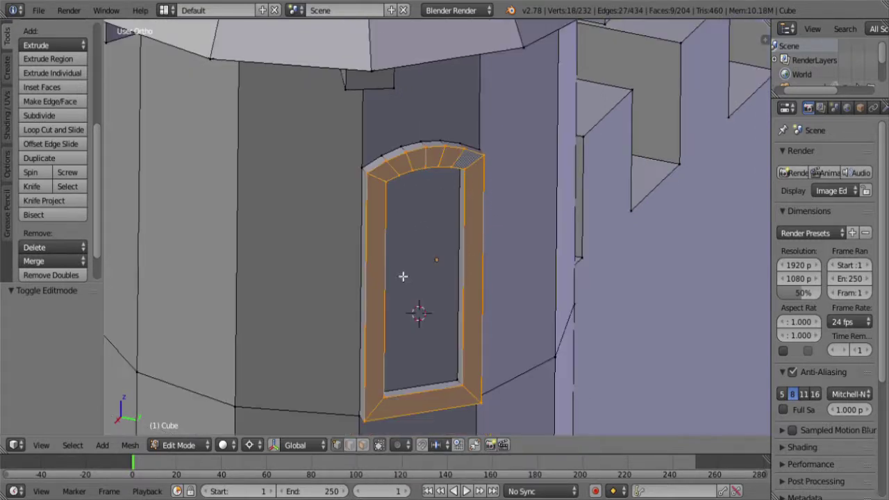
left_click(363, 445)
key("a")
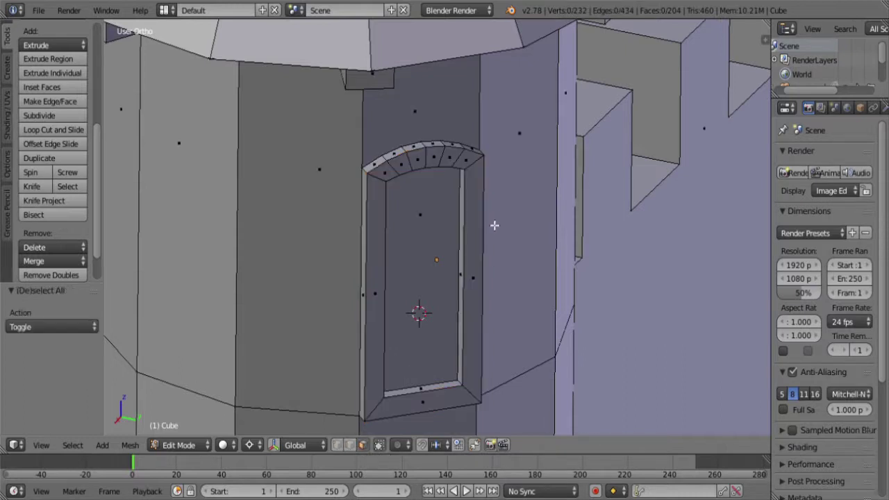
right_click(478, 168, "alt")
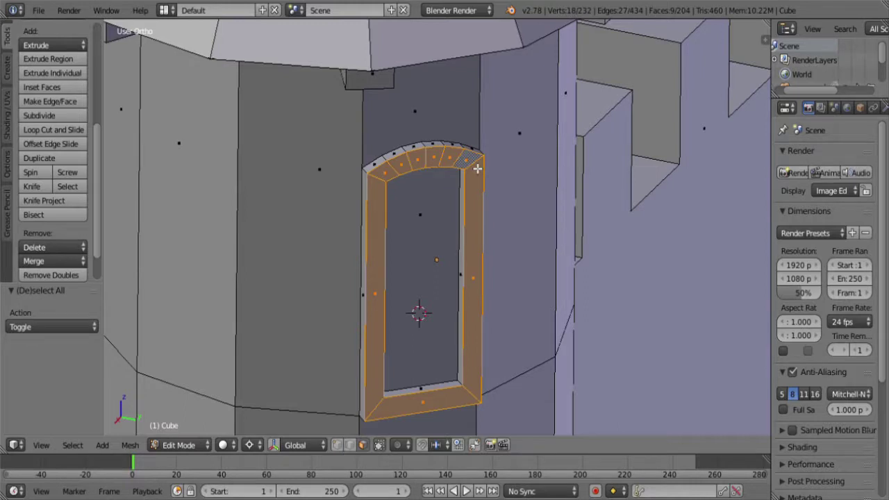
key("Tab")
key("Tab")
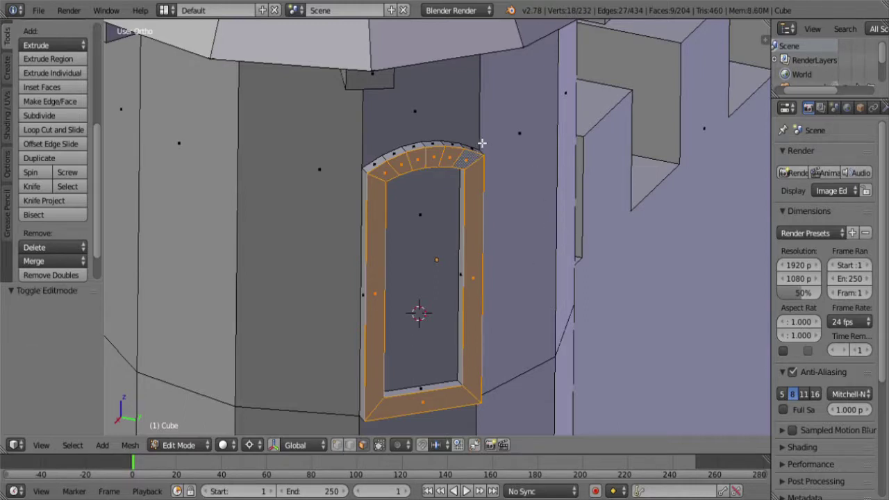
scroll(471, 210, "down", 10)
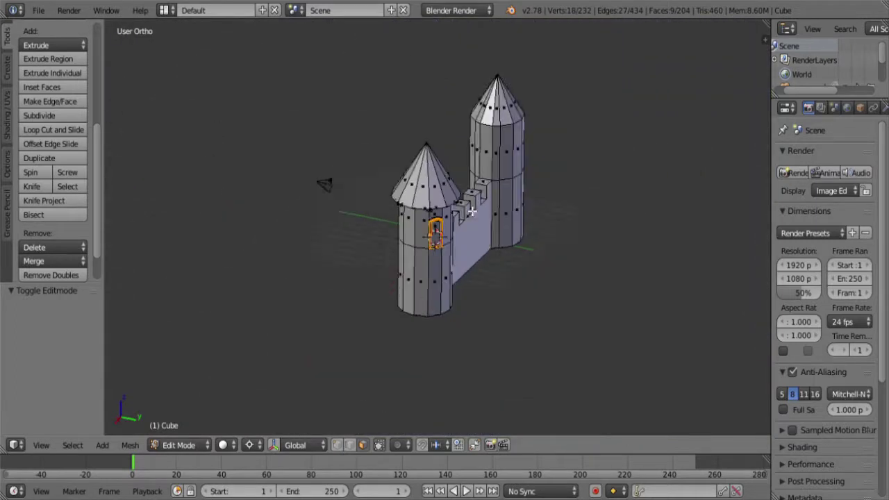
- Hide the whole castle mesh and add a single vertex snapped to the grid in front view
key("a")
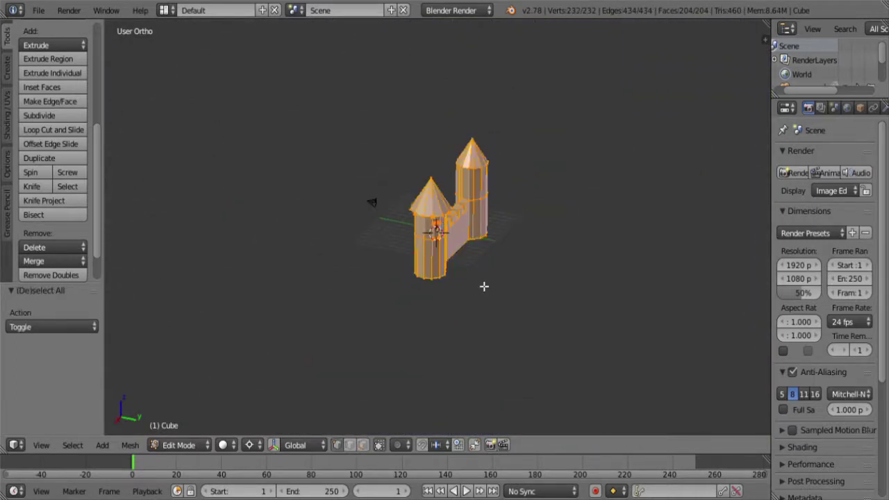
key("h")
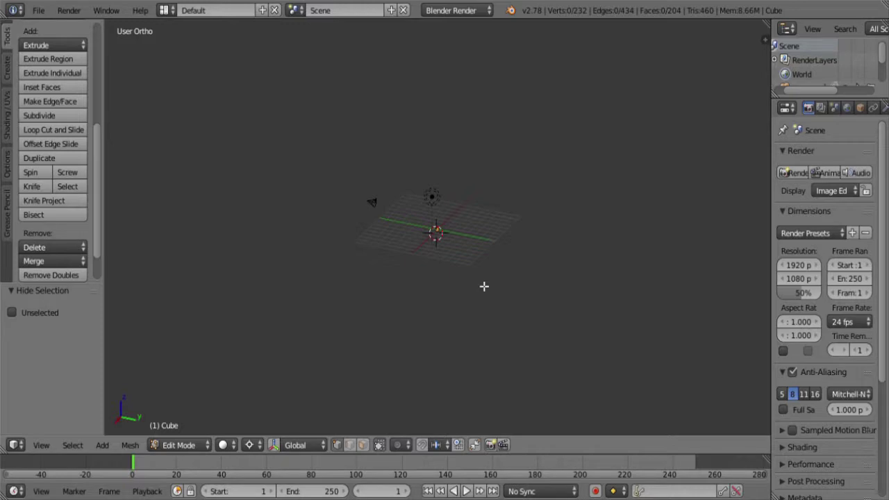
scroll(475, 252, "up", 8)
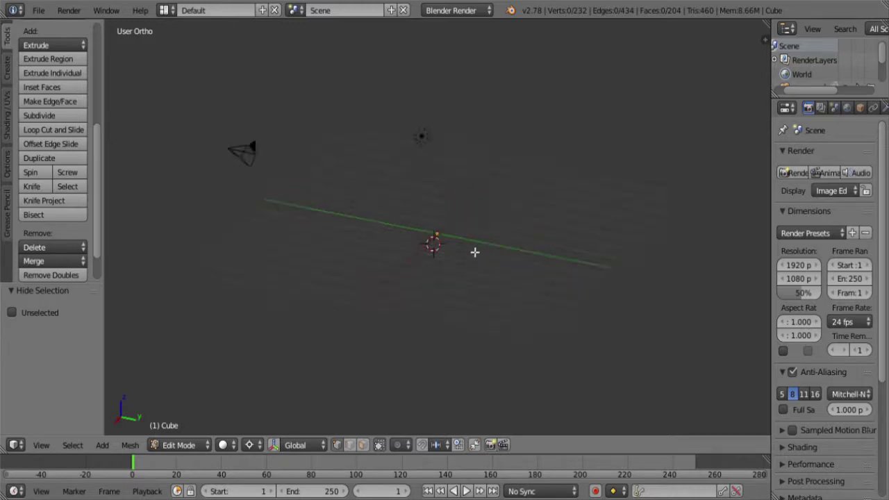
right_click(492, 223, "ctrl")
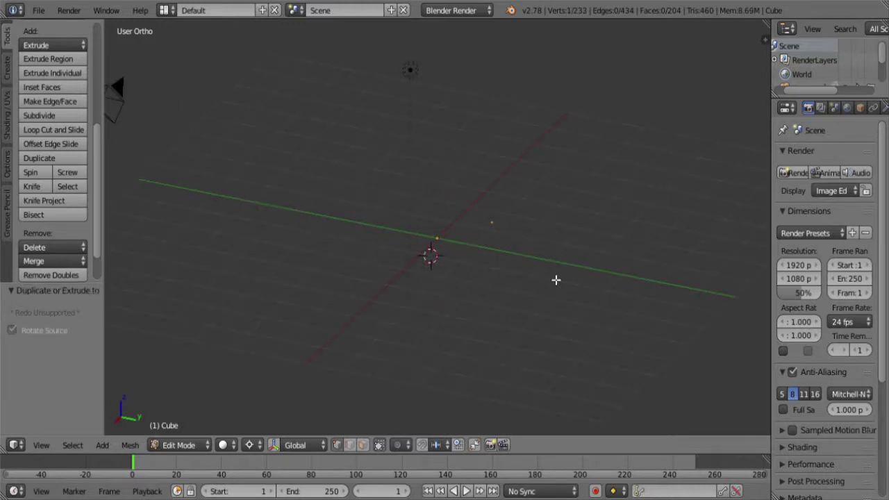
key("KP_1")
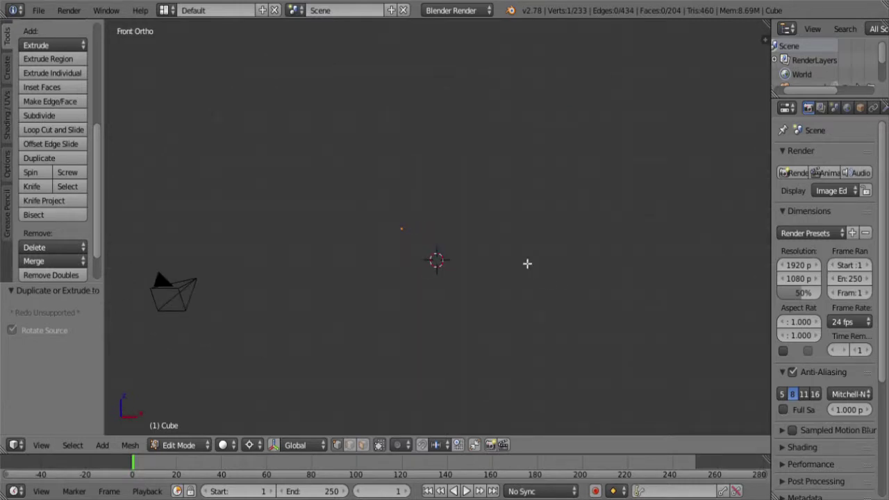
key("shift+s")
left_click(491, 195)
scroll(461, 226, "down", 2)
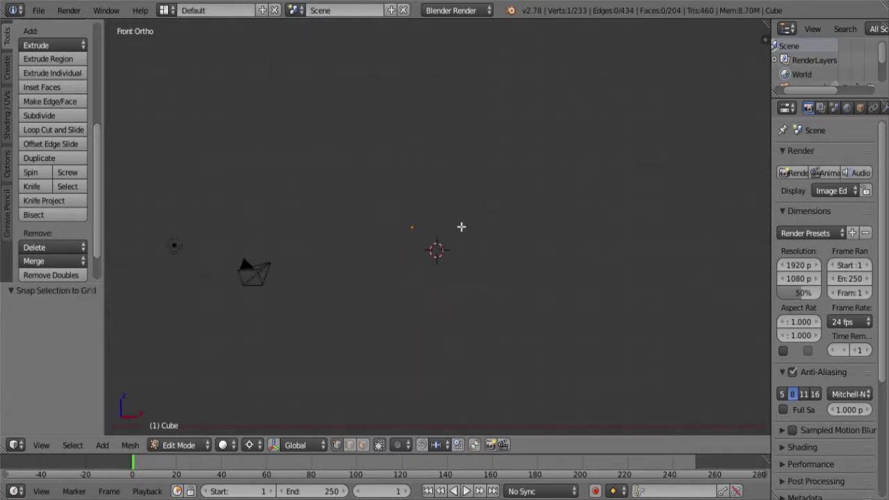
scroll(458, 244, "up", 1)
- Snap the vertex to the grid again and place the 3D cursor on it
key("shift+s")
left_click(472, 261)
scroll(466, 256, "up", 1)
key("shift+s")
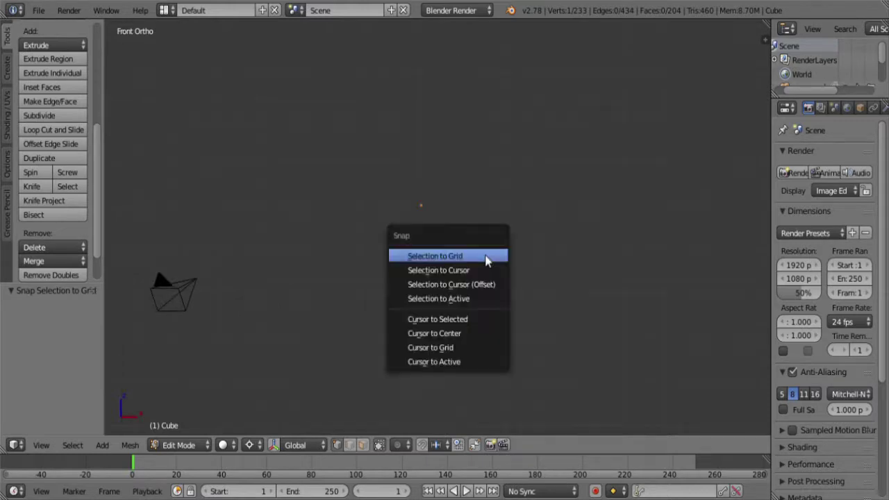
left_click(460, 319)
middle_click_drag(453, 248, 457, 303, "shift")
scroll(452, 319, "up", 3)
- Extrude the vertex upward one unit at a time into a three-unit vertical line
scroll(472, 264, "down", 1)
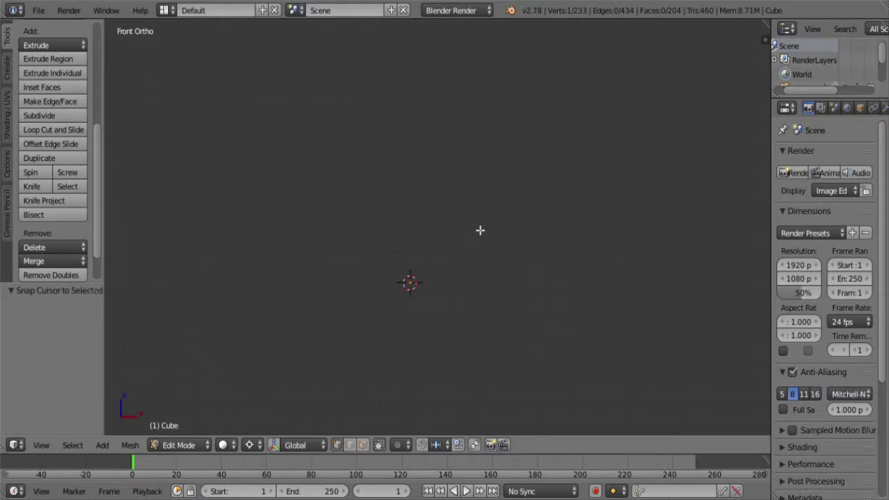
scroll(478, 240, "down", 1)
scroll(458, 285, "up", 1)
scroll(453, 303, "down", 1)
type("e")
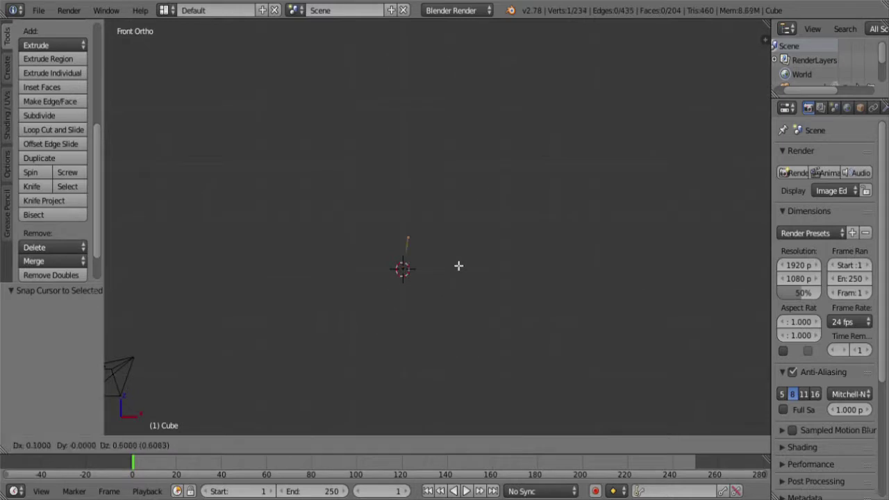
type("1")
key("Return")
scroll(451, 271, "down", 4)
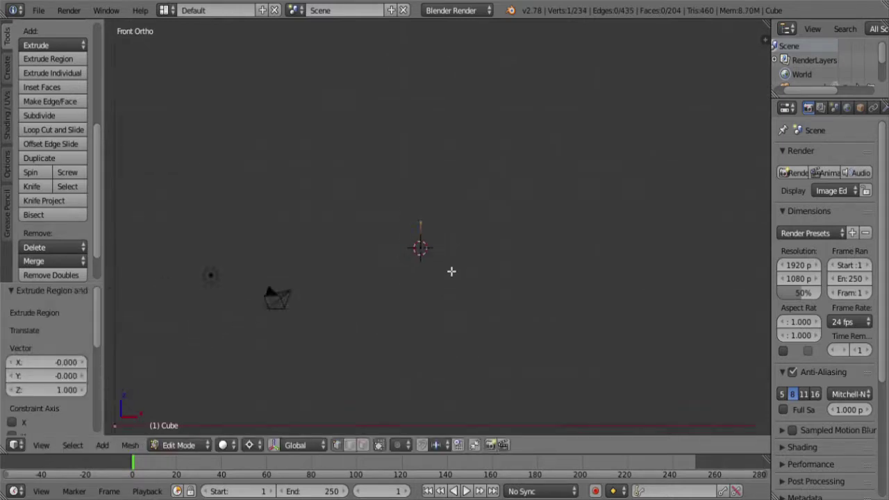
type("e1")
key("Return")
type("e1")
key("Return")
- Select the whole line and move it 5 units along X
key("ctrl+l")
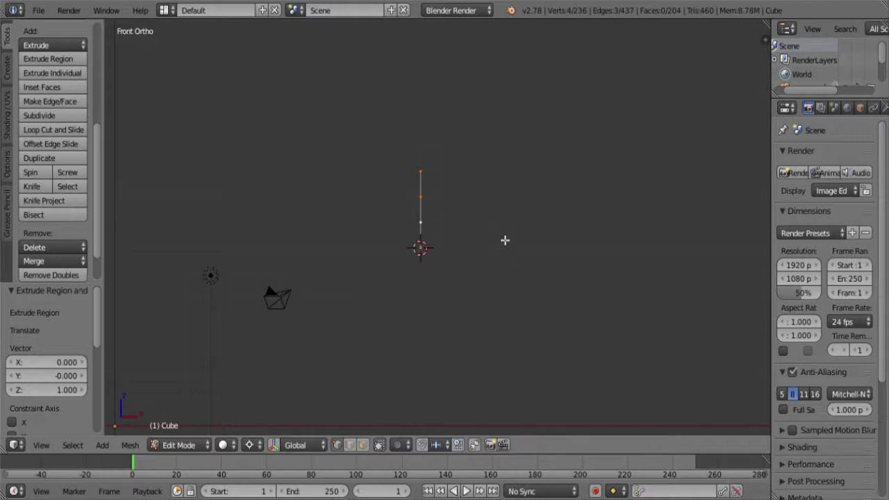
key("g")
key("x")
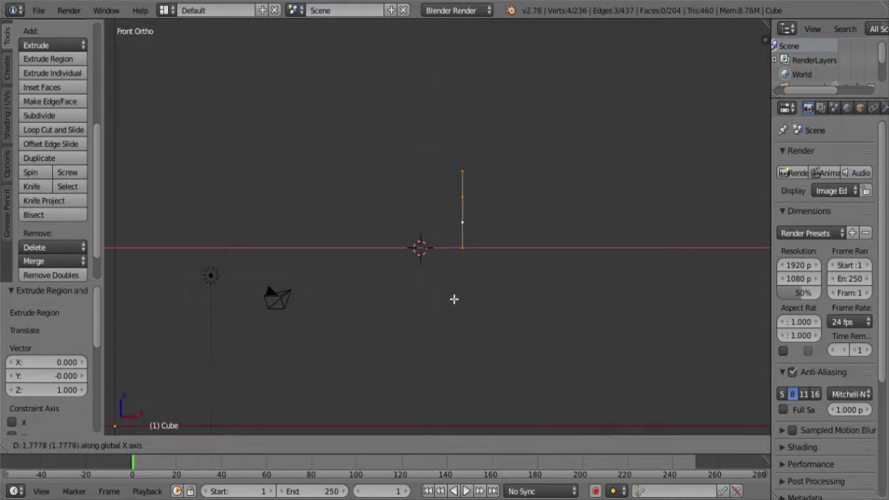
left_click(519, 309)
scroll(518, 299, "down", 3)
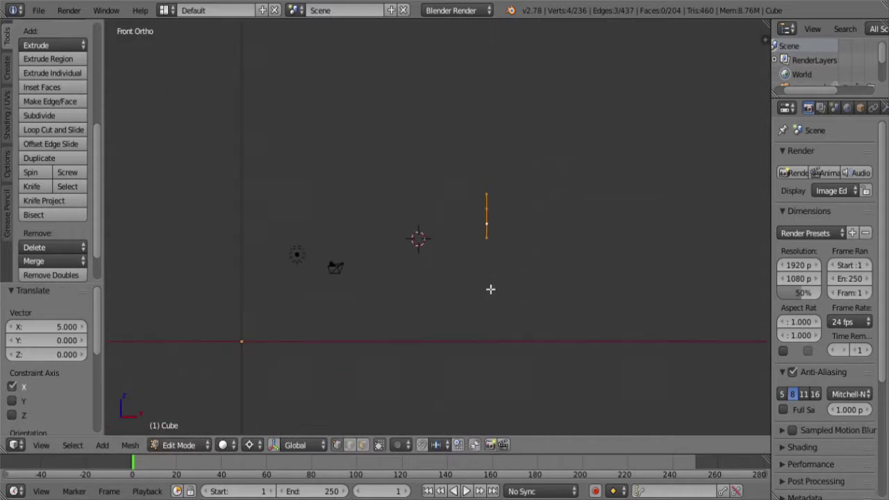
middle_click_drag(491, 290, 400, 290, "shift")
- Duplicate the line 10 units along X, select both lines, and switch to top view
key("shift+d")
key("x")
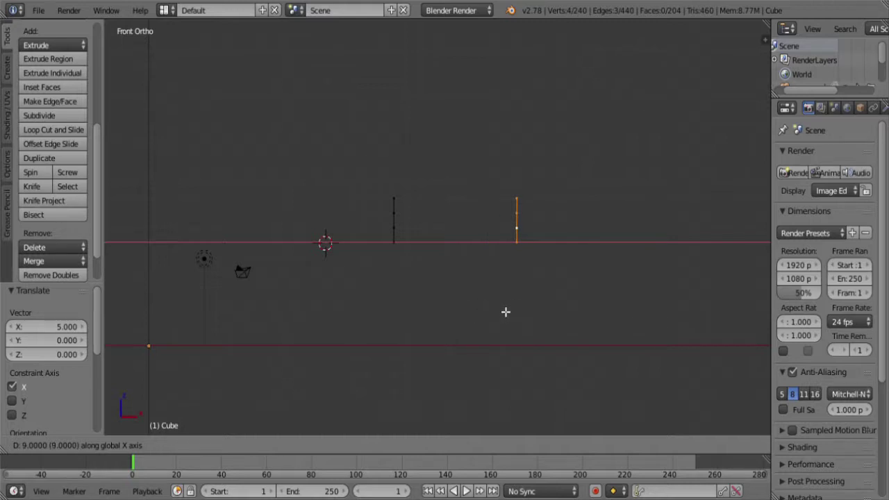
left_click(515, 306)
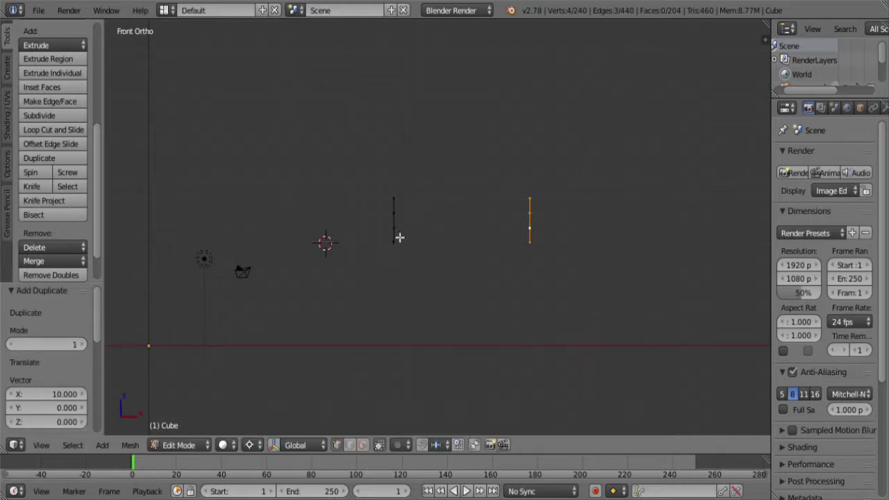
right_click(400, 223, "shift")
key("KP_7")
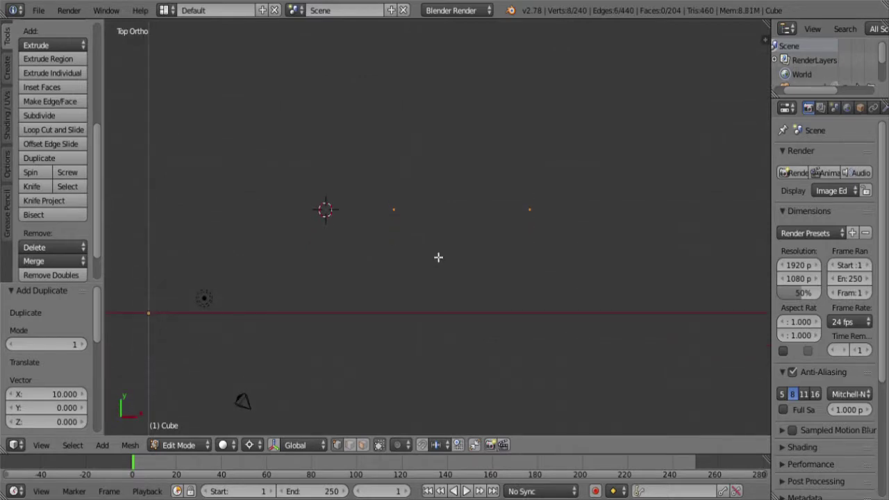
- Spin both lines 90° with 6 steps, repeating until both circles close
left_click(39, 171)
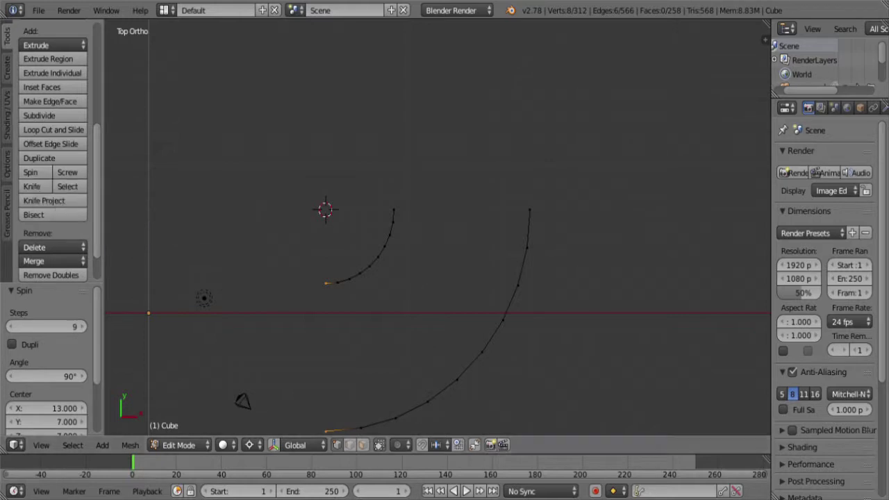
left_click(10, 327)
left_click(10, 327)
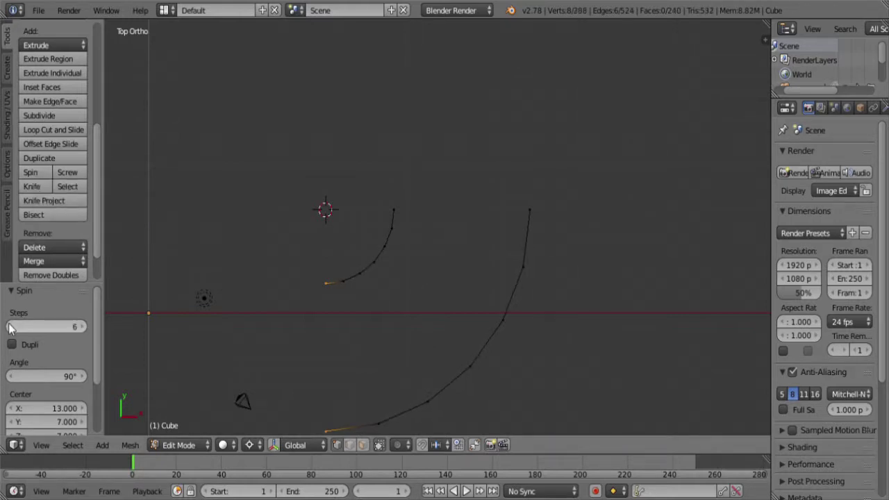
left_click(33, 173)
left_click(33, 173)
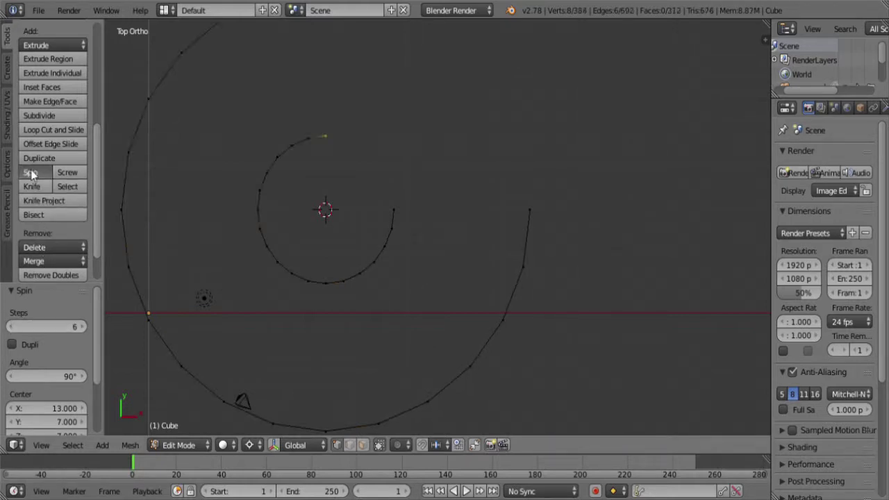
left_click(32, 173)
middle_click_drag(343, 317, 318, 228)
- Select the whole mesh and remove doubles, merging 8 duplicate vertices
key("a")
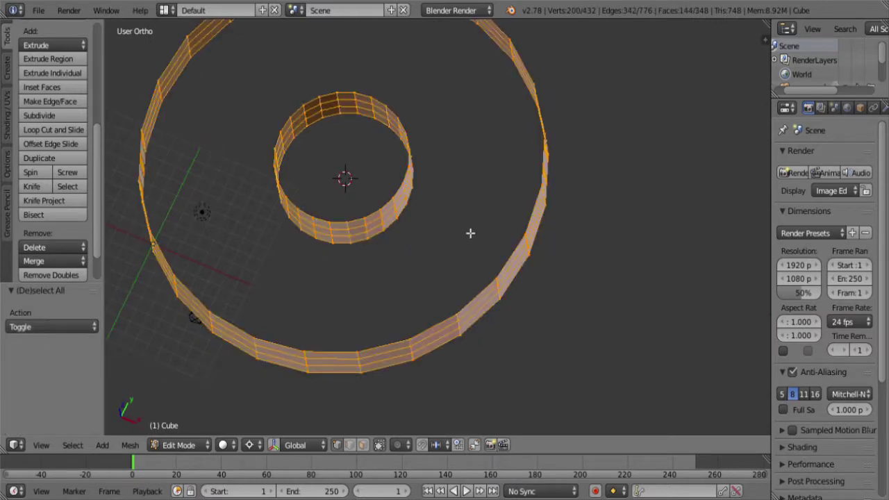
key("w")
left_click(464, 201)
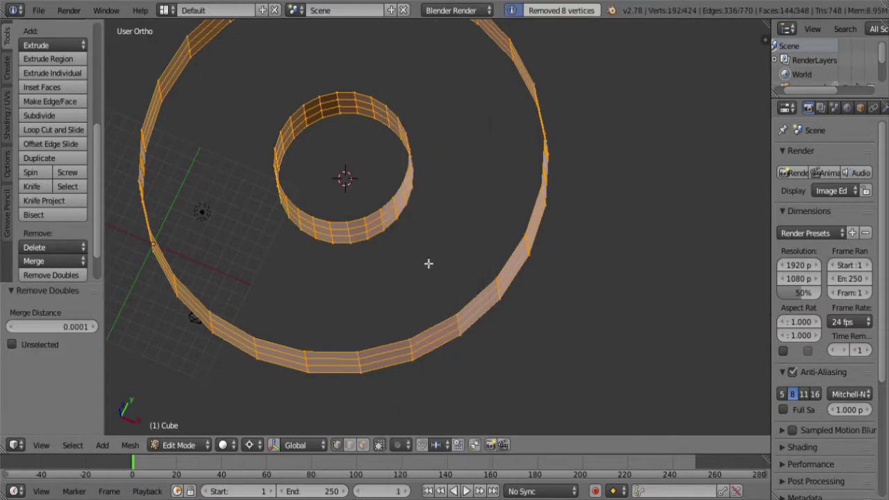
middle_click_drag(427, 261, 397, 214)
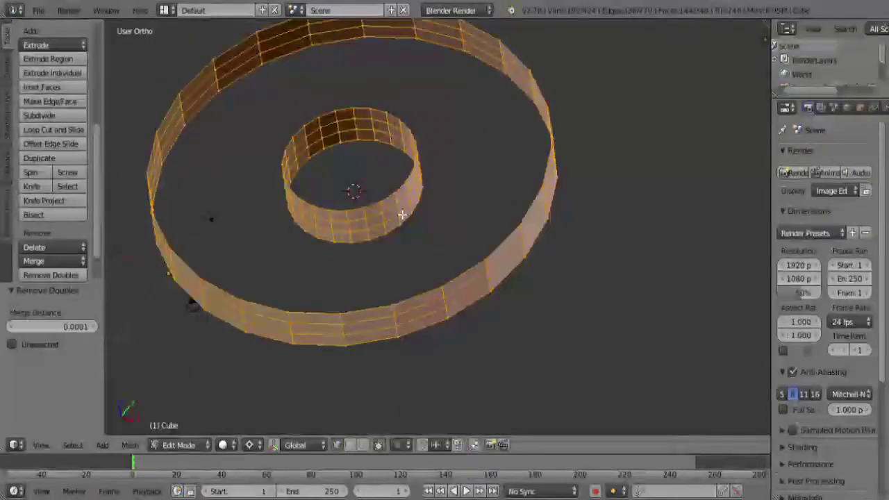
- Select the inner ring's face band, then deselect all but a few right-side faces in wireframe top view
right_click(402, 214, "alt")
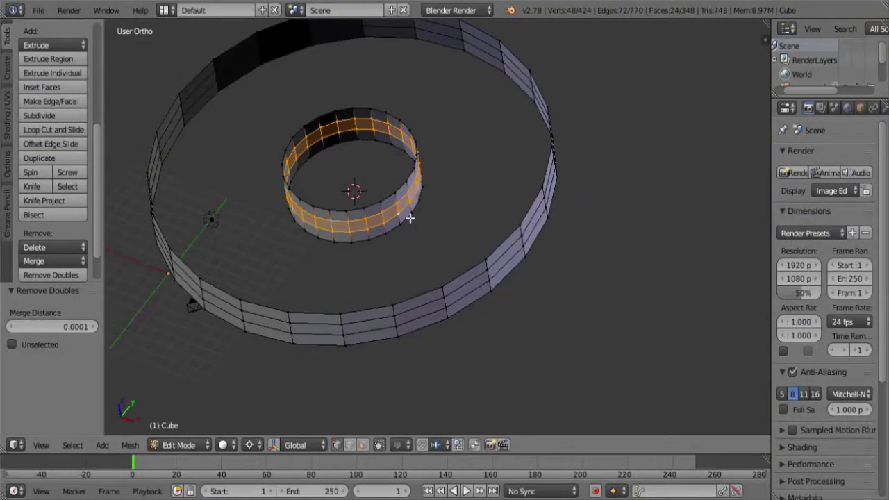
key("KP_7")
key("z")
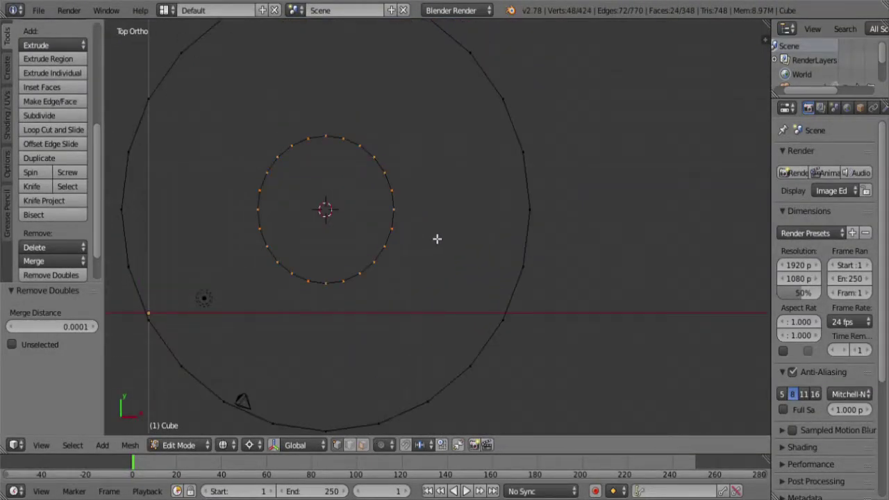
middle_click_drag(407, 186, 367, 192)
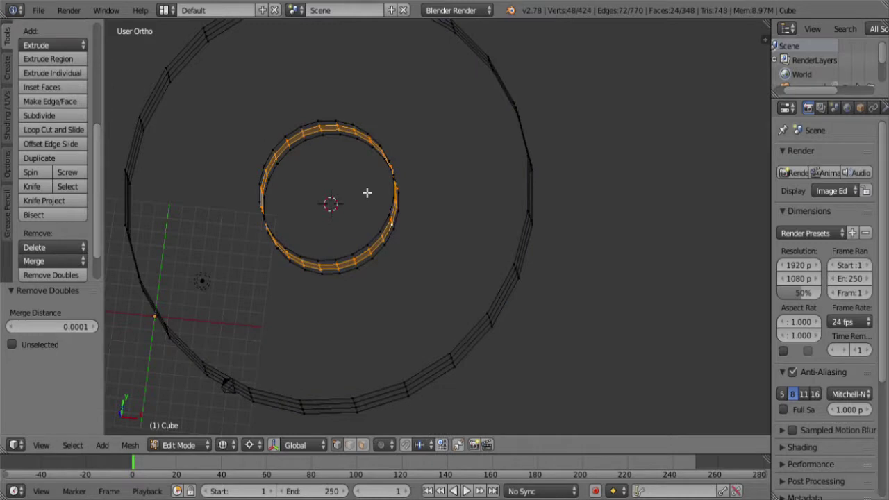
key("KP_7")
key("c")
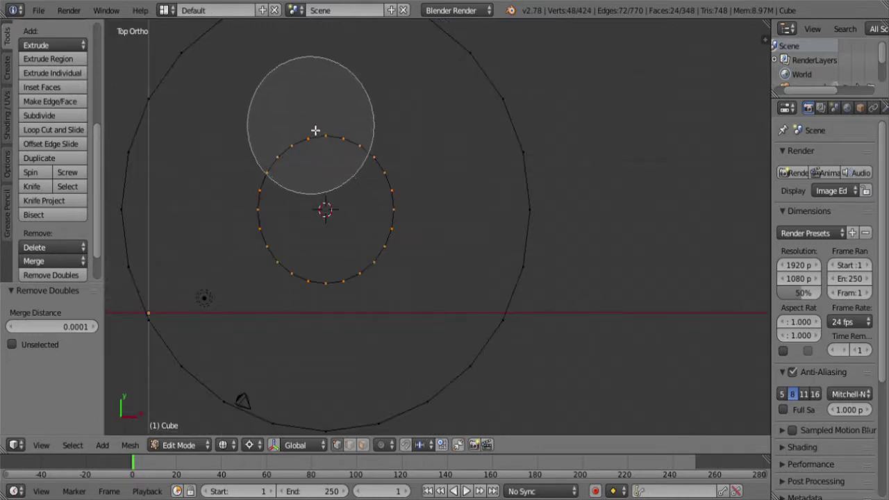
mouse_move(329, 135)
middle_mouse_down()
mouse_move(255, 180)
mouse_move(231, 255)
mouse_move(252, 288)
mouse_move(275, 297)
mouse_move(317, 294)
mouse_move(295, 161)
mouse_move(324, 138)
middle_mouse_up()
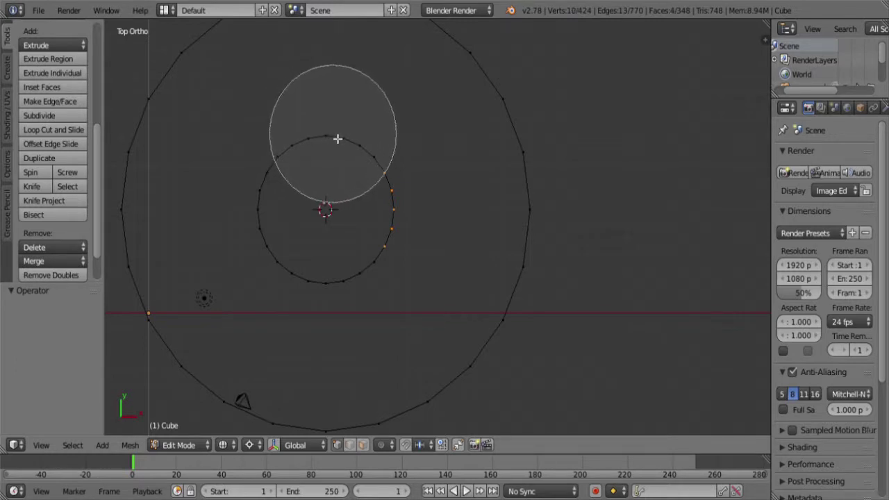
middle_click(336, 139)
key("Escape")
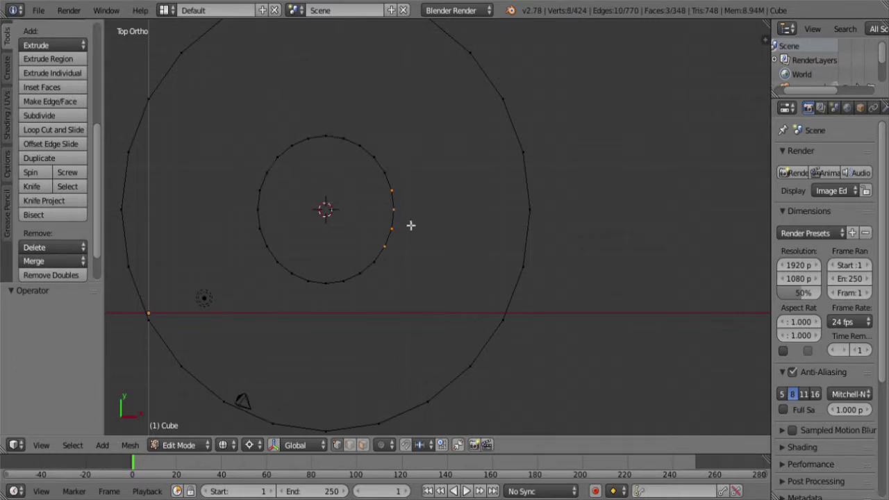
mouse_move(431, 248)
middle_mouse_down()
mouse_move(379, 279)
mouse_move(437, 274)
mouse_move(409, 236)
mouse_move(401, 268)
mouse_move(423, 246)
middle_mouse_up()
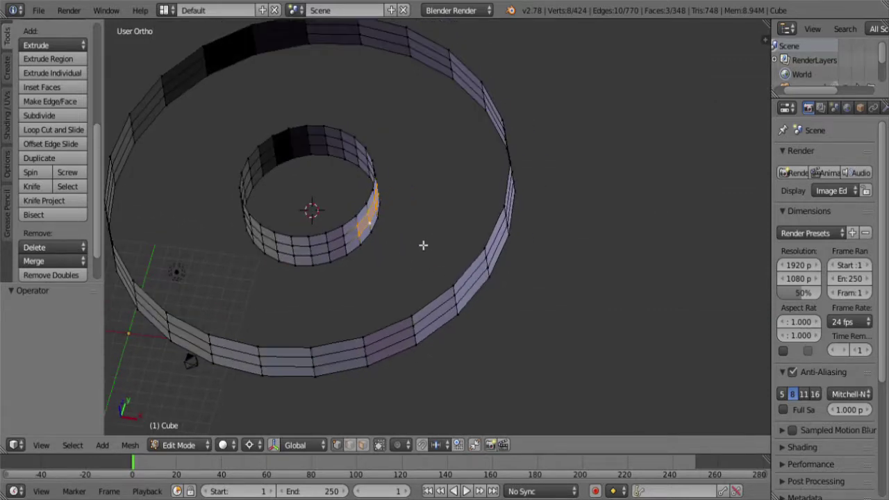
- Try scaling the extruded faces threefold on X/Y, then undo the attempt
key("e")
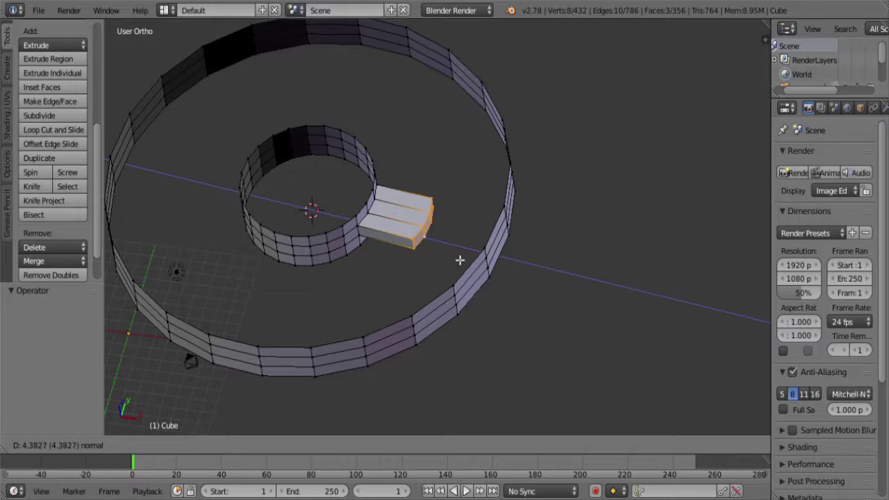
type("3")
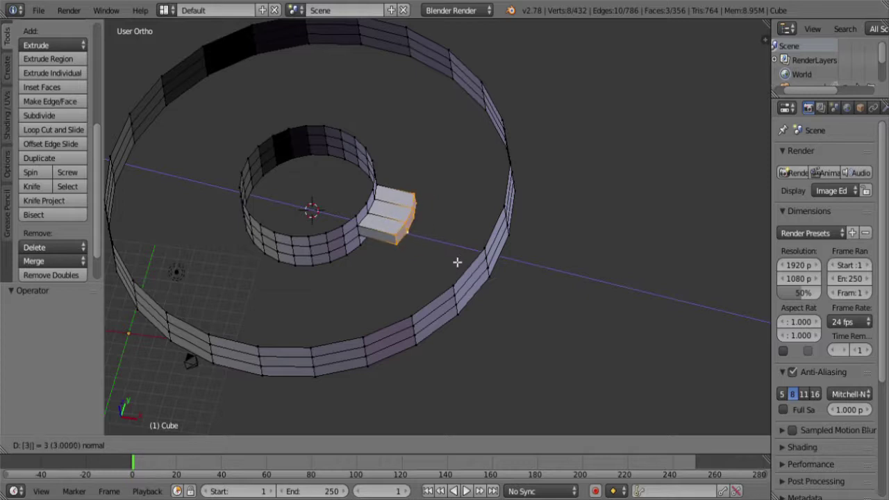
key("Escape")
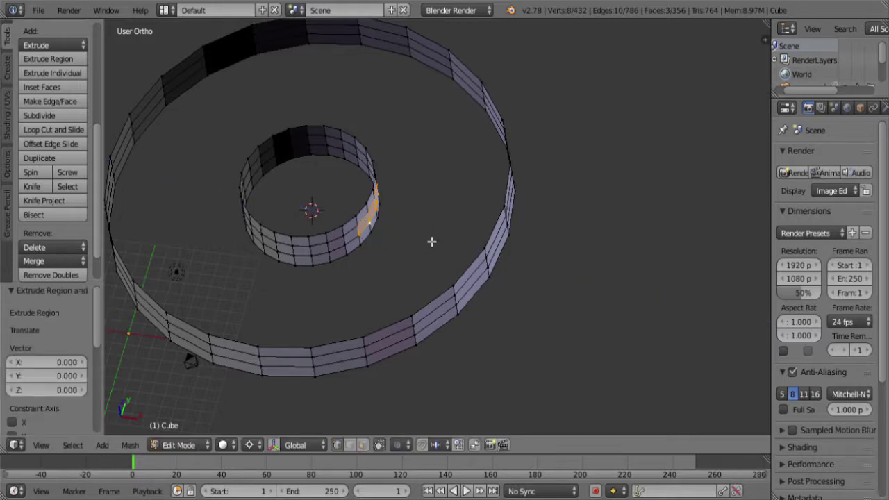
key("s")
key("shift+z")
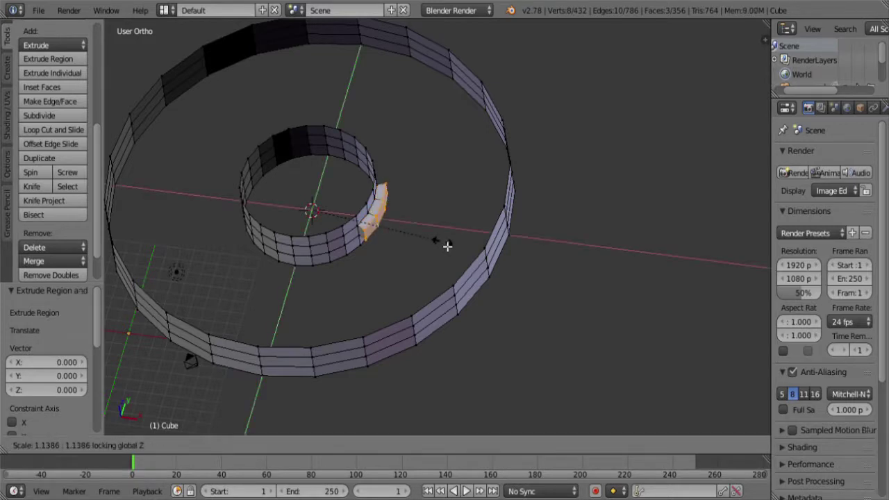
type("3")
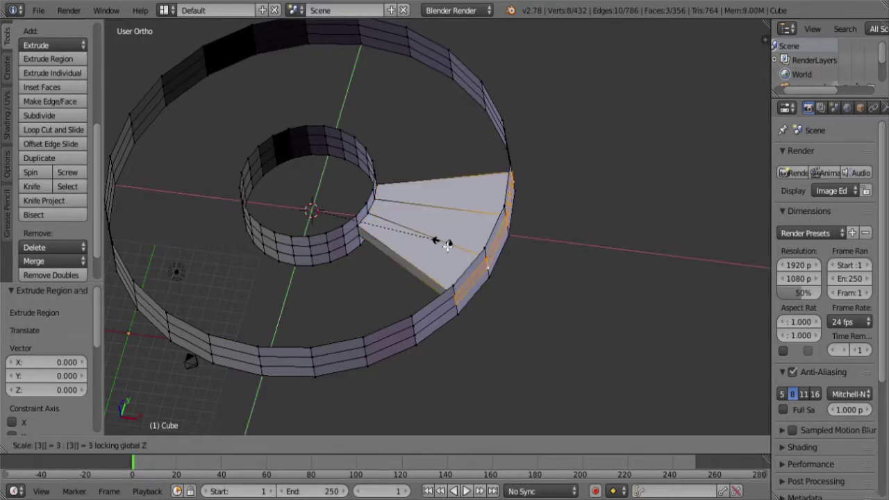
key("Return")
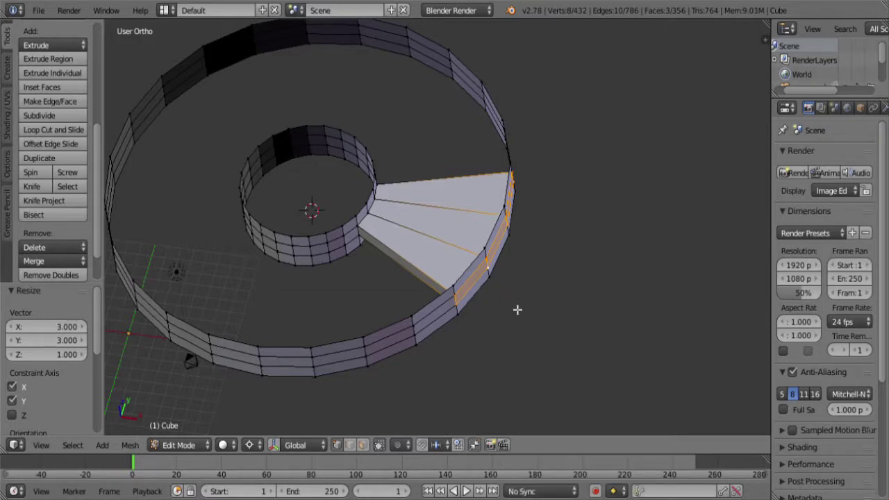
key("ctrl+z")
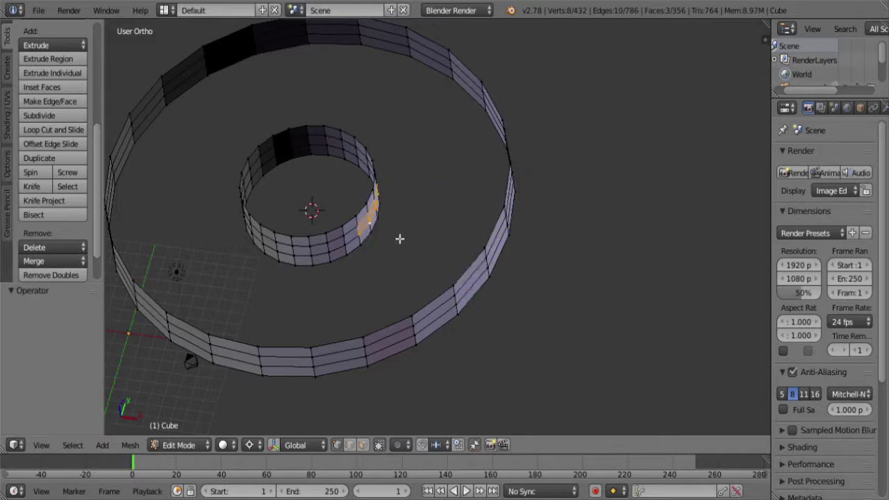
- Extrude the faces in place and scale them 3 on X/Y to reach the outer wall
key("e")
right_click(399, 238)
key("s")
key("shift+z")
key("3")
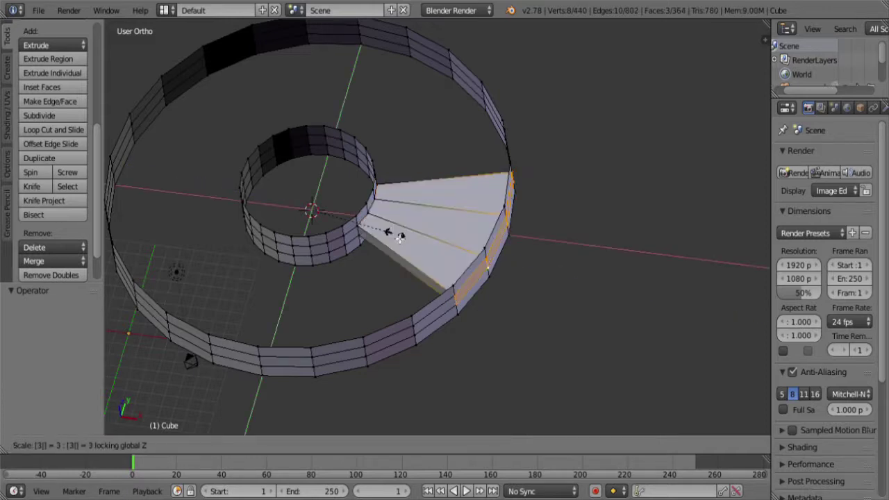
key("Return")
- Delete the faces where the wedge walkway meets the wall
middle_click_drag(399, 238, 426, 316)
key("x")
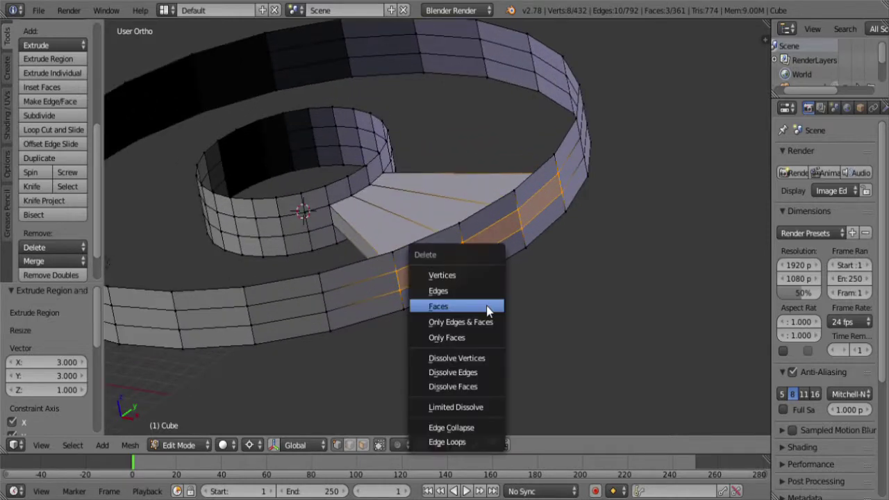
left_click(475, 309)
middle_click_drag(474, 311, 424, 312)
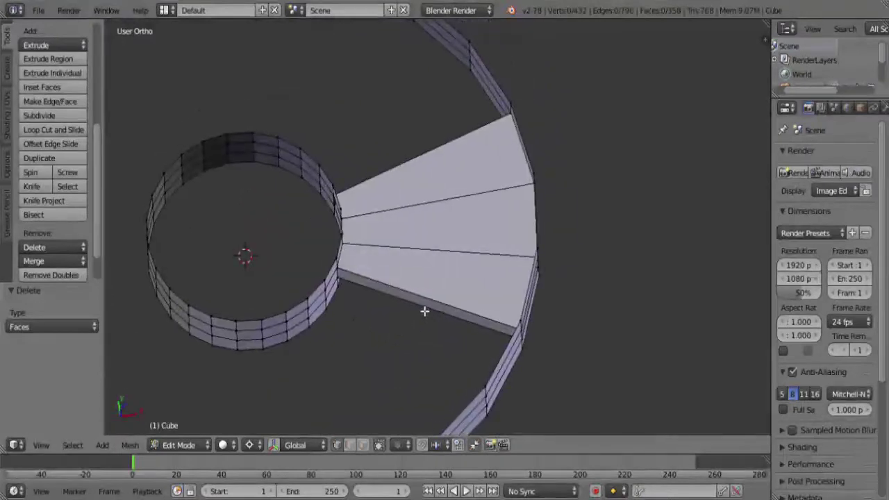
- Duplicate the wedge and rotate the copy 90° around the ring
key("l")
key("KP_7")
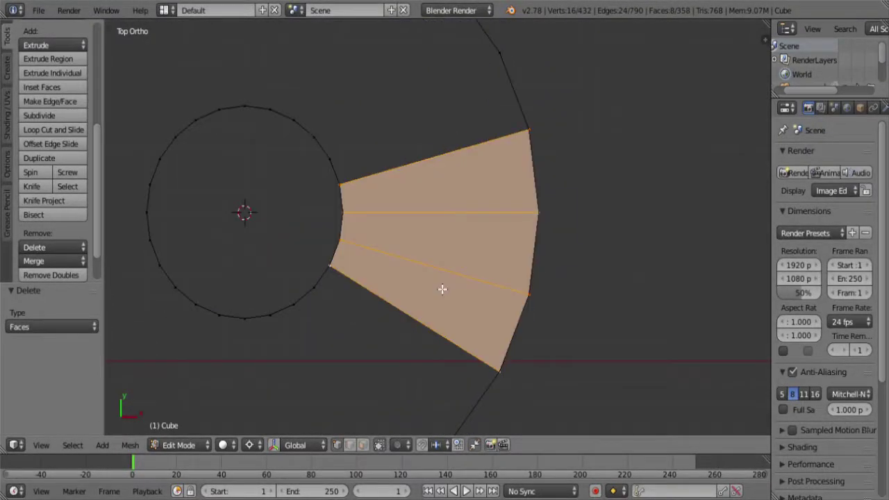
scroll(479, 281, "down", 3)
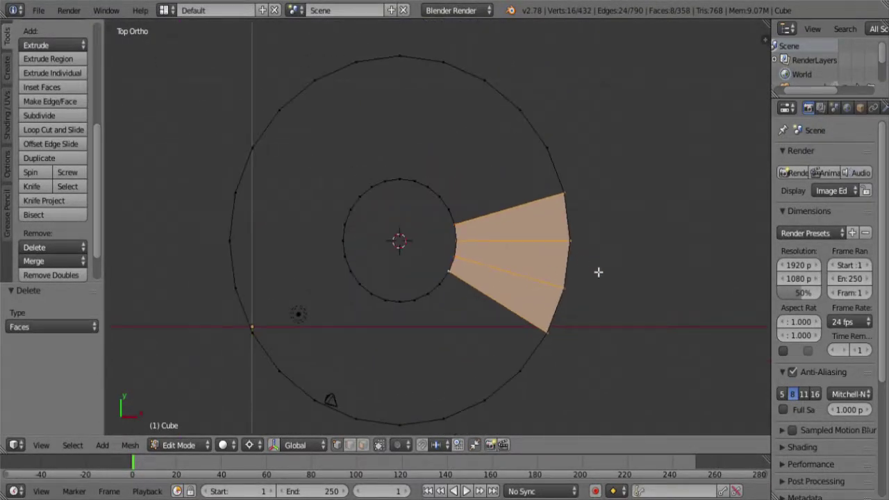
key("shift+d")
type("r")
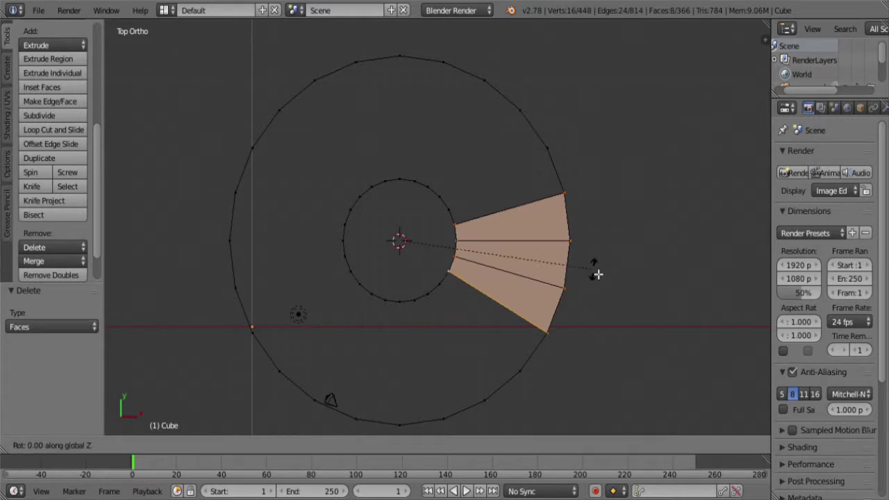
type("90")
key("Return")
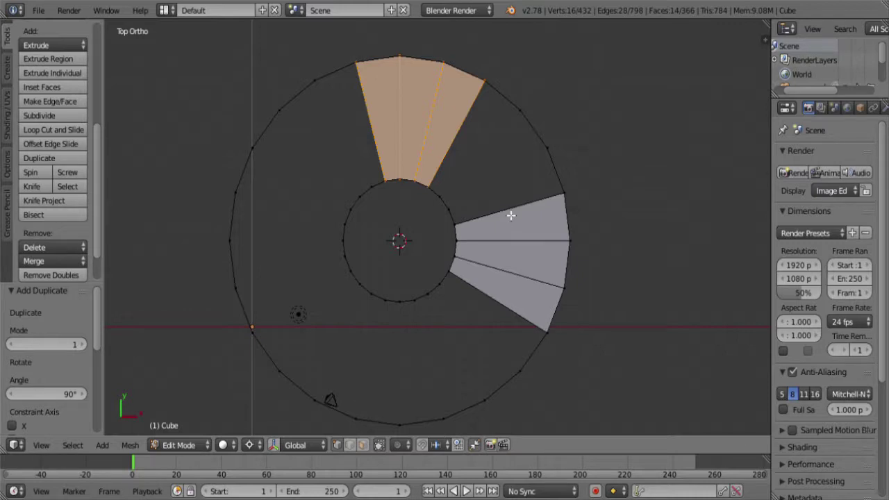
- Duplicate both wedges and rotate the copies 180° around Z for four spokes
key("l")
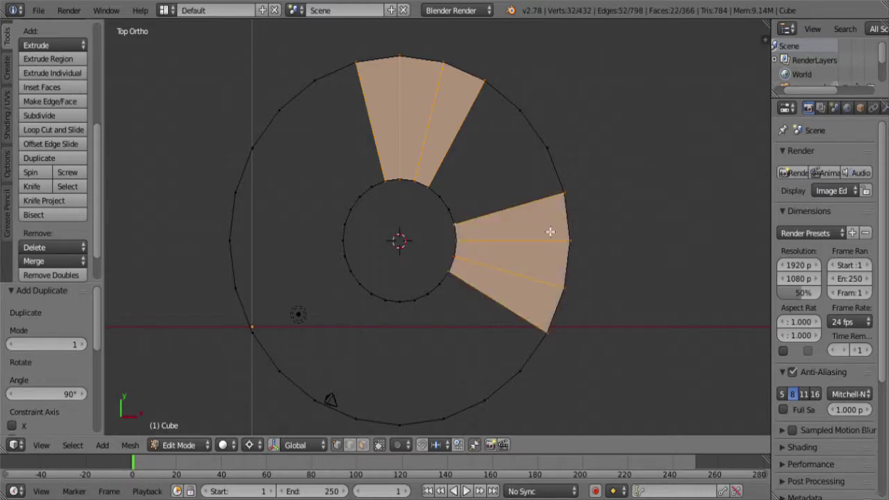
key("shift+d")
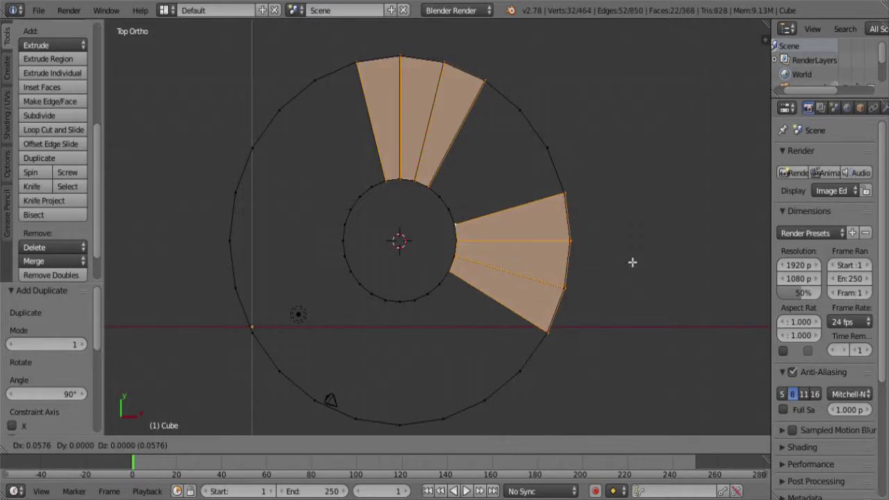
type("rz90")
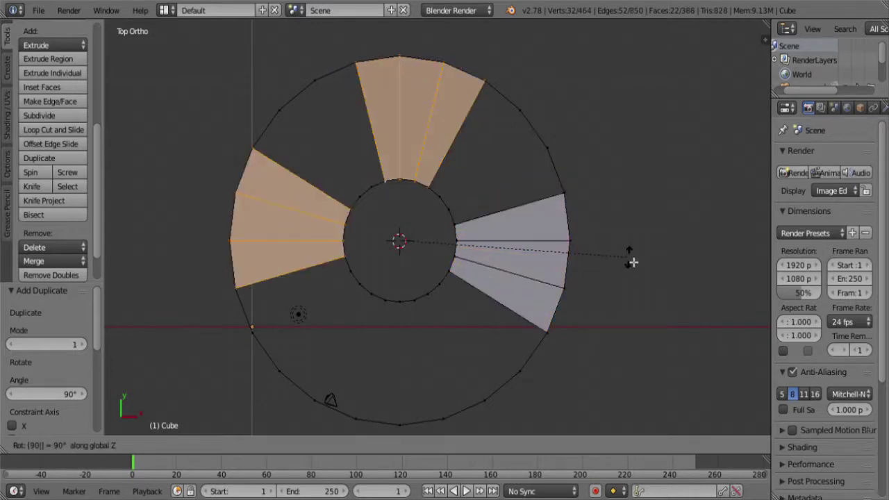
key("BackSpace")
key("BackSpace")
type("180")
key("Return")
- In face select mode, select only the wall faces where the spokes meet the rings
middle_click_drag(632, 263, 403, 255)
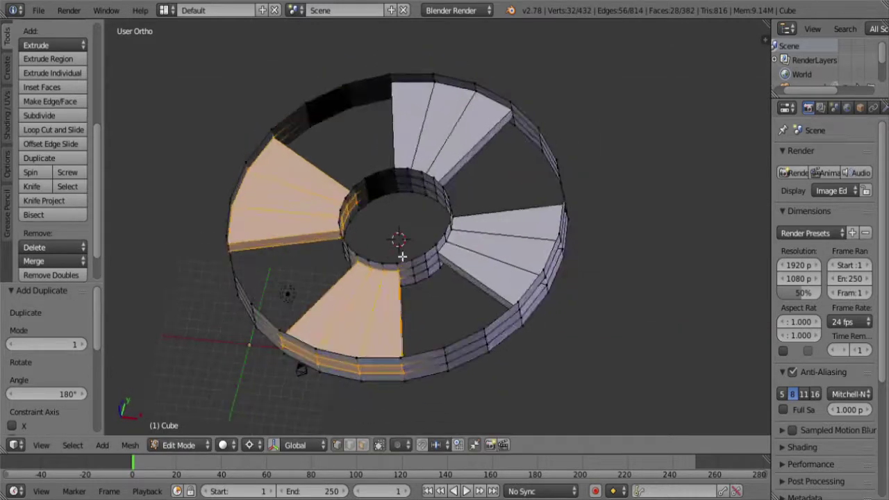
key("z")
key("z")
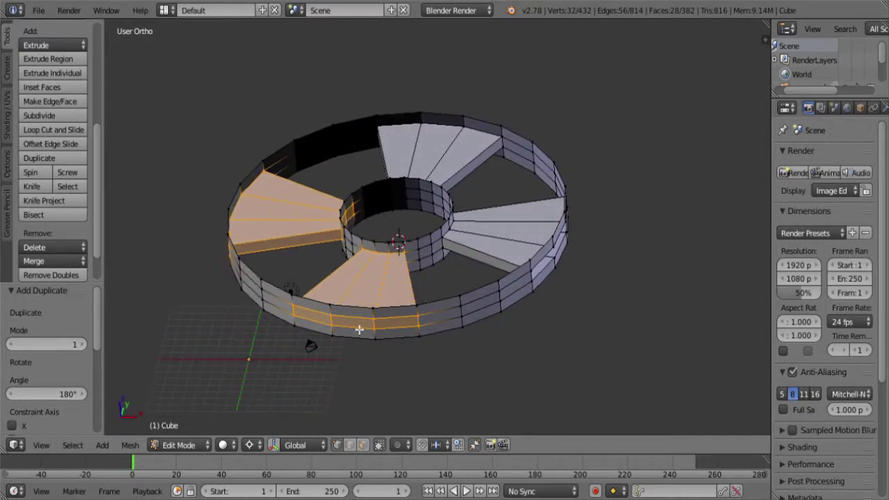
middle_click_drag(390, 340, 408, 318, "shift")
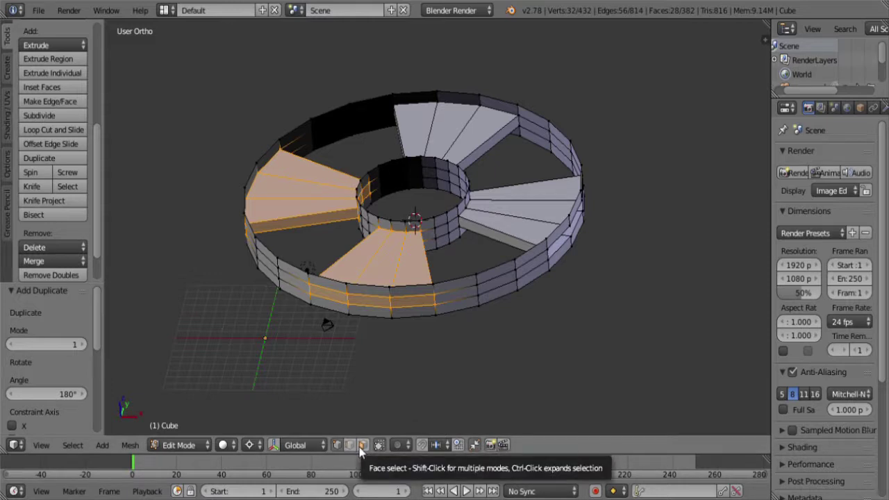
right_click(501, 233)
right_click(420, 167, "shift")
right_click(316, 175, "shift")
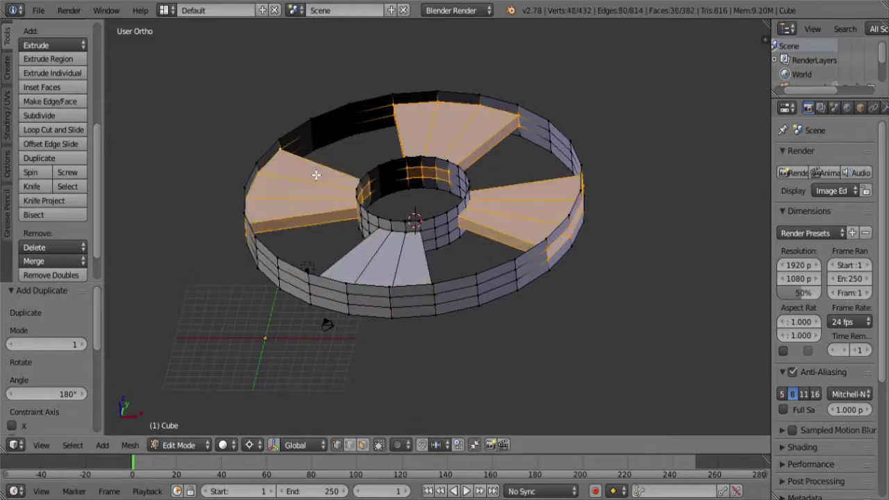
right_click(366, 262, "shift")
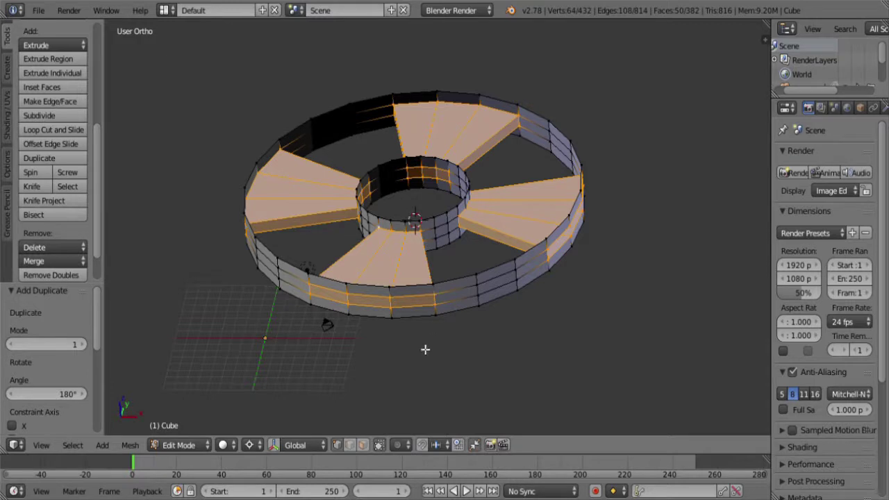
left_click(363, 445)
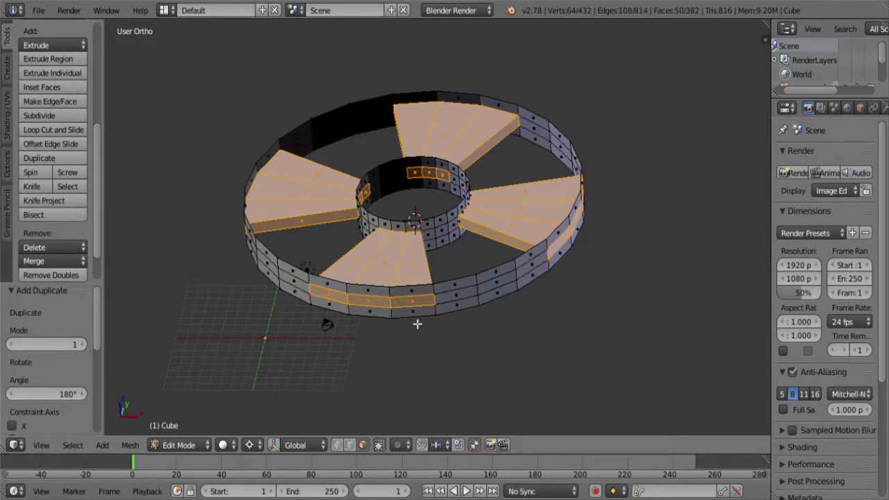
key("shift+l")
key("shift+l")
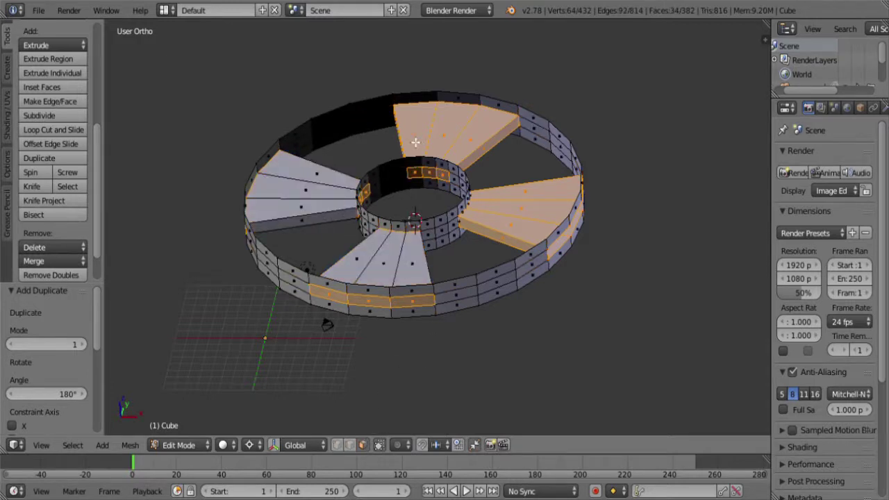
key("shift+l")
key("shift+l")
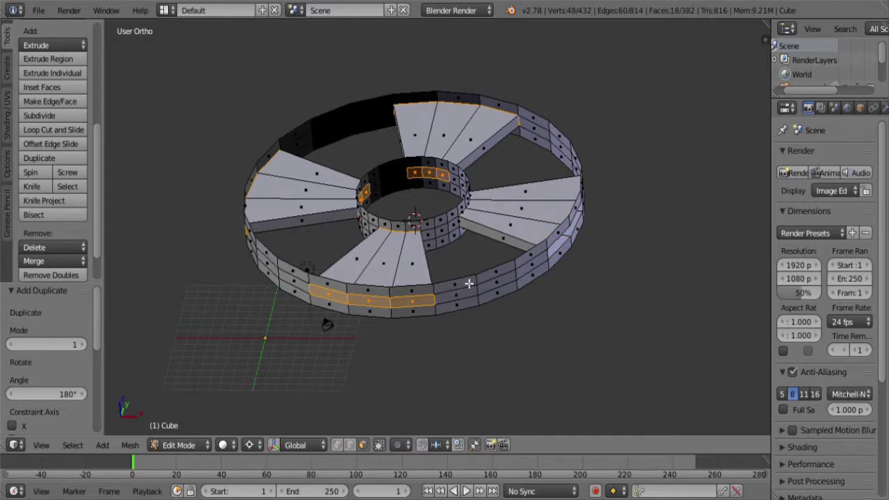
- Delete the selected overlapping wall faces and view the wheel from the top
key("x")
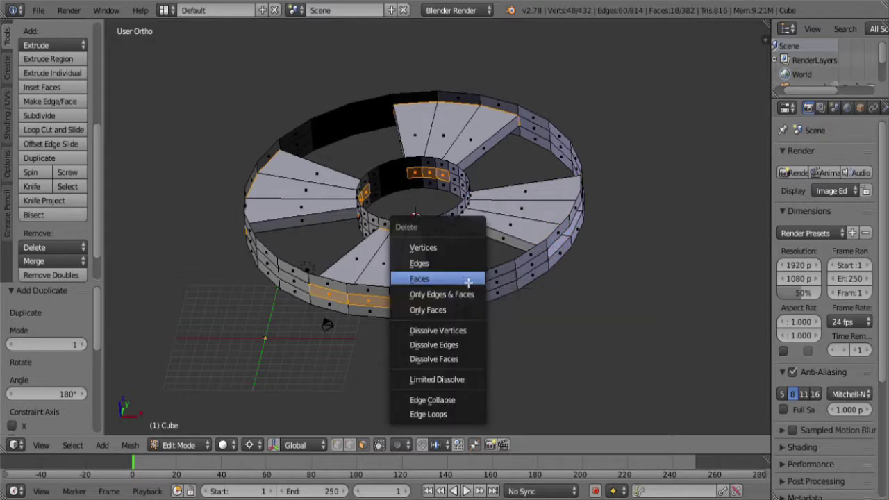
left_click(466, 281)
middle_click_drag(444, 312, 430, 248)
scroll(435, 334, "down", 2)
scroll(434, 333, "up", 4)
scroll(435, 333, "down", 3)
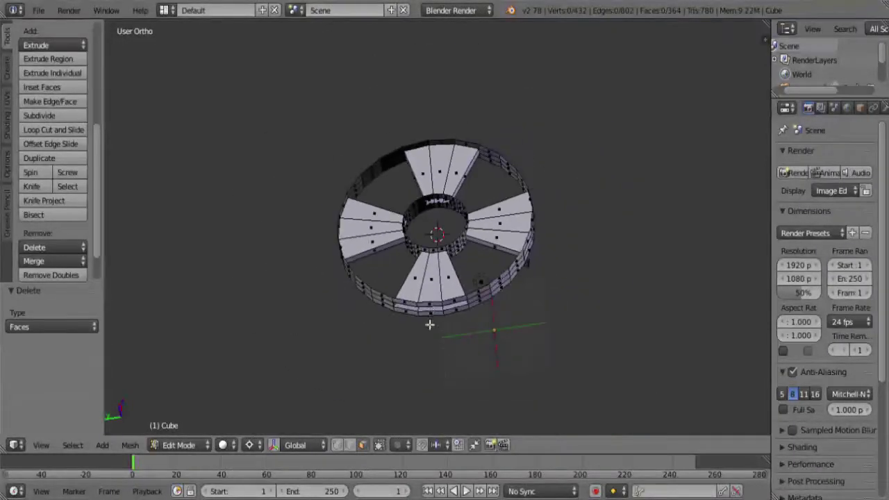
key("KP_7")
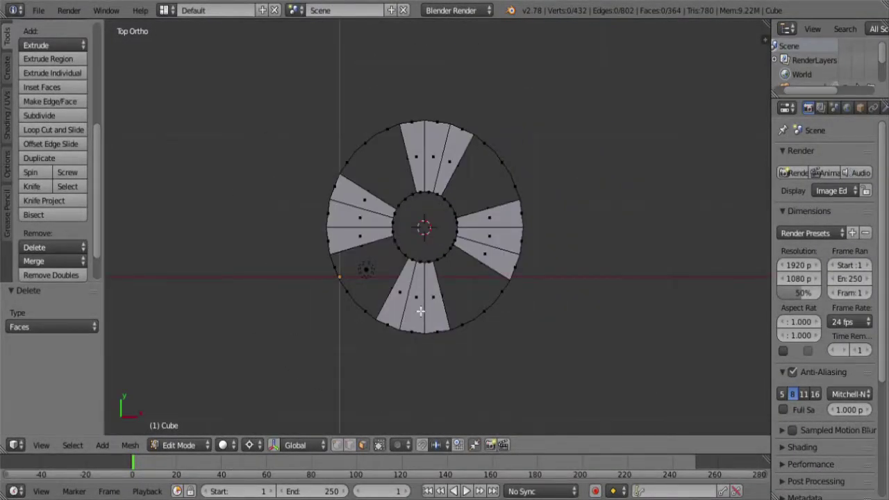
- Select the outer wall's two top rim edge loops and extrude them in place
middle_click_drag(405, 411, 485, 180)
scroll(460, 255, "up", 3)
right_click(484, 181, "alt")
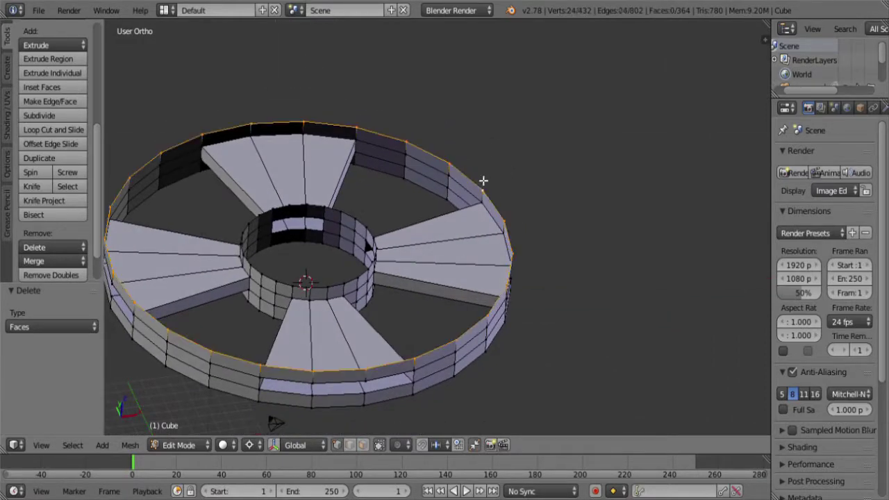
right_click(433, 198, "alt+shift")
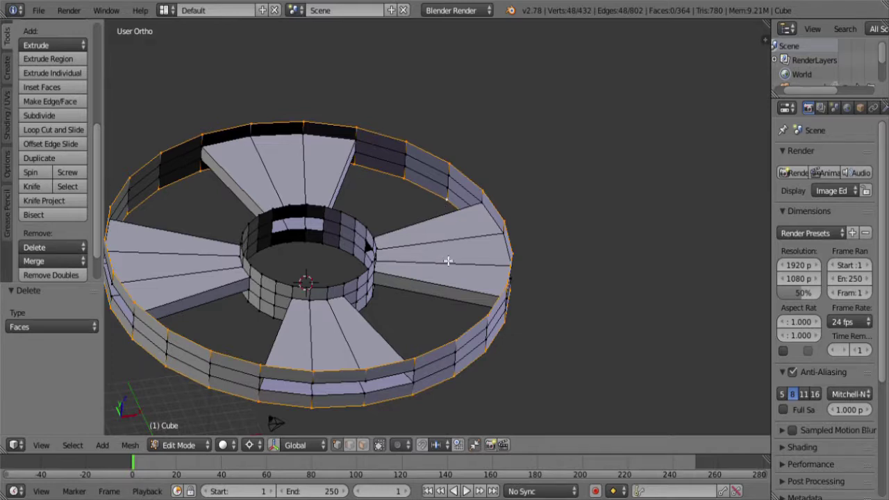
key("e")
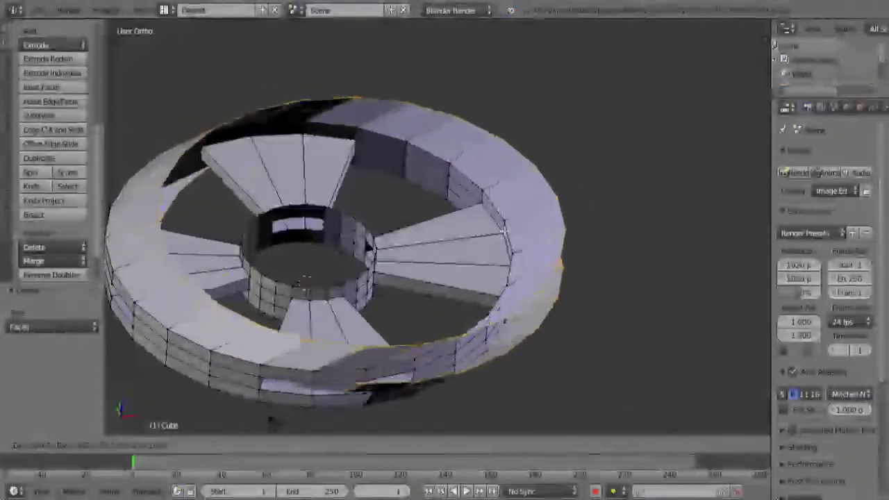
key("Escape")
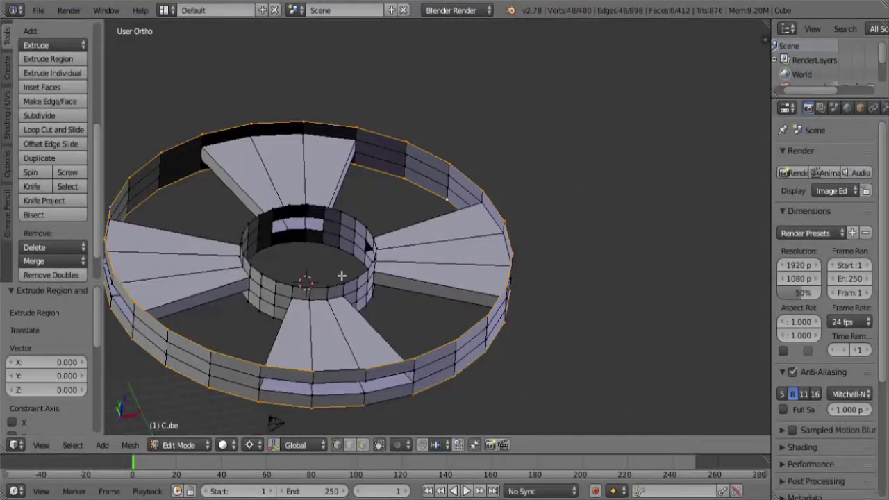
- Scale the extruded rim edges outward on X/Y to about 1.057, forming a flat band
scroll(320, 290, "up", 2)
scroll(361, 267, "down", 4)
middle_click_drag(361, 267, 389, 282)
key("KP_7")
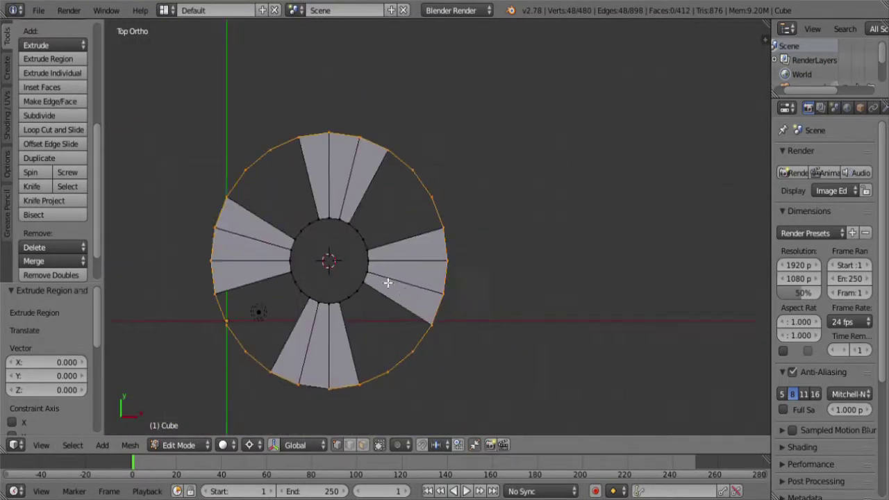
scroll(359, 246, "up", 10)
scroll(311, 218, "down", 6)
middle_click_drag(352, 258, 482, 320, "shift")
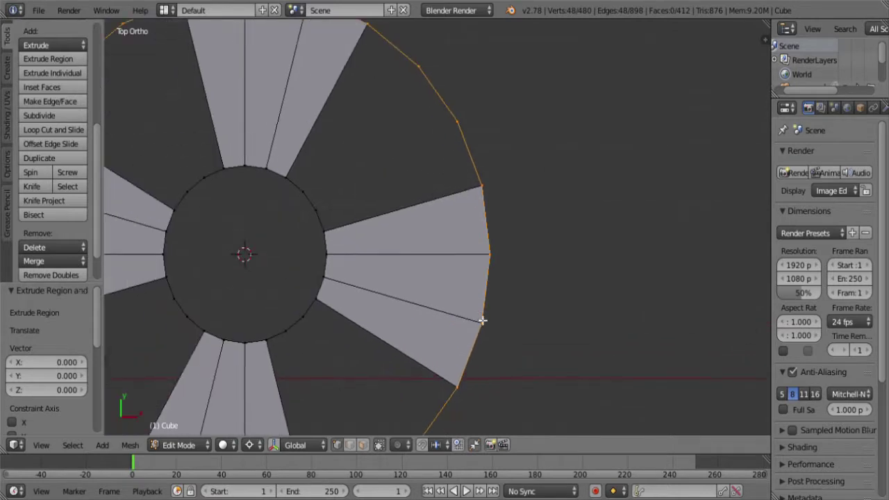
key("e")
key("s")
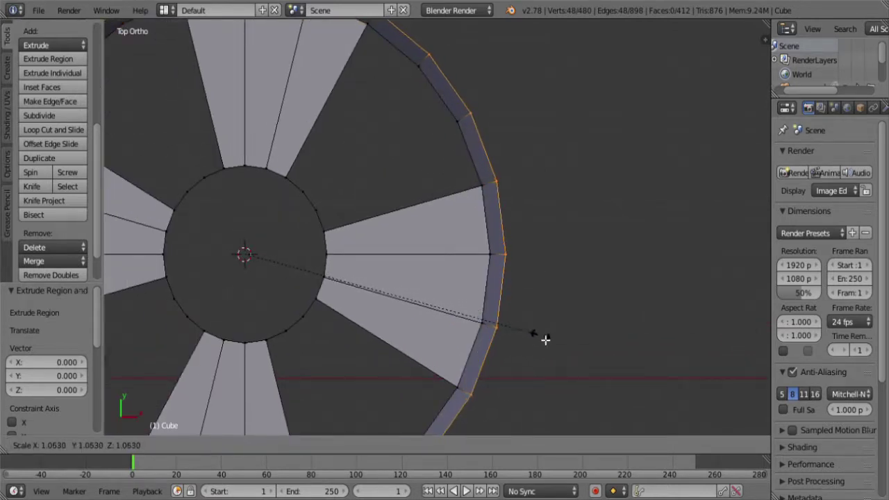
key("shift+z")
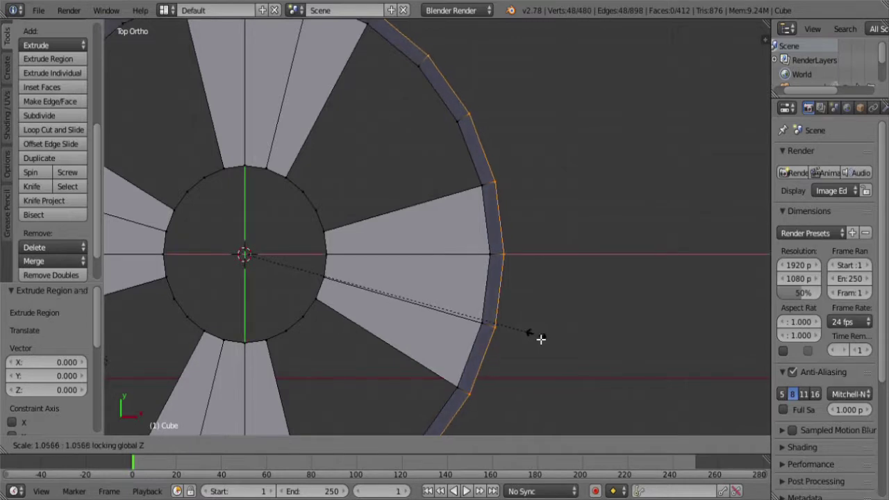
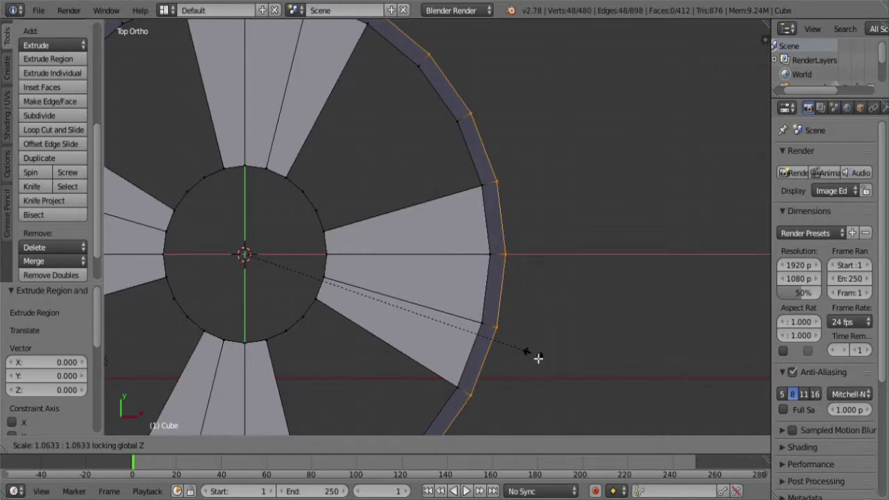
- Scale the selected outer rim loop by 32/30 (about 1.067)
key("equal")
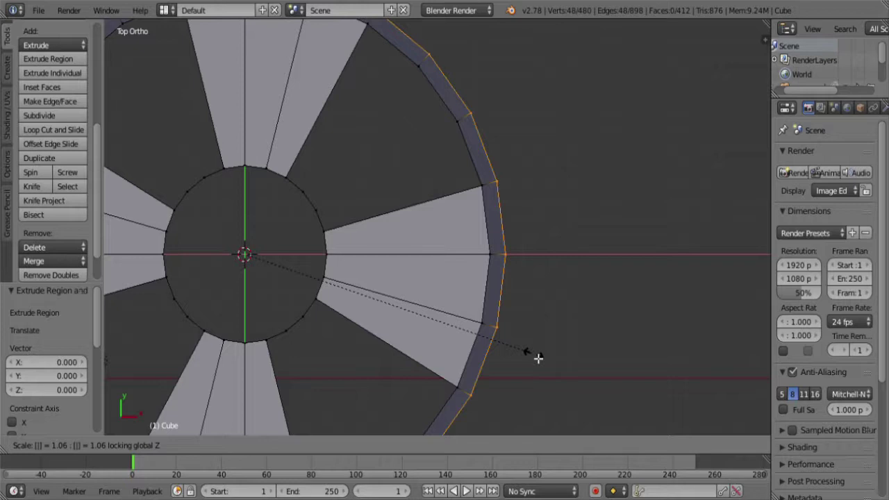
type("32/30")
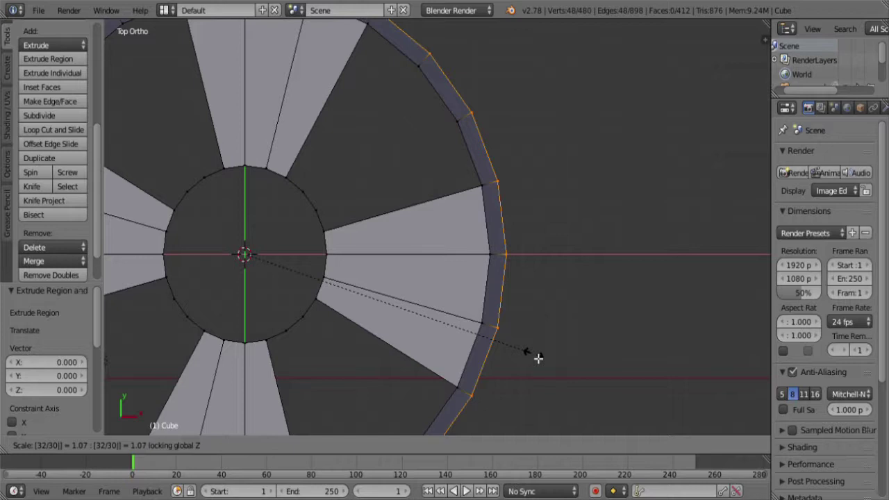
key("Return")
scroll(539, 358, "up", 8)
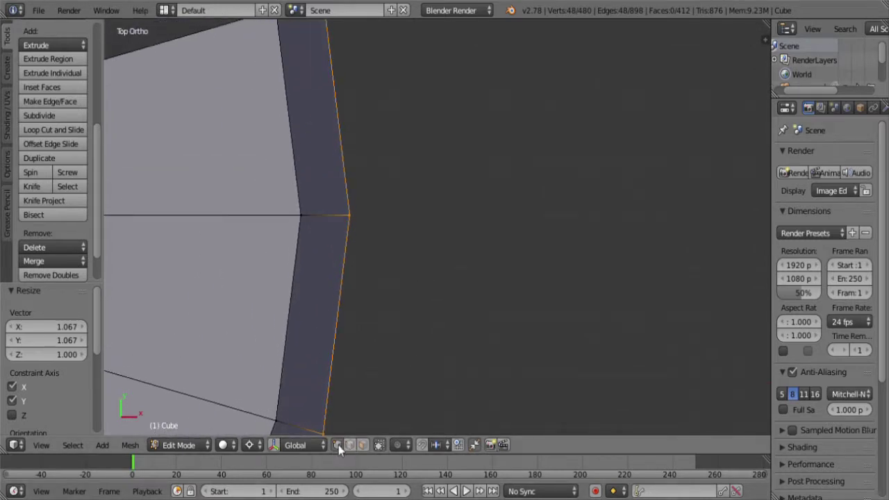
- Move one inner rim vertex 0.9 units outward
right_click(314, 225)
scroll(389, 303, "down", 4)
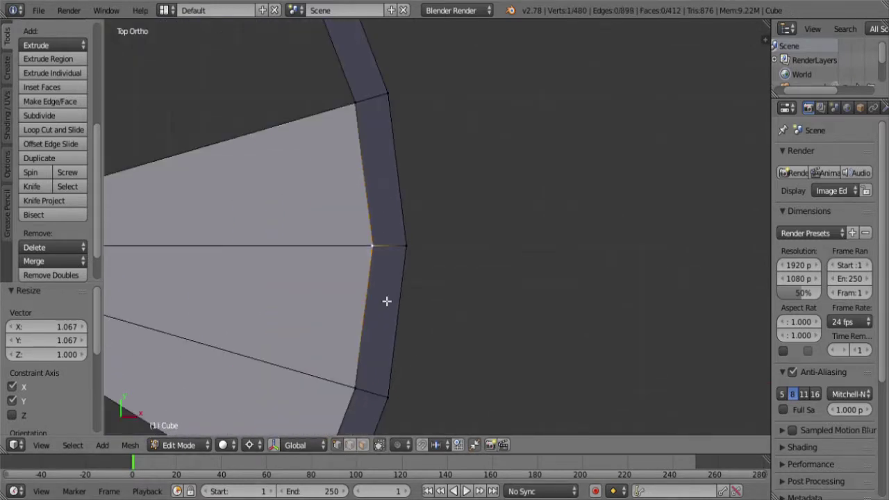
scroll(403, 301, "up", 4)
key("g")
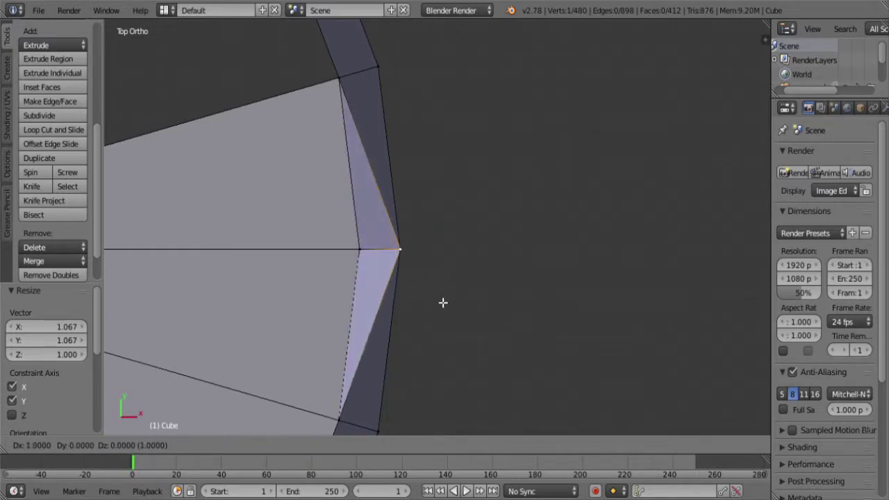
left_click(443, 302)
scroll(423, 302, "down", 8)
- In front wireframe view, extrude the top row of vertices 4 units up along Z
middle_click_drag(410, 324, 443, 269)
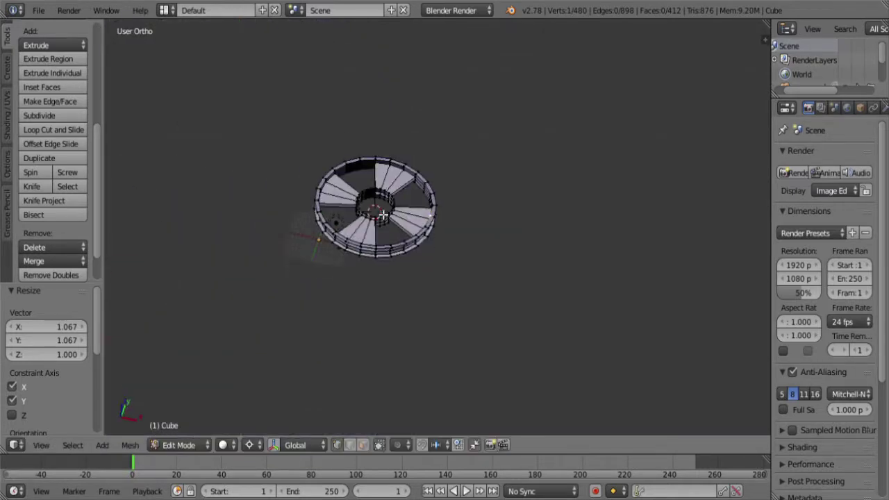
key("a")
key("a")
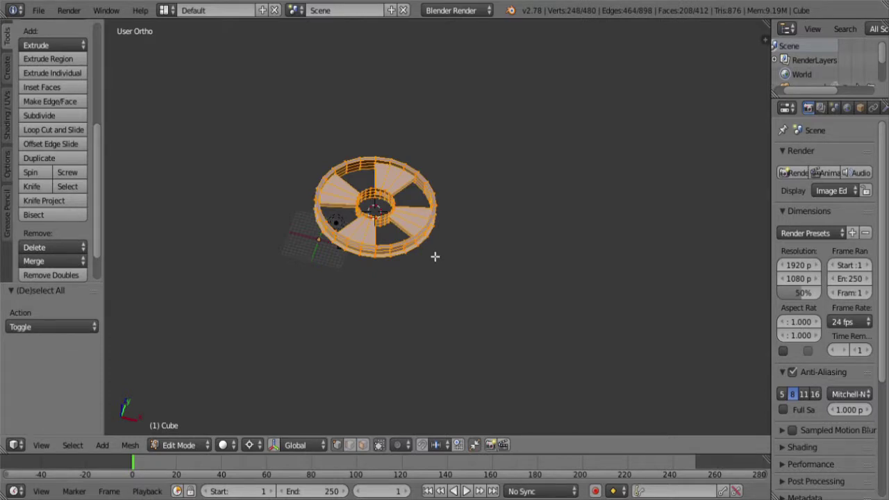
key("a")
scroll(431, 257, "up", 8)
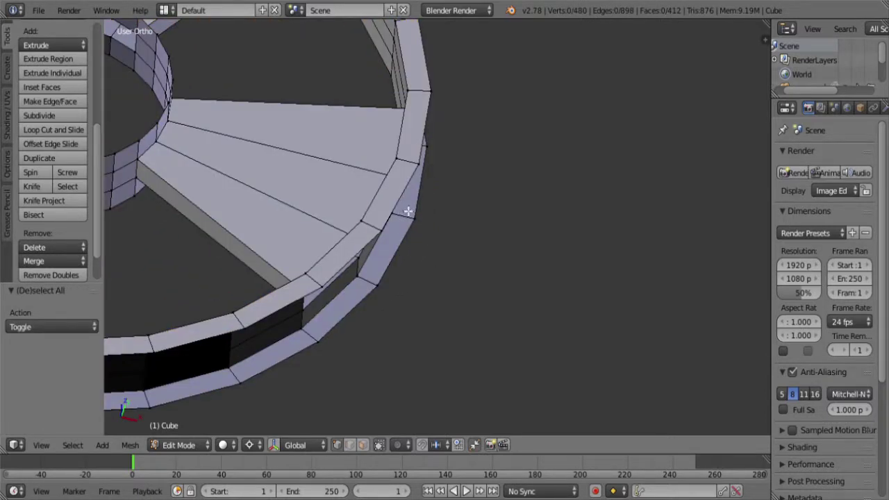
key("KP_1")
key("z")
scroll(407, 210, "down", 5)
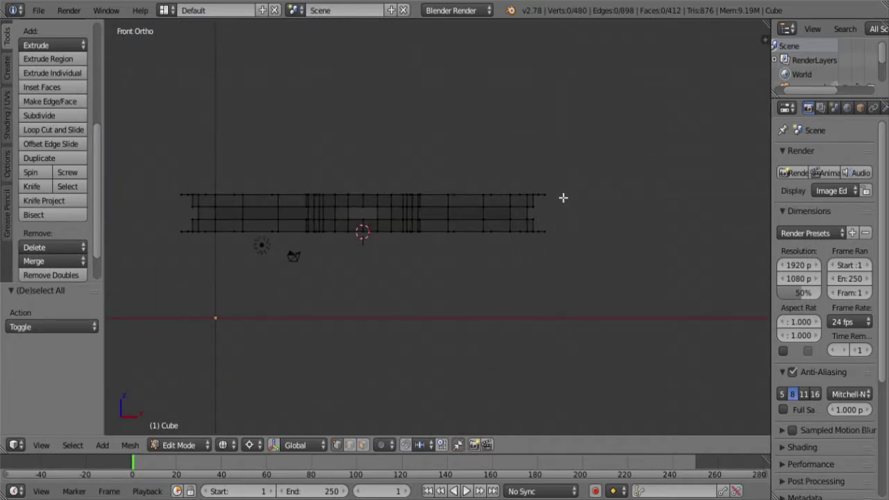
key("b")
left_click_drag(587, 203, 143, 137)
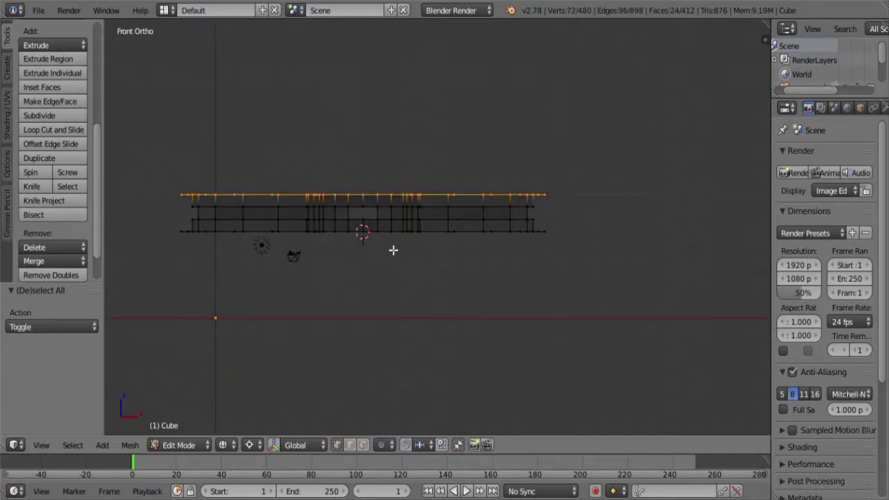
key("e")
key("z")
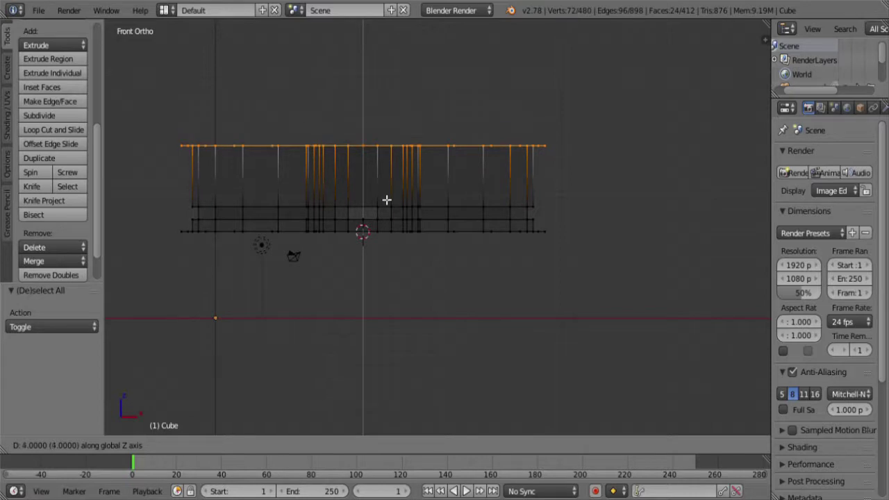
left_click(385, 200)
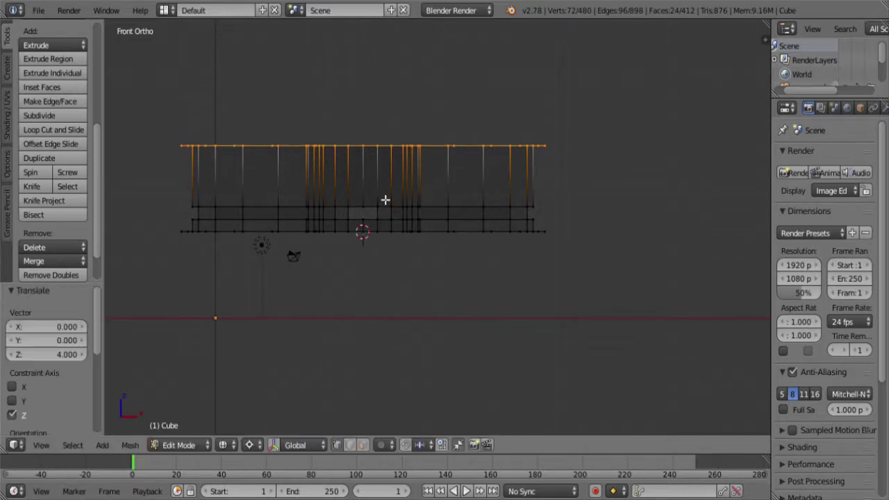
- Extrude the top-right and bottom-right end vertices 4 units along X
middle_click_drag(484, 202, 315, 236, "shift")
scroll(317, 230, "up", 4)
scroll(391, 192, "down", 2)
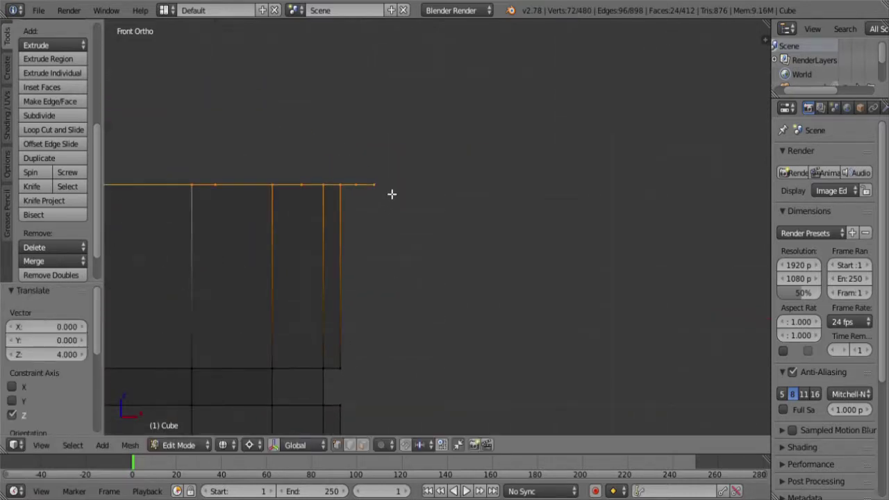
right_click(391, 194)
scroll(397, 206, "down", 2)
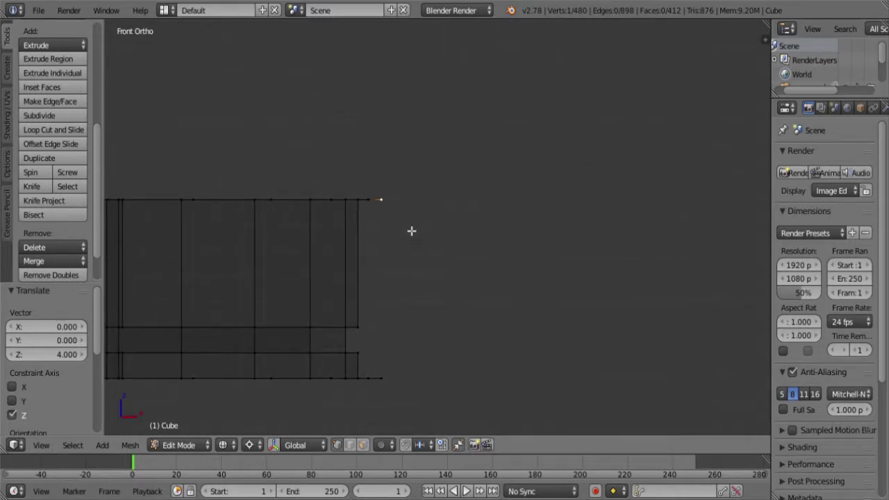
right_click(407, 388, "shift")
key("e")
key("x")
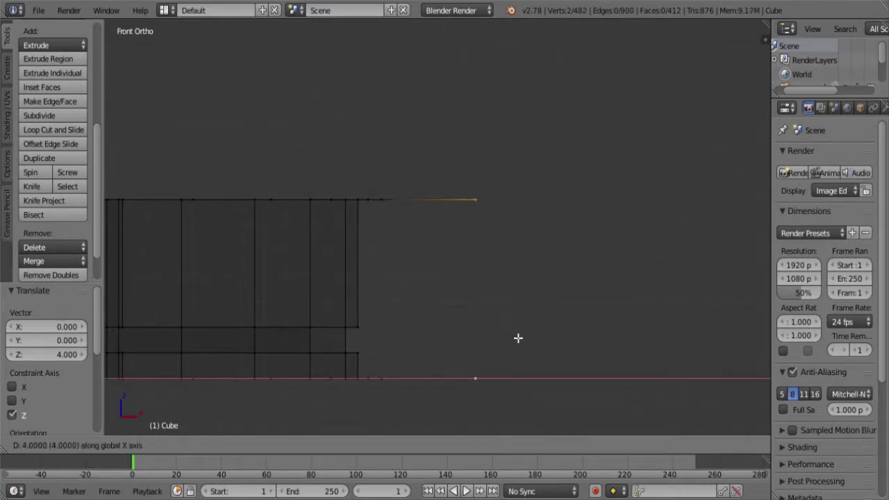
left_click(518, 338)
scroll(521, 339, "down", 2)
- Spread the end vertices by 1.7 about the cursor, shift them -2 on X, extrude 7 on X
key("shift+s")
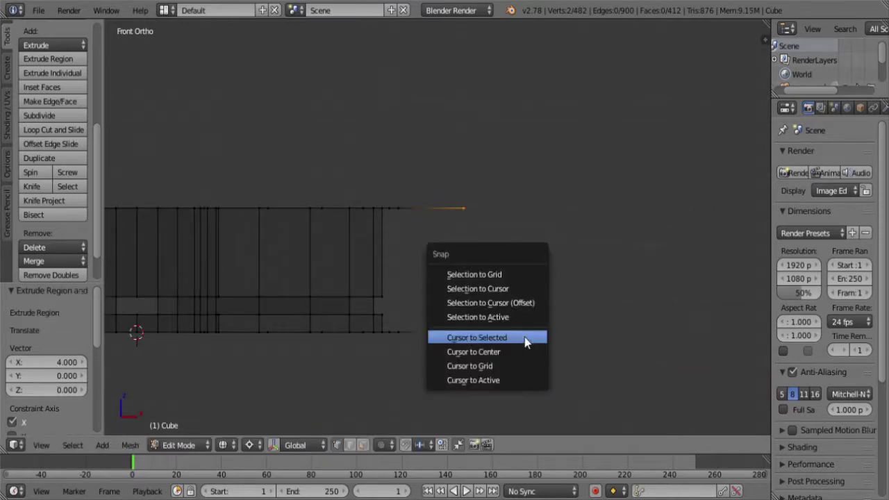
left_click(522, 339)
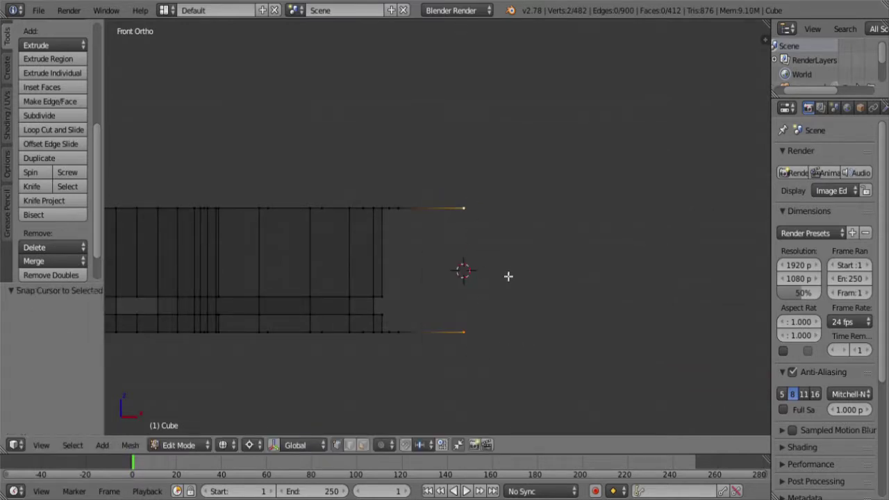
key("s")
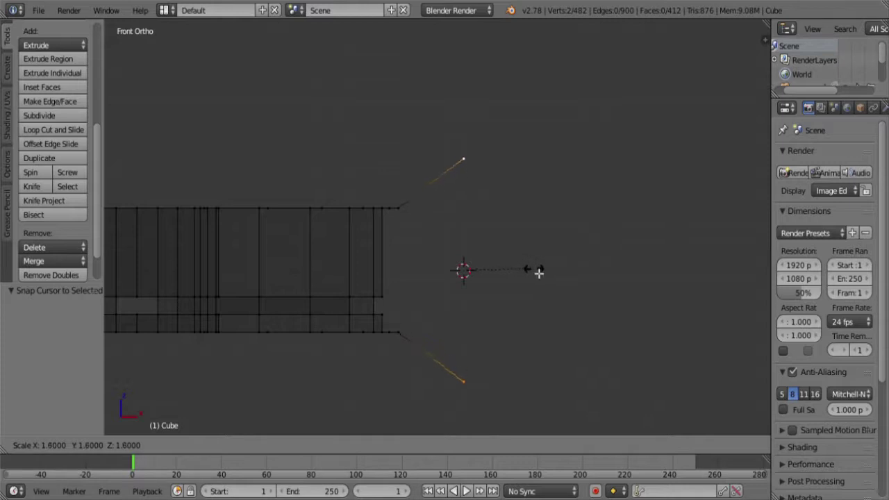
left_click(536, 273)
type("gx-2")
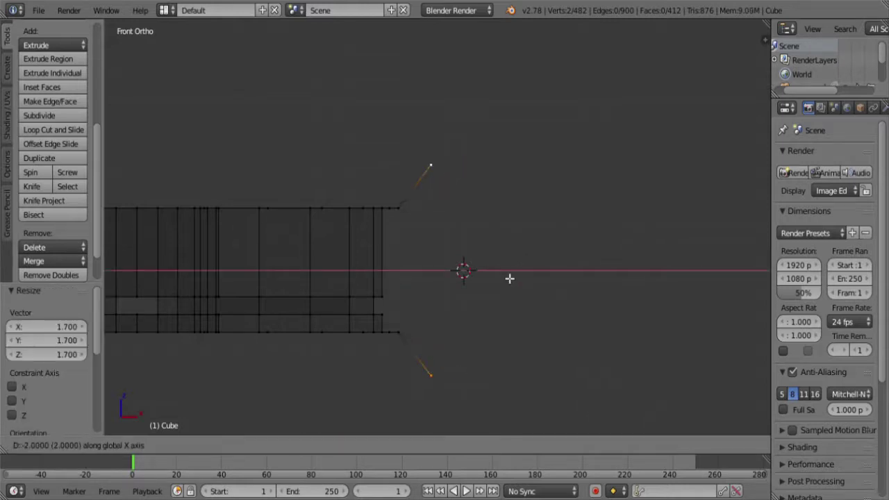
key("Return")
type("gx7")
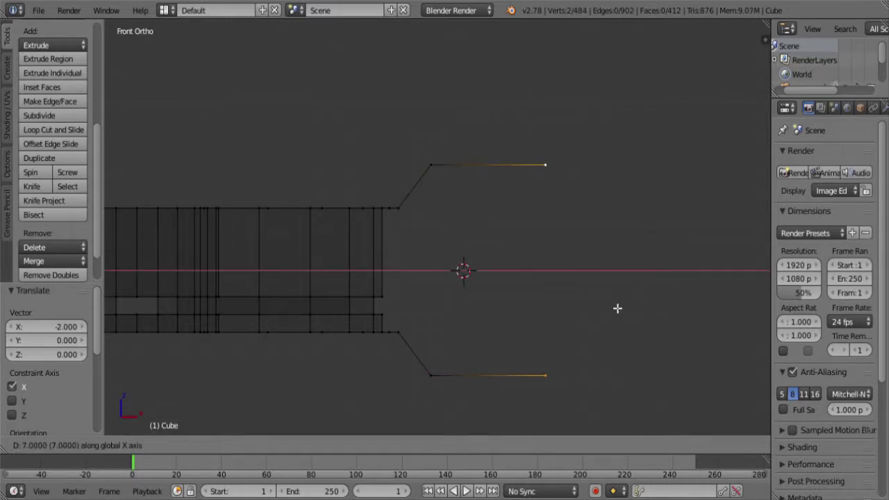
key("Return")
- Close the outer end with an edge, move four vertices 2 on X, scale Z 0.9, snap to grid
key("f")
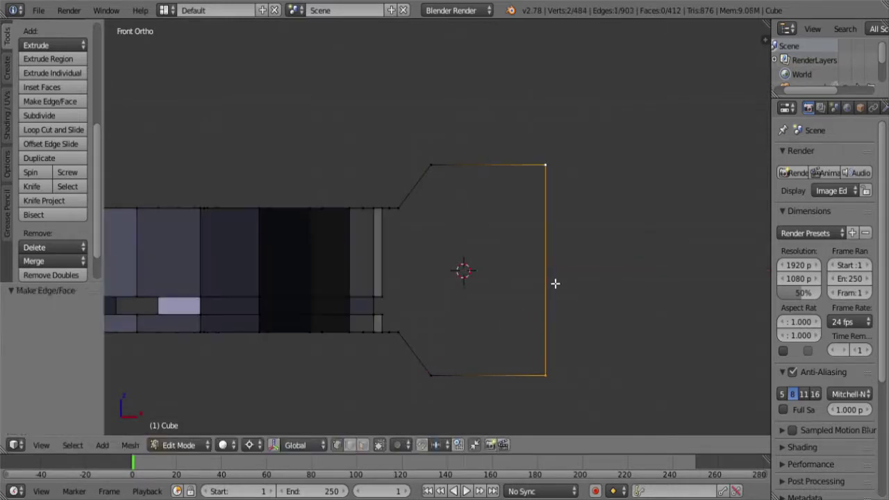
left_click(432, 167, "shift")
left_click(432, 375, "shift")
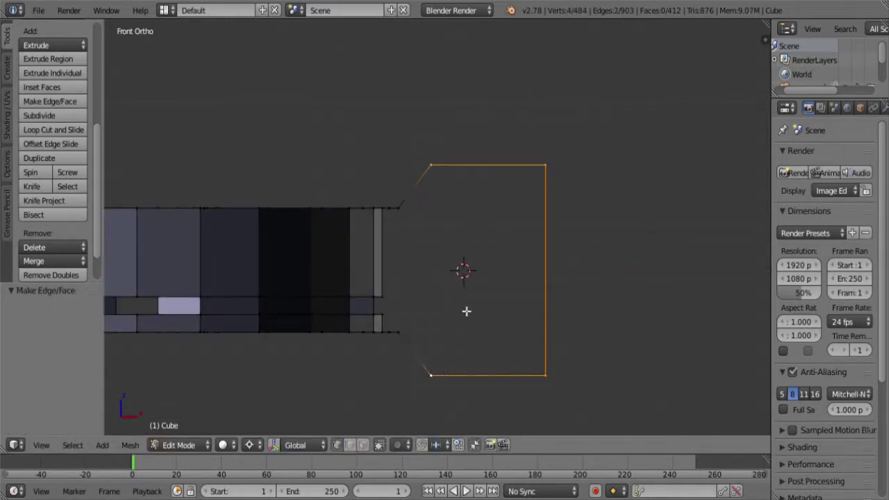
key("g")
key("x")
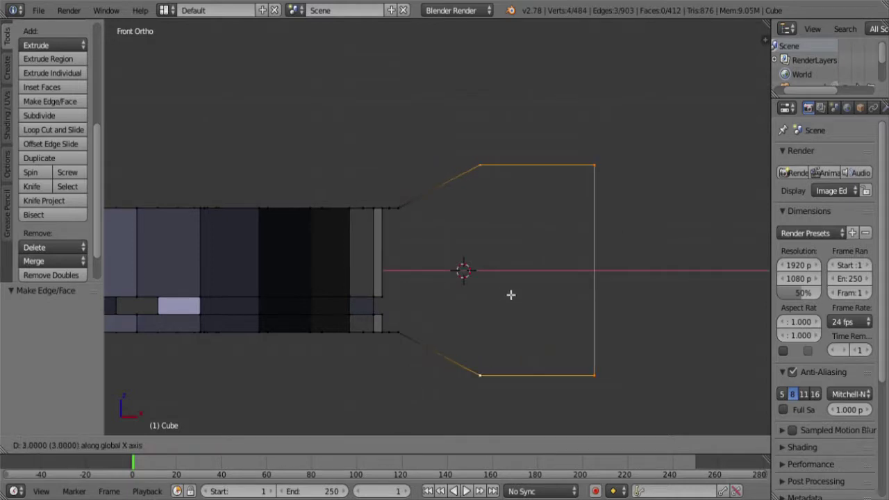
left_click(500, 293)
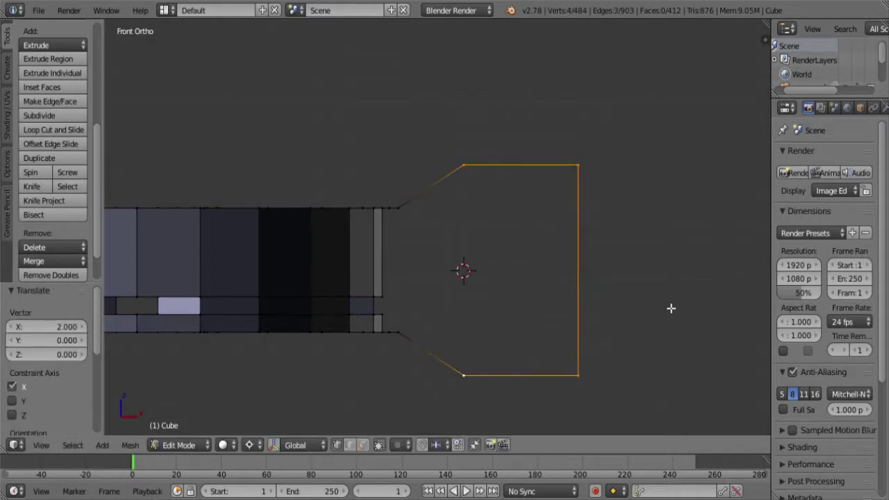
key("s")
key("z")
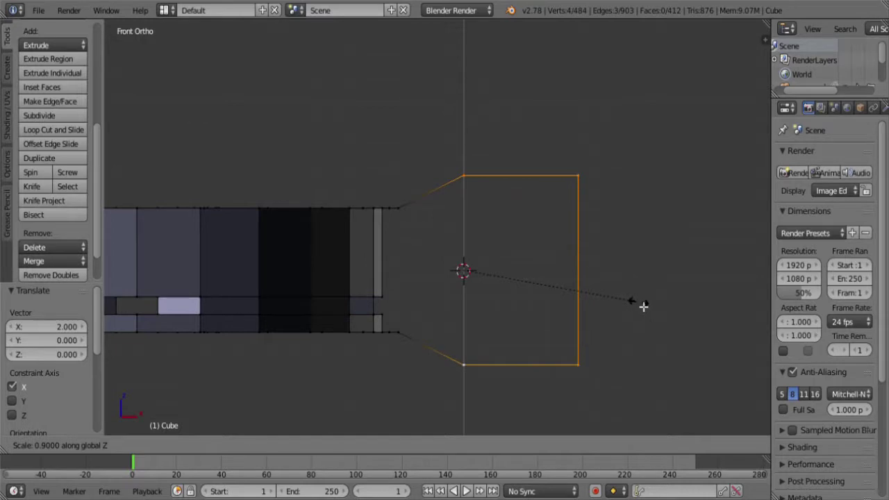
left_click(643, 306)
key("shift+s")
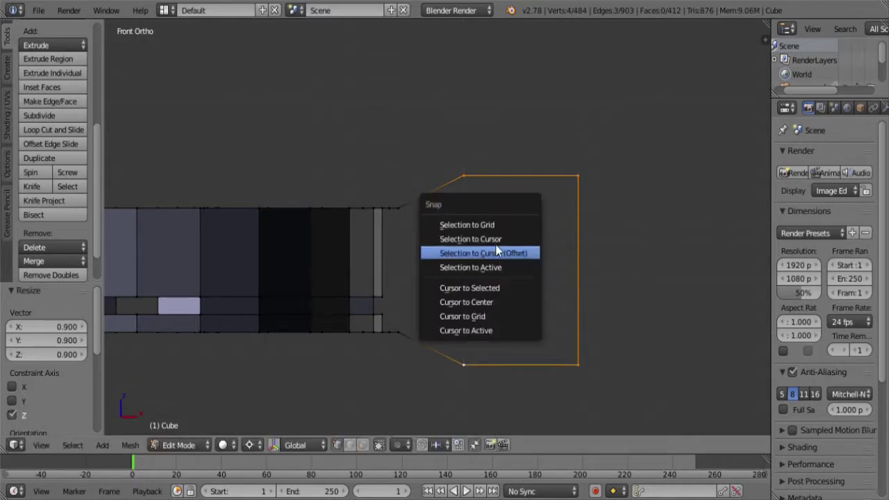
left_click(490, 226)
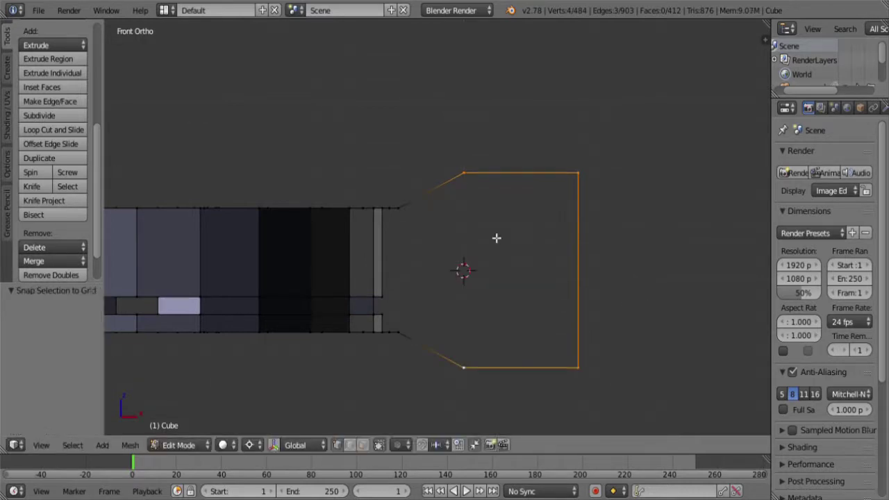
middle_click_drag(327, 211, 445, 318)
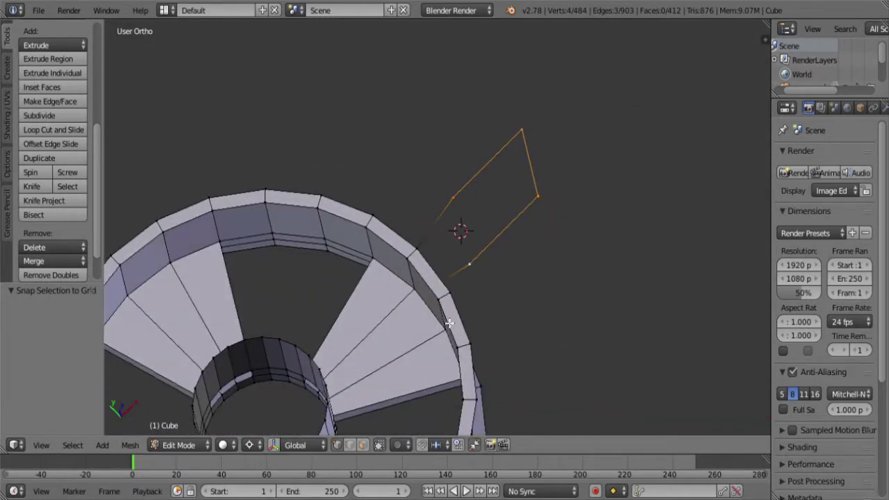
- Snap the 3D cursor to the hub centre between the top and bottom hub vertices
key("KP_7")
middle_click_drag(268, 313, 385, 301, "shift")
right_click(393, 274)
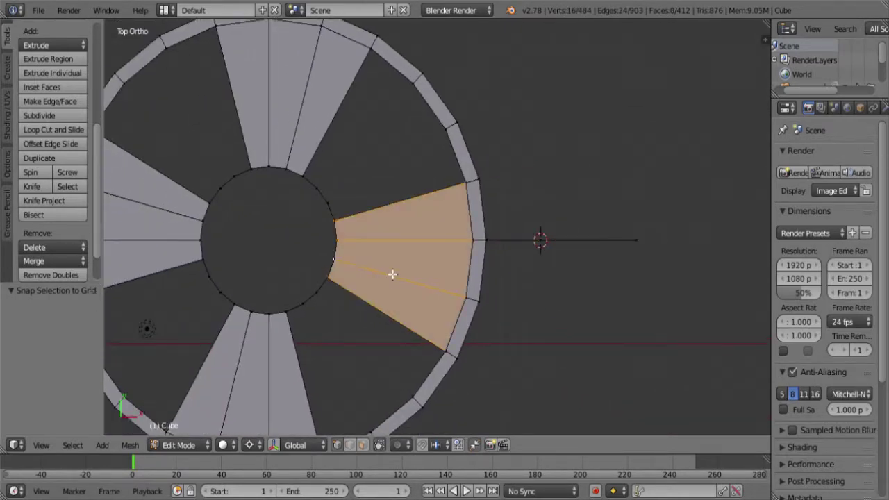
right_click(302, 381, "shift")
scroll(295, 293, "up", 1)
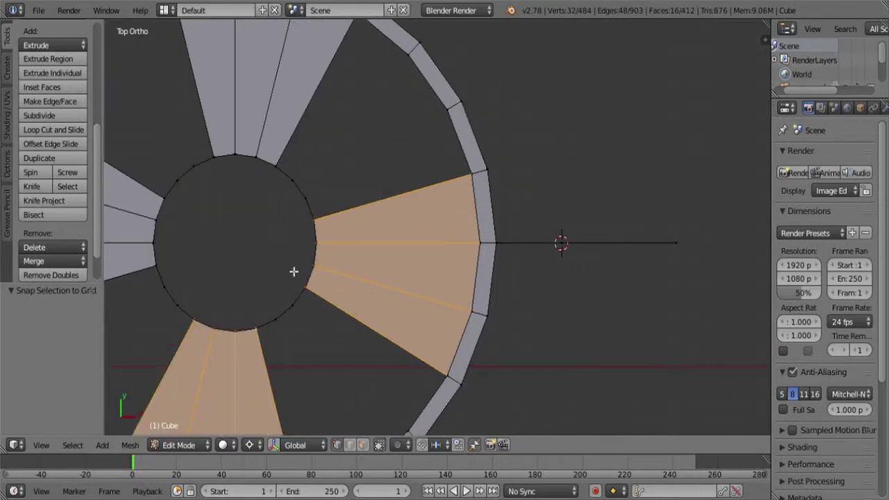
right_click(248, 155)
right_click(234, 343, "shift")
key("shift+s")
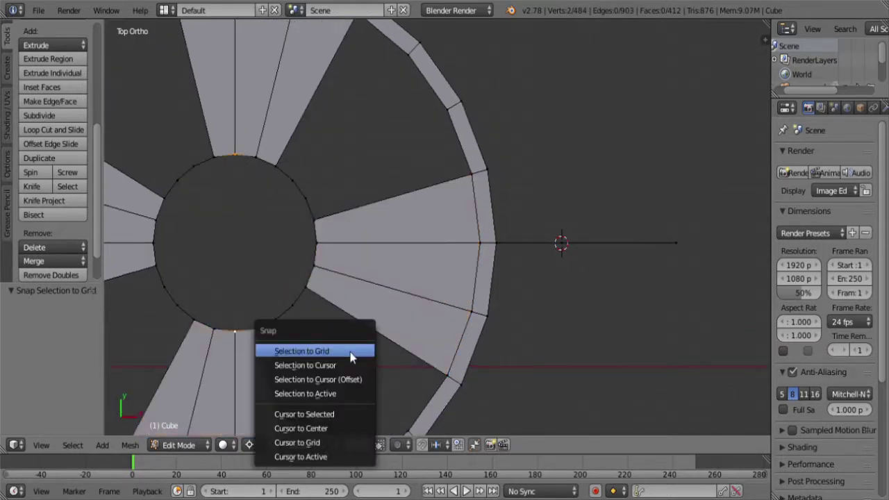
left_click(349, 416)
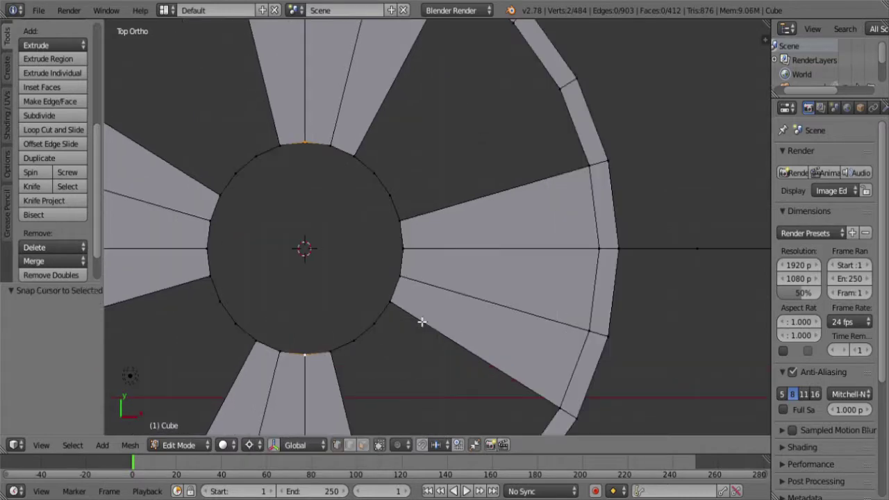
scroll(423, 313, "down", 4)
- Spin the quad profile 90° four times around the hub into a closed ring
middle_click_drag(463, 333, 436, 208)
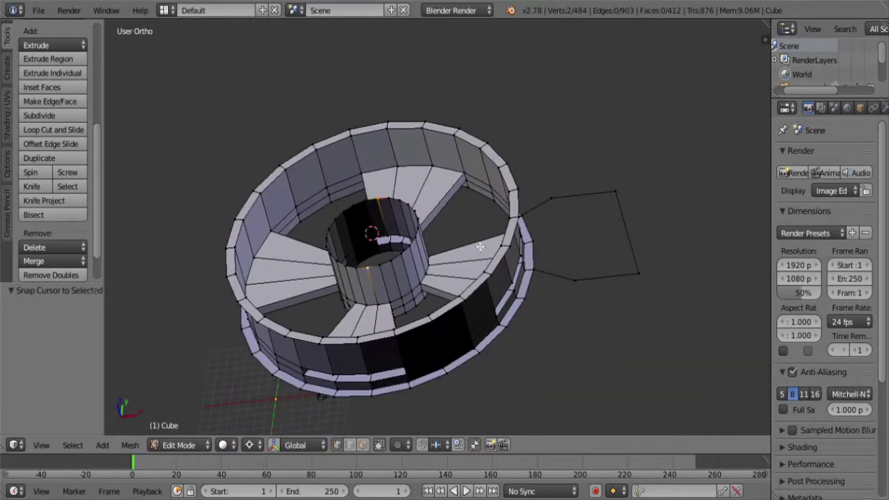
key("l")
key("KP_7")
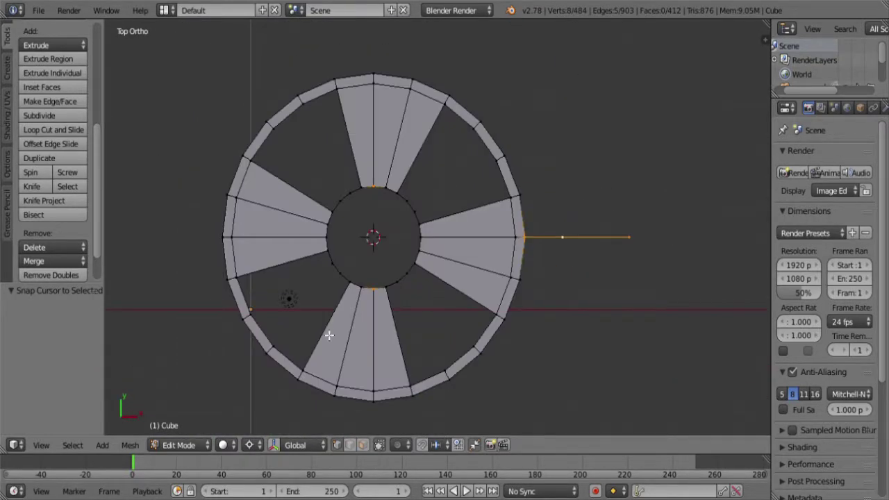
left_click(37, 172)
left_click(36, 172)
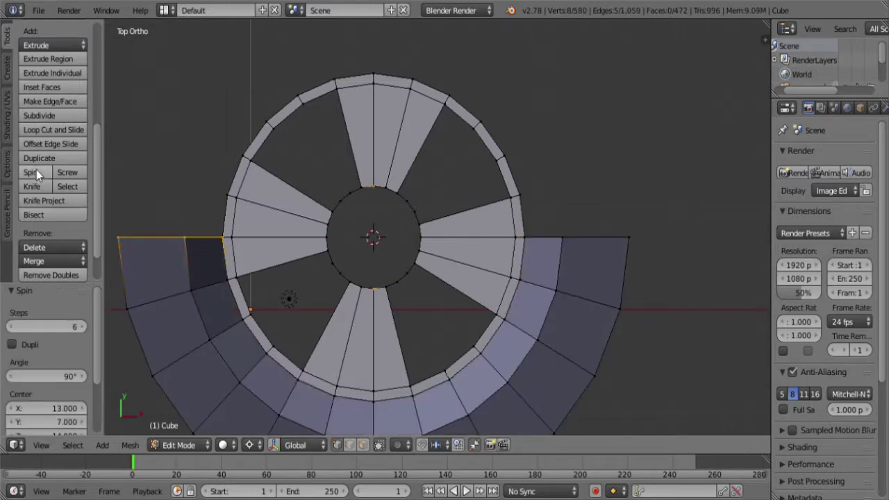
left_click(37, 172)
left_click(36, 172)
- Remove the 108 duplicate vertices across the whole mesh
key("a")
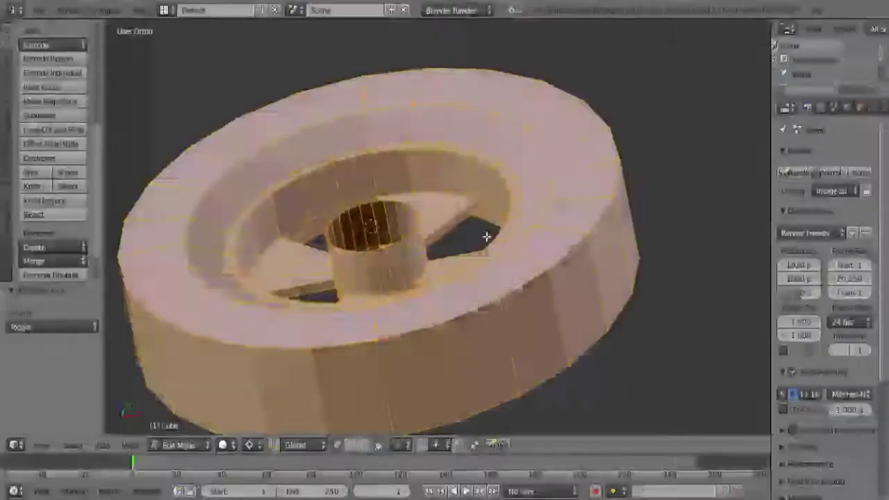
key("w")
left_click(477, 211)
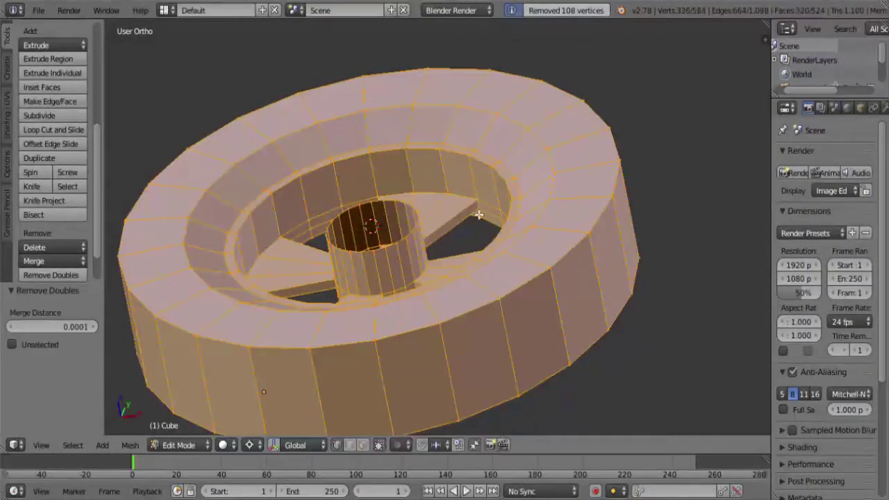
key("a")
middle_click_drag(448, 218, 514, 251)
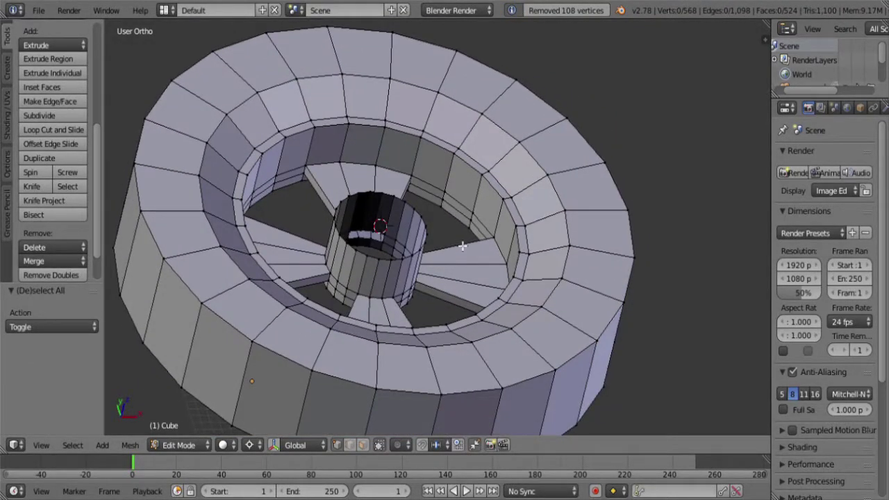
- In top view, select the radial edge loops of all four spokes
key("KP_7")
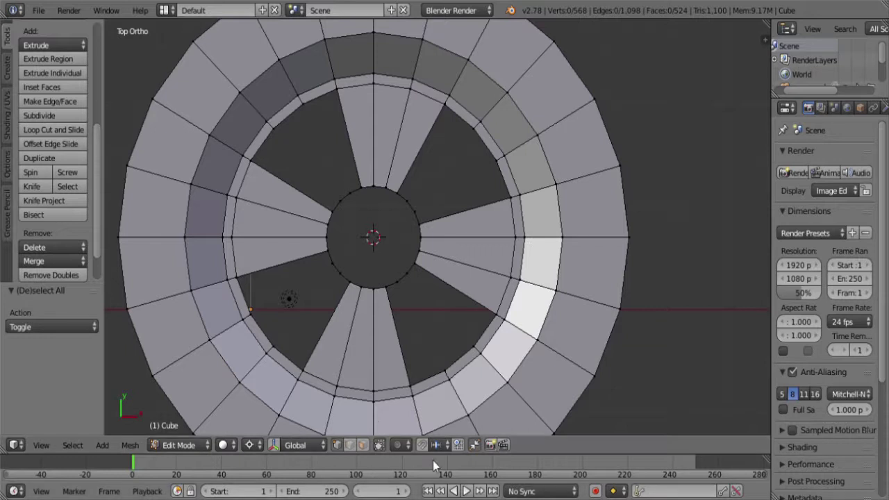
left_click(399, 444)
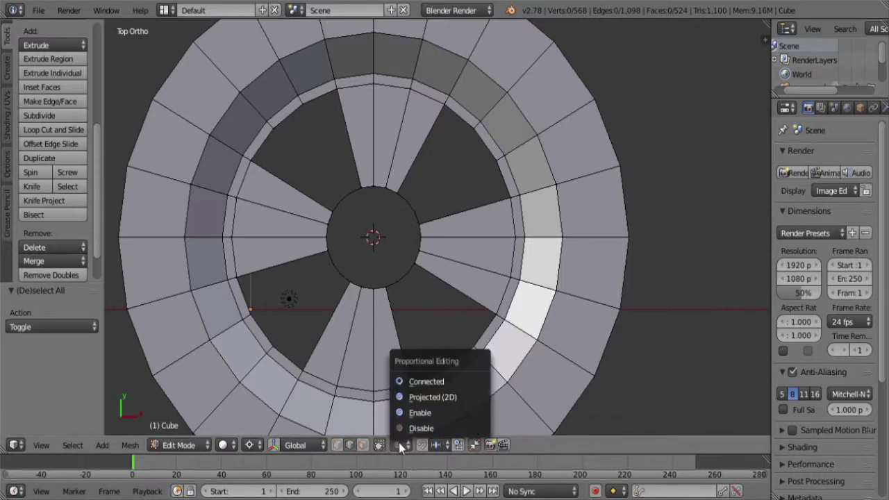
right_click(468, 242, "alt")
right_click(413, 164, "alt+shift")
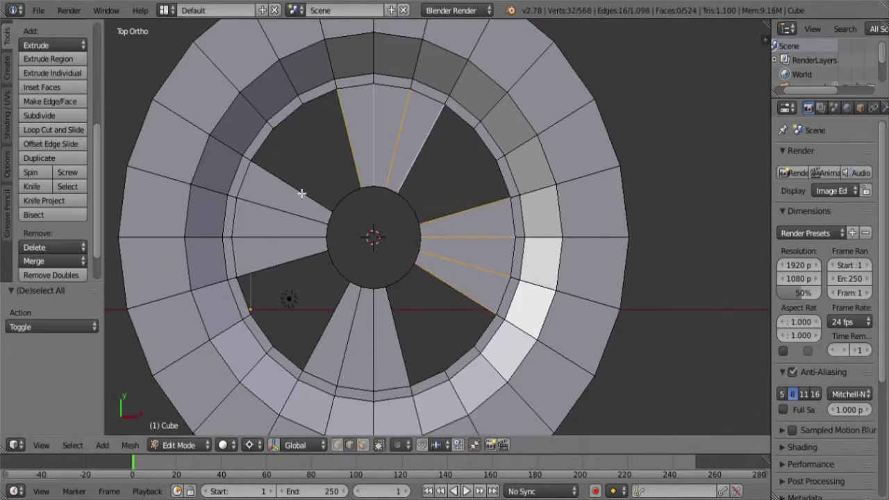
right_click(302, 193, "alt+shift")
right_click(339, 336, "alt+shift")
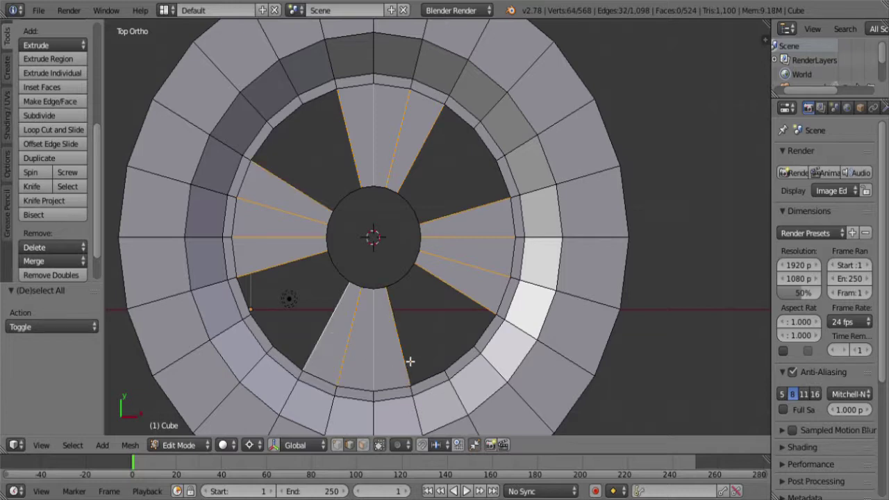
middle_click_drag(410, 361, 338, 271, "shift")
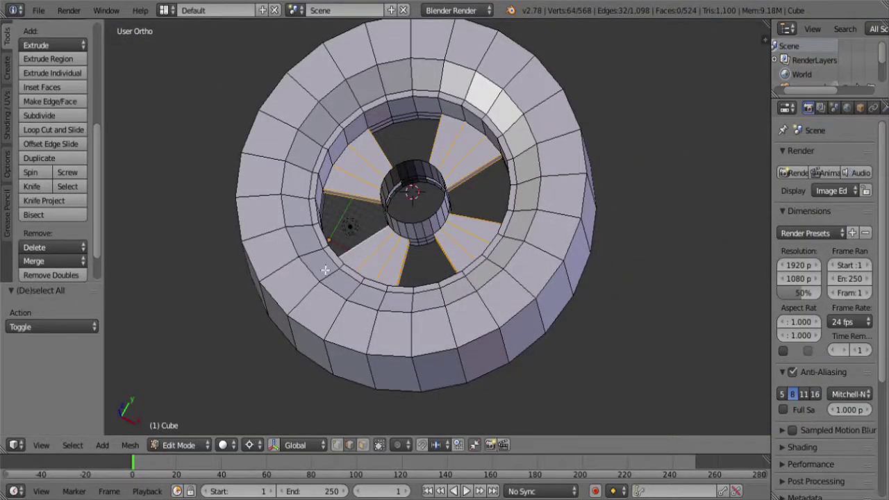
- Subdivide the selected spoke faces with 5 cuts and inspect them in top wireframe view
key("w")
left_click(291, 166)
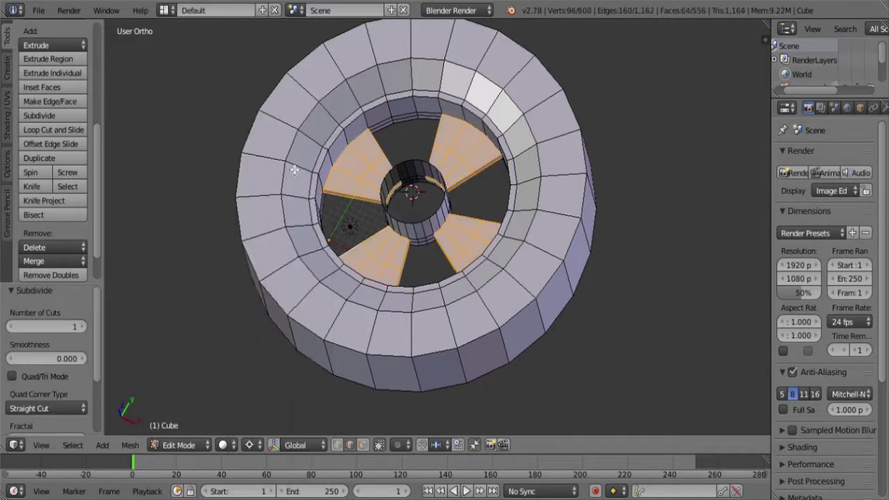
left_click(83, 328)
left_click(83, 327)
left_click(83, 327)
left_click(83, 327)
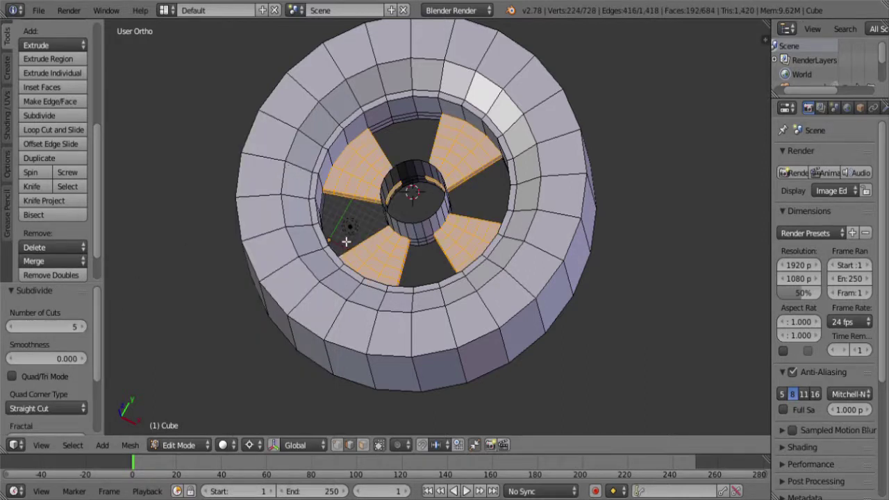
key("KP_7")
key("z")
key("KP_Decimal")
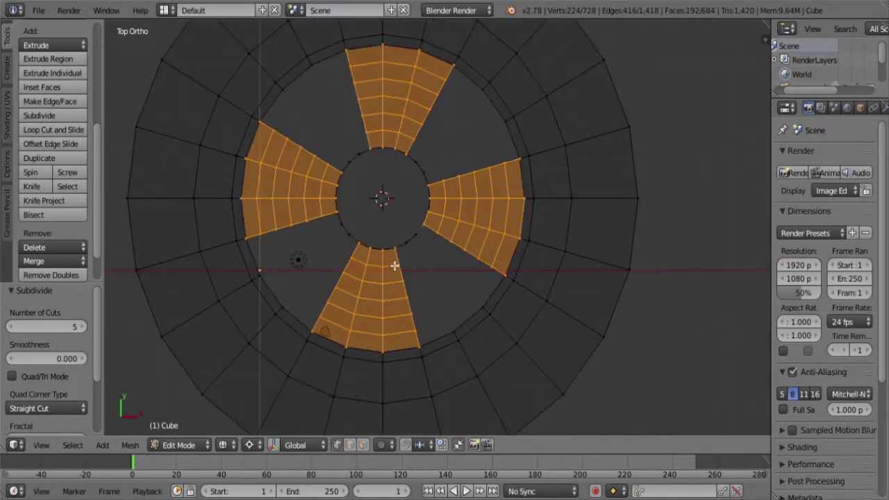
scroll(394, 266, "up", 3)
- Circle-select the inner hub ring's vertices and turn on connected proportional editing
key("a")
key("c")
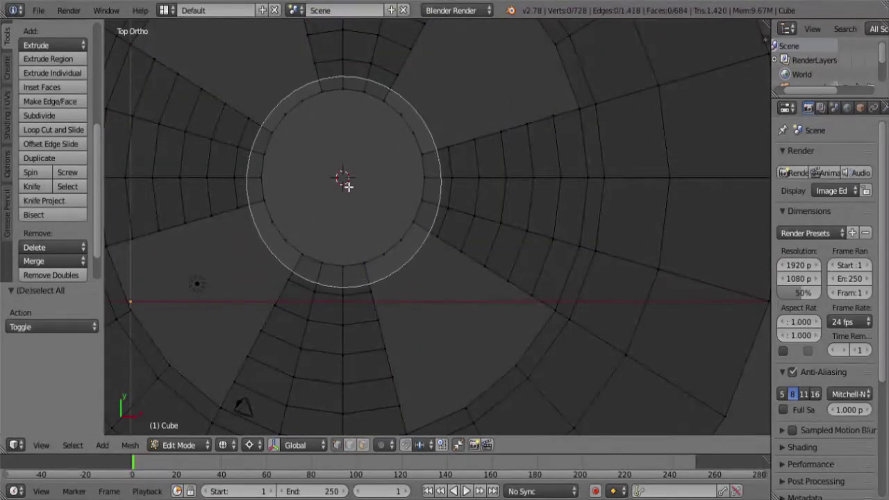
left_click(345, 182)
right_click(347, 185)
scroll(448, 268, "down", 3)
mouse_move(449, 268)
middle_mouse_down("shift")
mouse_move(498, 268)
mouse_move(531, 289)
middle_mouse_up("shift")
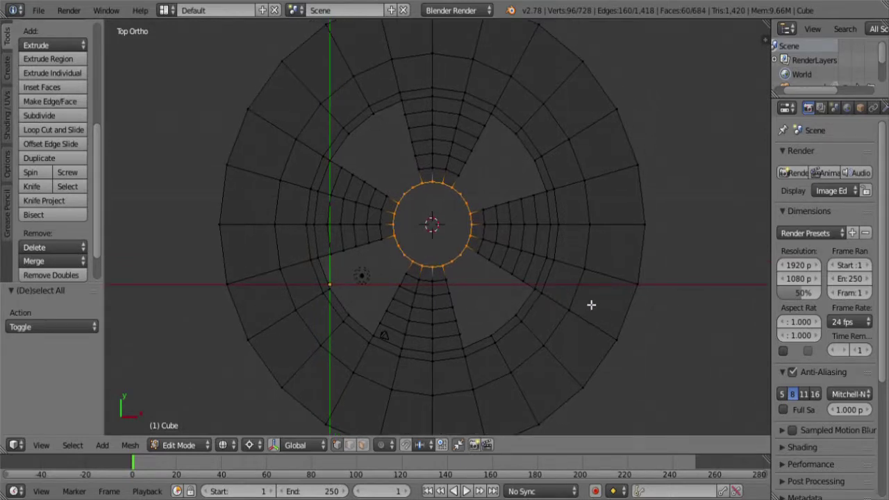
left_click(383, 445)
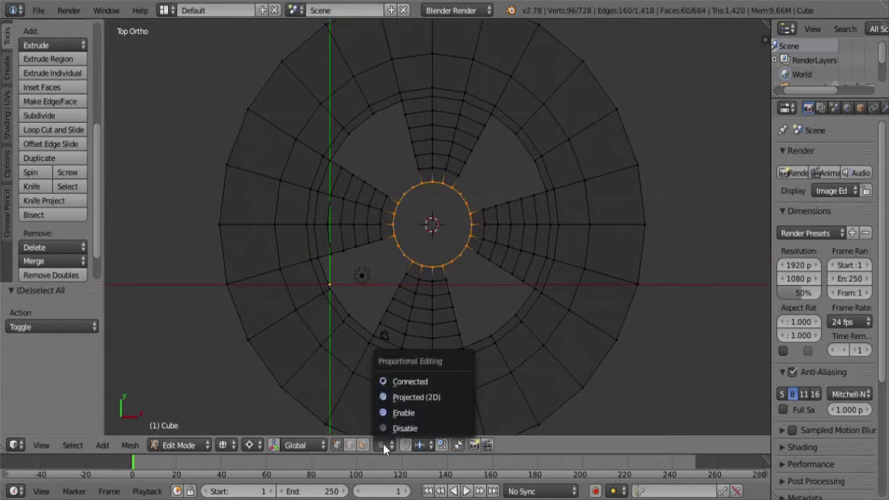
left_click(410, 381)
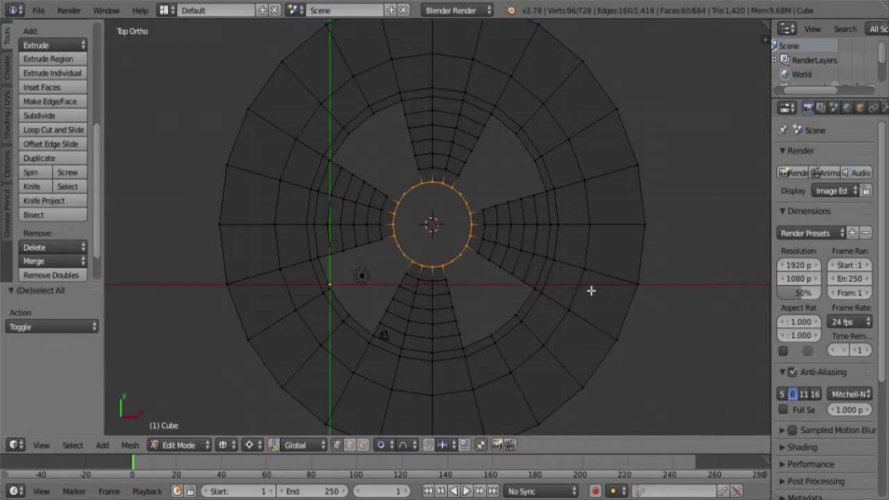
- Rotate the hub ring to twist the spokes, then return to solid display
key("r")
scroll(588, 232, "down", 5)
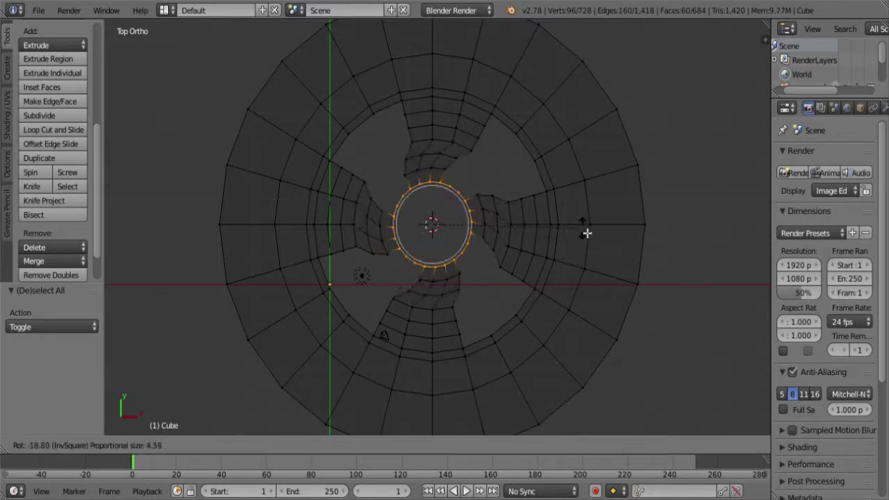
scroll(587, 233, "down", 8)
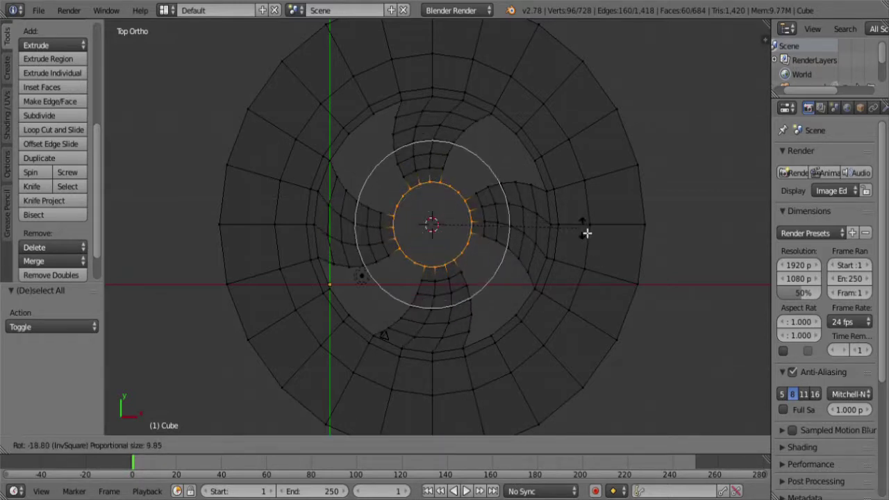
mouse_move(591, 220)
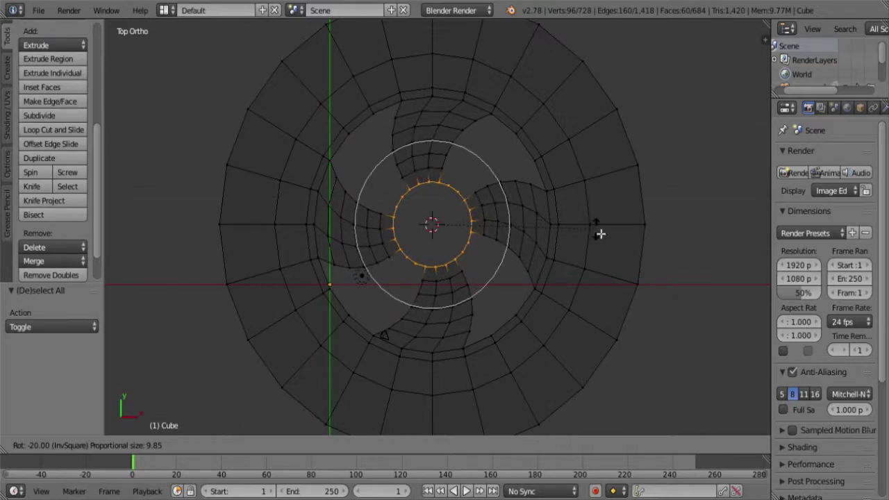
left_click(601, 234)
middle_click_drag(512, 304, 477, 222)
key("z")
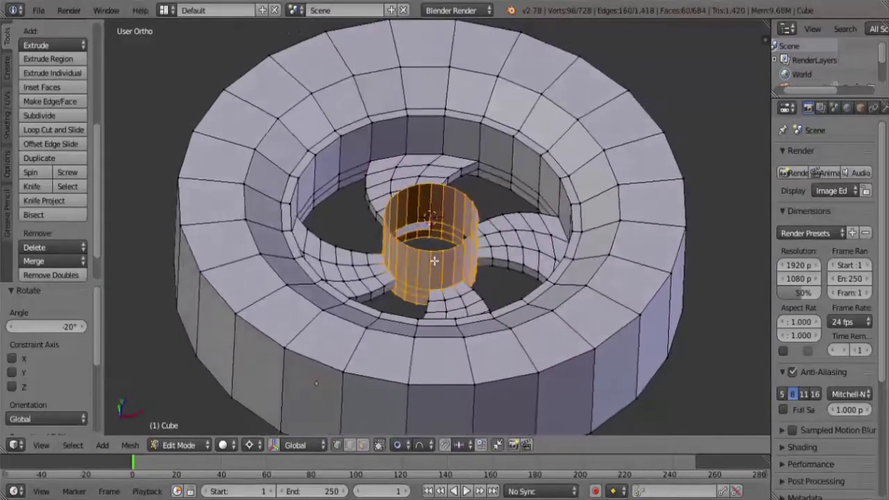
middle_click_drag(434, 260, 435, 263)
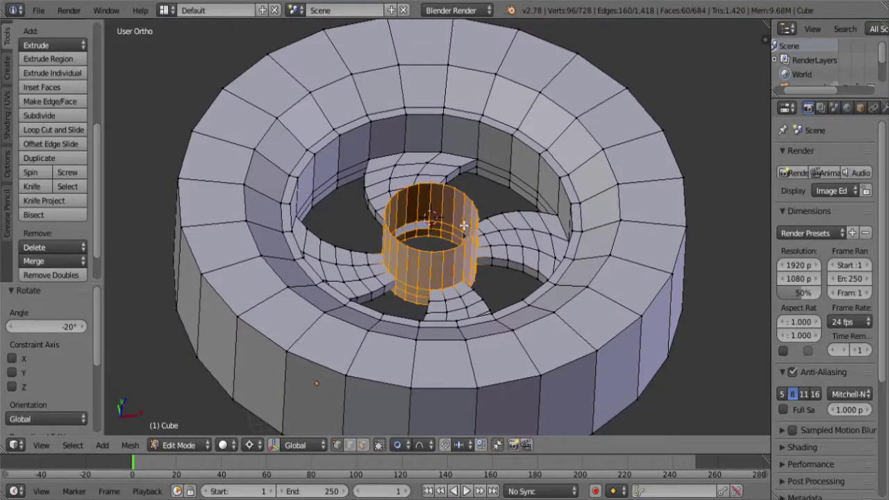
- Select an edge loop of the inner cylinder in front wireframe view
key("a")
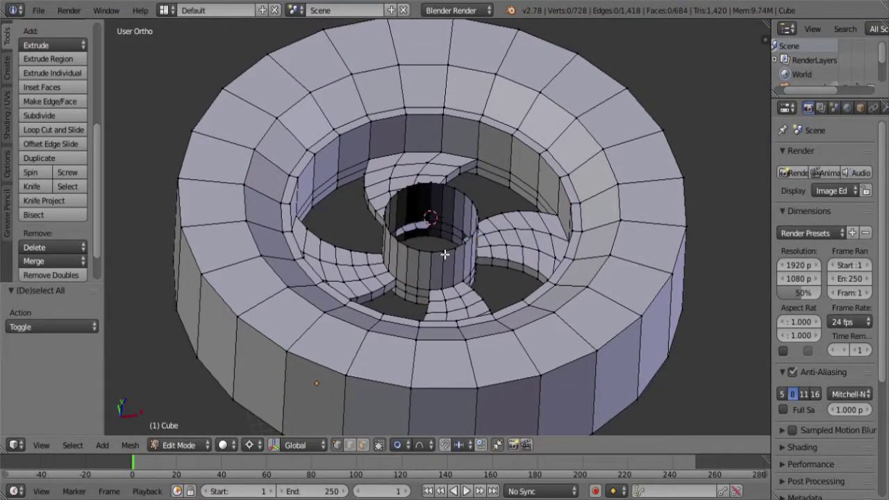
right_click(445, 255, "alt")
key("KP_1")
key("z")
scroll(444, 254, "up", 3)
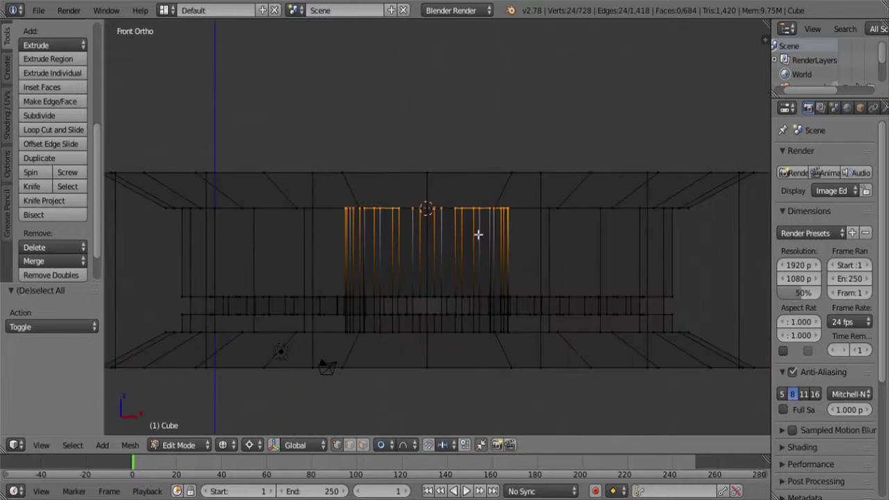
key("g")
key("Escape")
- With proportional editing off, lower the selected loop 4 units along Z
left_click(391, 445)
left_click(407, 427)
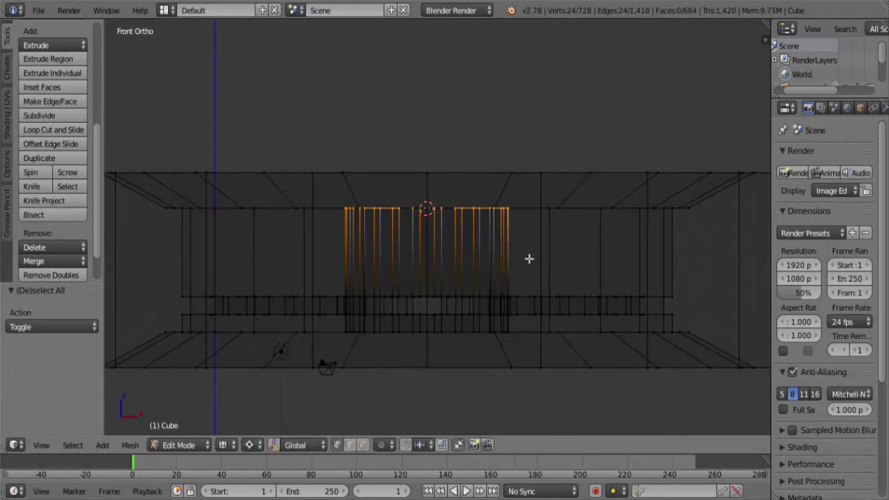
key("g")
key("z")
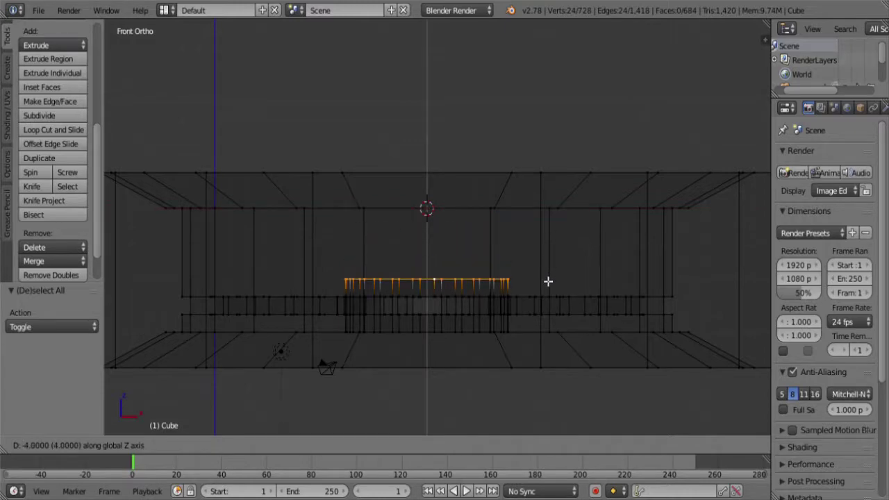
left_click(548, 278)
key("z")
middle_click_drag(474, 272, 454, 377)
- Select the cylinder's bottom and top loops and grow the selection to the whole band
key("a")
scroll(454, 378, "up", 1)
right_click(454, 377, "alt")
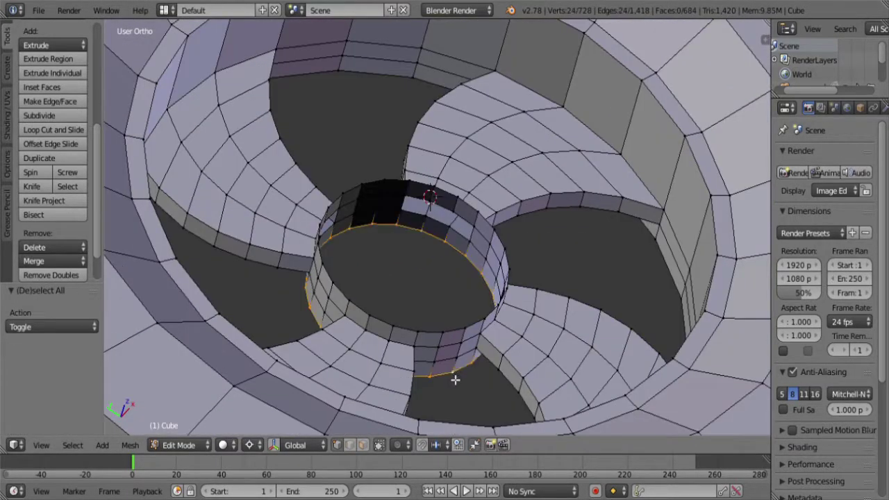
right_click(459, 332, "alt+shift")
key("ctrl+KP_Add")
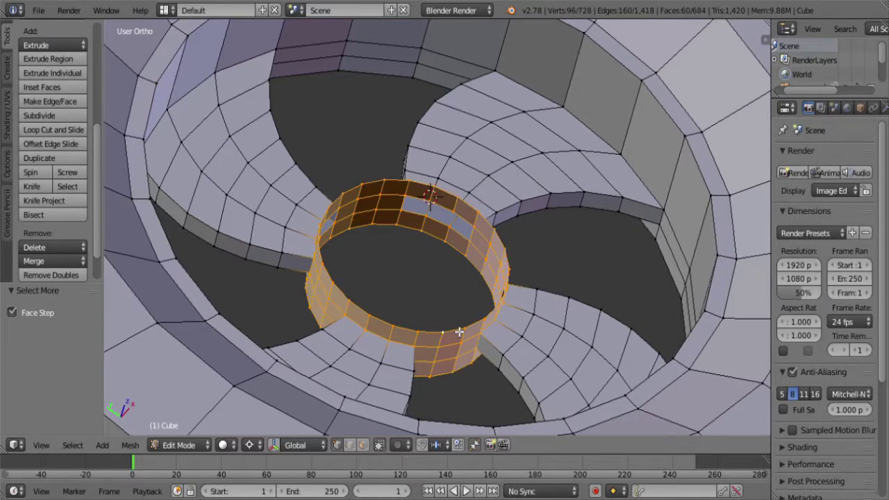
key("KP_1")
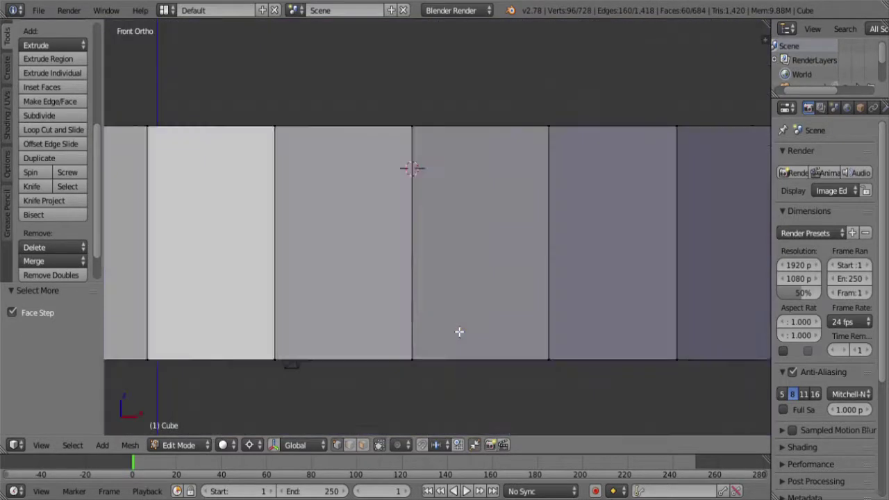
key("z")
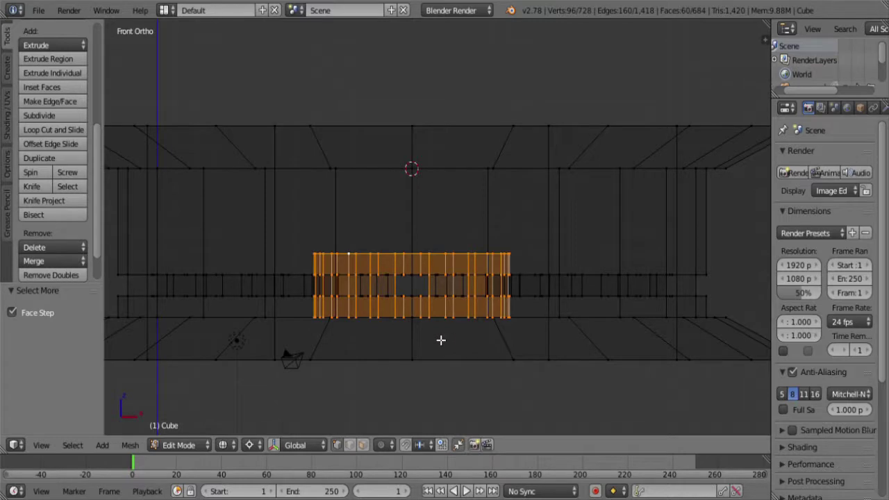
- Re-enable connected proportional editing and trial a vertical move of the band, then cancel it
left_click(380, 445)
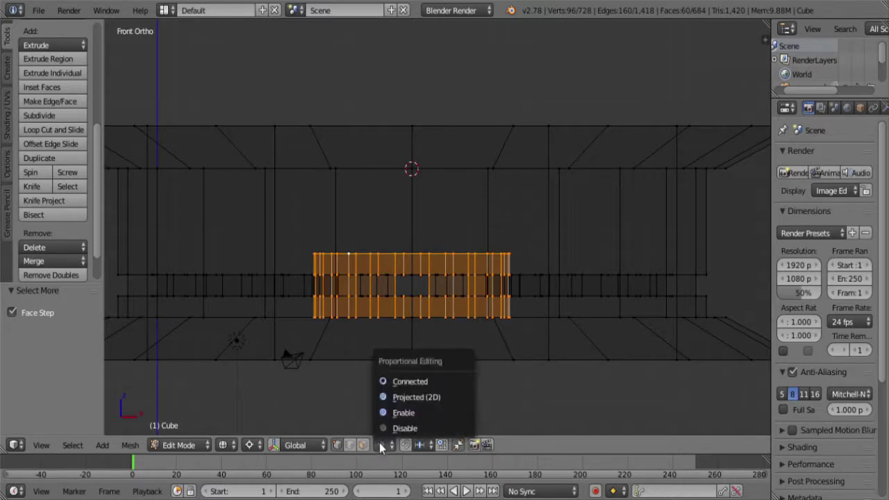
left_click(410, 379)
key("g")
key("z")
scroll(454, 321, "up", 3)
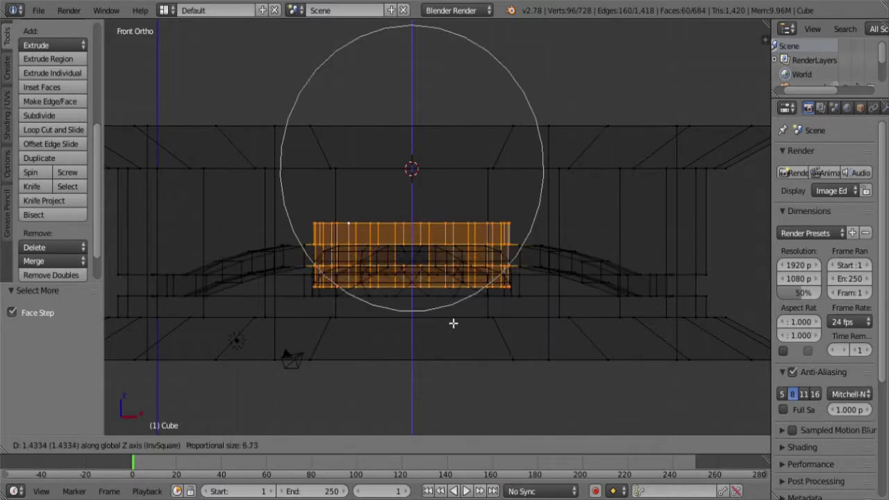
scroll(454, 318, "down", 2)
scroll(454, 318, "down", 5)
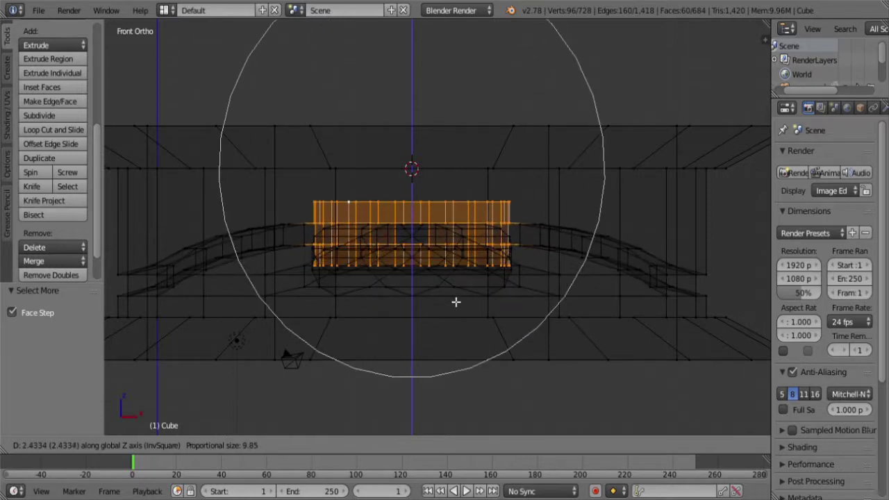
key("Escape")
- With Sharp falloff, lift the band 3 units on Z and show solid shading
left_click(406, 445)
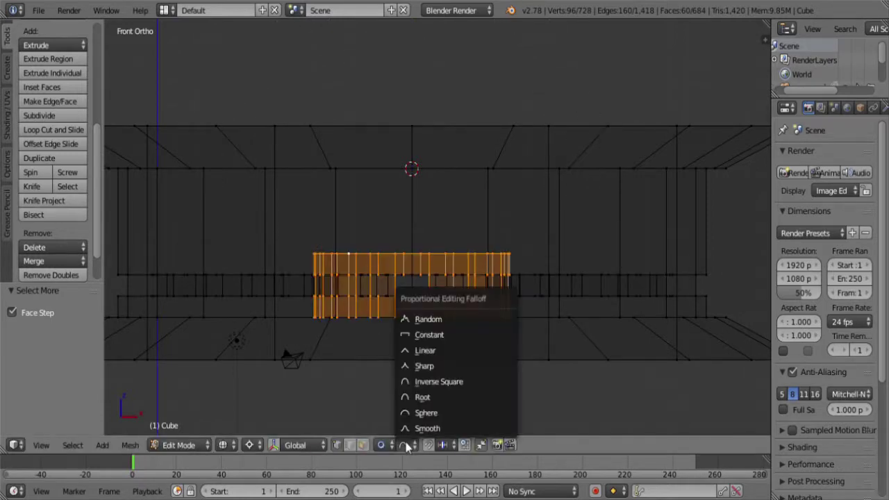
left_click(434, 365)
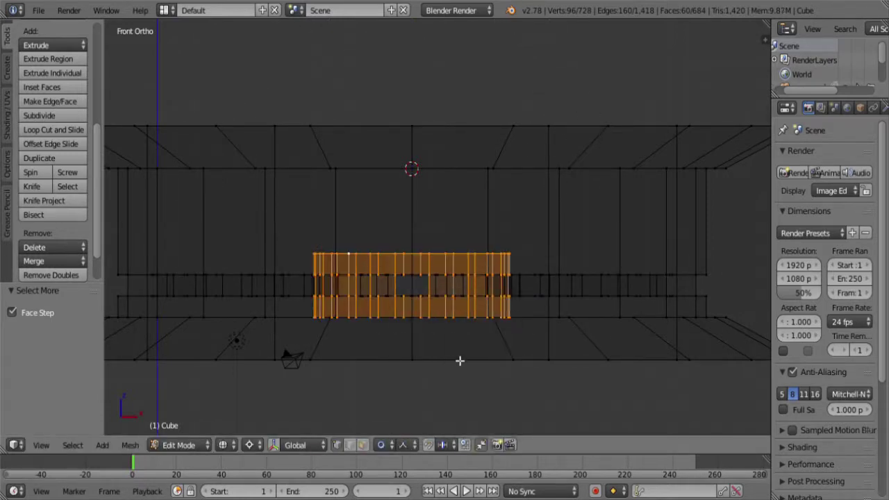
key("g")
key("z")
key("3")
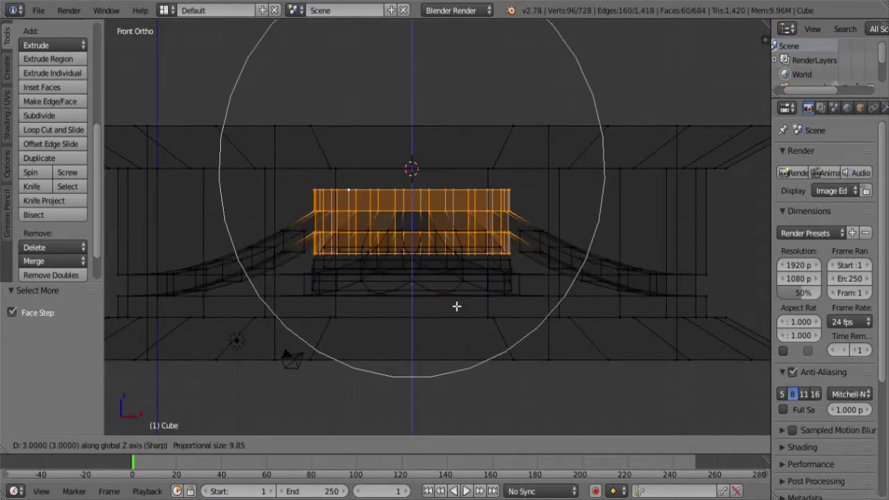
key("Return")
key("z")
middle_click_drag(446, 293, 482, 284)
scroll(543, 380, "down", 5)
- Cap the cylinder's top edge loop into a fan disc merged at center
scroll(445, 313, "up", 5)
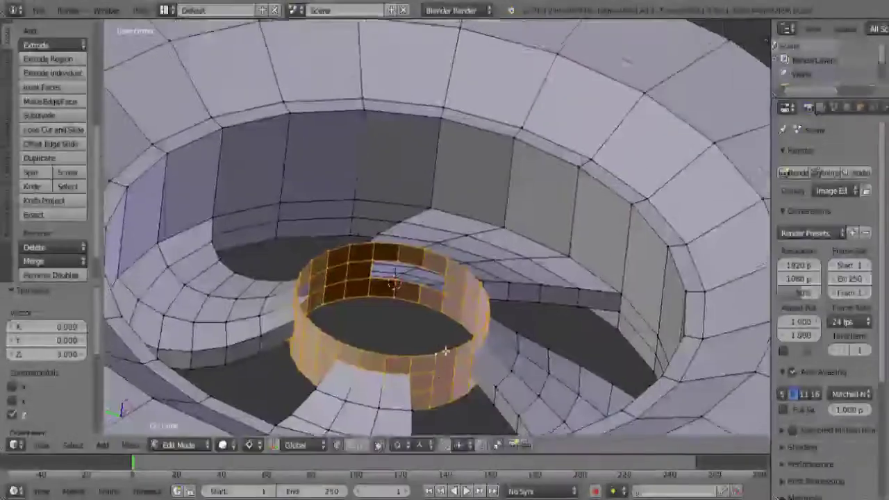
middle_click_drag(445, 313, 425, 302)
key("a")
right_click(367, 242, "alt")
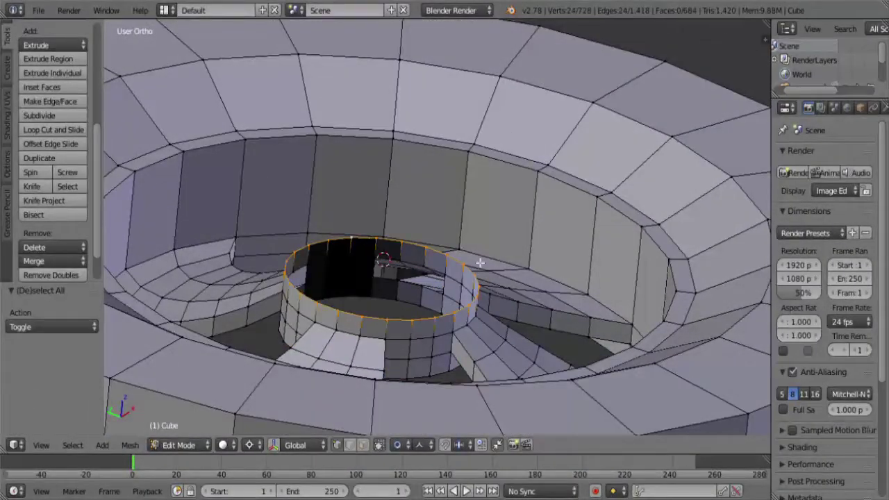
key("e")
key("Escape")
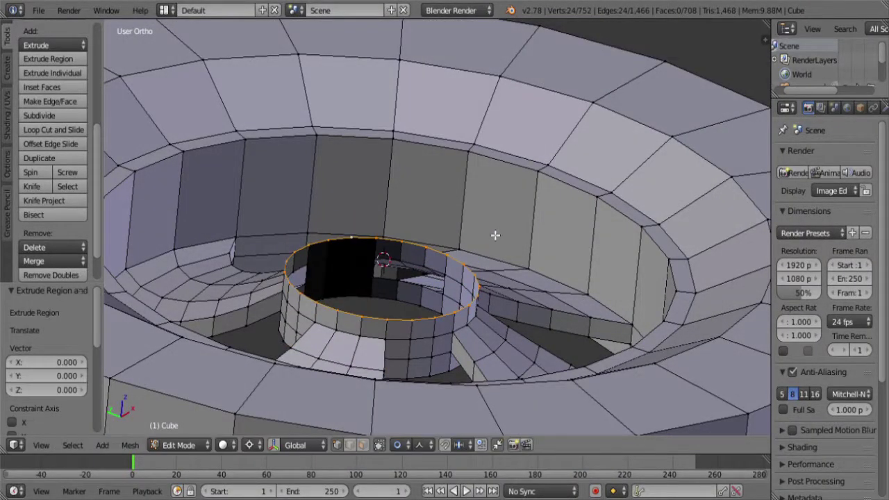
key("alt+m")
left_click(491, 237)
- Cap the cylinder's other rim loop the same way with a center merge
middle_click_drag(444, 333, 420, 230)
key("a")
right_click(442, 256, "alt")
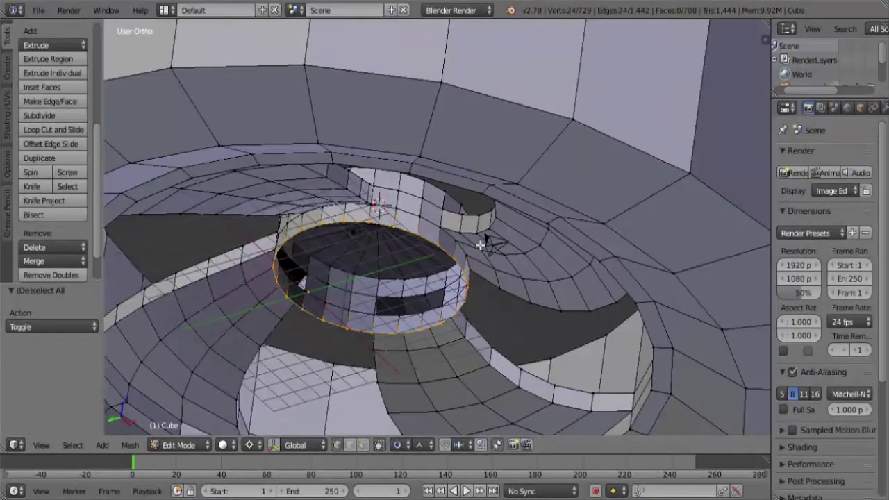
key("e")
key("Escape")
key("alt+m")
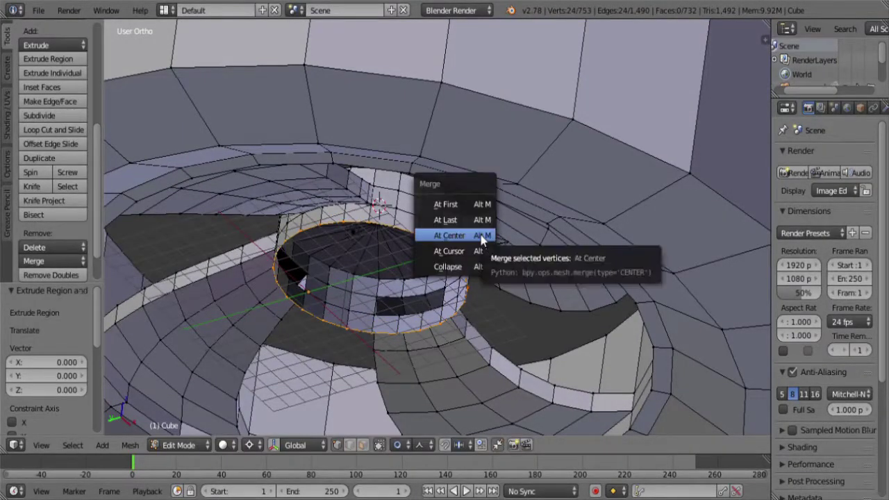
left_click(489, 234)
middle_click_drag(460, 269, 462, 367)
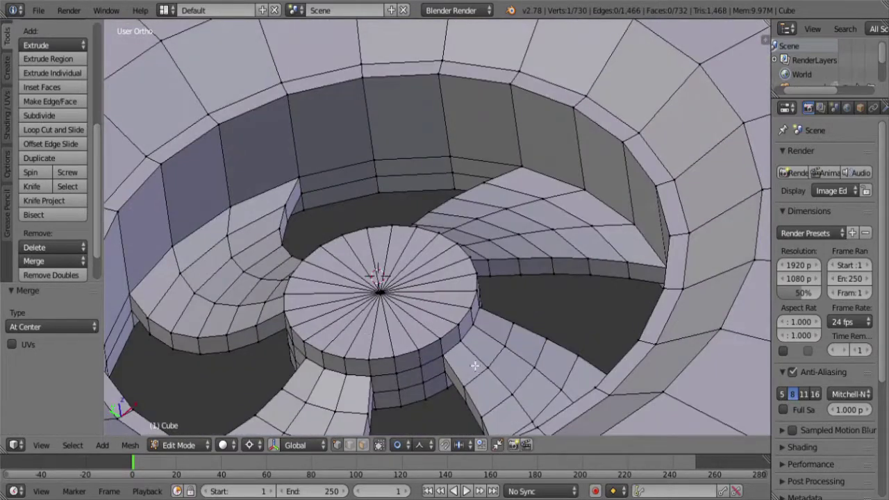
- Bevel the top disc's rim edge loop with a 0.5 offset
scroll(460, 313, "up", 3)
middle_click_drag(460, 313, 528, 309)
key("a")
right_click(475, 281, "alt")
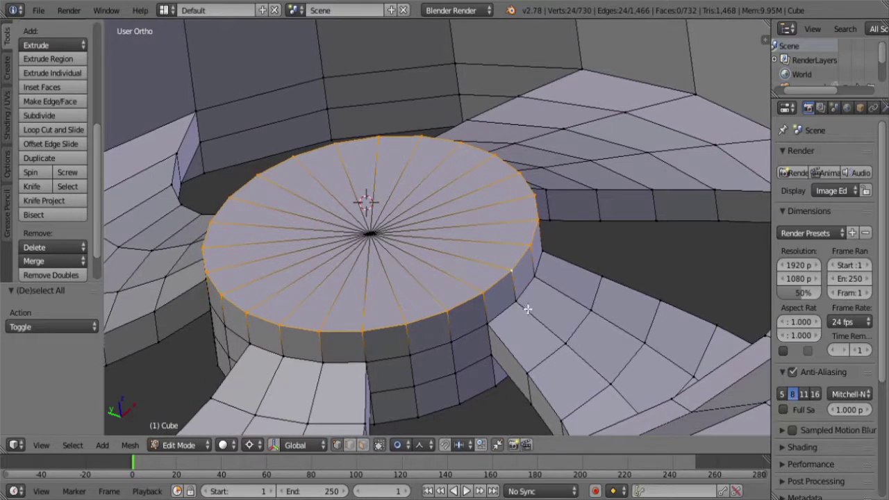
middle_click_drag(465, 353, 413, 343)
scroll(528, 357, "up", 4)
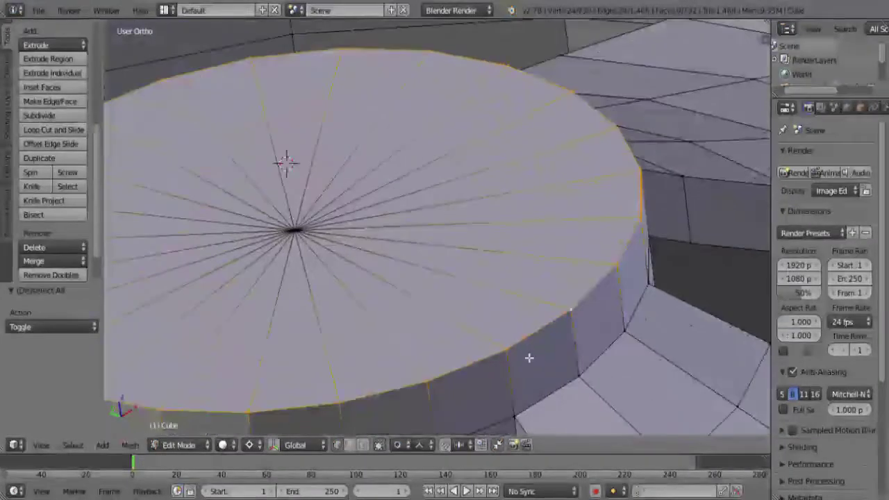
middle_click_drag(528, 357, 494, 334)
scroll(494, 334, "down", 3)
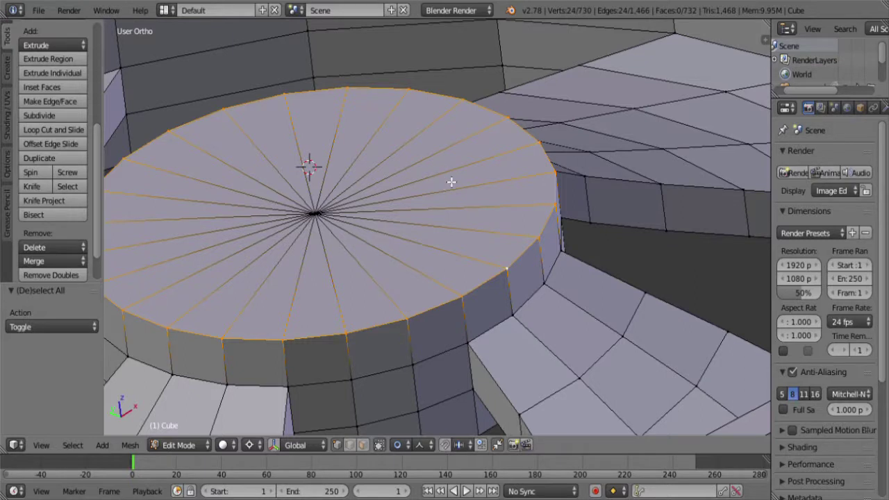
key("ctrl+b")
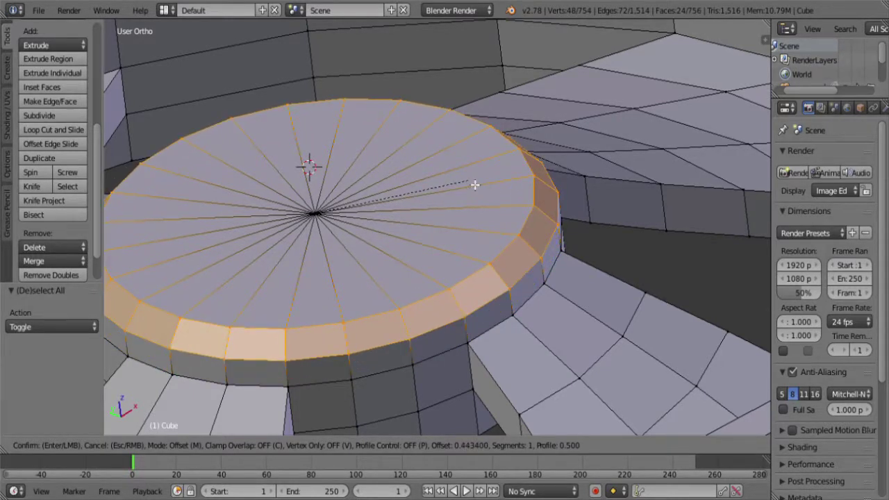
type("1")
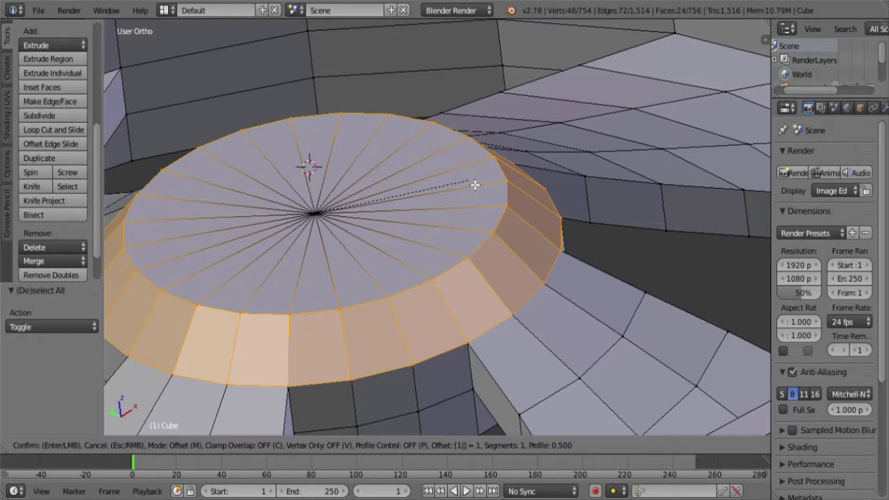
key("BackSpace")
type(".5")
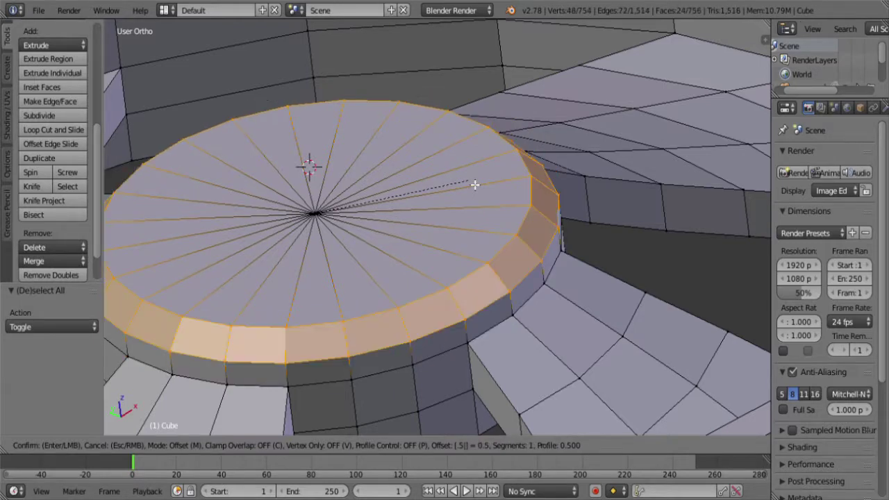
key("Return")
- Bevel the lower disc's rim edge loop by 0.5 and deselect everything
scroll(407, 159, "down", 3)
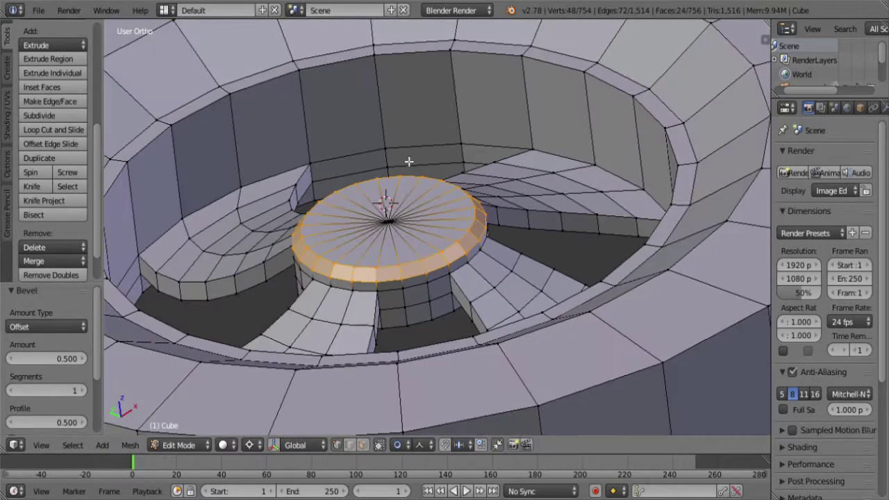
middle_click_drag(407, 159, 408, 90)
key("a")
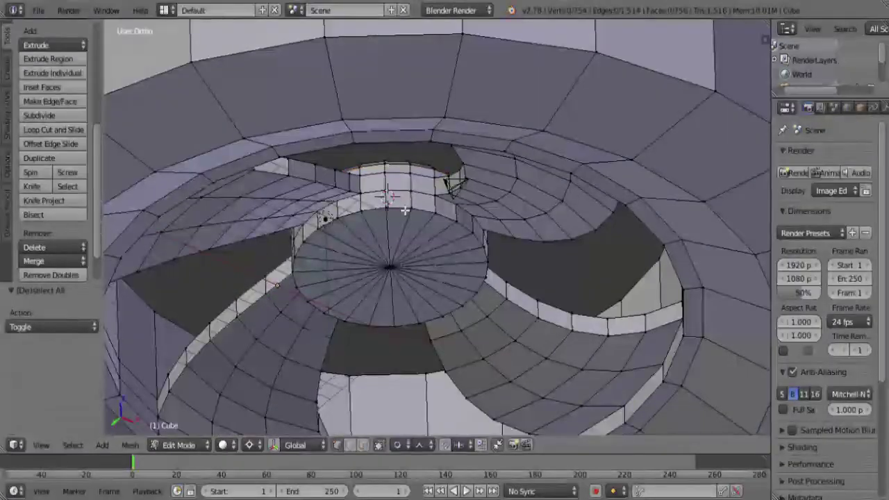
right_click(464, 218, "alt")
key("ctrl+b")
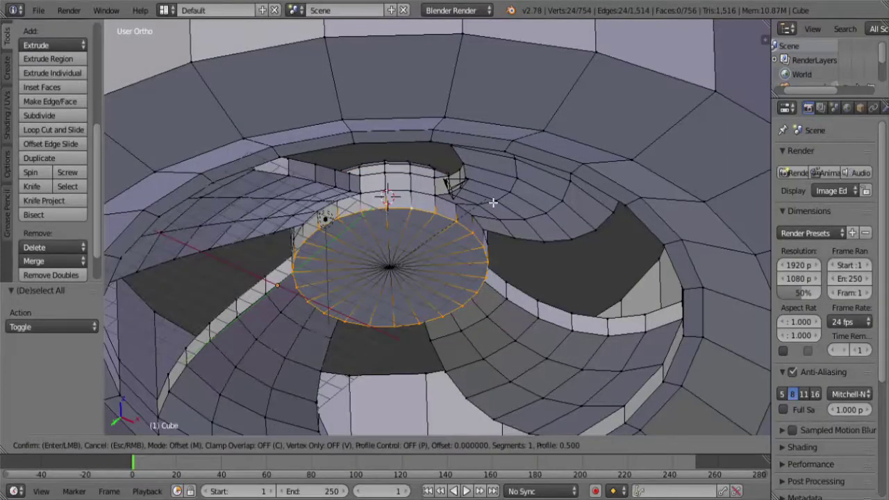
type("0.5")
key("Return")
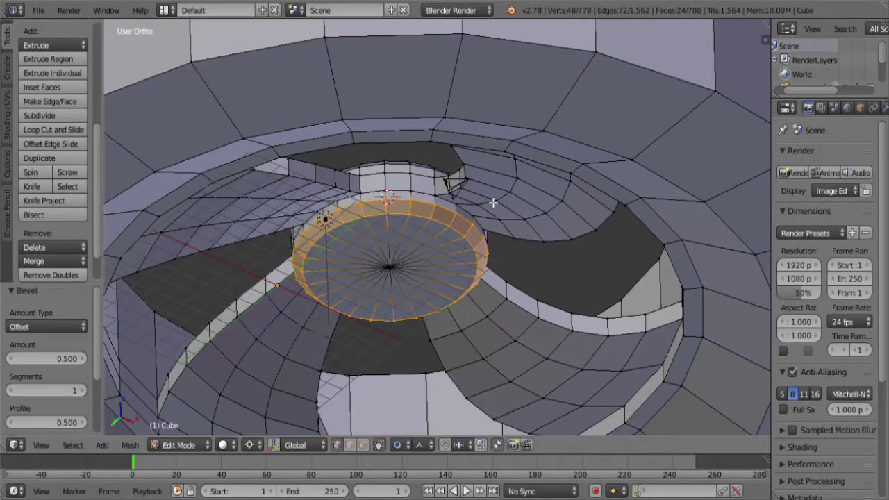
key("a")
scroll(492, 202, "down", 5)
- Select the outer wall's vertical edge ring and subdivide it with 5 cuts
middle_click_drag(492, 202, 446, 303)
right_click(448, 324, "alt")
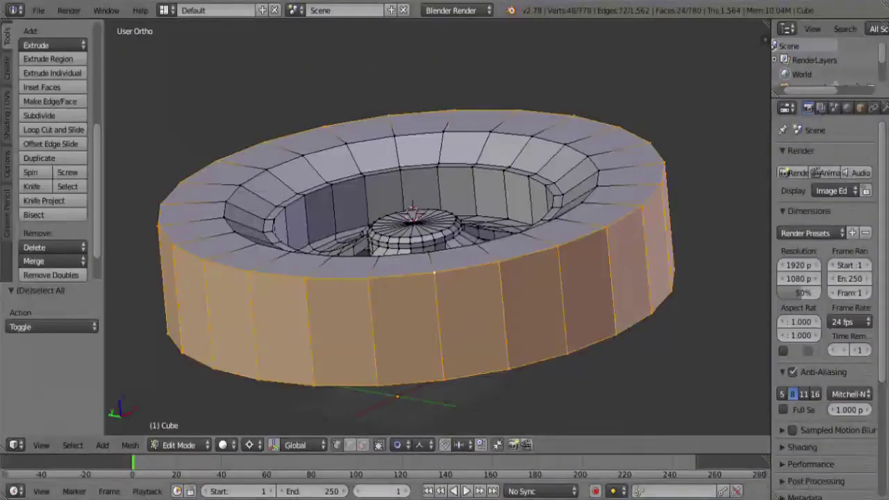
left_click(350, 445)
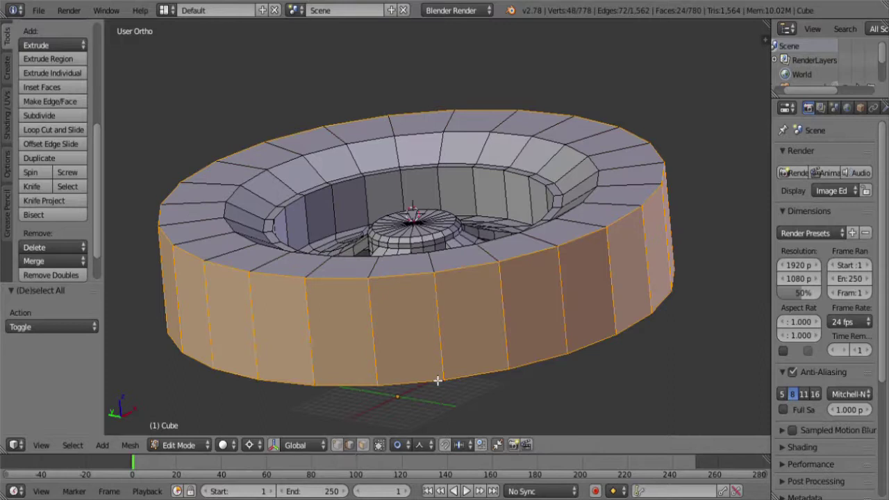
key("a")
right_click(452, 334)
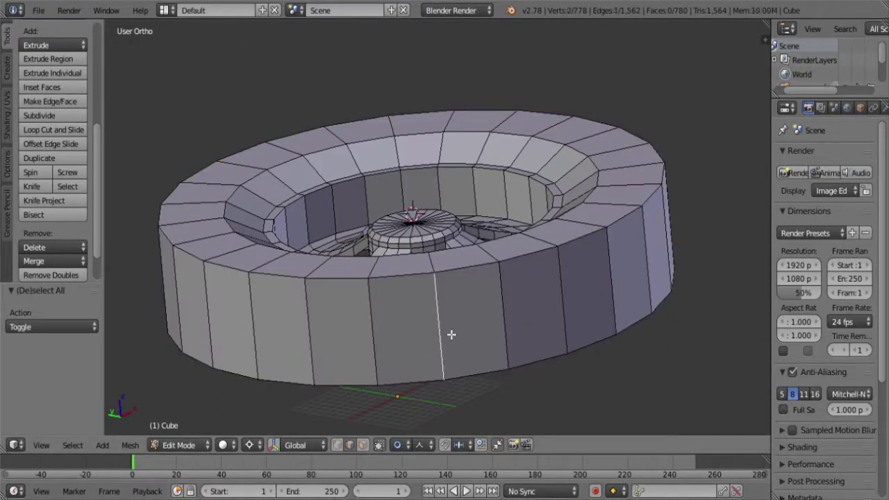
right_click(511, 335, "ctrl+alt")
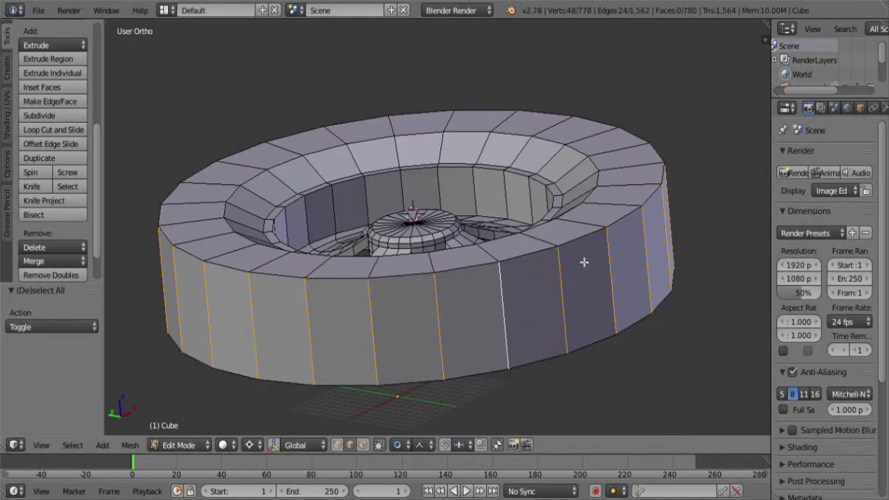
key("w")
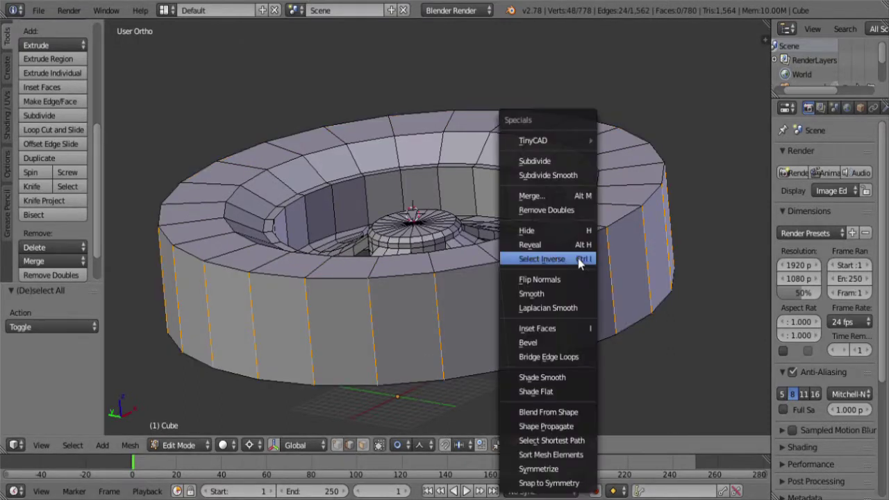
left_click(553, 161)
left_click(83, 327)
left_click(82, 327)
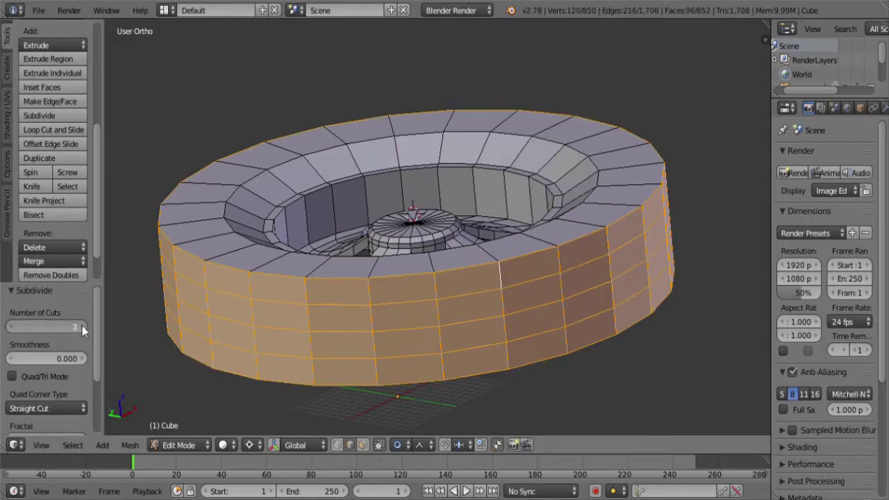
left_click(82, 327)
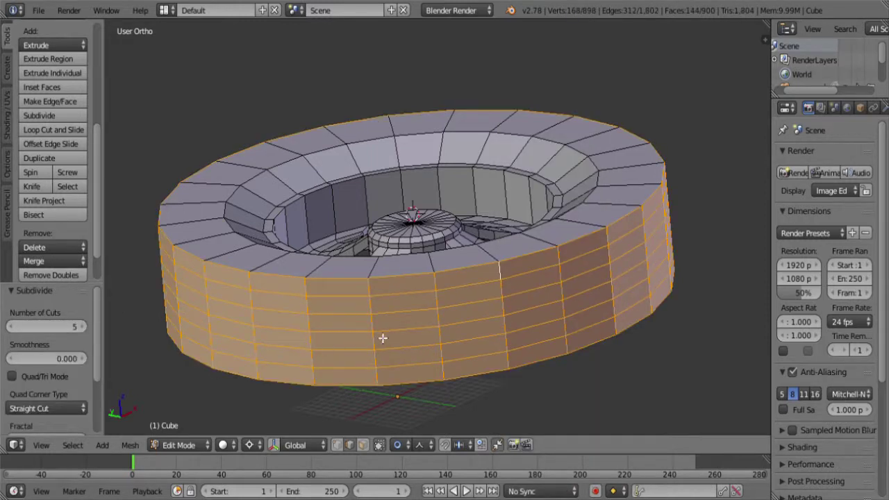
- Snap the 3D cursor to a horizontal wall loop's centre and reshape that loop
key("a")
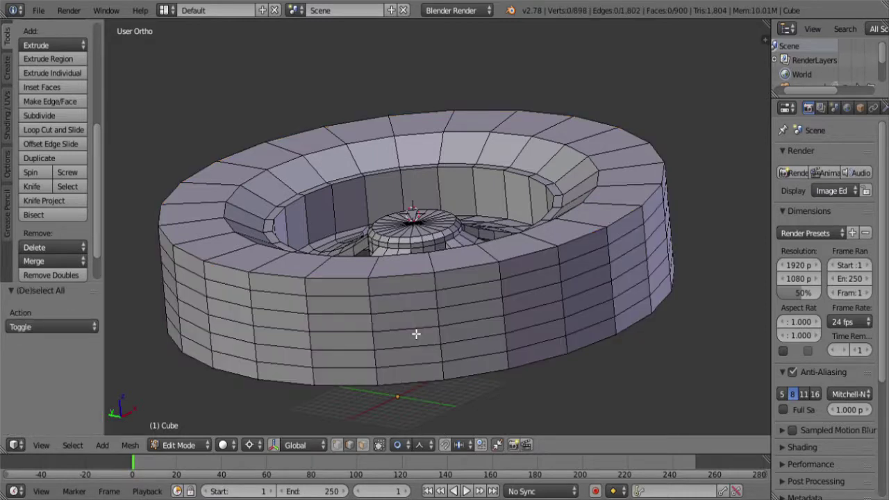
right_click(416, 334, "alt")
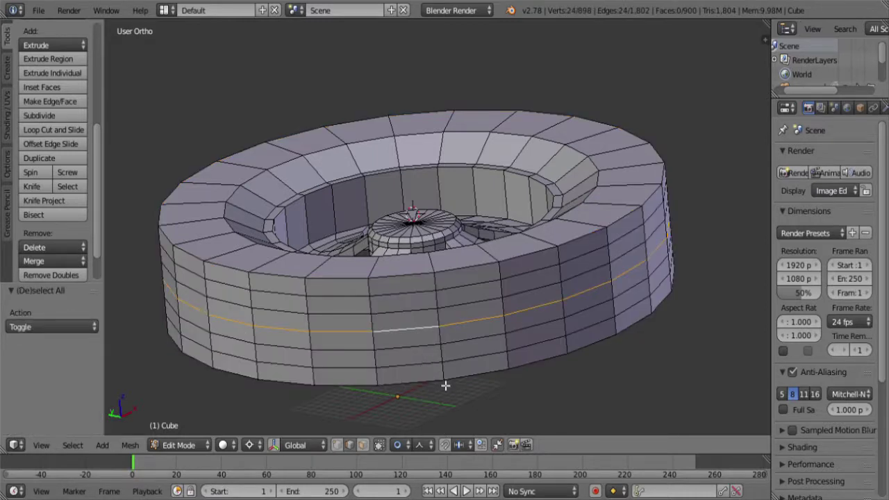
key("shift+s")
left_click(453, 362)
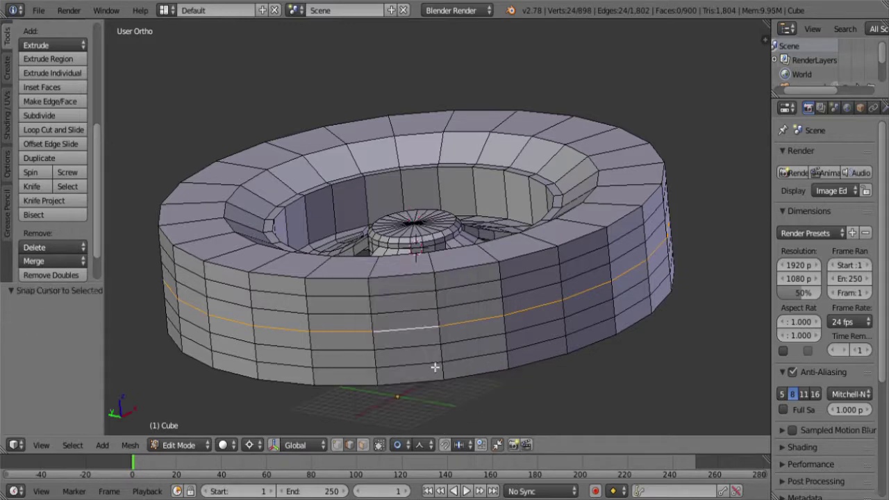
key("s")
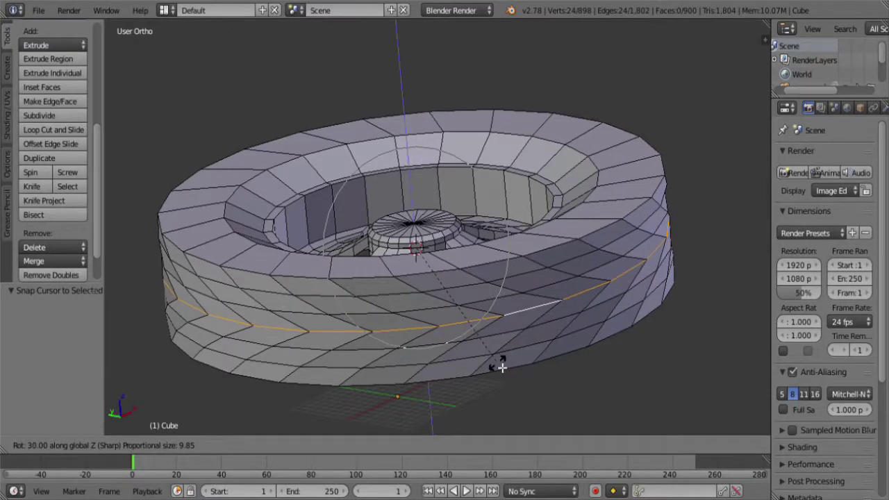
left_click(500, 366)
- Rotate the outer wall's top and bottom edge loops about 6.185° around Z
key("a")
left_click(440, 281, "alt")
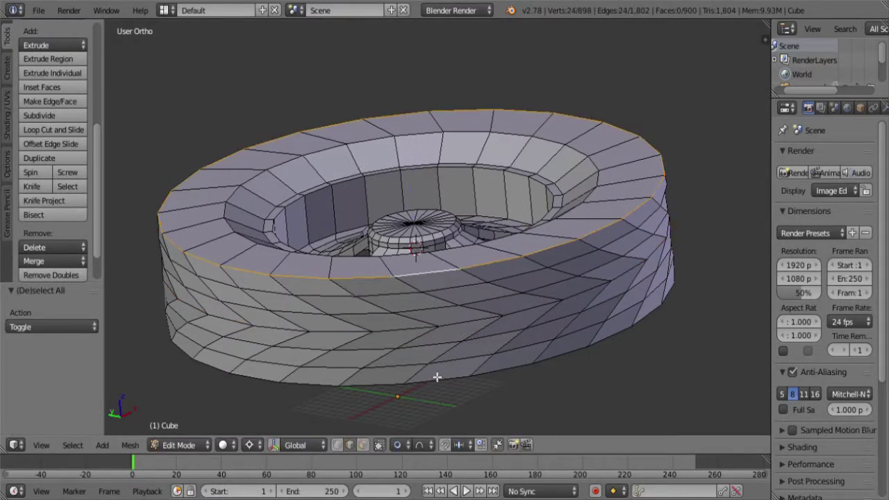
left_click(516, 366, "alt+shift")
key("r")
key("z")
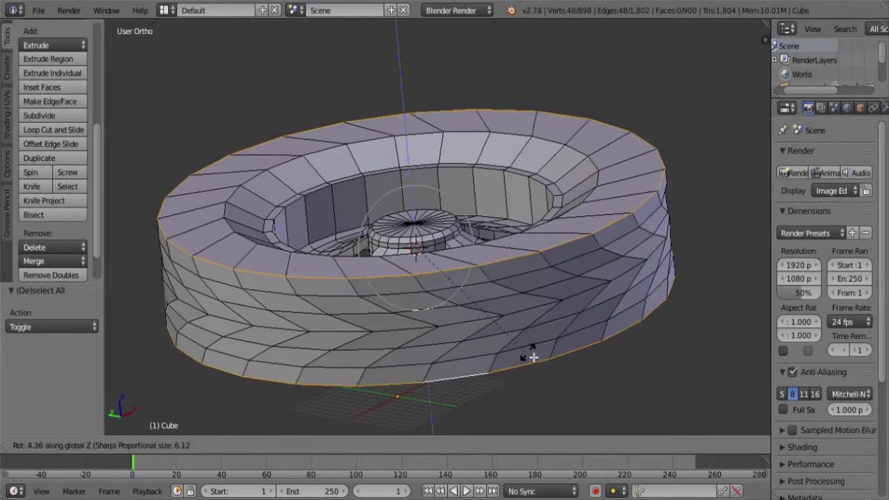
scroll(536, 358, "down", 1)
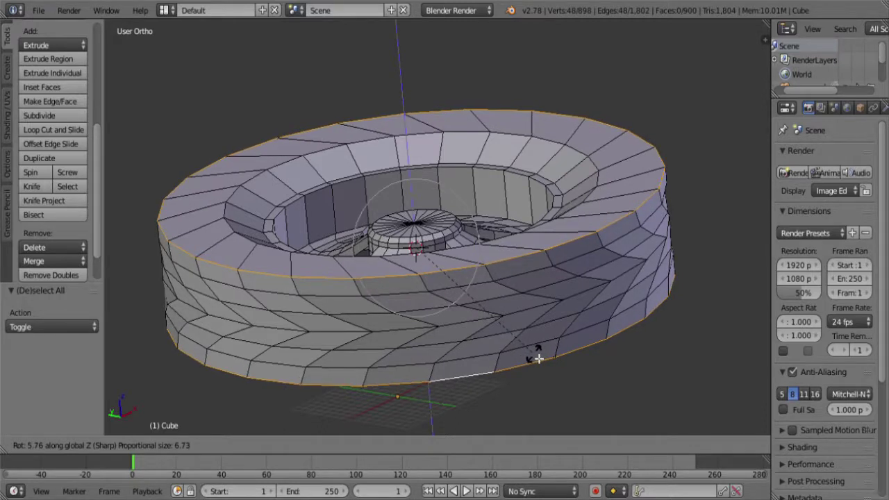
left_click(540, 358)
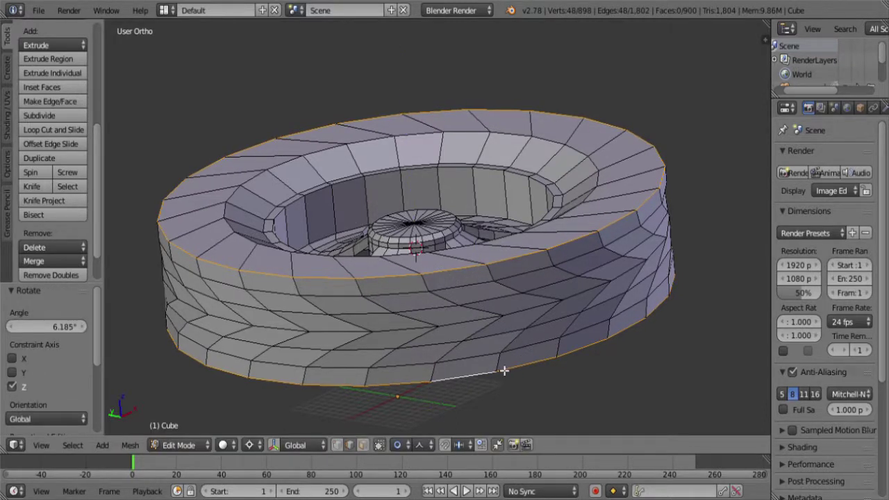
- Select all the outer wall's horizontal loops, then every band of outer wall faces
right_click(478, 324, "alt+shift")
right_click(472, 292, "alt+shift")
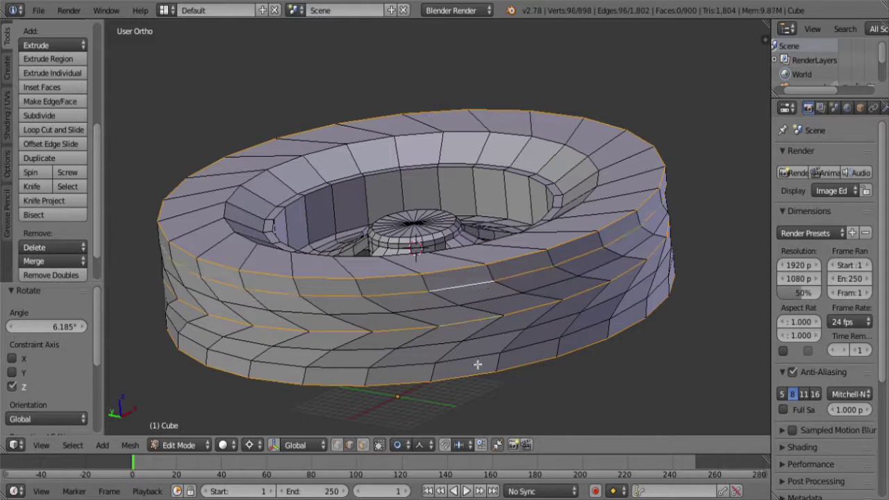
right_click(475, 364, "alt+shift")
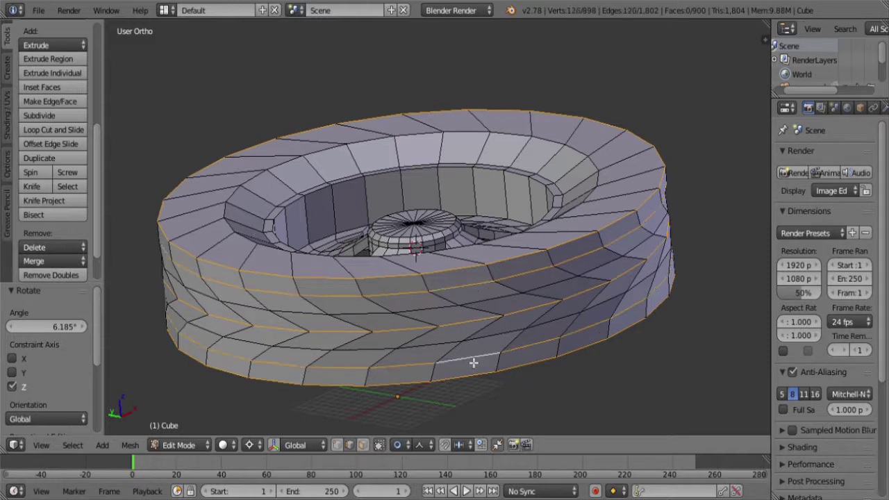
left_click(341, 445)
right_click(500, 335, "alt+shift")
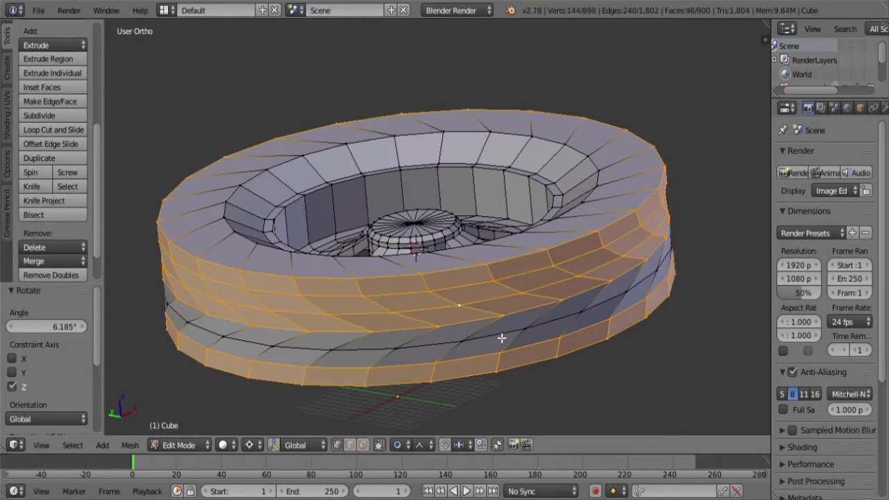
right_click(499, 338, "alt+shift")
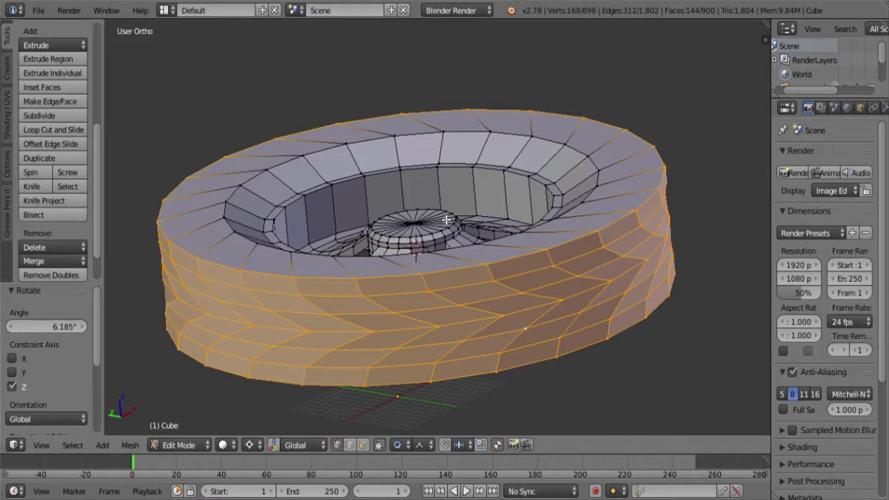
- Extrude the outer wall faces individually by 1, then bevel them with the amount corrected to 0.3
key("alt+e")
left_click(454, 186)
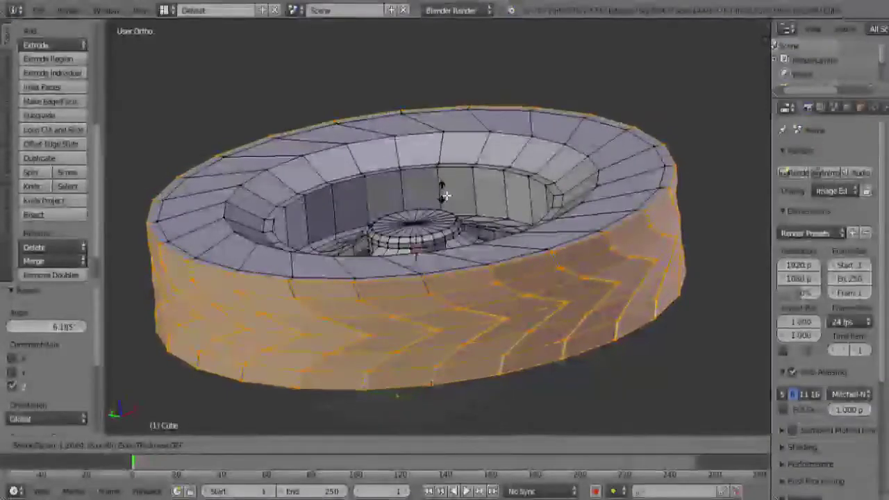
key("1")
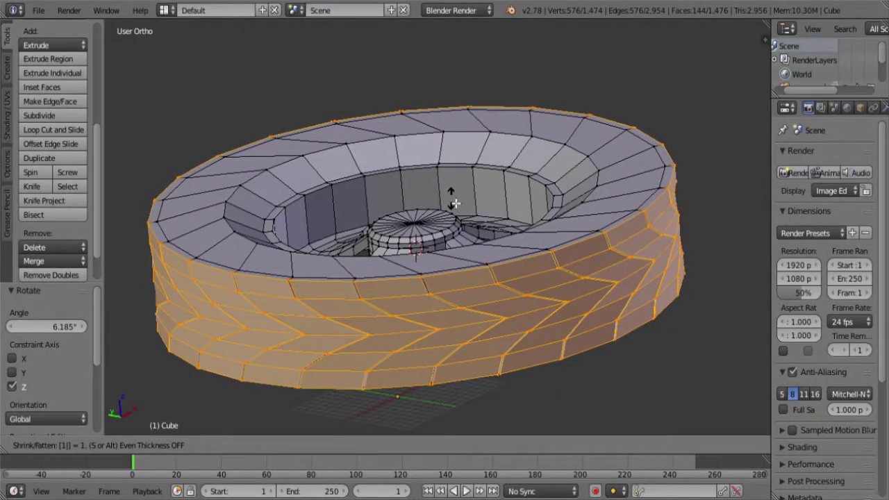
key("Return")
scroll(455, 202, "up", 10)
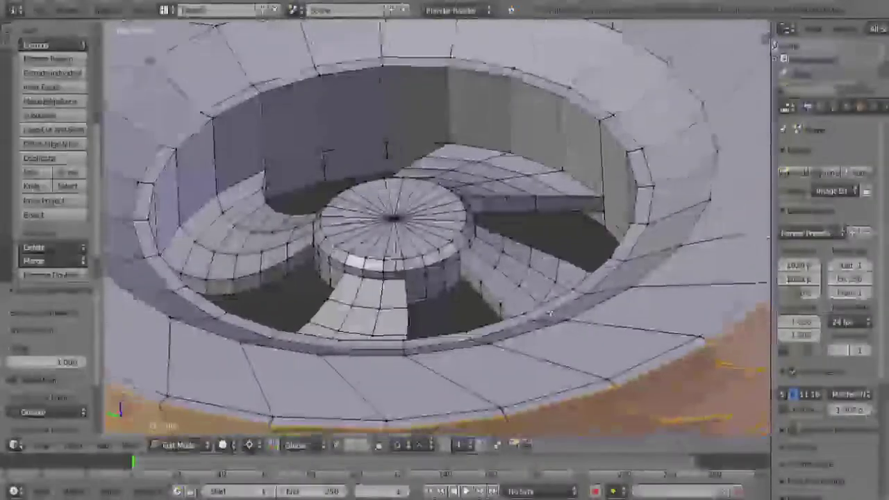
scroll(454, 202, "down", 5, "shift")
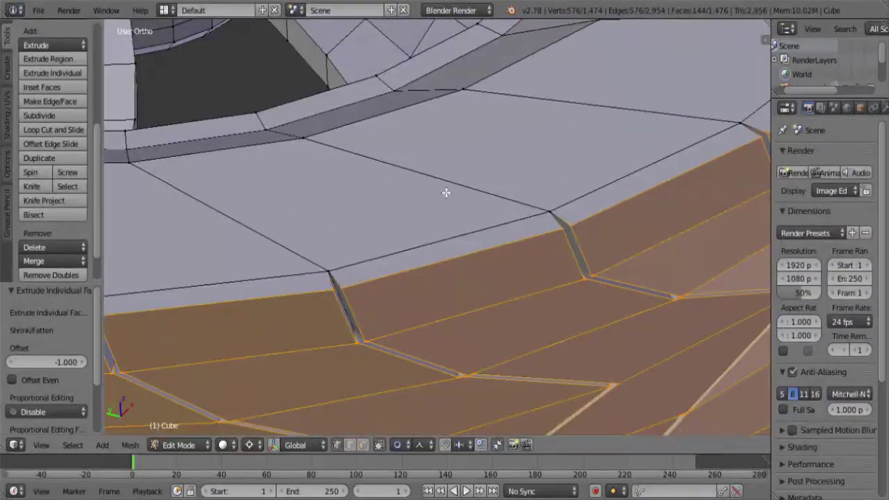
key("ctrl+b")
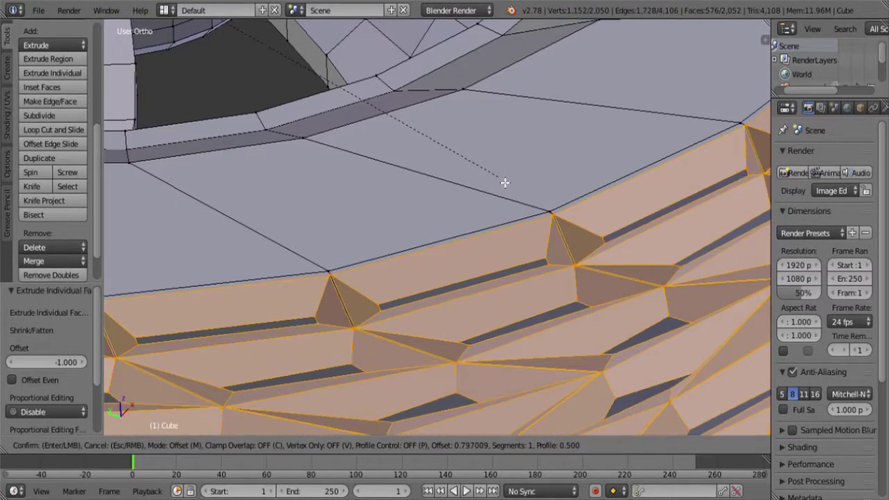
type(".4")
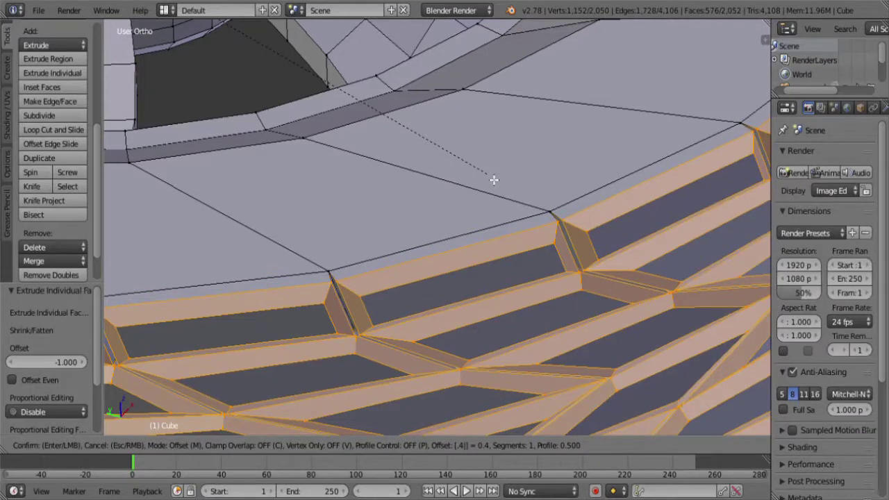
key("BackSpace")
type("3")
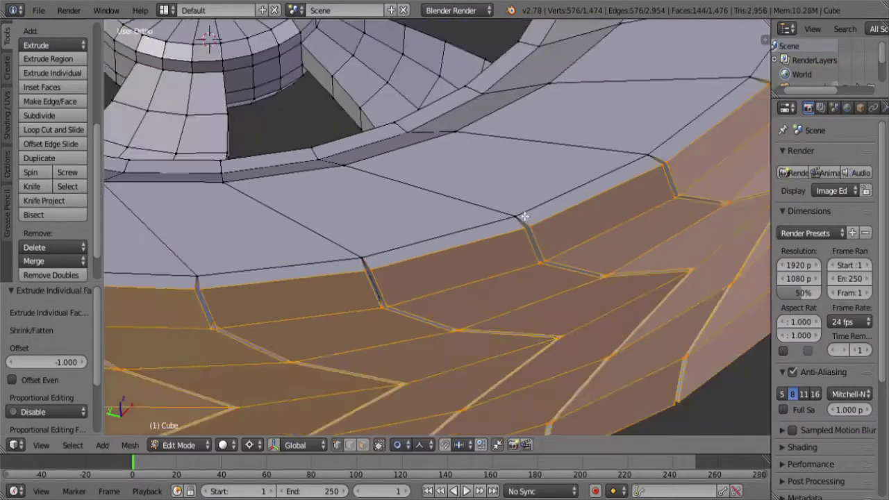
- Extrude the outer wall faces individually by 0.3 and bevel their edges by 0.3
key("alt+e")
left_click(481, 169)
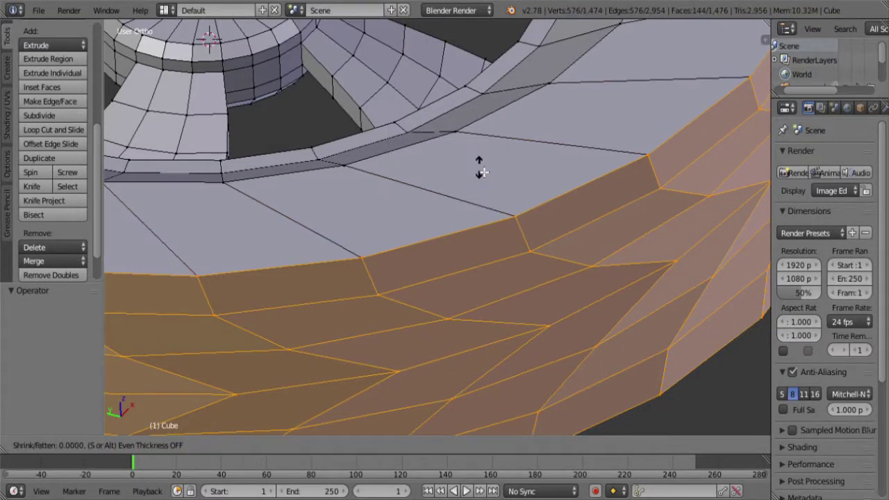
type(".3")
key("Return")
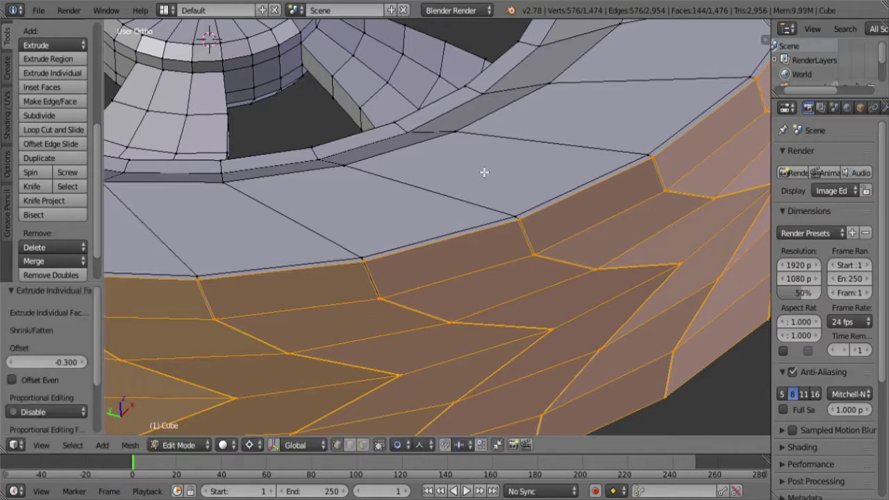
key("ctrl+b")
type(".3")
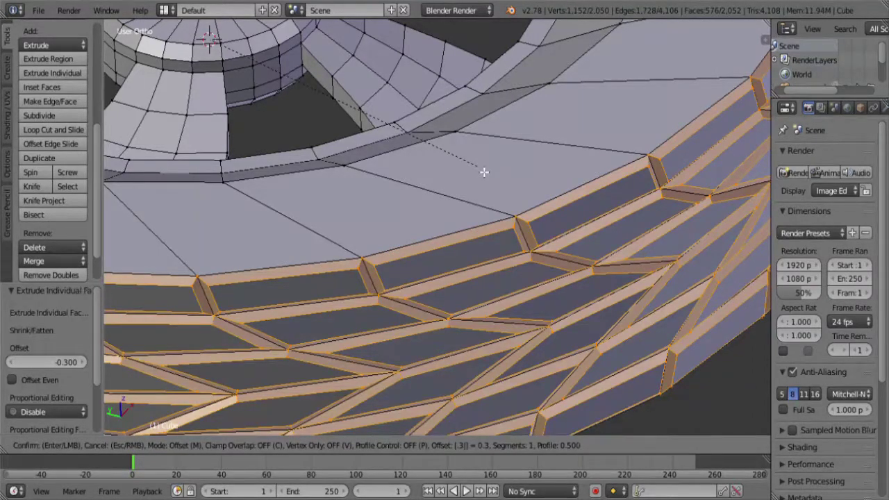
key("Return")
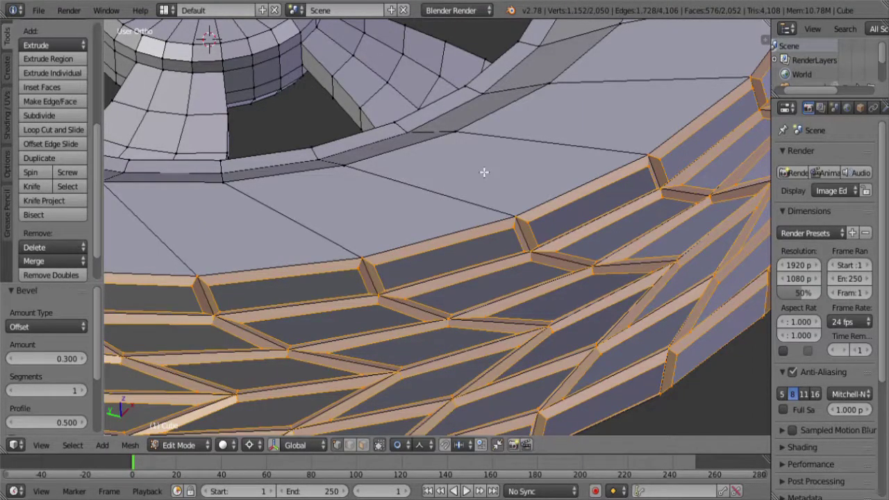
- Orbit to view the ring from below and deselect all faces
key("g")
left_click(486, 271)
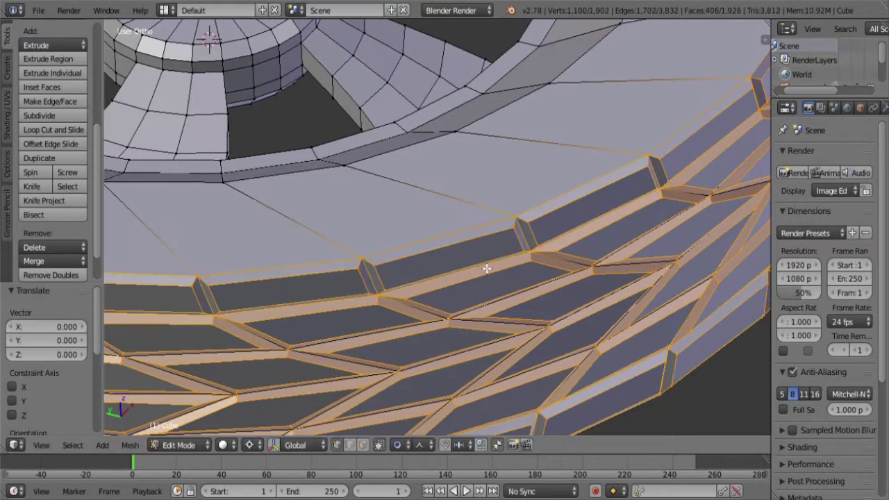
scroll(479, 285, "down", 5)
middle_click_drag(477, 296, 472, 194)
key("a")
scroll(472, 189, "up", 5)
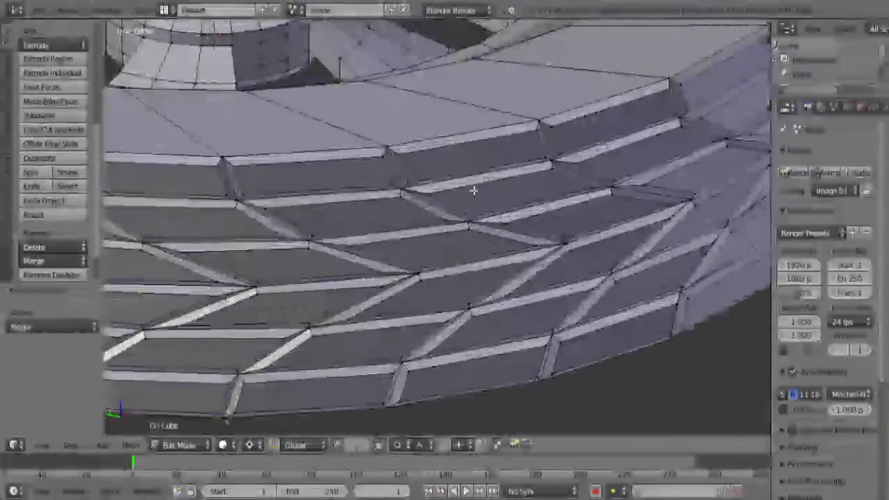
right_click(495, 278)
scroll(496, 278, "up", 2)
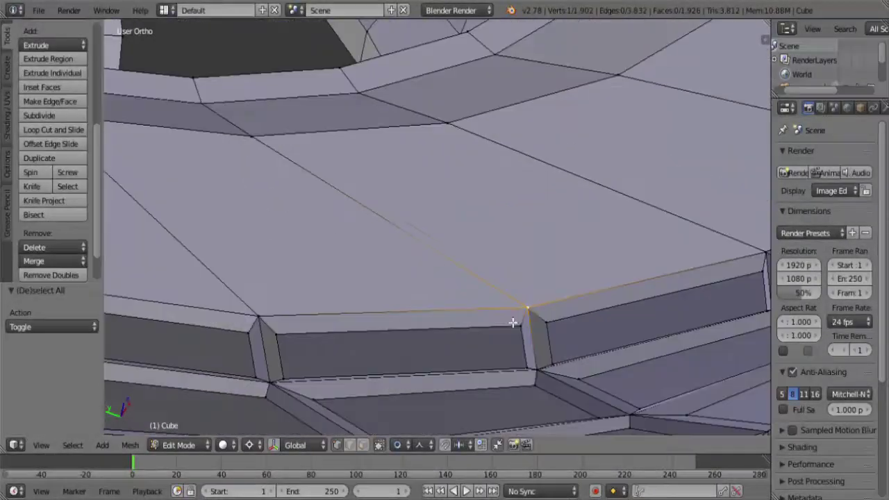
middle_click_drag(512, 317, 505, 308)
scroll(504, 308, "down", 4)
middle_click_drag(478, 275, 512, 189)
key("ctrl+z")
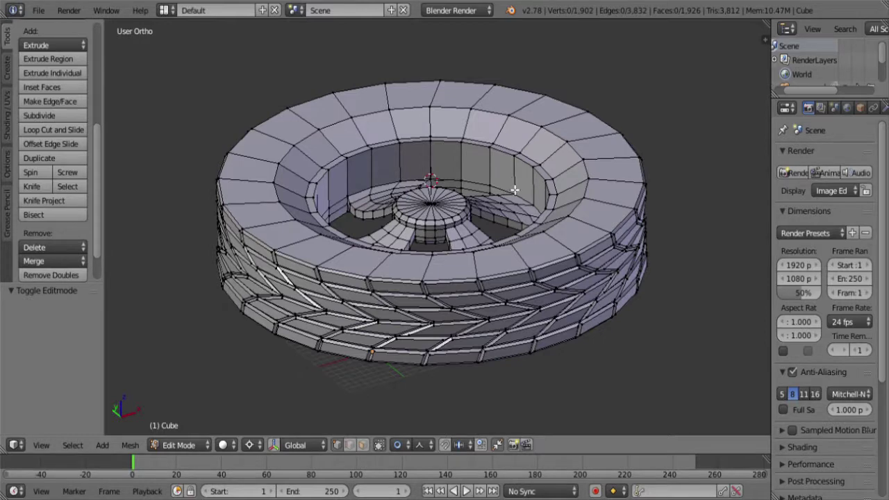
middle_click_drag(548, 182, 517, 229, "shift")
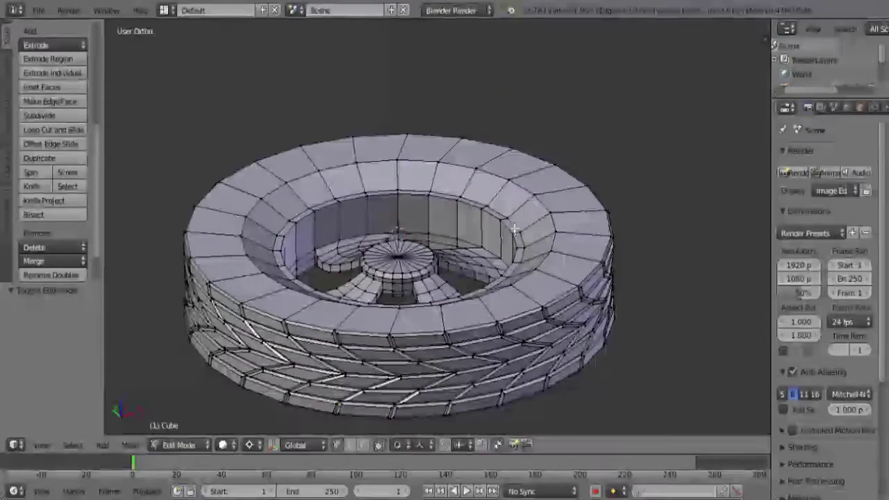
scroll(601, 161, "up", 6)
middle_click_drag(600, 161, 609, 132, "shift")
scroll(511, 239, "up", 4)
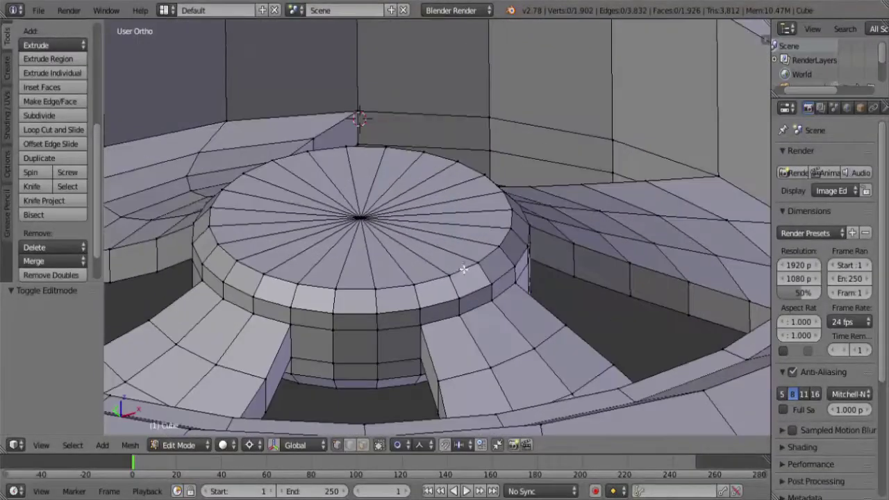
- Snap the 3D cursor to the hub's centre vertex and turn proportional editing off
right_click(366, 216)
key("shift+s")
left_click(424, 224)
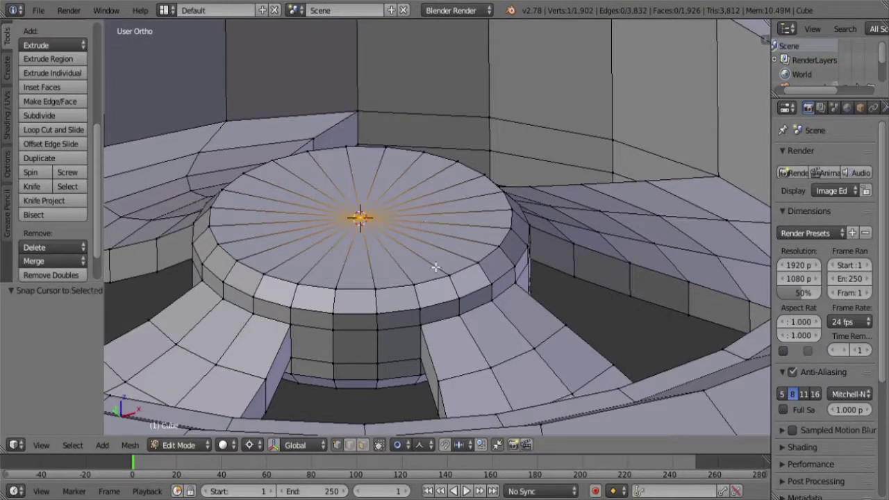
left_click(398, 445)
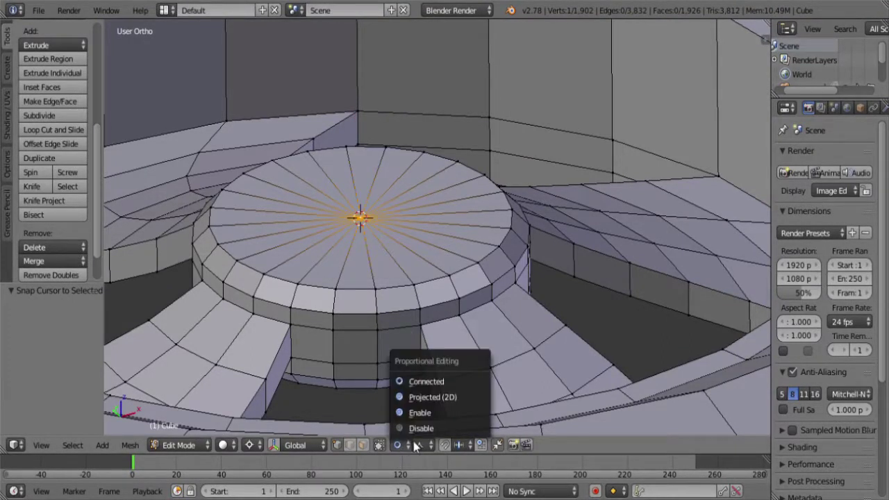
left_click(421, 433)
- Flatten the hub's rim edge loop to zero height along Z
key("a")
right_click(448, 305, "alt")
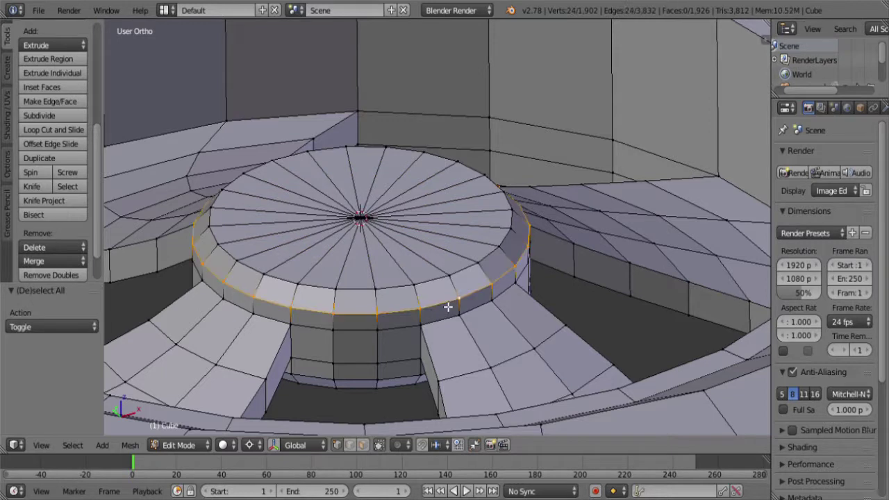
key("s")
key("z")
key("0")
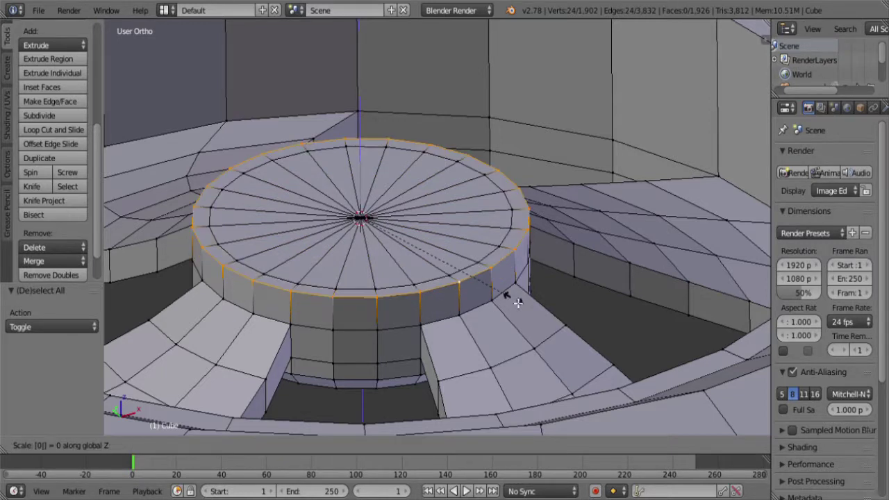
key("Return")
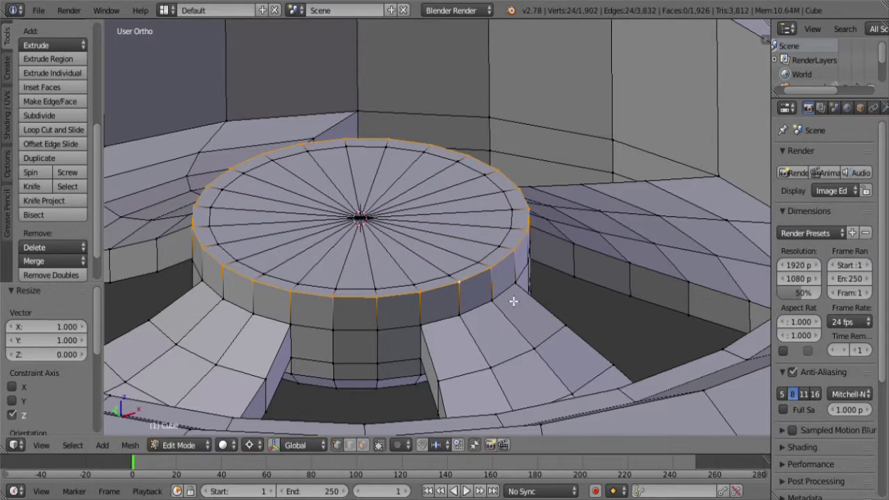
- Dissolve the inner edge ring on the hub top, then select the hub's top edge loop
key("a")
right_click(514, 240, "alt")
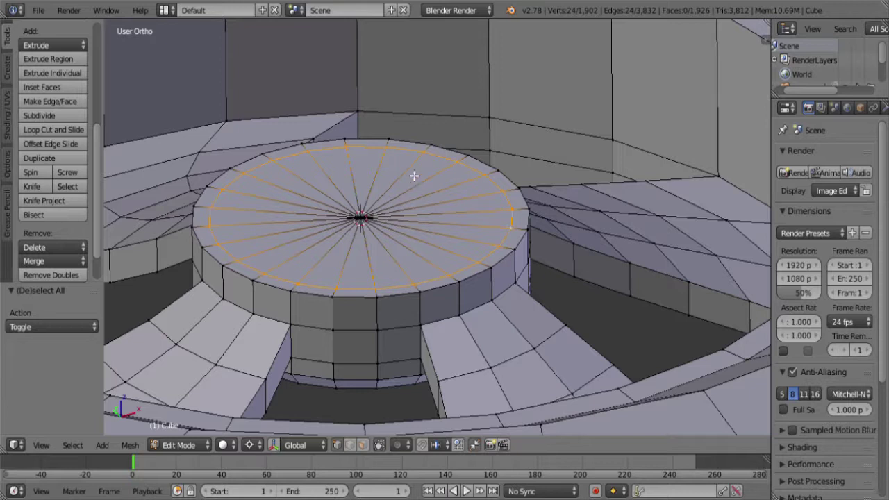
key("x")
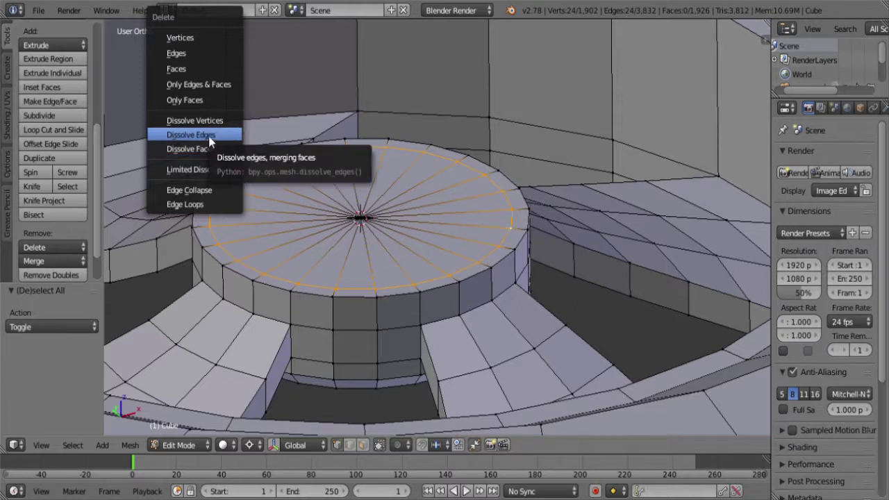
left_click(191, 135)
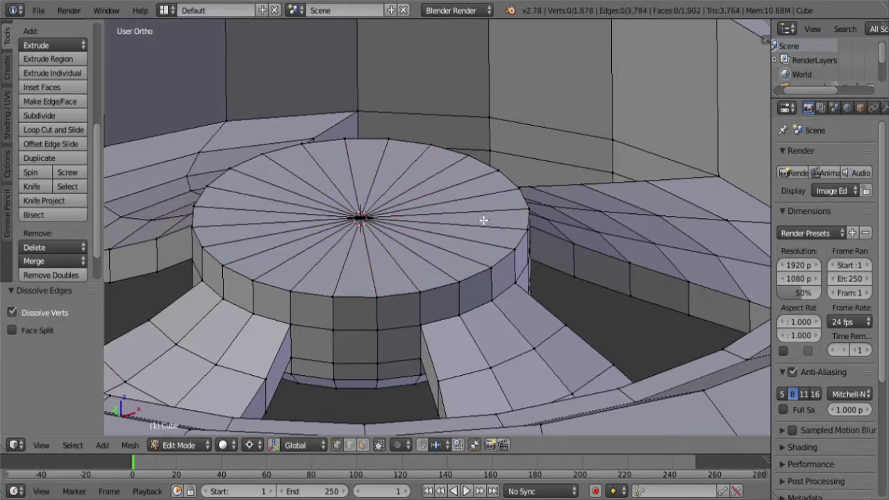
right_click(508, 267, "alt")
- Bevel the hub's top loop by 0.5 with 4 segments and a 0.15 profile
key("ctrl+b")
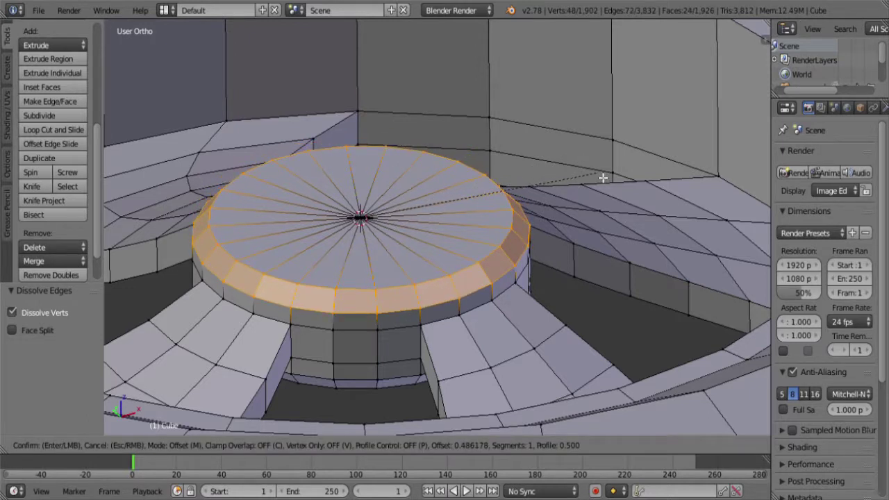
type(".5")
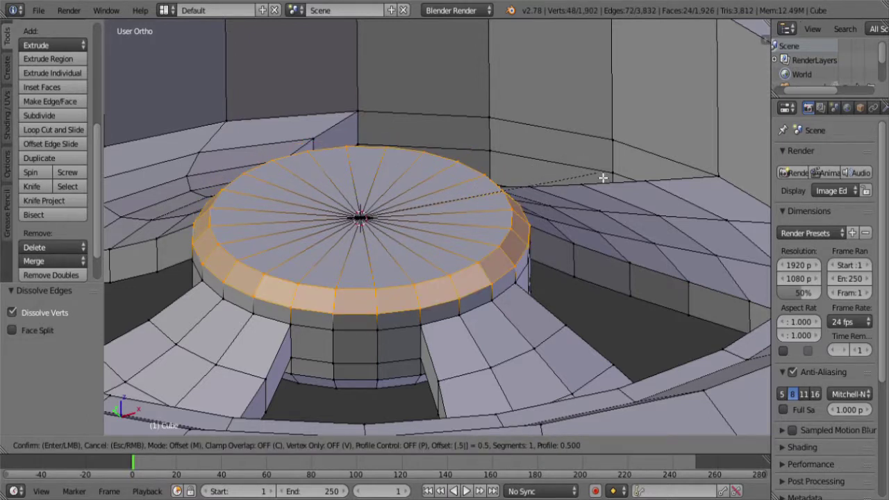
key("Return")
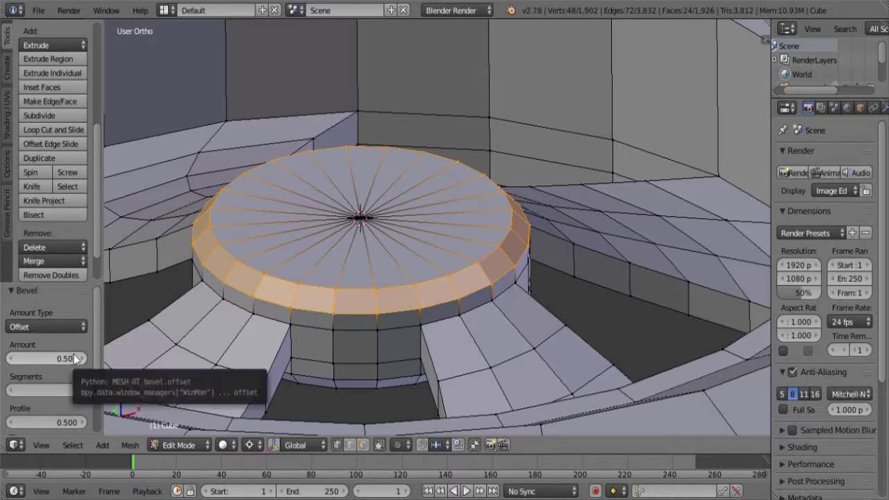
left_click_drag(49, 393, 83, 394)
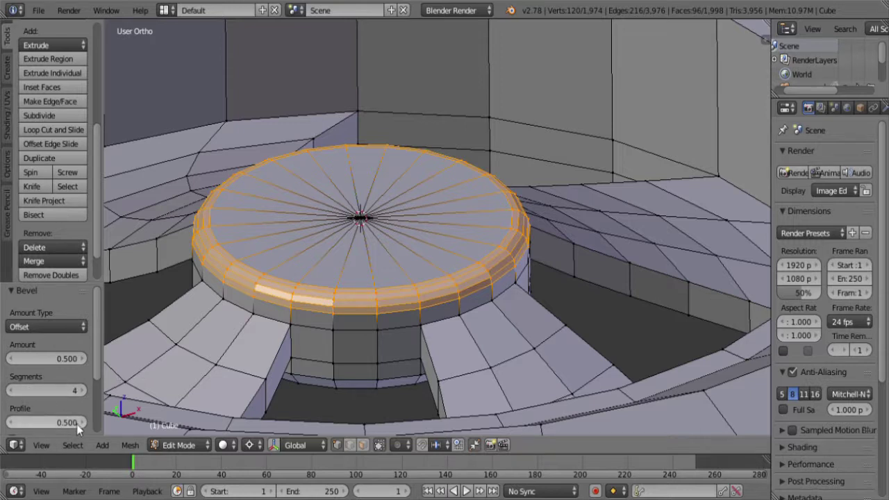
left_click_drag(71, 425, 43, 425)
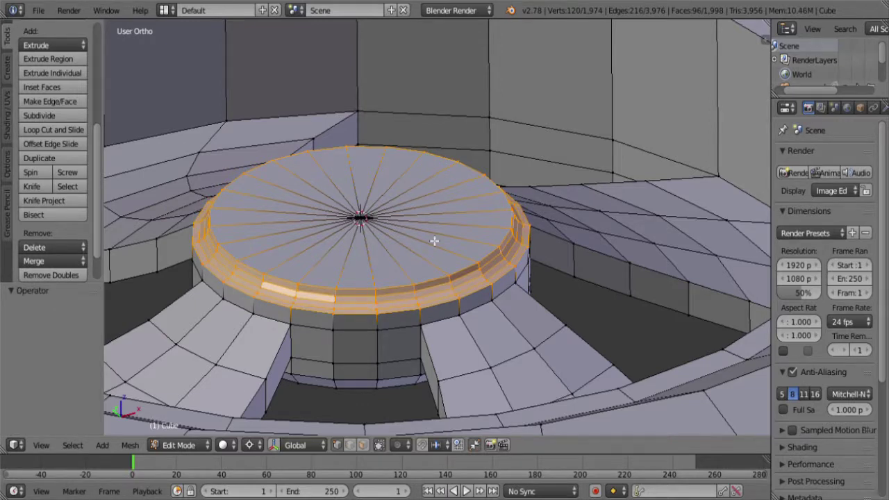
scroll(434, 241, "down", 8)
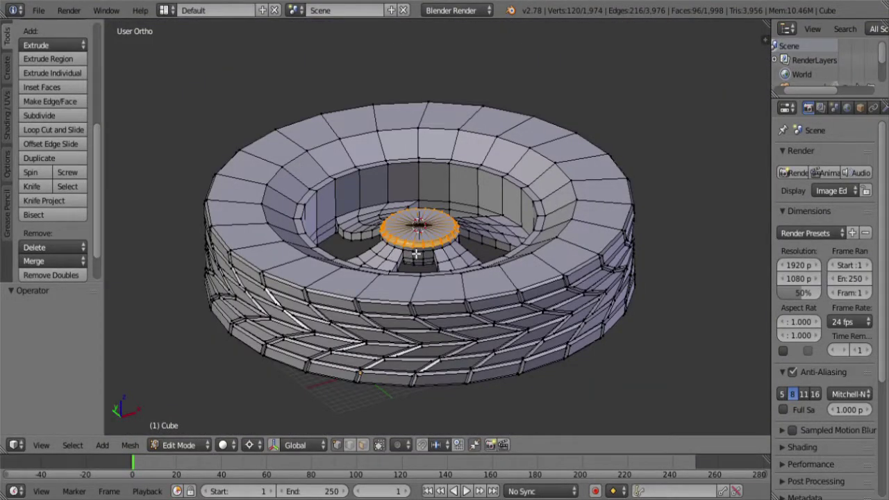
- Deselect the hub, reveal the hidden castle part, and orbit around the ring to check it
scroll(411, 257, "up", 4)
key("a")
scroll(415, 254, "down", 5)
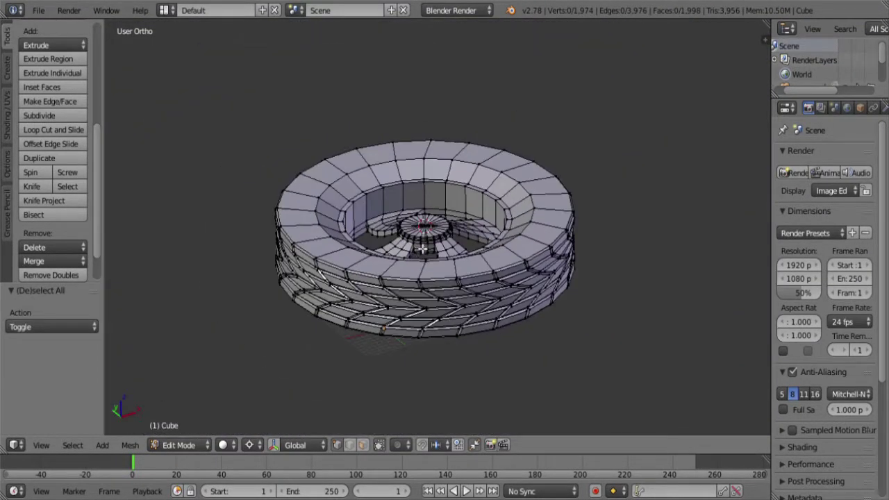
right_click(427, 255)
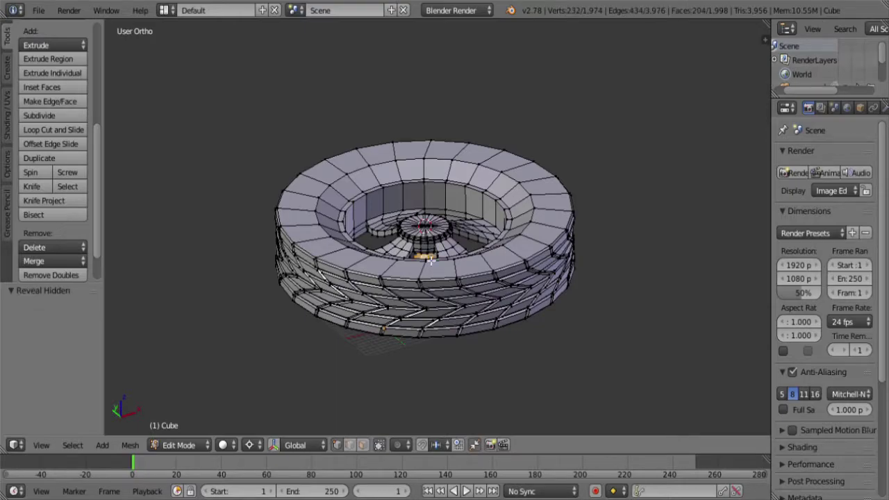
scroll(426, 257, "up", 6)
scroll(439, 354, "down", 6)
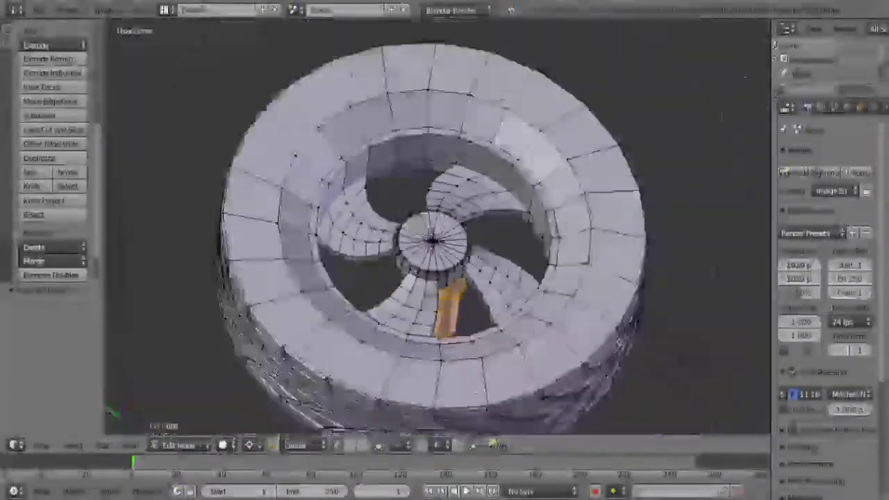
middle_click_drag(444, 292, 425, 359)
scroll(430, 359, "up", 3)
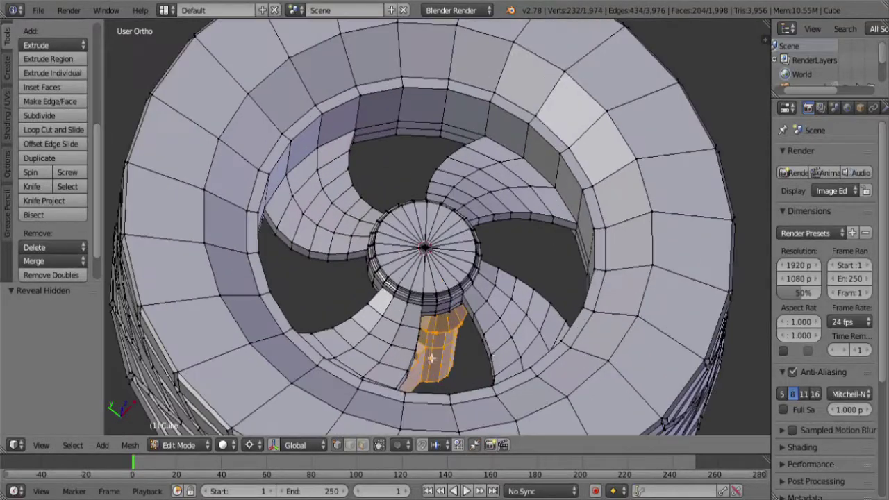
scroll(438, 340, "down", 4)
middle_click_drag(461, 317, 459, 295)
scroll(459, 292, "up", 4)
scroll(462, 291, "down", 5)
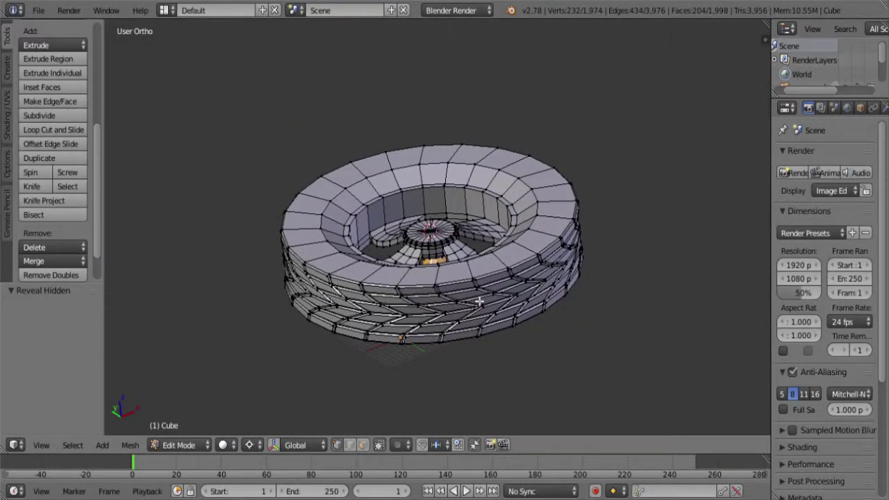
- Tilt the view onto the castle part and invert the selection to everything else
scroll(458, 309, "up", 3)
middle_click_drag(457, 341, 498, 297)
scroll(433, 191, "down", 3)
scroll(498, 297, "down", 3)
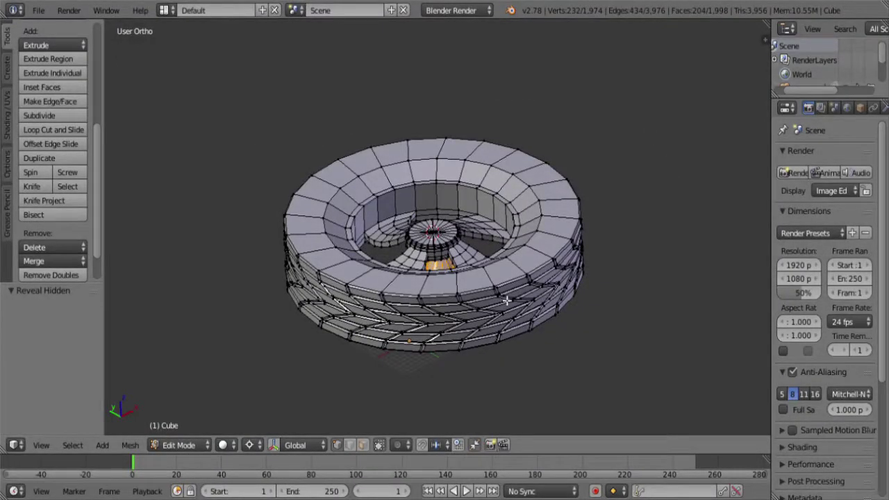
key("ctrl+i")
scroll(485, 316, "up", 3)
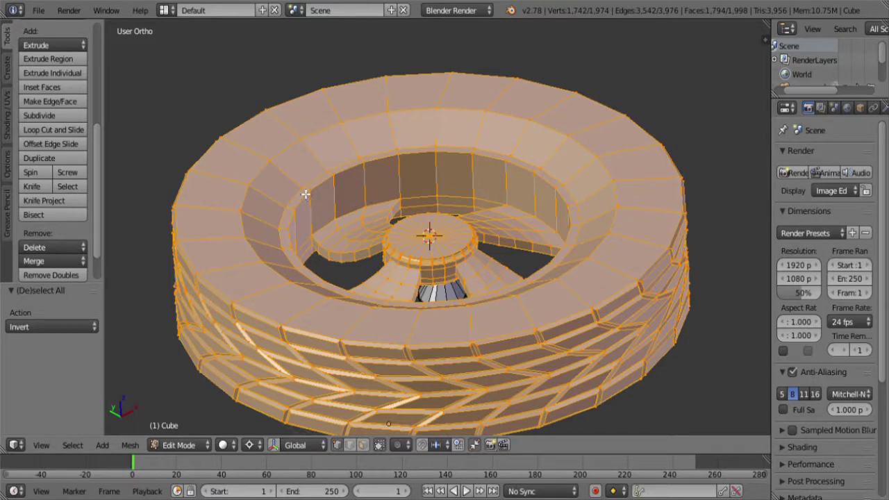
- Separate the selected ring geometry into its own object and return to Object Mode
key("p")
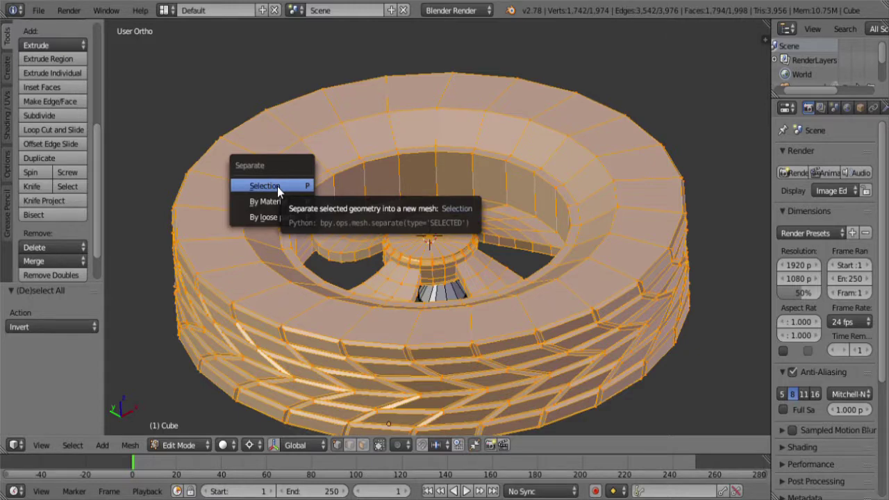
left_click(278, 188)
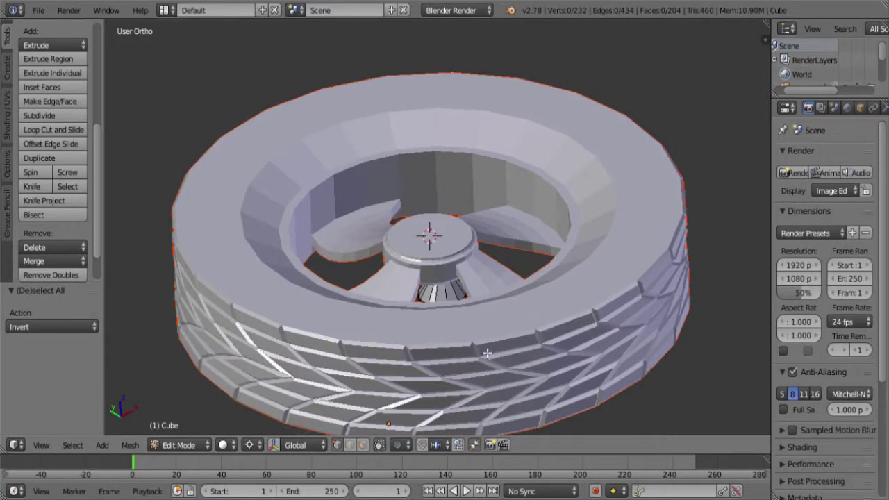
scroll(484, 340, "down", 3)
key("Tab")
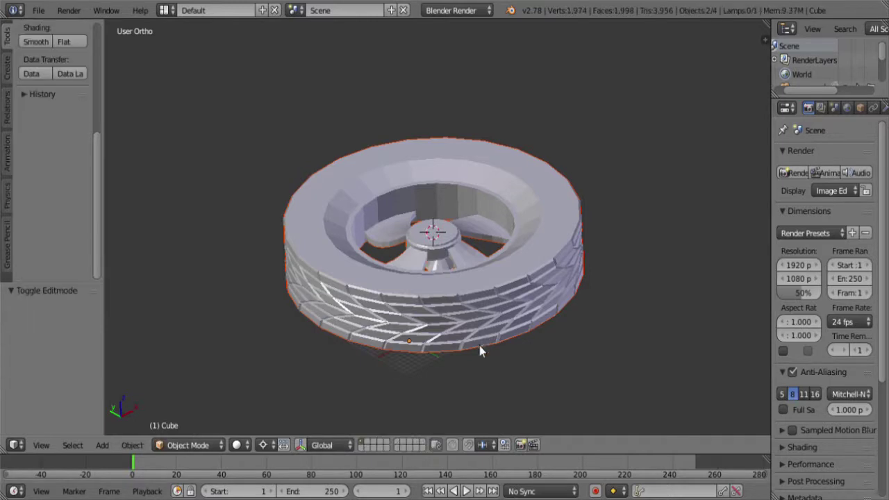
- Select the separated ring object and hide it
middle_click_drag(441, 369, 425, 295)
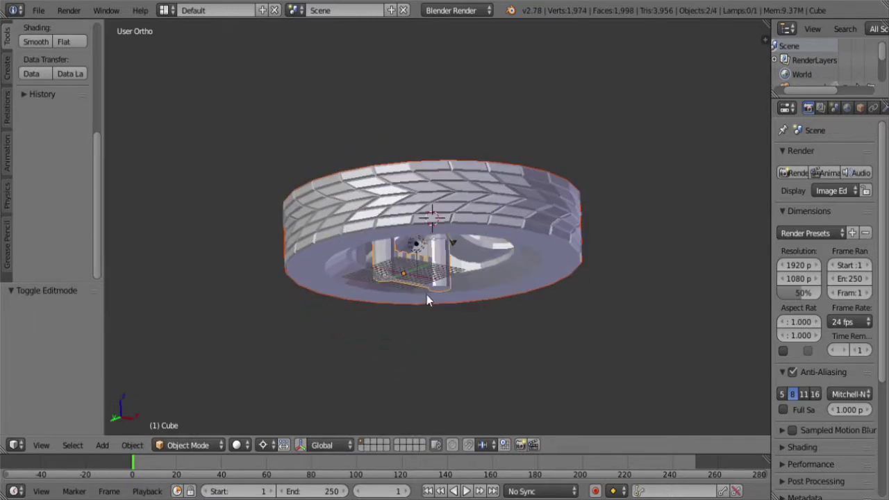
right_click(417, 259)
right_click(449, 279)
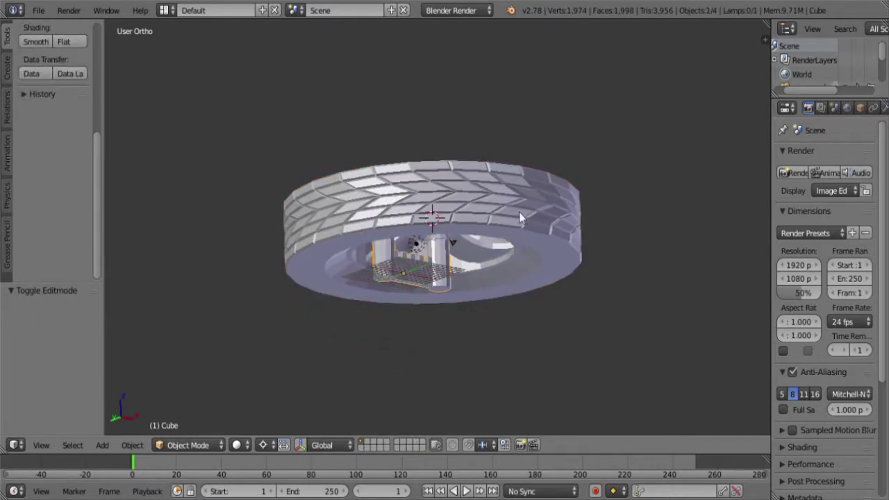
right_click(521, 220)
right_click(443, 279)
right_click(495, 228)
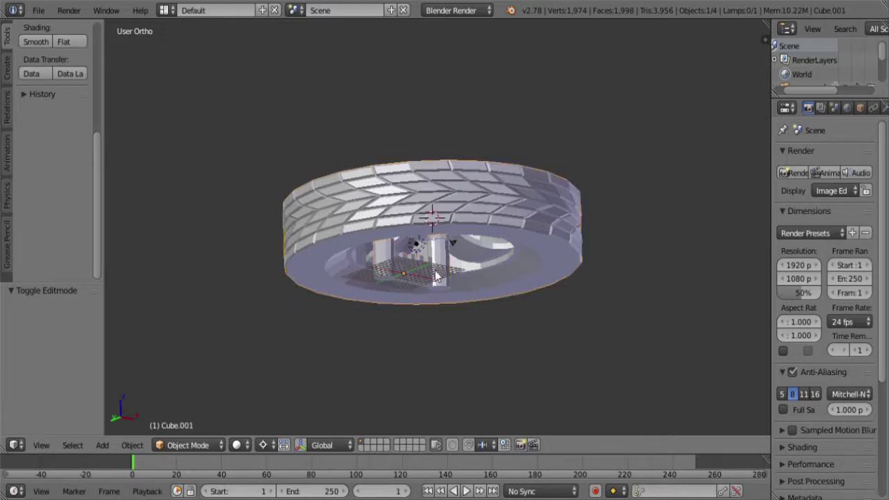
right_click(435, 272)
right_click(493, 209)
middle_click_drag(406, 168, 478, 313)
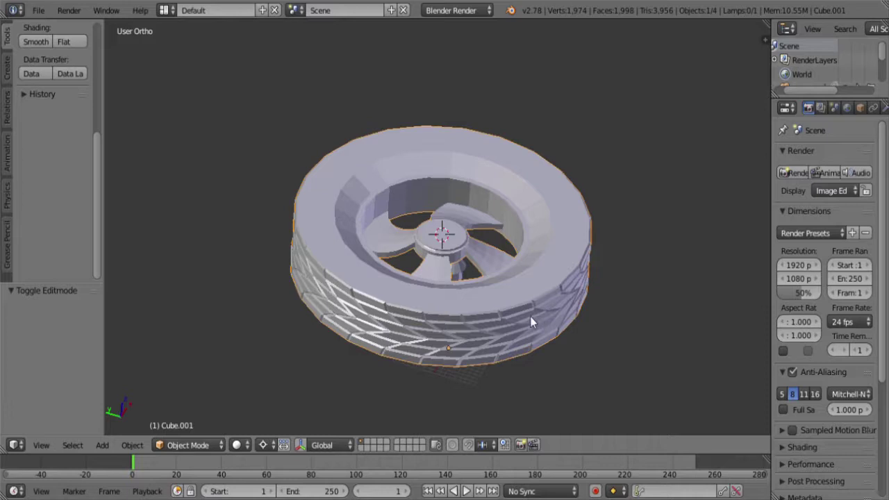
key("h")
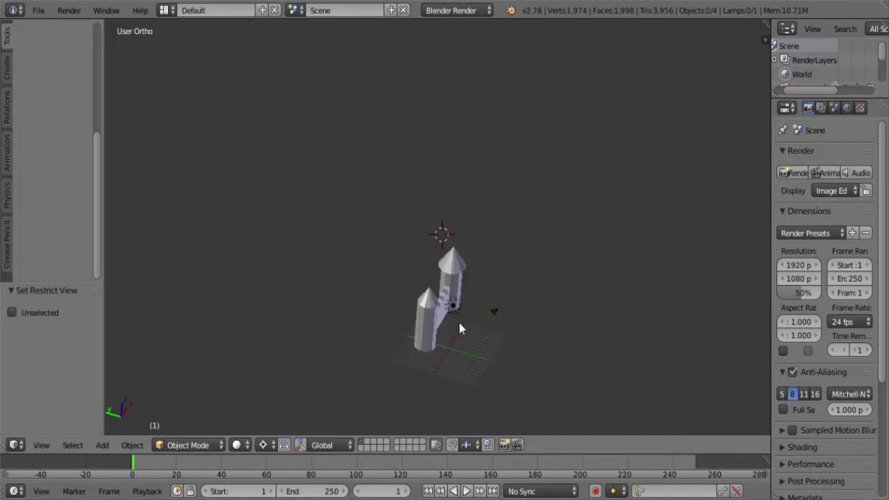
- Select the castle object and orbit to face the castle frontally
right_click(436, 316)
middle_click_drag(459, 325, 393, 290)
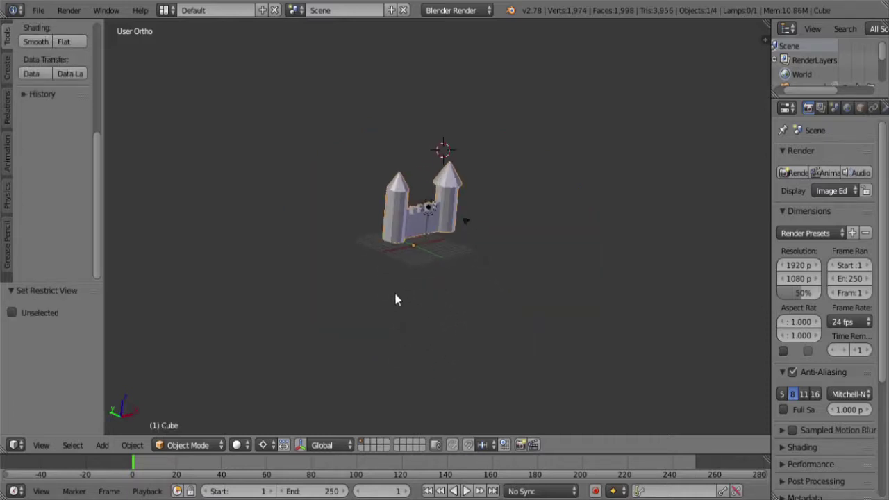
scroll(393, 290, "up", 3)
middle_click_drag(372, 248, 504, 309)
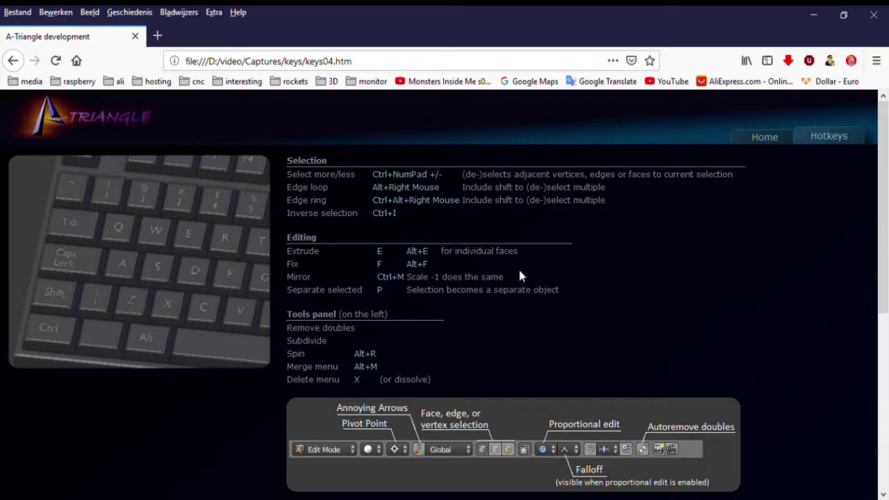
- Switch from the Firefox hotkeys page back to the Blender window
key("alt+Tab")
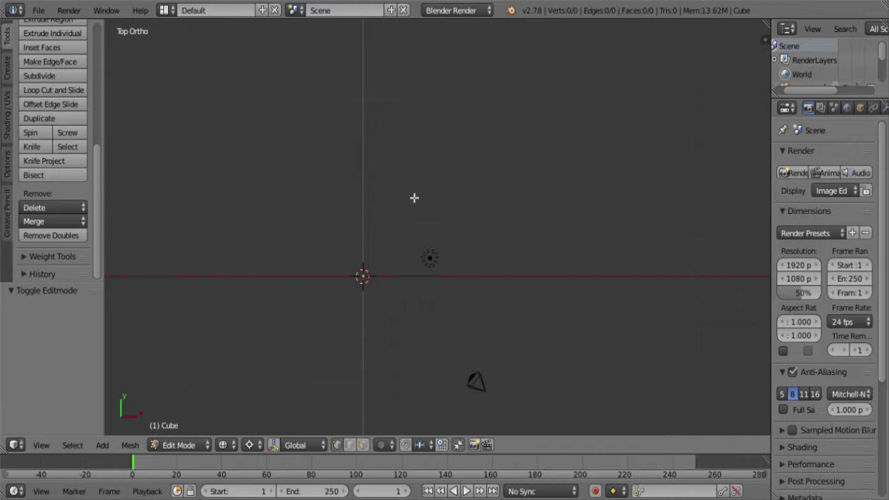
- Add a vertex at the world origin, extrude a second vertex above it, and switch to front view
right_click(420, 176, "ctrl")
key("shift+s")
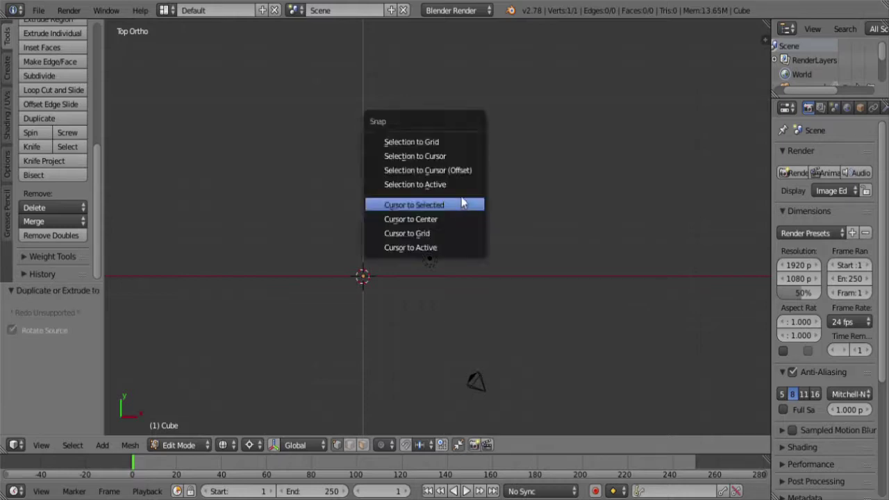
left_click(443, 154)
key("e")
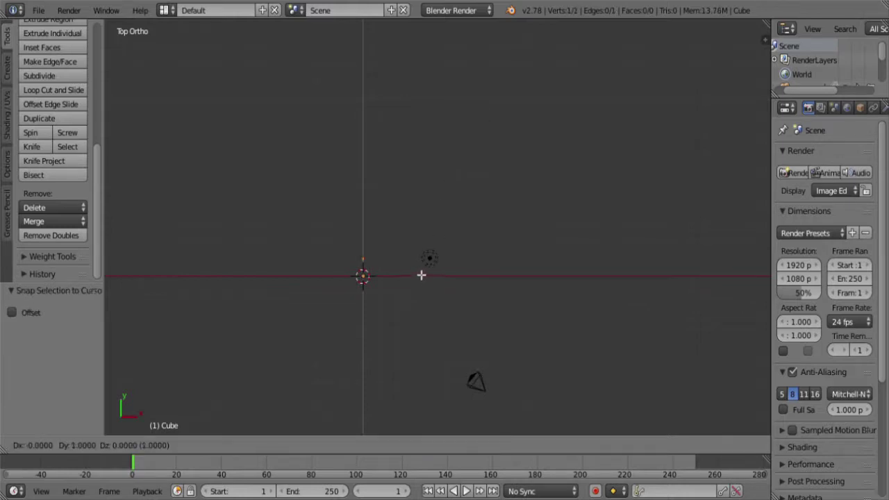
left_click(422, 275)
key("ctrl+KP_Add")
key("KP_1")
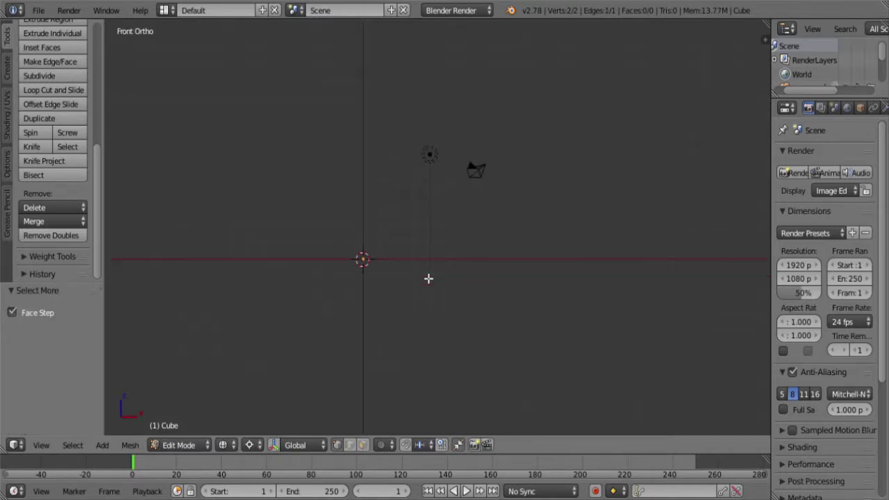
middle_click_drag(379, 206, 403, 223, "shift")
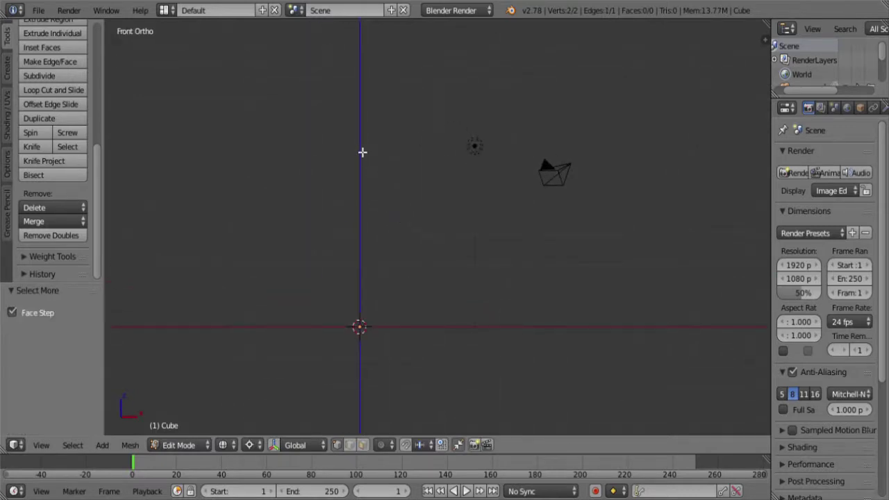
- Extrude the stepped merlon profile up and across the wall top to its right end
right_click(383, 148, "ctrl")
right_click(394, 148, "ctrl")
right_click(394, 176, "ctrl")
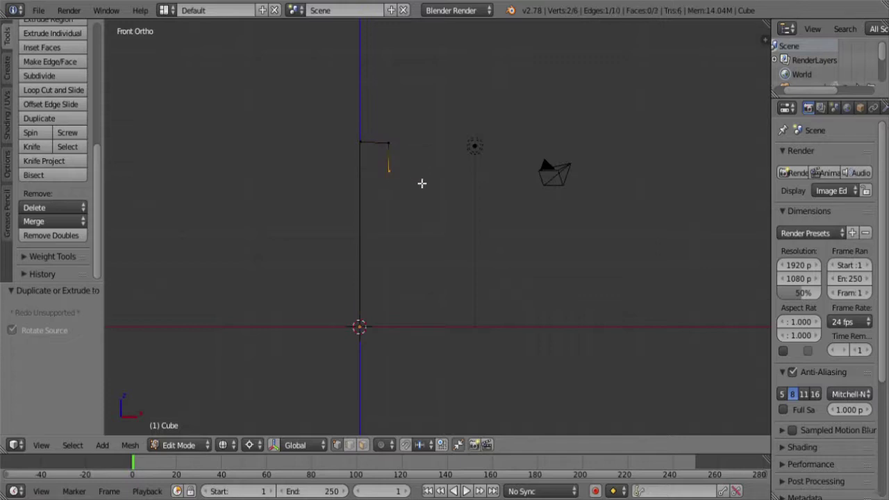
right_click(420, 177, "ctrl")
right_click(424, 149, "ctrl")
right_click(443, 140, "ctrl")
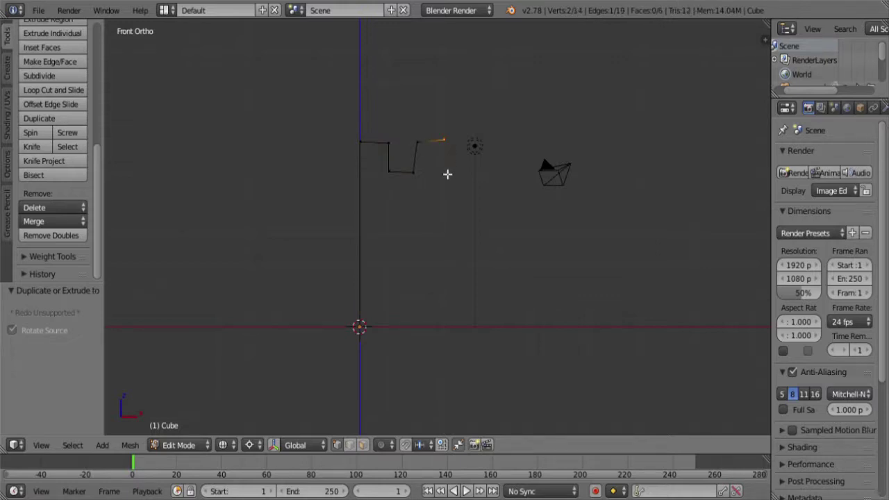
right_click(443, 168, "ctrl")
right_click(474, 172, "ctrl")
right_click(474, 146, "ctrl")
right_click(502, 142, "ctrl")
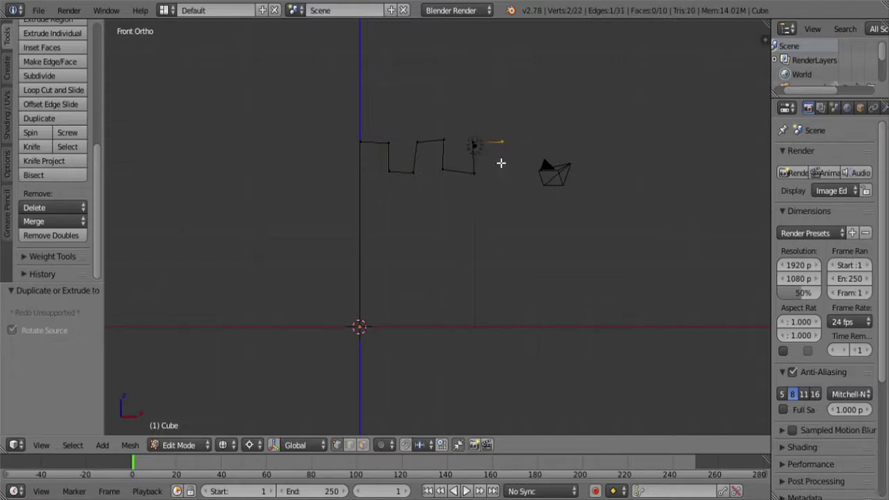
right_click(500, 172, "ctrl")
right_click(529, 170, "ctrl")
right_click(530, 142, "ctrl")
right_click(555, 142, "ctrl")
right_click(555, 170, "ctrl")
right_click(583, 171, "ctrl")
right_click(584, 145, "ctrl")
right_click(611, 145, "ctrl")
- Extrude the wall's right side down to the ground and snap all vertices to the grid
right_click(619, 328, "ctrl")
key("a")
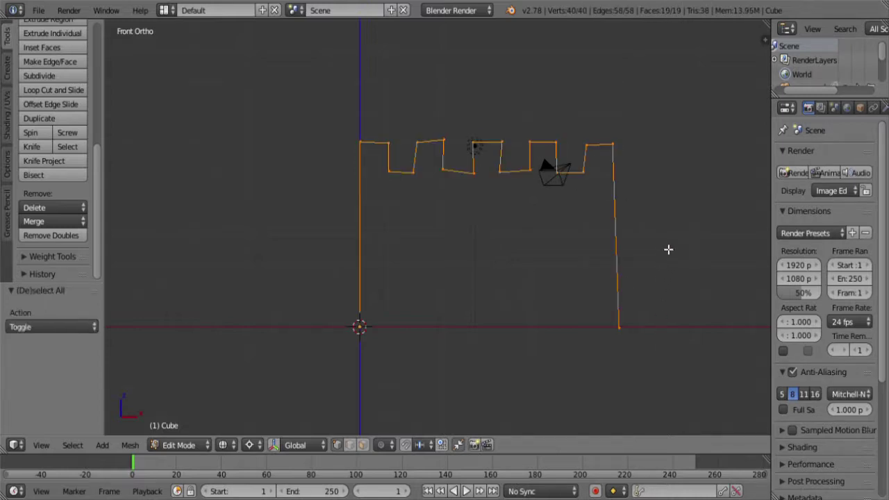
key("shift+s")
left_click(642, 230)
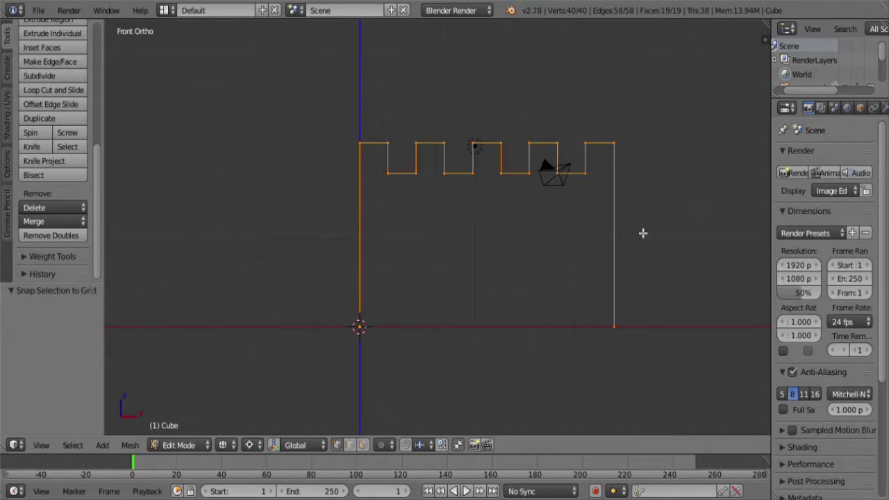
middle_click_drag(538, 256, 605, 262)
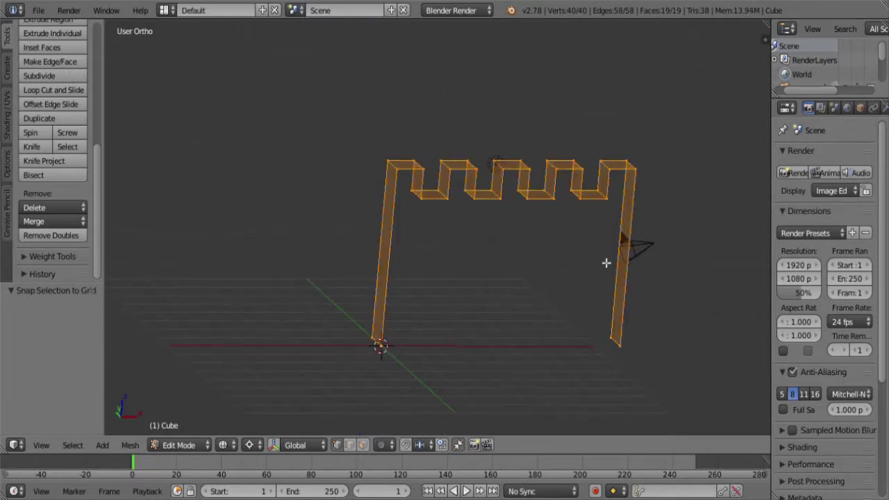
- Fill the wall's bottom, front and back with faces and recalculate normals outward
key("b")
middle_click_drag(666, 250, 360, 152)
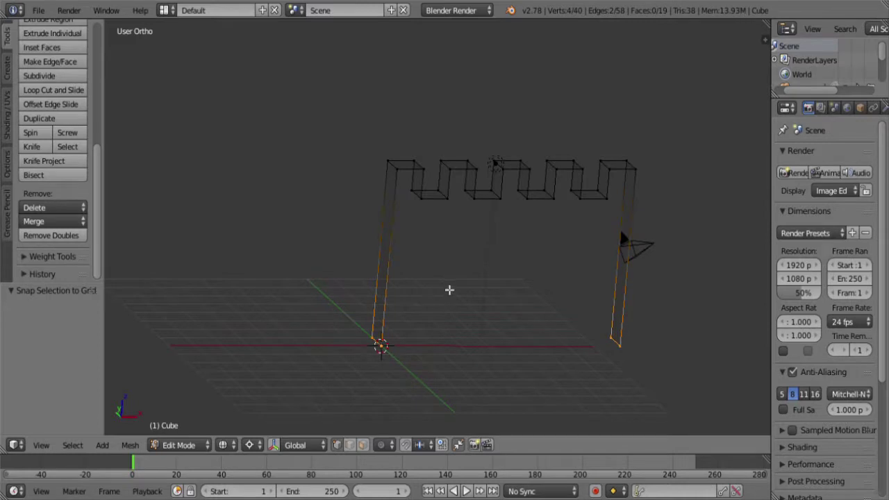
key("f")
key("a")
key("a")
key("f")
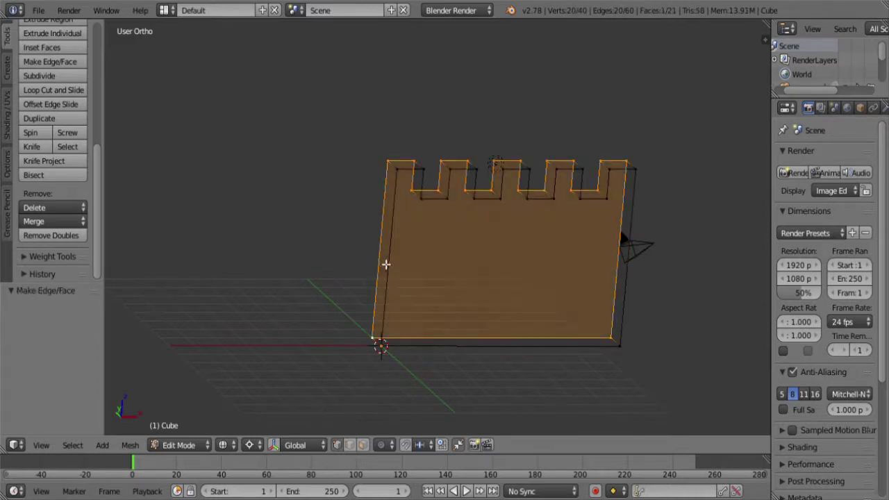
key("a")
key("a")
key("f")
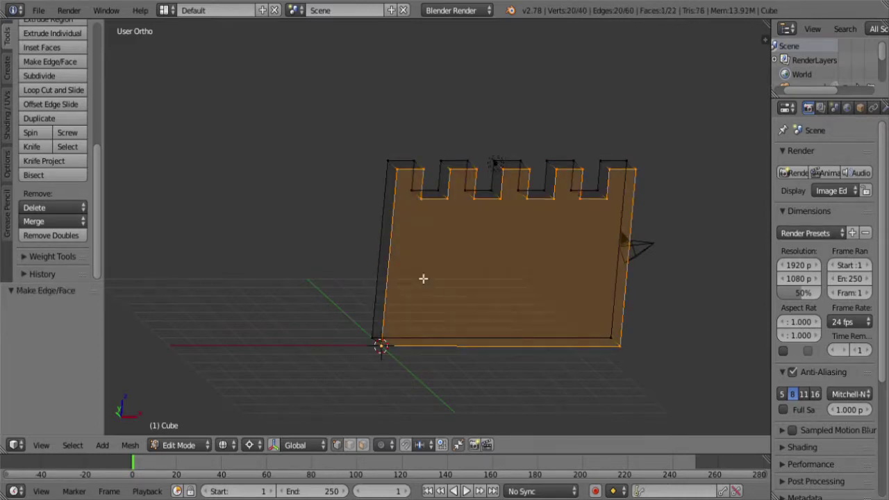
key("a")
key("a")
key("ctrl+n")
key("a")
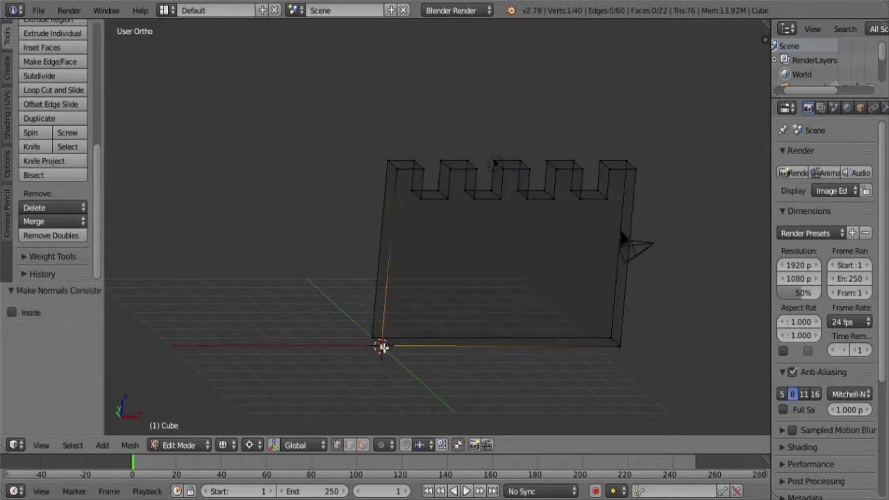
- Duplicate the wall's bottom-left corner edge and merge it into a single central vertex
right_click(381, 345)
key("shift+d")
right_click(440, 315)
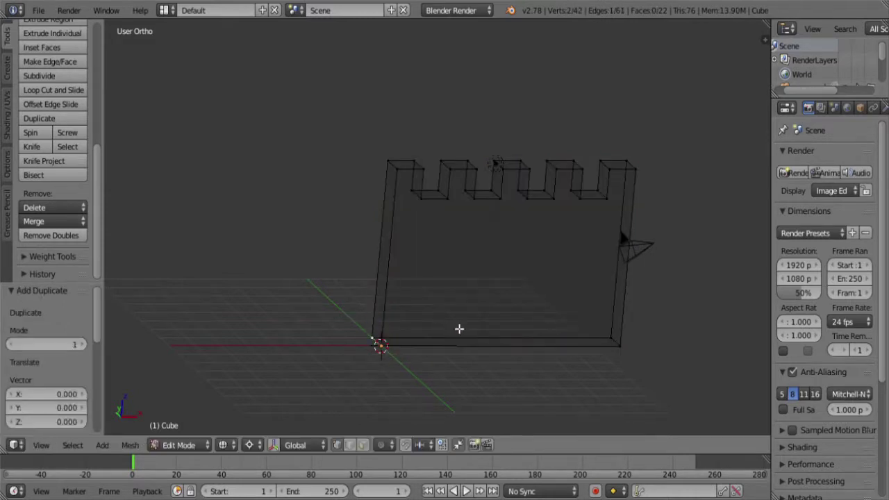
key("shift+s")
key("alt+m")
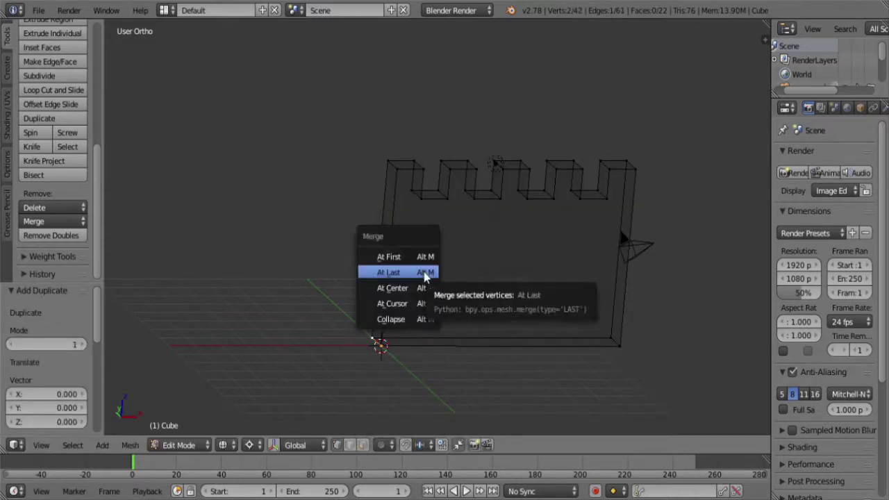
left_click(414, 288)
- In front view, extrude the single vertex 8 units straight up along Z
key("KP_1")
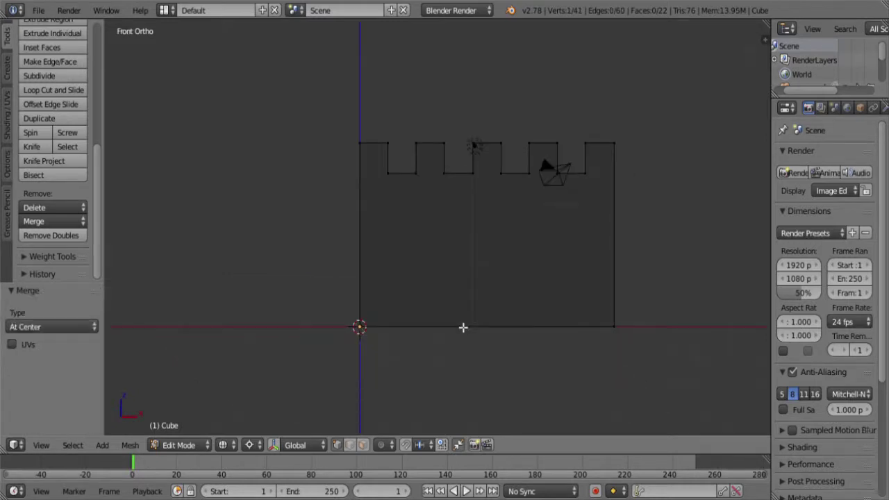
scroll(452, 354, "down", 3)
key("e")
key("z")
left_click(452, 207)
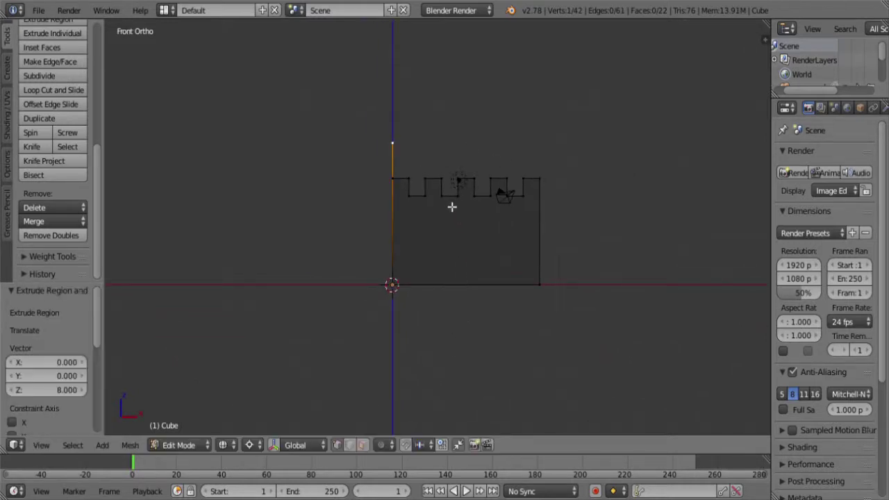
middle_click_drag(452, 207, 462, 249, "shift")
- Extrude the top vertex 1 unit sideways, then extrude a sloped roof edge
key("e")
left_click(475, 237)
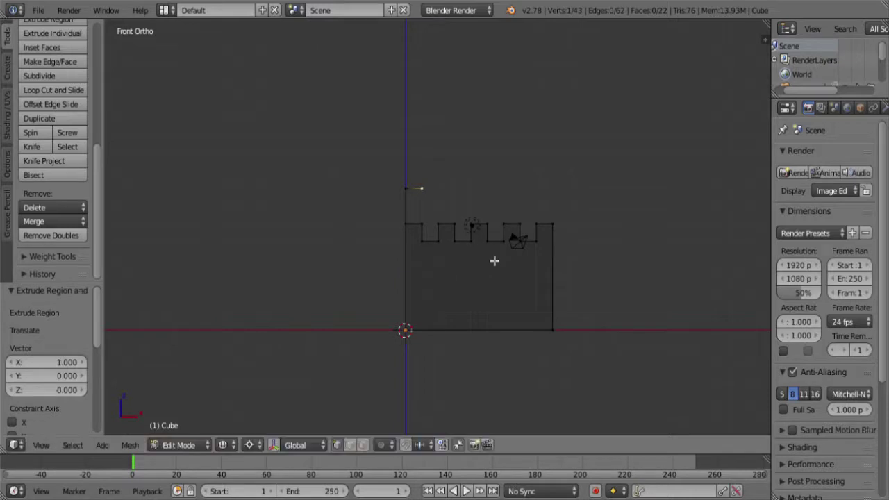
key("e")
left_click(447, 201)
- Snap the vertex onto the active one, put the 3D cursor there, and select the profile in Top view
key("shift+s")
left_click(446, 259)
key("shift+s")
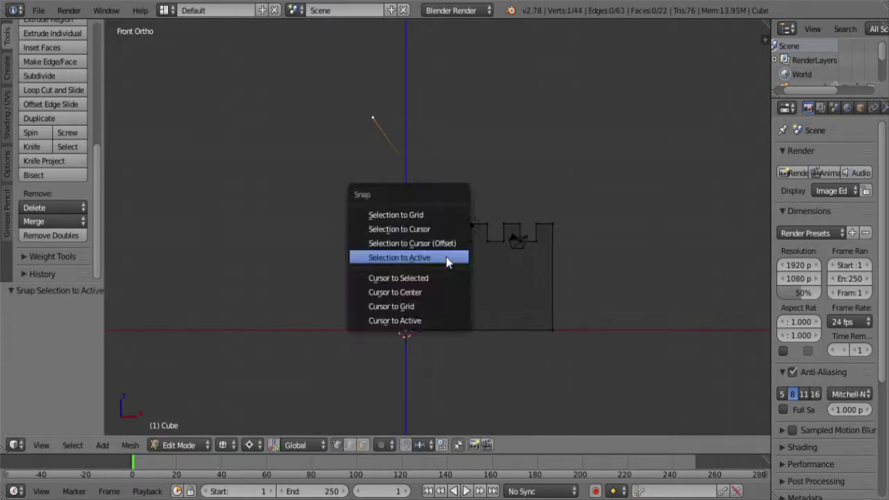
left_click(441, 278)
right_click(414, 186, "ctrl")
key("KP_7")
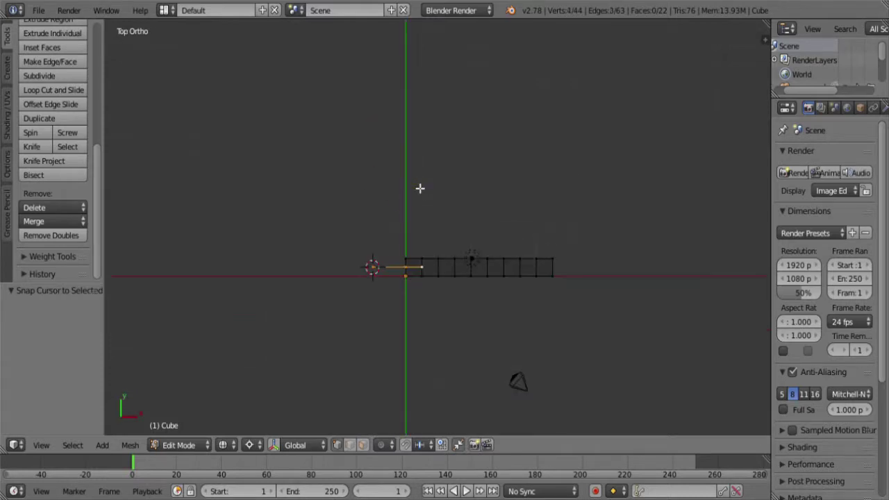
- Spin the profile 360° with Dupli off and 12 steps into a round tower
left_click(31, 132)
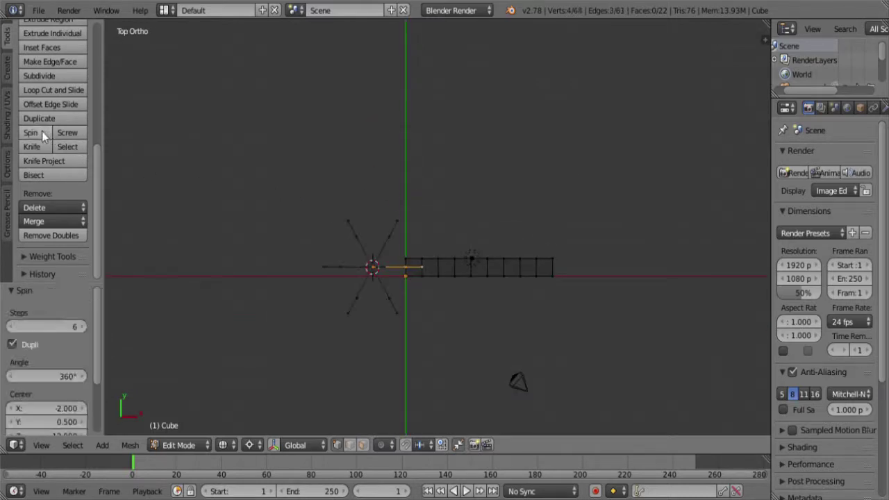
left_click(12, 344)
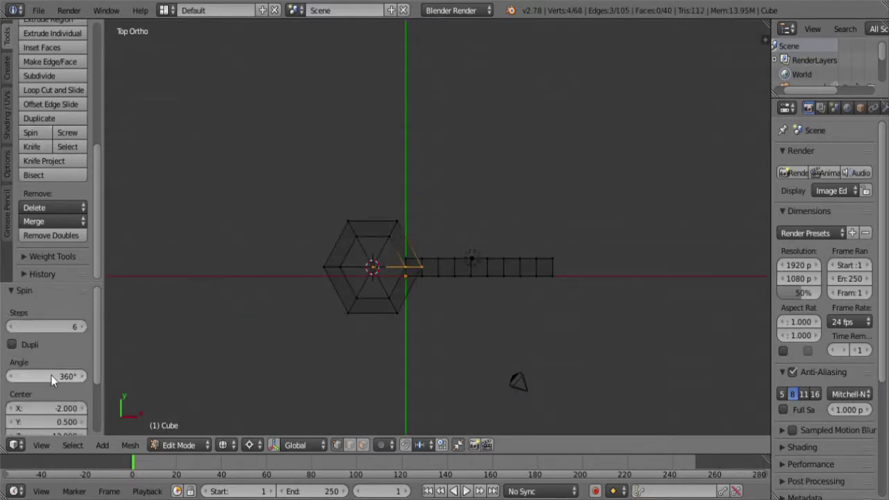
left_click(66, 326)
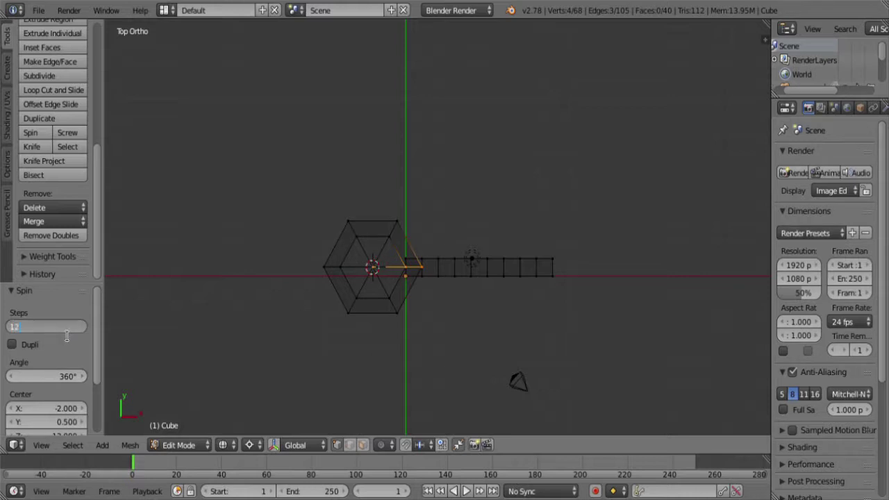
type("12")
key("Return")
middle_click_drag(361, 318, 391, 313)
right_click(397, 292, "alt+shift")
- Grow the selection over the tower, remove its 15 duplicate vertices, and recalculate normals
key("ctrl+KP_Add")
key("ctrl+KP_Add")
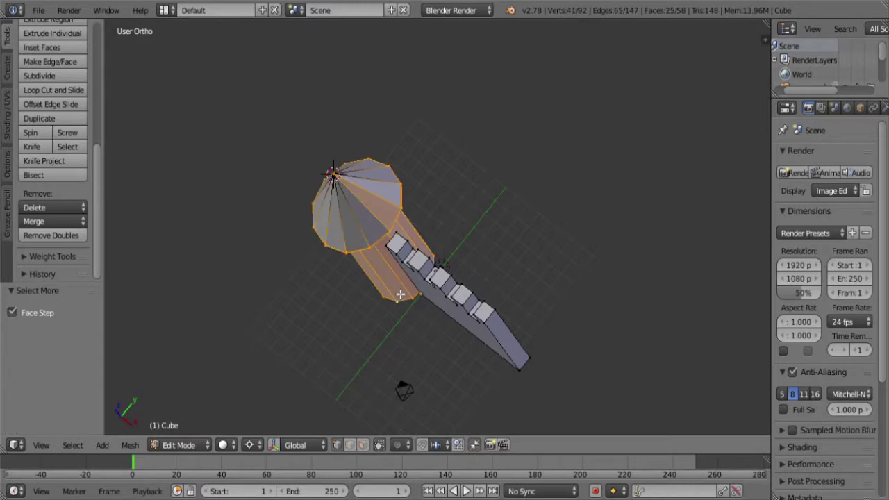
key("w")
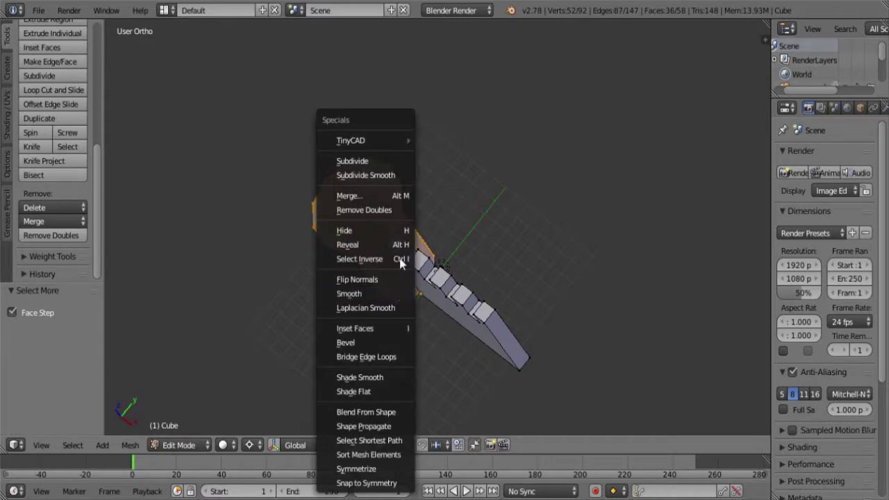
left_click(364, 210)
middle_click_drag(341, 306, 417, 299)
key("ctrl+n")
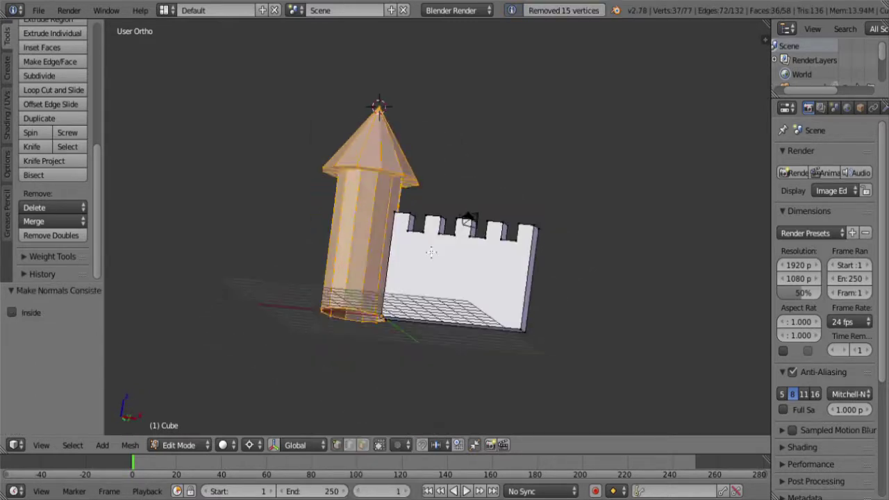
- Select the tower's bottom edge loop and cap it with a face
key("a")
right_click(359, 316, "alt")
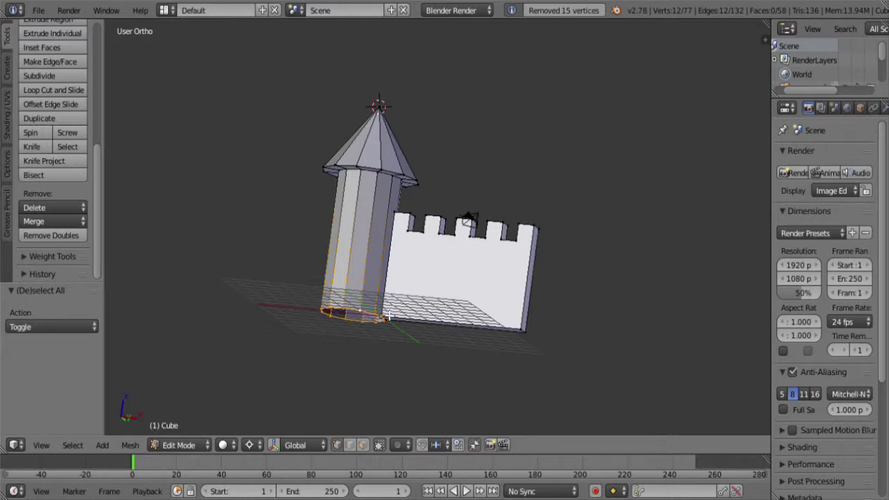
key("f")
key("ctrl+KP_Add")
key("ctrl+KP_Add")
key("ctrl+KP_Add")
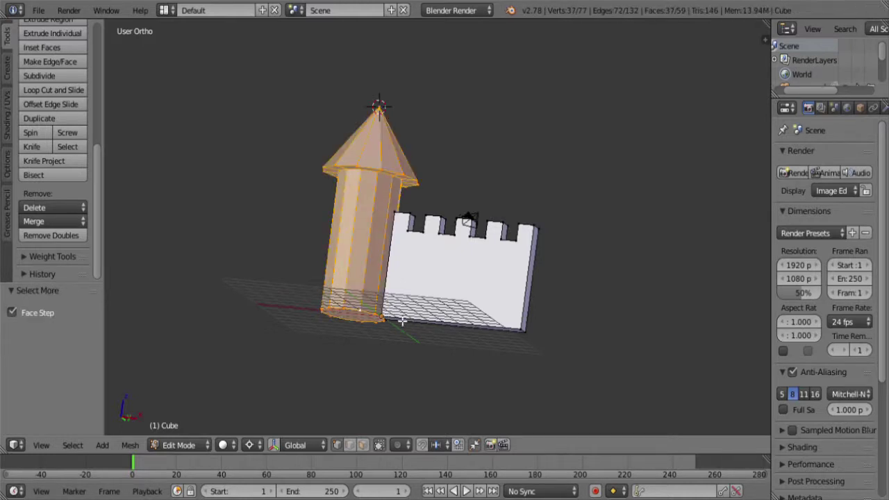
- In front view, place the 3D cursor on the vertex where the roof meets the tower's right side
key("KP_1")
scroll(401, 321, "up", 5)
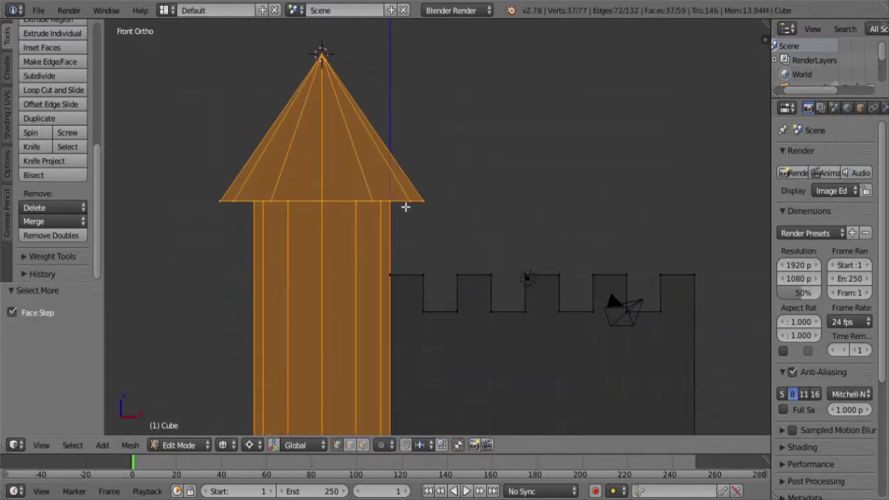
right_click(405, 206)
right_click(420, 226)
key("shift+s")
left_click(425, 233)
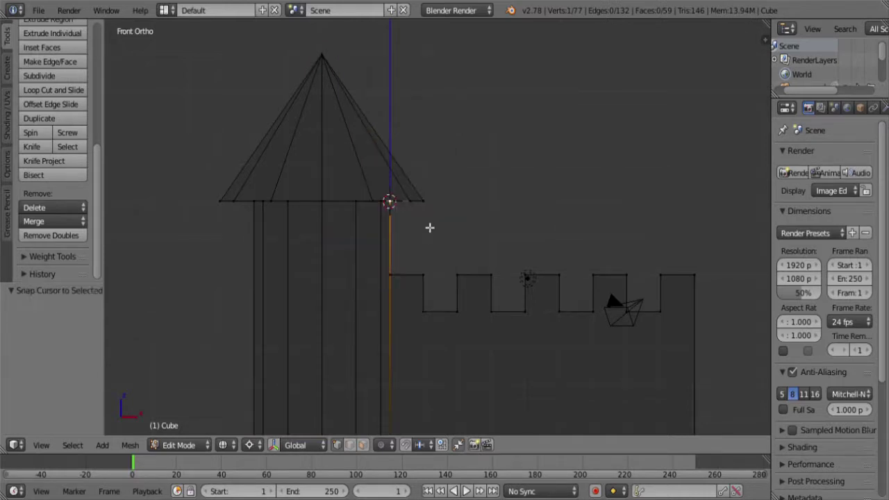
key("a")
scroll(478, 266, "up", 5)
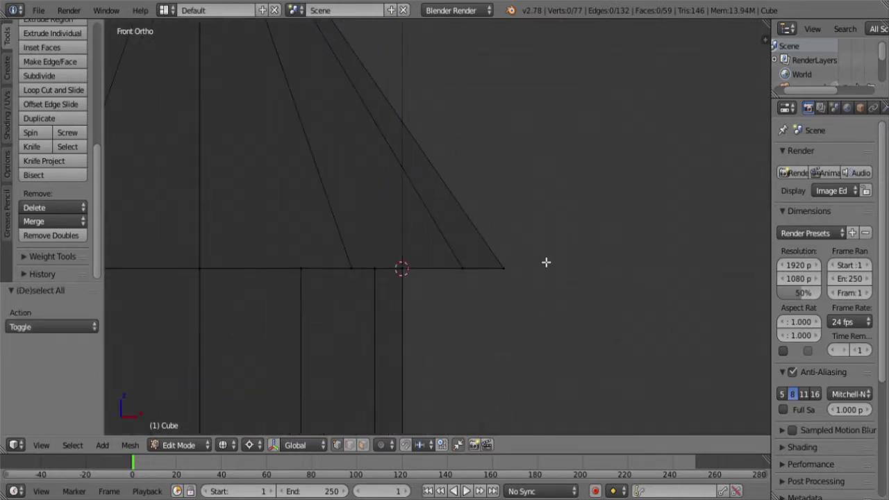
key("shift+a")
- Add a cube at the cursor, scale it to 0.2, and stretch its right side 0.5 along X
left_click(534, 261)
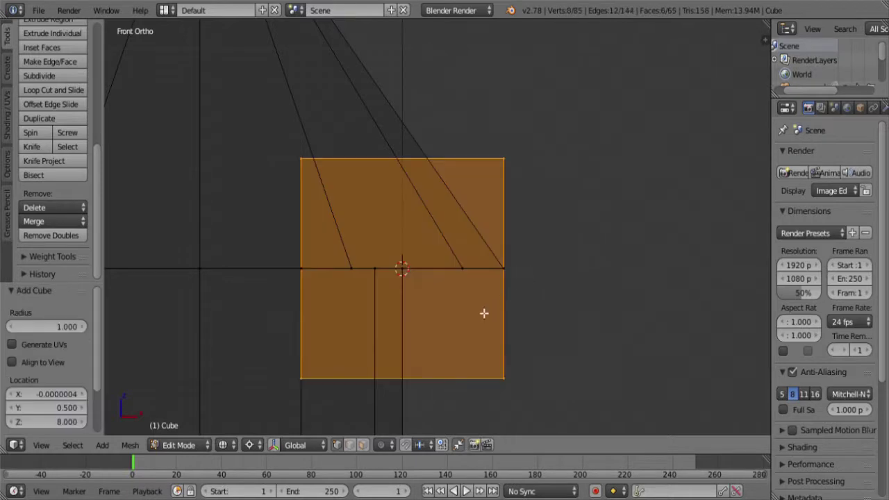
middle_click_drag(485, 313, 505, 272, "shift")
key("s")
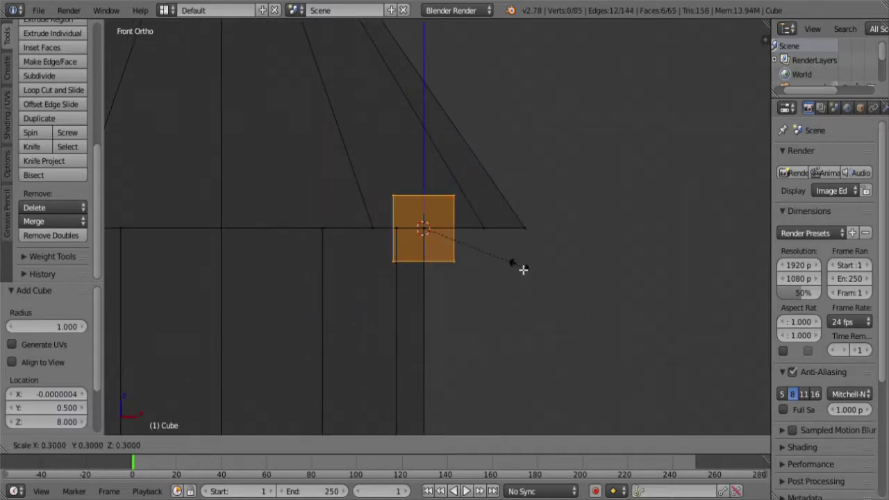
left_click(480, 244)
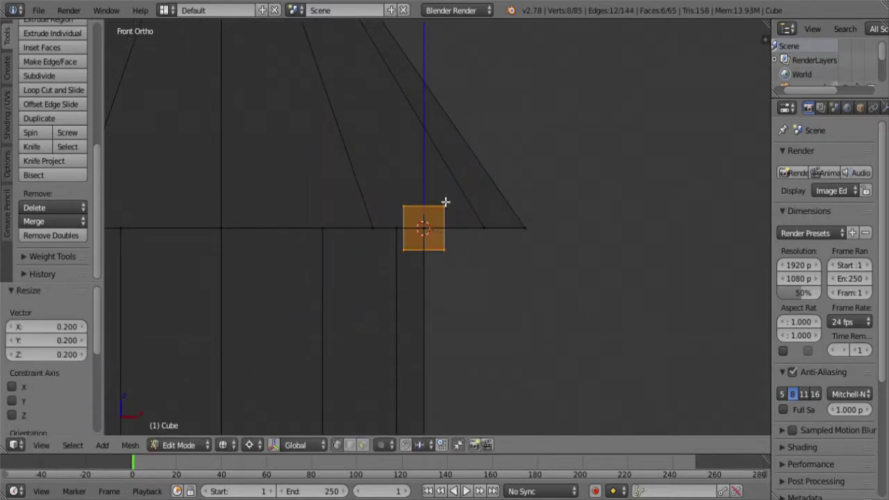
key("b")
middle_click_drag(423, 182, 358, 297)
key("g")
key("x")
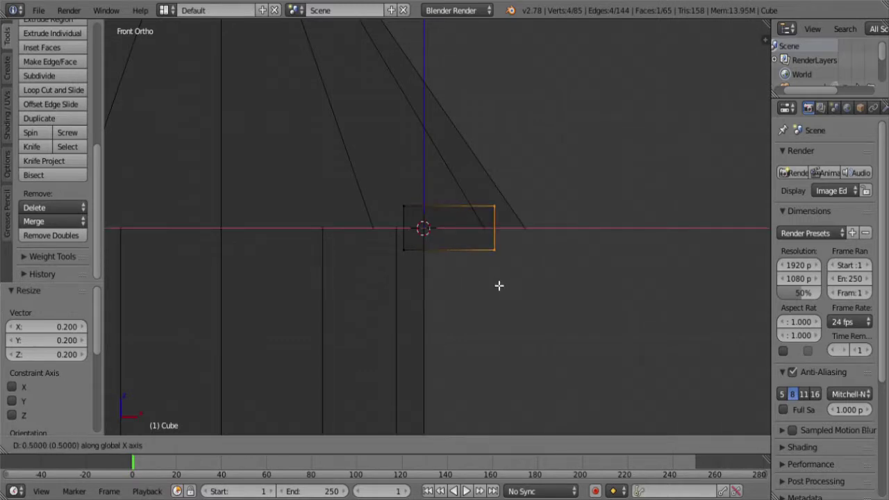
left_click(500, 284)
key("a")
- In Top view, move the 3D cursor to the tower's centre vertex
mouse_move(474, 259)
middle_mouse_down()
mouse_move(434, 294)
mouse_move(391, 310)
mouse_move(398, 246)
mouse_move(414, 279)
middle_mouse_up()
key("z")
key("KP_7")
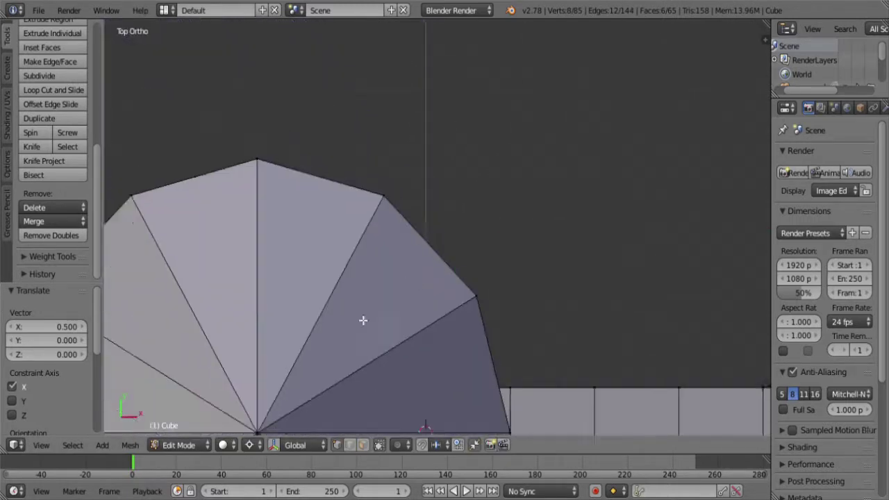
scroll(363, 320, "down", 3)
key("z")
right_click(389, 326)
key("shift+s")
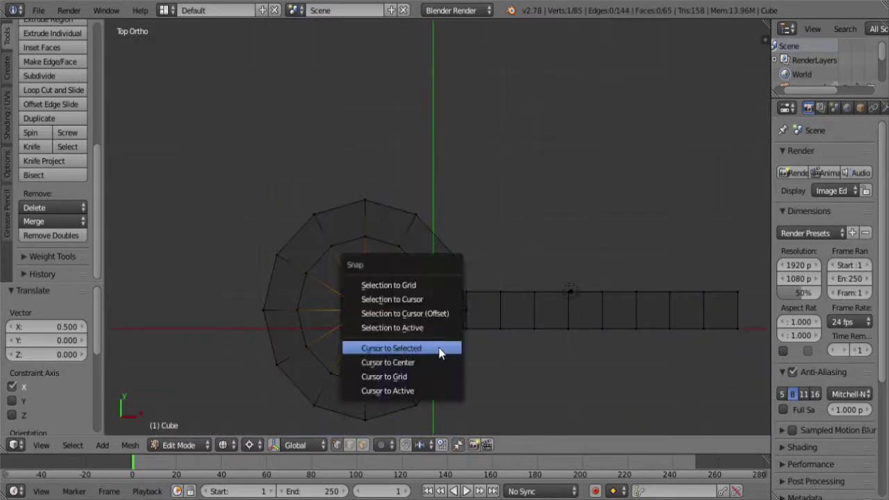
left_click(438, 349)
- Spin the bracket block around the tower centre with Dupli on and 6 steps
right_click(463, 338)
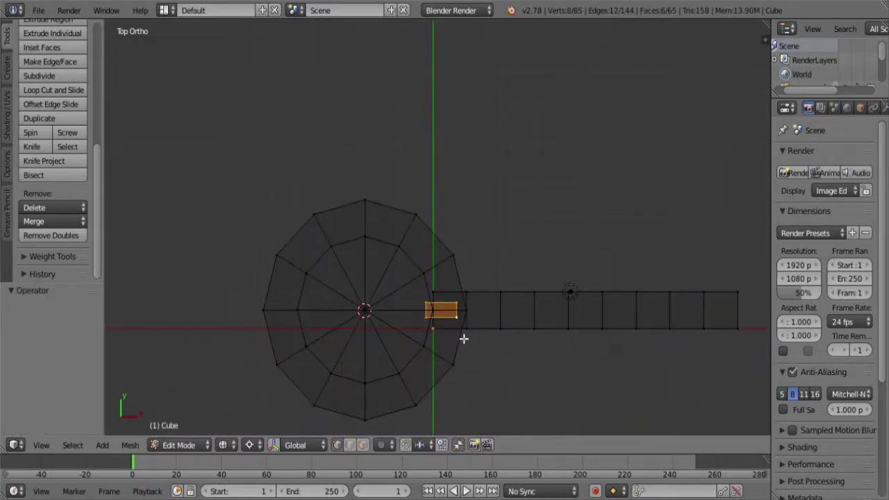
left_click(30, 132)
left_click(15, 345)
double_click(67, 327)
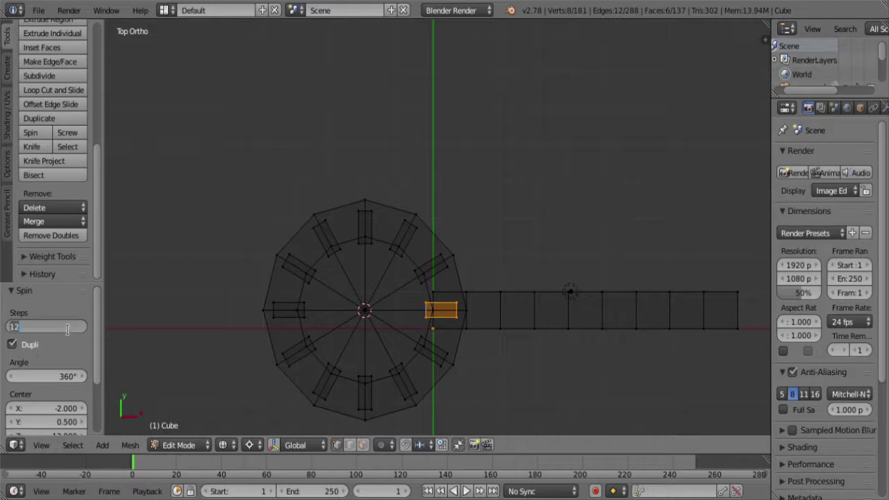
type("6")
key("Return")
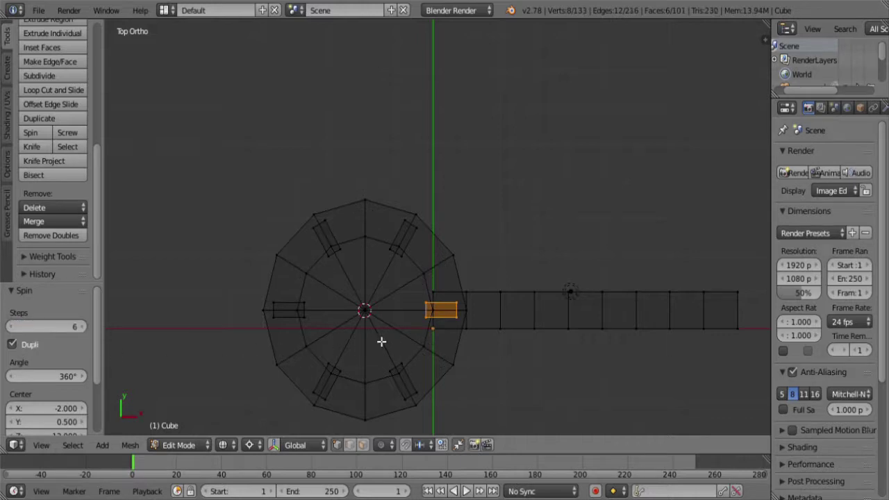
- Delete the leftover stray vertices
mouse_move(381, 341)
middle_mouse_down()
mouse_move(425, 298)
mouse_move(482, 298)
middle_mouse_up()
key("x")
left_click(419, 293)
scroll(411, 291, "down", 3)
- Snap the 3D cursor to the wall's top centre in front view
key("z")
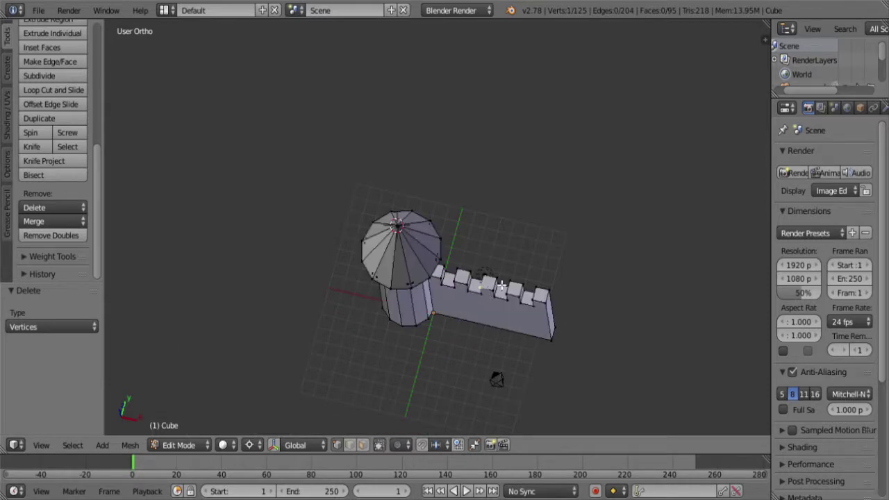
right_click(502, 284, "shift")
key("KP_1")
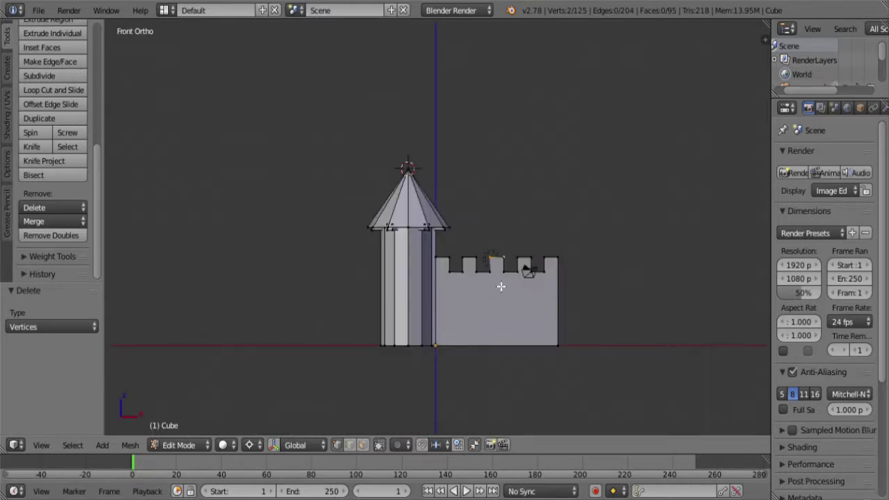
key("shift+s")
left_click(475, 284)
- Box-select the tower's roof in wireframe and grow the selection to the whole tower
key("z")
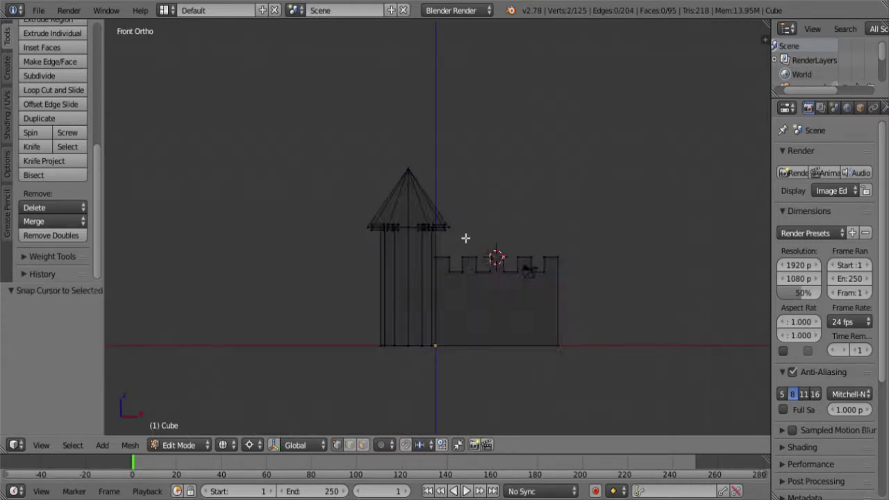
key("a")
key("b")
left_click_drag(488, 245, 282, 132)
key("ctrl+KP_Add")
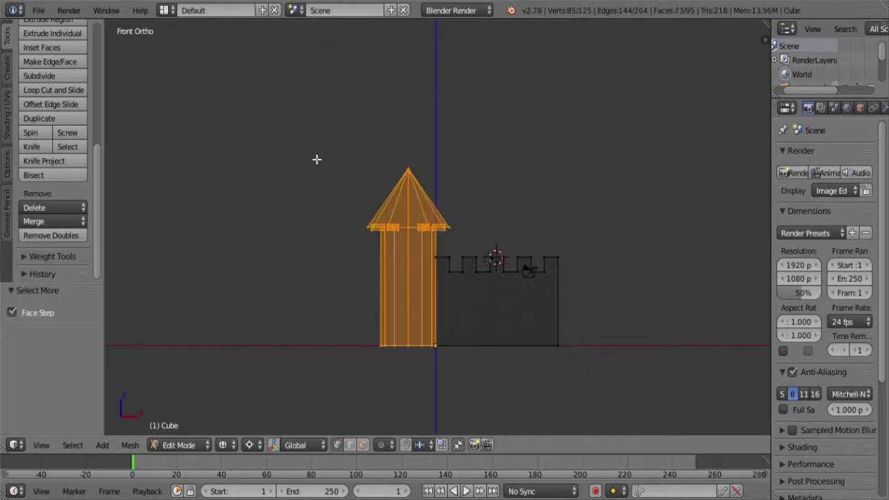
- Duplicate the tower in place and mirror the copy along X
key("shift+d")
right_click(287, 210)
key("ctrl+m")
key("x")
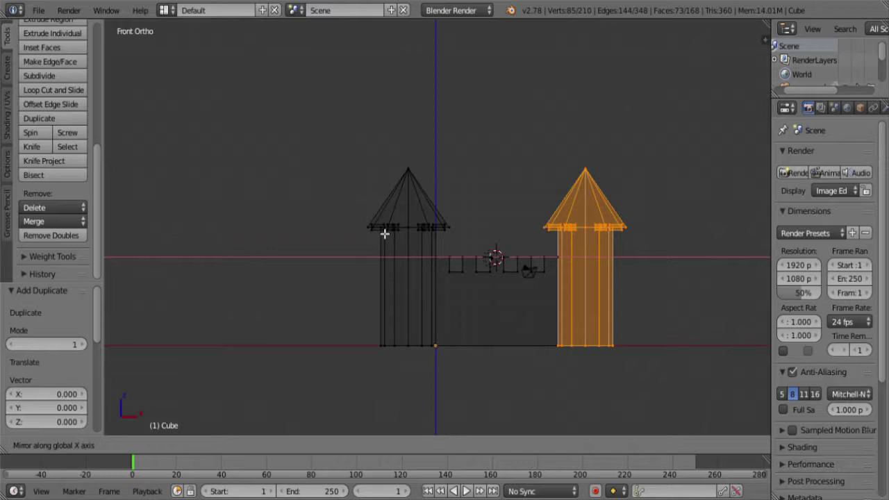
left_click(411, 236)
- Scale the copy by -1 along X to place it at the wall's far end
key("s")
key("x")
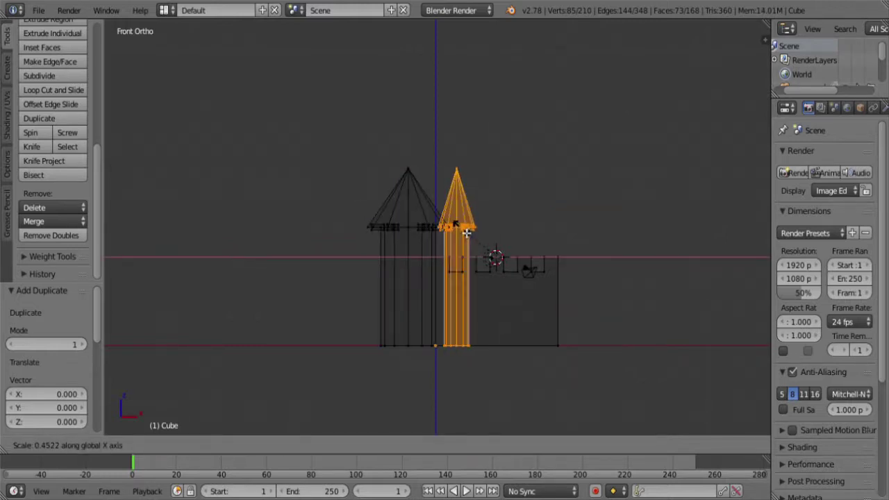
type("-1")
key("Return")
key("z")
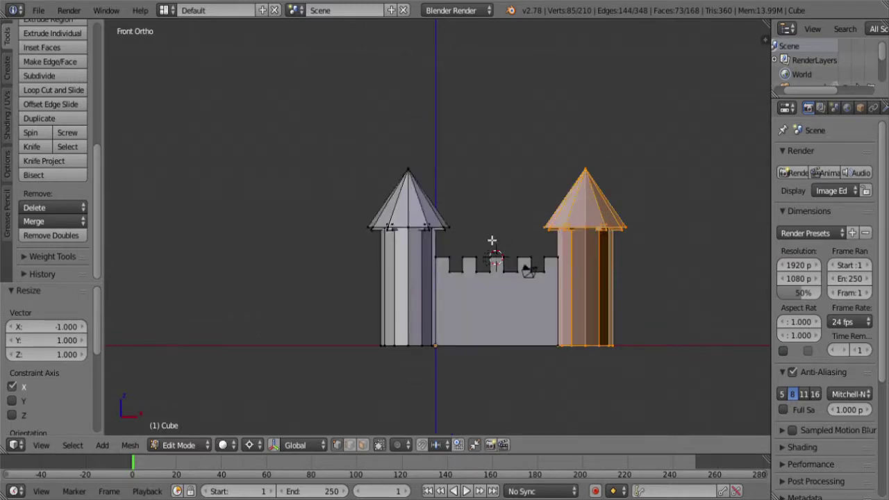
middle_click_drag(486, 213, 447, 231)
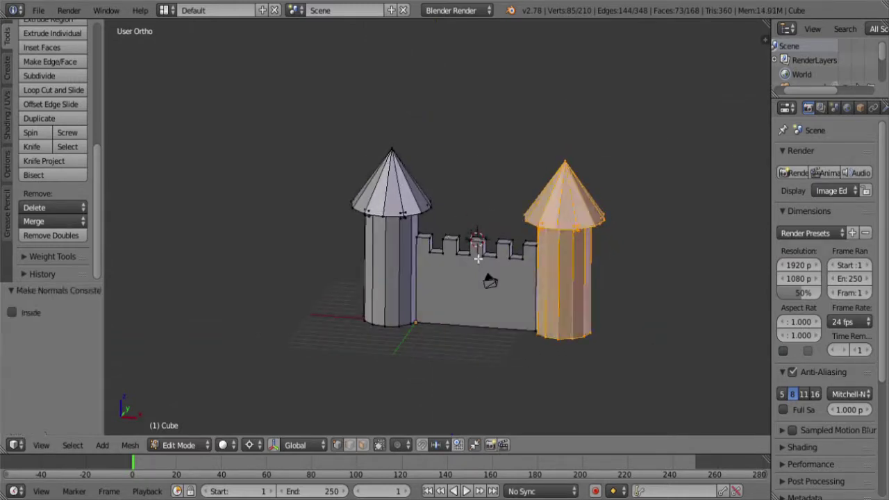
key("a")
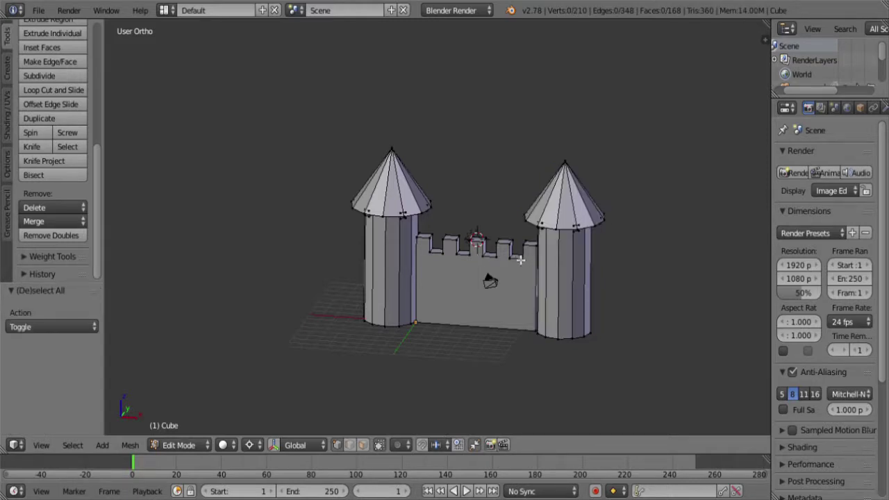
middle_click_drag(520, 260, 506, 261, "shift")
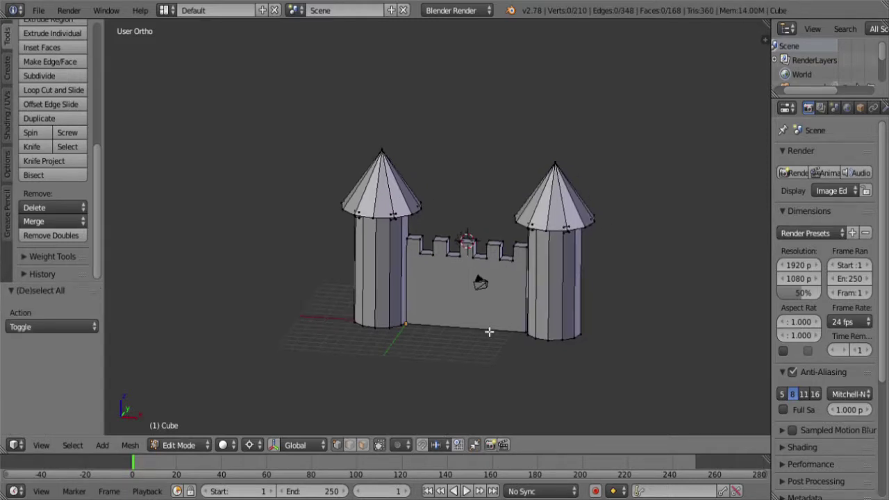
scroll(490, 333, "up", 3)
middle_click_drag(489, 307, 410, 259)
middle_click_drag(411, 216, 361, 217)
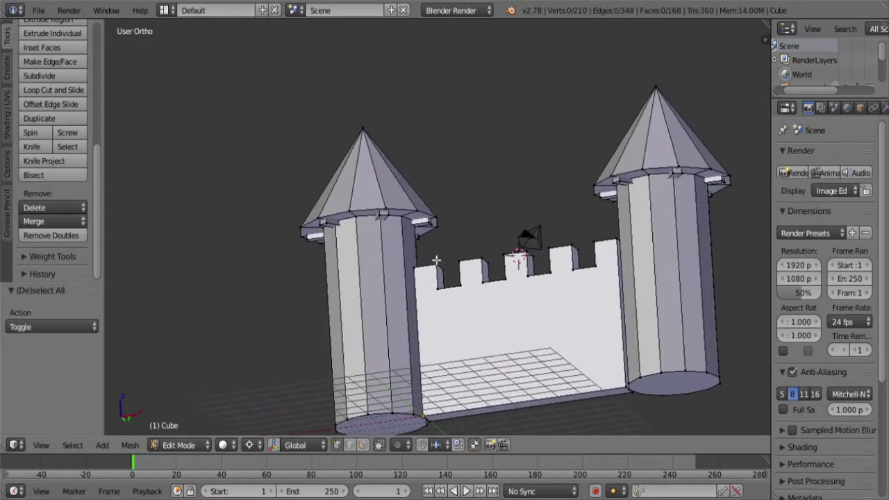
scroll(323, 214, "up", 5)
scroll(391, 226, "down", 5)
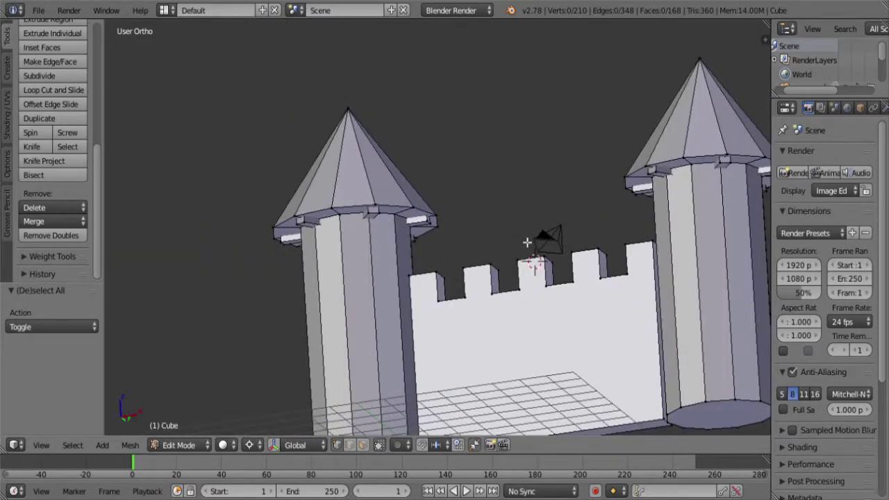
middle_click_drag(527, 241, 393, 186, "shift")
right_click(398, 165)
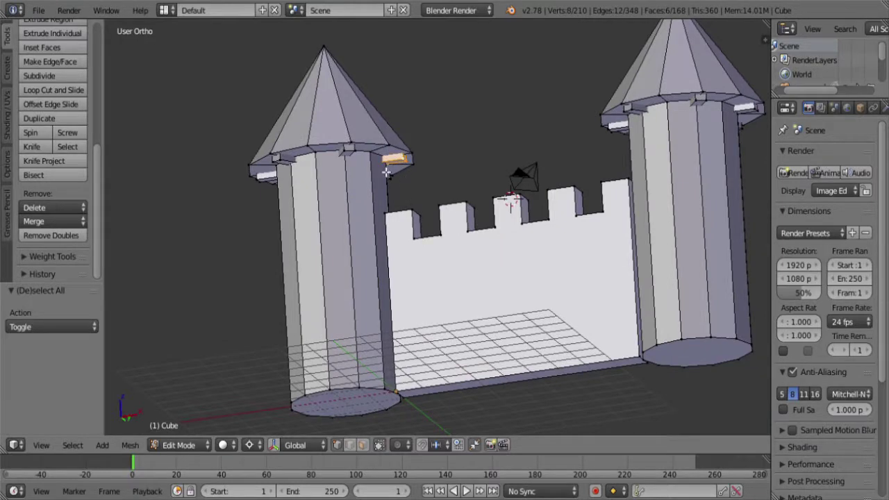
right_click(355, 159, "shift")
right_click(470, 235, "shift")
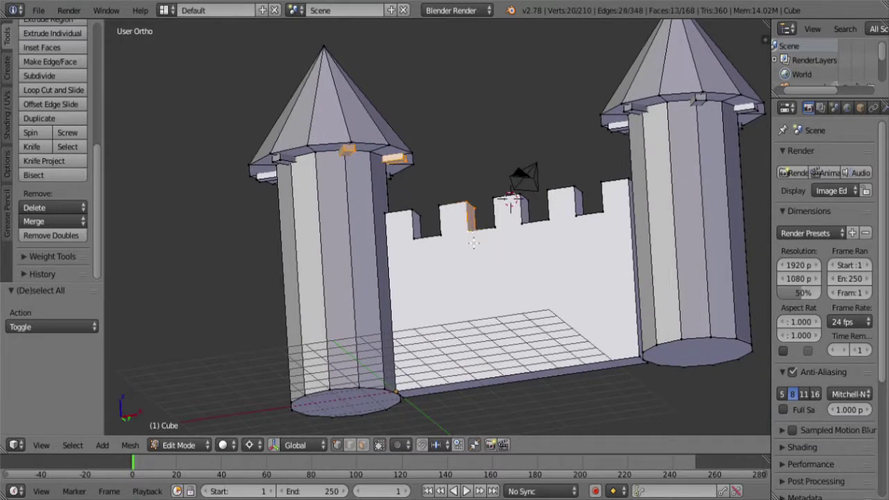
- In front wireframe view, box-select the bracket level of both towers and grow around the rims
key("KP_1")
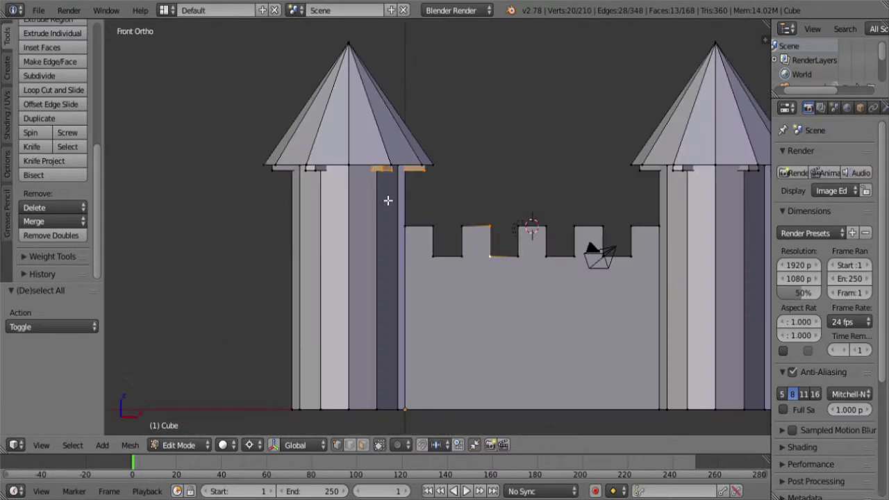
key("z")
scroll(387, 200, "down", 3)
key("a")
key("b")
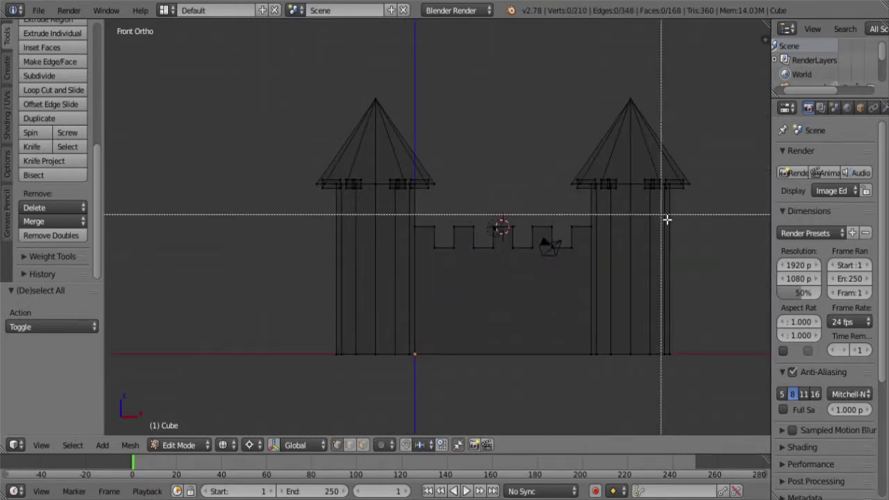
left_click_drag(705, 184, 305, 197)
key("ctrl+KP_Add")
- Run Intersect (Boolean) with Union, then grow the selection to both whole towers
key("z")
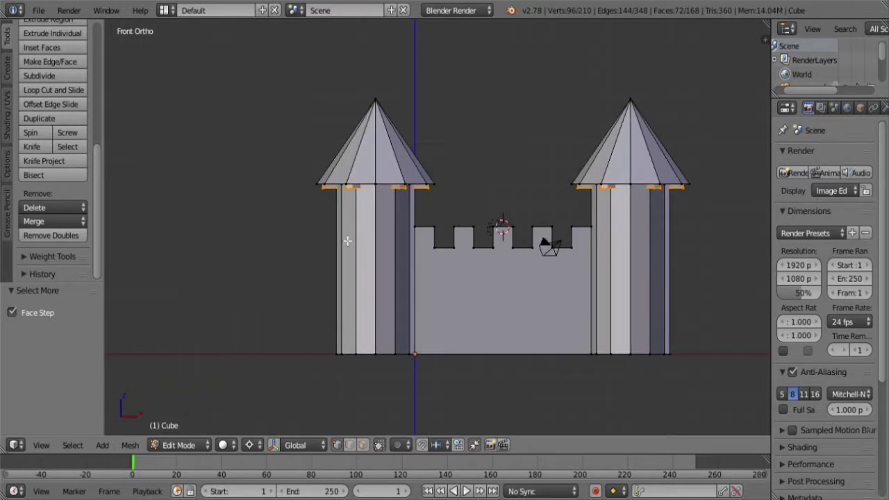
middle_click_drag(347, 241, 351, 271)
scroll(412, 222, "up", 4)
key("ctrl+f")
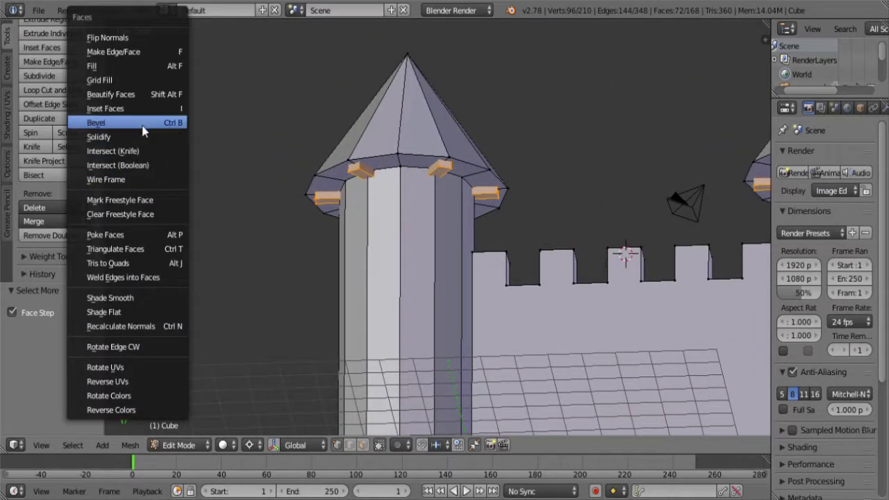
left_click(136, 167)
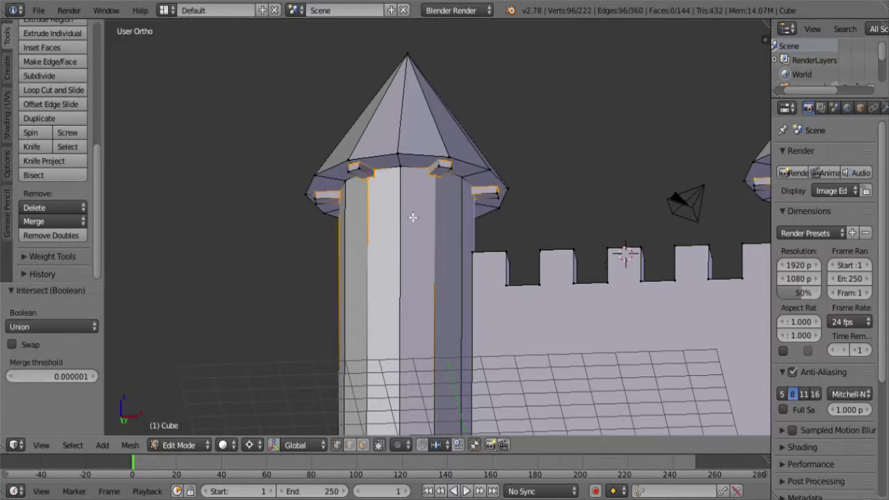
scroll(412, 215, "up", 4)
scroll(417, 214, "down", 9)
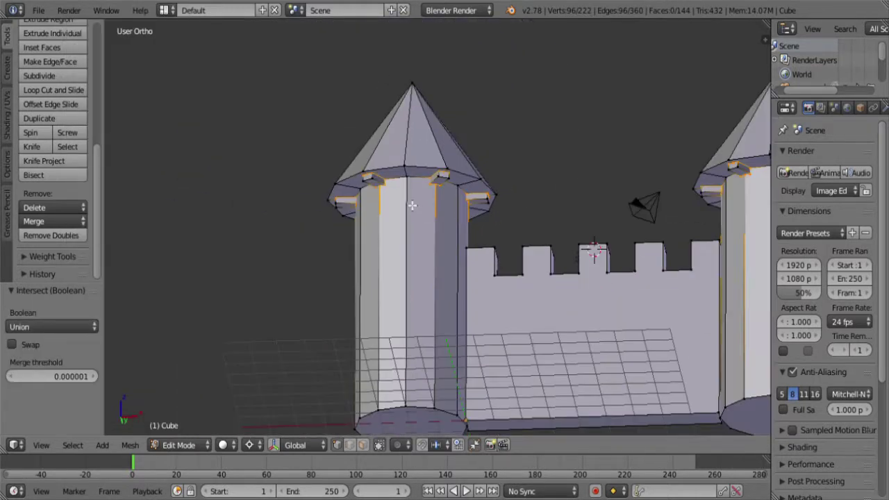
key("ctrl+KP_Add")
key("ctrl+KP_Add")
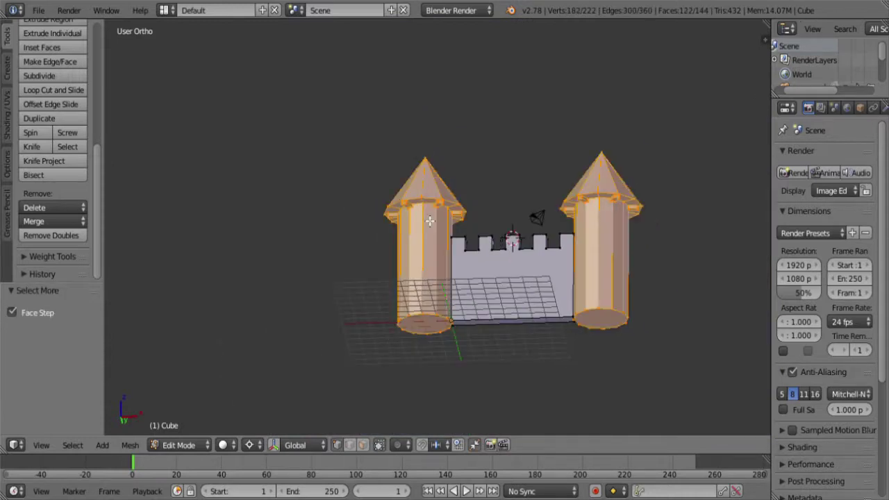
- Remove duplicate vertices and recalculate normals across the whole castle mesh
key("w")
left_click(422, 217)
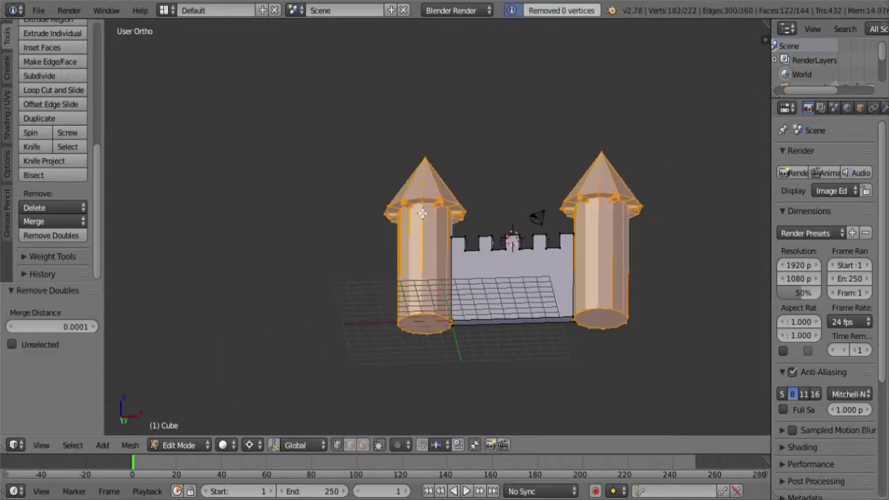
key("a")
key("ctrl+n")
key("a")
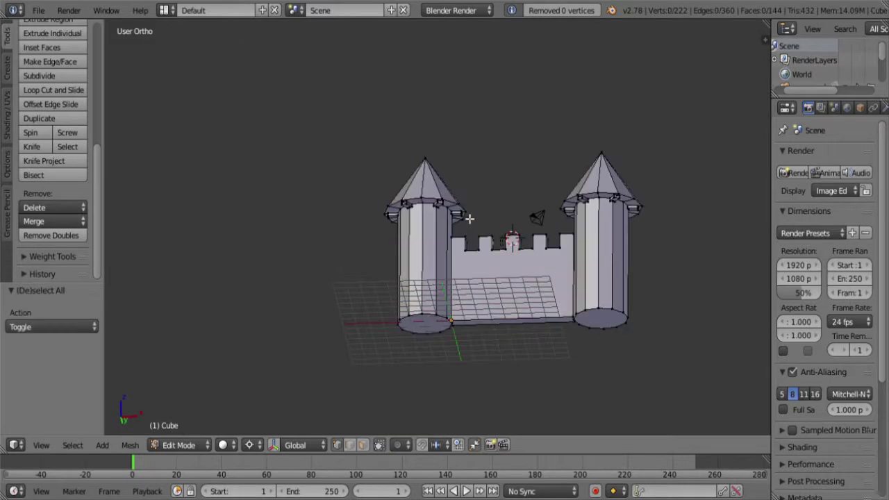
- Check the wireframe mesh for non-manifold geometry with Select Non Manifold
scroll(459, 222, "up", 4)
key("z")
scroll(441, 299, "up", 4)
scroll(438, 314, "up", 6)
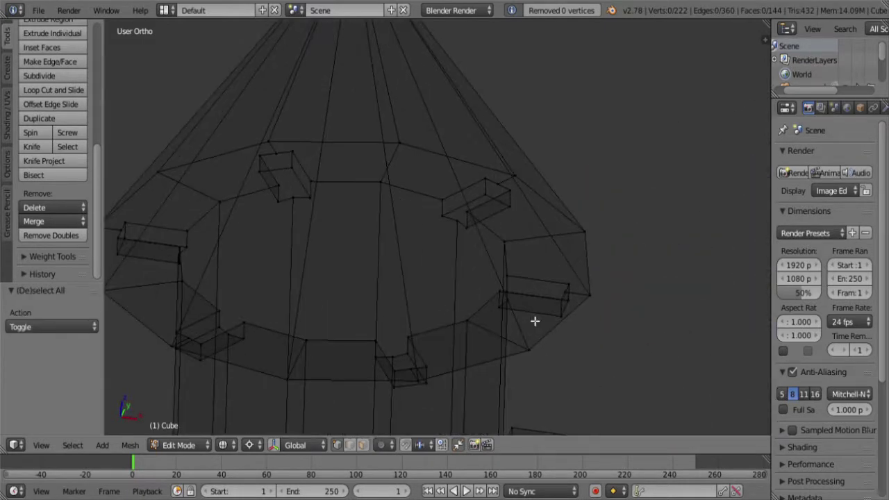
middle_click_drag(323, 313, 633, 165)
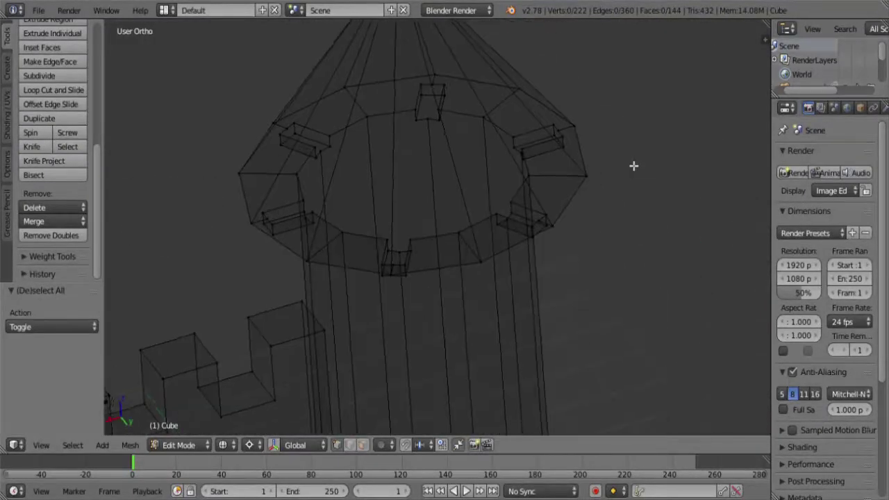
scroll(611, 165, "down", 5)
key("ctrl+shift+alt+m")
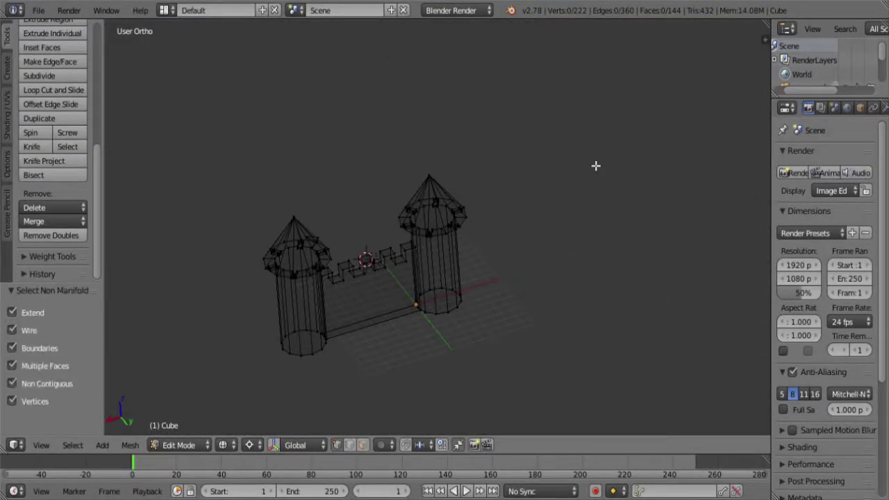
- Inspect the wall and towers in solid shading, ending in front view
scroll(563, 157, "up", 5)
key("z")
middle_click_drag(440, 313, 609, 242)
scroll(478, 313, "down", 3)
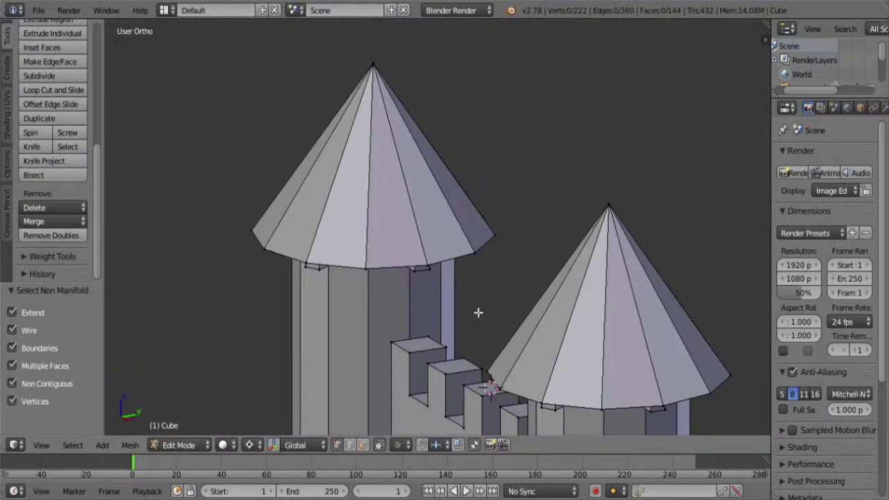
scroll(478, 313, "down", 2)
middle_click_drag(359, 373, 532, 308)
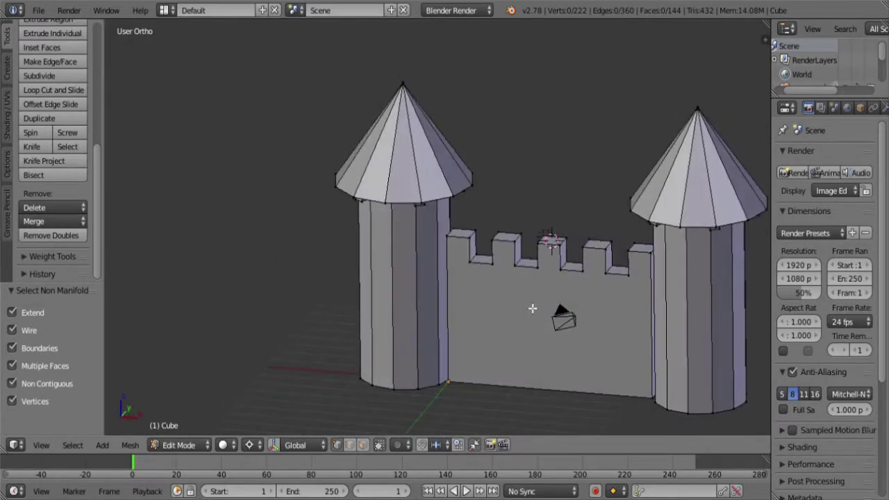
key("KP_1")
- Select the wall's side edges and scale them 1.19 along X into the towers
key("z")
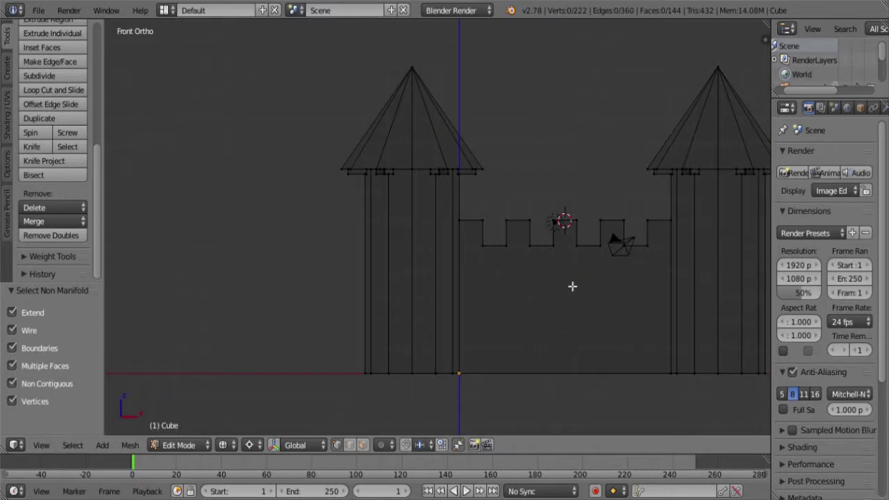
right_click(540, 254)
key("ctrl+KP_Add")
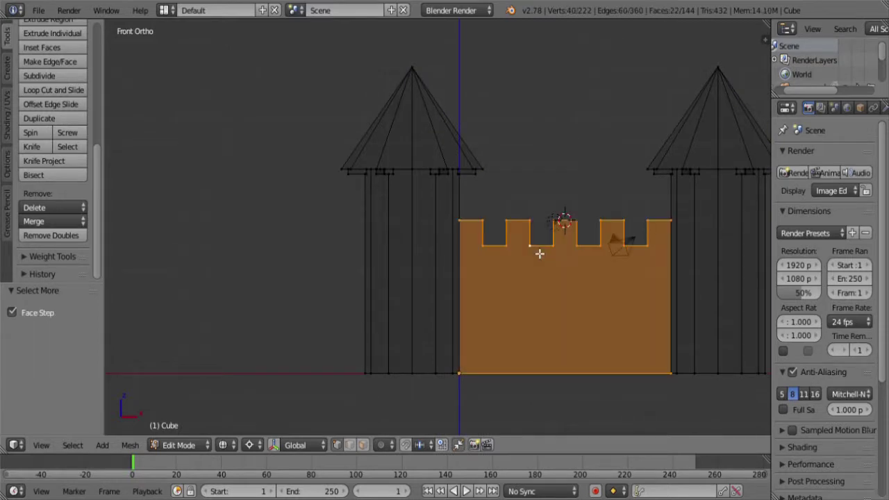
scroll(551, 242, "down", 3)
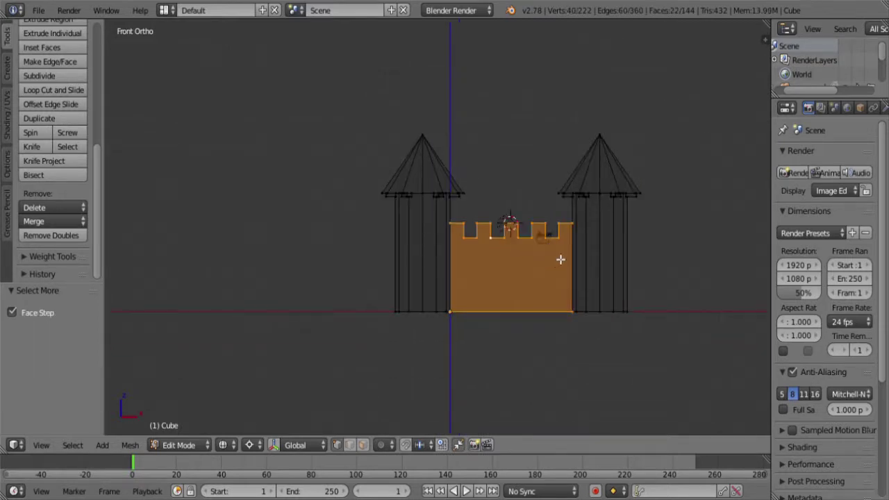
key("b")
left_click_drag(566, 210, 462, 343)
key("s")
key("x")
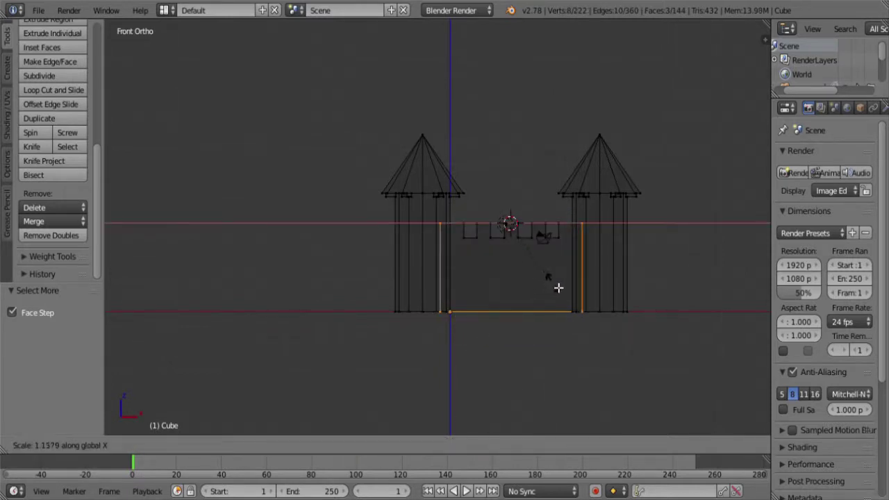
left_click(562, 288)
- Keep only the wall's base edges selected and lower them 0.2 along Z
scroll(489, 292, "up", 1)
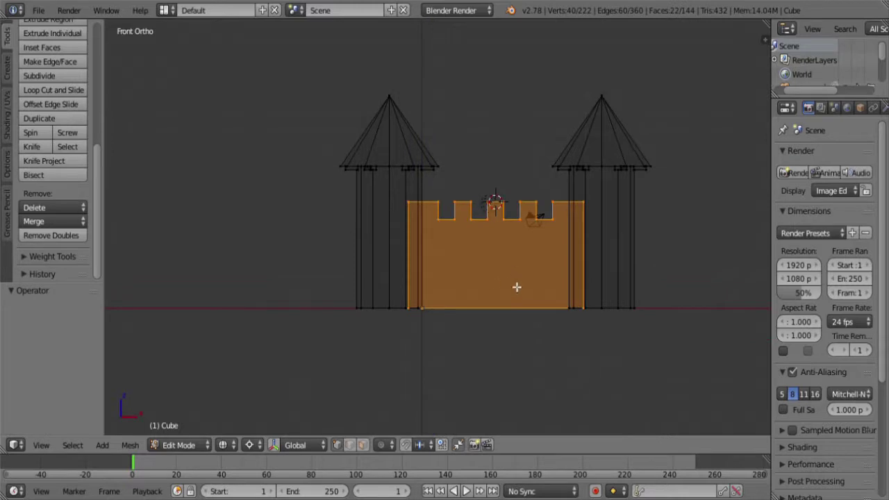
key("b")
middle_click_drag(671, 273, 292, 163)
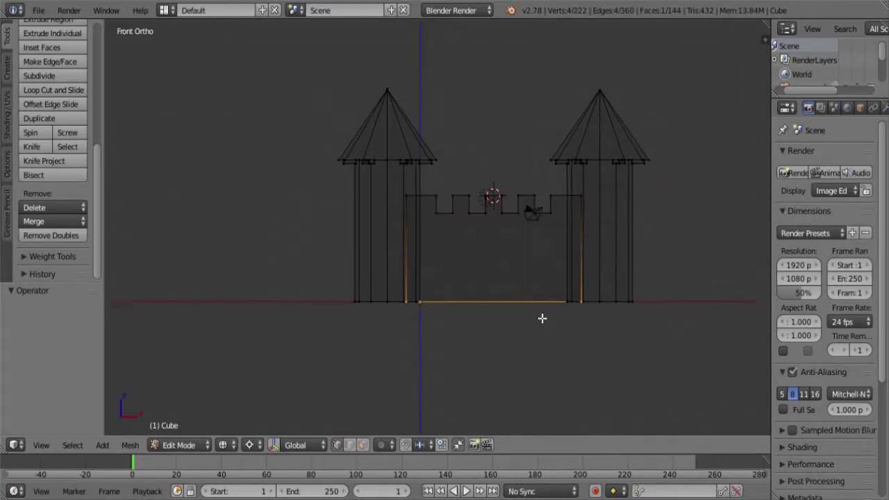
scroll(516, 242, "up", 6)
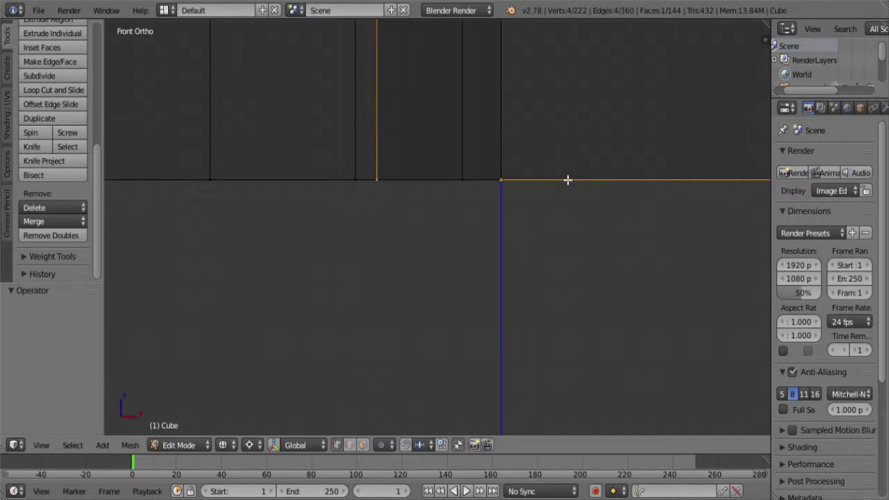
key("g")
key("z")
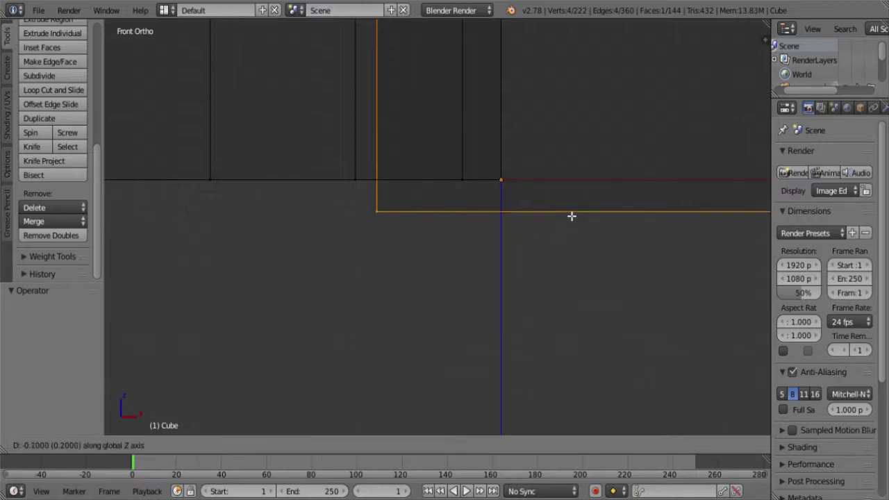
left_click(571, 217)
- Grow the selection and Boolean-union the wall with the towers
mouse_move(570, 218)
middle_mouse_down()
mouse_move(528, 264)
mouse_move(492, 191)
mouse_move(457, 212)
middle_mouse_up()
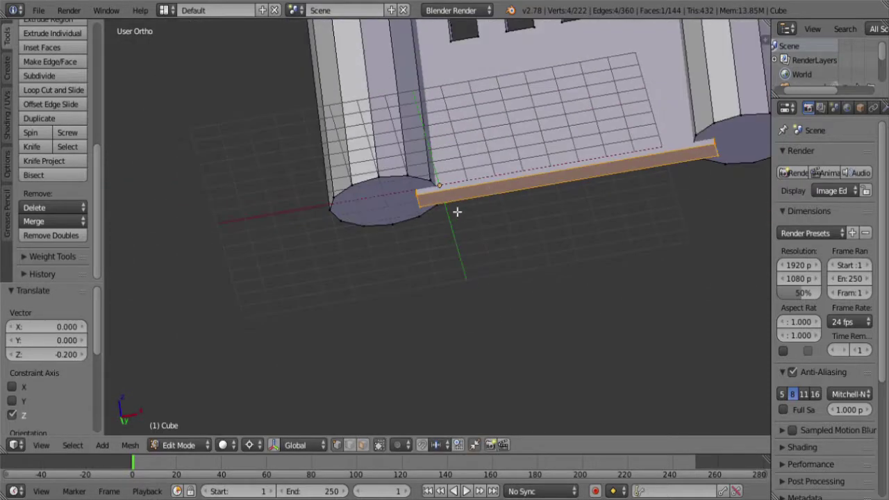
key("ctrl+KP_Add")
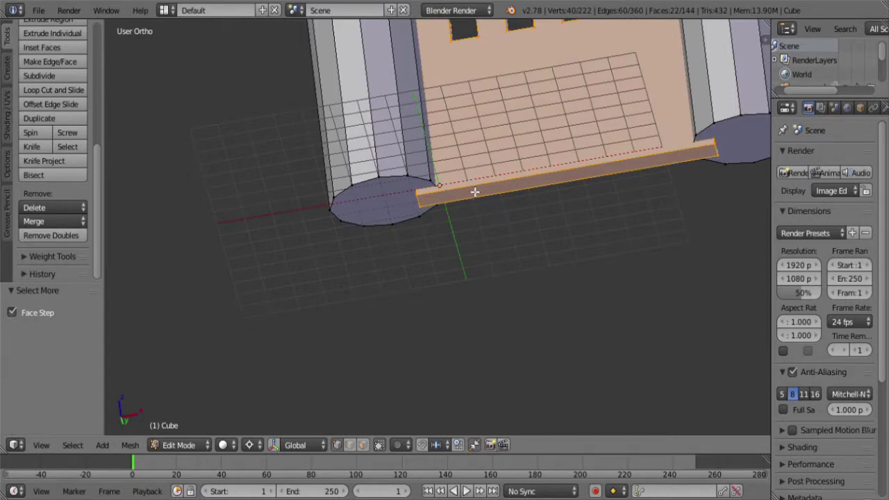
middle_click_drag(413, 210, 385, 201)
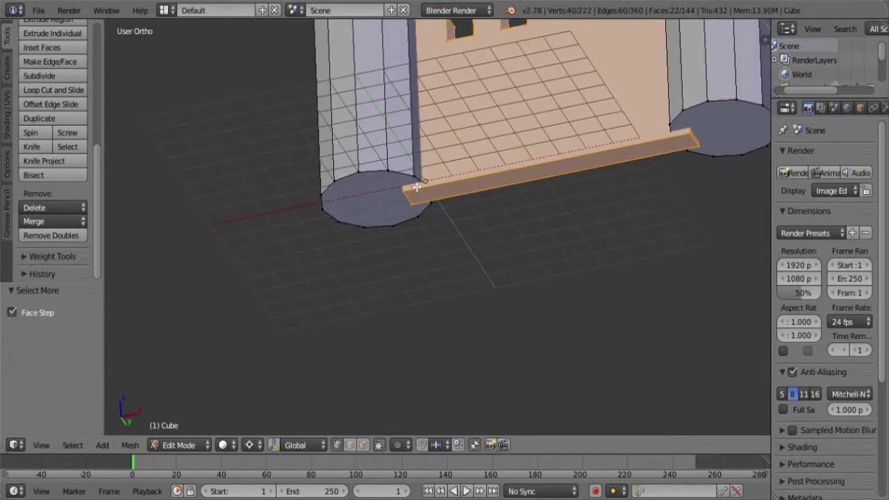
key("ctrl+f")
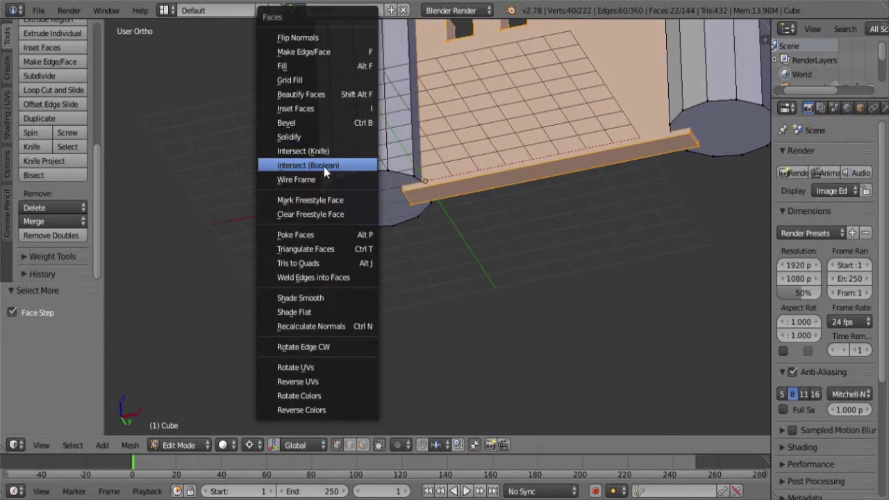
left_click(323, 167)
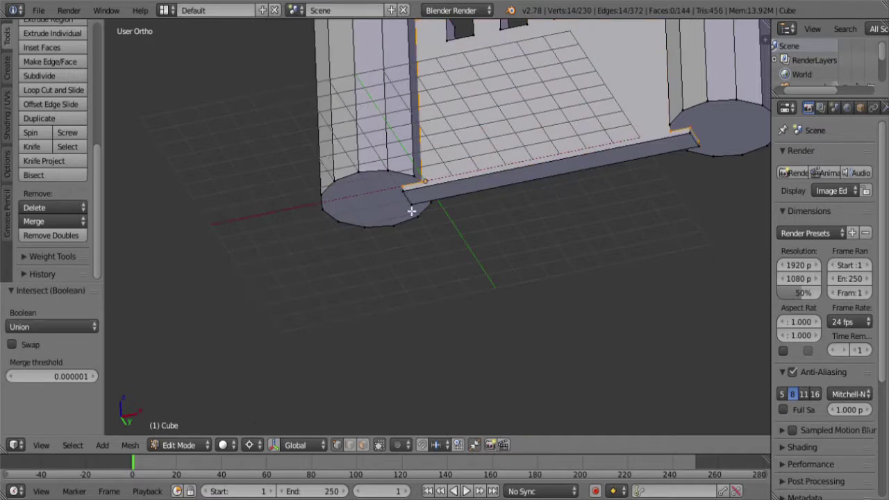
- In front wireframe view, deselect the upper wall vertices and delete the broken wall faces' edges
key("z")
scroll(577, 183, "down", 5)
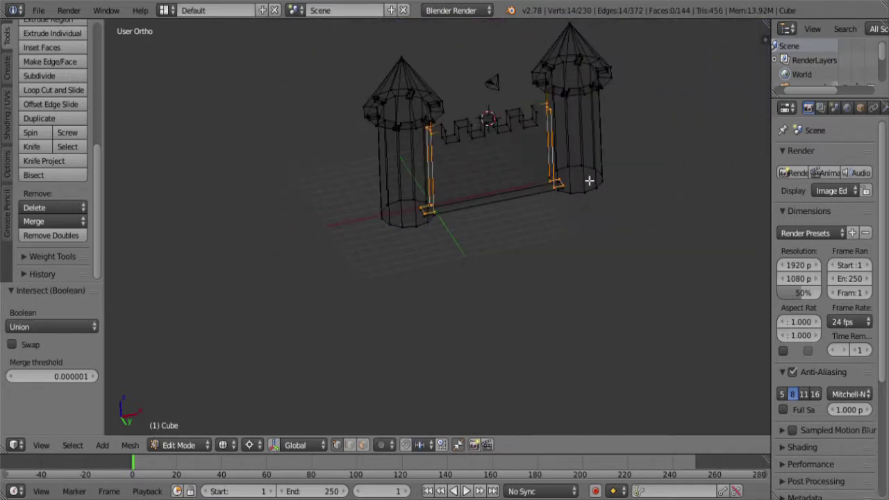
key("KP_1")
key("b")
middle_click_drag(670, 104, 378, 182)
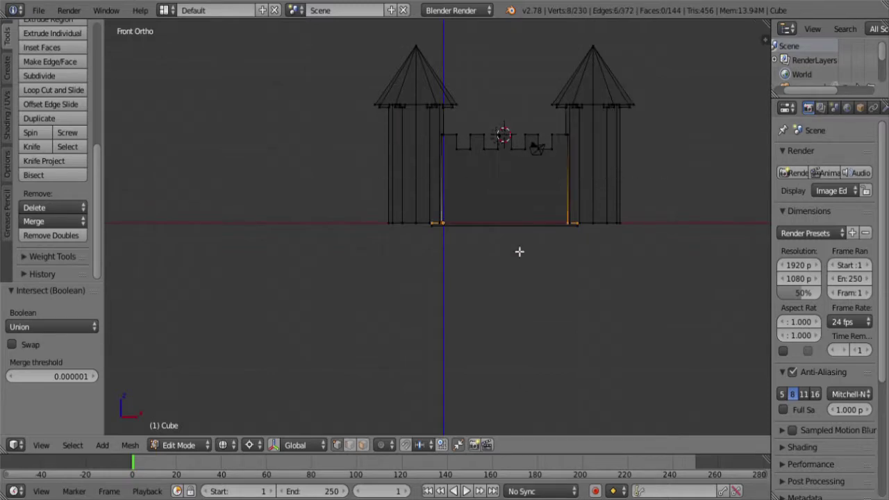
key("z")
middle_click_drag(520, 250, 509, 172)
scroll(510, 172, "up", 6)
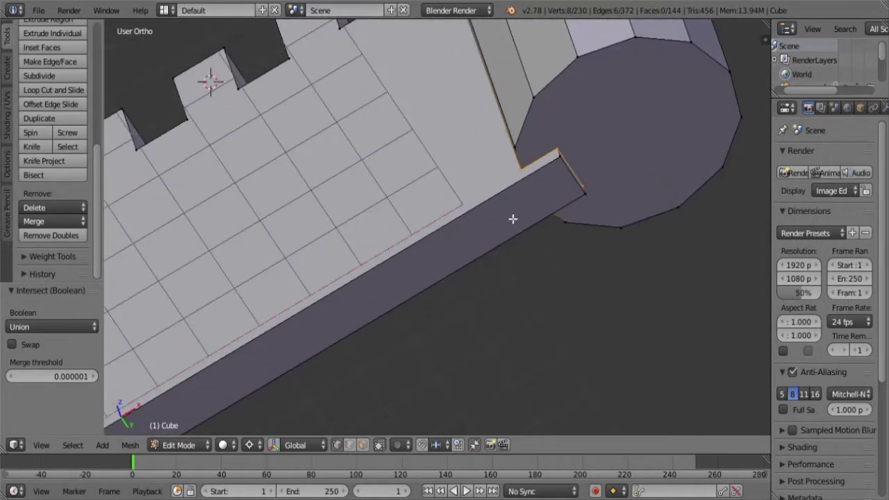
key("x")
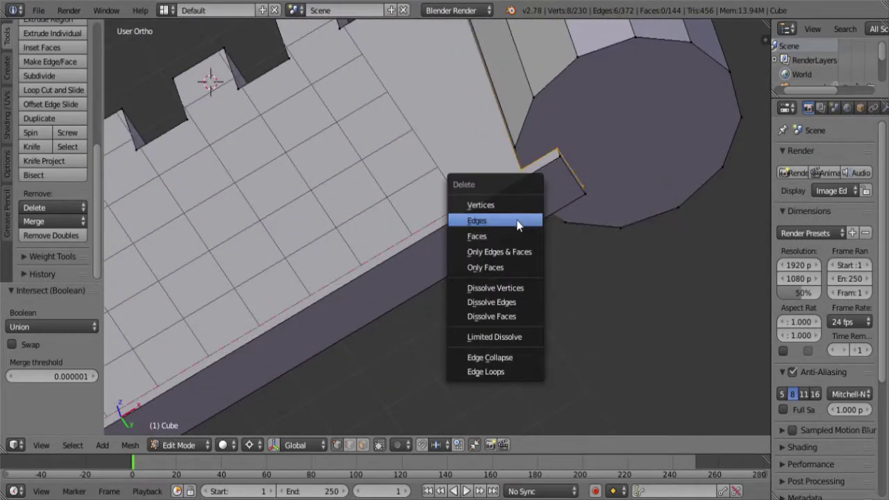
left_click(524, 221)
- From below, select the thin base strip edge, grow the selection, and delete its edges
key("KP_8")
scroll(521, 224, "down", 5)
key("KP_8")
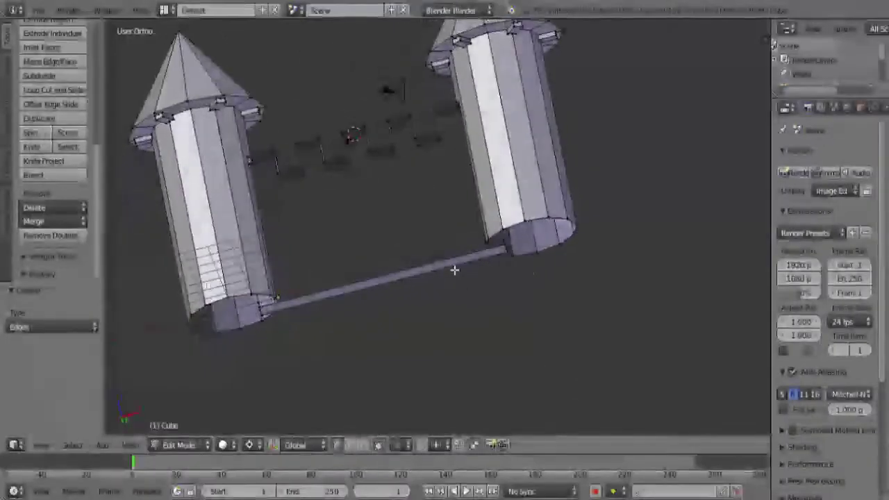
right_click(454, 270)
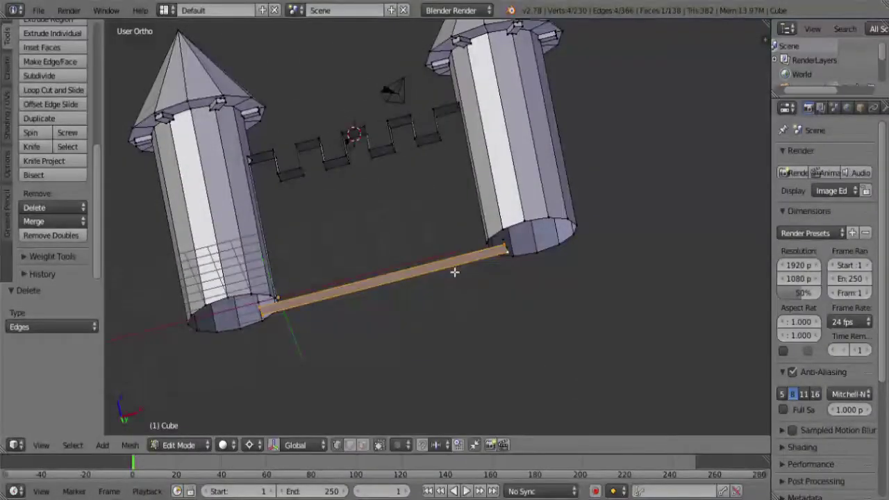
key("ctrl+KP_Add")
key("x")
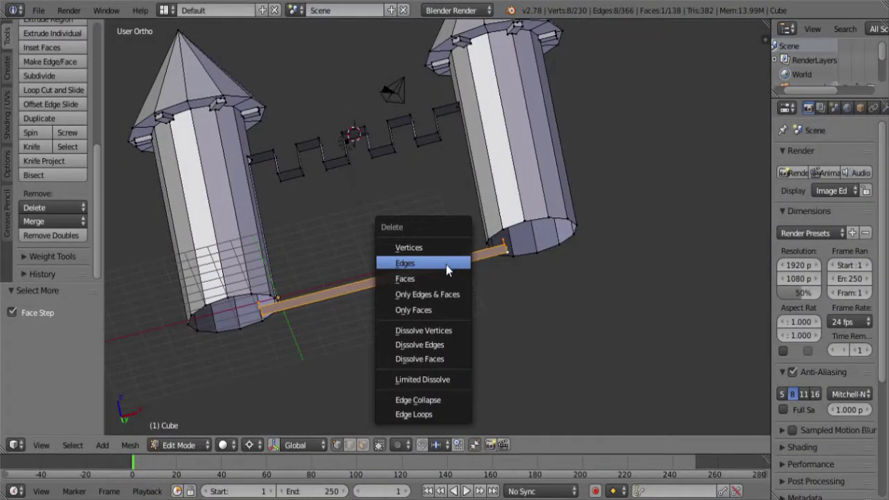
left_click(446, 265)
- Select the wall's crenellated edge outline along the shortest path from its bottom corner vertex
middle_click_drag(341, 216, 452, 248)
scroll(404, 280, "up", 4)
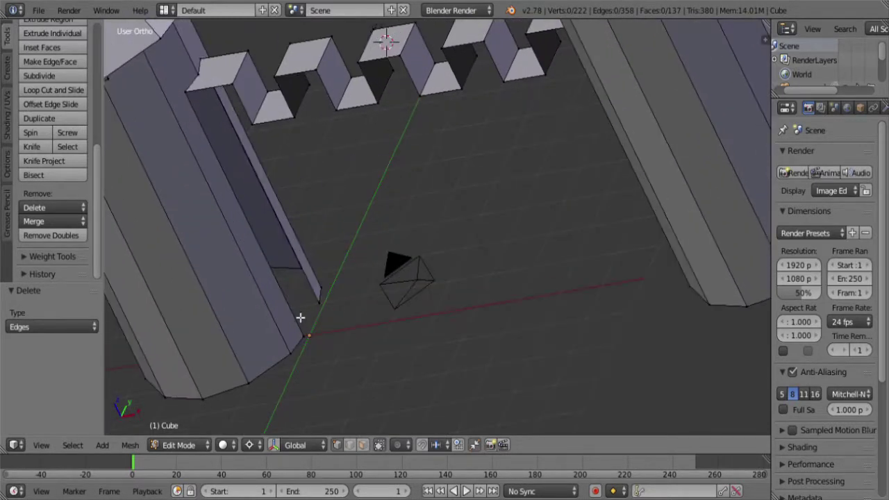
right_click(308, 337)
scroll(375, 313, "down", 5)
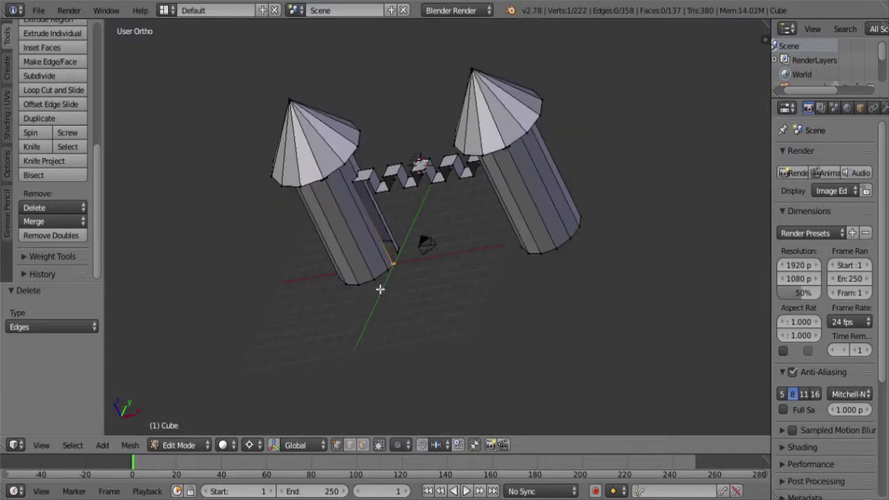
middle_click_drag(380, 288, 487, 251)
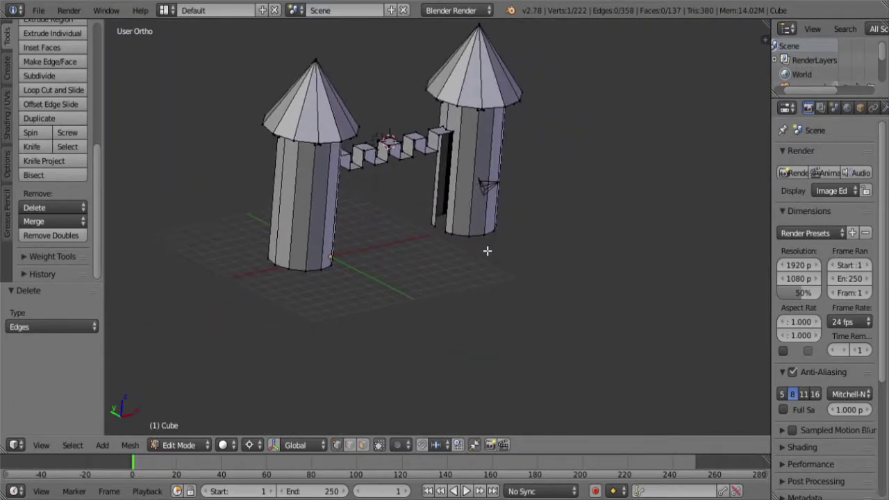
scroll(487, 251, "up", 6)
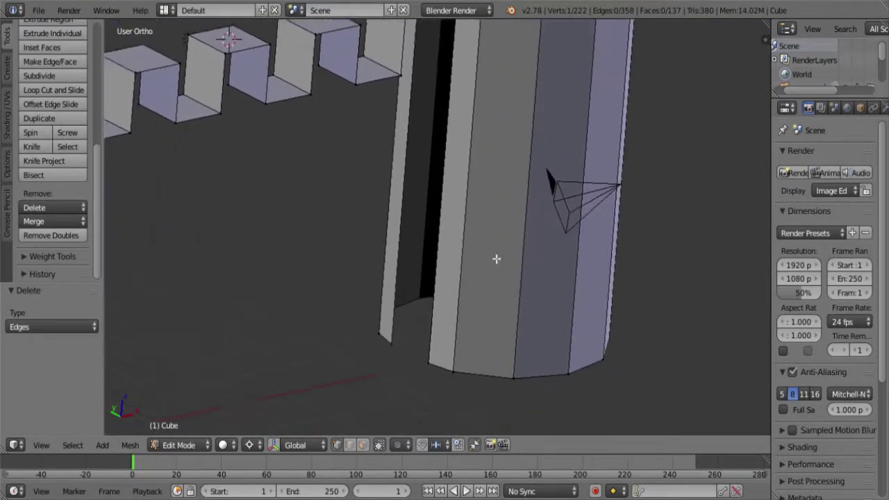
right_click(447, 340, "ctrl")
scroll(449, 333, "down", 5)
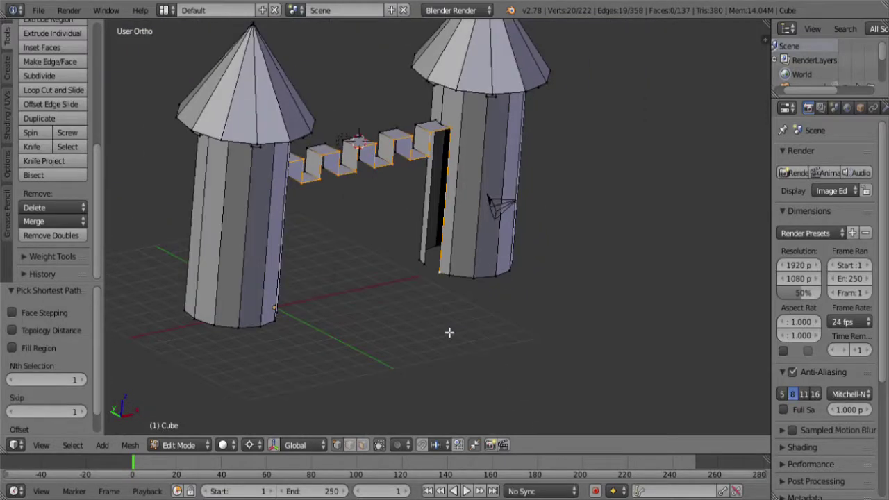
key("z")
middle_click_drag(437, 312, 353, 299)
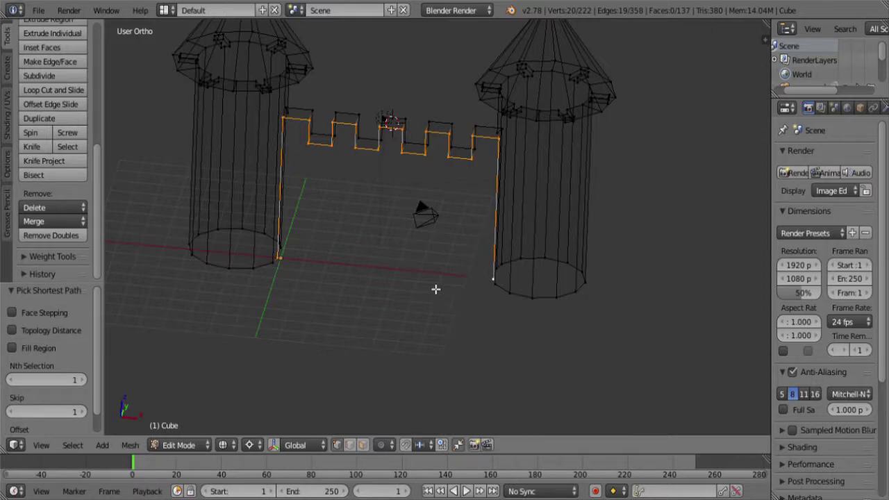
- Fill the selected front wall outline with a new face
key("f")
key("g")
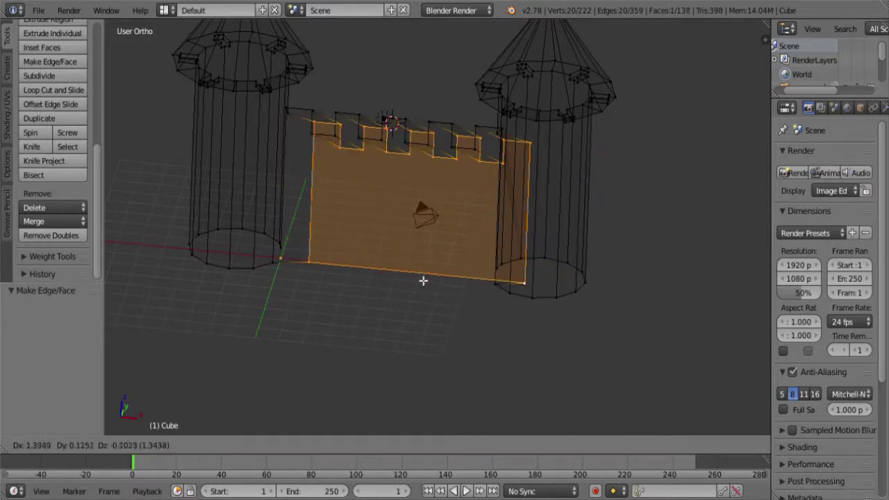
key("Escape")
mouse_move(619, 276)
middle_mouse_down()
mouse_move(471, 305)
mouse_move(543, 308)
mouse_move(460, 349)
mouse_move(558, 275)
mouse_move(464, 289)
mouse_move(542, 327)
mouse_move(648, 310)
mouse_move(566, 308)
mouse_move(604, 272)
middle_mouse_up()
key("z")
scroll(463, 285, "up", 3)
- Select the back side's wall outline by shortest path and fill it with a face
right_click(467, 266)
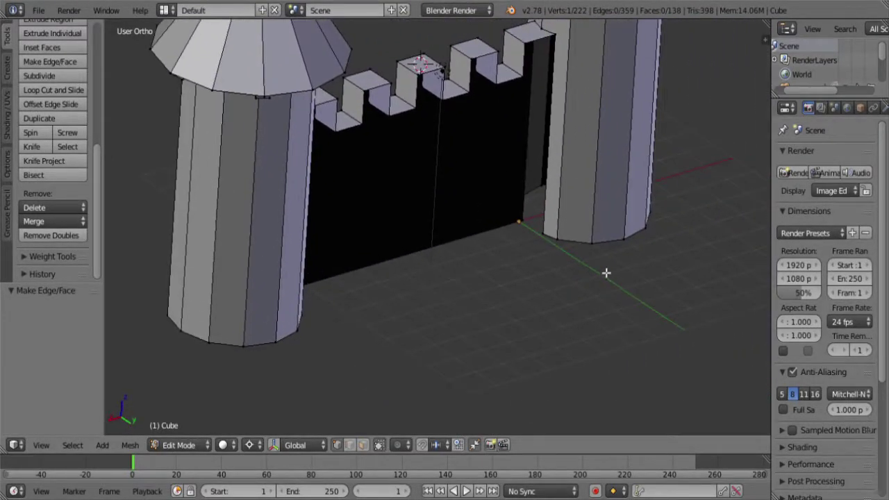
right_click(545, 238, "ctrl")
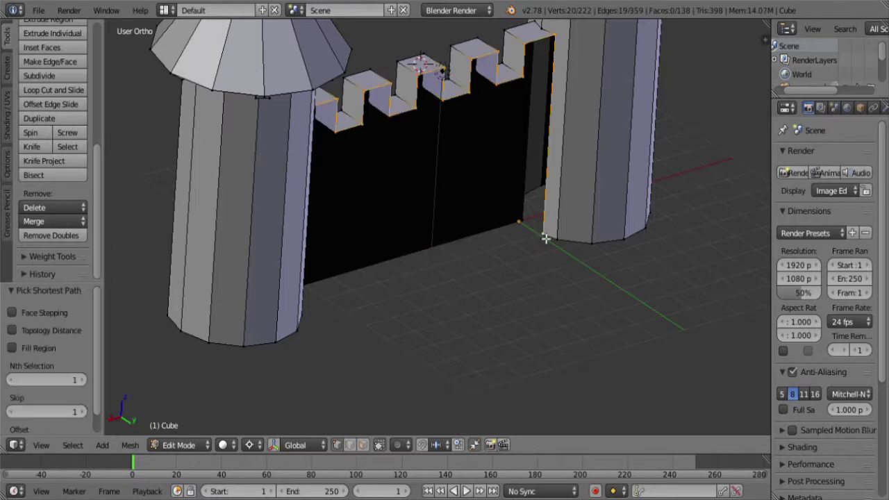
middle_click_drag(546, 238, 568, 250)
scroll(459, 275, "down", 3)
key("z")
key("f")
key("z")
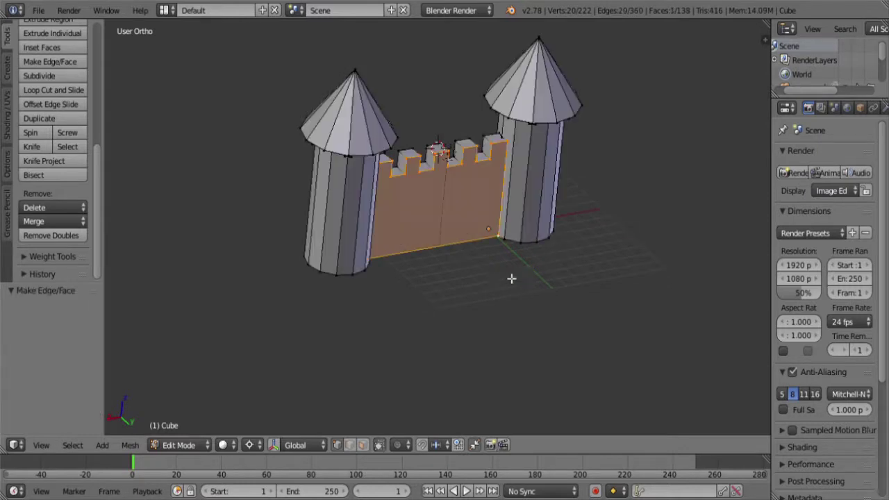
- Select all geometry and run a Non Manifold selection, confirming nothing is selected
mouse_move(512, 278)
middle_mouse_down()
mouse_move(464, 164)
mouse_move(445, 250)
mouse_move(417, 299)
middle_mouse_up()
scroll(403, 300, "up", 2)
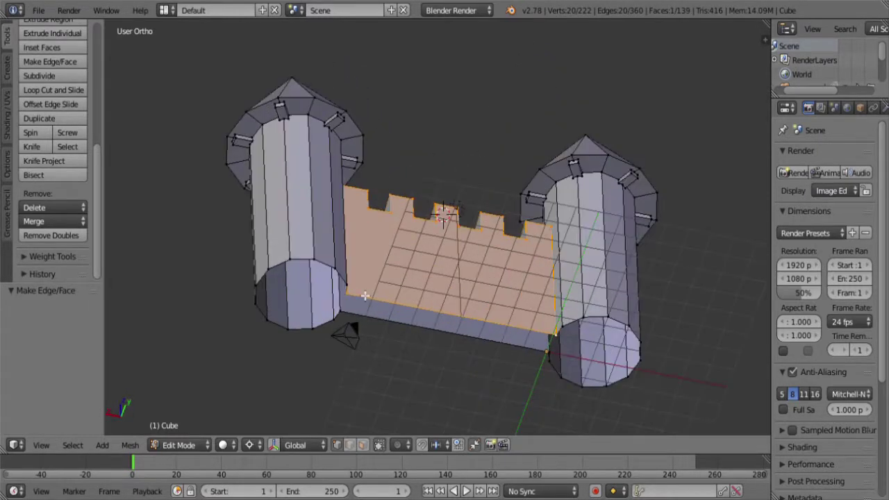
key("a")
mouse_move(346, 286)
middle_mouse_down()
mouse_move(358, 214)
mouse_move(444, 264)
mouse_move(413, 251)
mouse_move(502, 244)
mouse_move(509, 301)
middle_mouse_up()
key("a")
key("a")
key("a")
key("z")
key("ctrl+shift+alt+m")
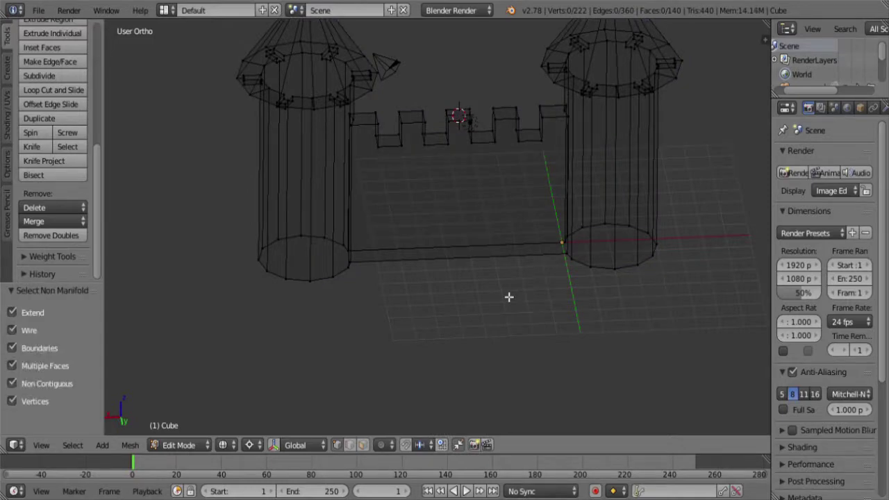
middle_click_drag(481, 236, 461, 292, "shift")
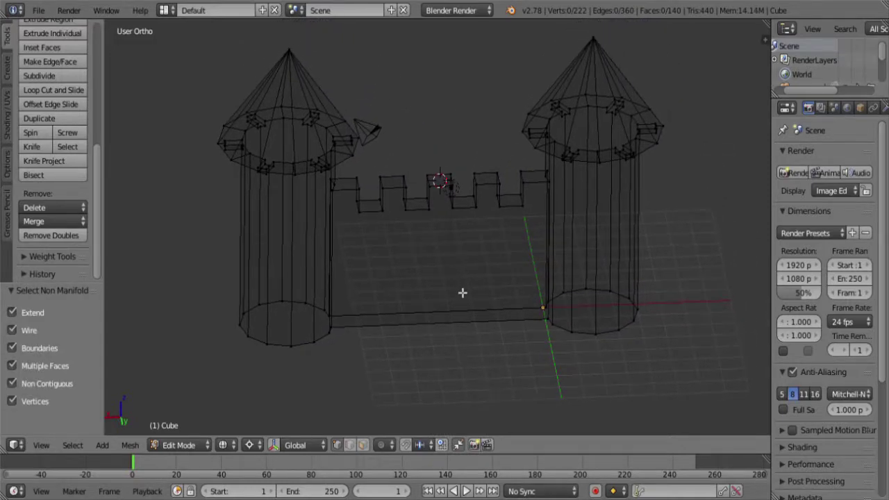
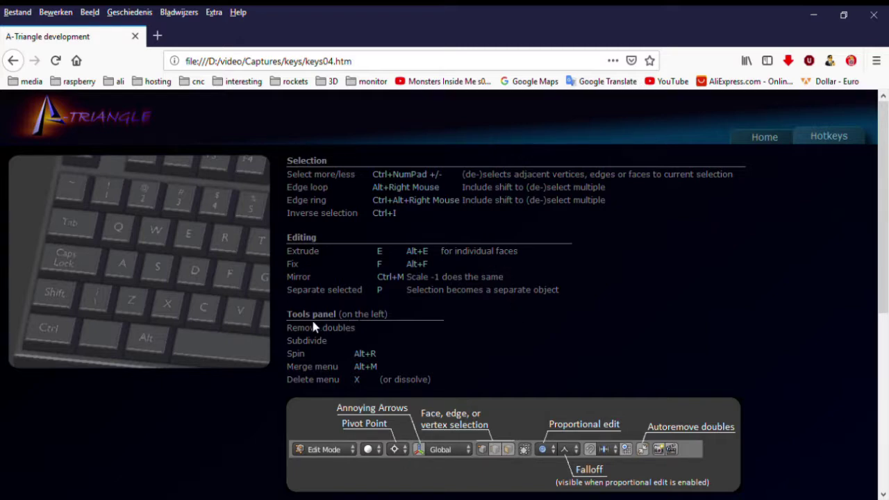
- Scroll down the A-Triangle hotkeys reference page in Firefox
scroll(618, 305, "down", 5)
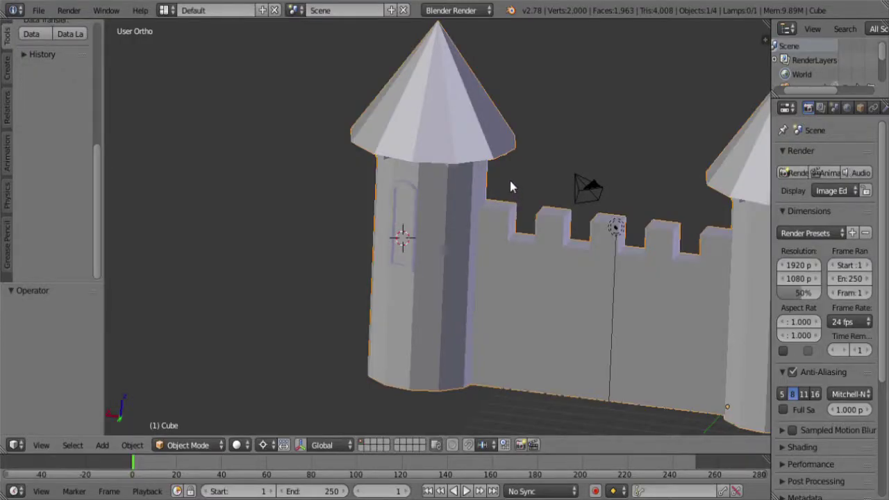
- Orbit to a level view of the castle and switch to Front Ortho (numpad 1)
middle_click_drag(510, 186, 428, 173)
scroll(475, 233, "up", 3)
scroll(430, 173, "down", 4)
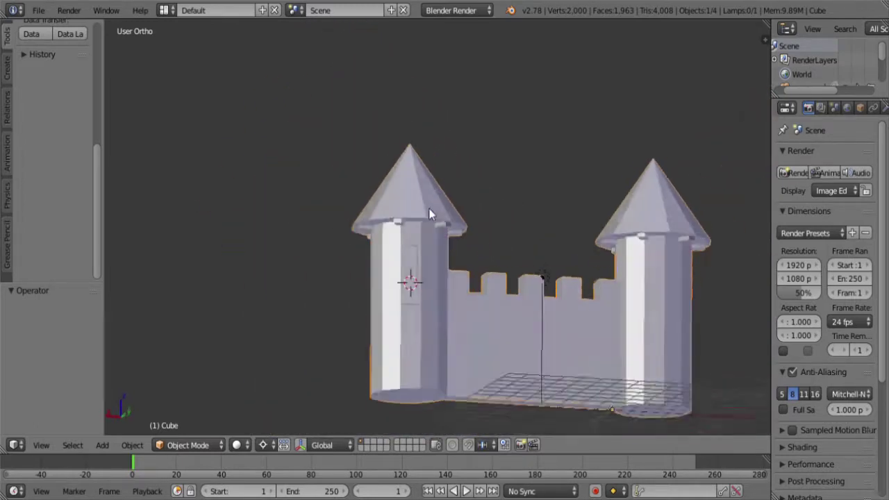
middle_click_drag(429, 210, 440, 258)
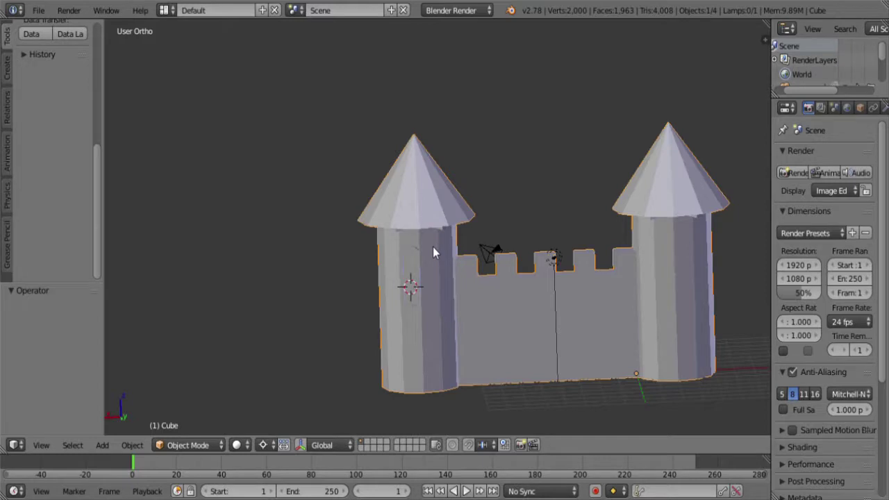
key("KP_1")
- Enter Edit Mode on the castle mesh with vertex selection active
key("z")
key("Tab")
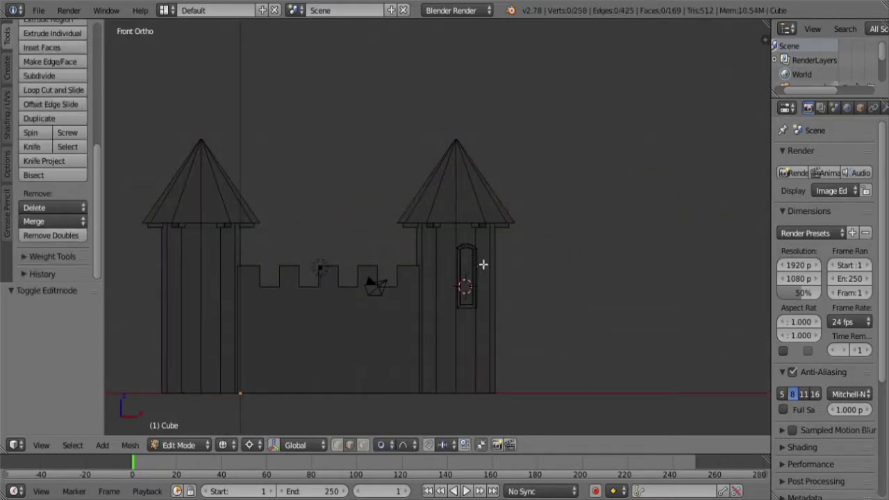
key("z")
key("z")
left_click(337, 445)
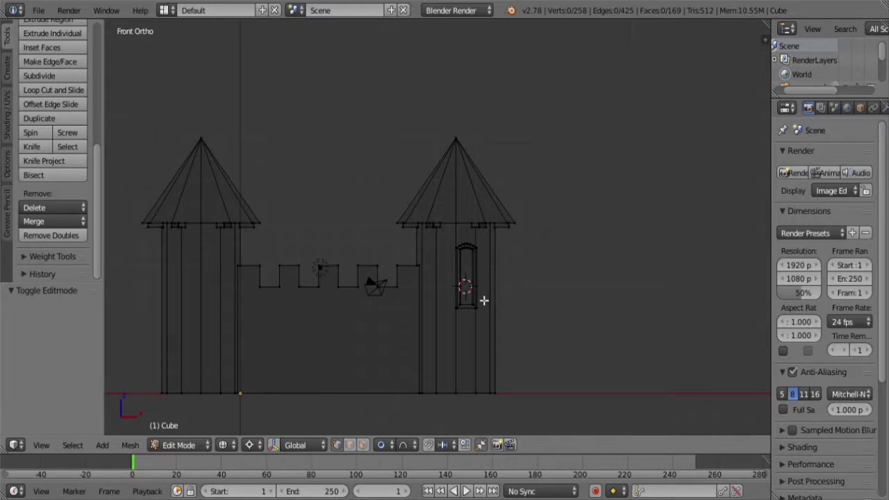
- Delete the right tower's window and cone roof vertices, leaving only its round base
key("b")
left_click_drag(483, 324, 443, 234)
key("b")
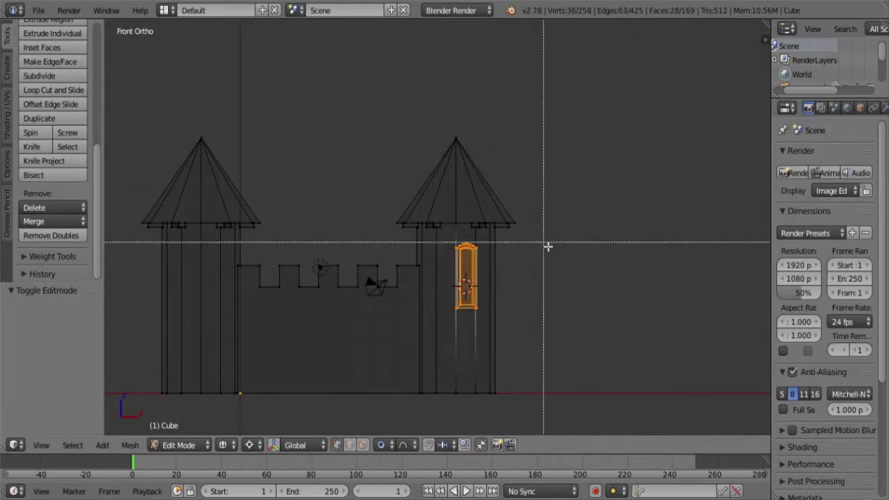
left_click_drag(545, 250, 369, 137)
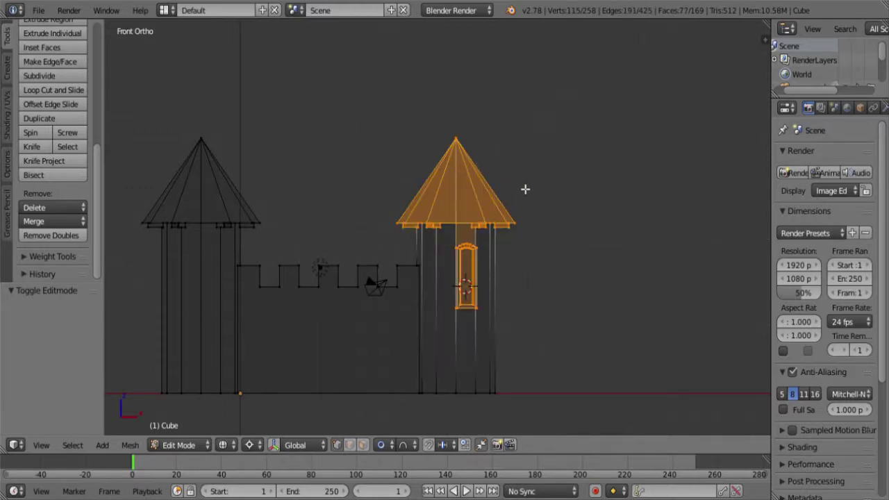
key("x")
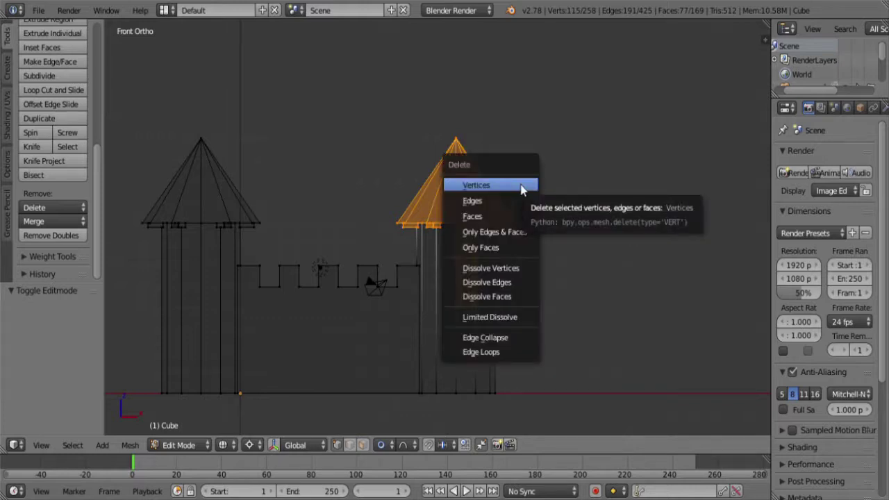
left_click(520, 189)
key("z")
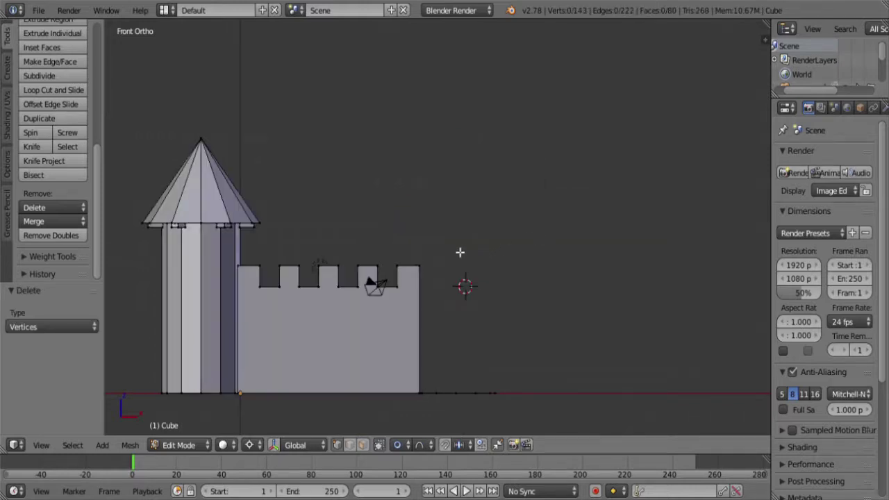
mouse_move(461, 252)
middle_mouse_down()
mouse_move(397, 302)
mouse_move(384, 361)
middle_mouse_up()
middle_click_drag(422, 403, 425, 348)
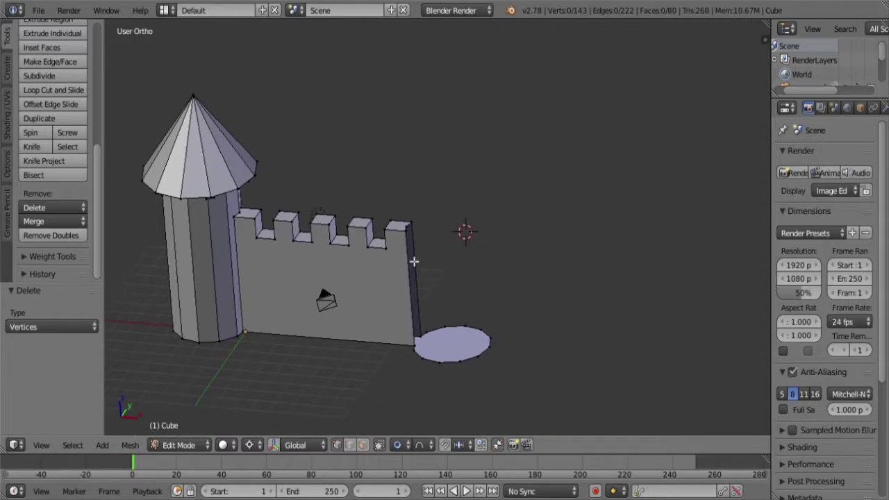
- Snap the 3D cursor to the wall's top-right corner vertex
right_click(409, 230)
scroll(438, 270, "up", 6)
key("shift+s")
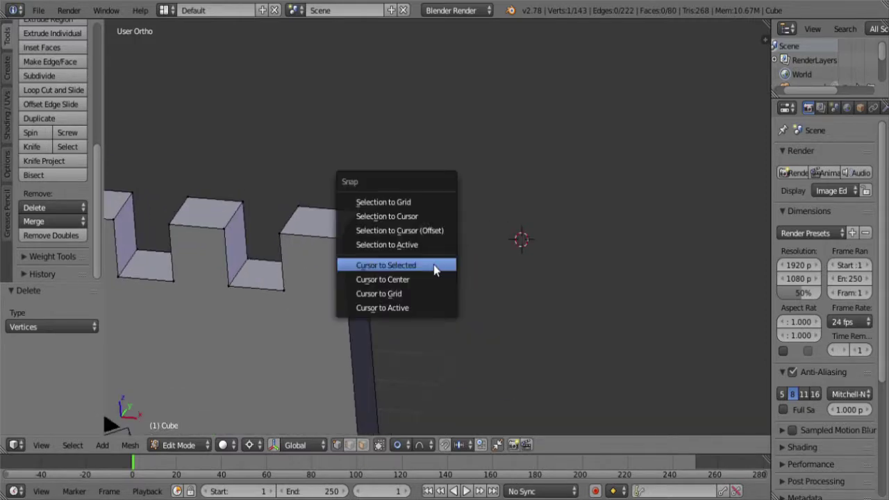
left_click(433, 264)
scroll(441, 273, "down", 6)
- Extrude the ground circle at the wall's end, flattened to zero height
key("a")
right_click(444, 392)
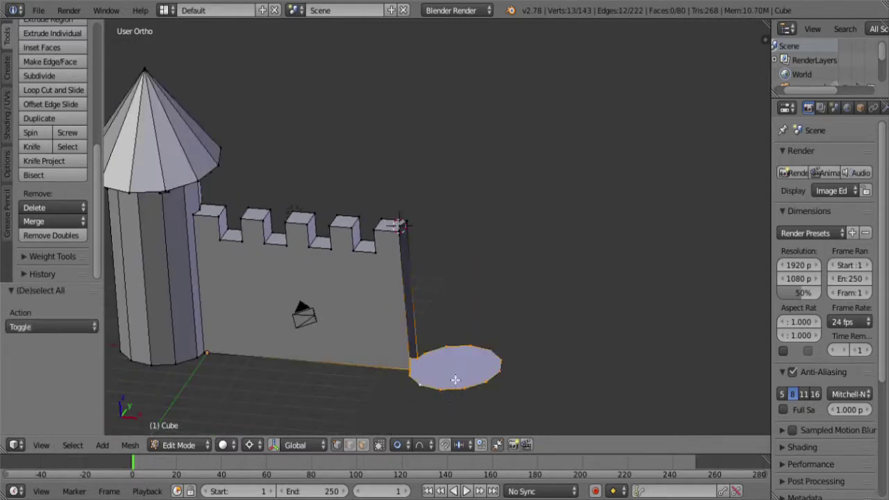
key("e")
key("s")
key("z")
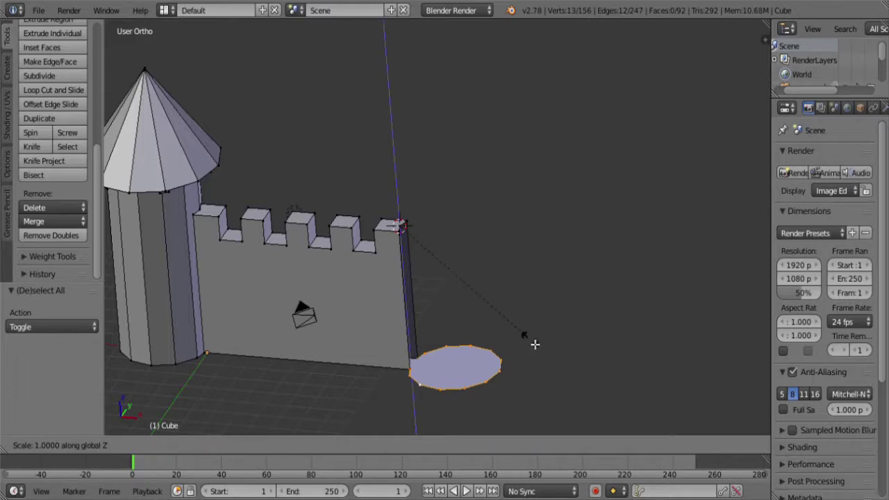
key("0")
key("Return")
- Add the wall corner vertex and extrude the tower ring straight up 1 unit
scroll(389, 320, "up", 3)
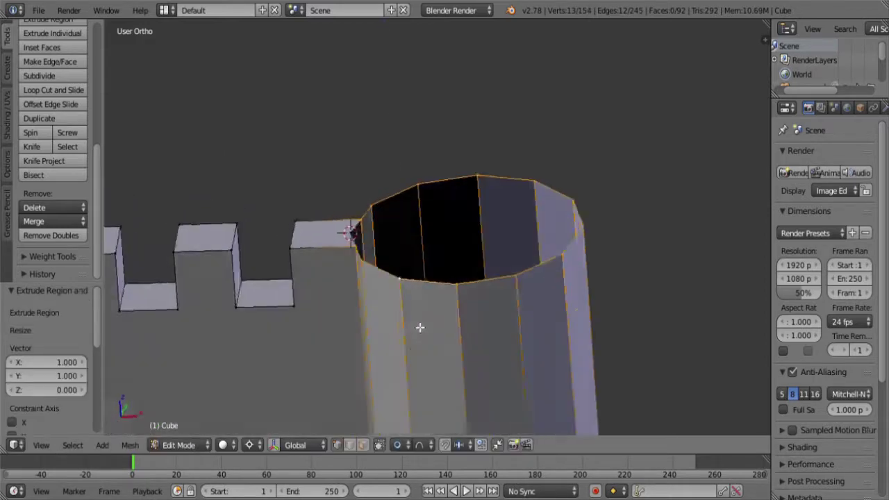
middle_click_drag(420, 327, 472, 339)
scroll(472, 340, "up", 4)
right_click(308, 294, "shift")
scroll(345, 303, "down", 4)
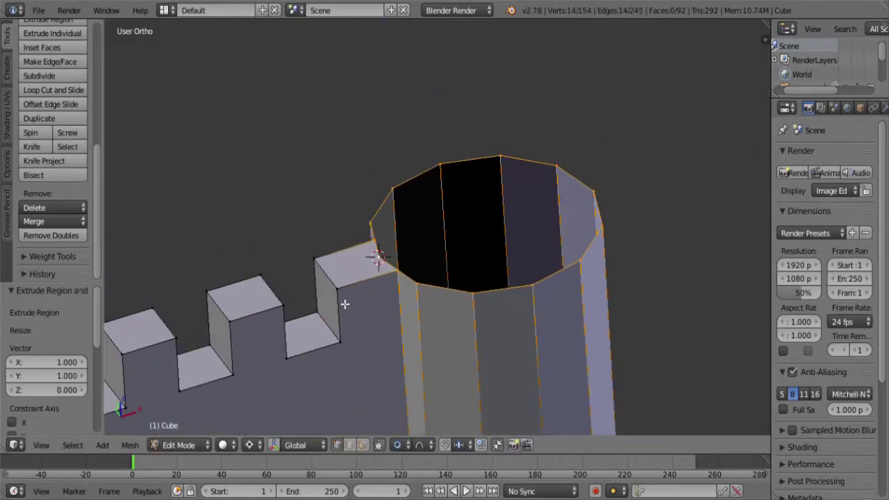
key("KP_1")
key("z")
key("KP_Decimal")
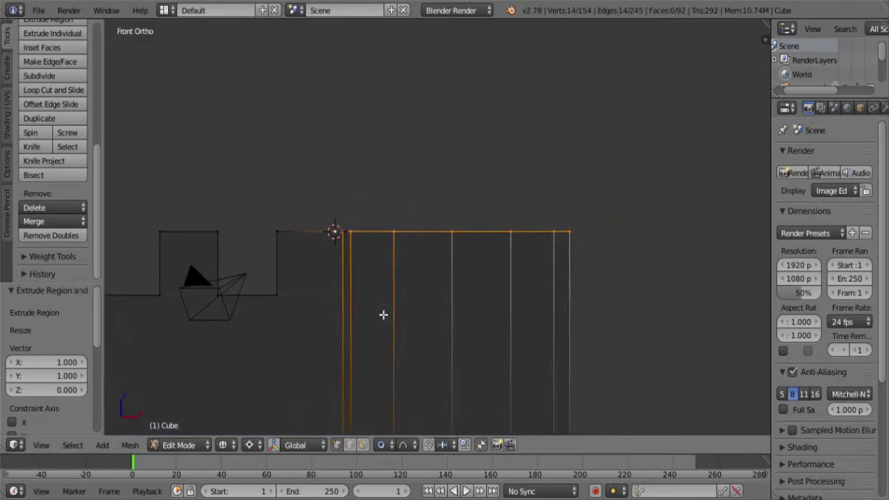
key("e")
key("z")
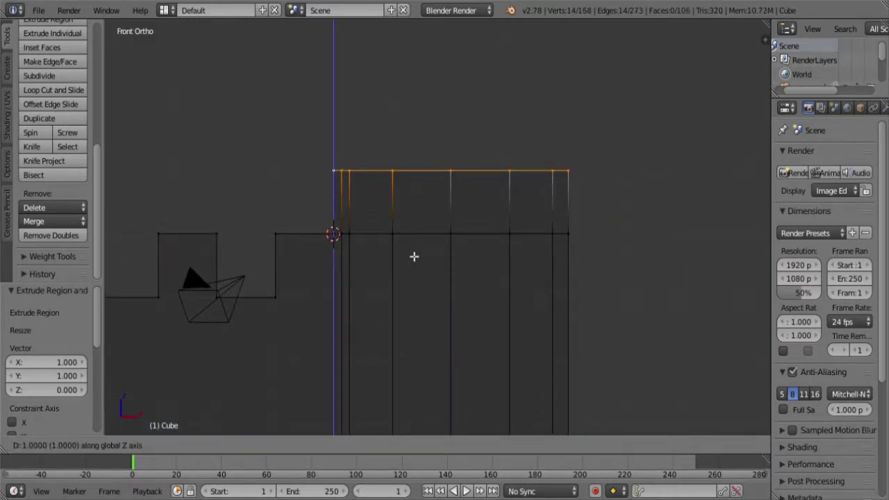
key("Return")
- Select the three vertices where the tower ring meets the wall corner
key("z")
middle_click_drag(298, 223, 314, 290)
middle_click_drag(463, 213, 514, 242)
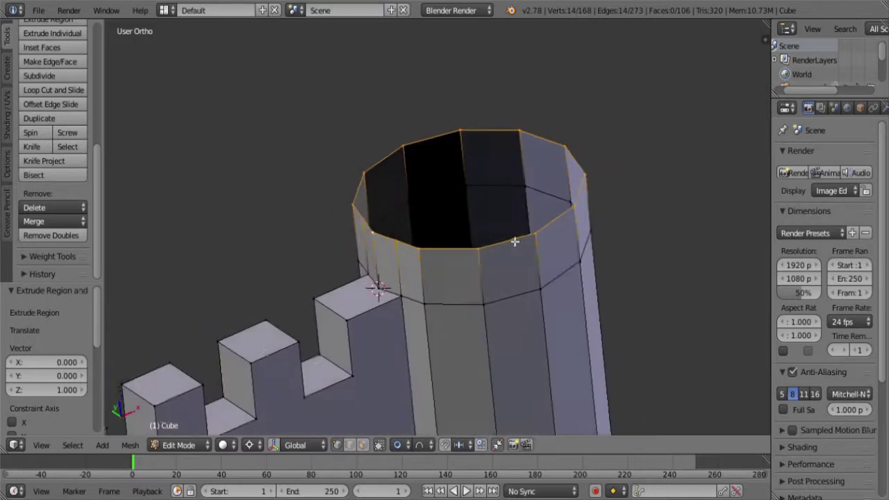
scroll(514, 242, "up", 4)
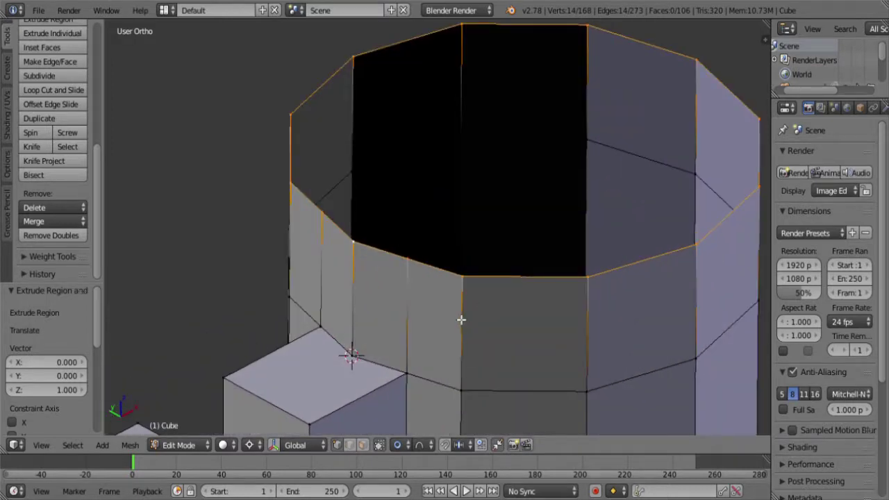
right_click(409, 268)
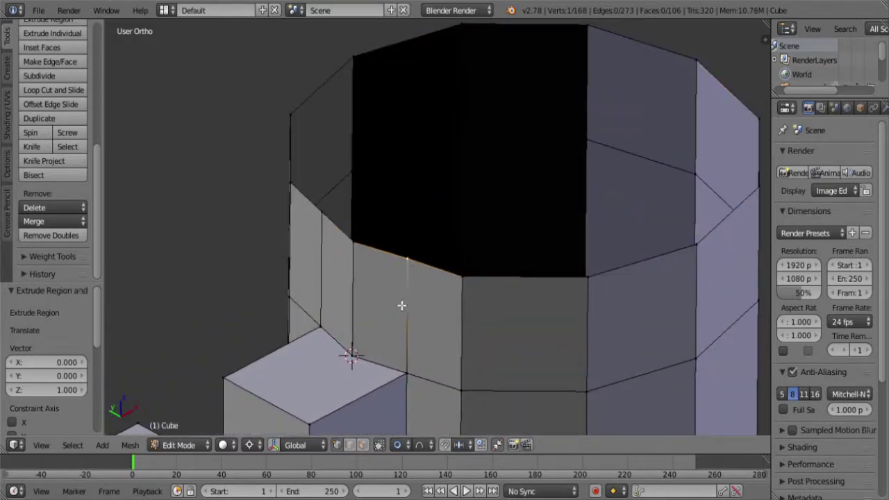
middle_click_drag(400, 306, 460, 309)
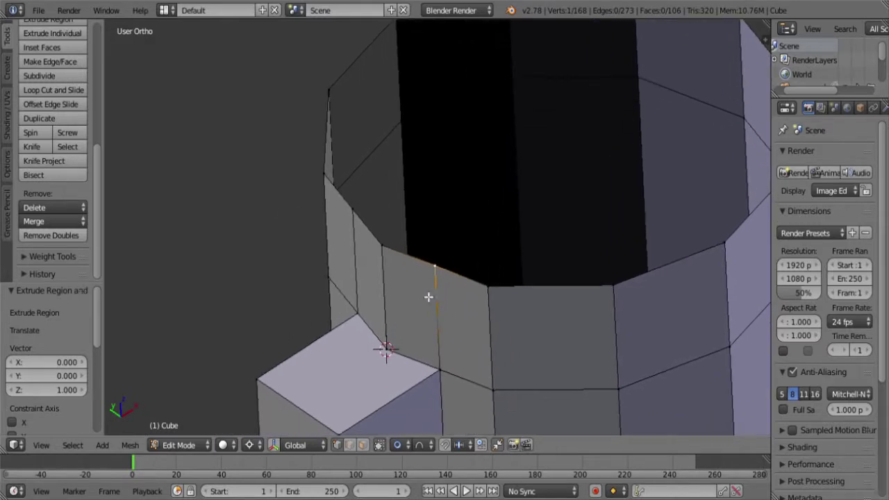
right_click(347, 213, "shift")
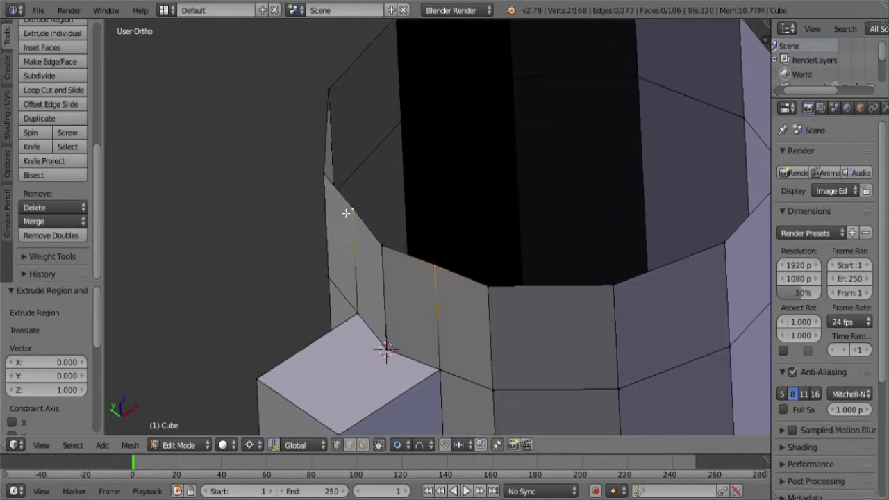
right_click(381, 251, "shift")
- Merge the three junction vertices At Last and snap the cursor to the tower's top rim
key("alt+m")
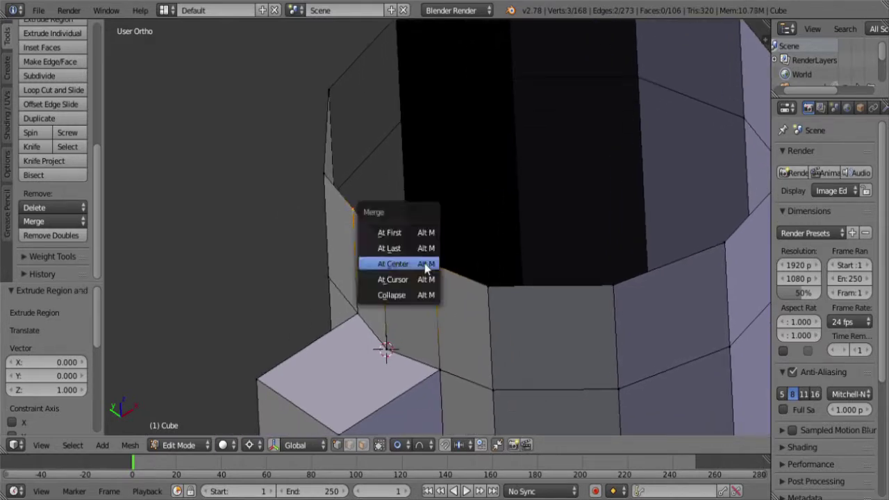
left_click(418, 250)
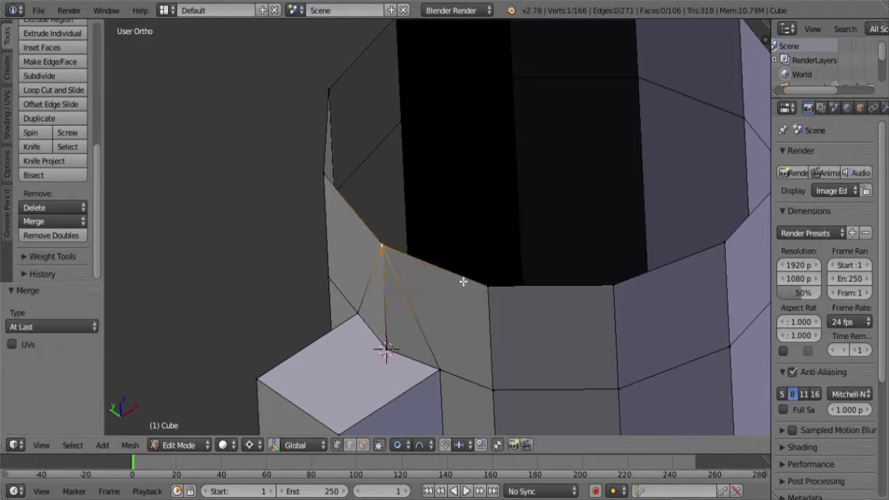
right_click(467, 281, "alt")
key("shift+s")
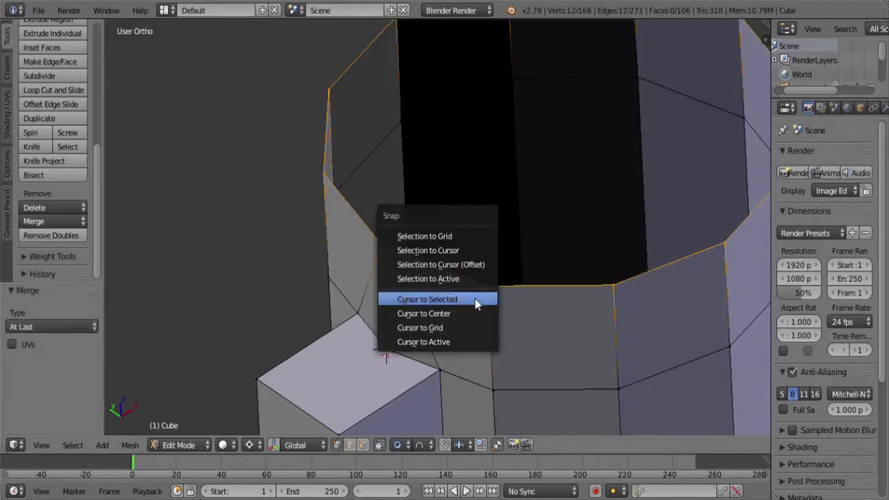
left_click(478, 303)
scroll(429, 312, "down", 3)
- Extrude the top rim up 0.1, undoing the accidental extra extrusion
key("KP_1")
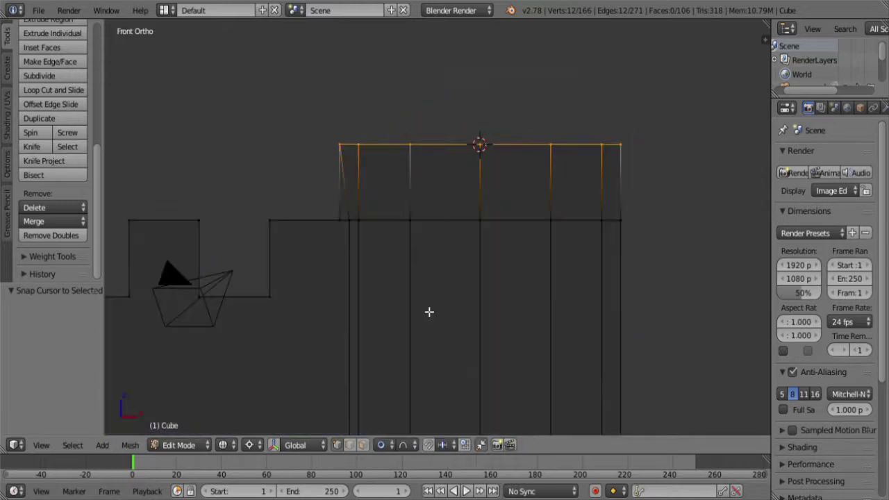
scroll(454, 242, "up", 3)
middle_click_drag(455, 241, 465, 246, "shift")
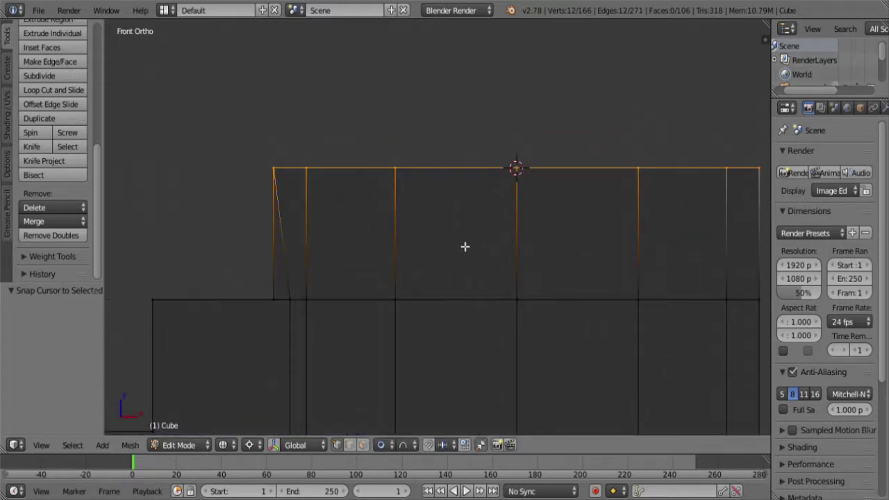
key("e")
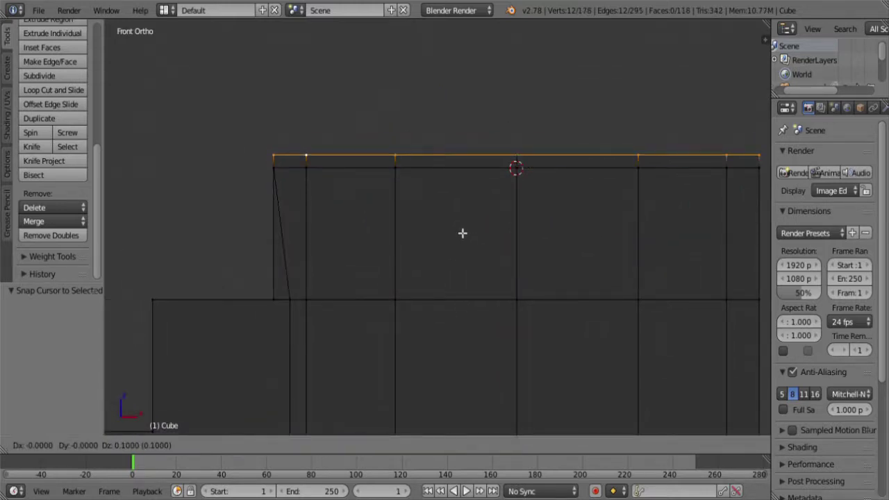
left_click(462, 233)
key("e")
right_click(569, 223)
key("ctrl+z")
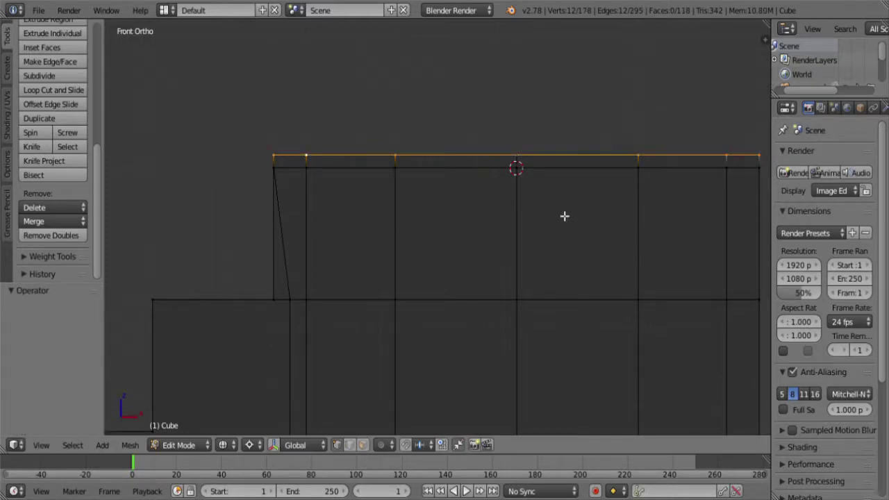
- Widen the top rim 1.1 times and raise it by 0.1 on Z
key("s")
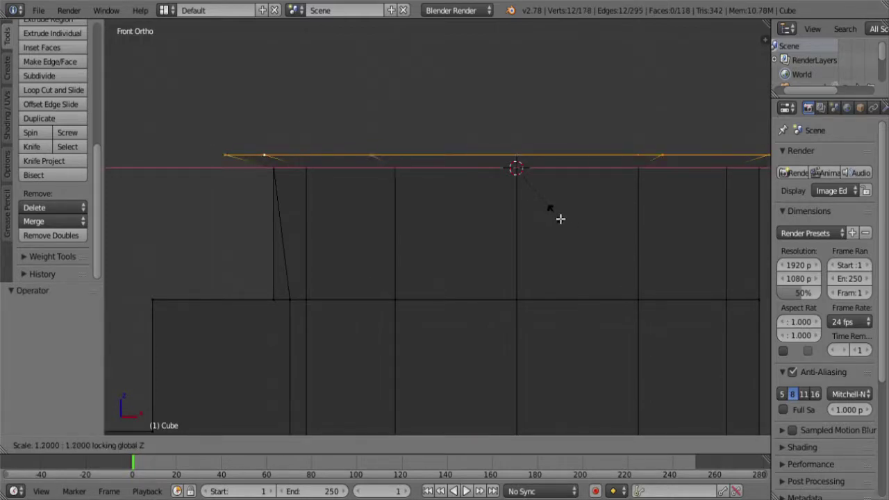
left_click(556, 216)
scroll(554, 216, "down", 1)
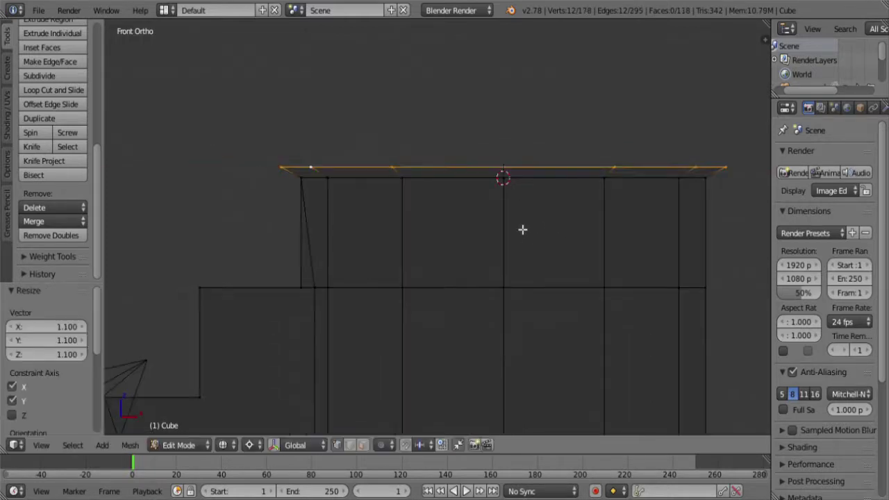
type("gz0.1")
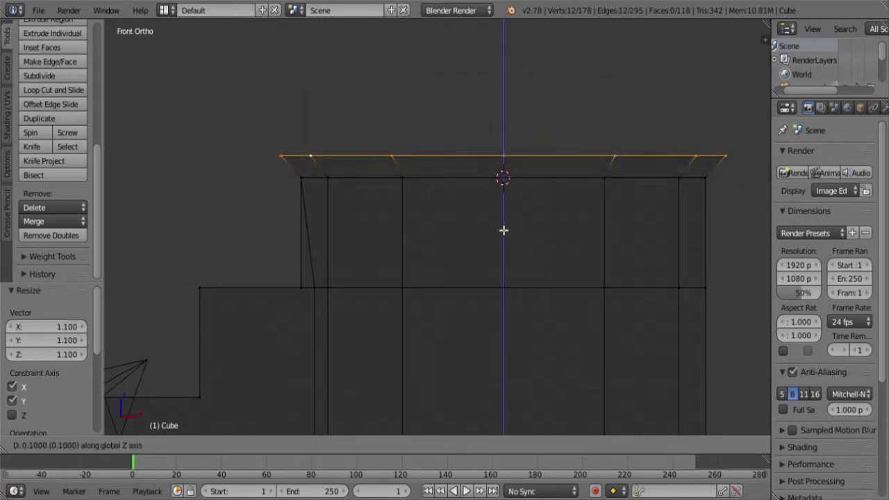
key("Return")
scroll(502, 238, "down", 1)
scroll(486, 278, "down", 3)
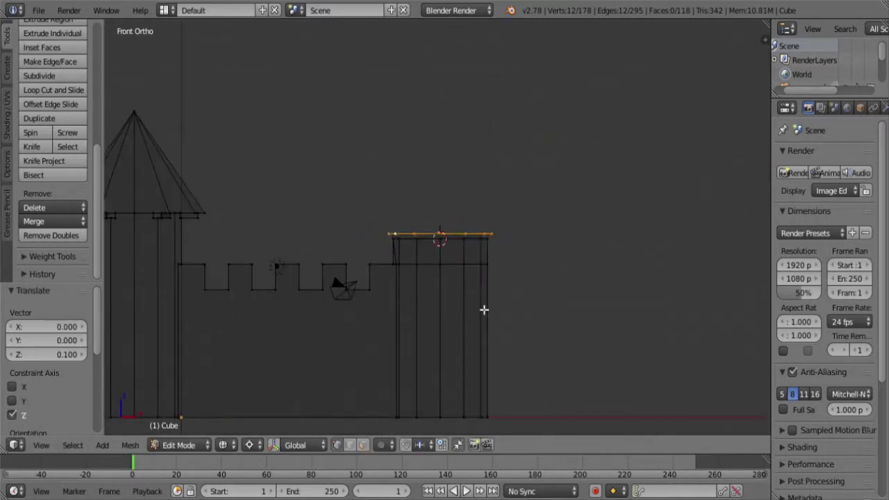
- Extrude the tower's top ring straight up 4 units
key("e")
key("z")
key("Return")
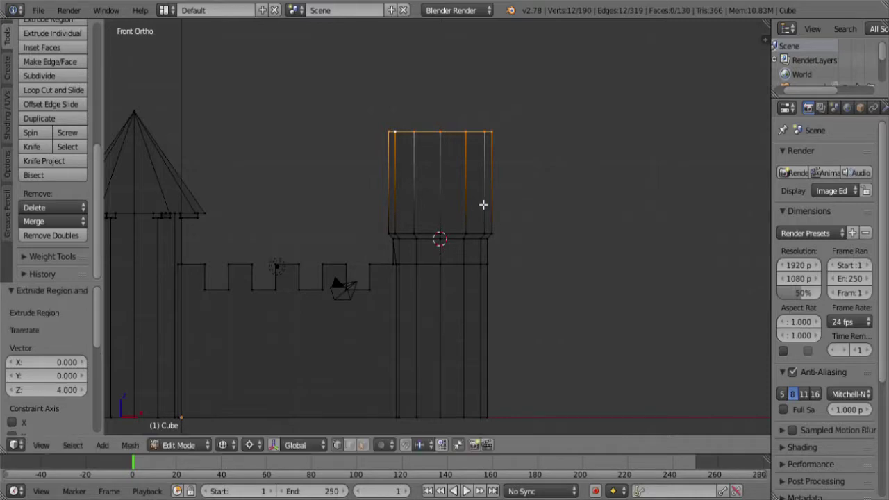
scroll(452, 198, "up", 4)
scroll(430, 236, "down", 5)
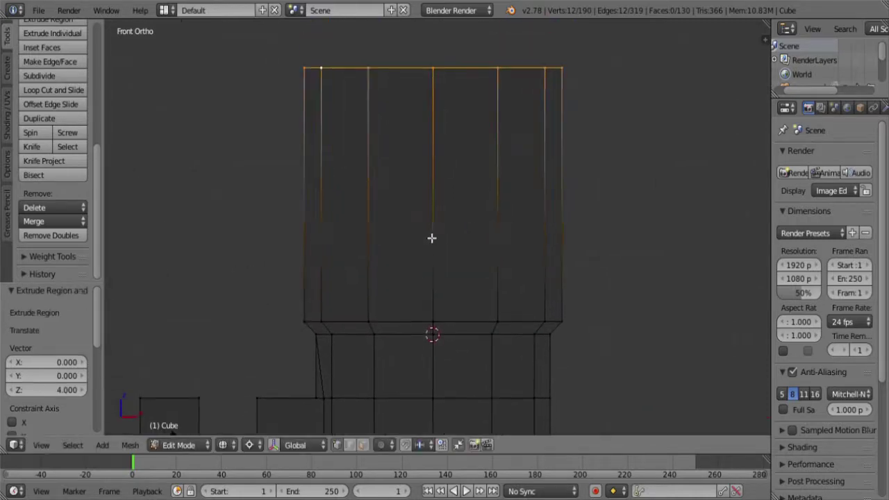
key("z")
middle_click_drag(313, 290, 472, 273)
scroll(471, 273, "up", 6)
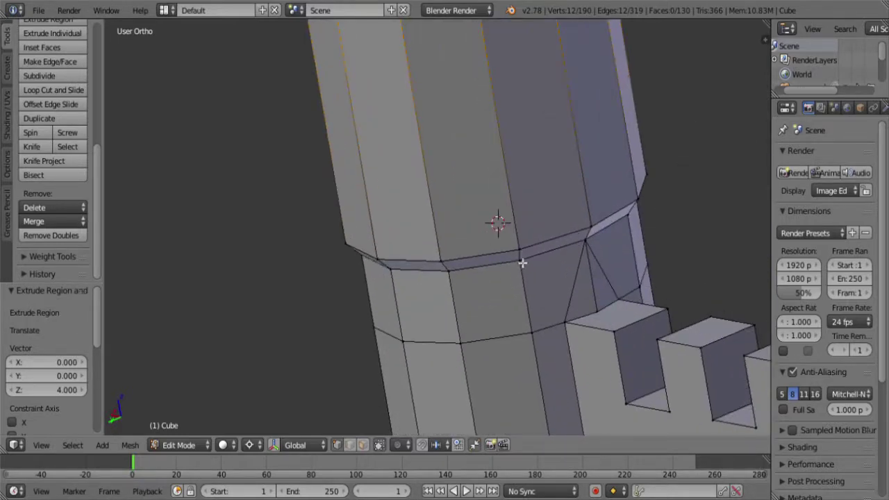
scroll(522, 262, "down", 4)
middle_click_drag(522, 263, 535, 267)
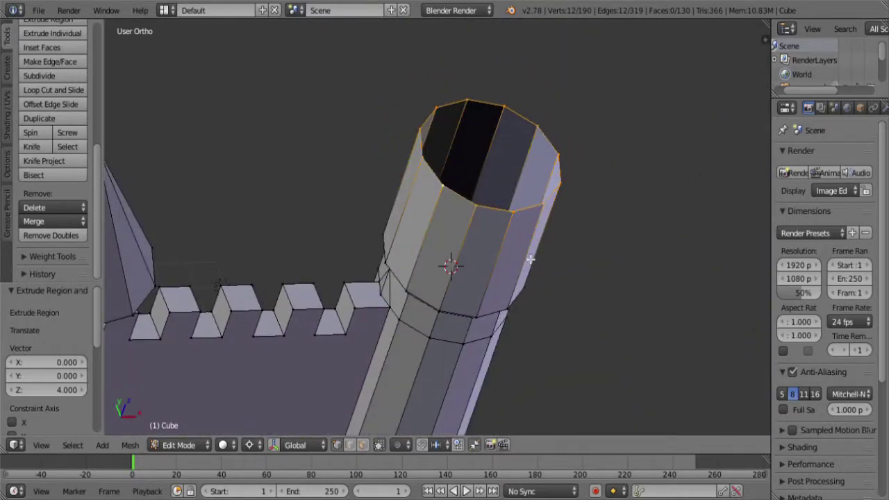
- Extrude the tower top further upward to 7 units in front wireframe view
key("z")
key("KP_1")
scroll(496, 228, "down", 2)
scroll(490, 308, "up", 4)
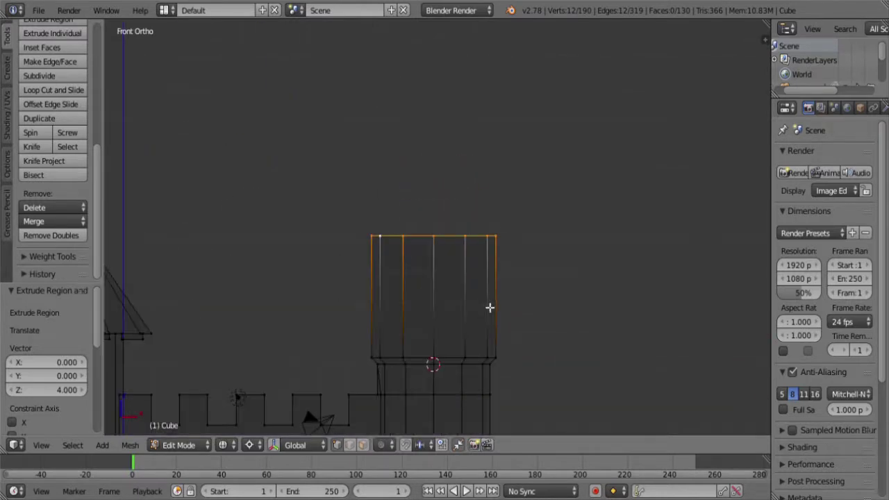
scroll(489, 307, "down", 4)
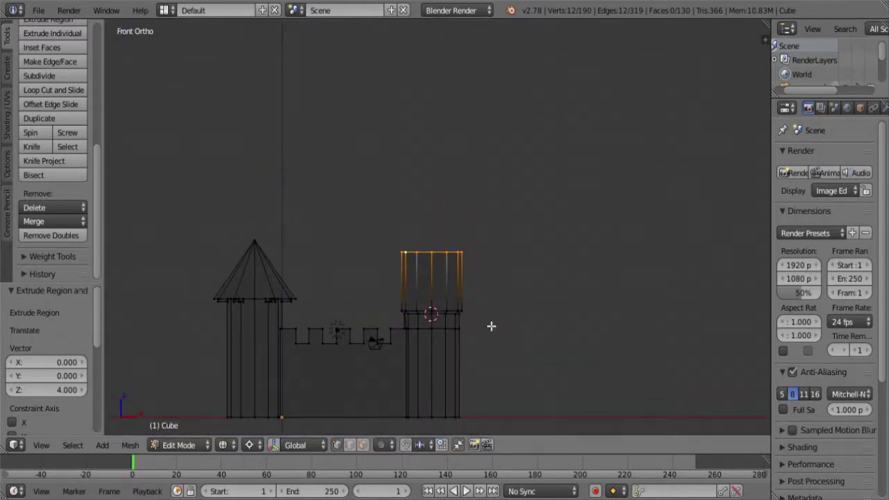
key("e")
left_click(495, 236)
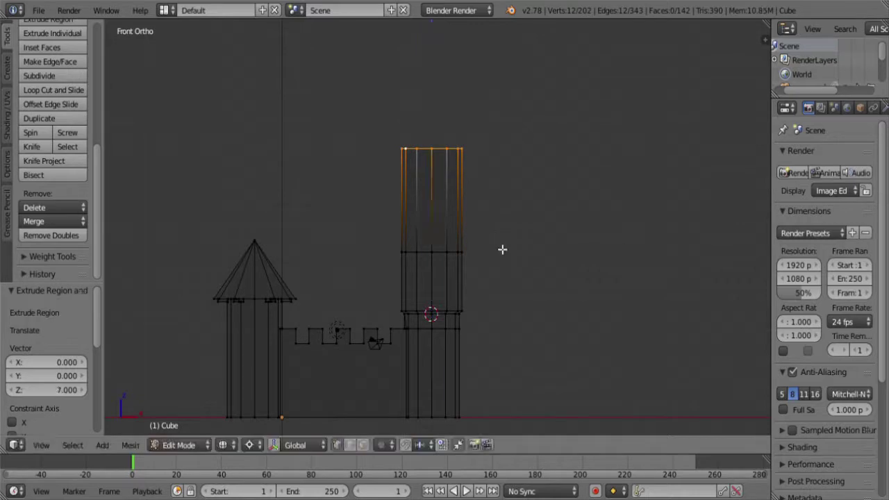
- Merge the top ring At Center into a spire tip, snap the cursor there, and grow the selection
key("alt+m")
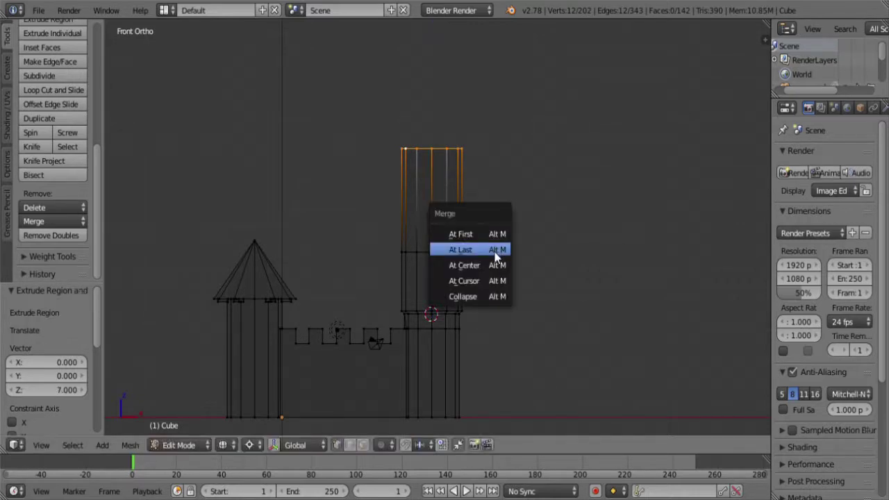
left_click(495, 264)
scroll(478, 275, "up", 5)
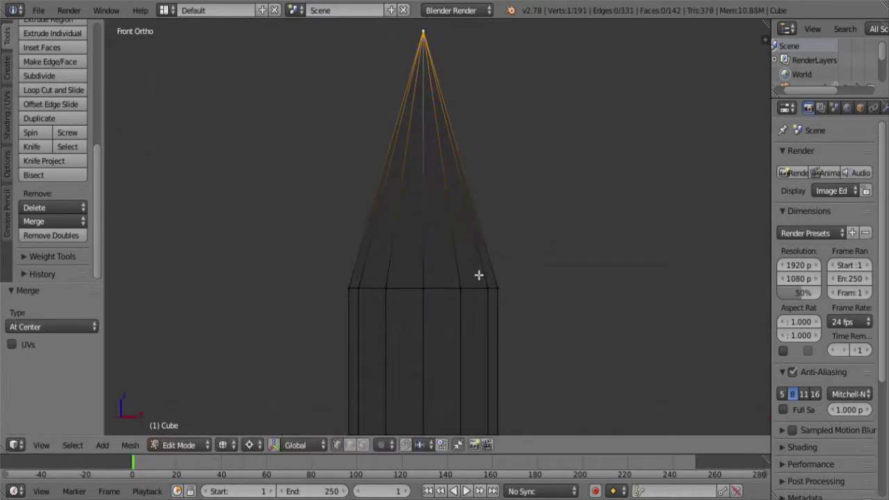
scroll(478, 275, "down", 4)
key("shift+s")
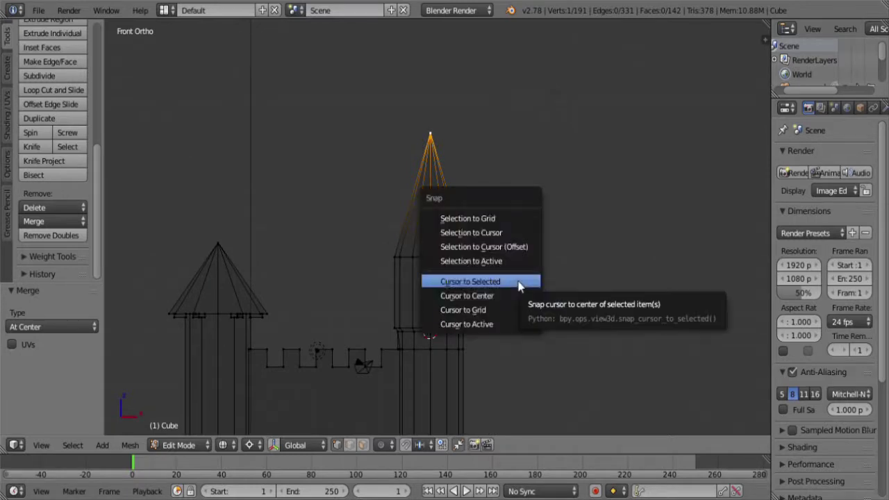
left_click(519, 283)
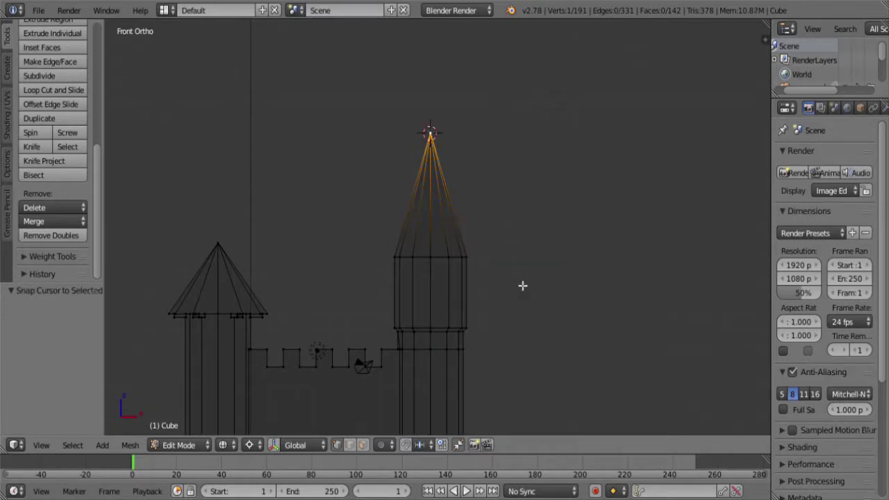
key("ctrl+KP_Add")
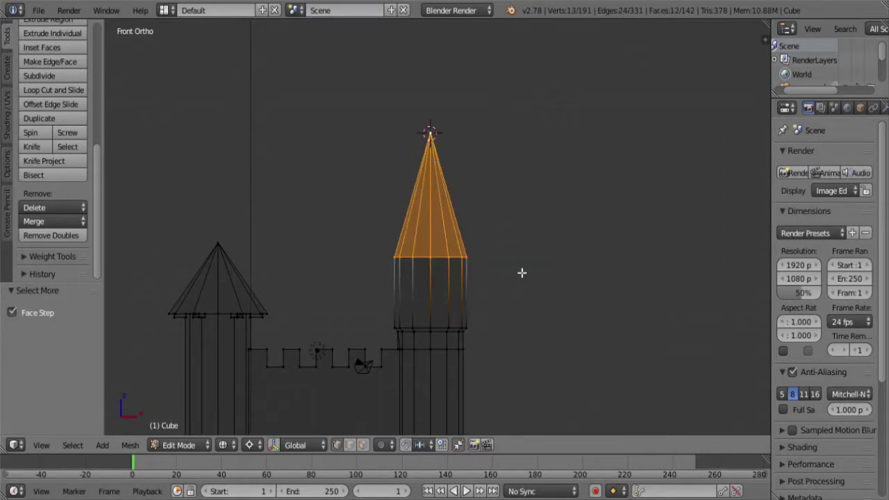
- Split the spire from the tower and scale it 1.4 times, excluding Z
key("y")
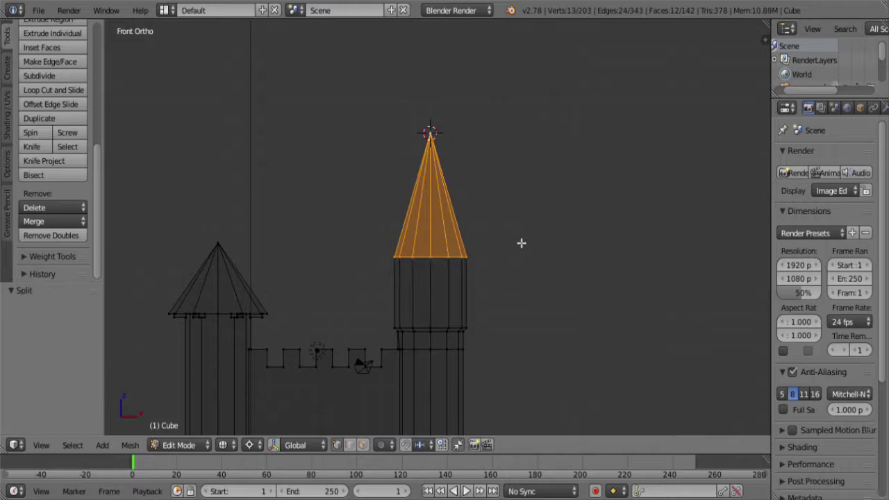
key("s")
key("shift+z")
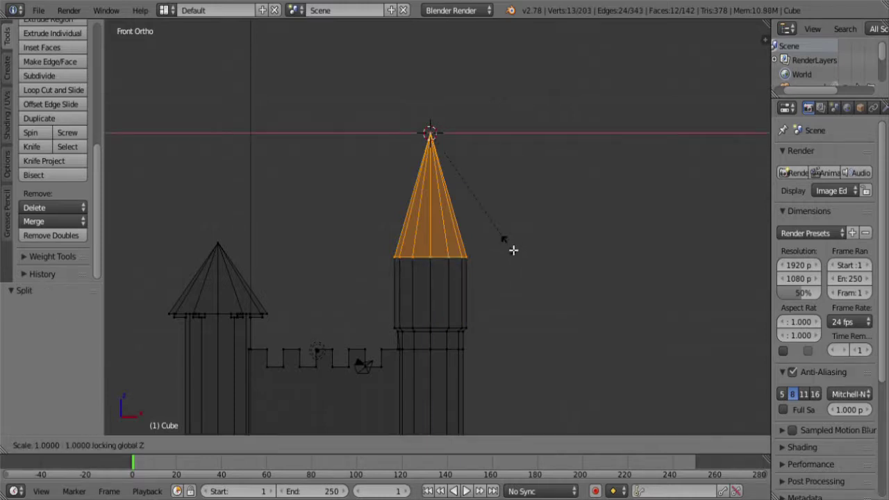
left_click(572, 270)
- Check the widened spire in solid view, then select a vertex on the tower's top rim
key("z")
middle_click_drag(572, 271, 353, 302)
scroll(387, 239, "up", 5)
scroll(408, 297, "down", 5)
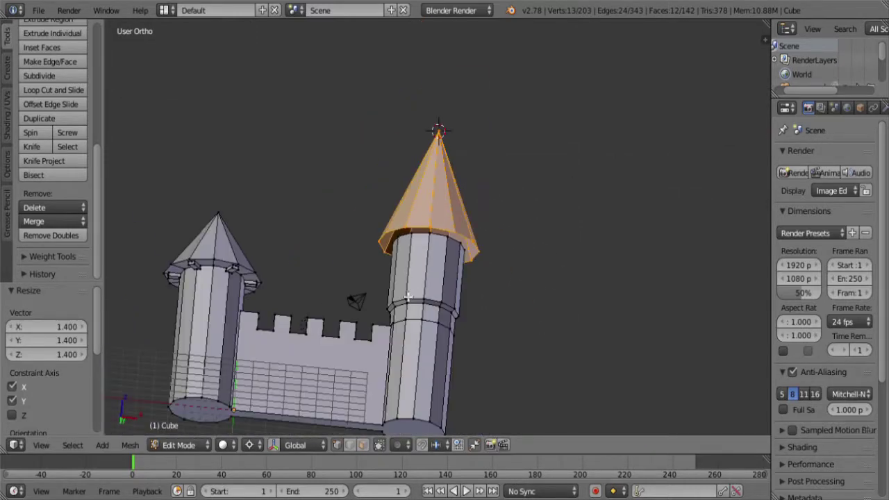
key("z")
key("KP_1")
scroll(416, 297, "up", 5)
middle_click_drag(421, 298, 437, 284)
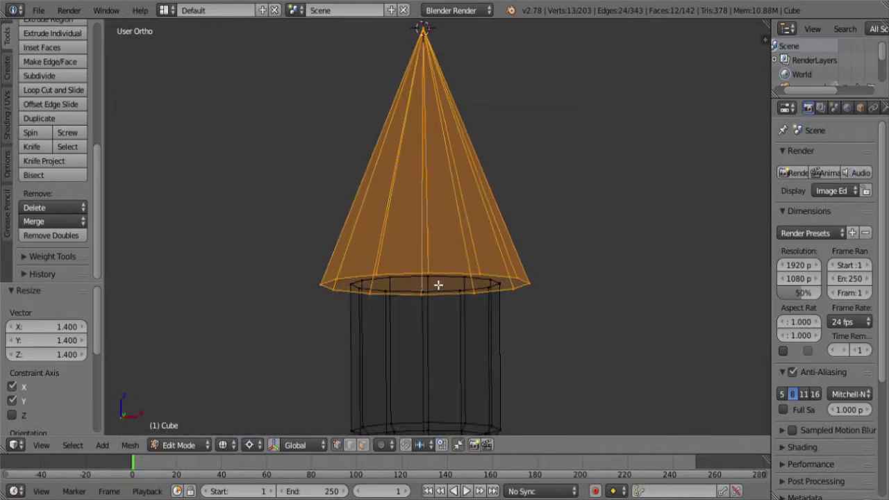
right_click(434, 291)
key("z")
key("KP_1")
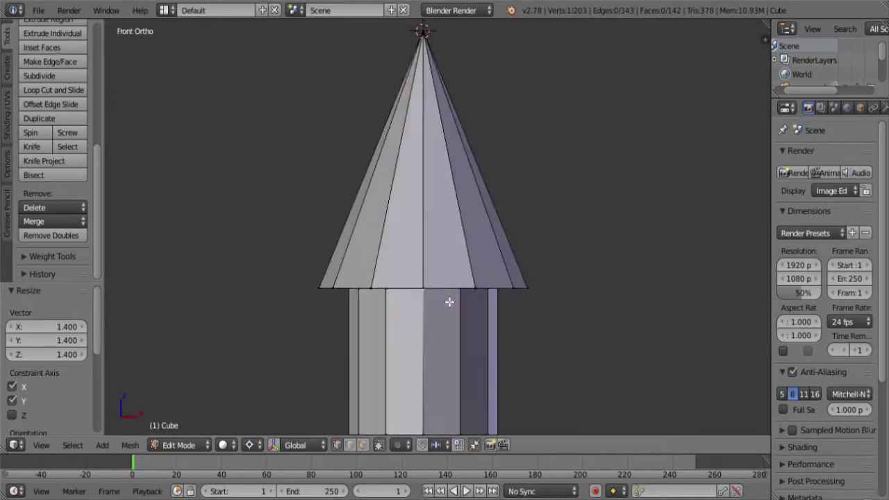
- In side view, duplicate the tower-top vertex 1.2 units straight down
key("z")
scroll(430, 306, "up", 5)
middle_click_drag(487, 306, 468, 178, "shift")
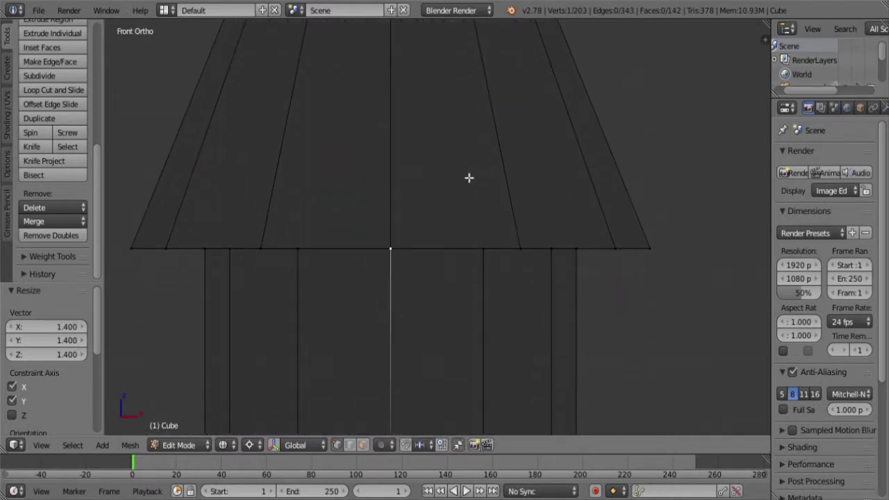
key("KP_3")
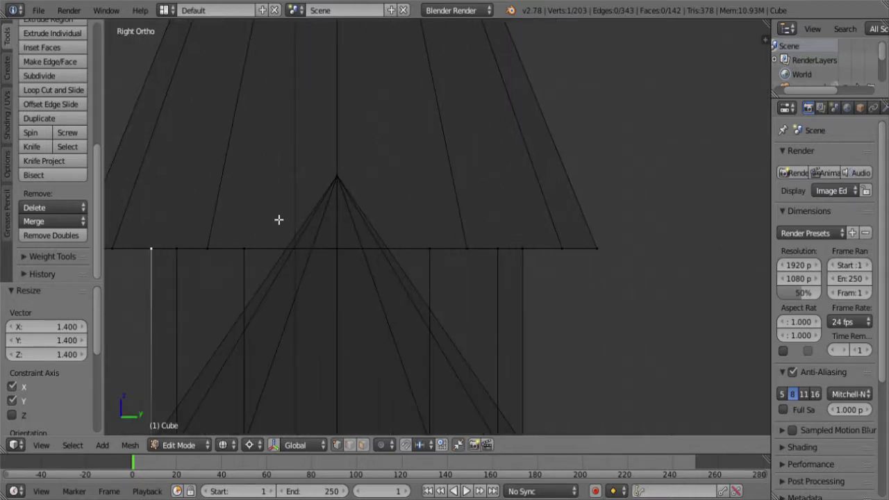
middle_click_drag(278, 218, 473, 142, "shift")
scroll(452, 157, "up", 2)
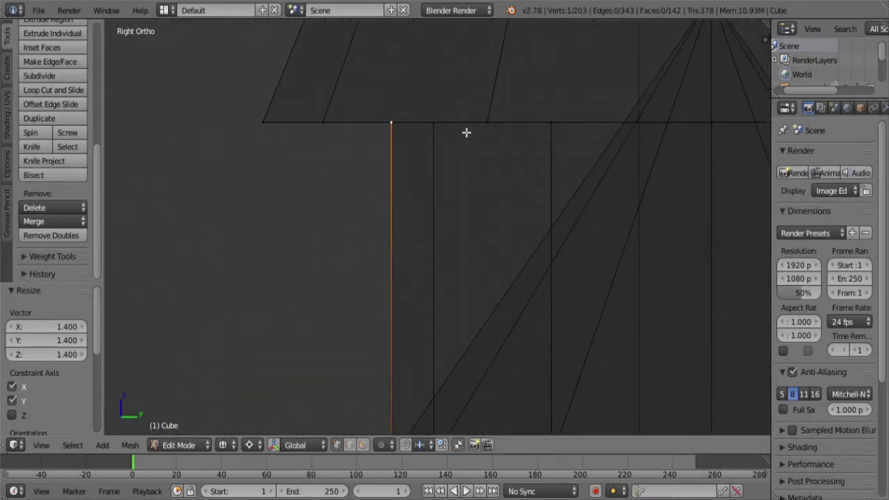
key("shift+d")
key("z")
left_click(460, 337)
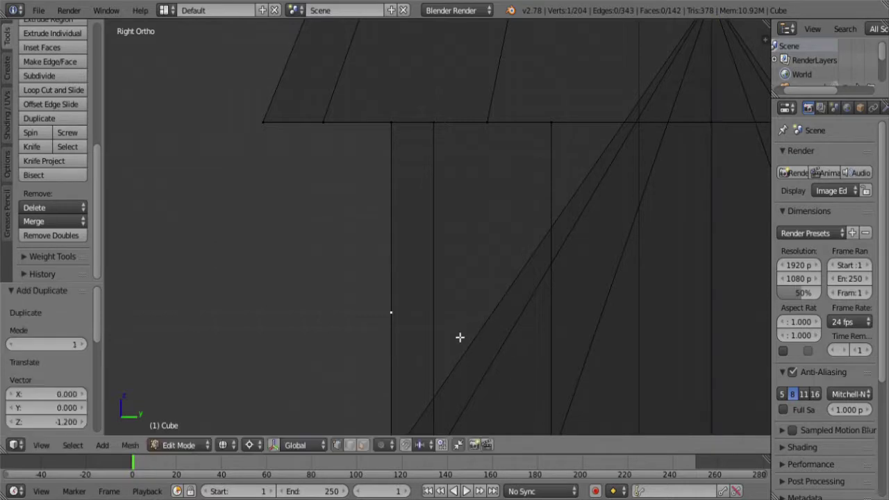
- Move the copied vertex away from the tower wall and snap the 3D cursor to it
key("g")
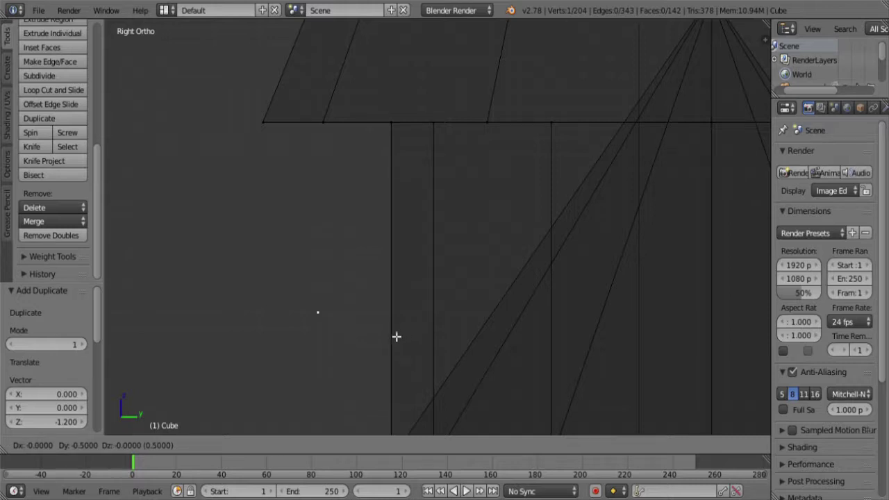
left_click(396, 336)
key("shift+s")
left_click(448, 323)
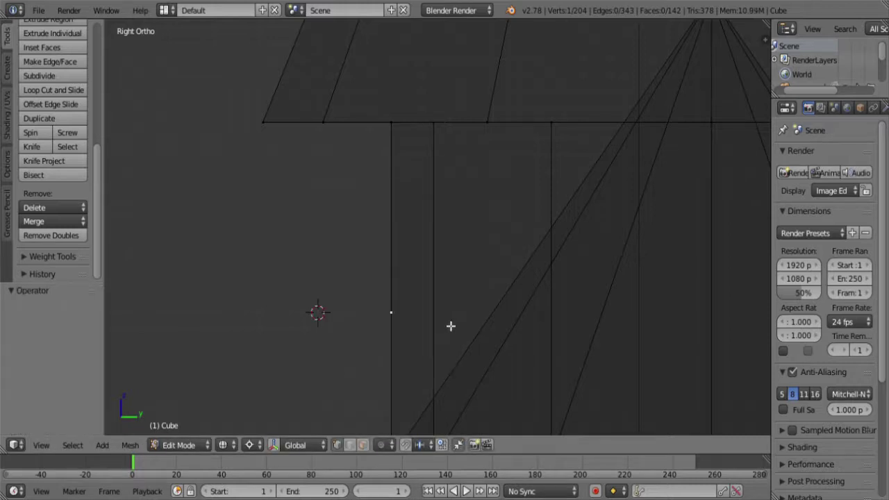
scroll(448, 325, "down", 2)
middle_click_drag(442, 327, 456, 258, "shift")
scroll(454, 257, "up", 2)
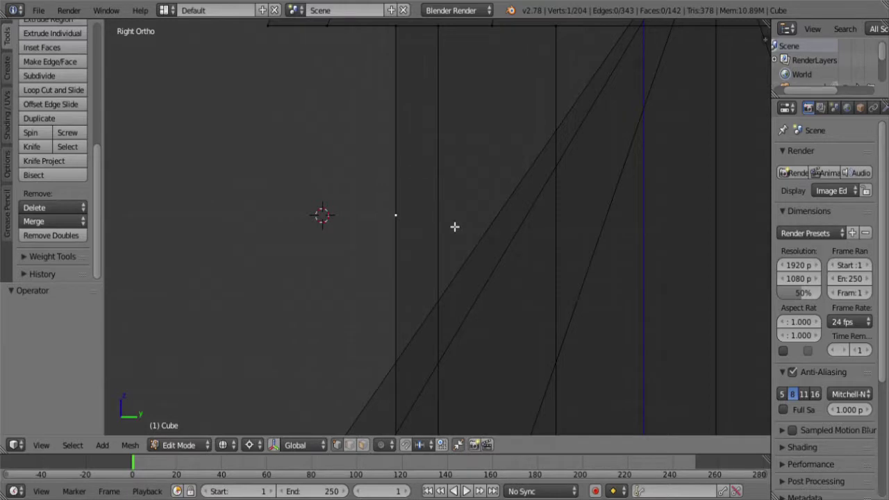
- Spin the vertex into a 90° arc with the spin axis X set to -1
left_click(34, 133)
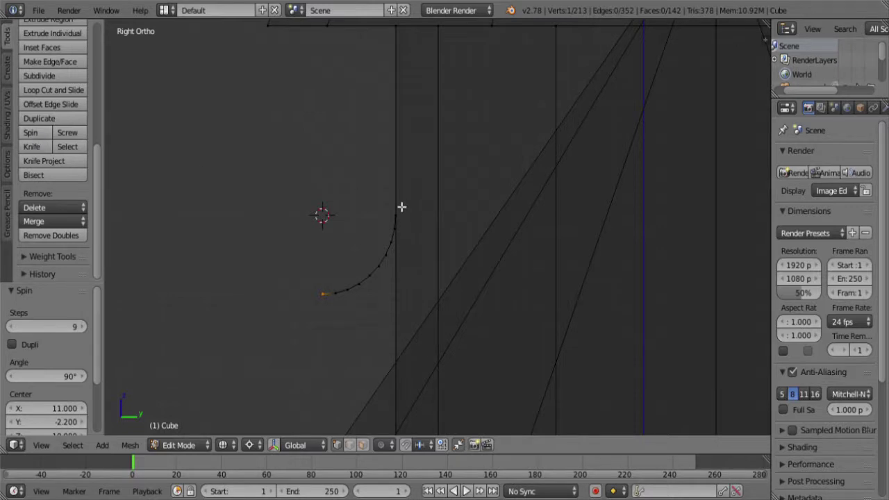
scroll(31, 333, "down", 5)
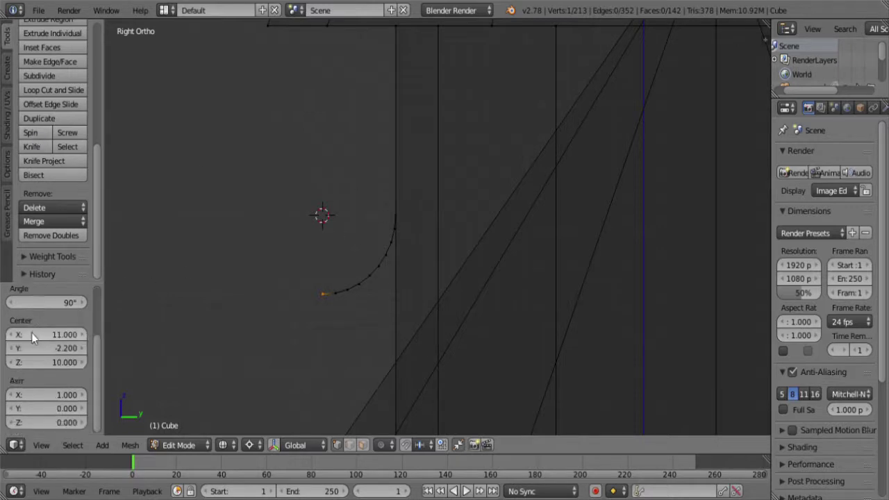
left_click(68, 394)
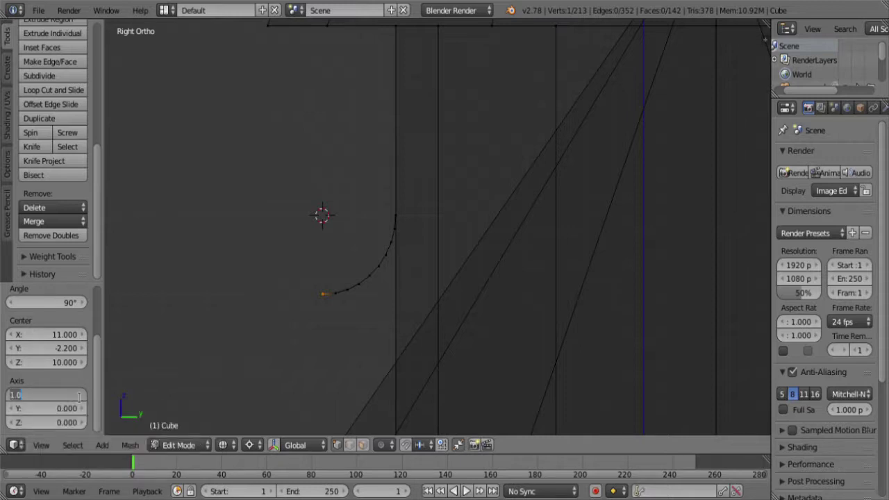
type("-1")
key("Return")
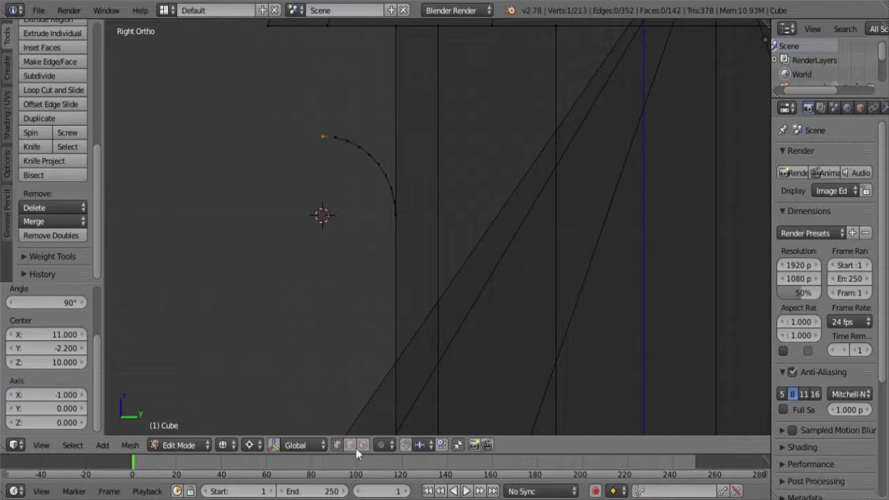
- Turn on connected proportional editing with a Smooth falloff
left_click(386, 446)
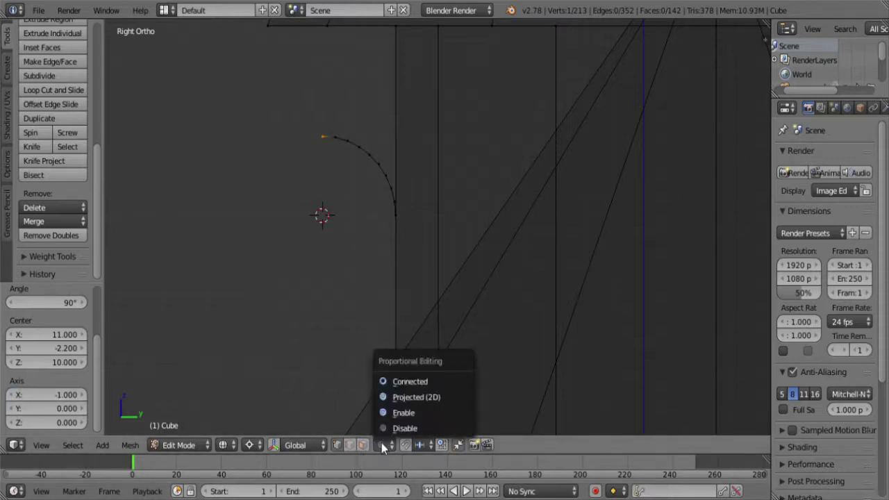
left_click(409, 381)
scroll(397, 341, "down", 1)
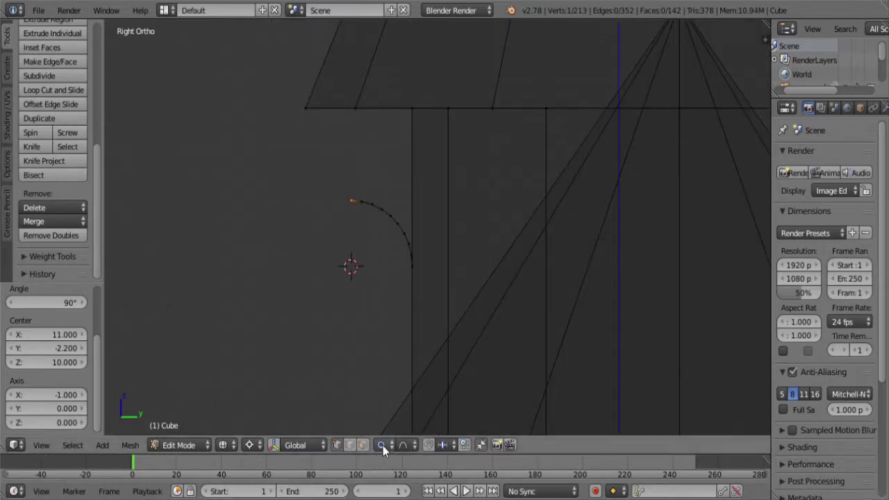
left_click(404, 445)
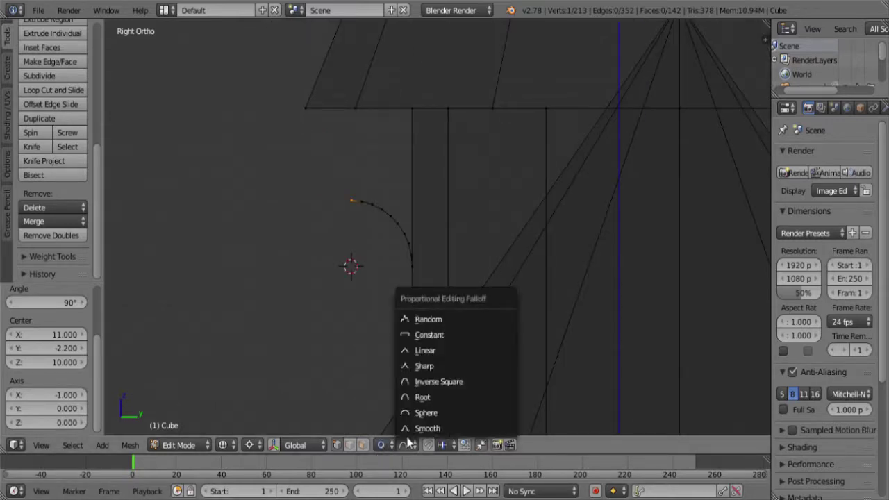
left_click(439, 428)
scroll(435, 301, "down", 2)
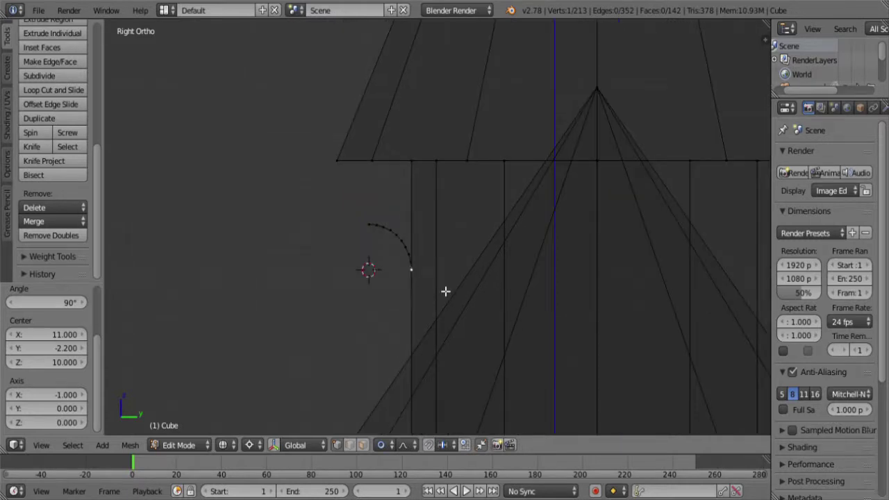
- Reshape the arc vertically, then undo back to the plain vertical edge
key("g")
key("z")
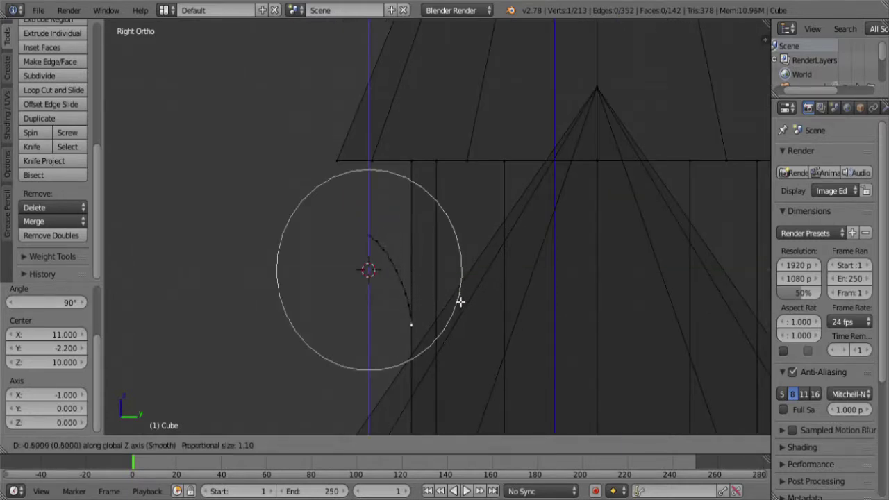
scroll(458, 285, "up", 2)
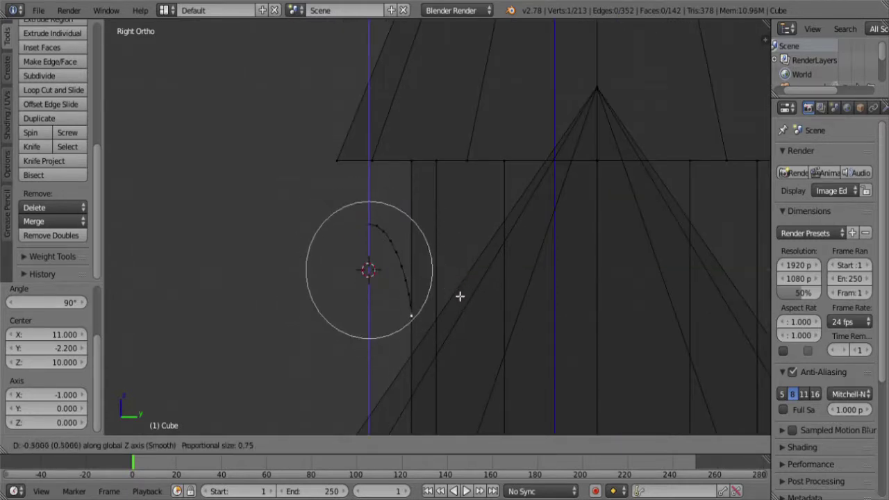
left_click(454, 281)
scroll(422, 286, "up", 3)
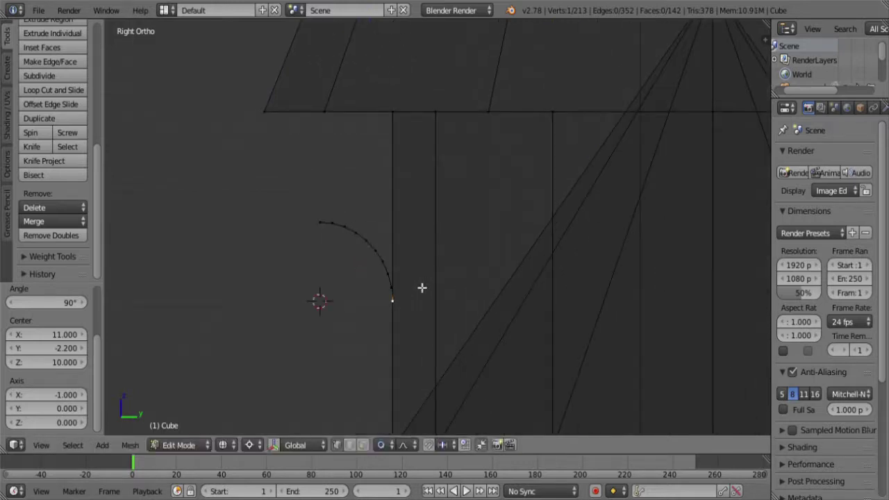
key("ctrl+z")
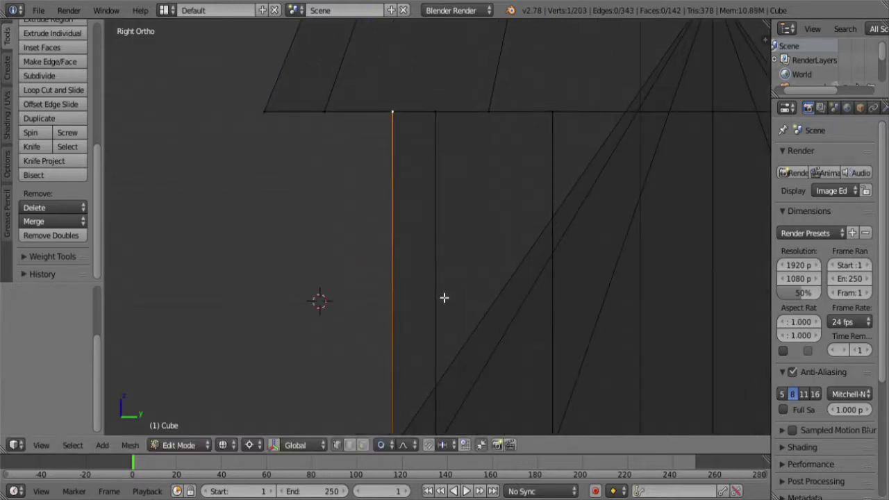
- Add a lone vertex beside the wall and spin it into a 5-step quarter arc from the opposite view
key("a")
right_click(443, 298, "ctrl")
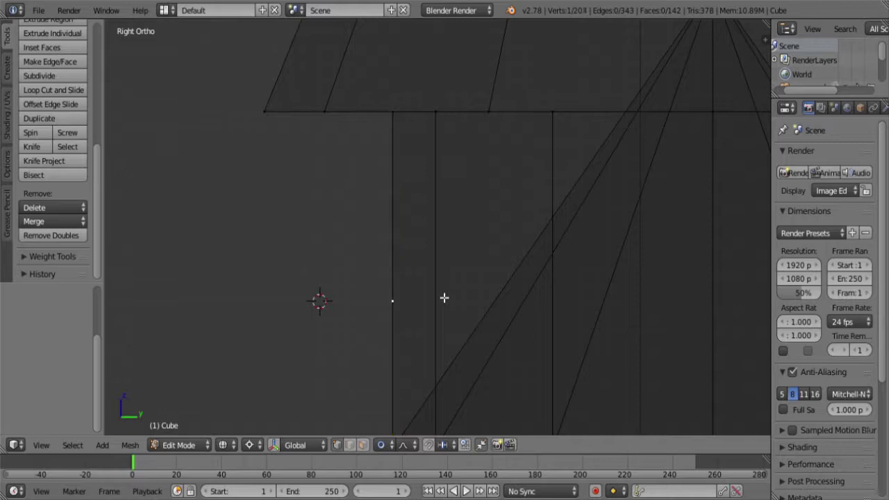
left_click(39, 136)
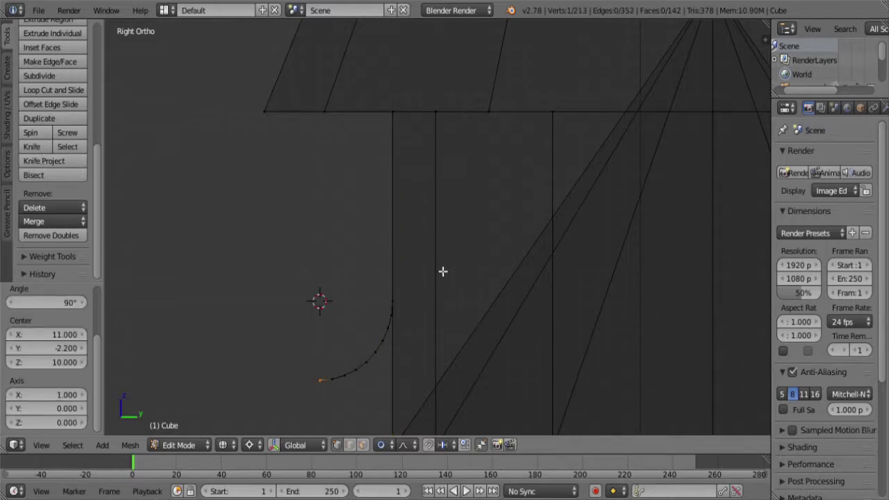
key("ctrl+z")
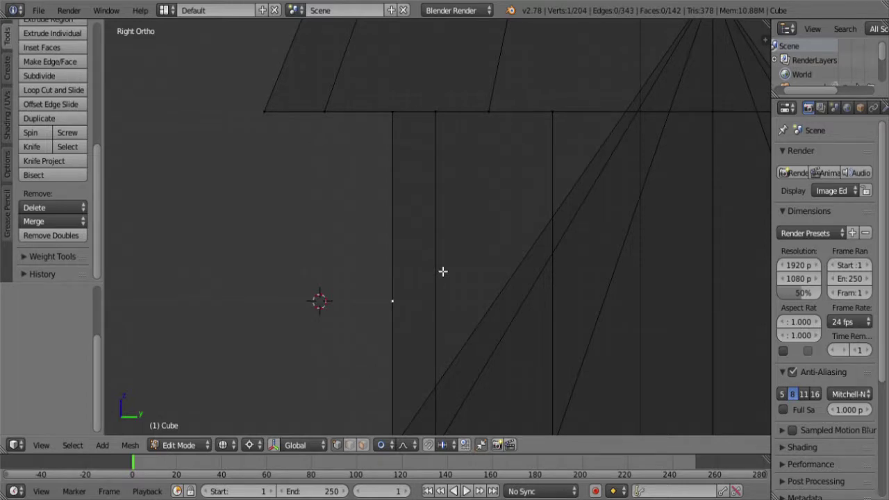
key("ctrl+KP_3")
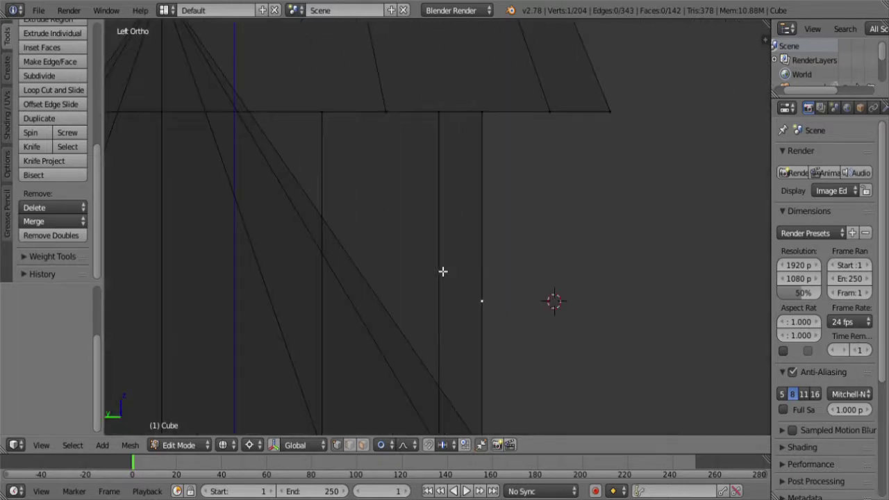
left_click(40, 133)
middle_click_drag(452, 286, 411, 261, "shift")
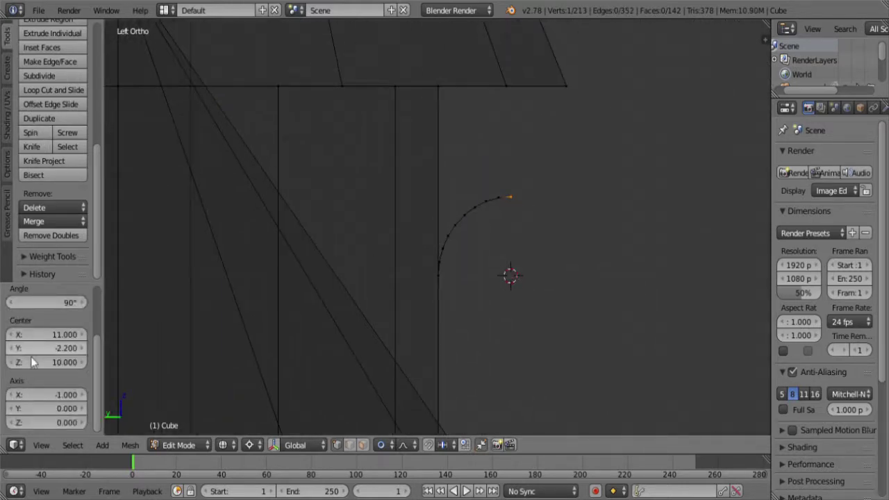
scroll(32, 323, "up", 3)
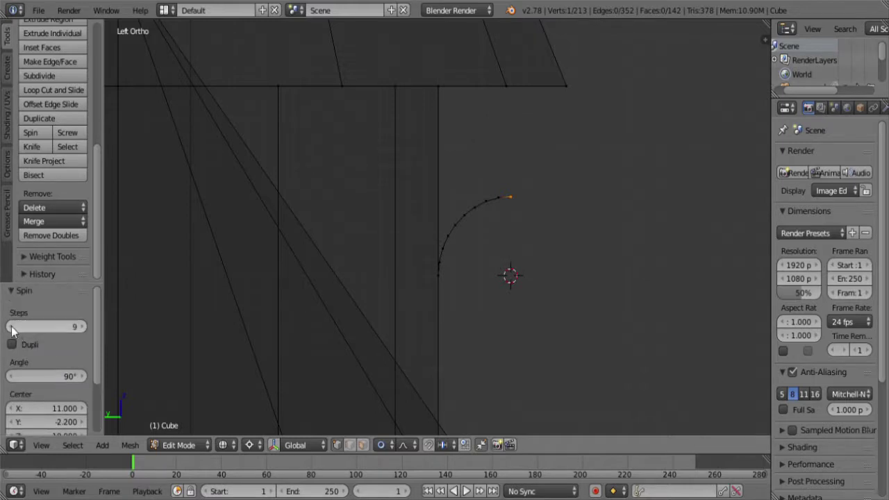
left_click(11, 326)
left_click(11, 327)
left_click(10, 326)
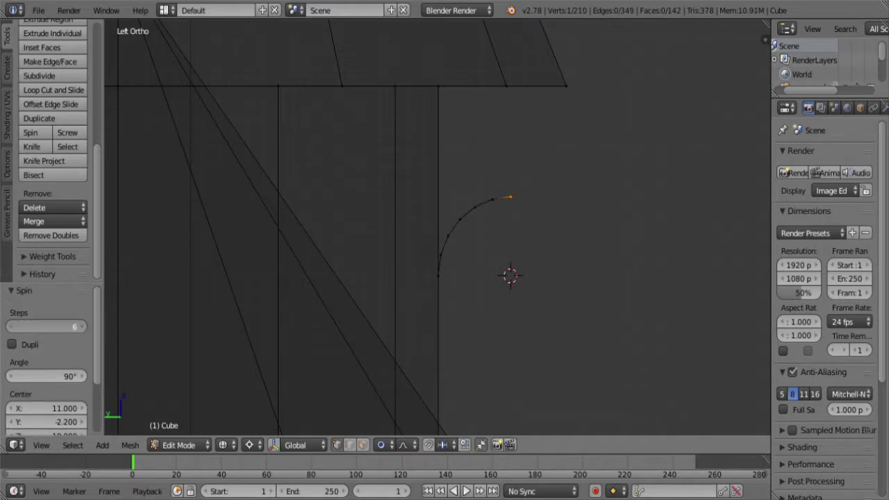
left_click(11, 326)
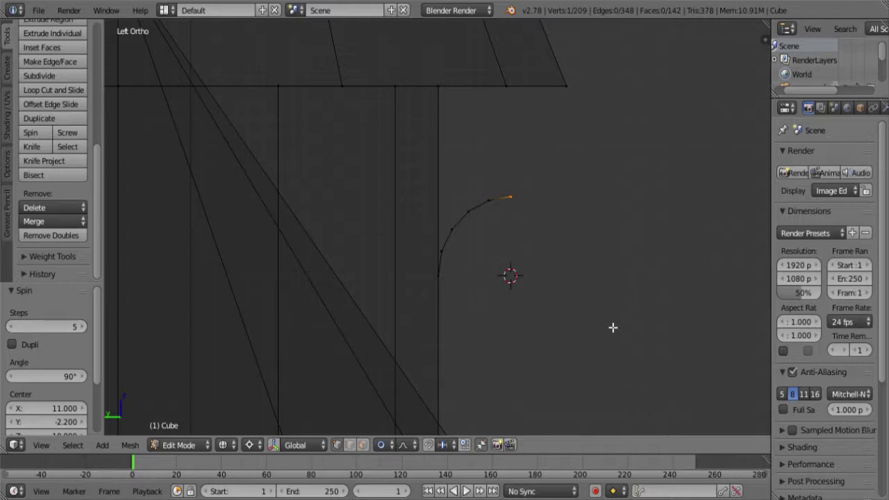
- Smoothly raise the arc's end by 0.4, then lower the whole arc
key("g")
key("z")
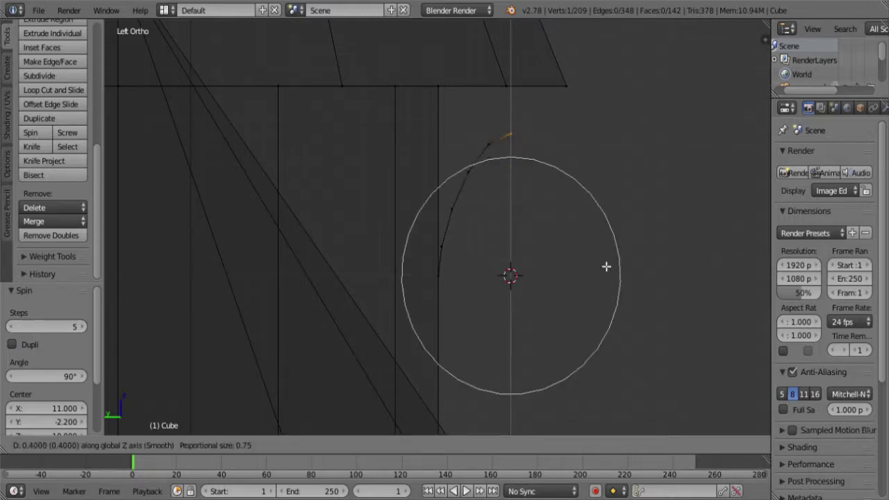
left_click(607, 266)
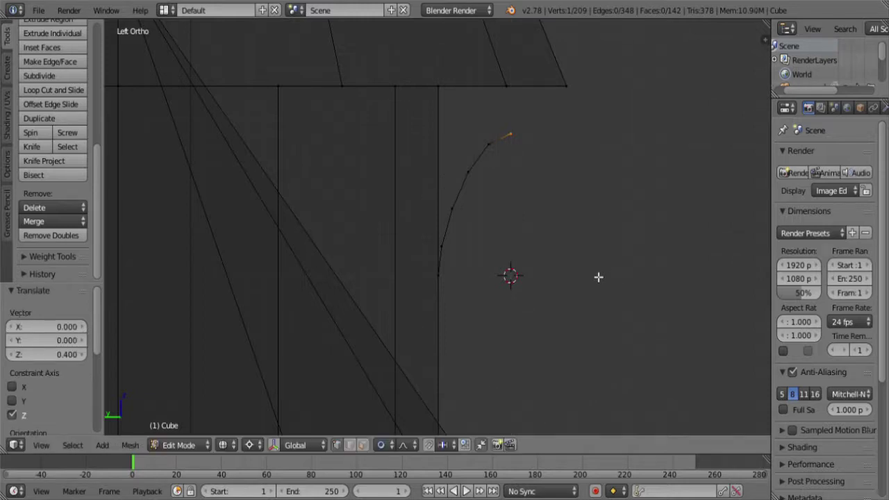
key("l")
scroll(514, 239, "down", 3)
key("g")
key("z")
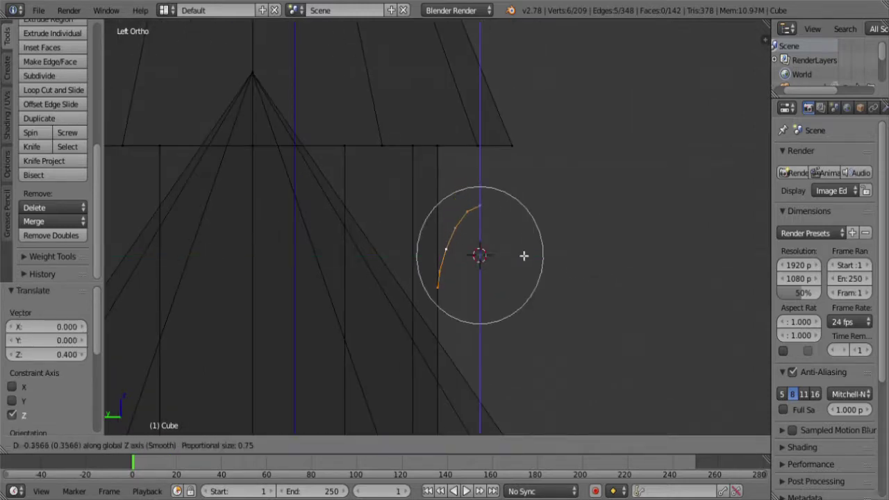
left_click(520, 279)
- With proportional editing off, extend the top vertex up 0.3 and extrude a 0.3 flat base
left_click(379, 445)
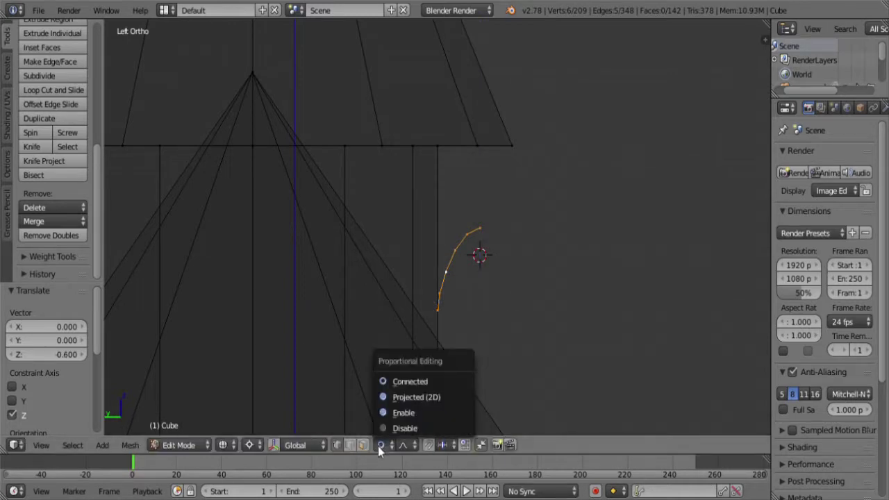
left_click(403, 428)
right_click(503, 238)
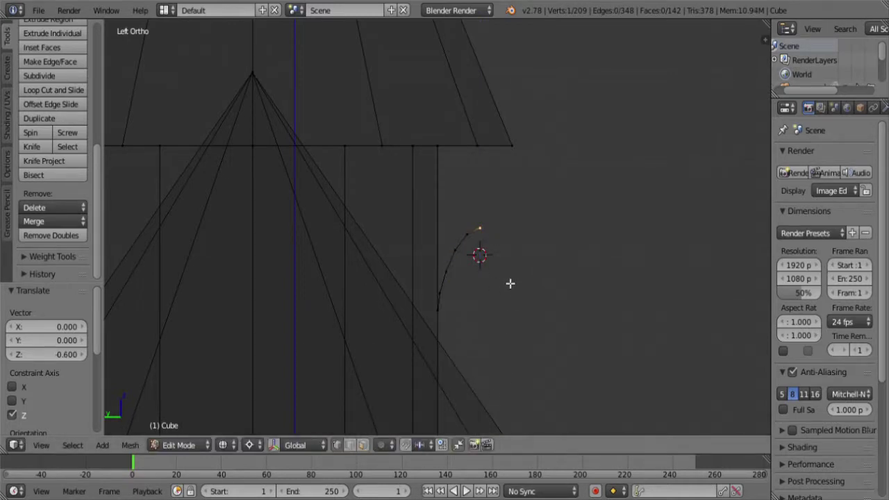
key("g")
key("z")
left_click(513, 263)
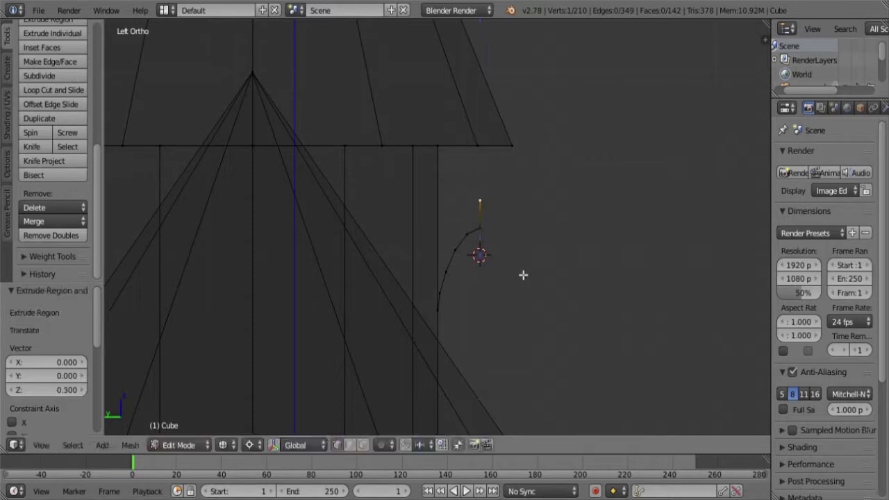
key("e")
key("y")
left_click(496, 319)
- Extrude a 1.2 tall back edge and join it to the arc's top vertex
key("e")
key("z")
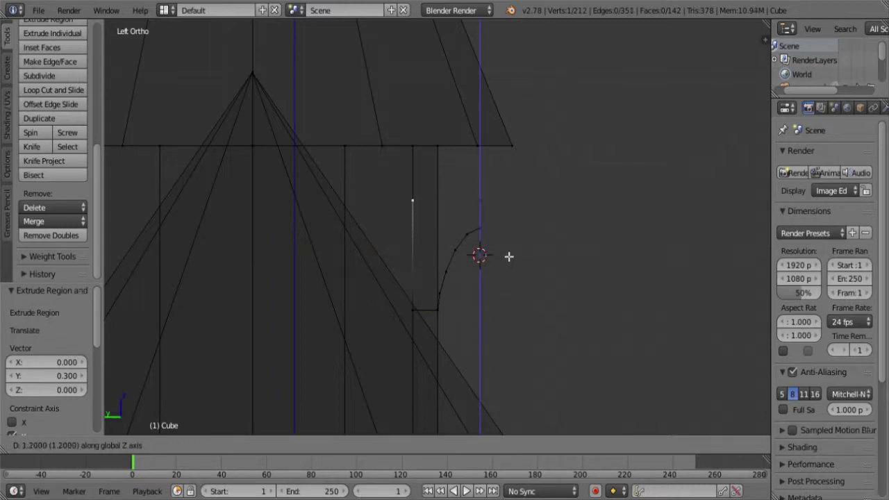
left_click(509, 255)
scroll(505, 246, "up", 4)
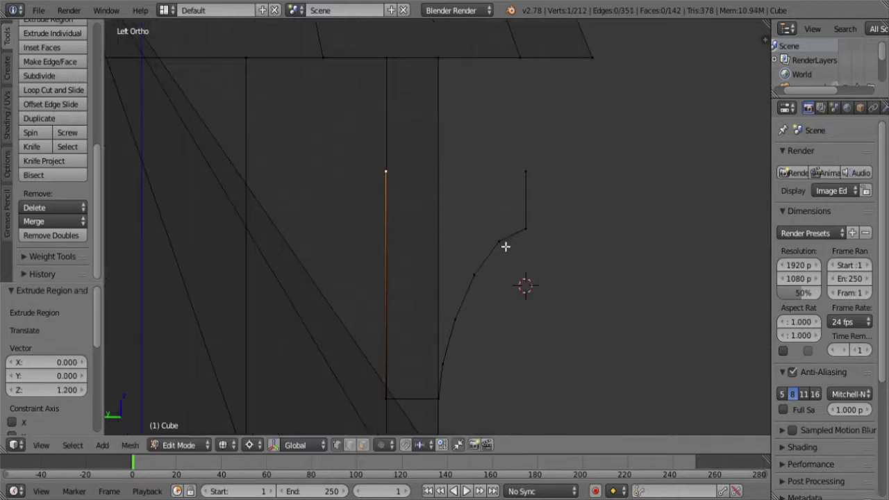
right_click(541, 182, "shift")
key("f")
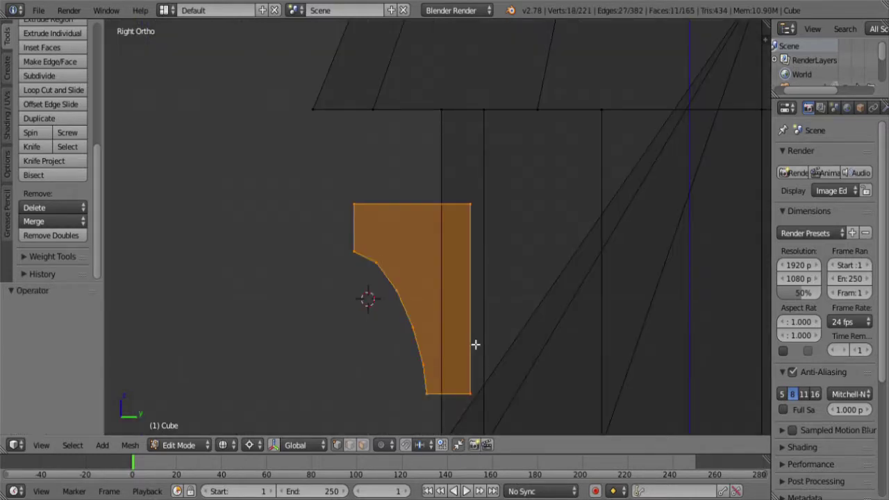
- Thicken the profile by 0.7 into a solid curved bracket
left_click(471, 247)
key("z")
scroll(421, 214, "down", 5)
middle_click_drag(421, 214, 505, 187)
scroll(499, 193, "down", 6)
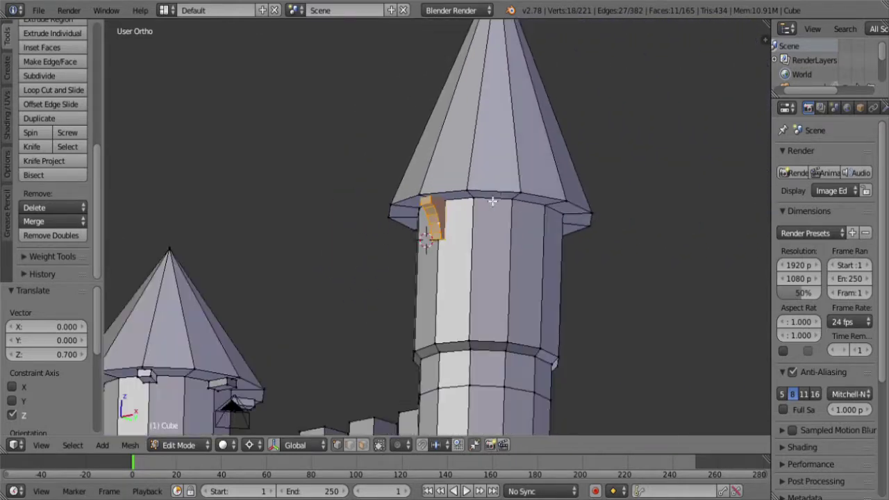
- Snap the 3D cursor to the right tower's spire tip, then reselect and frame the bracket in top view
right_click(471, 128)
key("shift+s")
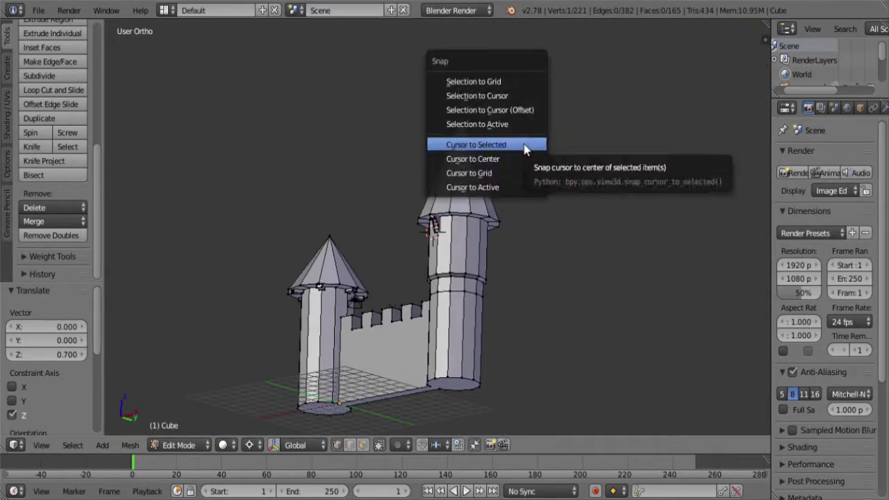
left_click(526, 146)
key("ctrl+z")
key("ctrl+z")
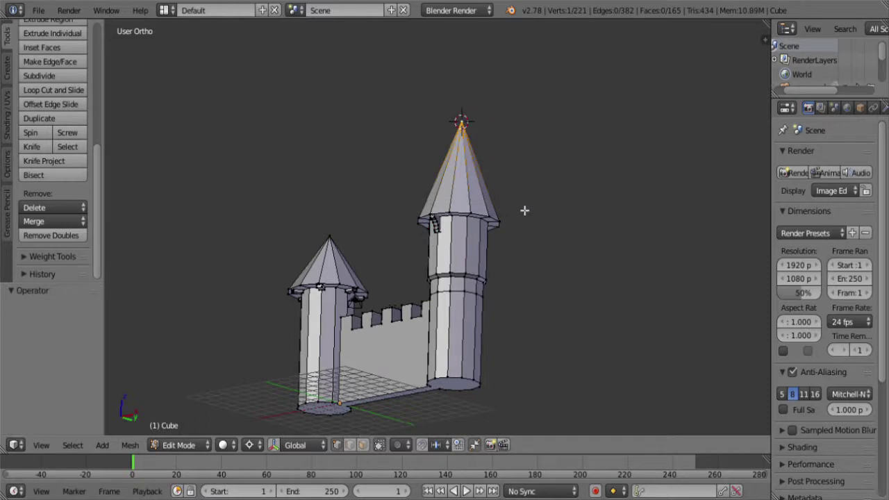
key("KP_7")
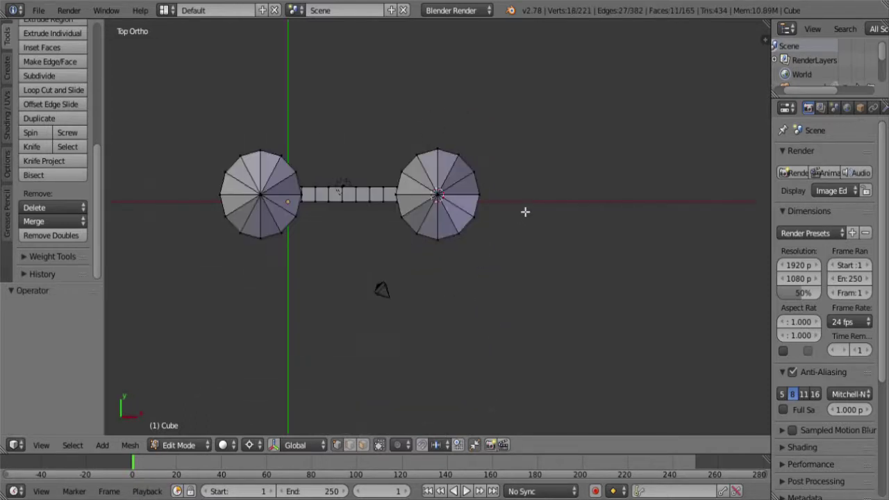
key("z")
key("KP_Decimal")
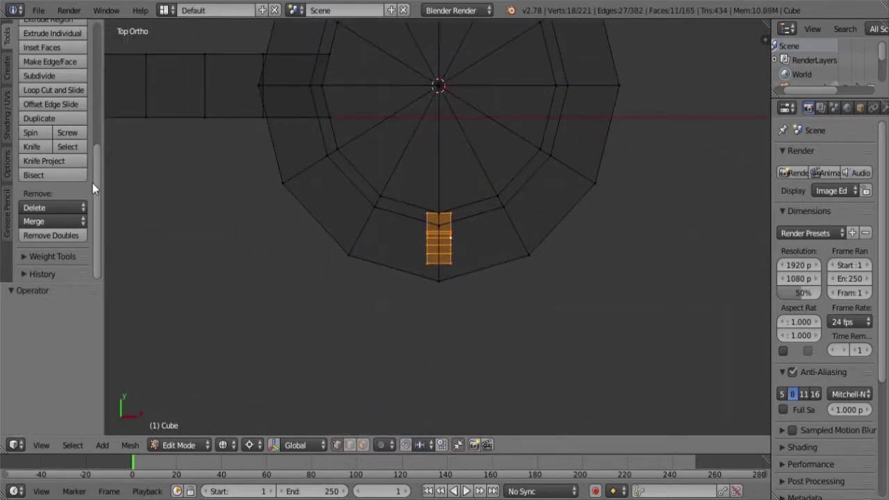
- Spin the bracket around the tower with 6 steps over a full 360°
left_click(31, 132)
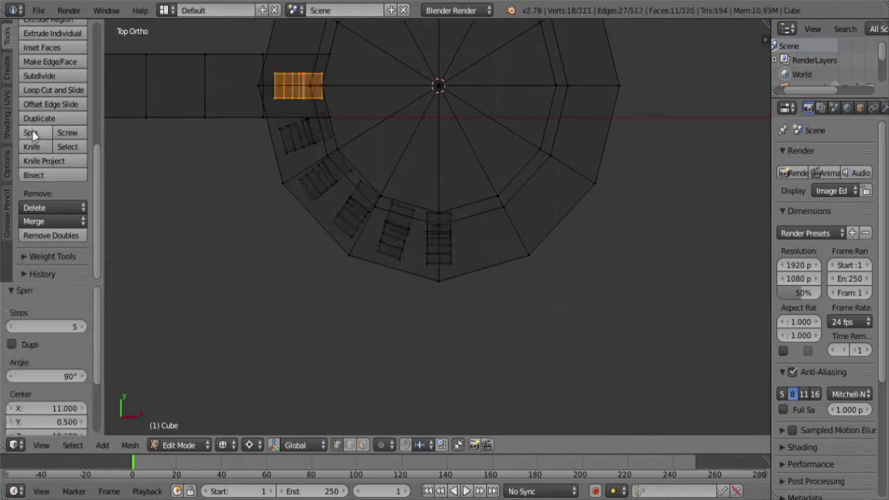
left_click(61, 327)
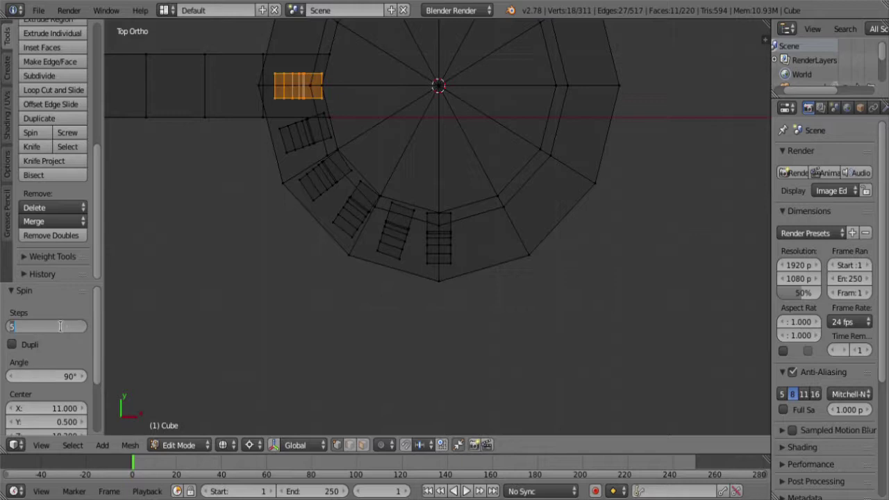
type("6")
key("Return")
left_click(57, 376)
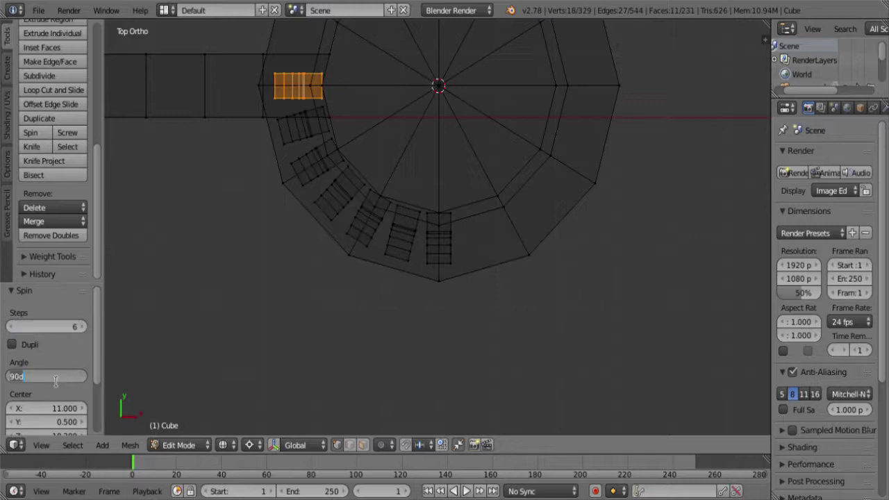
type("360")
key("Return")
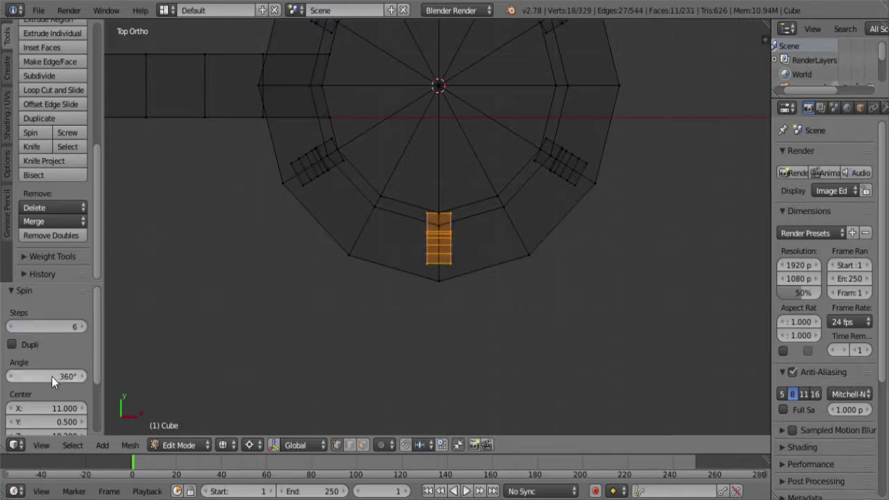
scroll(287, 282, "down", 1)
scroll(287, 281, "down", 4)
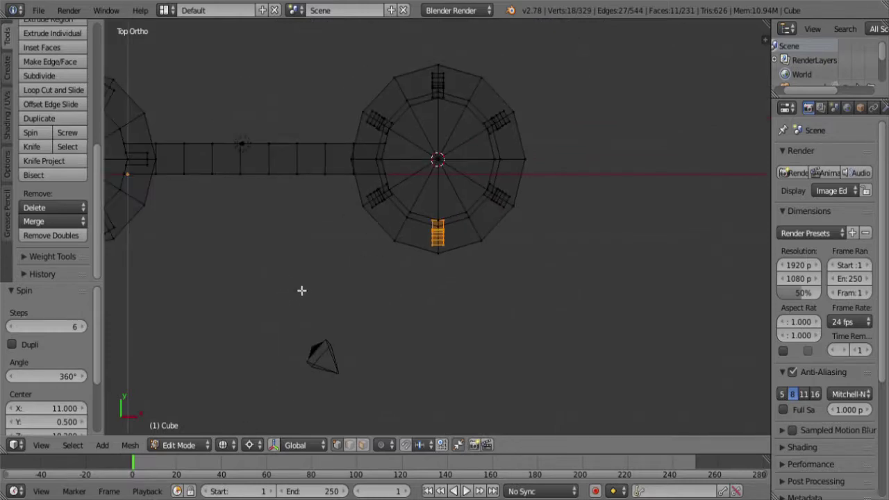
mouse_move(336, 284)
middle_mouse_down()
mouse_move(409, 263)
mouse_move(383, 197)
mouse_move(383, 226)
middle_mouse_up()
key("z")
scroll(384, 253, "up", 6)
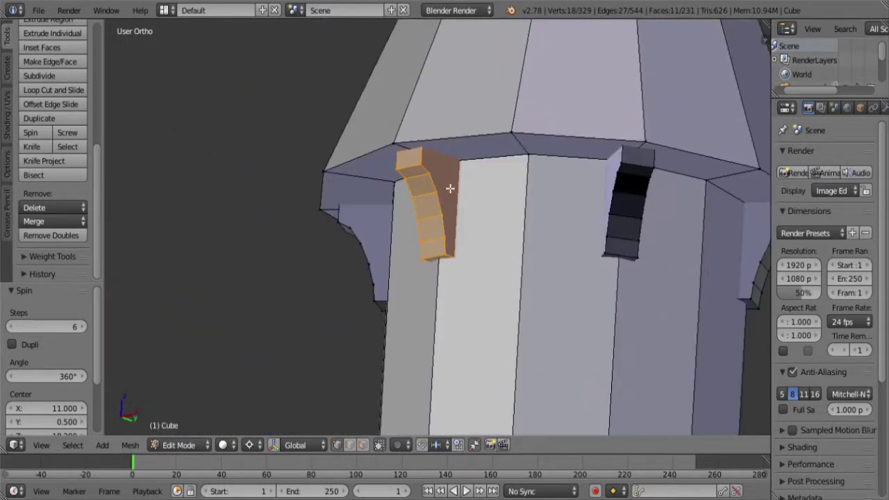
scroll(437, 207, "up", 2)
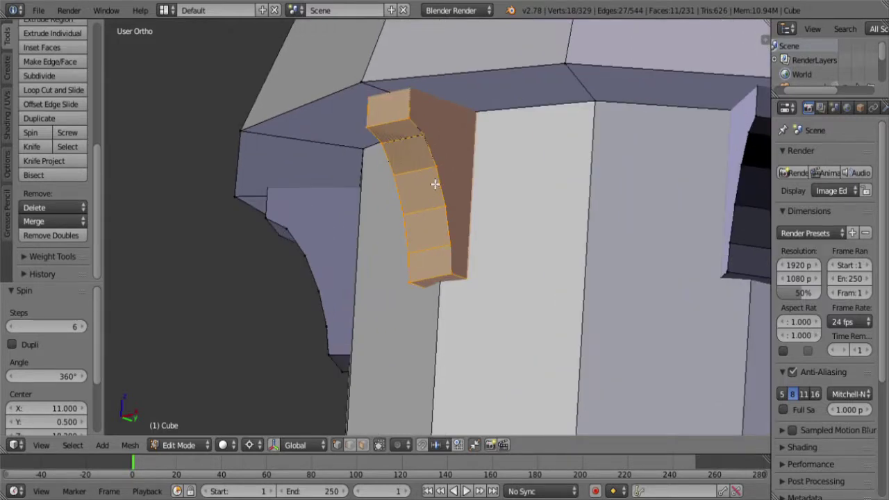
scroll(435, 188, "down", 5)
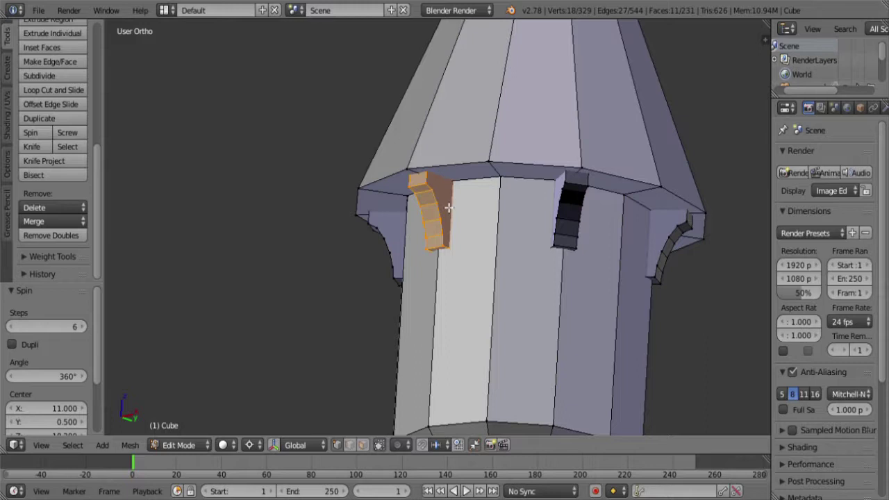
- In front wireframe view, box-select the brackets, grow to all three, and recalculate normals
key("KP_1")
key("z")
key("a")
key("b")
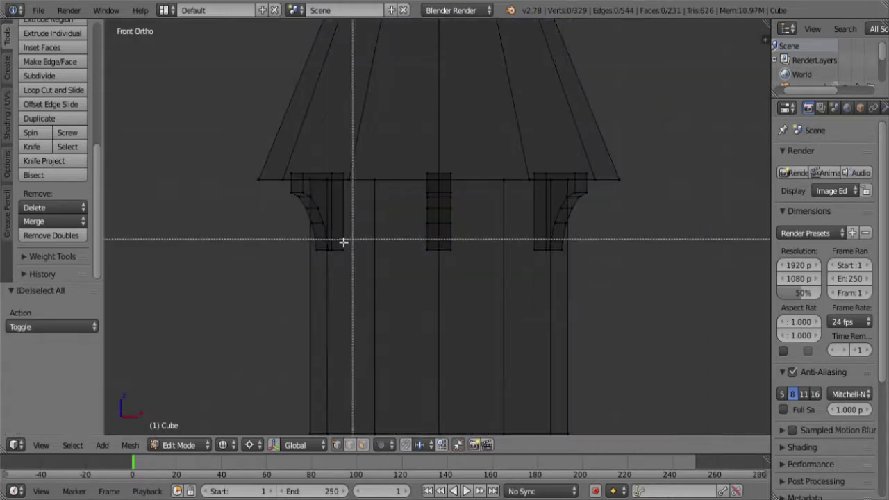
left_click_drag(276, 215, 677, 303)
key("ctrl+KP_Add")
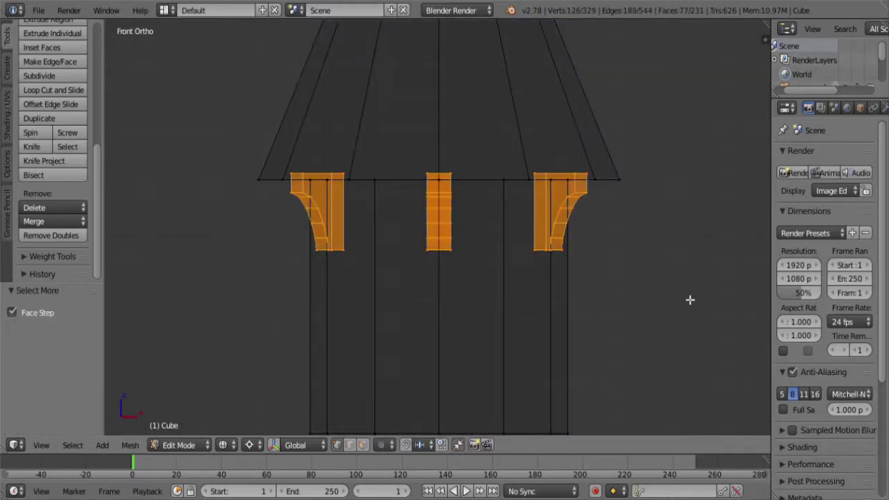
key("ctrl+n")
key("z")
- Inspect the turret brackets up close and clear the selection
mouse_move(672, 290)
middle_mouse_down()
mouse_move(514, 208)
mouse_move(508, 220)
middle_mouse_up()
scroll(509, 220, "down", 5)
middle_click_drag(448, 227, 535, 257)
scroll(558, 287, "down", 3)
scroll(535, 256, "up", 4)
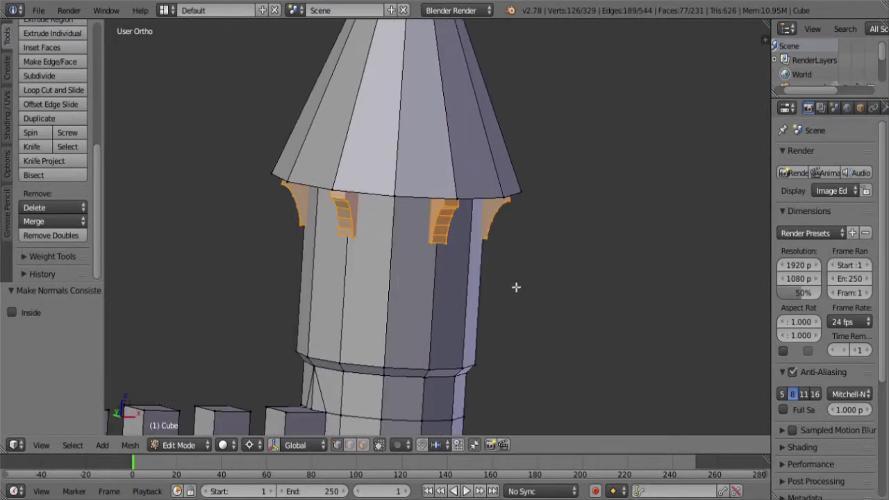
middle_click_drag(516, 288, 510, 211)
key("a")
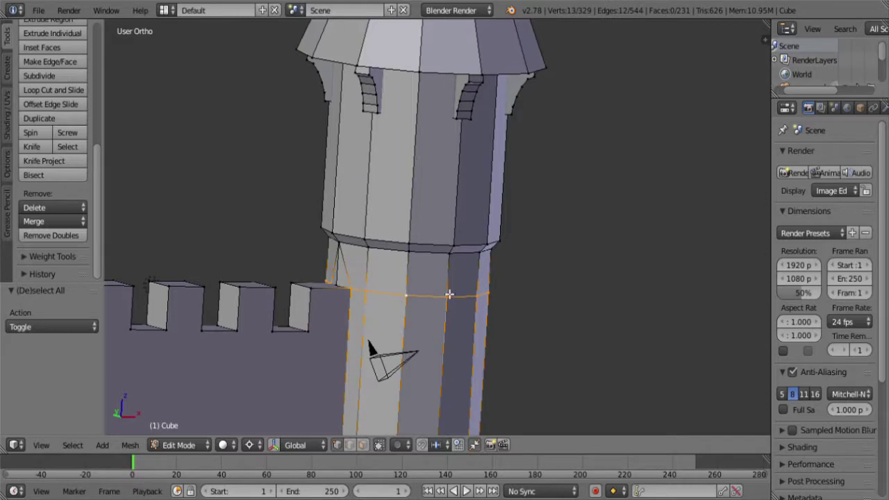
- Circle-deselect two vertices from the lower tower's edge ring in wireframe
mouse_move(449, 295)
middle_mouse_down()
mouse_move(425, 230)
mouse_move(417, 349)
mouse_move(383, 246)
mouse_move(436, 241)
middle_mouse_up()
key("z")
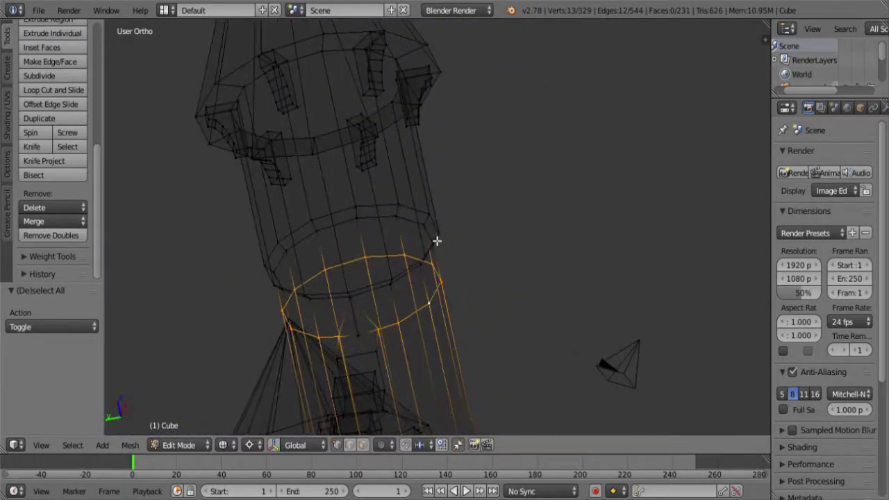
key("c")
mouse_move(381, 350)
middle_mouse_down()
mouse_move(377, 334)
mouse_move(352, 336)
middle_mouse_up()
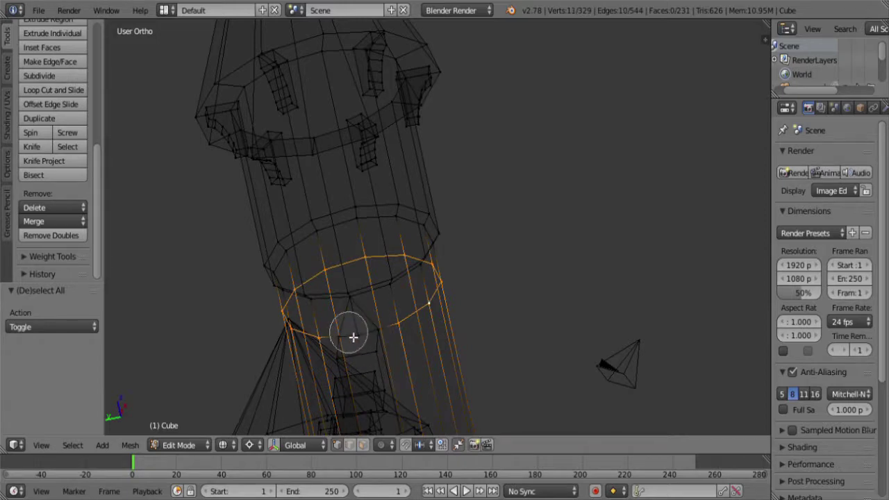
key("Escape")
key("z")
- Edge-slide the selected ring up against the ledge
middle_click_drag(466, 337, 447, 224)
scroll(440, 257, "up", 5)
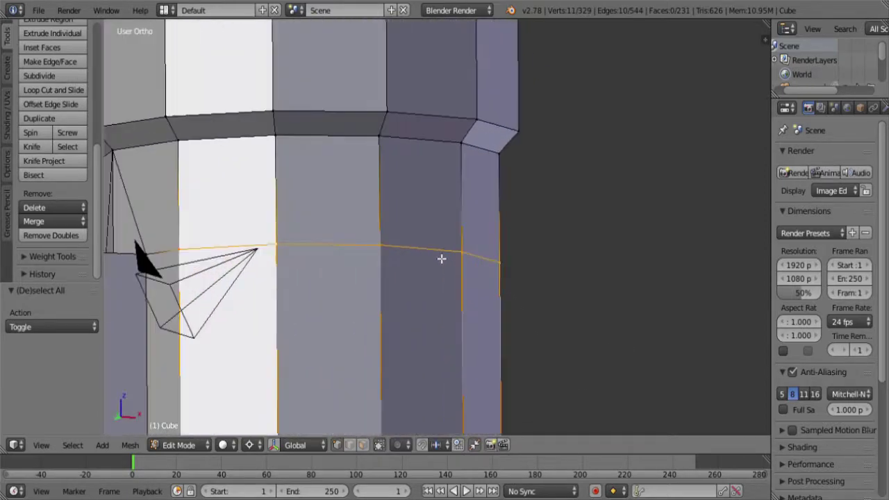
scroll(434, 269, "down", 4)
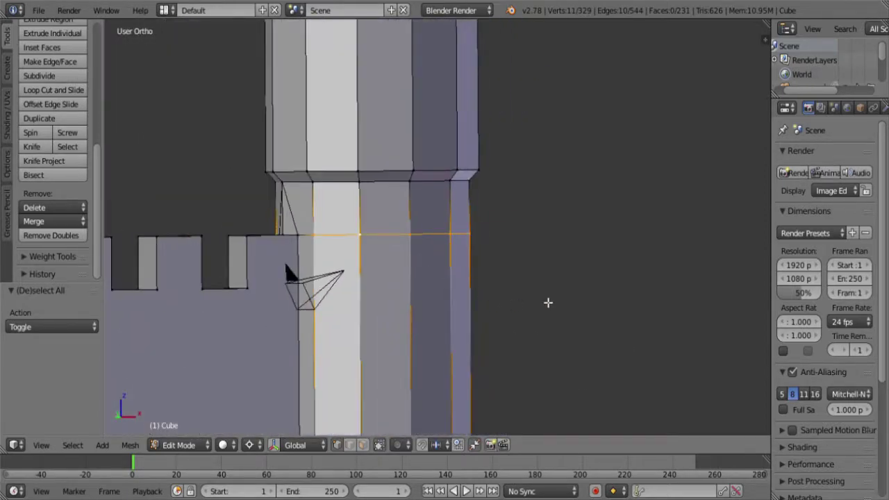
key("g")
key("g")
left_click(484, 76)
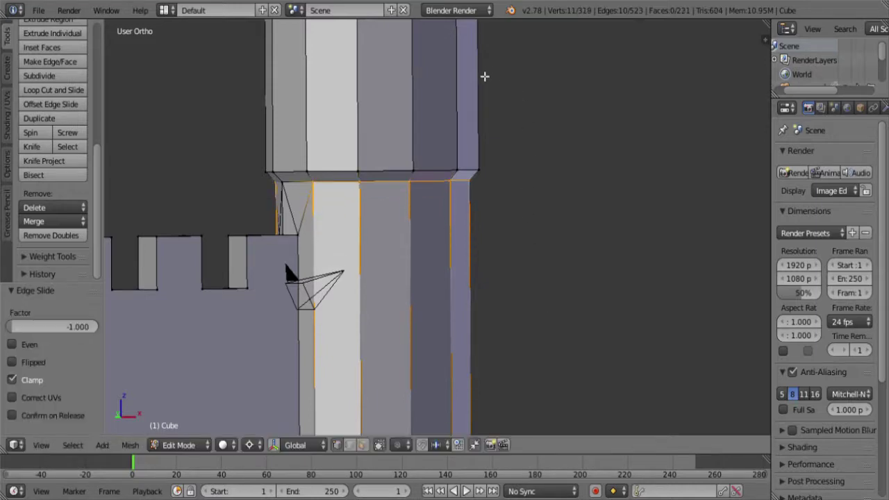
middle_click_drag(484, 76, 523, 231)
scroll(460, 181, "down", 3)
scroll(523, 232, "up", 3)
middle_click_drag(434, 250, 407, 177, "shift")
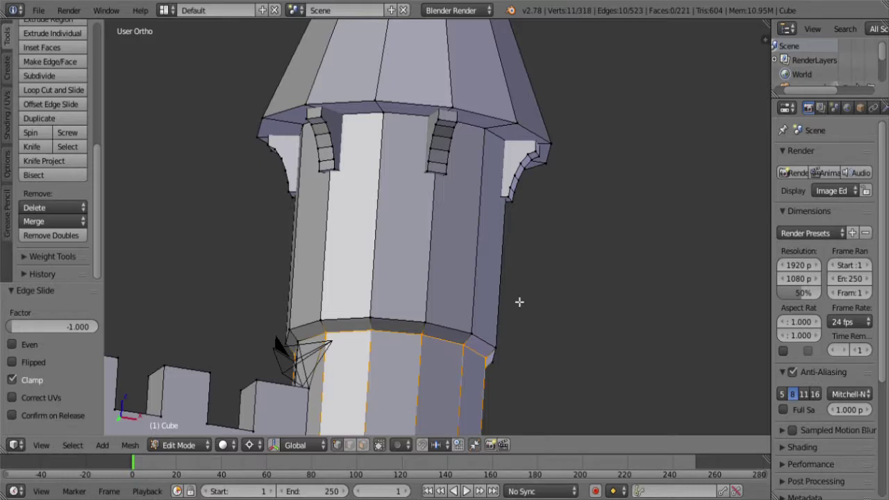
- Select the stray vertex at the ledge corner
middle_click_drag(526, 284, 471, 150, "shift")
middle_click_drag(384, 189, 449, 244)
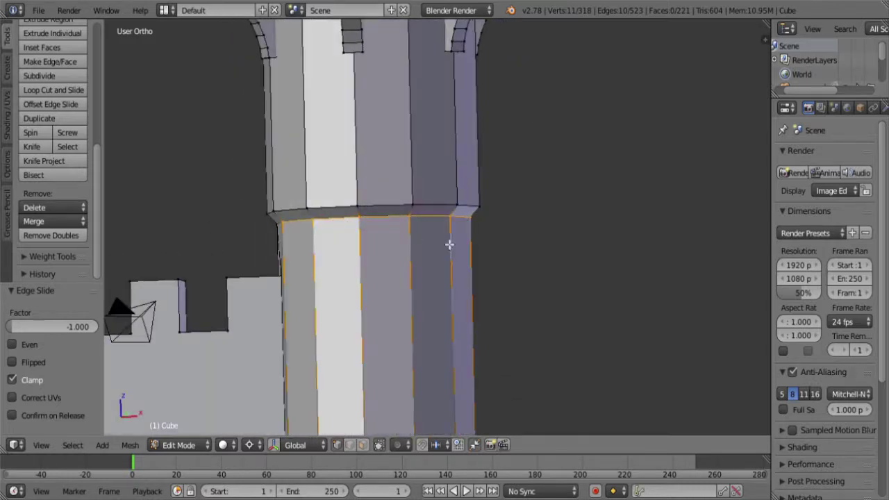
right_click(503, 209)
scroll(496, 224, "up", 4)
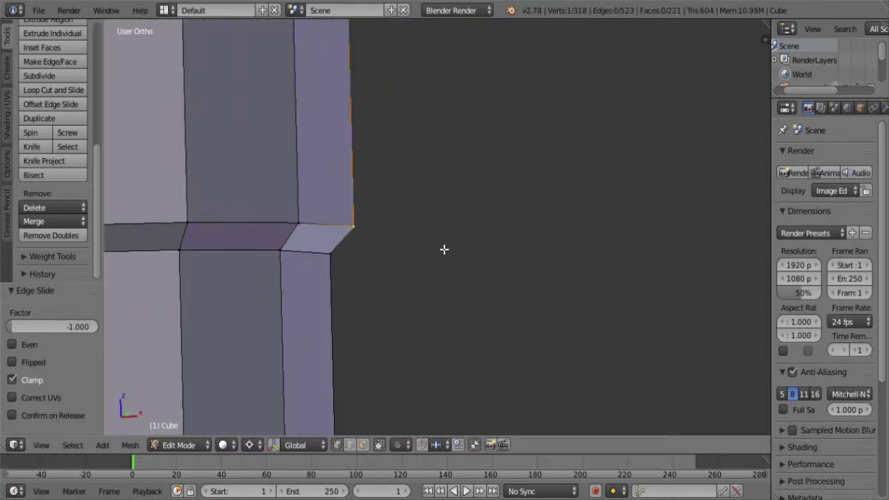
key("g")
key("Escape")
- Move the corner vertex and vertex-slide it down onto the ledge corner
middle_click_drag(421, 240, 606, 240)
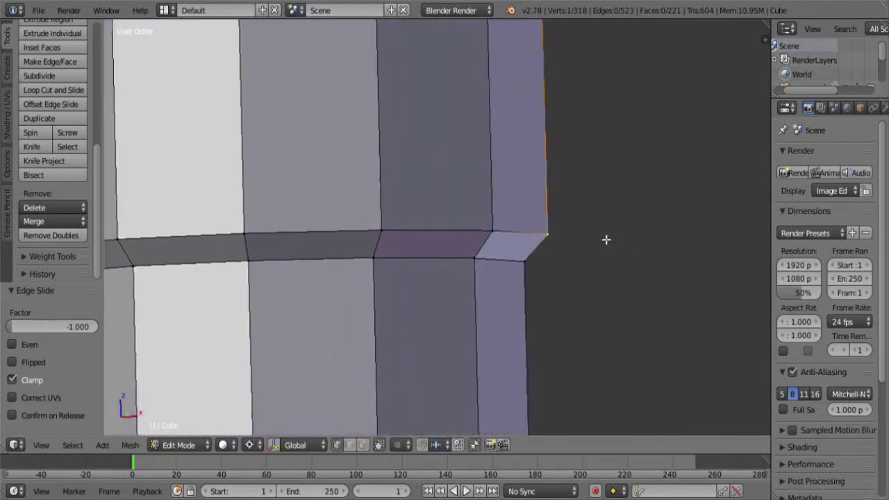
scroll(607, 239, "down", 3)
middle_click_drag(546, 223, 504, 236)
middle_click_drag(536, 273, 550, 259)
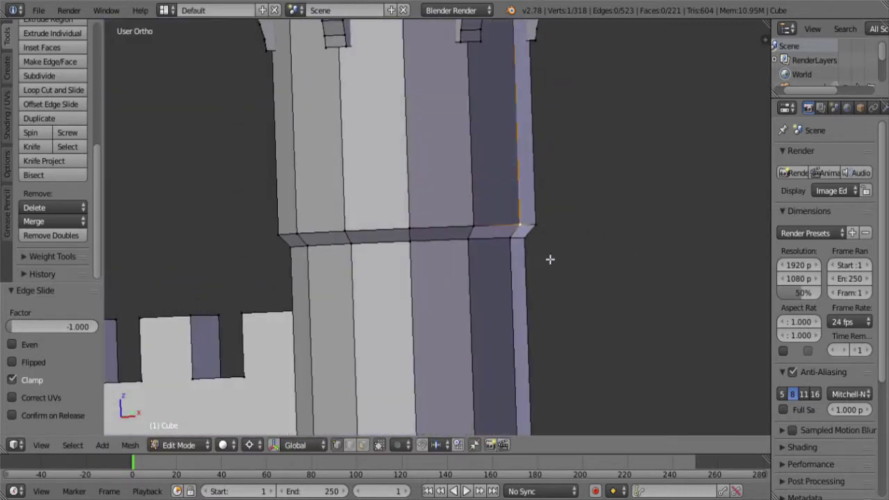
key("g")
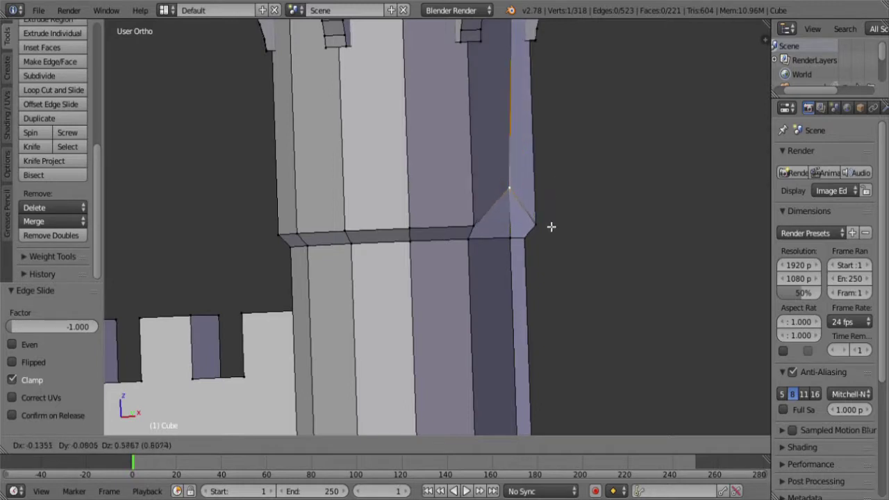
left_click(552, 251)
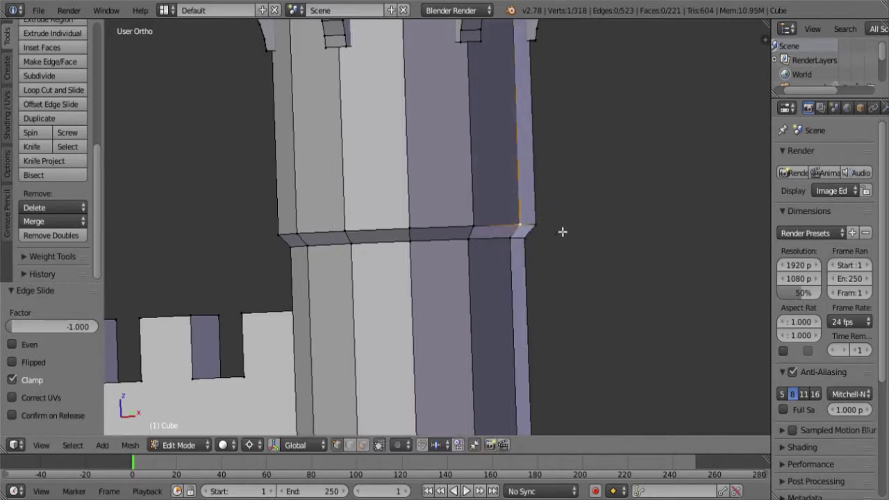
key("shift+v")
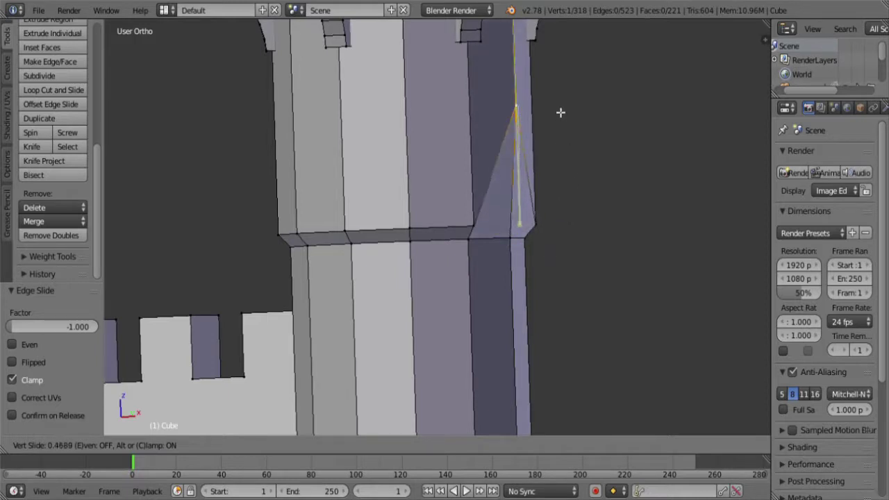
left_click(556, 247)
- Try sliding the corner vertex along the band edge, then cancel the slide
right_click(470, 243)
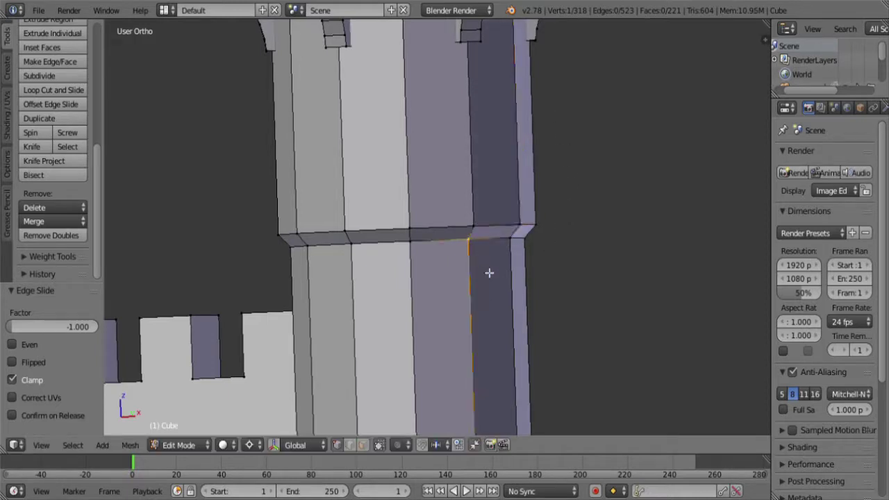
middle_click_drag(488, 271, 486, 206)
scroll(551, 295, "up", 5)
middle_click_drag(551, 296, 463, 244, "shift")
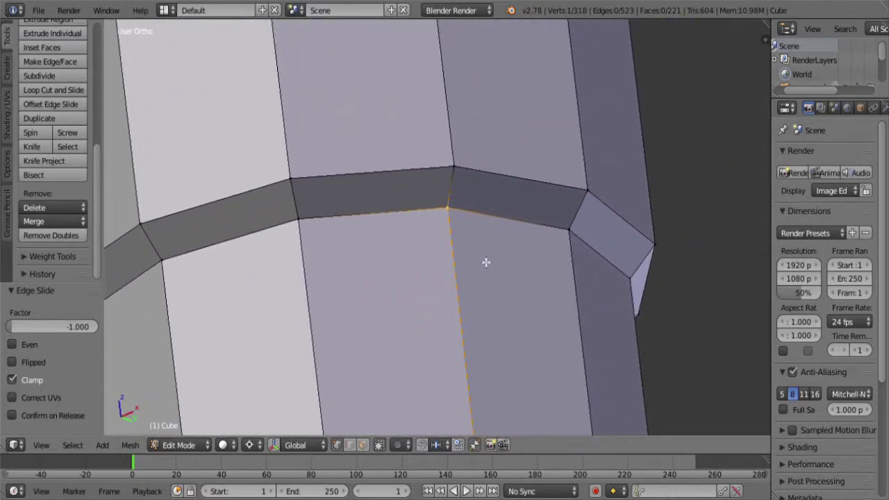
key("shift+v")
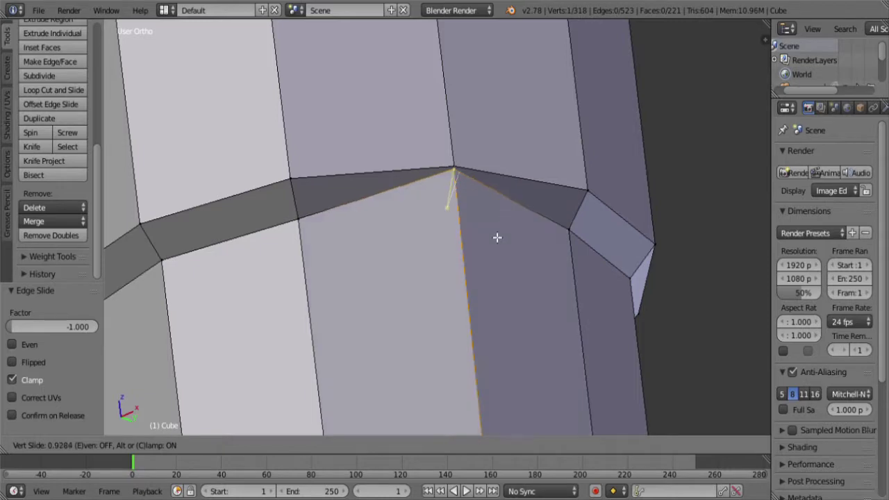
right_click(490, 347)
scroll(452, 215, "down", 4)
middle_click_drag(453, 215, 535, 269)
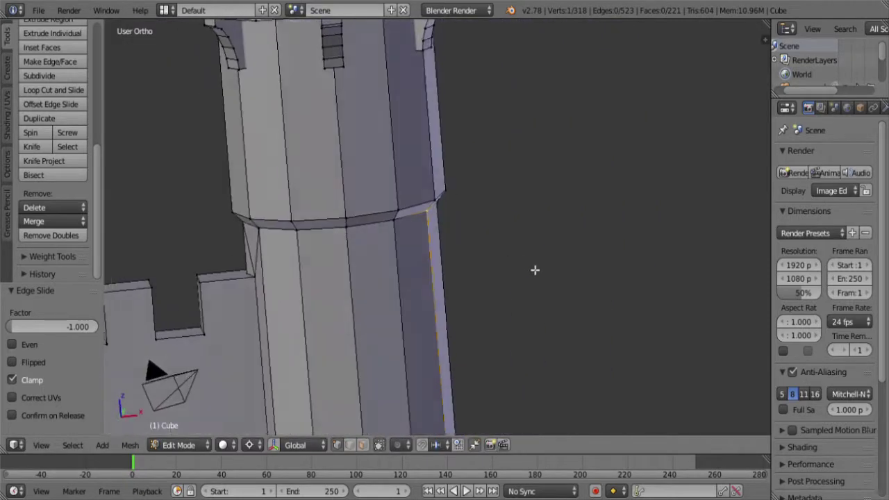
- Cut a centred edge loop around the lower tower and merge one of its vertices onto the upper loop
key("ctrl+r")
left_click(475, 283)
right_click(475, 282)
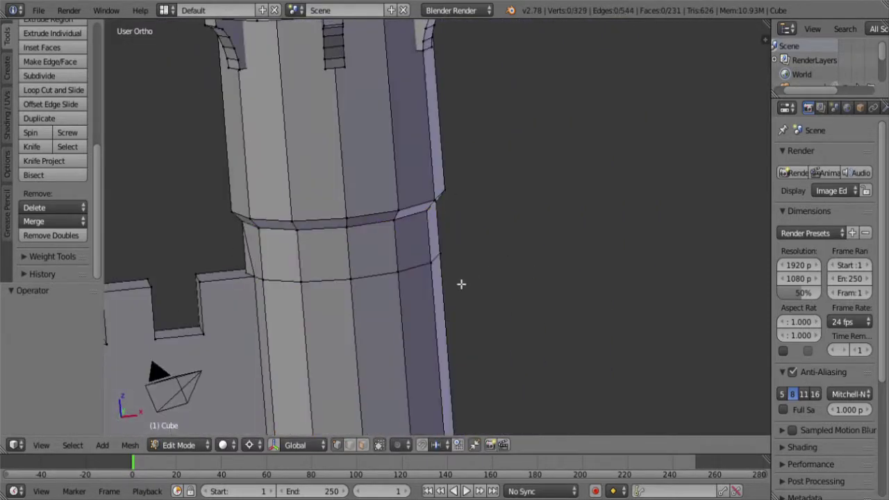
middle_click_drag(355, 267, 448, 242)
right_click(364, 287)
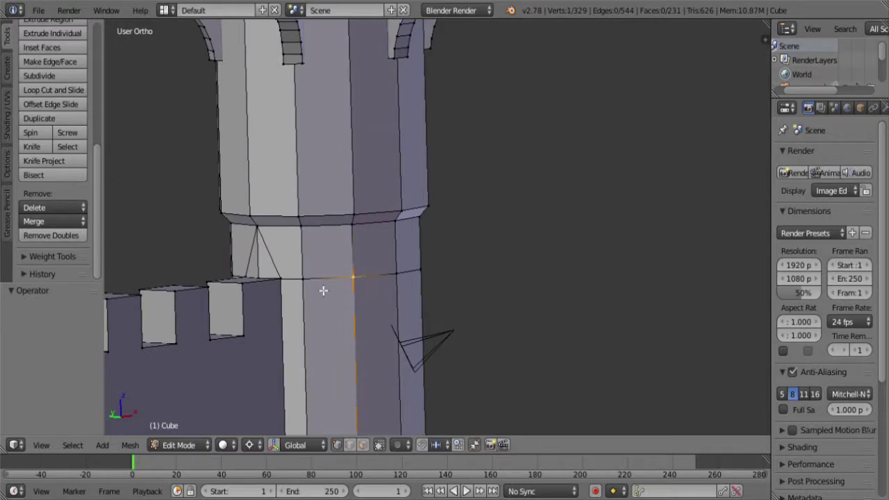
middle_click_drag(323, 291, 379, 228)
scroll(357, 256, "up", 3)
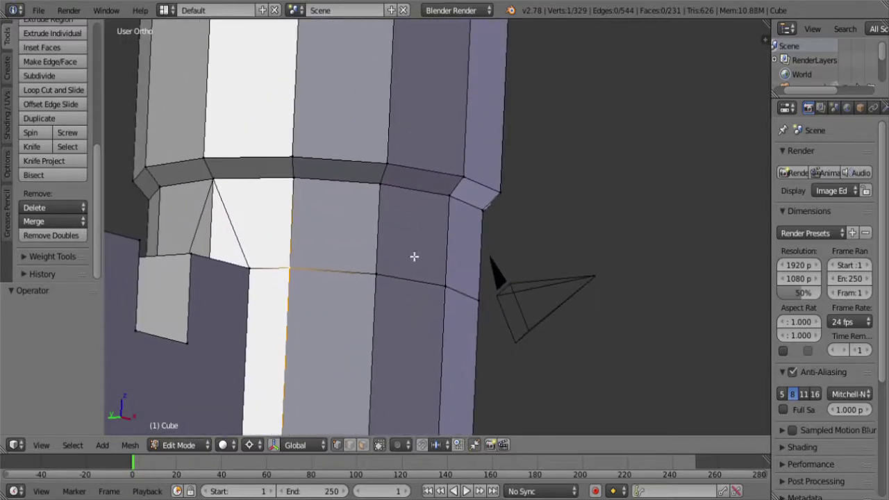
key("shift+v")
left_click(420, 171)
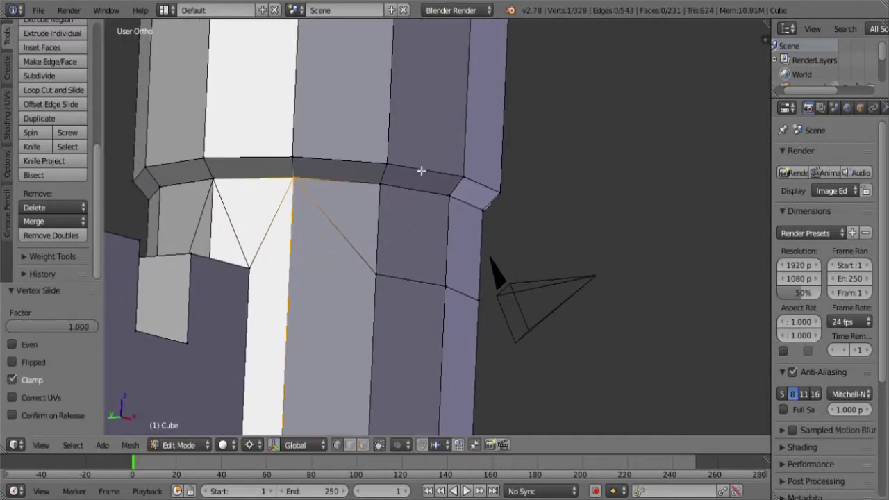
- Slide the lower vertex over to merge it onto its neighbouring vertex
middle_click_drag(420, 172, 367, 211)
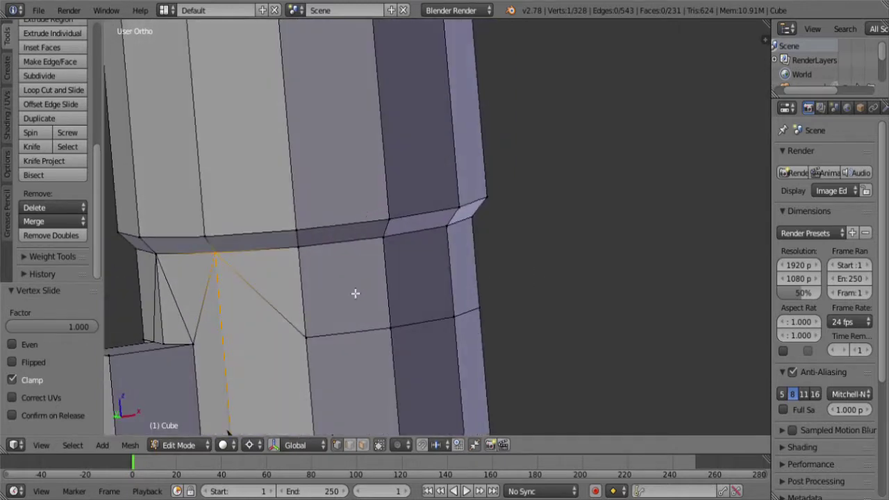
middle_click_drag(355, 293, 334, 284)
right_click(332, 288)
key("shift+v")
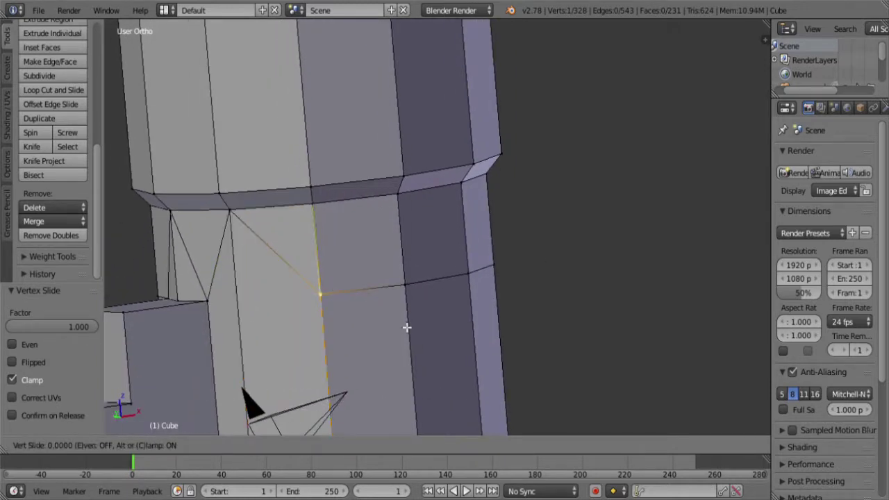
left_click(416, 296)
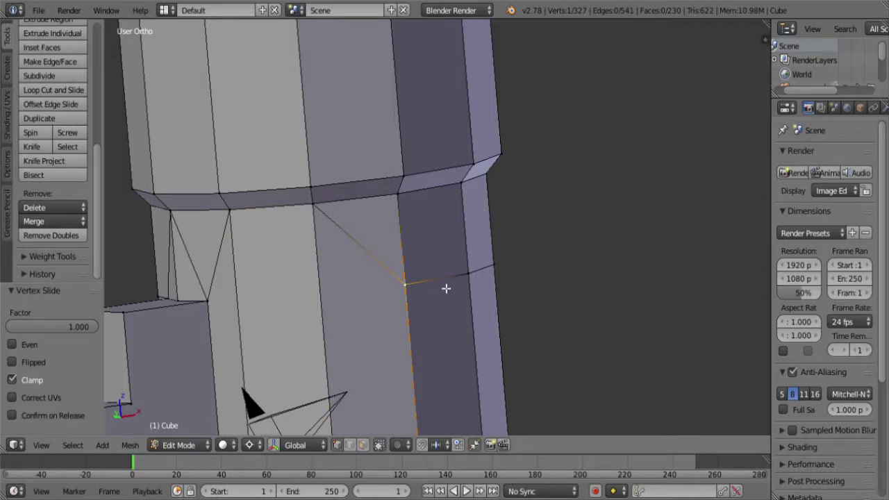
- Select the tower's edge loop without the stray vertex and slide it along the tower
right_click(446, 288, "alt")
middle_click_drag(587, 260, 524, 285)
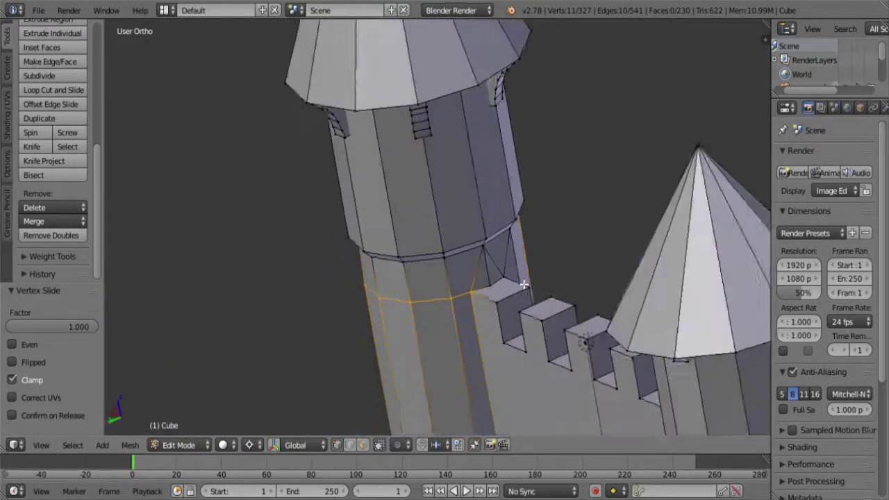
scroll(524, 285, "up", 4)
right_click(528, 354, "shift")
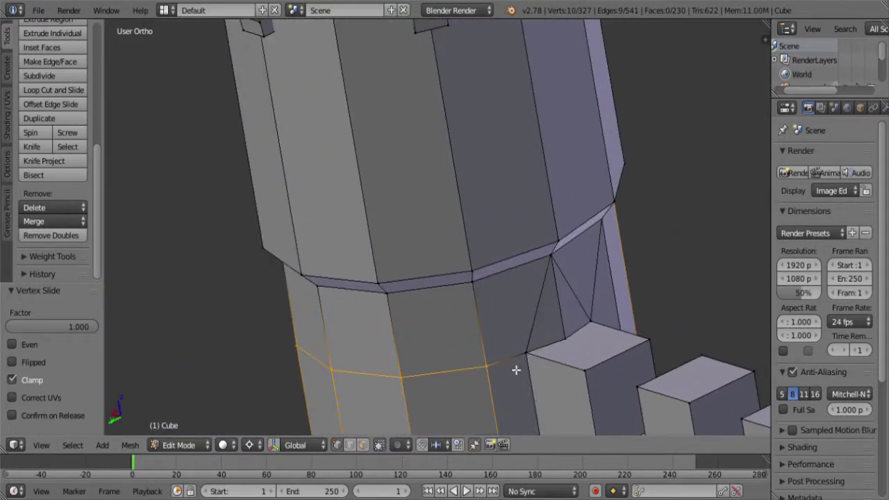
middle_click_drag(486, 343, 486, 250)
key("g")
key("g")
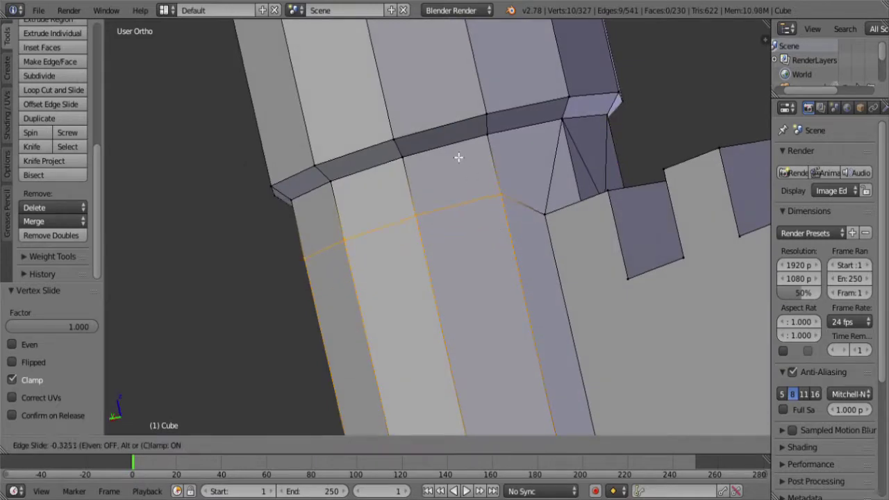
left_click(601, 312)
- Deselect another stray vertex and slide the loop up flush against the ledge
middle_click_drag(601, 312, 505, 325)
scroll(500, 316, "up", 2)
right_click(421, 205, "shift")
scroll(437, 212, "up", 2)
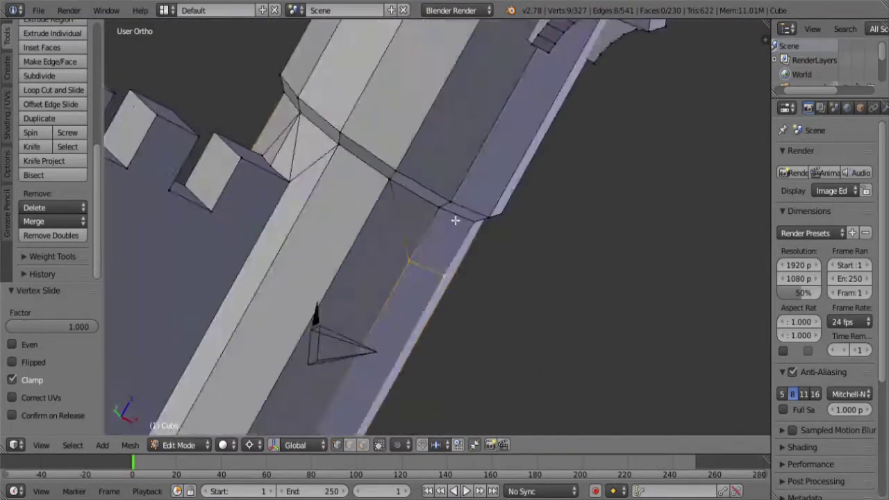
middle_click_drag(454, 218, 491, 304)
key("g")
key("g")
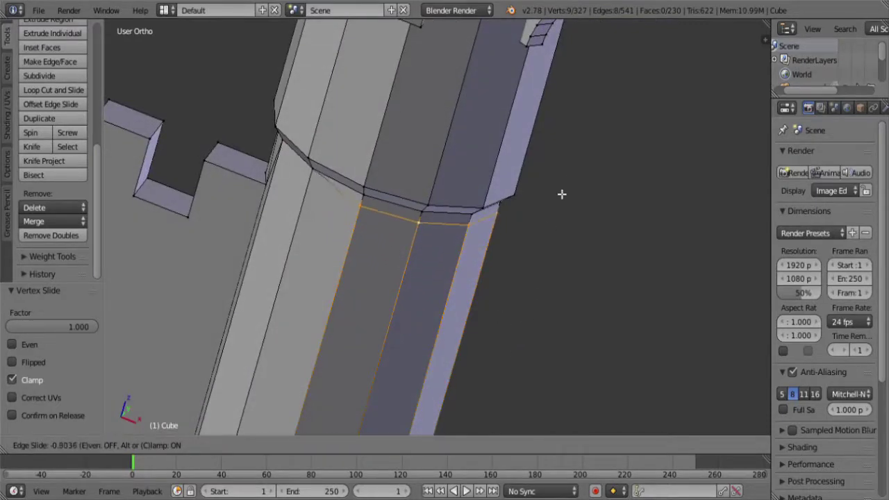
left_click(586, 125)
- Return to Object Mode and look down on the castle
middle_click_drag(528, 311, 468, 190)
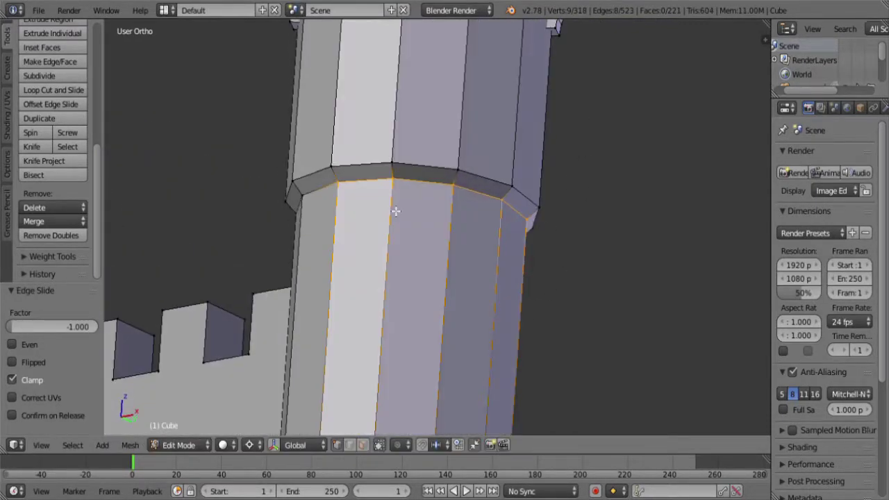
middle_click_drag(302, 221, 402, 201)
scroll(421, 246, "down", 4)
scroll(352, 286, "up", 3)
scroll(440, 258, "down", 4)
key("Tab")
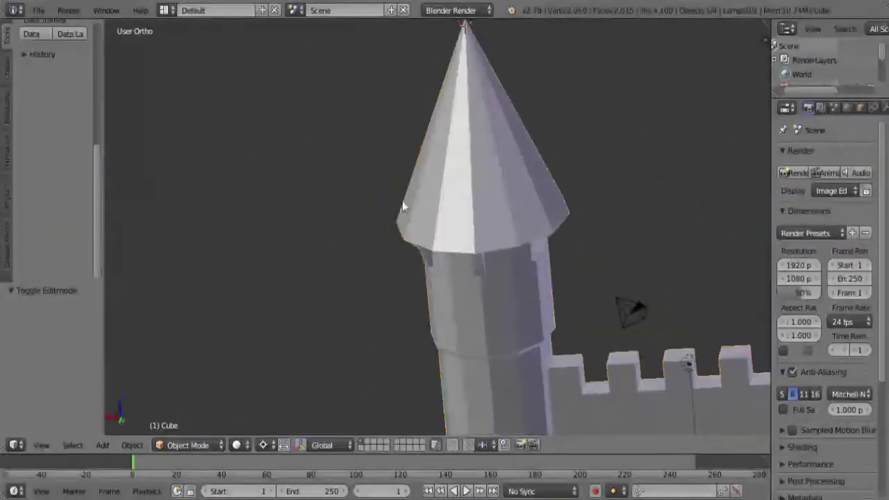
scroll(437, 229, "up", 2)
middle_click_drag(468, 250, 442, 254)
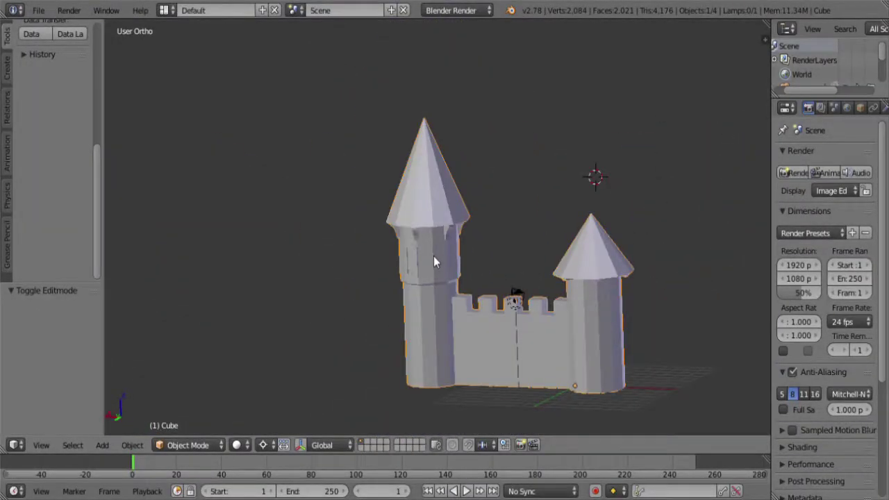
middle_click_drag(432, 248, 435, 211)
- Back in Edit Mode, snap the 3D cursor to the spire's apex vertex
scroll(436, 182, "up", 5)
key("Tab")
scroll(431, 242, "up", 2)
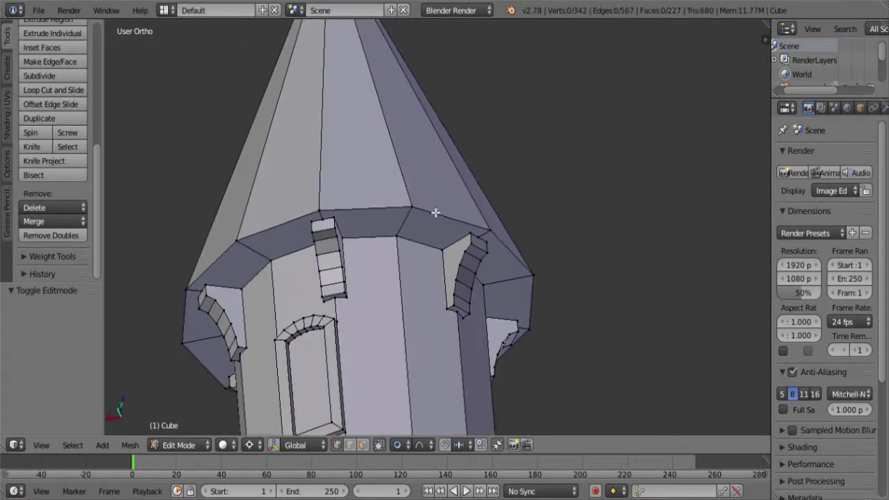
right_click(400, 242)
right_click(425, 208, "shift")
scroll(419, 241, "up", 5)
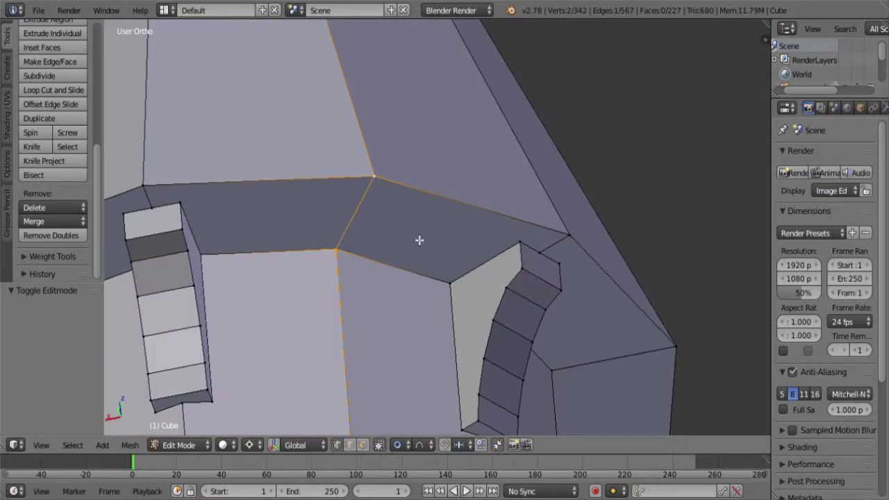
scroll(417, 240, "down", 5)
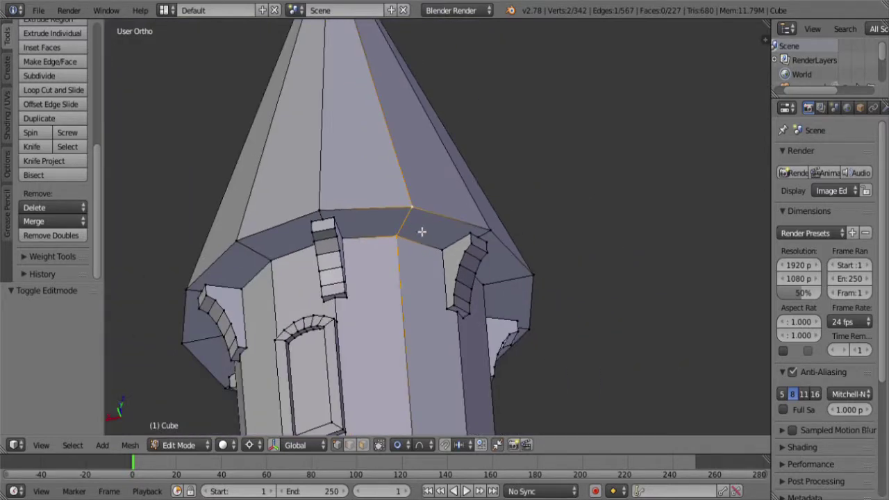
scroll(422, 231, "down", 3)
right_click(388, 88)
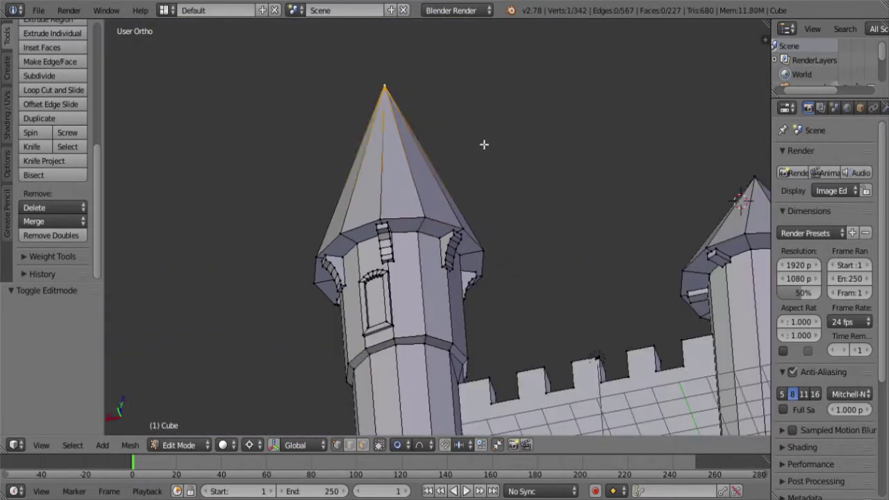
key("shift+s")
left_click(497, 164)
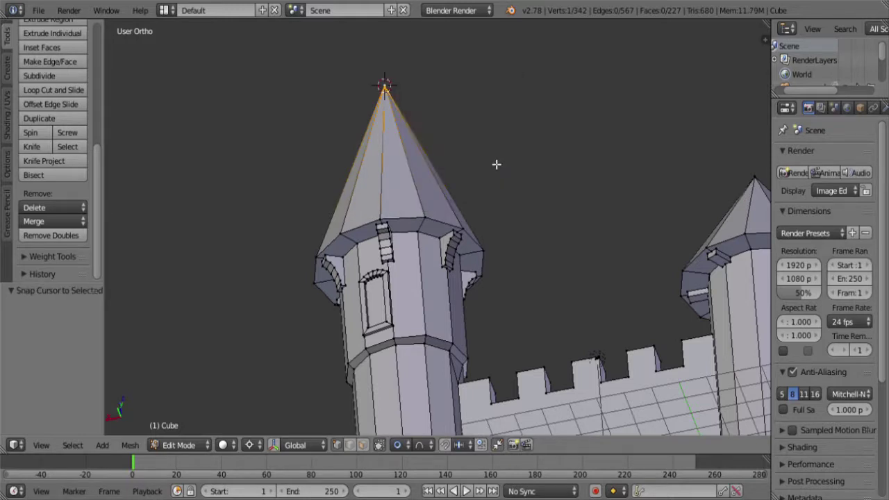
- Grow the selection to the whole cone and split the spire off the tower
key("ctrl+KP_Add")
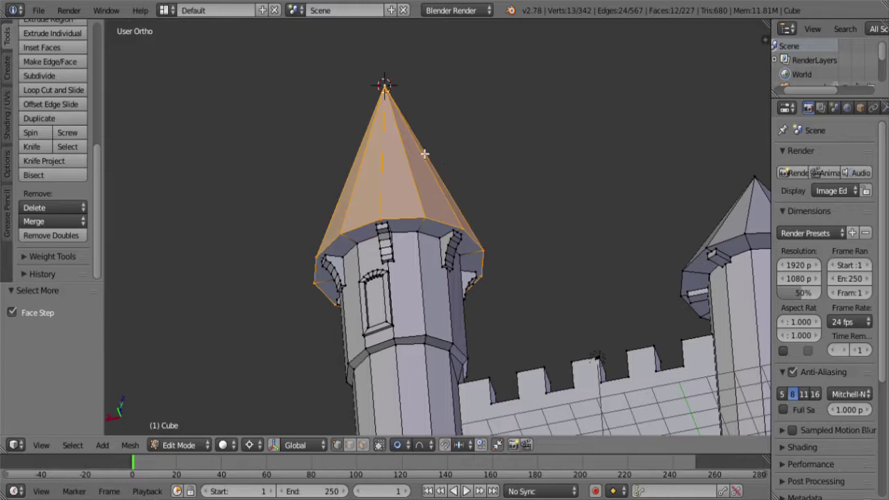
key("ctrl+v")
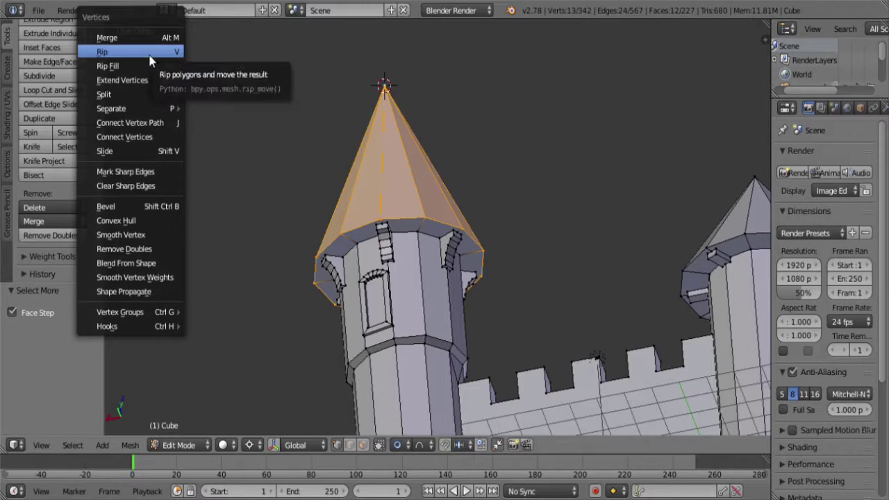
left_click(158, 95)
key("g")
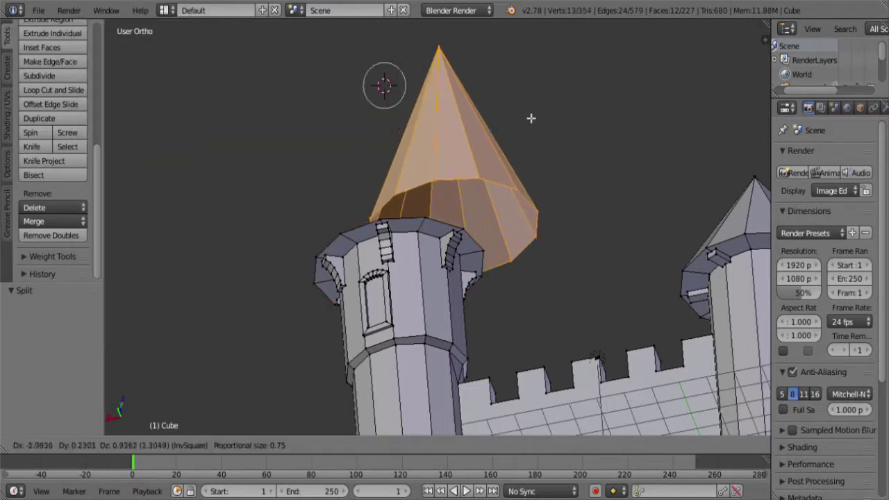
key("Escape")
- In front wireframe view, scale the roof up by 1.027 about its apex
key("KP_1")
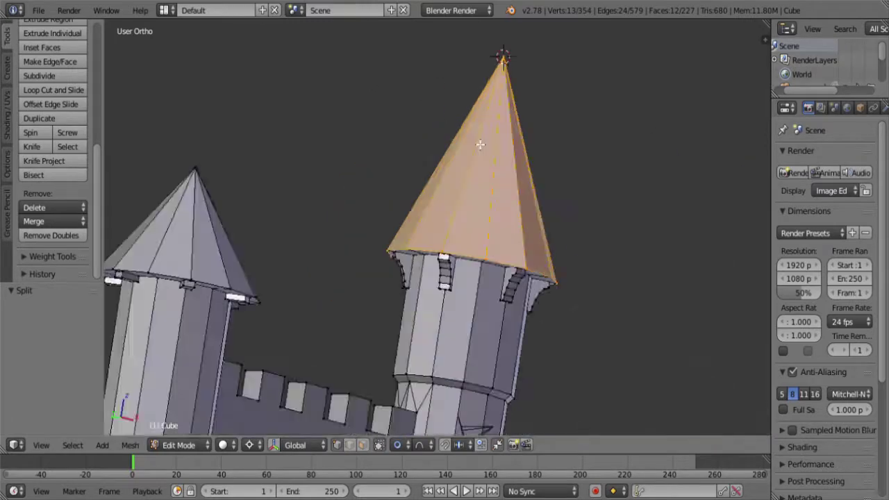
scroll(479, 143, "up", 4)
scroll(627, 189, "down", 1)
scroll(577, 190, "up", 4)
scroll(577, 189, "up", 2)
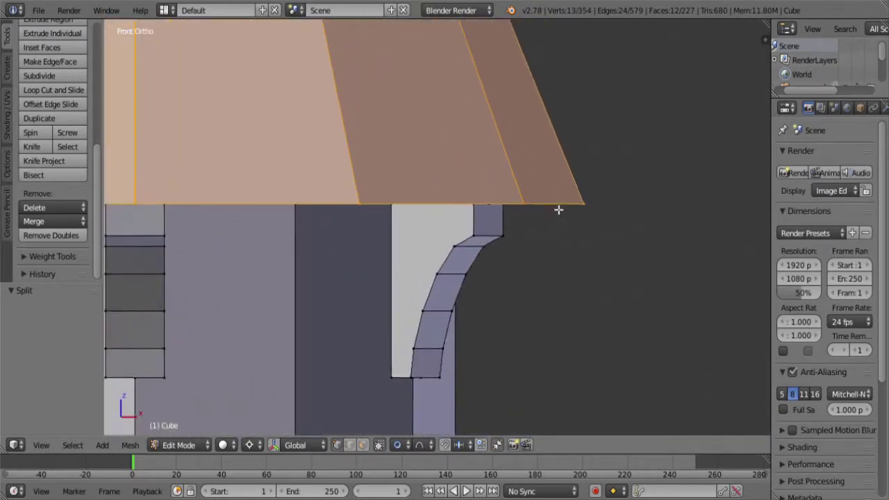
key("z")
key("s")
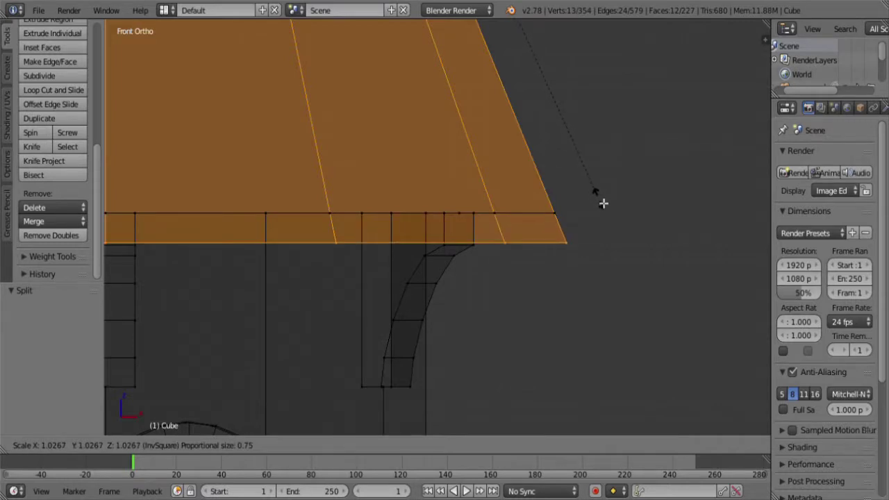
left_click(601, 205)
scroll(600, 209, "down", 6)
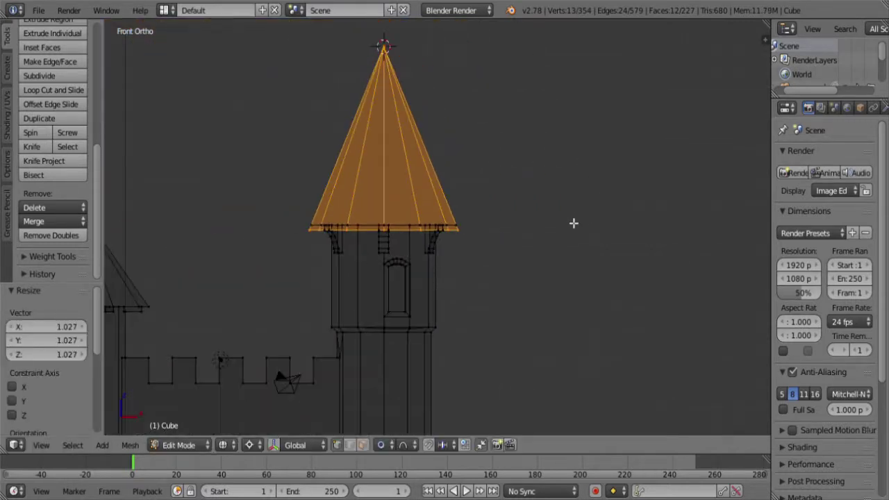
key("z")
middle_click_drag(452, 253, 411, 218)
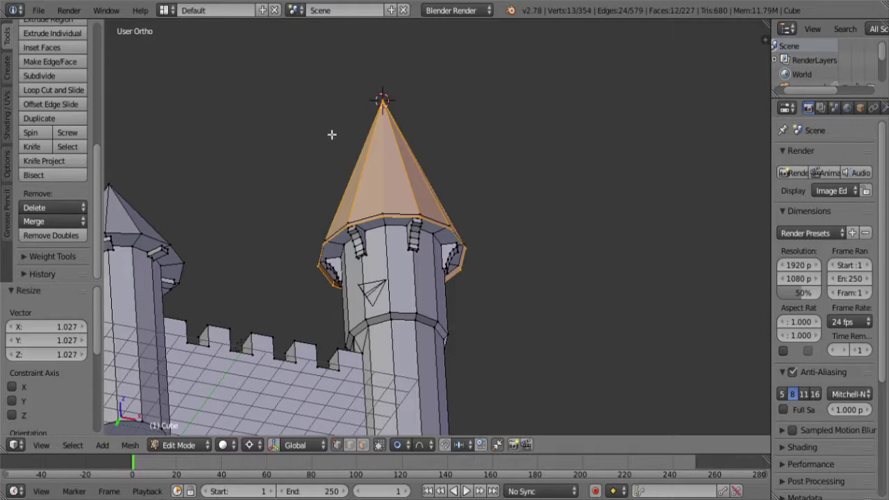
key("ctrl+f")
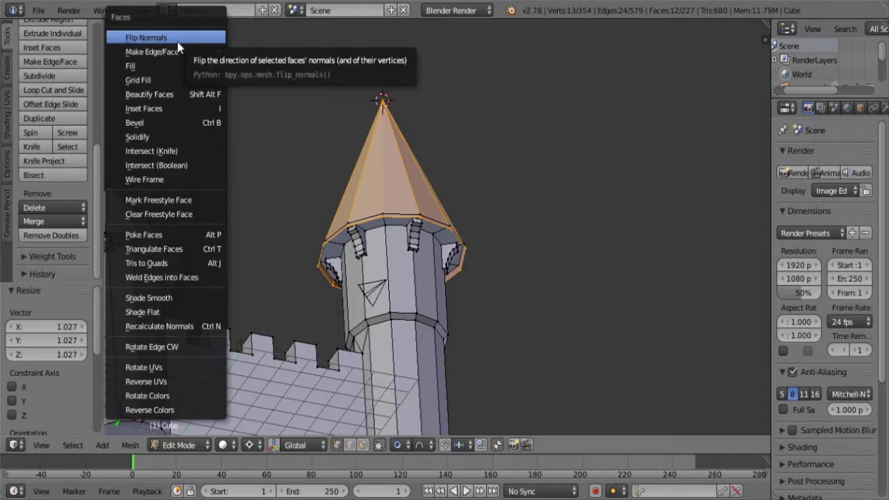
- Flip the roof faces' normals and check the resulting shading
left_click(160, 39)
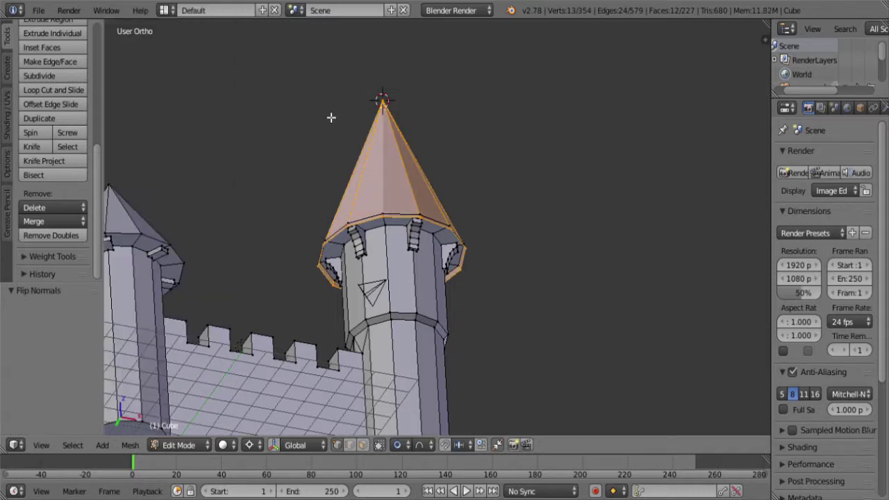
scroll(331, 117, "down", 3)
key("Tab")
scroll(415, 221, "up", 5)
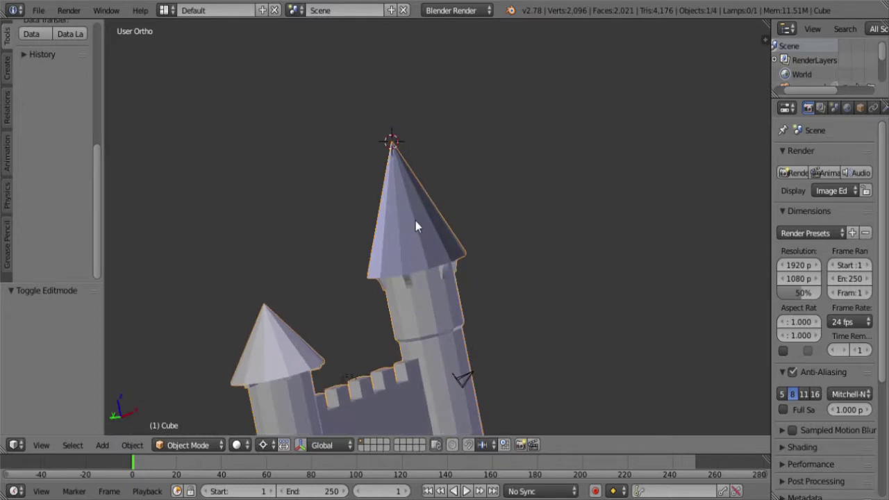
key("Tab")
middle_click_drag(416, 221, 419, 182)
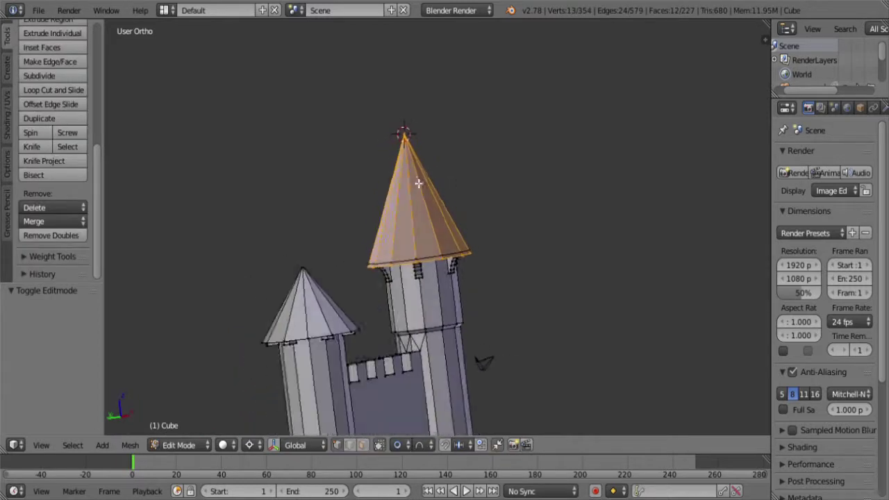
scroll(409, 246, "up", 4)
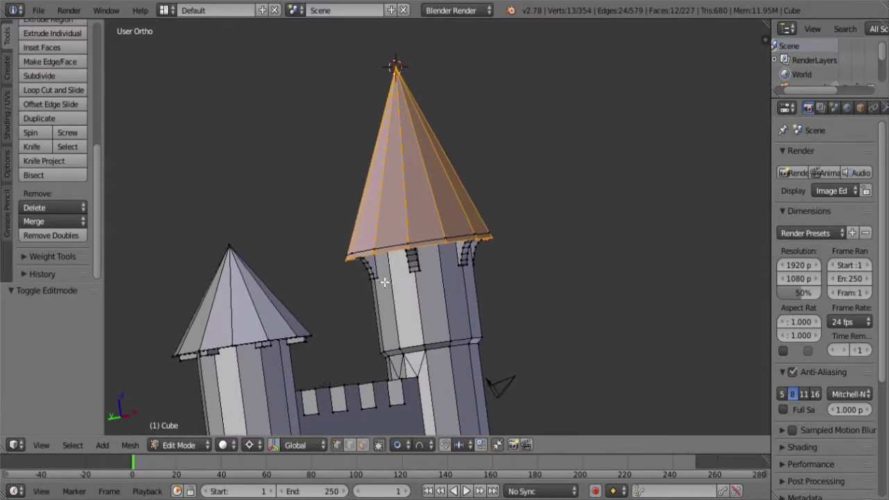
middle_click_drag(384, 282, 391, 227)
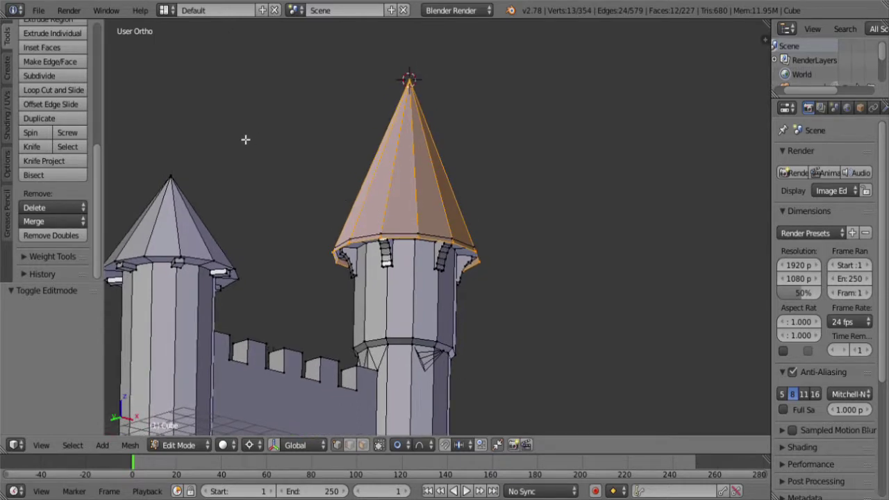
- Solidify the roof with a thickness of 0.1
key("ctrl+f")
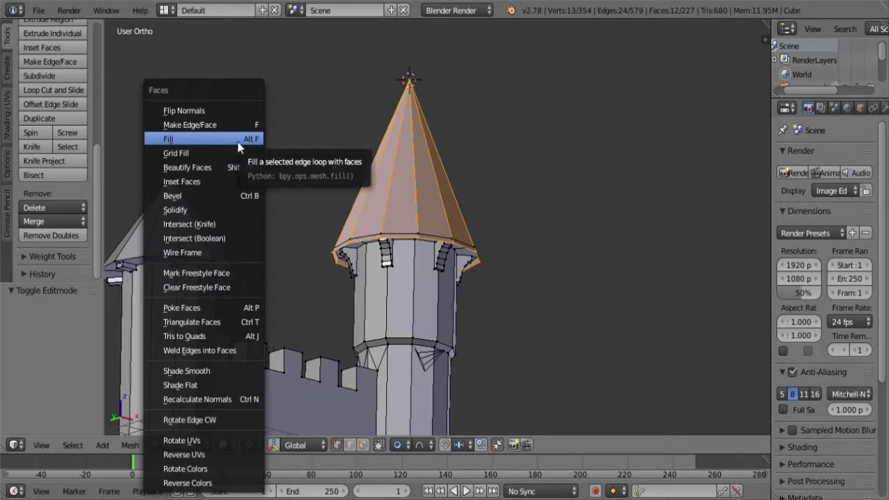
left_click(212, 210)
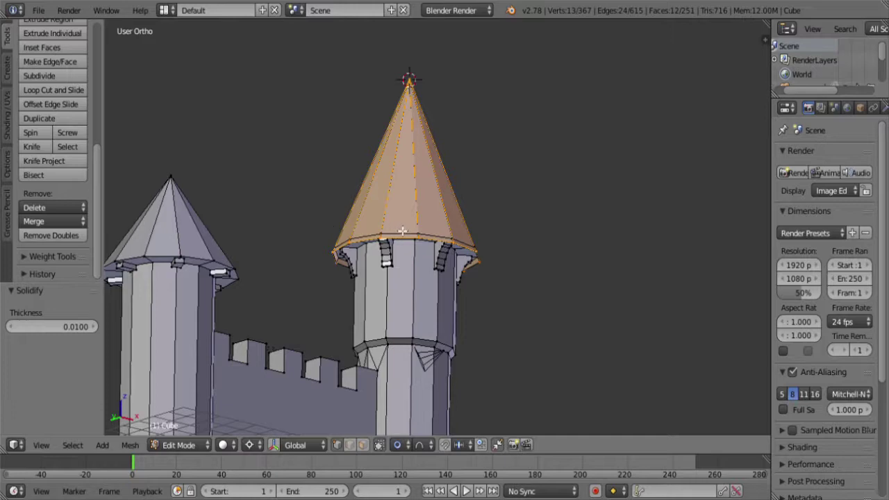
middle_click_drag(402, 230, 430, 183)
scroll(431, 182, "up", 6)
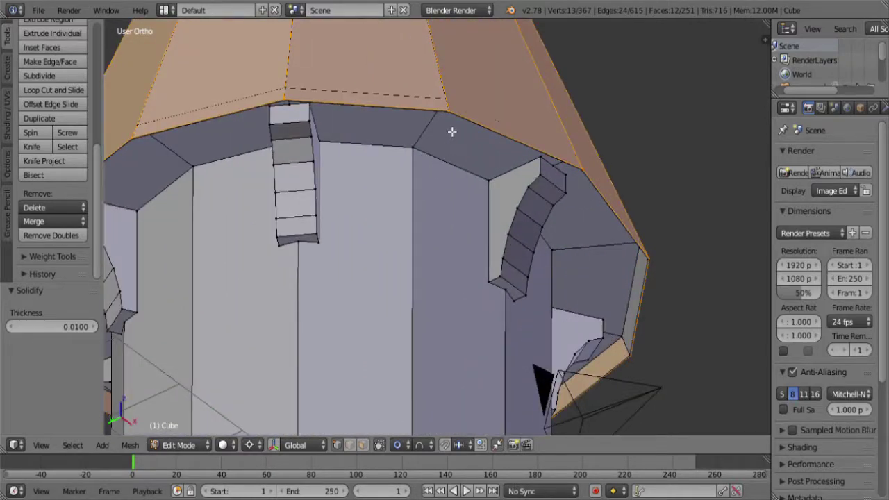
scroll(452, 132, "up", 4)
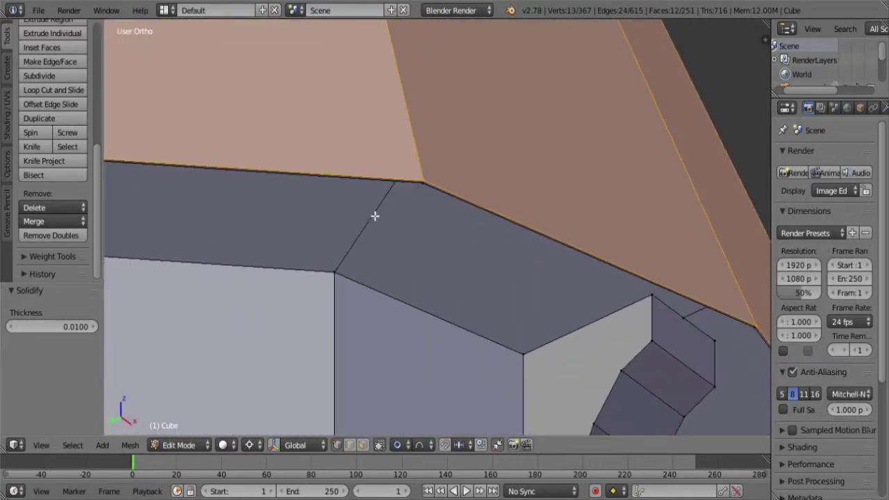
left_click(73, 327)
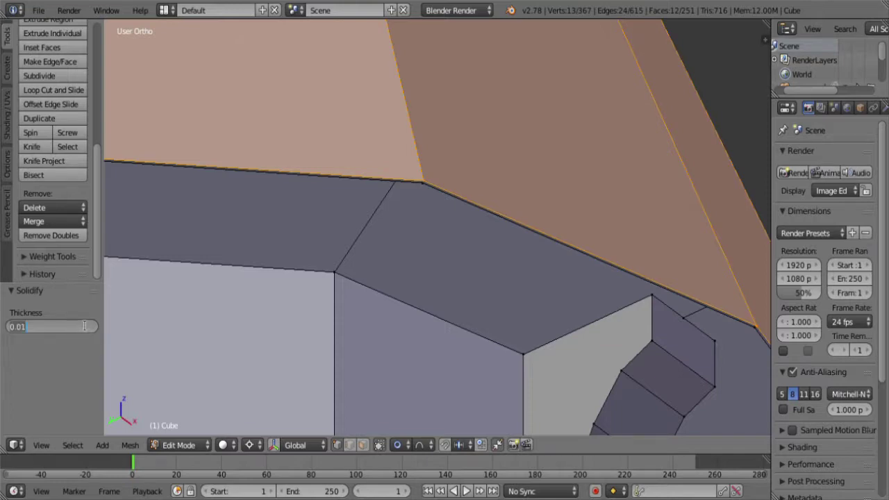
key("BackSpace")
type("0.1")
key("Return")
- Inspect the tower's inner wall and grow the selection one ring around the rim
scroll(417, 208, "down", 4)
middle_click_drag(417, 208, 416, 173)
scroll(405, 254, "up", 4)
middle_click_drag(488, 178, 439, 234)
scroll(487, 159, "down", 5)
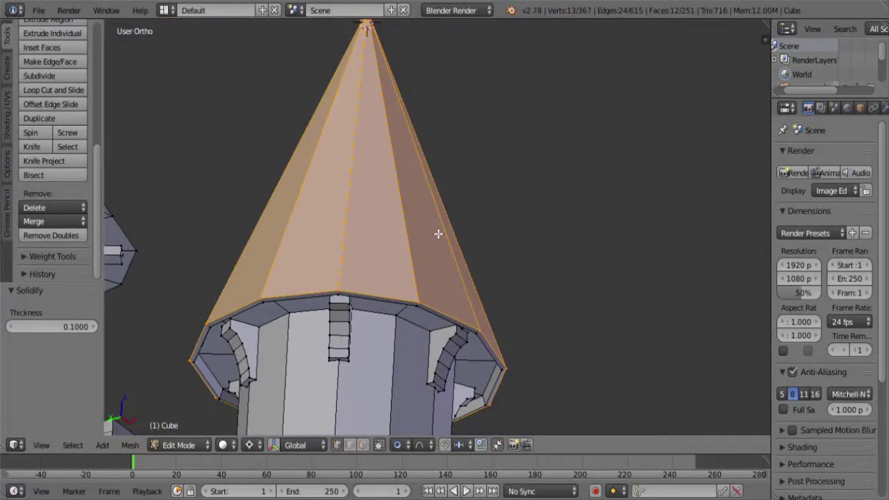
key("ctrl+KP_Add")
- Hide the tower geometry and delete the cone's tip vertex
key("ctrl+i")
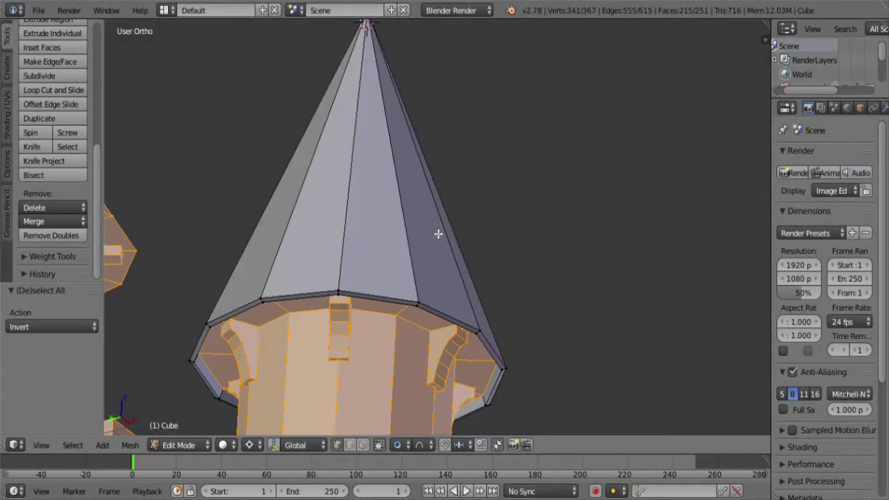
key("h")
middle_click_drag(438, 234, 440, 319)
scroll(416, 248, "down", 3)
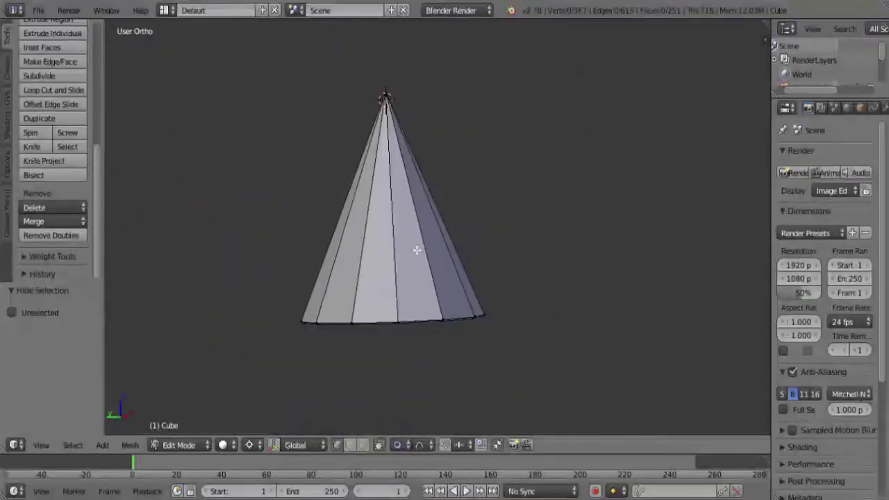
key("z")
mouse_move(419, 185)
middle_mouse_down("shift")
mouse_move(430, 284)
mouse_move(336, 242)
middle_mouse_up("shift")
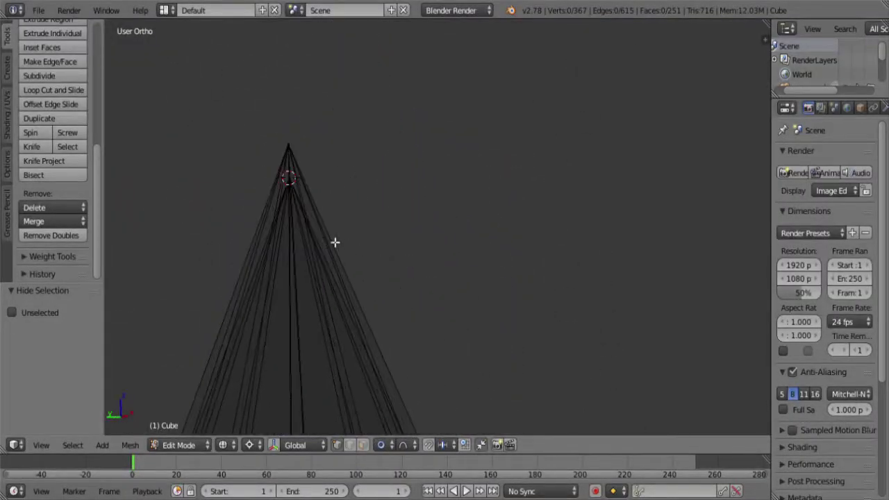
right_click(305, 198)
middle_click_drag(305, 198, 349, 254, "shift")
scroll(411, 243, "down", 3)
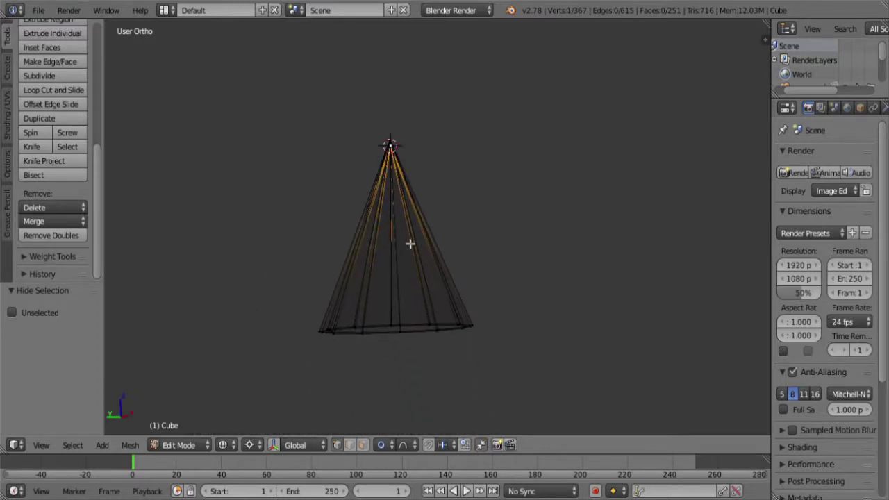
key("x")
left_click(452, 218)
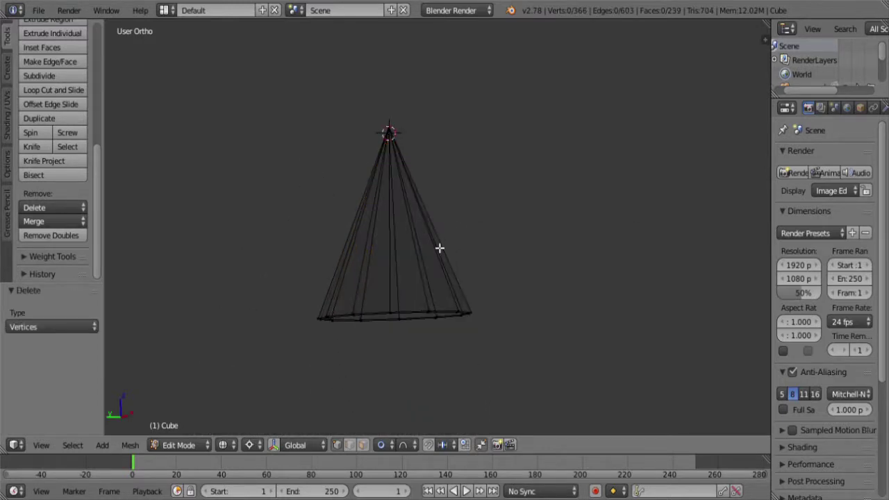
- Reveal the hidden tower, deselect everything and return to solid display
middle_click_drag(439, 248, 430, 205)
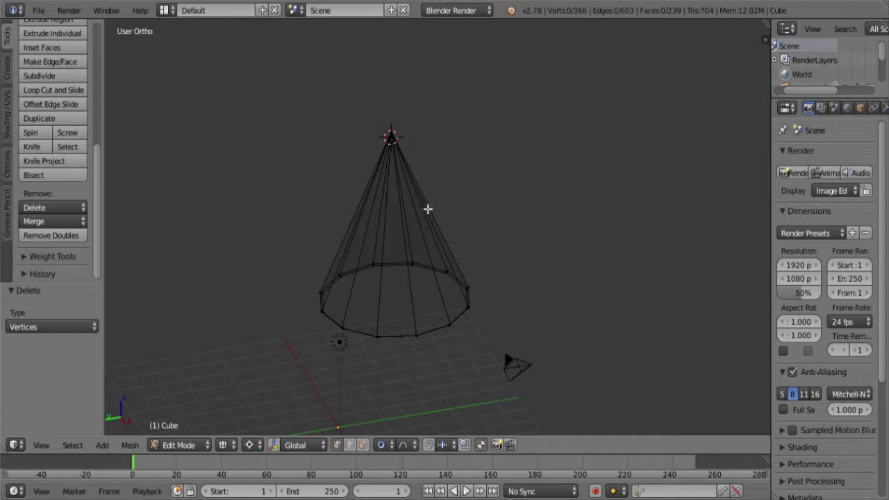
key("alt+h")
key("a")
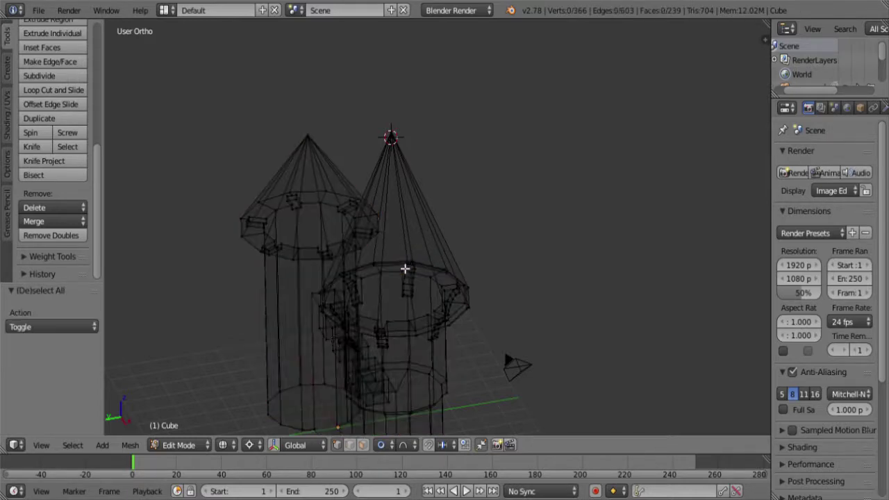
middle_click_drag(405, 269, 411, 207)
key("z")
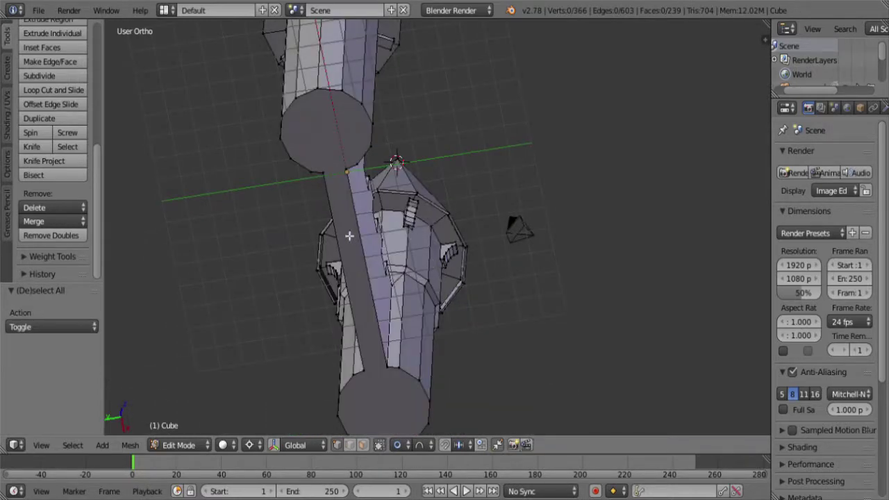
middle_click_drag(349, 236, 457, 263)
scroll(420, 165, "up", 5)
scroll(420, 165, "up", 3)
- Select the spire rim and tower top loops, test filling between them, then undo the fill
right_click(429, 234, "alt")
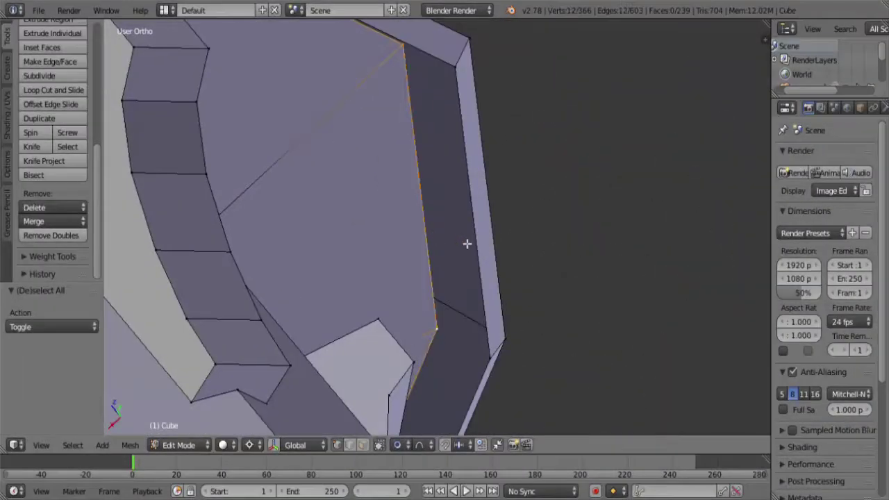
right_click(479, 244, "alt+shift")
middle_click_drag(484, 246, 460, 254)
key("f")
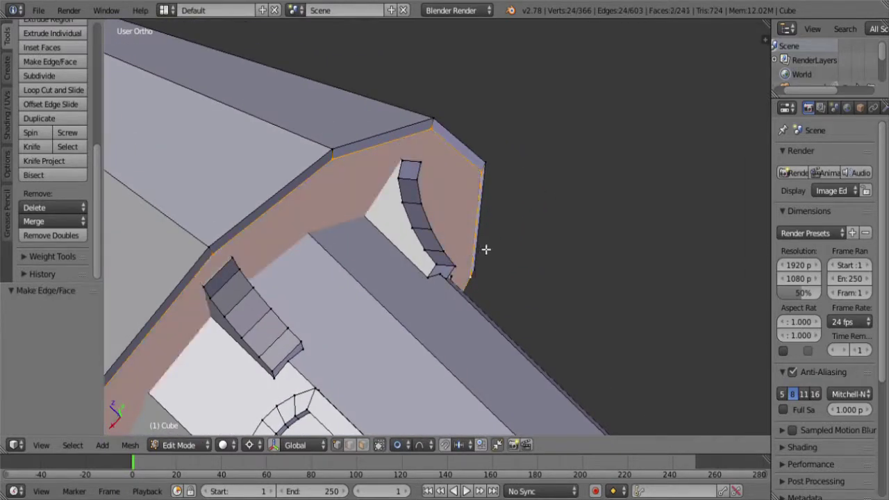
key("ctrl+z")
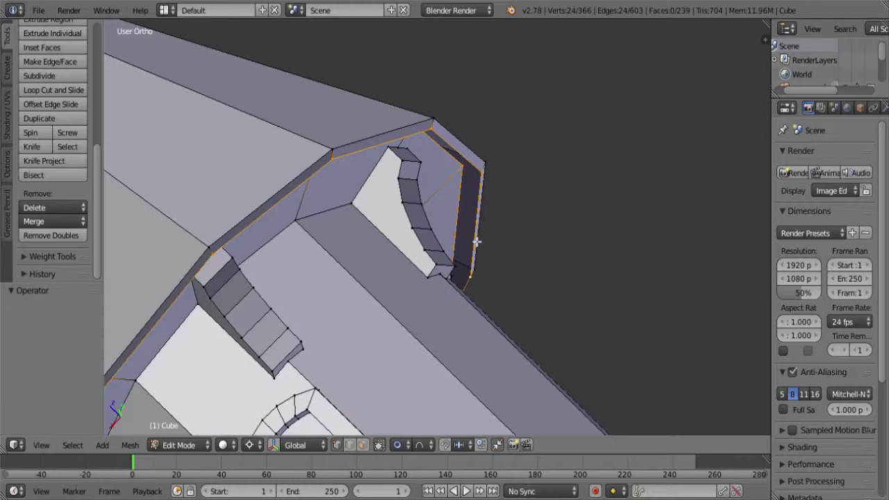
key("alt+f")
scroll(471, 248, "down", 4)
middle_click_drag(389, 288, 402, 266, "shift")
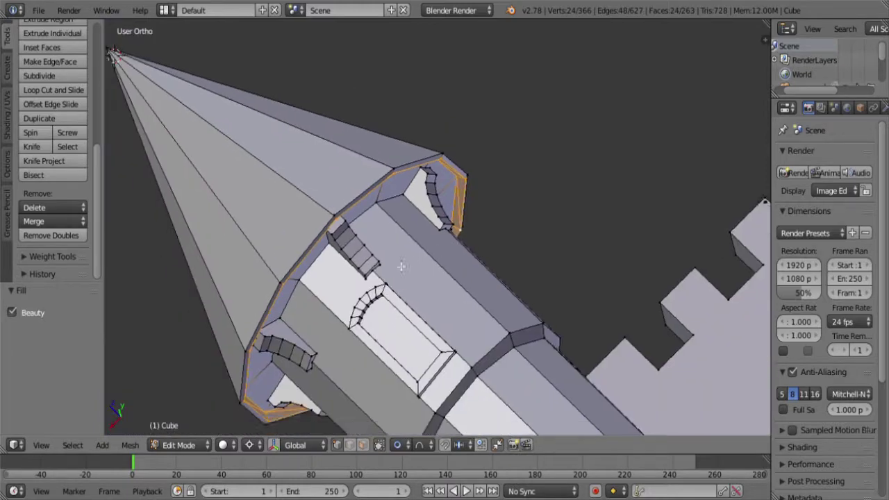
scroll(401, 266, "up", 4)
scroll(412, 224, "down", 4)
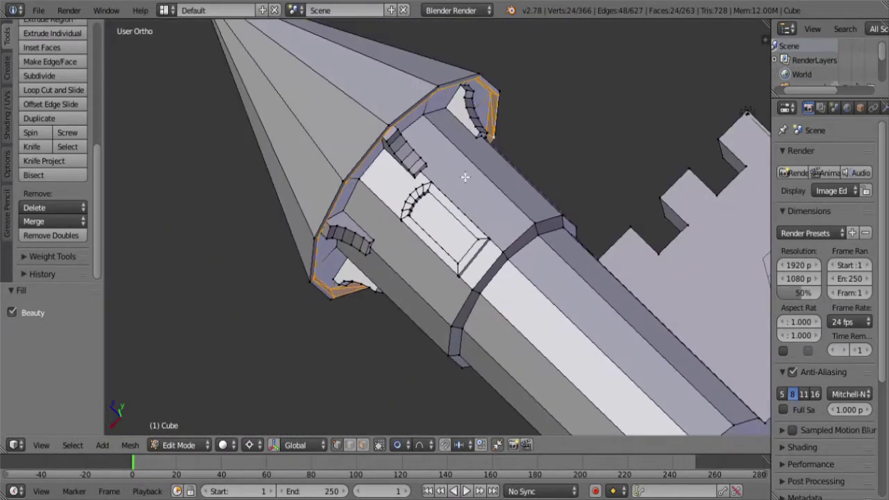
scroll(476, 133, "down", 8)
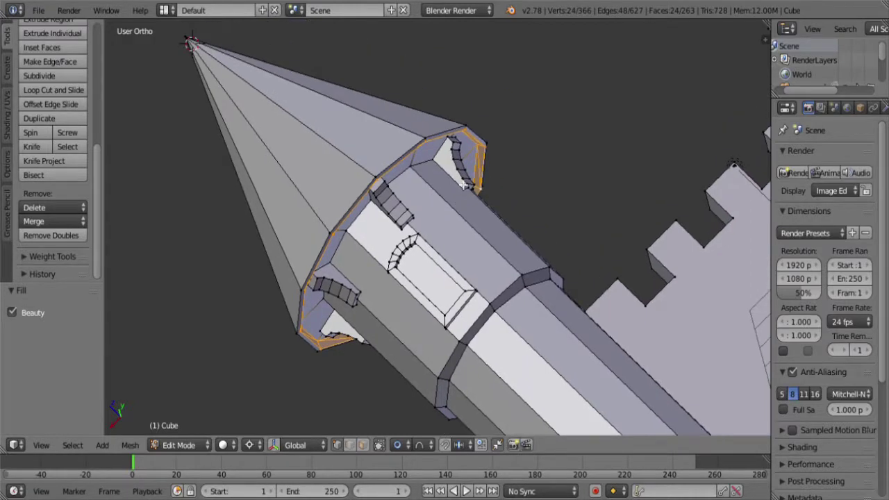
key("ctrl+z")
- In Top view, draw a closed six-vertex hexagon outline in empty space beside the castle
key("KP_7")
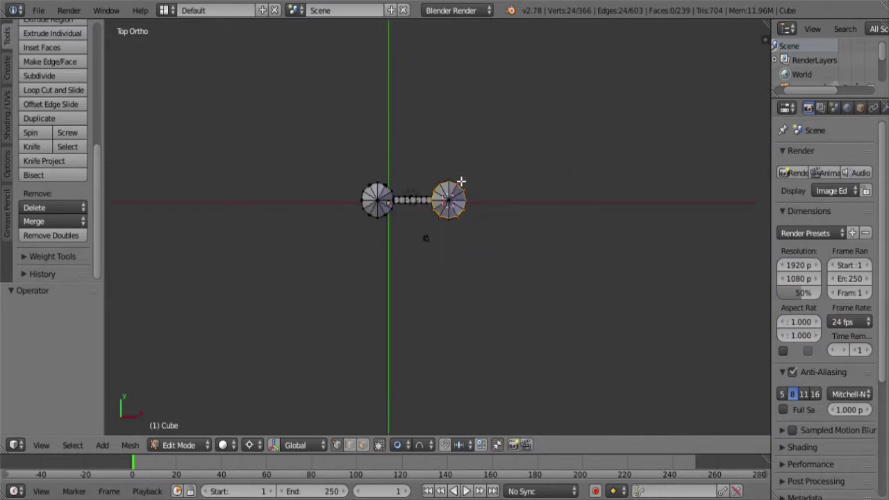
middle_click_drag(479, 232, 371, 244, "shift")
key("a")
left_click(413, 184, "ctrl")
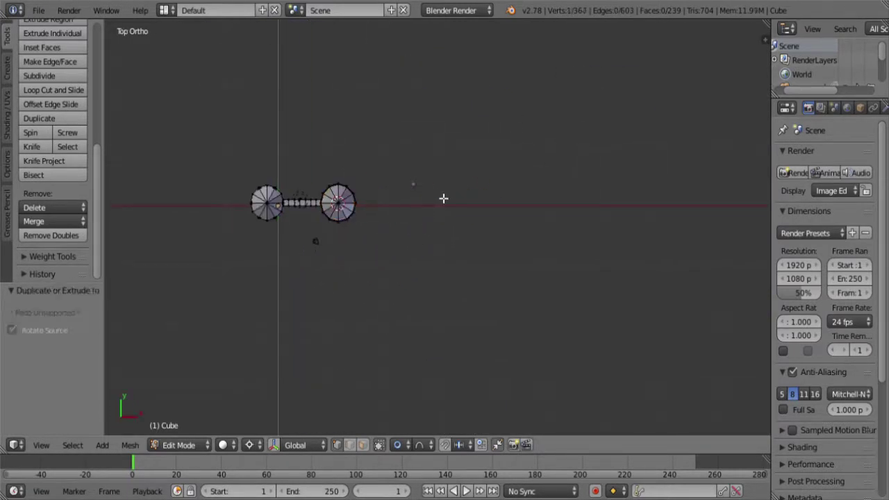
left_click(444, 219, "ctrl")
left_click(422, 239, "ctrl")
left_click(399, 230, "ctrl")
left_click(397, 207, "ctrl")
right_click(414, 185, "shift")
key("f")
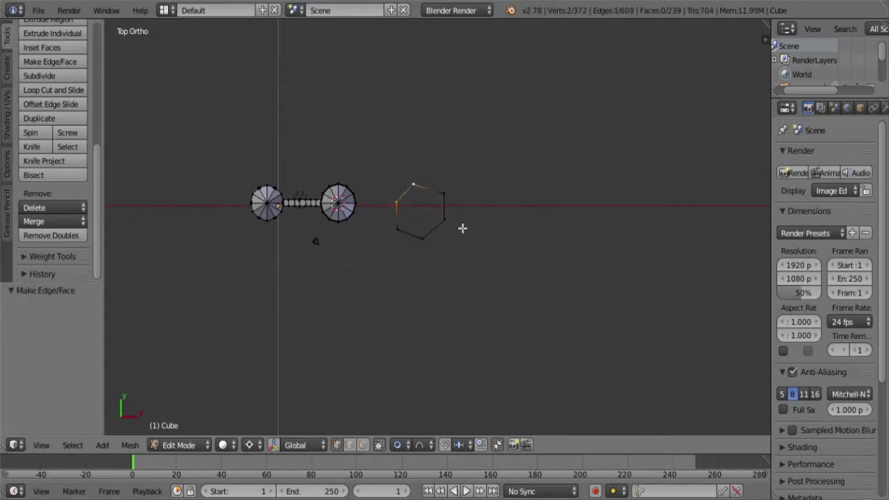
key("a")
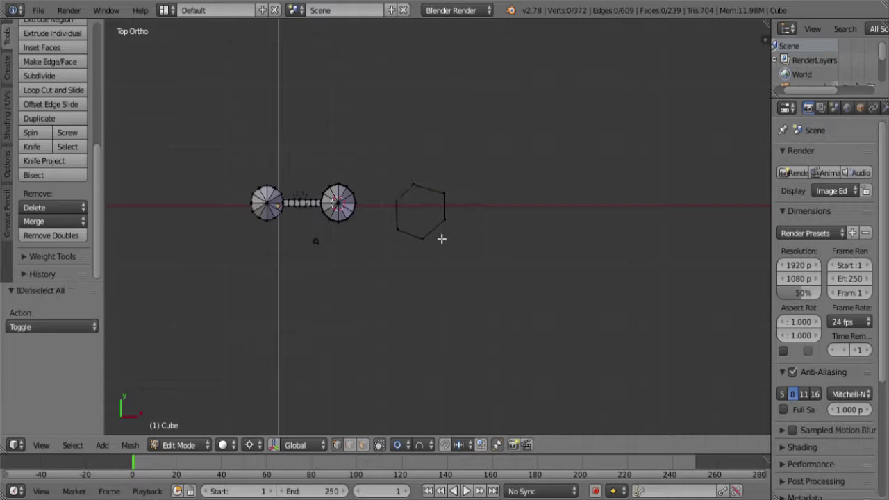
key("l")
- In Front view, add a single vertex raised above the first hexagon
key("KP_1")
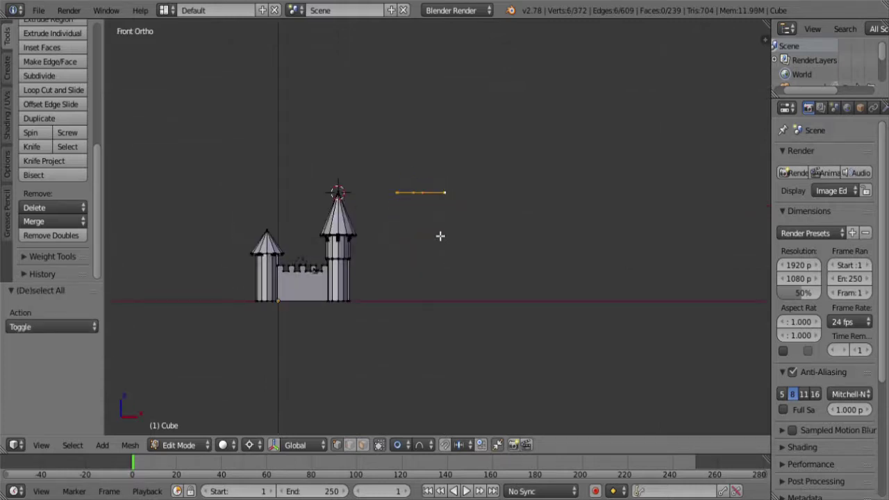
middle_click_drag(443, 236, 421, 297, "shift")
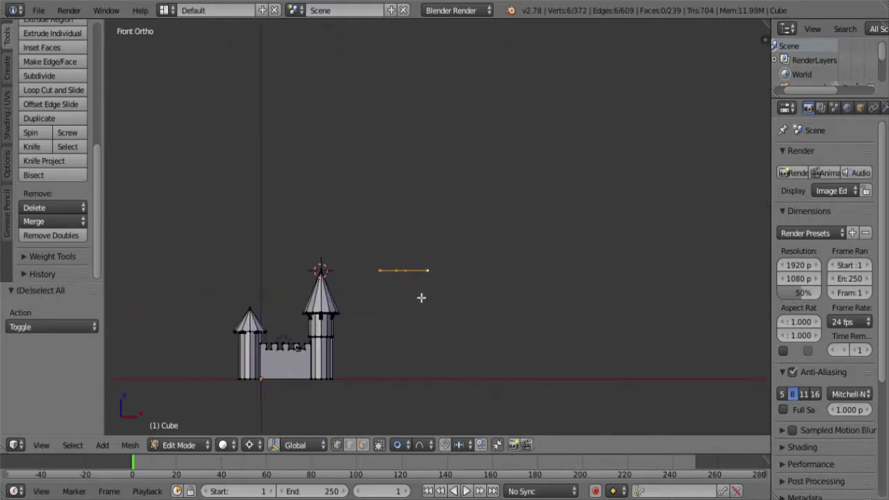
key("a")
right_click(383, 244, "ctrl")
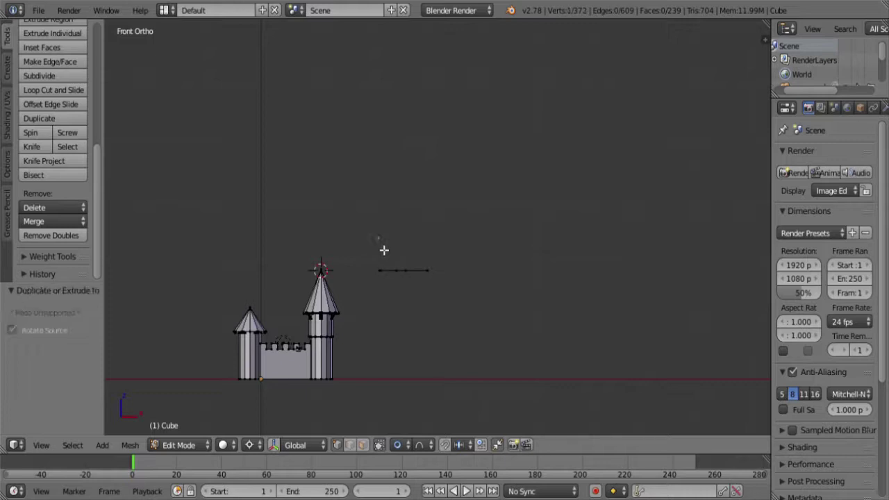
key("KP_7")
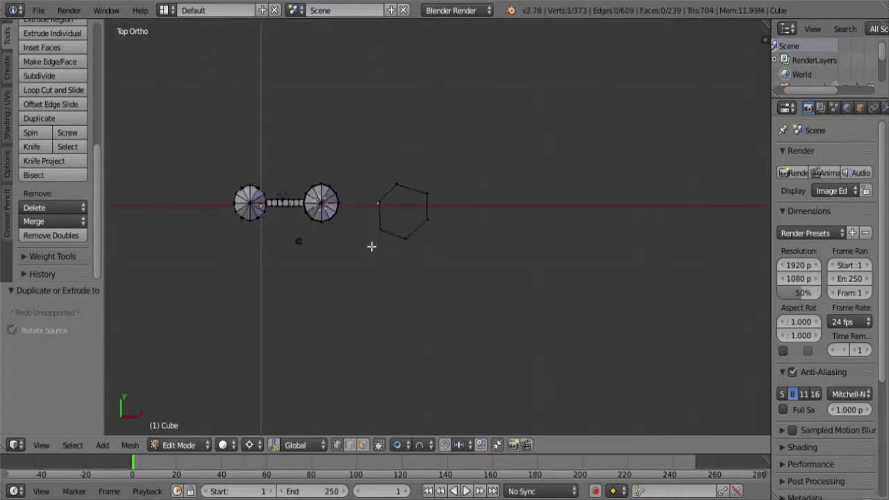
scroll(371, 244, "up", 2)
- Extend a second closed hexagon outline from the raised vertex and select both loops
right_click(338, 220, "ctrl")
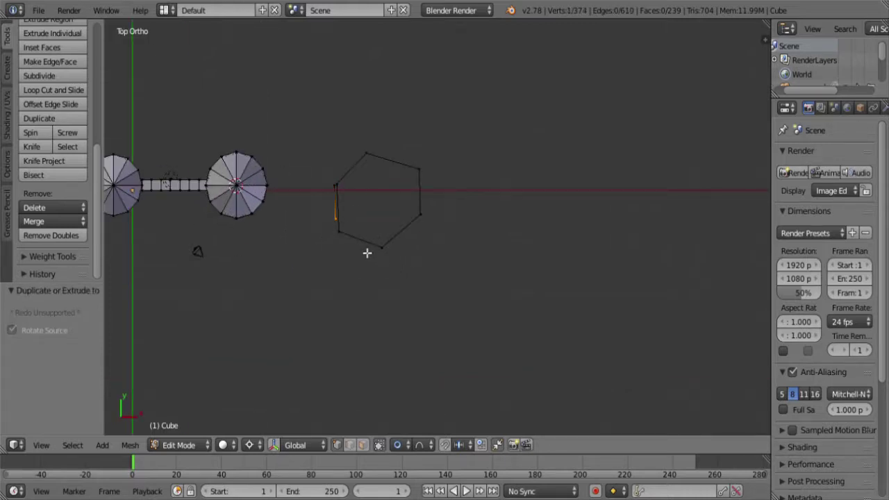
right_click(362, 246, "ctrl")
right_click(407, 227, "ctrl")
right_click(414, 183, "ctrl")
right_click(380, 153, "ctrl")
middle_click_drag(379, 165, 351, 159)
right_click(363, 177, "shift")
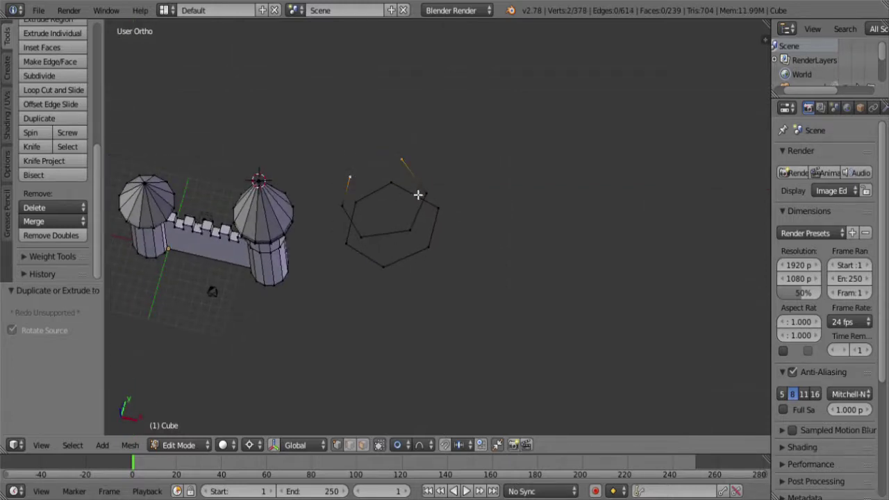
key("f")
key("l")
key("l")
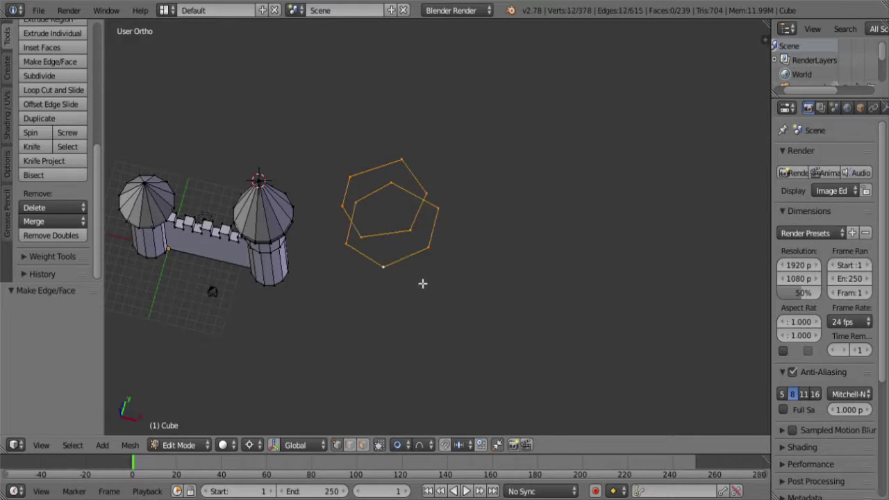
- Try filling both hexagons with faces, then undo to keep bare edge loops
middle_click_drag(423, 284, 494, 254)
key("alt+f")
scroll(445, 238, "down", 5)
scroll(444, 283, "up", 5)
scroll(437, 287, "down", 5)
key("ctrl+z")
scroll(422, 277, "up", 3)
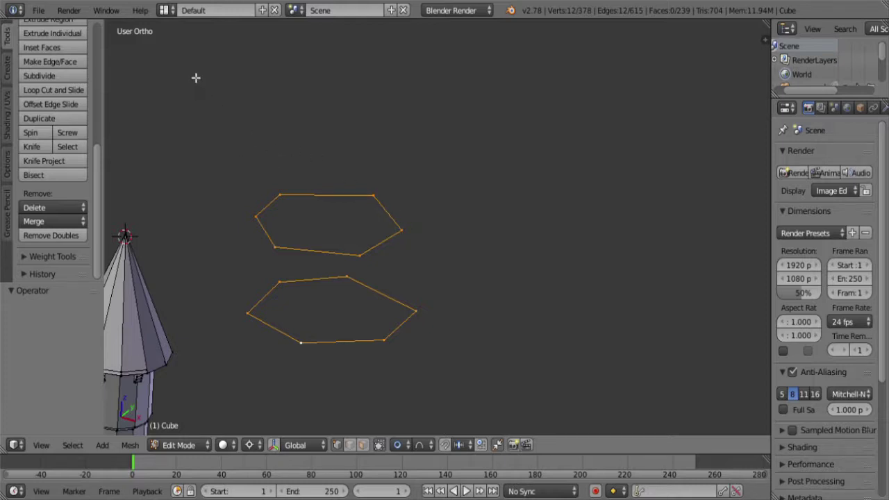
key("ctrl+e")
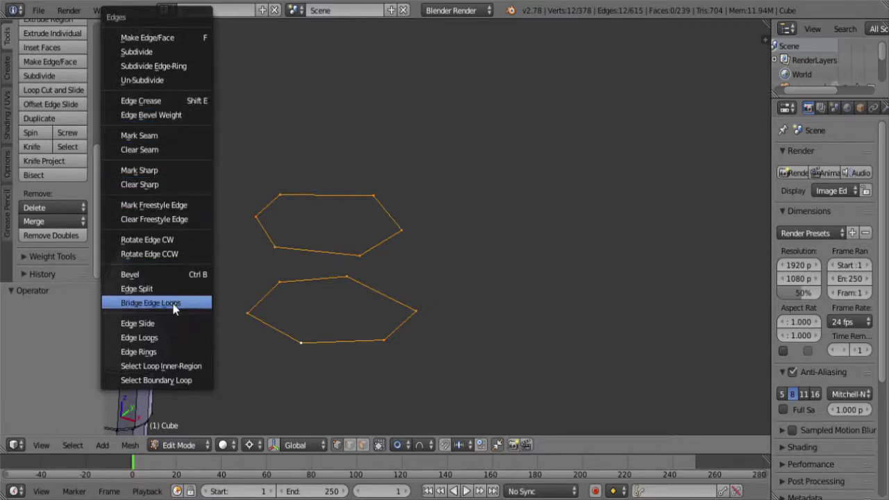
- Bridge the hexagon loops with 5 cuts, zero twist, smoothness 0.400 and profile factor -0.200
left_click(150, 303)
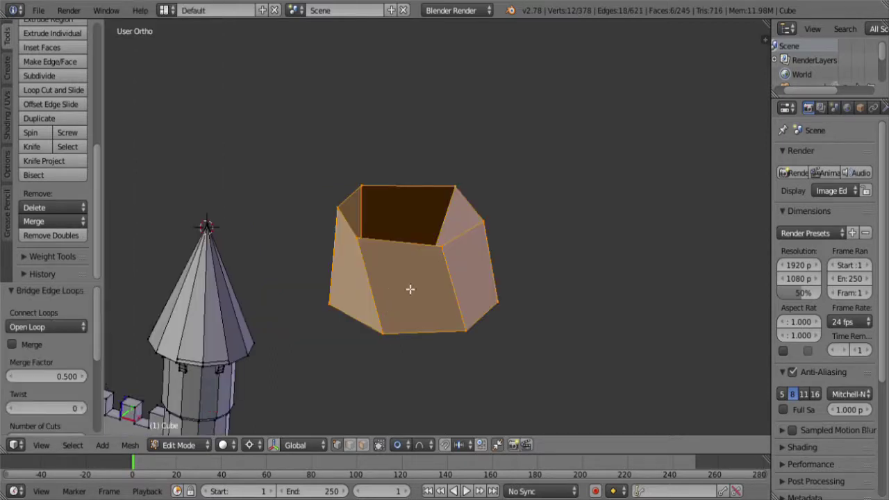
scroll(51, 367, "down", 3)
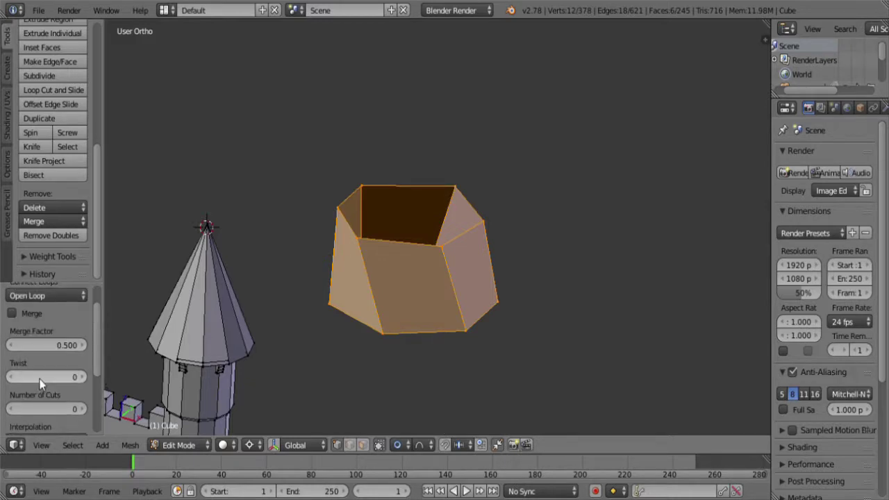
left_click_drag(41, 379, 10, 384)
left_click(16, 378)
left_click_drag(84, 408, 77, 409)
scroll(76, 386, "down", 1)
scroll(76, 386, "down", 4)
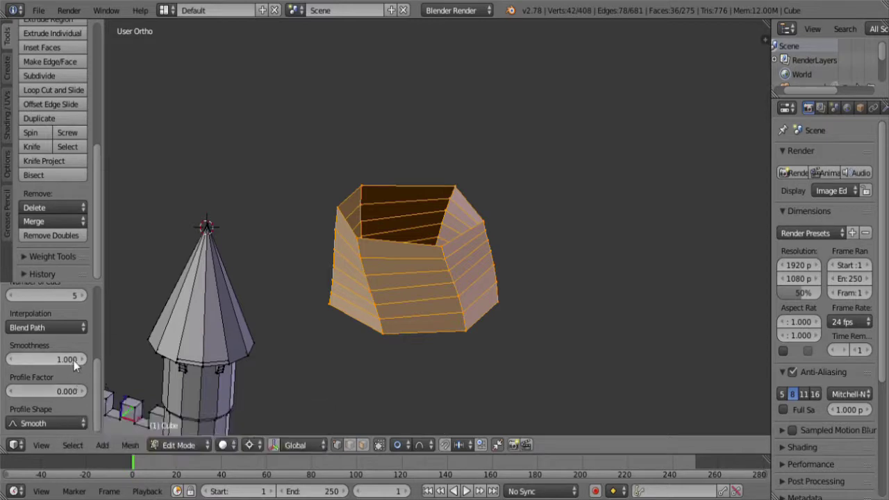
left_click_drag(33, 364, 32, 390)
left_click_drag(67, 363, 23, 363)
middle_click_drag(428, 271, 437, 197)
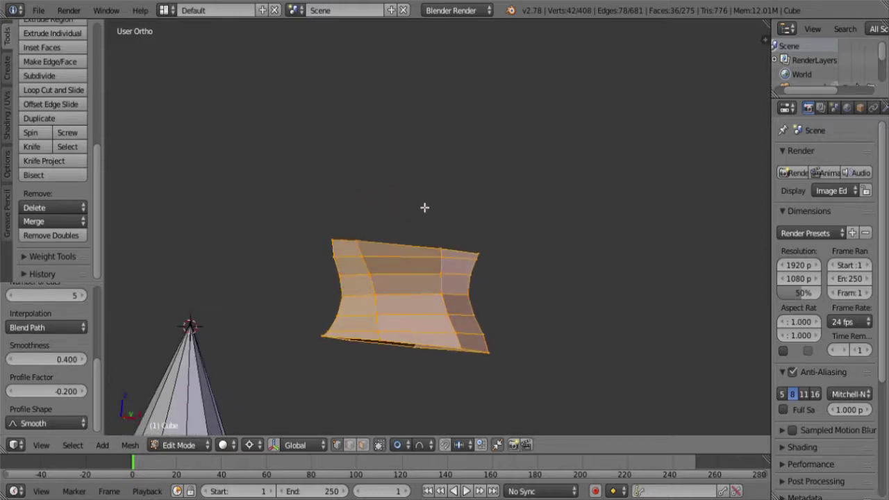
scroll(424, 207, "down", 4)
- In wireframe, delete the small piece's faces, then return to solid shading
key("z")
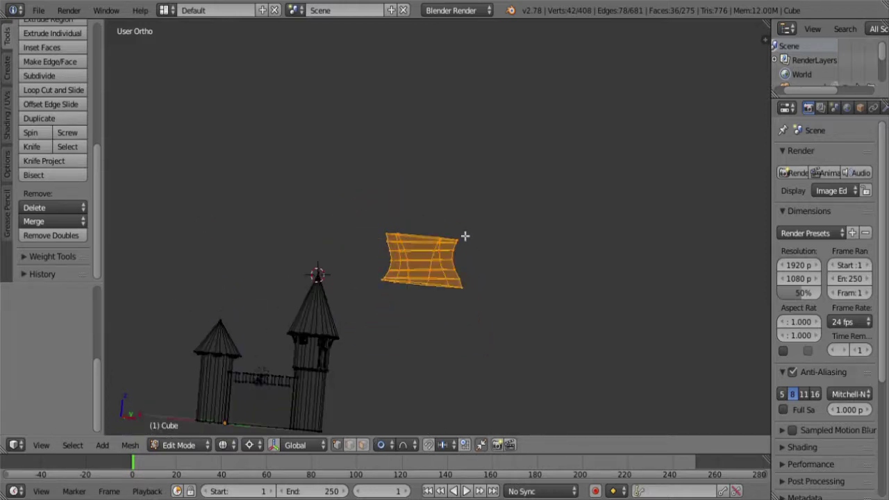
key("x")
left_click(460, 232)
middle_click_drag(336, 310, 396, 249)
scroll(396, 249, "up", 5)
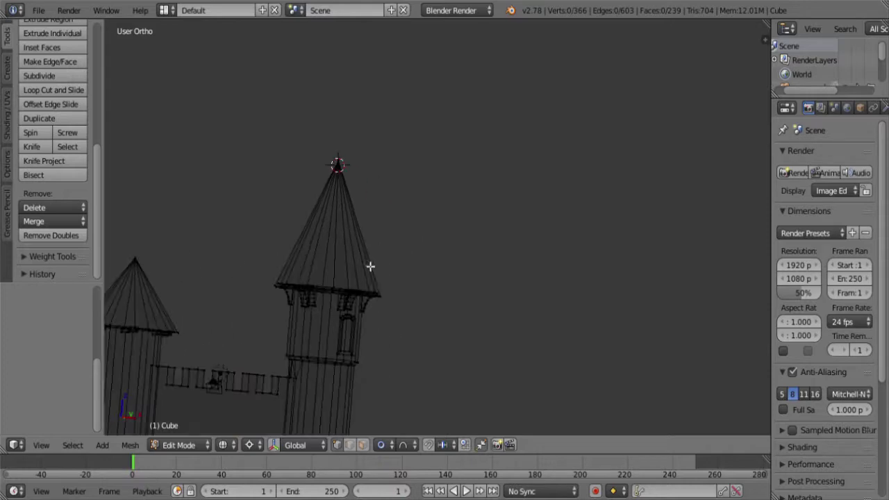
key("z")
scroll(386, 252, "down", 3)
- Select the tall tower's cone rim edge loops and bridge them to close the gap
middle_click_drag(337, 271, 361, 246)
scroll(397, 209, "up", 5)
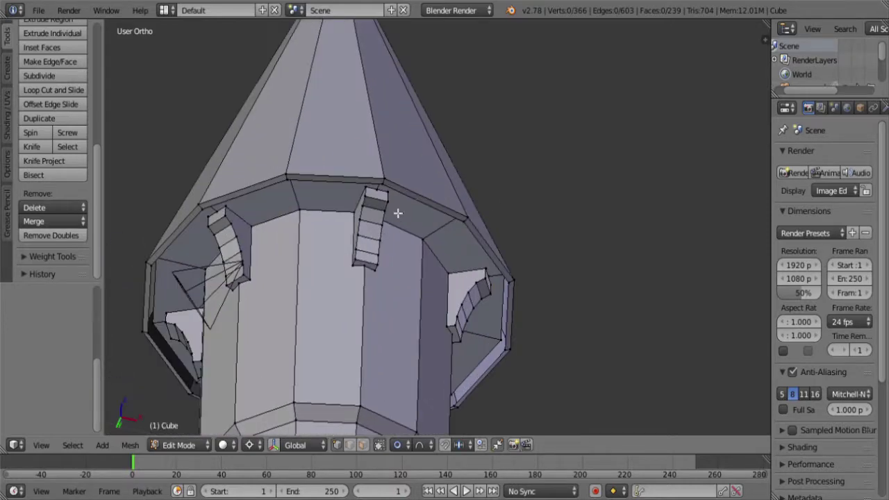
middle_click_drag(432, 212, 488, 202)
middle_click_drag(535, 255, 463, 219)
scroll(464, 218, "up", 4)
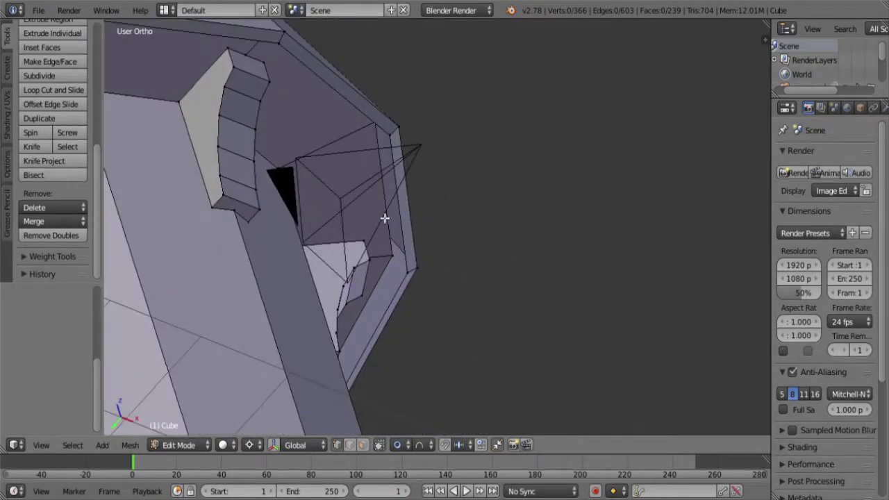
right_click(401, 215, "alt")
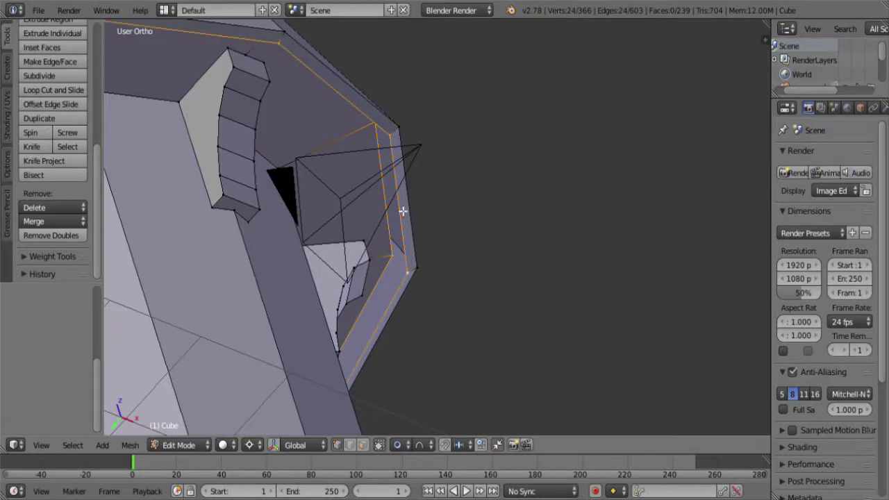
key("ctrl+e")
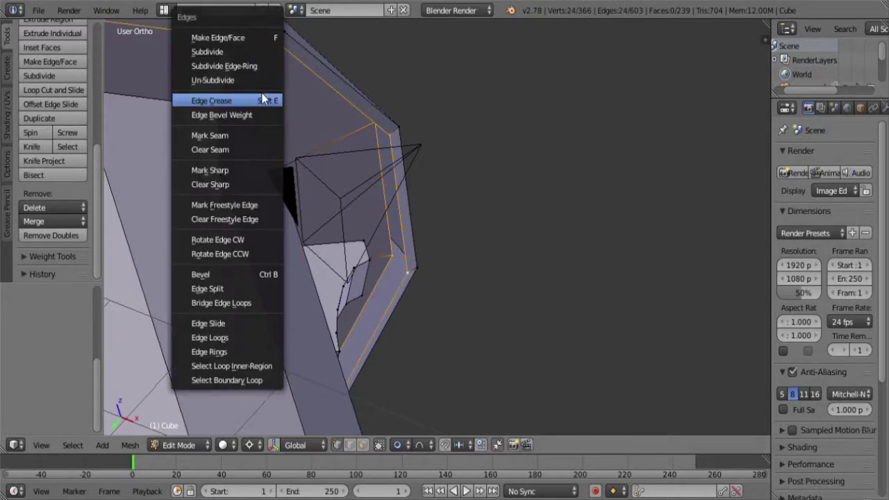
left_click(234, 303)
scroll(416, 183, "down", 3)
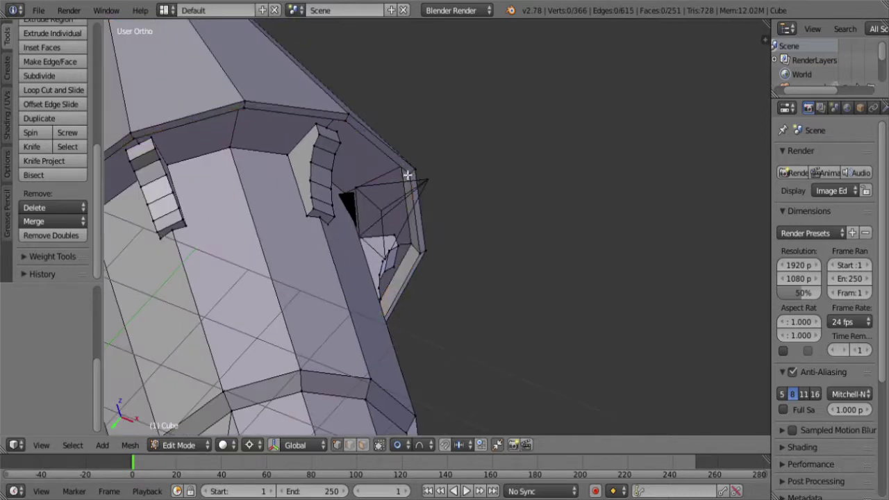
key("a")
- Return to Object Mode with the whole castle framed in view
middle_click_drag(407, 174, 280, 97)
key("Tab")
scroll(402, 216, "down", 4)
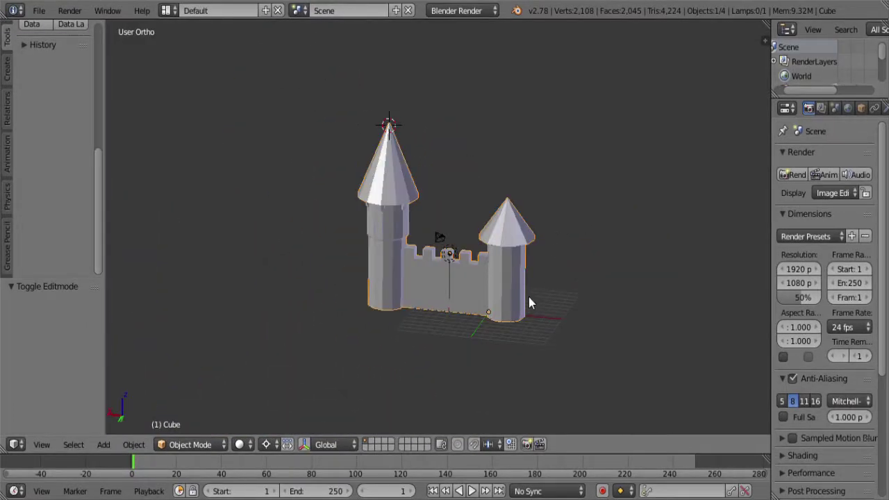
middle_click_drag(529, 296, 522, 285, "shift")
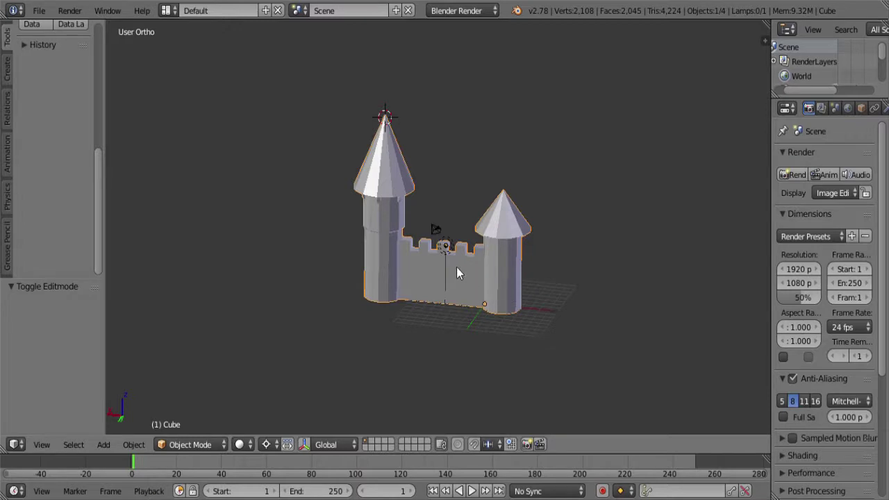
- Enter Edit Mode and view the castle from the back in wireframe
key("Tab")
key("KP_1")
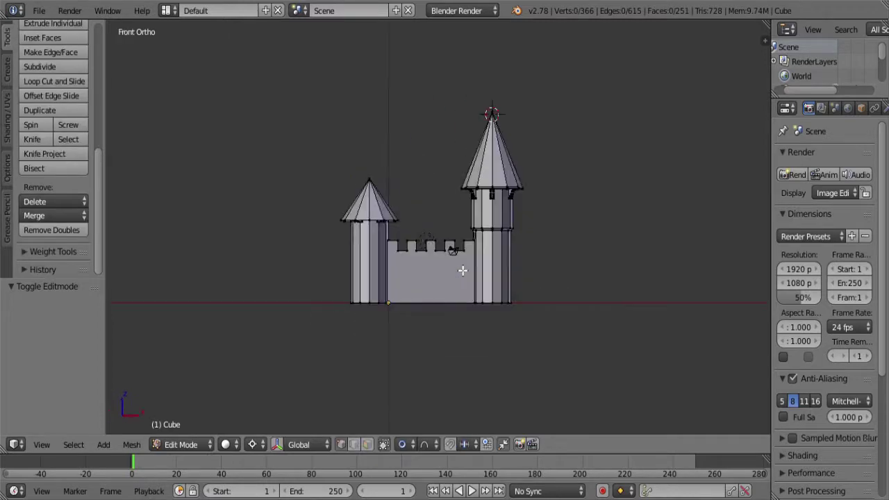
key("ctrl+KP_1")
key("z")
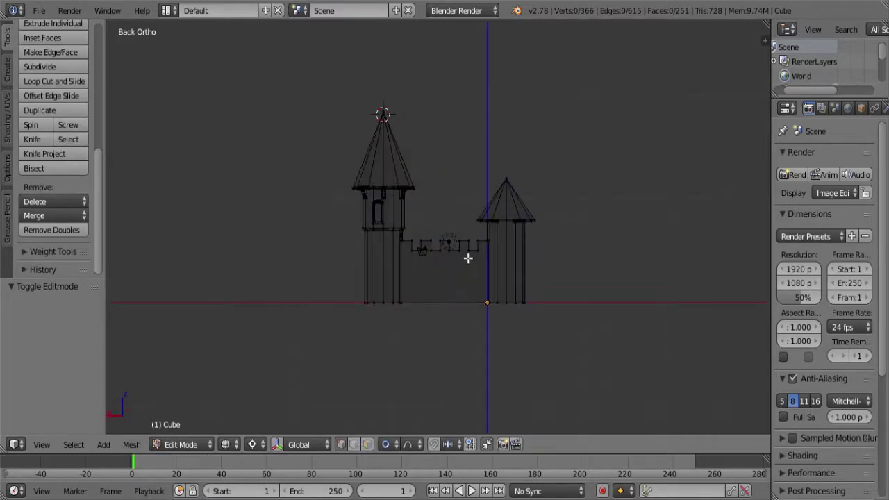
- Box-select the shorter tower, including its cone, and delete its vertices
key("b")
left_click_drag(454, 223, 552, 182)
key("b")
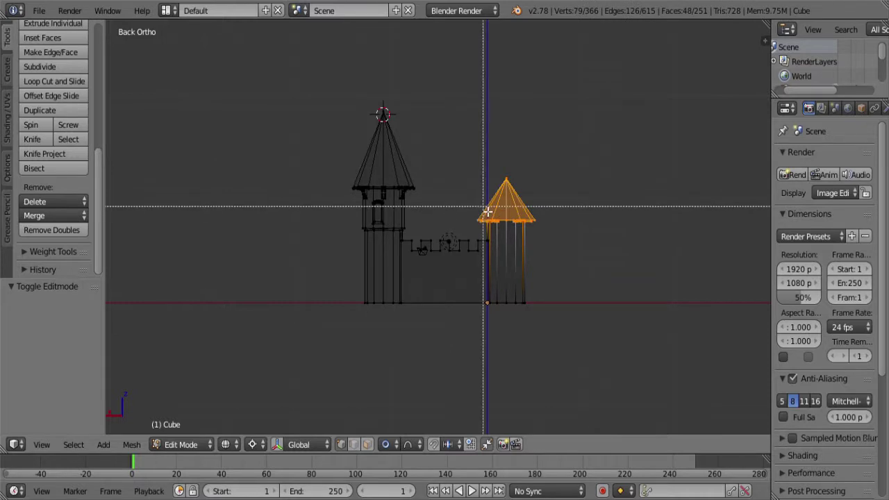
left_click_drag(487, 211, 591, 313)
middle_click_drag(591, 313, 505, 306, "shift")
scroll(409, 298, "up", 5)
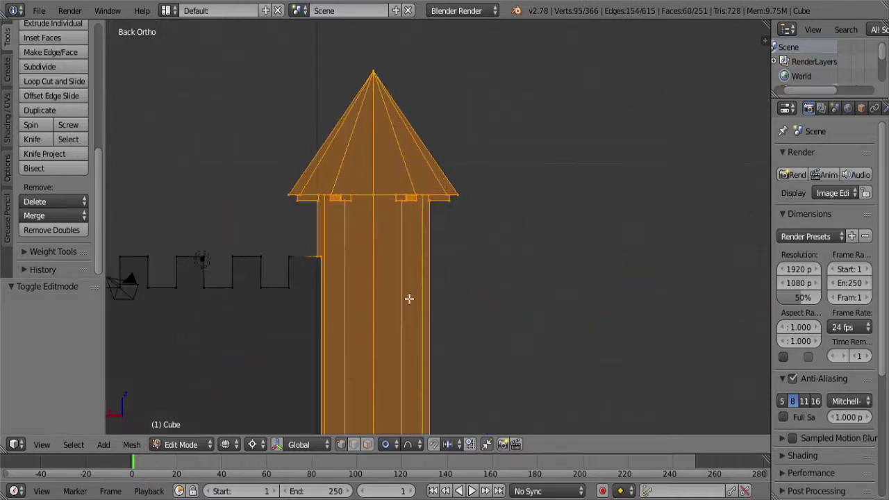
middle_click_drag(409, 298, 480, 256, "shift")
scroll(480, 256, "down", 4)
key("x")
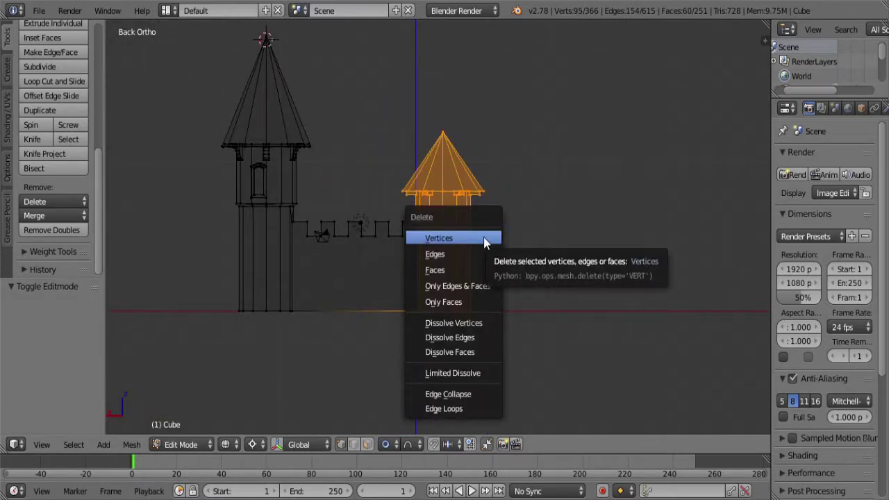
left_click(483, 236)
scroll(427, 241, "up", 4)
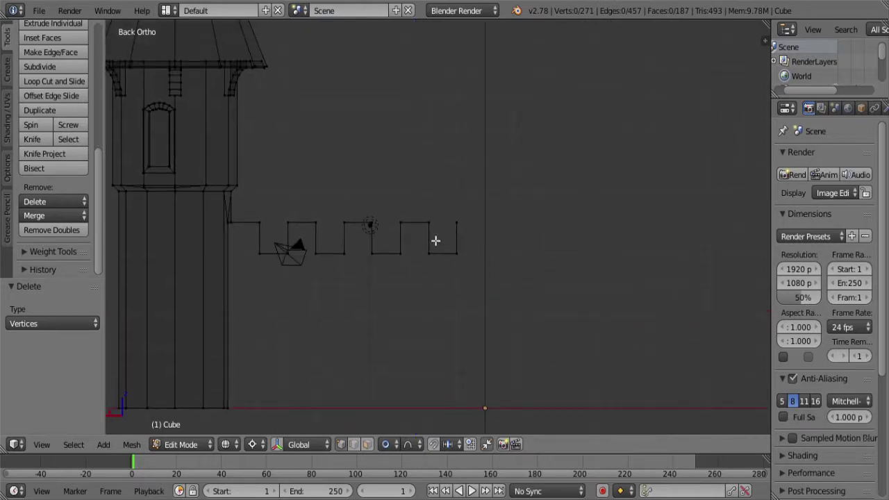
- Duplicate the battlement outline and move the copy 8 units along X
key("b")
left_click_drag(248, 199, 589, 327)
key("b")
key("b")
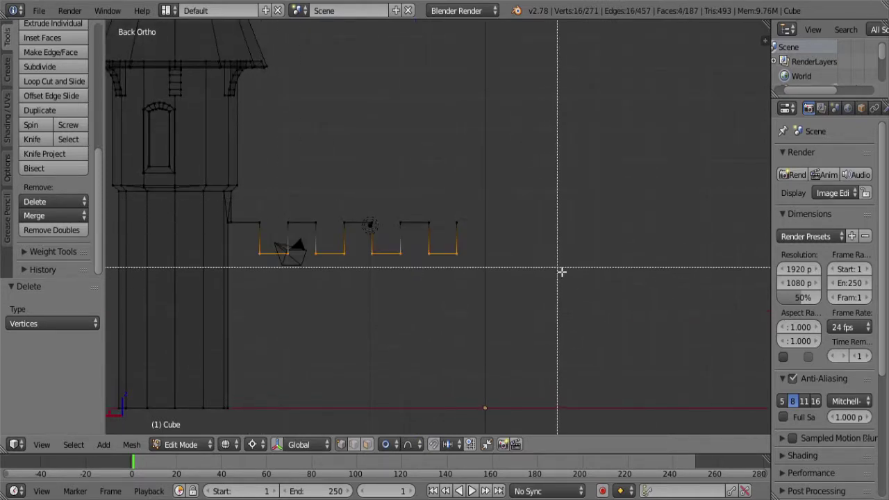
left_click_drag(544, 246, 286, 189)
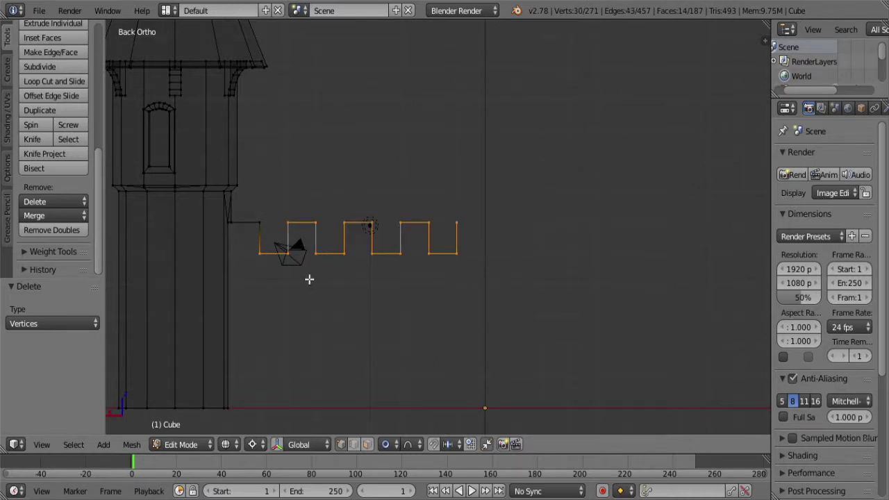
key("shift+d")
key("x")
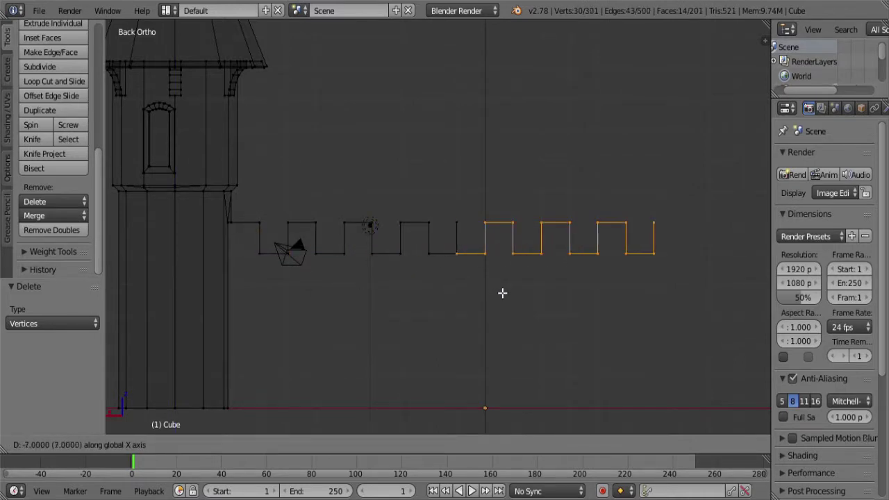
left_click(522, 290)
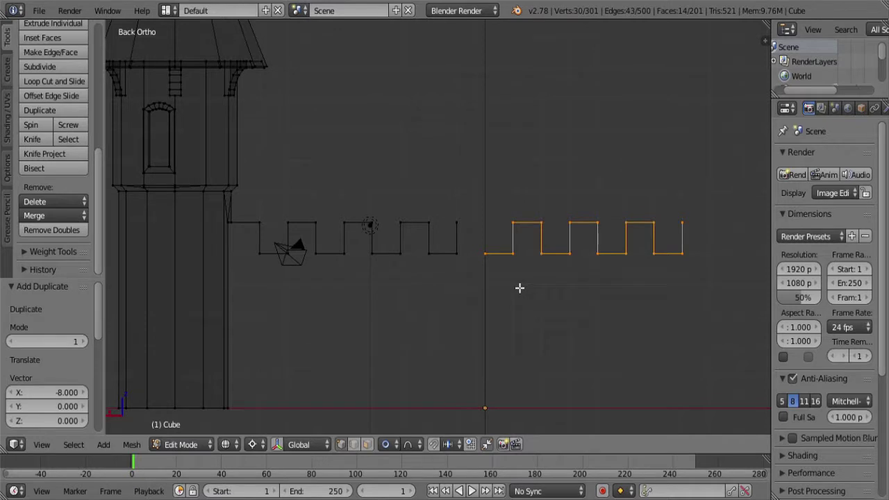
- Extrude a new vertex from the original battlement's end and select the copy's first vertex
key("a")
right_click(456, 222)
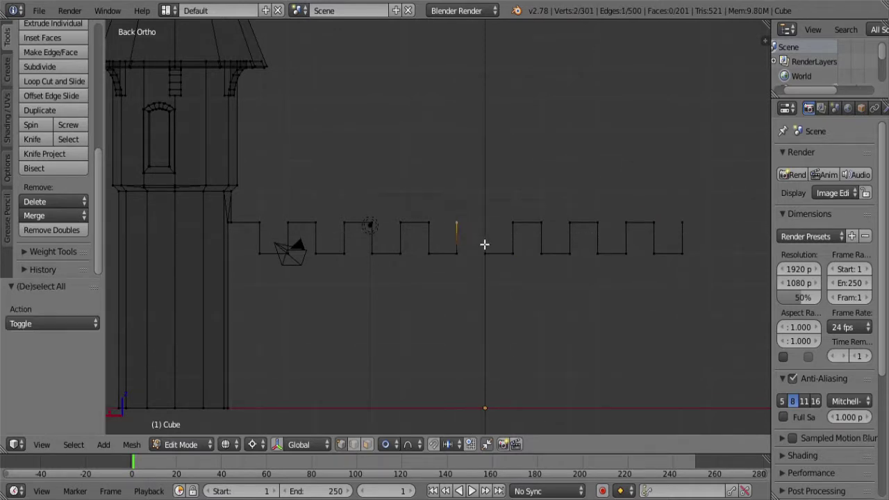
key("e")
left_click(509, 246)
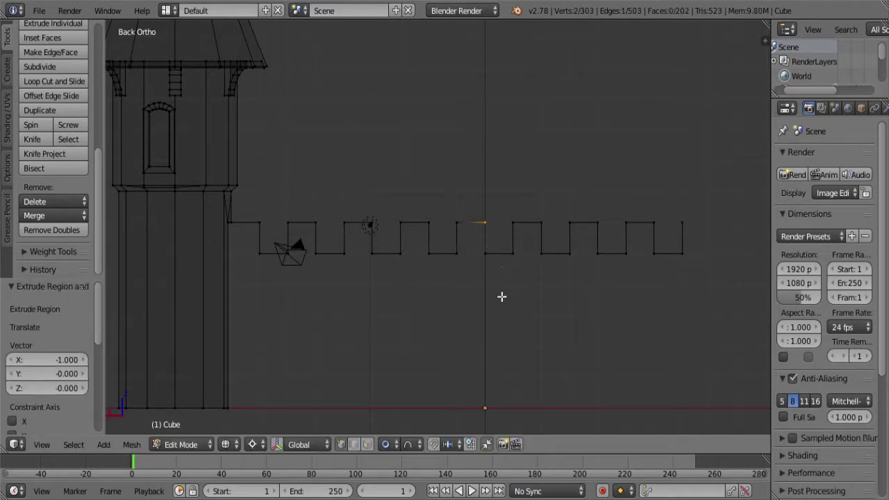
right_click(496, 270, "shift")
- Snap the 3D cursor to the wall vertex beside the tower
key("a")
key("b")
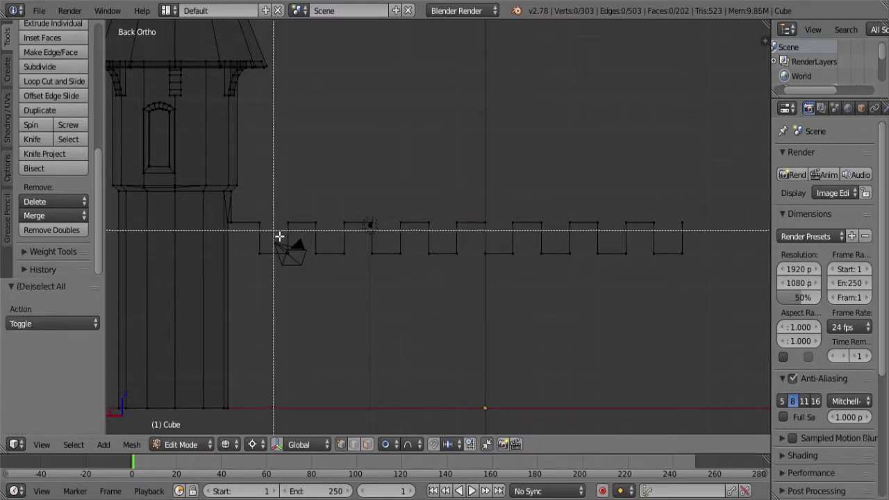
key("Escape")
right_click(254, 256)
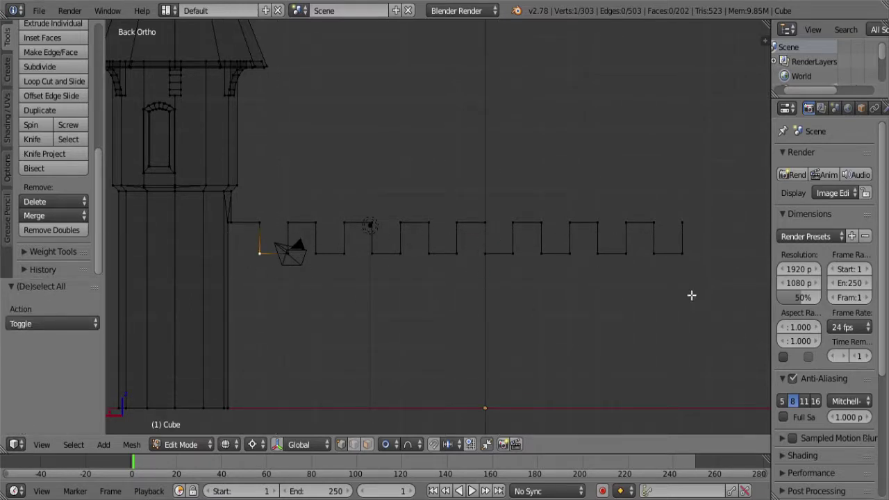
key("shift+s")
left_click(696, 275)
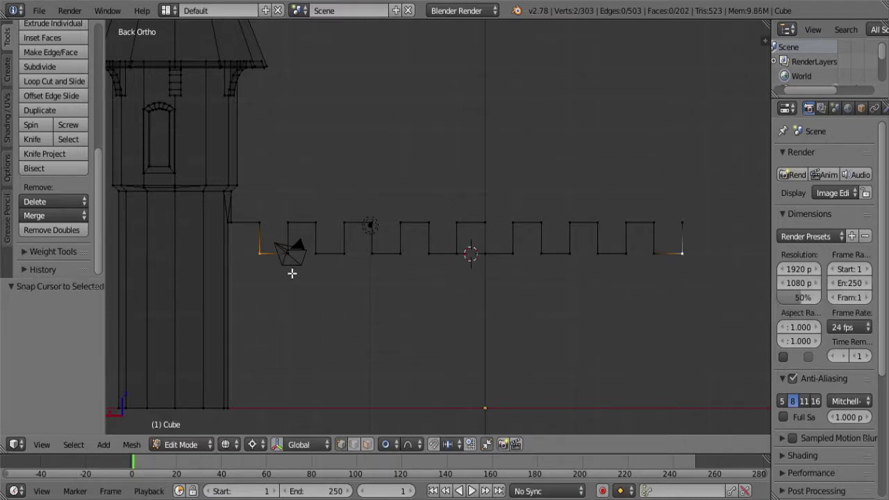
- Box-select the top vertices of the wall outline
key("a")
key("b")
left_click_drag(254, 214, 740, 239)
scroll(456, 289, "down", 3)
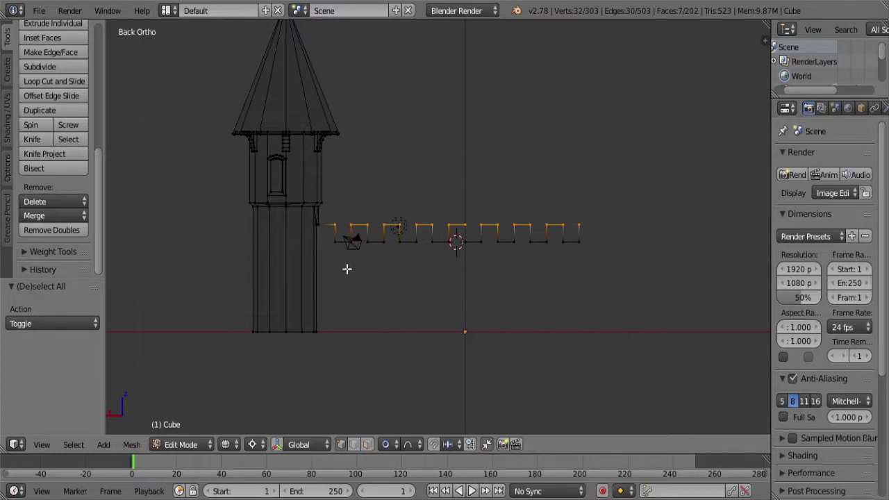
- From Top view, circle-select the tall tower disc, then view it in solid shading from the front
key("a")
key("b")
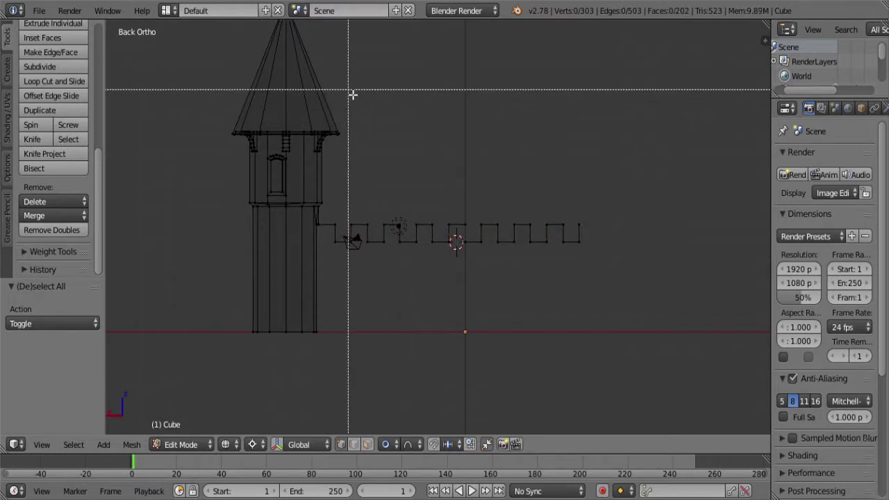
key("Escape")
key("KP_7")
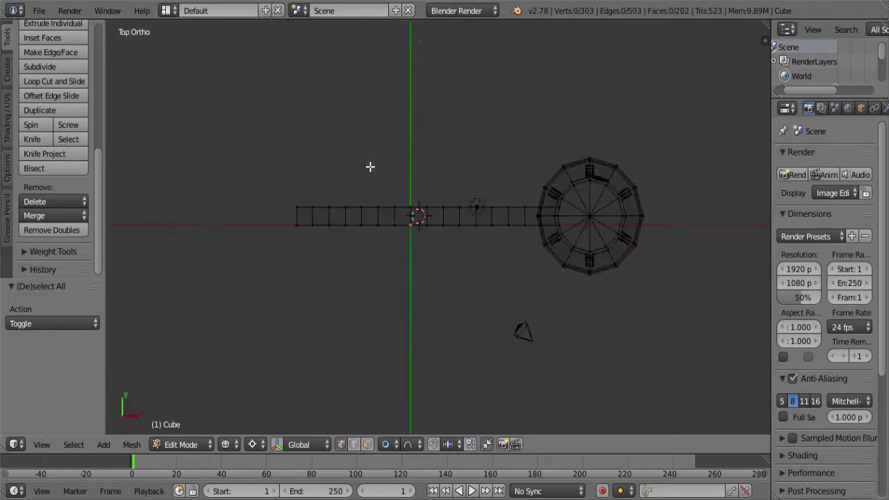
key("c")
scroll(594, 206, "down", 10)
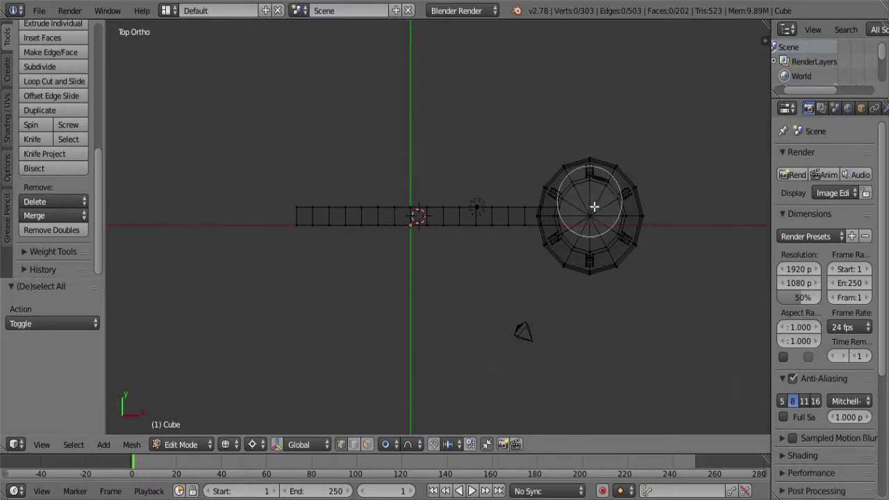
left_click(600, 221)
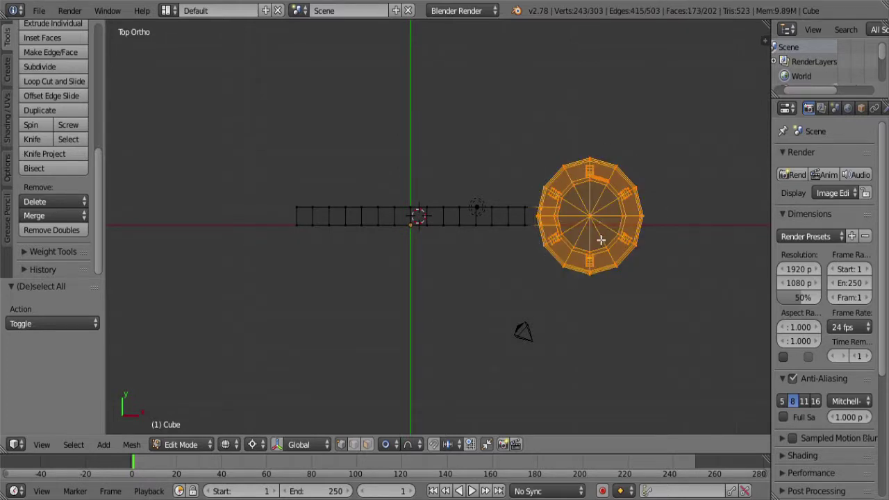
key("Escape")
key("z")
key("KP_1")
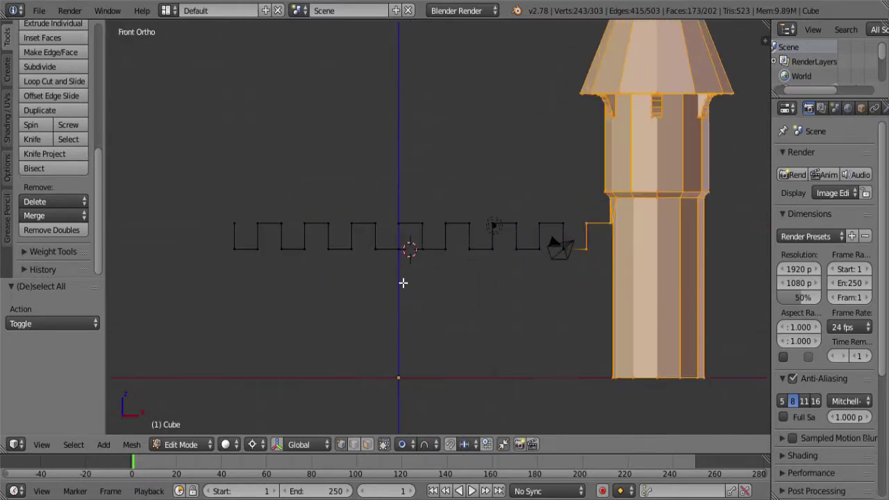
scroll(439, 290, "down", 1)
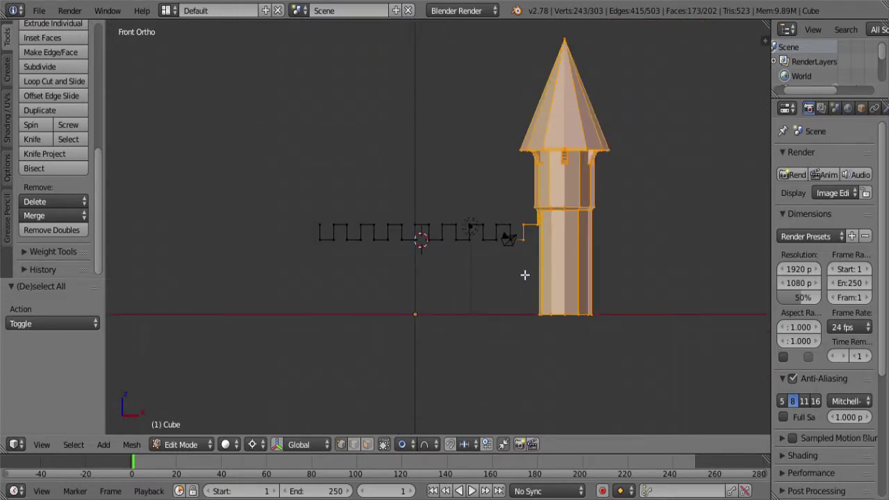
- Duplicate the tower in place, mirror the copy across X, and recalculate its normals
key("z")
right_click(516, 257, "shift")
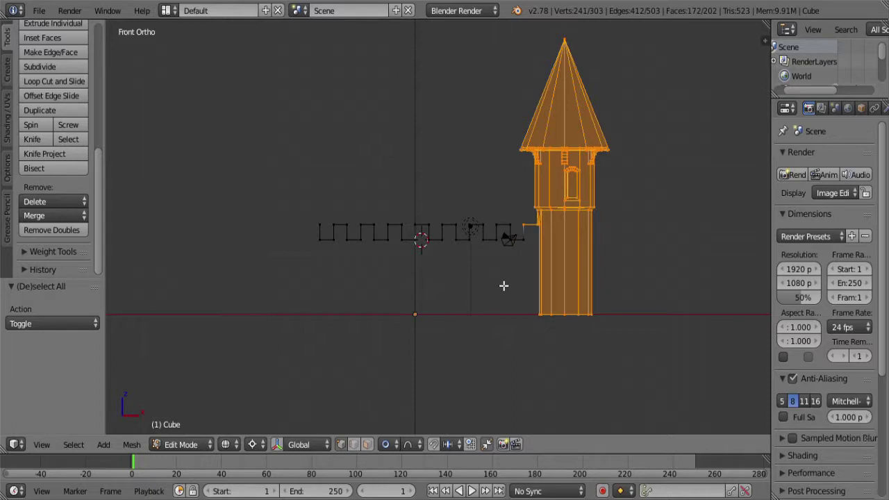
key("shift+d")
right_click(505, 280)
key("ctrl+m")
key("x")
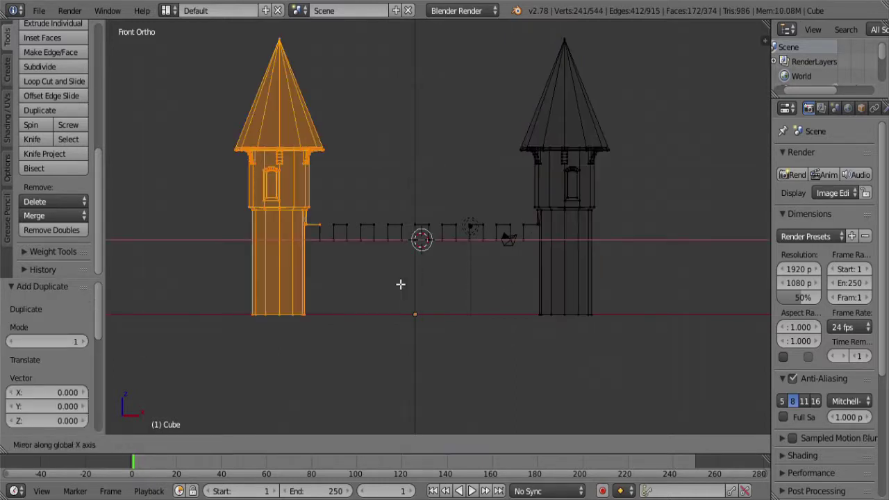
key("Return")
key("ctrl+n")
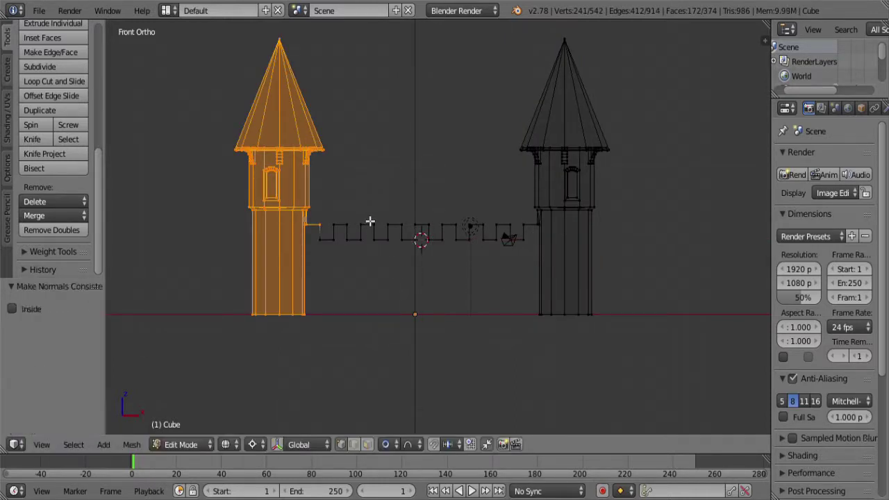
key("z")
- Orbit around to inspect both towers, then return to the front wireframe view
mouse_move(371, 214)
middle_mouse_down()
mouse_move(373, 246)
mouse_move(499, 249)
mouse_move(456, 271)
middle_mouse_up()
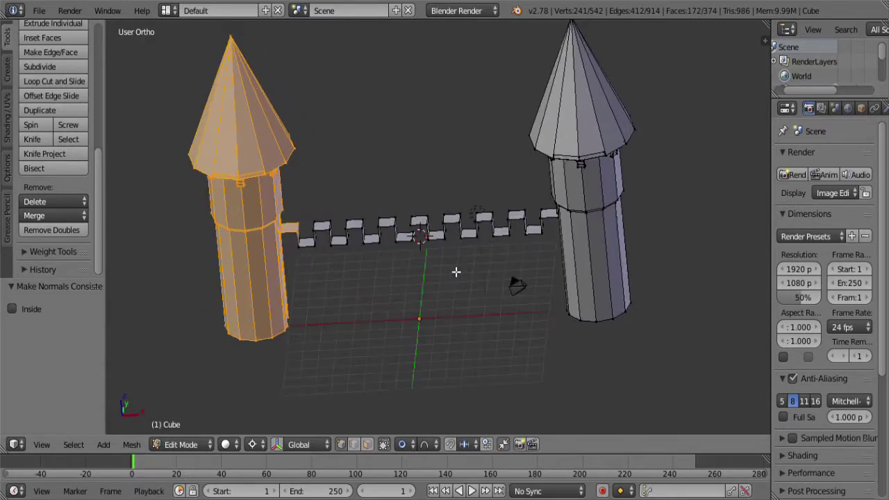
middle_click_drag(401, 287, 377, 292)
scroll(379, 290, "down", 4)
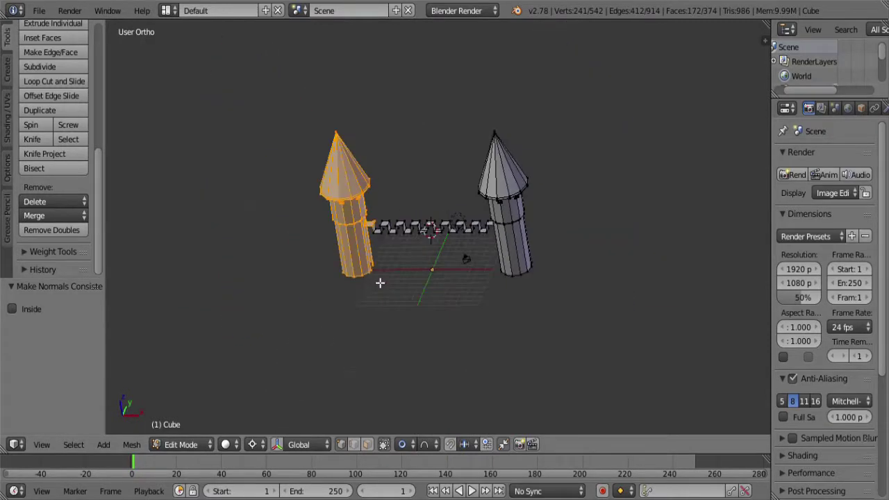
key("KP_1")
key("z")
scroll(389, 274, "up", 3)
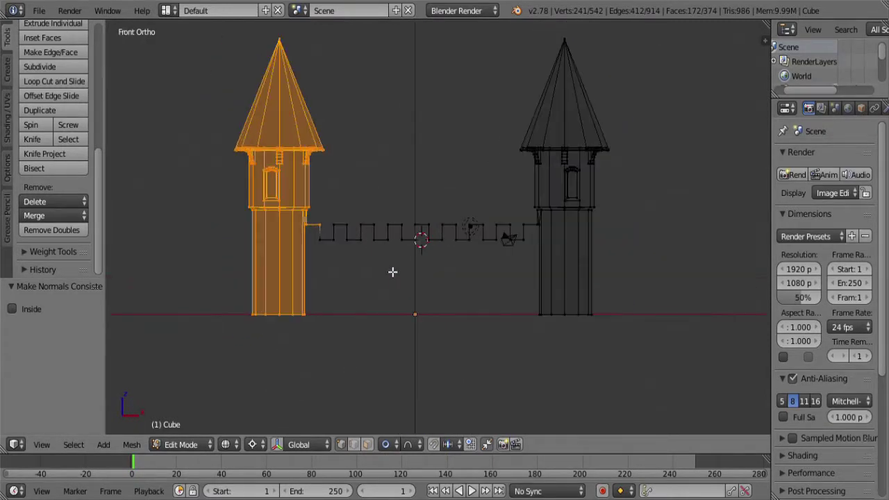
scroll(392, 272, "up", 3)
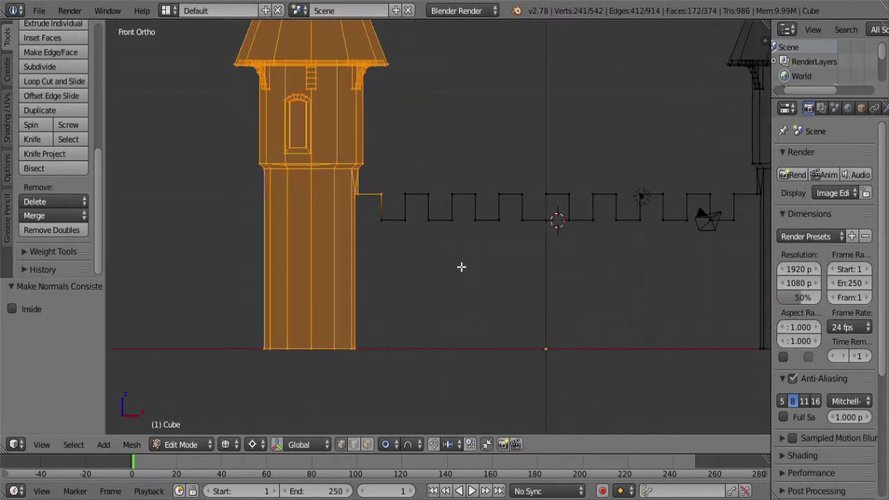
- Split the copied tower off the wall and move it 3 units left
key("y")
key("g")
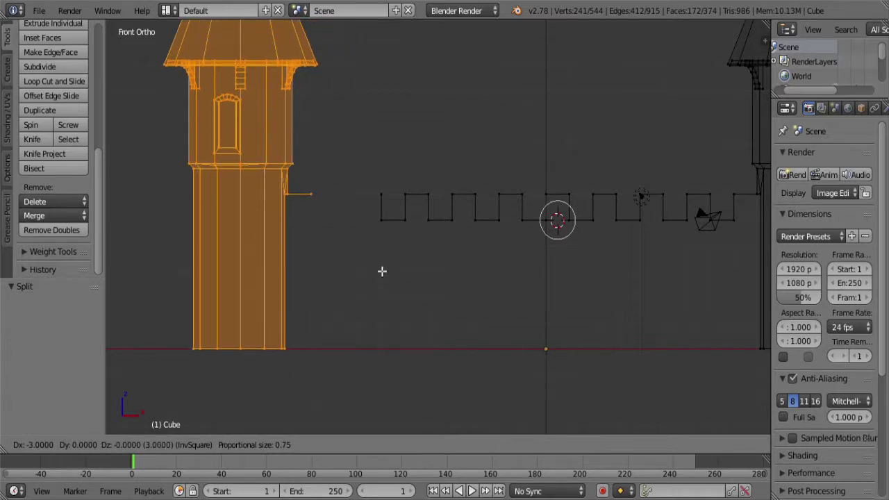
left_click(382, 270)
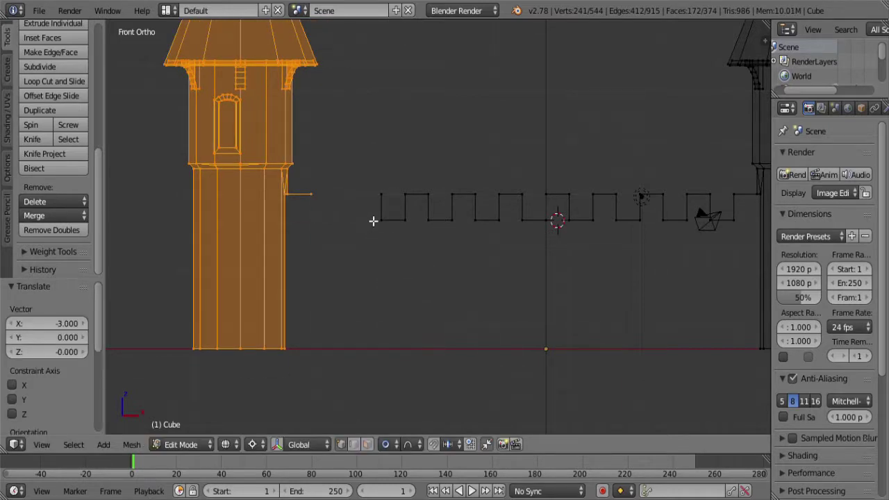
- Duplicate the selected merlon edges 3 units left along X to extend the battlement
key("a")
key("b")
left_click_drag(359, 186, 453, 247)
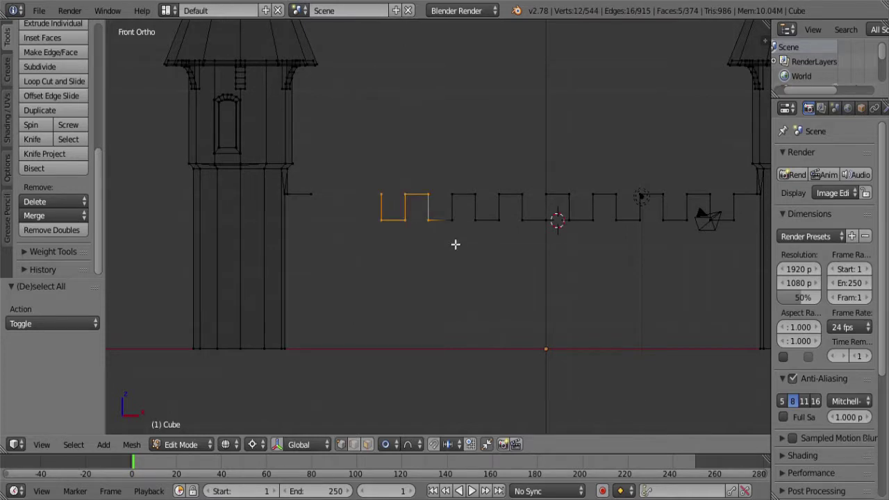
key("b")
left_click_drag(438, 192, 457, 247)
key("shift+d")
key("x")
left_click(422, 265)
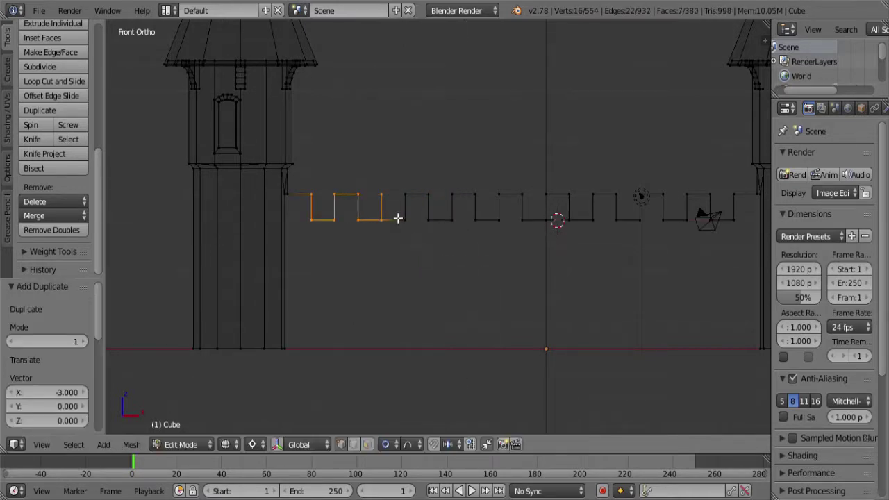
scroll(397, 218, "down", 3)
scroll(410, 218, "down", 1)
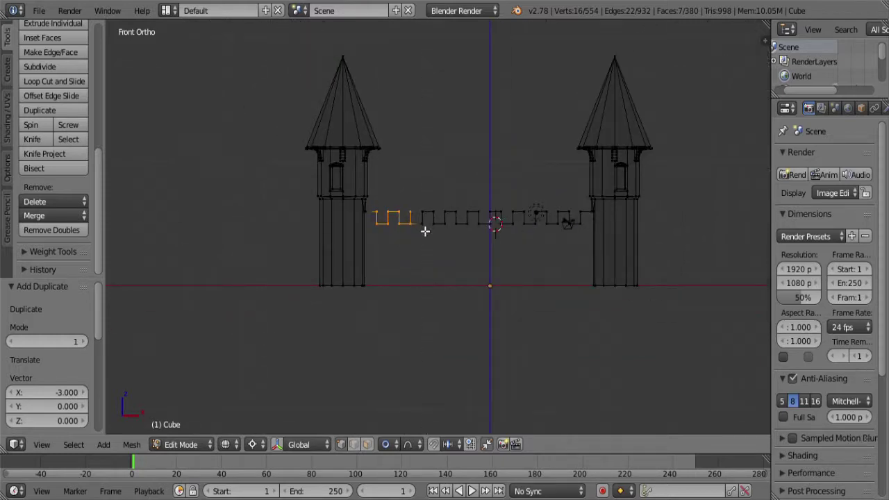
- Delete the two vertices of the stray edge
key("a")
right_click(416, 215)
key("x")
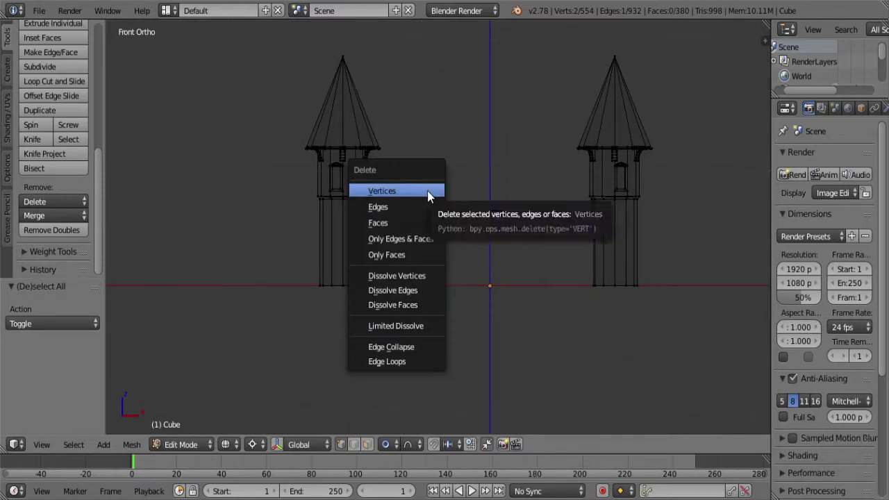
left_click(427, 192)
- Move the whole left tower 1 unit along X to meet the extended wall
key("b")
left_click_drag(419, 305, 278, 55)
scroll(292, 159, "up", 4)
key("g")
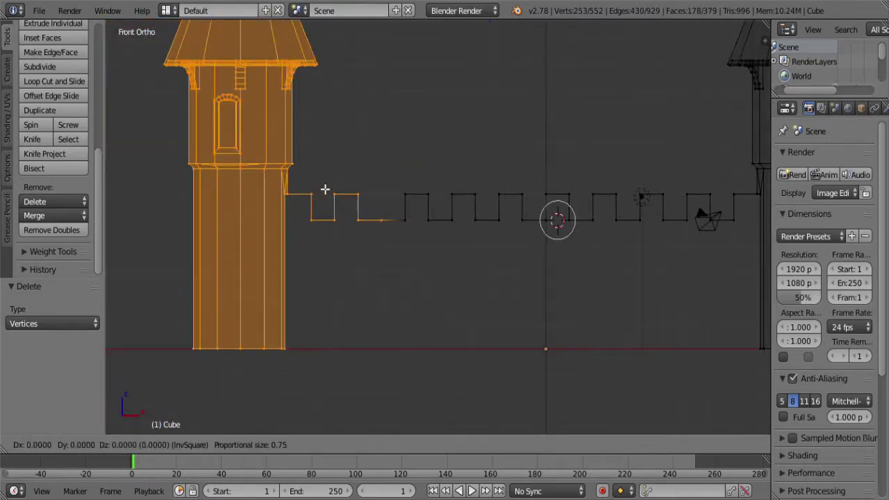
key("x")
key("1")
key("Return")
scroll(369, 188, "down", 2)
key("z")
middle_click_drag(424, 170, 430, 224)
- Remove doubles across the entire mesh to merge duplicate vertices
key("a")
right_click(476, 228, "alt")
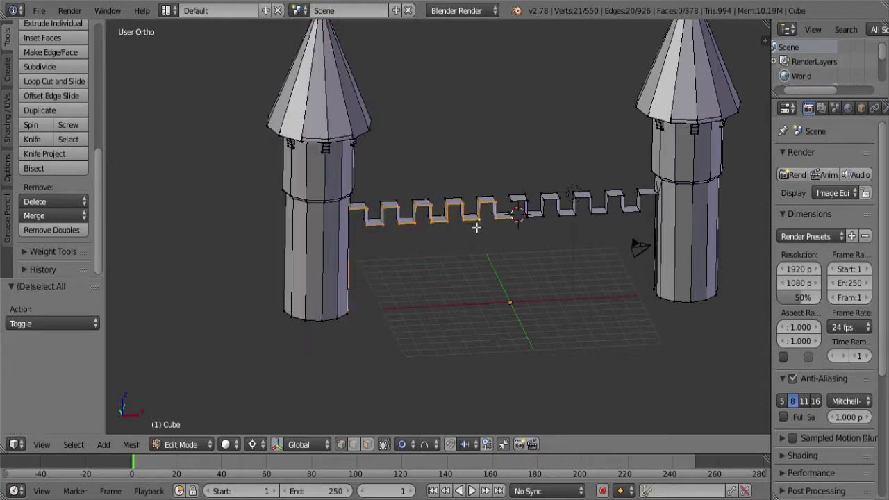
key("a")
key("a")
key("w")
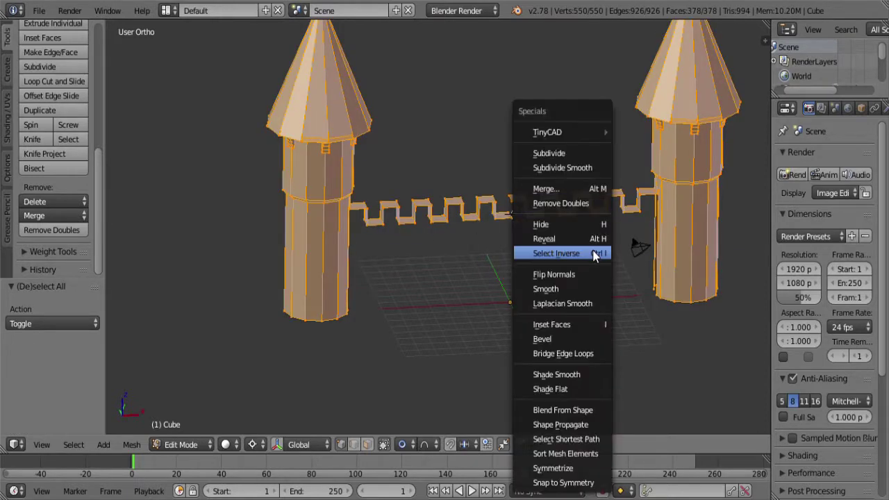
left_click(576, 203)
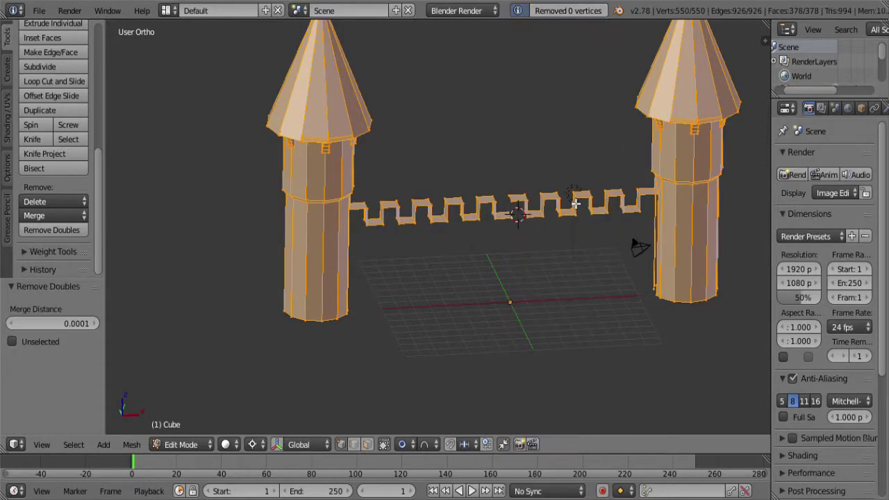
- Fill the small gap on the wall's right part with a new face
key("a")
middle_click_drag(607, 248, 644, 249)
right_click(643, 249, "alt")
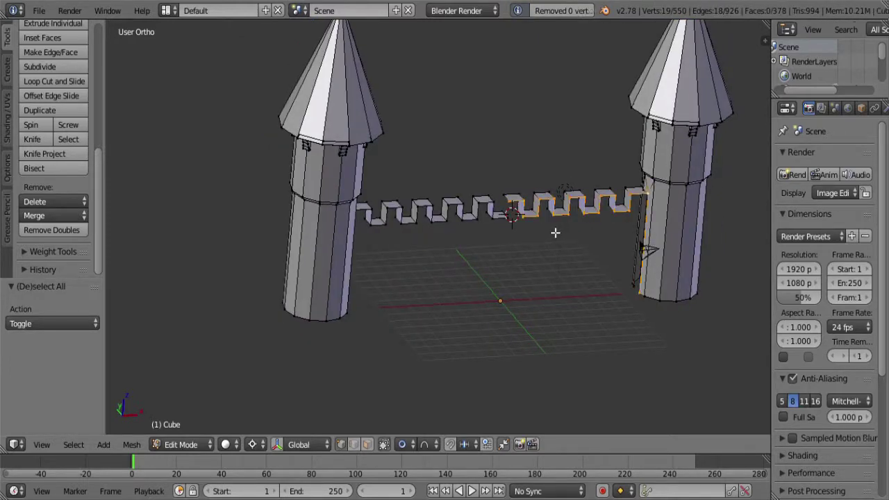
scroll(555, 232, "up", 4)
right_click(580, 202)
right_click(588, 186, "shift")
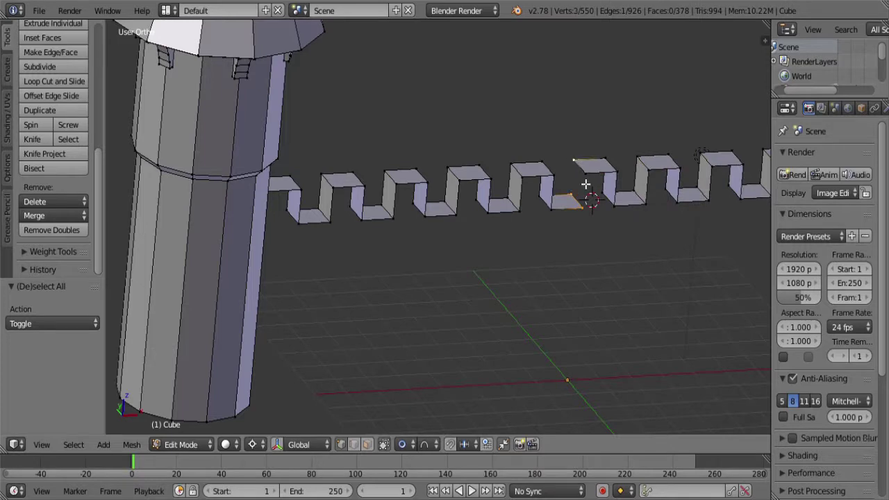
right_click(588, 194, "shift")
key("f")
scroll(588, 195, "down", 5)
- Fill the wall's outline loops with faces to make a solid wall
key("a")
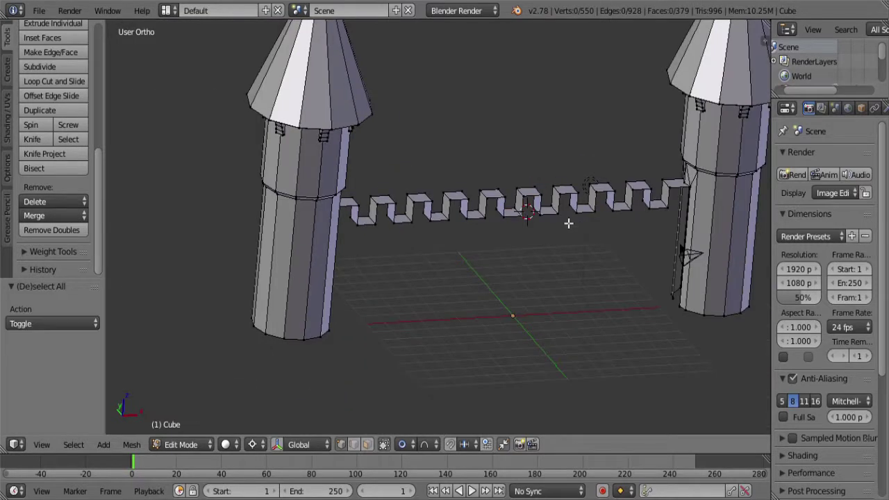
right_click(561, 222, "alt")
middle_click_drag(500, 252, 431, 308)
key("f")
key("a")
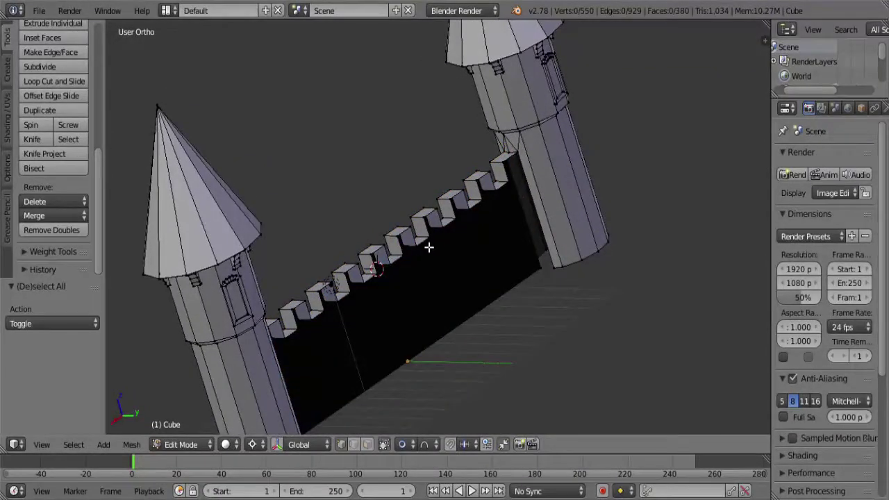
key("f")
scroll(459, 254, "down", 3)
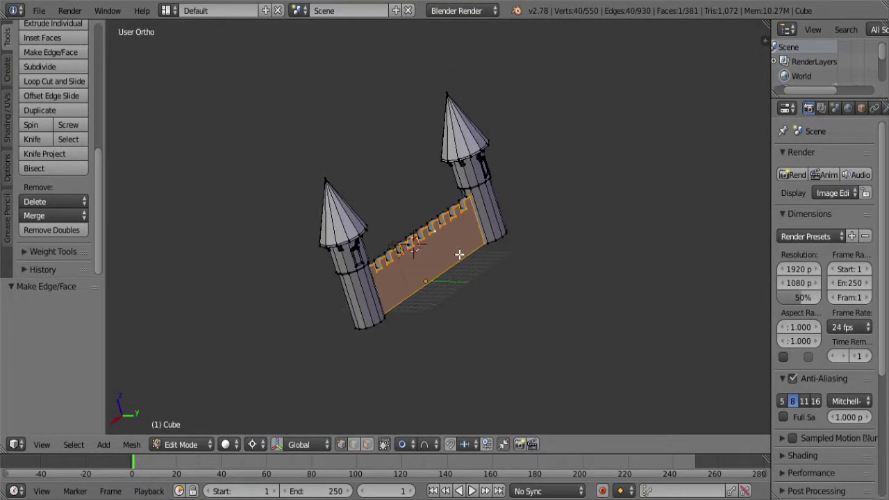
- In top view, place the 3D cursor midway between the two tower centres
key("KP_7")
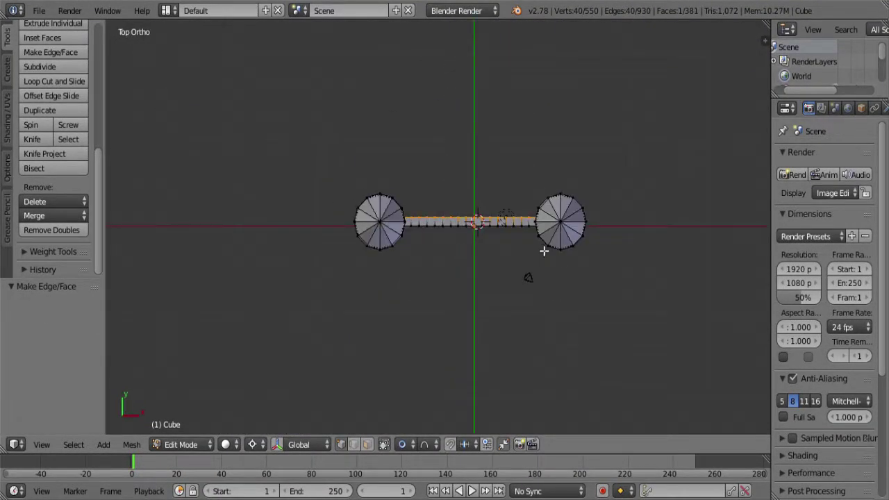
scroll(483, 266, "up", 4)
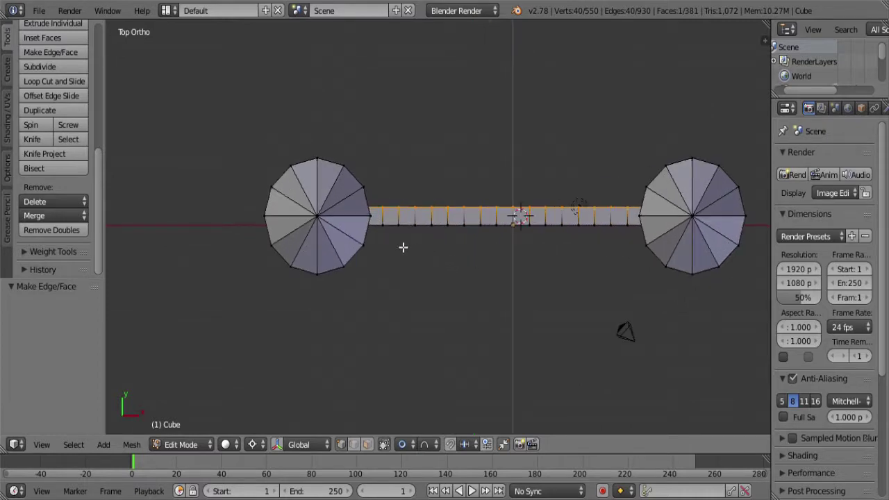
right_click(324, 220)
right_click(704, 221, "shift")
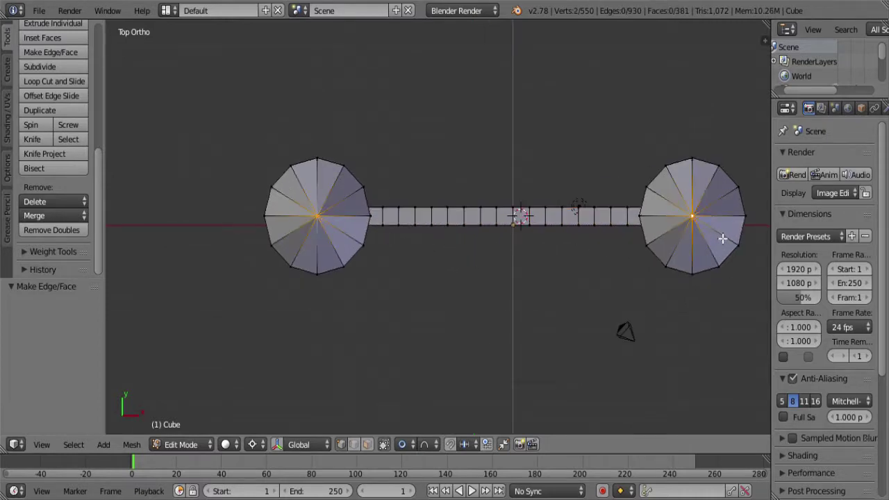
key("shift+s")
left_click(719, 235)
- Add a single helper vertex and snap it to the 3D cursor
key("a")
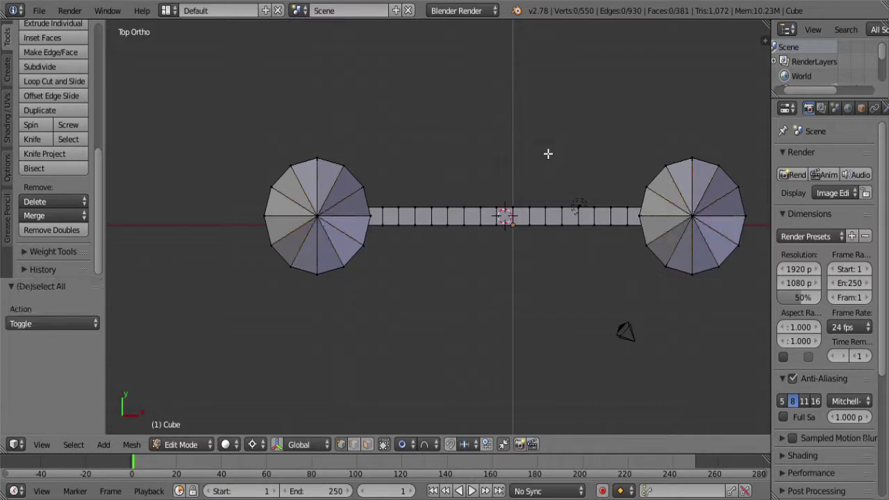
right_click(582, 155, "ctrl")
key("shift+s")
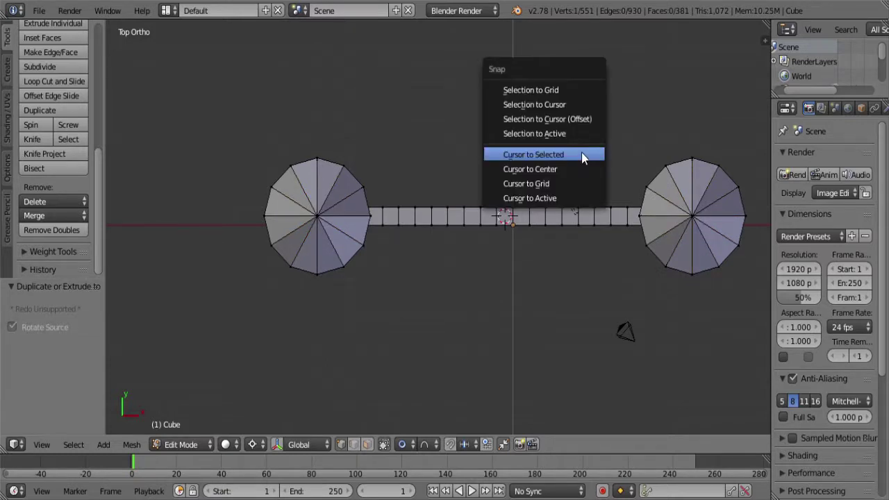
left_click(570, 105)
- Set the cursor to the left tower's centre and rotate the helper vertex -90° around it
right_click(317, 216)
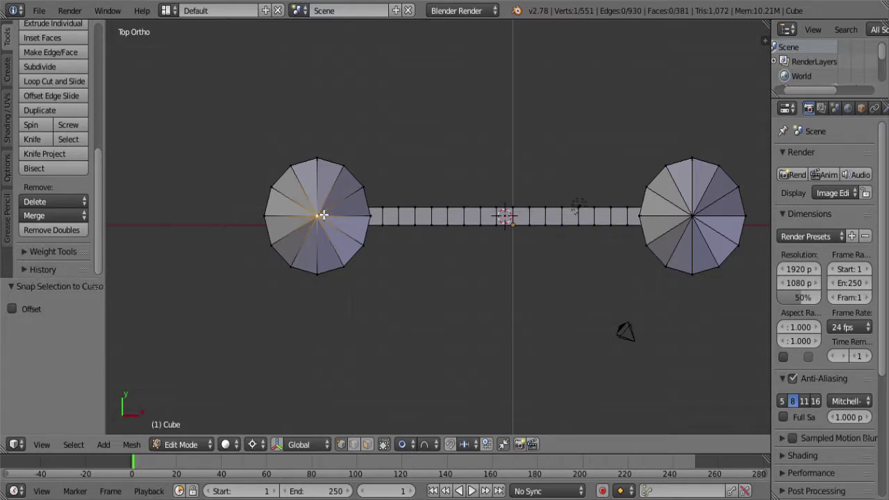
key("shift+s")
left_click(555, 237)
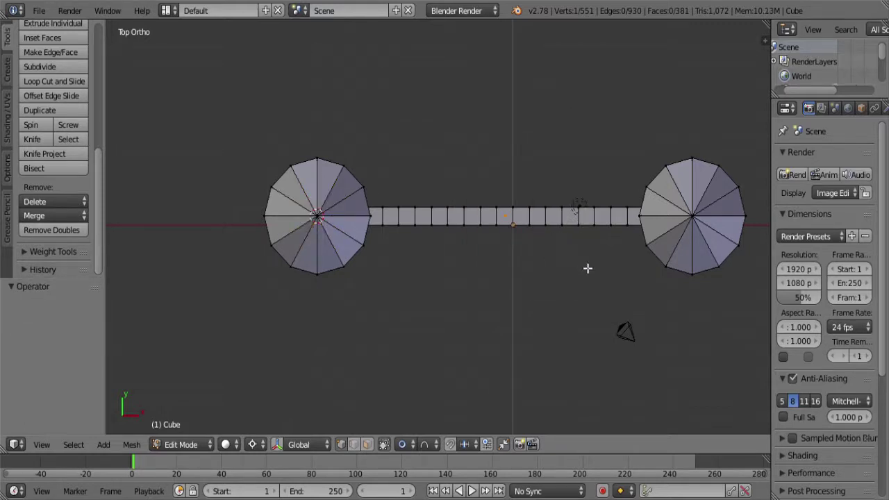
key("s")
key("Escape")
scroll(418, 91, "down", 3)
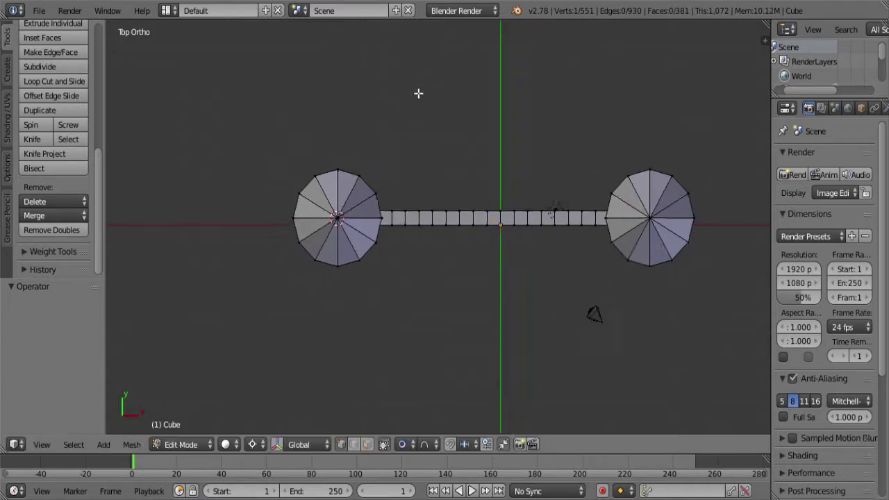
key("r")
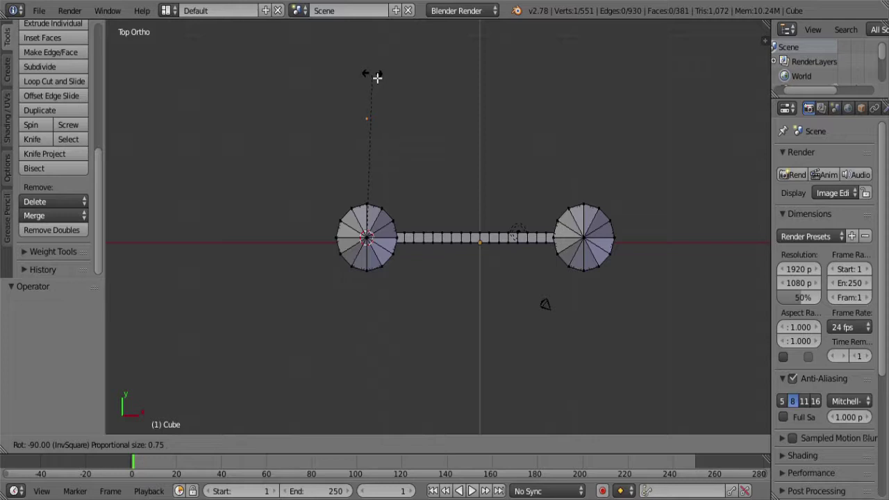
left_click(377, 78)
- Snap the cursor onto the rotated vertex, delete that vertex, and box-select the whole wall
key("shift+s")
left_click(444, 133)
key("x")
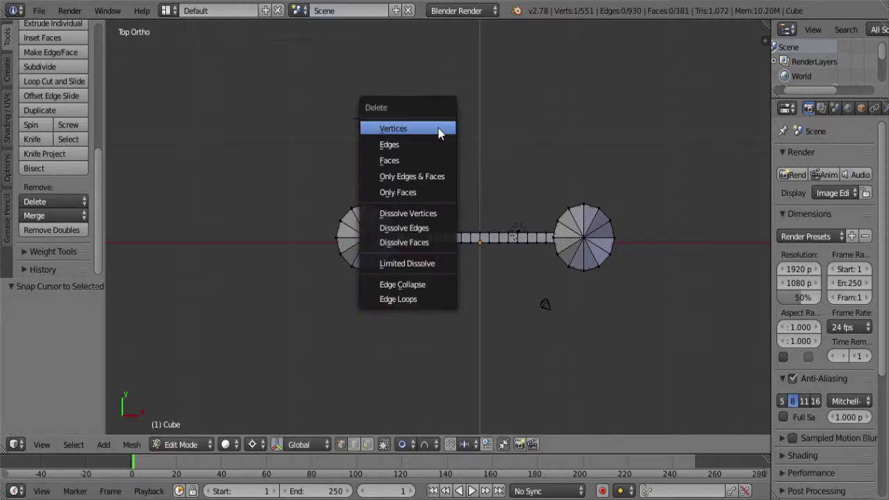
left_click(439, 132)
key("z")
left_click_drag(272, 143, 716, 332)
- Duplicate the towers-and-wall section, mirror it along Y about the cursor, and recalculate its normals
key("shift+d")
right_click(628, 316)
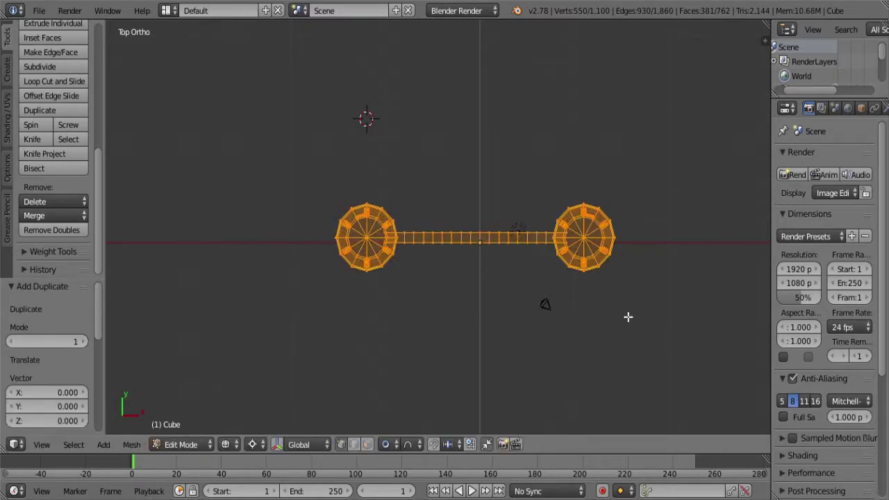
key("ctrl+m")
key("y")
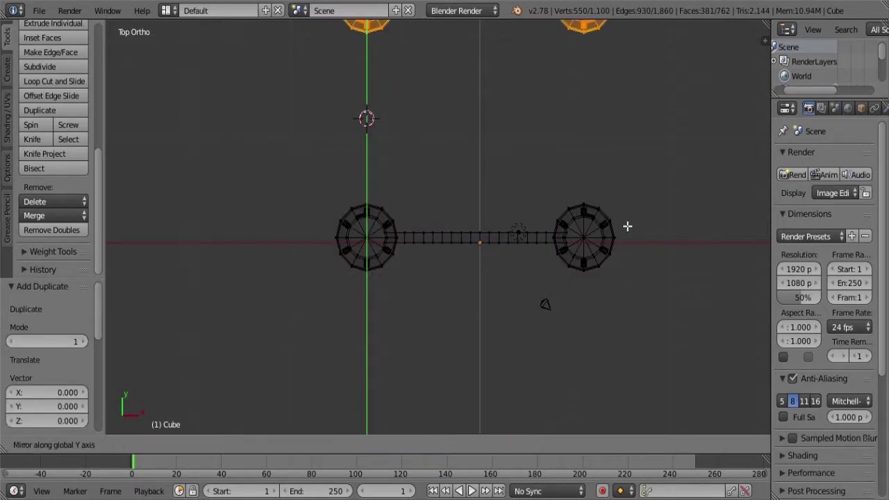
left_click(615, 219)
scroll(602, 201, "down", 3)
middle_click_drag(601, 200, 584, 297, "shift")
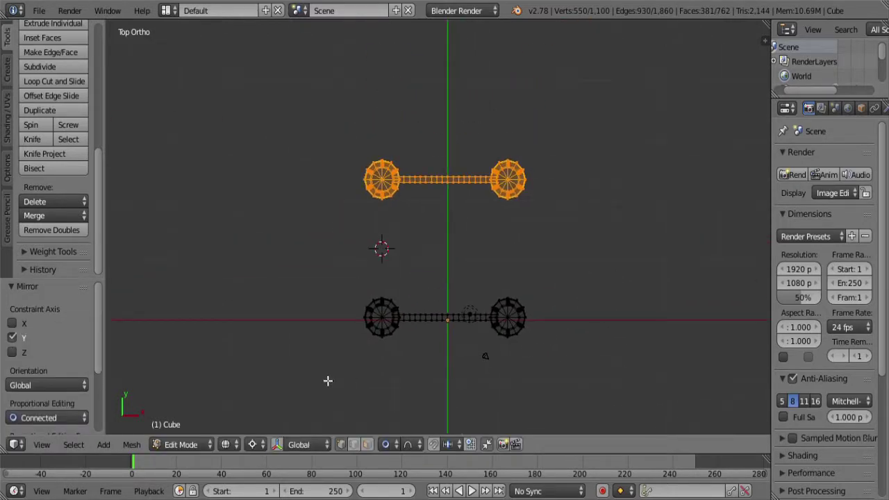
mouse_move(328, 381)
middle_mouse_down()
mouse_move(259, 223)
mouse_move(343, 258)
mouse_move(367, 257)
middle_mouse_up()
key("z")
key("ctrl+n")
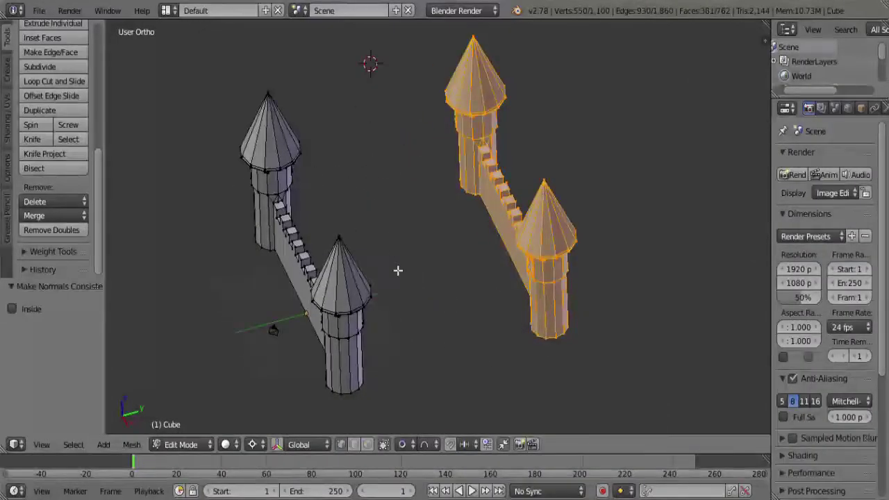
middle_click_drag(504, 307, 490, 260, "shift")
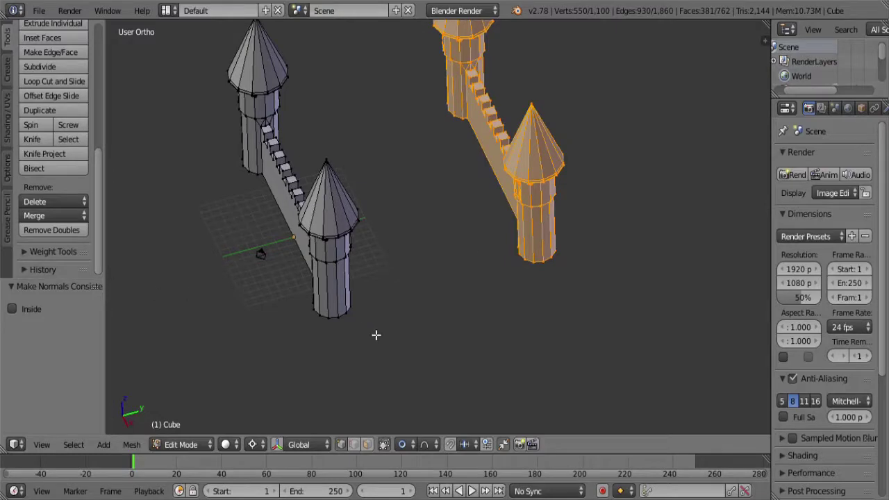
- Delete the stray overlapping vertices on the towers
key("a")
middle_click_drag(400, 310, 486, 303)
scroll(689, 225, "up", 5)
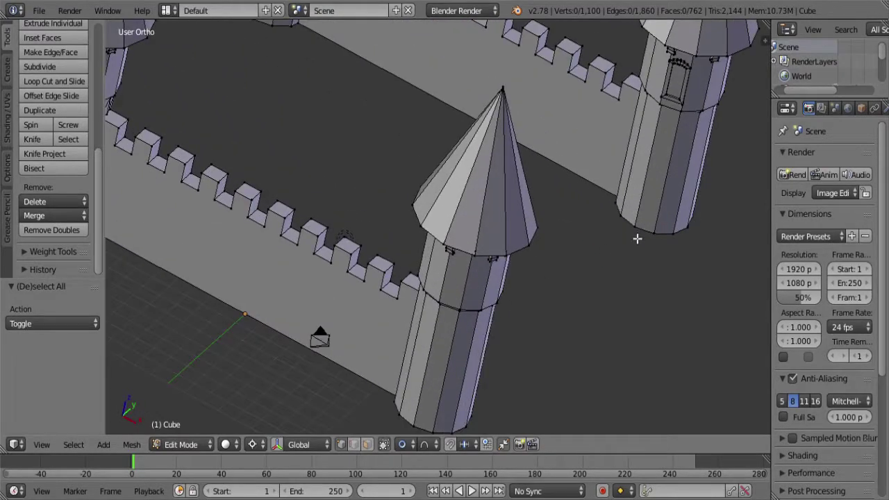
middle_click_drag(581, 268, 482, 268)
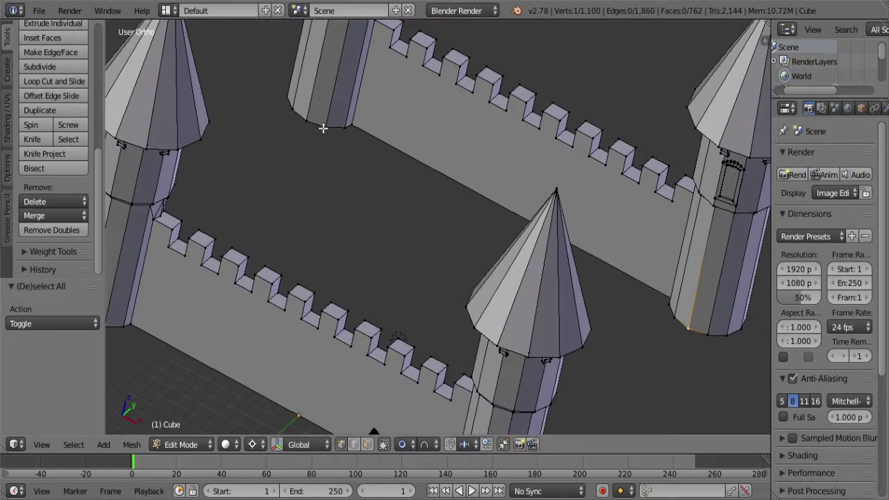
middle_click_drag(556, 194, 532, 219)
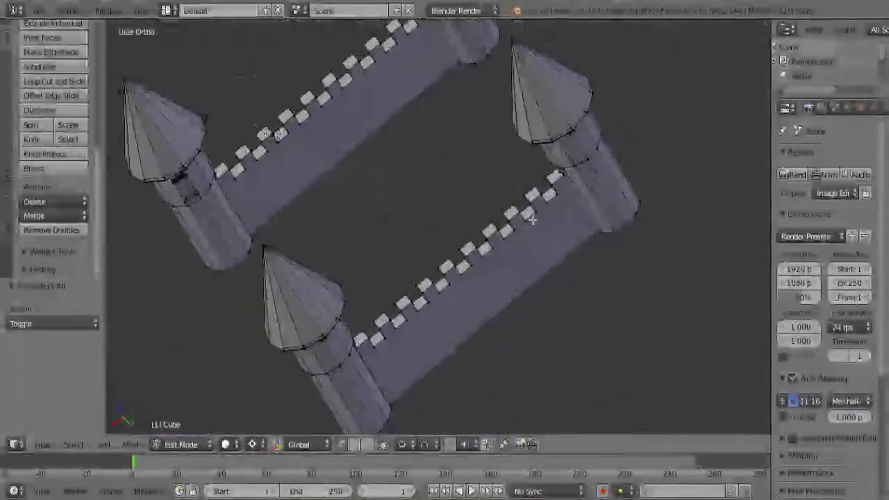
right_click(495, 60)
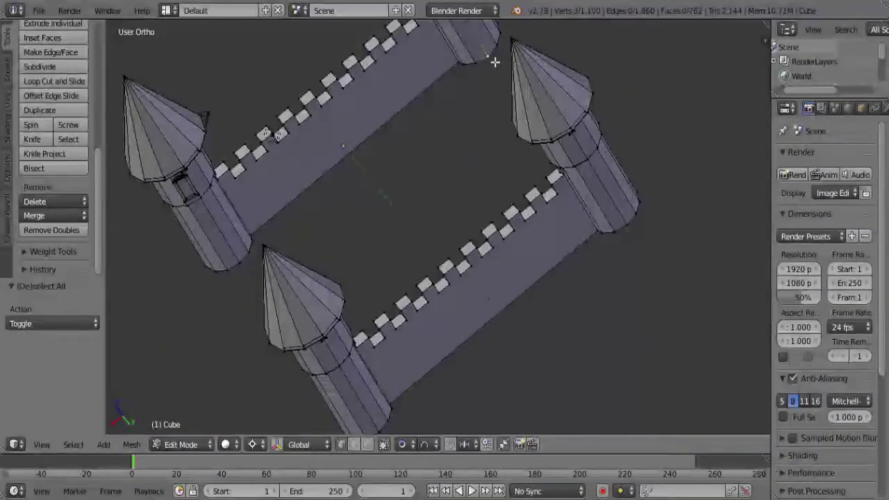
right_click(243, 271, "shift")
key("x")
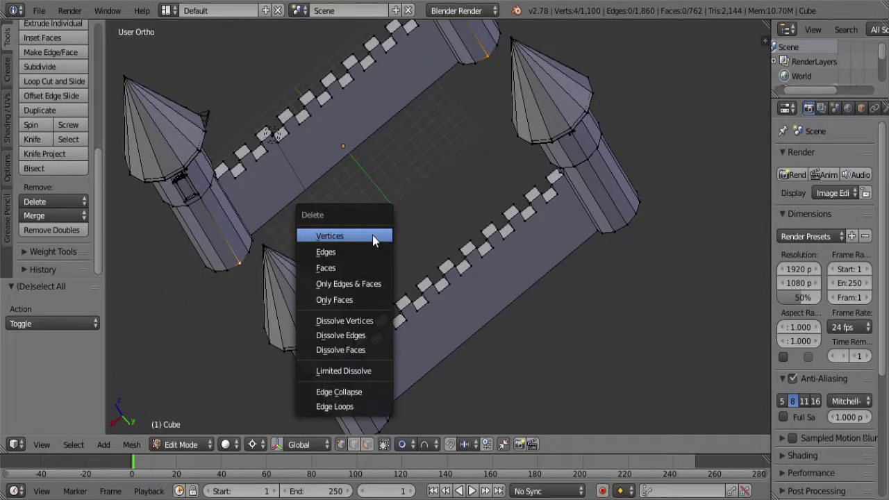
left_click(372, 235)
- Select both walls' battlements and grow the selection to the wall faces
key("l")
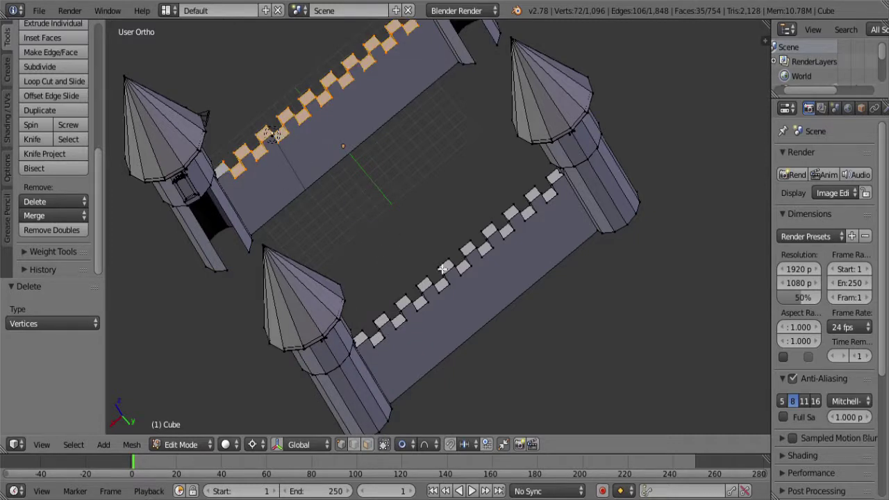
key("l")
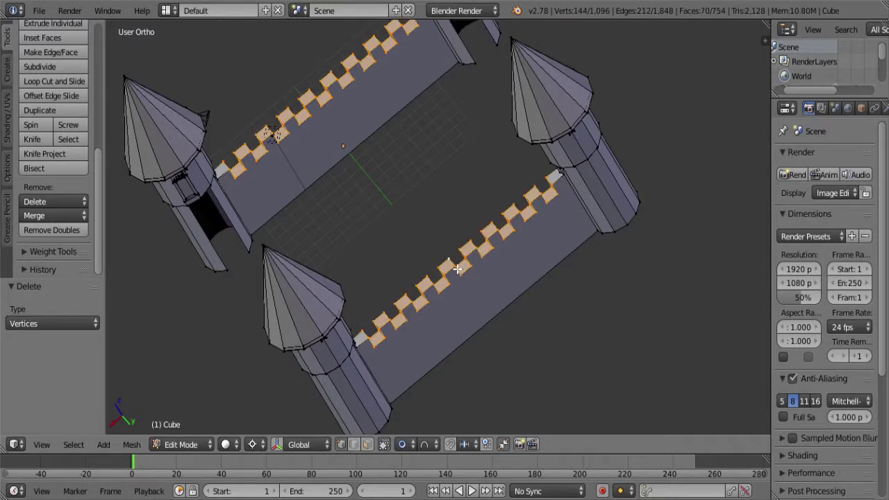
key("ctrl+KP_Add")
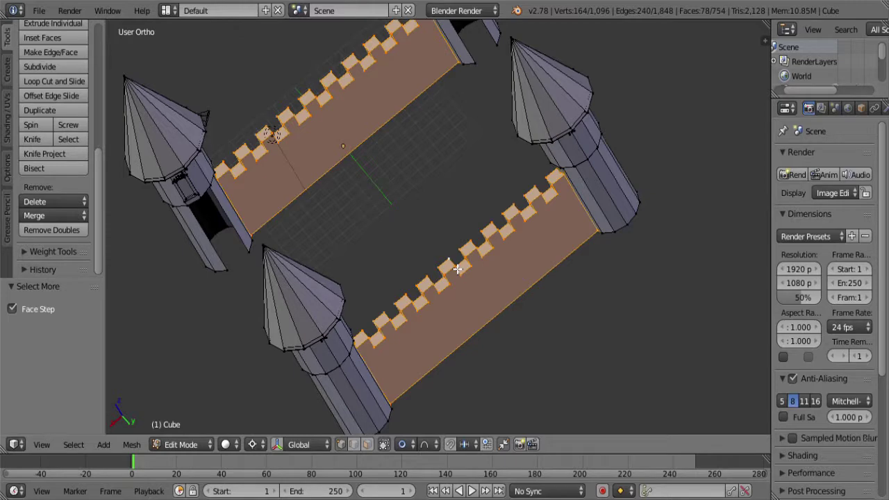
- In top view, snap the 3D cursor to a tower centre as the rotation pivot
key("KP_7")
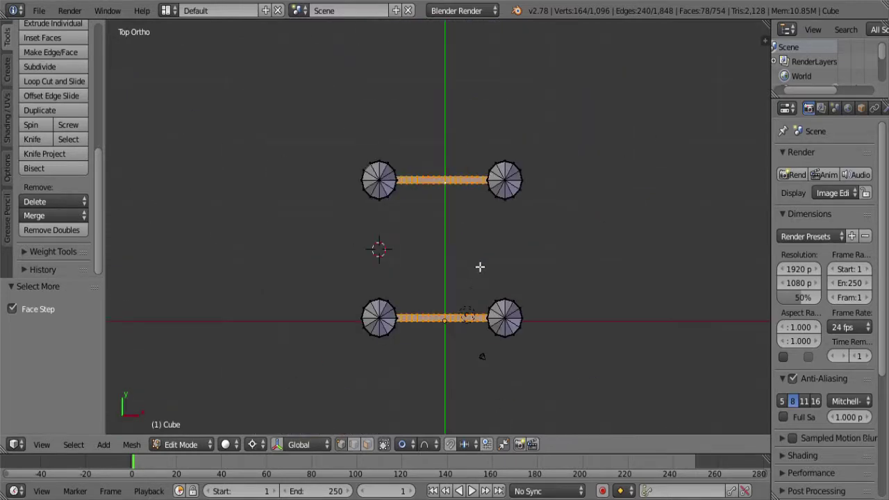
middle_click_drag(479, 267, 487, 230, "shift")
right_click(390, 148)
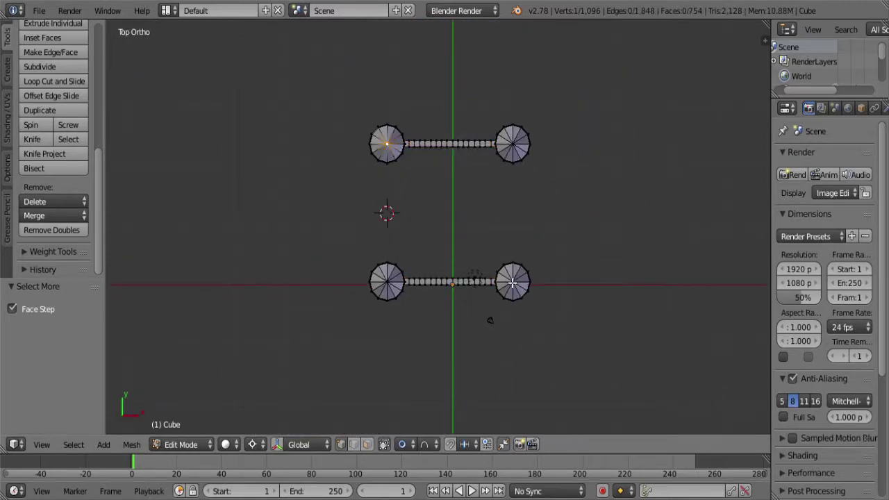
key("shift+s")
left_click(594, 268)
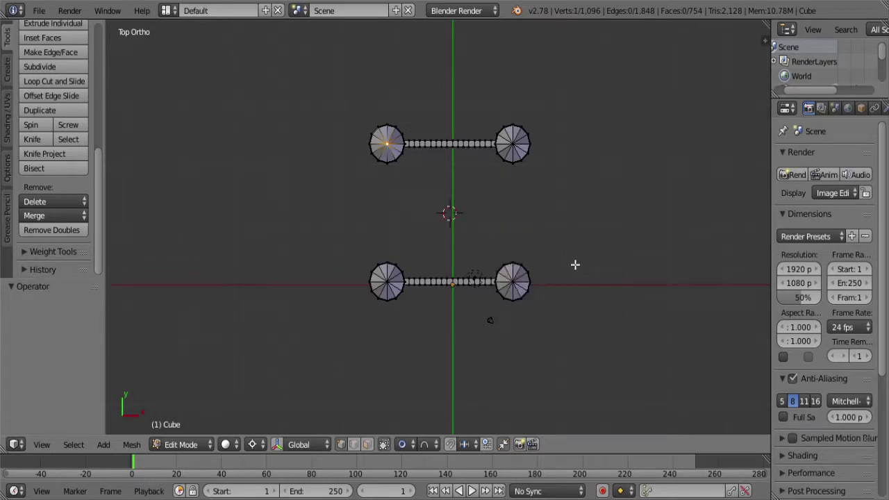
- Try a rotated duplicate of the wall strips, then undo the misplaced copies
key("ctrl+z")
key("shift+d")
key("r")
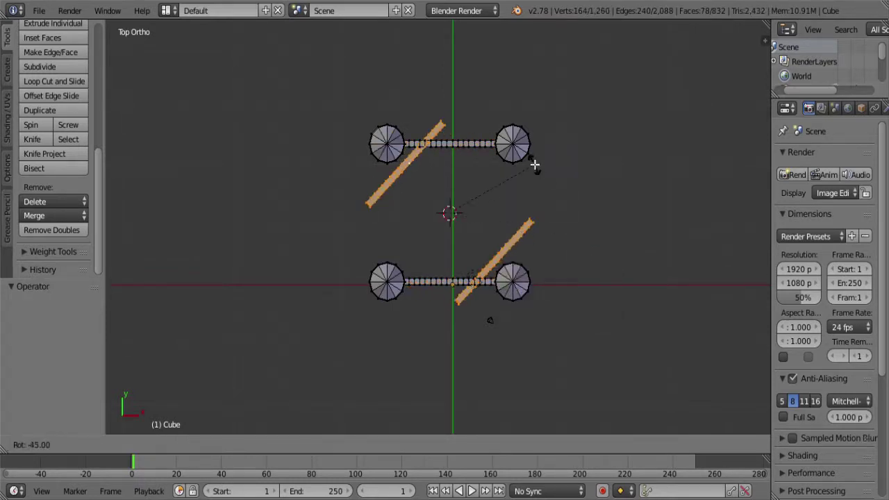
left_click(482, 130)
middle_click_drag(482, 130, 452, 234)
key("ctrl+z")
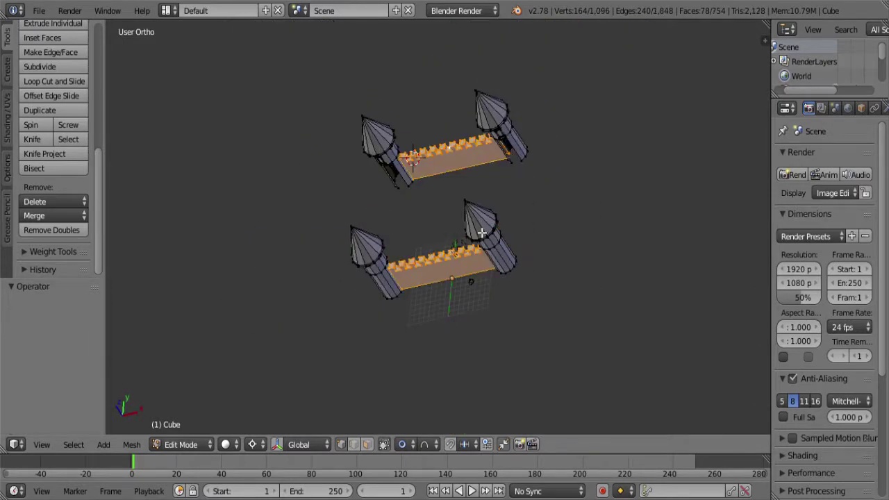
- Duplicate the wall faces rotated a quarter turn to form side walls between the towers
key("ctrl+z")
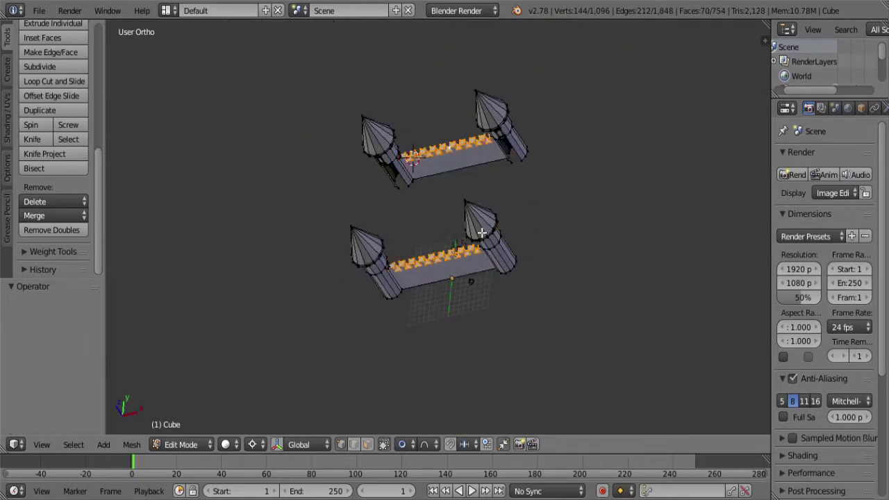
key("ctrl+KP_Add")
key("ctrl+KP_Add")
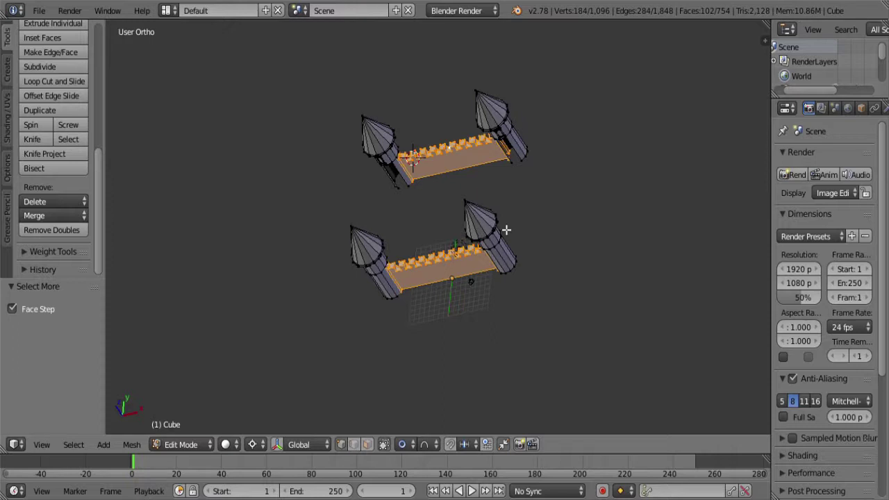
key("KP_7")
key("shift+d")
key("r")
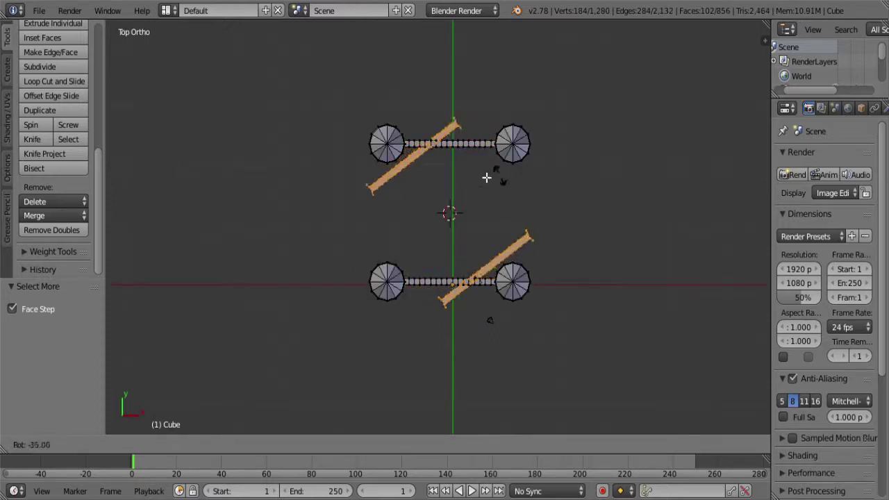
left_click(459, 162)
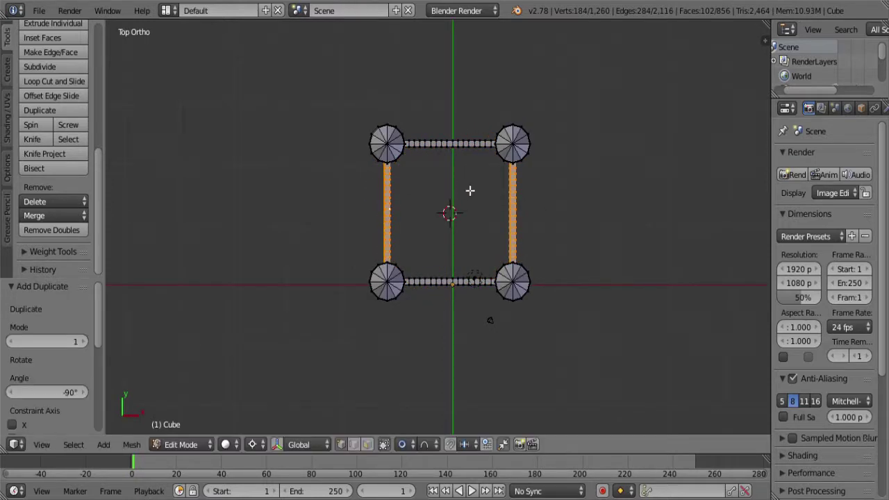
key("a")
middle_click_drag(444, 320, 395, 232)
key("z")
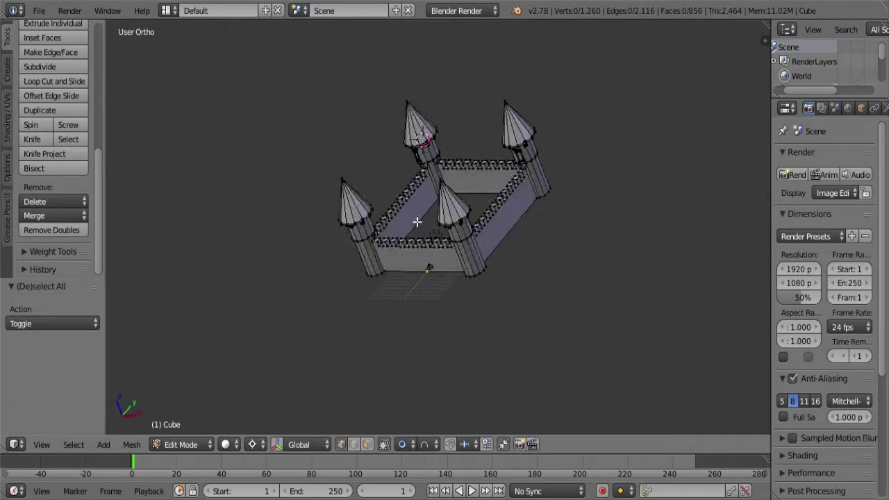
scroll(449, 192, "up", 5)
scroll(477, 184, "down", 4)
- Select the whole castle and remove doubles, leaving 1,228 vertices
key("a")
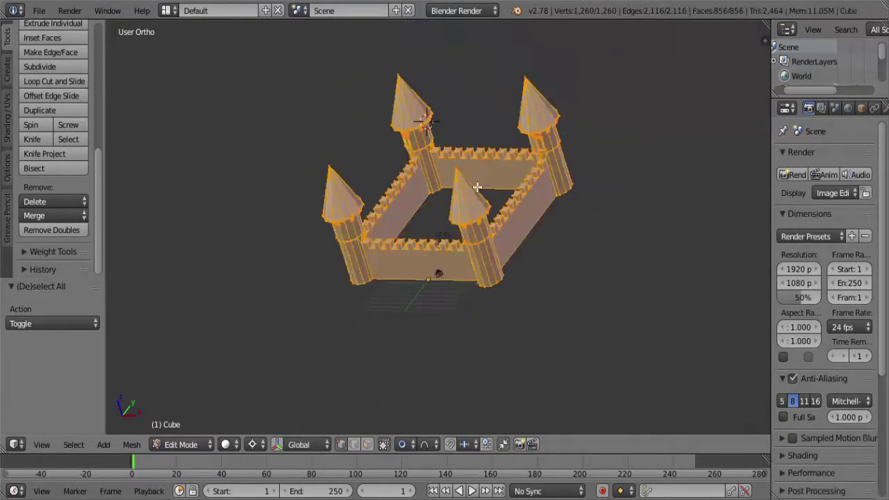
key("w")
left_click(472, 182)
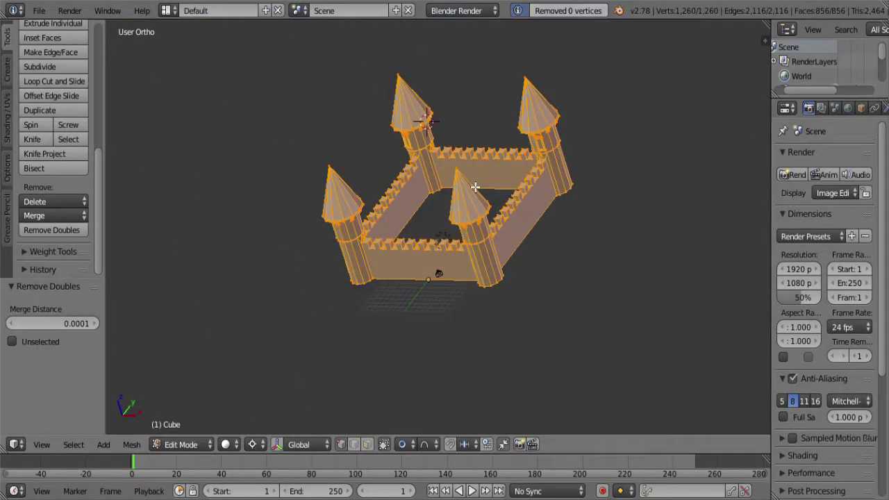
scroll(516, 214, "down", 3)
scroll(486, 281, "up", 3)
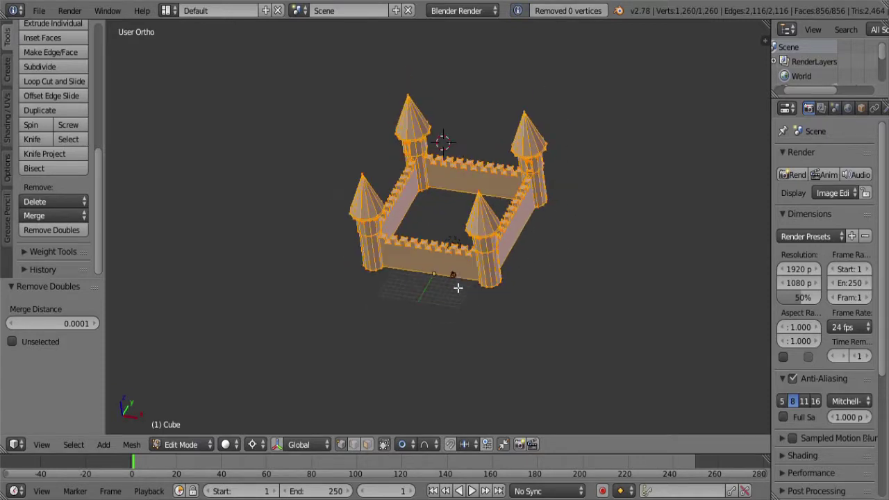
middle_click_drag(458, 302, 426, 303)
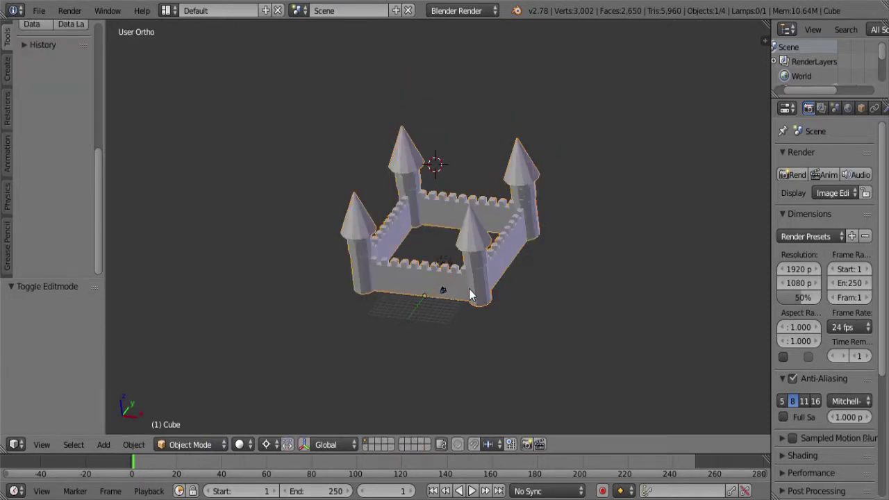
key("Tab")
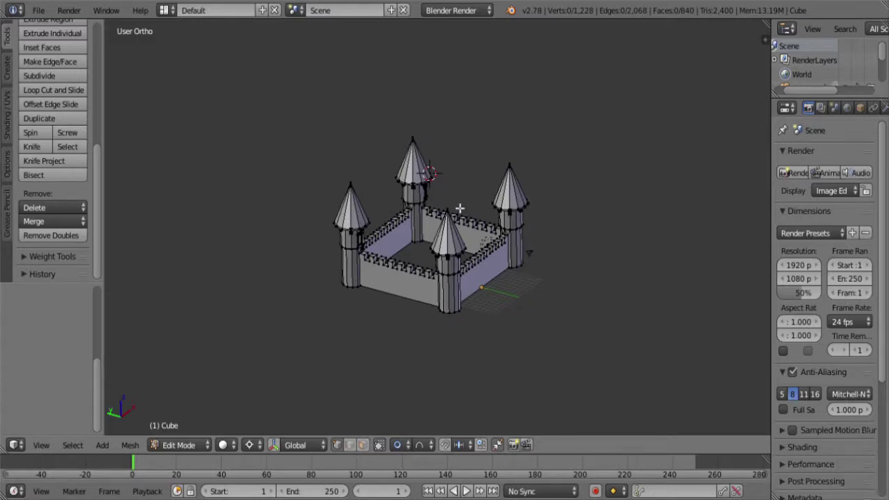
- Switch to Top Ortho view, zoom far out and pan so the castle sits centred with space around it
scroll(459, 209, "down", 2)
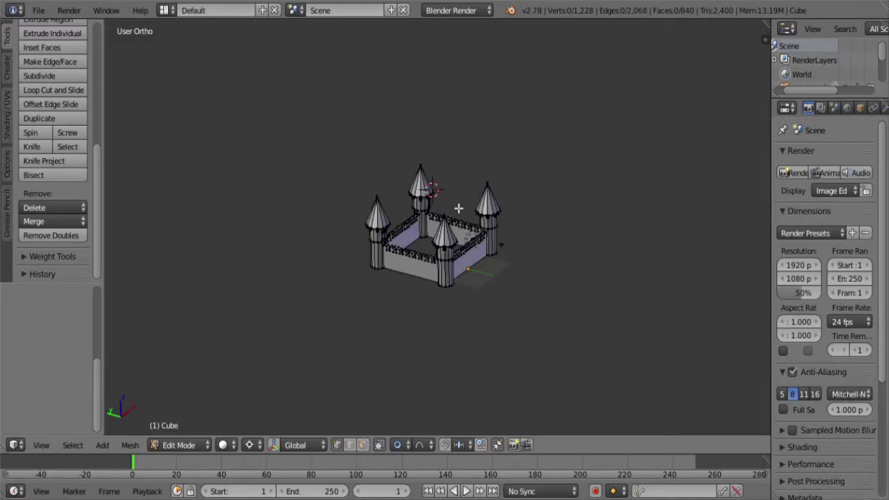
key("KP_7")
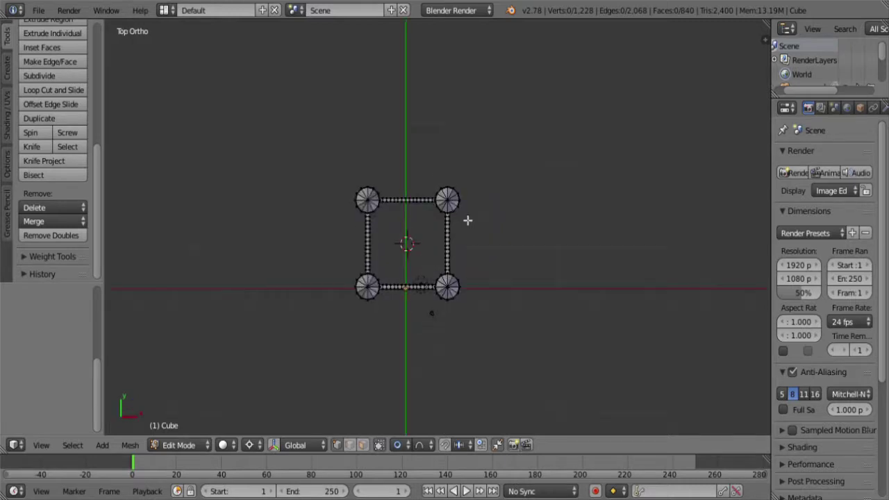
scroll(468, 220, "down", 5)
middle_click_drag(437, 258, 501, 257, "shift")
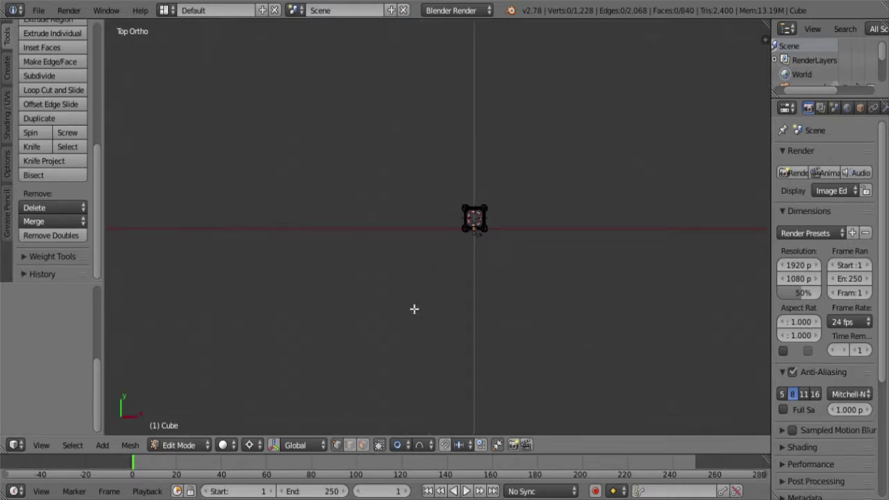
- Extrude three corner vertices from the stray vertex and move the starting vertex to the bottom-left corner
right_click(414, 309)
left_click(570, 308, "ctrl")
left_click(566, 134, "ctrl")
left_click(380, 131, "ctrl")
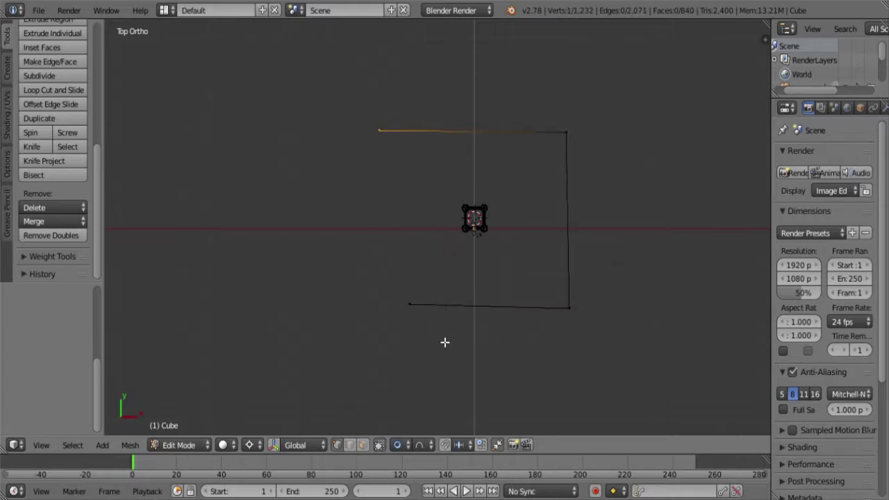
right_click(418, 321)
key("g")
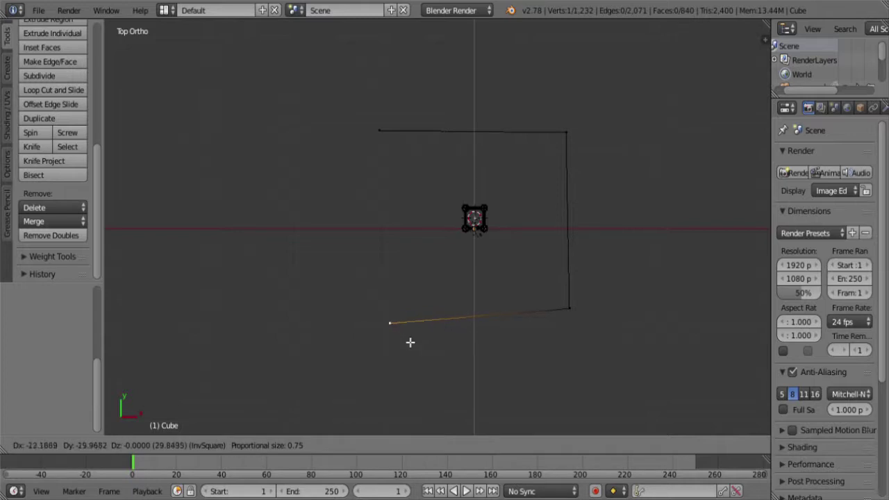
left_click(411, 341)
- Align the bottom-right corner, select the four-vertex outline and fill it with a face
right_click(587, 331)
key("g")
left_click(589, 340)
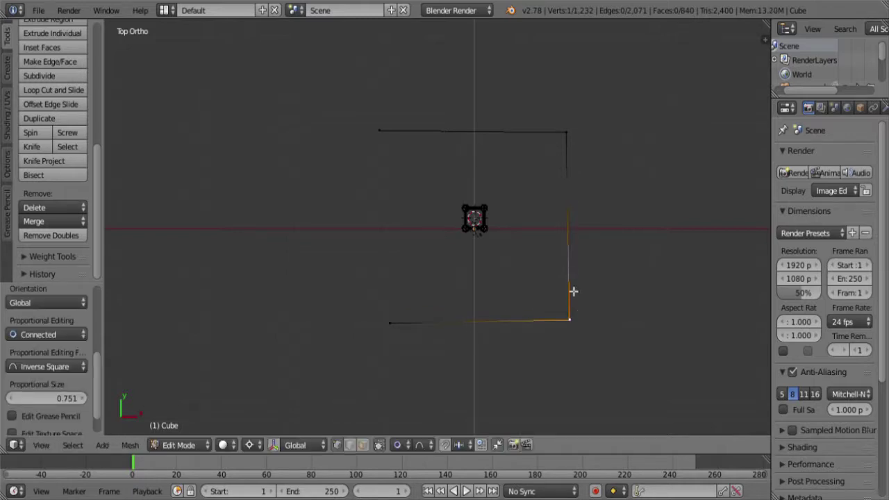
right_click(391, 325)
right_click(365, 128, "shift")
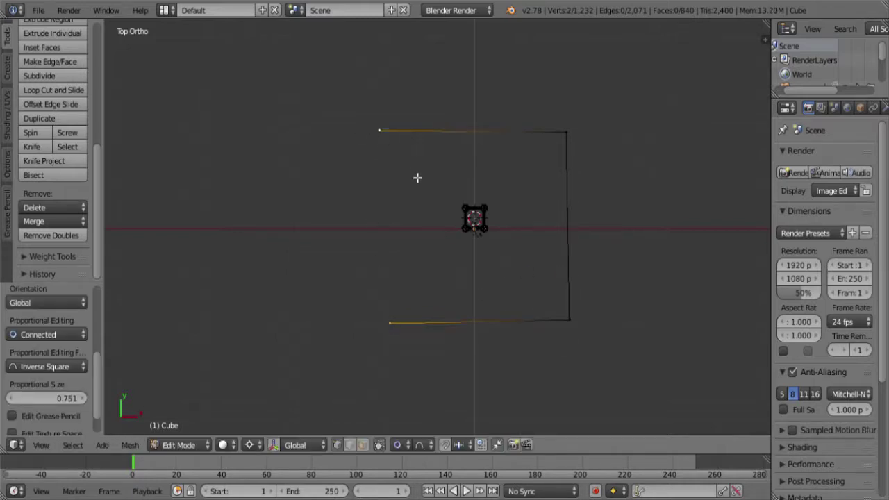
key("ctrl+l")
key("f")
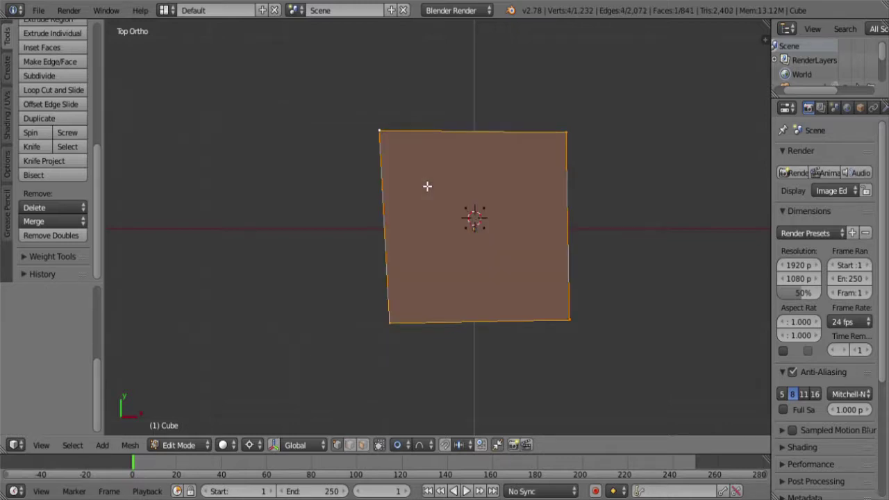
- Snap the ground face's corners to the grid, then box-select the castle in wireframe
scroll(489, 228, "down", 7)
key("shift+s")
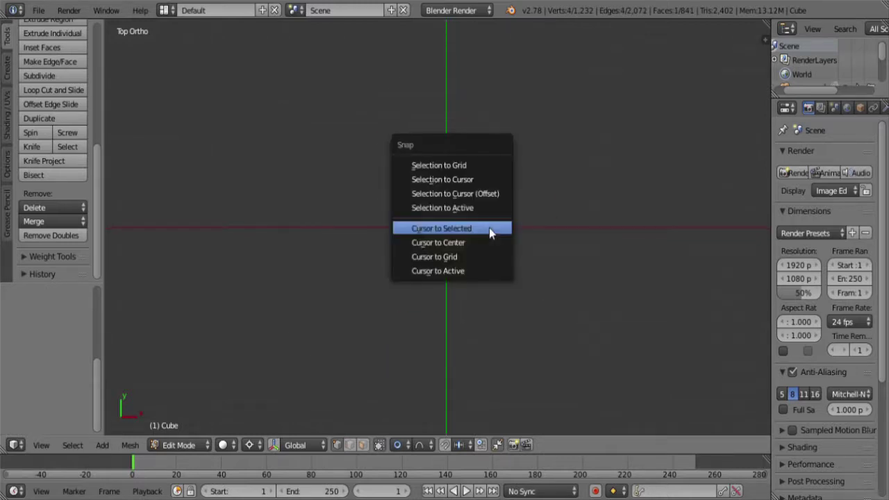
left_click(478, 167)
scroll(487, 244, "up", 7)
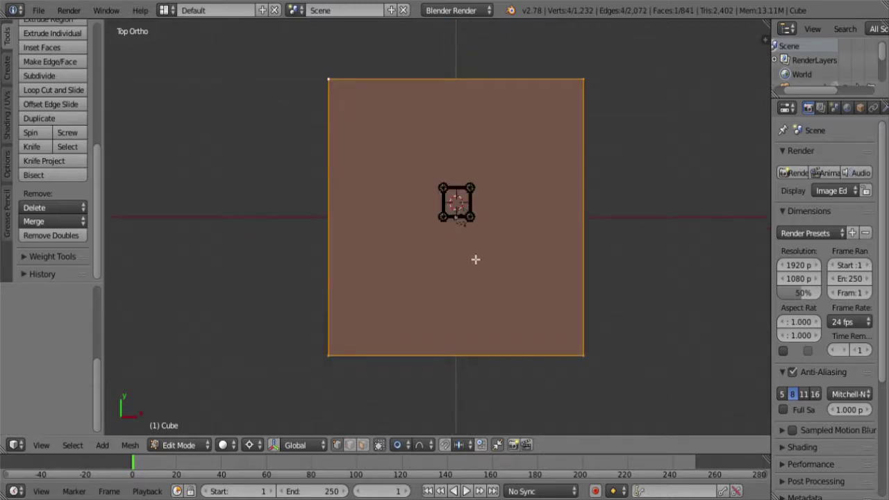
key("z")
key("a")
key("b")
left_click_drag(509, 252, 402, 153)
- Move the castle -10 along the Y axis into the middle of the ground square
scroll(466, 232, "up", 8)
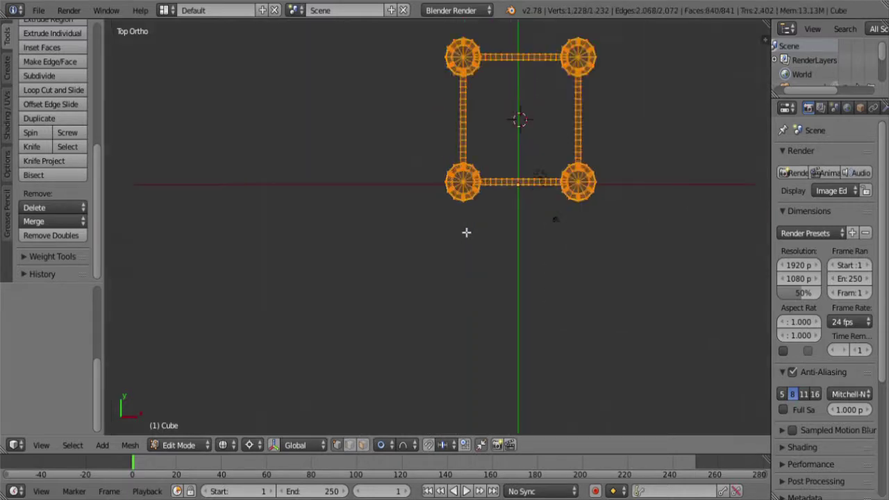
scroll(500, 199, "up", 1)
key("g")
key("y")
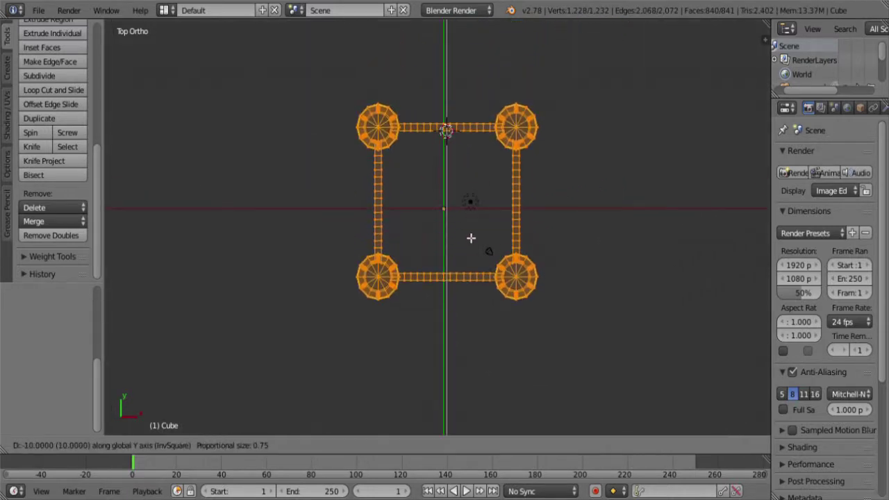
left_click(471, 238)
scroll(470, 246, "down", 18)
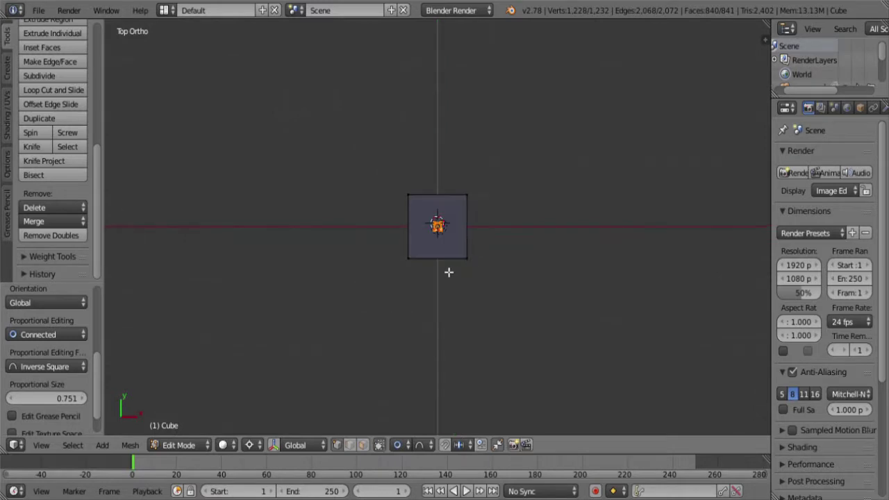
- Orbit to an angled view and box-select the castle again in wireframe
middle_click_drag(449, 272, 458, 170)
scroll(450, 230, "up", 5)
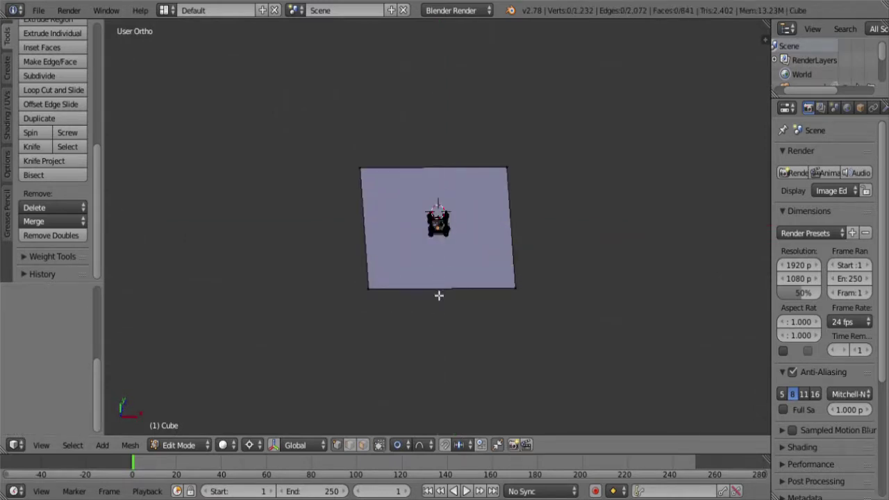
key("z")
right_click(461, 262)
key("a")
key("b")
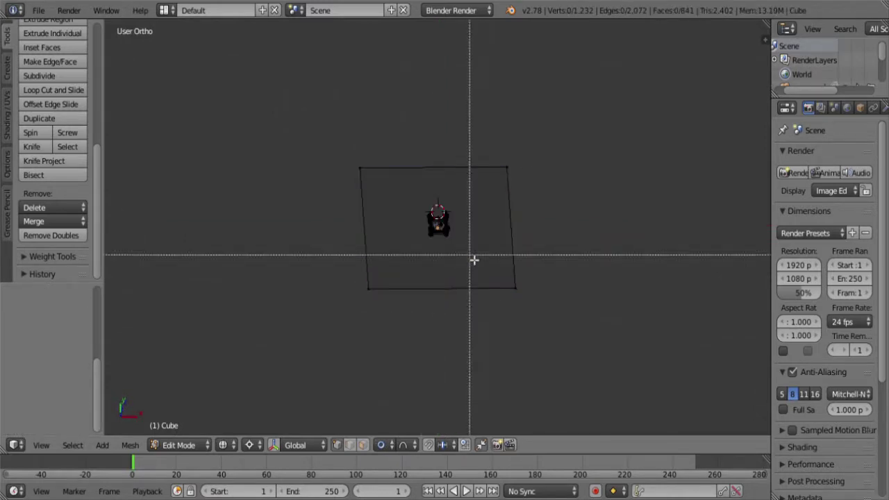
left_click_drag(474, 260, 382, 190)
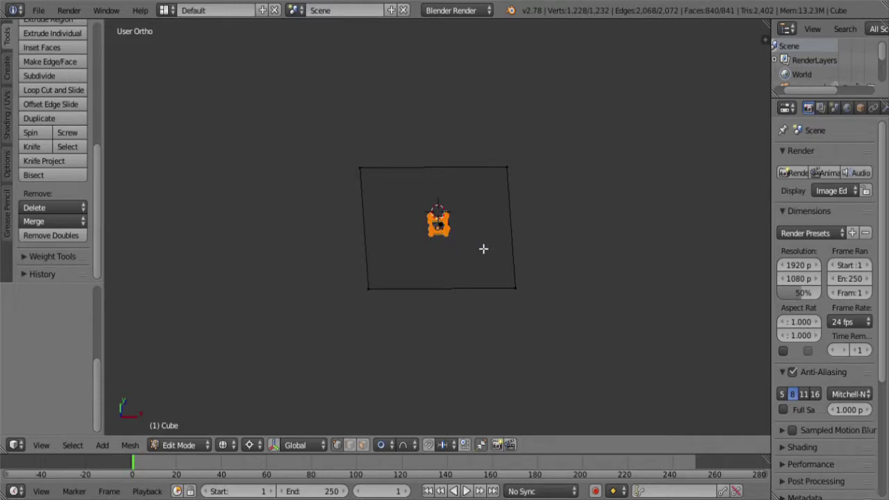
- Select the whole ground plane with L and switch to Textured shading
key("a")
scroll(473, 254, "up", 5)
scroll(463, 266, "down", 3)
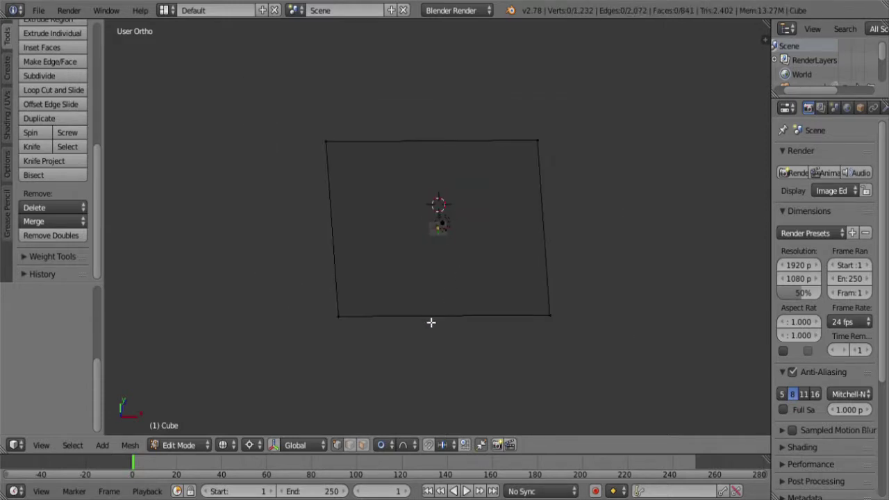
key("l")
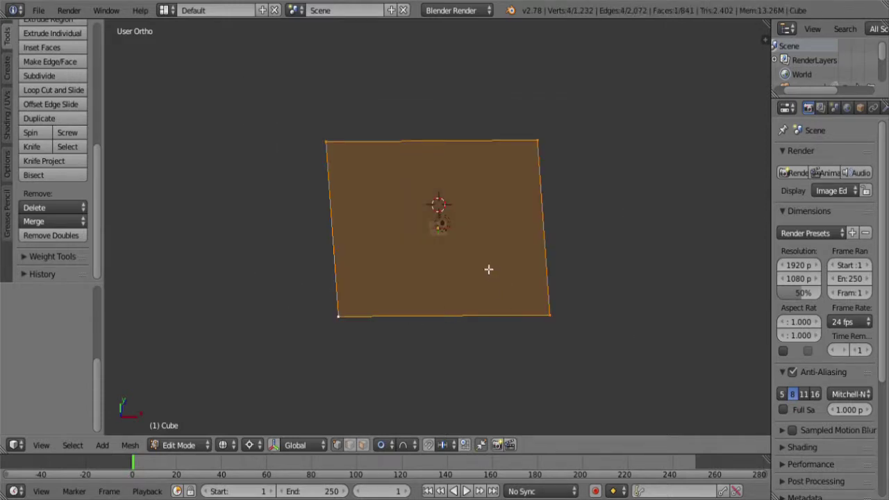
key("alt+z")
mouse_move(486, 271)
middle_mouse_down()
mouse_move(462, 260)
mouse_move(454, 240)
mouse_move(385, 206)
middle_mouse_up()
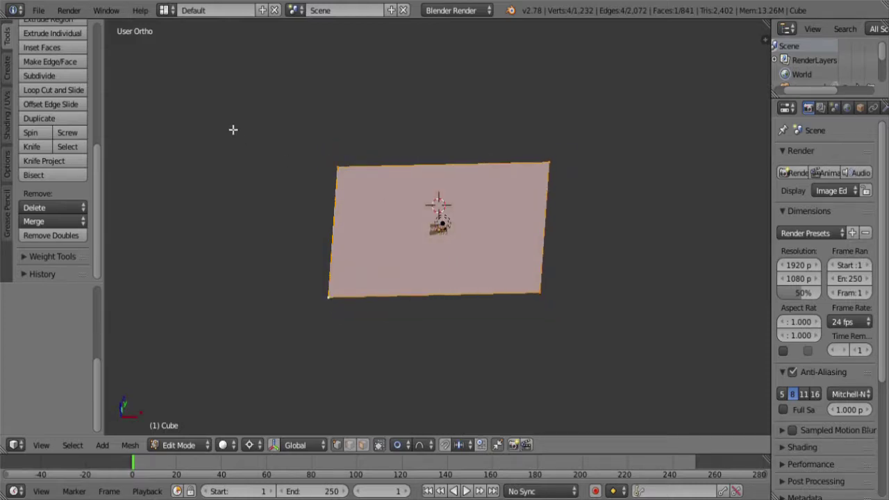
- Subdivide the ground plane with 10 cuts
key("w")
key("Escape")
left_click(39, 76)
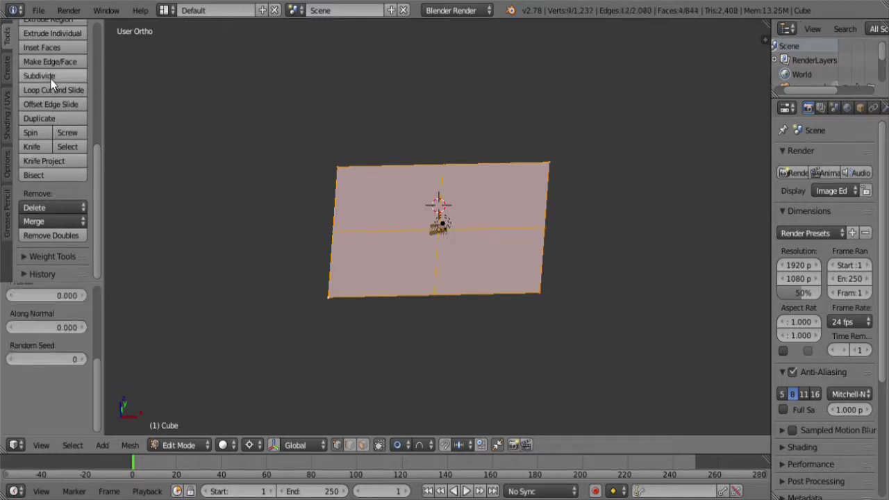
scroll(48, 343, "up", 3)
left_click(43, 326)
type("10")
key("Return")
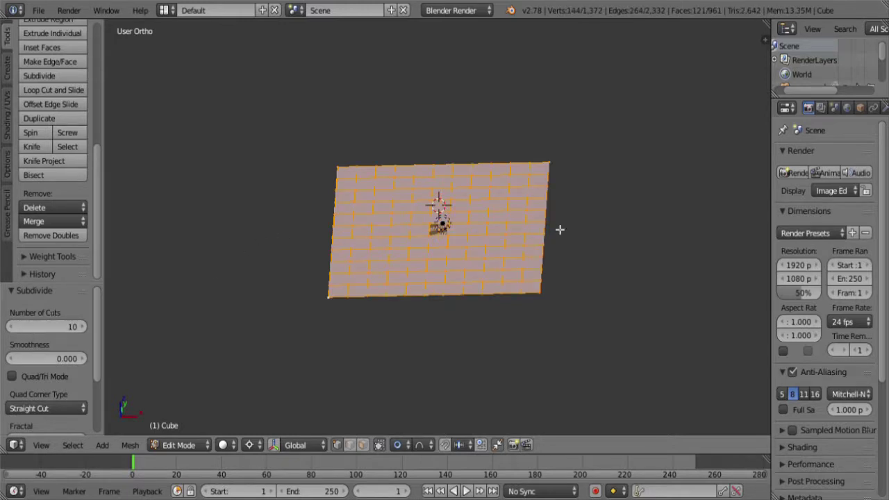
- Subdivide the plane four more times to form a dense grid
key("w")
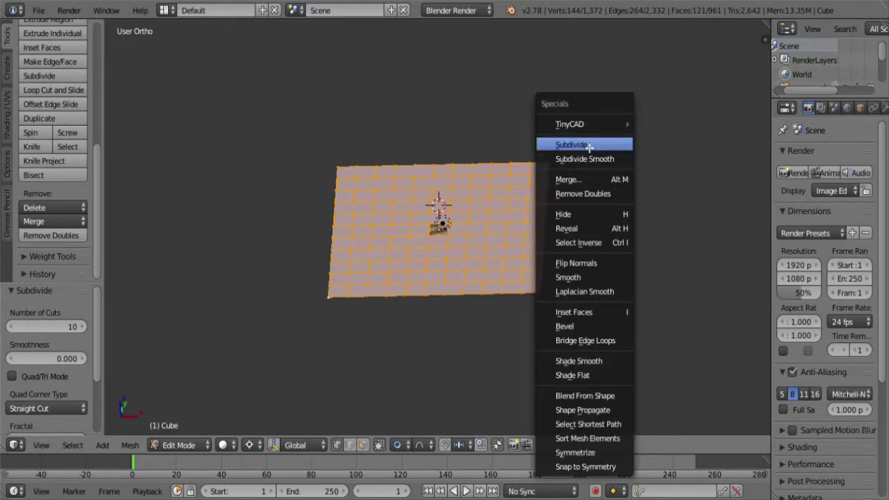
left_click(589, 146)
key("w")
left_click(536, 162)
key("w")
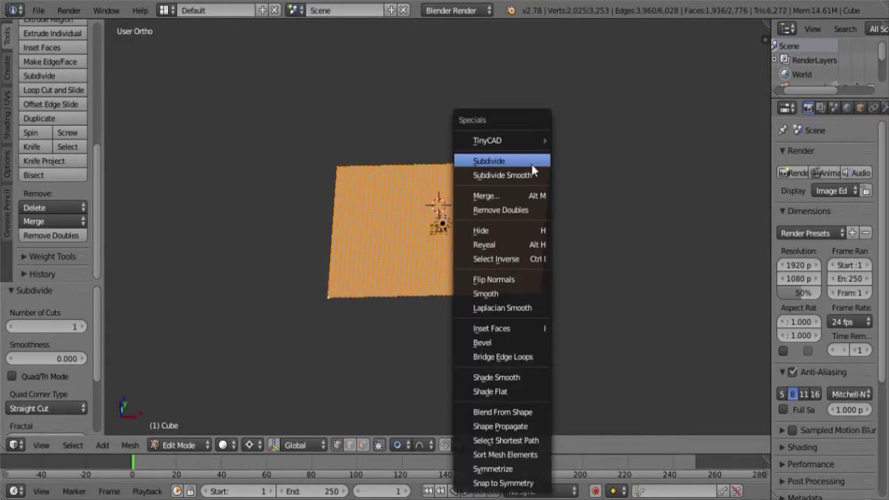
left_click(534, 162)
key("w")
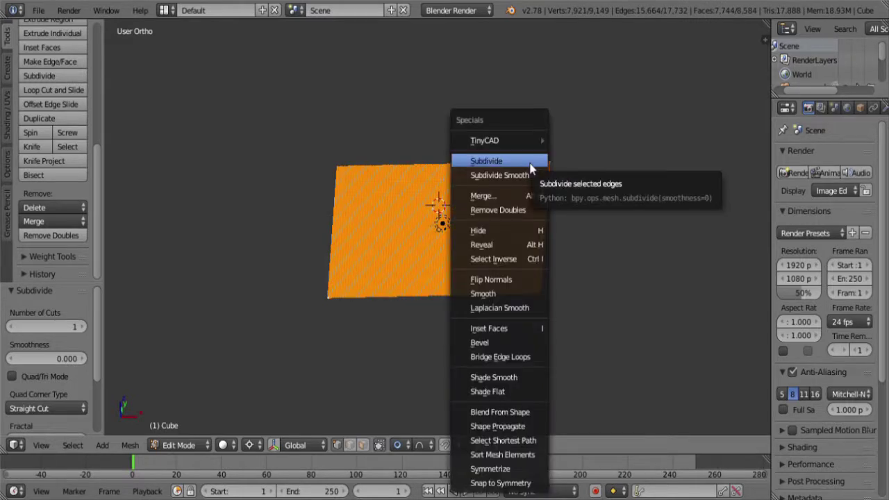
left_click(534, 162)
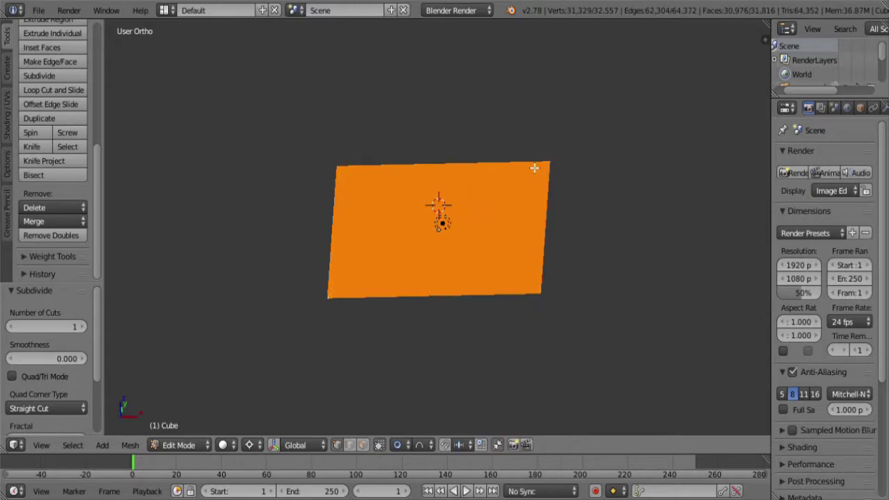
- In top view, deselect all and pick scattered vertices across the grid
key("KP_7")
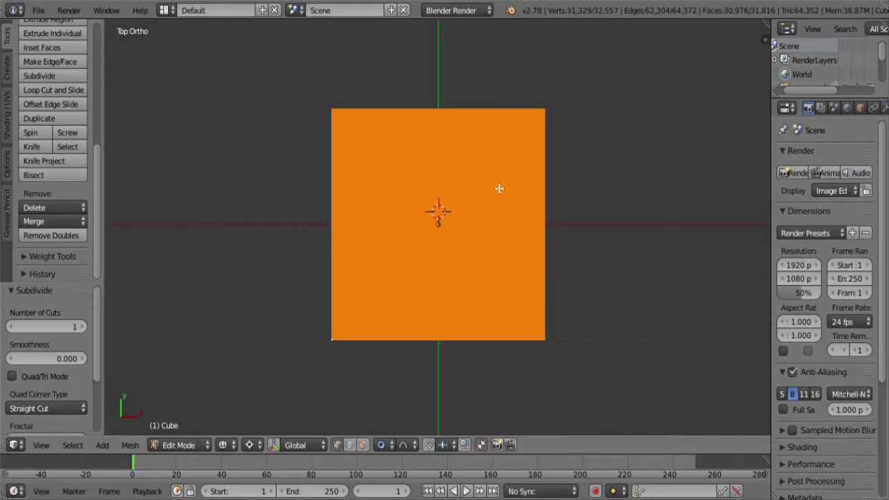
scroll(498, 188, "up", 4)
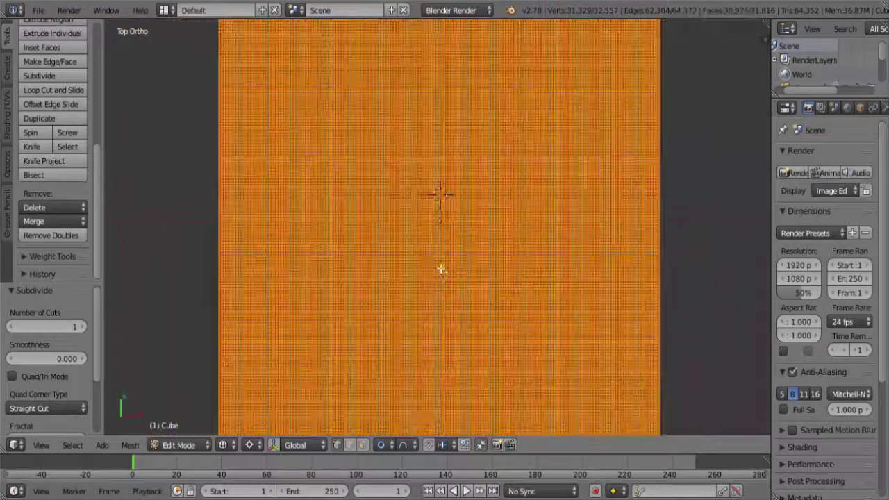
key("a")
scroll(456, 305, "down", 3)
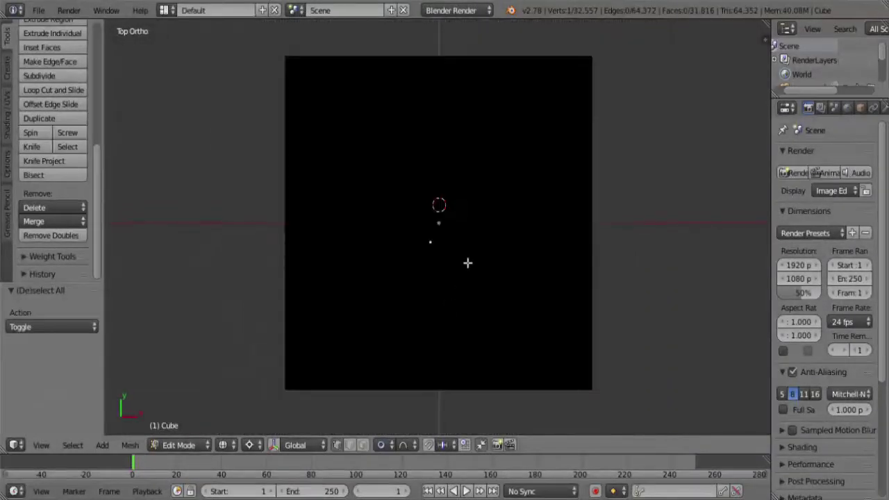
right_click(425, 149, "shift")
right_click(391, 183, "shift")
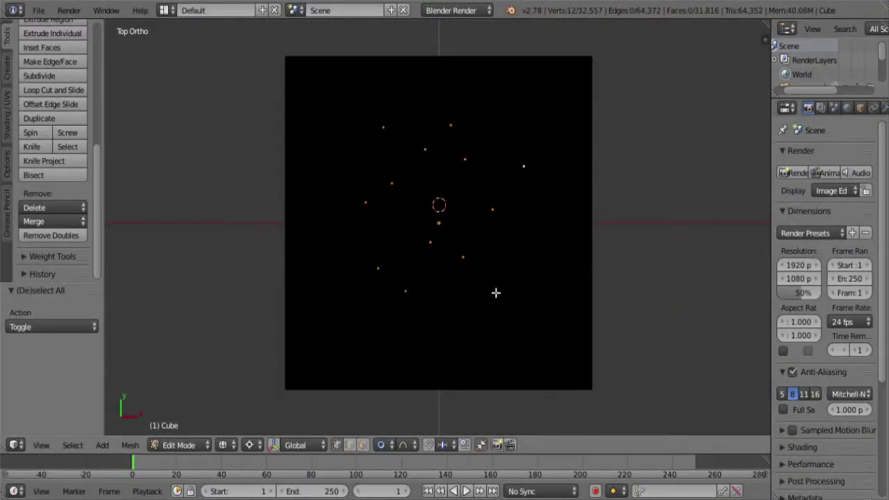
- Set proportional falloff to Smooth and try a vertical raise of the selected vertices, then cancel it
left_click(403, 445)
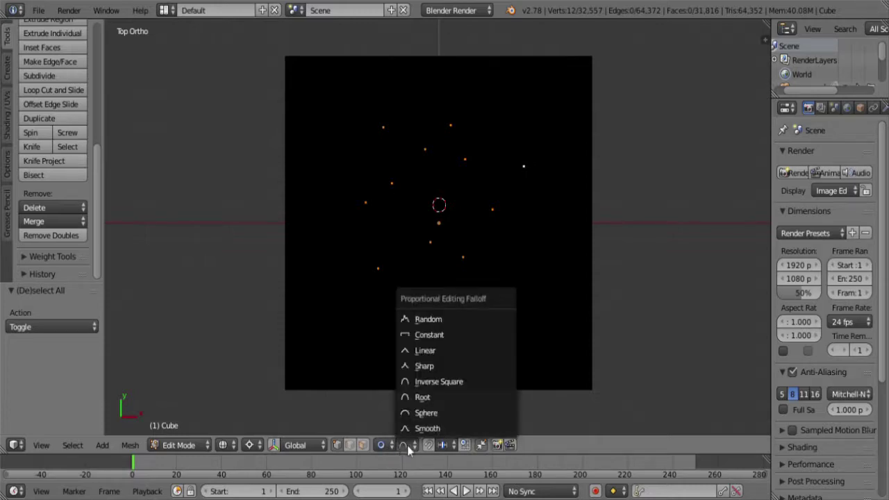
left_click(428, 428)
middle_click_drag(420, 361, 431, 294)
scroll(445, 251, "up", 4)
key("g")
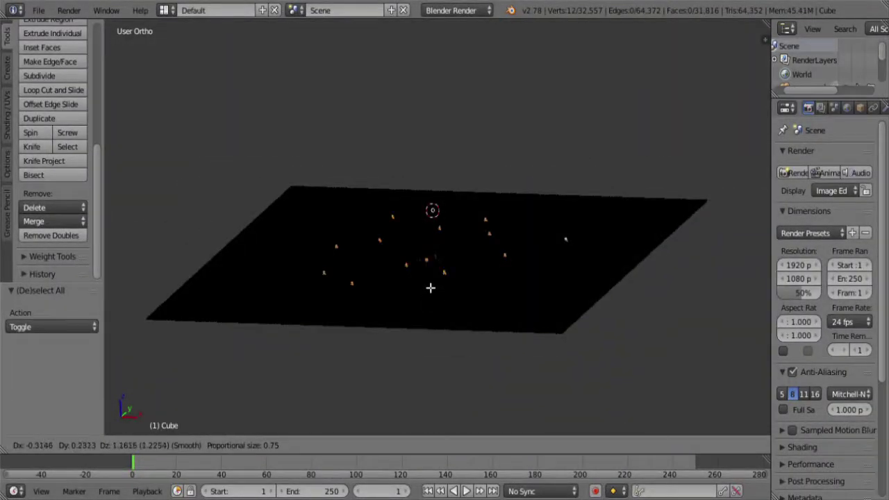
key("z")
scroll(430, 220, "down", 1)
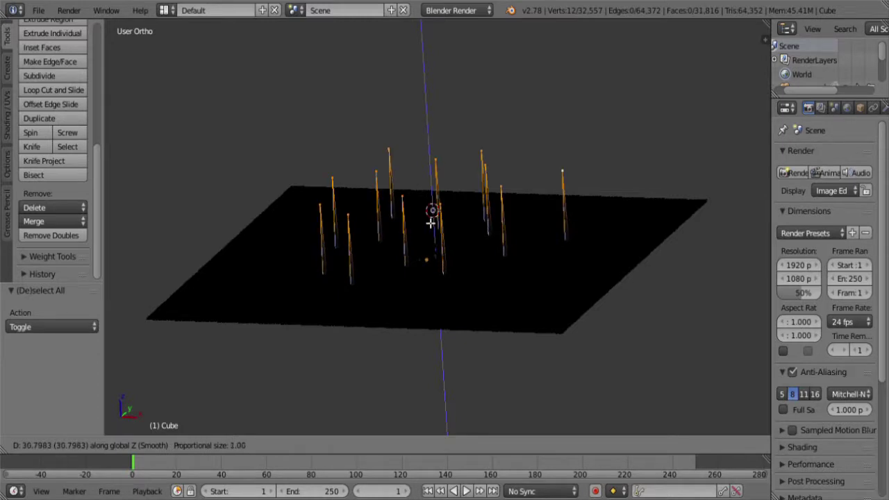
scroll(430, 222, "down", 2)
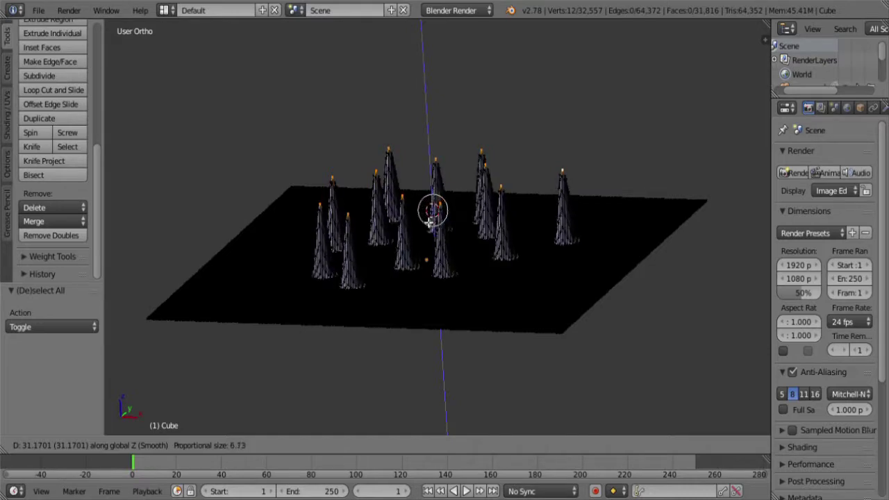
scroll(428, 228, "down", 2)
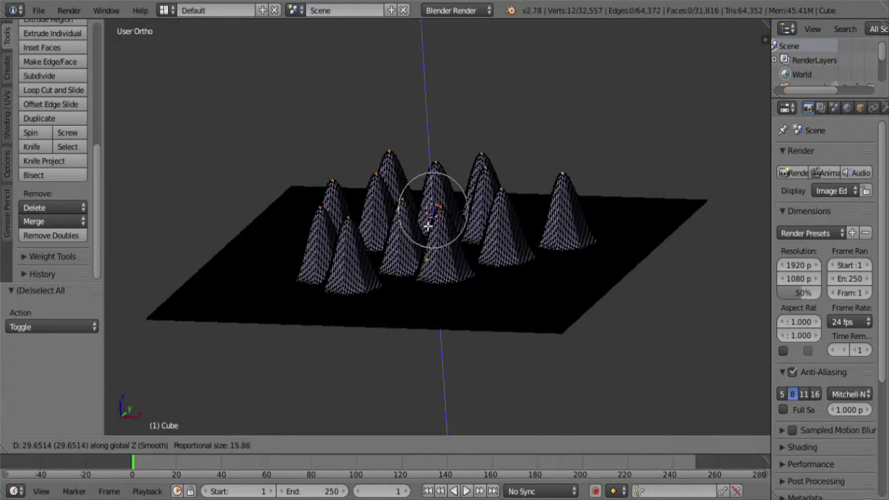
scroll(429, 226, "down", 7)
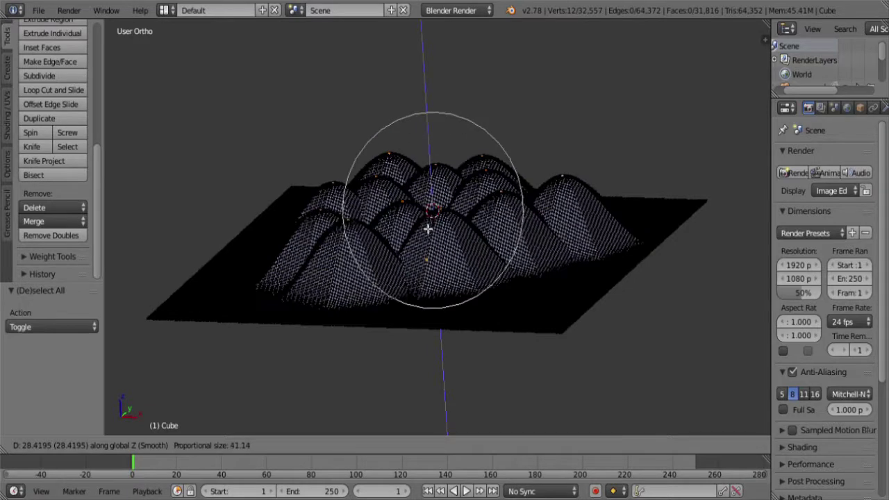
right_click(450, 271)
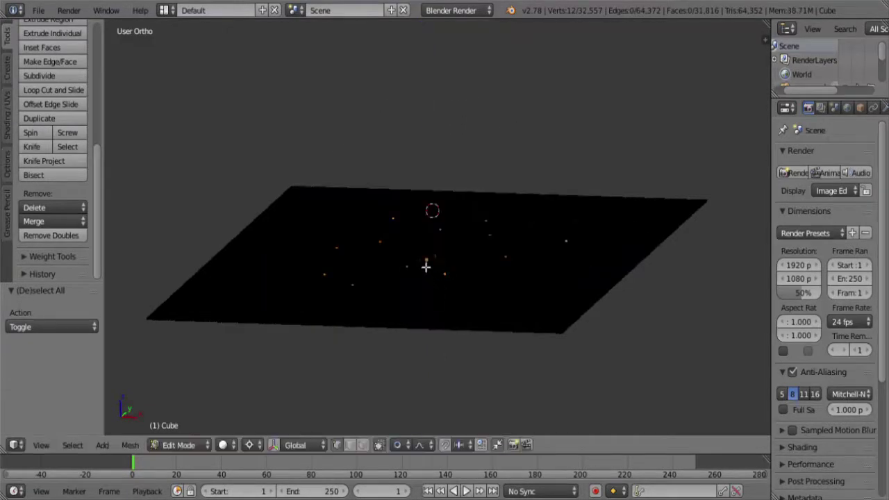
- Raise the selected vertices about 27.7 units along Z with a wide influence radius, forming rounded hills
middle_click_drag(425, 266, 446, 286)
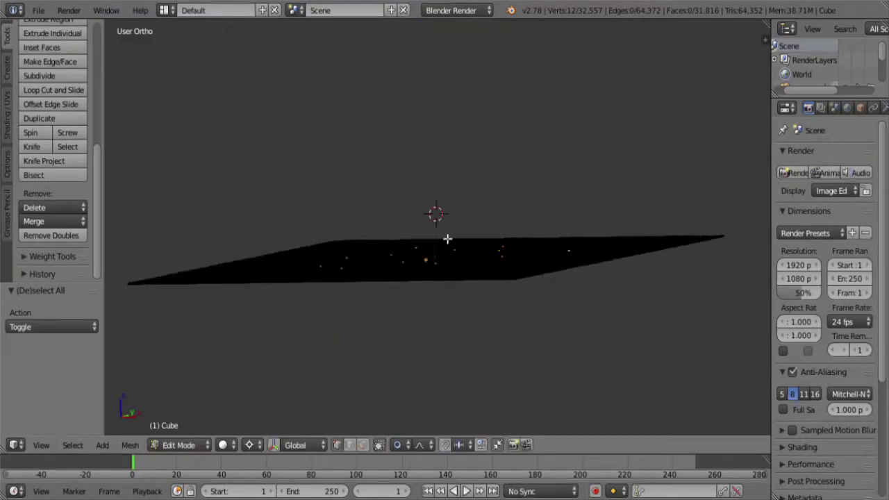
key("g")
key("z")
scroll(445, 216, "up", 2)
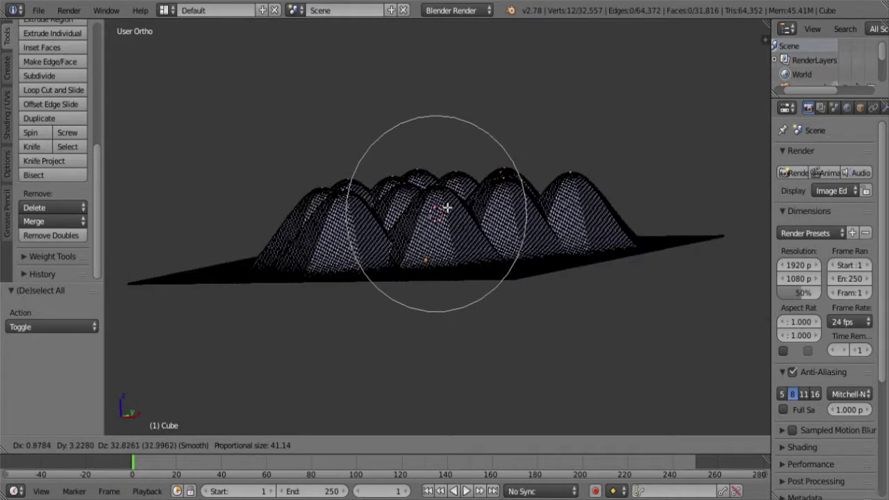
scroll(449, 218, "up", 1)
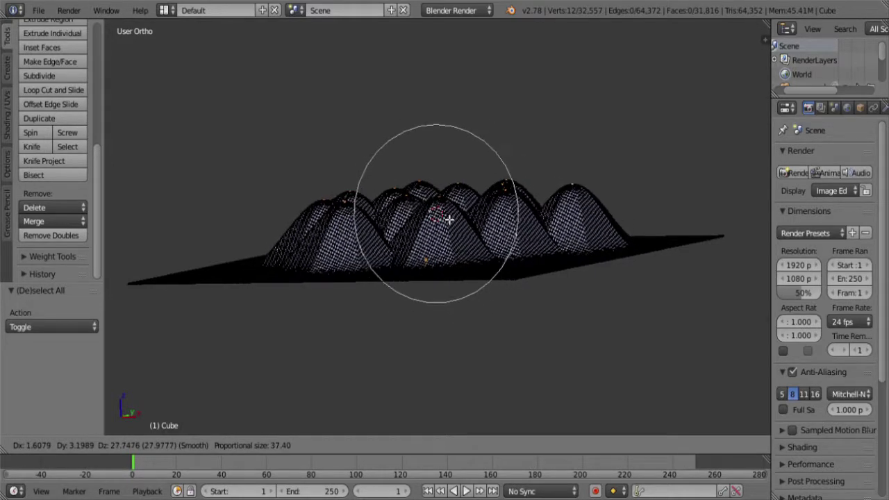
scroll(449, 219, "up", 1)
scroll(450, 220, "down", 1)
left_click(449, 219)
middle_click_drag(436, 227, 460, 294)
- Select a central vertex and raise that peak higher along Z
key("KP_7")
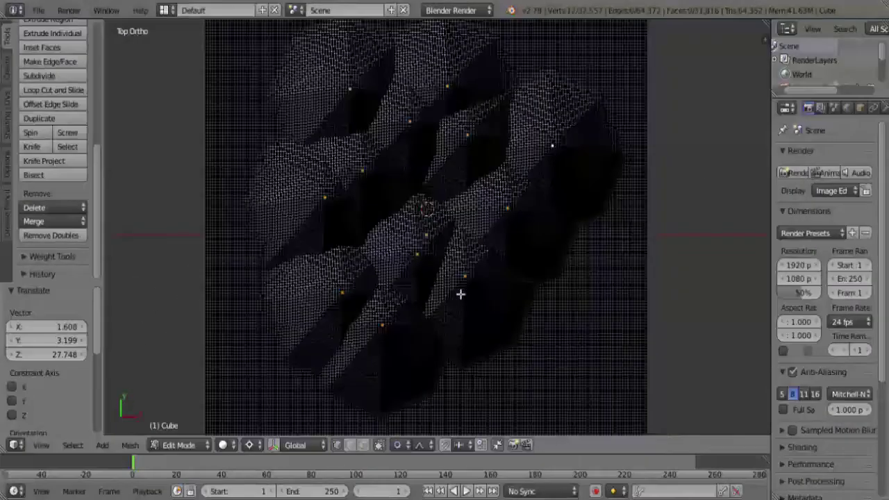
right_click(444, 196)
key("g")
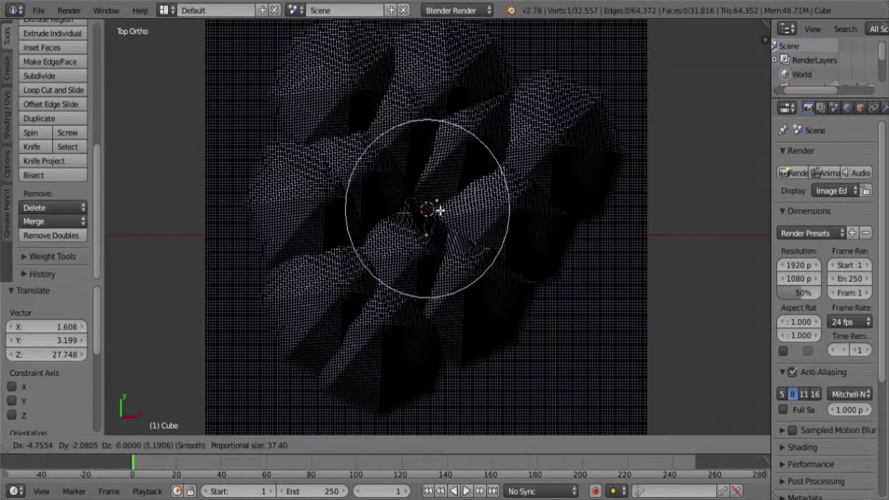
right_click(452, 192)
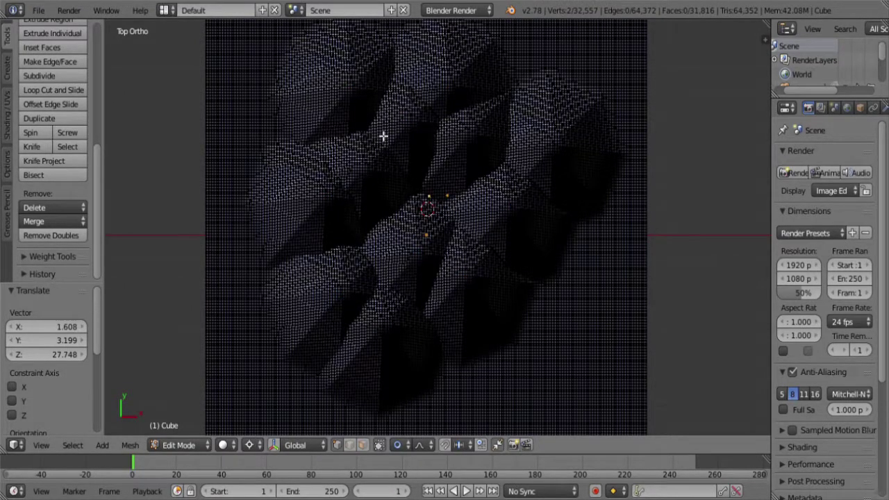
middle_click_drag(440, 280, 502, 320)
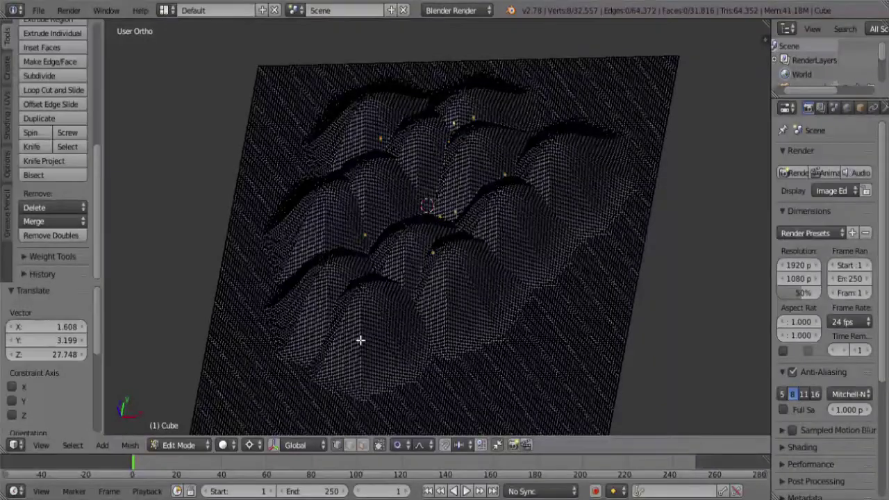
middle_click_drag(359, 340, 409, 325)
key("g")
key("z")
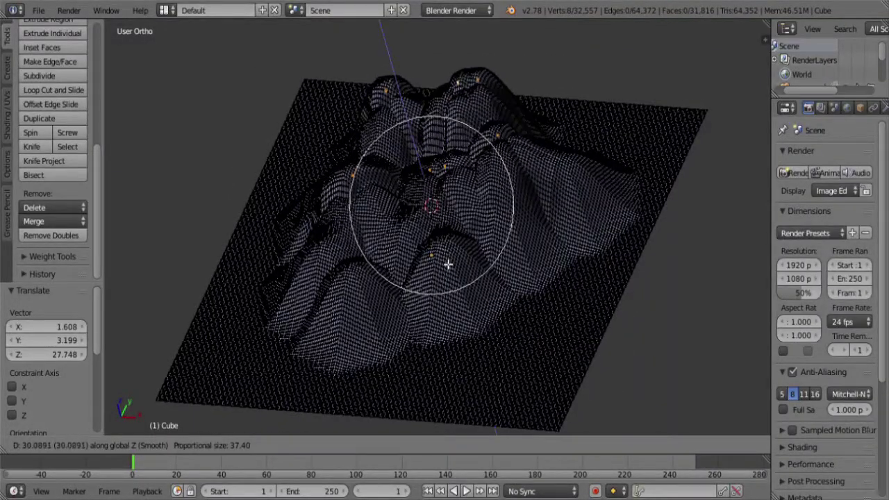
left_click(453, 261)
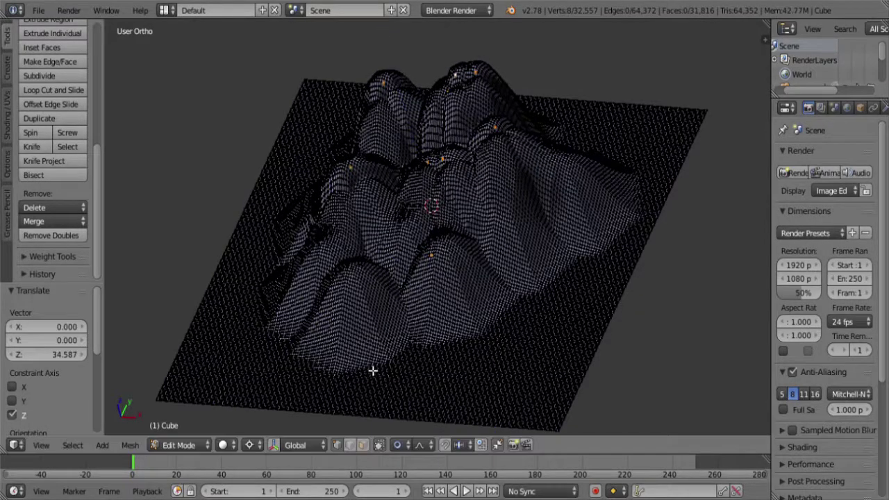
- Reshape the peak from a low side view, then move a raised area from top view
middle_click_drag(371, 369, 332, 341)
middle_click_drag(532, 256, 517, 257)
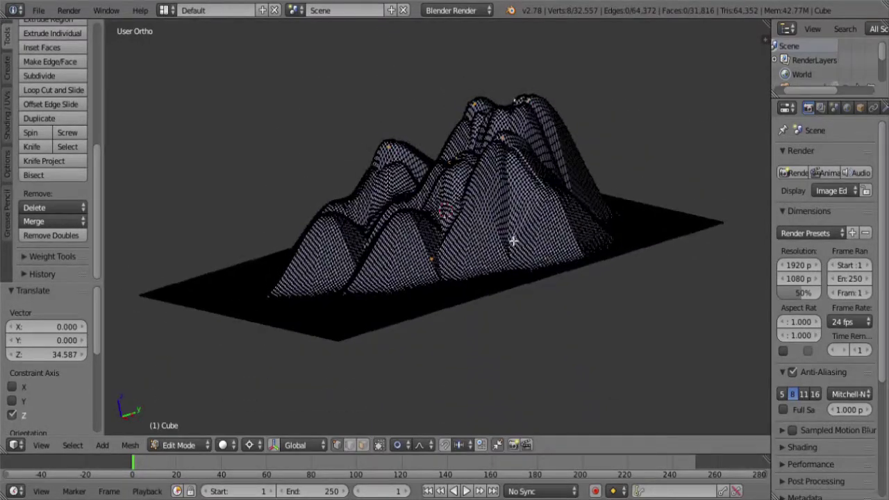
key("g")
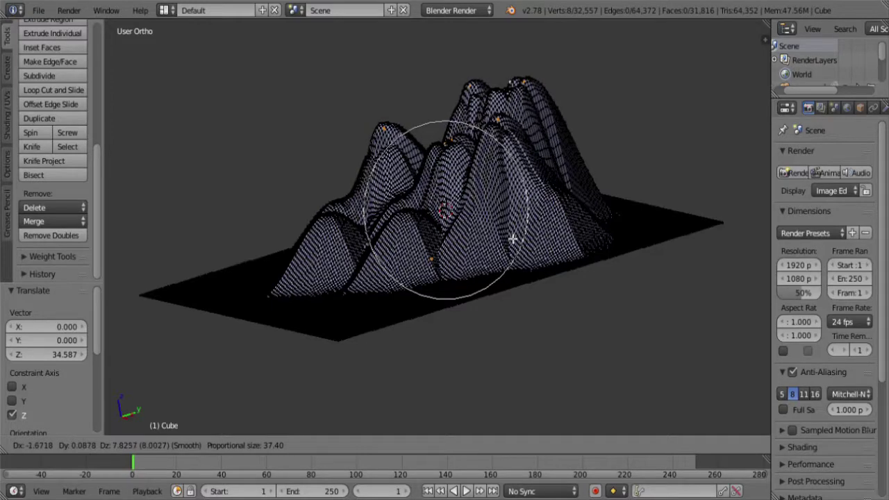
left_click(512, 240)
middle_click_drag(387, 229, 480, 256)
key("KP_7")
key("g")
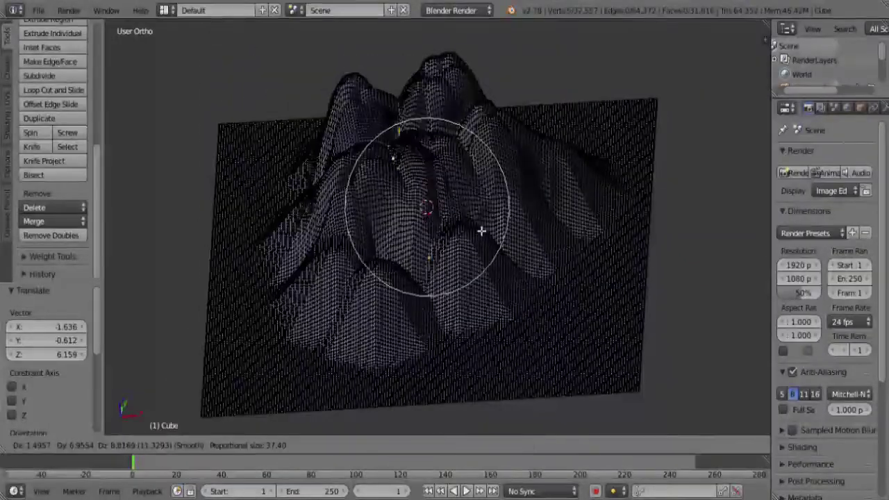
scroll(482, 232, "down", 3)
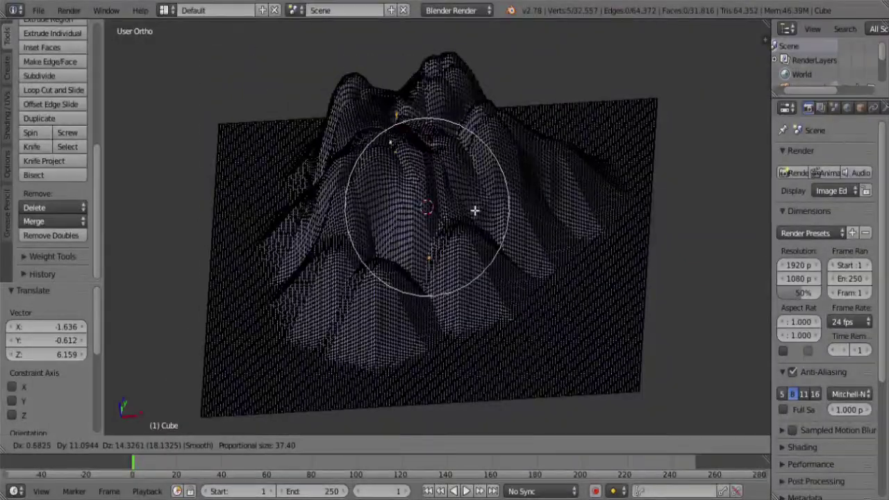
left_click(471, 258)
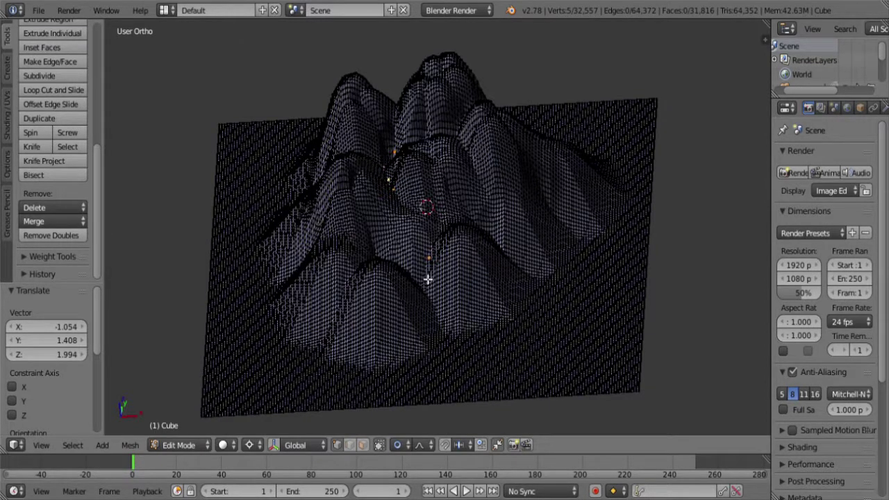
- Raise further peaks along Z, lifting the central peak with an enlarged influence radius
key("g")
key("z")
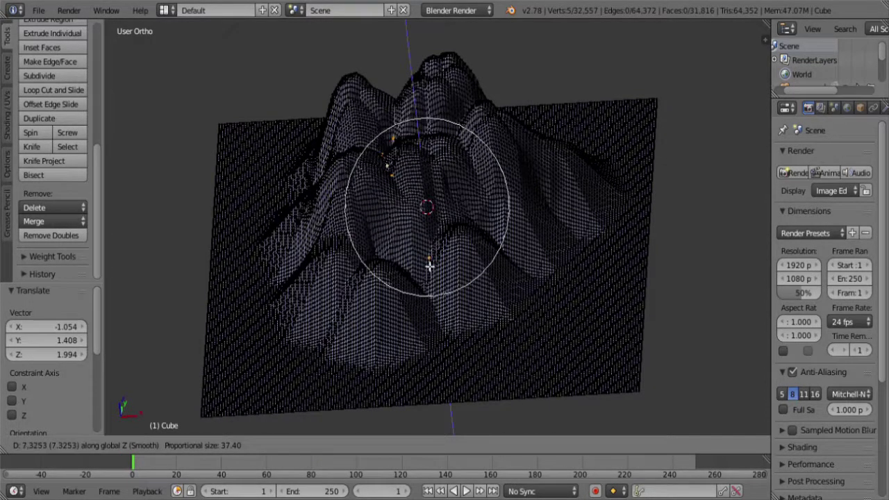
left_click(451, 308)
middle_click_drag(516, 291, 466, 303)
key("KP_7")
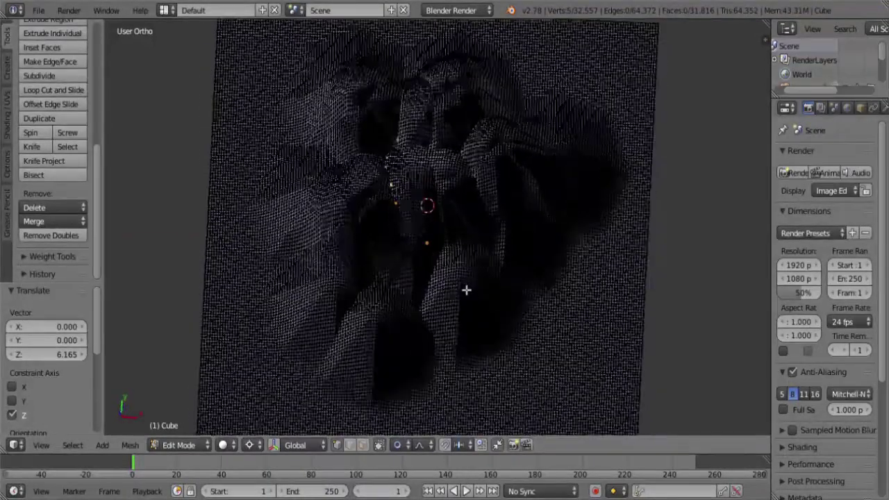
middle_click_drag(406, 262, 429, 230)
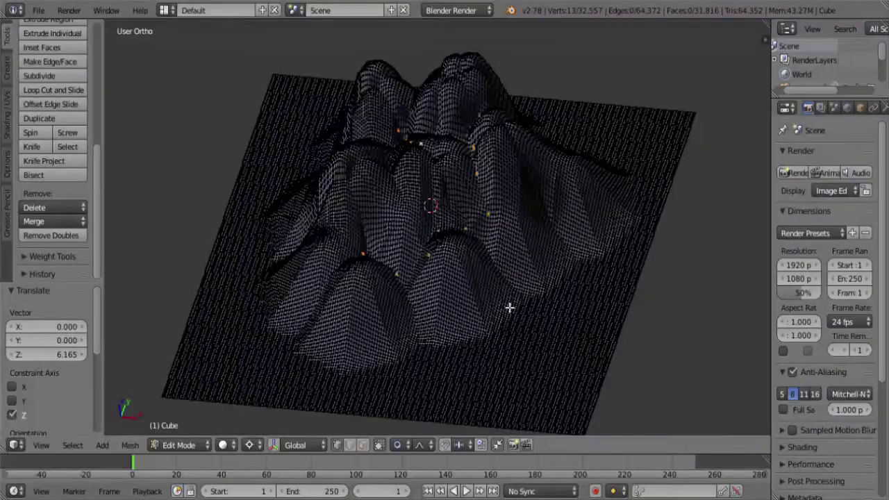
key("g")
key("z")
scroll(506, 294, "up", 5)
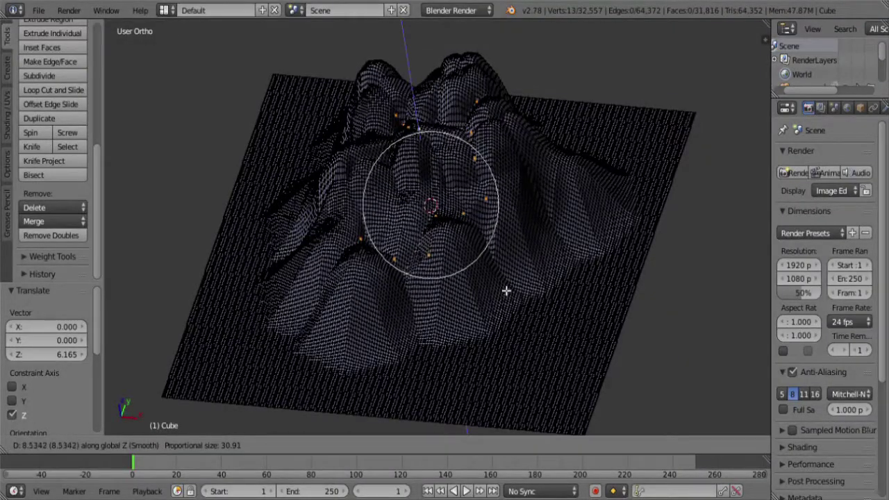
scroll(505, 283, "up", 3)
scroll(505, 282, "up", 1)
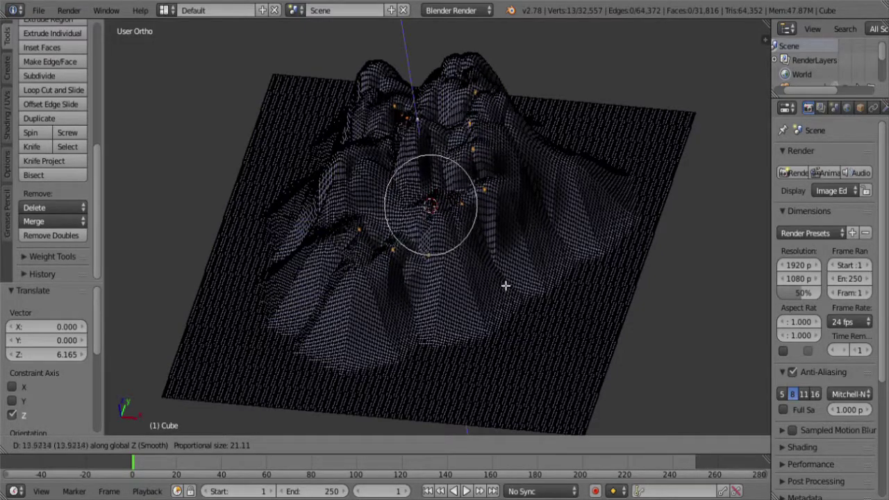
left_click(498, 284)
middle_click_drag(366, 282, 421, 452)
- Switch proportional falloff to Sharp and start another grab on the selected vertices
left_click(421, 446)
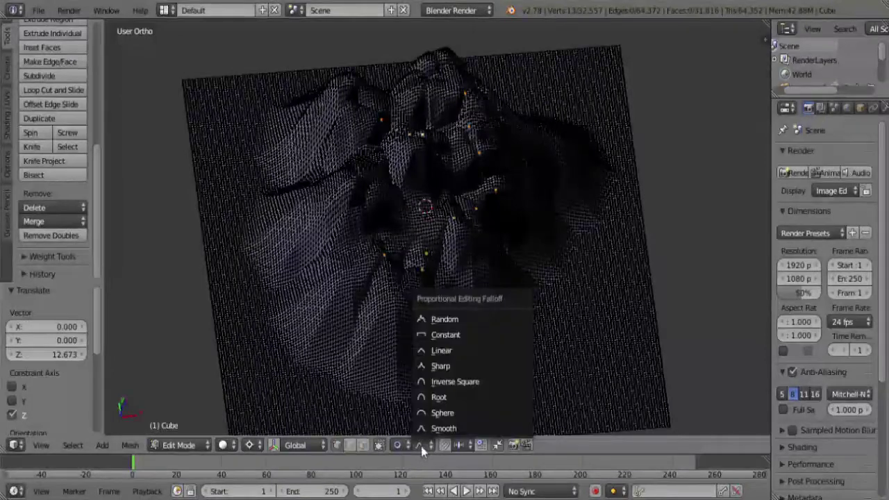
left_click(452, 369)
middle_click_drag(529, 345, 488, 259)
key("g")
key("z")
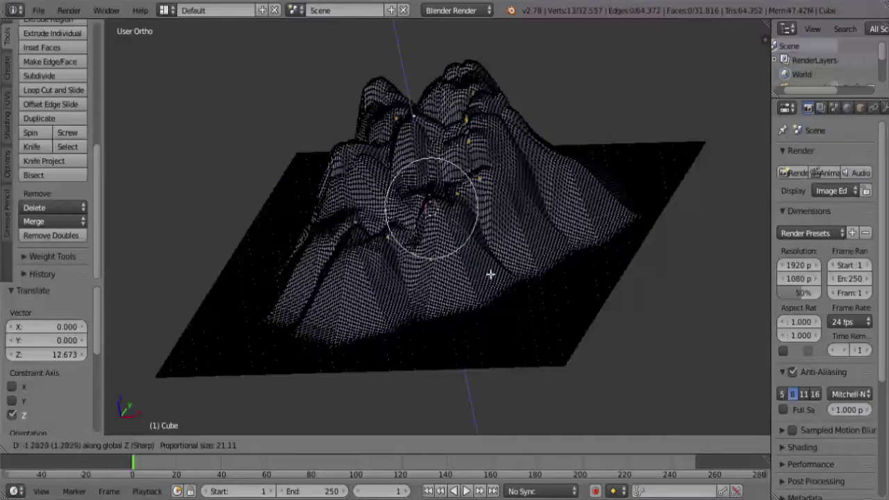
scroll(489, 267, "down", 6)
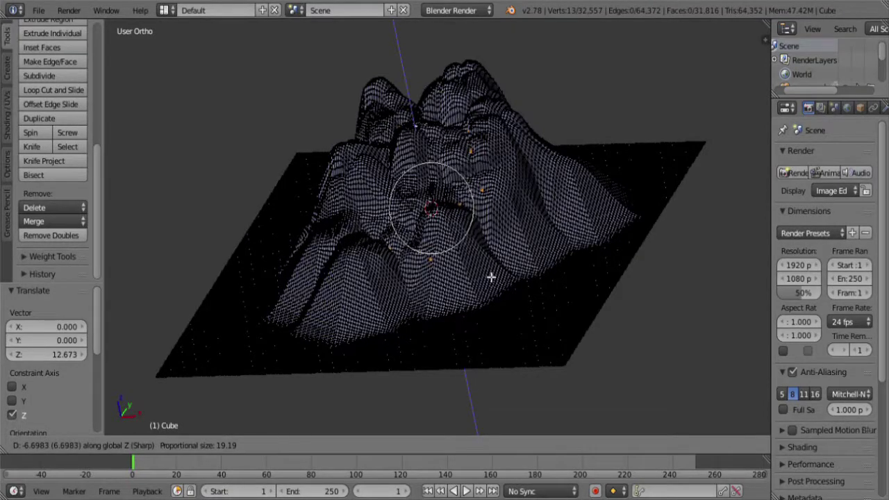
key("z")
key("z")
scroll(491, 278, "down", 6)
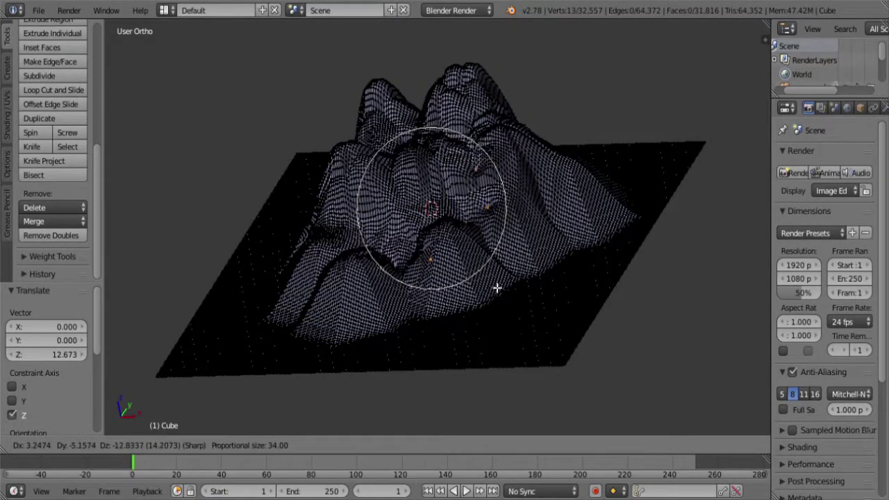
- In Edit Mode from top view, pick a first group of scattered terrain vertices
left_click(497, 286)
key("Tab")
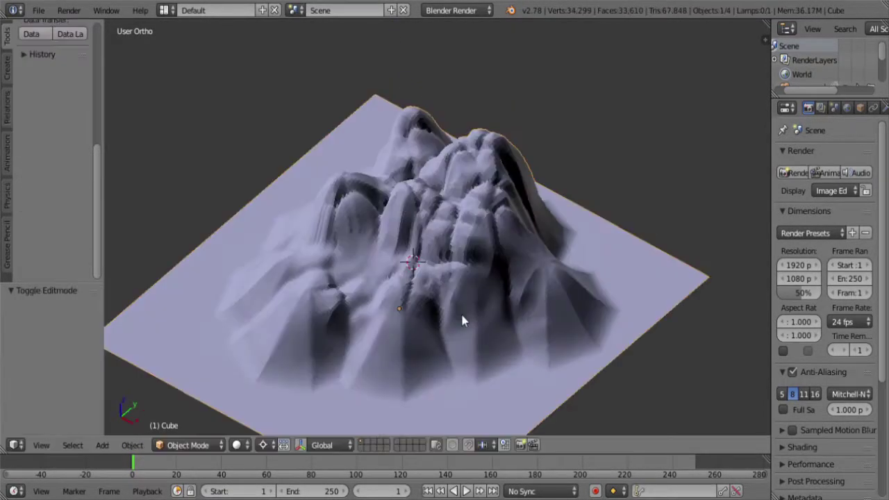
key("Tab")
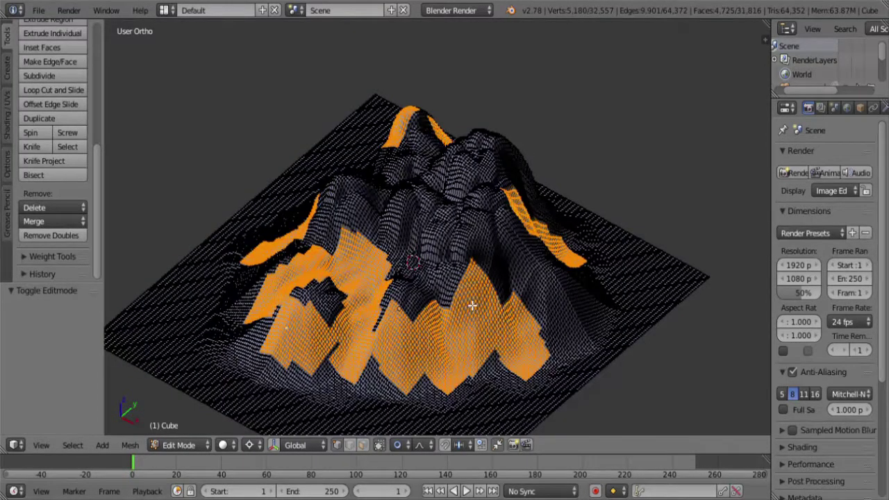
key("KP_7")
right_click(400, 193)
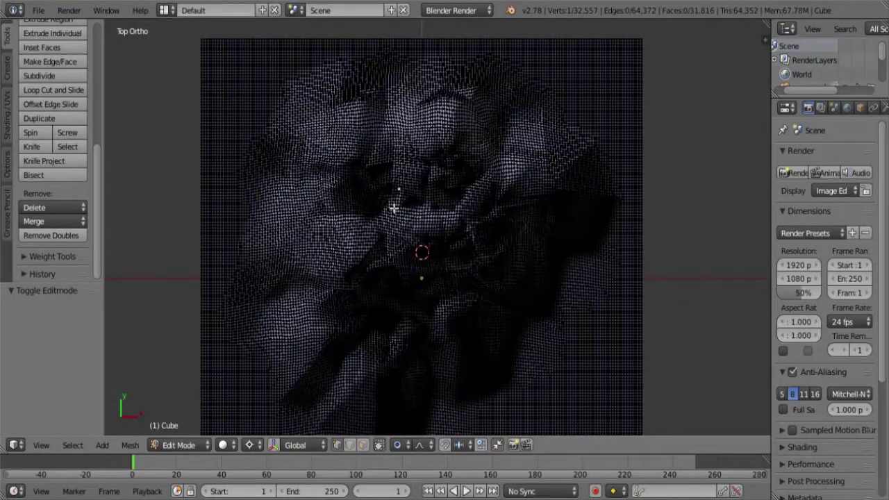
key("g")
right_click(369, 218)
right_click(357, 211, "shift")
right_click(358, 153, "shift")
right_click(349, 150, "shift")
right_click(303, 178, "shift")
right_click(284, 171, "shift")
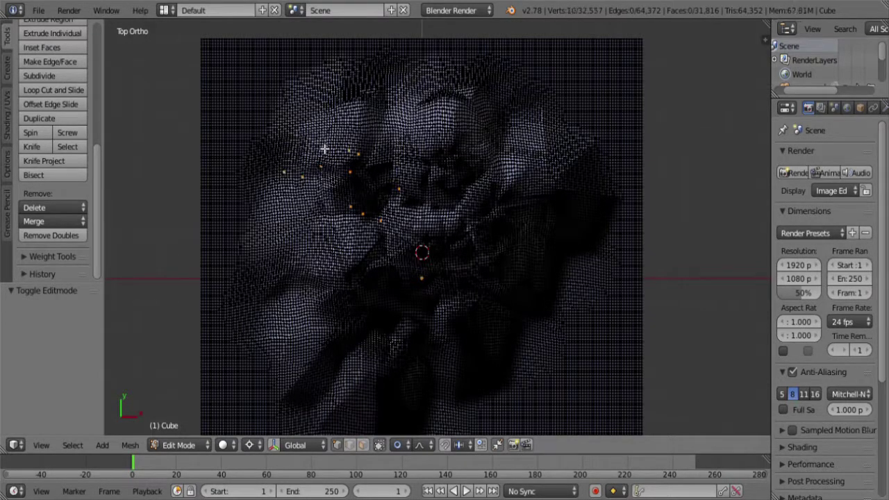
- Add vertices around the upper peaks and nearby, growing the selection to about 140
right_click(334, 110, "shift")
right_click(364, 102, "shift")
right_click(366, 111, "shift")
right_click(365, 128, "shift")
right_click(385, 114, "shift")
right_click(384, 121, "shift")
key("shift+g")
middle_click_drag(470, 145, 471, 187, "shift")
right_click(450, 120, "shift")
right_click(452, 129, "shift")
right_click(452, 109, "shift")
right_click(374, 146, "shift")
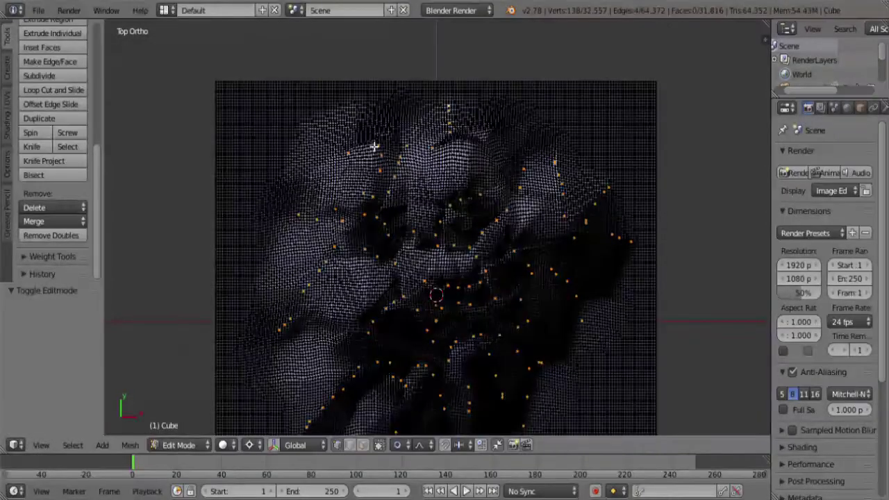
middle_click_drag(474, 272, 426, 254)
scroll(426, 254, "up", 4)
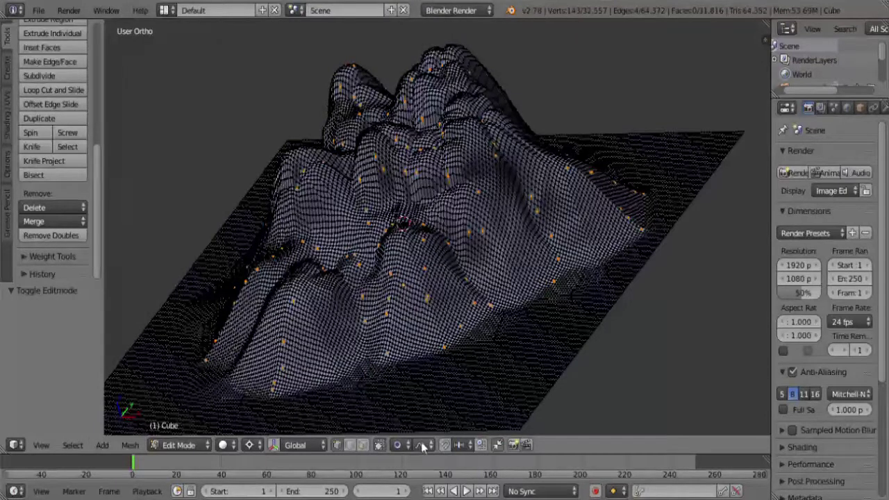
- Raise the selected vertices along Z with Random proportional falloff to roughen the terrain
left_click(420, 444)
left_click(446, 319)
key("g")
key("z")
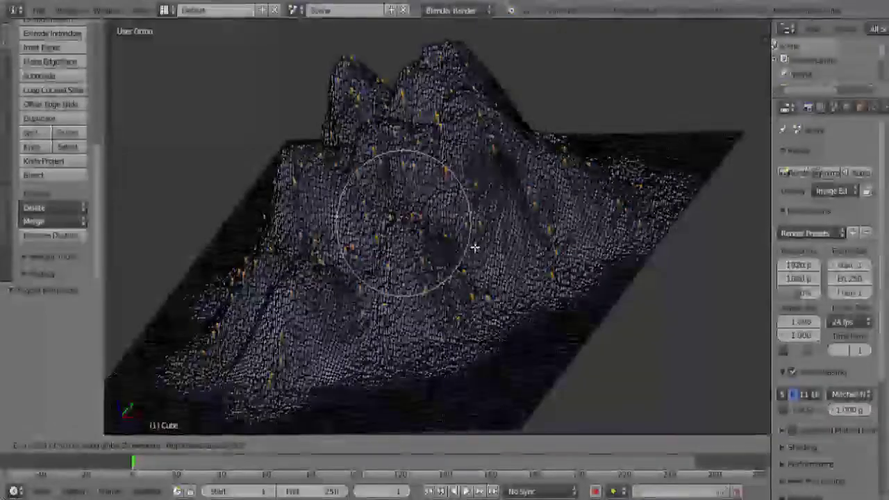
scroll(474, 246, "up", 3)
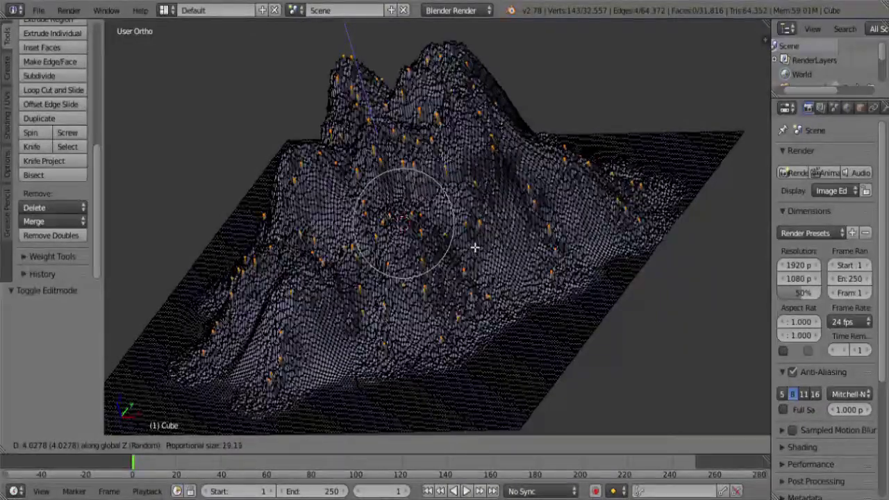
scroll(475, 246, "down", 6)
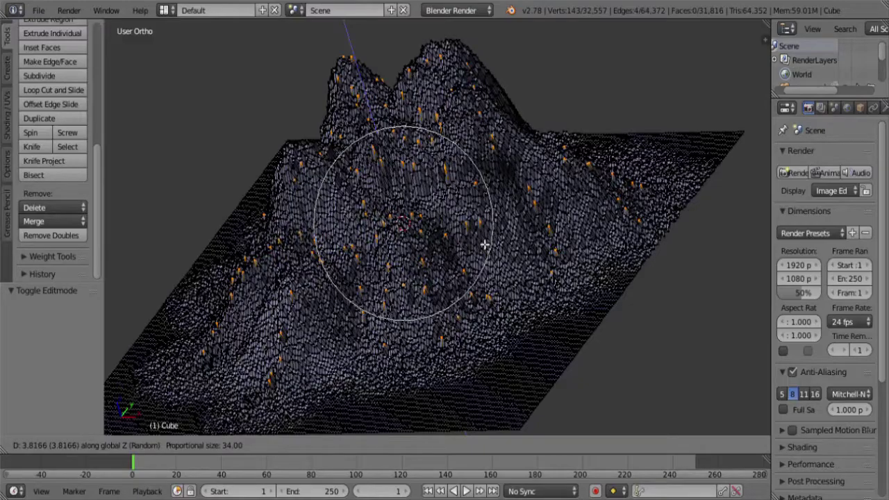
scroll(484, 244, "up", 4)
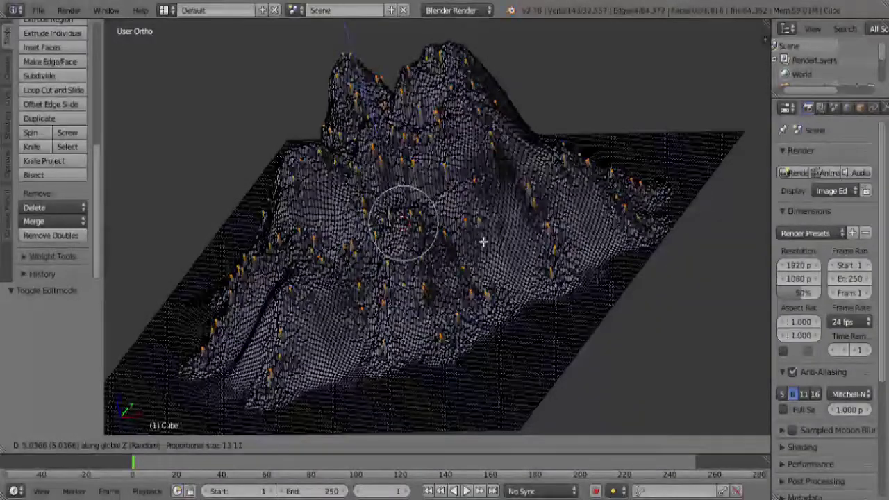
scroll(484, 241, "down", 3)
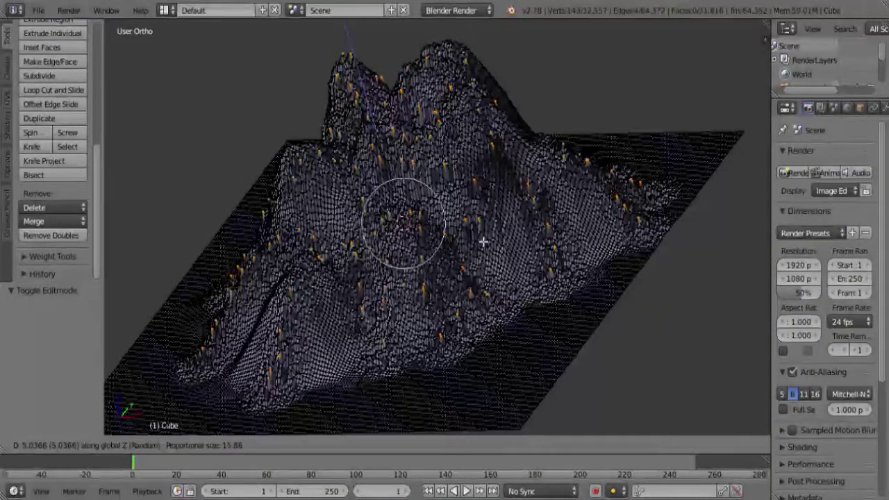
scroll(484, 242, "down", 2)
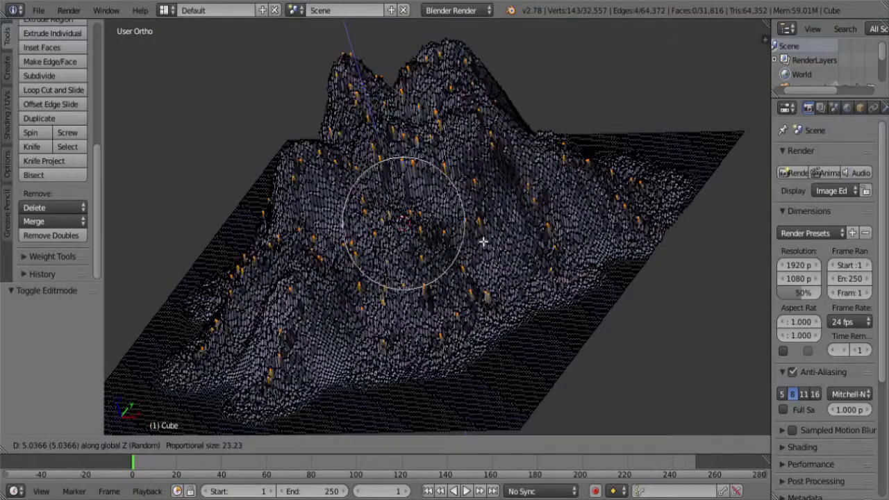
left_click(483, 241)
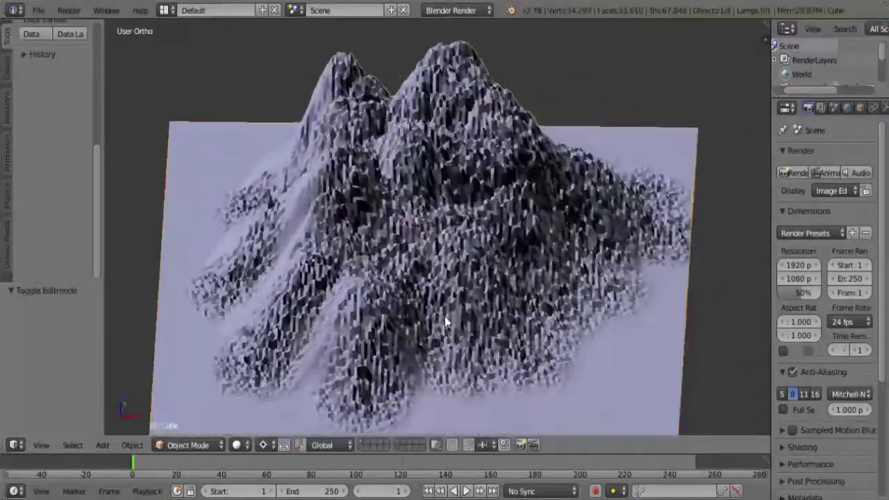
middle_click_drag(444, 316, 476, 298)
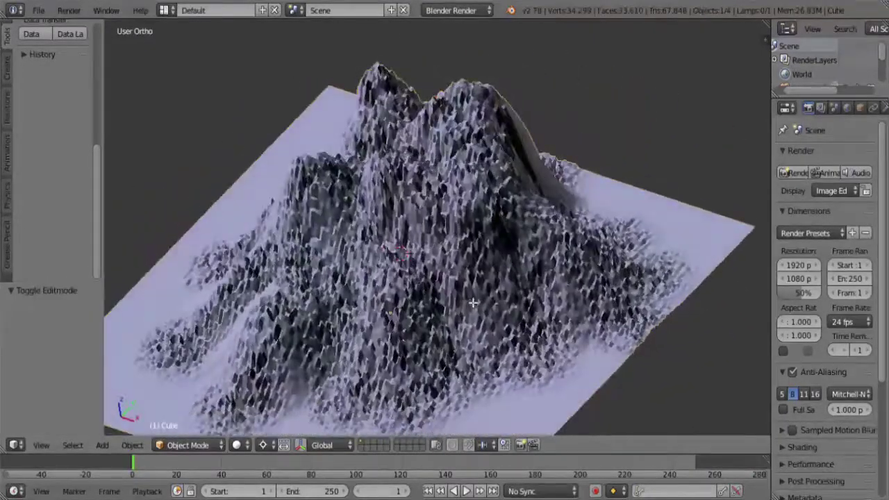
- Select the whole terrain and apply one Smooth Vertex pass (smoothing 1.000, repeat 1)
key("Tab")
key("a")
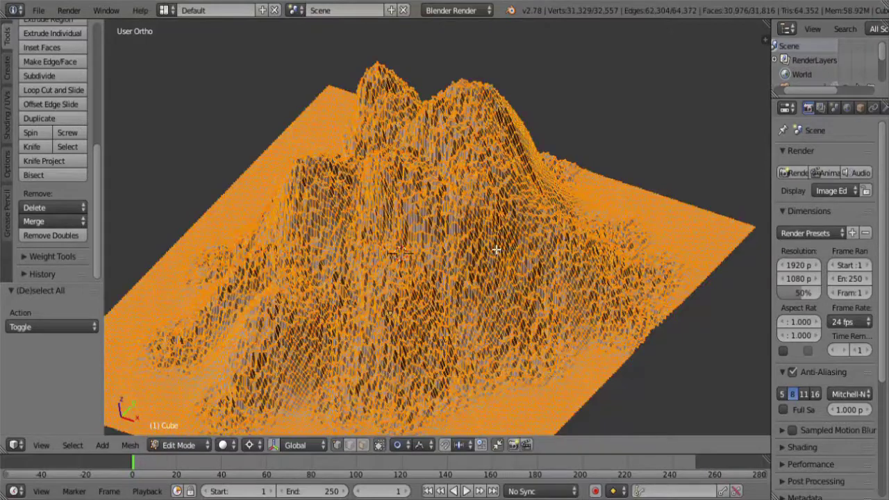
key("w")
left_click(489, 245)
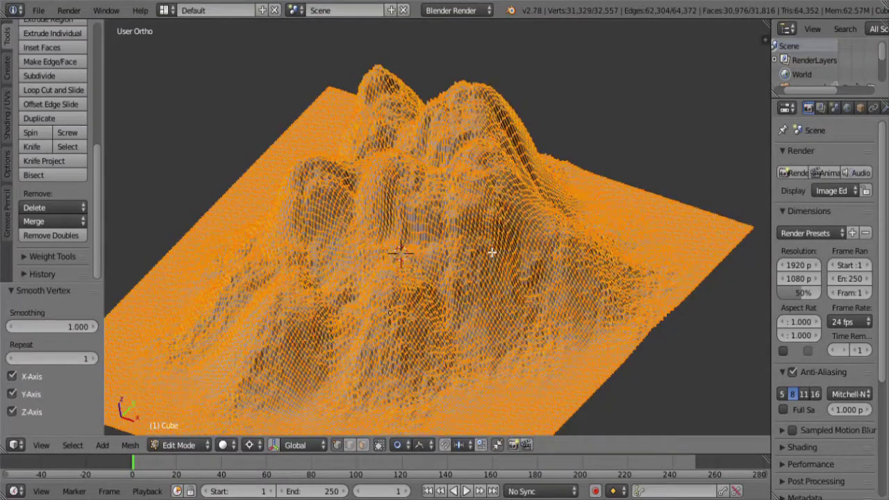
key("Tab")
mouse_move(486, 246)
middle_mouse_down()
mouse_move(474, 285)
mouse_move(433, 304)
middle_mouse_up()
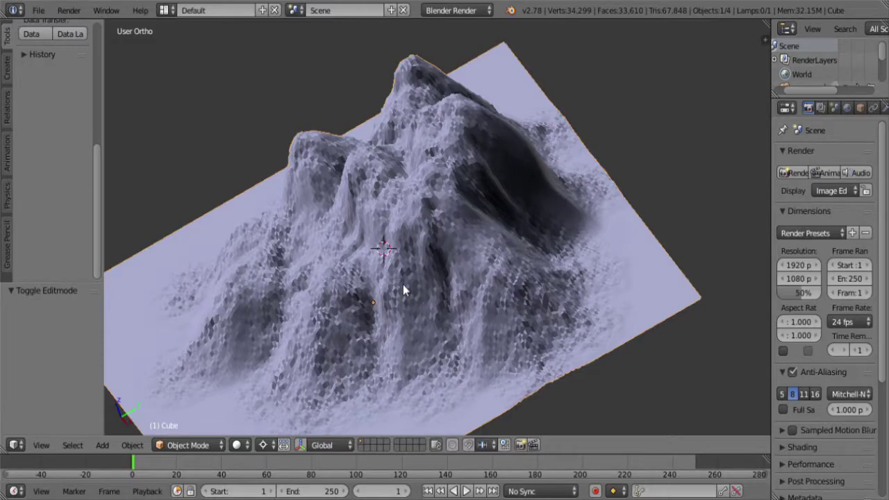
- Re-enter Edit Mode on the terrain and switch the viewport to wireframe
key("Tab")
middle_click_drag(403, 290, 432, 263)
middle_click_drag(413, 292, 431, 293)
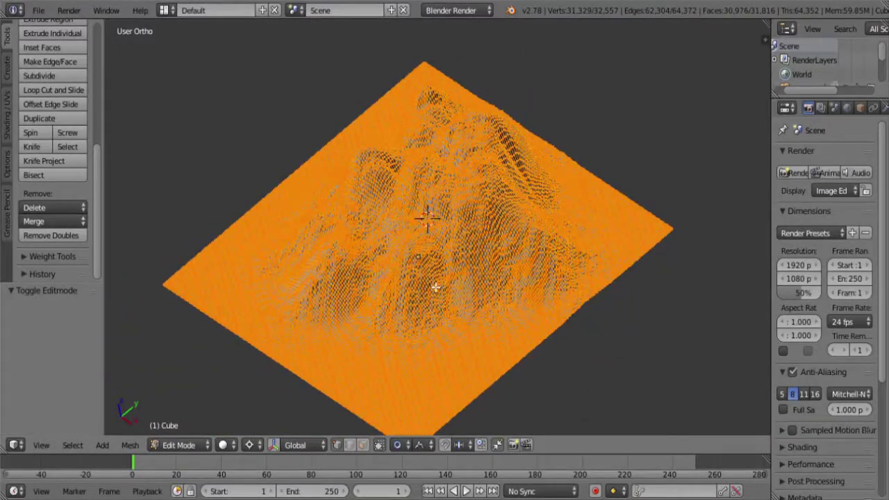
key("z")
key("z")
- Run Decimate Geometry on the terrain through the operator search ('dec')
key("space")
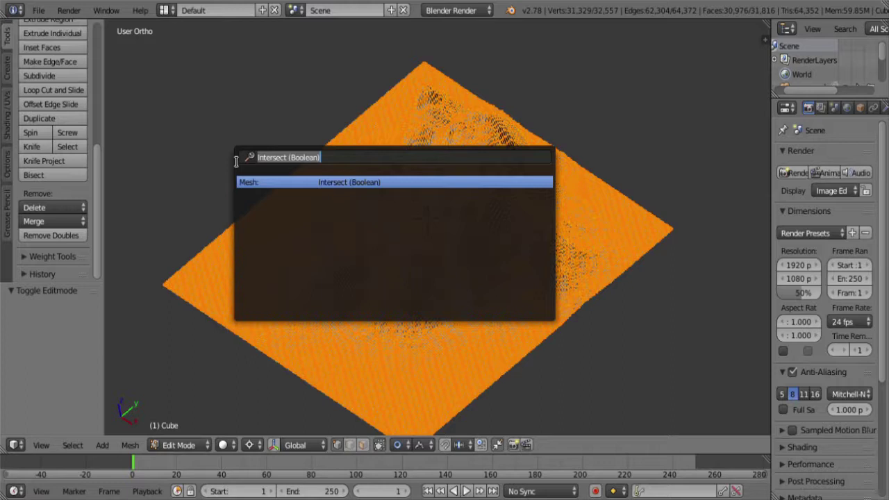
key("End")
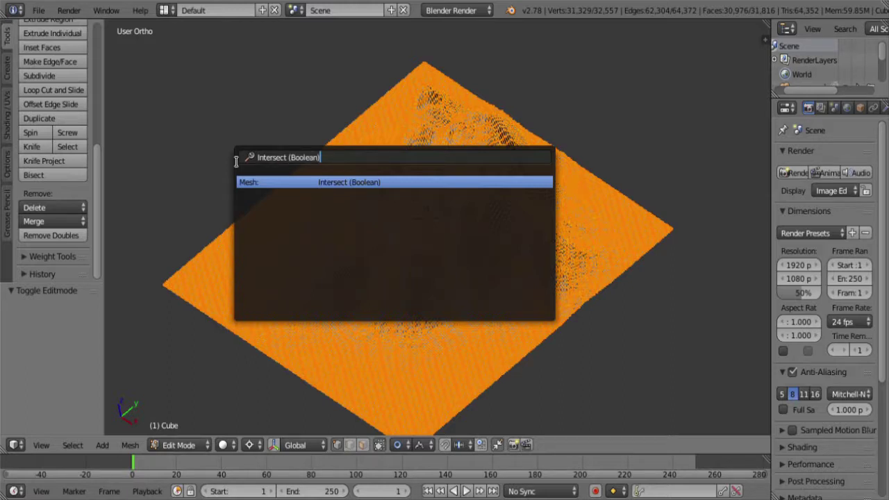
key("ctrl+a")
key("BackSpace")
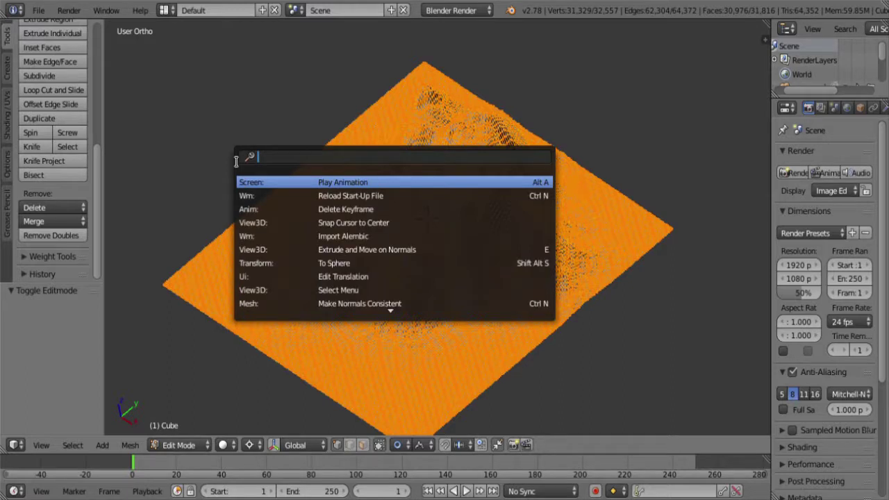
type("deci")
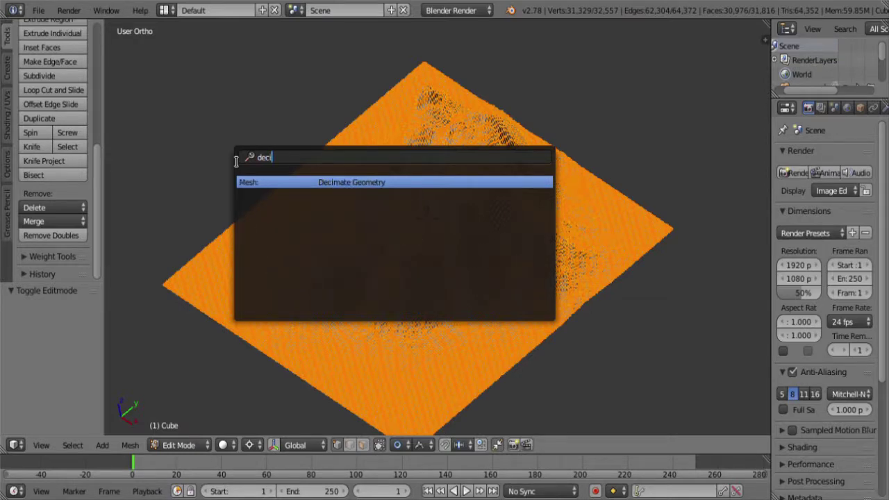
left_click(359, 183)
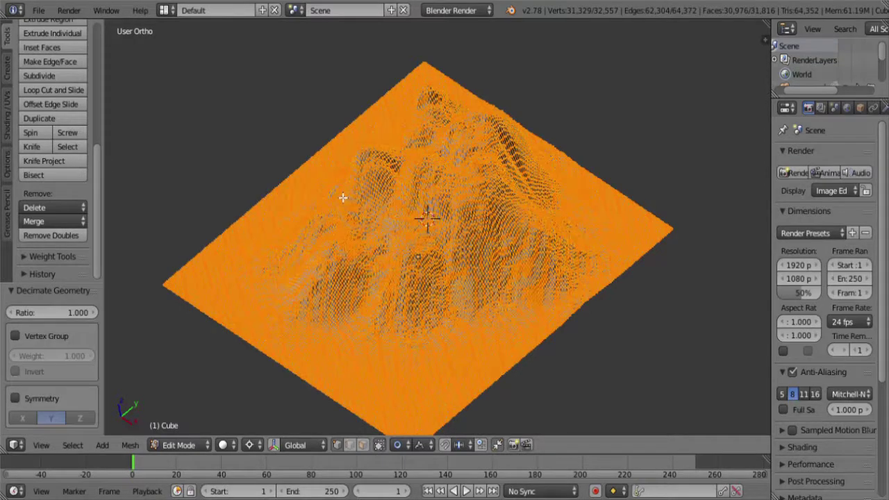
- Set the decimation Ratio to 0.01 and inspect the low-poly result in Object Mode
left_click(78, 314)
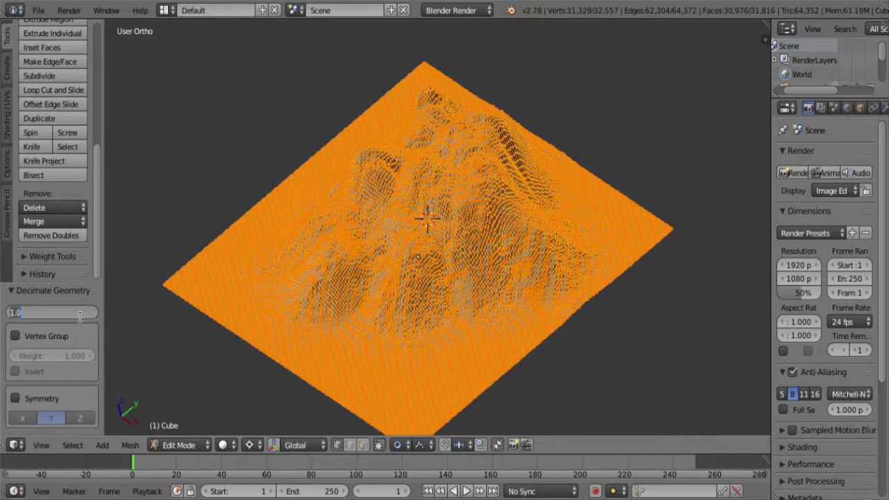
type("0")
type(".01")
key("Return")
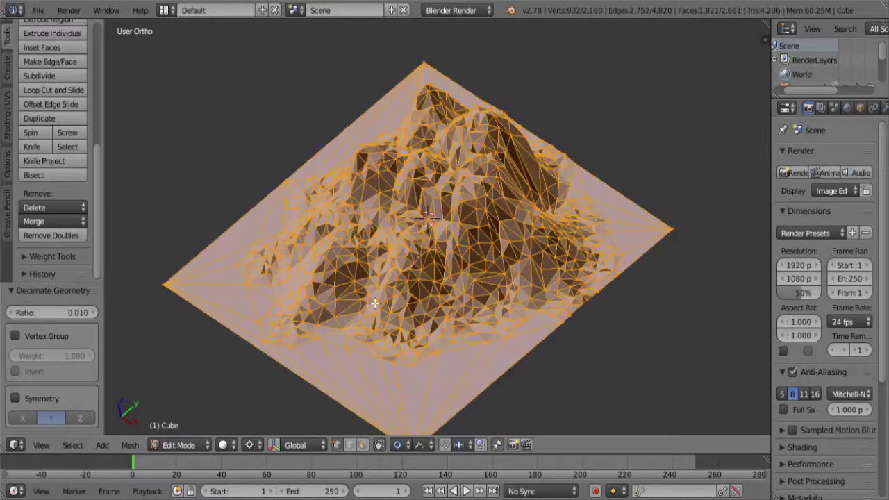
middle_click_drag(392, 330, 363, 290)
scroll(362, 290, "up", 10)
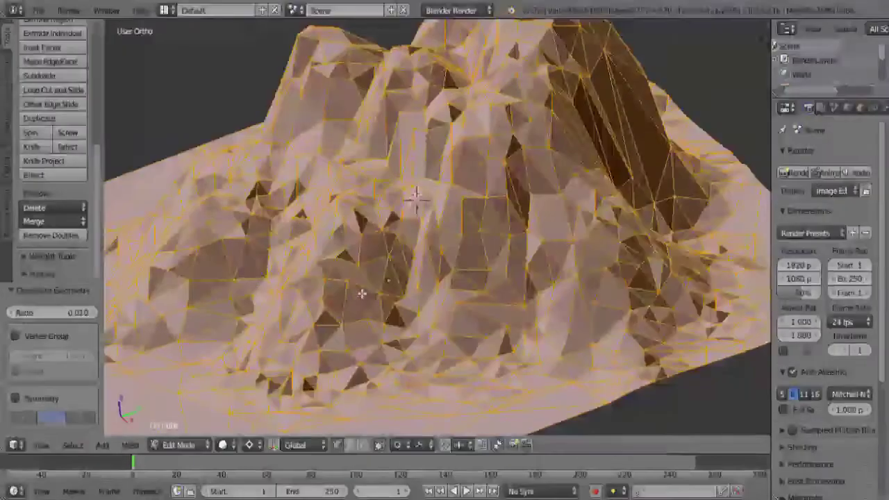
scroll(537, 330, "down", 5)
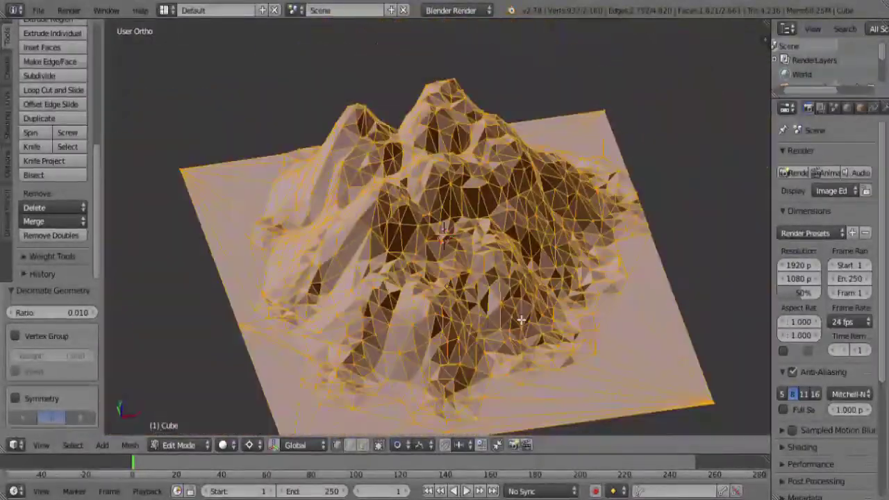
key("Tab")
middle_click_drag(537, 329, 418, 330)
key("Tab")
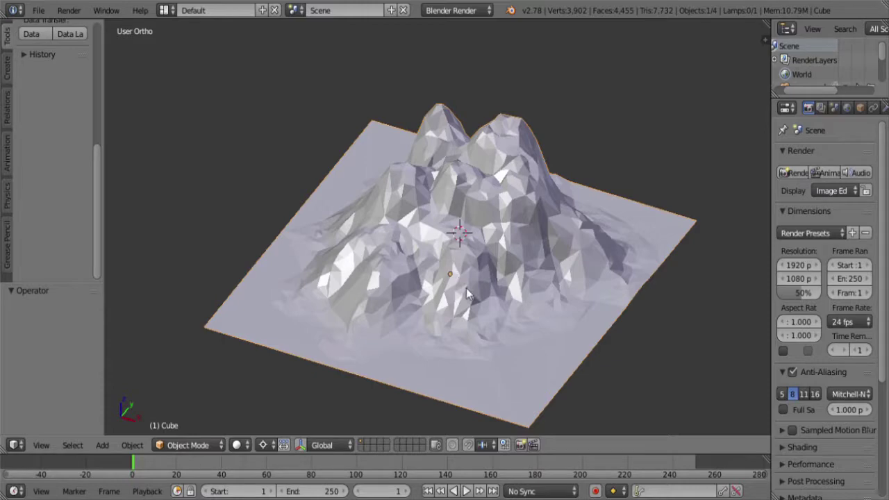
- In Edit Mode, reveal the hidden castle geometry and show the scene in wireframe
key("Tab")
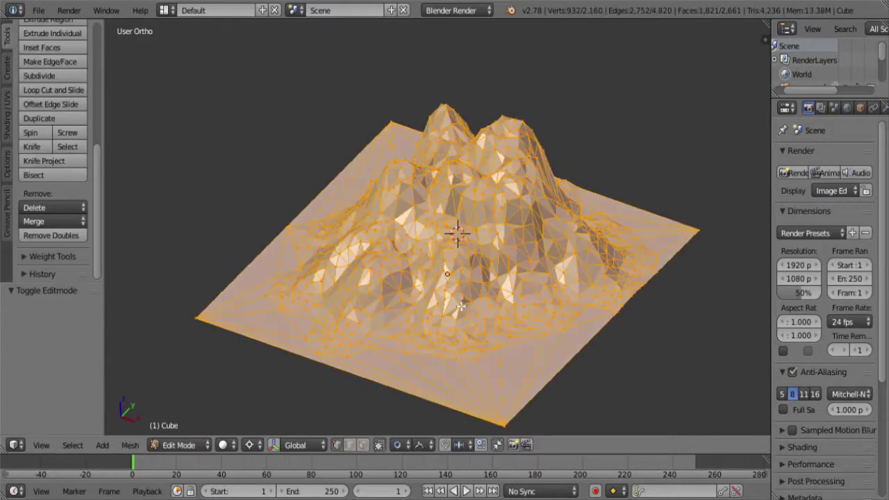
key("a")
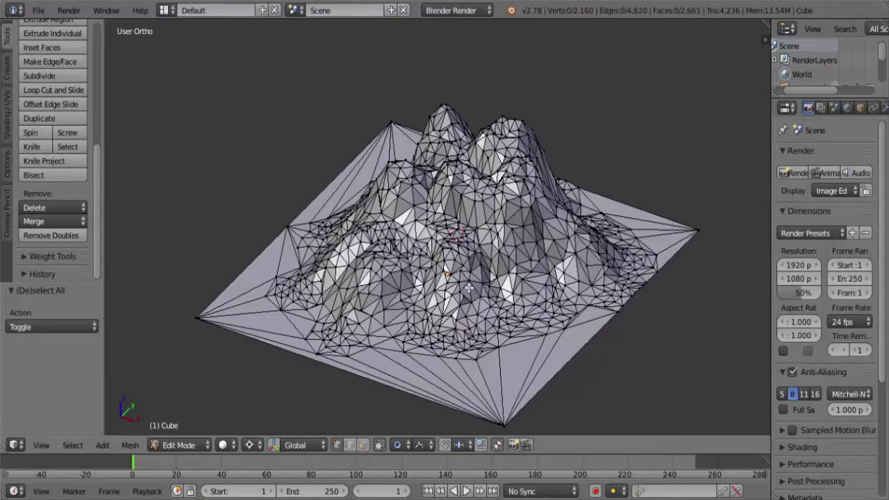
key("alt+h")
key("z")
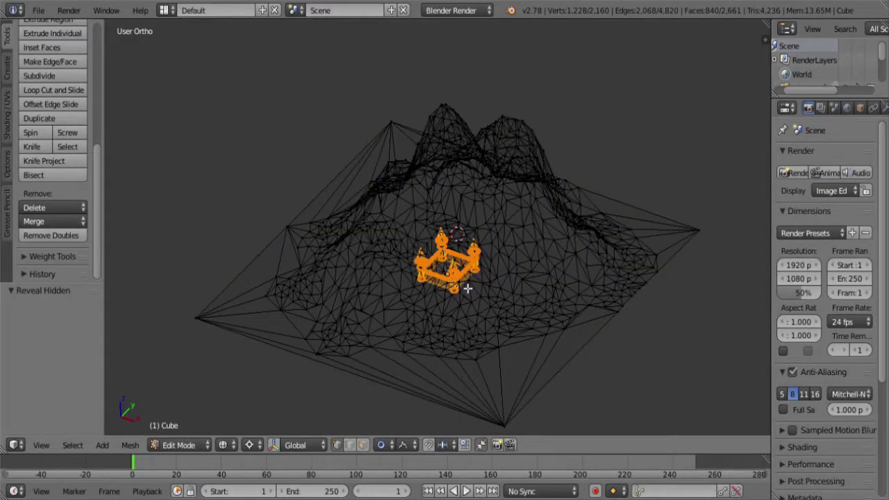
scroll(478, 284, "up", 3)
scroll(506, 317, "down", 2)
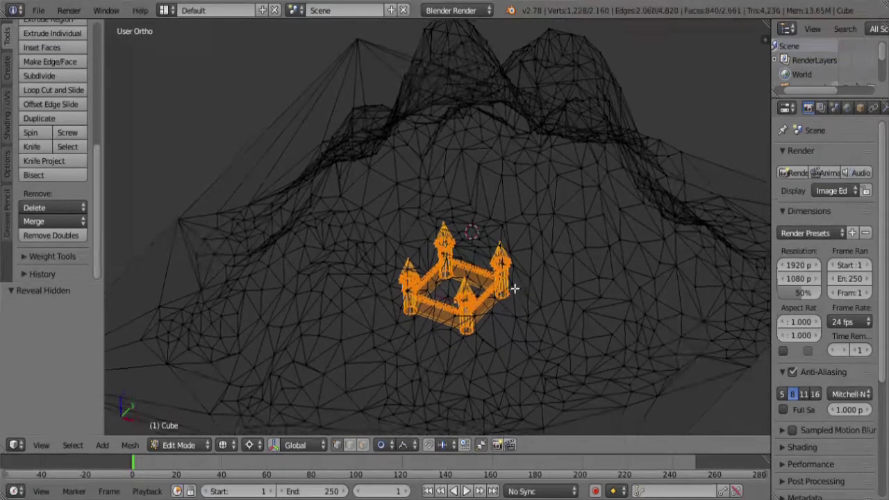
scroll(506, 312, "up", 2)
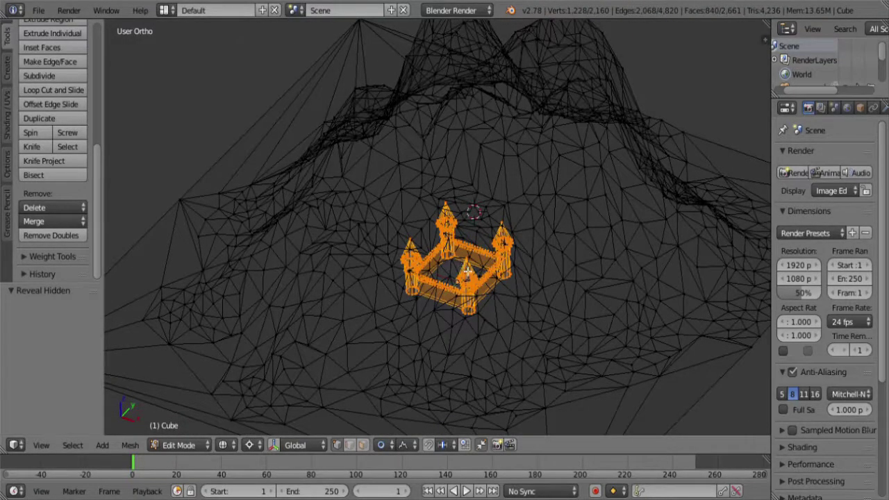
- Separate the castle selection into its own object, Cube.002, and select it alone
key("p")
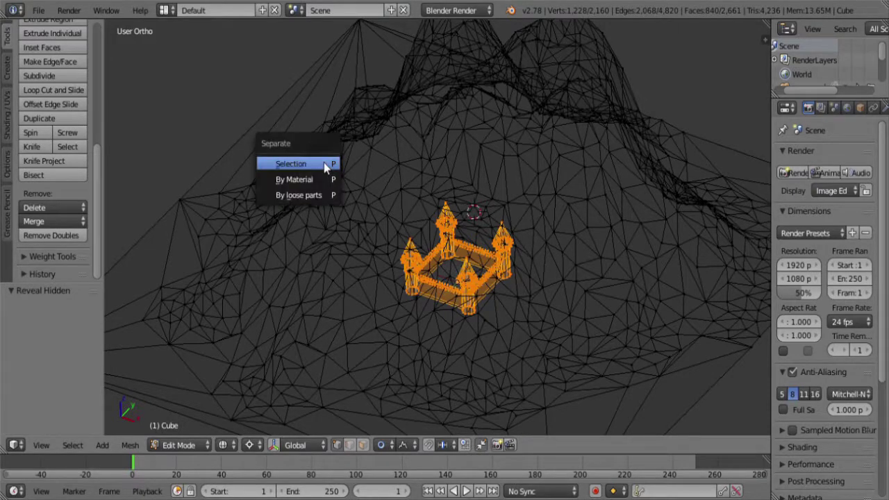
left_click(322, 163)
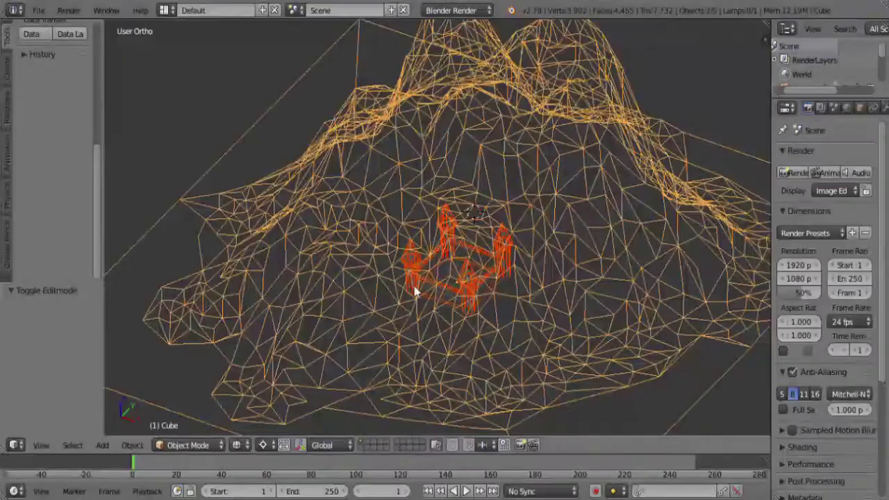
right_click(434, 295)
right_click(439, 285)
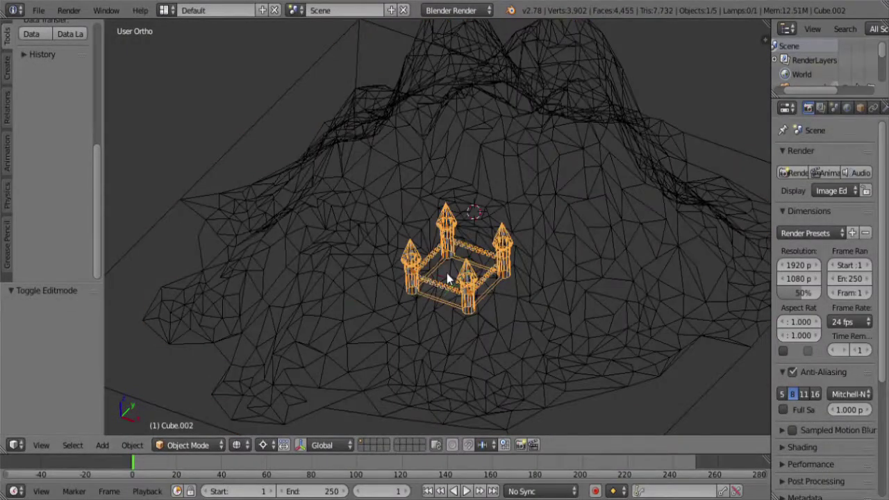
- Move the castle onto the mountain slope using the right-side and front views
key("KP_3")
key("g")
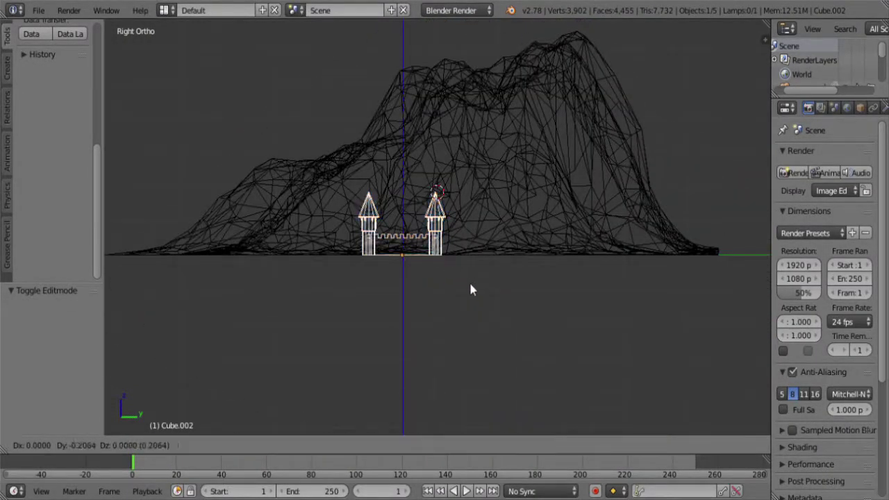
left_click(396, 193)
key("KP_1")
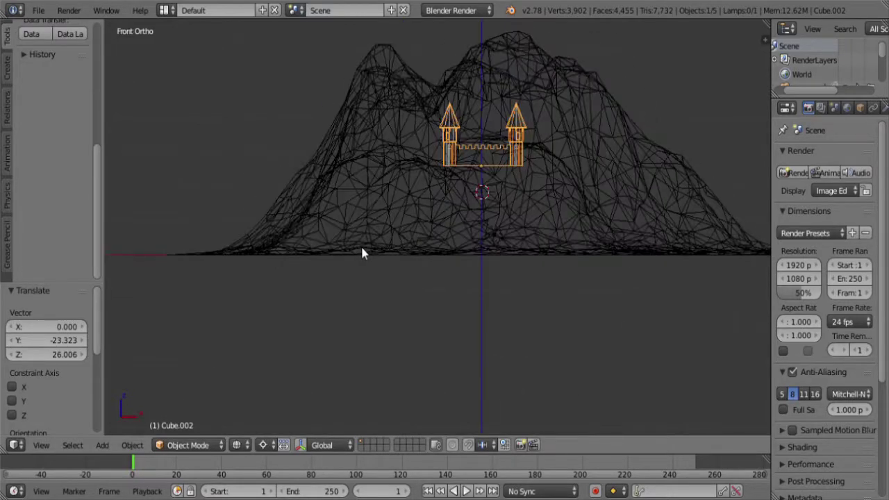
scroll(480, 188, "up", 3)
scroll(515, 157, "down", 1)
key("z")
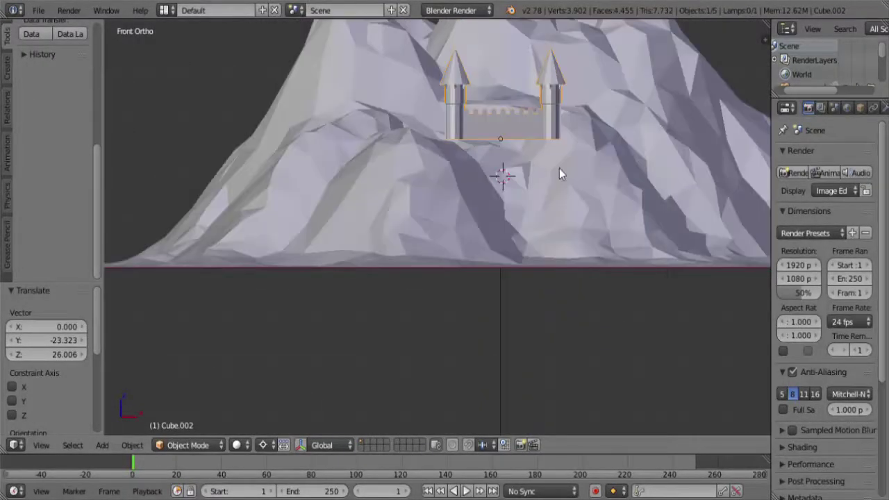
key("g")
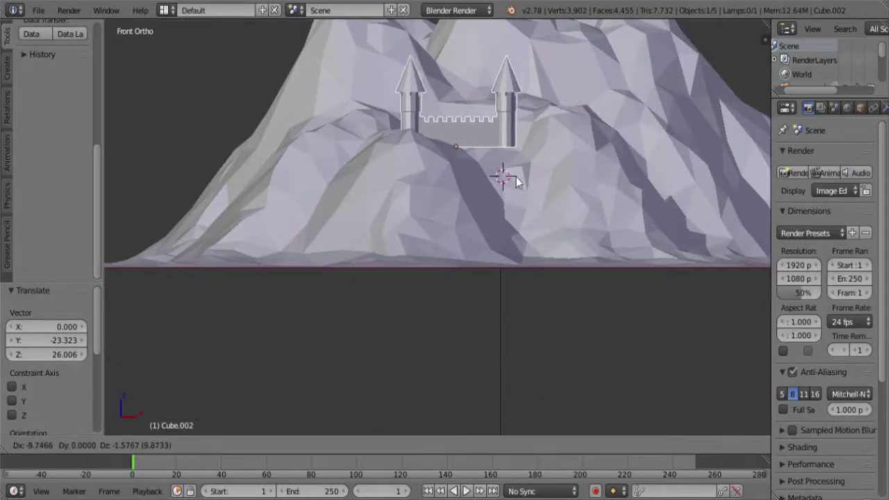
left_click(519, 178)
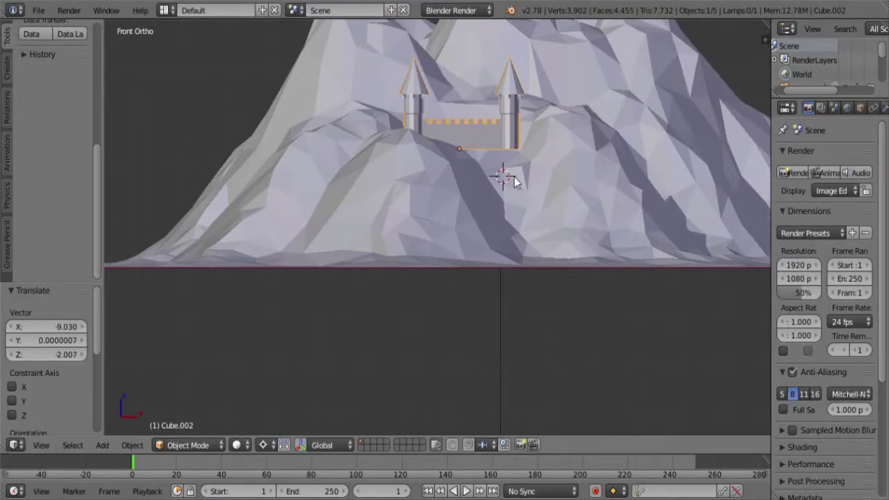
- Box-select the castle's upper parts and raise them 7 units along Z with proportional editing
key("Tab")
key("z")
key("a")
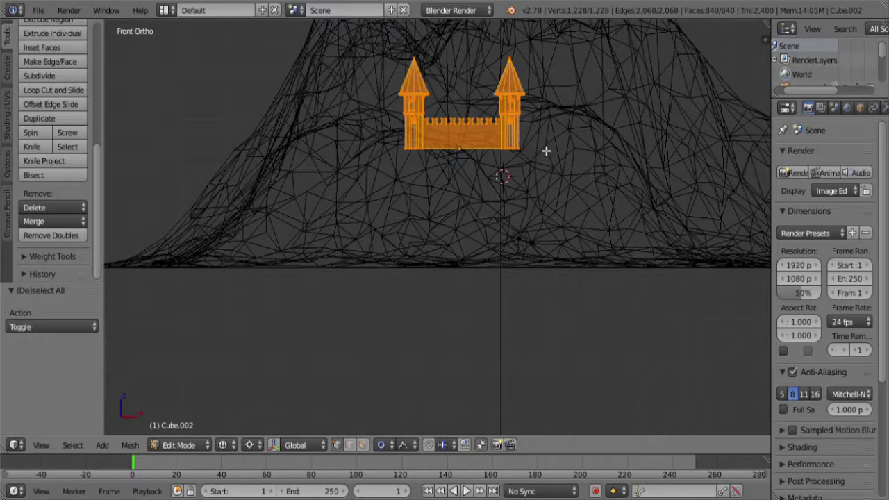
key("a")
key("b")
left_click_drag(560, 139, 382, 30)
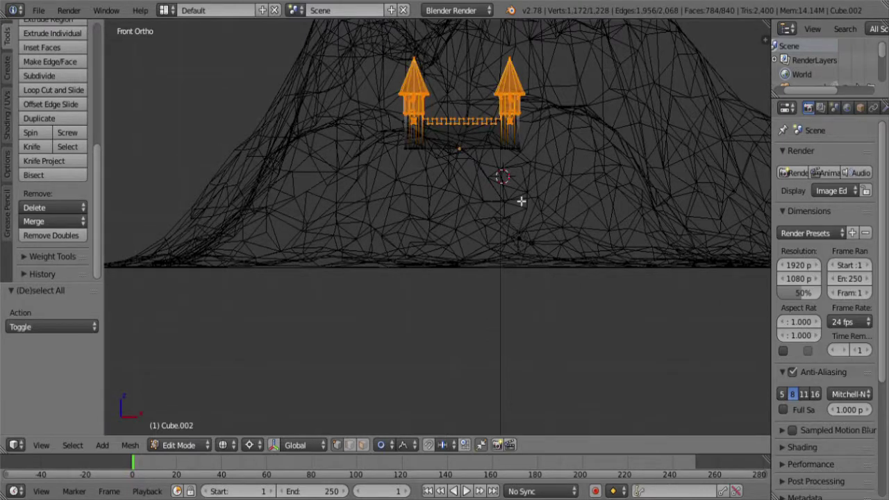
key("g")
key("z")
key("Escape")
left_click(386, 445)
left_click(417, 414)
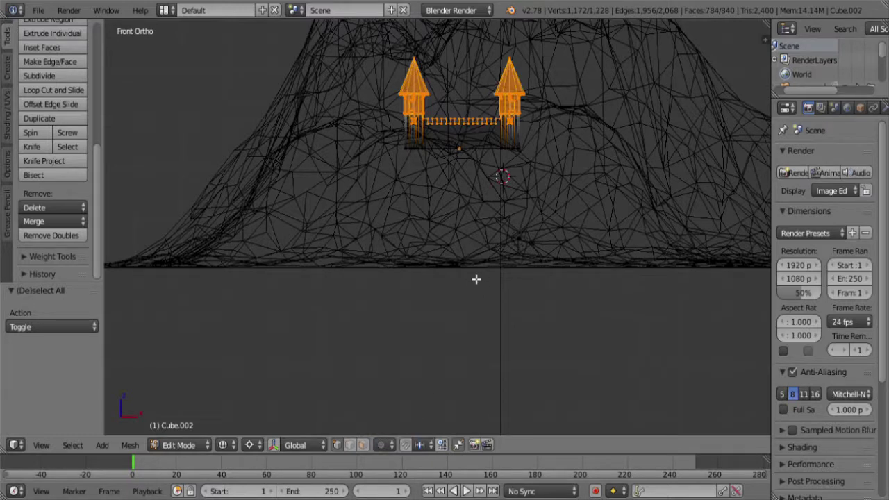
key("g")
key("z")
left_click(480, 247)
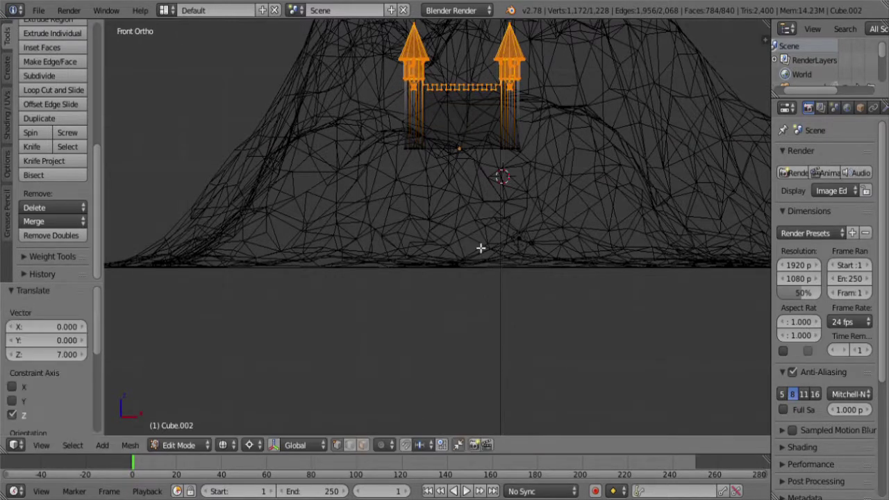
- In Object Mode, lower the whole castle 2.508 along Z so its base sinks into the terrain
key("Tab")
middle_click_drag(489, 194, 494, 225, "shift")
key("z")
scroll(495, 224, "up", 2)
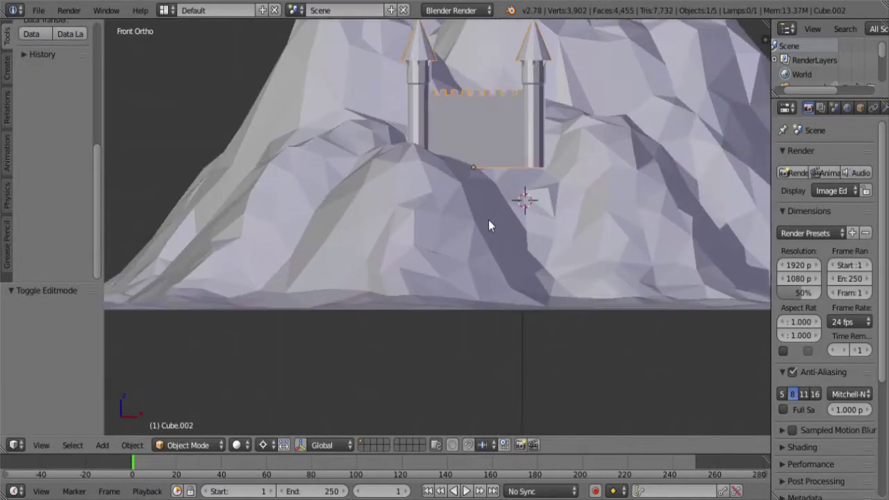
key("g")
key("z")
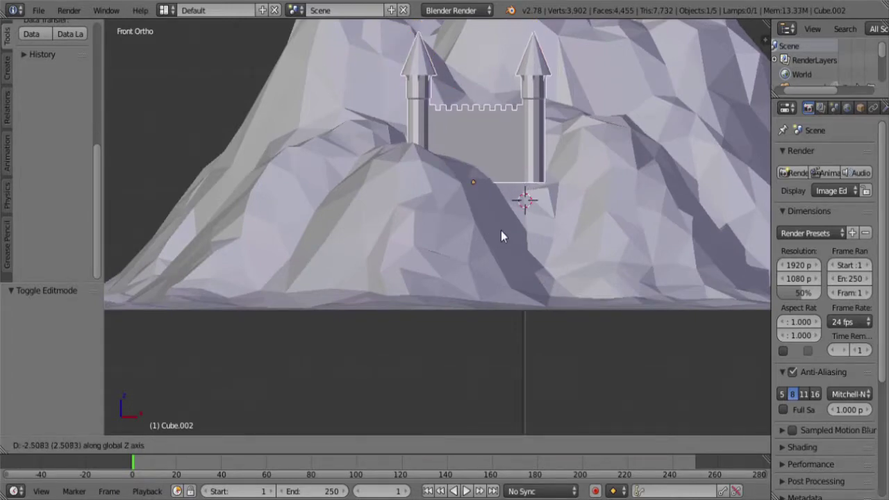
left_click(501, 231)
middle_click_drag(477, 223, 467, 277)
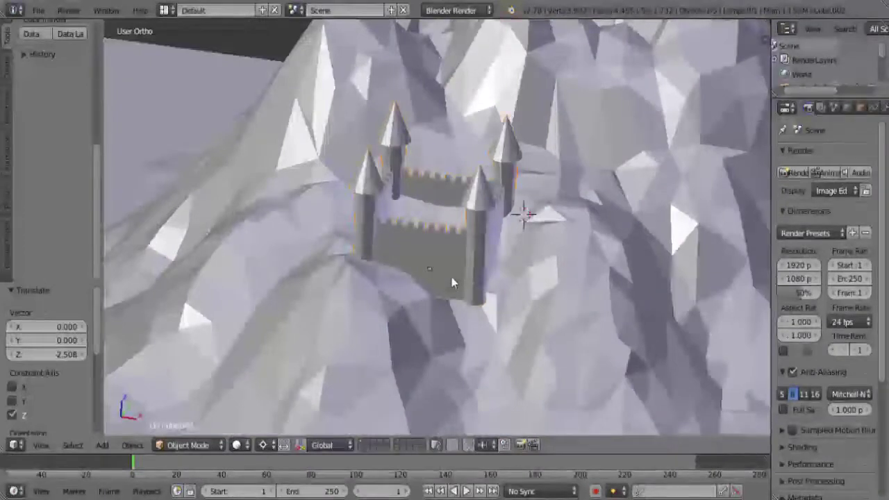
- From top view, snap the 3D cursor to the castle and select the terrain object
key("KP_7")
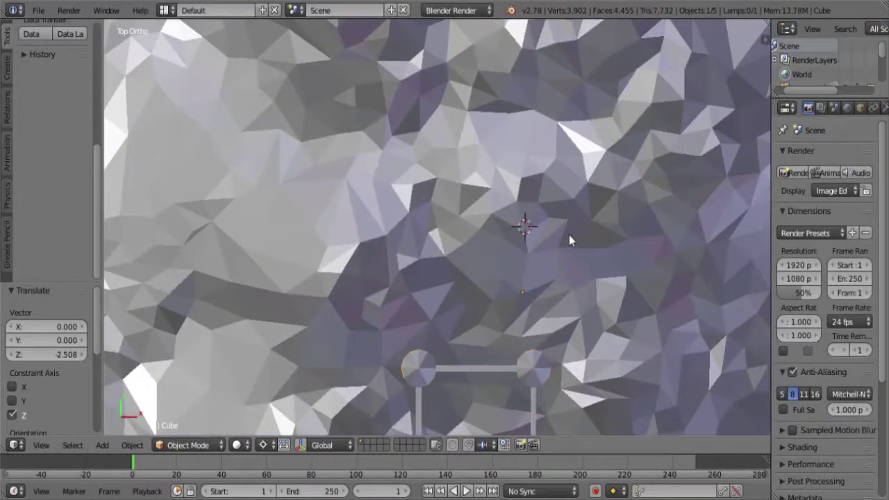
scroll(523, 333, "down", 5)
key("Tab")
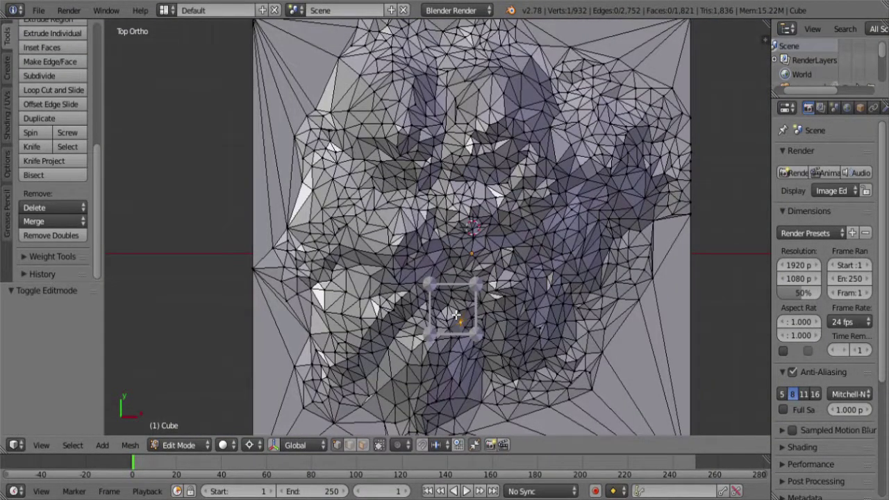
middle_click_drag(476, 328, 521, 299, "shift")
key("Tab")
key("shift+s")
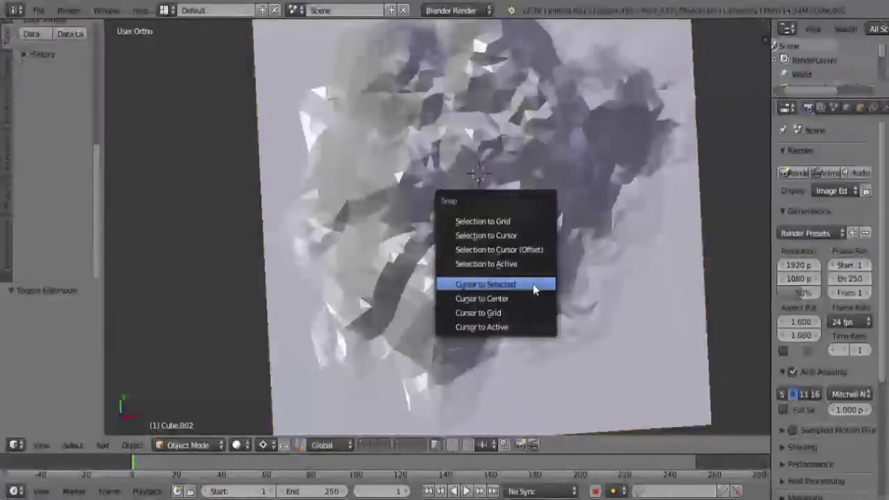
left_click(534, 285)
right_click(466, 253)
- In Edit Mode on the terrain, enable proportional editing with Smooth falloff
key("Tab")
scroll(472, 263, "up", 4)
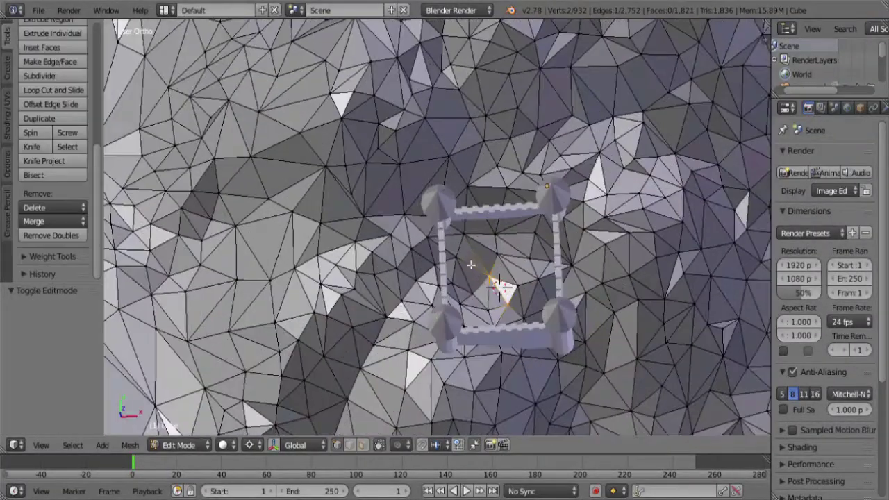
left_click(398, 446)
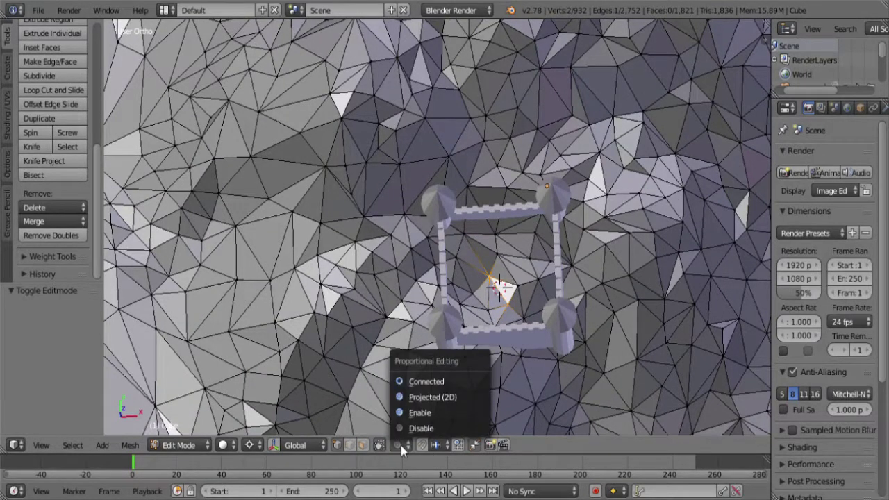
left_click(420, 413)
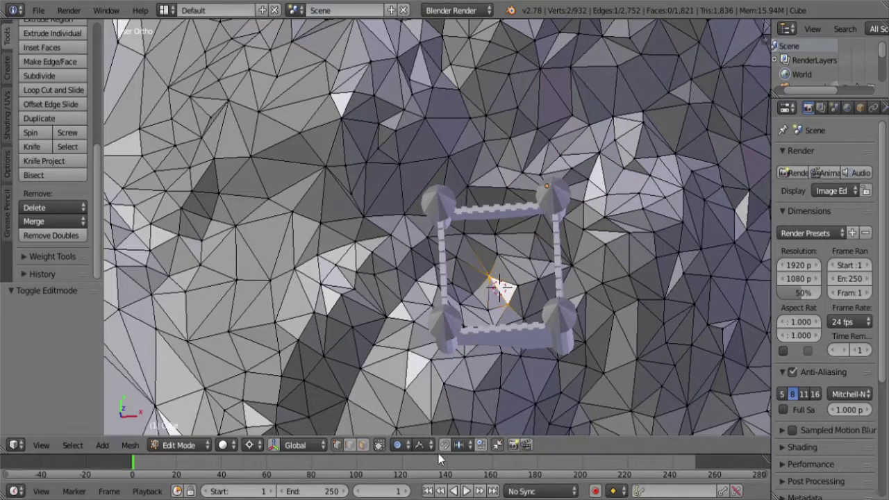
left_click(419, 445)
left_click(440, 424)
- Flatten the ground around the castle by scaling the selected point to 0 along Z
middle_click_drag(417, 312, 497, 254)
key("s")
key("z")
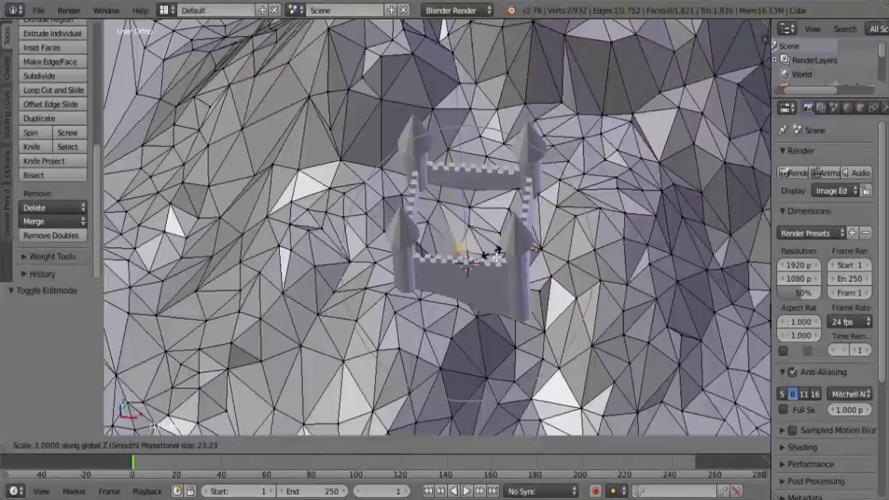
scroll(497, 256, "down", 5)
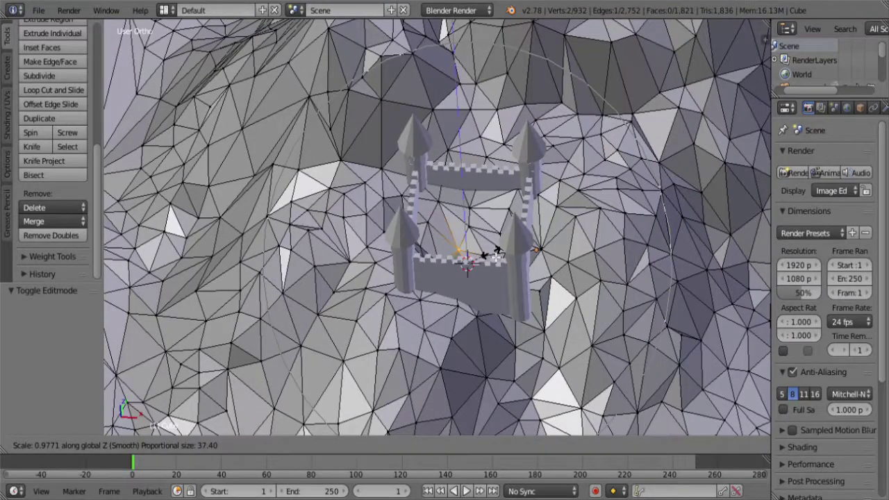
type("0")
scroll(497, 251, "down", 3)
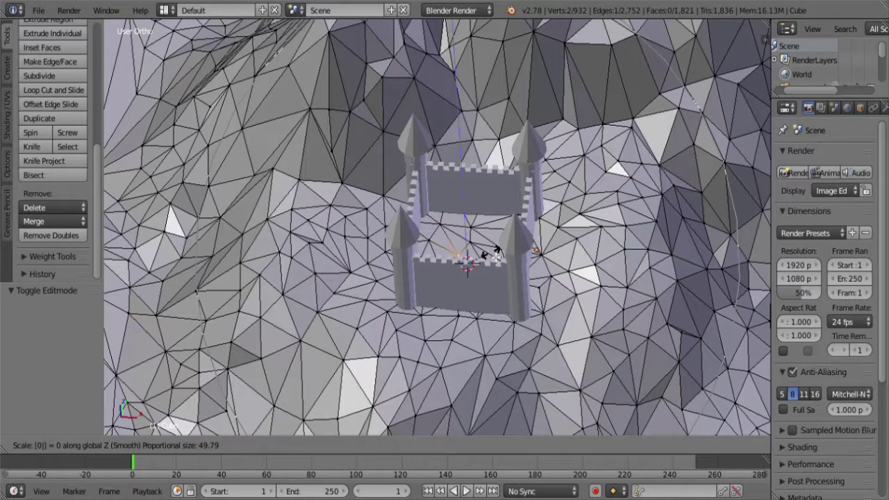
scroll(497, 252, "up", 2)
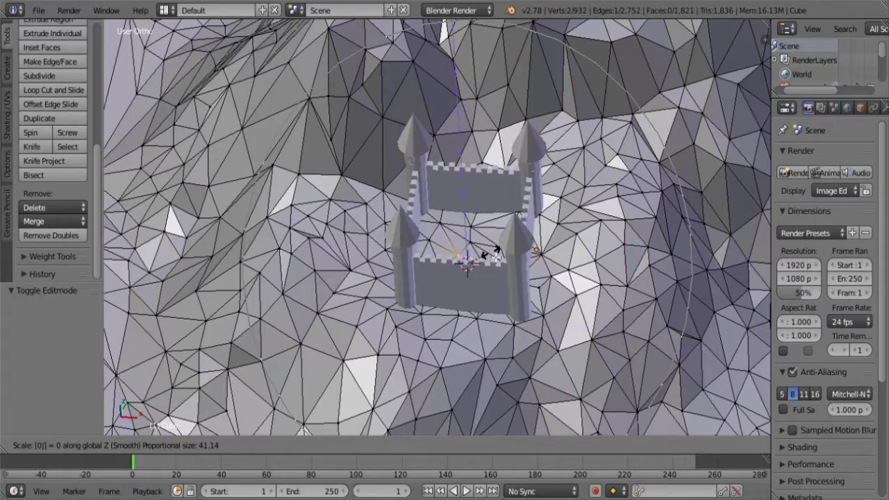
scroll(497, 251, "up", 2)
scroll(497, 252, "up", 1)
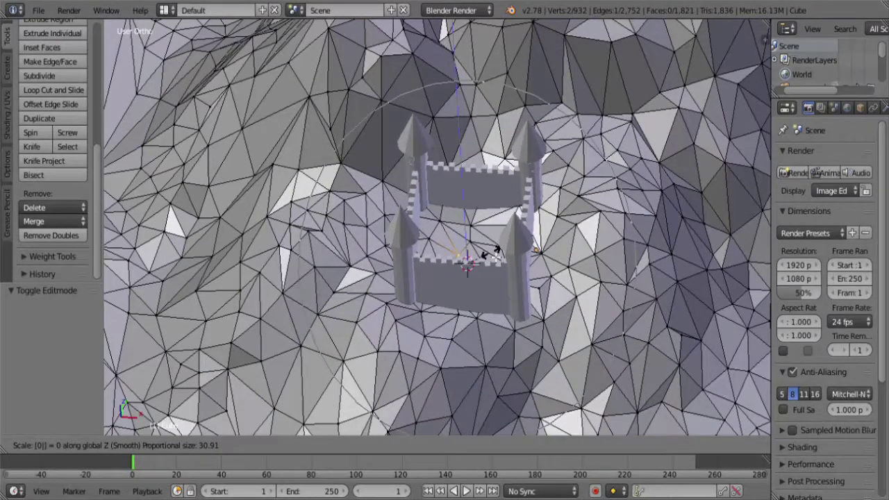
scroll(497, 252, "down", 1)
left_click(497, 251)
- Raise two terrain vertices beside the castle vertically with smooth falloff
right_click(520, 334)
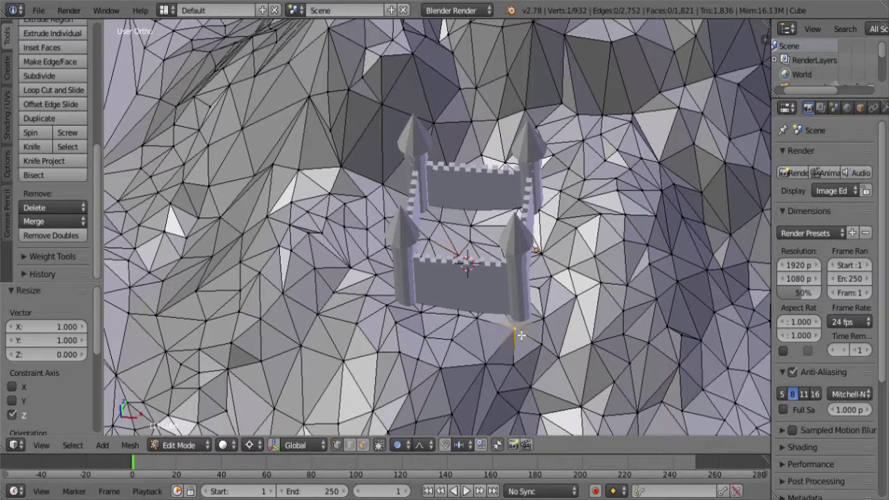
right_click(544, 307, "shift")
key("g")
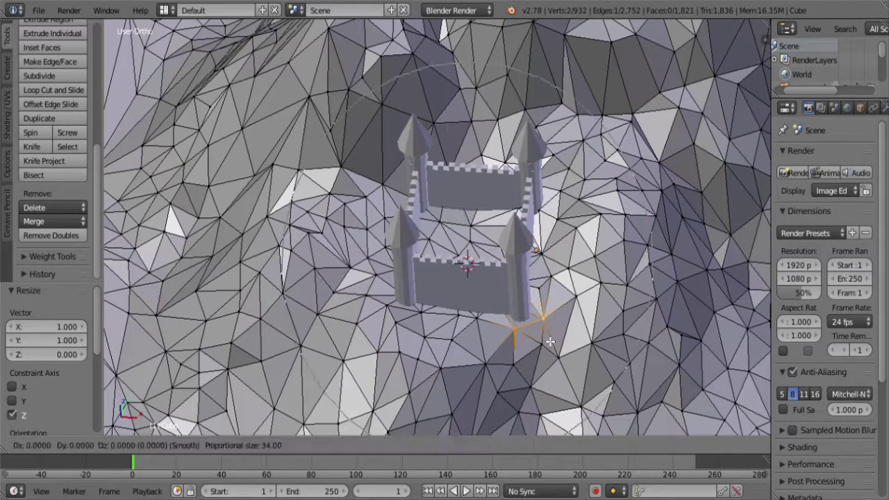
key("z")
scroll(554, 314, "up", 8)
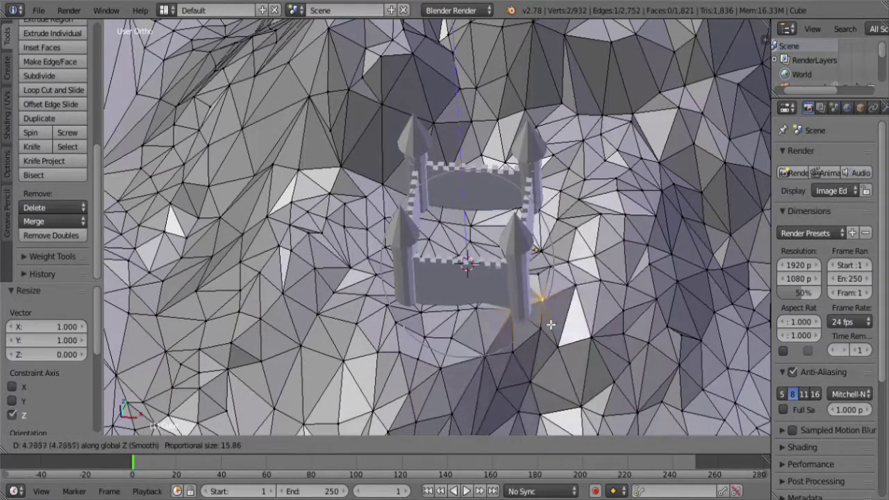
left_click(552, 322)
- Move another terrain vertex near the mesh's outer border with smooth falloff
right_click(522, 359)
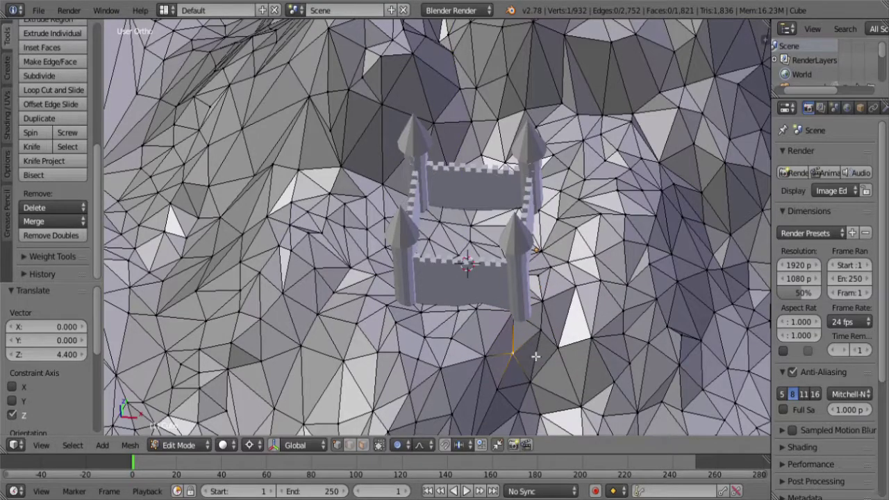
scroll(539, 365, "down", 3)
middle_click_drag(539, 362, 556, 208)
key("g")
left_click(520, 214)
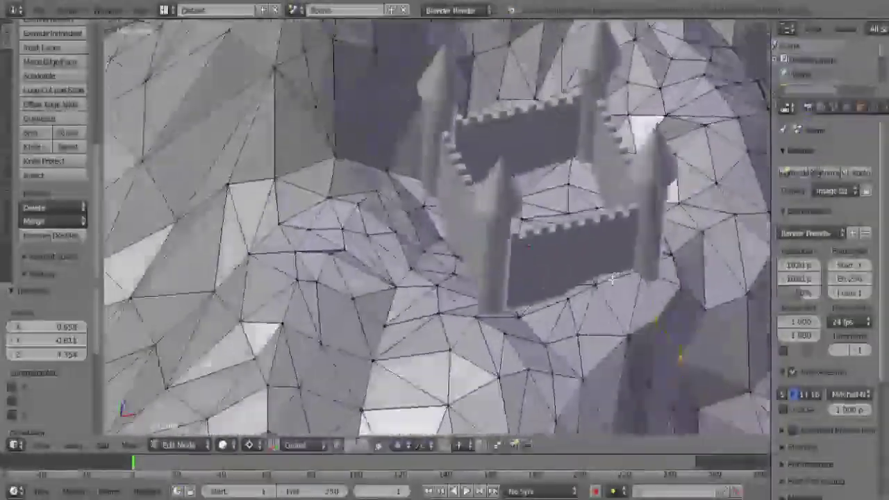
- Raise the vertex beside the castle wall about 1.29 units along Z, then leave Edit Mode
middle_click_drag(555, 208, 563, 271)
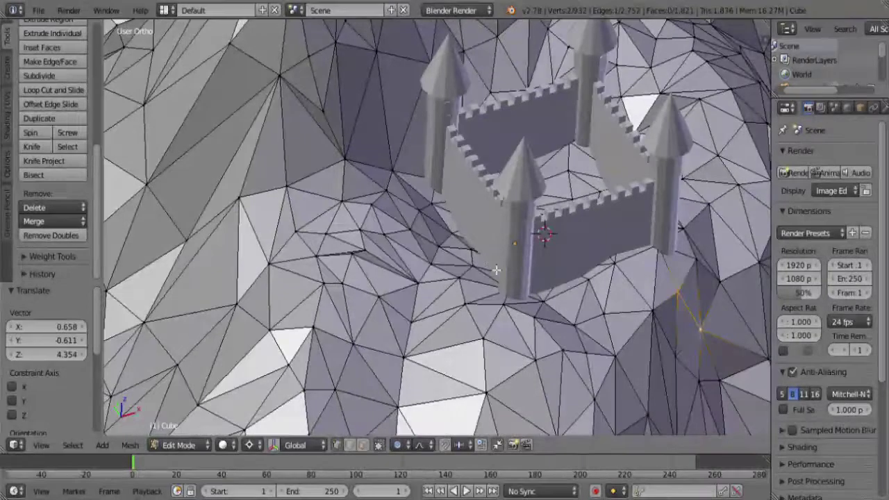
right_click(452, 236)
middle_click_drag(452, 237, 501, 241)
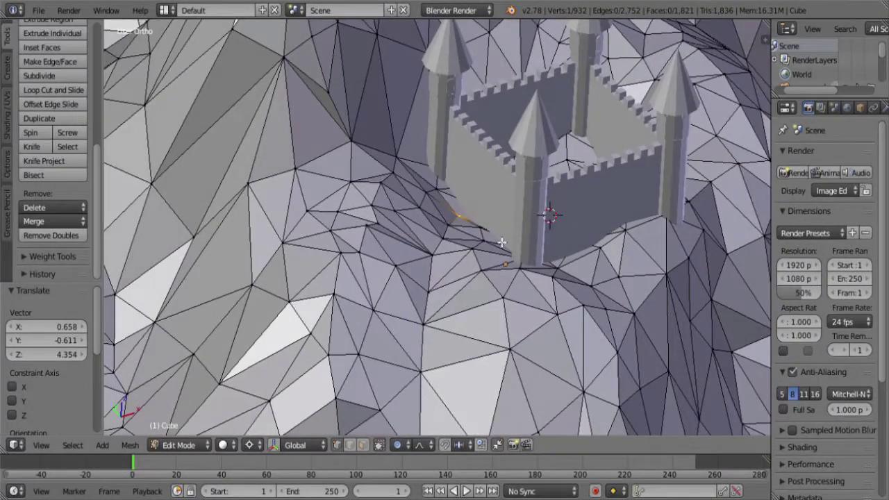
key("g")
key("z")
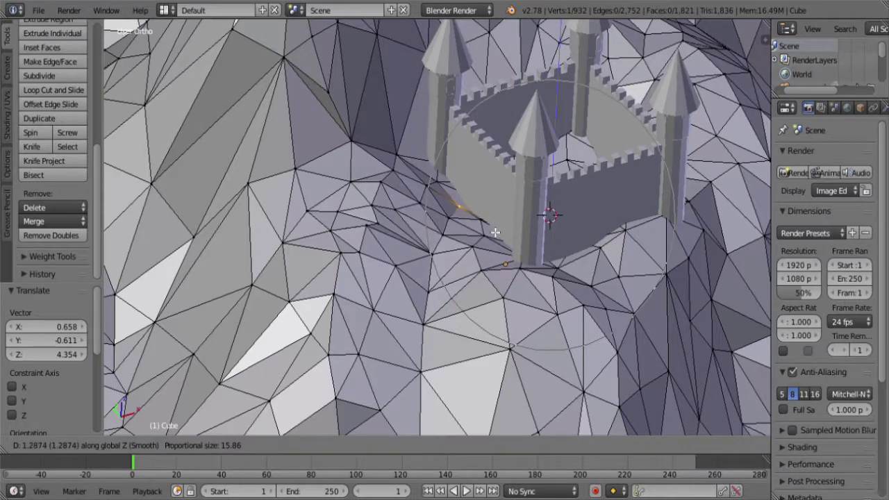
left_click(495, 232)
middle_click_drag(495, 232, 459, 322)
key("Tab")
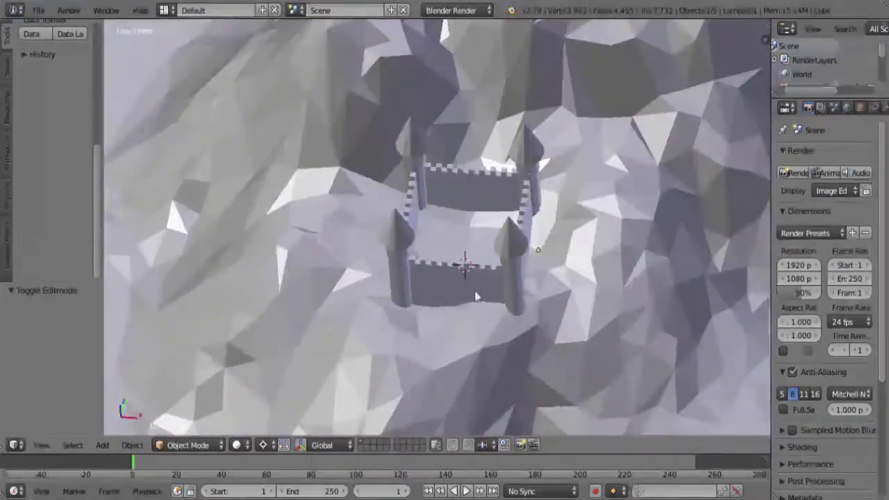
- Inspect the whole terrain in orthographic view, then open the interaction mode dropdown
key("KP_5")
scroll(474, 277, "down", 3)
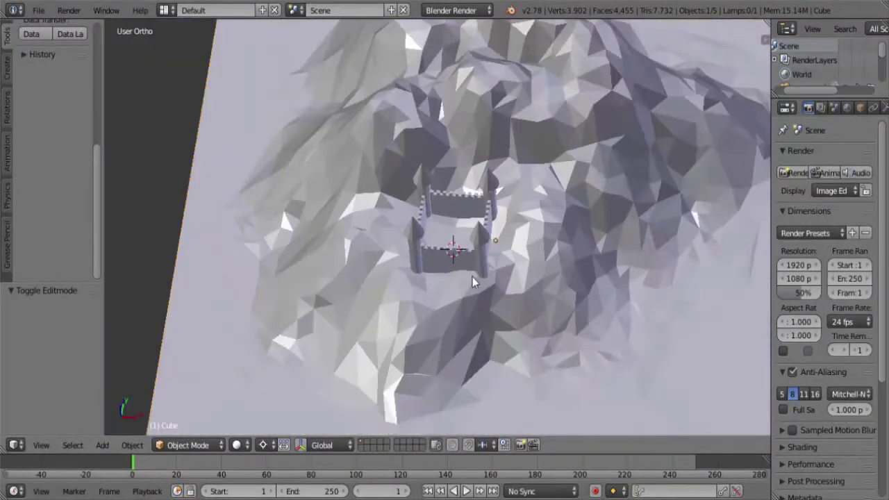
middle_click_drag(472, 277, 471, 317)
scroll(471, 318, "down", 4)
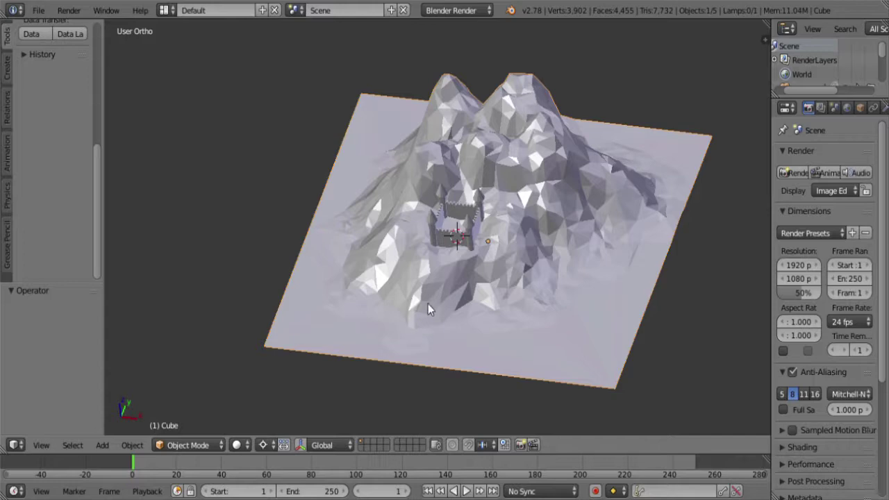
middle_click_drag(432, 308, 466, 302)
scroll(431, 304, "up", 6)
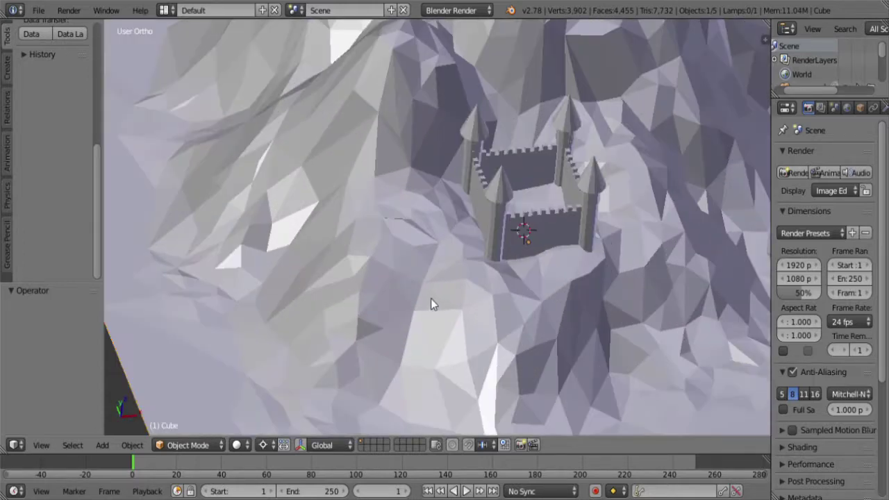
scroll(430, 304, "down", 2)
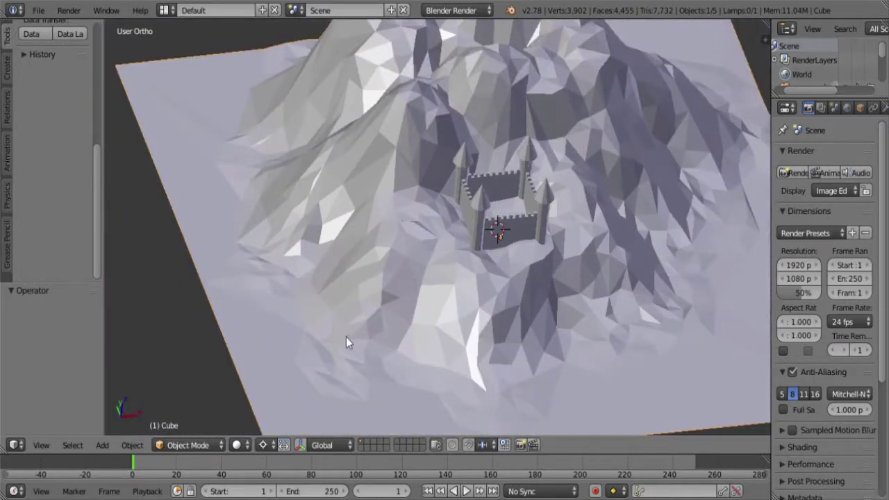
left_click(198, 445)
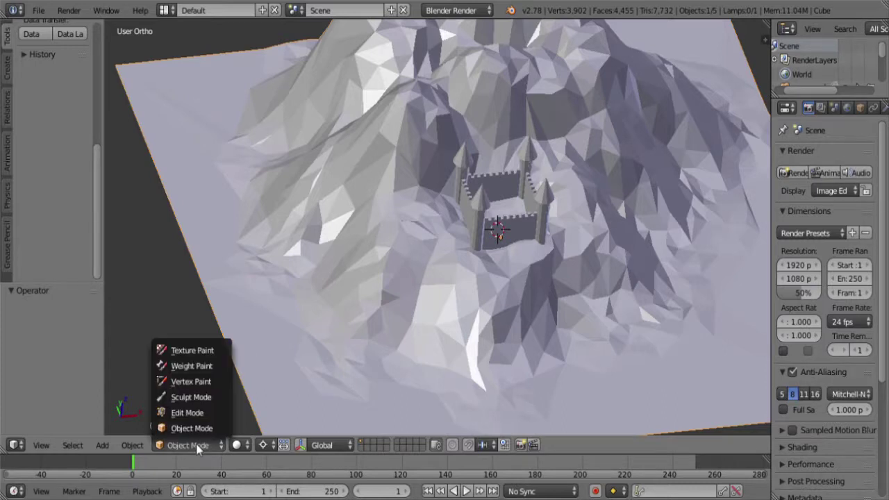
- Switch the terrain to Sculpt Mode and set the brush strength to 1.000
left_click(201, 397)
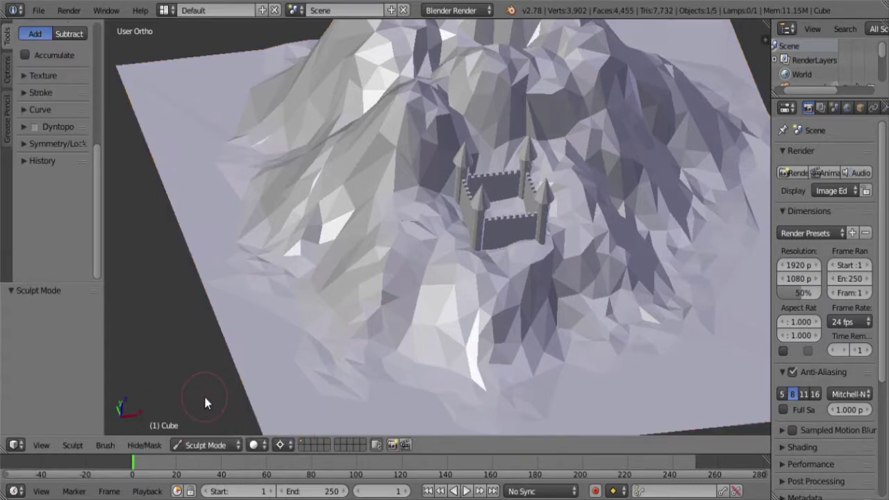
scroll(313, 375, "down", 5)
mouse_move(393, 323)
middle_mouse_down()
mouse_move(391, 305)
mouse_move(357, 303)
mouse_move(471, 338)
mouse_move(198, 259)
middle_mouse_up()
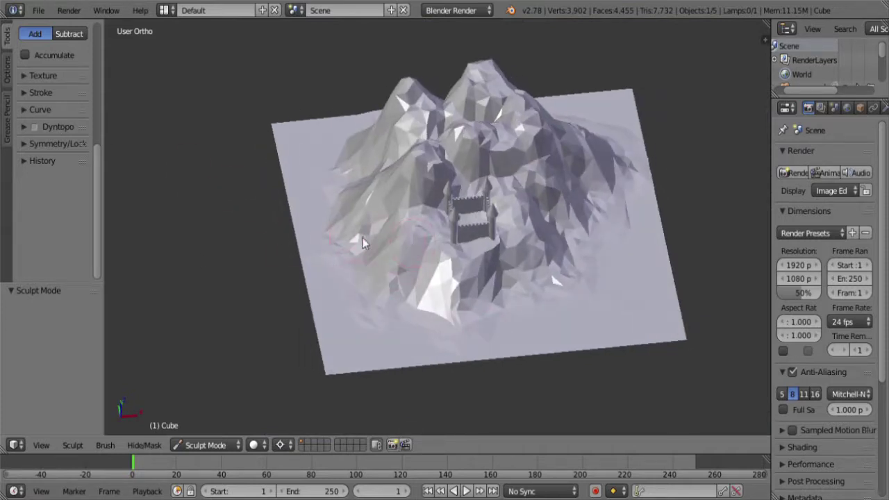
scroll(97, 195, "up", 5)
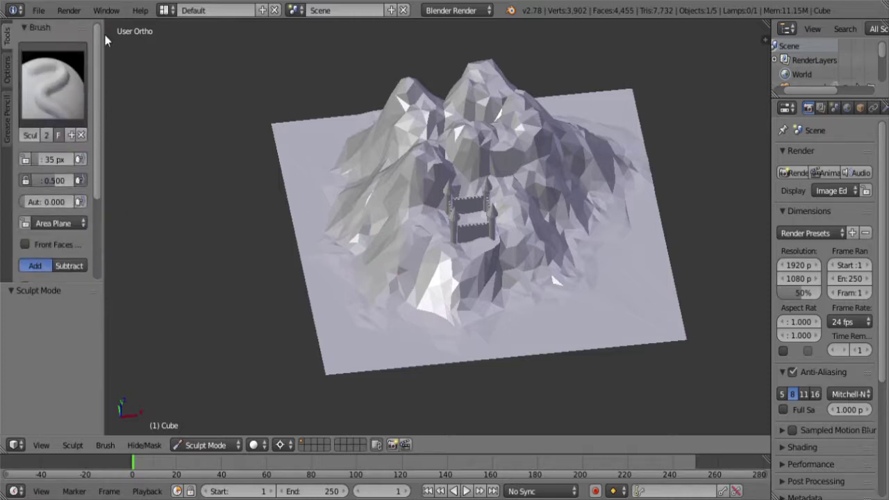
left_click(57, 102)
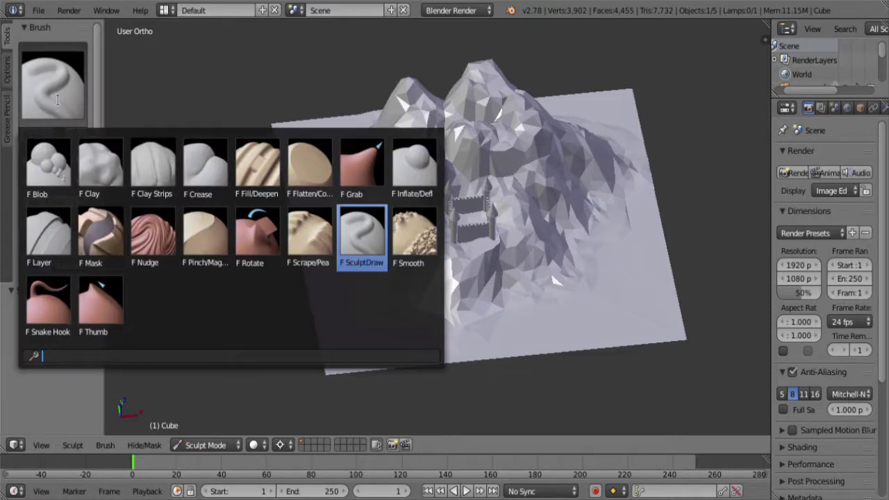
key("Escape")
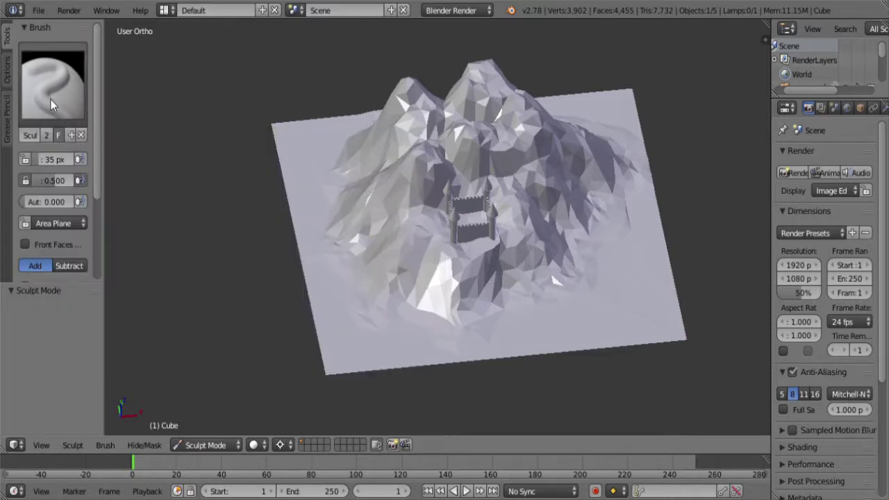
left_click_drag(54, 181, 75, 182)
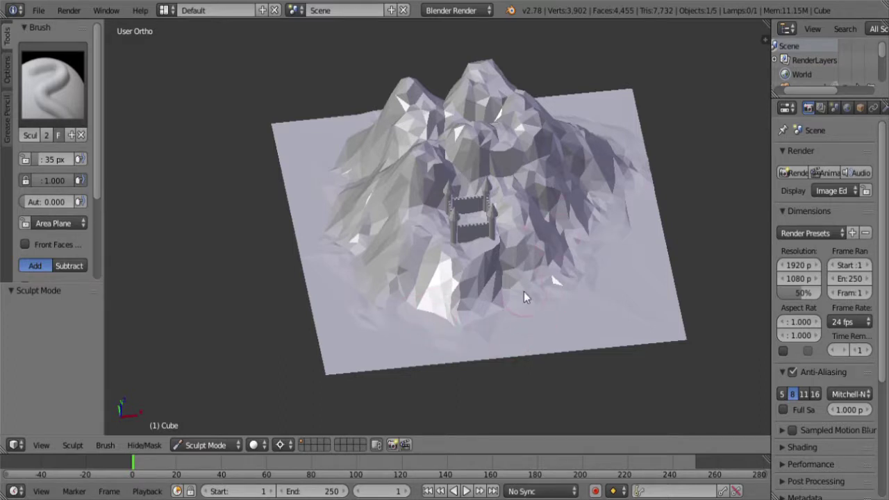
- Paint Sculpt Draw strokes on the slopes right, below and left of the castle
scroll(524, 292, "up", 4)
scroll(560, 328, "down", 3)
mouse_move(556, 256)
left_mouse_down()
mouse_move(568, 211)
mouse_move(590, 255)
left_mouse_up()
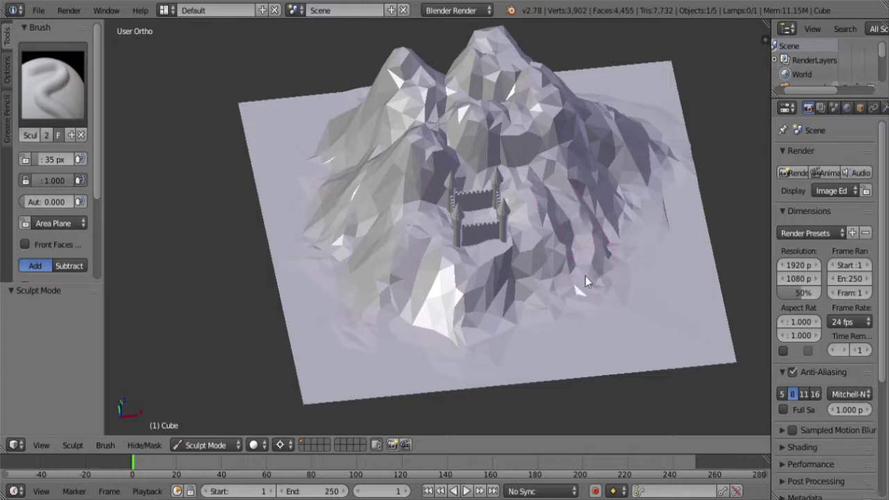
mouse_move(538, 281)
left_mouse_down()
mouse_move(503, 301)
mouse_move(517, 285)
mouse_move(512, 265)
mouse_move(485, 294)
mouse_move(437, 257)
mouse_move(421, 261)
mouse_move(428, 245)
mouse_move(415, 279)
mouse_move(433, 297)
left_mouse_up()
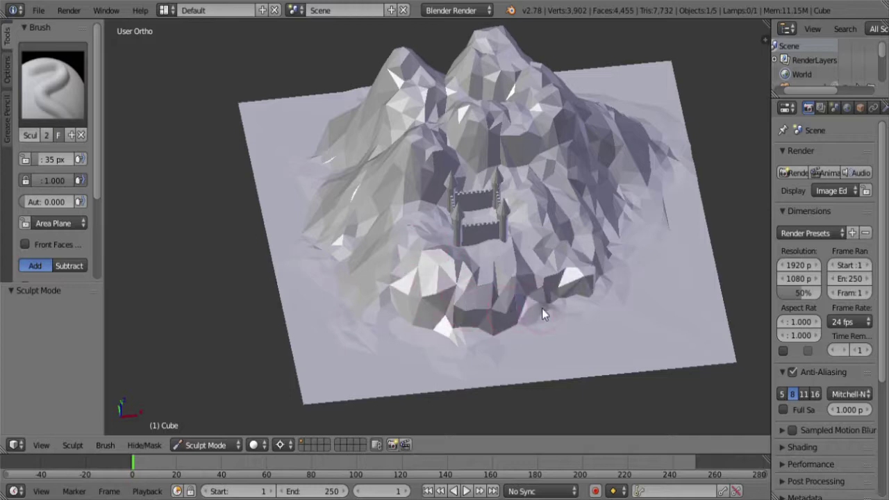
left_click_drag(542, 313, 569, 304)
scroll(599, 237, "down", 1)
mouse_move(599, 238)
middle_mouse_down()
mouse_move(542, 264)
mouse_move(489, 270)
middle_mouse_up()
mouse_move(419, 267)
left_mouse_down()
mouse_move(406, 251)
mouse_move(375, 273)
mouse_move(400, 292)
mouse_move(372, 265)
mouse_move(387, 285)
left_mouse_up()
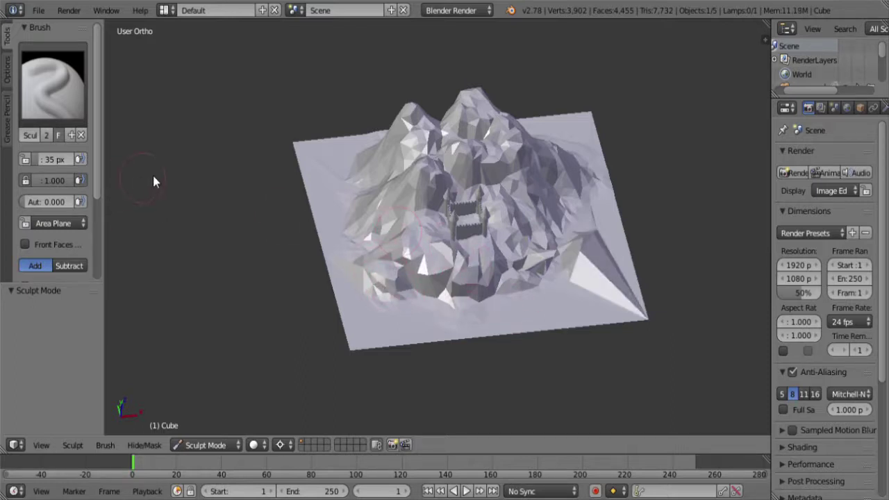
scroll(48, 194, "down", 4)
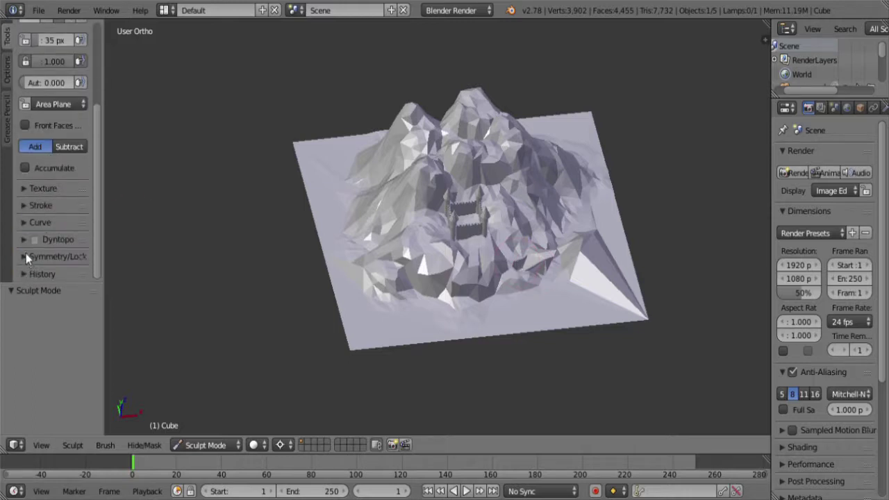
- Turn off X mirror symmetry and undo the two strokes that made the spike
left_click(25, 256)
scroll(46, 245, "down", 4)
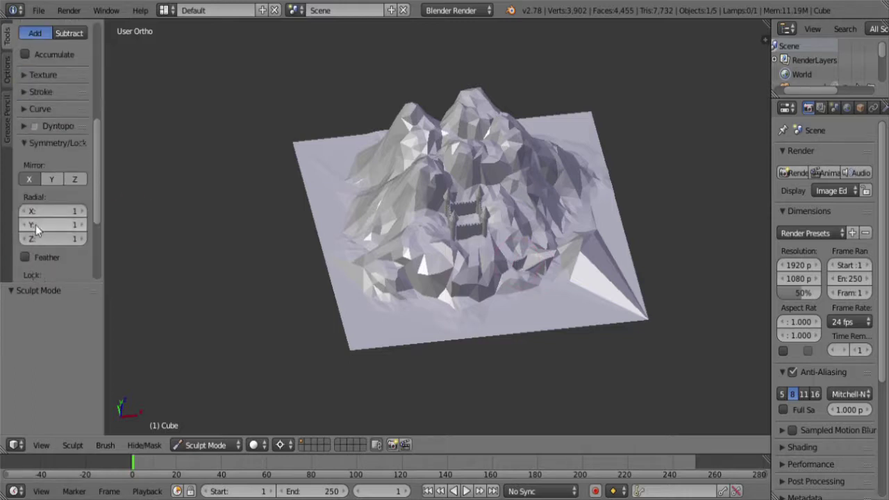
left_click(30, 180)
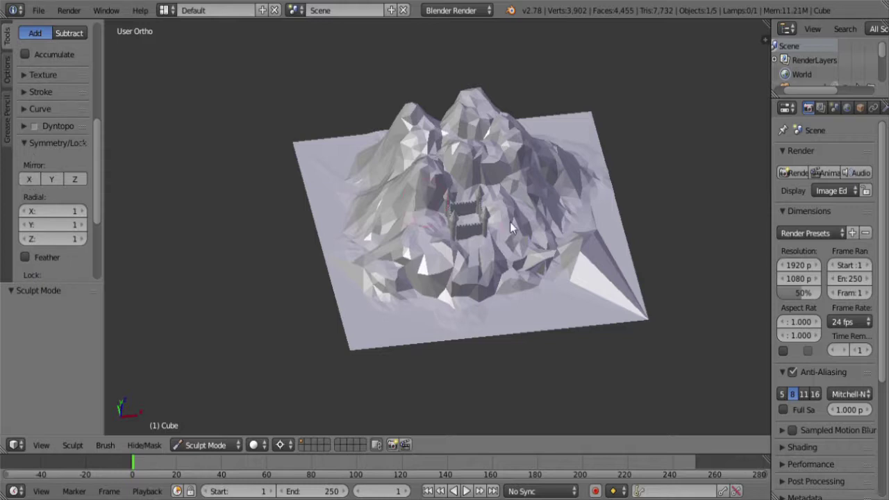
key("ctrl+z")
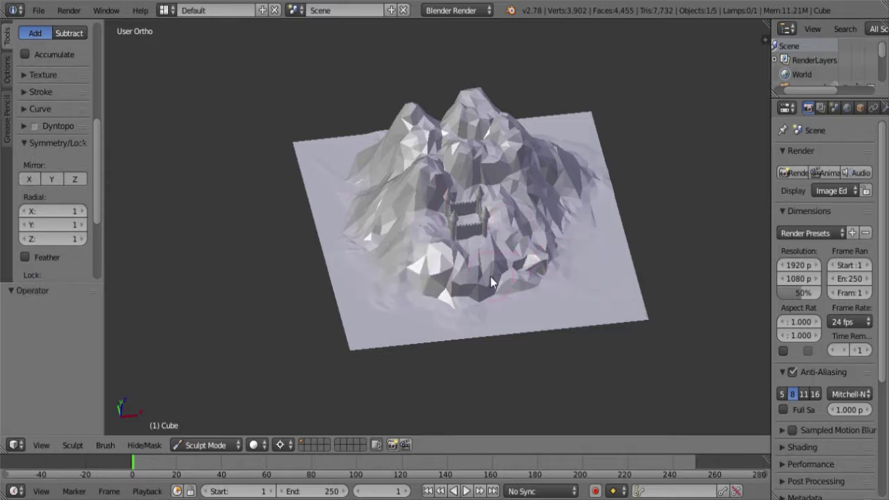
key("ctrl+z")
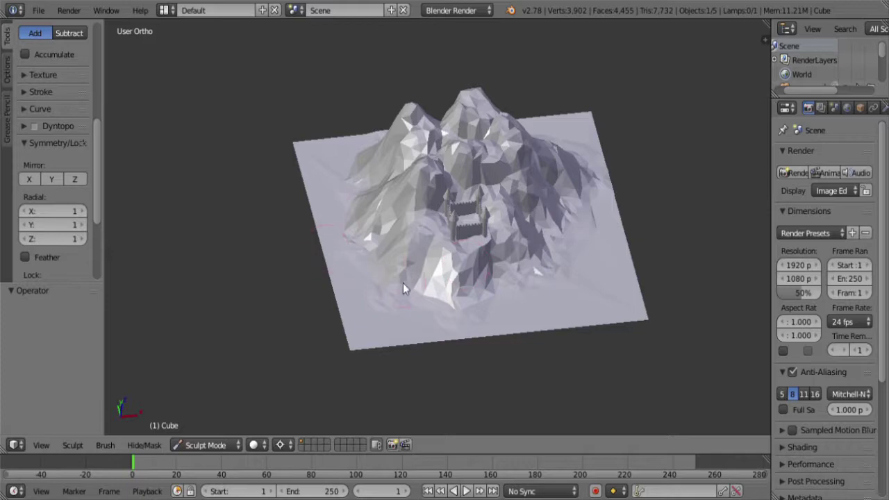
- Sculpt the slope right of the castle and carve grooves down the terrain's middle
mouse_move(403, 282)
middle_mouse_down()
mouse_move(280, 264)
mouse_move(373, 301)
middle_mouse_up()
scroll(373, 301, "up", 5)
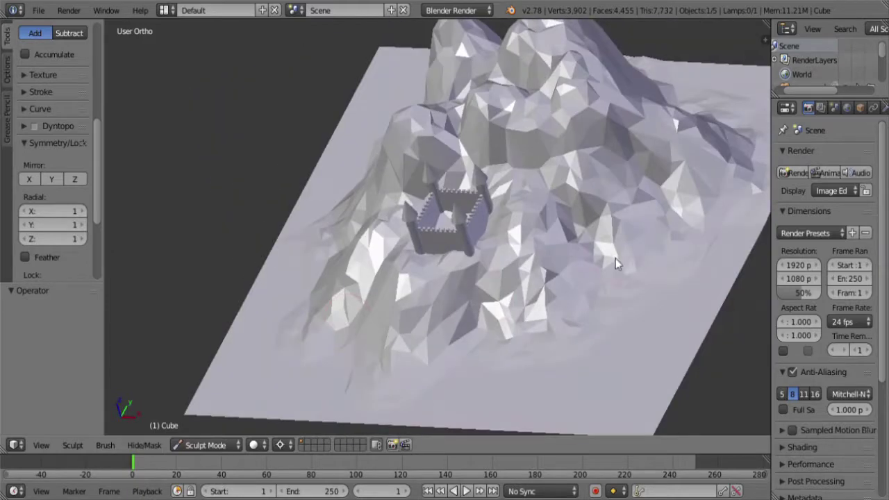
mouse_move(575, 230)
left_mouse_down()
mouse_move(596, 261)
mouse_move(566, 212)
mouse_move(562, 263)
mouse_move(531, 345)
mouse_move(526, 263)
mouse_move(477, 294)
mouse_move(471, 325)
mouse_move(500, 324)
mouse_move(496, 348)
mouse_move(577, 339)
mouse_move(579, 330)
mouse_move(588, 349)
left_mouse_up()
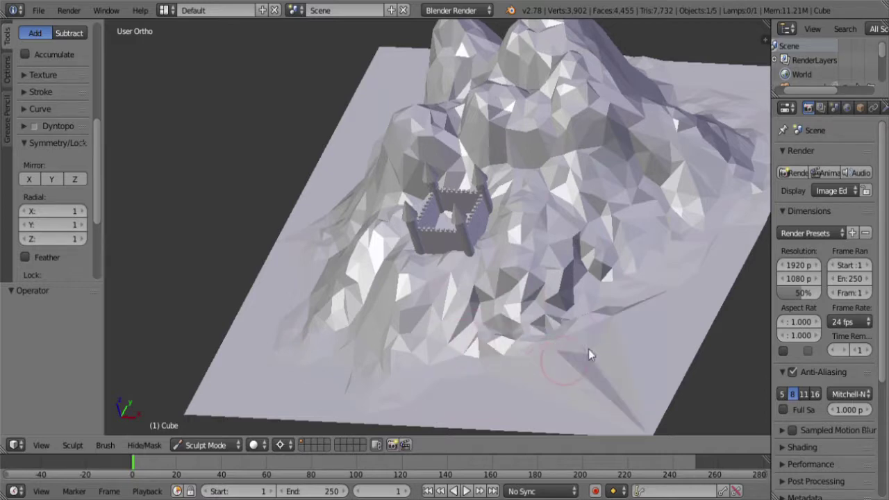
scroll(542, 351, "down", 4)
middle_click_drag(513, 333, 614, 279)
mouse_move(434, 268)
left_mouse_down()
mouse_move(424, 226)
mouse_move(478, 237)
mouse_move(445, 327)
left_mouse_up()
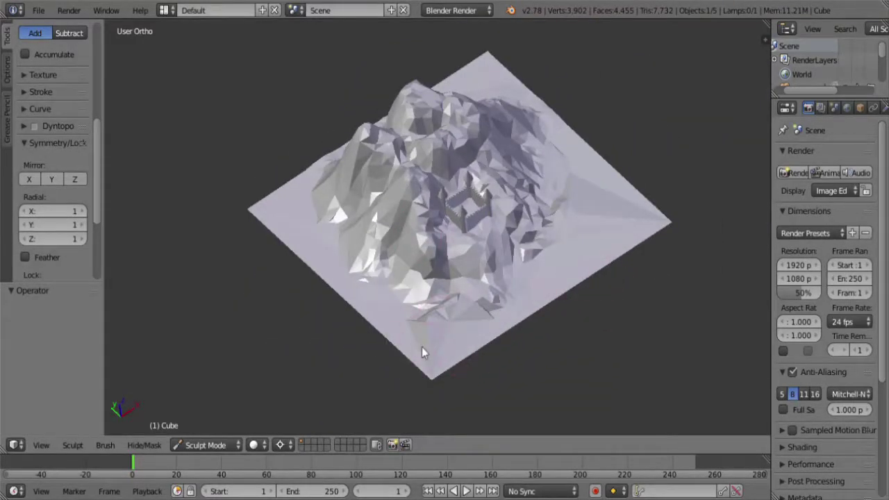
- Smooth and flatten the ground around the castle
middle_click_drag(422, 352, 309, 318)
scroll(322, 367, "up", 5)
scroll(333, 371, "down", 5)
scroll(308, 360, "up", 3)
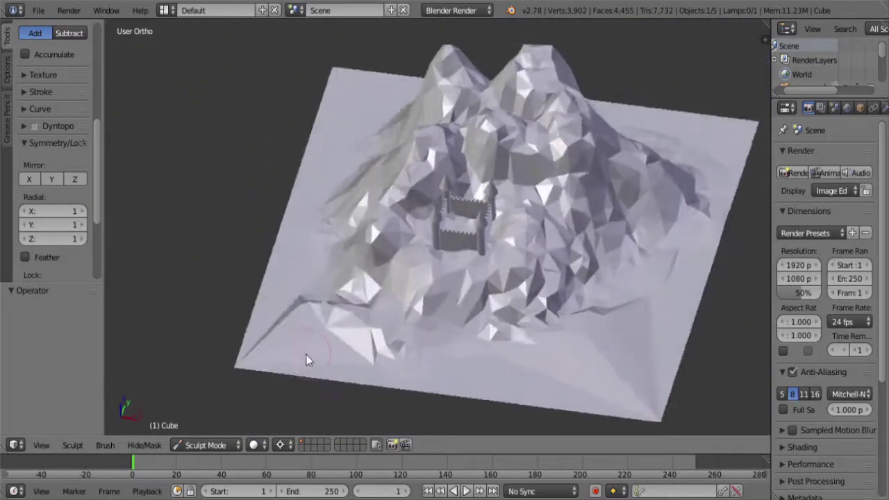
middle_click_drag(306, 355, 288, 317)
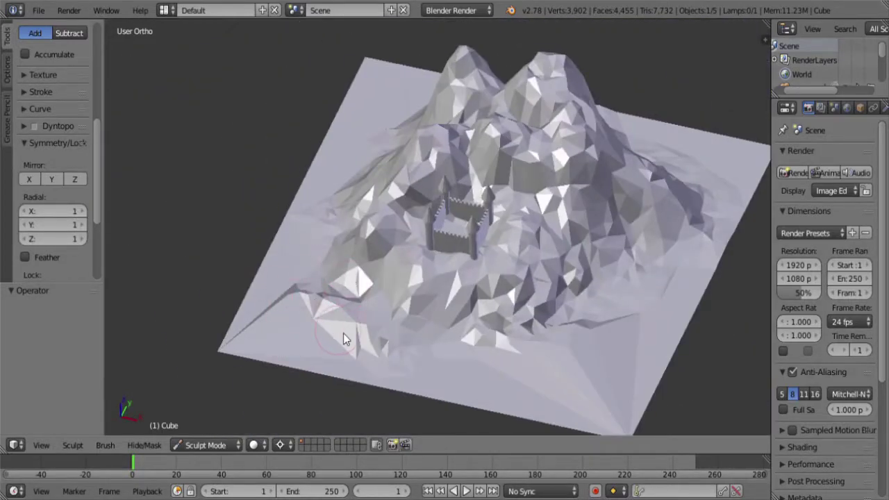
middle_click_drag(343, 334, 460, 359)
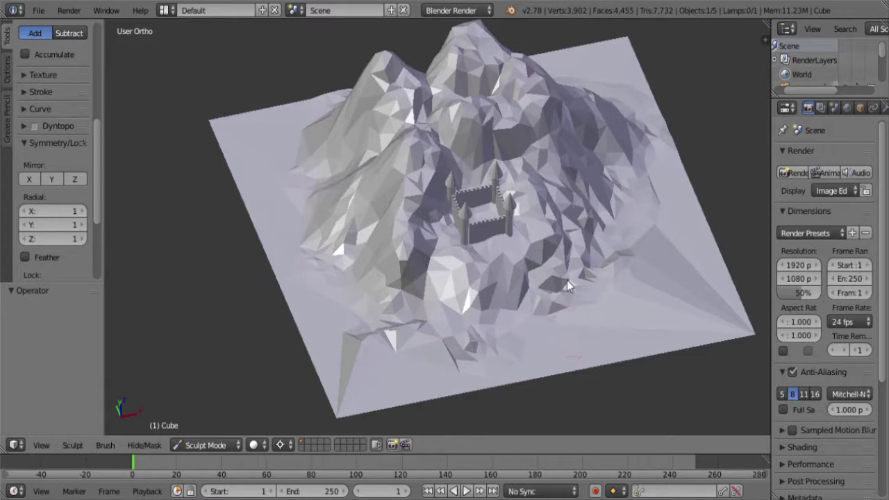
mouse_move(560, 265)
left_mouse_down()
mouse_move(553, 268)
mouse_move(561, 270)
left_mouse_up()
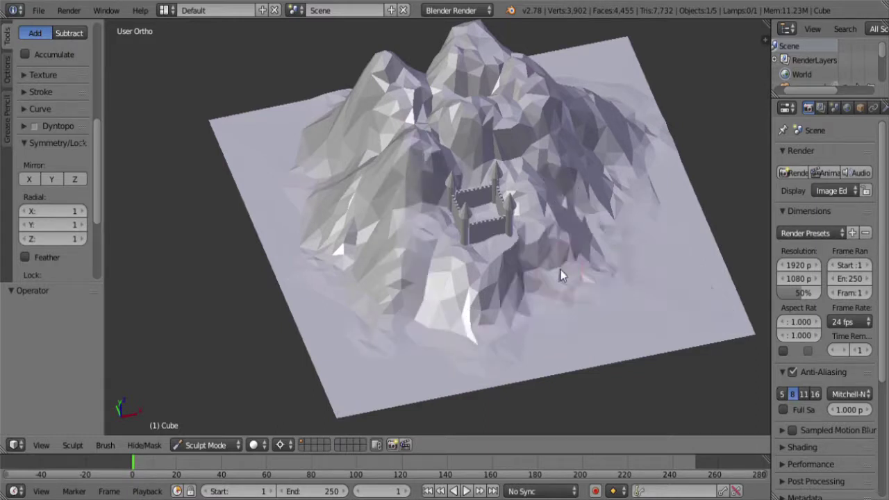
- Enable Dyntopo, raise a faceted bump right of the castle, and set the brush to Subtract
left_click(34, 126)
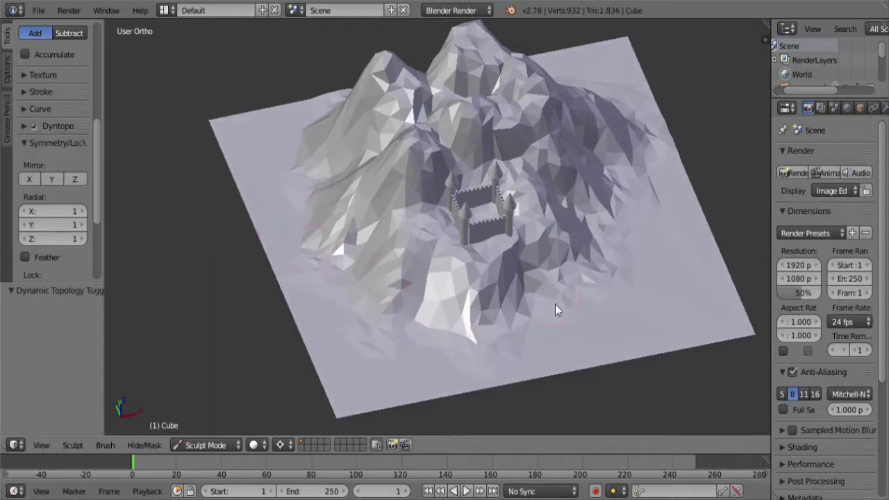
mouse_move(632, 283)
left_mouse_down()
mouse_move(706, 309)
mouse_move(672, 273)
mouse_move(686, 294)
mouse_move(639, 269)
mouse_move(628, 208)
mouse_move(590, 245)
mouse_move(585, 197)
mouse_move(558, 185)
mouse_move(602, 230)
mouse_move(554, 192)
mouse_move(590, 230)
mouse_move(567, 206)
mouse_move(575, 259)
mouse_move(566, 269)
mouse_move(647, 306)
left_mouse_up()
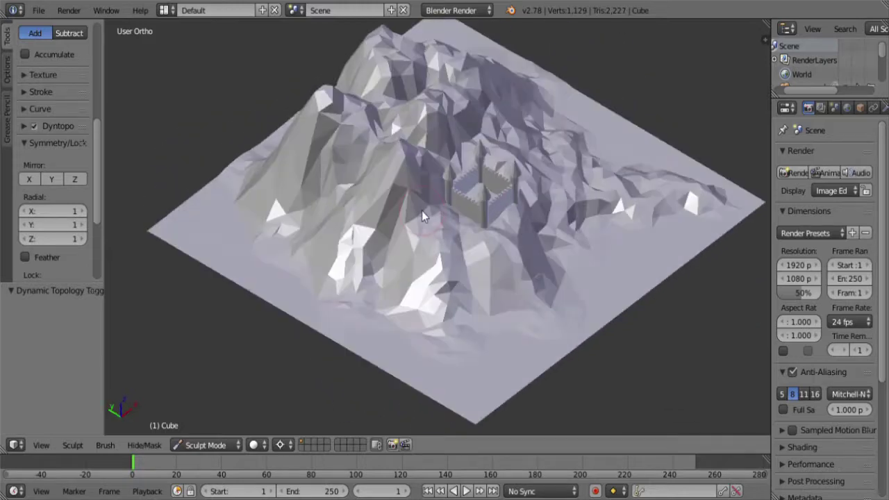
scroll(41, 112, "up", 8)
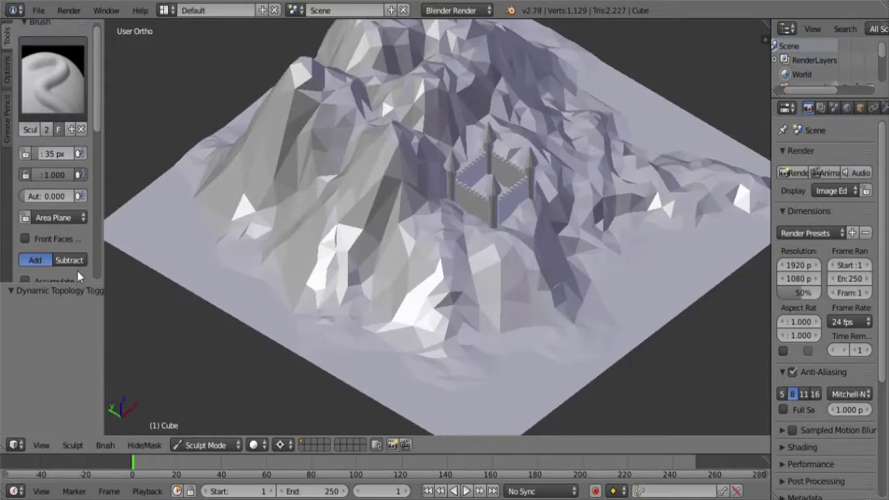
left_click(71, 260)
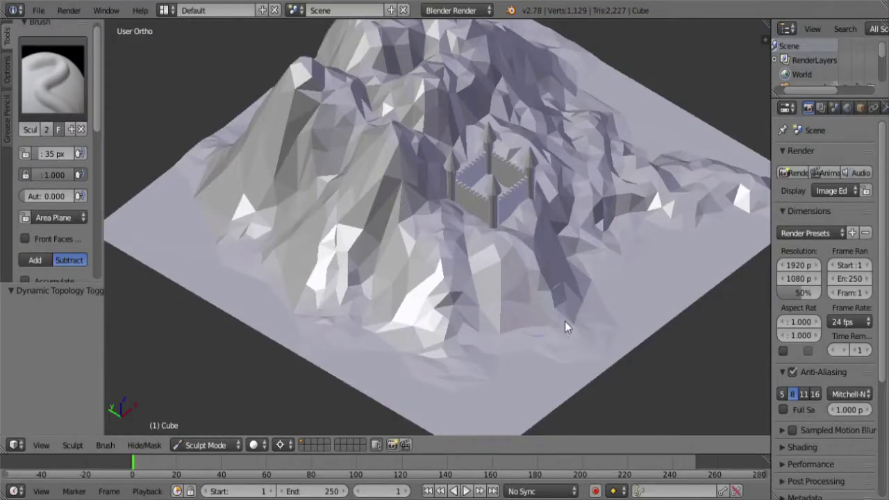
scroll(564, 322, "down", 5)
scroll(495, 303, "up", 4)
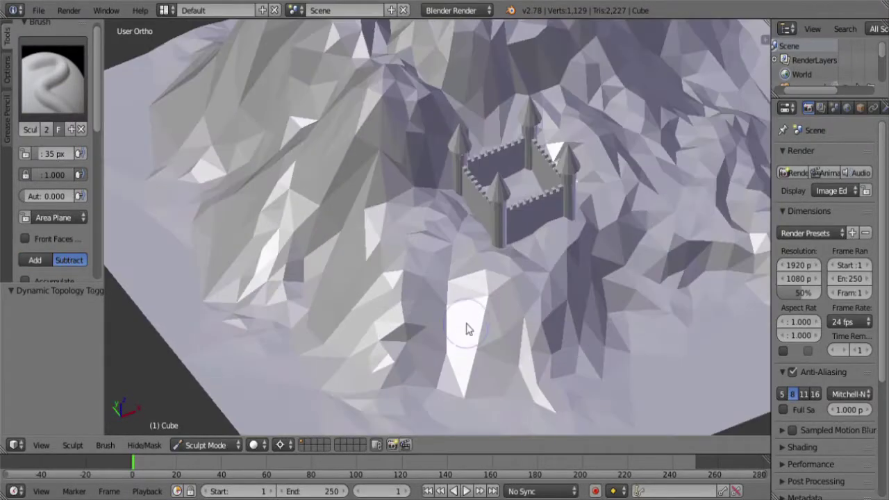
- Carve dents into the ground along and below the castle's base
left_click_drag(482, 255, 450, 274)
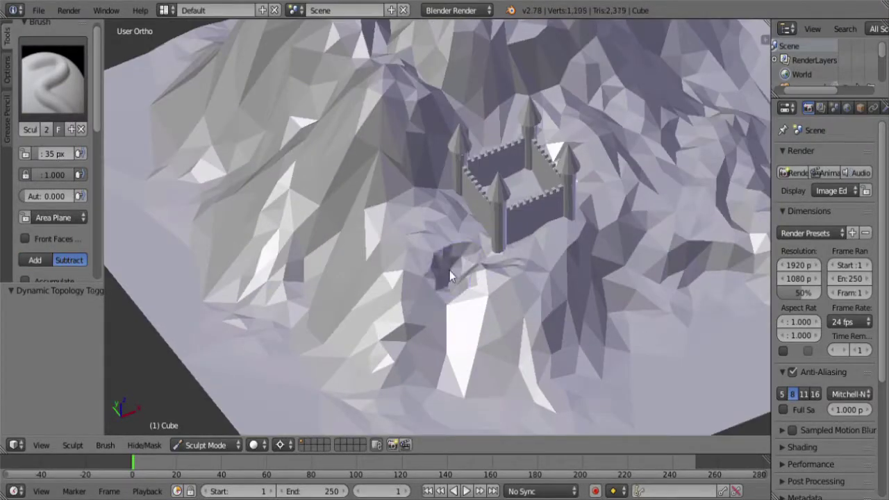
left_click_drag(465, 232, 470, 225)
left_click_drag(524, 237, 542, 235)
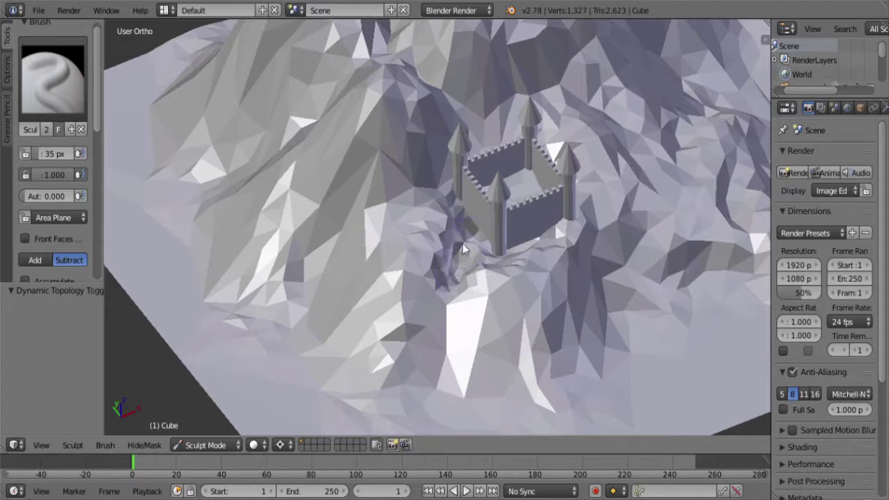
left_click_drag(464, 250, 452, 247)
mouse_move(437, 277)
left_mouse_down()
mouse_move(471, 289)
mouse_move(486, 264)
left_mouse_up()
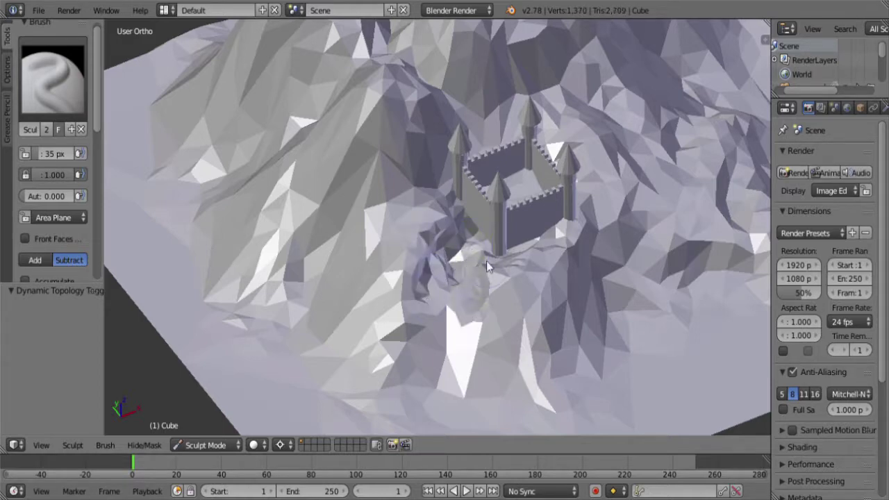
left_click_drag(449, 298, 451, 333)
scroll(462, 347, "down", 6)
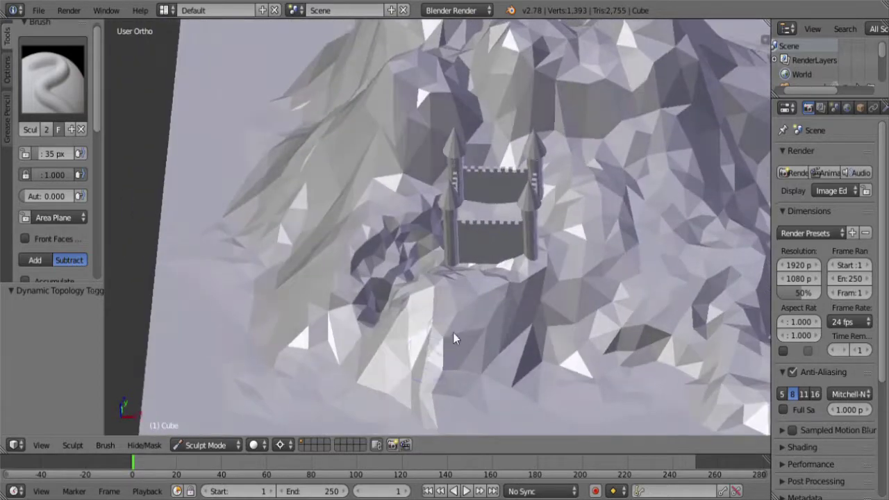
- Reshape the ground at the castle's base once more, then undo the last few sculpt strokes
mouse_move(453, 302)
middle_mouse_down()
mouse_move(502, 303)
mouse_move(589, 257)
middle_mouse_up()
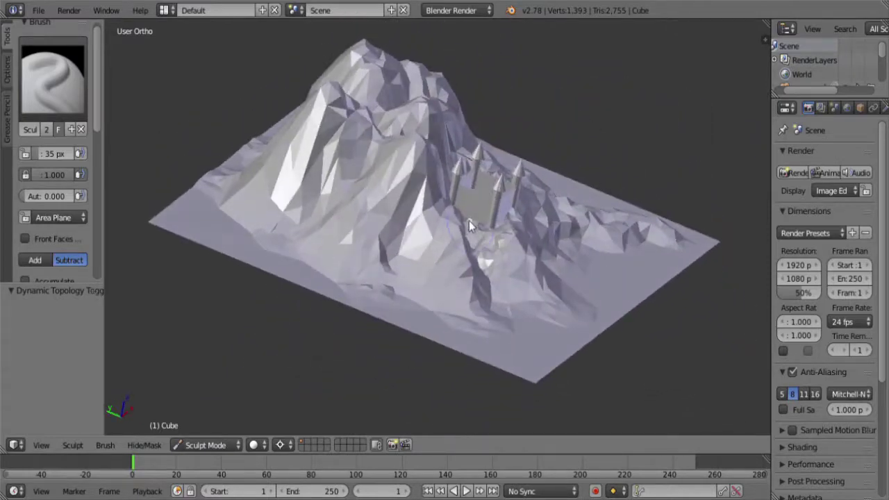
middle_click_drag(469, 221, 466, 283)
mouse_move(507, 271)
left_mouse_down()
mouse_move(538, 275)
mouse_move(467, 265)
mouse_move(534, 271)
left_mouse_up()
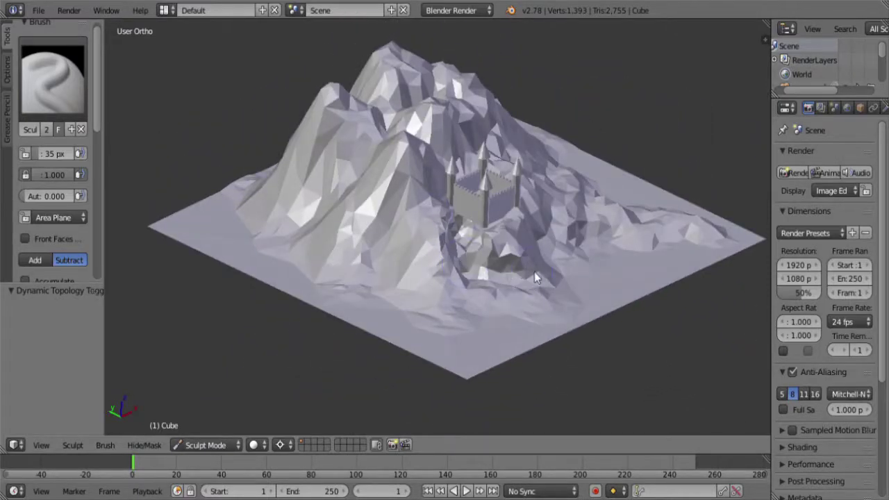
middle_click_drag(614, 296, 488, 304)
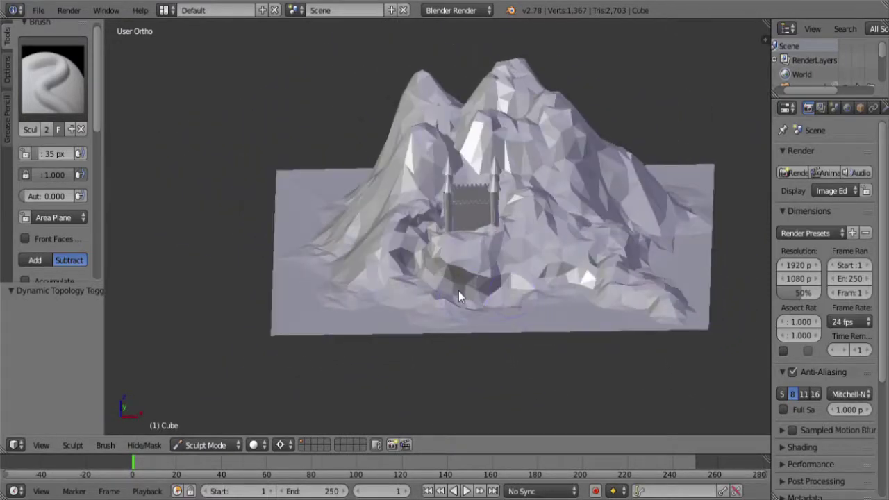
middle_click_drag(416, 303, 518, 314)
key("ctrl+z")
key("ctrl+z")
key("ctrl+z")
key("ctrl+z")
key("ctrl+z")
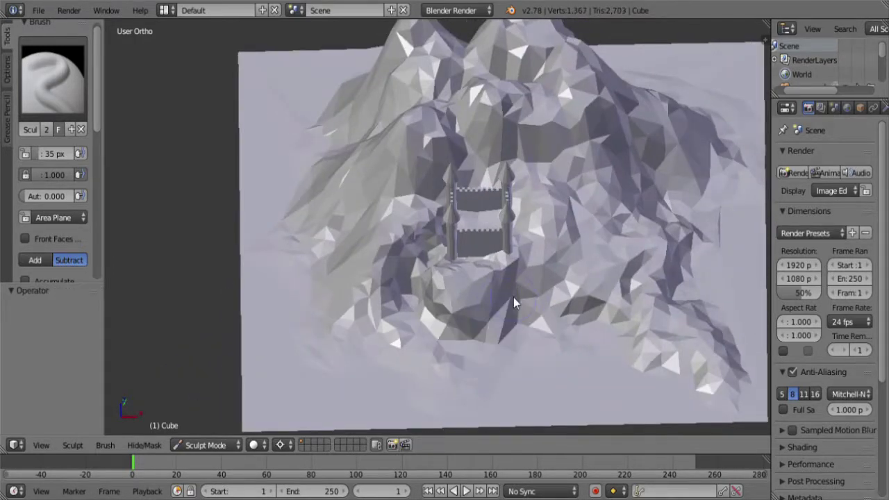
key("ctrl+z")
key("ctrl+z")
key("ctrl+z")
key("ctrl+z")
key("ctrl+z")
key("ctrl+z")
key("ctrl+z")
key("ctrl+z")
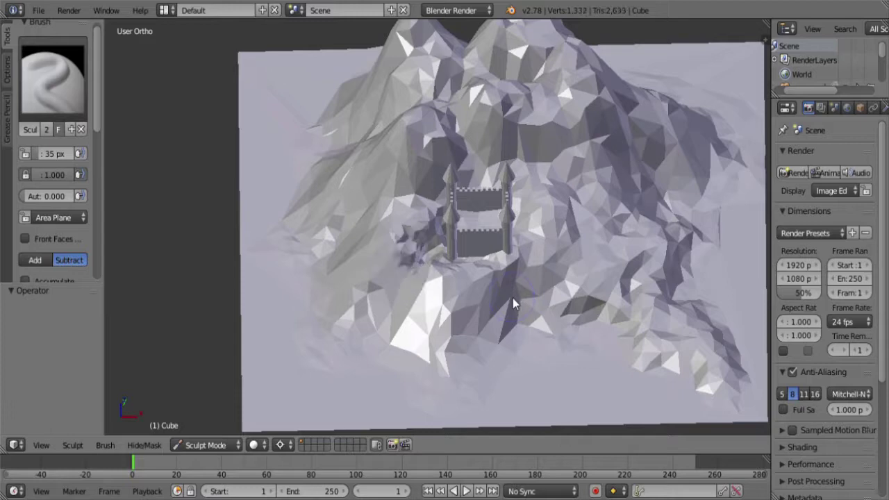
key("ctrl+z")
key("ctrl+z")
key("ctrl+z")
key("ctrl+z")
key("ctrl+z")
key("ctrl+z")
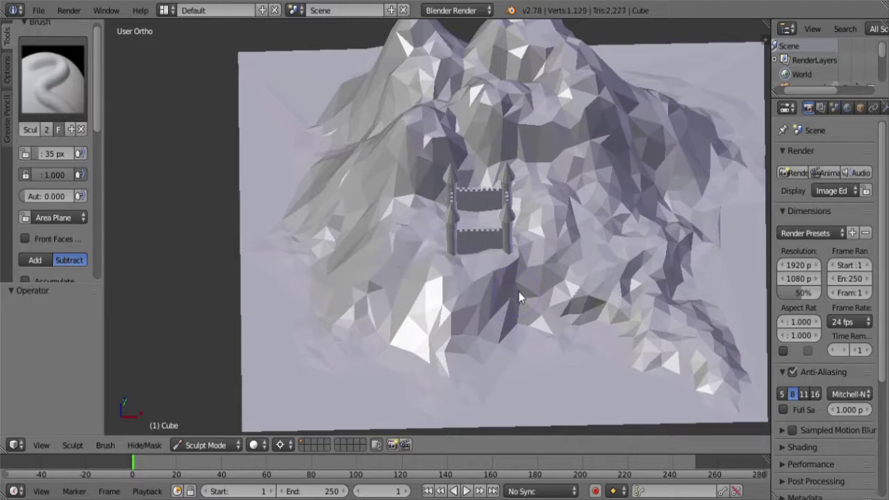
- Join the castle into the terrain object with Ctrl+J and enter Edit Mode
key("ctrl+z")
key("ctrl+z")
key("ctrl+z")
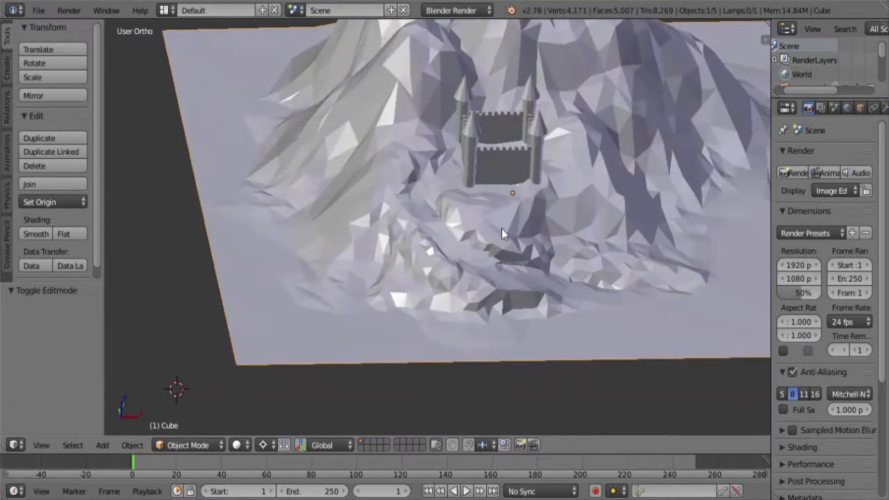
key("ctrl+z")
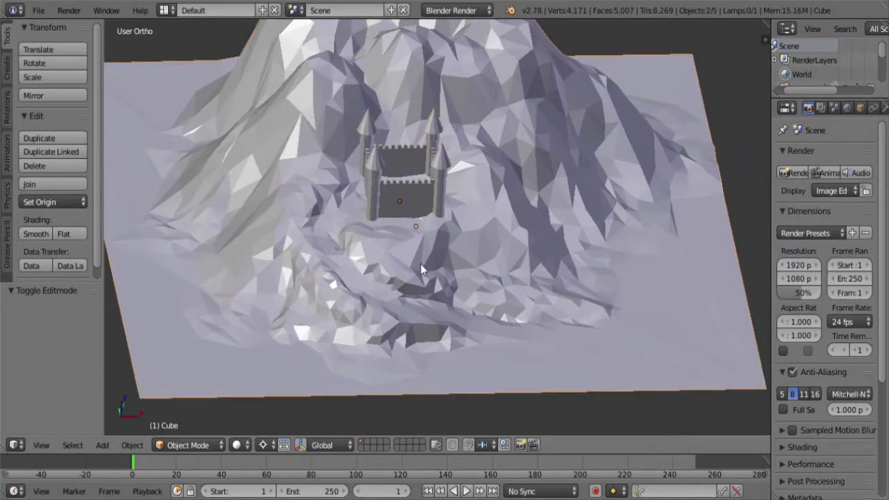
key("ctrl+j")
key("Tab")
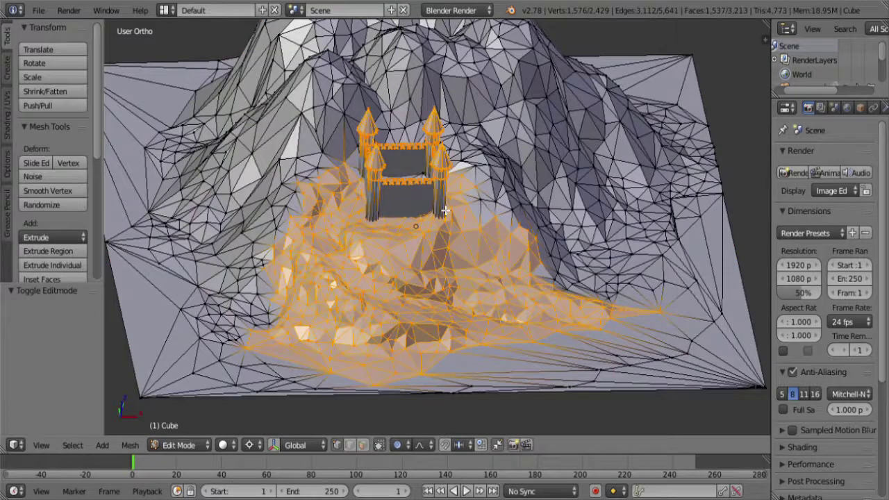
- Deselect everything, then select the entire castle geometry including its spire
scroll(441, 209, "up", 3)
key("a")
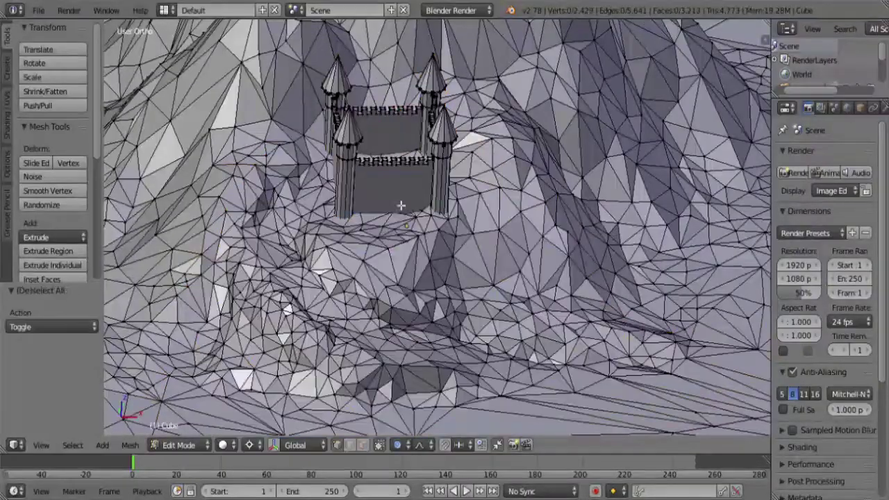
scroll(401, 204, "down", 2)
scroll(463, 238, "up", 4)
scroll(462, 238, "down", 2)
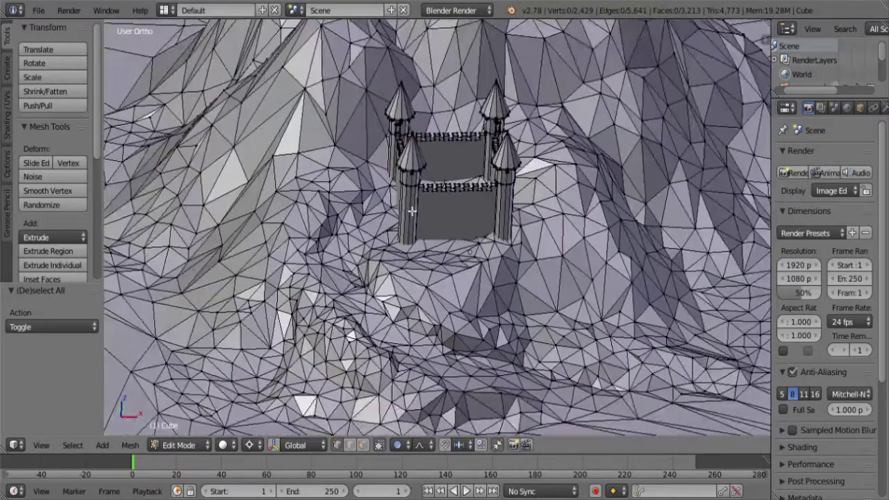
right_click(412, 211)
key("ctrl+KP_Add")
key("ctrl+KP_Add")
key("ctrl+KP_Add")
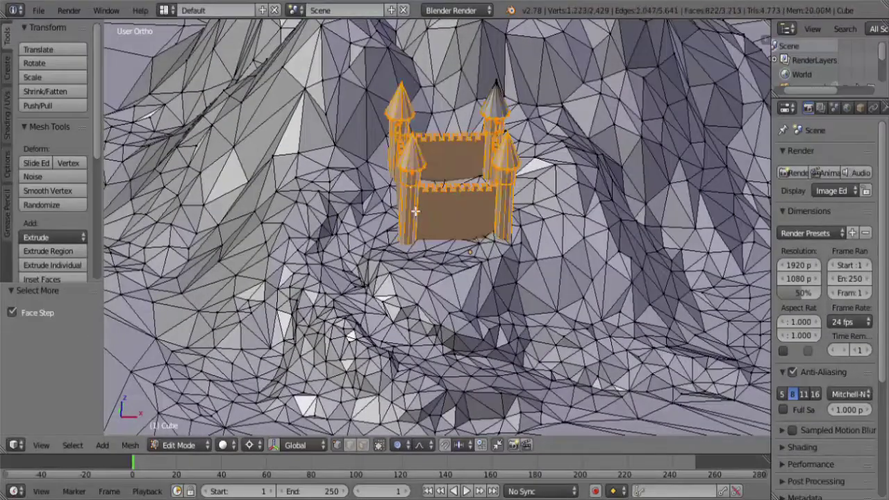
key("ctrl+KP_Add")
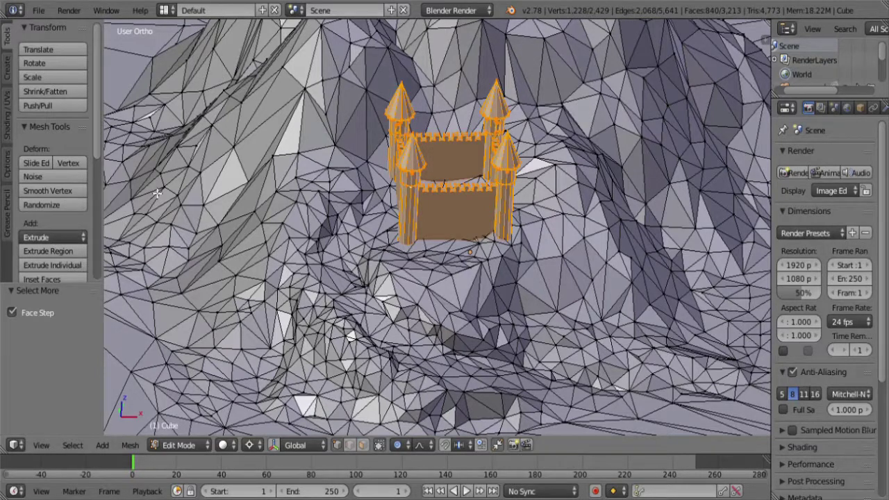
- Apply Intersect (Boolean) to the castle with the Boolean operation set to Union
key("ctrl+f")
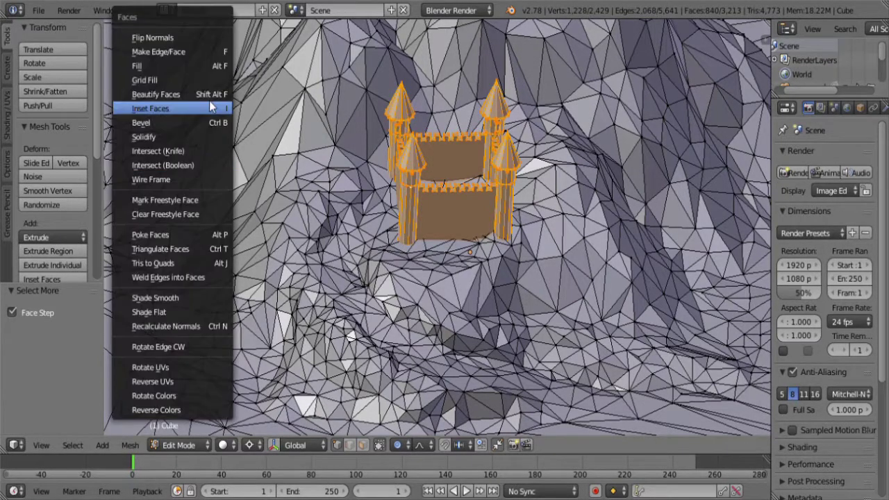
left_click(177, 166)
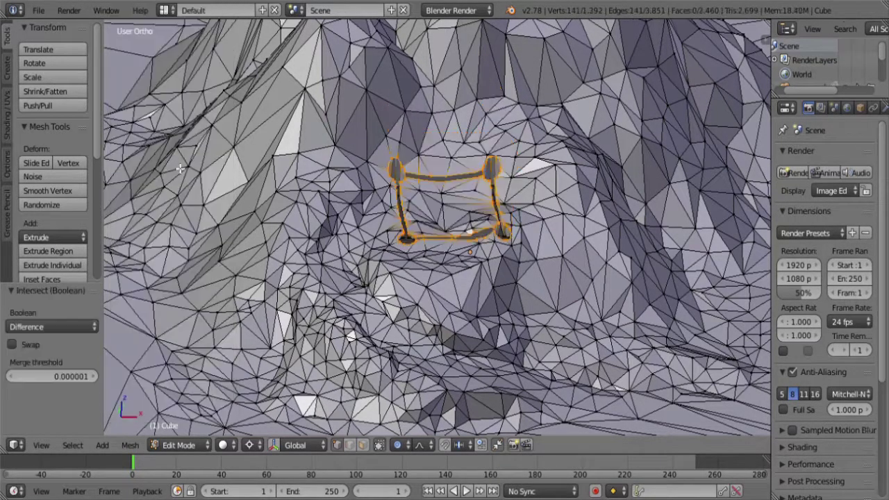
left_click(50, 332)
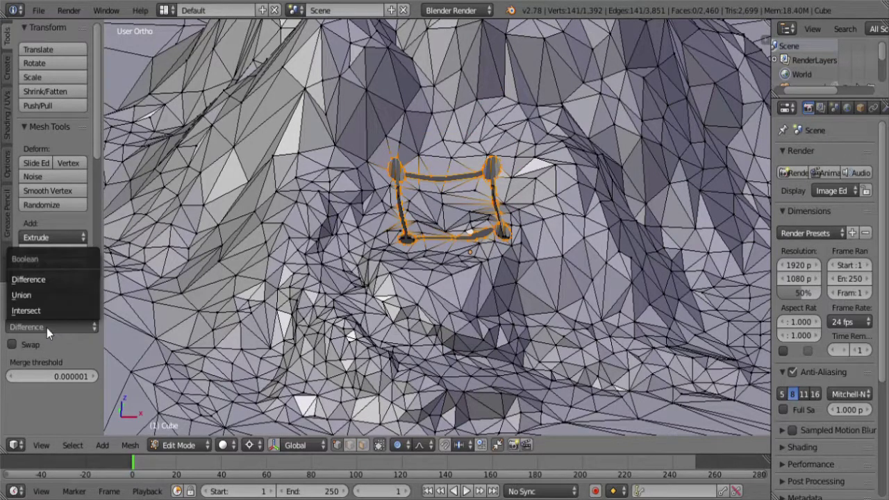
left_click(40, 296)
scroll(432, 271, "up", 6)
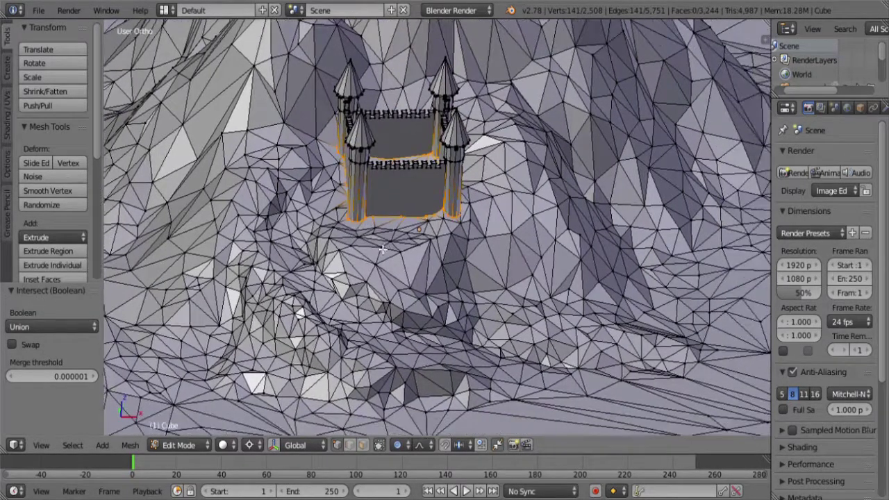
- Snap the 3D cursor to a vertex at the castle wall's base
right_click(349, 200)
key("shift+s")
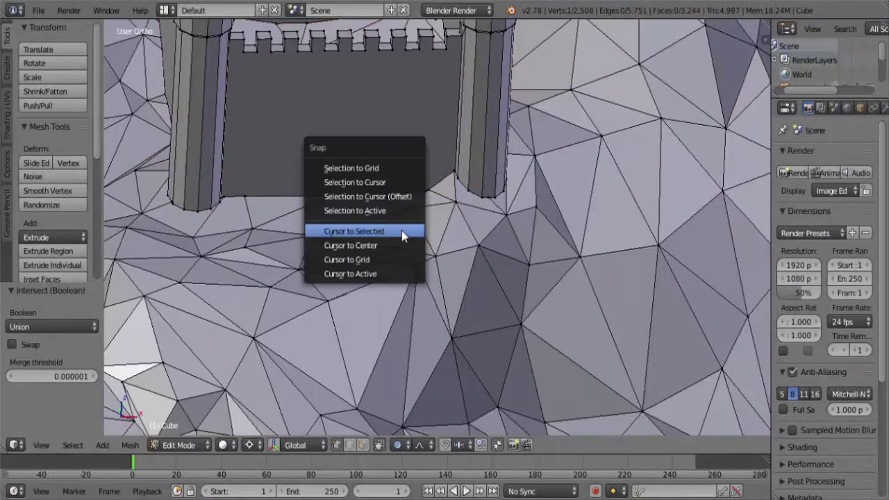
left_click(405, 236)
middle_click_drag(405, 236, 456, 273, "shift")
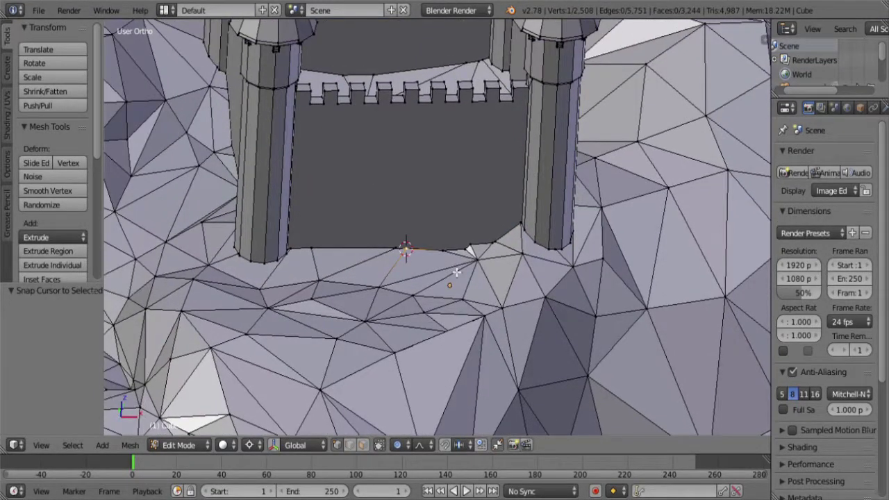
- Circle-select the ground faces in front of the wall and scale them to 0 along Z
key("c")
mouse_move(419, 235)
left_mouse_down()
mouse_move(463, 238)
mouse_move(407, 240)
mouse_move(362, 227)
mouse_move(357, 239)
left_mouse_up()
key("Escape")
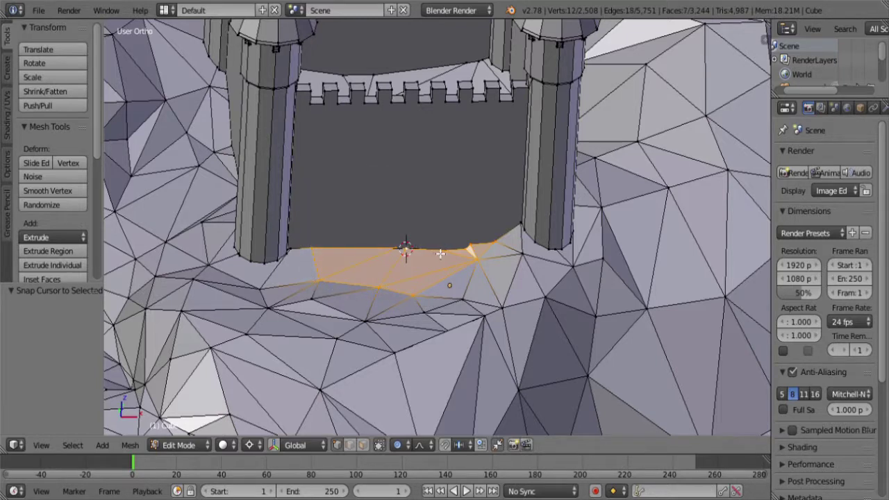
type("sz")
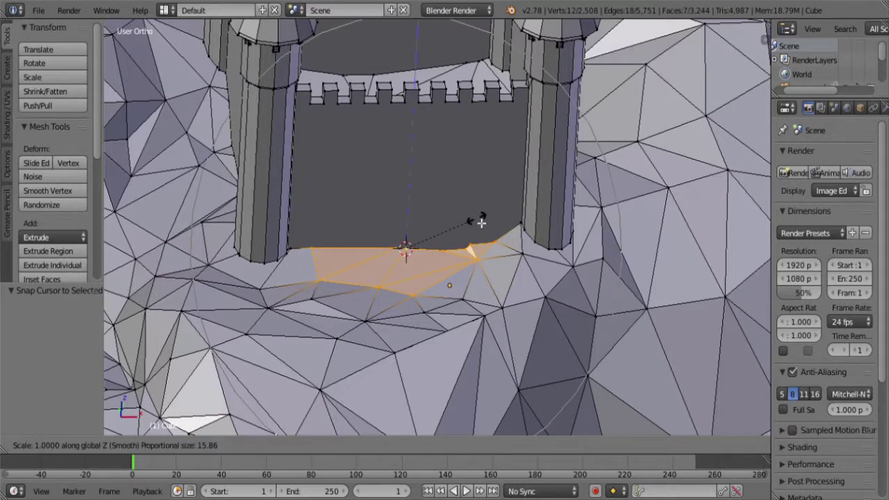
type("0")
scroll(477, 209, "up", 16)
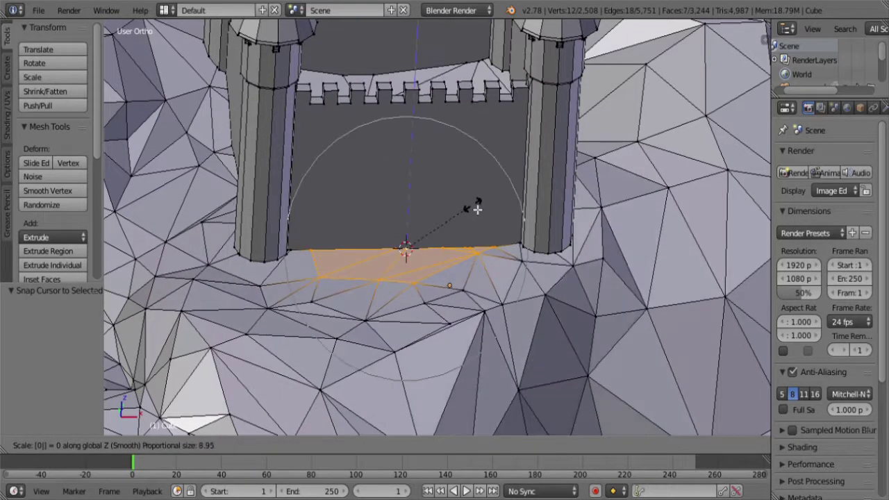
scroll(475, 205, "up", 3)
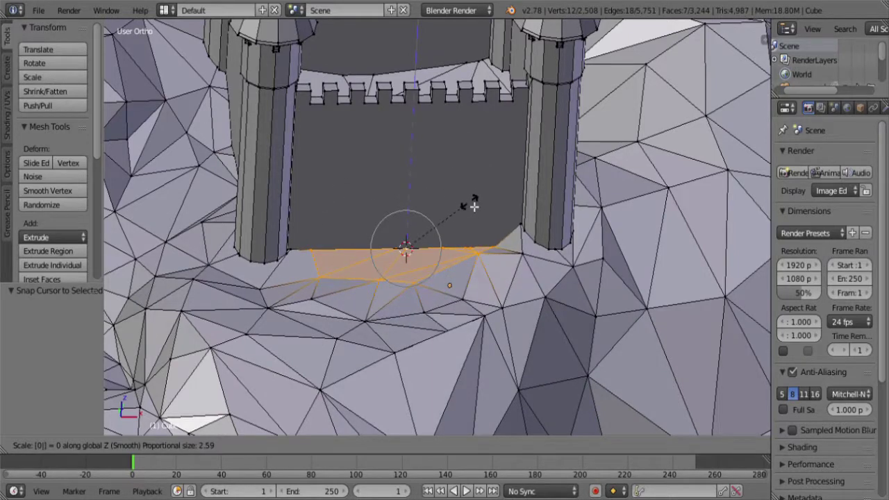
left_click(473, 203)
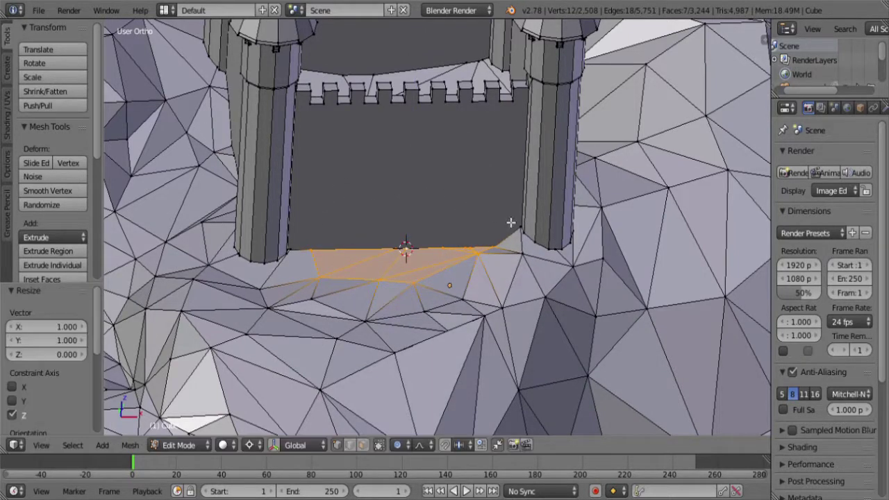
- Turn proportional editing off and view the castle from a tilted top-down angle
left_click(399, 446)
left_click(420, 429)
scroll(438, 255, "down", 4)
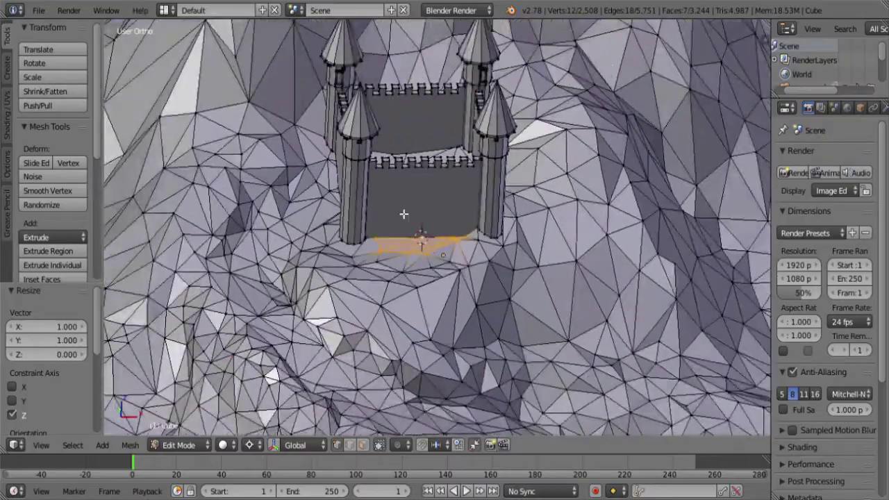
middle_click_drag(403, 213, 497, 302)
- In face mode, brush-select the courtyard wall face while orbiting around the castle
left_click(362, 444)
scroll(496, 302, "up", 6)
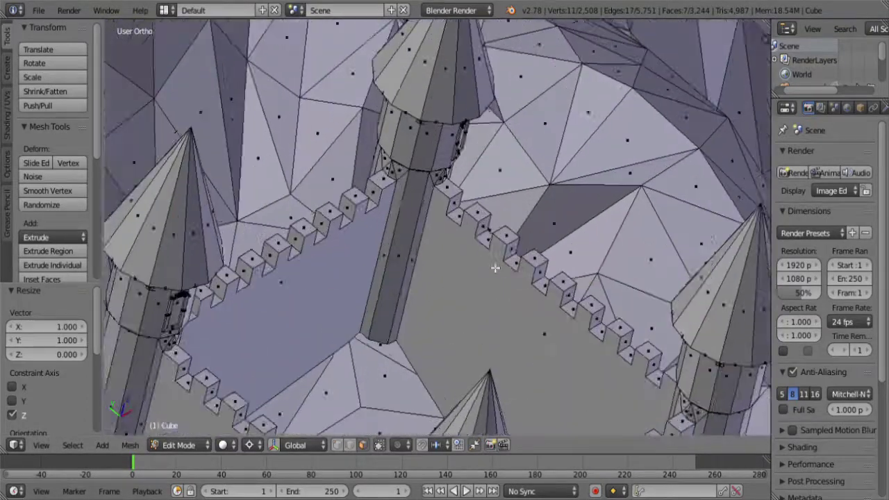
key("c")
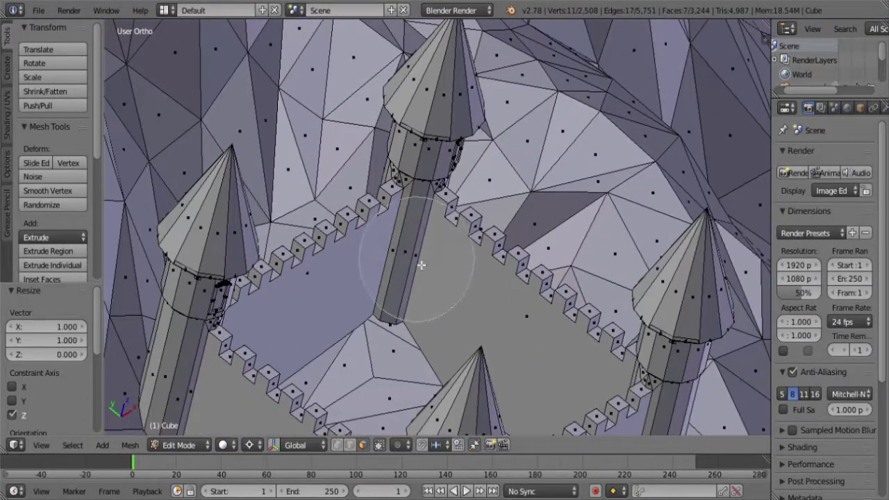
left_click(416, 278)
middle_click_drag(482, 298, 327, 232)
mouse_move(328, 232)
left_mouse_down()
mouse_move(317, 224)
mouse_move(306, 250)
left_mouse_up()
middle_click_drag(306, 250, 291, 353)
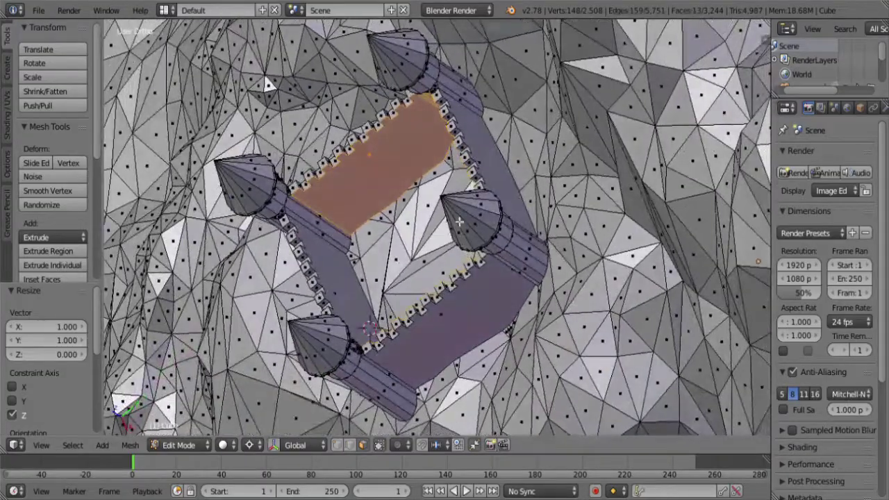
mouse_move(459, 221)
middle_mouse_down()
mouse_move(389, 209)
mouse_move(401, 330)
mouse_move(377, 354)
mouse_move(386, 352)
middle_mouse_up()
key("c")
middle_click(375, 202)
scroll(382, 229, "down", 3)
- Check inside in wireframe, then from a top-down view hide the selected wall face
key("z")
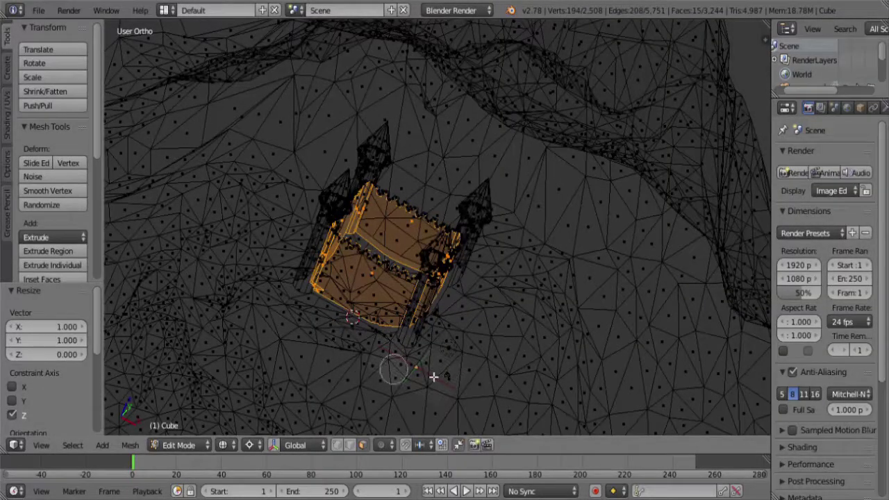
key("z")
mouse_move(434, 355)
middle_mouse_down()
mouse_move(395, 369)
mouse_move(293, 210)
mouse_move(438, 343)
middle_mouse_up()
scroll(395, 369, "up", 3)
scroll(438, 343, "up", 3)
scroll(438, 342, "up", 3)
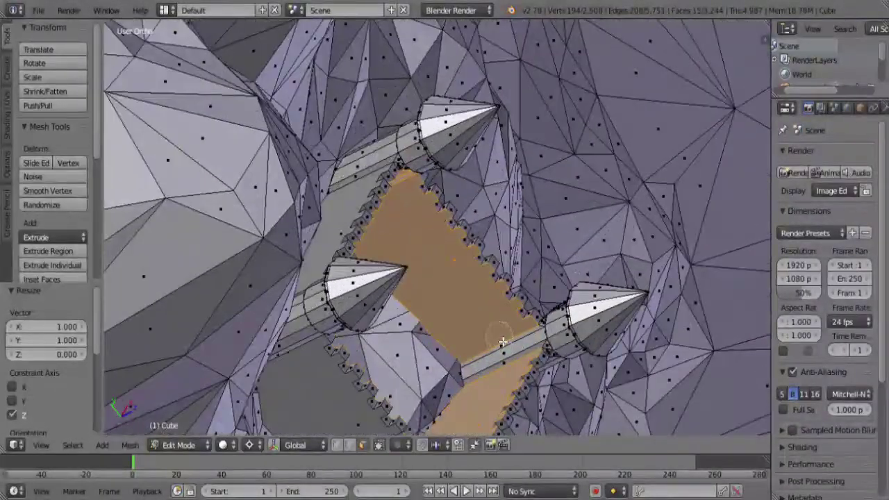
middle_click_drag(505, 350, 420, 331)
key("h")
scroll(420, 332, "down", 4)
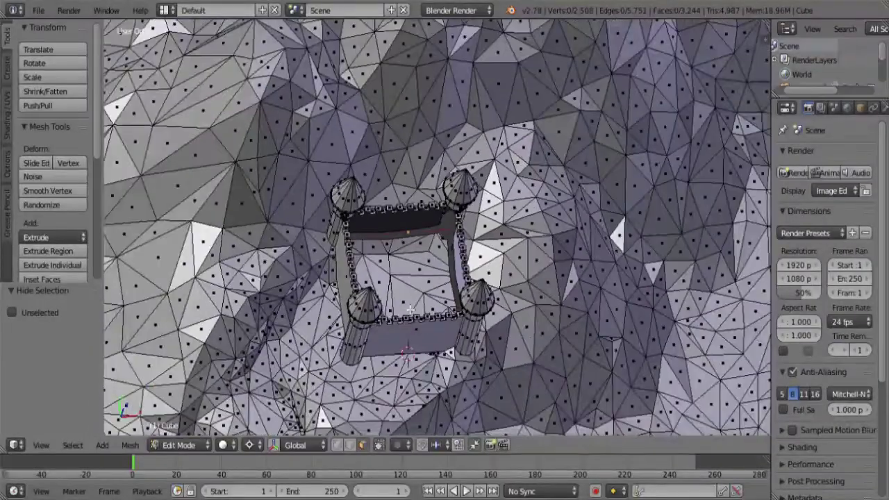
- Grow a selection across the courtyard ground and flatten it to zero height on Z
right_click(416, 300)
key("ctrl+KP_Add")
key("ctrl+KP_Add")
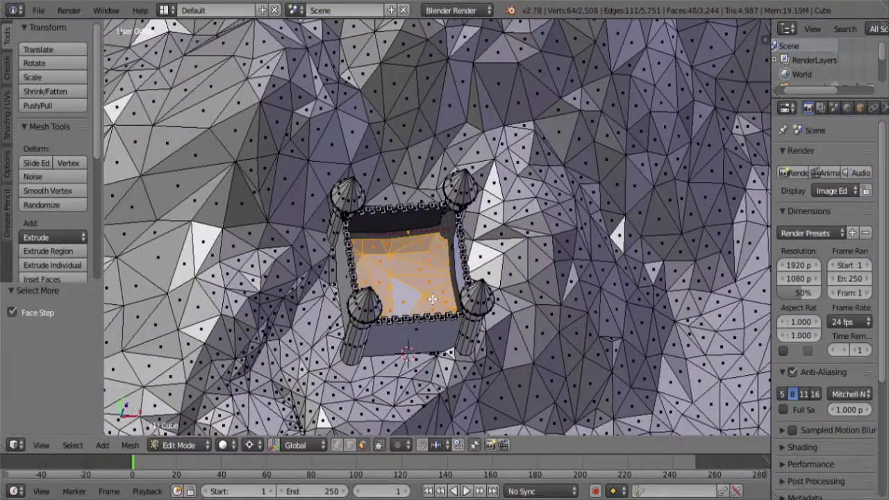
key("s")
key("z")
key("0")
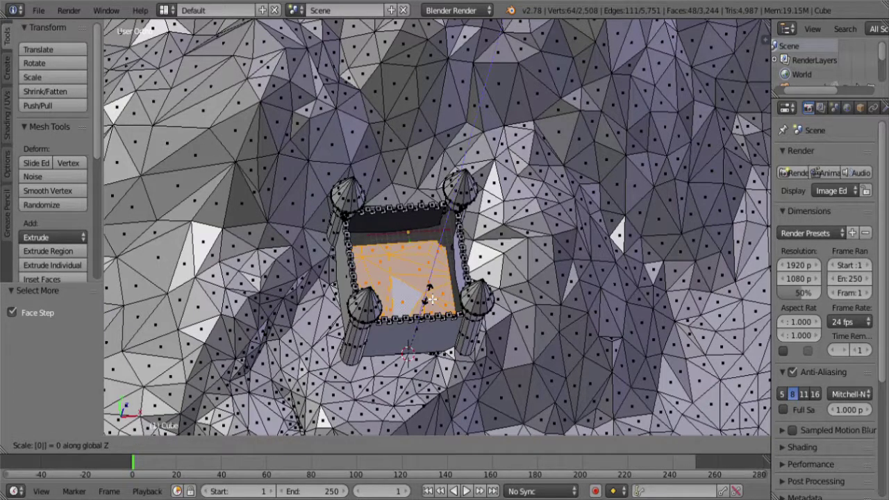
key("Return")
scroll(433, 303, "up", 5)
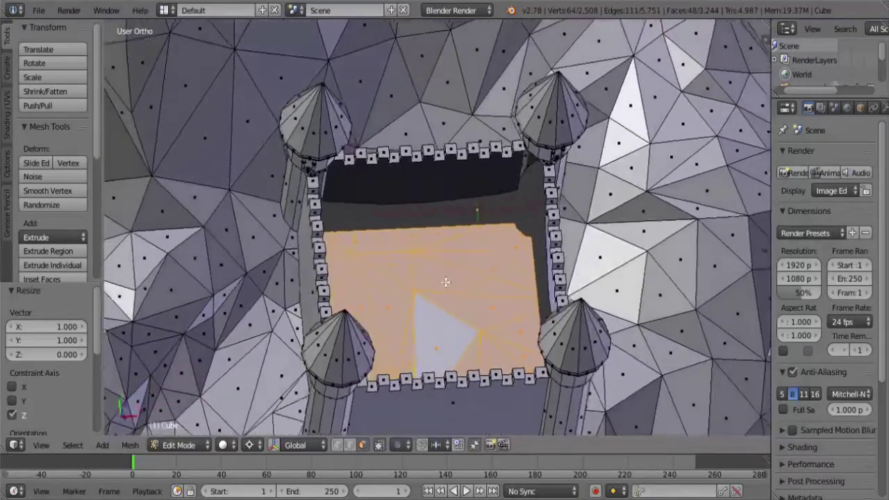
- Reveal and re-hide faces, then select the linked courtyard floor and inner walls in orthographic top view
key("a")
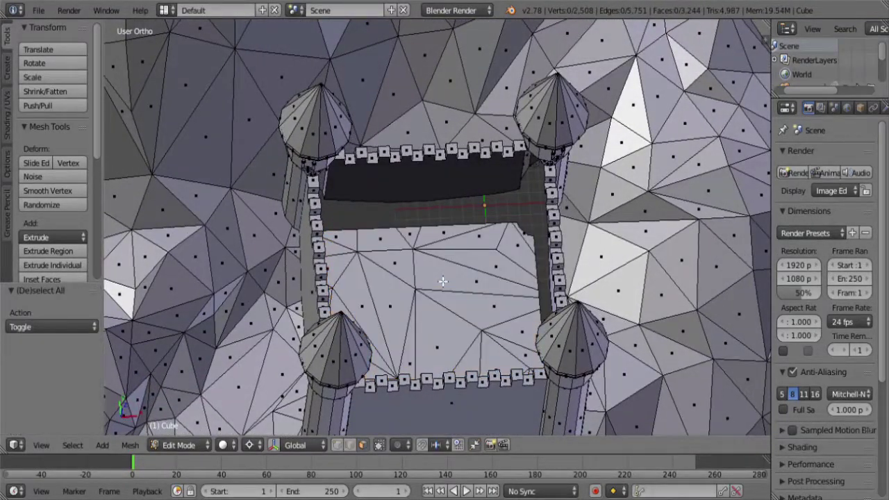
key("alt+h")
key("h")
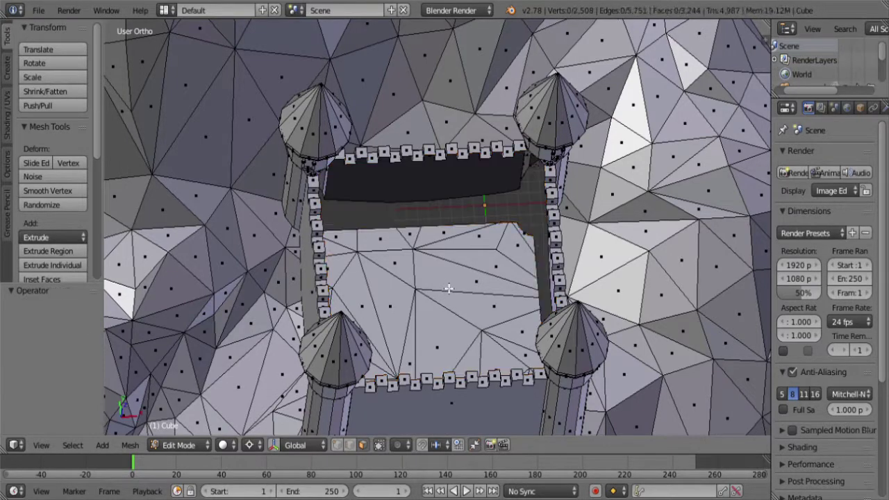
key("l")
key("ctrl+KP_Add")
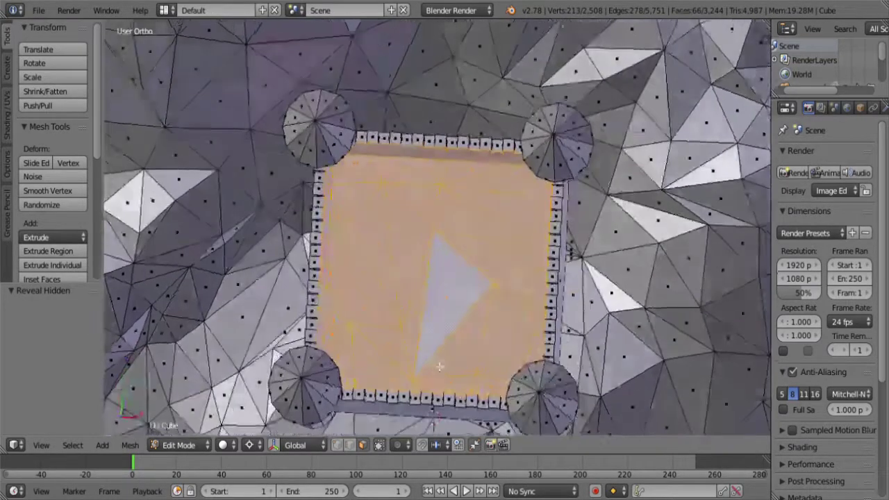
middle_click_drag(461, 314, 528, 282)
scroll(528, 281, "up", 3)
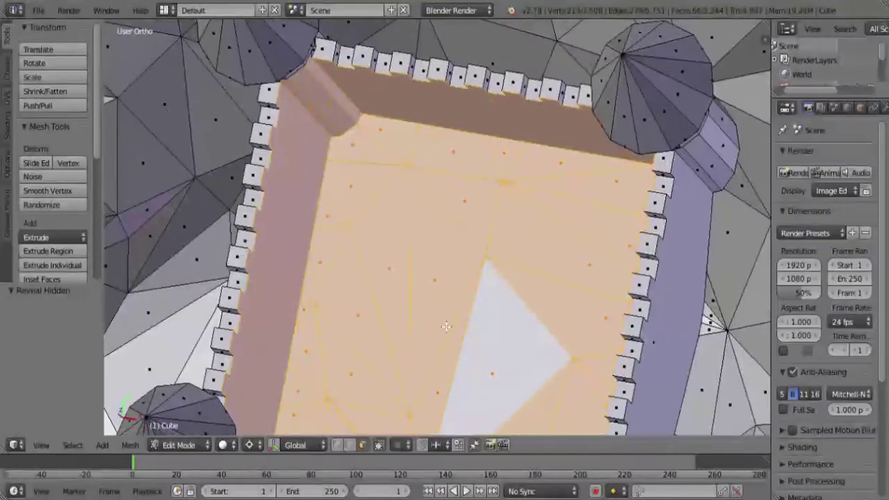
key("KP_5")
scroll(448, 296, "down", 4)
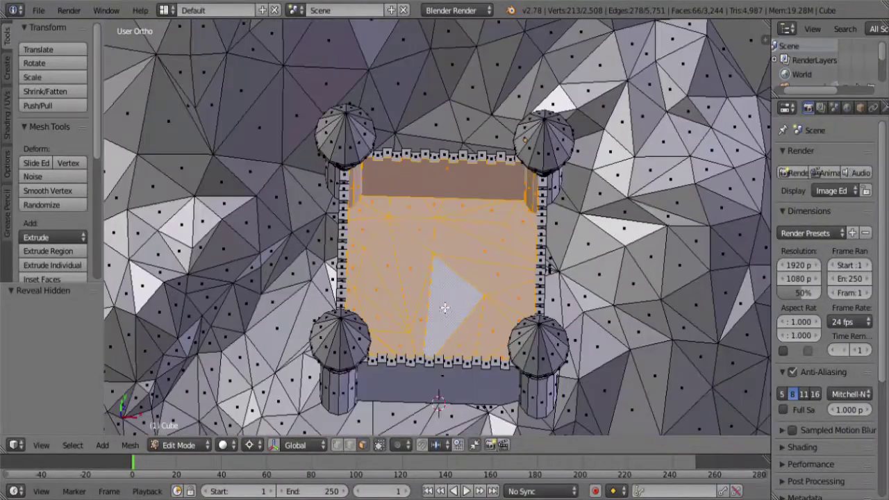
middle_click_drag(473, 294, 477, 269)
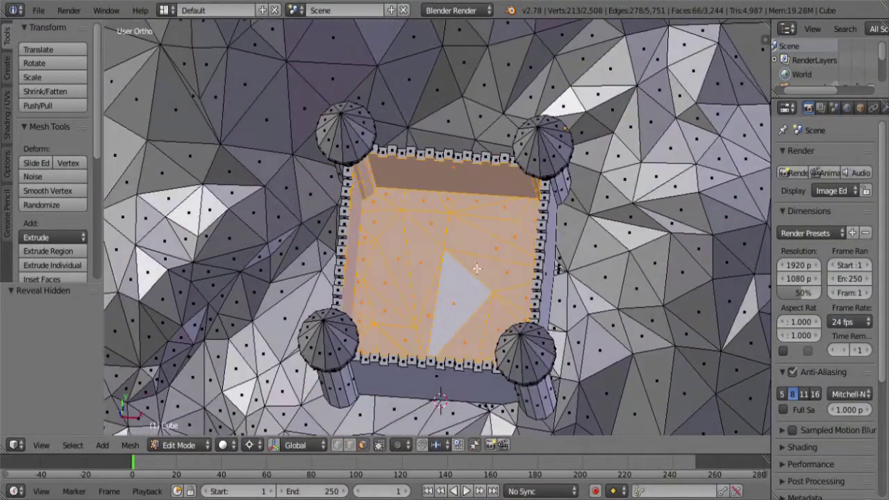
scroll(44, 183, "down", 8)
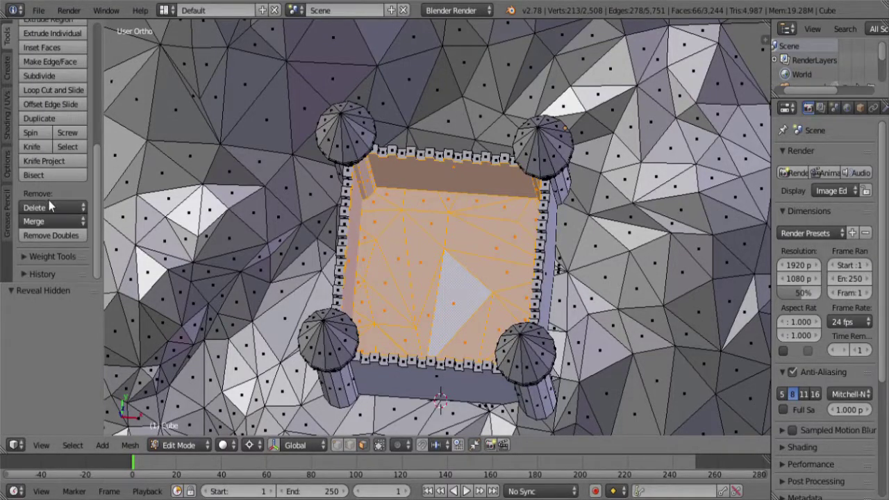
- Limited Dissolve the courtyard floor faces into one flat surface at a 5° max angle
left_click(56, 207)
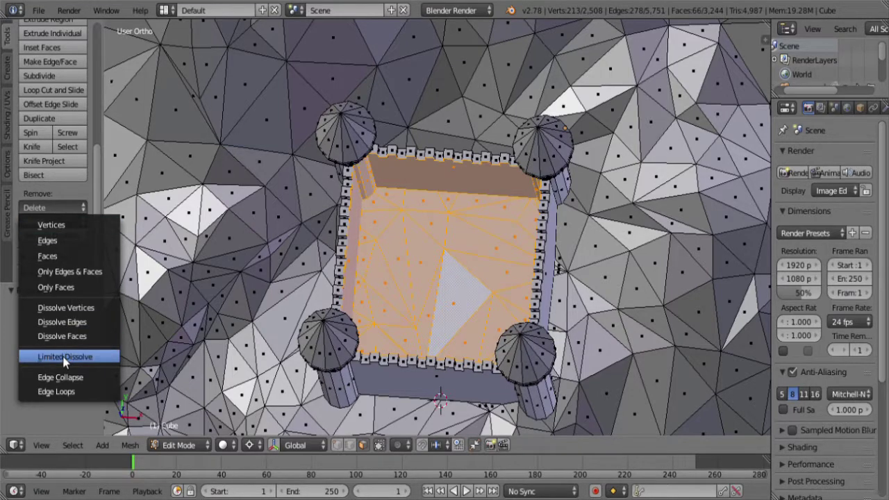
left_click(62, 356)
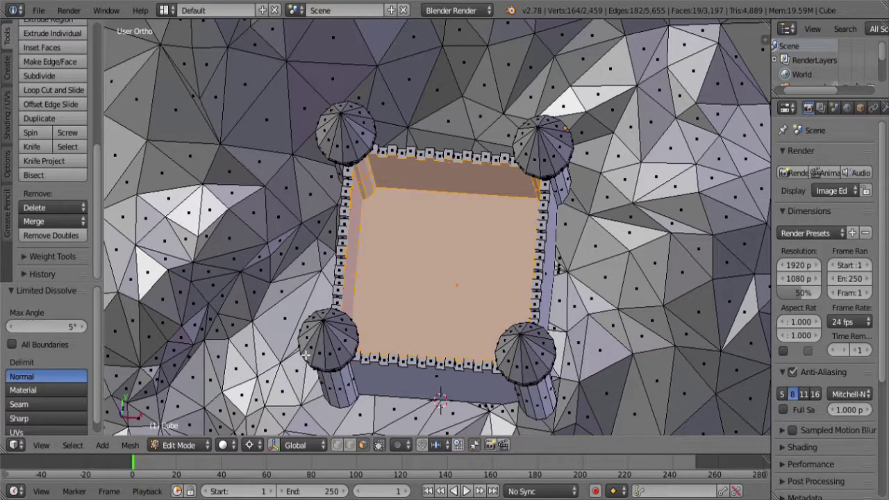
scroll(441, 346, "up", 5)
scroll(441, 346, "down", 8)
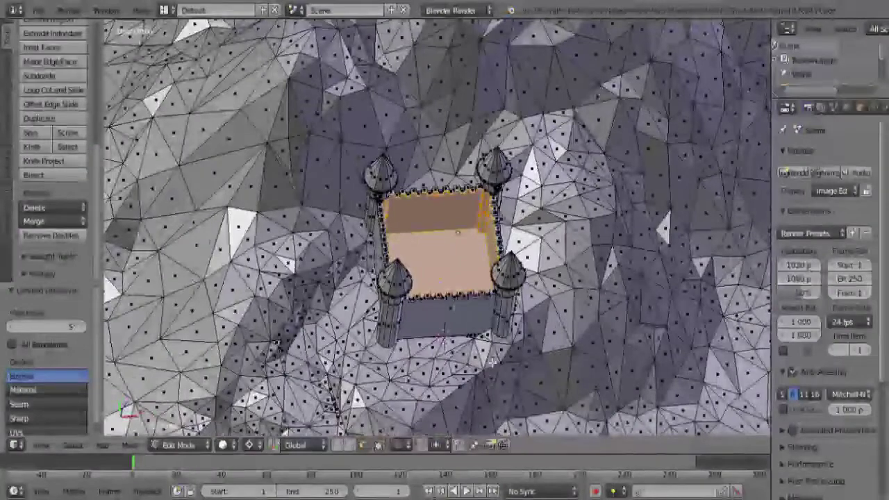
middle_click_drag(452, 312, 472, 249)
scroll(472, 248, "up", 6)
- Select seven terrain faces along the front wall's base out to its right corner
right_click(257, 316)
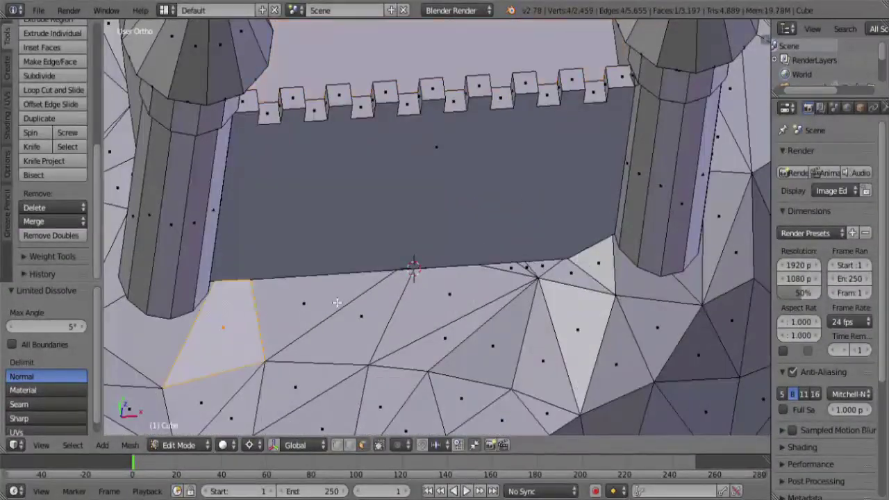
right_click(313, 306, "shift")
right_click(374, 329, "shift")
right_click(480, 295, "shift")
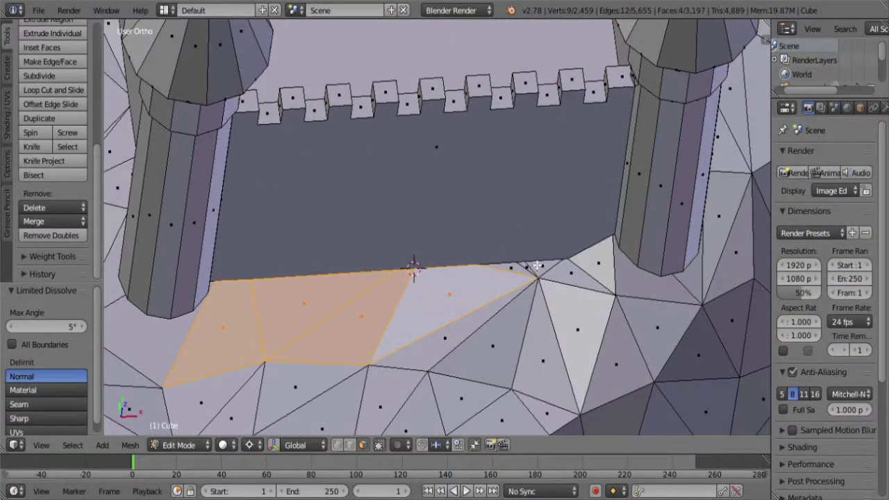
right_click(514, 269, "shift")
right_click(542, 267, "shift")
right_click(558, 272, "shift")
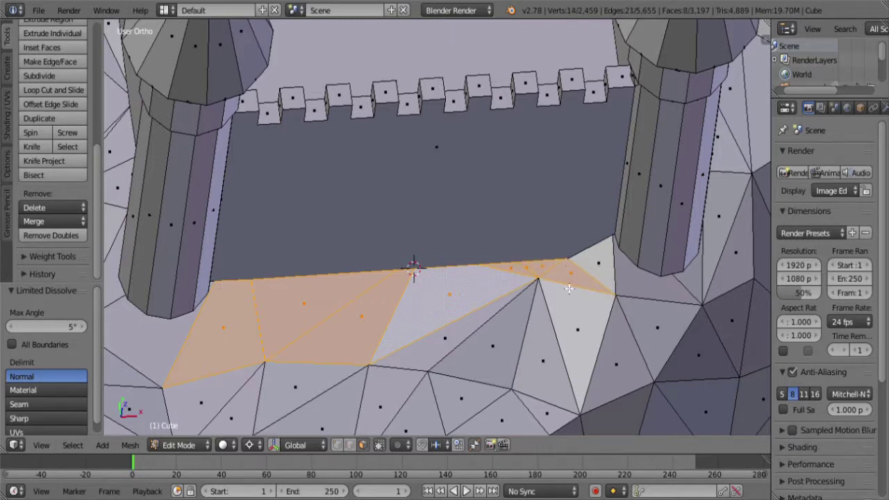
- Select the entire castle-and-terrain mesh and apply a Limited Dissolve to it
mouse_move(584, 282)
left_mouse_down()
mouse_move(604, 309)
mouse_move(251, 348)
mouse_move(194, 304)
mouse_move(143, 312)
mouse_move(510, 344)
mouse_move(743, 280)
mouse_move(518, 274)
mouse_move(641, 244)
mouse_move(550, 280)
left_mouse_up()
scroll(550, 280, "down", 5)
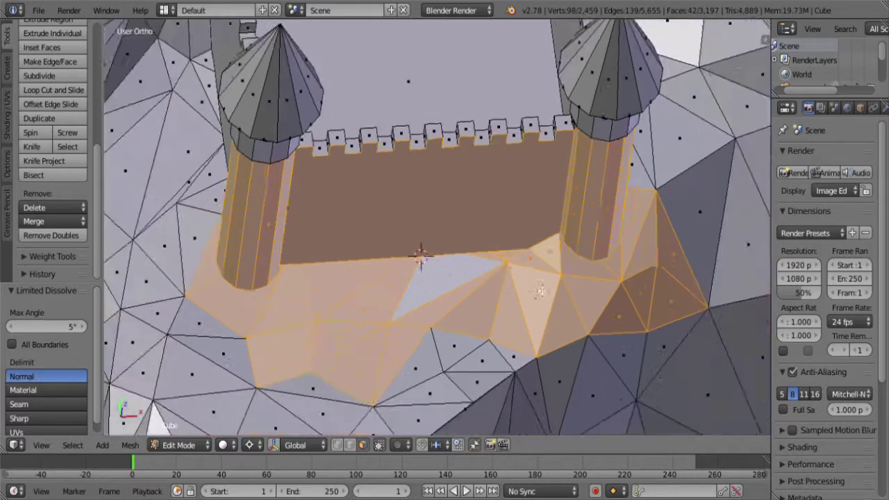
key("a")
scroll(492, 291, "up", 7)
scroll(492, 292, "up", 3)
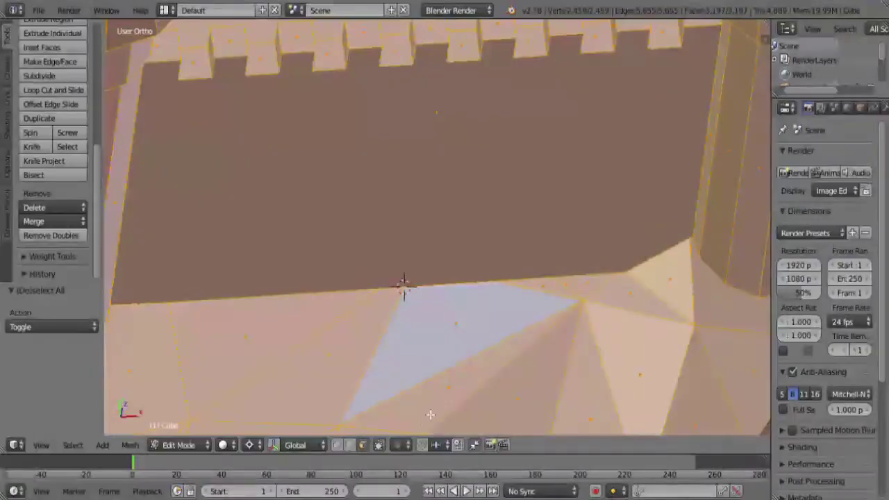
left_click(61, 205)
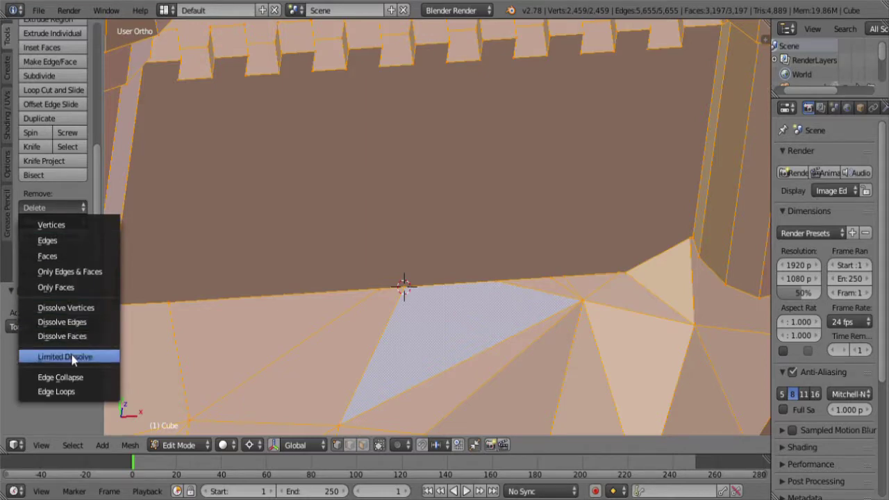
left_click(76, 358)
- Vertex-slide the stray vertex at the wall's base onto the tower corner, then deselect all
scroll(399, 229, "down", 3)
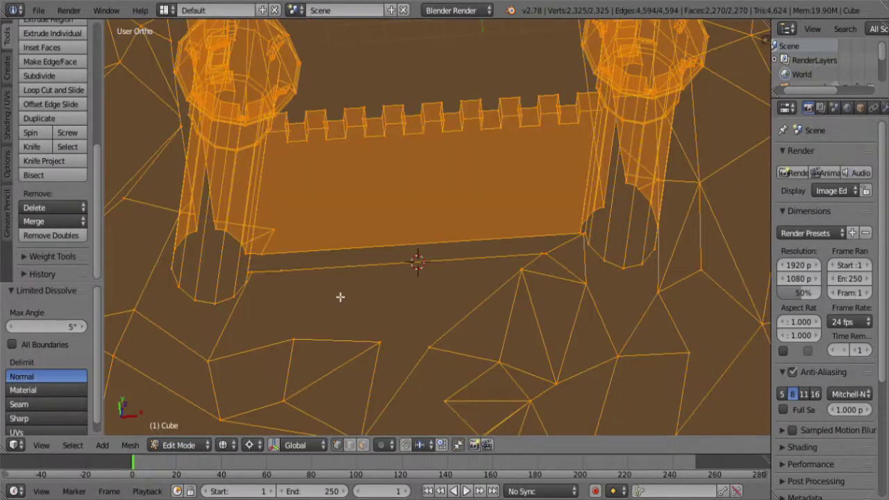
scroll(454, 258, "up", 4)
scroll(414, 256, "up", 2)
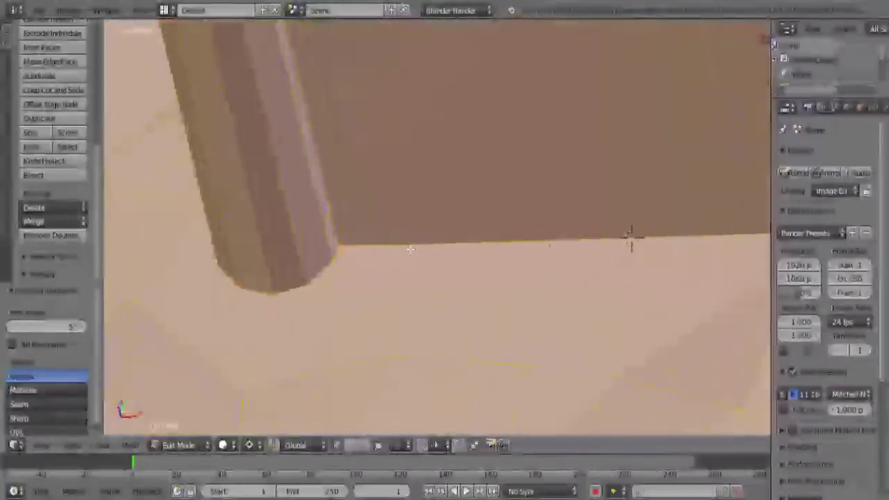
right_click(412, 248)
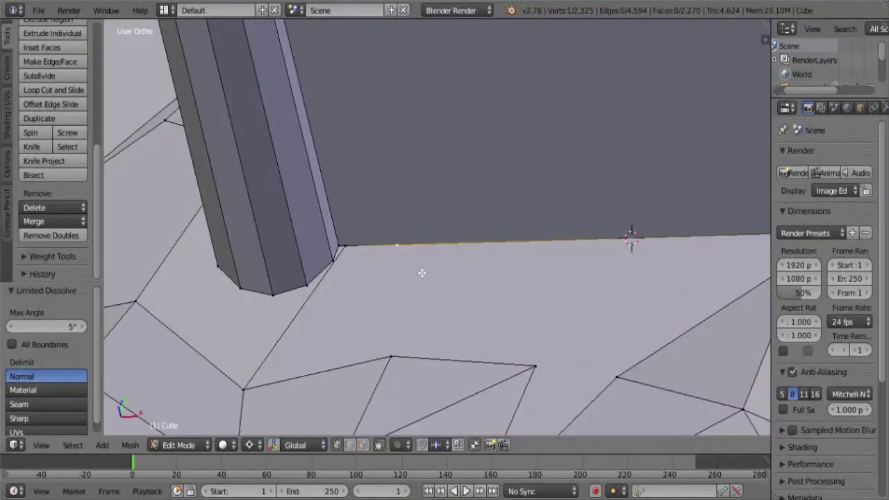
key("shift+v")
left_click(355, 266)
right_click(256, 387, "shift")
scroll(484, 242, "down", 2)
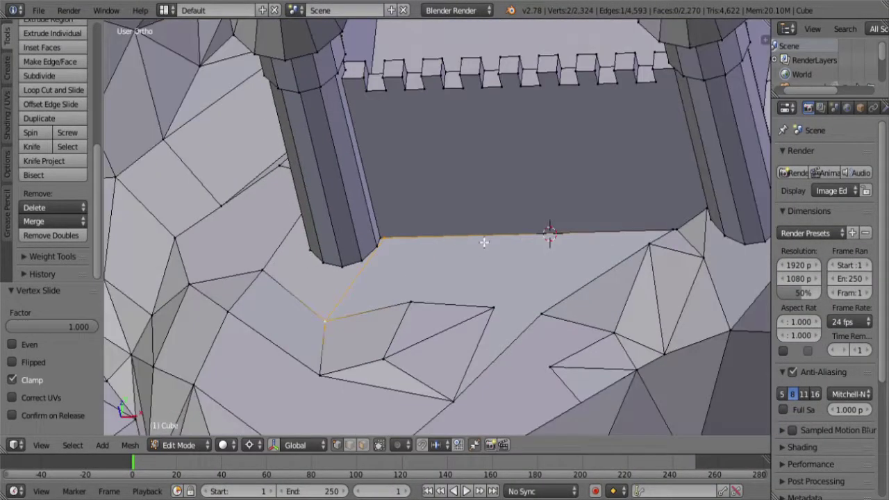
key("a")
- Orbit to face the wall and select a single vertex in front of it in vertex mode
middle_click_drag(401, 259, 417, 361)
scroll(422, 373, "up", 2)
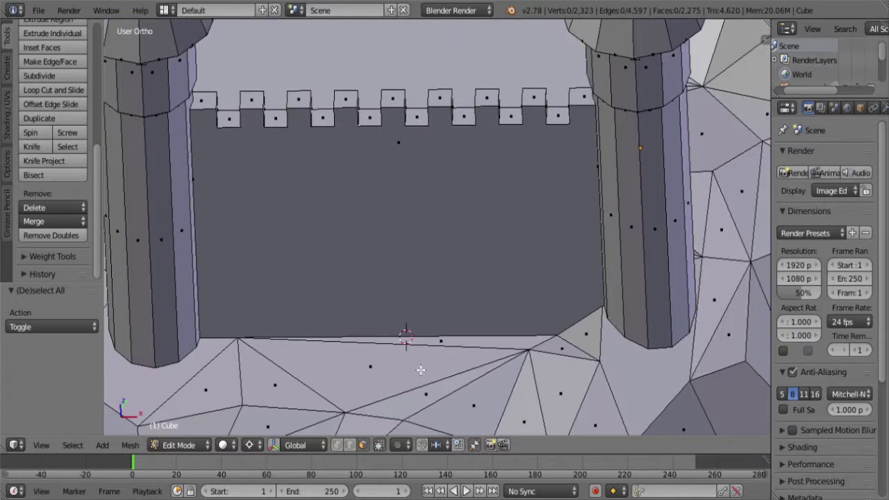
scroll(435, 334, "down", 3)
middle_click_drag(436, 334, 418, 294)
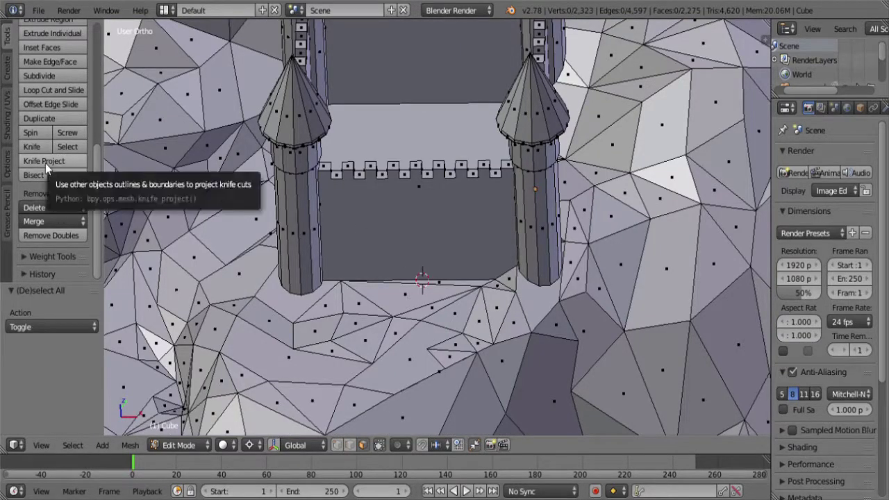
left_click(338, 445)
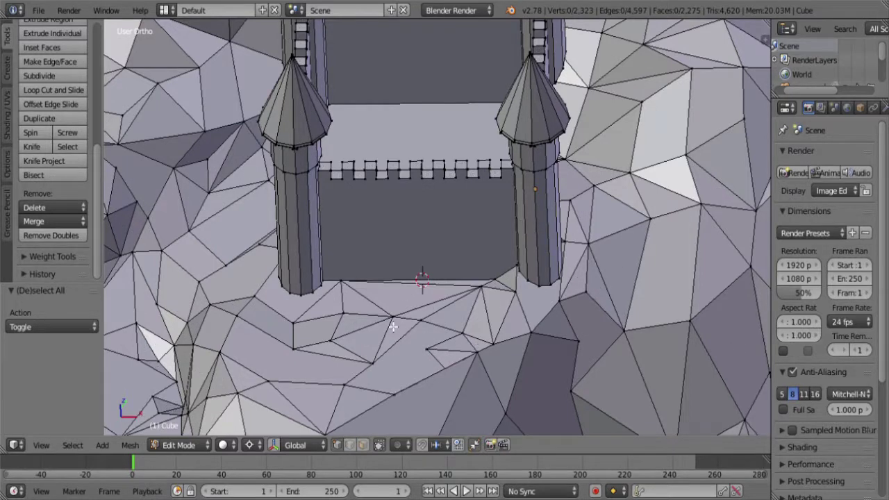
right_click(392, 316)
- In front ortho wireframe view, flatten the selected vertex vertically with a Z scale of 0
key("KP_8")
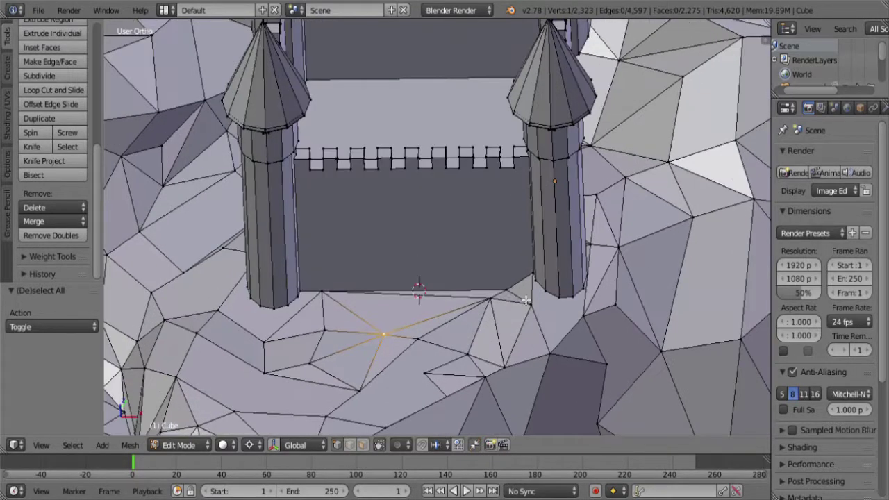
key("KP_1")
key("w")
left_click(405, 298)
key("z")
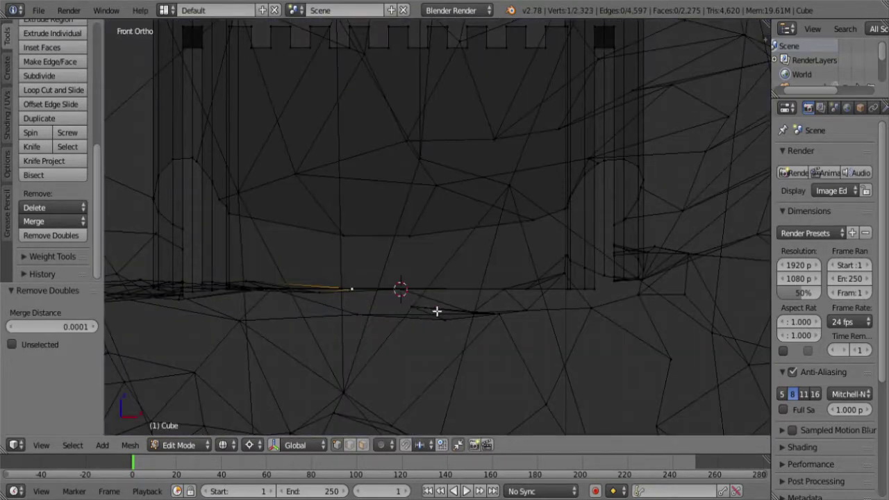
key("s")
key("z")
key("0")
key("Return")
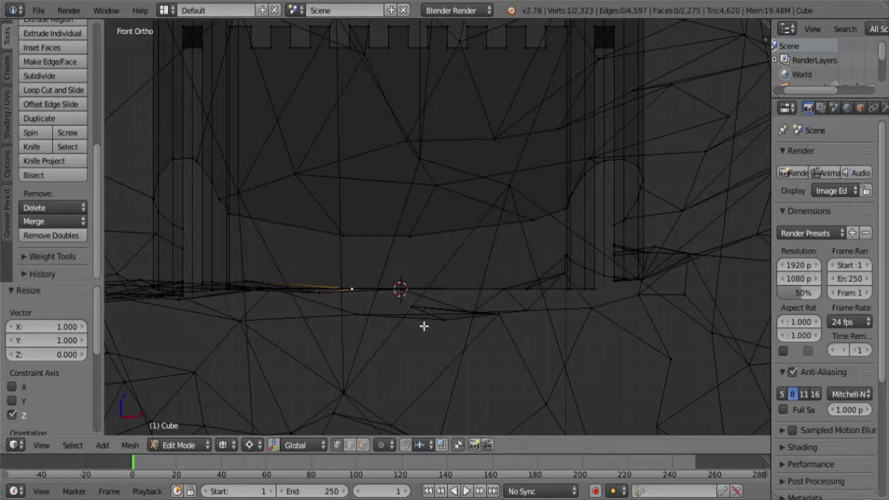
- Duplicate the vertex, extrude it 3 units up in Z, and move it 2 units along X
key("shift+d")
key("Escape")
key("w")
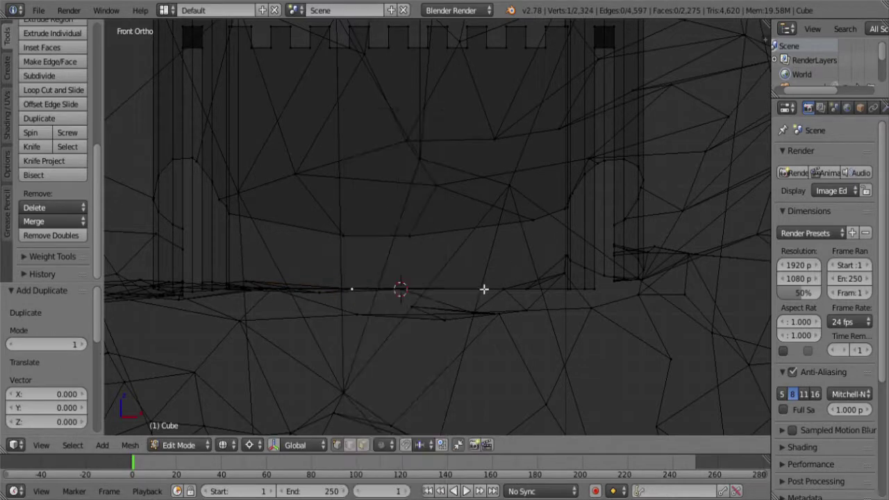
key("e")
key("z")
key("3")
key("Return")
key("g")
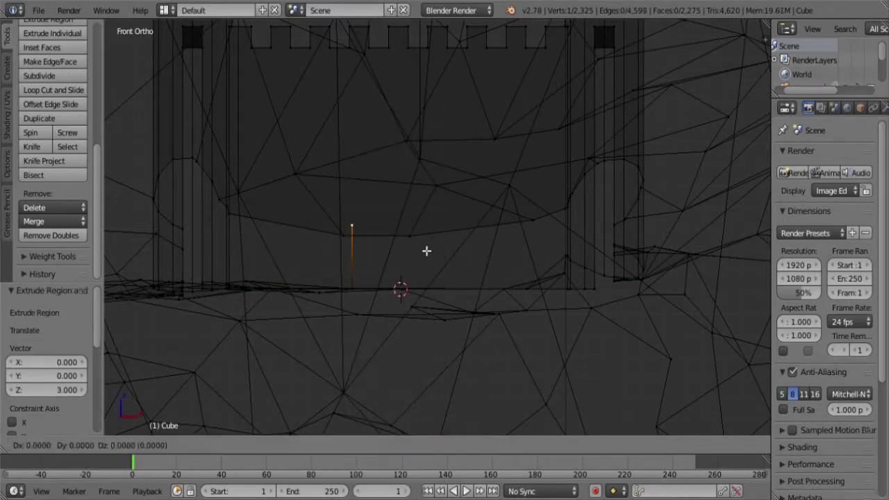
key("x")
key("2")
key("Return")
- Snap the 3D cursor to the vertex and spin it into a 90° arc with 4 steps
key("shift+s")
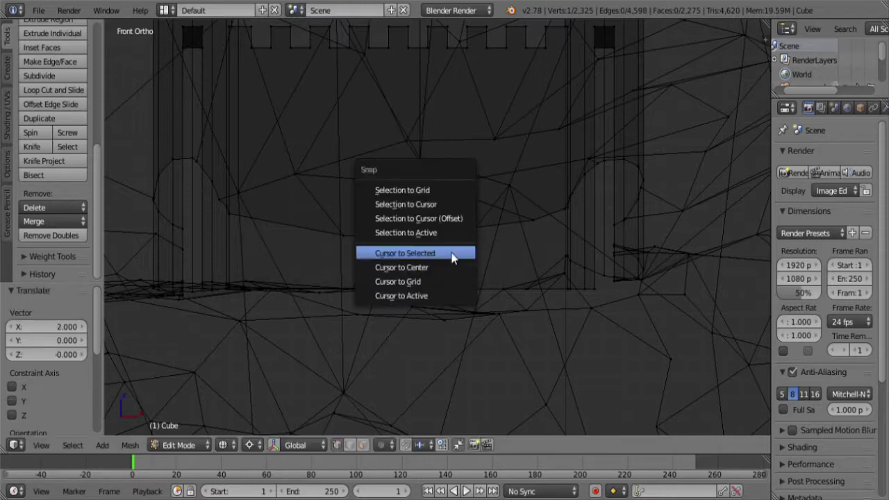
left_click(450, 254)
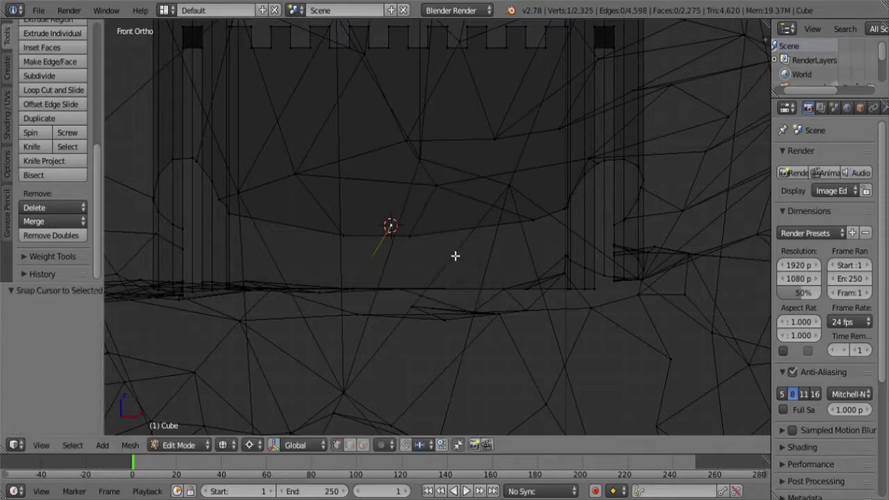
left_click(37, 132)
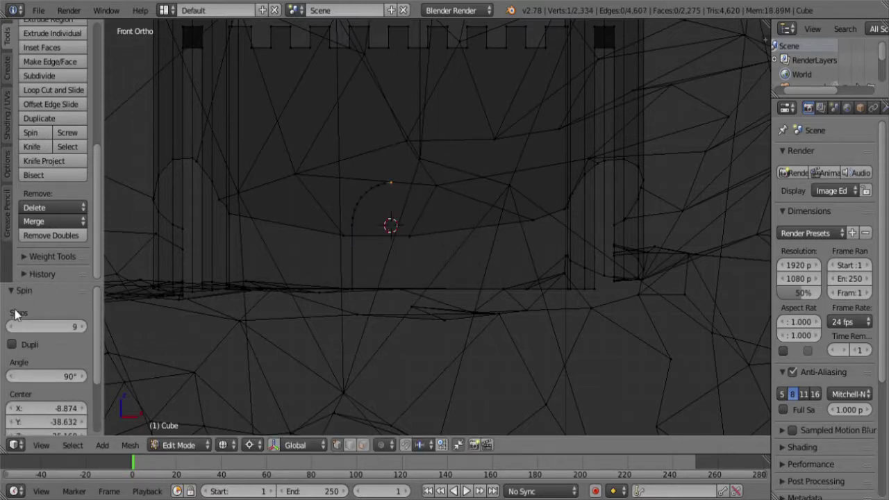
type("4")
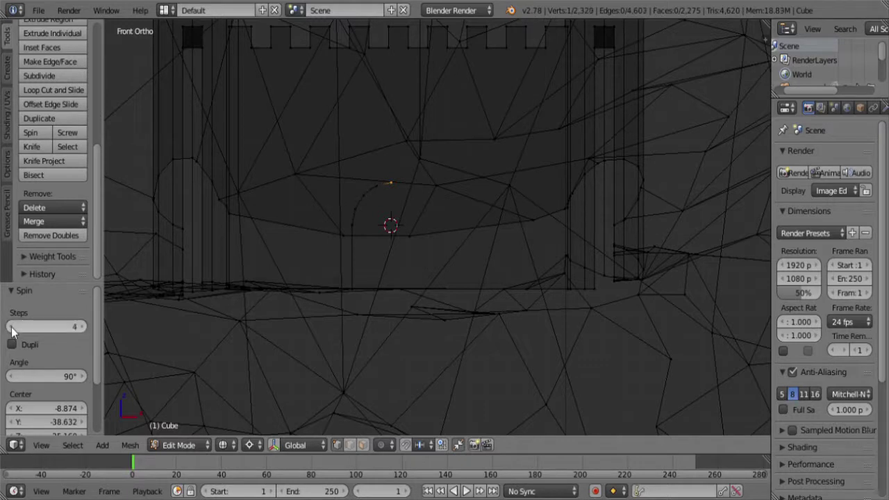
key("Return")
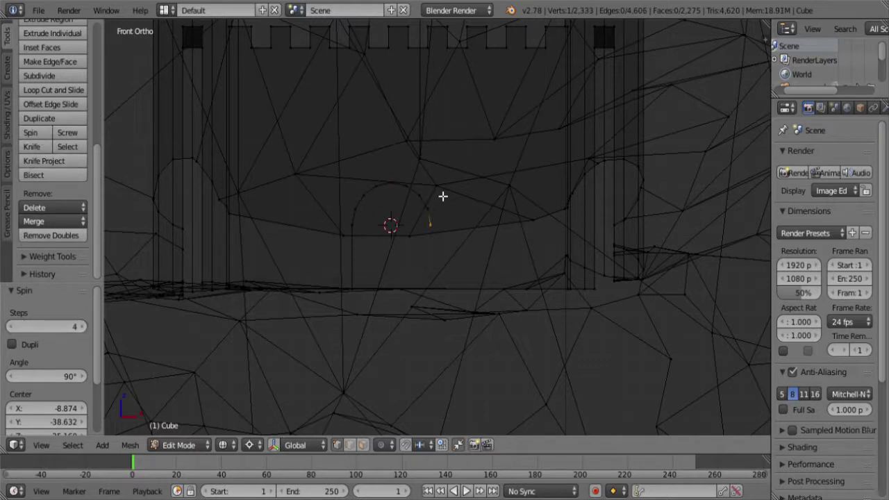
- Extrude the arc's end 3 units down and close the base with an edge, then select the outline
key("e")
key("Return")
key("z")
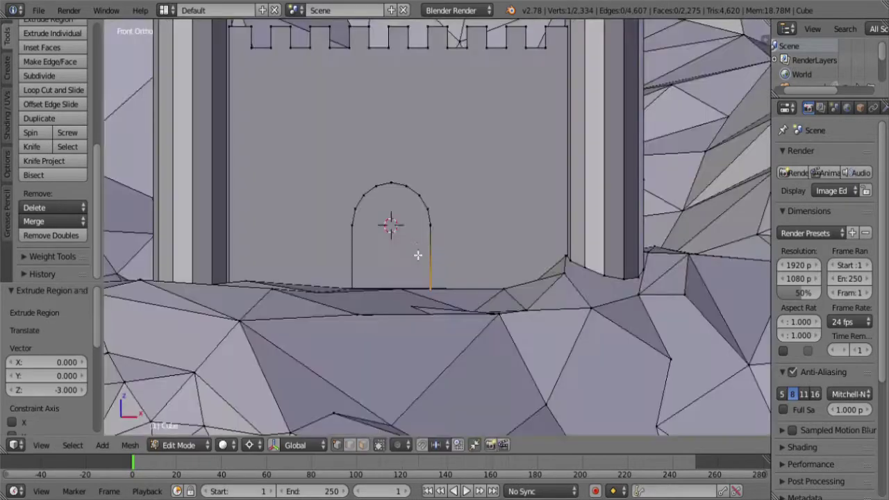
middle_click_drag(417, 254, 366, 298)
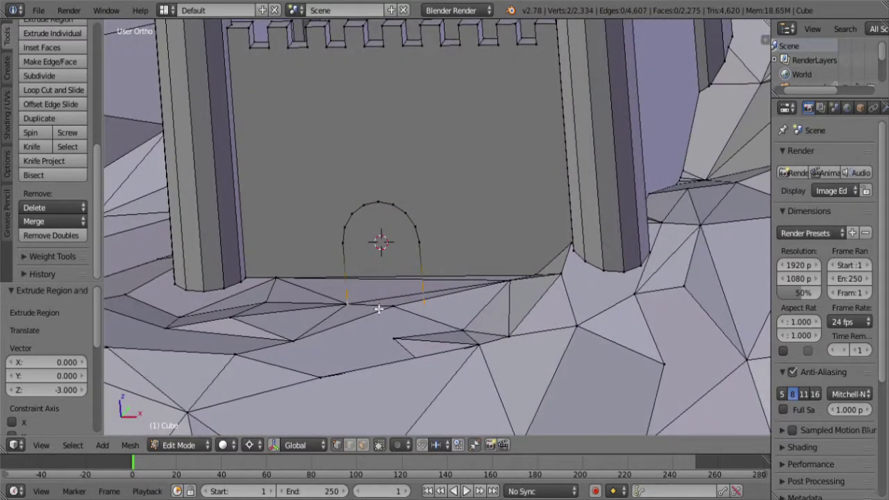
key("f")
right_click(348, 267, "alt")
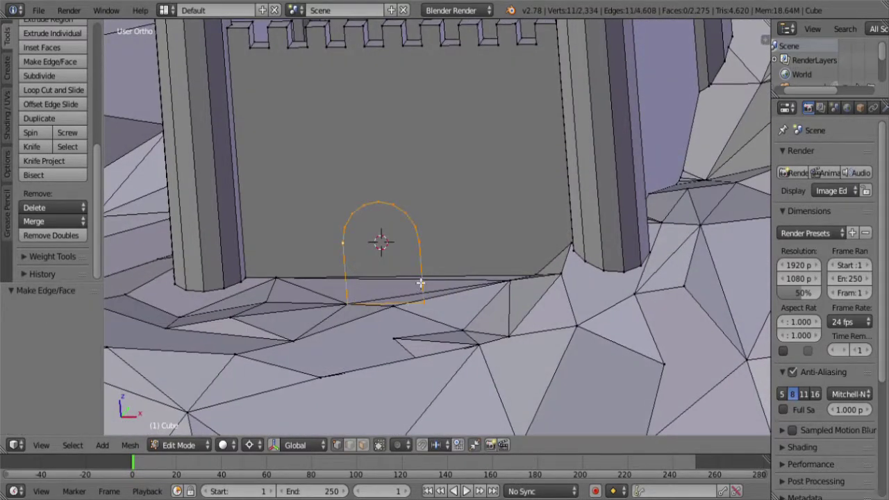
middle_click_drag(428, 282, 426, 315)
- Move the arch outline along Y to 21 so it sits against the castle wall
key("g")
key("y")
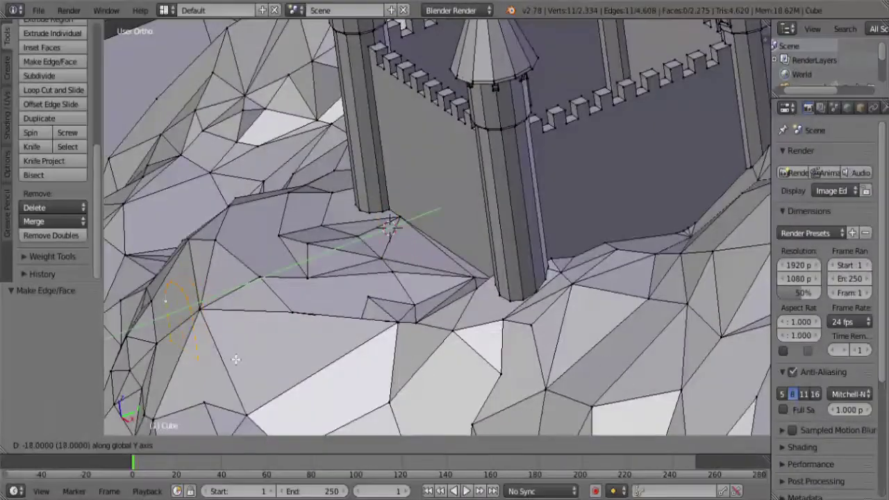
left_click(236, 359)
middle_click_drag(312, 341, 377, 302)
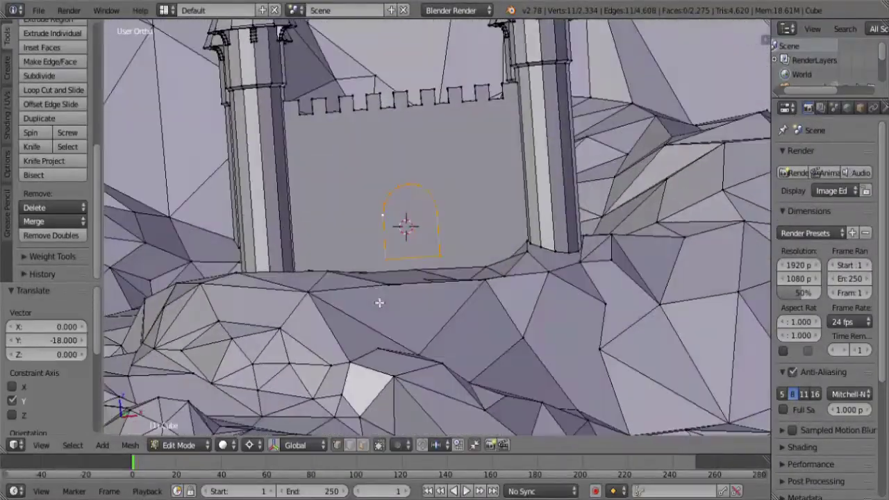
key("KP_1")
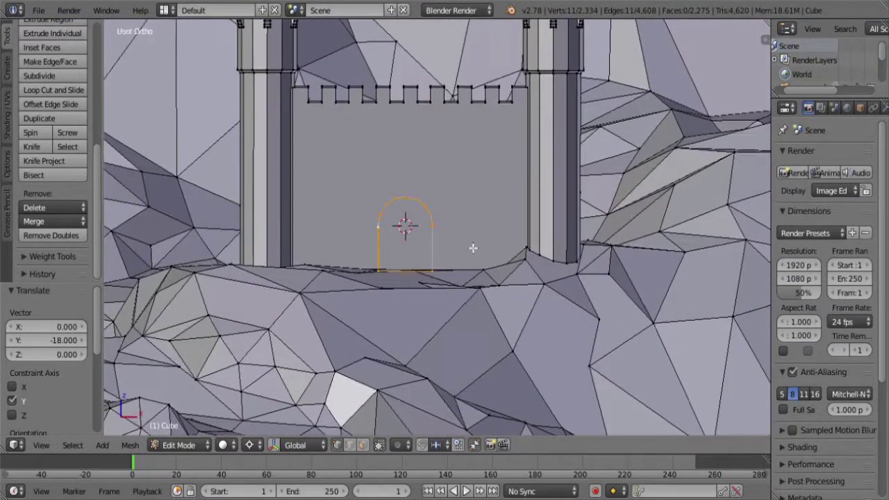
middle_click_drag(472, 248, 417, 343)
middle_click_drag(438, 314, 477, 264)
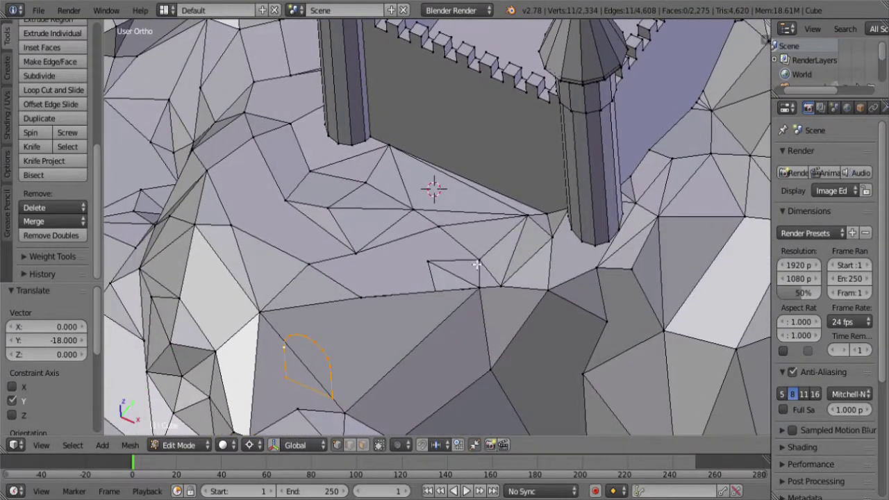
key("KP_7")
scroll(496, 278, "down", 3)
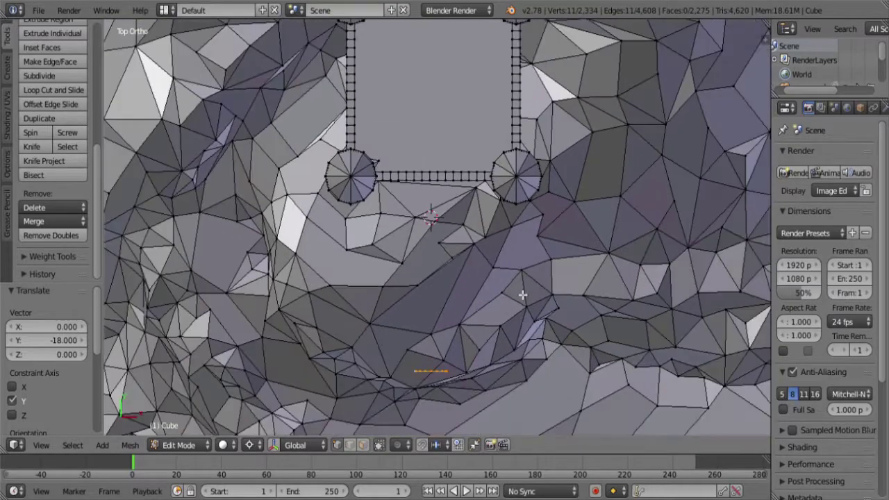
type("gy21")
key("Return")
- Separate the selected arch outline into its own object
middle_click_drag(453, 312, 520, 296)
scroll(448, 154, "up", 4)
scroll(501, 291, "up", 2)
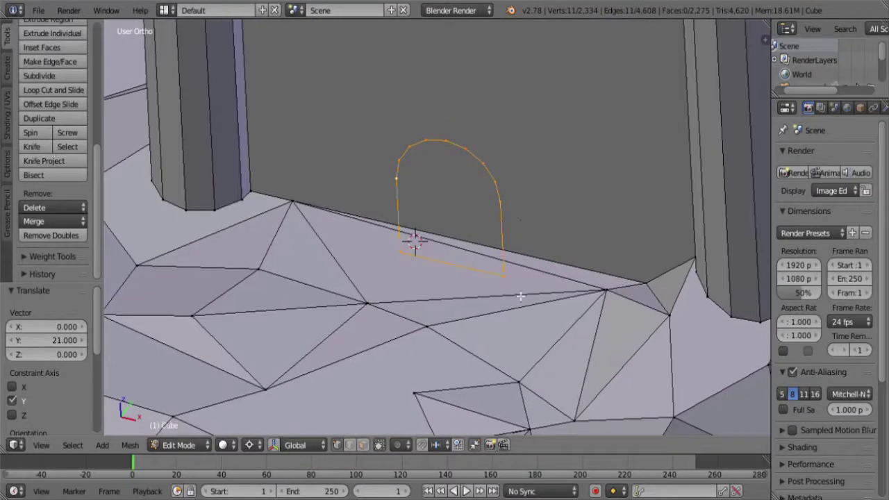
key("p")
left_click(514, 150)
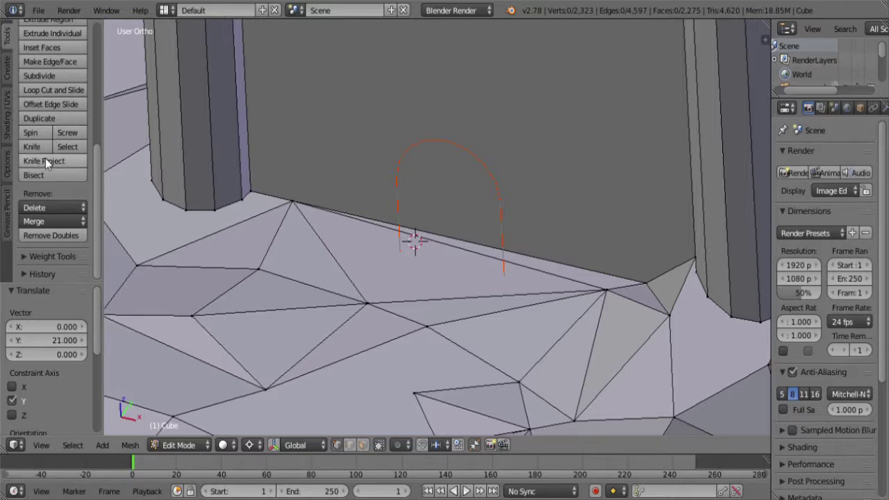
- After a first Knife Project try, box-select the ground faces in front of the wall from top view and hide them
key("KP_1")
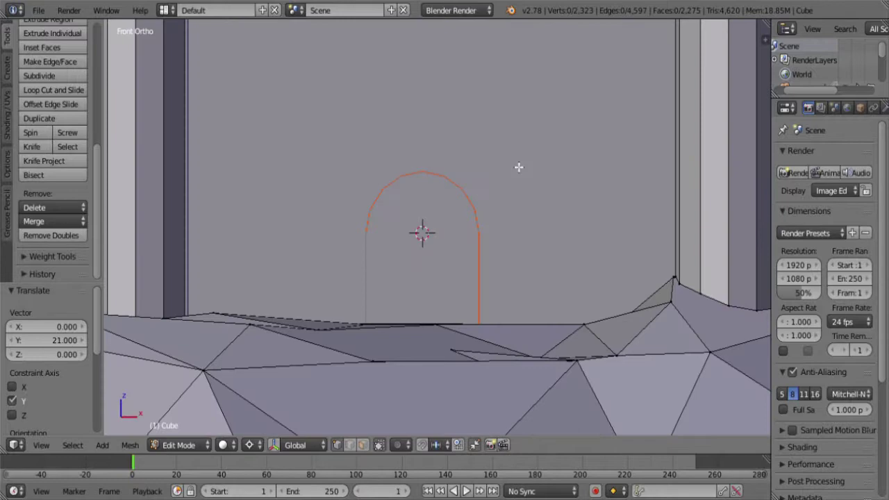
left_click(46, 161)
mouse_move(451, 299)
middle_mouse_down()
mouse_move(464, 301)
mouse_move(400, 322)
mouse_move(470, 281)
mouse_move(460, 284)
middle_mouse_up()
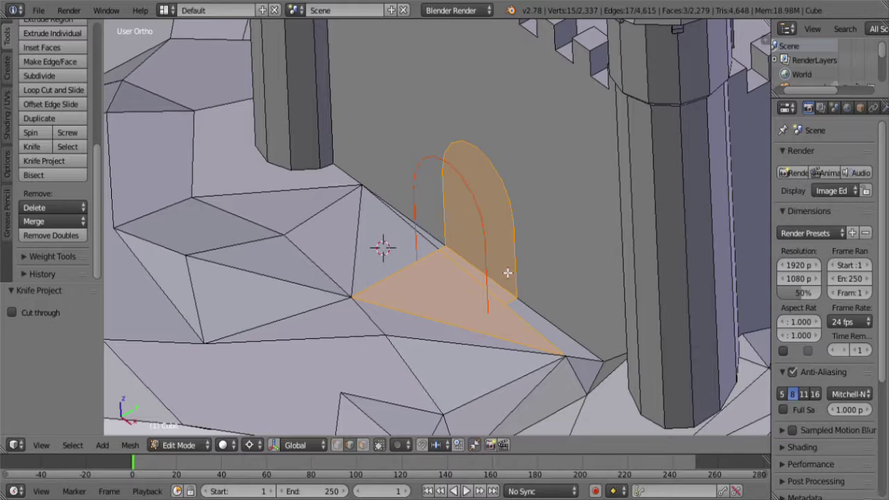
key("KP_7")
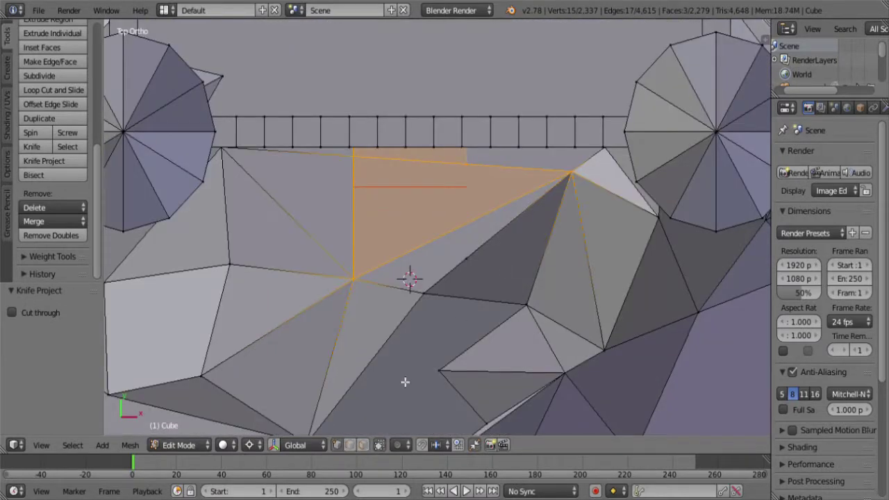
key("z")
key("b")
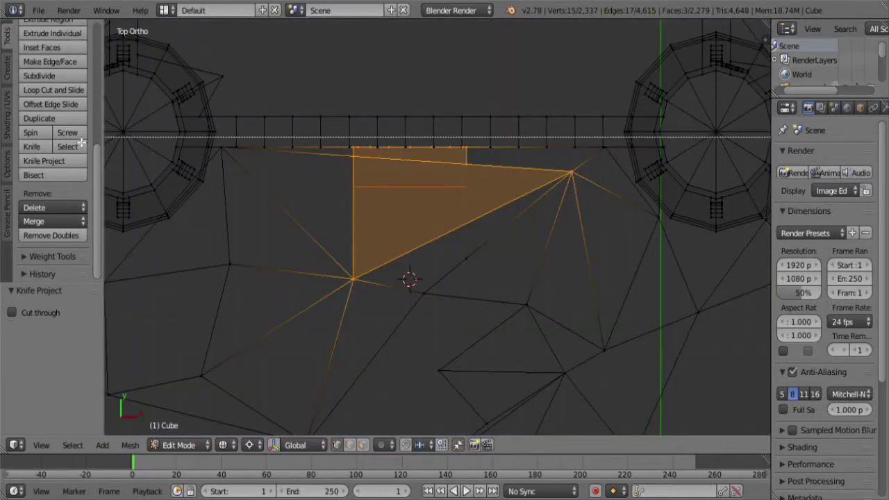
left_click_drag(105, 136, 633, 255)
scroll(406, 335, "down", 2)
key("z")
mouse_move(406, 335)
middle_mouse_down()
mouse_move(455, 255)
mouse_move(458, 213)
middle_mouse_up()
key("h")
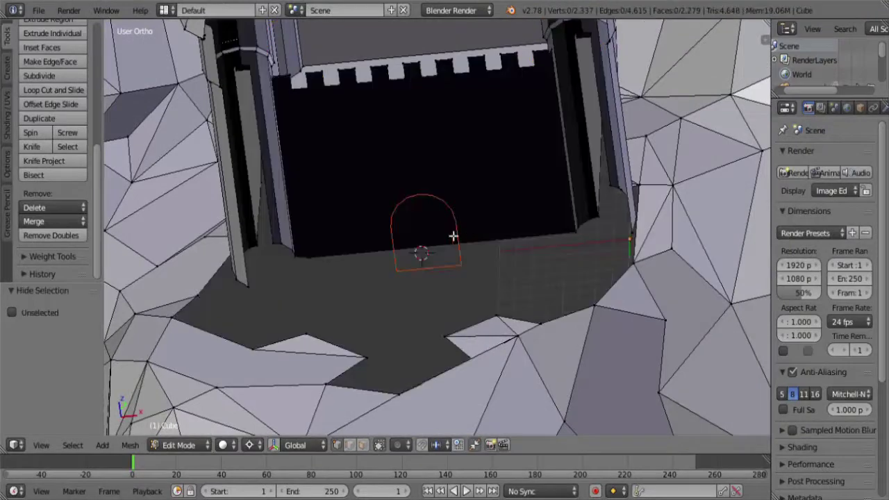
- From front view, knife-project the arch outline into the wall face and leave Edit Mode
key("KP_1")
scroll(433, 270, "up", 3)
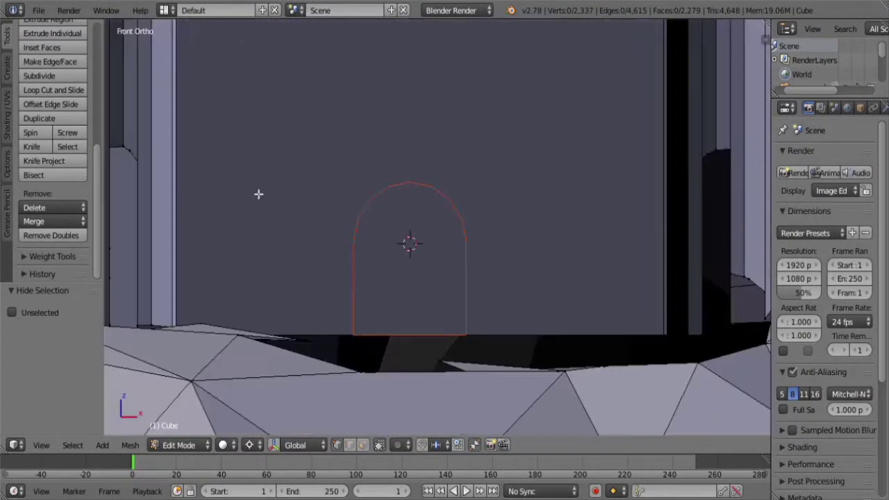
left_click(44, 162)
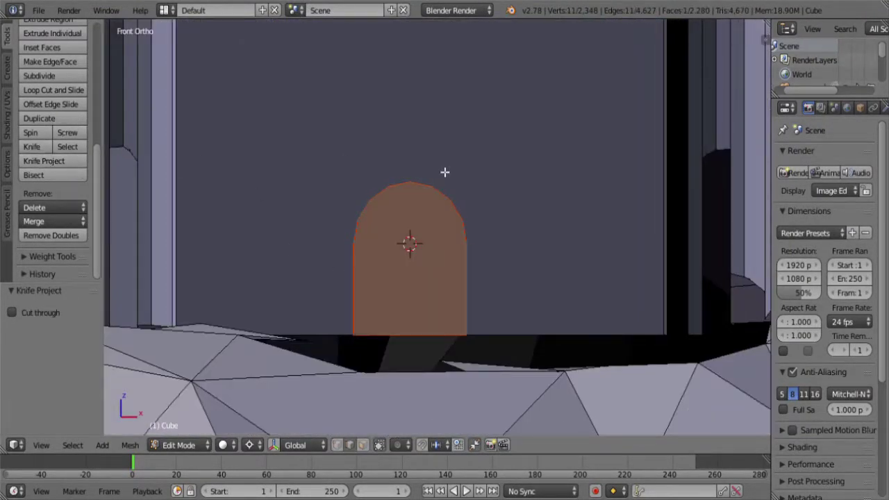
middle_click_drag(445, 173, 427, 298)
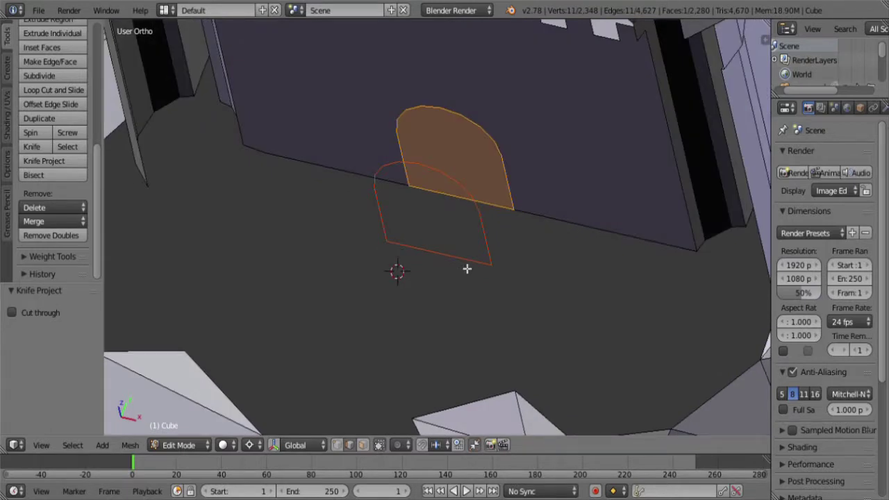
scroll(467, 269, "down", 3)
key("Tab")
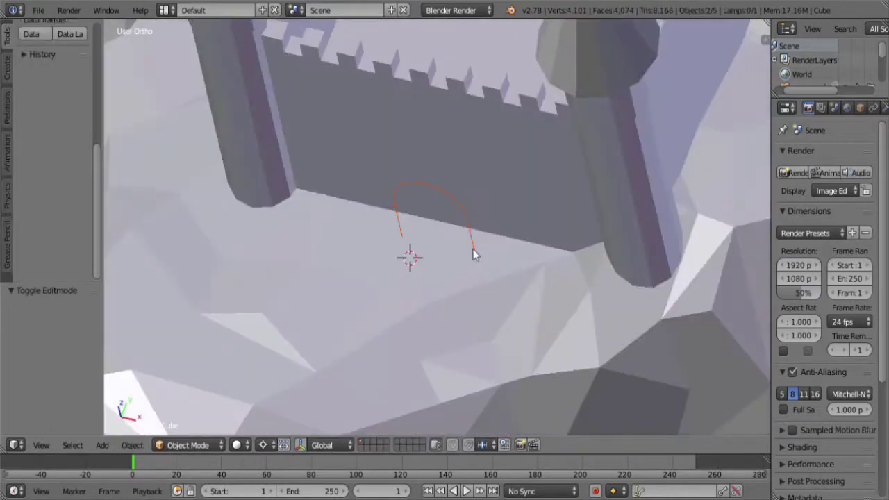
- Delete the arch outline object, then reveal the hidden ground faces in the castle mesh
right_click(473, 255)
key("x")
left_click(475, 252)
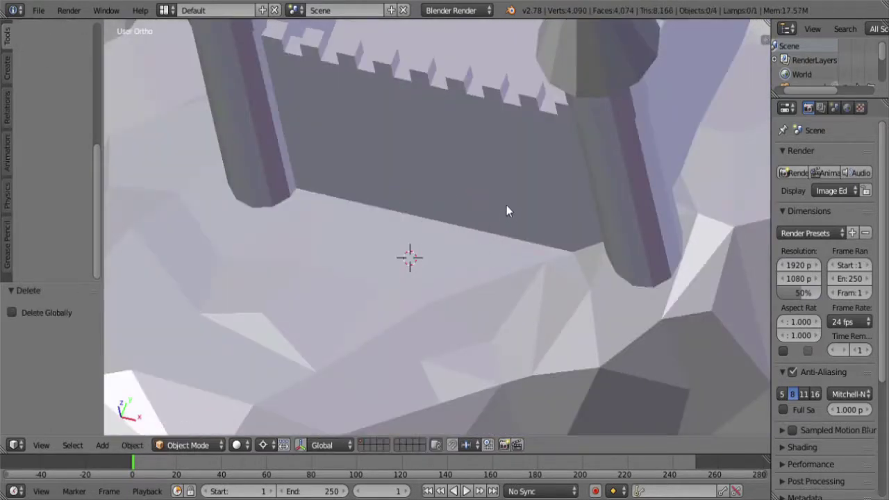
right_click(507, 205)
key("Tab")
key("a")
key("alt+h")
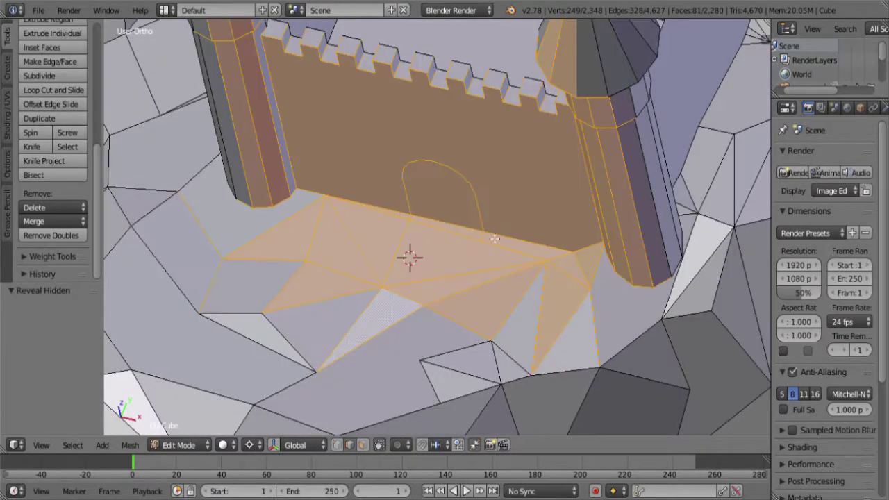
key("a")
- Select the front and rear arch faces in face mode and delete them to open the doorway
middle_click_drag(516, 224, 384, 403)
left_click(362, 444)
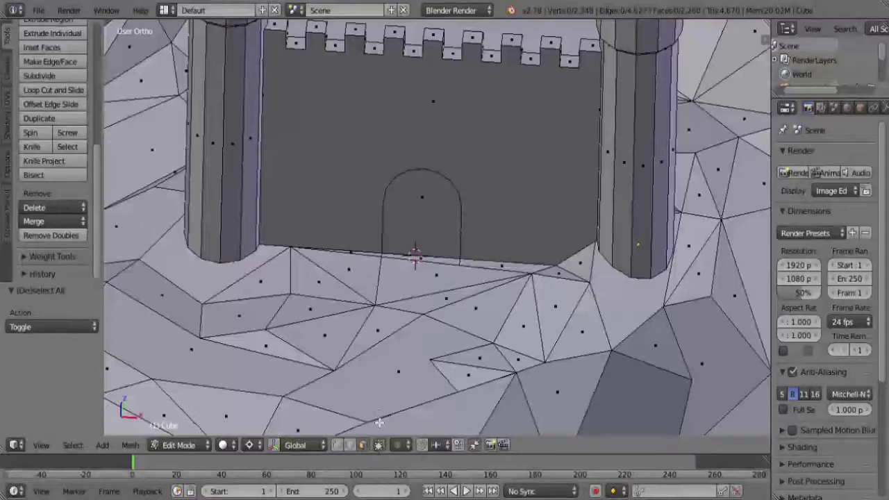
right_click(444, 213)
middle_click_drag(444, 213, 405, 251)
middle_click_drag(529, 169, 539, 151)
right_click(469, 171, "shift")
key("x")
left_click(532, 147)
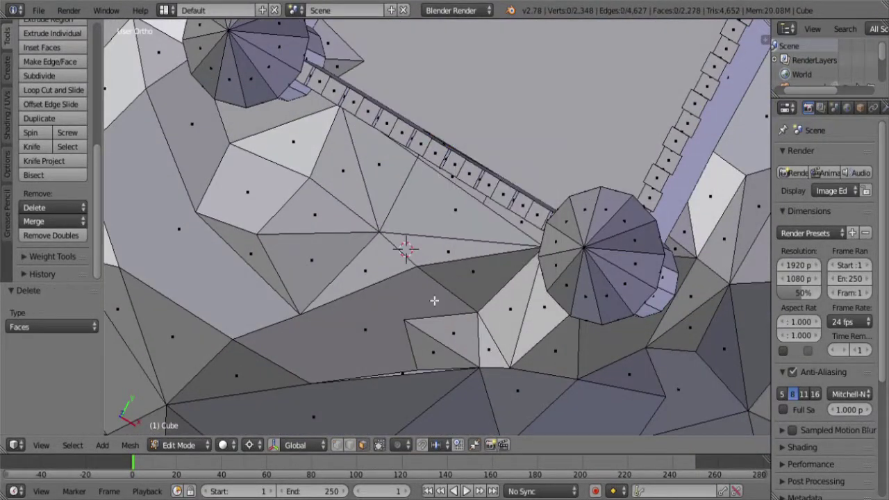
middle_click_drag(433, 301, 446, 244)
scroll(483, 141, "up", 5)
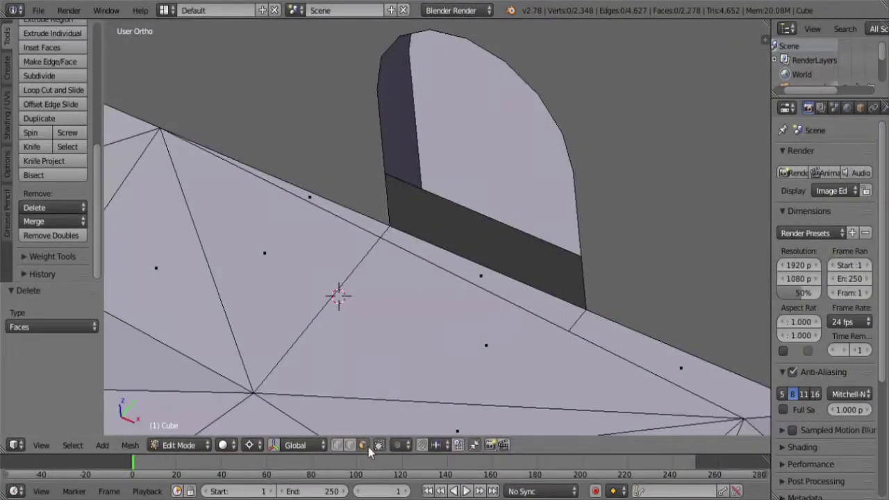
left_click(337, 445)
- Bridge the front and back arch edge loops into a doorway tunnel
key("a")
key("a")
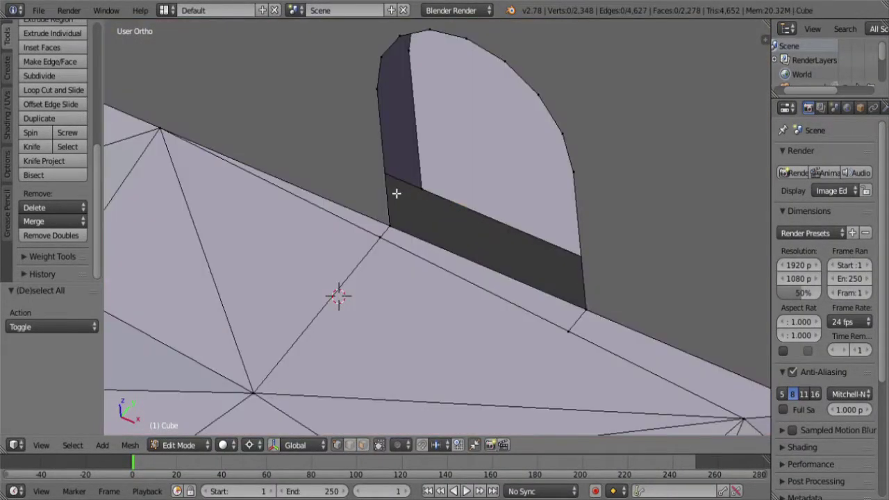
right_click(397, 192, "alt")
key("z")
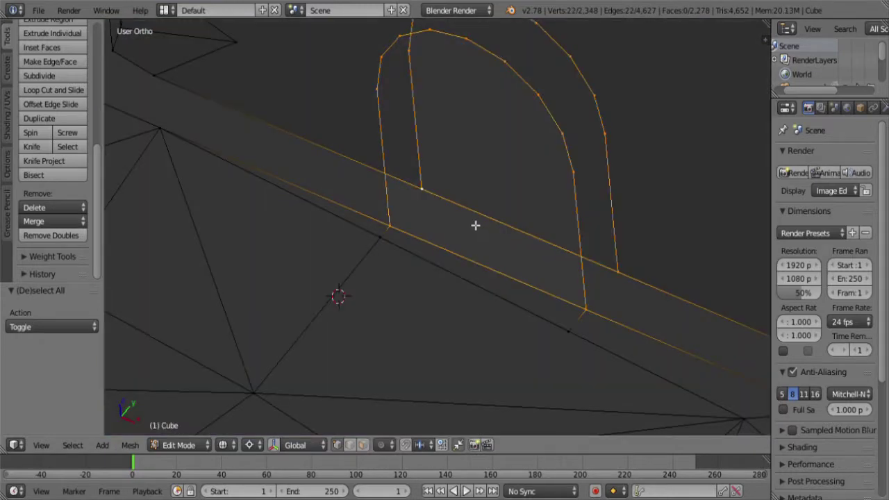
scroll(468, 224, "down", 5)
scroll(468, 224, "up", 5)
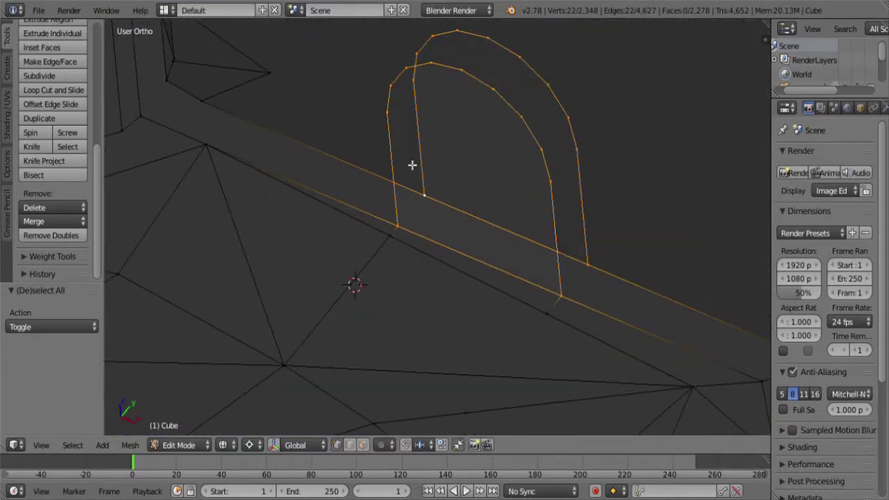
key("ctrl+e")
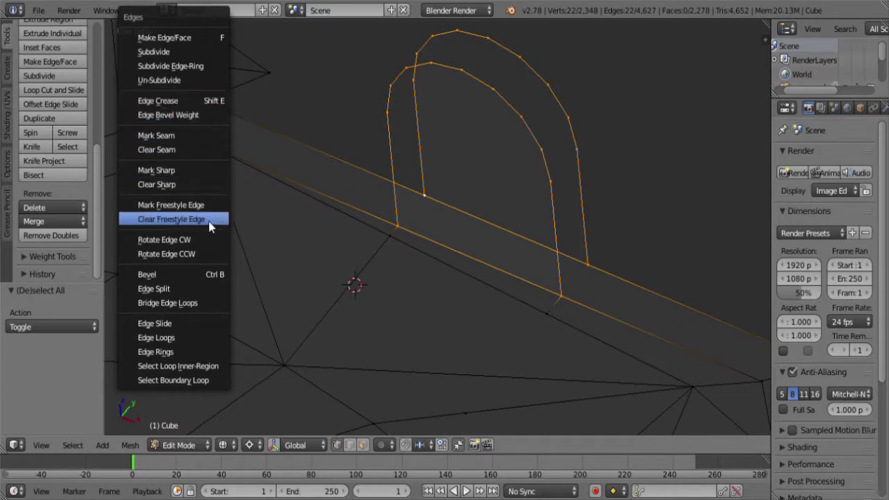
left_click(198, 303)
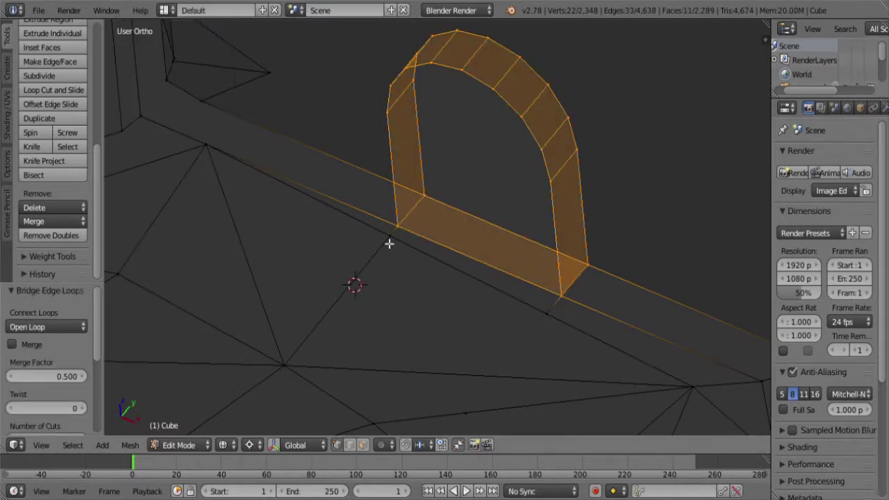
- Vertex-slide two ground vertices beside the arch into place at its corner
scroll(454, 243, "down", 4)
key("z")
scroll(514, 230, "up", 2)
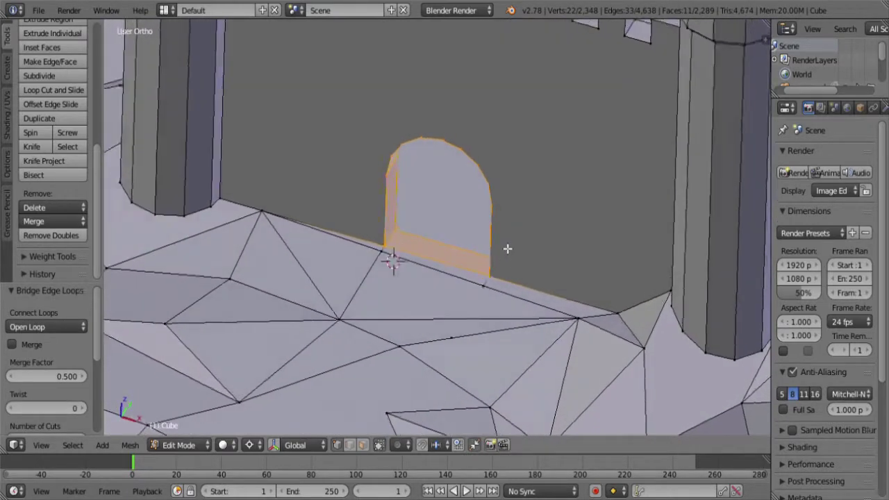
scroll(507, 249, "up", 3)
right_click(537, 354)
key("shift+v")
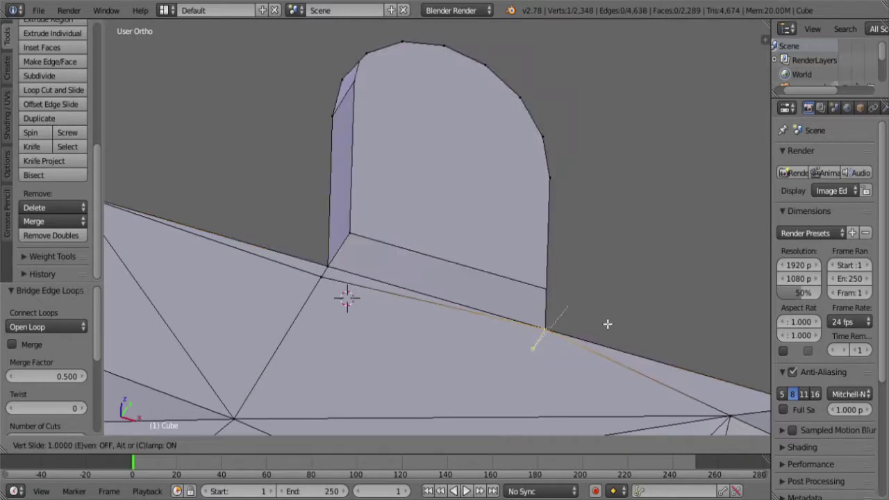
left_click(333, 331)
key("shift+v")
left_click(353, 266)
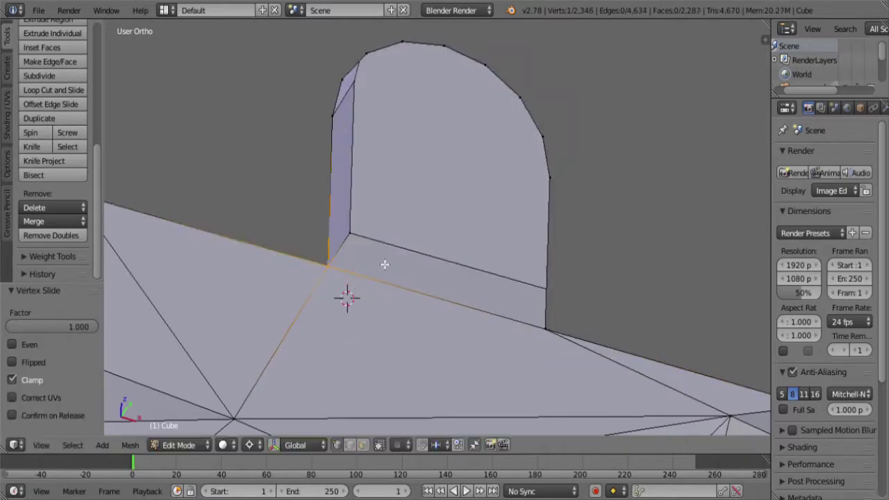
scroll(385, 264, "down", 3)
middle_click_drag(461, 300, 401, 376)
scroll(500, 319, "up", 6)
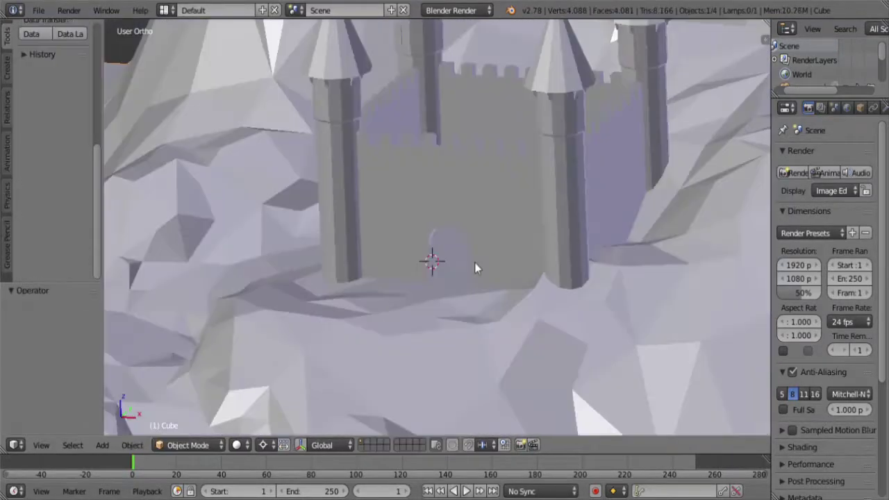
- Orbit and zoom around the castle to inspect the arched doorway on the mountainside
scroll(448, 250, "down", 3)
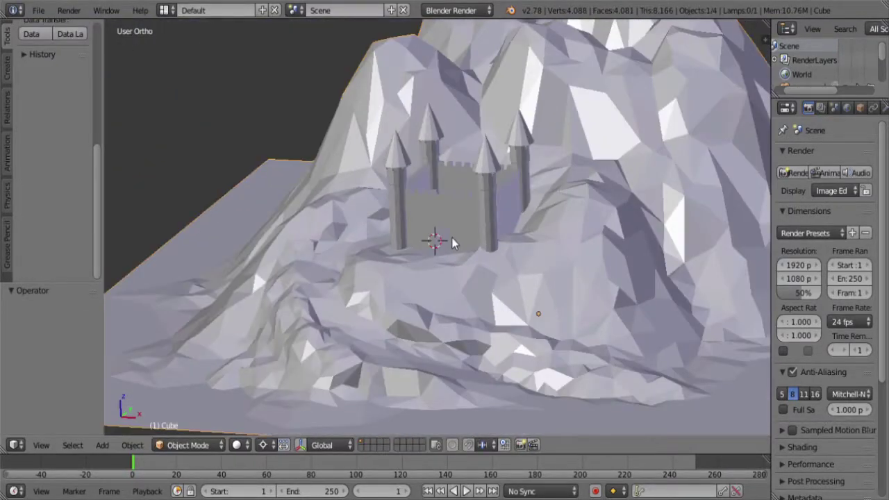
middle_click_drag(447, 240, 462, 252)
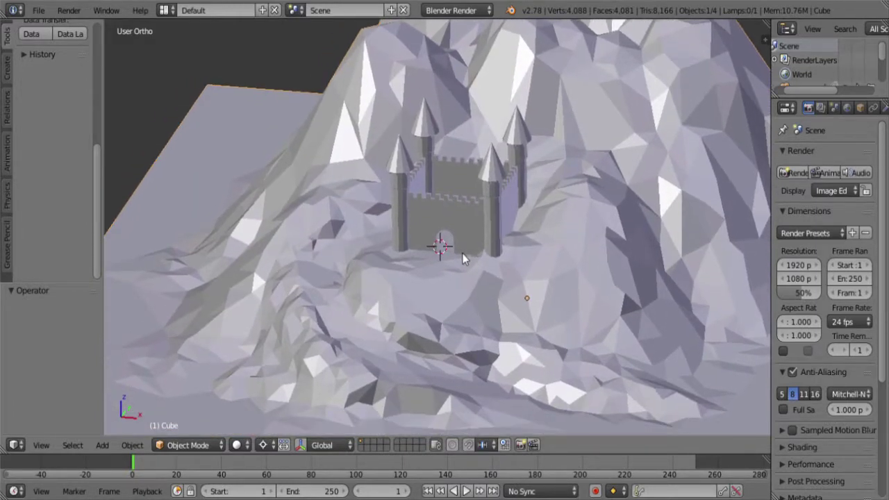
scroll(462, 253, "up", 2)
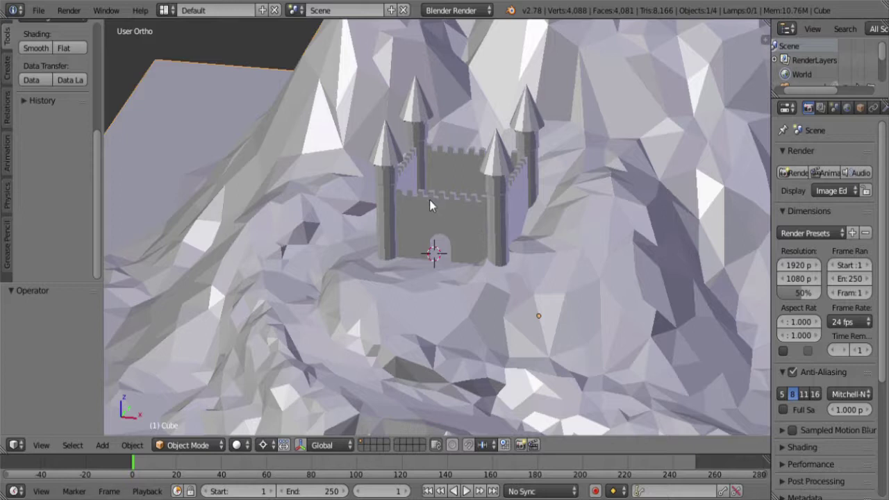
- Duplicate the tower-tip vertex 70 units along negative X and frame it in front view
key("Tab")
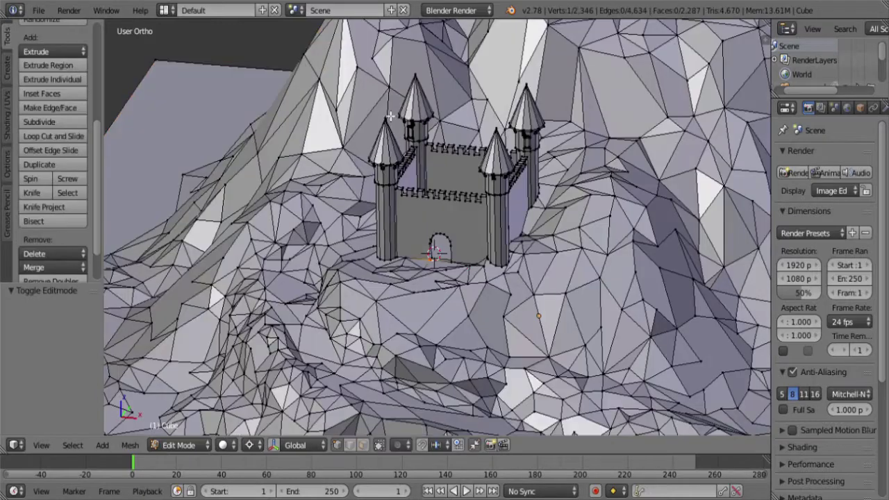
right_click(384, 123)
key("KP_1")
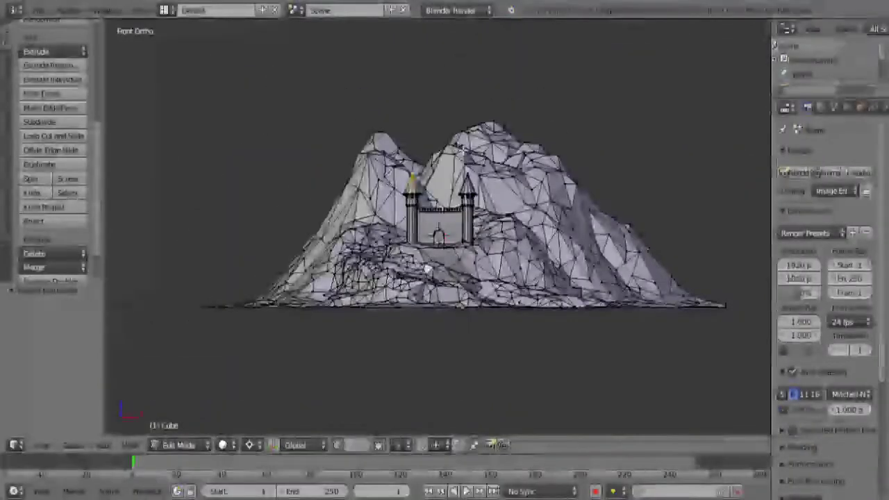
key("shift+d")
type("x-70")
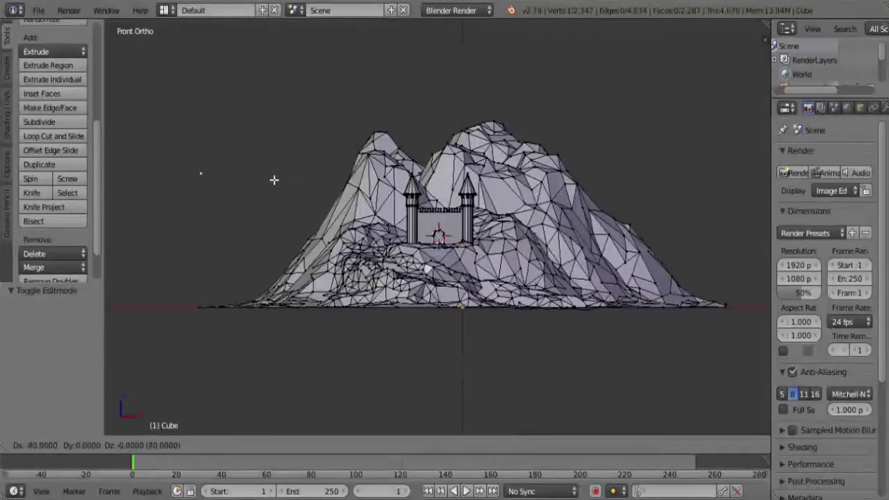
key("Return")
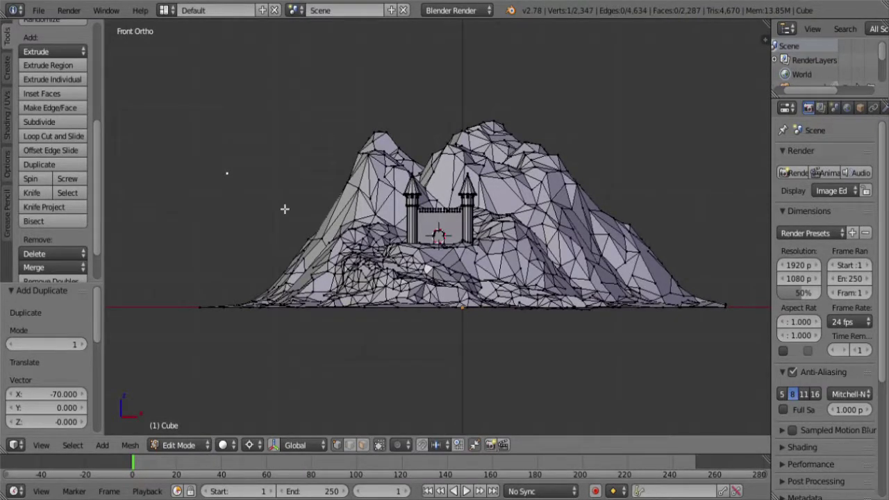
key("KP_Decimal")
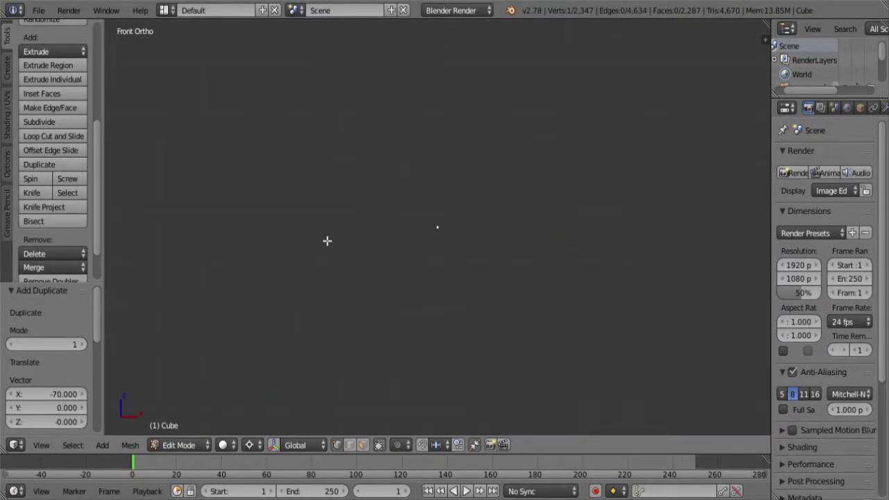
- Snap the vertex to the grid, place the 3D cursor on it, then delete it
key("shift+s")
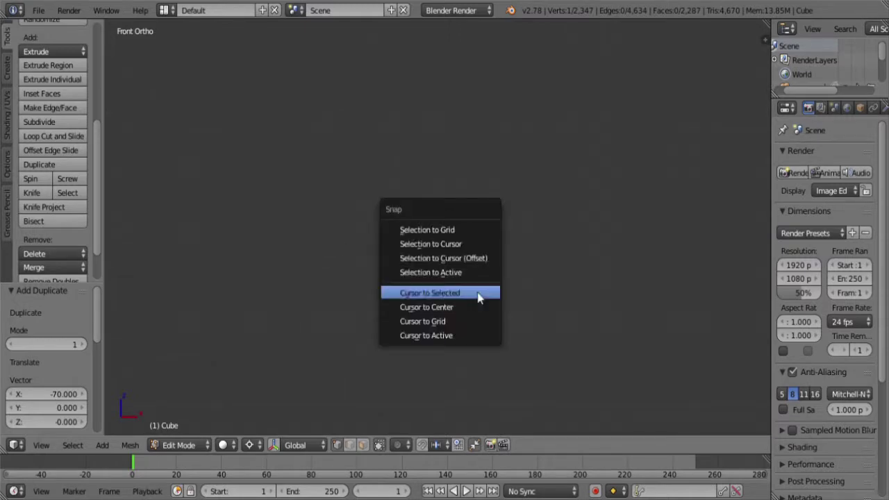
left_click(464, 227)
key("shift+s")
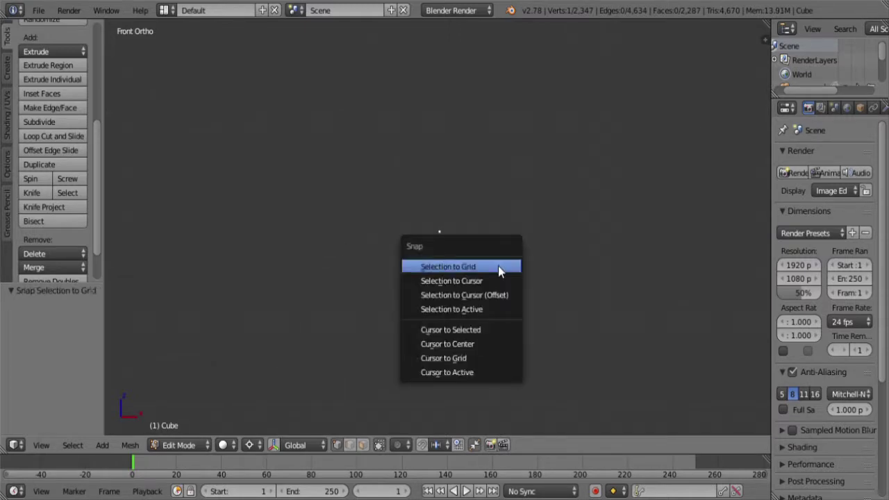
left_click(491, 328)
key("x")
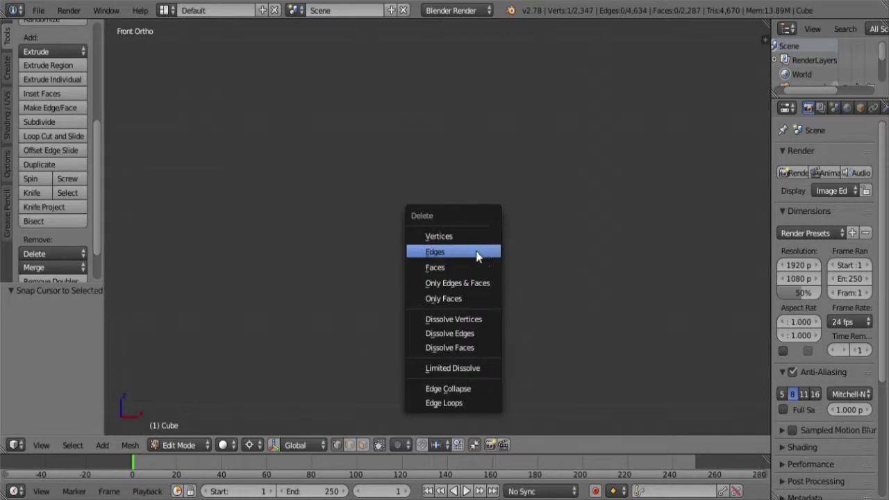
left_click(474, 237)
- Add a circle mesh at the 3D cursor with 12 vertices, viewed from the front
key("shift+a")
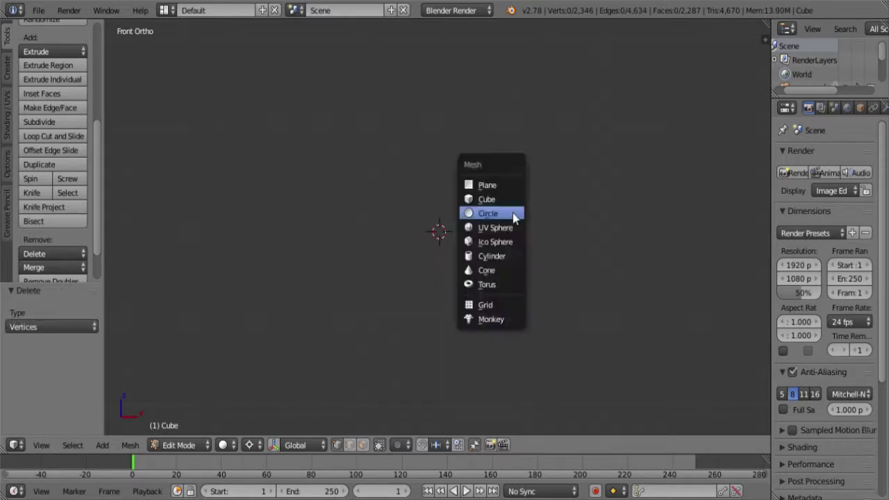
left_click(512, 213)
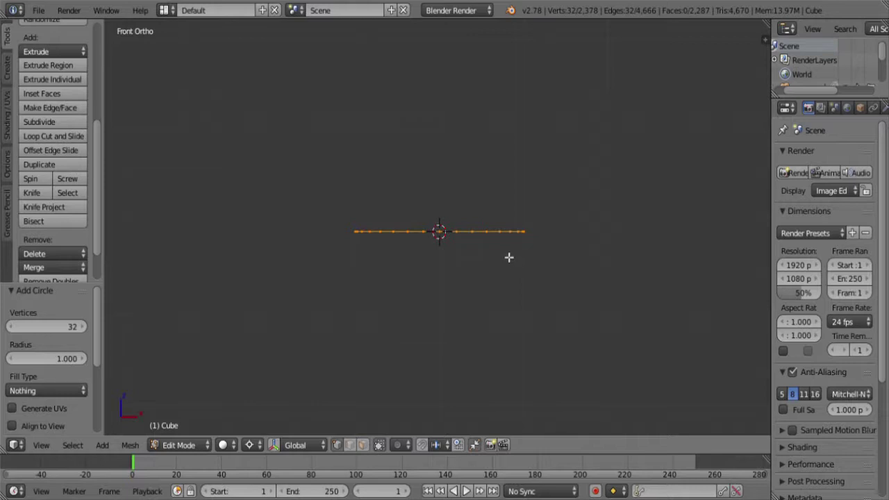
middle_click_drag(509, 257, 461, 288)
left_click(67, 328)
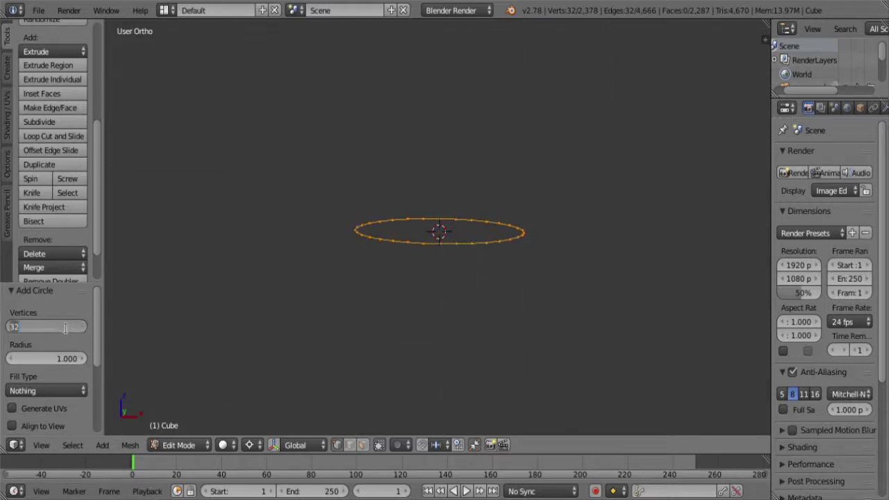
type("12")
key("Return")
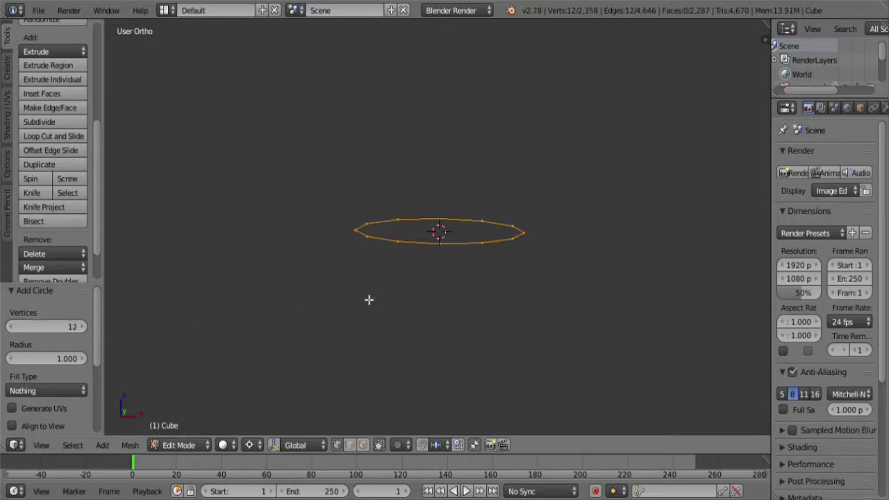
key("KP_1")
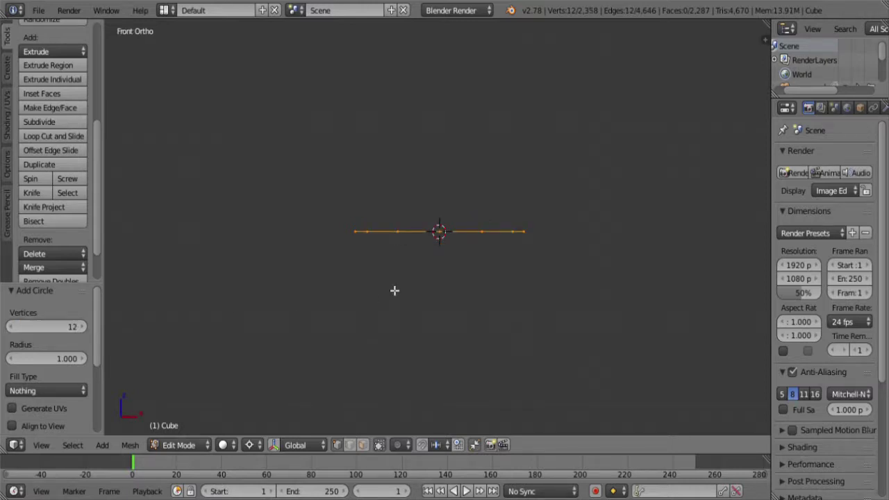
scroll(434, 260, "down", 5)
scroll(438, 266, "down", 4)
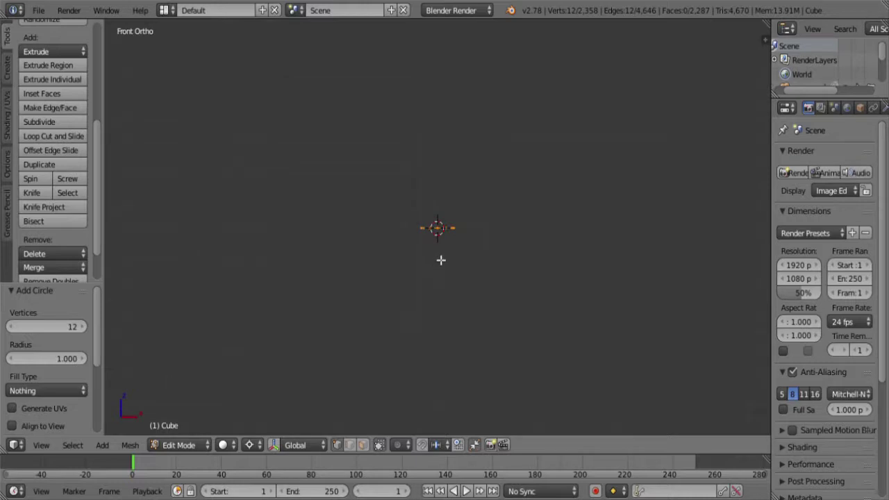
scroll(440, 260, "up", 4)
- Move the circle 3 units right and spin it 90° twice with 5 steps into a half ring
key("g")
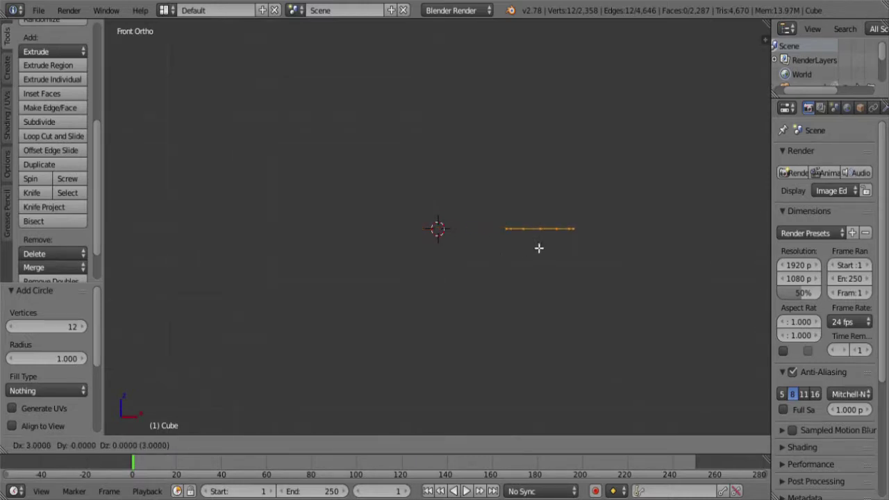
left_click(541, 248)
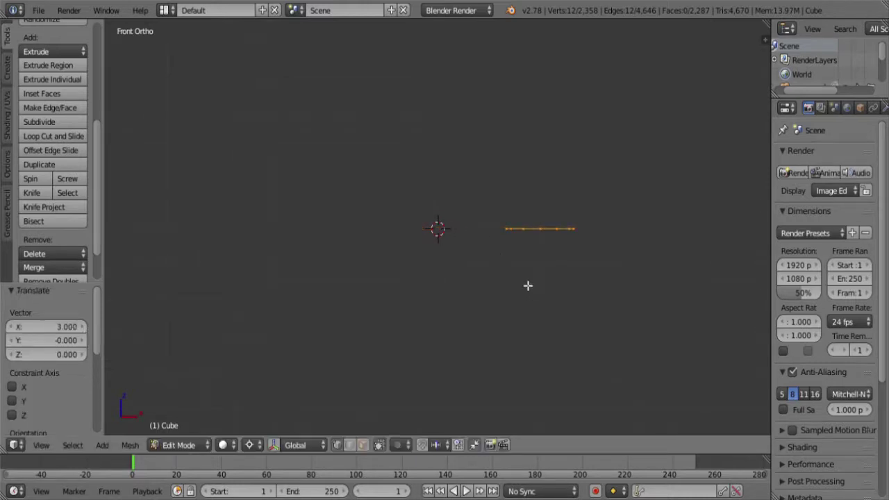
left_click(31, 179)
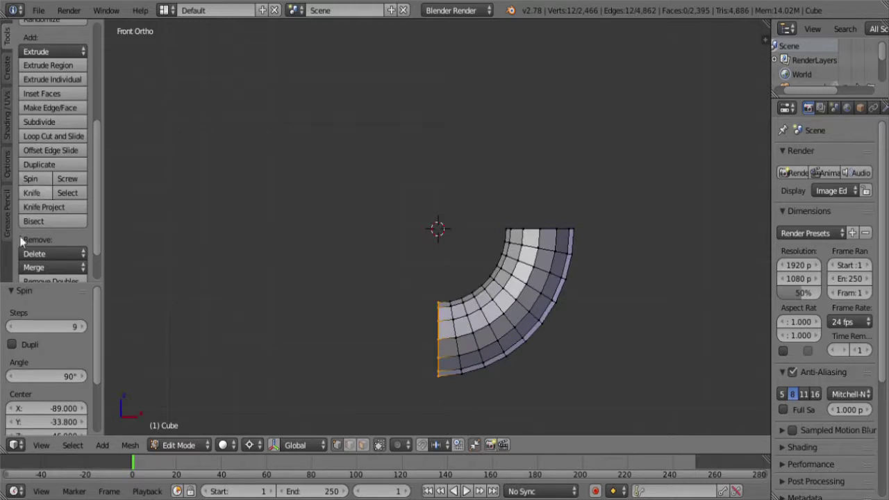
left_click(34, 327)
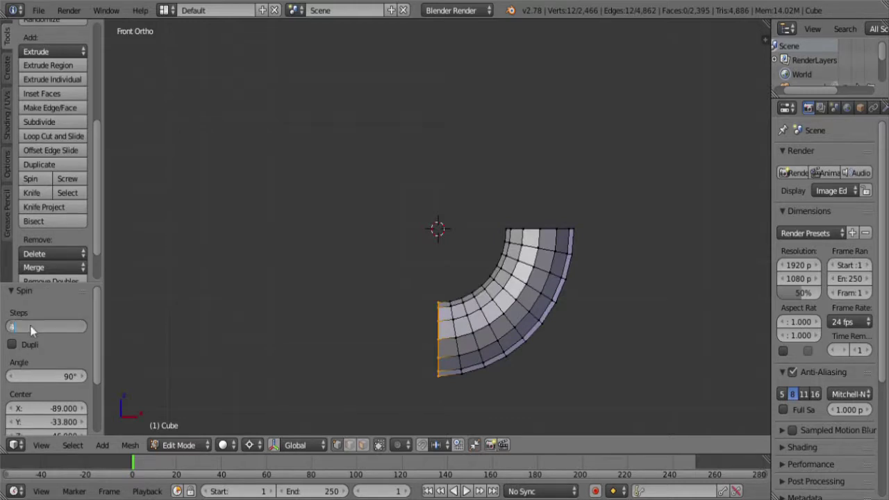
type("4")
key("Return")
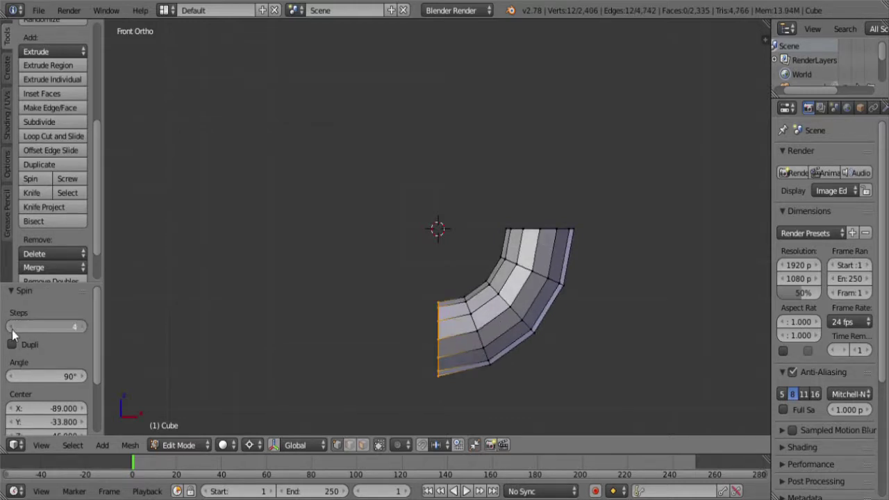
left_click(82, 329)
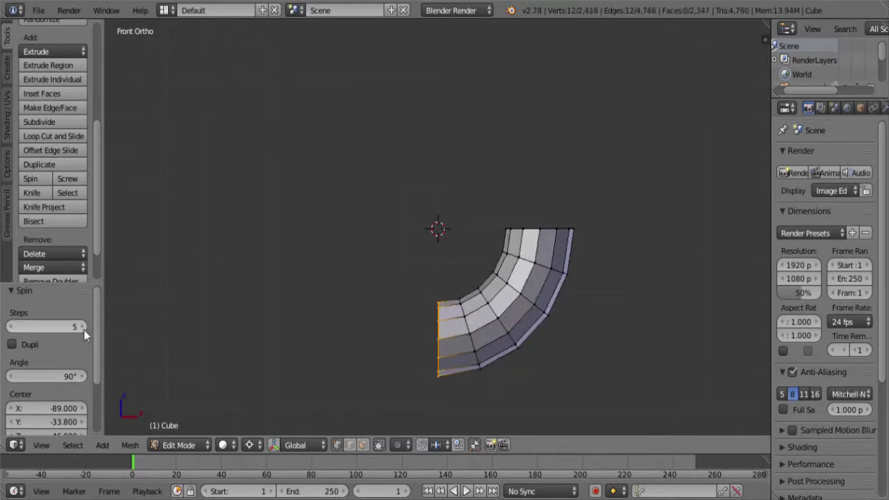
left_click(31, 179)
- Extrude both open ends 4 units up along Z into straight arms
key("z")
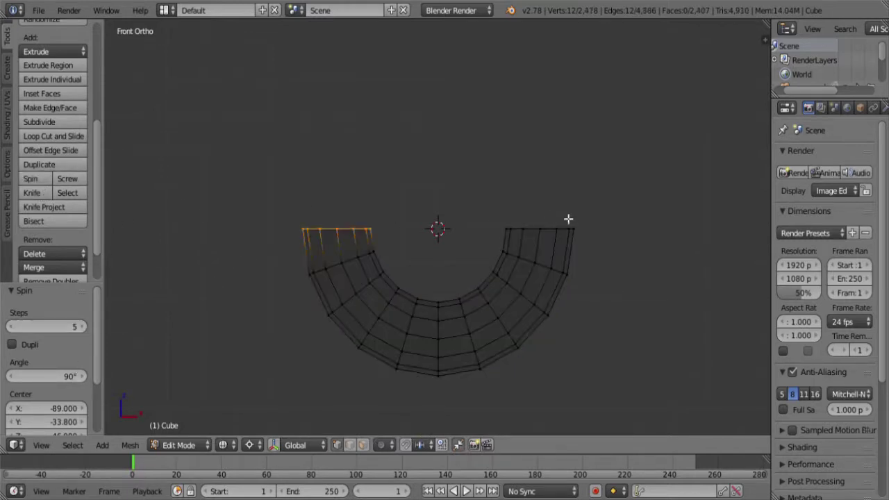
key("b")
left_click_drag(614, 240, 452, 196)
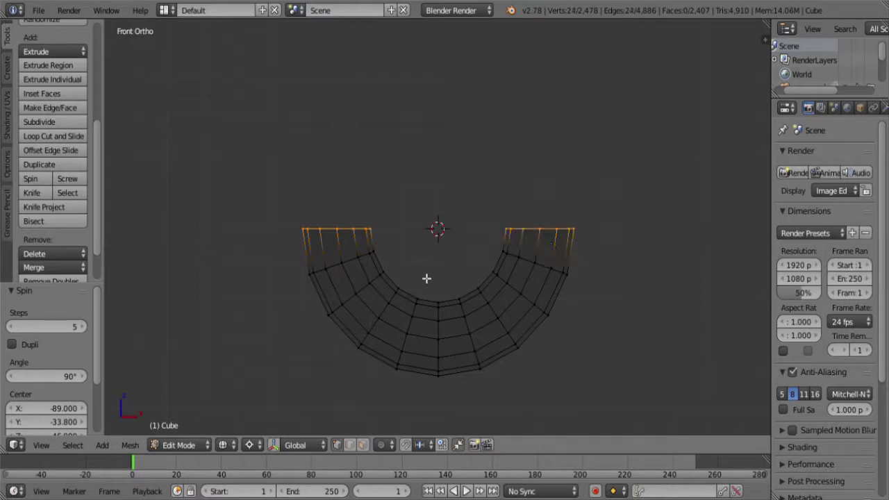
scroll(427, 277, "down", 3)
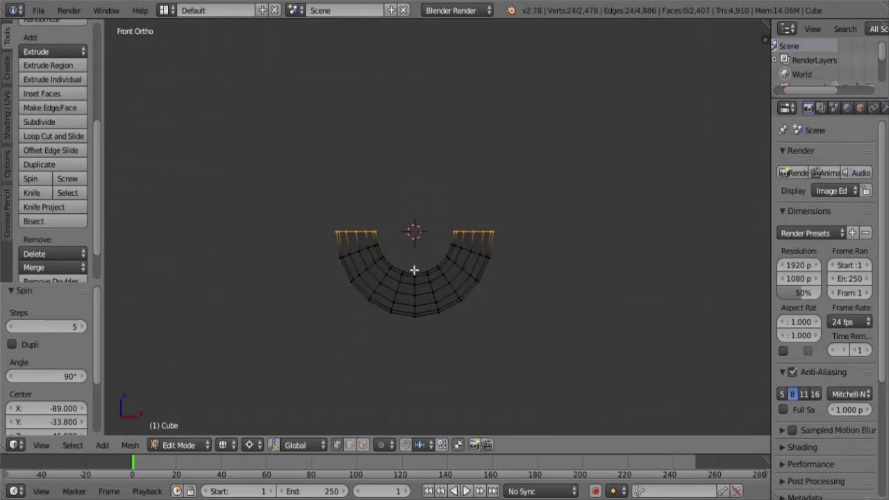
key("e")
key("z")
left_click(438, 223)
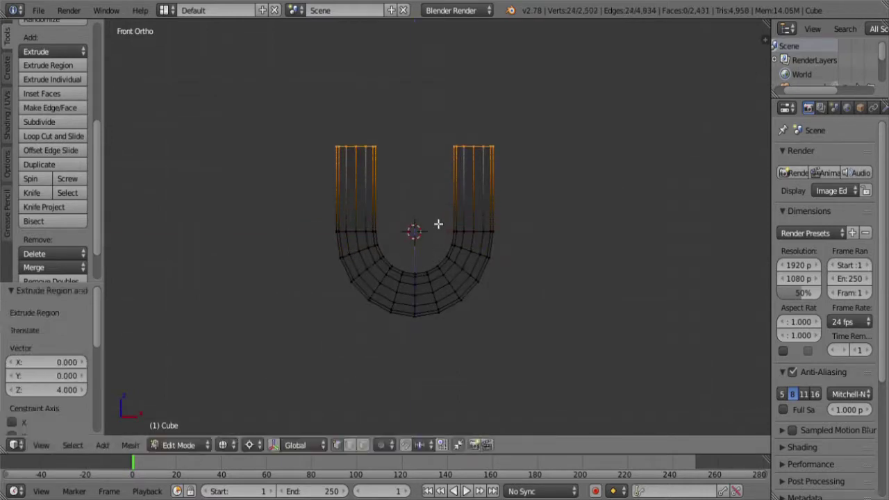
- Centre the 3D cursor between the arms and mirror a copy of the bottom bend to the top
key("ctrl+KP_Add")
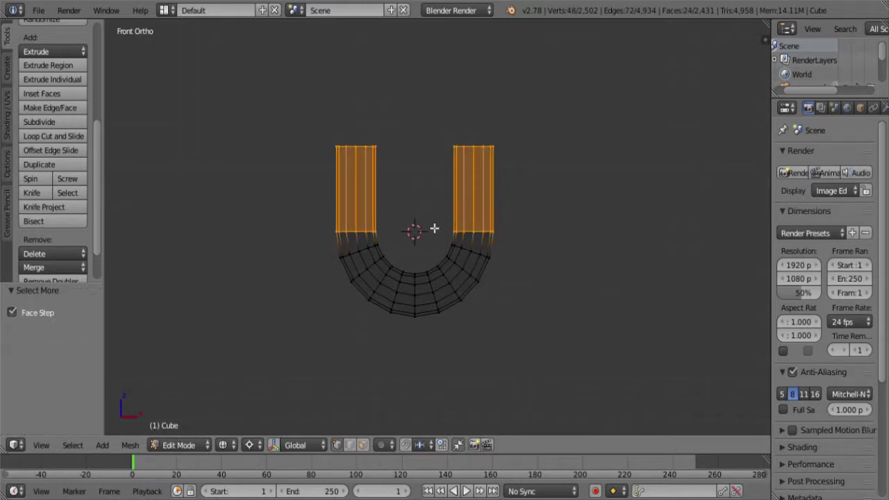
key("shift+s")
left_click(429, 225)
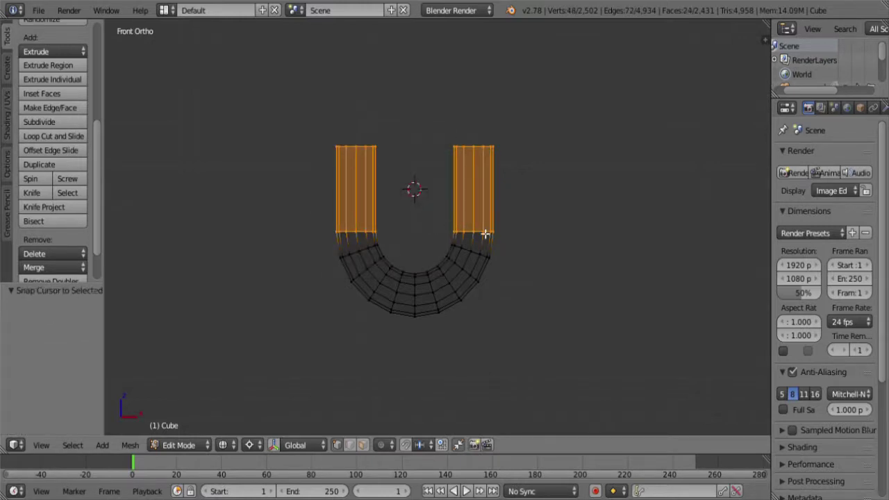
key("a")
key("b")
left_click_drag(554, 221, 277, 366)
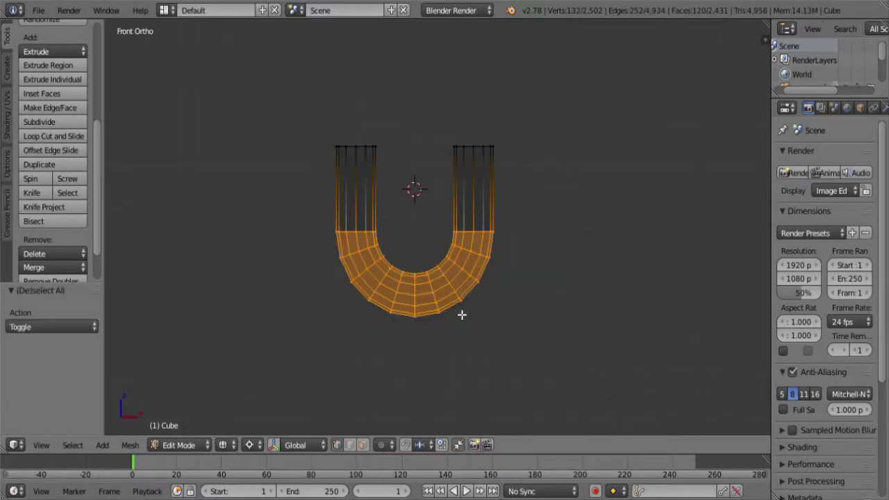
key("shift+d")
right_click(498, 287)
type("sz")
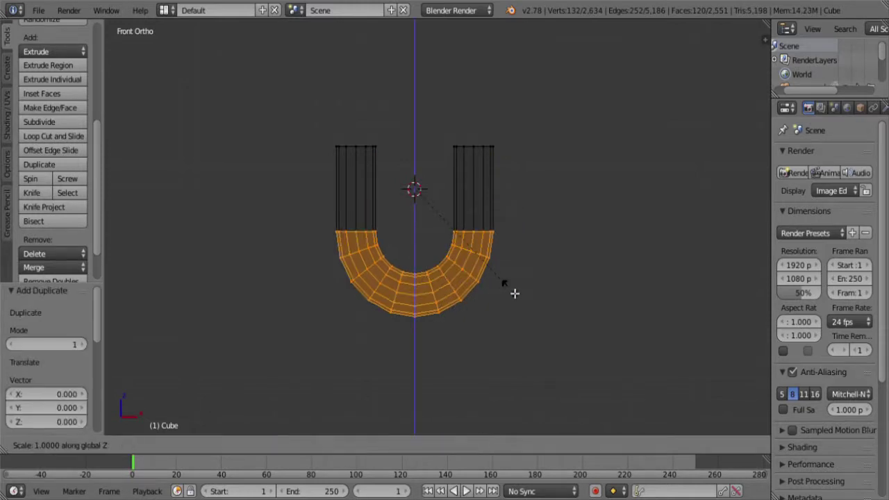
type("-1")
key("Return")
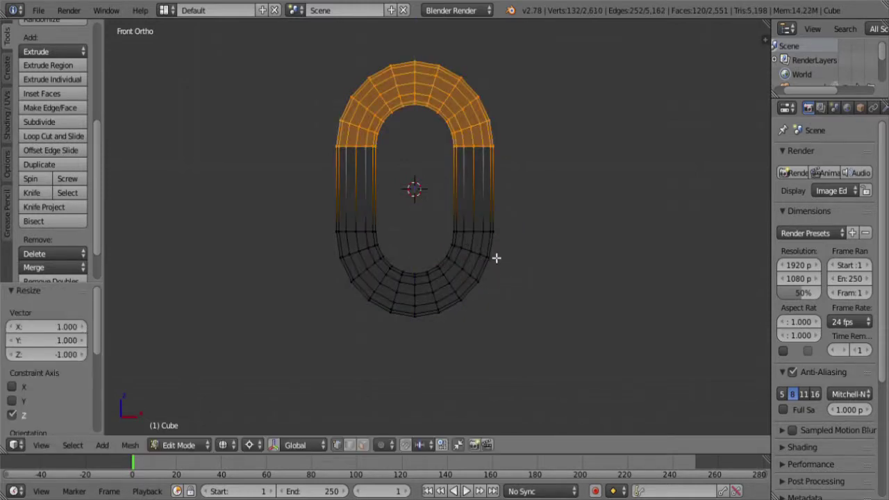
- Make the whole link's normals consistent and begin duplicating the link along Z
key("z")
key("ctrl+KP_Add")
key("ctrl+KP_Add")
key("ctrl+KP_Add")
key("ctrl+KP_Add")
key("ctrl+KP_Add")
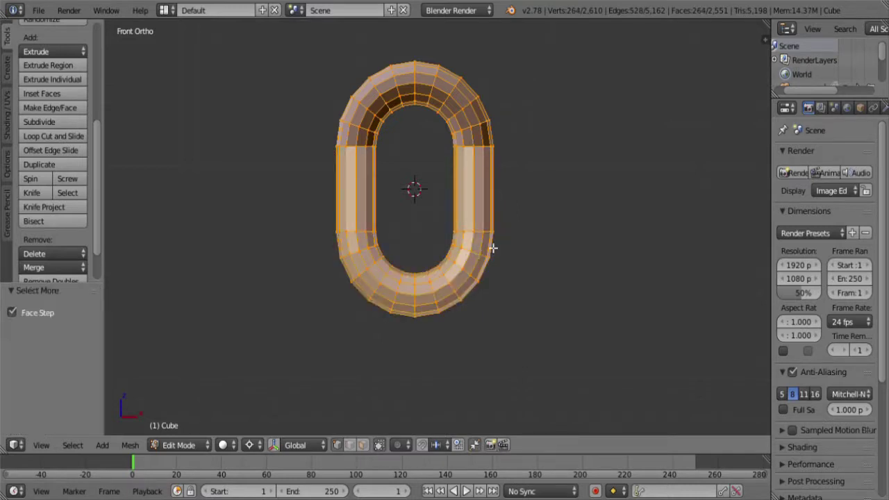
key("ctrl+n")
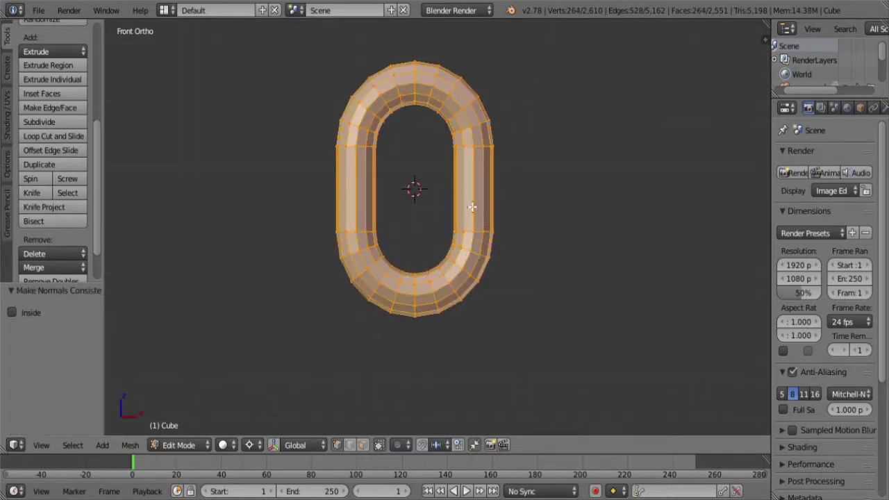
middle_click_drag(470, 193, 460, 246, "shift")
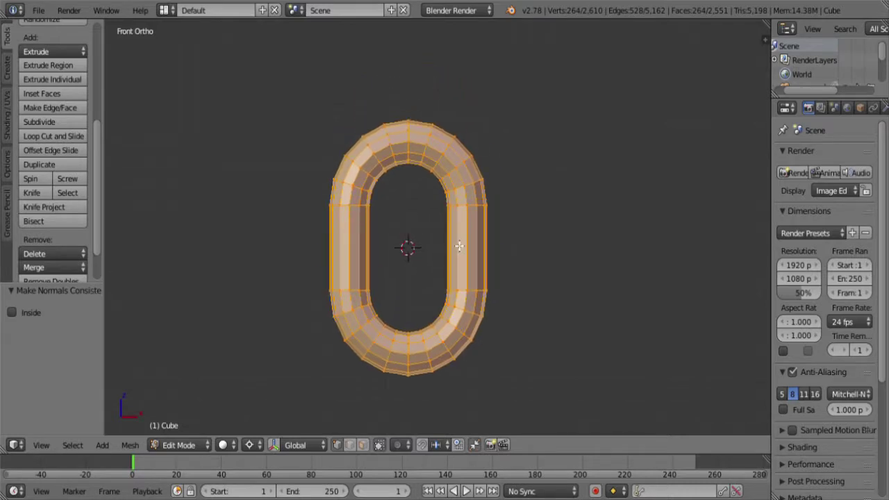
scroll(459, 245, "down", 3)
middle_click_drag(512, 226, 507, 253, "shift")
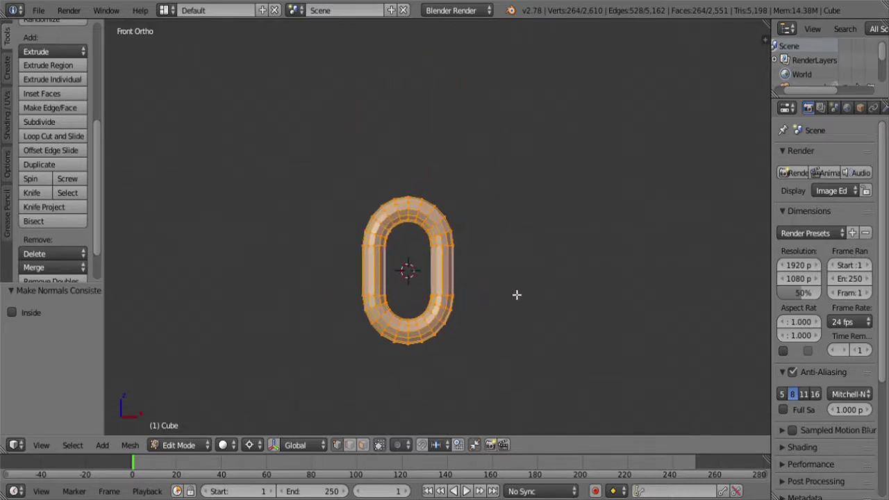
key("shift+d")
key("z")
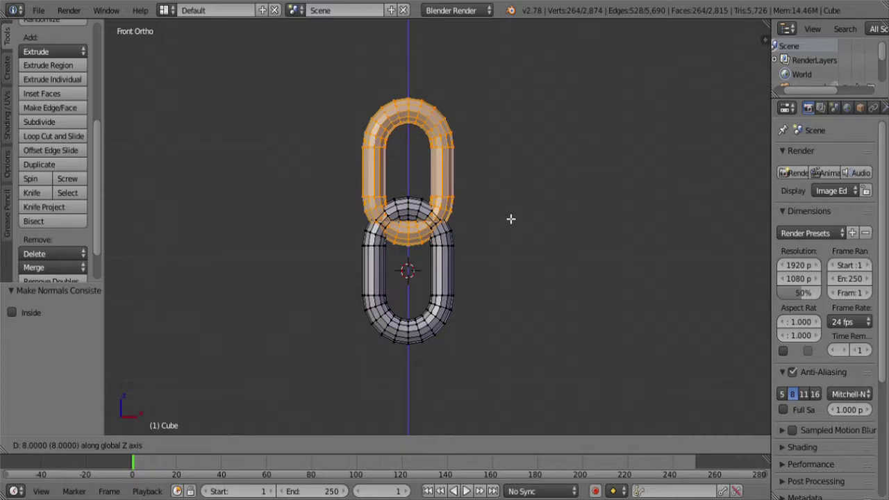
- Place the copied link above the original and repeat the duplicate for another link
left_click(507, 118)
scroll(502, 141, "down", 8)
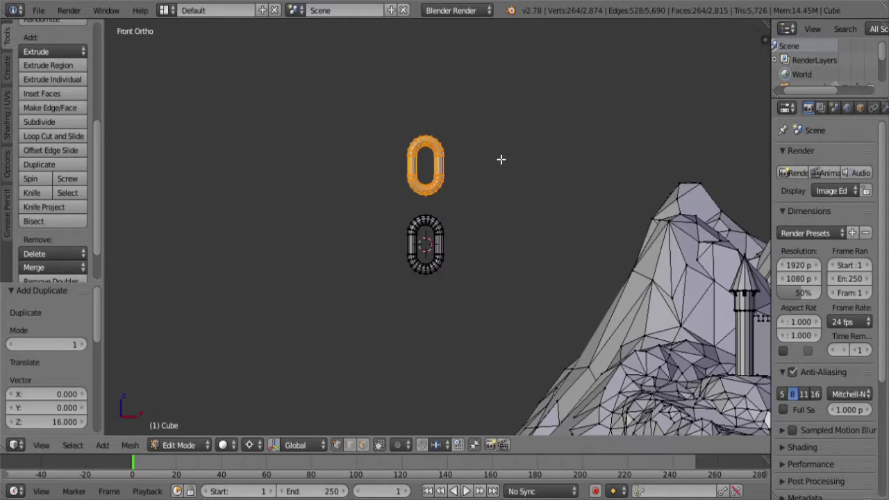
scroll(512, 204, "up", 1)
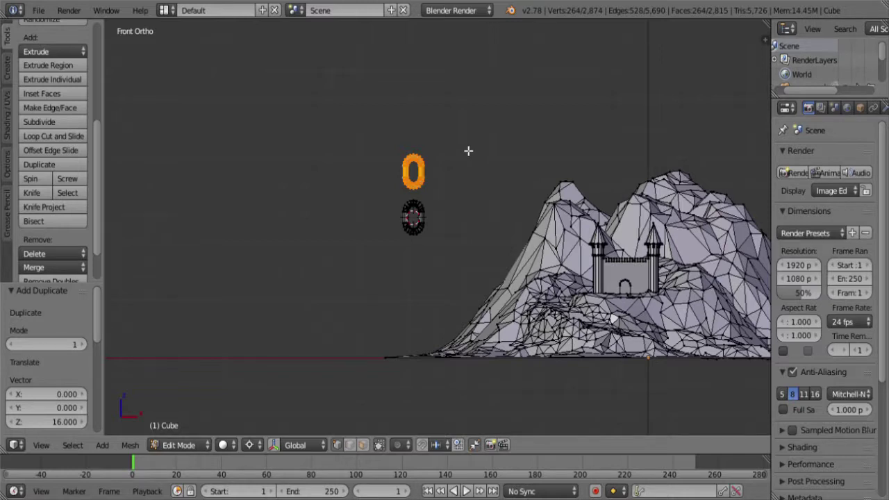
key("space")
type("rep")
type("ea")
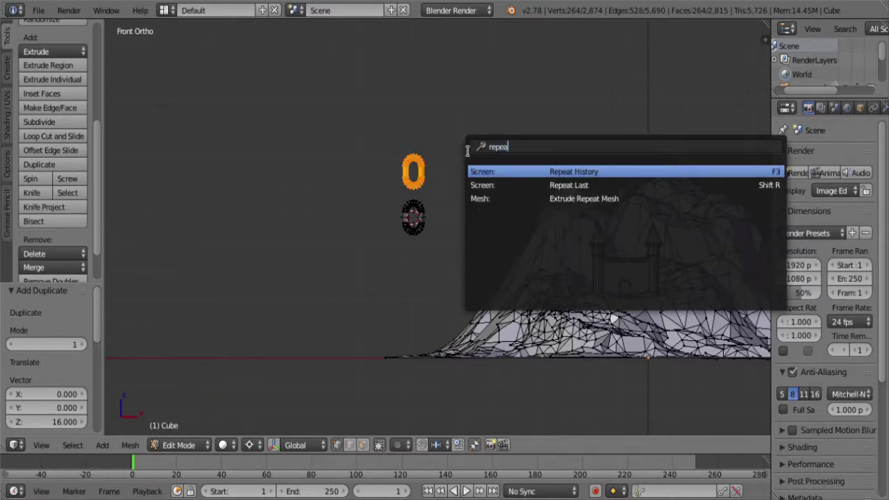
left_click(587, 186)
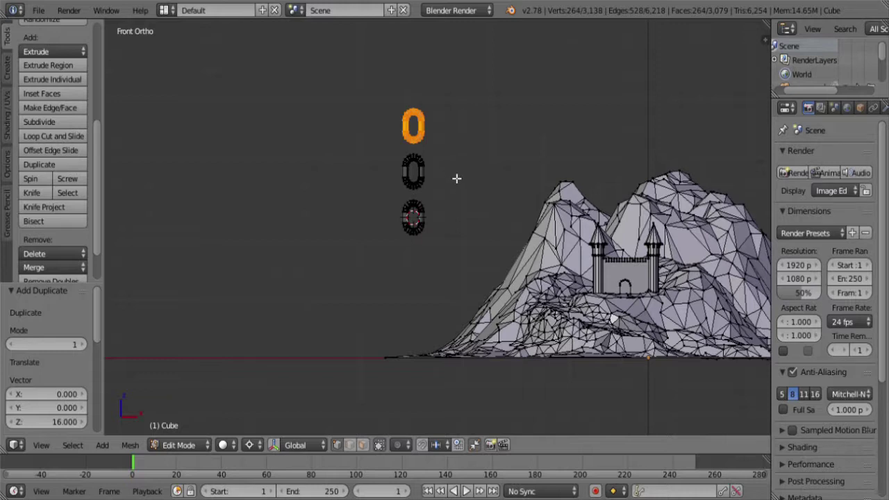
- Repeat the duplicate three more times with Shift+R to extend the ring column upward
scroll(423, 174, "down", 3)
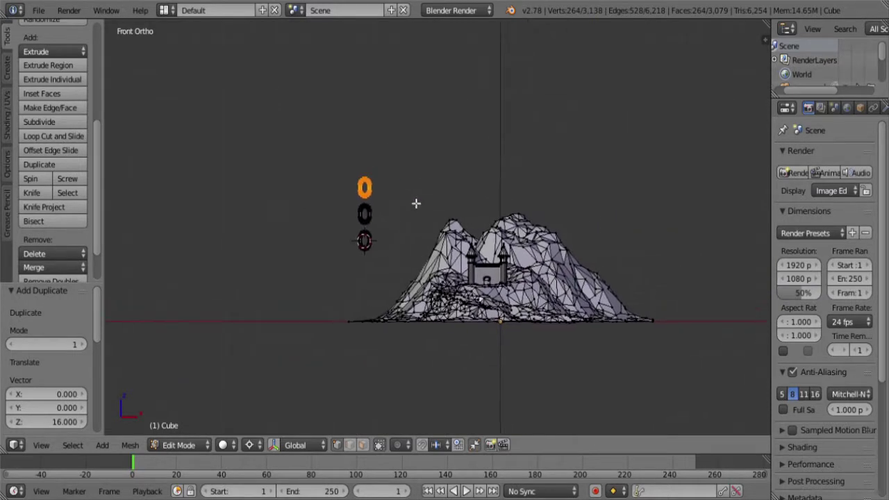
scroll(422, 216, "down", 2)
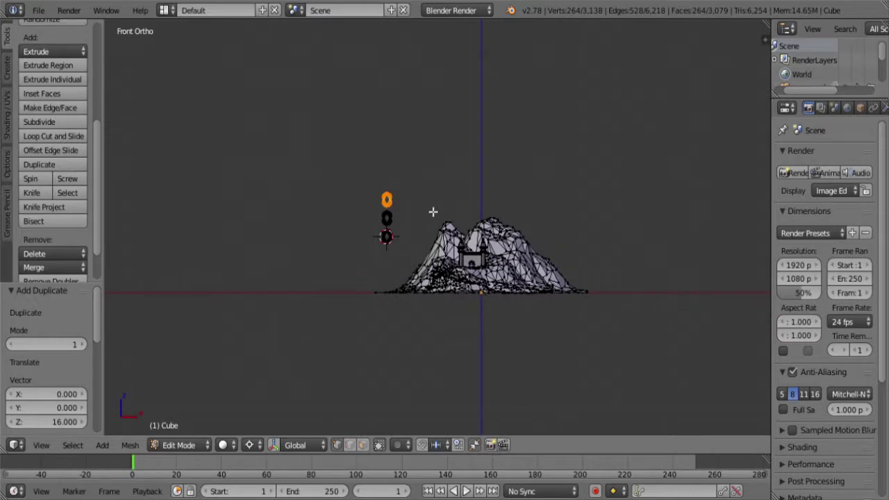
scroll(427, 221, "down", 3)
key("shift+r")
key("shift+r")
key("shift+r")
key("shift+r")
key("shift+r")
key("shift+r")
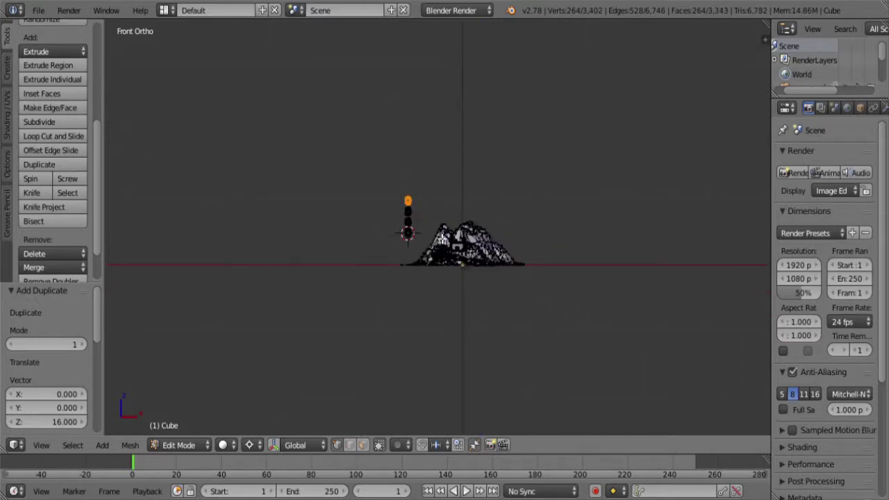
key("shift+r")
key("shift+r")
key("shift+r")
key("shift+r")
key("shift+r")
key("shift+r")
key("shift+r")
key("shift+r")
key("shift+r")
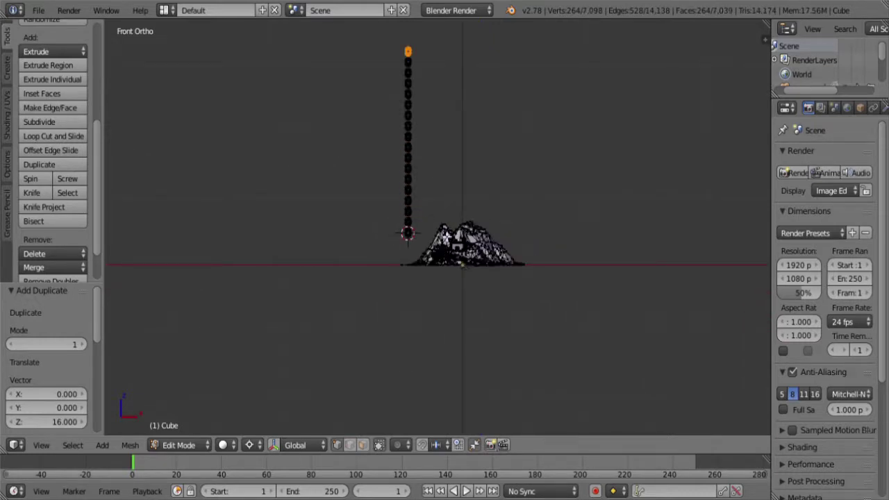
key("shift+r")
key("shift+r")
scroll(454, 200, "down", 3)
scroll(451, 212, "up", 5)
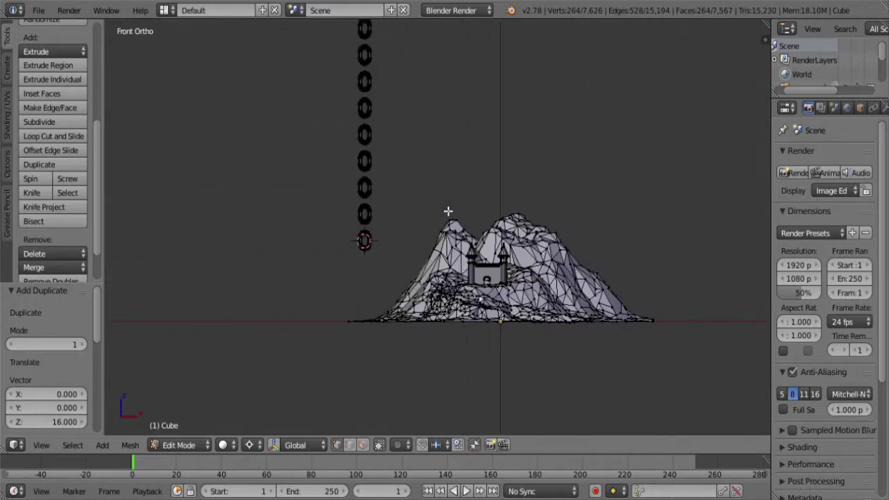
scroll(417, 243, "down", 4)
- Box-select the whole ring column and frame it in top view
key("a")
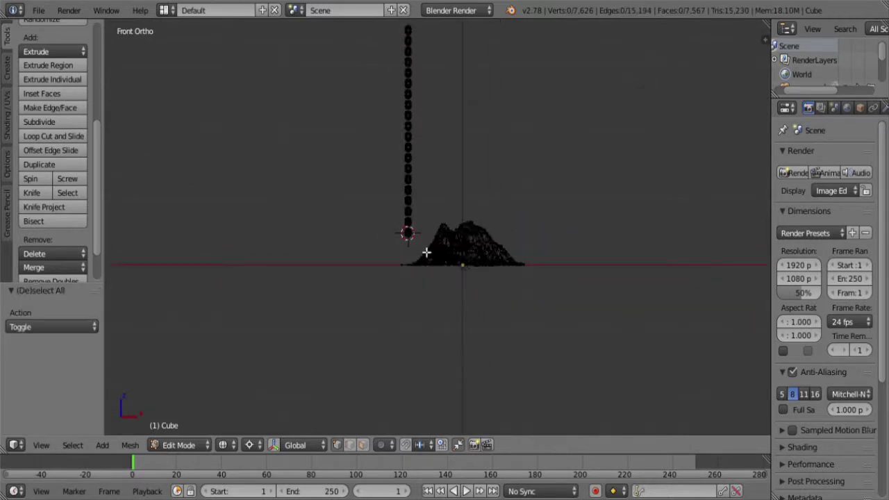
key("b")
left_click_drag(431, 252, 385, 69)
key("b")
left_click_drag(428, 134, 375, 27)
key("b")
left_click_drag(453, 112, 375, 35)
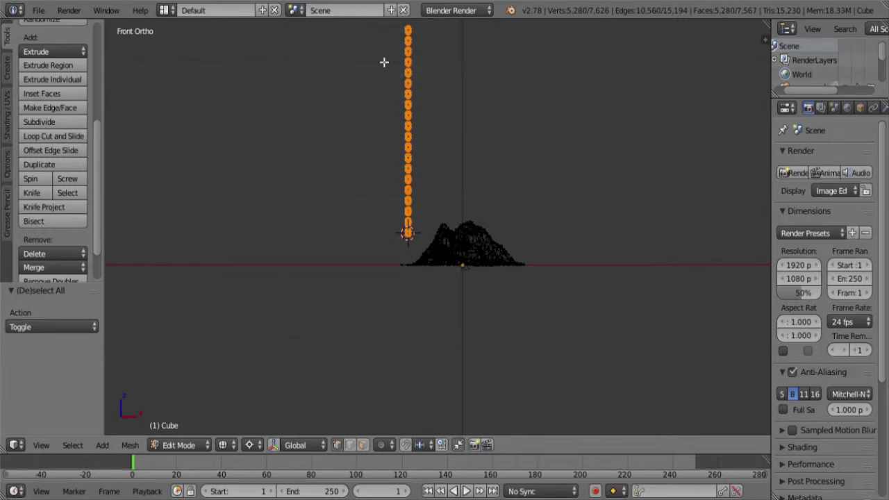
key("KP_7")
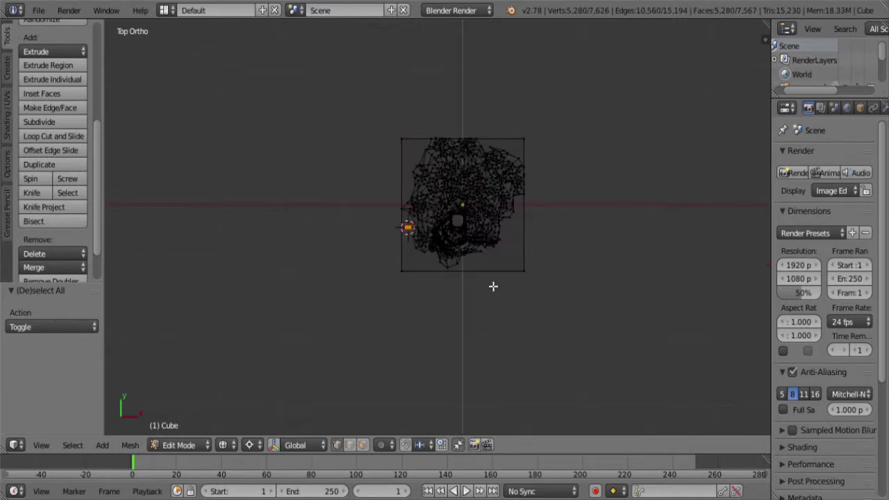
scroll(411, 294, "up", 4)
key("KP_Decimal")
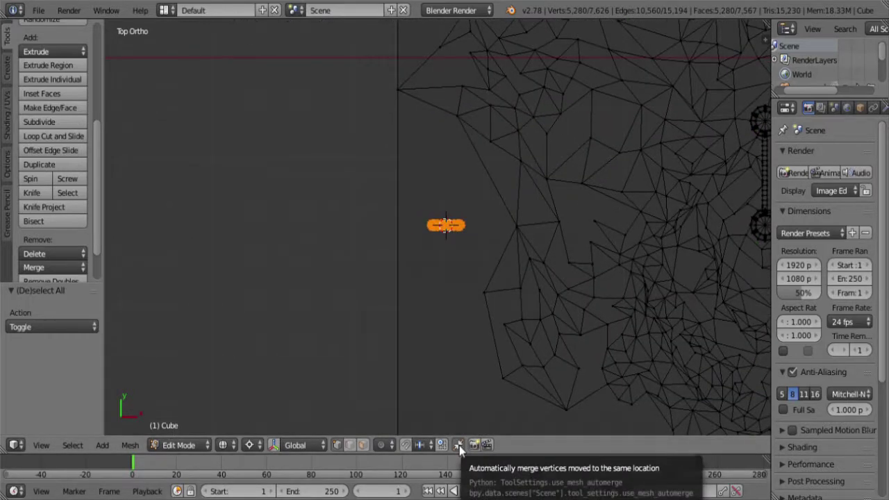
- Duplicate the rings rotated 90° and move the copies up Z between the links
left_click(459, 445)
scroll(476, 298, "up", 5)
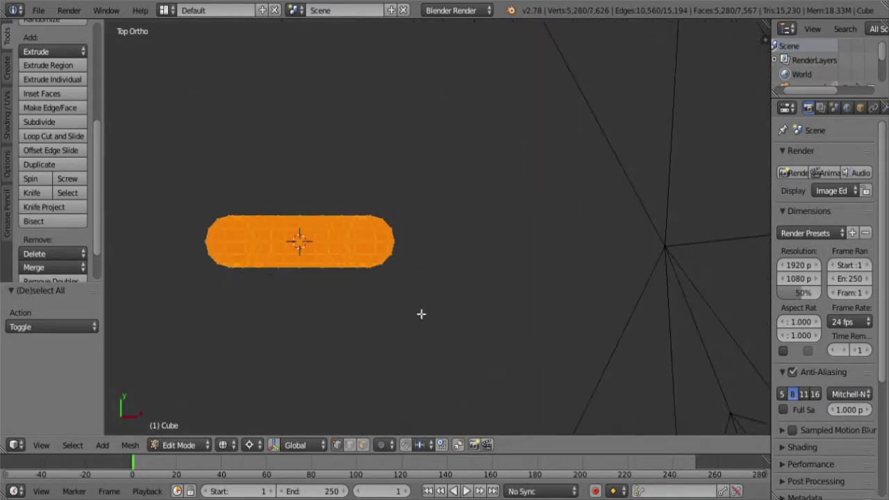
key("shift+d")
key("r")
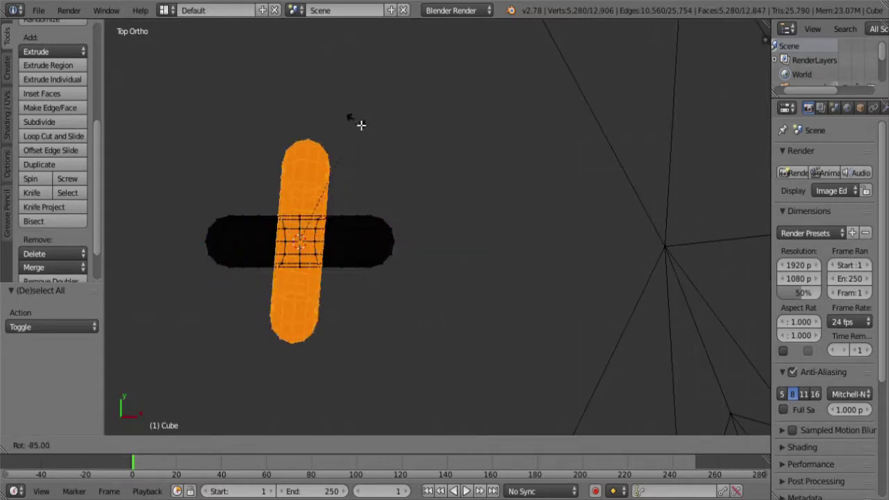
left_click(354, 122)
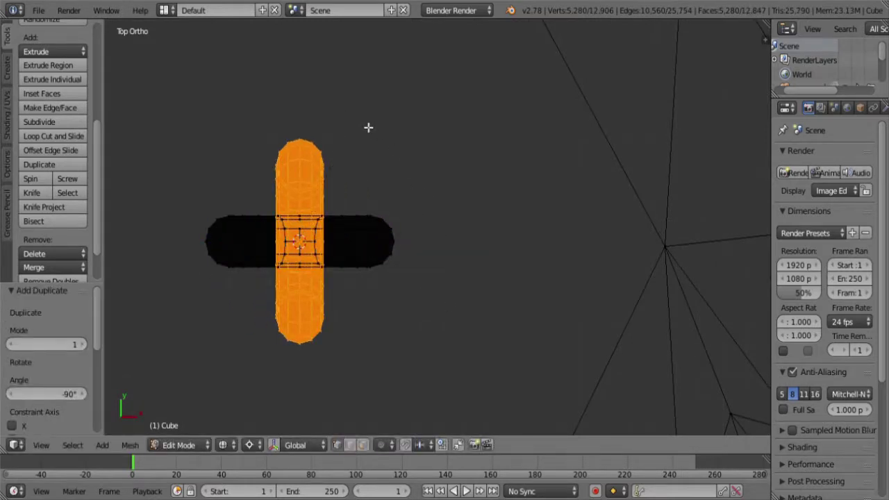
key("KP_1")
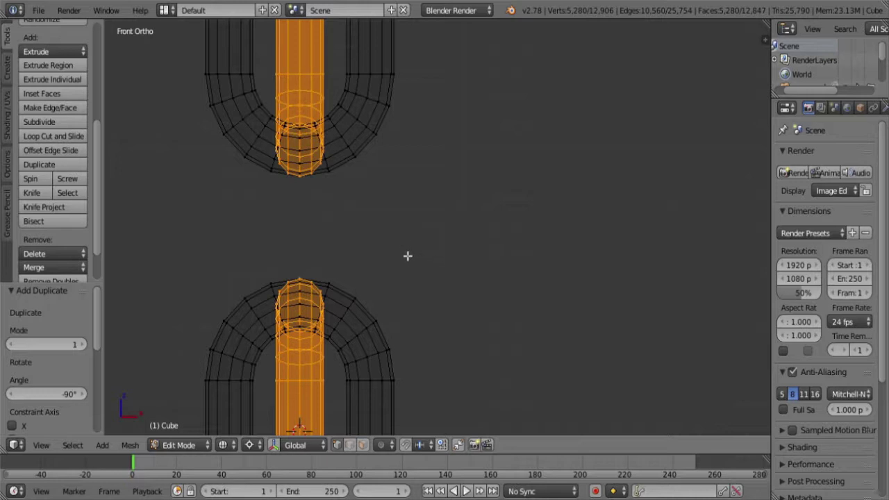
key("g")
key("z")
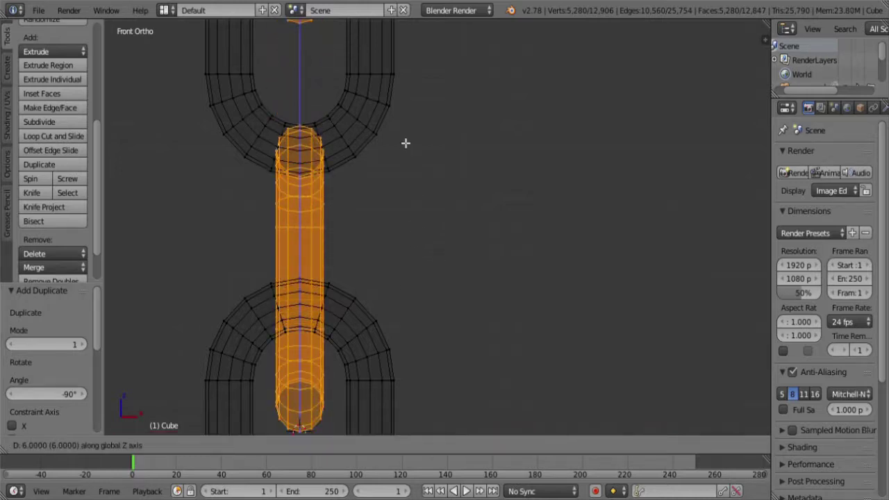
left_click(390, 89)
- Inspect the finished chain at an angle, then return to front view in edit mode
scroll(383, 168, "down", 10)
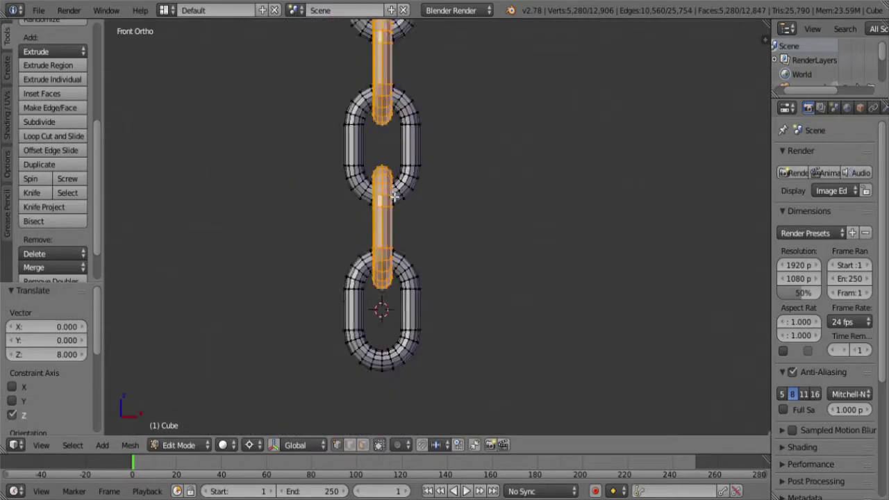
key("Tab")
middle_click_drag(362, 223, 351, 248)
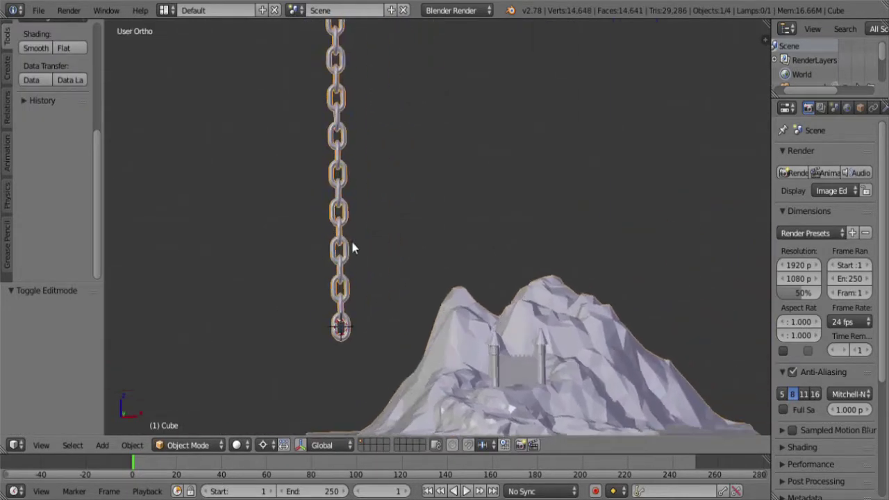
scroll(367, 242, "down", 3)
middle_click_drag(428, 123, 456, 185, "shift")
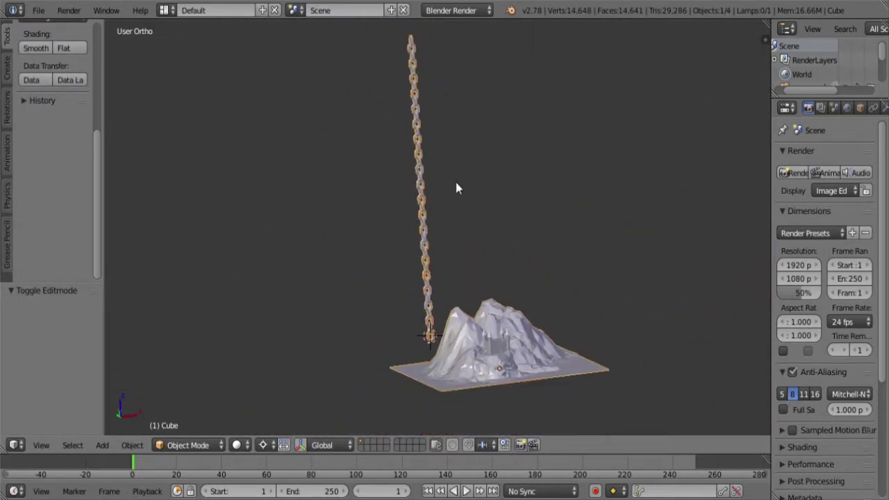
middle_click_drag(427, 294, 455, 278)
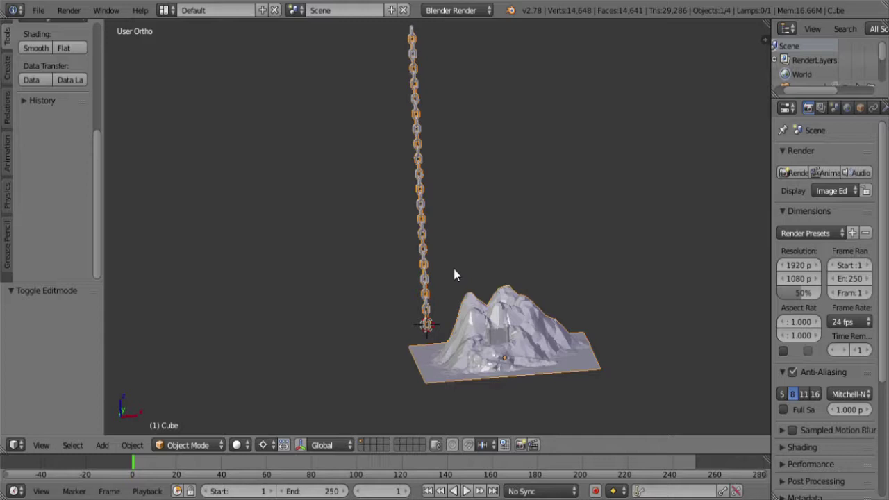
key("Tab")
key("KP_1")
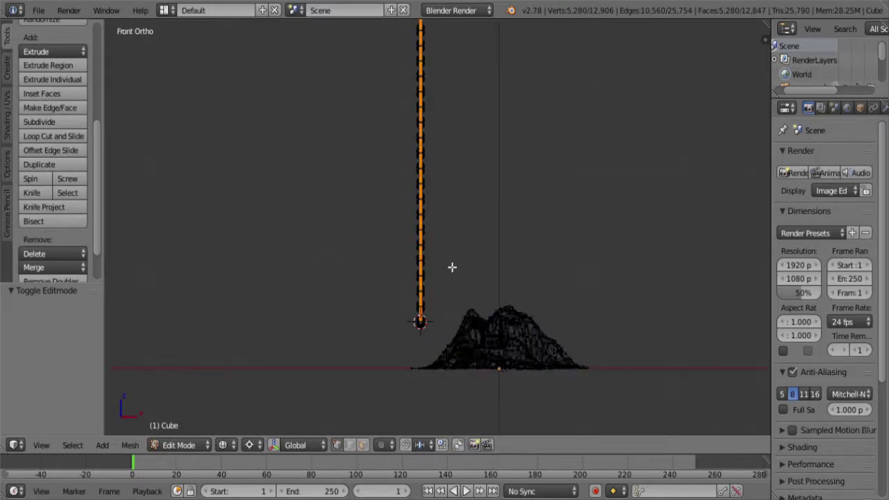
- Select the entire chain and delete its vertices
scroll(451, 267, "down", 3)
key("shift+g")
left_click(401, 172)
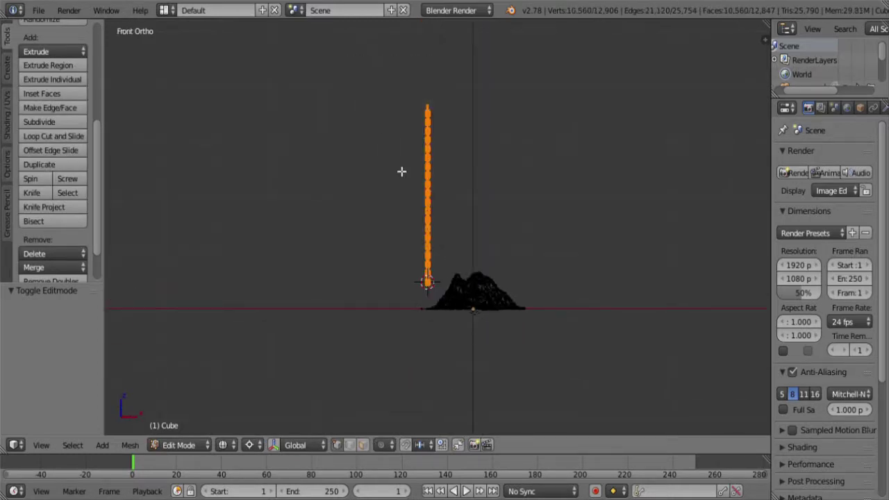
key("x")
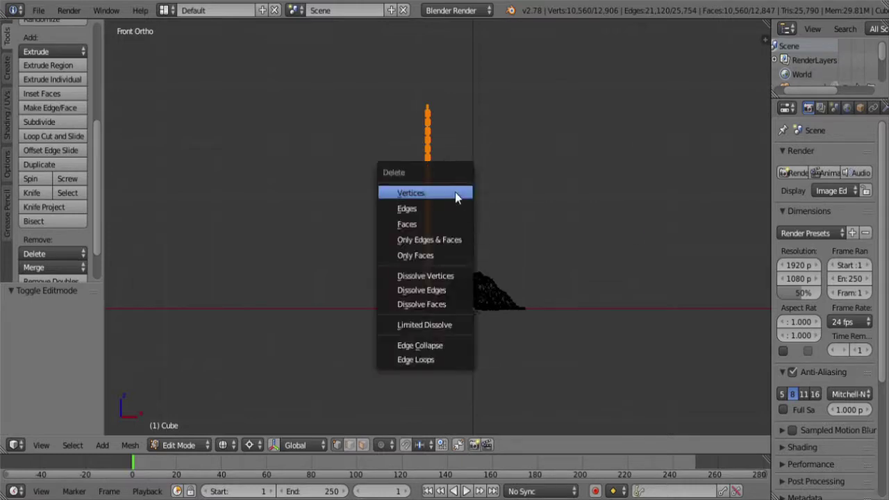
left_click(457, 198)
- Add a new single vertex in empty space, snap it to the grid, and reposition it
middle_click_drag(462, 268, 481, 245, "shift")
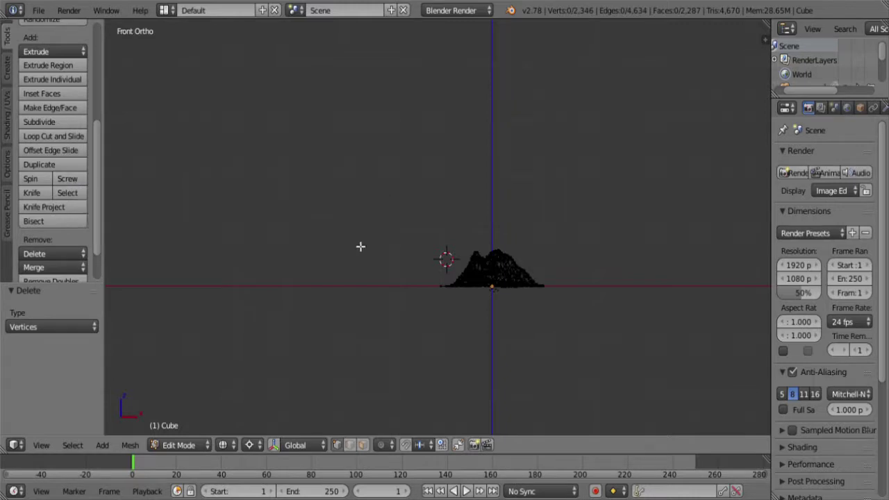
scroll(360, 246, "up", 8)
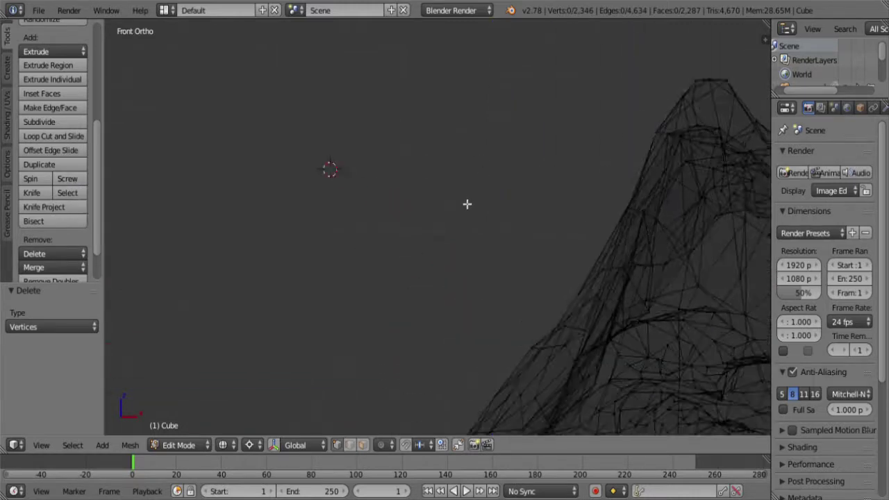
middle_click_drag(348, 189, 503, 250, "shift")
right_click(467, 145, "ctrl")
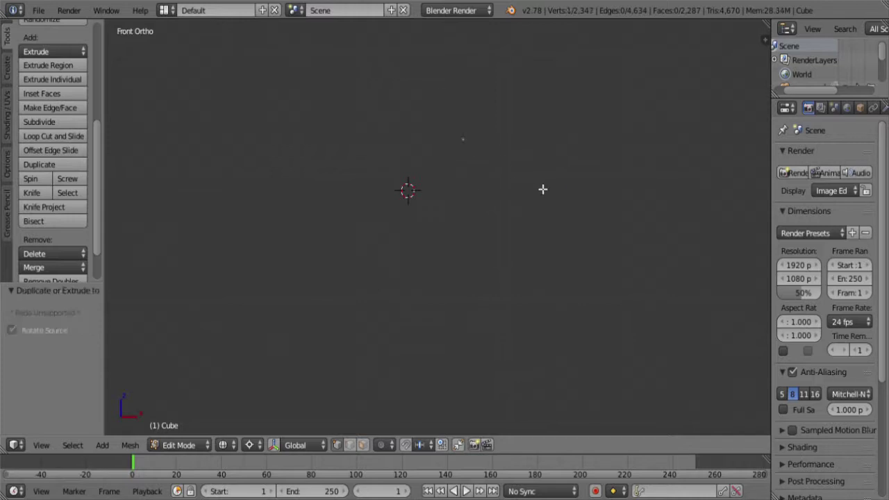
key("shift+s")
left_click(521, 125)
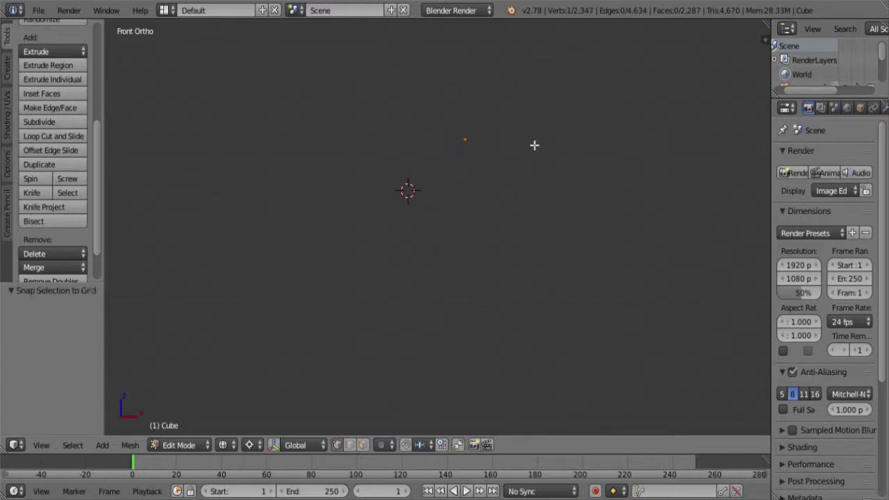
key("g")
left_click(474, 181)
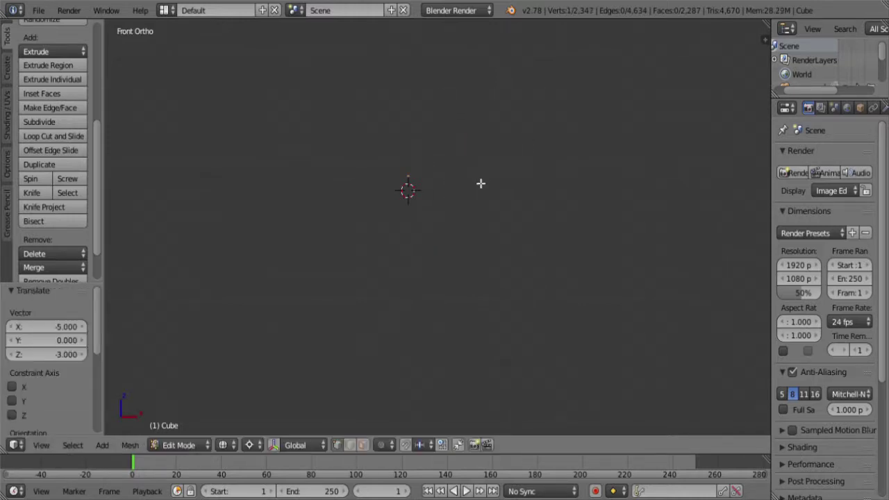
key("g")
left_click(468, 187)
- Put the 3D cursor on the vertex, move it 10 units along X, and extrude two edges
key("shift+s")
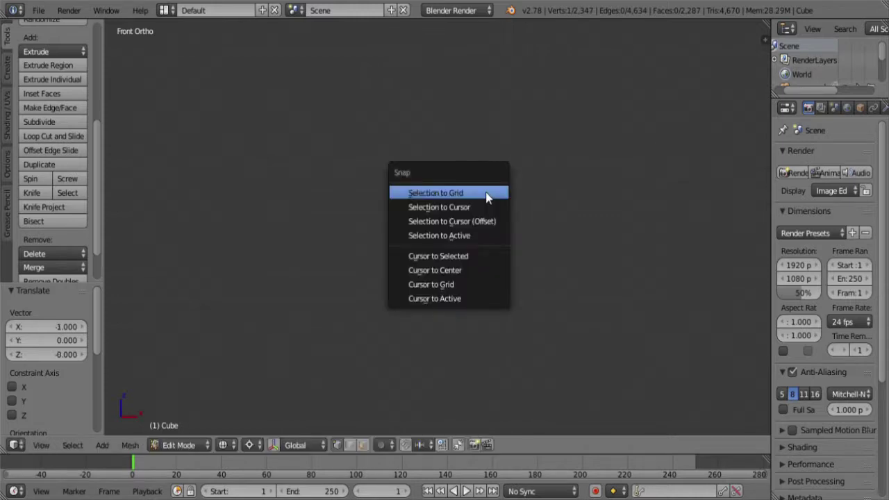
left_click(471, 257)
type("gx")
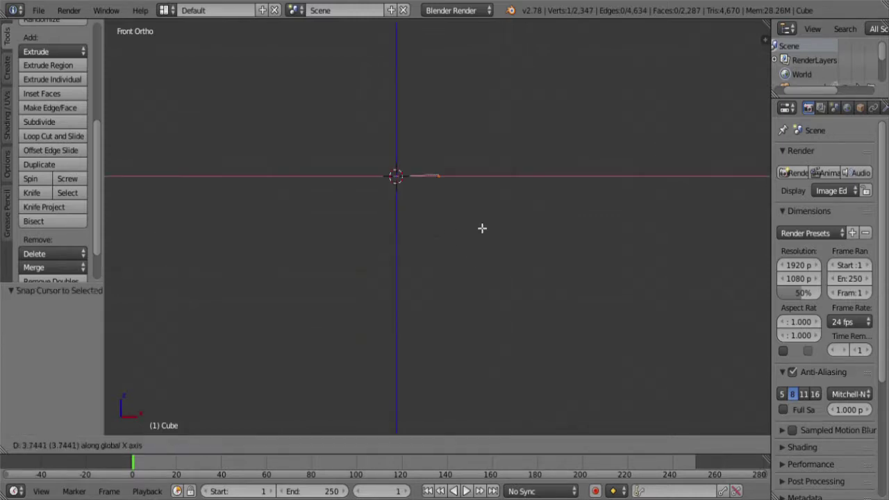
type("10")
key("Return")
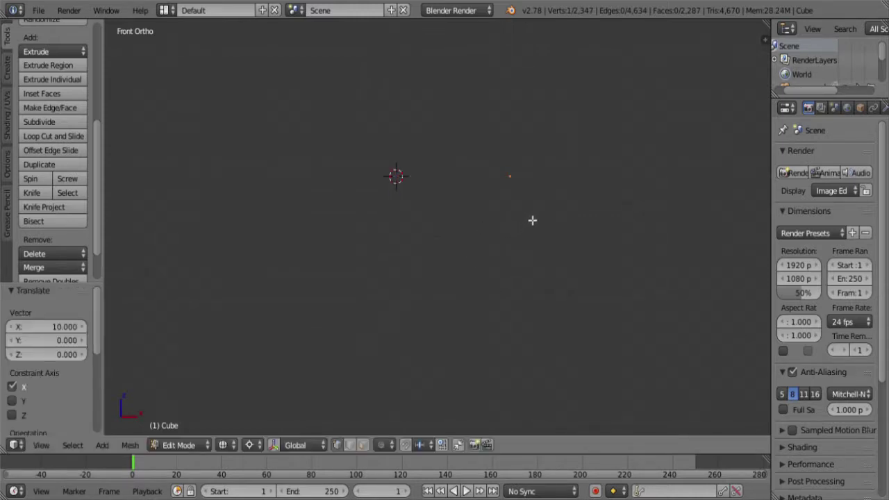
key("e")
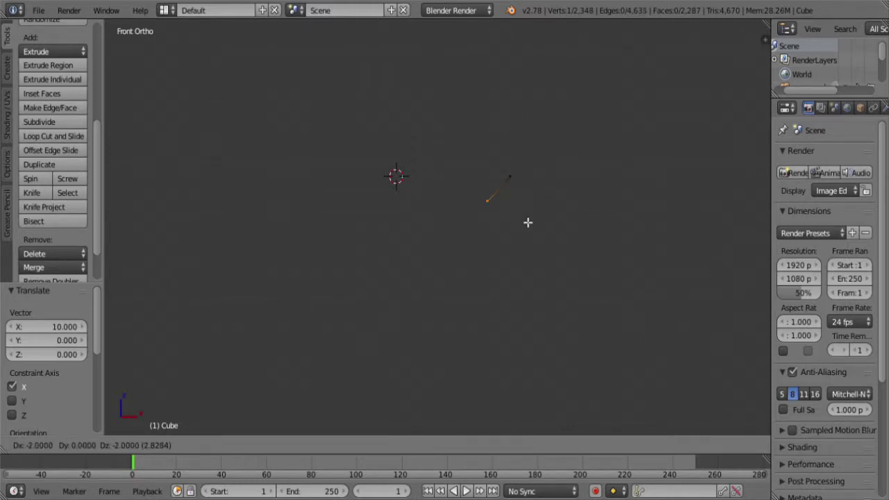
left_click(529, 223)
key("e")
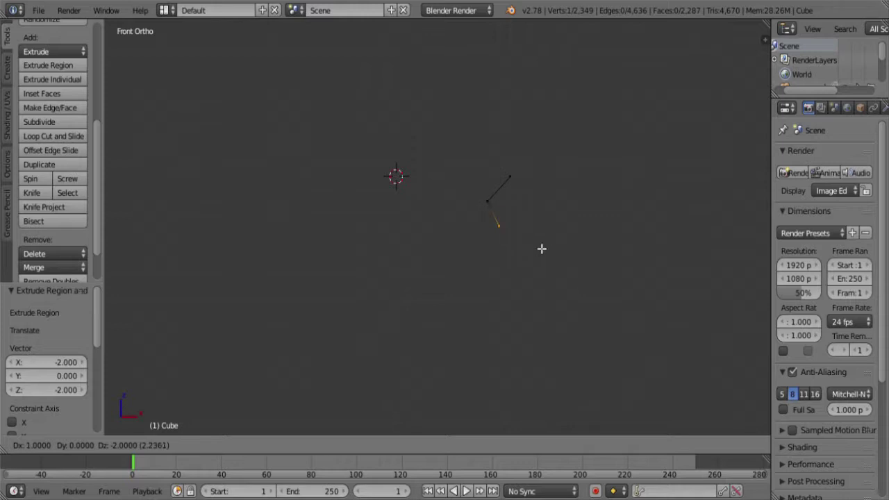
left_click(542, 248)
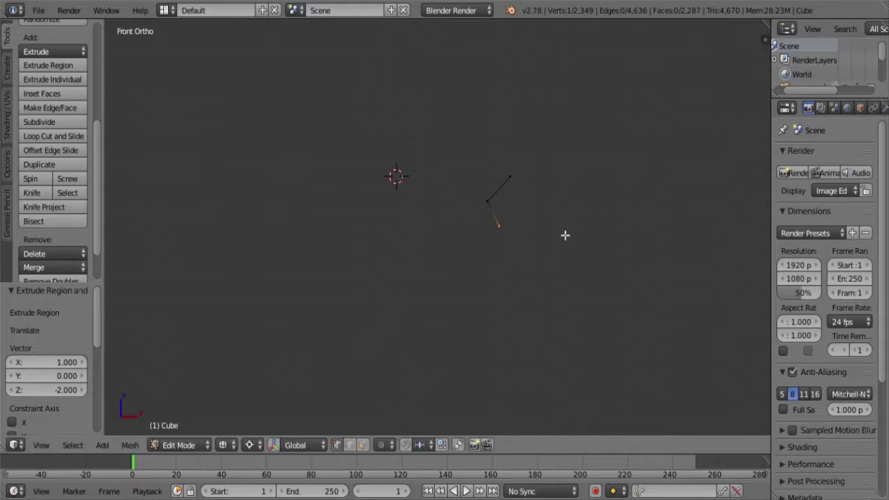
right_click(506, 191, "ctrl")
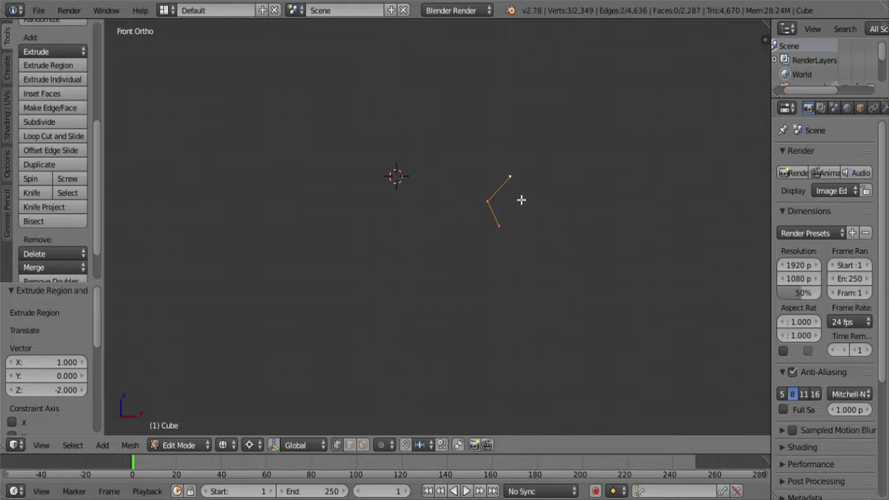
- Screw the zigzag edge profile with Screw Steps set to 16
left_click(68, 179)
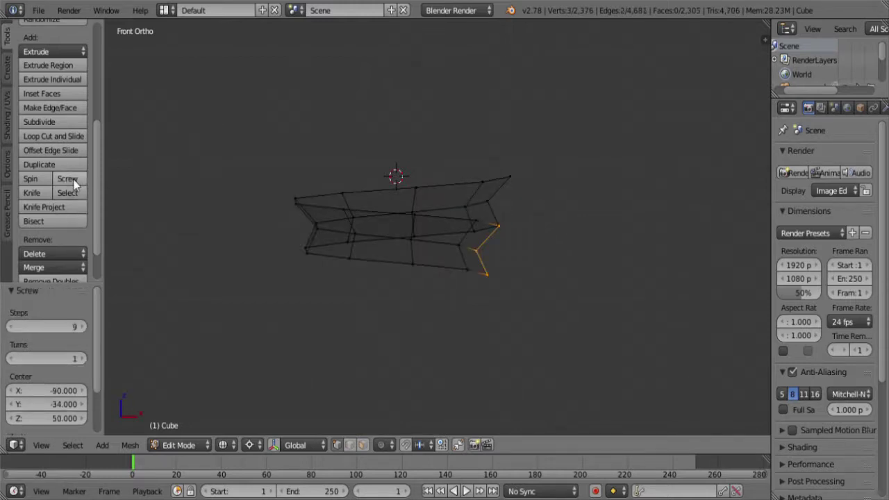
left_click(59, 326)
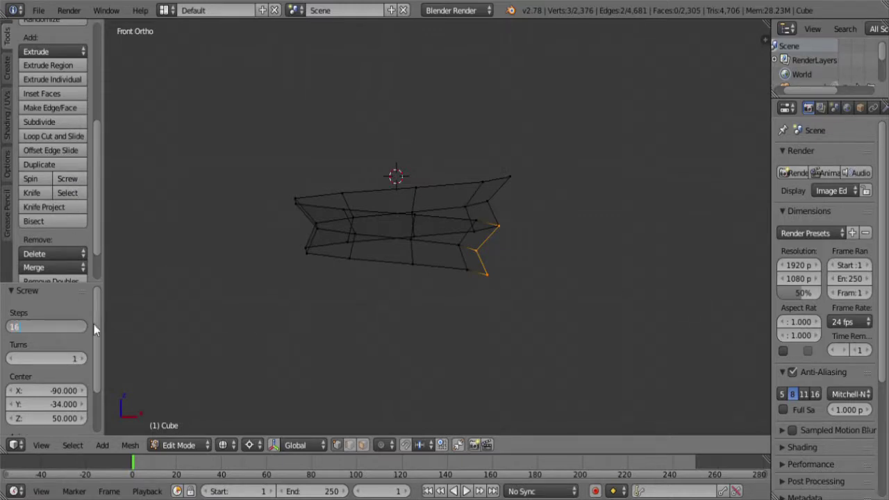
type("16")
key("Return")
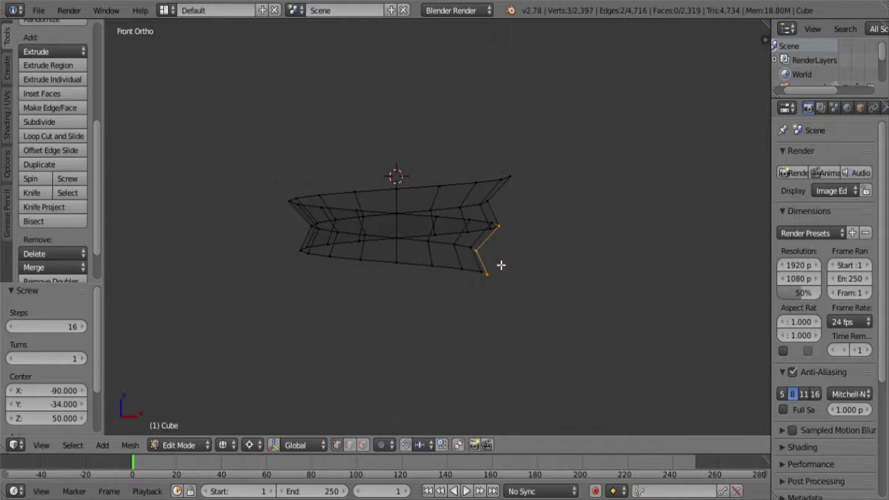
- Select the upper boundary edges, try extruding them downward, then undo the extrusion
middle_click_drag(542, 255, 466, 241, "shift")
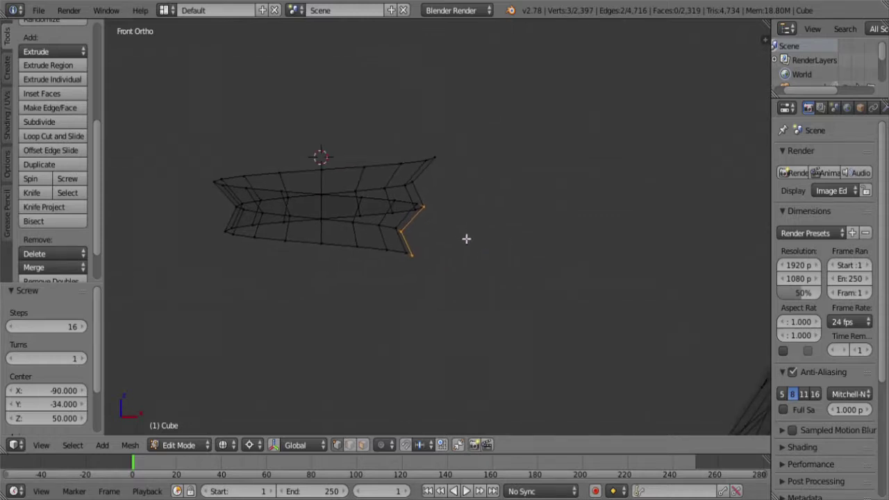
scroll(464, 234, "up", 3)
scroll(464, 235, "up", 4)
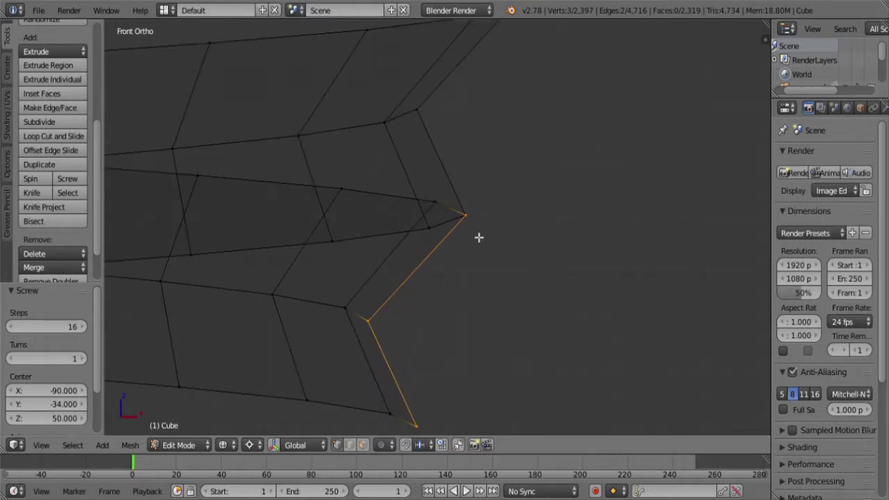
key("a")
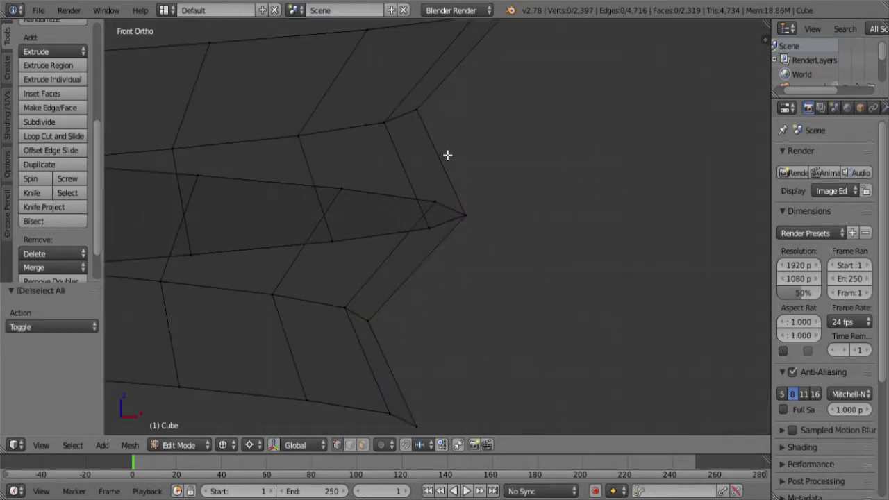
right_click(448, 155, "alt")
scroll(528, 114, "down", 2)
key("e")
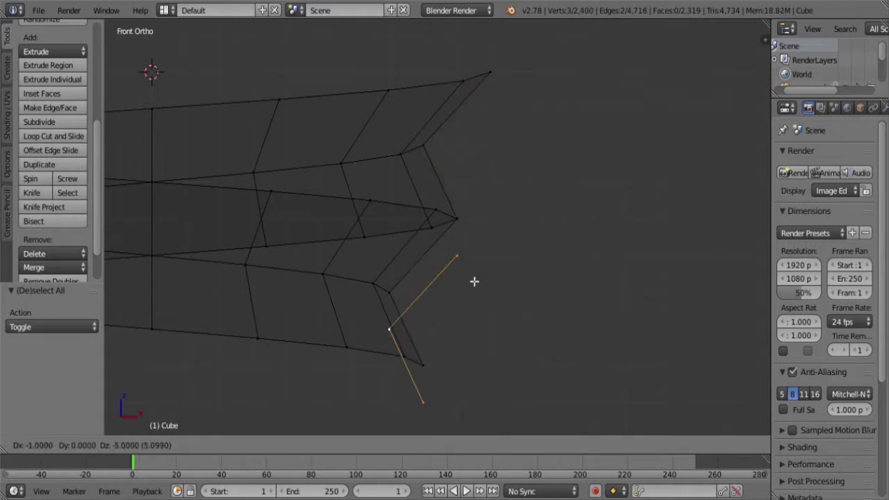
left_click(507, 268)
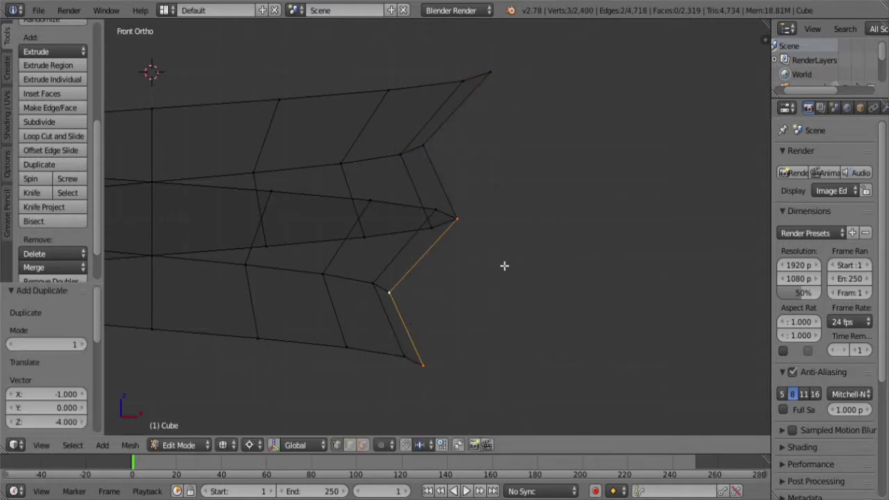
key("ctrl+z")
key("ctrl+z")
- Select the two right-end boundary edges and screw them around the centre
scroll(505, 250, "down", 3)
key("z")
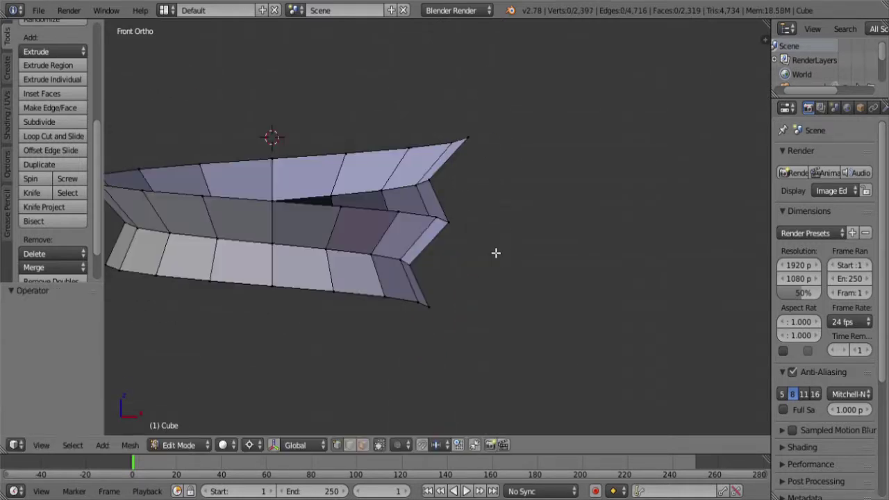
right_click(449, 259, "alt")
key("z")
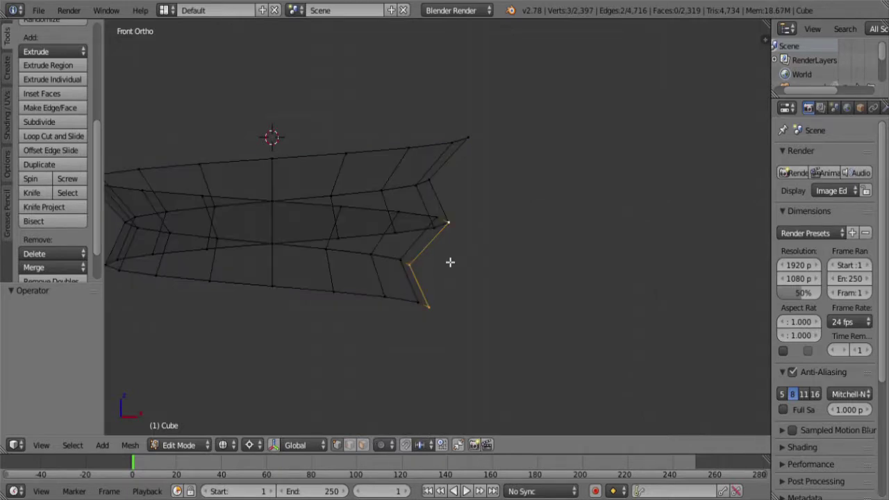
middle_click_drag(450, 260, 563, 243, "shift")
left_click(67, 178)
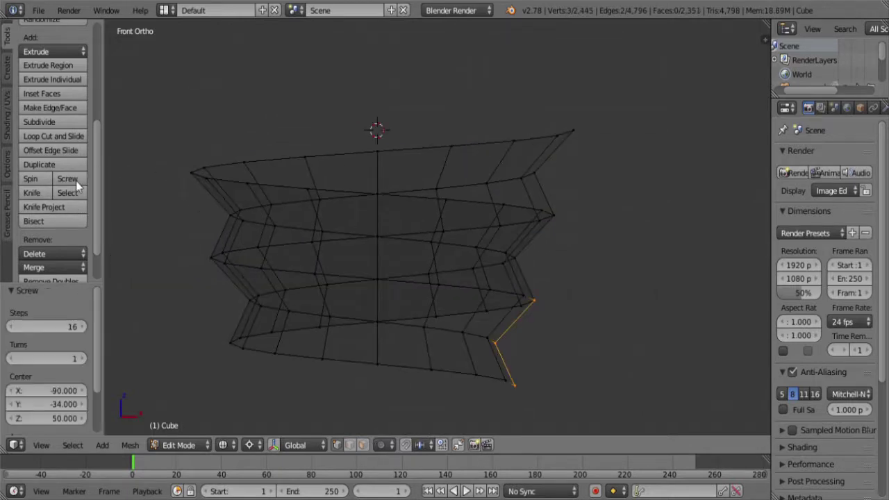
scroll(509, 247, "down", 3)
middle_click_drag(467, 297, 465, 211, "shift")
key("z")
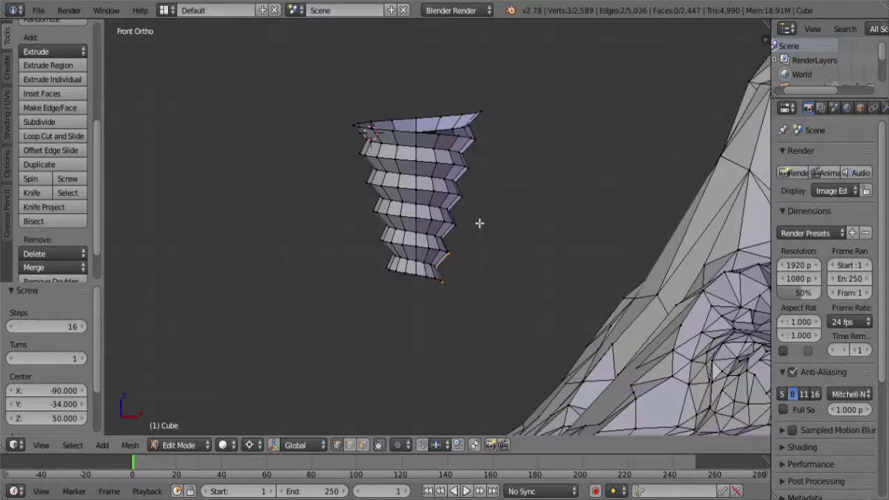
- Undo the test screw, snap the vertex to the 3D cursor and raise it 2 units in Z
key("ctrl+z")
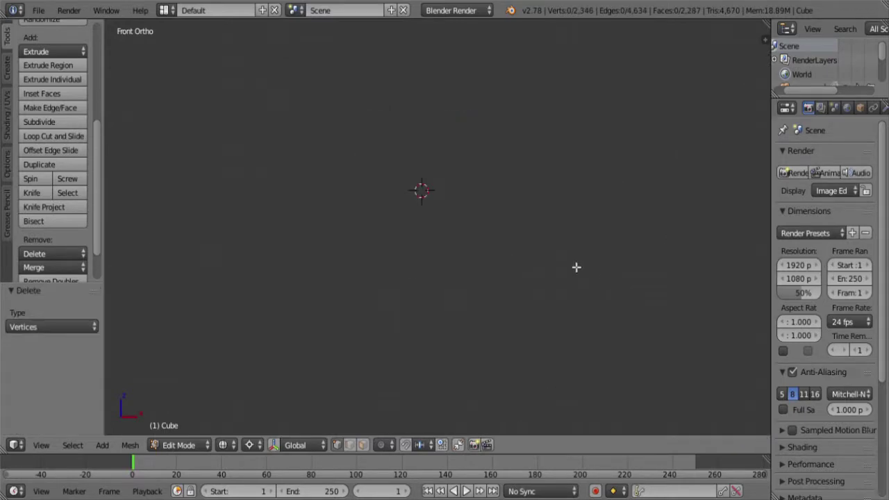
key("shift+s")
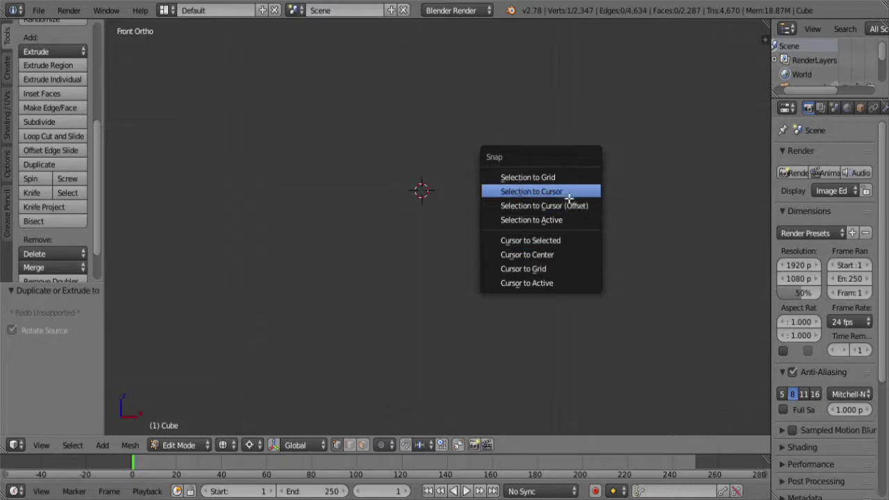
left_click(531, 192)
key("g")
key("z")
key("2")
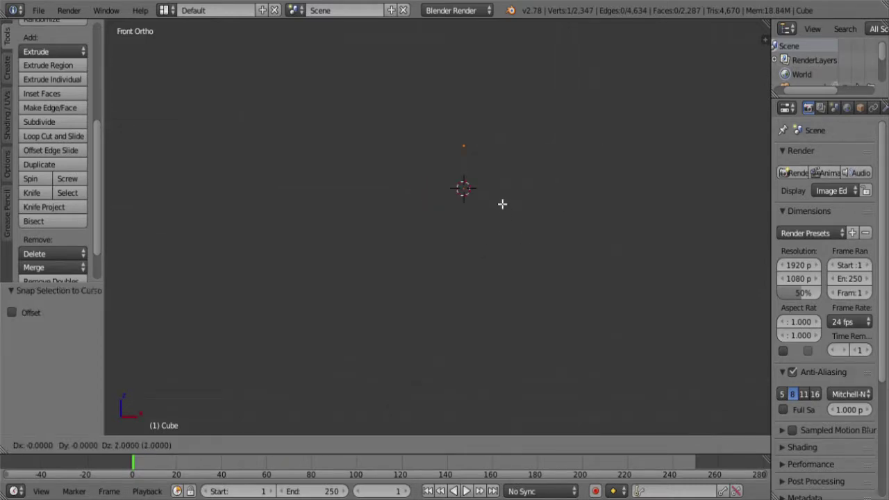
key("Return")
- Spin the vertex twice into a half circle and extrude a 3-unit downward tail
left_click(31, 179)
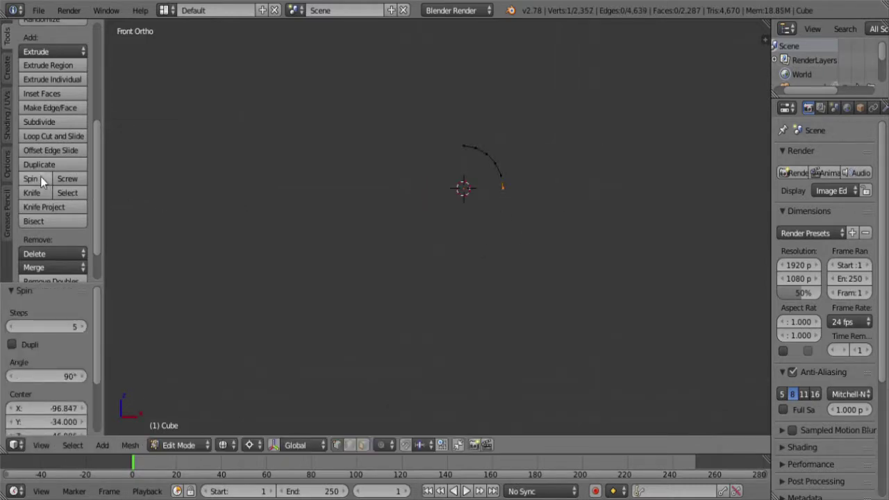
key("shift+r")
key("e")
key("z")
key("Return")
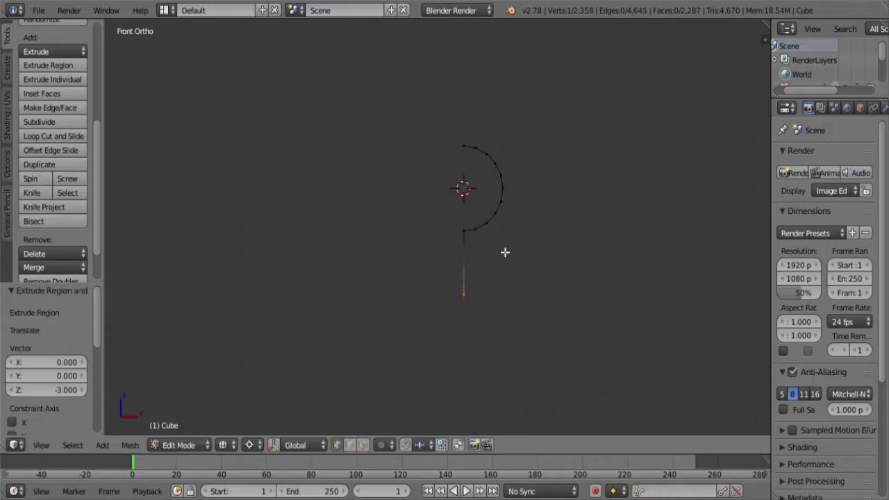
- Duplicate the whole profile and move the copy 11 units along X
key("a")
key("a")
key("g")
key("Escape")
key("shift+d")
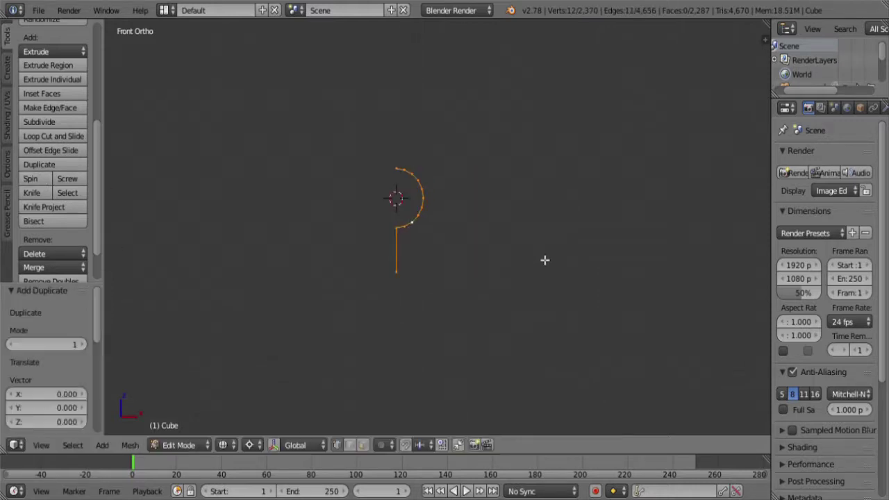
key("x")
key("1")
key("0")
key("BackSpace")
key("1")
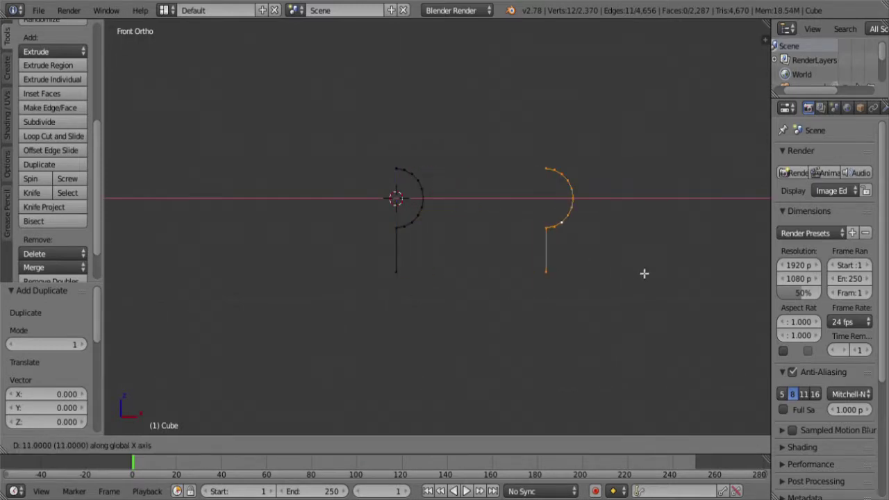
key("Return")
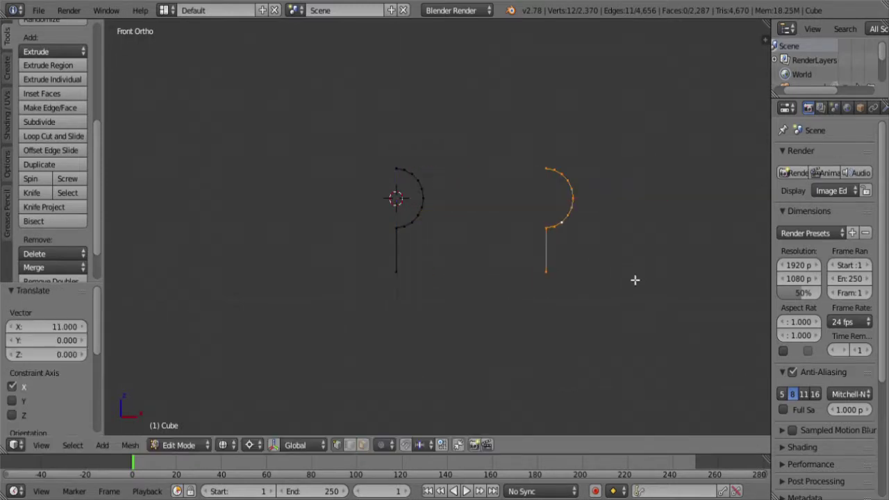
scroll(142, 184, "down", 3)
- Screw the profile three times to add coil turns
left_click(67, 179)
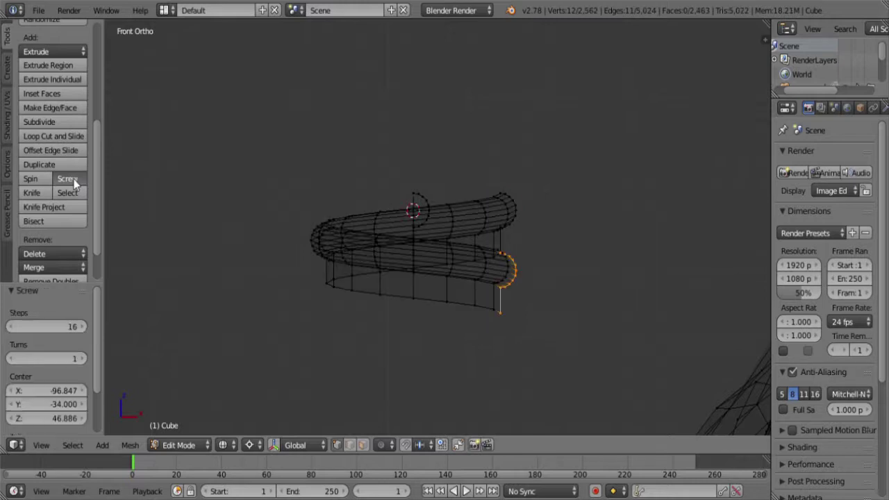
left_click(68, 178)
left_click(67, 178)
scroll(415, 256, "up", 3)
- Mirror the profile with S X -1, move it 11 along X, add two turns, box-select everything
key("a")
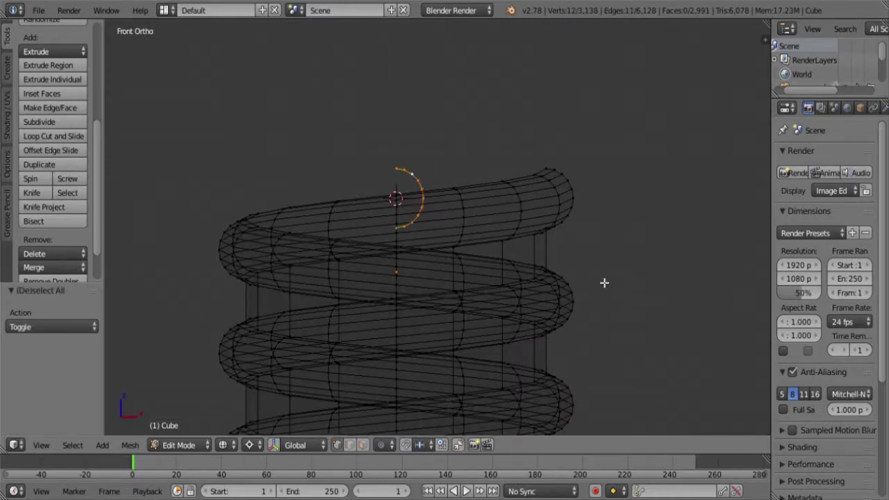
type("sx-1")
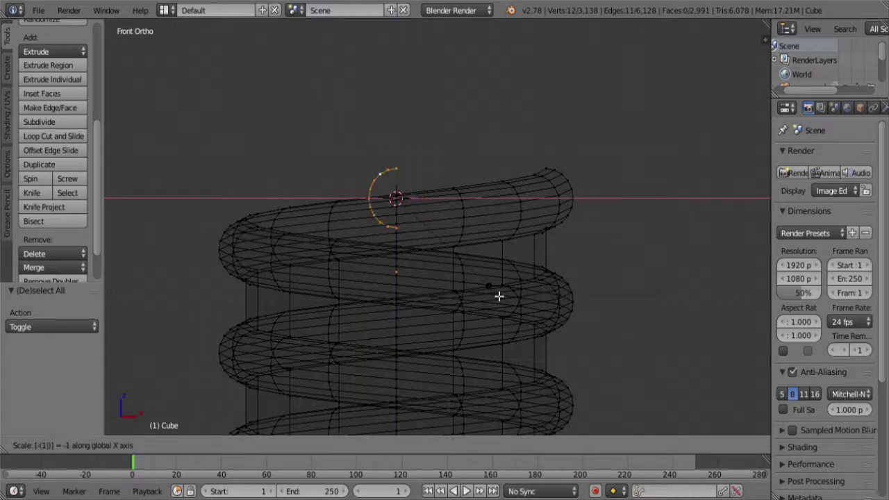
key("Return")
type("gx")
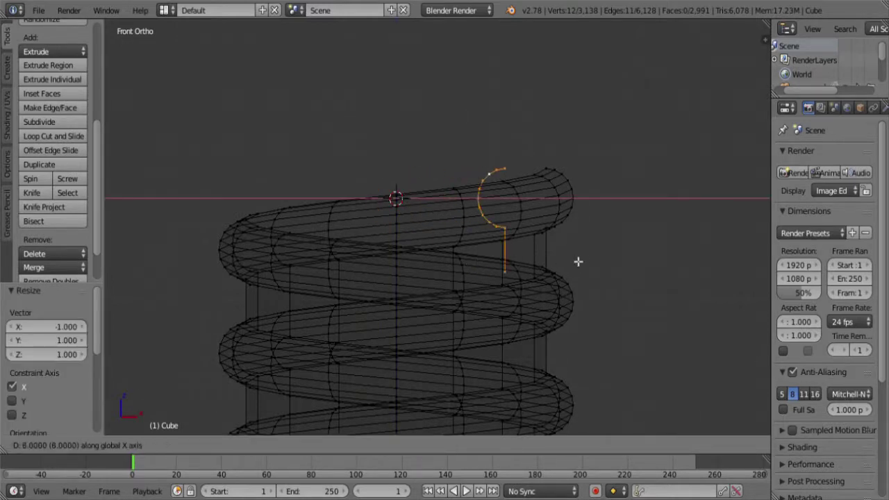
type("11")
key("Return")
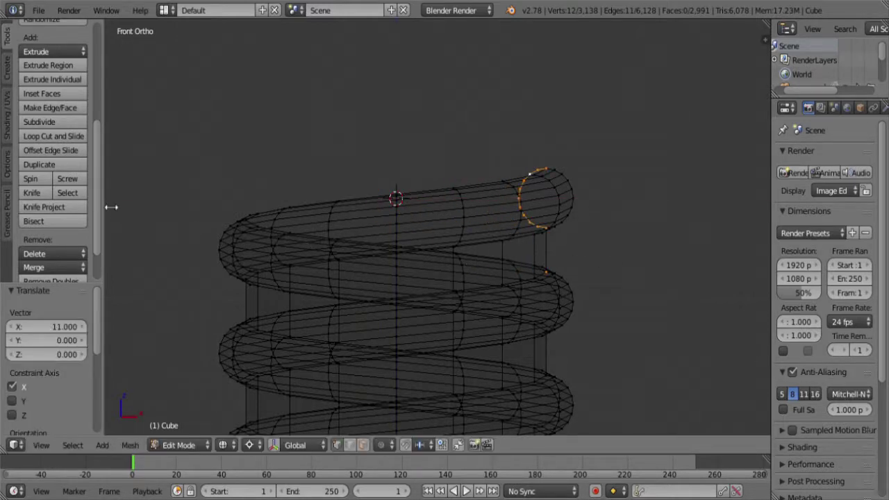
left_click(73, 178)
scroll(424, 224, "down", 6)
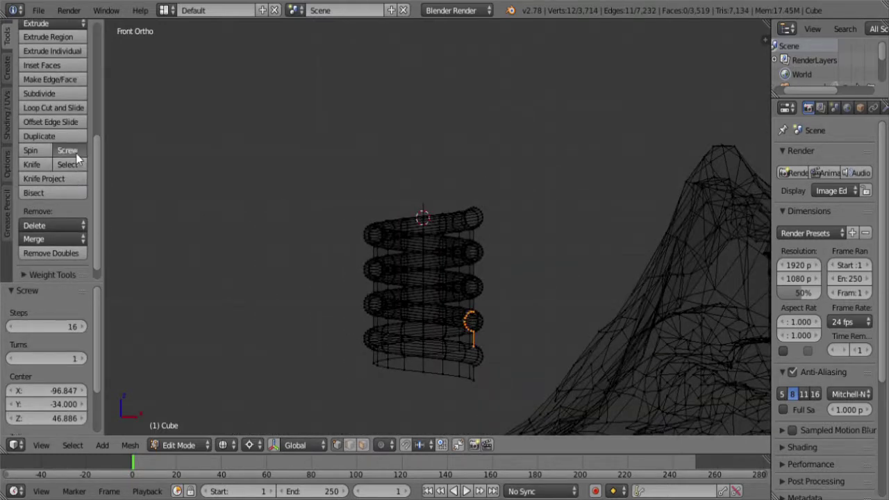
left_click(76, 153)
key("b")
left_click_drag(524, 406, 247, 129)
- Run Remove Doubles on the spring, then delete the inner cylinder's faces
key("w")
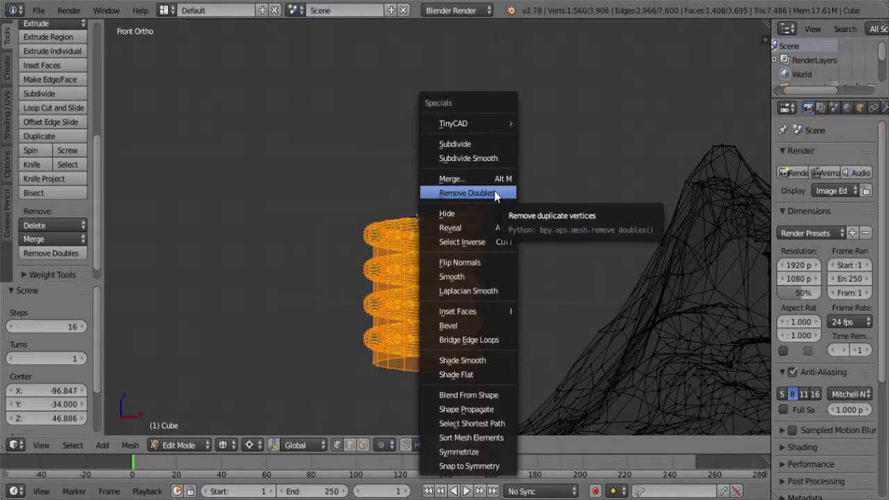
left_click(498, 191)
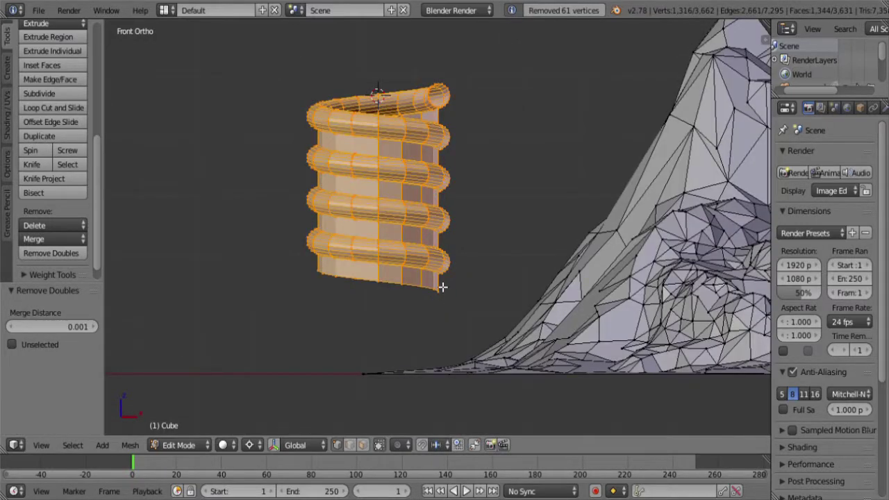
right_click(442, 287)
key("ctrl+l")
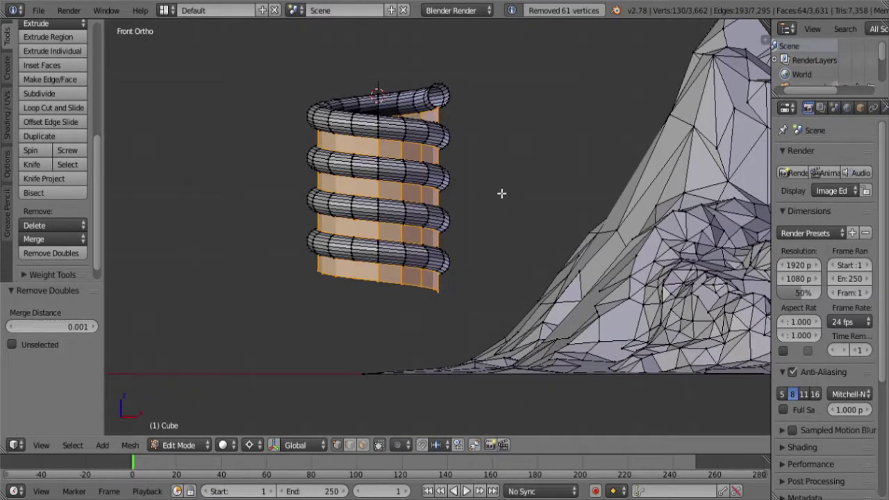
key("x")
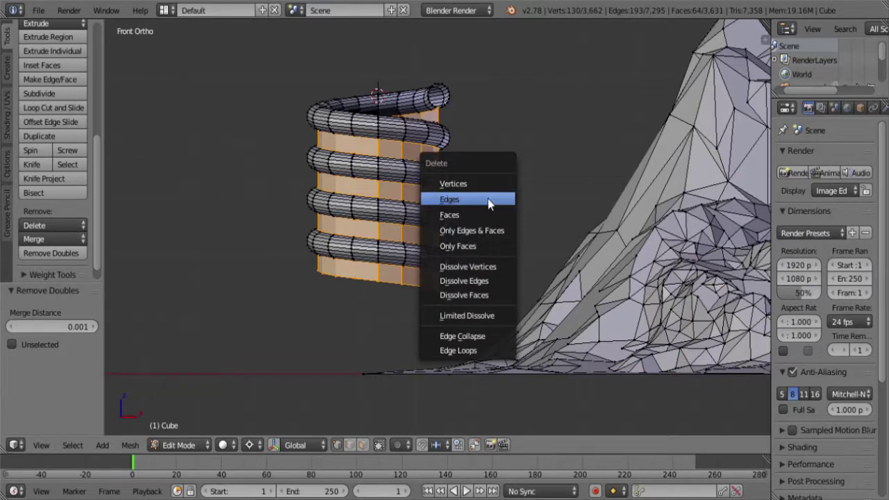
left_click(481, 219)
- Select an edge loop on the spring's underside and grow the selection across the spring
middle_click_drag(415, 166, 373, 320)
right_click(375, 318, "alt")
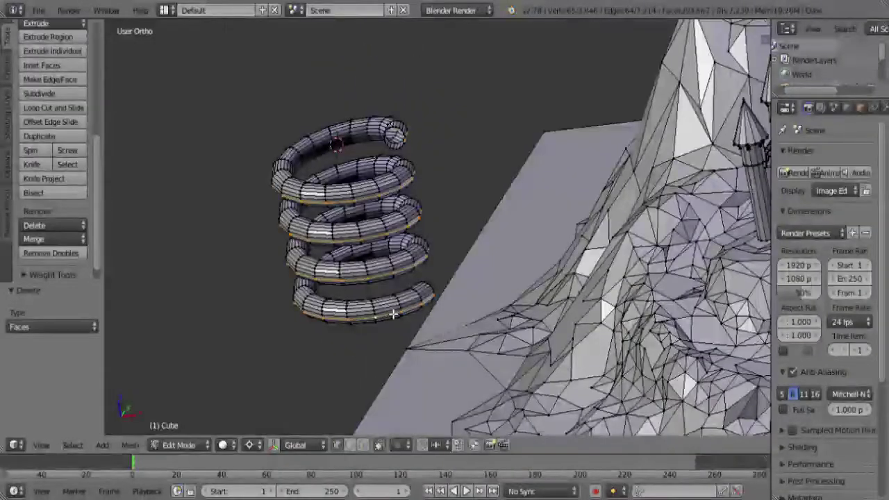
key("ctrl+KP_Add")
key("ctrl+KP_Add")
key("ctrl+KP_Add")
key("ctrl+KP_Add")
key("ctrl+KP_Add")
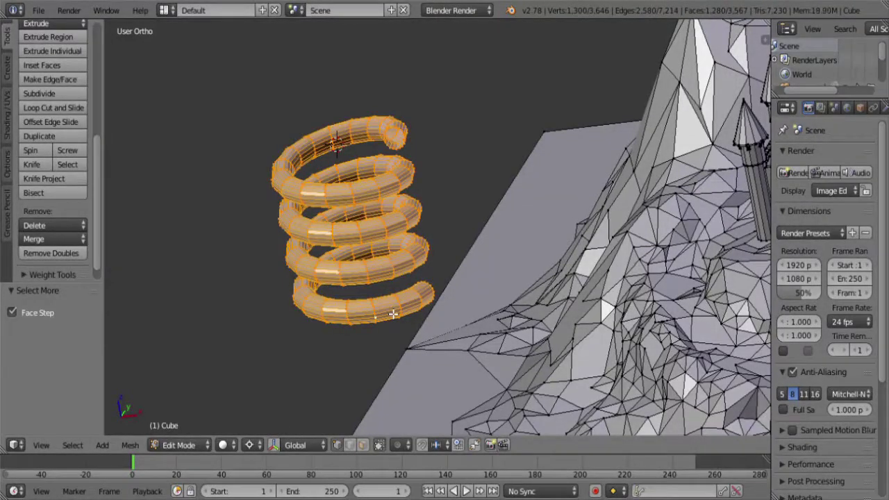
- Leave Edit Mode, widen the right panels, and join the Outliner area into the Properties editor
key("Tab")
middle_click_drag(393, 314, 420, 263)
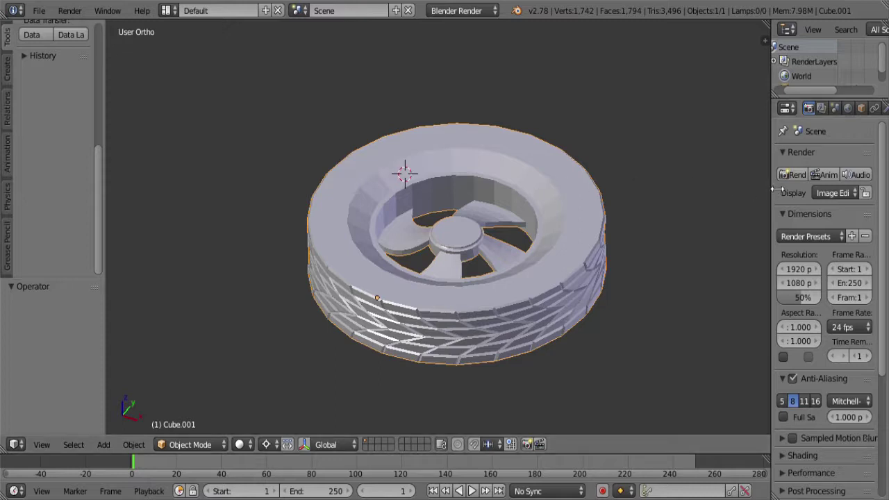
left_click_drag(776, 191, 633, 193)
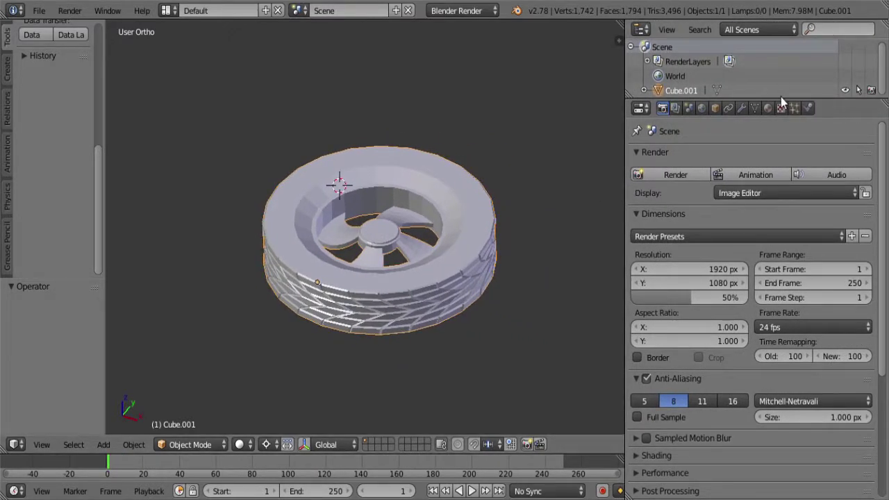
right_click(834, 106)
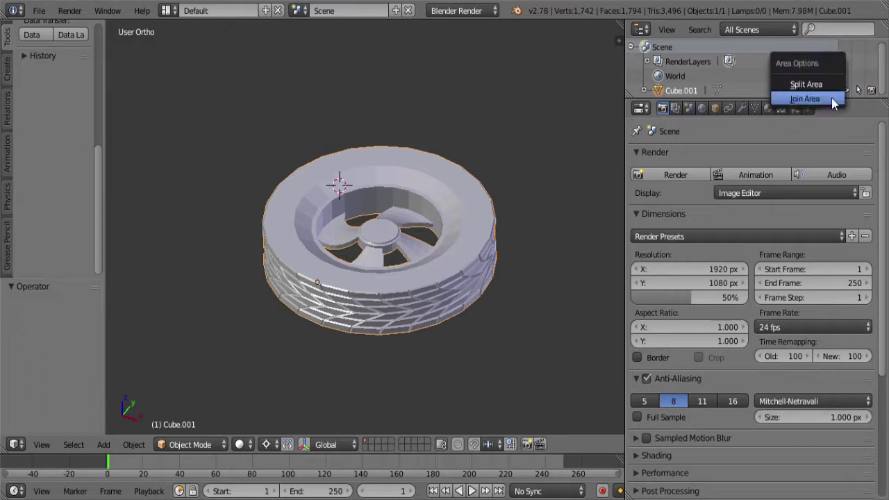
left_click(831, 98)
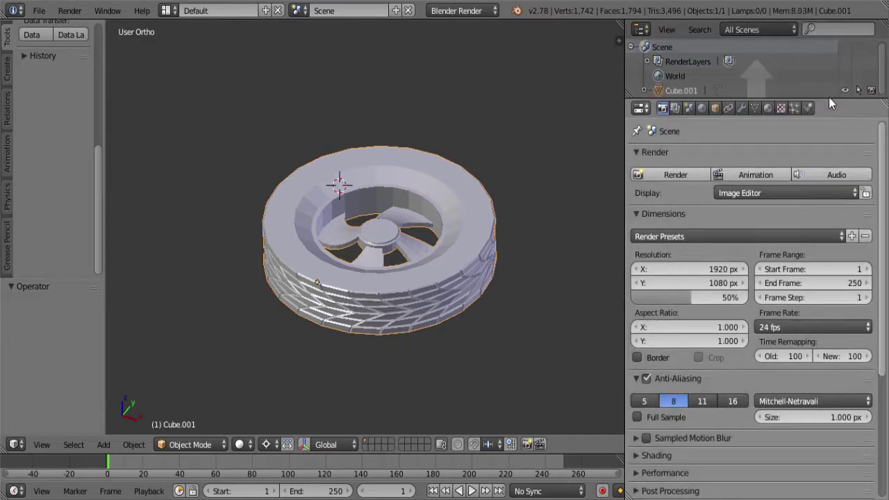
left_click(757, 79)
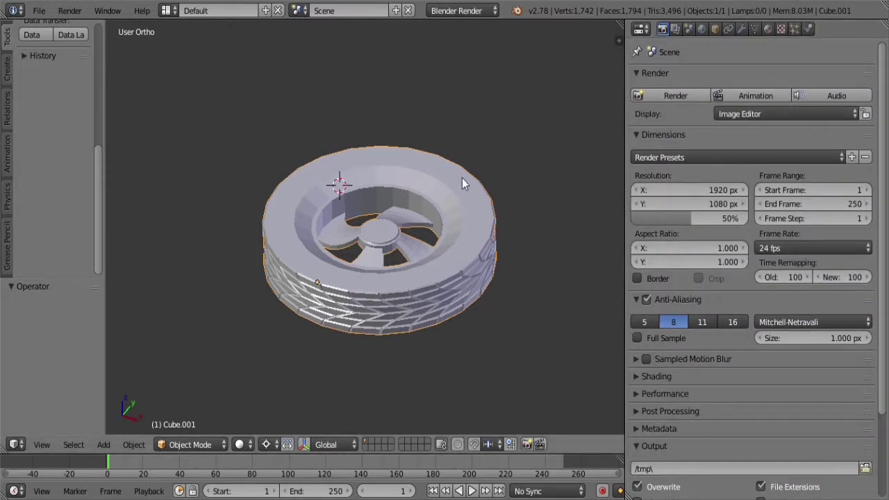
- Add a Subdivision Surface modifier to the tyre from the wrench tab with View level 2
left_click(743, 29)
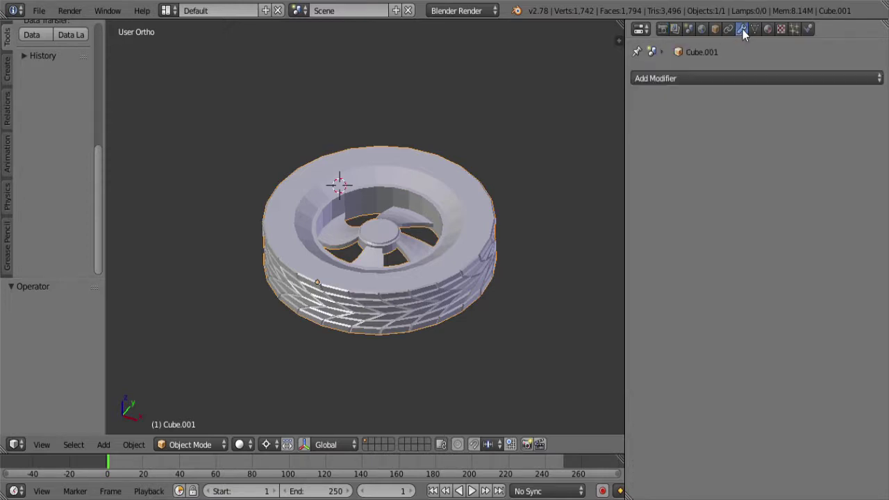
left_click(719, 77)
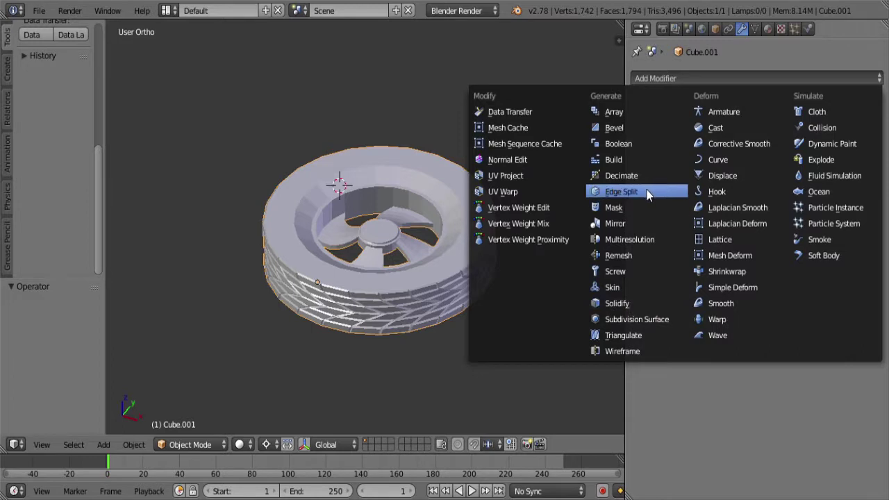
left_click(648, 318)
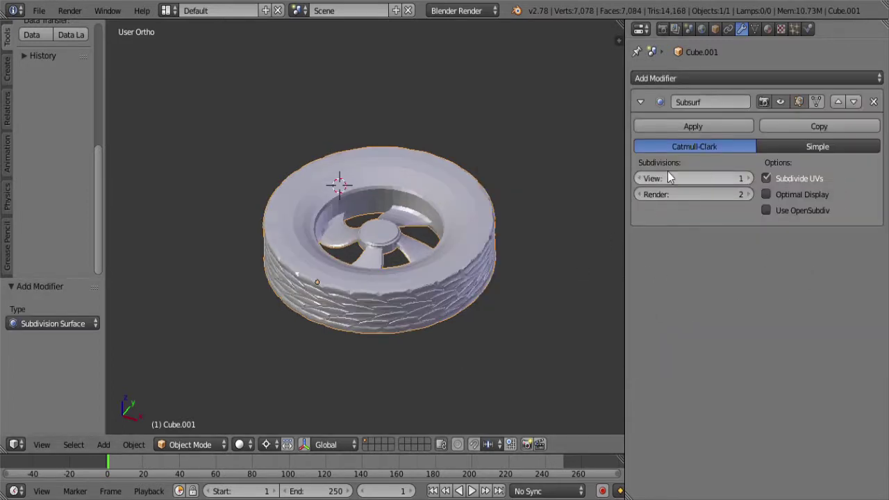
left_click(749, 178)
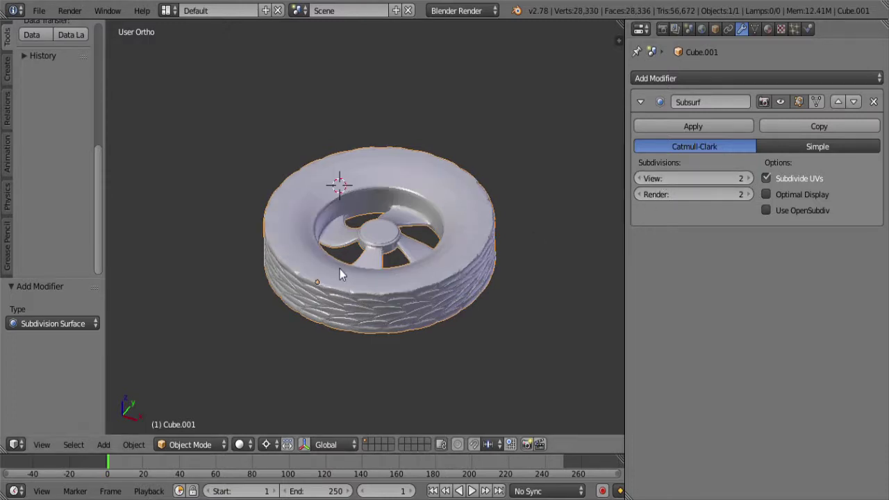
scroll(341, 267, "up", 5)
scroll(347, 270, "down", 6)
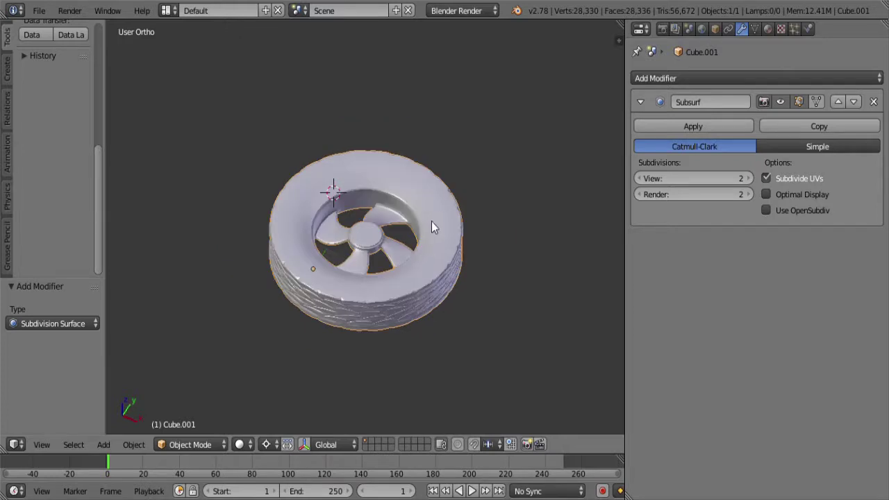
- Delete the tyre and add a new cube framed in the view
key("x")
left_click(432, 223)
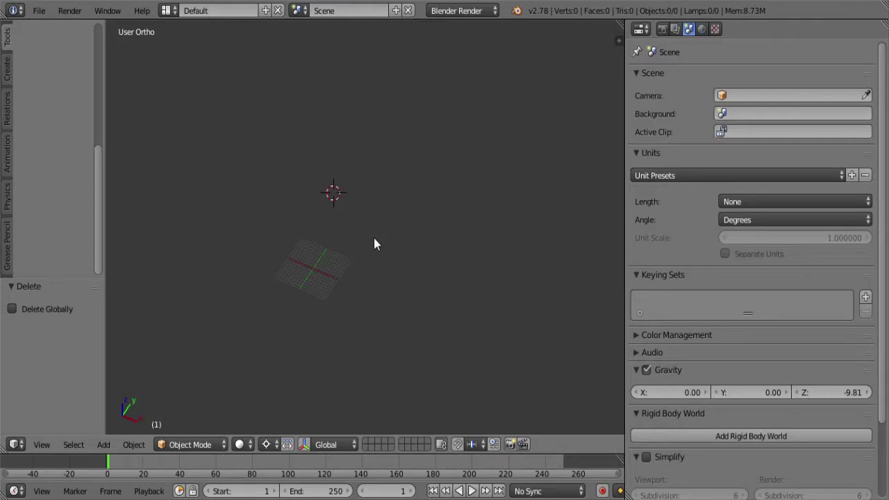
key("shift+a")
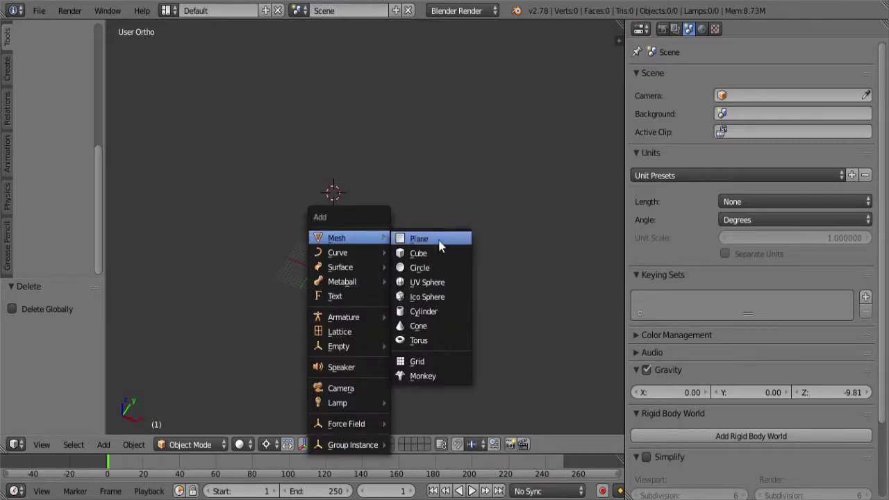
left_click(418, 254)
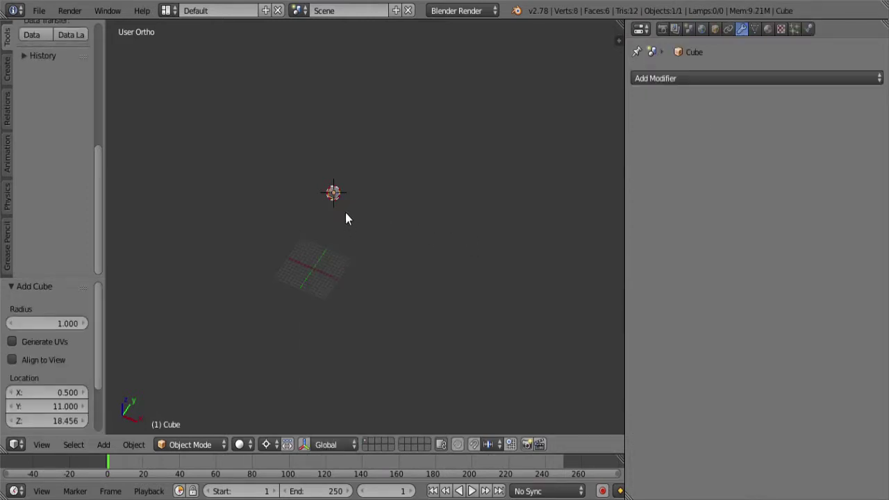
key("KP_Decimal")
scroll(345, 213, "down", 6)
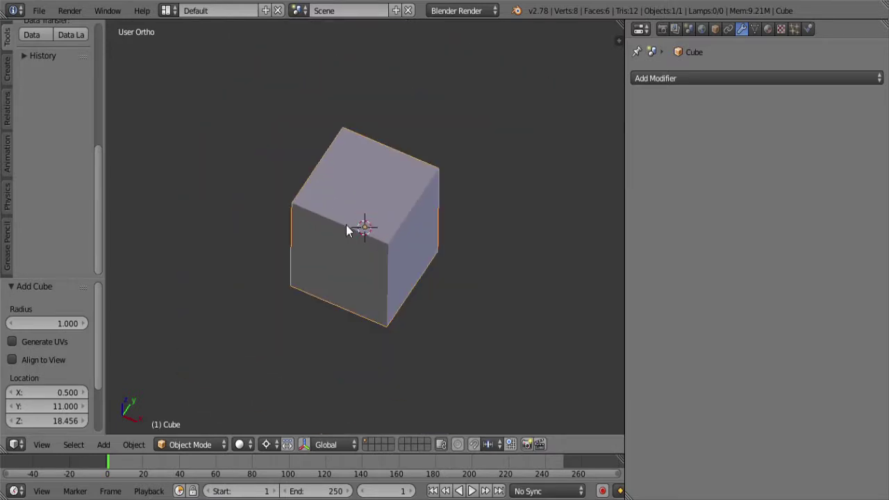
middle_click_drag(441, 282, 403, 258)
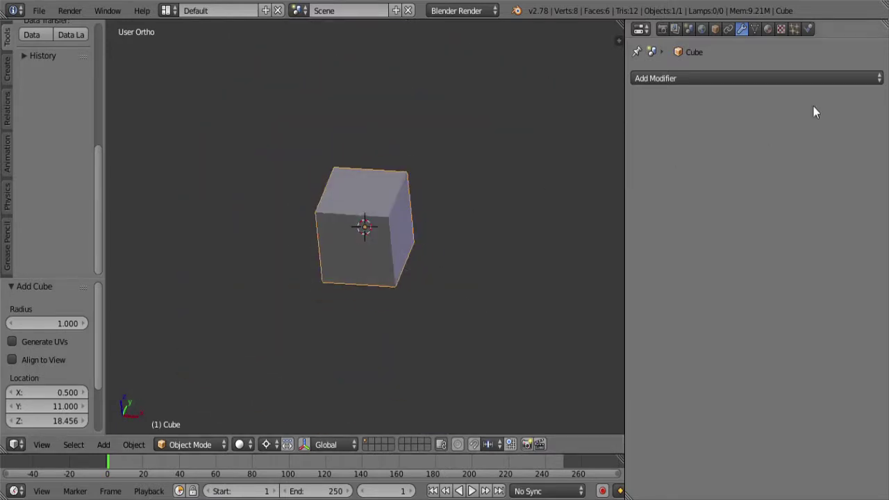
- Give the cube a Subdivision Surface modifier with 2 viewport subdivisions
left_click(715, 82)
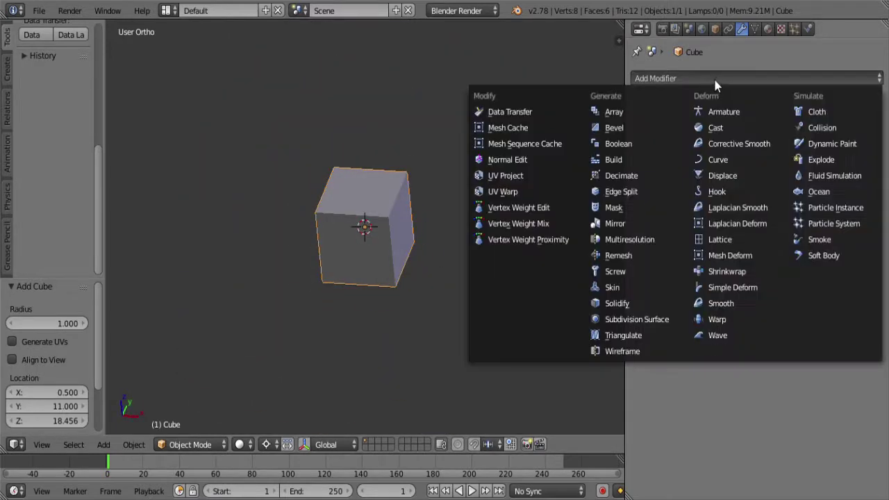
left_click(653, 319)
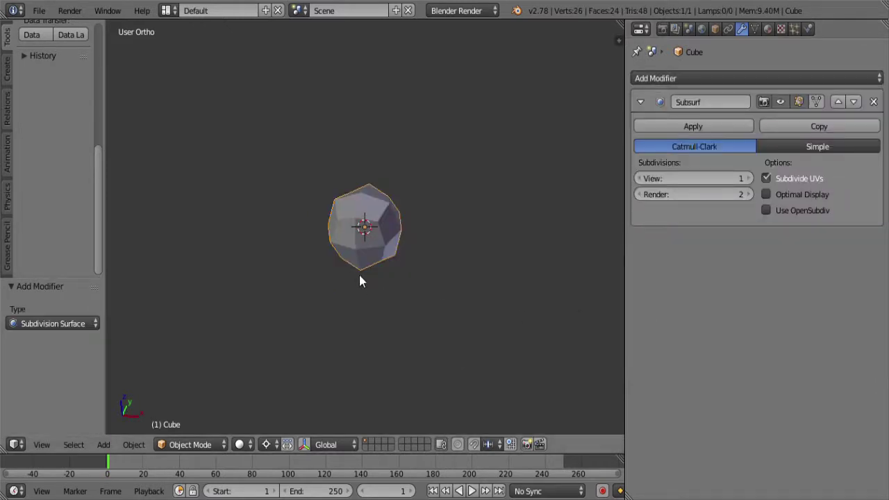
middle_click_drag(360, 261, 349, 264)
scroll(368, 278, "up", 5)
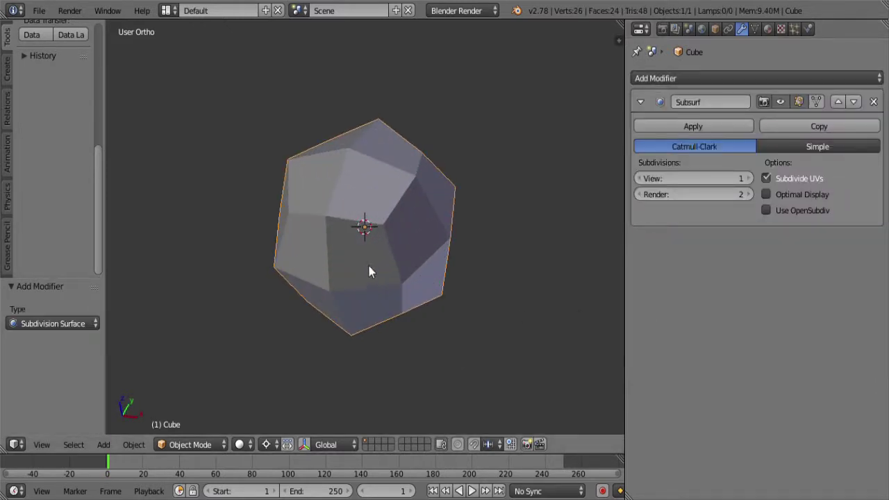
left_click(748, 179)
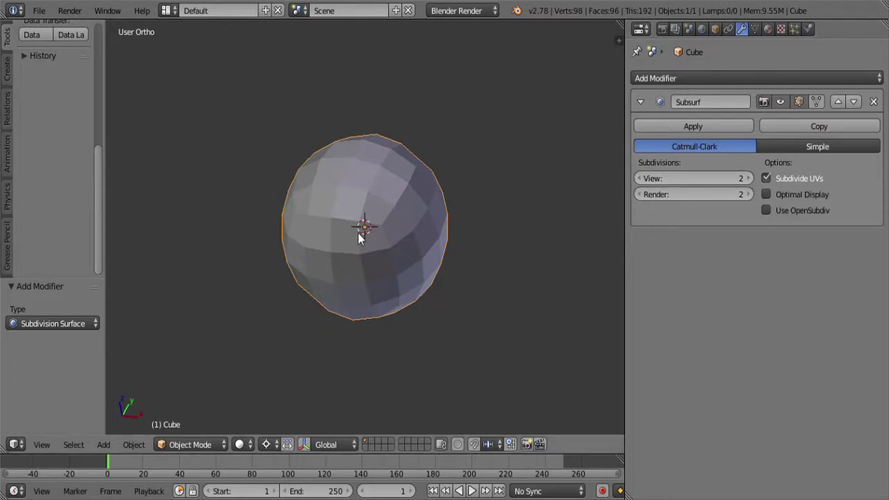
- In Edit Mode, select the cube's right-face corners, then the bottom- and top-front vertices
key("Tab")
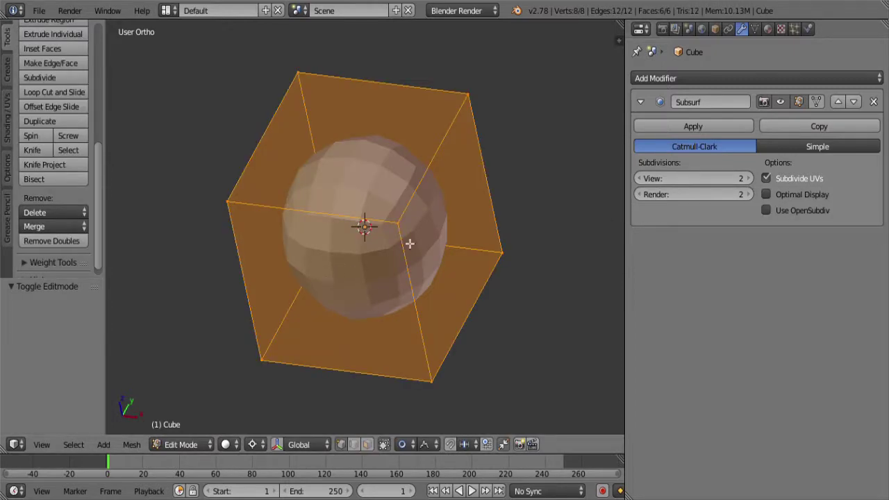
right_click(398, 224)
right_click(469, 95, "shift")
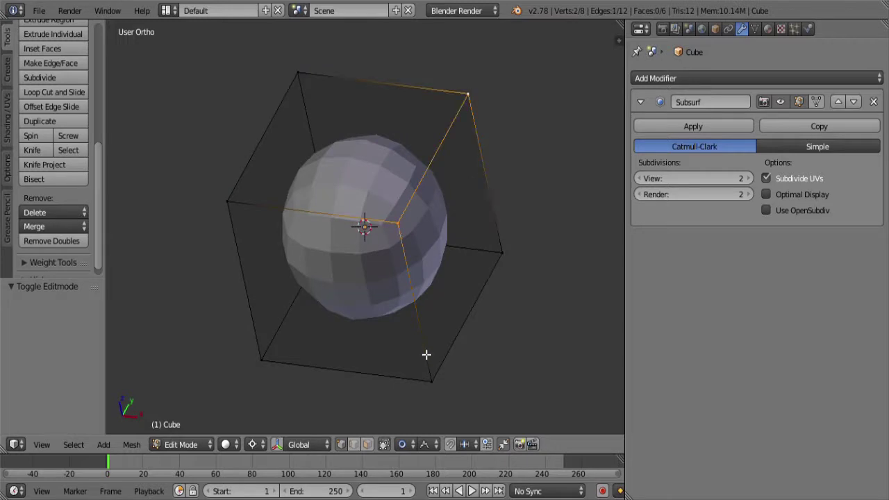
right_click(434, 381, "shift")
right_click(509, 255, "shift")
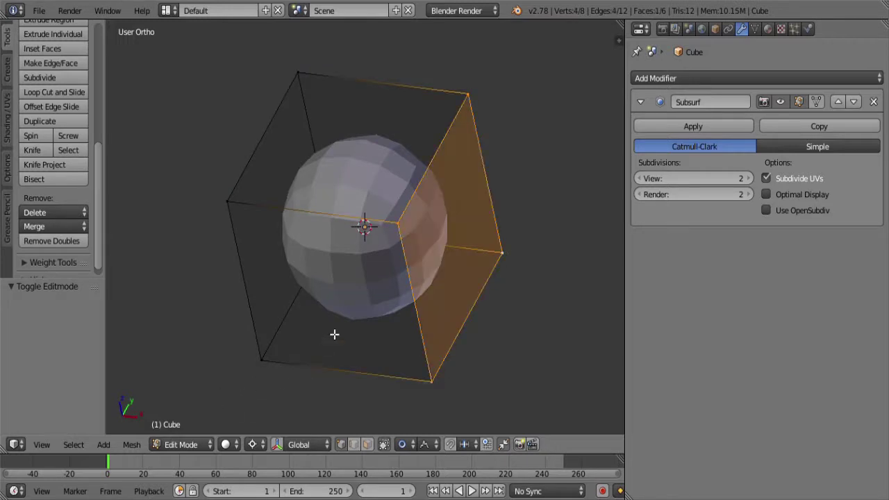
middle_click_drag(334, 334, 440, 289)
middle_click_drag(346, 405, 353, 399)
right_click(352, 399)
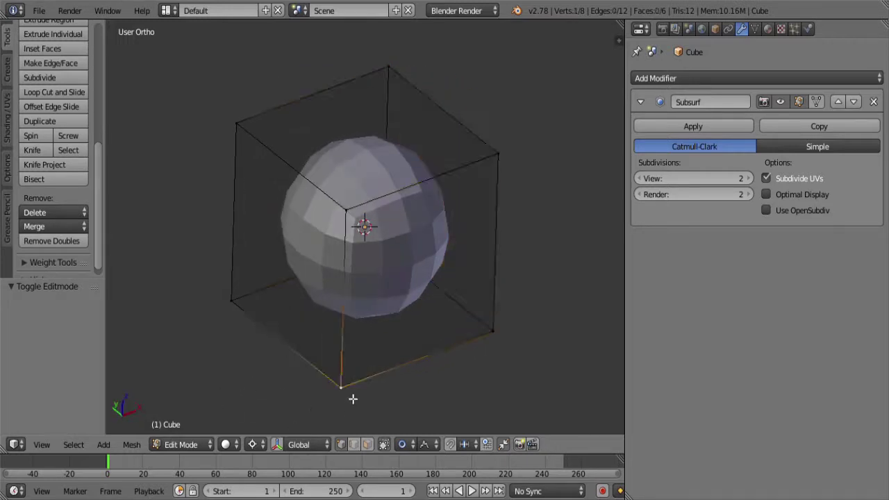
right_click(353, 208, "shift")
scroll(357, 302, "down", 5)
middle_click_drag(403, 272, 407, 334)
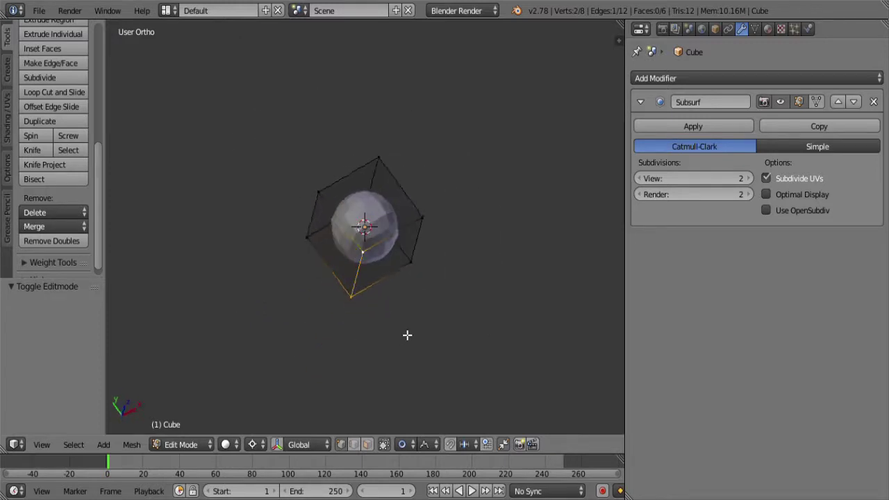
- Turn off proportional editing and try moving the selected front vertices
key("g")
key("Escape")
left_click(402, 444)
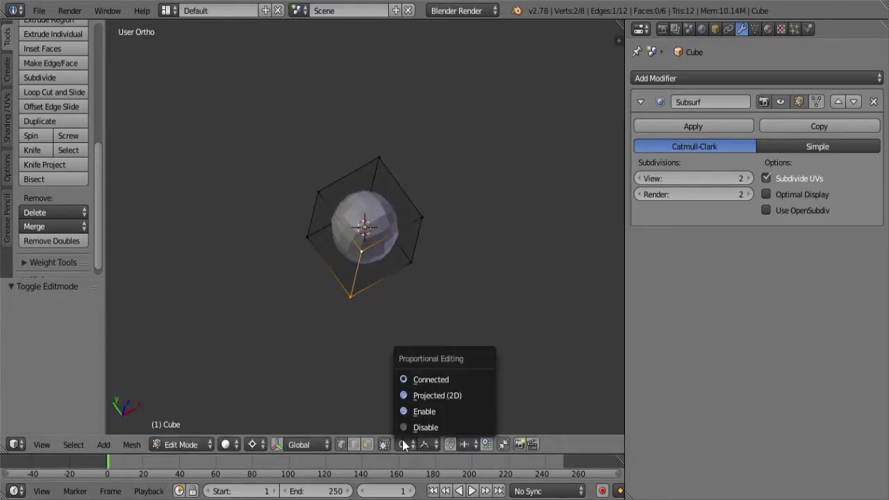
left_click(417, 426)
key("g")
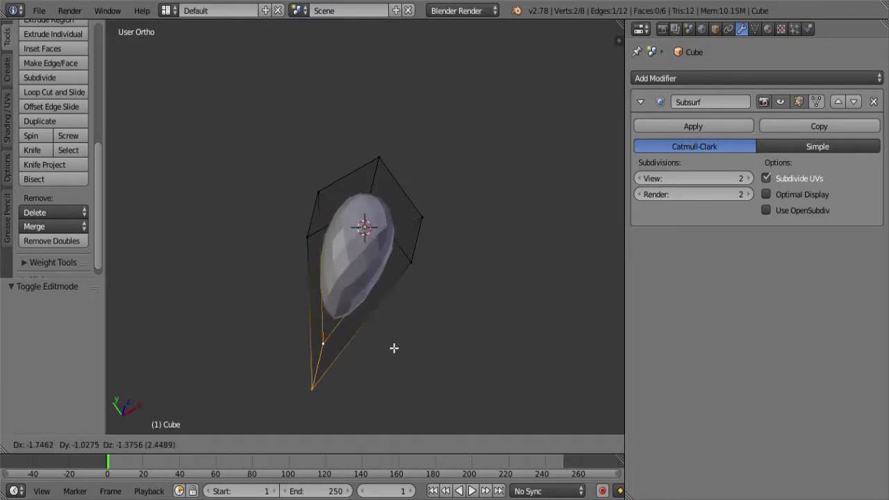
key("Escape")
- Select the cube's right face in front wireframe view and extrude it in place
middle_click_drag(397, 298, 311, 280)
scroll(316, 283, "up", 3)
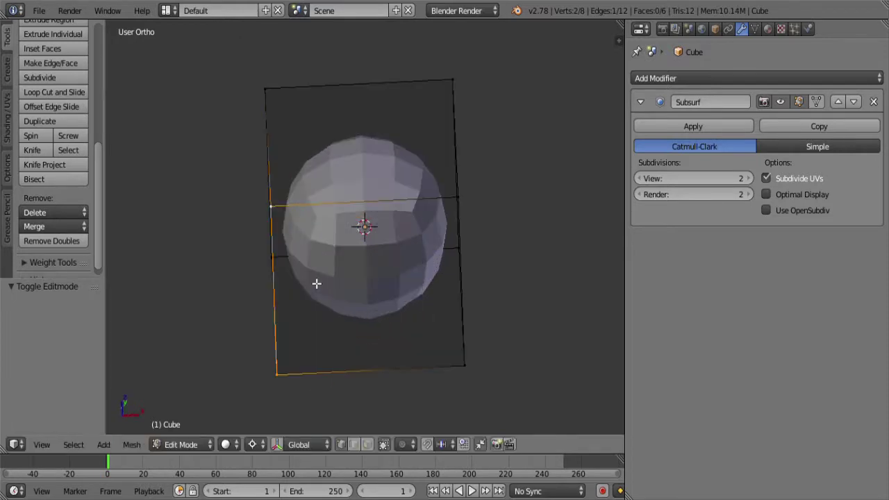
scroll(386, 302, "down", 3)
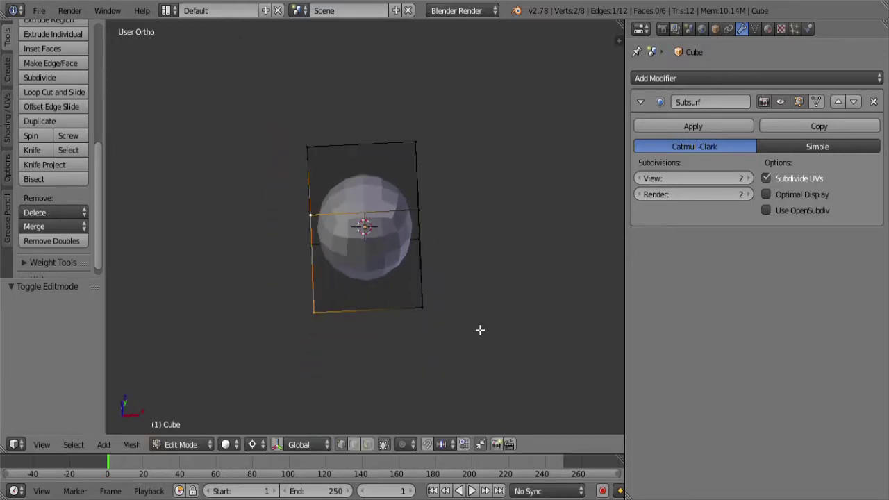
key("KP_1")
key("z")
key("z")
key("a")
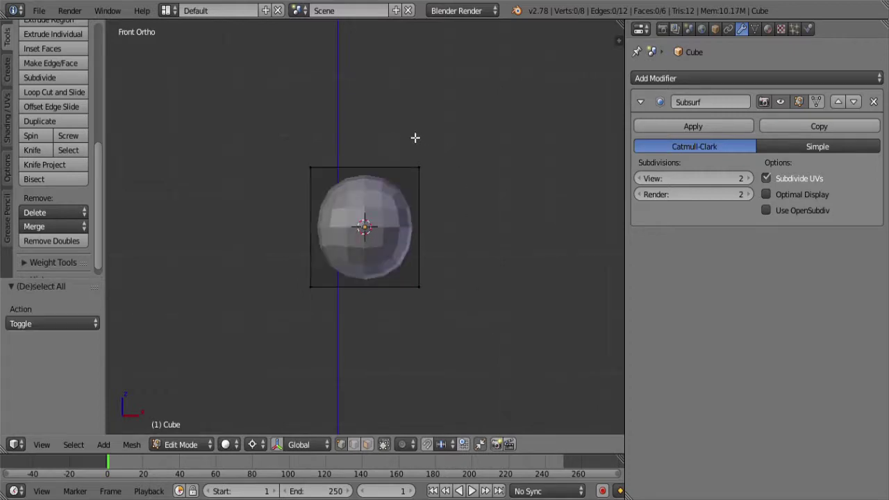
key("b")
left_click_drag(395, 135, 543, 437)
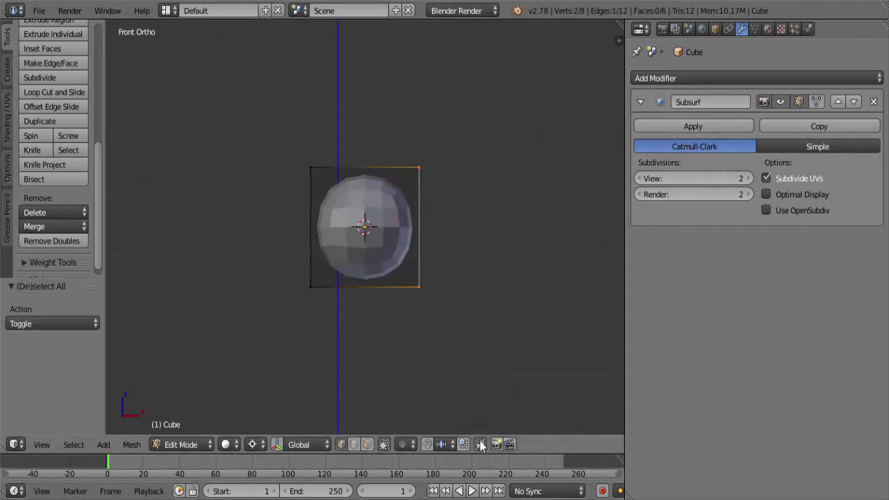
middle_click_drag(357, 219, 431, 159)
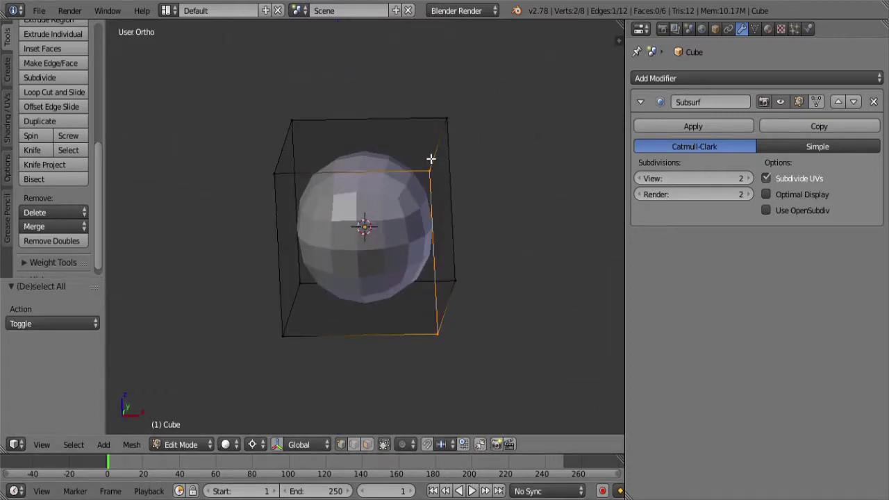
right_click(457, 130, "shift")
right_click(474, 283, "shift")
key("e")
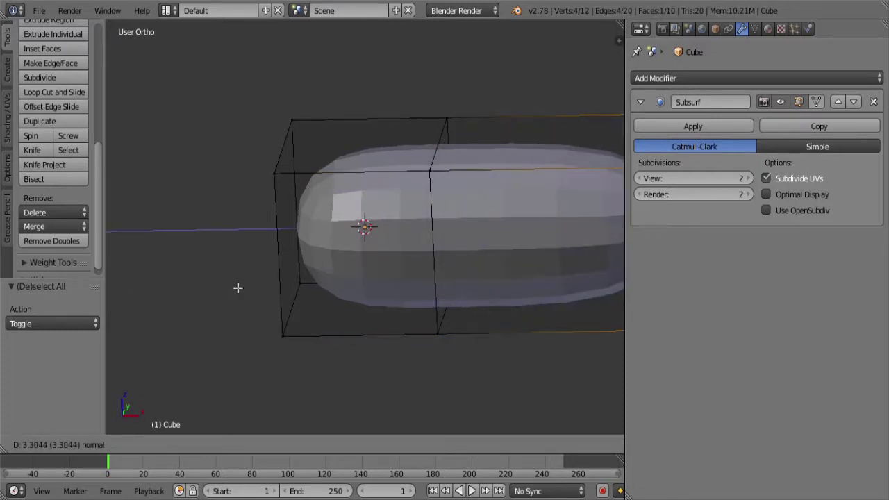
right_click(279, 290)
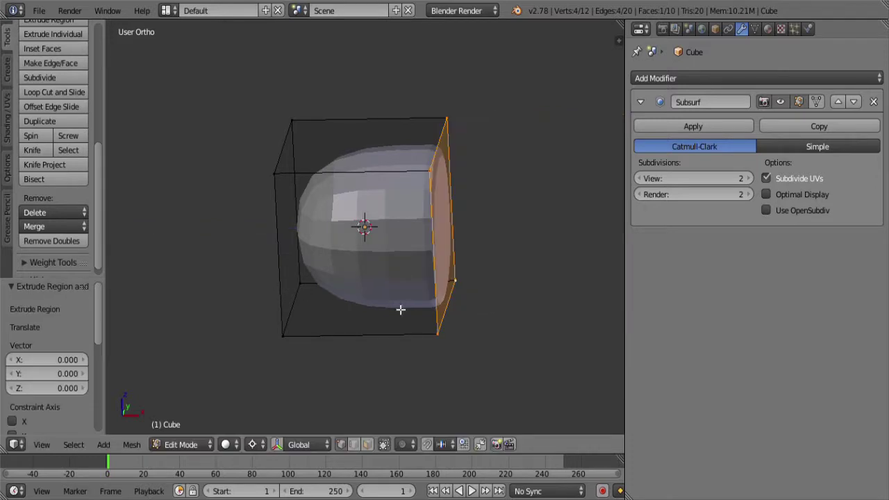
- Select one vertical edge of the cube and add the left vertical edge
middle_click_drag(402, 273, 328, 310)
scroll(350, 298, "up", 3)
scroll(337, 282, "down", 2)
middle_click_drag(207, 310, 292, 302)
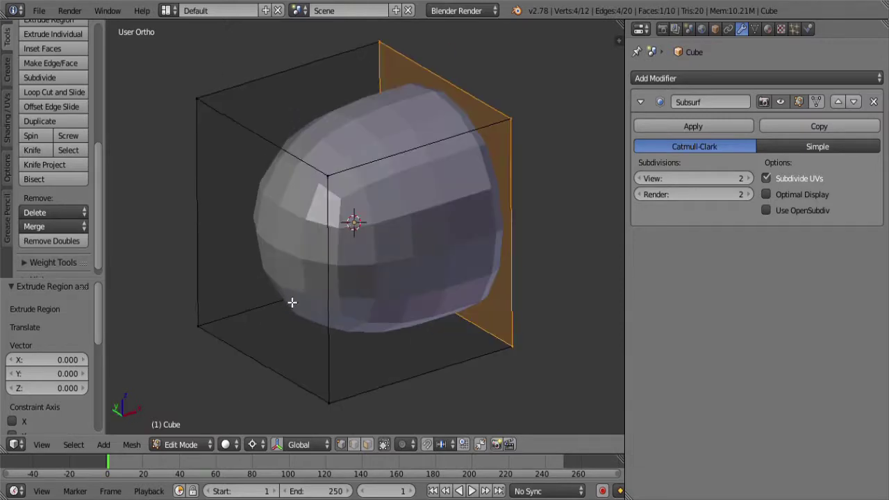
middle_click_drag(332, 187, 329, 298)
right_click(334, 400)
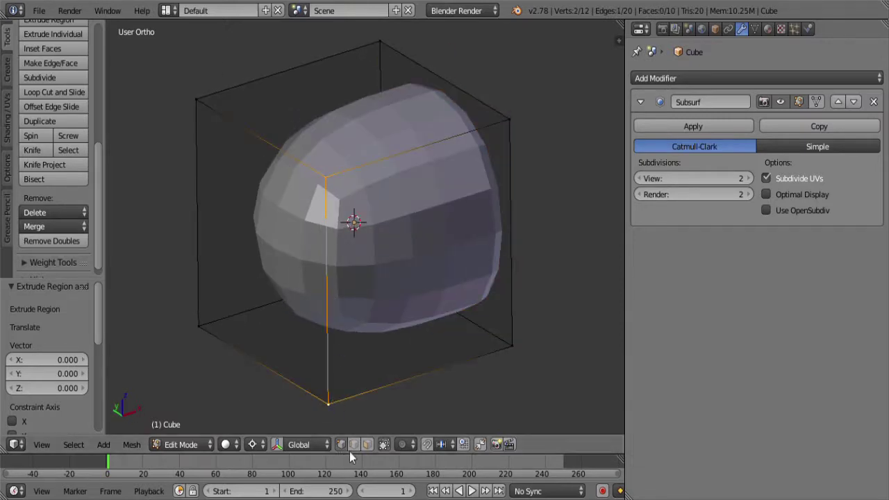
right_click(193, 211, "shift")
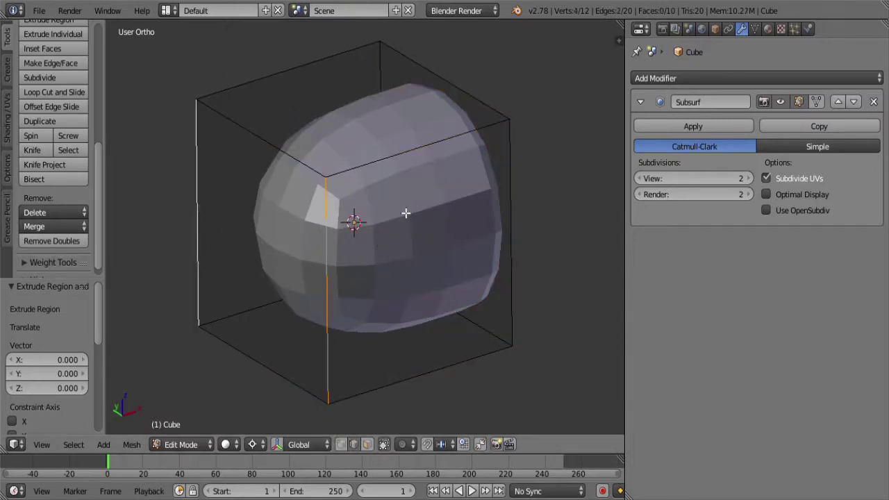
- Frame the selected edges and try an Edge Crease of 1 from Ctrl+E, then cancel it
key("KP_Decimal")
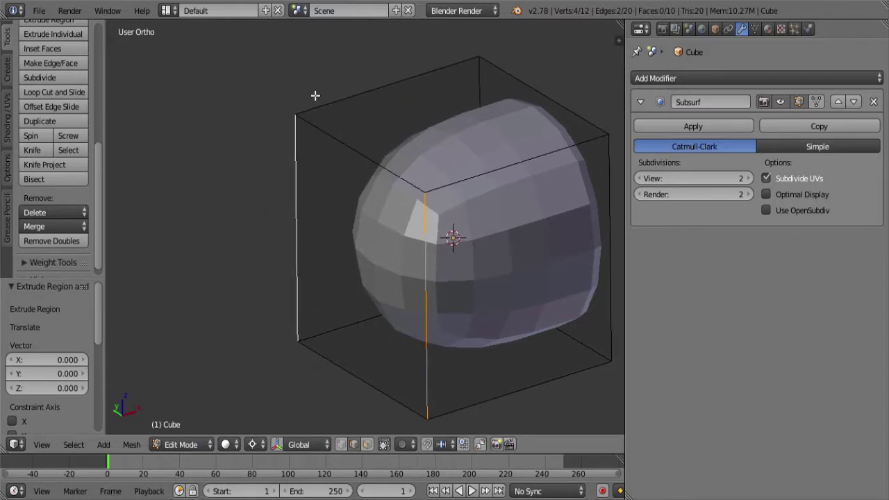
key("ctrl+e")
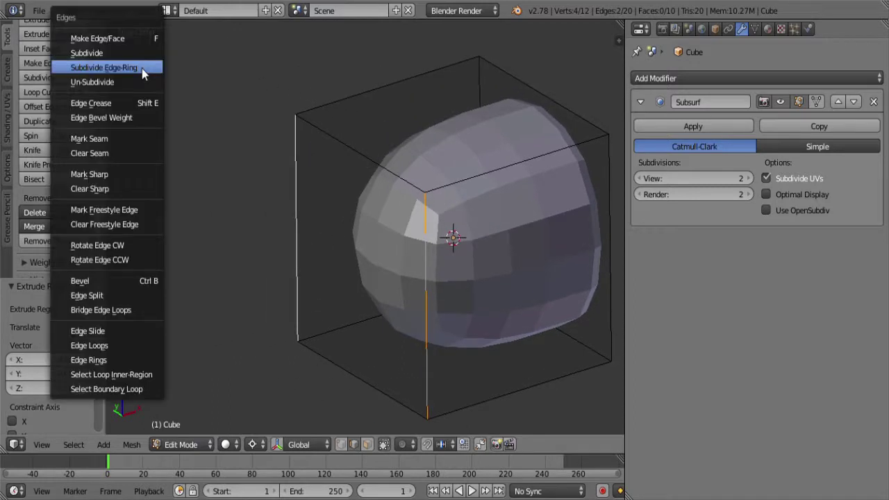
left_click(135, 106)
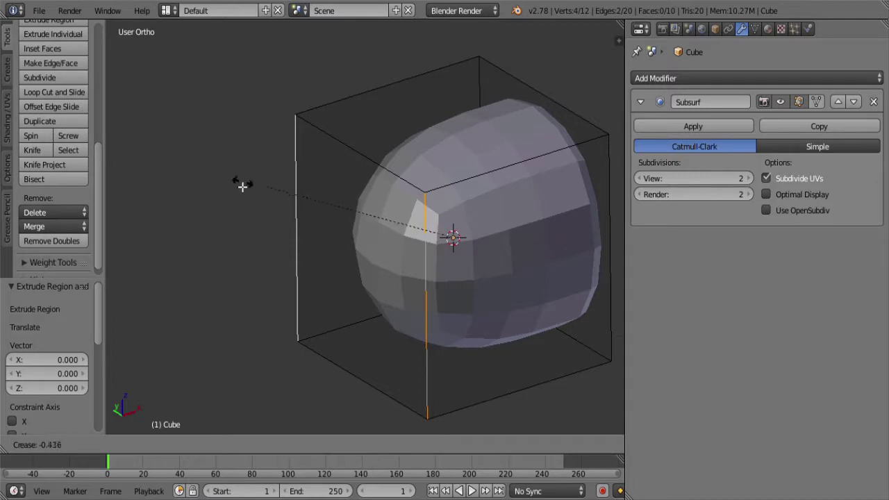
type("1")
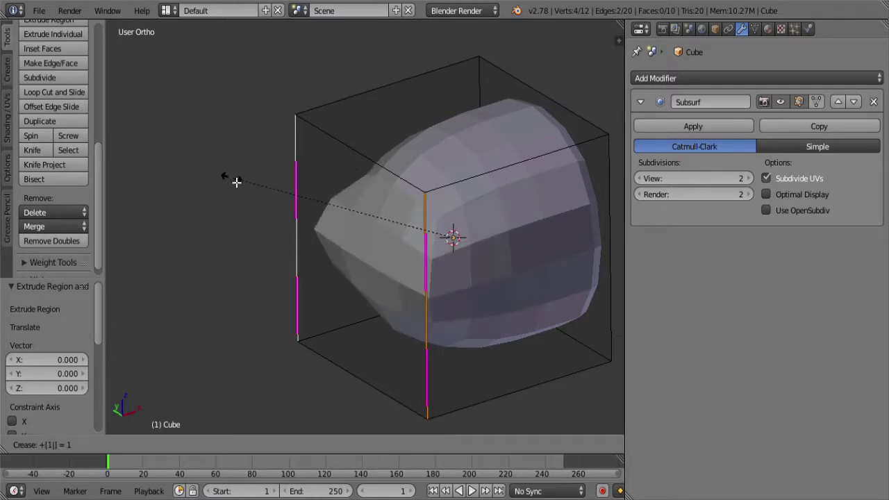
key("Escape")
- Crease the top-left and front vertical edges to 0.793 with Shift+E and inspect the corner
right_click(419, 188)
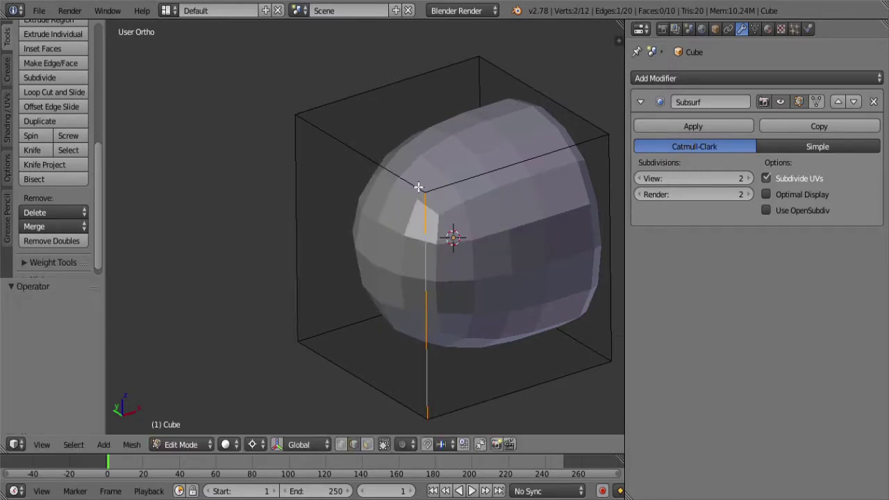
right_click(365, 158, "shift")
key("shift+e")
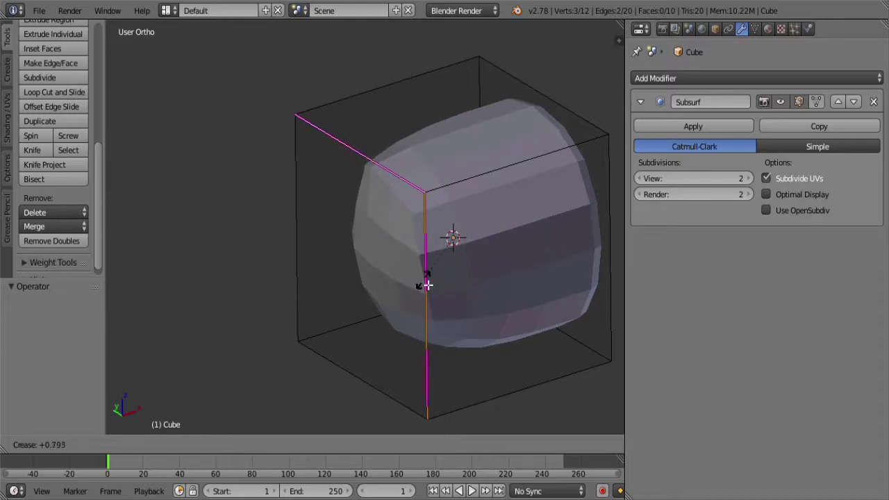
left_click(423, 284)
mouse_move(424, 285)
middle_mouse_down()
mouse_move(452, 219)
mouse_move(448, 261)
mouse_move(410, 317)
mouse_move(407, 299)
mouse_move(417, 298)
middle_mouse_up()
scroll(432, 282, "down", 3)
scroll(432, 282, "up", 3)
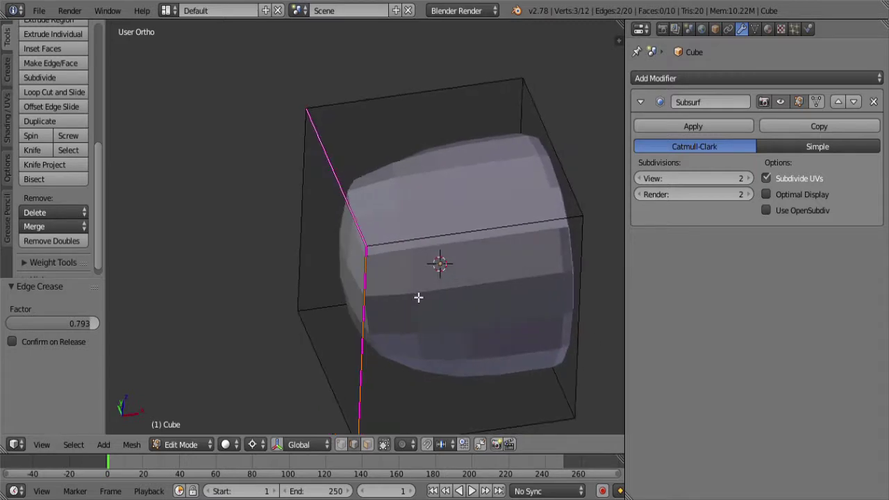
scroll(420, 331, "down", 3)
middle_click_drag(420, 332, 421, 280)
scroll(367, 301, "up", 2)
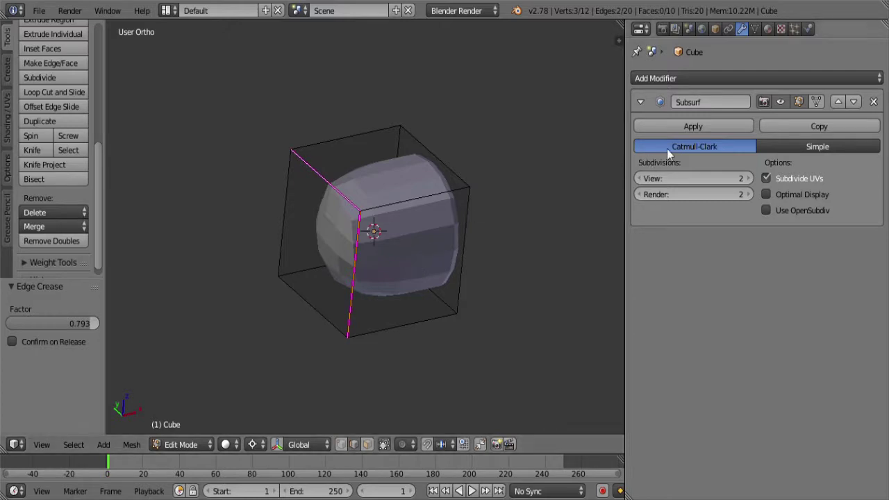
- Toggle the Subsurf edit-mode display and make the cage follow the smoothed surface
left_click(801, 101)
left_click(801, 102)
left_click(816, 101)
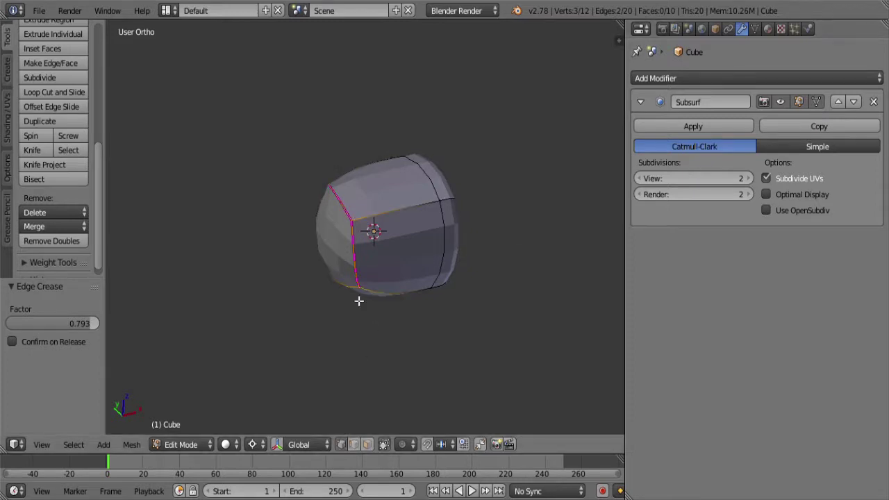
mouse_move(358, 300)
middle_mouse_down()
mouse_move(421, 302)
mouse_move(355, 309)
middle_mouse_up()
scroll(368, 302, "up", 5)
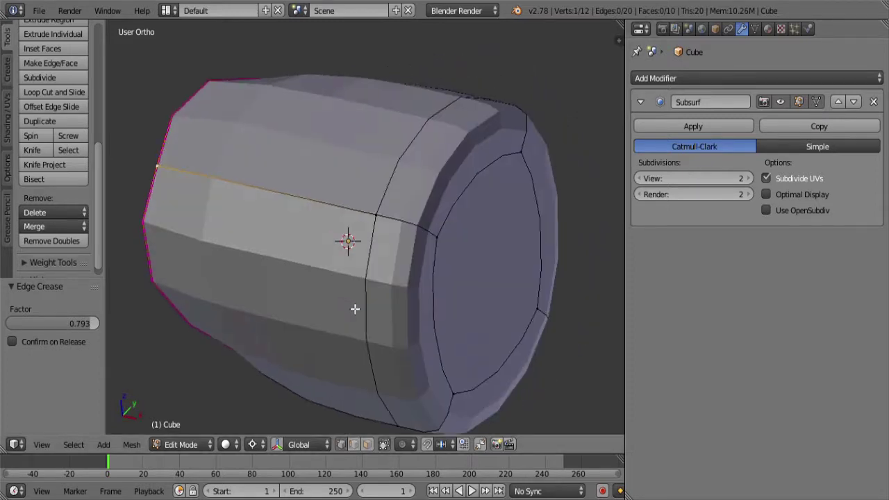
- Snap the 3D cursor to an edge on the round end, then slide its edge loop along X
right_click(443, 245)
key("shift+s")
left_click(539, 311)
middle_click_drag(539, 311, 423, 327)
key("g")
key("x")
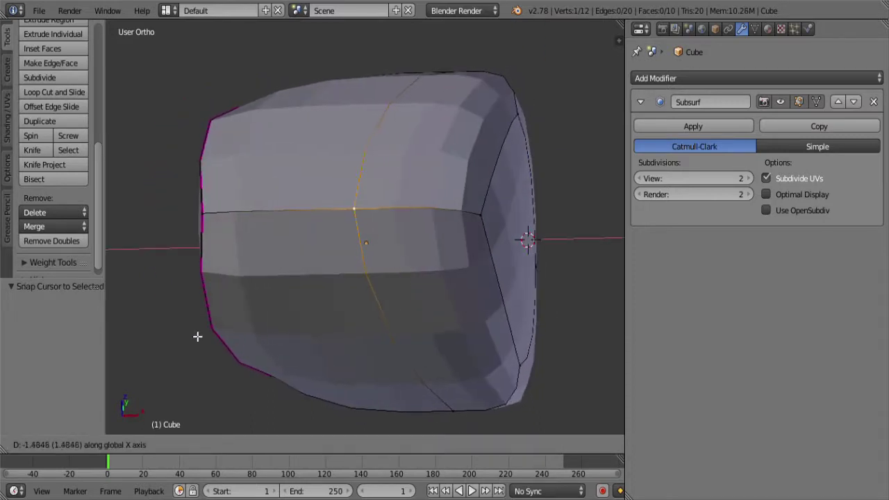
left_click(465, 289)
scroll(519, 273, "down", 3)
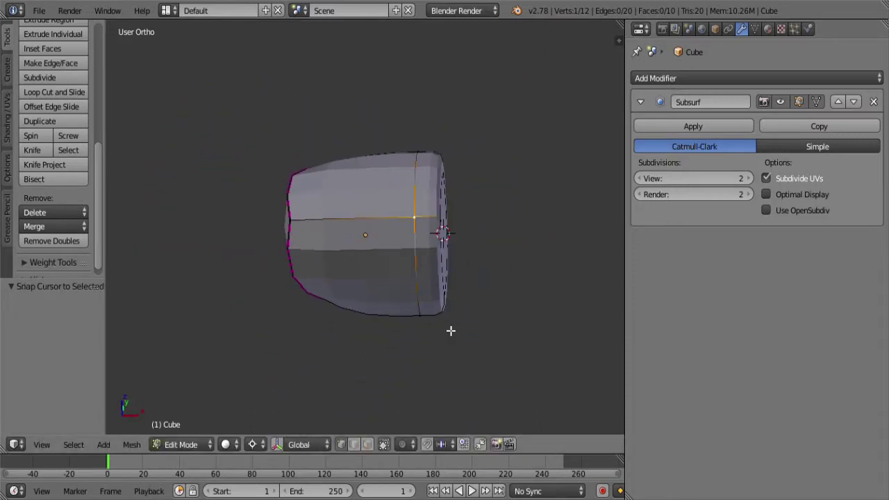
middle_click_drag(452, 331, 367, 308)
scroll(387, 291, "up", 3)
scroll(387, 292, "down", 3)
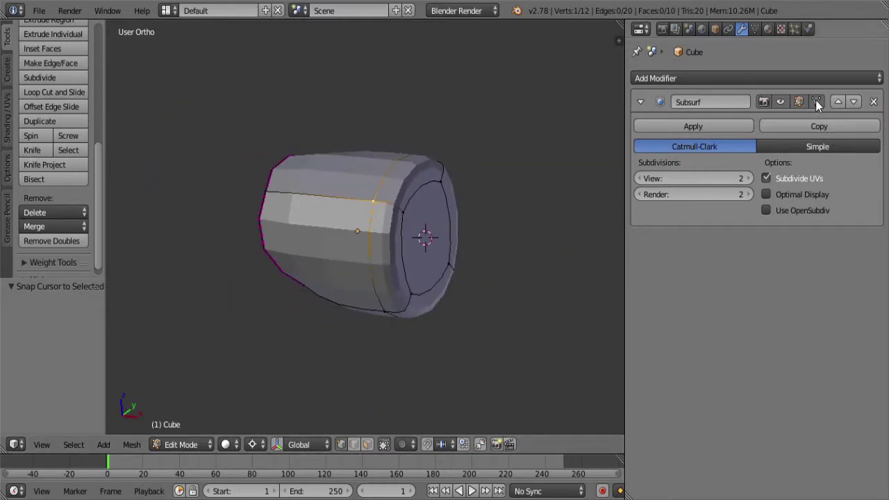
- Turn off the Subsurf cage option and its viewport display, leaving a sharp plain box
left_click(816, 101)
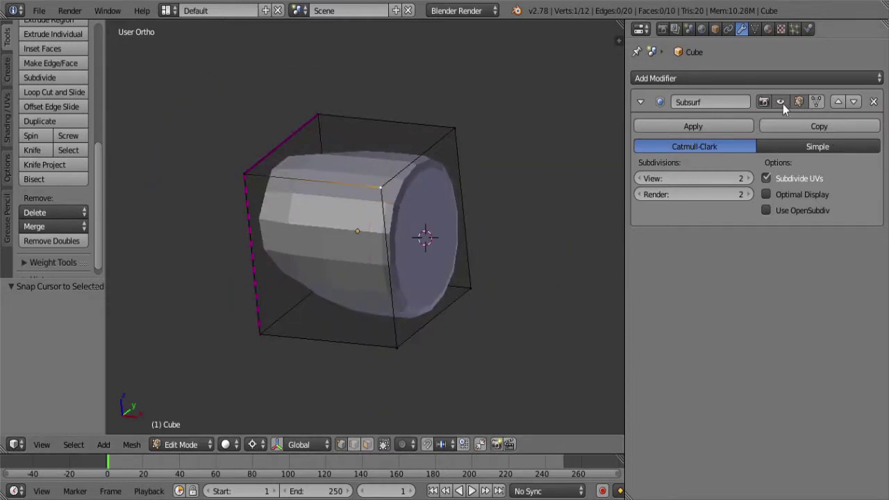
left_click(782, 102)
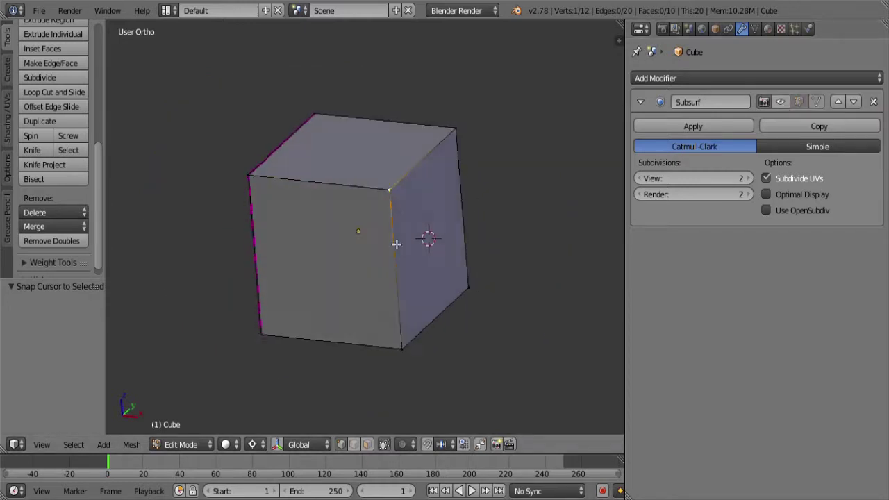
middle_click_drag(396, 243, 442, 236)
middle_click_drag(459, 287, 407, 278)
scroll(407, 277, "down", 3)
- In object mode, re-show the Subsurf result, delete the modifier, and undo the deletion
key("Tab")
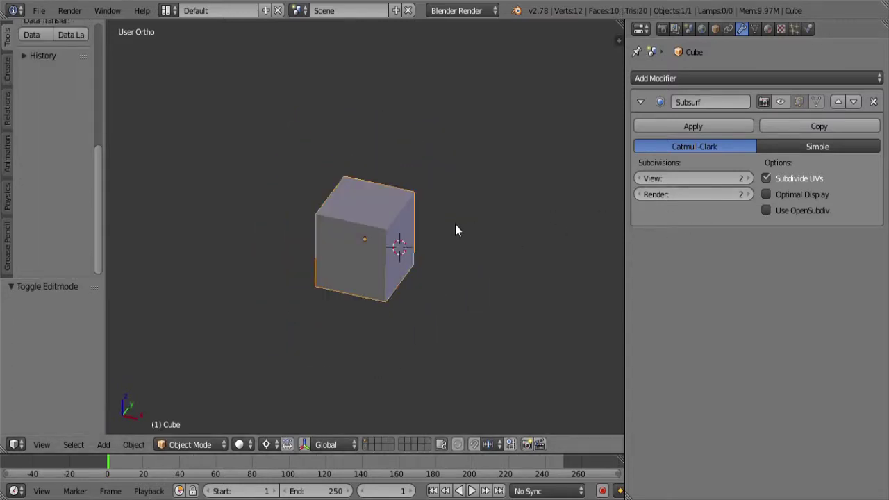
left_click(780, 103)
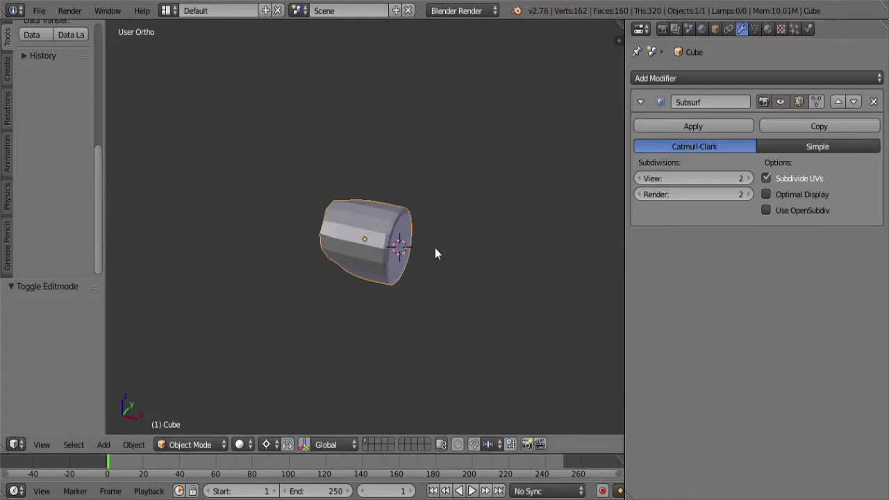
middle_click_drag(435, 252, 361, 292)
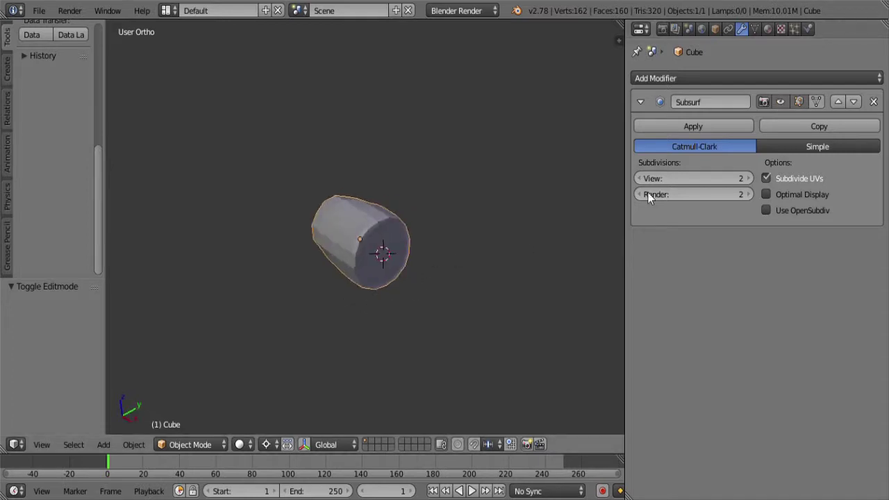
left_click(874, 102)
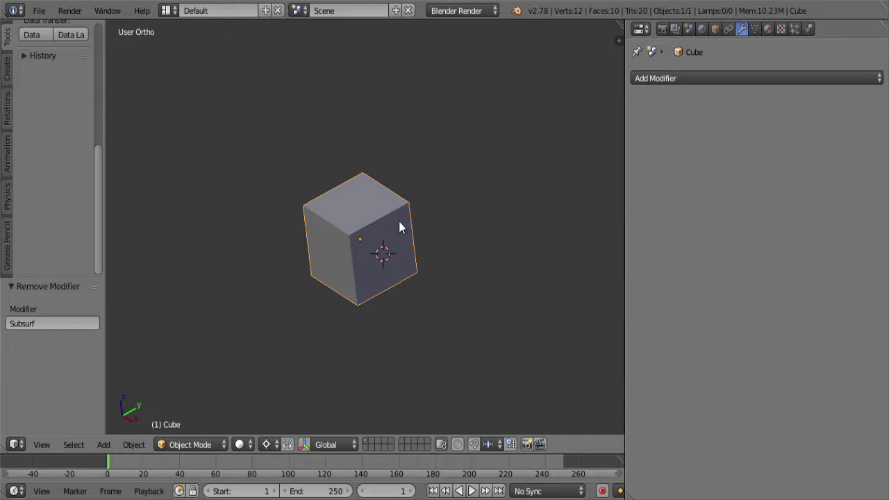
key("ctrl+z")
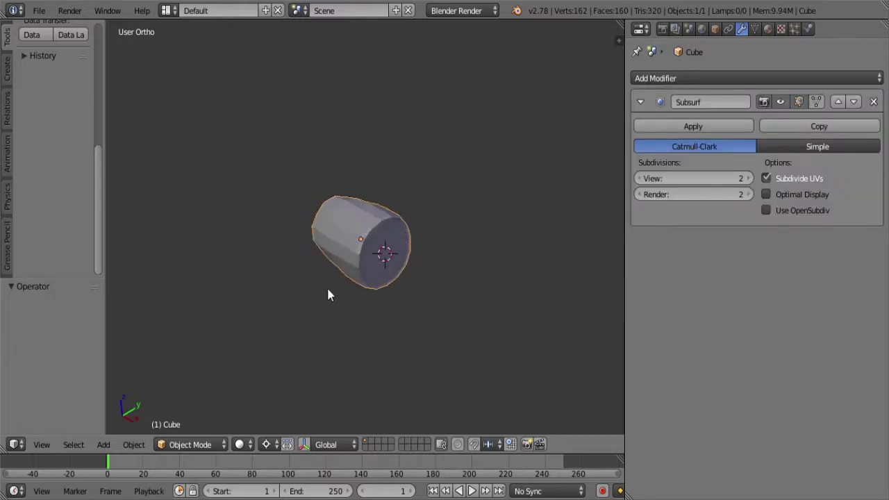
- Apply the Subsurf modifier to turn the smoothed, creased cube into real geometry
middle_click_drag(329, 295, 387, 268)
scroll(387, 268, "up", 3)
scroll(394, 256, "down", 3)
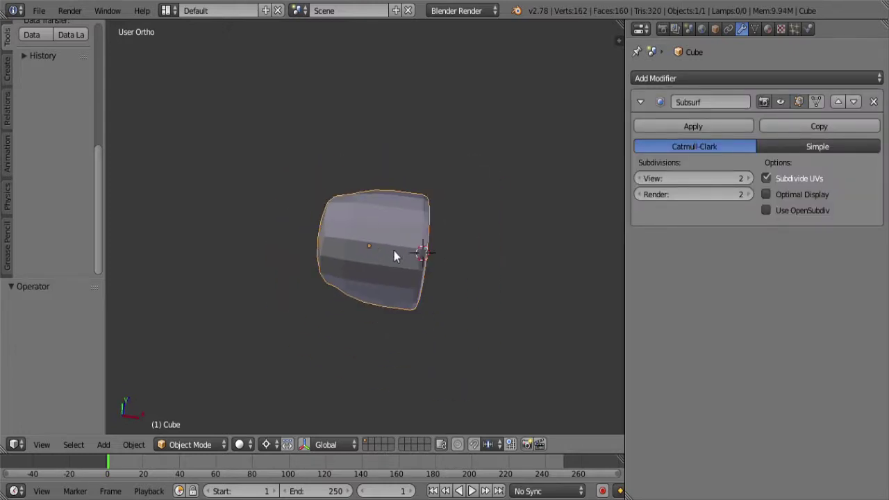
left_click(722, 126)
middle_click_drag(425, 292, 386, 279)
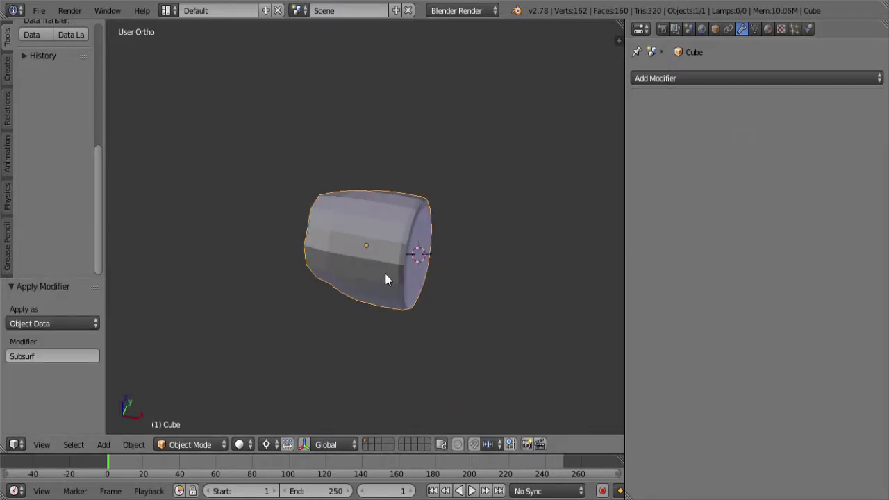
- Enter edit mode and orbit around to inspect the dense mesh's end cap
key("Tab")
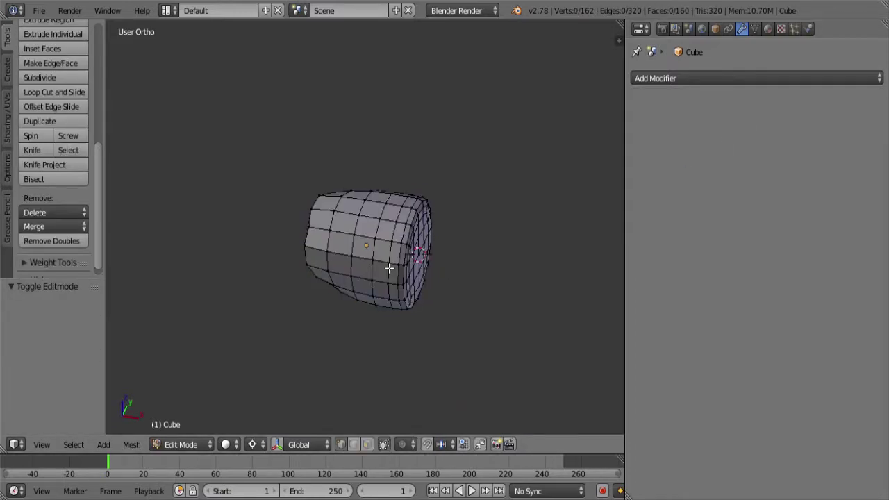
scroll(419, 353, "up", 5)
middle_click_drag(419, 353, 472, 264)
scroll(417, 291, "down", 5)
scroll(448, 291, "up", 4)
- Add a Bezier curve object at the scene origin via Shift+A > Curve > Bezier
scroll(477, 264, "down", 3)
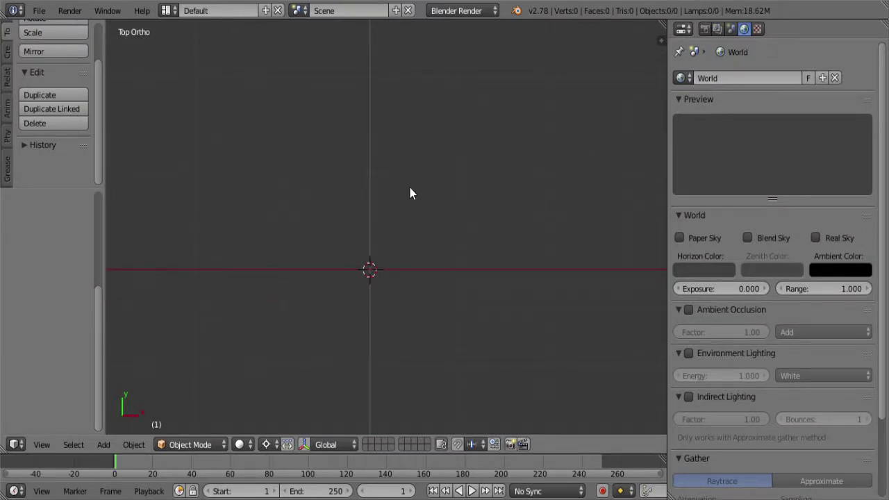
key("shift+a")
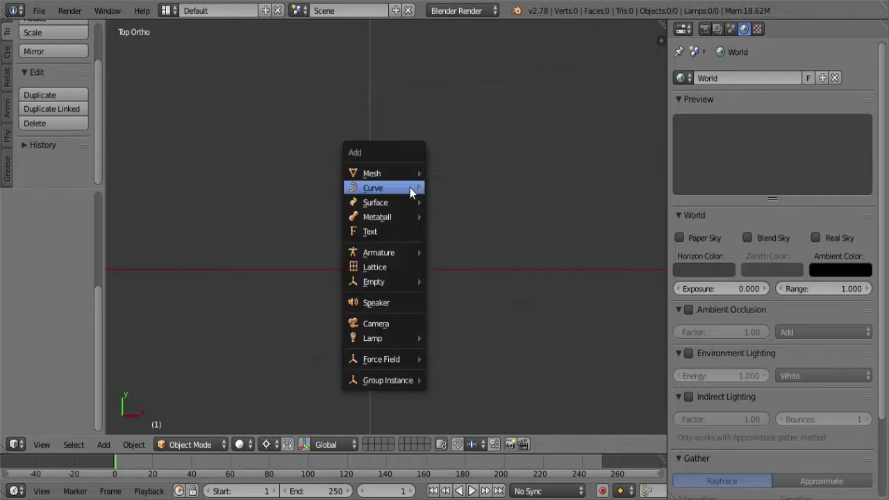
mouse_move(407, 188)
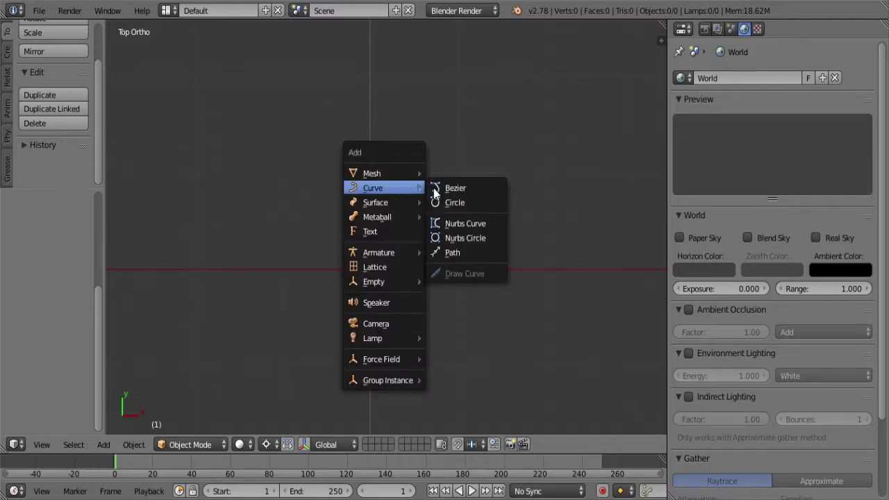
left_click(472, 190)
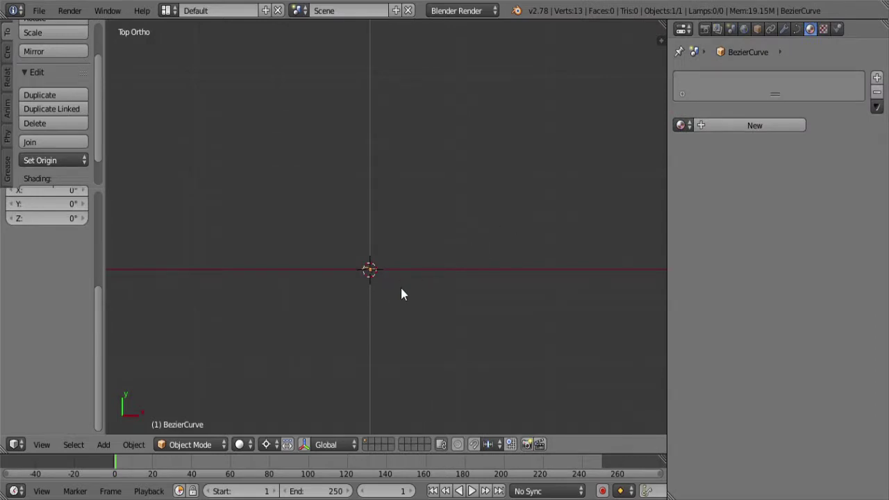
- Frame the Bezier curve, enter Edit Mode and move one end point to reshape it
key("KP_Decimal")
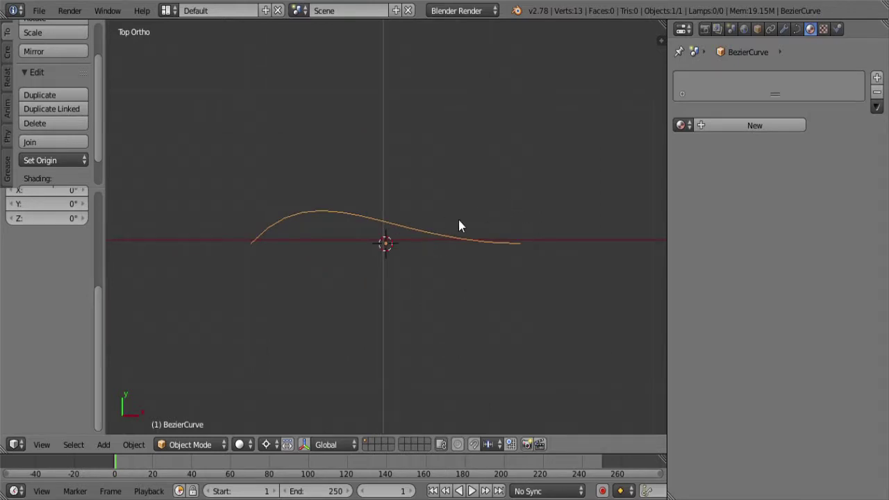
key("Tab")
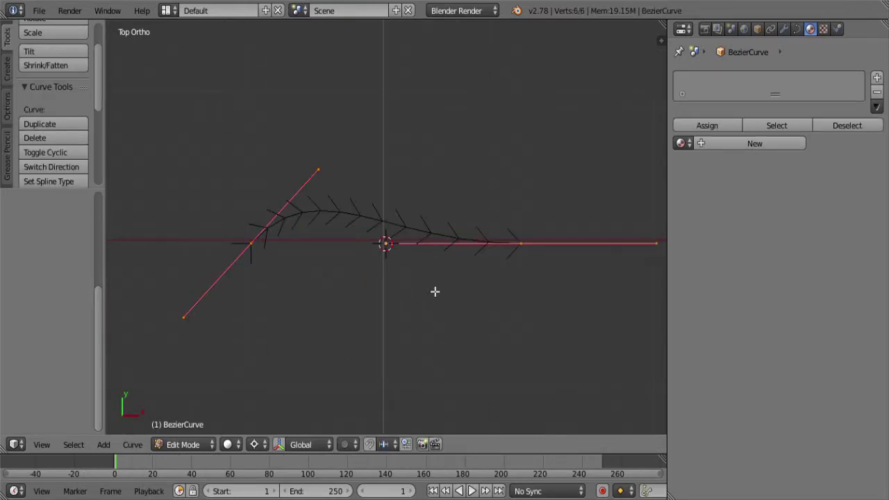
right_click(266, 251)
key("g")
left_click(343, 322)
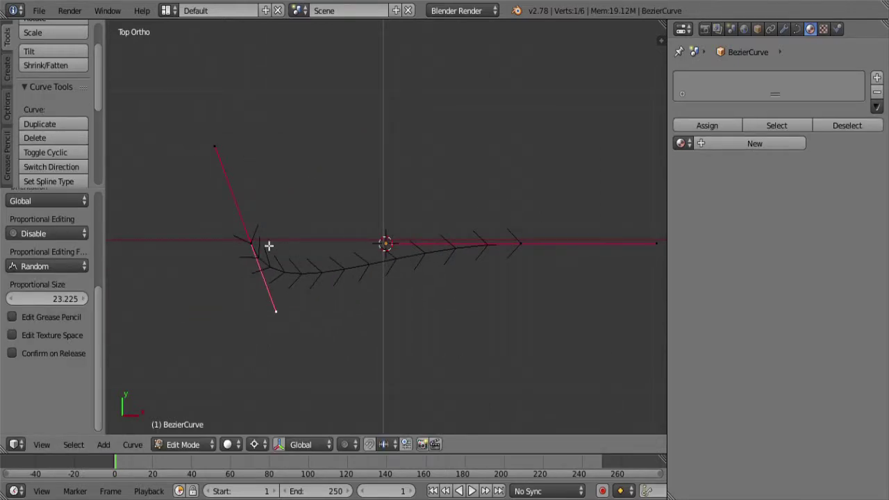
- Extrude a new control point upward, smooth its handle, and return to Object Mode
right_click(269, 245)
key("e")
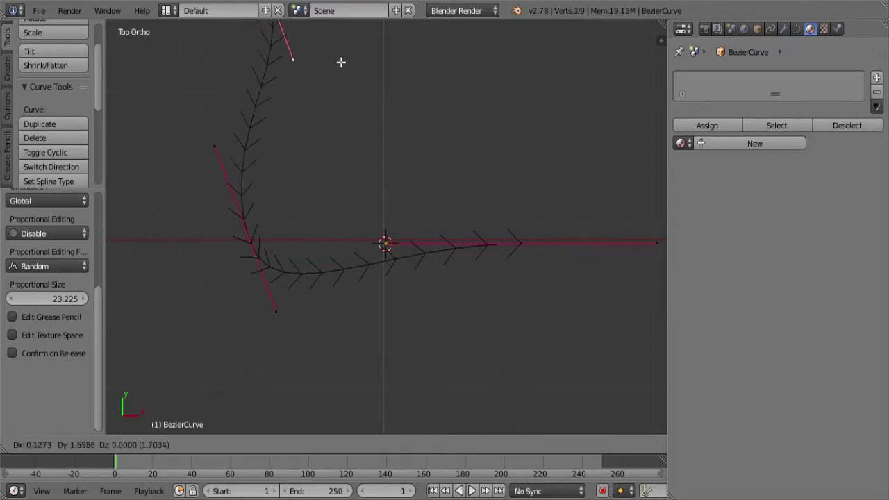
left_click(327, 74)
scroll(325, 97, "down", 3)
right_click(324, 146)
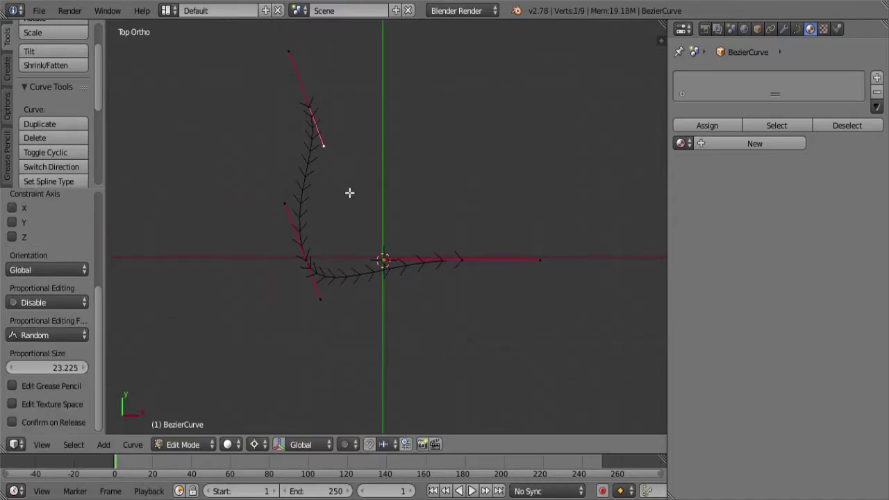
key("g")
left_click(266, 175)
key("Tab")
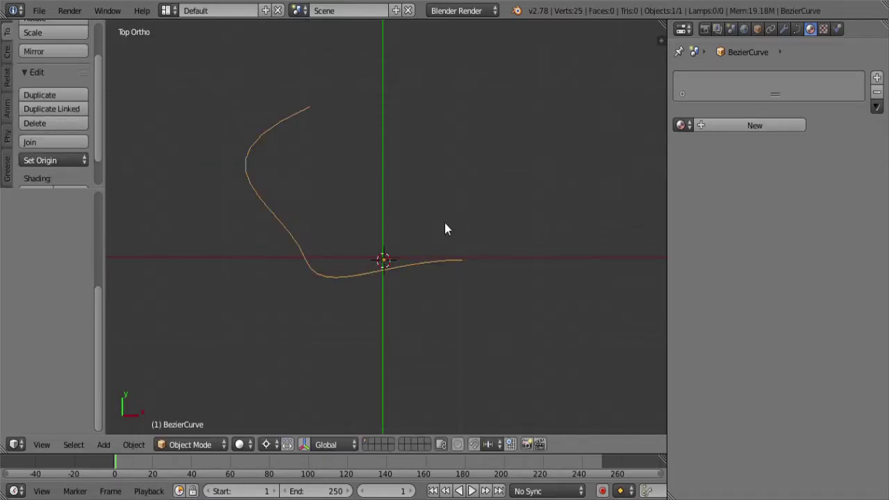
middle_click_drag(454, 232, 402, 235, "shift")
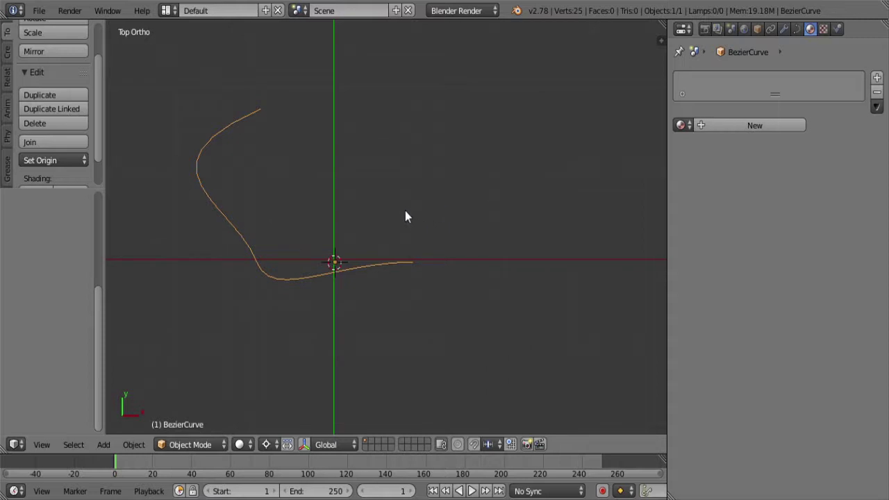
- Add a mesh circle, scale it to 0.2 and place it above right of the origin
key("shift+a")
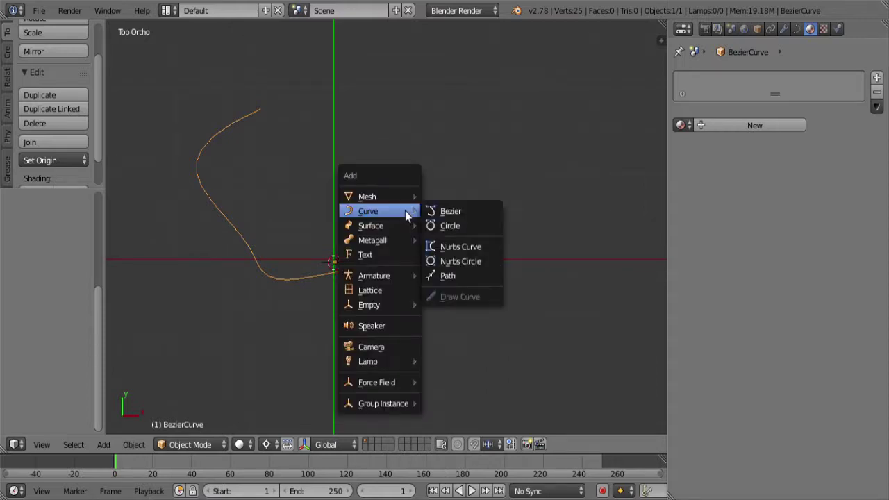
mouse_move(400, 198)
left_click(482, 224)
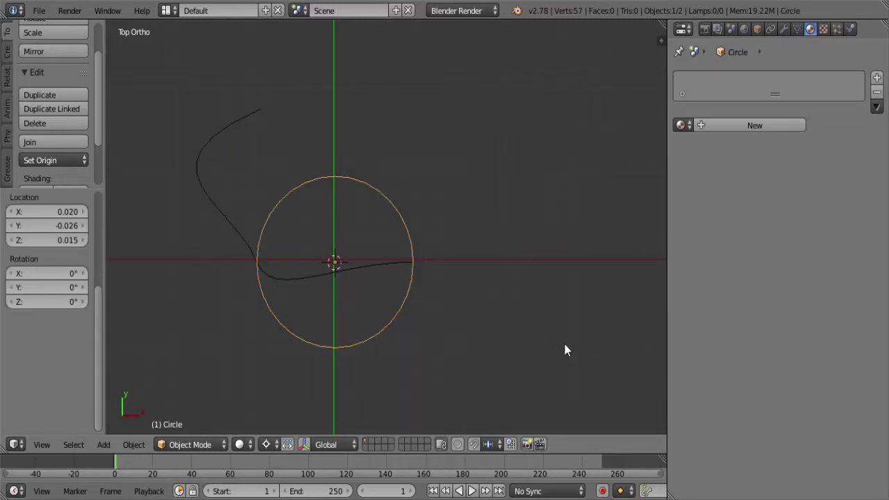
key("s")
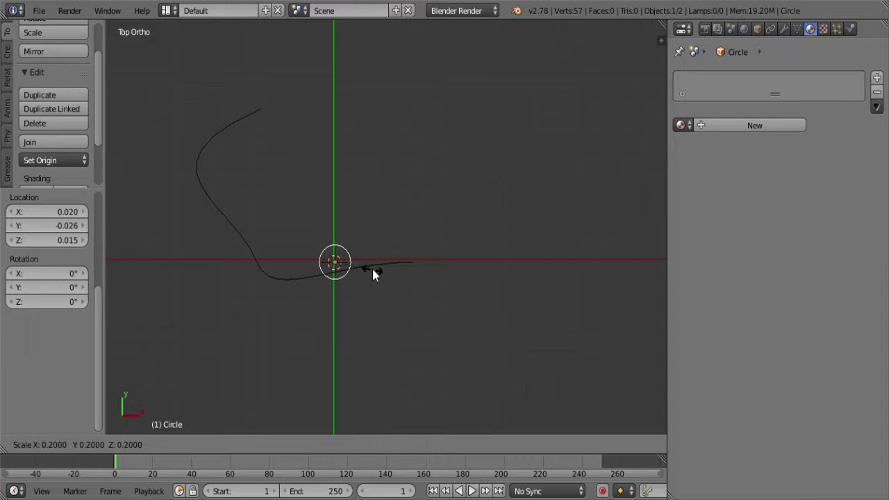
left_click(375, 272)
key("g")
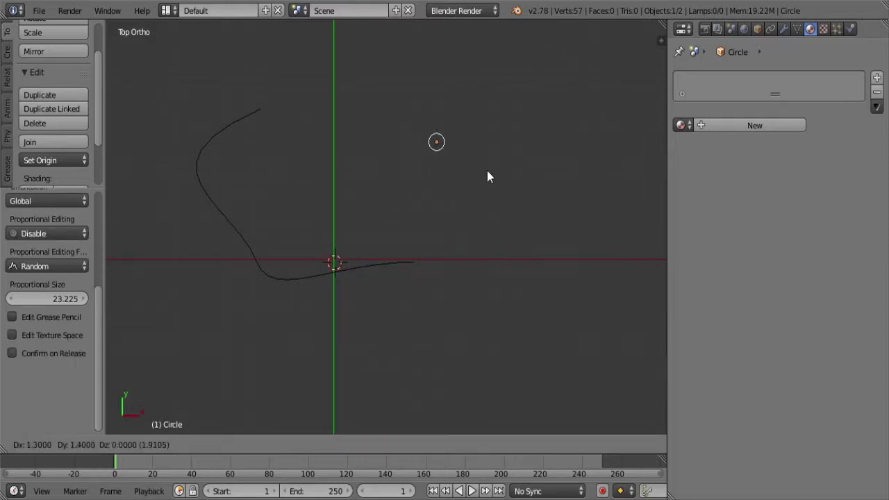
left_click(488, 174)
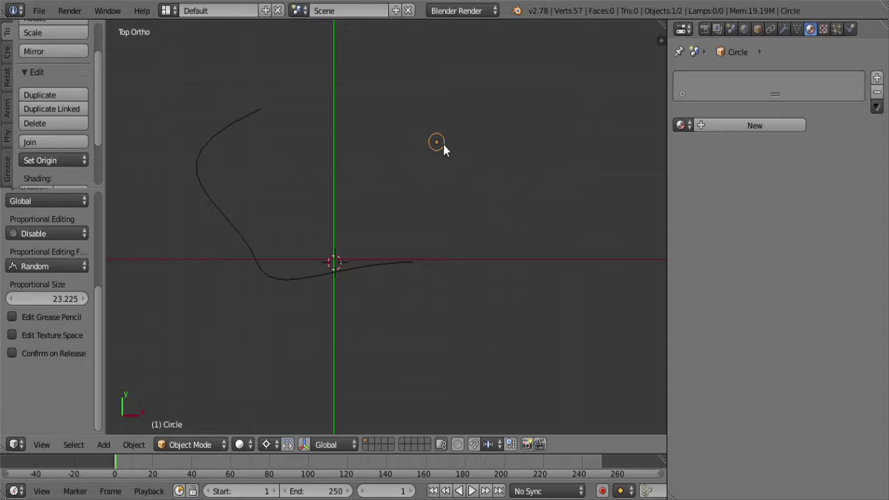
- Convert the circle into a curve with Curve from Mesh/Text, then select the Bezier curve
right_click(395, 264)
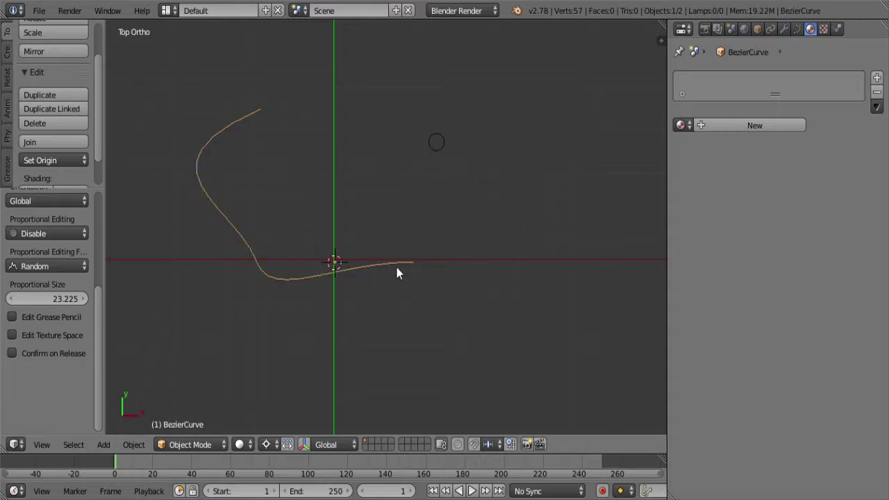
right_click(443, 150)
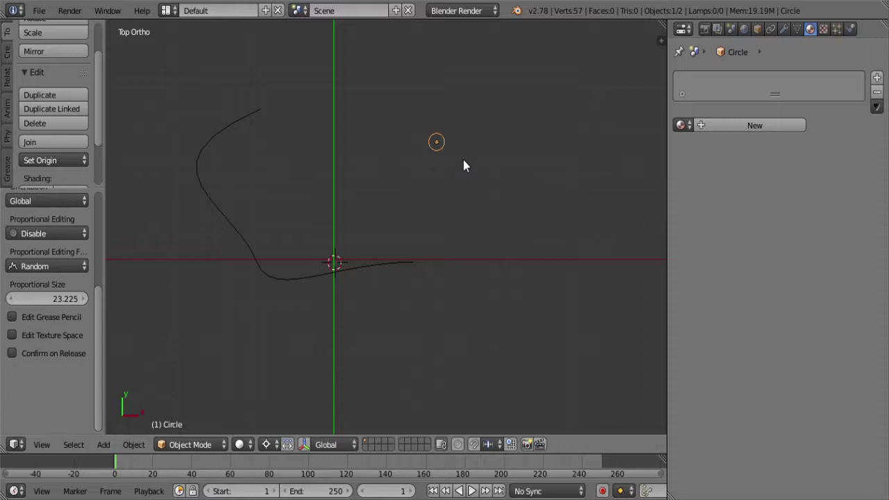
key("alt+c")
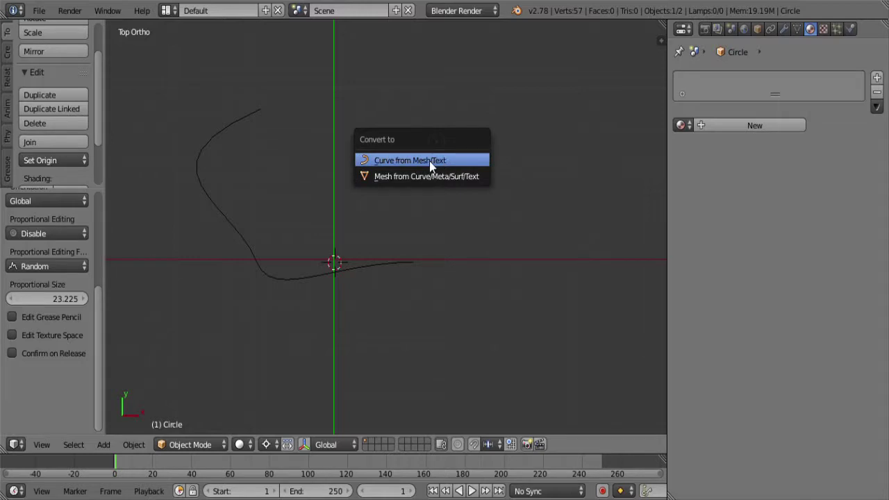
left_click(430, 160)
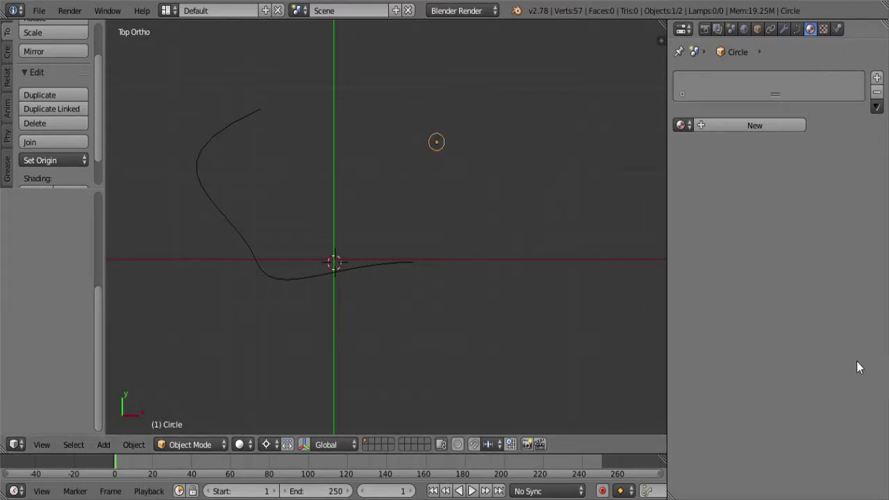
right_click(381, 265)
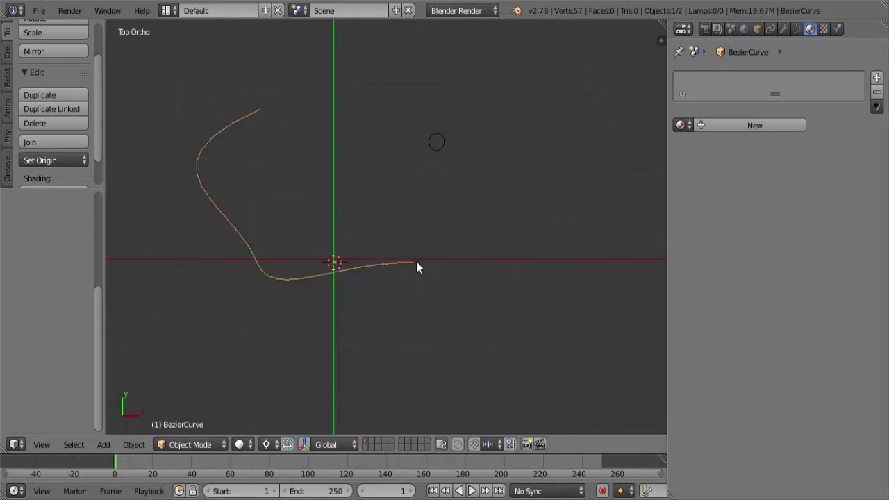
- Set the Circle as the Bezier curve's bevel object to make it a tube
left_click(797, 29)
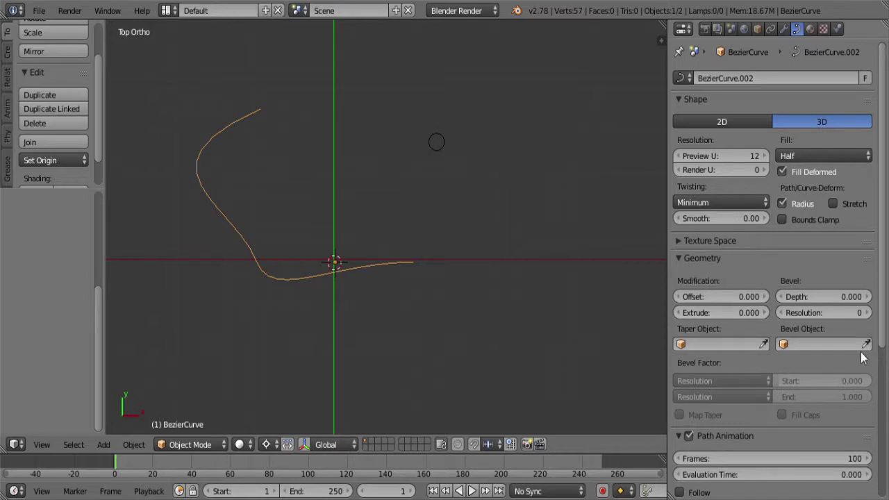
left_click(823, 343)
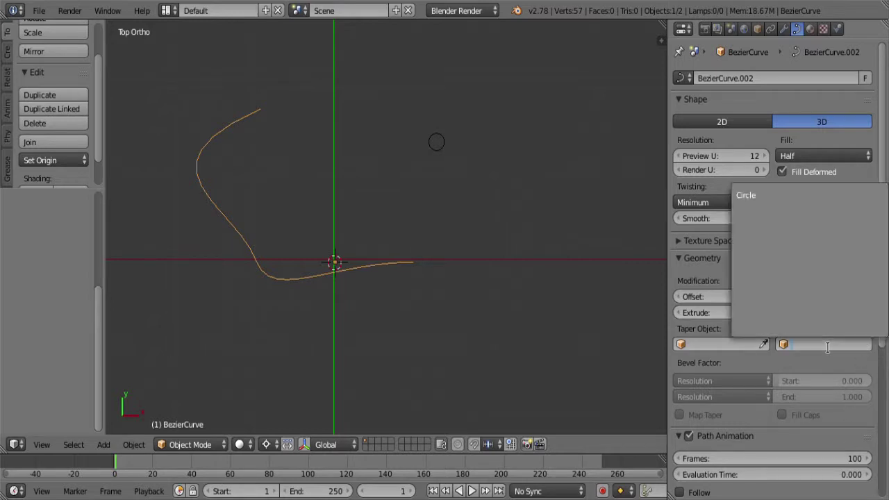
left_click(756, 196)
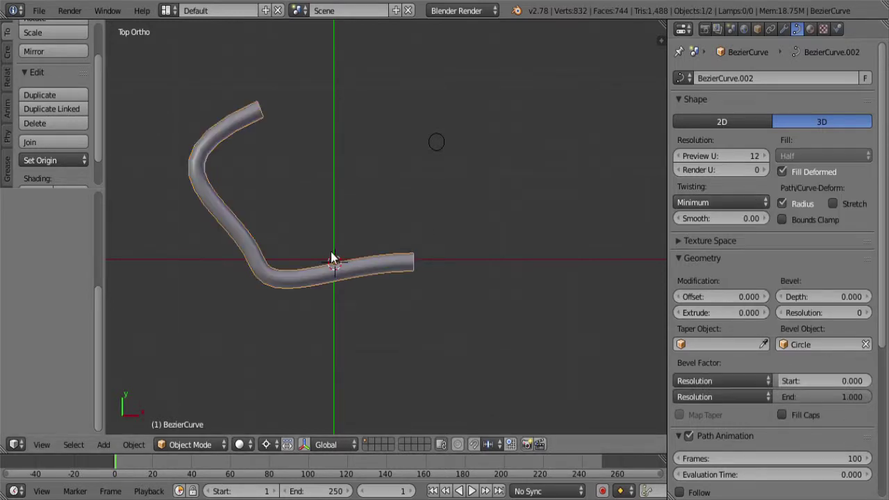
- In Edit Mode, move the middle point's upper handle to round out the bend
key("Tab")
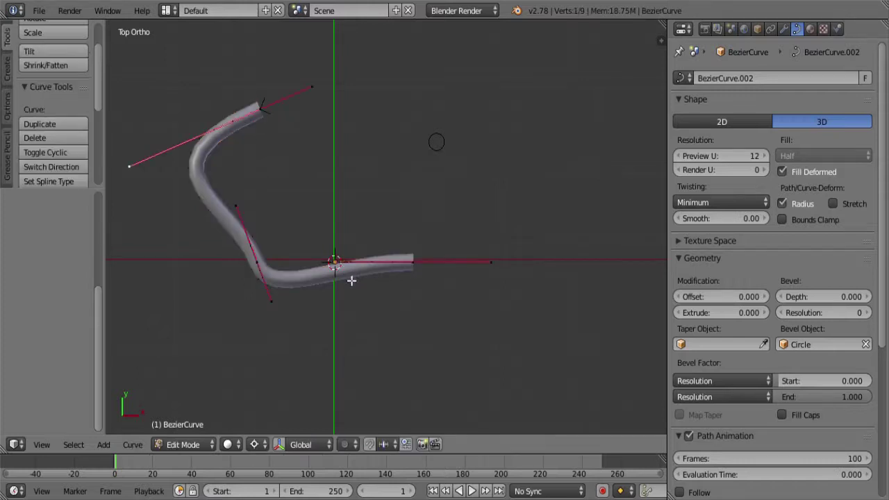
right_click(257, 263)
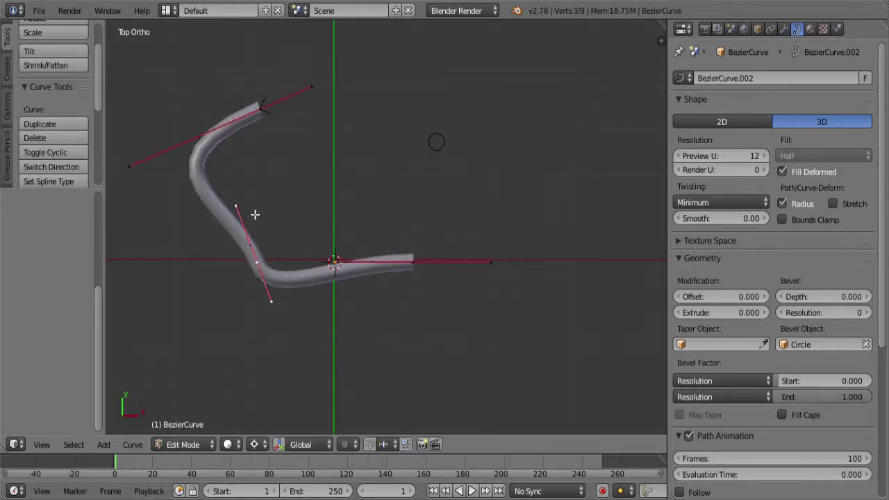
right_click(253, 212)
key("g")
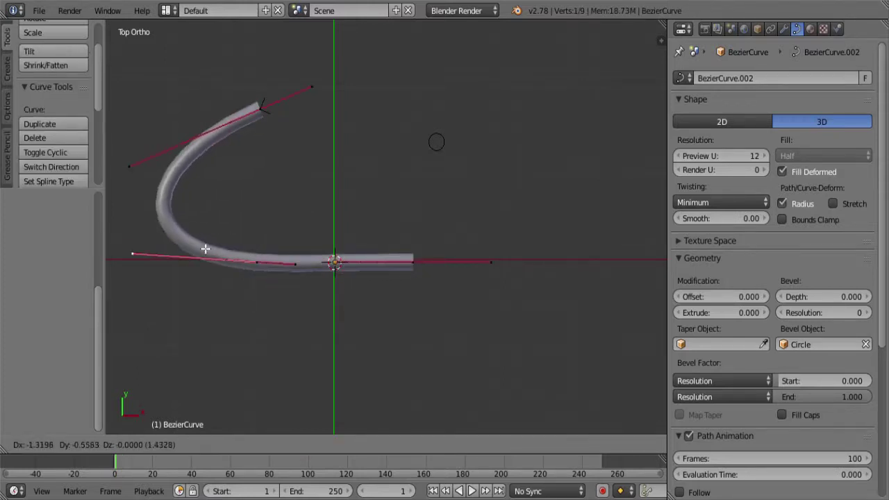
left_click(300, 251)
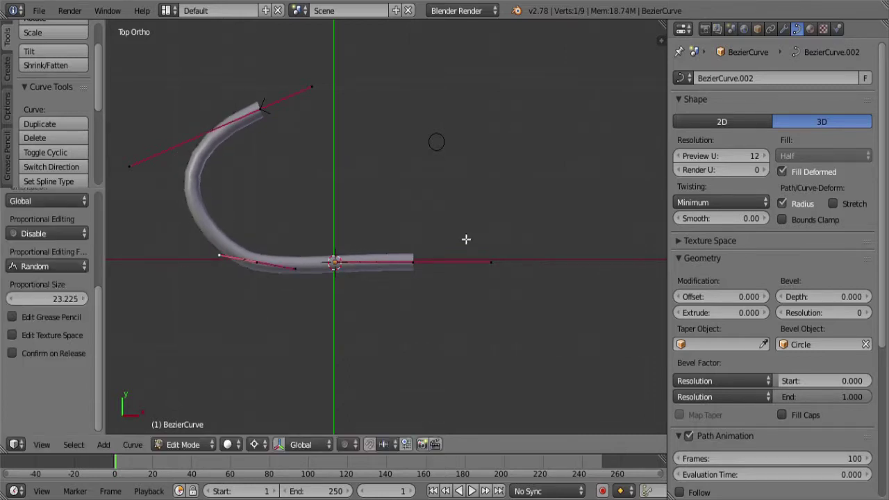
- Extrude a new end point up and to the right and adjust its handle
right_click(290, 115)
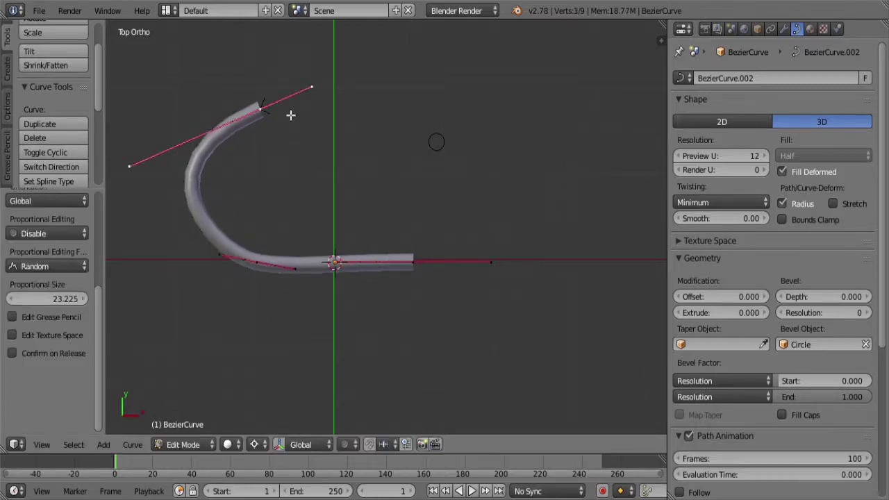
key("e")
left_click(471, 100)
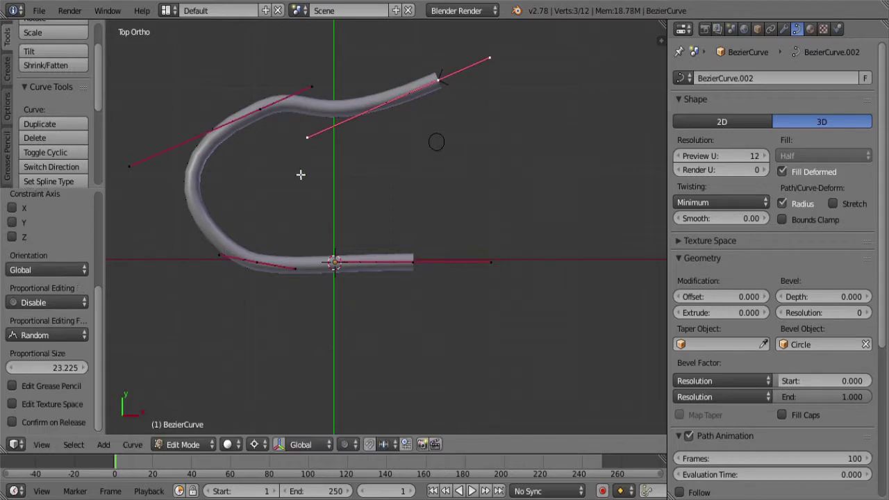
key("g")
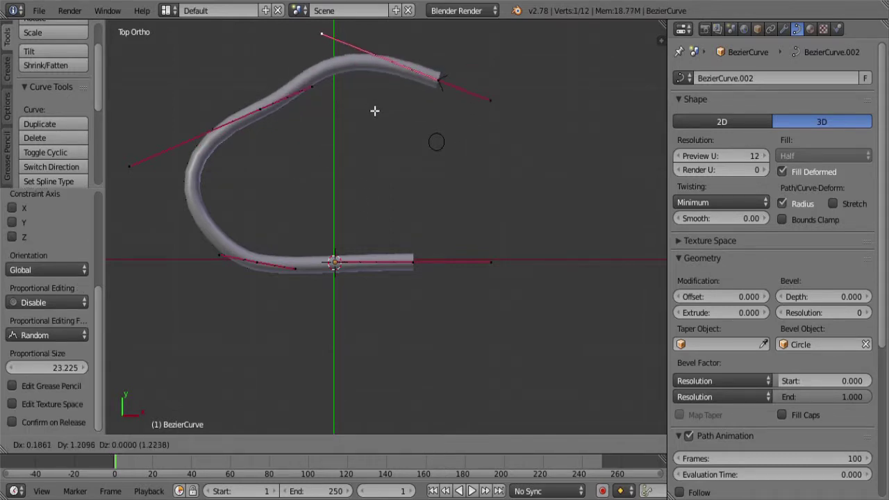
left_click(387, 137)
- Join the two end points into a closed loop and subdivide the segment between them
right_click(451, 89)
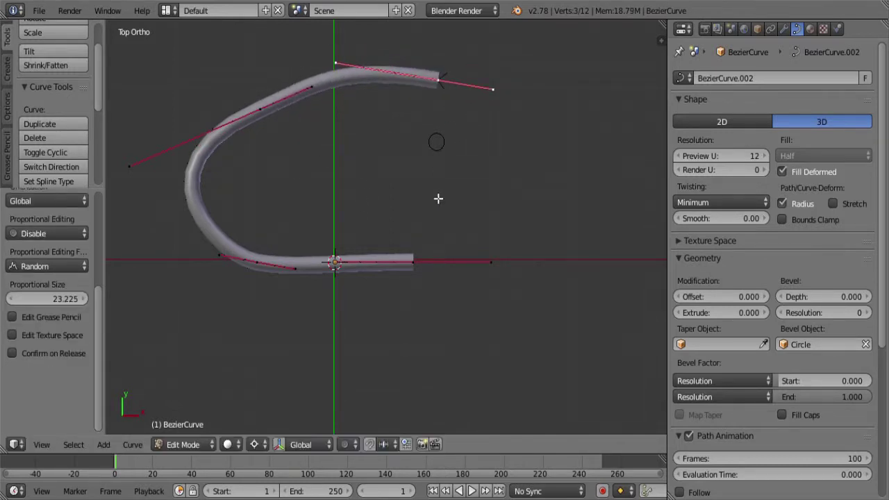
right_click(425, 261, "shift")
key("f")
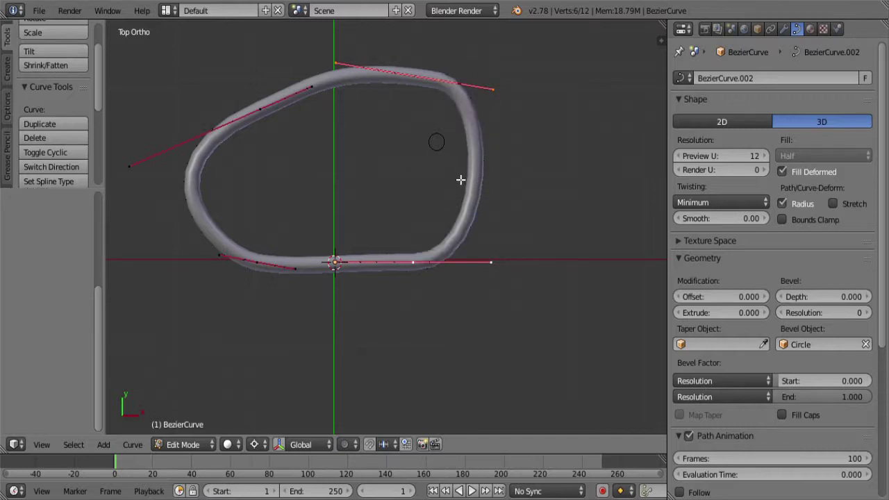
right_click(466, 91, "shift")
right_click(449, 91, "shift")
key("w")
left_click(468, 128)
- Move the new point right, smooth the top-right handle, and return to Object Mode
key("g")
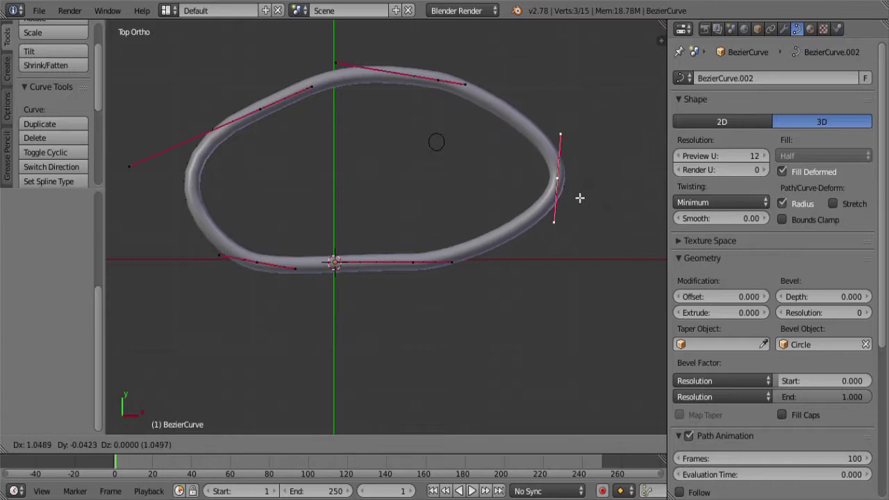
left_click(582, 197)
right_click(475, 83)
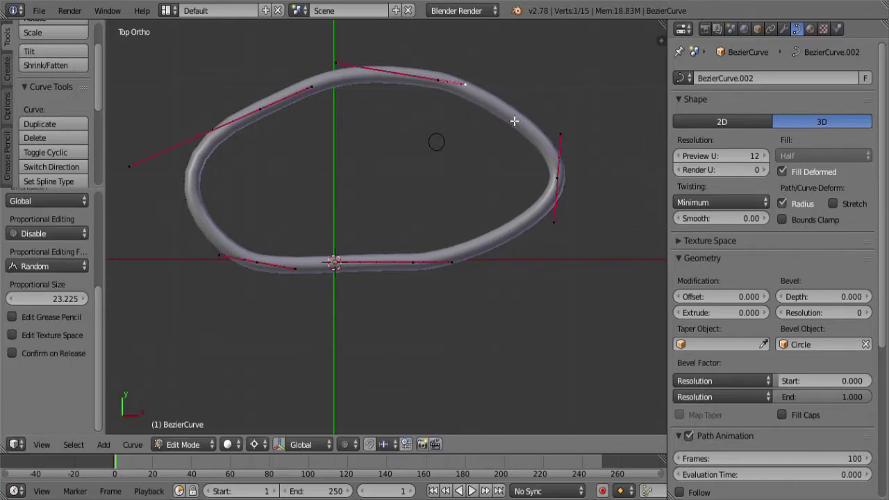
key("g")
left_click(543, 145)
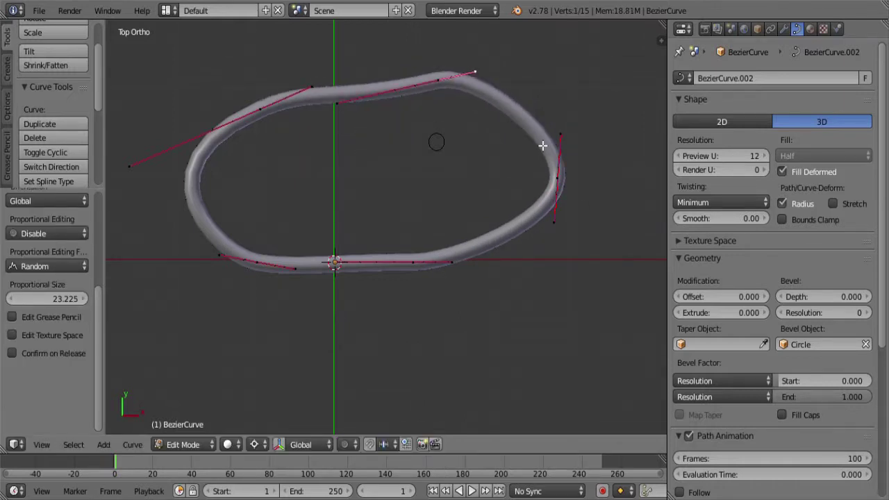
scroll(472, 173, "down", 4)
key("Tab")
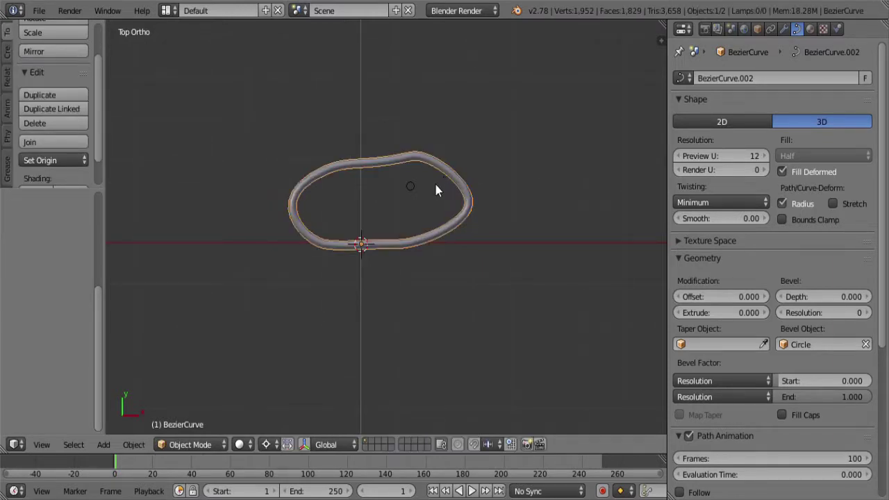
- Delete both curve objects and add a new cube mesh
key("a")
key("a")
key("x")
left_click(487, 254)
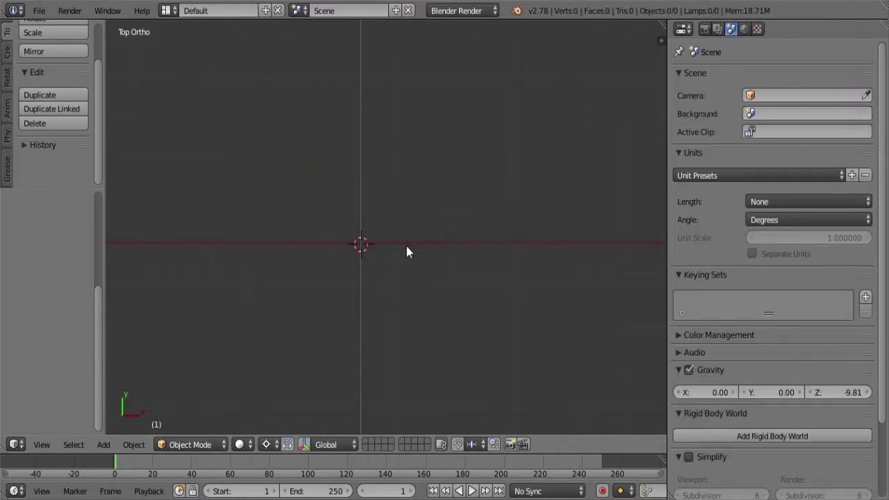
key("shift+a")
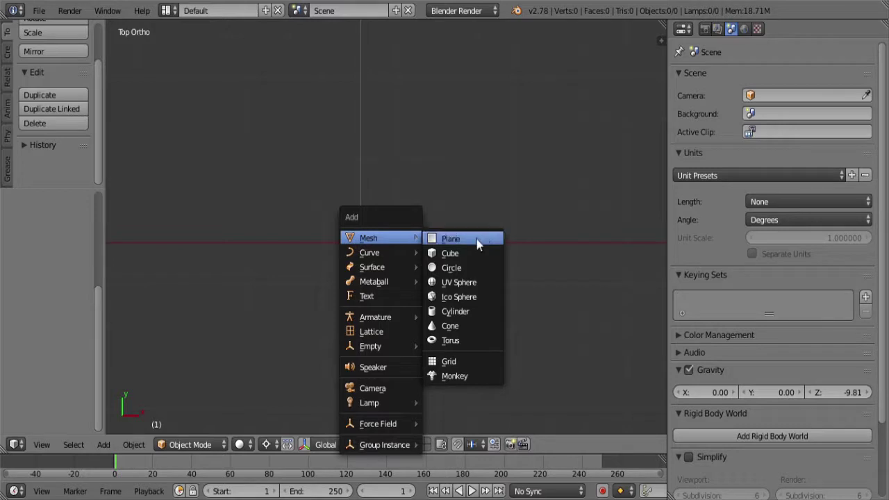
left_click(461, 253)
- In wireframe Edit Mode, delete every cube vertex except one edge
key("Tab")
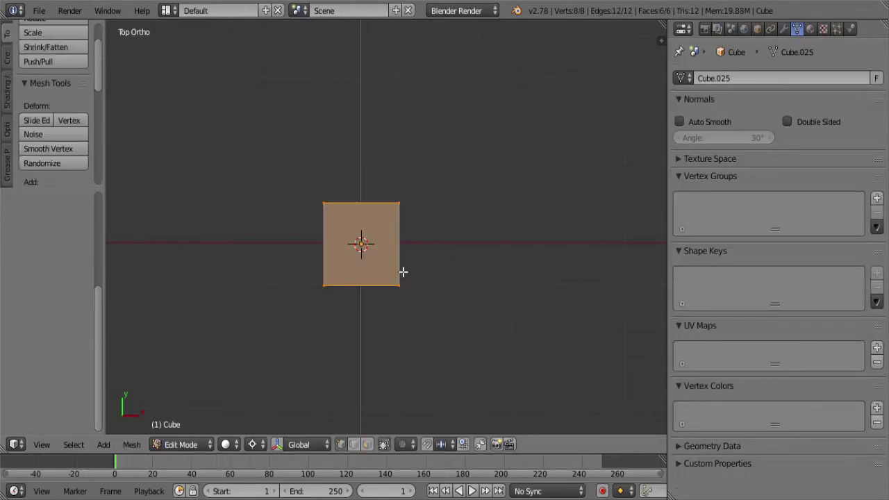
key("z")
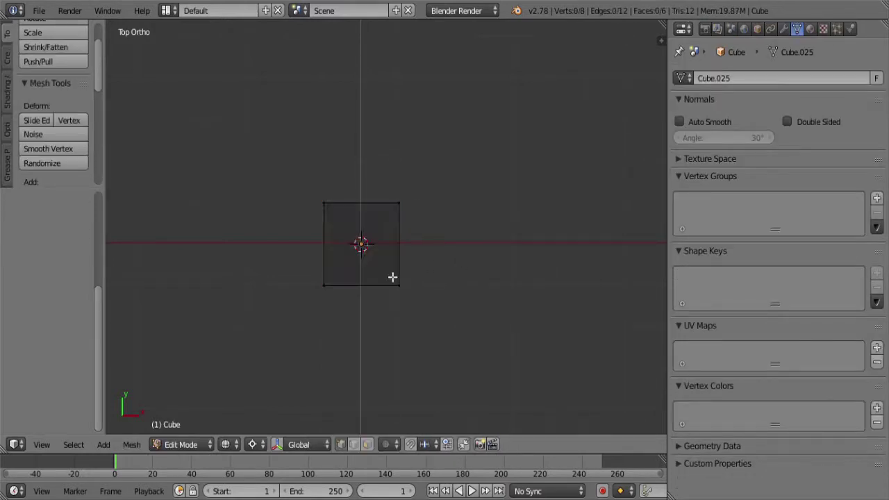
key("a")
left_click_drag(392, 275, 417, 311)
key("ctrl+i")
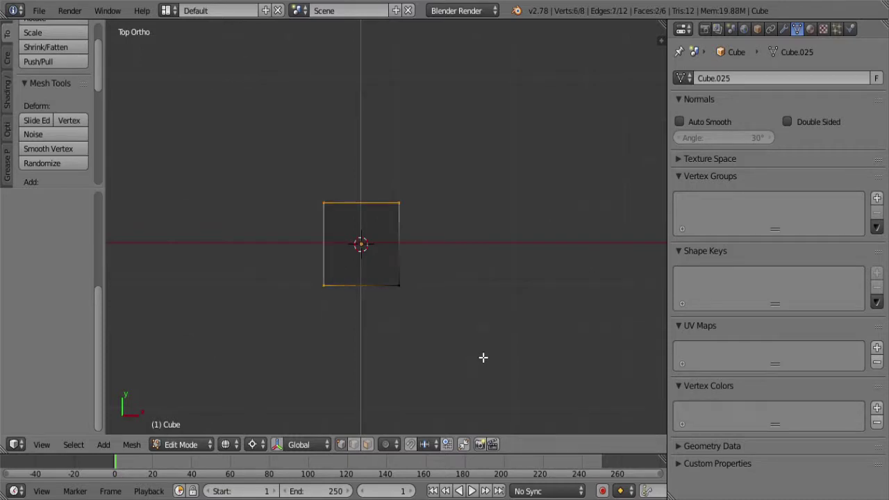
key("x")
left_click(464, 318)
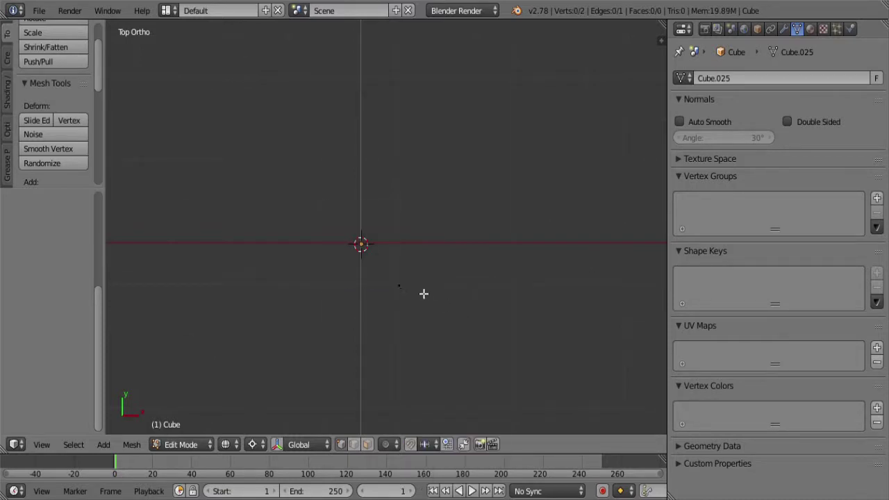
key("a")
- Extrude the edge point by point upward and then leftward to draw the outline
right_click(425, 256, "ctrl")
right_click(461, 243, "ctrl")
right_click(484, 209, "ctrl")
right_click(484, 171, "ctrl")
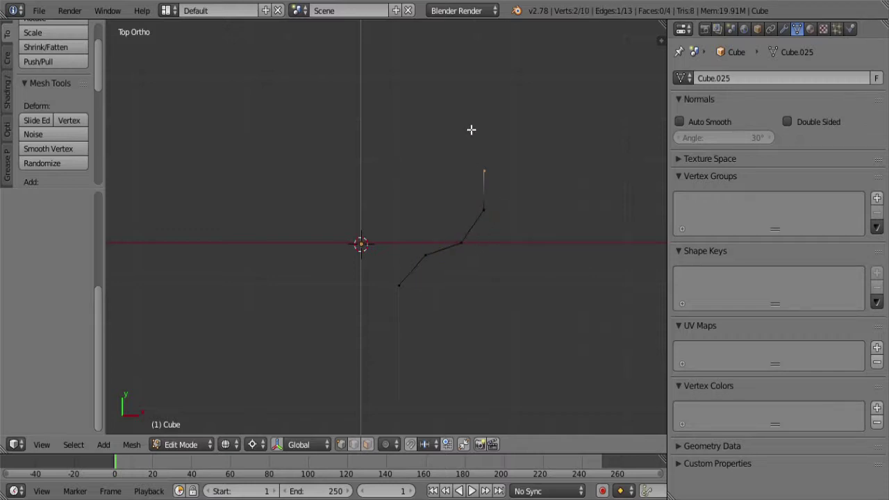
right_click(464, 123, "ctrl")
right_click(425, 109, "ctrl")
right_click(381, 110, "ctrl")
right_click(297, 119, "ctrl")
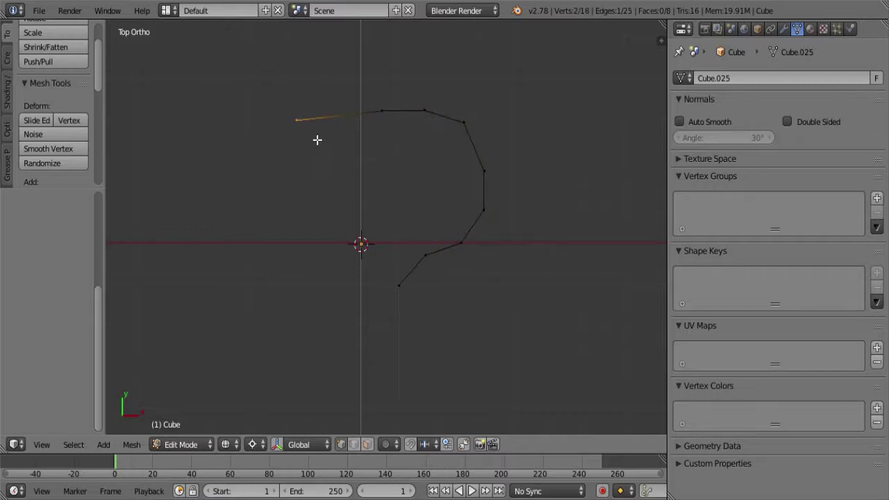
- Extrude from the outline's lower end down, along the bottom and up the left side
right_click(412, 299)
key("b")
left_click_drag(426, 302, 356, 264)
right_click(363, 328, "ctrl")
right_click(262, 340, "ctrl")
right_click(231, 222, "ctrl")
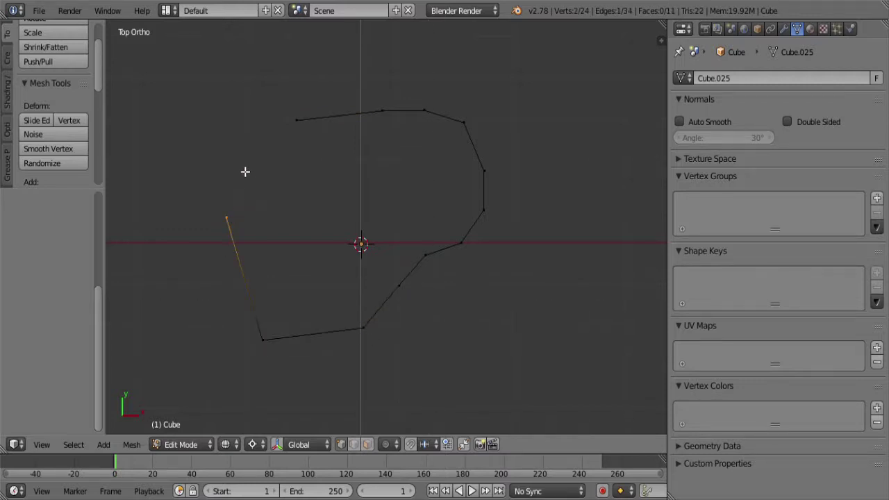
right_click(245, 172, "ctrl")
left_click_drag(324, 150, 288, 116, "shift")
- Close the outline's gap into a band and switch back to solid shading
key("f")
mouse_move(324, 195)
middle_mouse_down()
mouse_move(397, 225)
mouse_move(377, 197)
middle_mouse_up()
key("z")
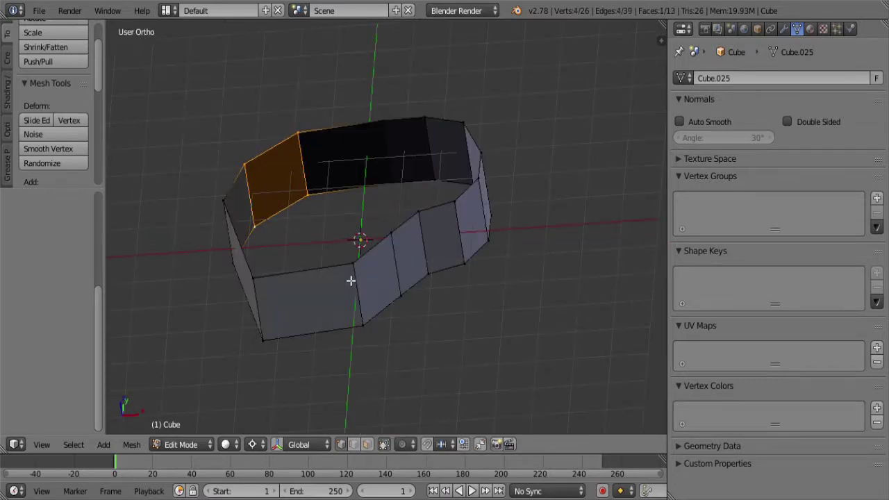
key("a")
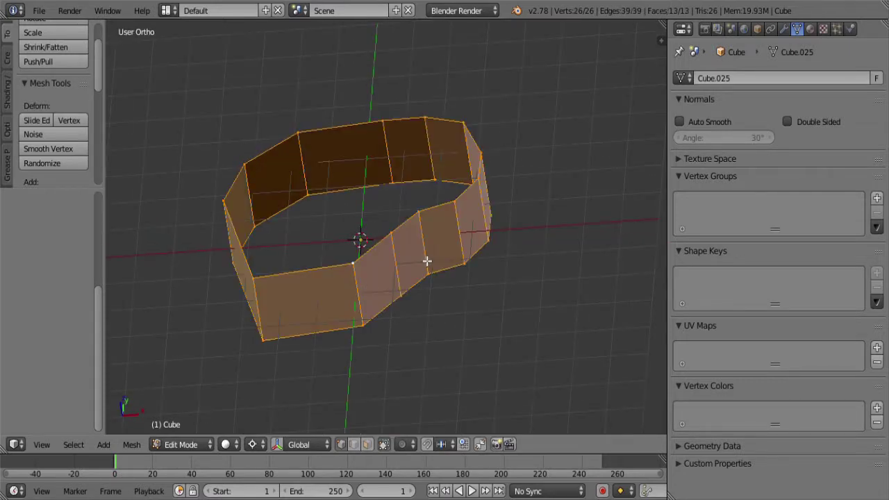
key("Tab")
key("Tab")
- Separate the band's upper rim loop into its own object
key("a")
right_click(432, 248, "alt")
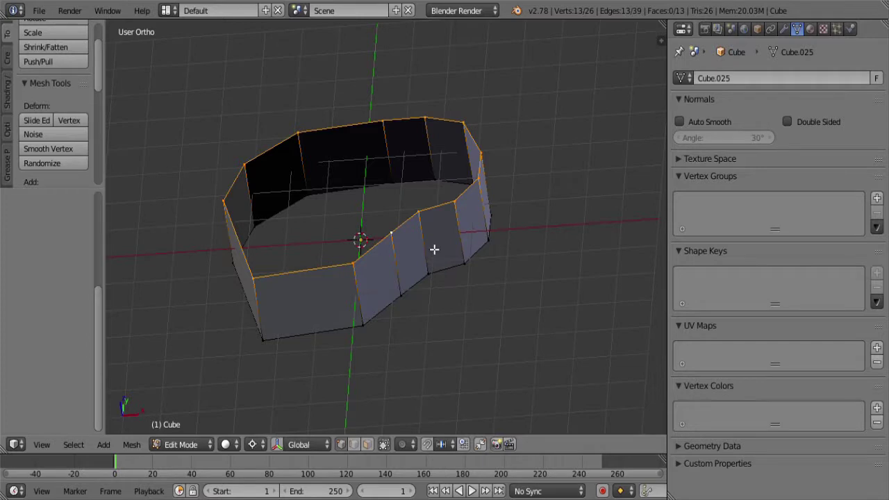
key("p")
left_click(431, 246)
key("Tab")
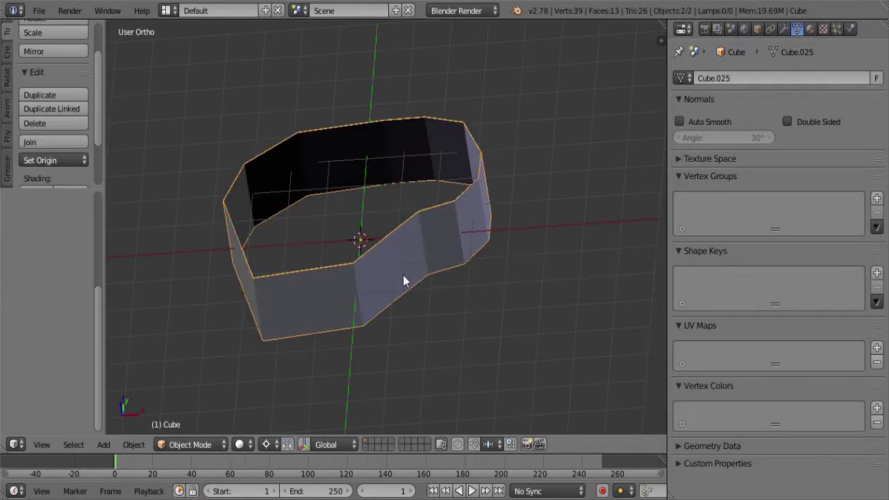
- Convert the separated rim object into a curve, then select the band mesh
right_click(378, 240)
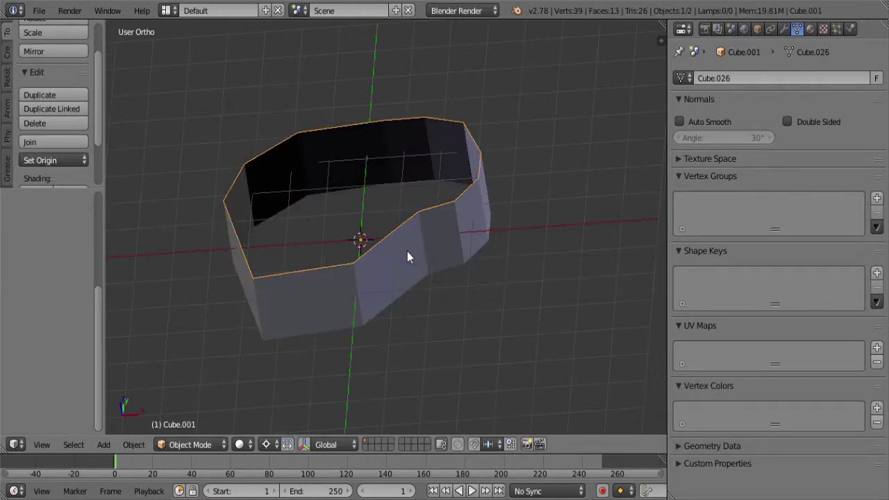
key("alt+c")
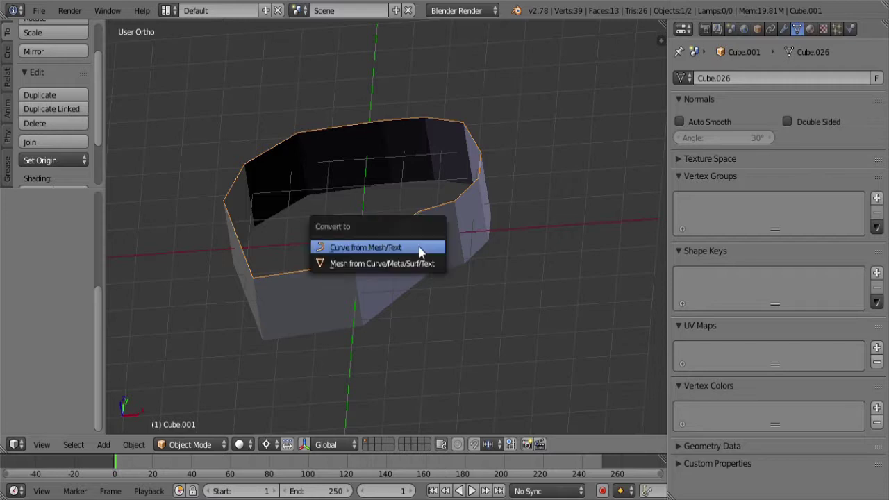
left_click(419, 247)
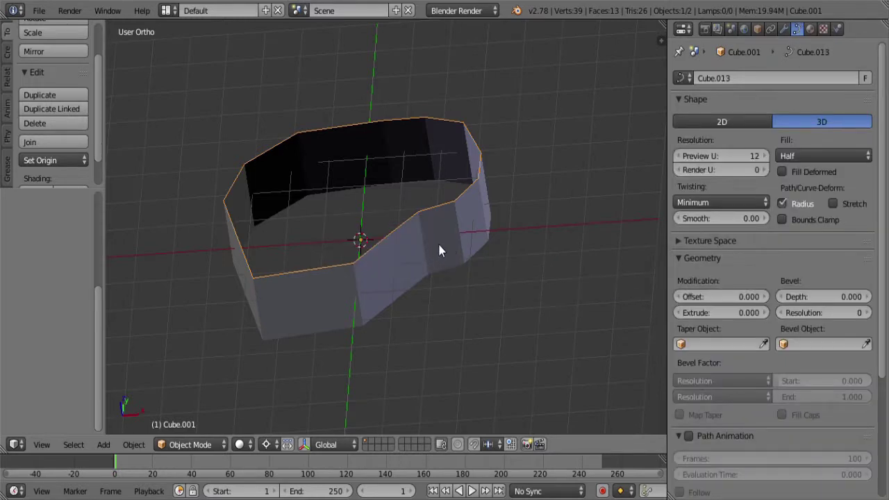
right_click(406, 272)
- In top view, duplicate a bottom outline vertex and place the copy inside the outline
key("Tab")
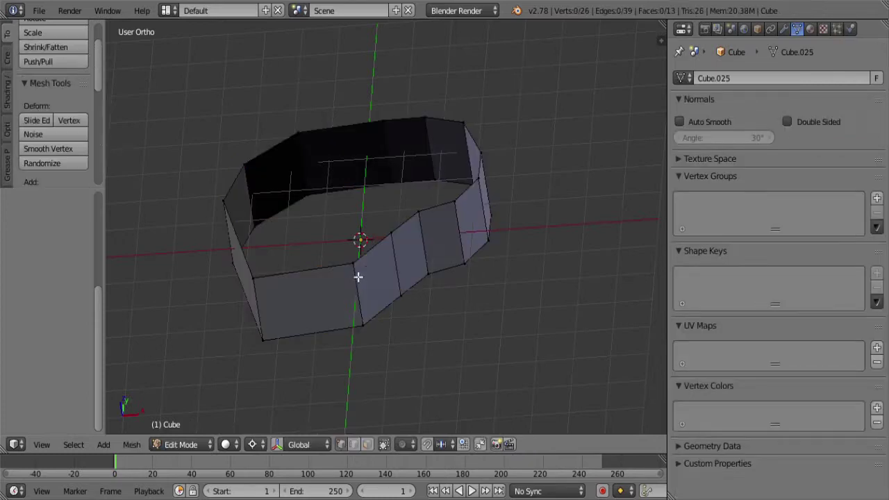
right_click(361, 271)
key("KP_7")
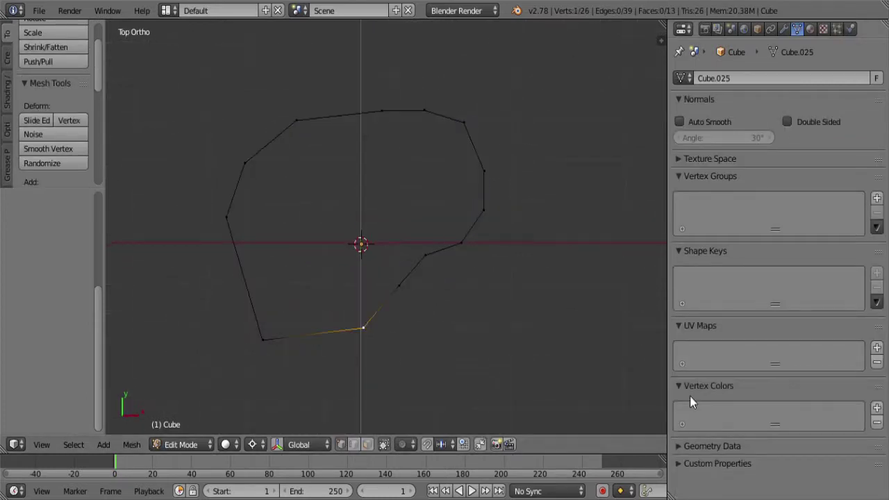
middle_click_drag(452, 278, 423, 182, "shift")
scroll(417, 234, "up", 3)
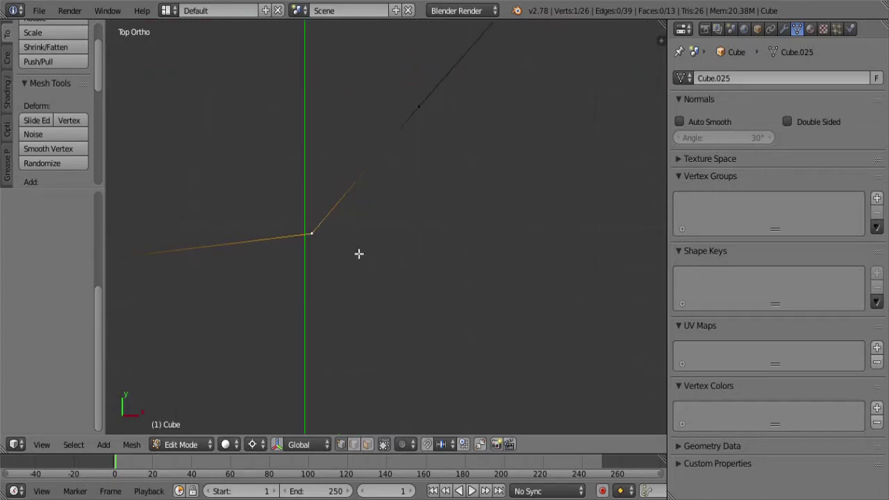
scroll(350, 254, "down", 3)
key("shift+d")
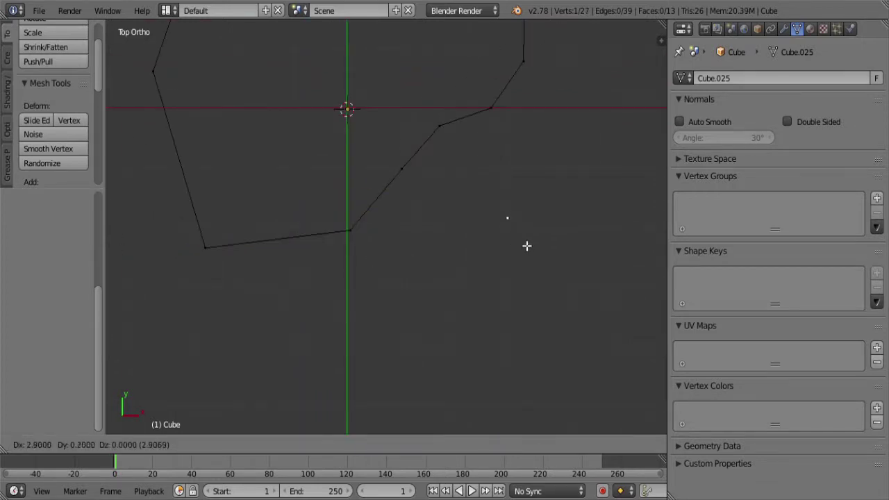
left_click(530, 252)
middle_click_drag(530, 252, 431, 255, "shift")
- Snap the new vertex to the grid and put the 3D cursor on it
key("shift+s")
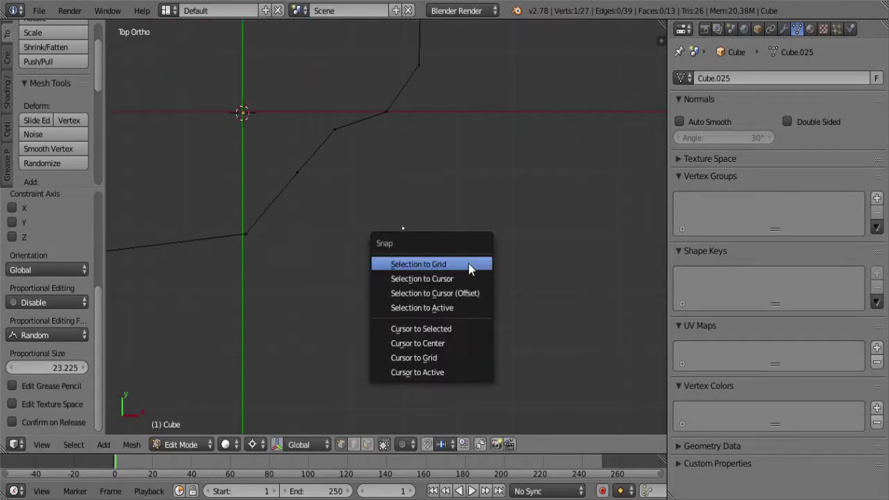
left_click(468, 265)
key("shift+s")
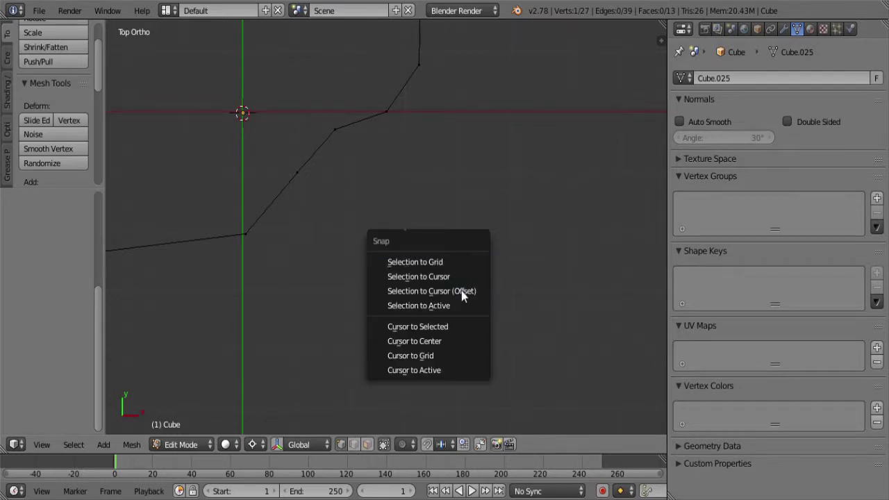
left_click(457, 332)
scroll(423, 313, "up", 5)
middle_click_drag(478, 268, 427, 298, "shift")
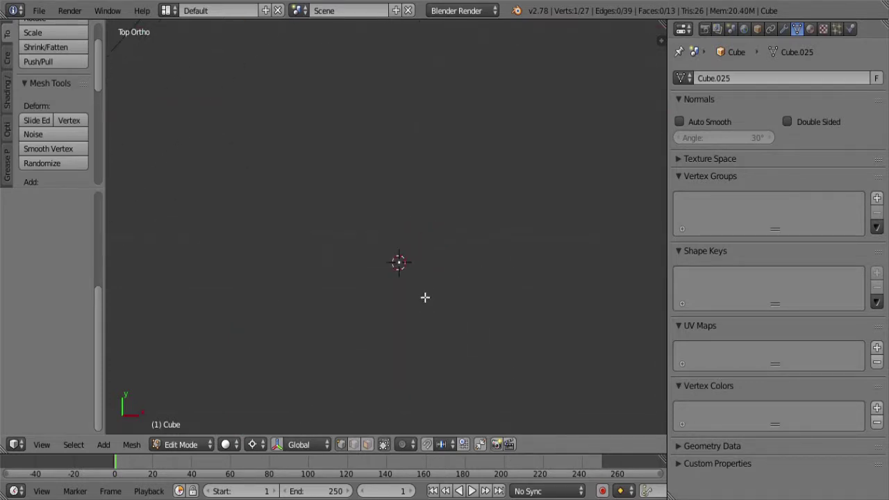
- Extrude two more vertices from it, snap the cursor to the tip, and nudge the last vertex right
key("e")
left_click(472, 262)
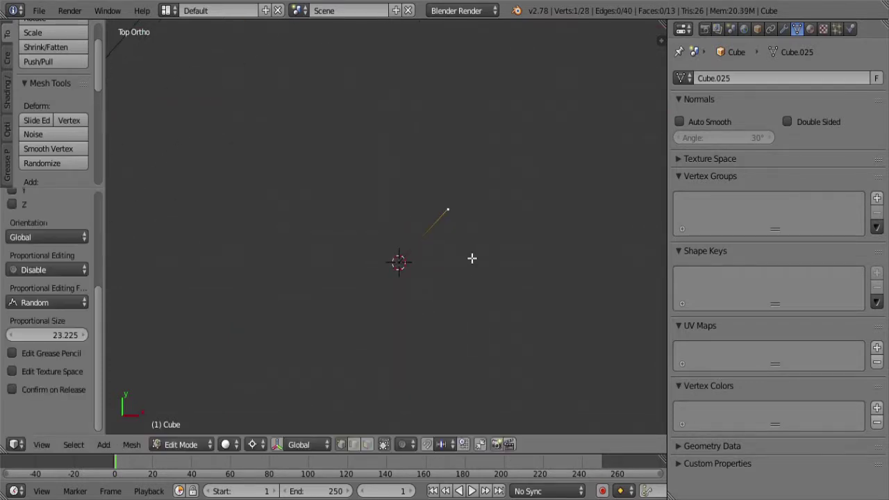
scroll(465, 255, "down", 4)
middle_click_drag(465, 255, 457, 315, "shift")
key("e")
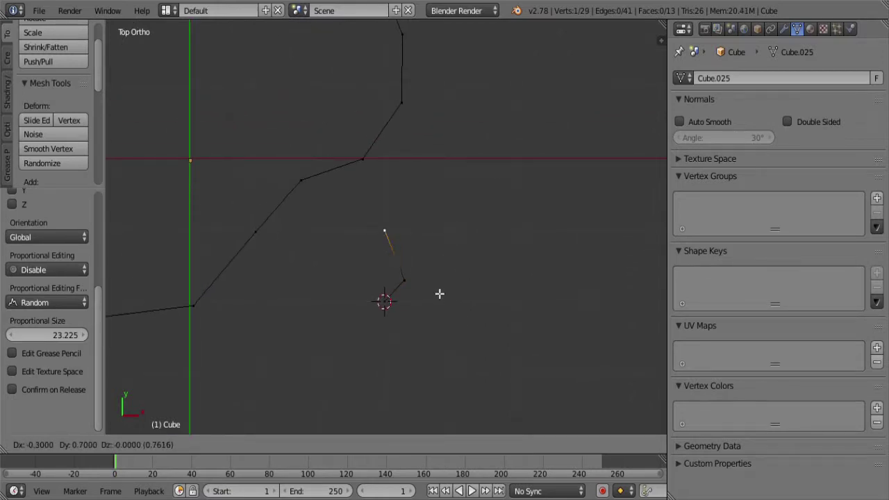
left_click(441, 293)
key("shift+s")
left_click(443, 296)
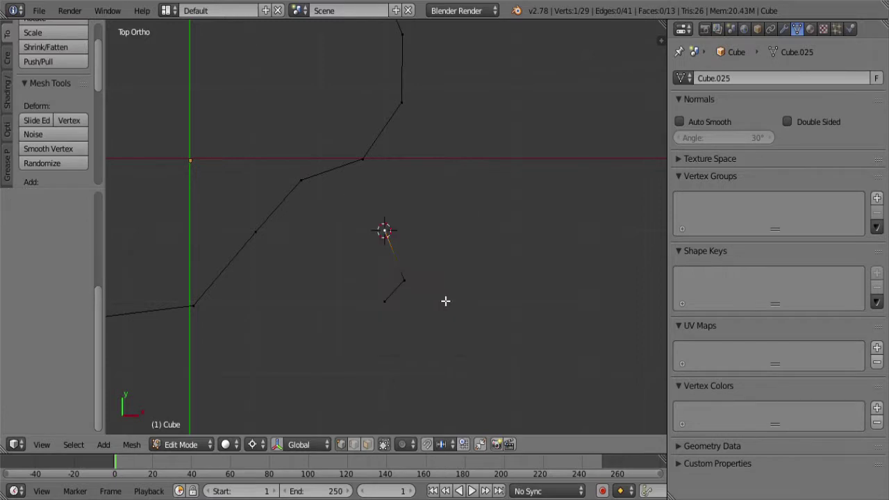
key("g")
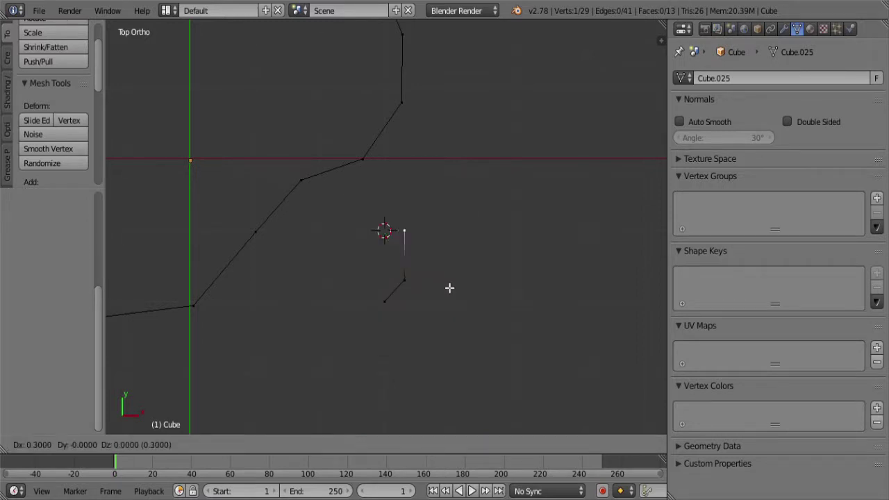
left_click(451, 290)
scroll(52, 125, "down", 4)
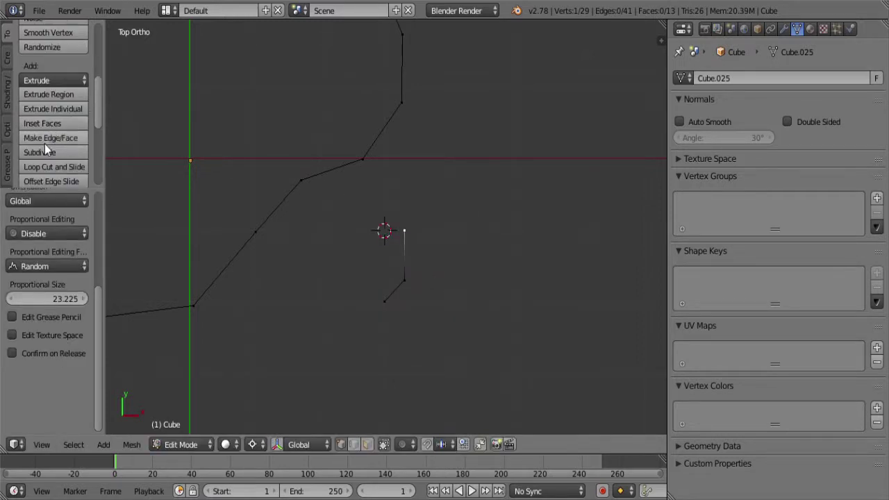
- Spin the end vertex twice around the 3D cursor to form a half-circle arc
scroll(45, 144, "down", 3)
left_click(36, 93)
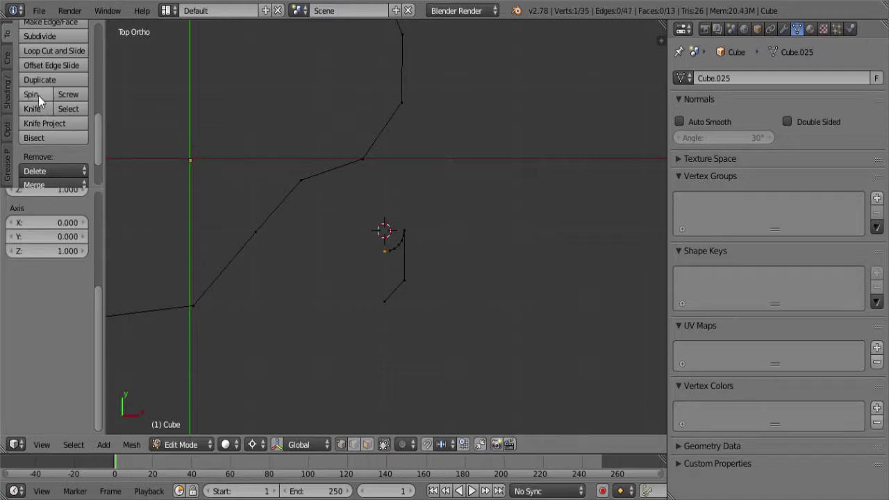
key("ctrl+z")
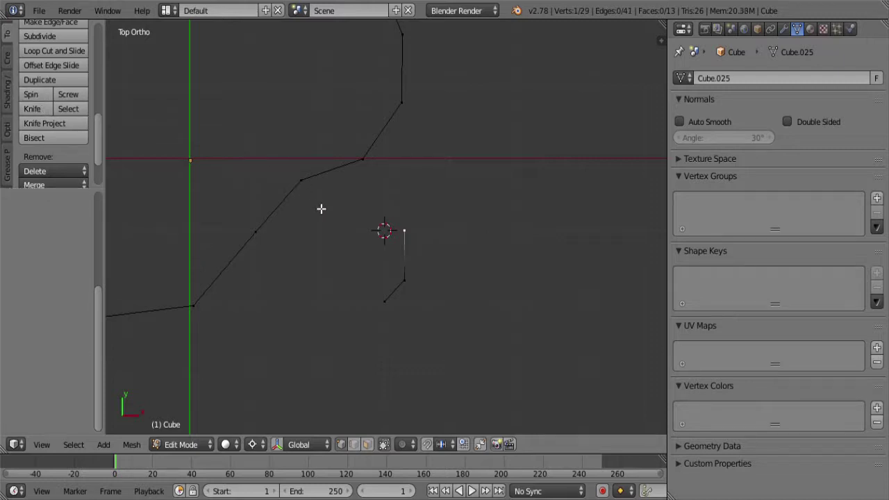
key("ctrl+KP_7")
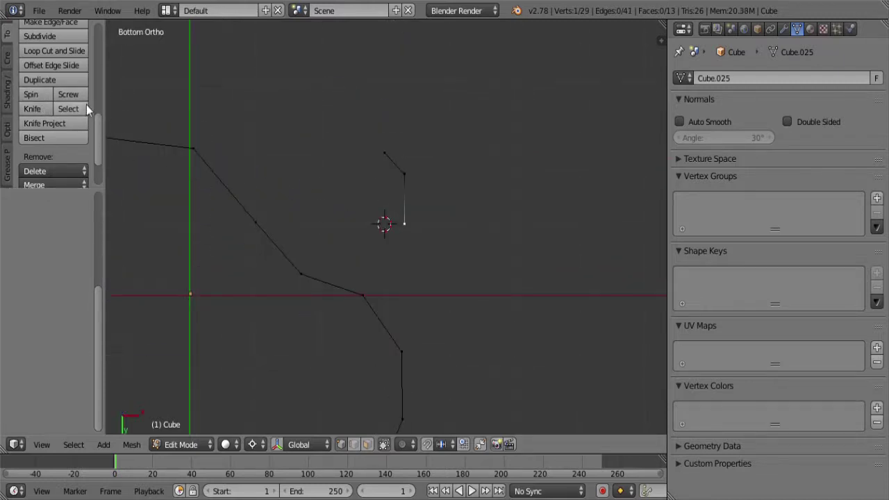
left_click(31, 94)
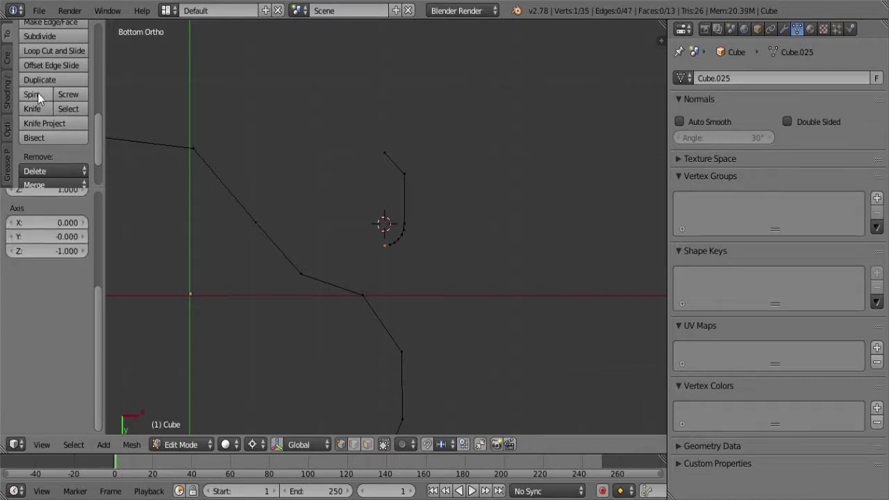
left_click(35, 96)
scroll(335, 205, "up", 4)
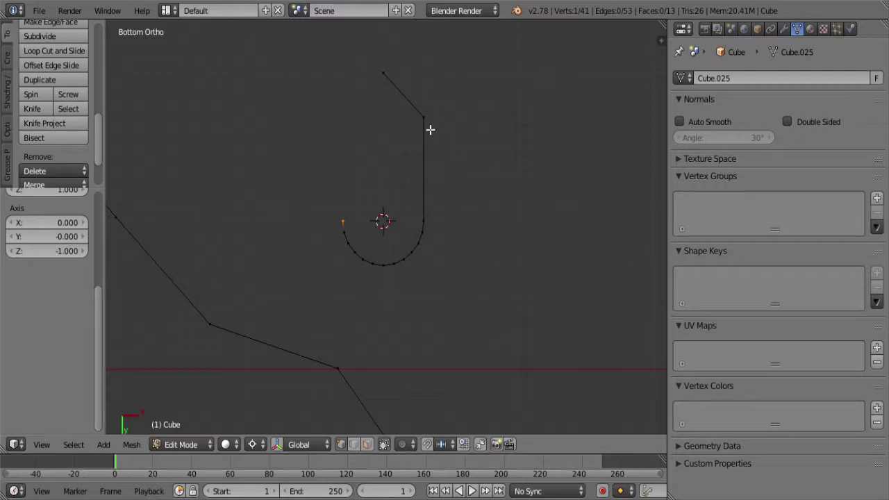
scroll(438, 143, "down", 3)
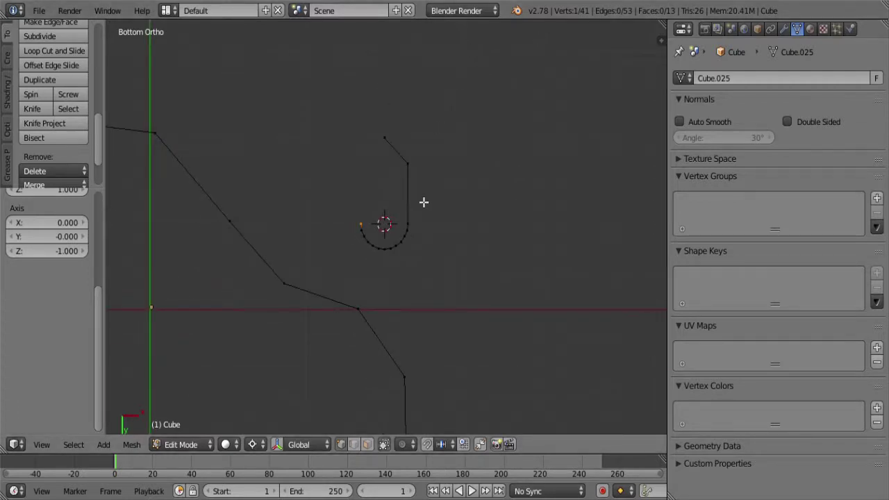
key("KP_7")
scroll(415, 239, "down", 2, "shift")
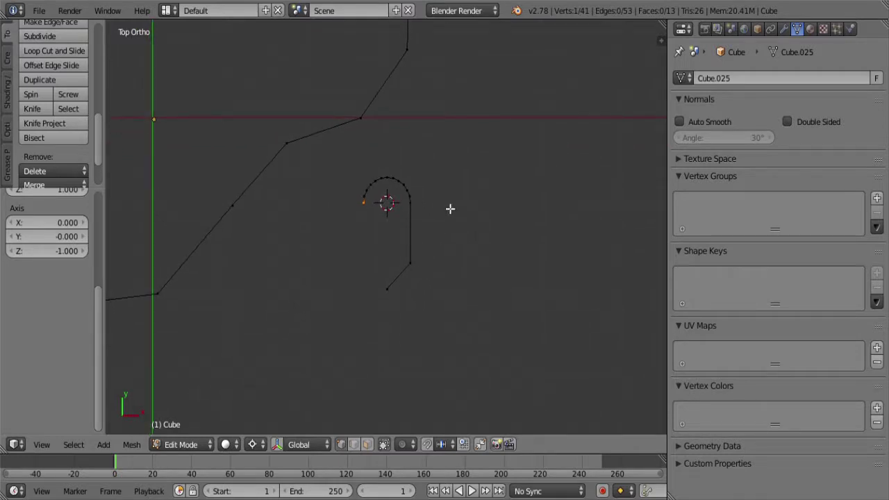
- Extrude the end vertex straight down and snap the 3D cursor to the profile's bottom vertex
key("e")
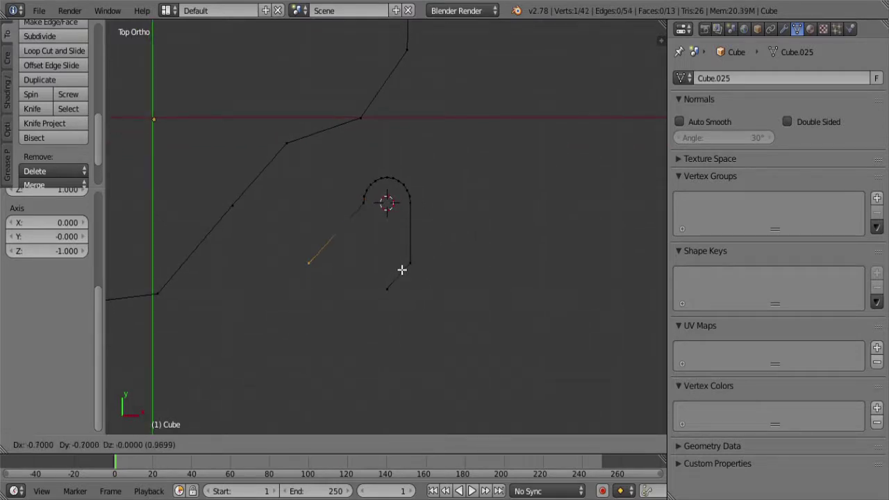
left_click(454, 241)
right_click(405, 302)
key("shift+s")
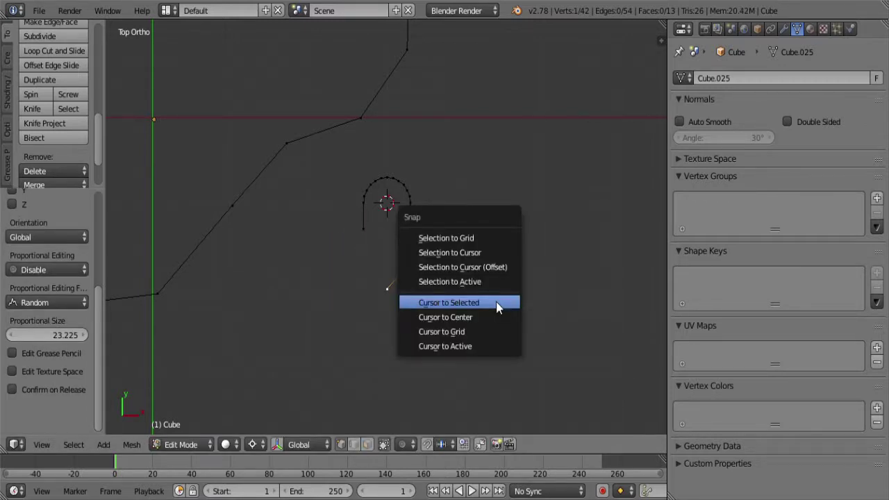
left_click(498, 308)
- Box-select the whole hook profile and separate it into its own object
key("Tab")
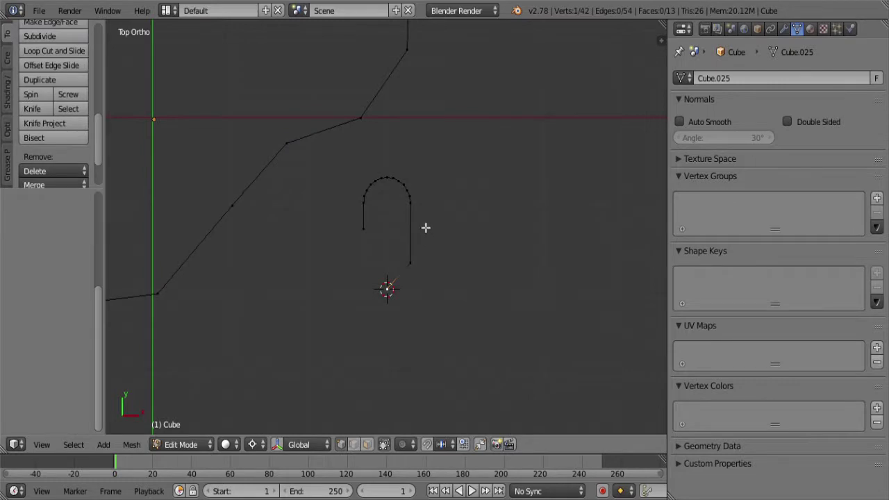
key("b")
left_click_drag(331, 156, 474, 344)
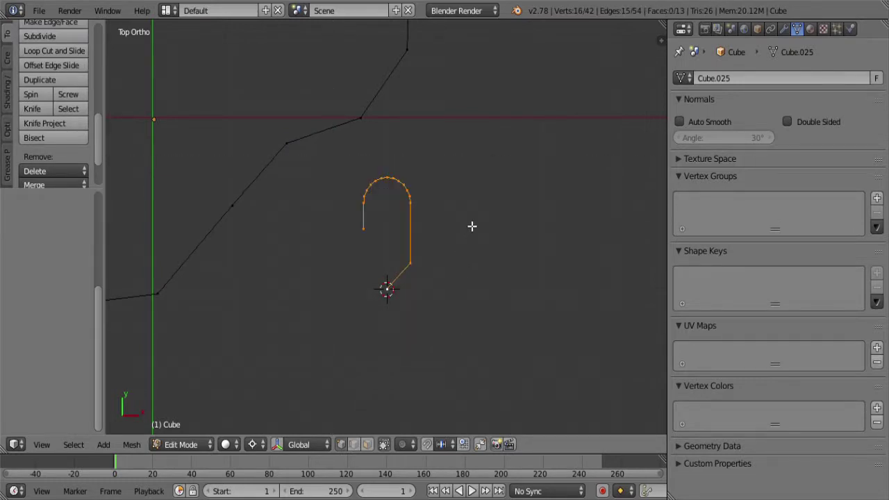
key("p")
left_click(472, 222)
scroll(463, 230, "down", 4)
- In Object Mode and wireframe, select the separated hook and convert it from mesh to curve
scroll(463, 229, "down", 2)
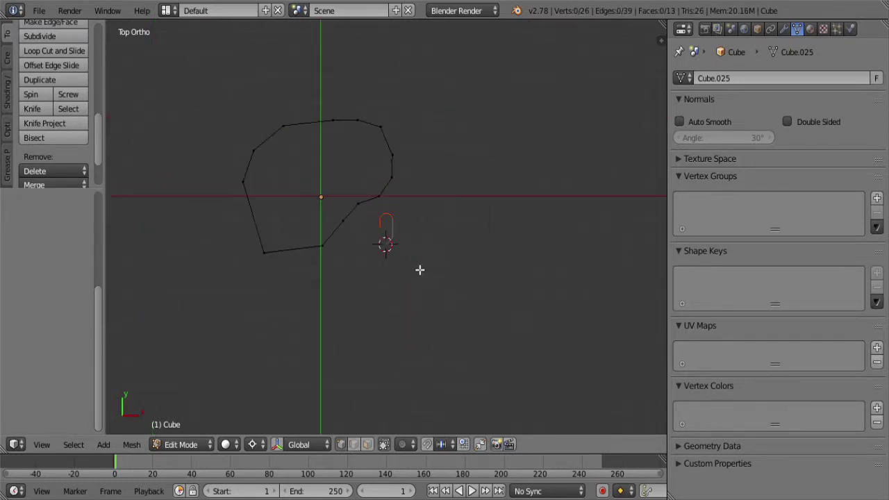
key("Tab")
middle_click_drag(344, 215, 351, 195)
key("z")
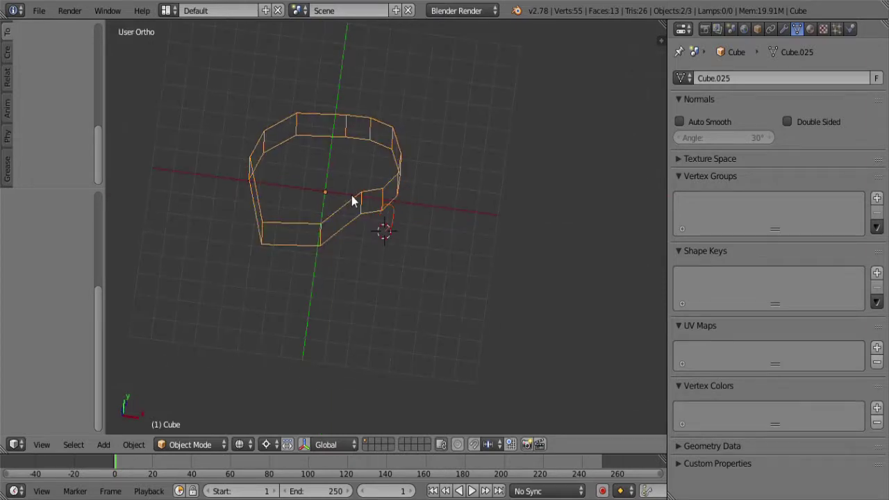
right_click(366, 220)
right_click(393, 228)
scroll(400, 243, "up", 3)
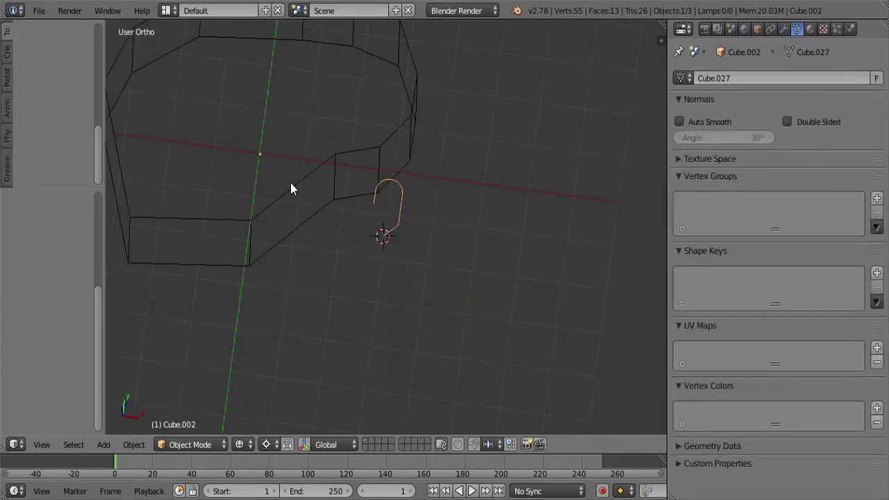
key("alt+c")
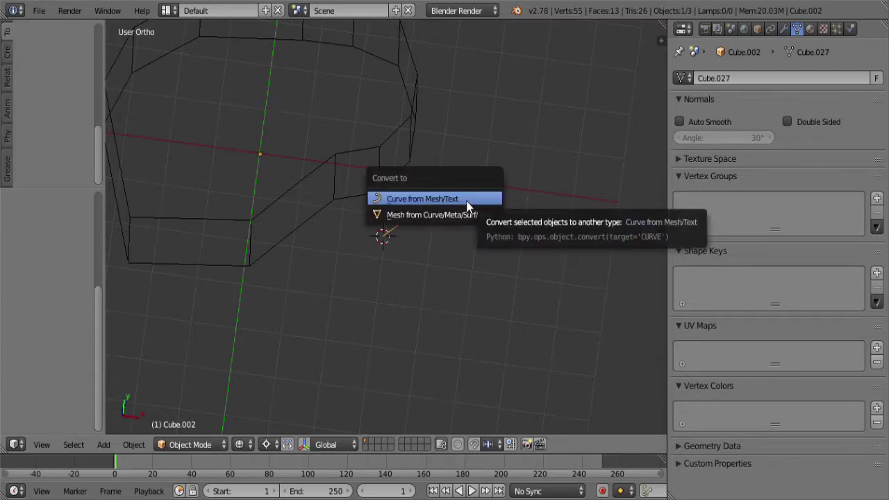
left_click(467, 201)
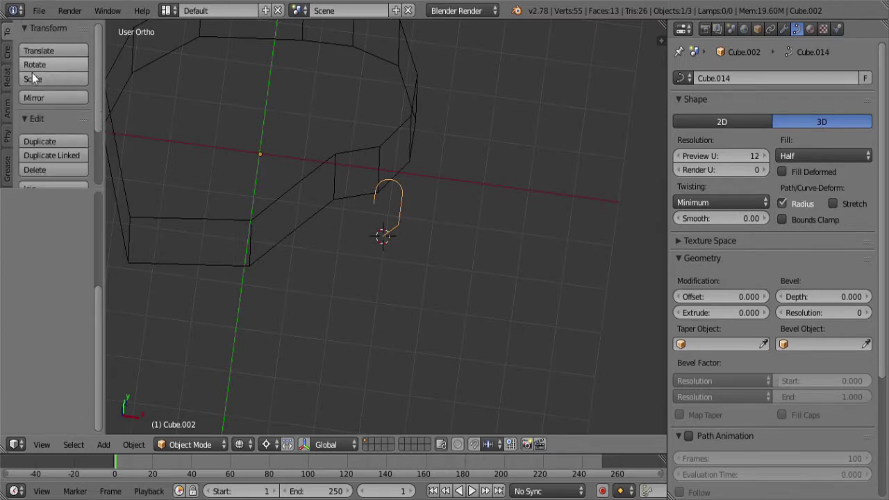
- Move the hook curve's origin to the 3D cursor, then select the outline curve
scroll(50, 90, "down", 4)
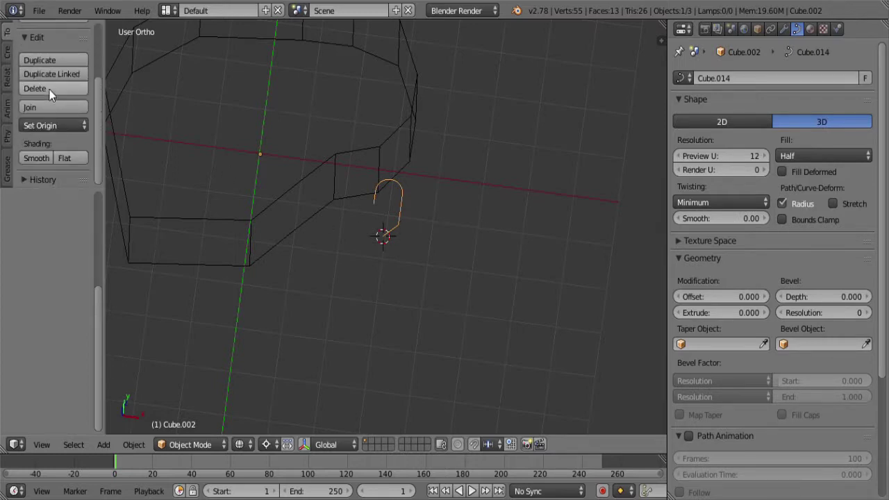
left_click(44, 126)
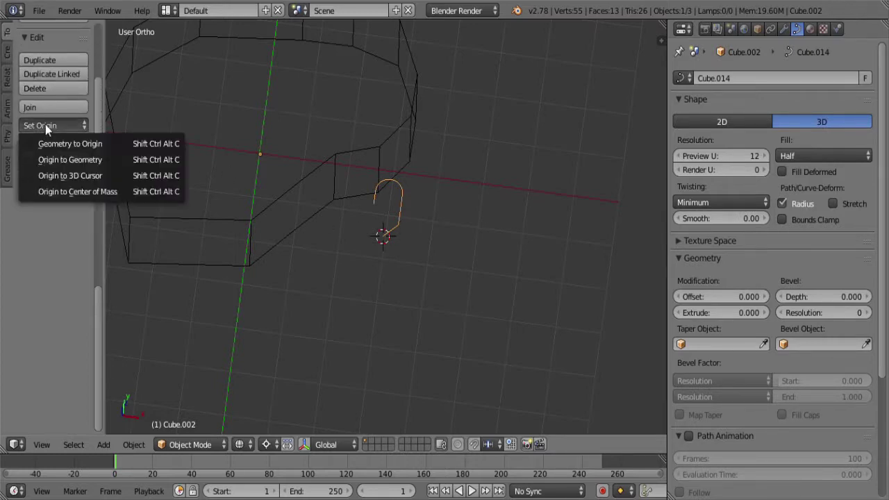
left_click(65, 175)
scroll(401, 255, "up", 3)
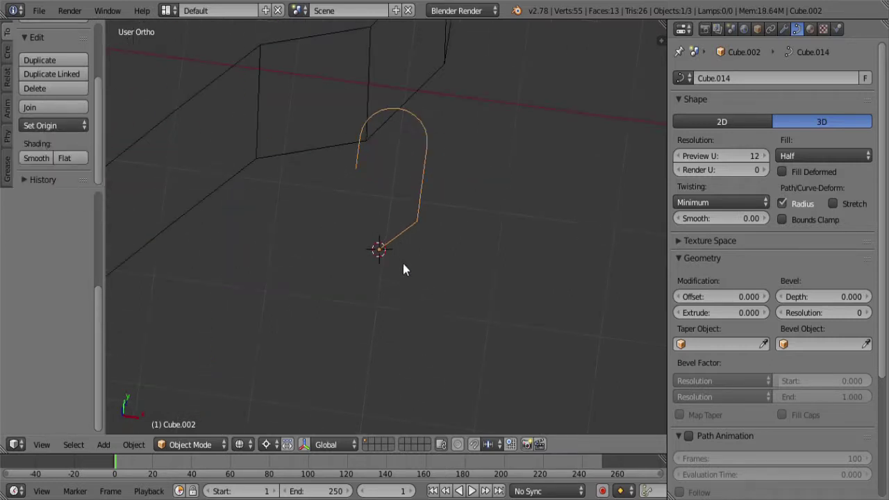
scroll(393, 258, "down", 6)
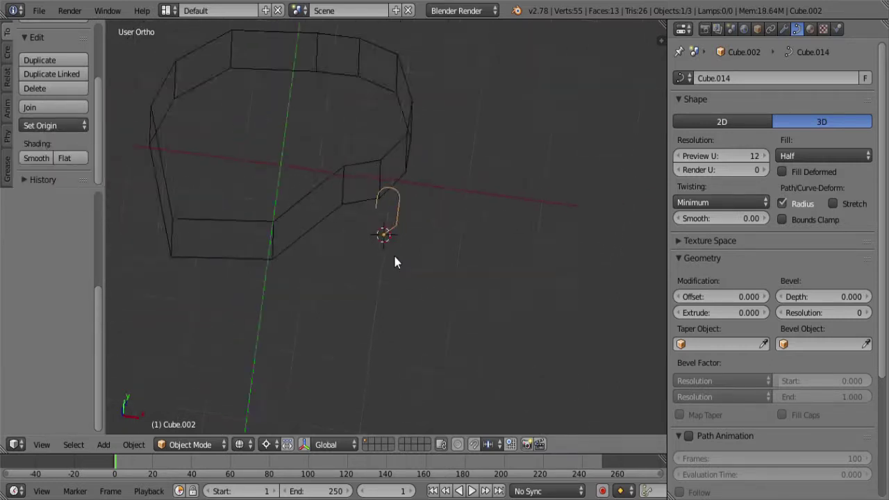
key("KP_7")
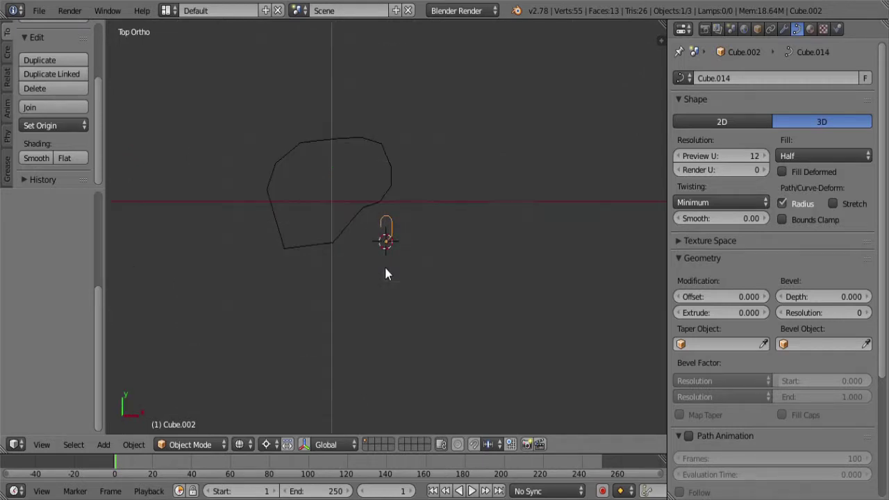
scroll(389, 257, "up", 3)
middle_click_drag(414, 298, 415, 227)
right_click(382, 197)
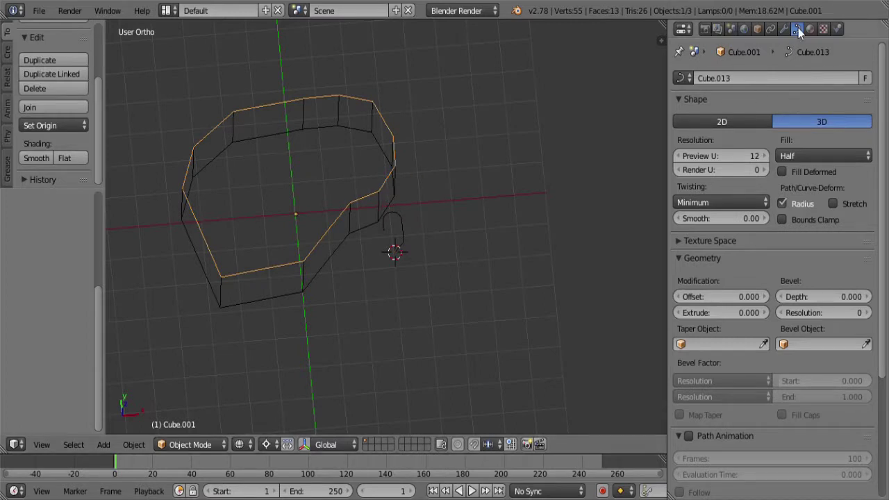
- Set the outline curve's Bevel Object to the hook curve Cube.002
left_click(830, 344)
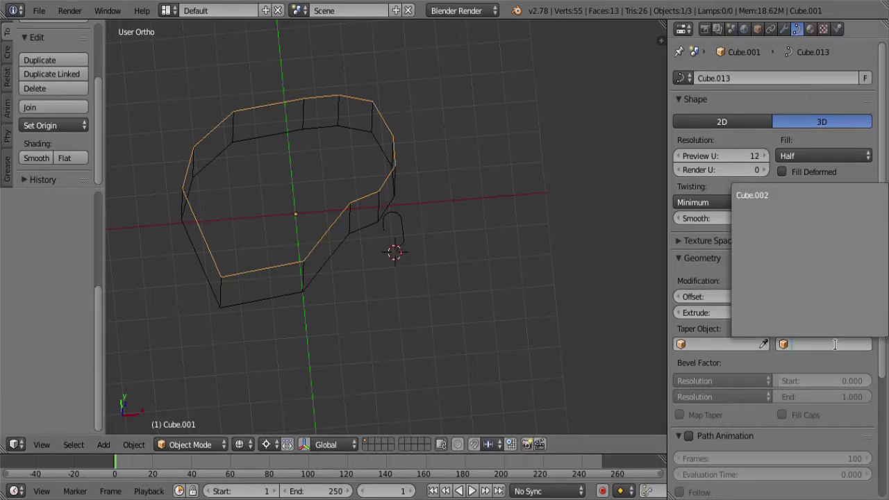
left_click(776, 195)
key("z")
mouse_move(414, 238)
middle_mouse_down()
mouse_move(398, 160)
mouse_move(418, 173)
mouse_move(423, 143)
mouse_move(430, 193)
middle_mouse_up()
scroll(398, 160, "up", 5)
middle_click_drag(337, 184, 354, 205)
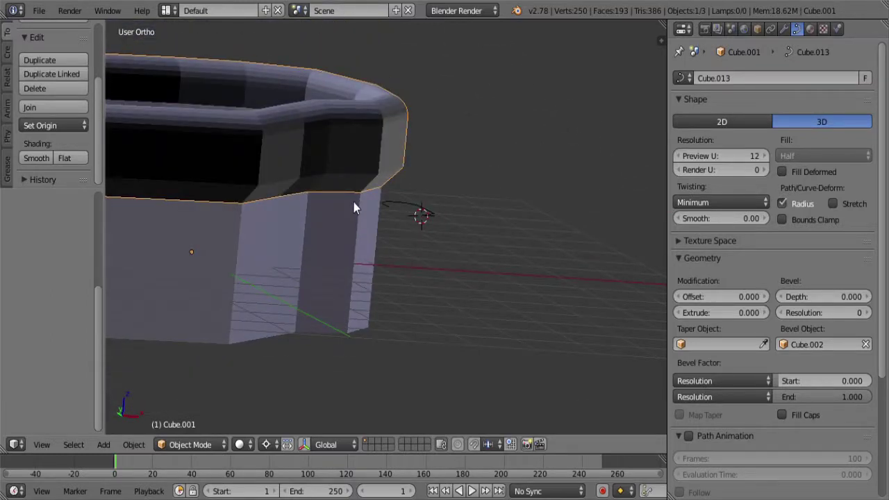
middle_click_drag(423, 220, 414, 283)
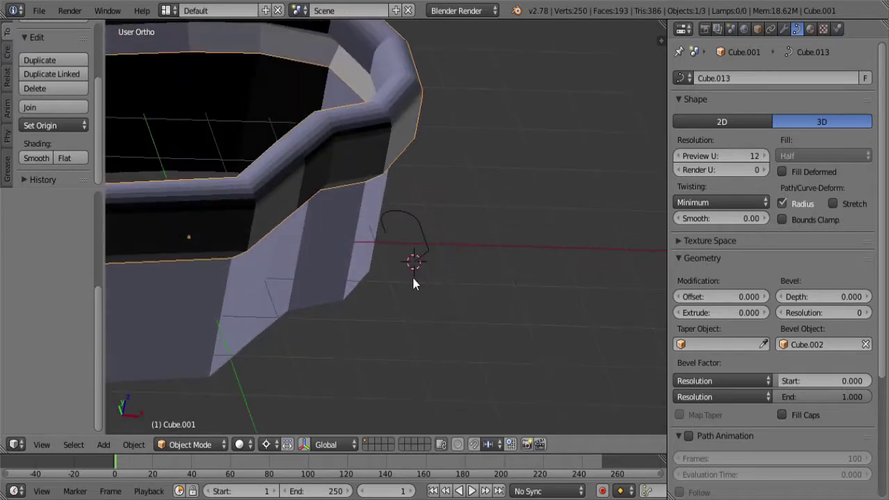
- Scale the hook profile Cube.002 down to 0.3, then select the bevelled ring
right_click(421, 253)
key("s")
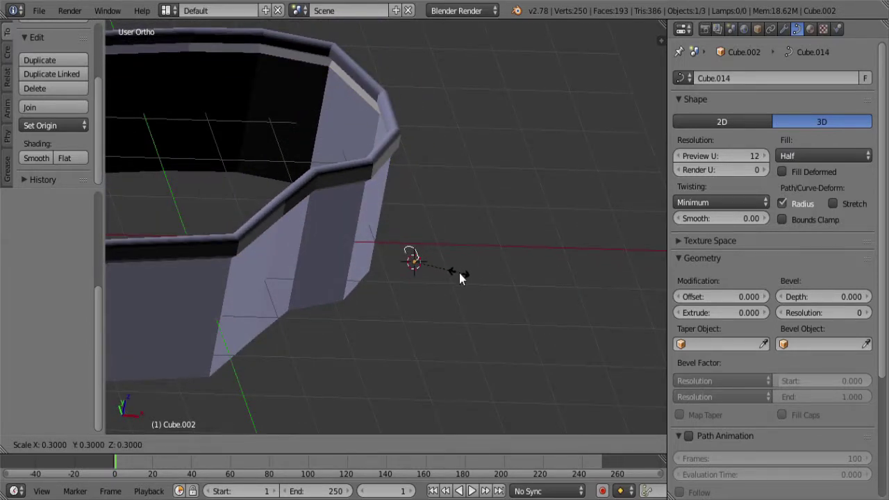
key("Return")
middle_click_drag(459, 282, 357, 260)
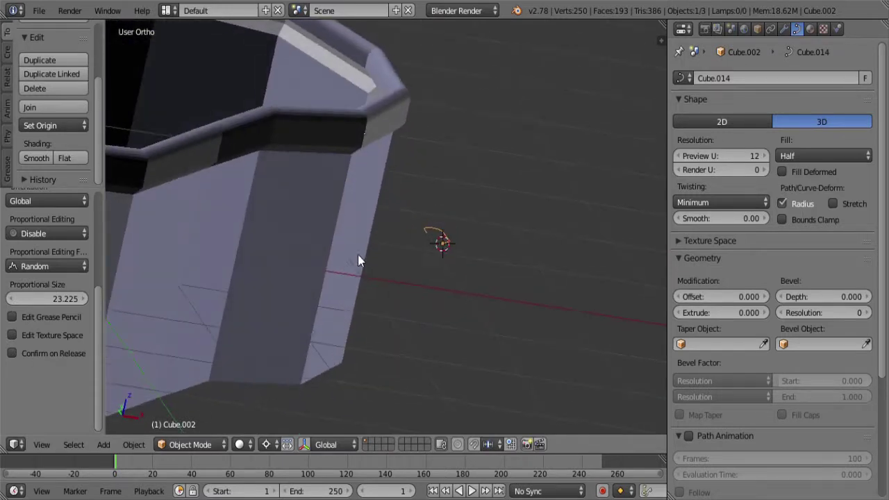
right_click(358, 126)
key("alt+c")
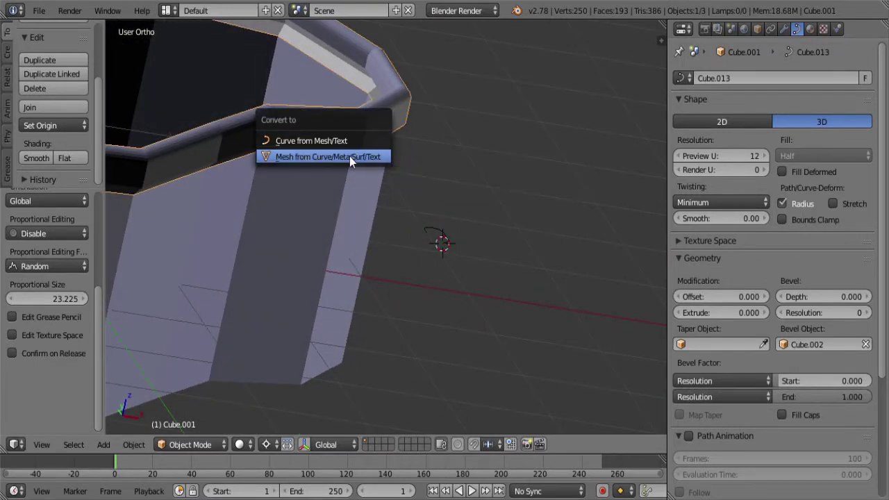
- Convert the bevelled ring to a mesh and join it with the lower nut body
left_click(349, 156)
middle_click_drag(353, 164, 327, 254)
right_click(326, 266, "shift")
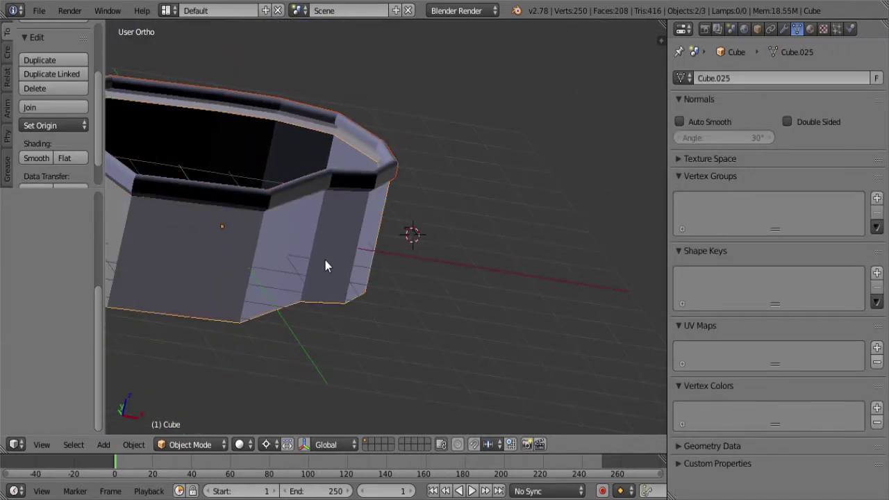
key("ctrl+j")
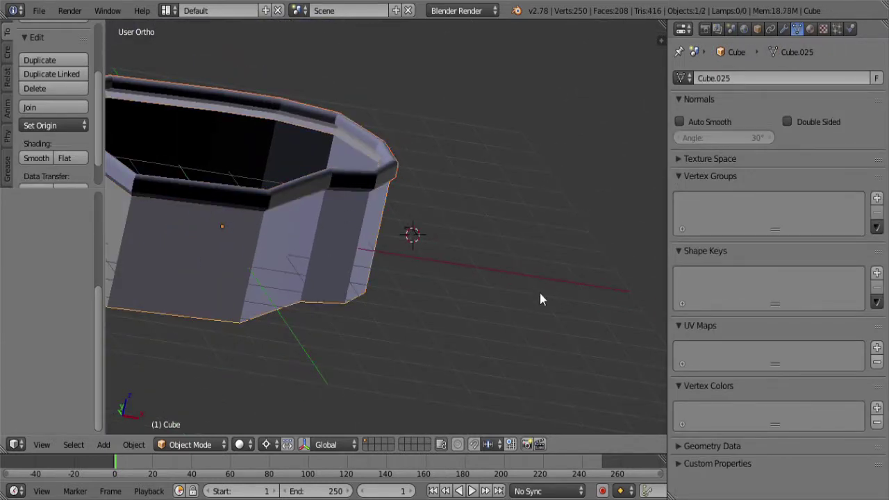
- In Edit Mode, select all and remove the duplicate overlapping vertices
key("Tab")
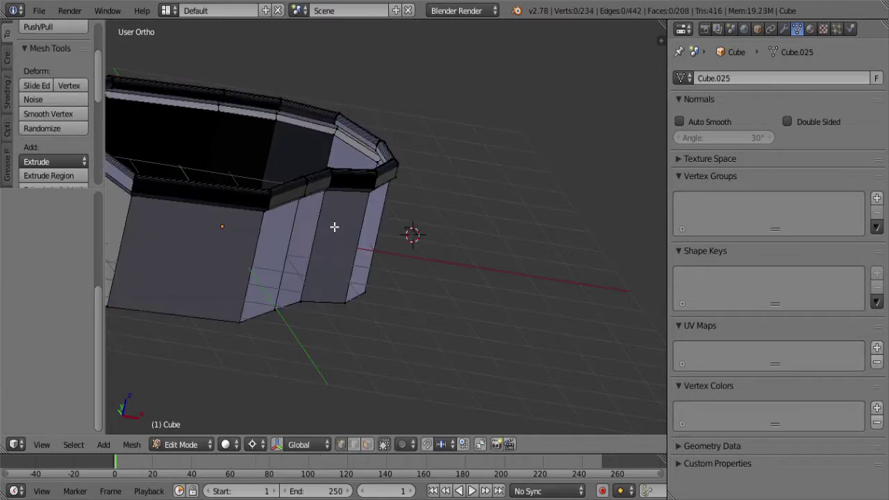
key("a")
key("a")
key("a")
key("w")
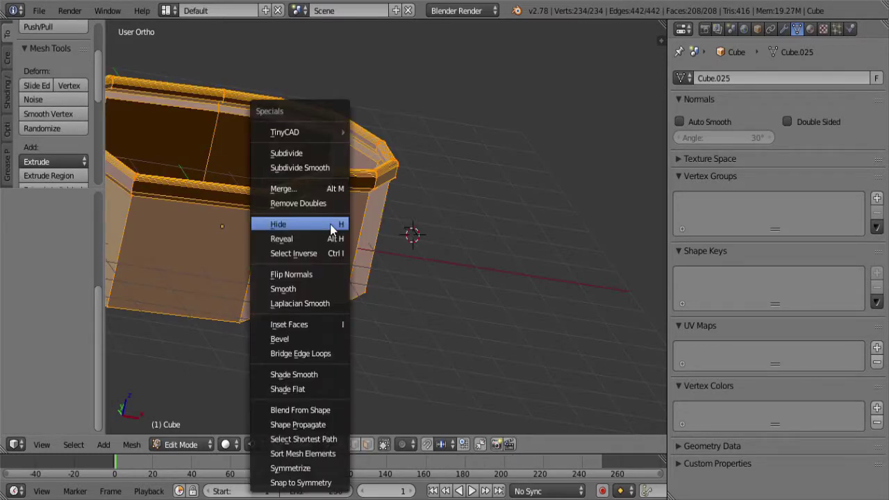
left_click(318, 203)
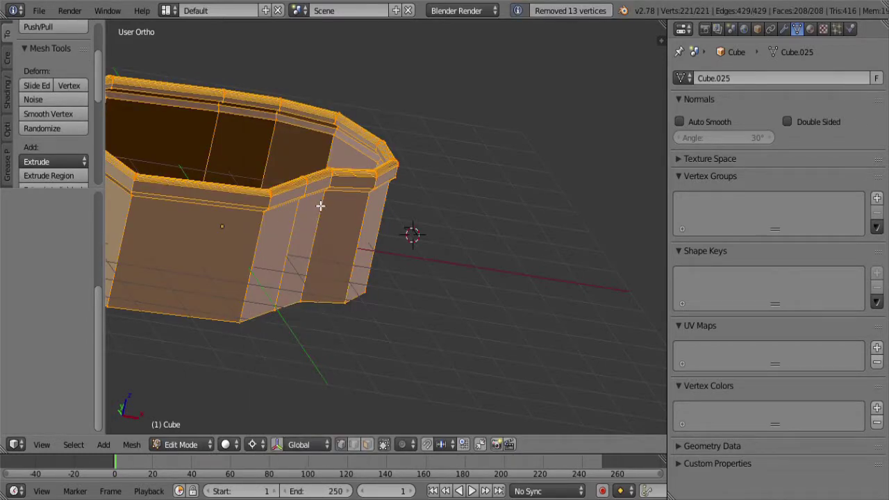
key("a")
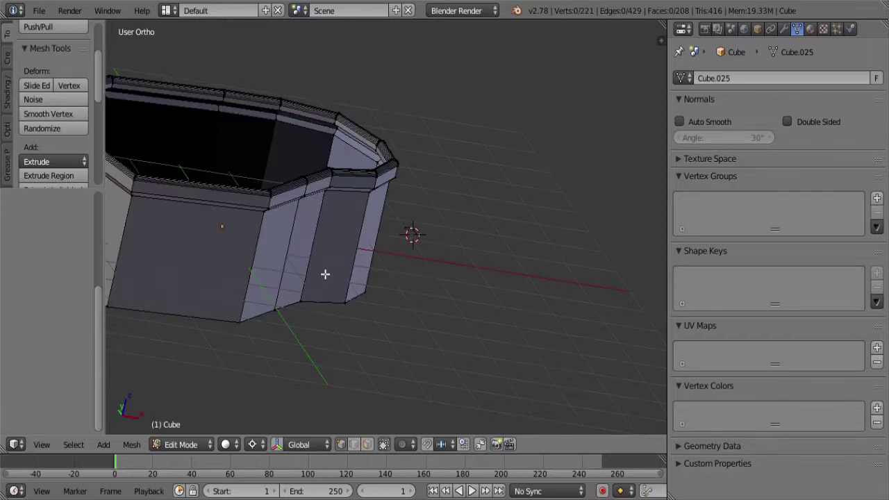
- In wireframe, box-deselect the bottom loop so only the top edge loop stays selected
middle_click_drag(325, 274, 326, 273)
key("z")
right_click(389, 295, "alt")
scroll(388, 296, "down", 3)
middle_click_drag(389, 296, 403, 208)
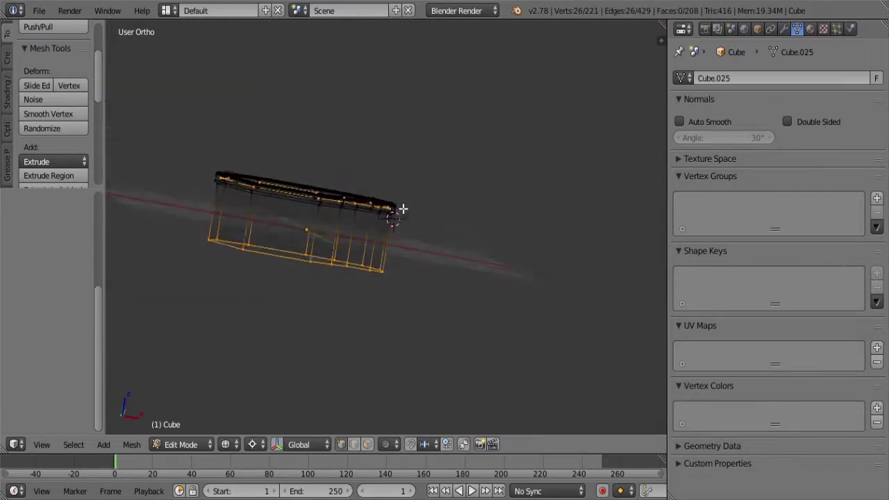
key("b")
left_click_drag(495, 222, 6, 349)
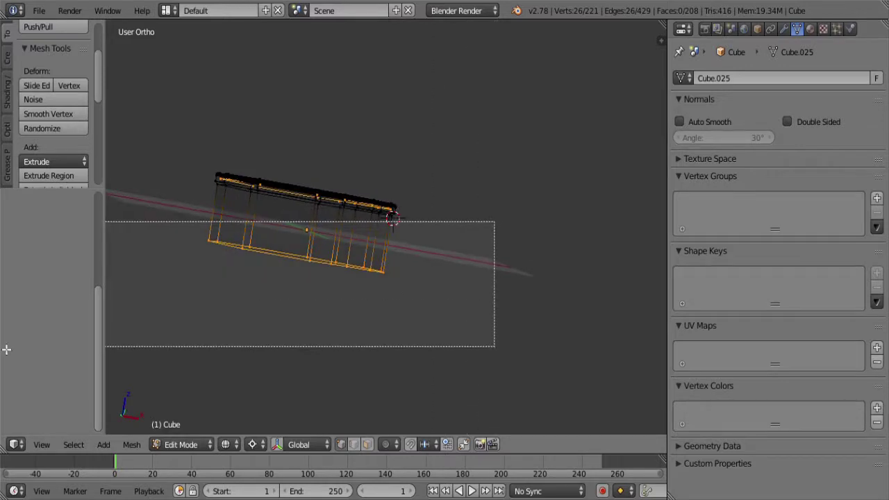
middle_click_drag(6, 350, 6, 350)
- Fill the top edge loop with a single face, deselect all and leave Edit Mode
key("z")
middle_click_drag(250, 262, 416, 238)
scroll(421, 246, "up", 3)
key("f")
key("a")
key("Tab")
- Delete the leftover curve object Cube.014 and inspect the finished nut from several angles
scroll(452, 248, "up", 3)
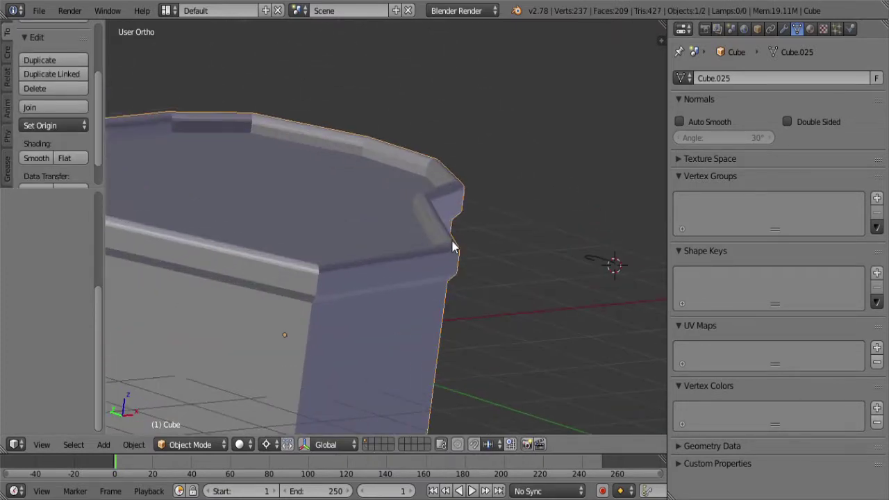
scroll(417, 235, "down", 4)
right_click(512, 250)
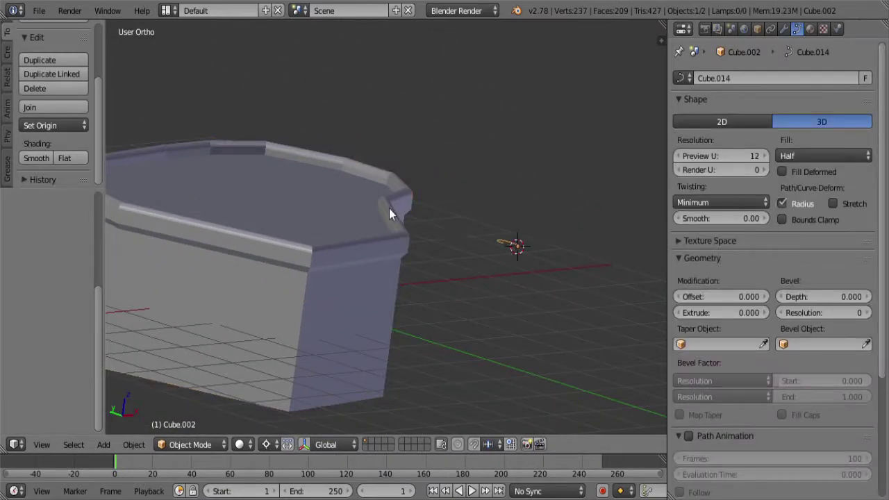
middle_click_drag(388, 214, 412, 268)
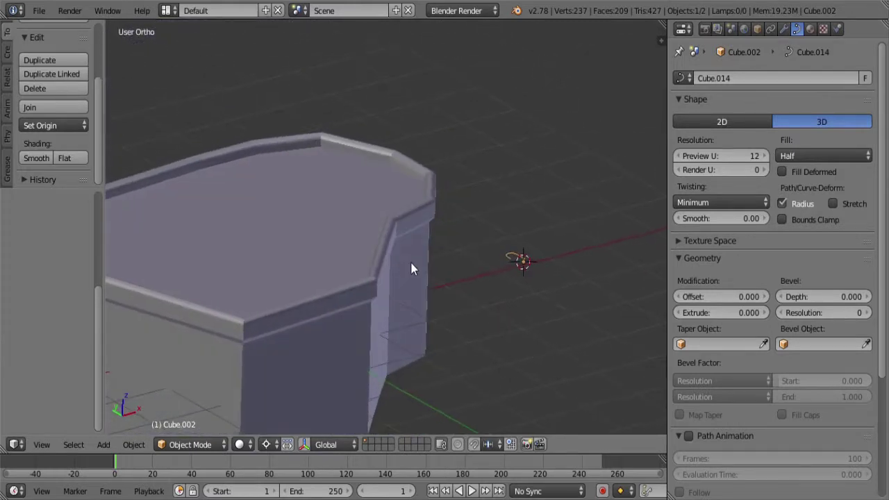
key("x")
left_click(503, 278)
scroll(427, 257, "up", 2)
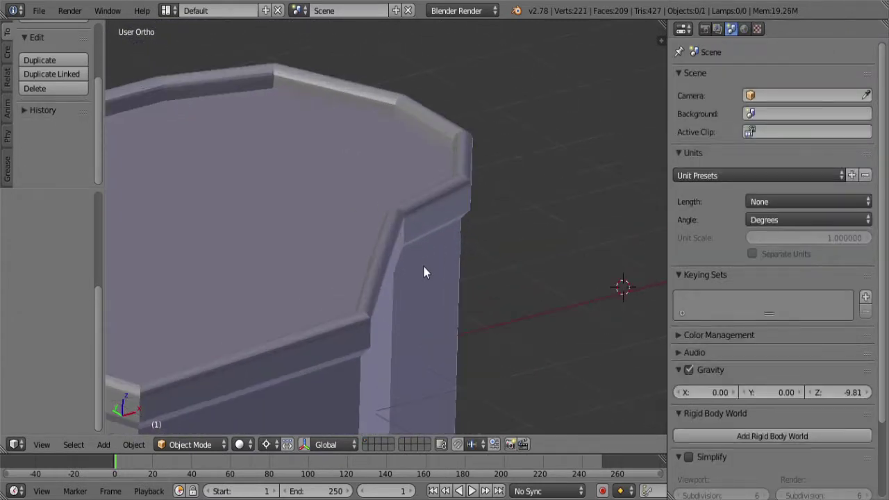
middle_click_drag(423, 270, 349, 250)
middle_click_drag(486, 264, 462, 284)
middle_click_drag(448, 236, 406, 236)
middle_click_drag(407, 282, 433, 289)
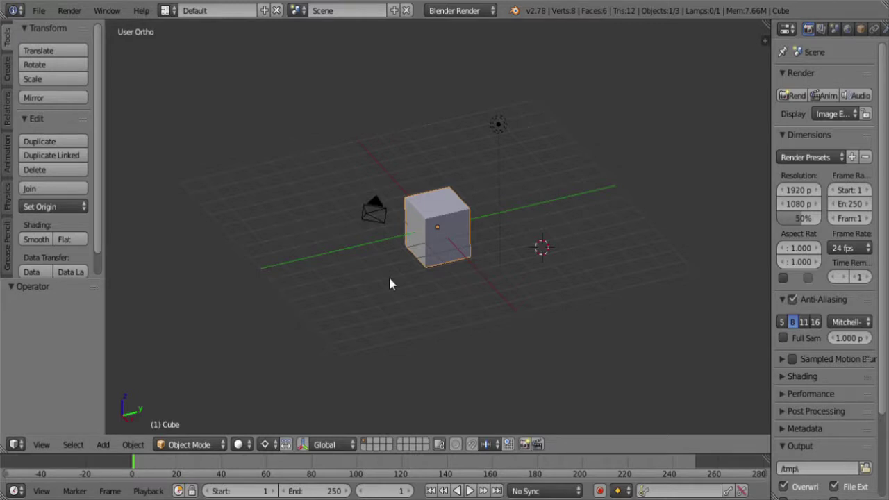
- Zoom in and out on the default cube in the new scene
scroll(448, 250, "up", 8)
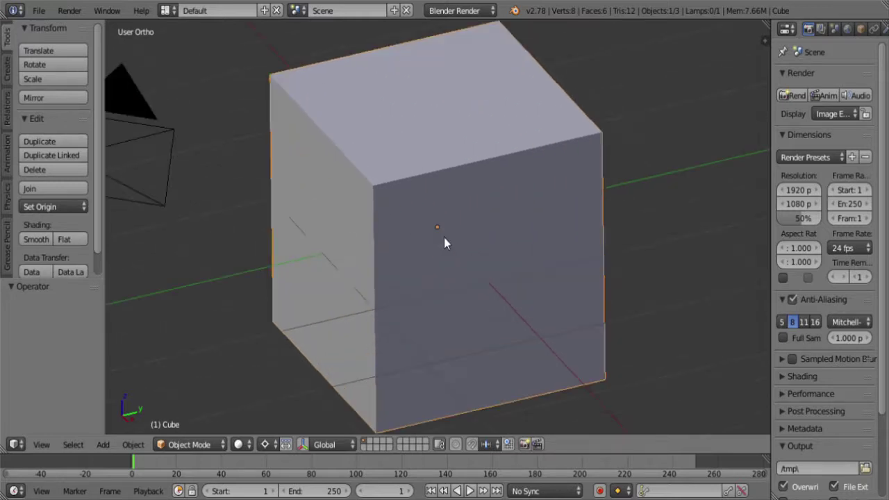
scroll(442, 243, "down", 7)
scroll(445, 295, "up", 3)
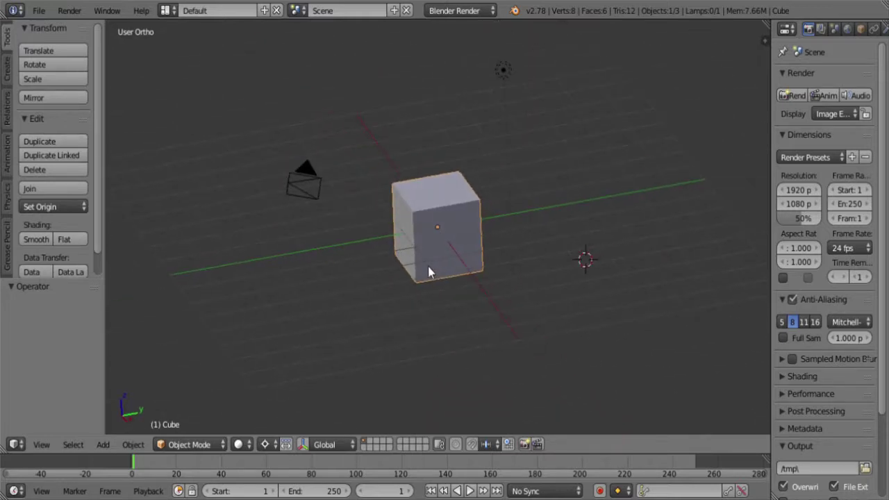
scroll(439, 244, "down", 5)
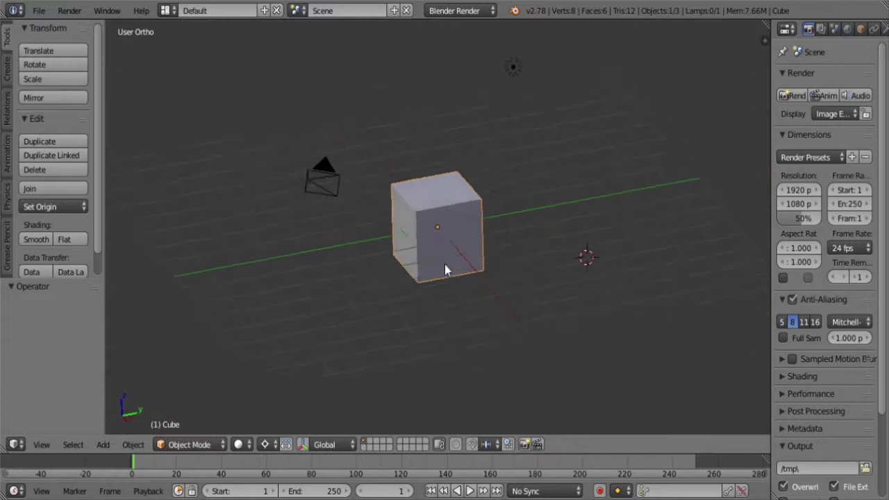
scroll(444, 264, "up", 1)
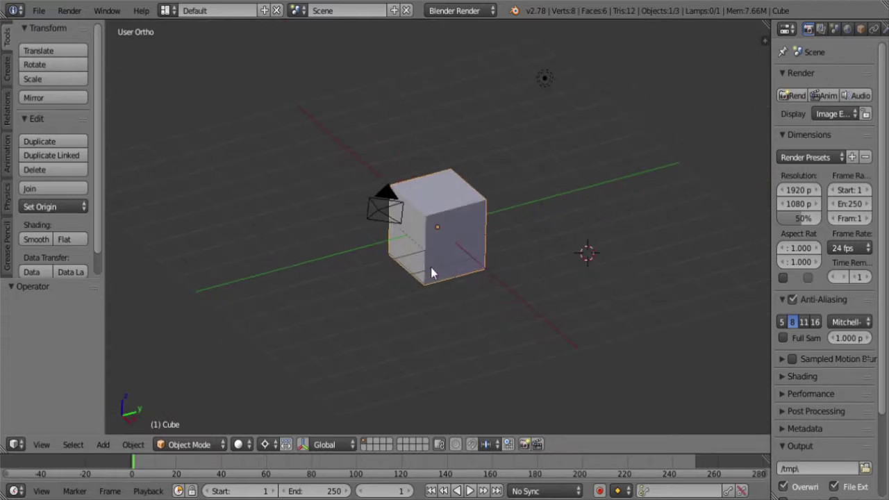
- Snap the 3D cursor to the cube's bottom front vertex and set the origin there
key("Tab")
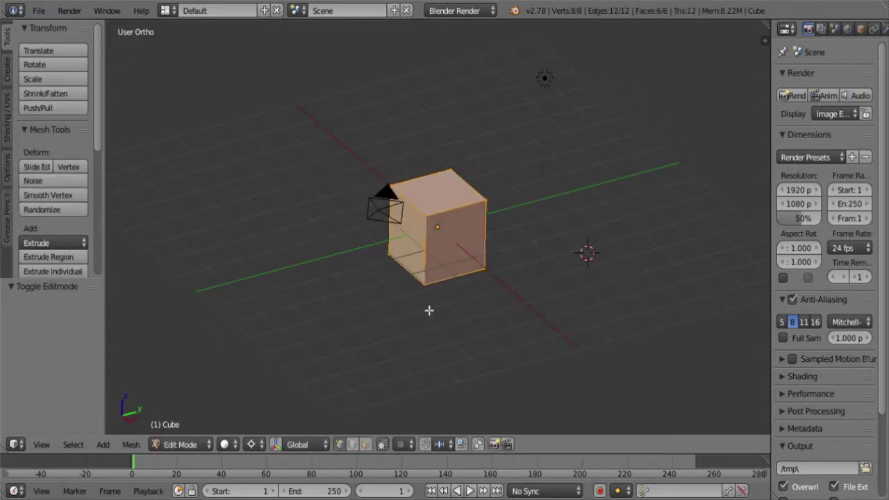
right_click(426, 286)
key("shift+s")
left_click(492, 311)
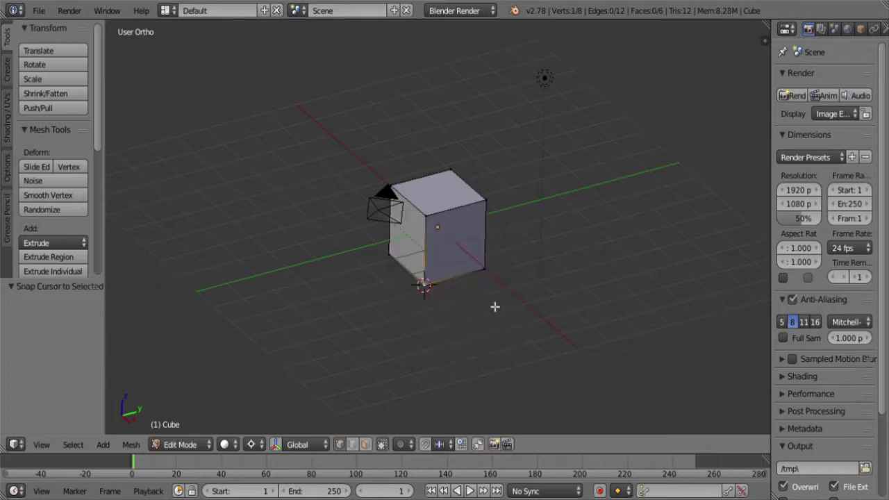
key("Tab")
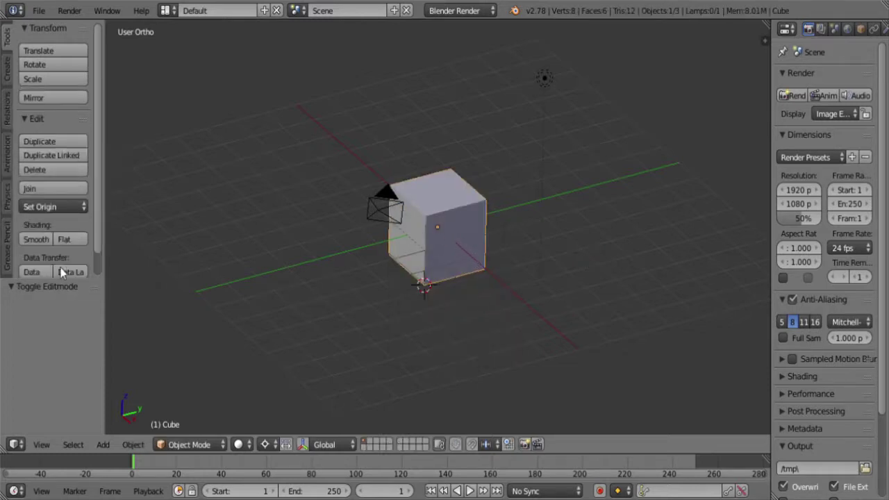
left_click(51, 210)
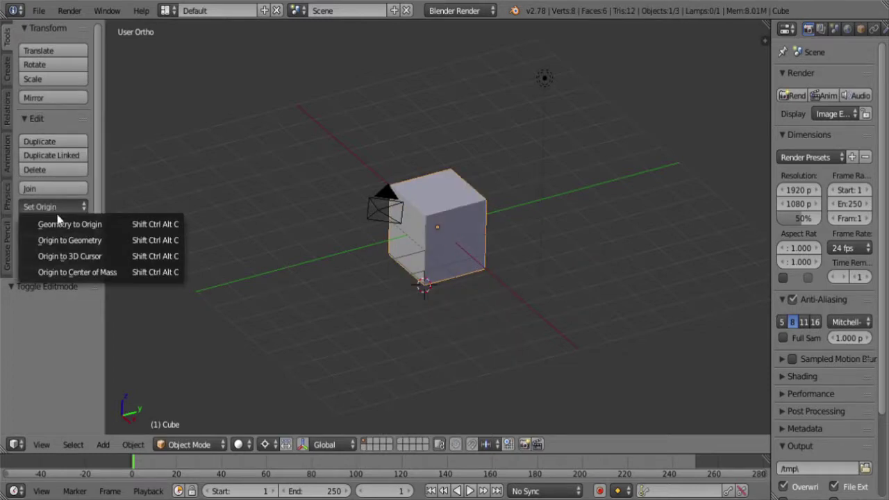
left_click(79, 259)
scroll(387, 332, "up", 3)
middle_click_drag(398, 333, 407, 276)
scroll(396, 280, "down", 4)
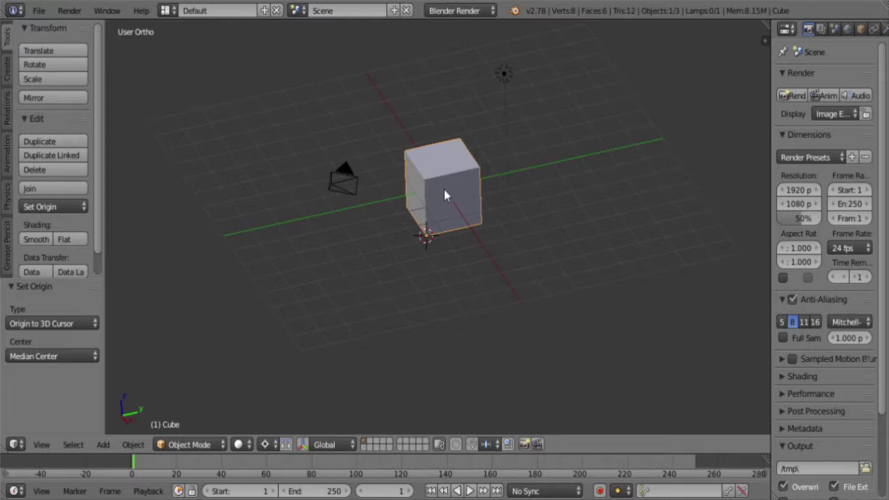
- Set the cube's Location X, Y and Z to 0 in the N sidebar
key("n")
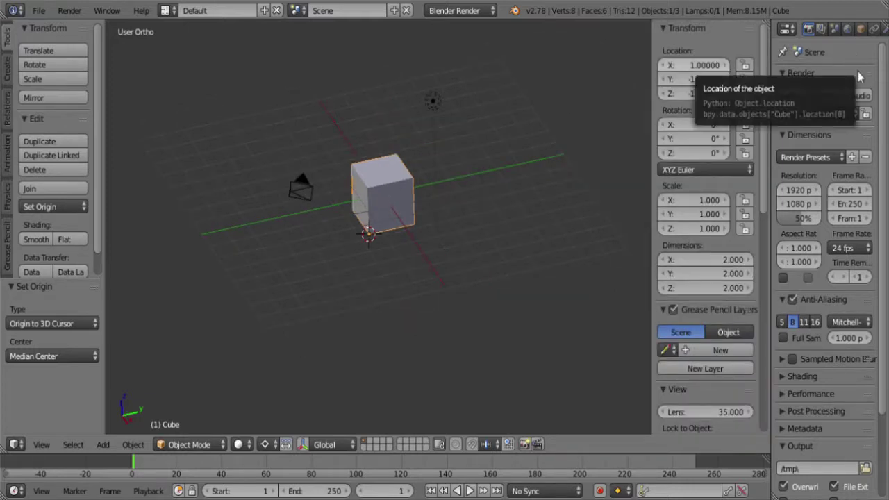
scroll(380, 239, "up", 3)
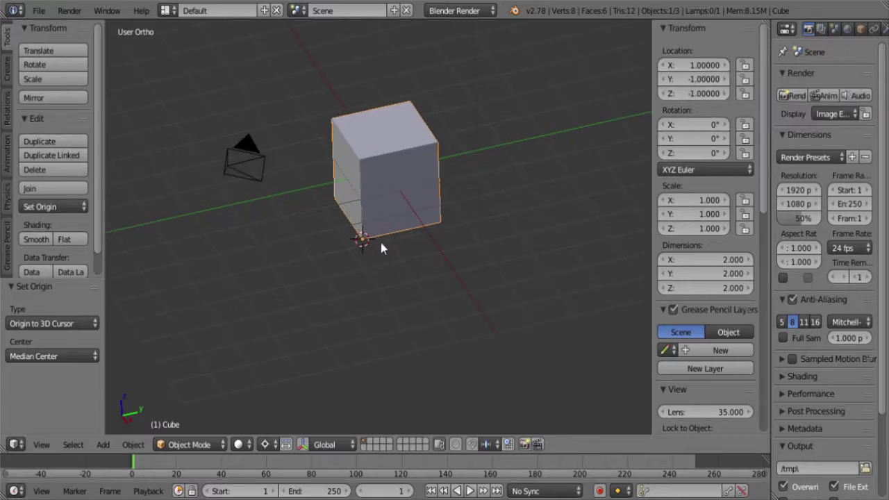
scroll(421, 208, "down", 4)
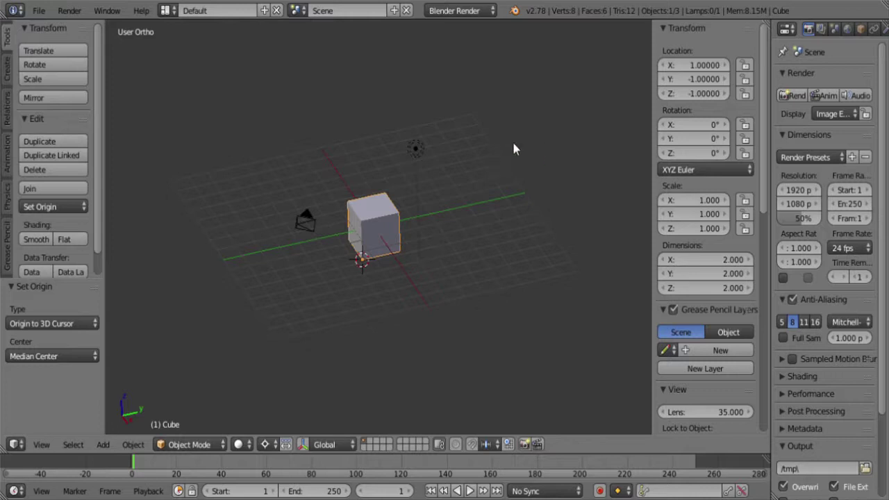
scroll(375, 291, "up", 4)
middle_click_drag(374, 295, 374, 268, "shift")
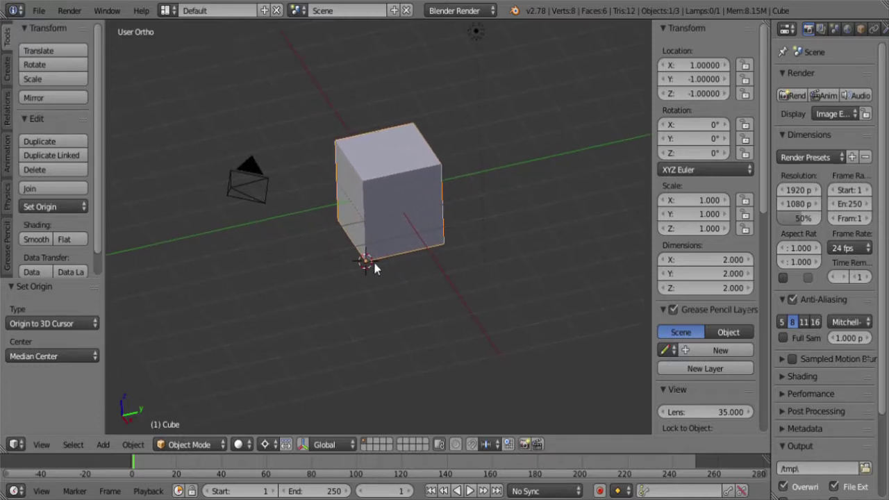
left_click(714, 66)
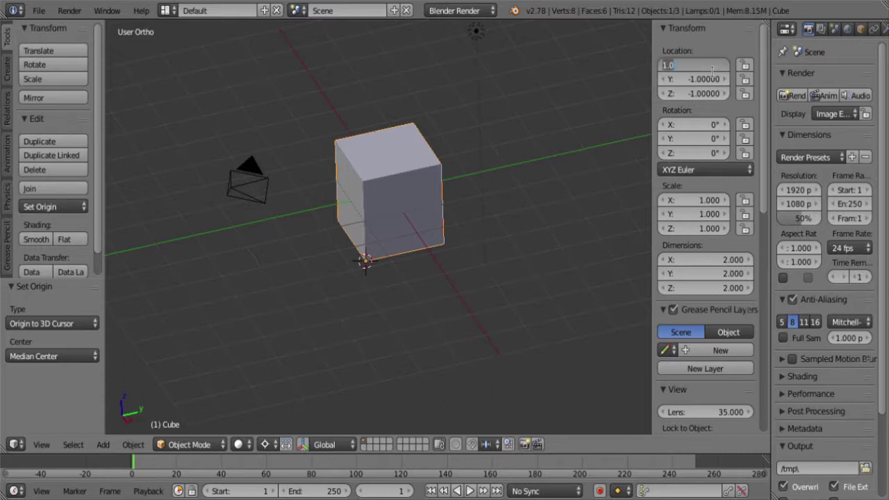
type("0")
key("Tab")
type("0")
key("Tab")
type("0")
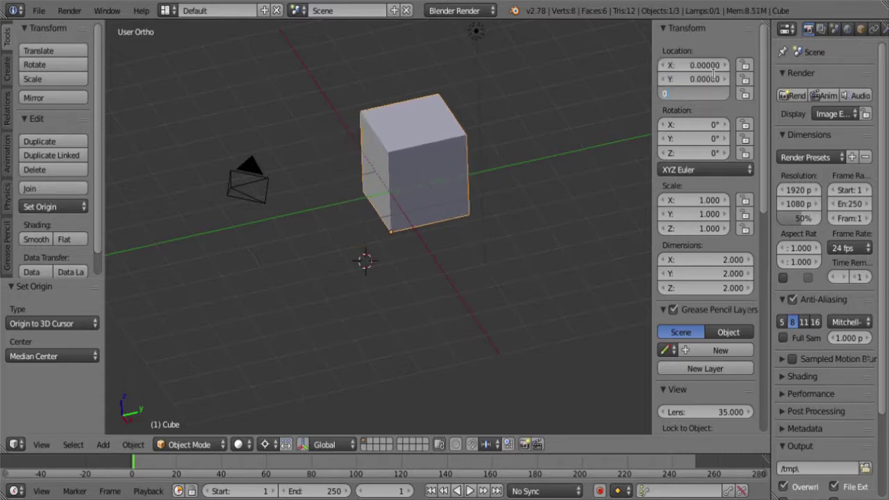
key("Return")
middle_click_drag(440, 222, 397, 262)
scroll(430, 272, "up", 3)
scroll(401, 259, "down", 3)
scroll(388, 247, "up", 3)
scroll(395, 264, "down", 3)
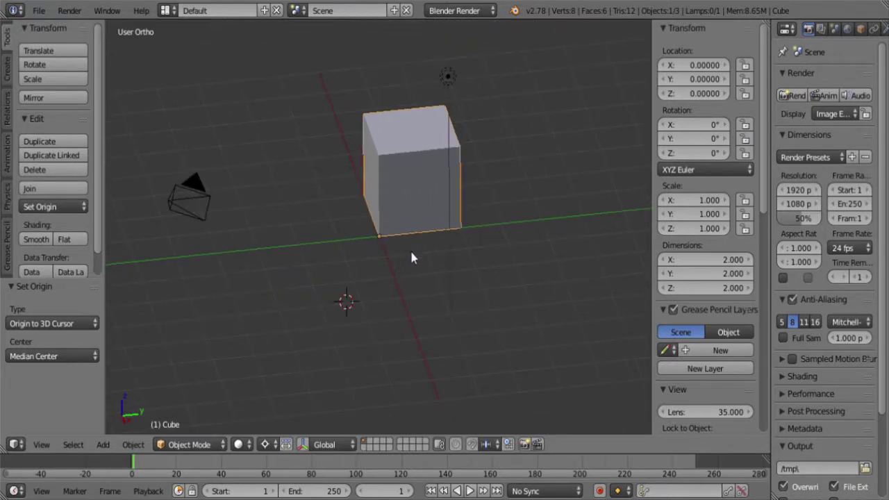
- Set the cube's X scale to 0.5 in the sidebar
left_click(712, 202)
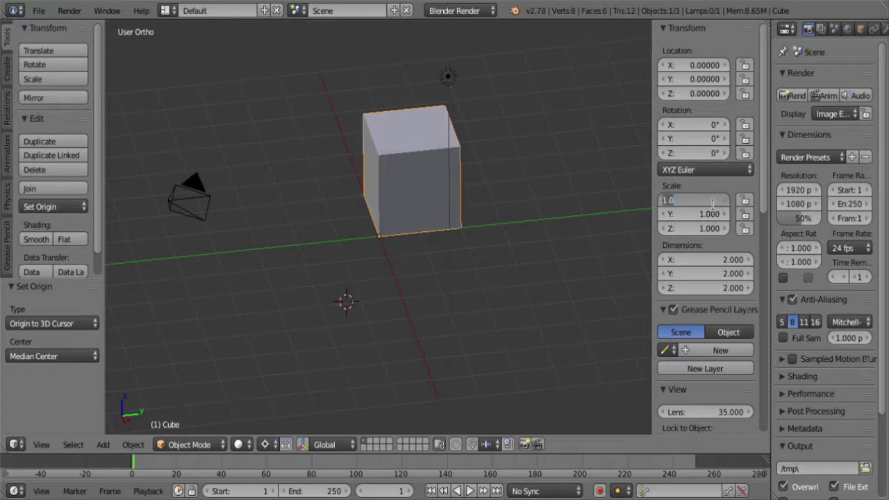
type("5")
key("Return")
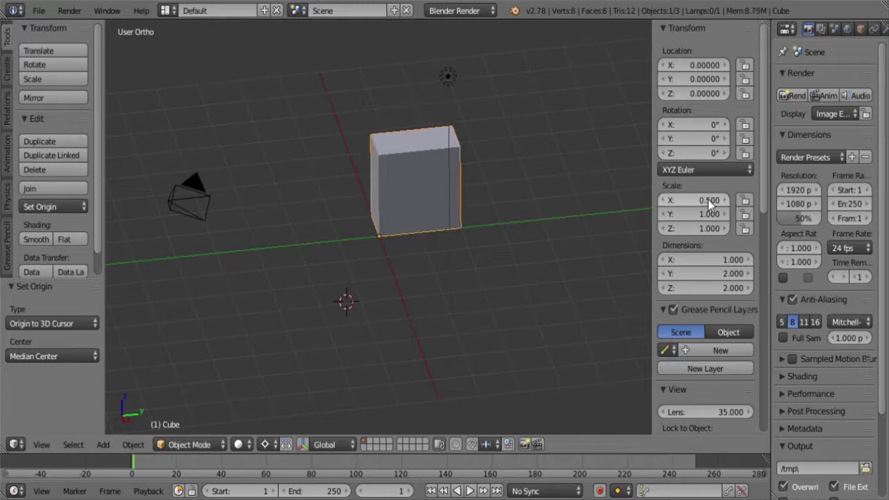
middle_click_drag(298, 218, 386, 303)
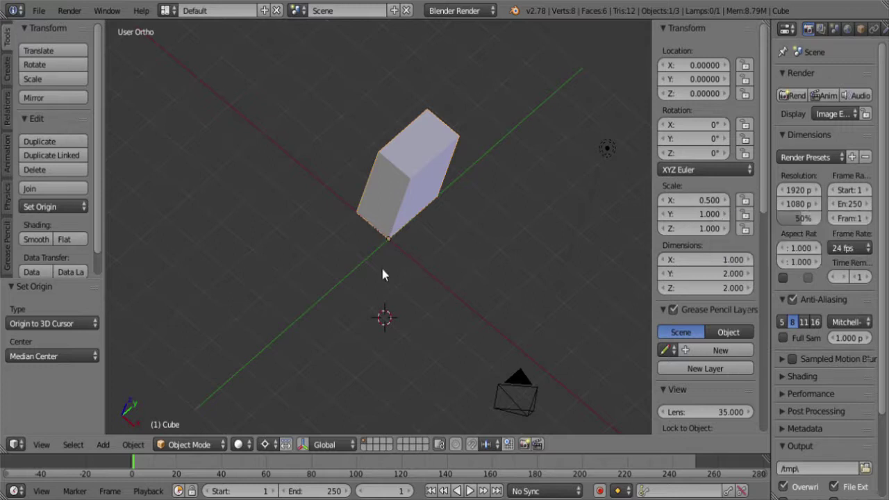
middle_click_drag(434, 258, 398, 251)
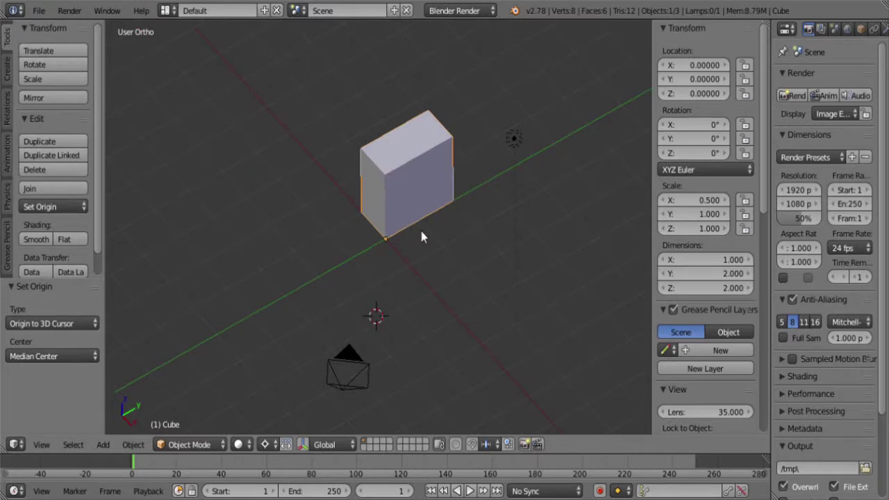
key("ctrl+a")
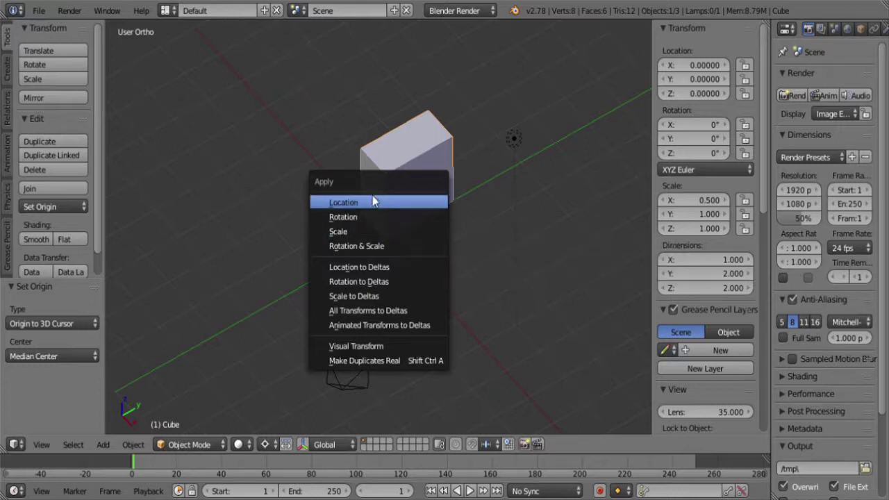
- Apply the scale, select the left edge, then undo back to the full 2×2×2 cube
left_click(368, 231)
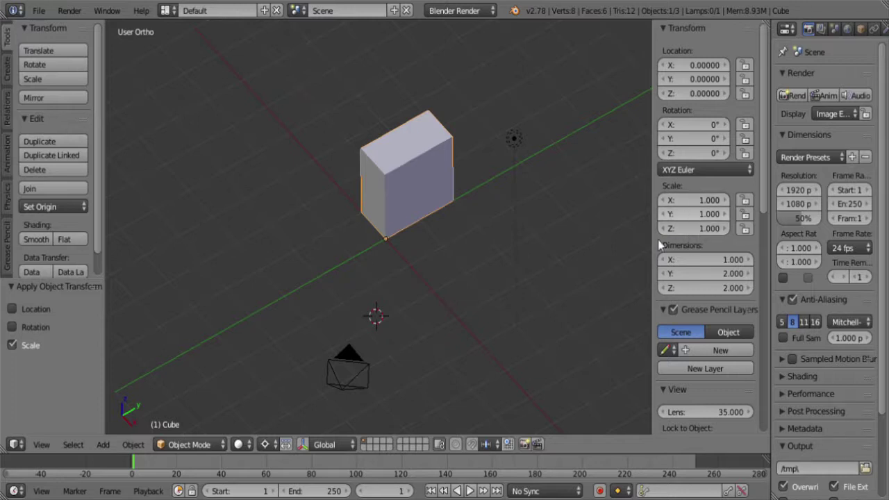
key("Tab")
right_click(363, 220)
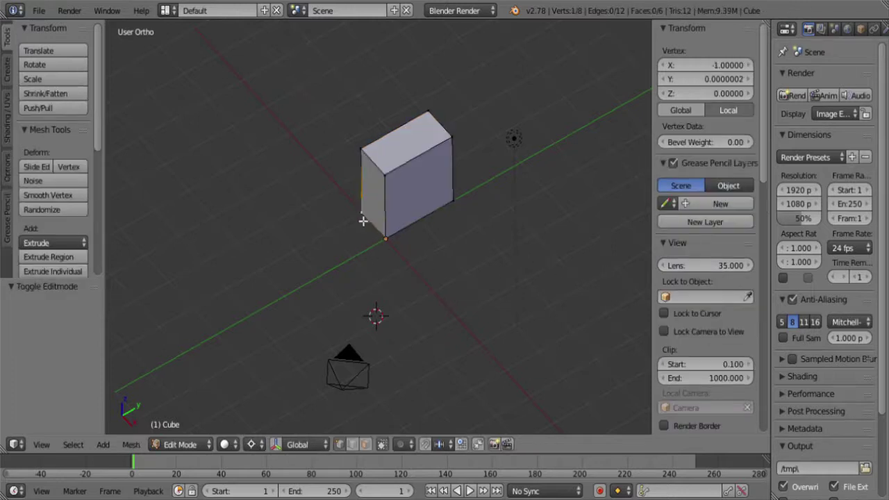
right_click(357, 152, "shift")
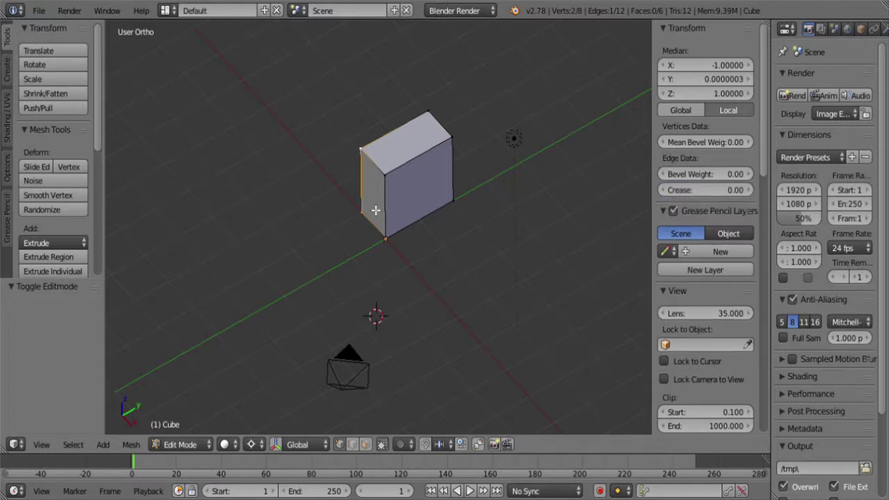
key("Tab")
key("ctrl+z")
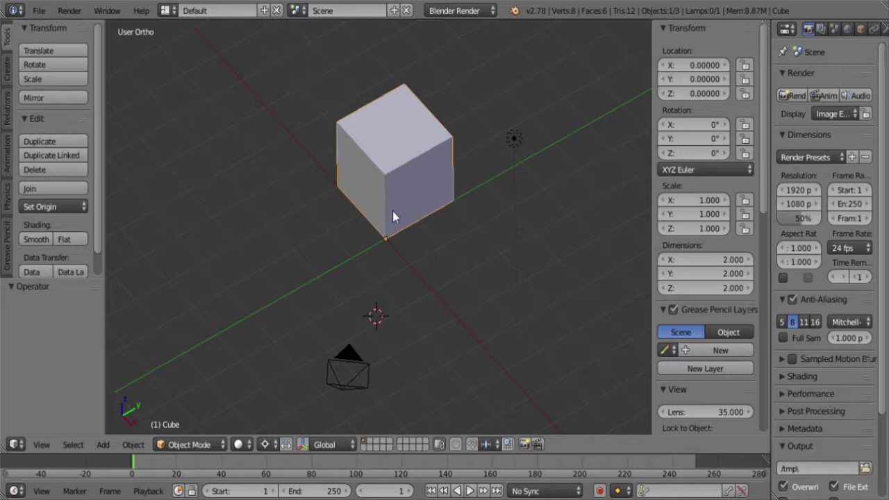
key("ctrl+shift+z")
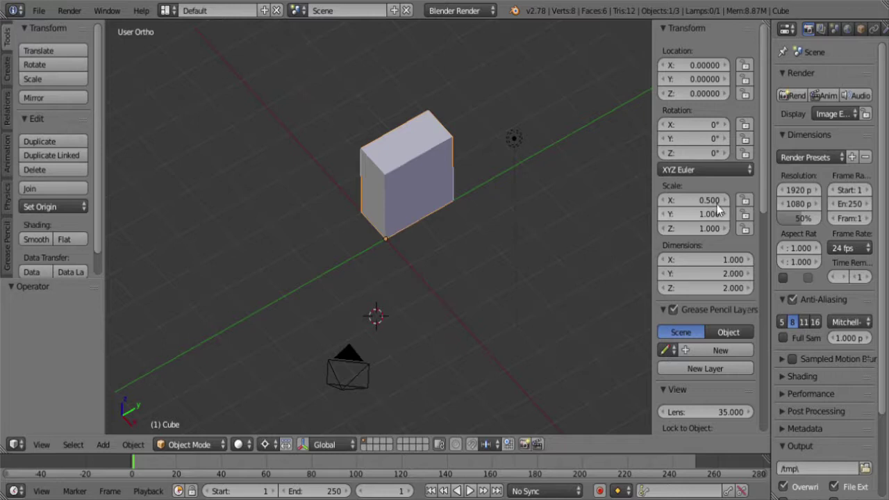
key("Tab")
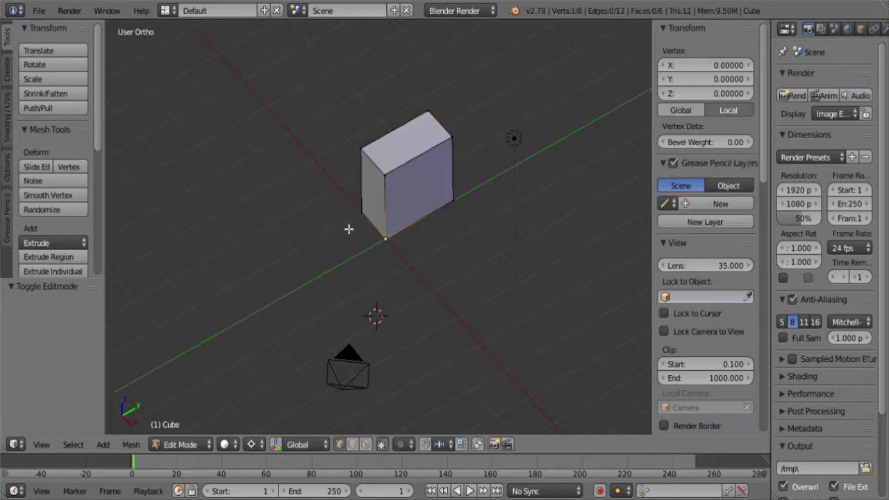
right_click(359, 221)
middle_click_drag(403, 229, 411, 266, "shift")
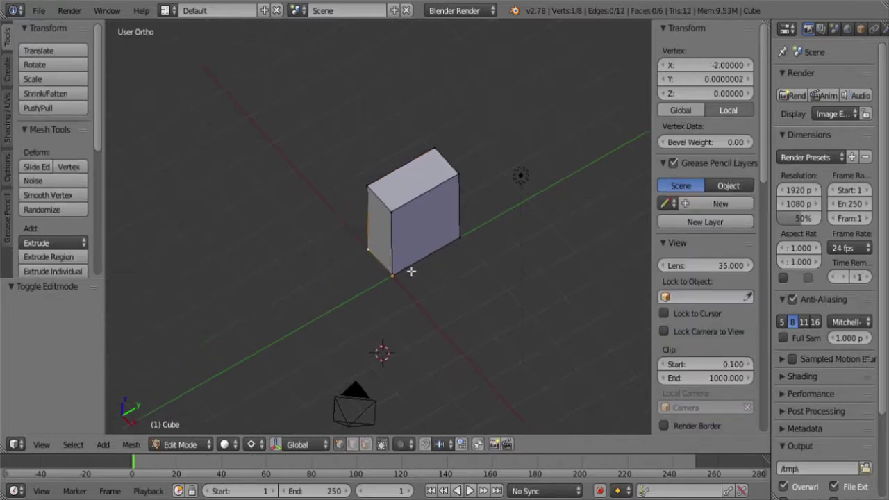
scroll(375, 287, "up", 3)
scroll(430, 249, "down", 4)
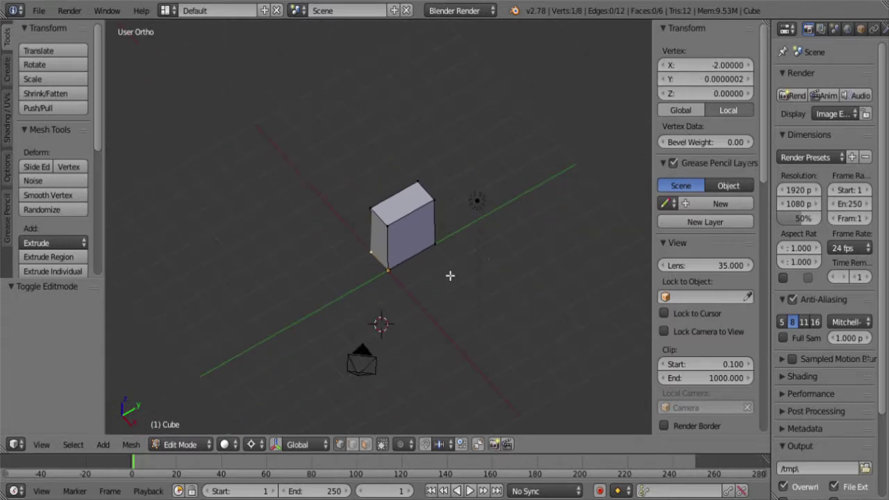
middle_click_drag(443, 295, 387, 298)
scroll(321, 273, "up", 3)
key("Tab")
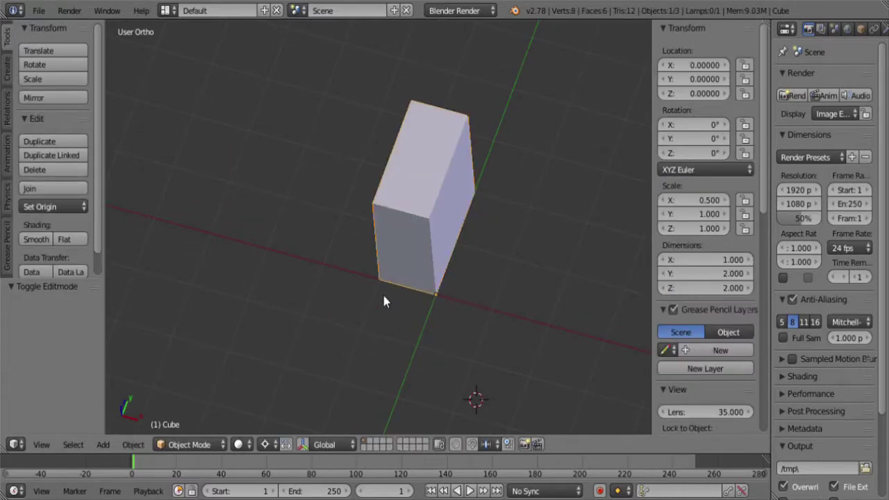
key("Tab")
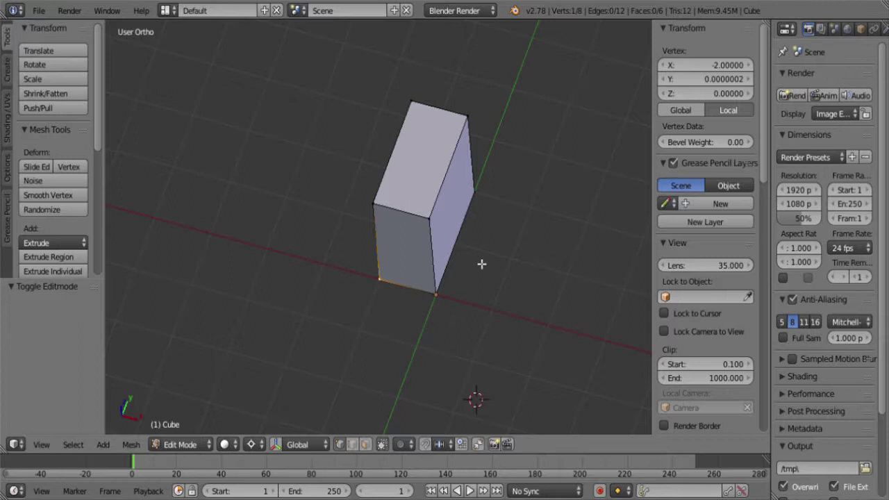
left_click(731, 113)
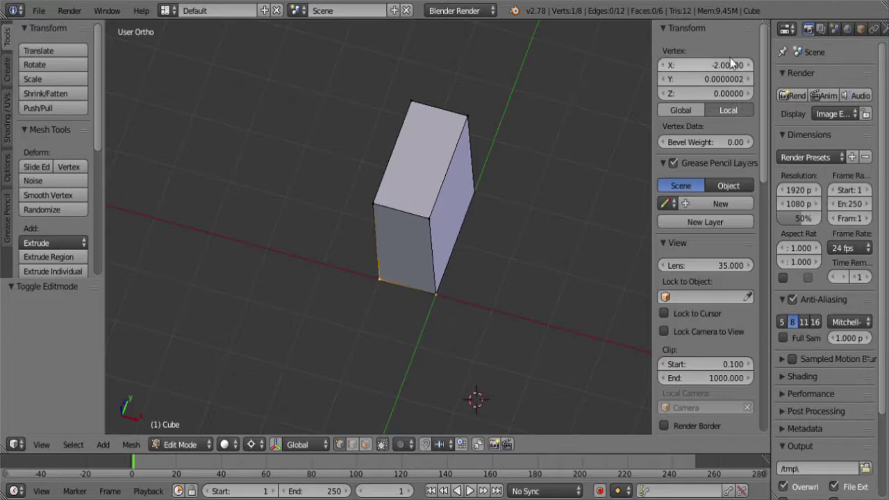
left_click(683, 112)
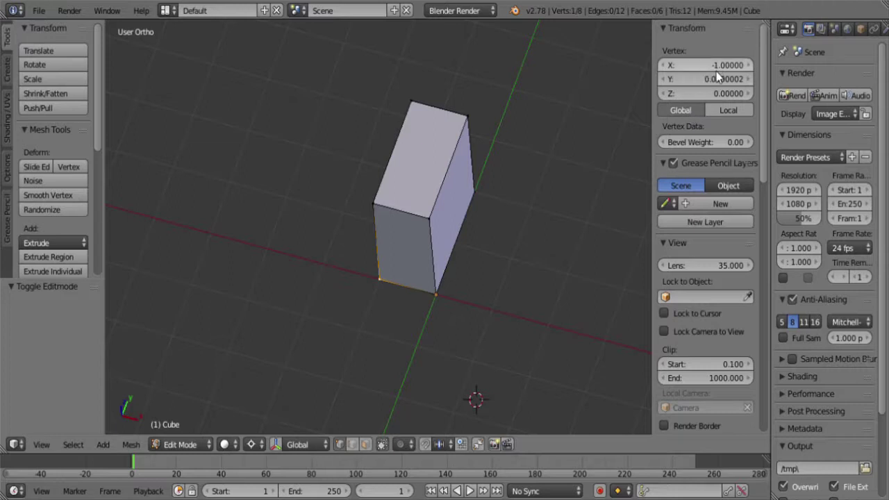
left_click(730, 110)
scroll(416, 312, "down", 2)
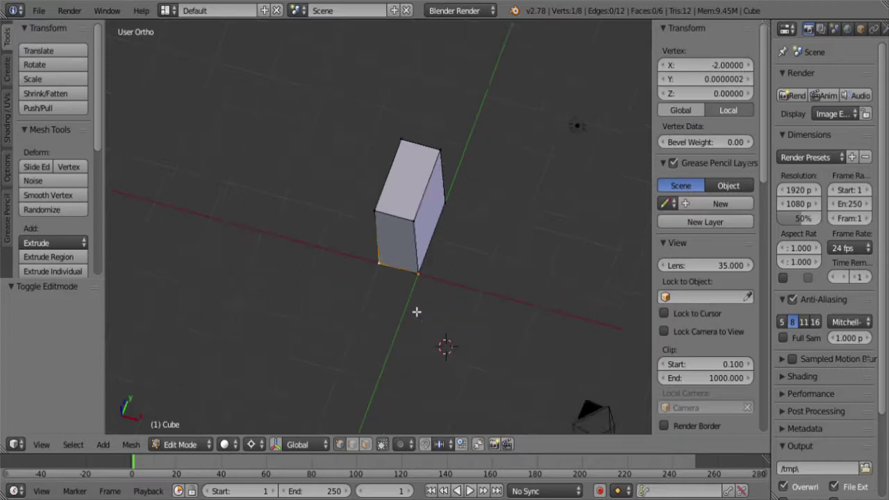
scroll(410, 318, "down", 1)
scroll(409, 314, "up", 4)
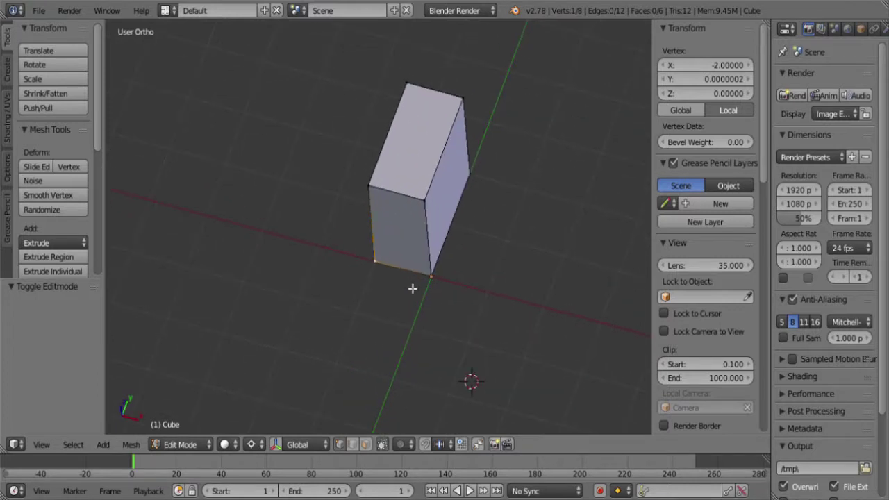
scroll(412, 291, "down", 3)
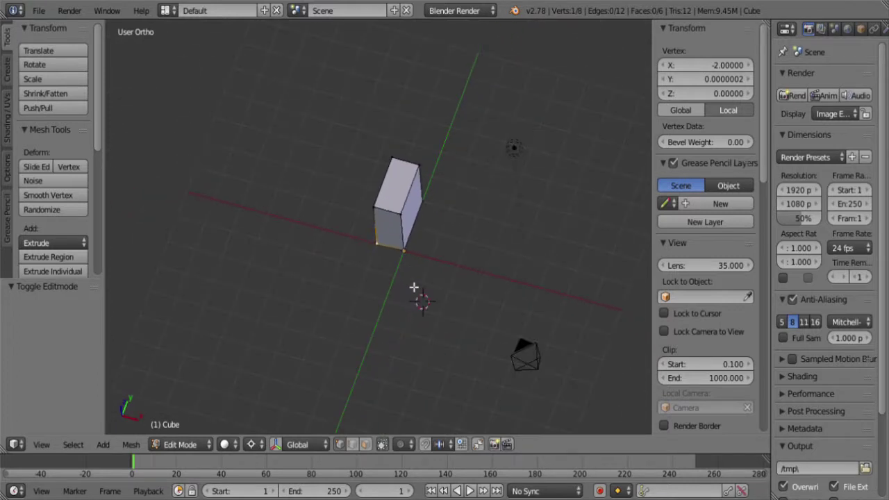
key("Tab")
middle_click_drag(357, 331, 387, 301)
scroll(363, 298, "up", 3)
scroll(368, 298, "down", 3)
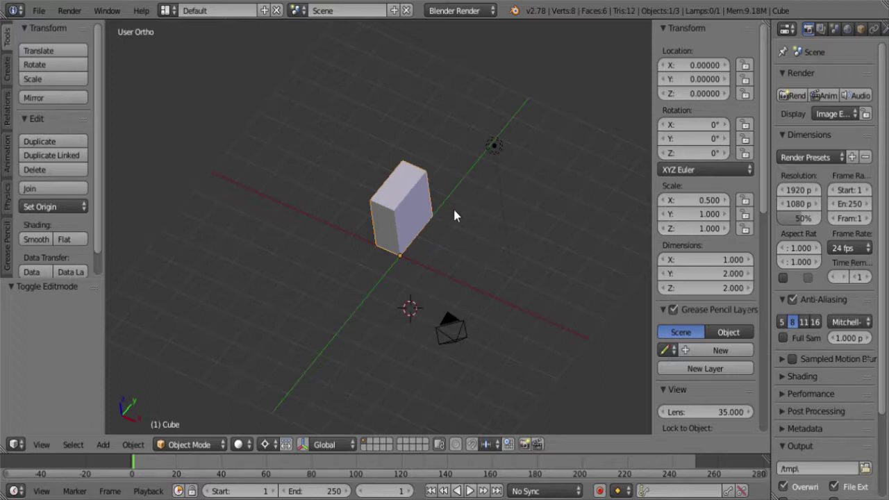
- Apply the box's scale so it reads 1 on every axis, and check vertex coordinates in Global space
key("ctrl+a")
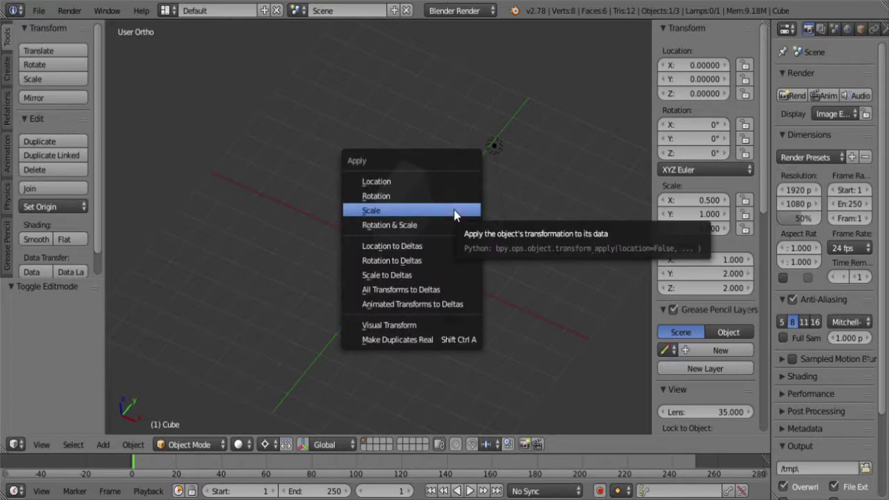
left_click(455, 212)
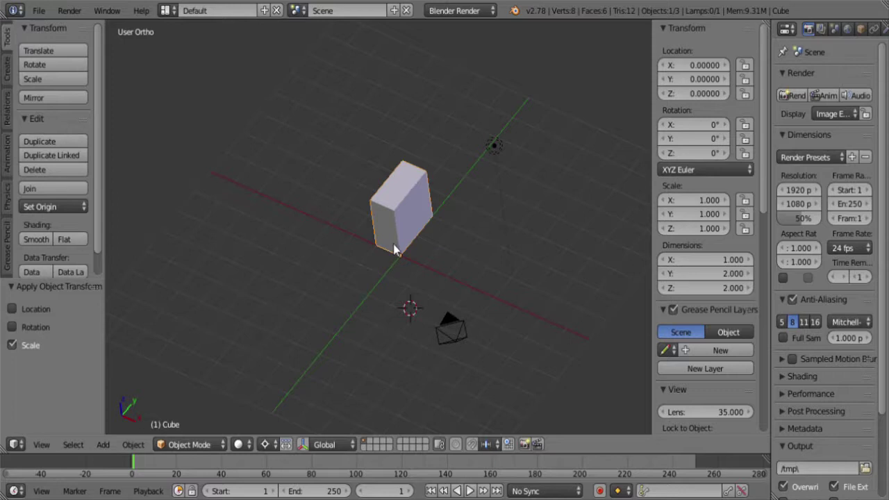
key("Tab")
scroll(359, 301, "up", 4)
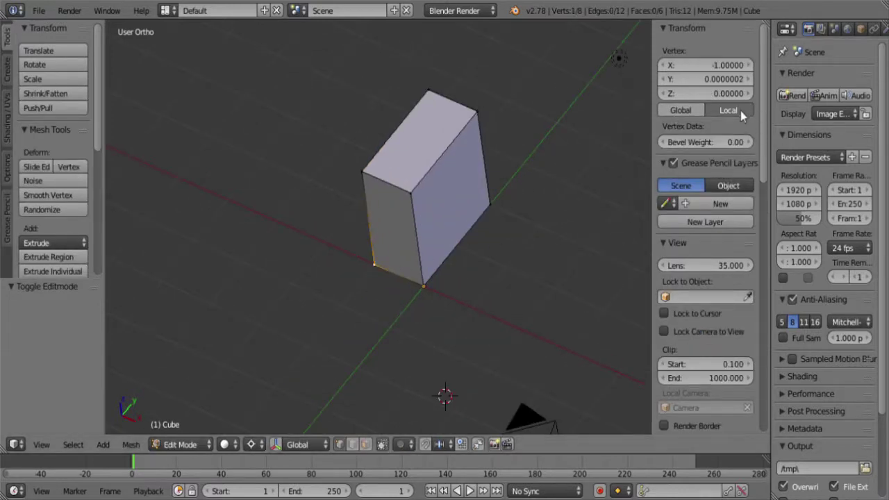
left_click(681, 112)
scroll(452, 214, "down", 4)
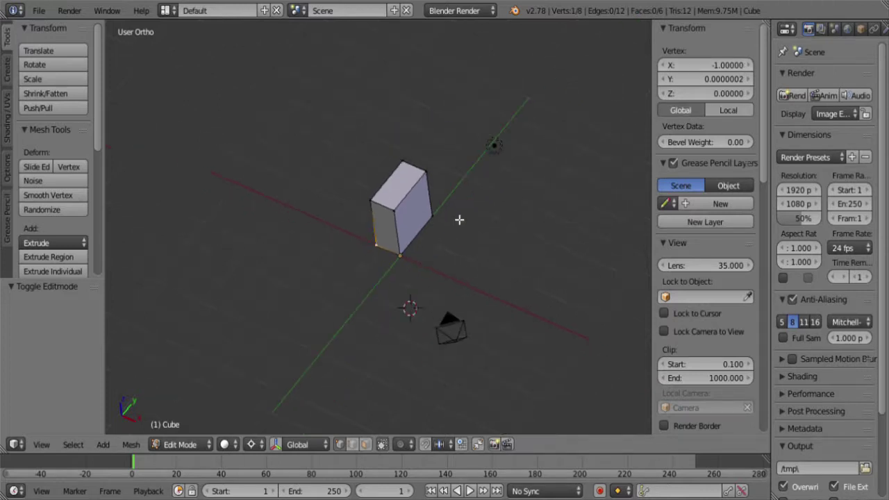
key("Tab")
- Move the box on the ground plane to location 4, 3, 0
key("g")
key("shift+x")
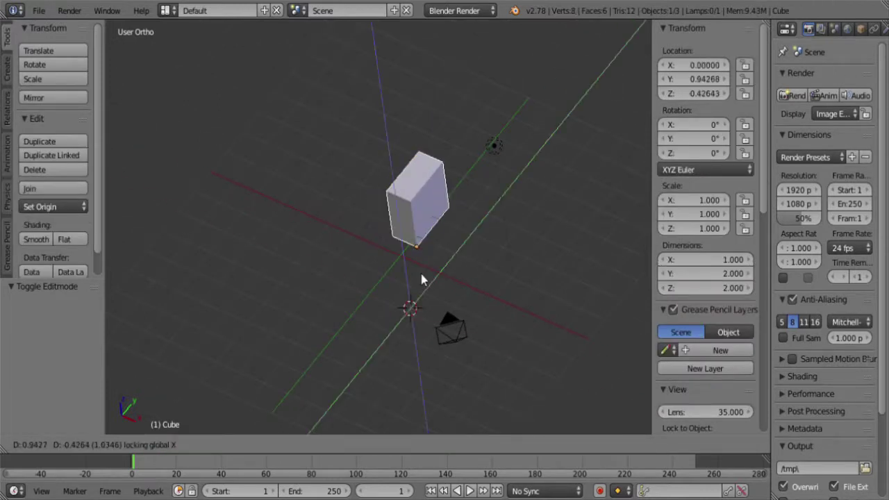
key("shift+z")
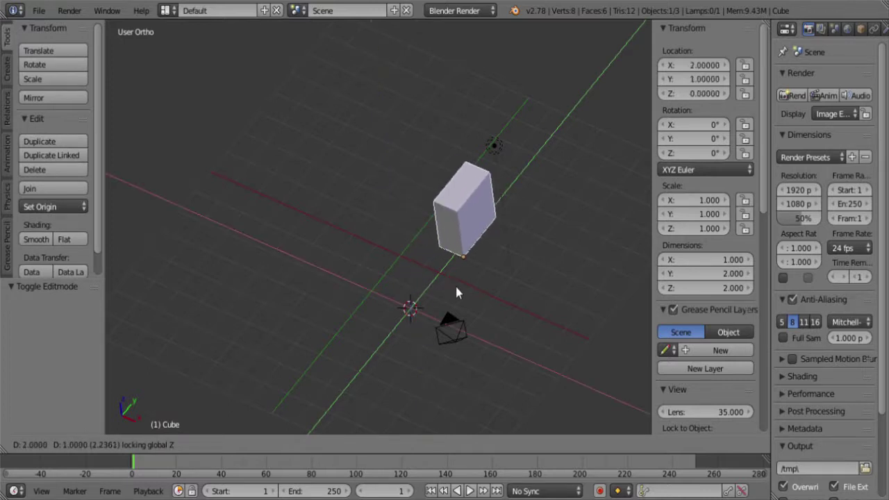
left_click(535, 284)
middle_click_drag(565, 287, 438, 307, "shift")
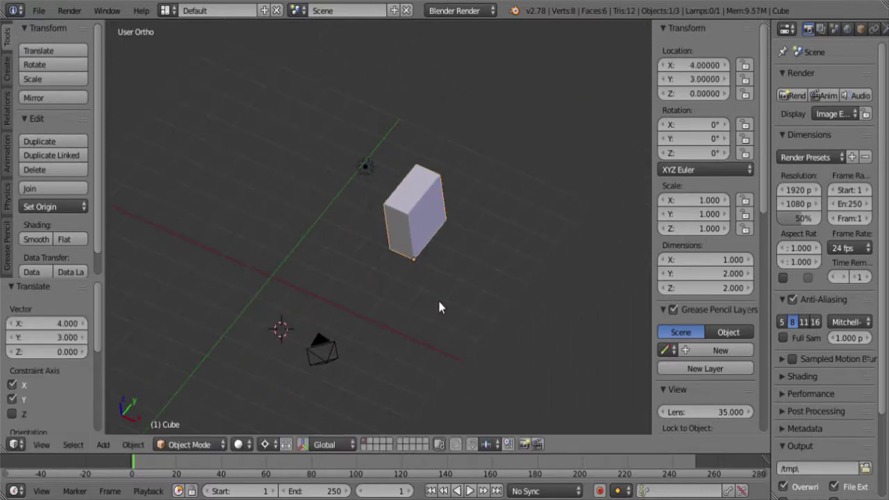
- Check the box's vertex coordinates in Local space in Edit Mode
key("Tab")
scroll(430, 292, "up", 5)
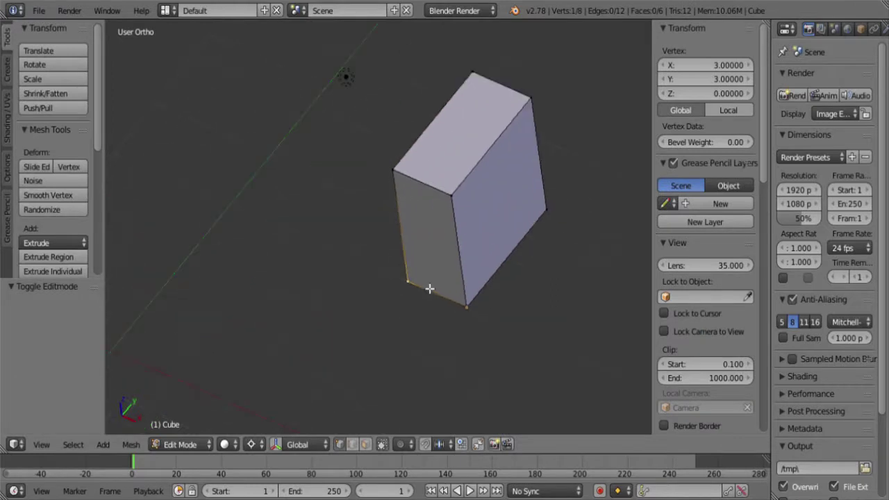
middle_click_drag(466, 294, 423, 284, "shift")
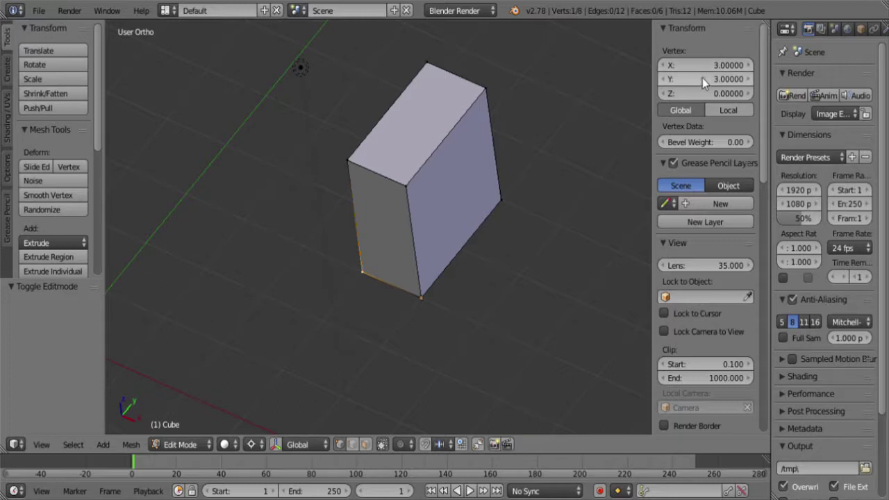
left_click(724, 112)
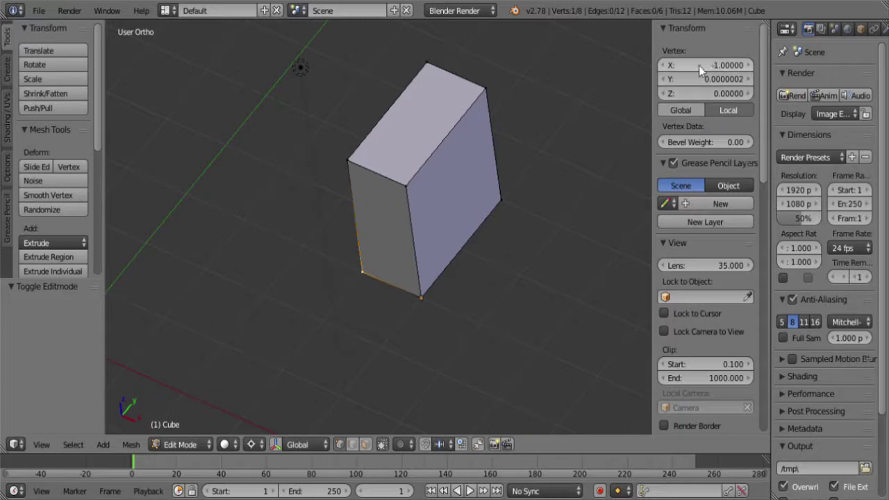
key("minus")
scroll(357, 300, "down", 3)
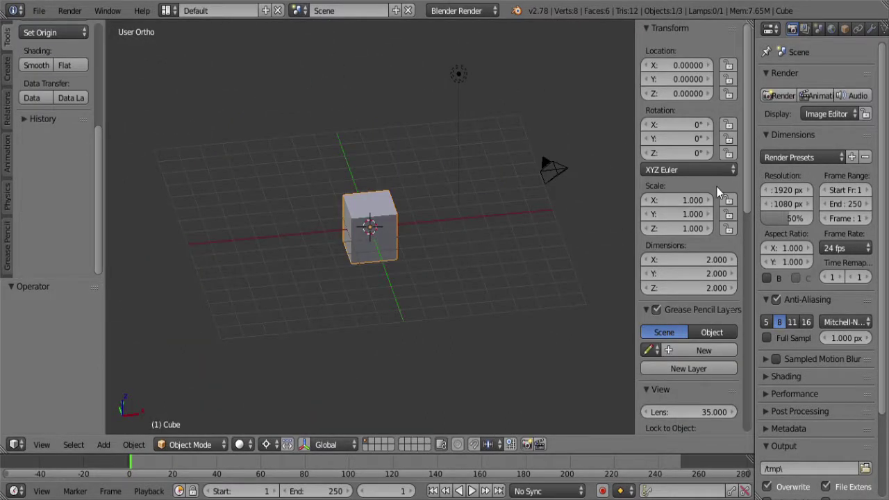
- Delete the default cube to empty the scene and bring up the Add menu
scroll(749, 173, "down", 2)
scroll(747, 183, "up", 2)
key("x")
left_click(435, 232)
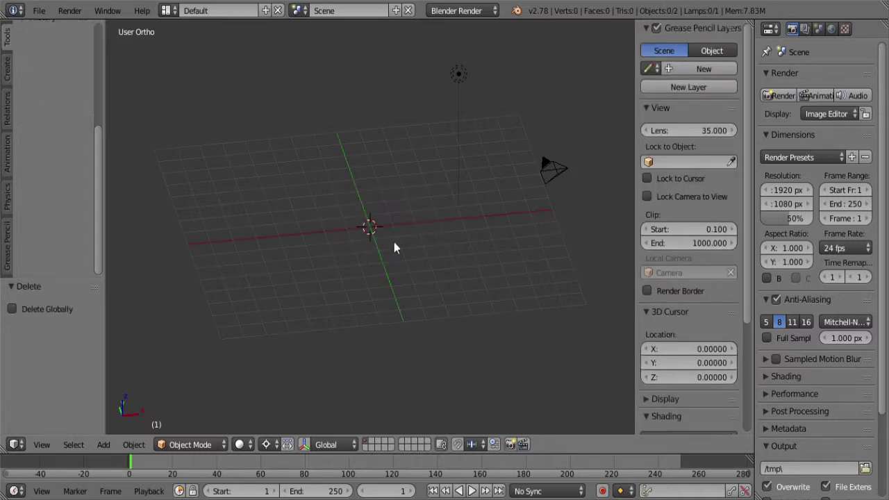
key("shift+a")
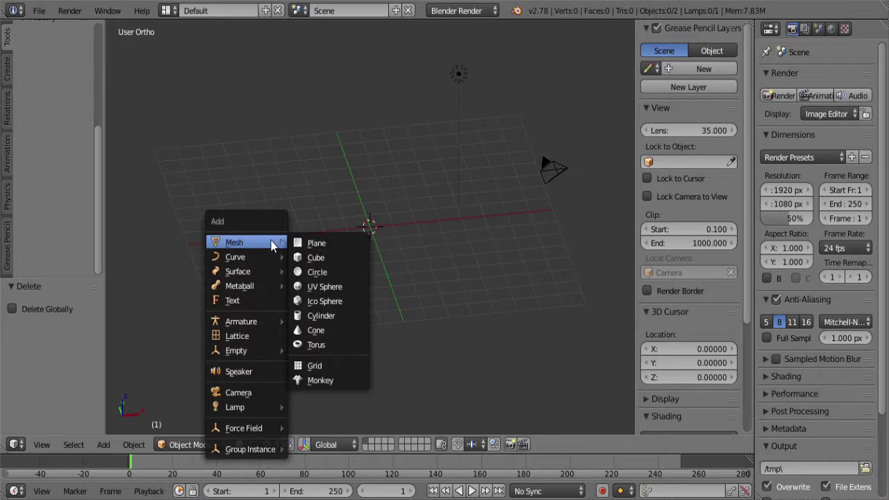
- Add a cylinder with 6 vertices, radius 4 and depth 4, then enter Edit Mode
mouse_move(260, 286)
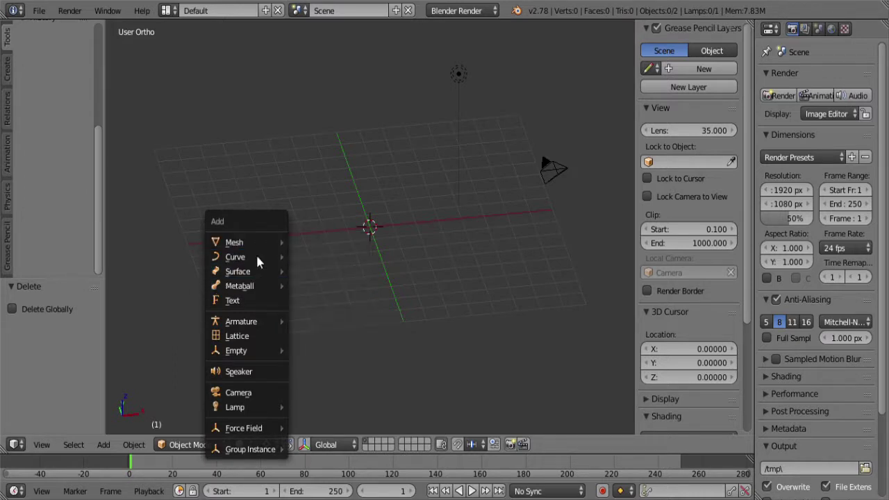
mouse_move(257, 242)
left_click(327, 316)
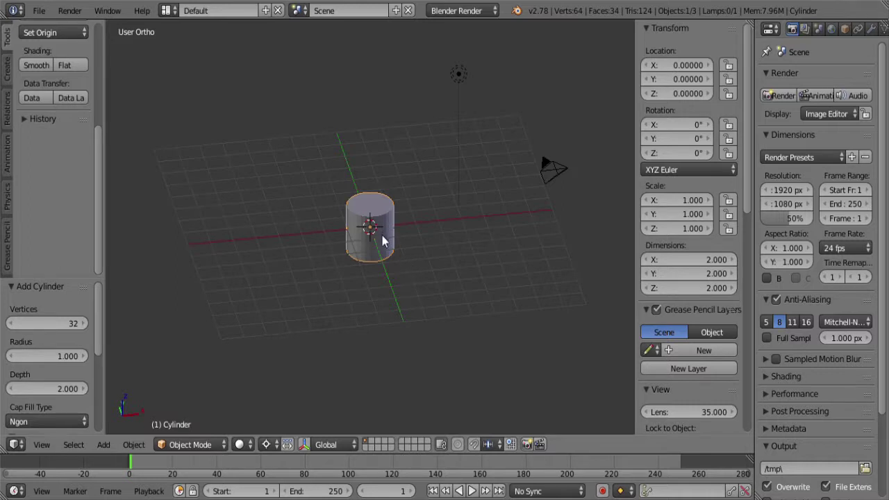
left_click(51, 322)
type("6")
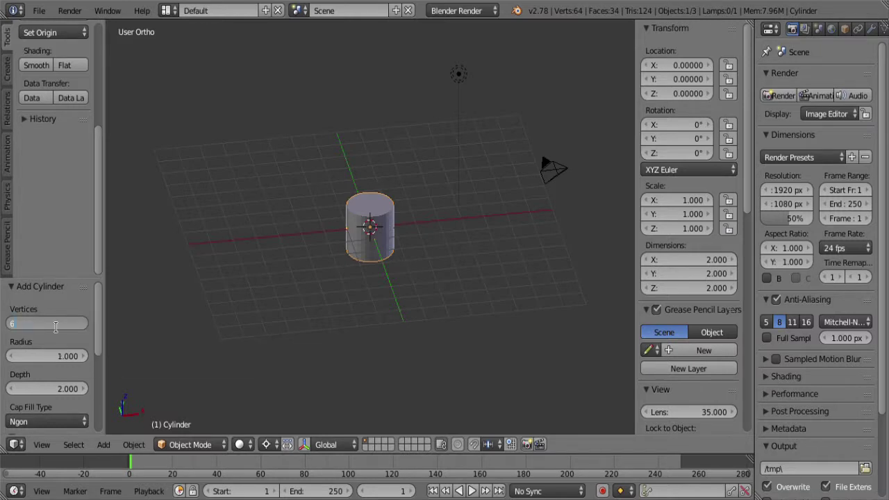
key("Return")
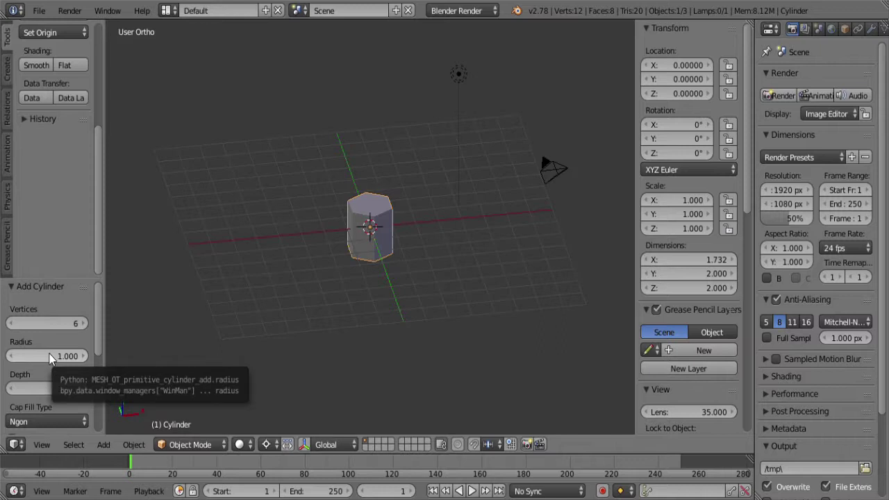
left_click(48, 353)
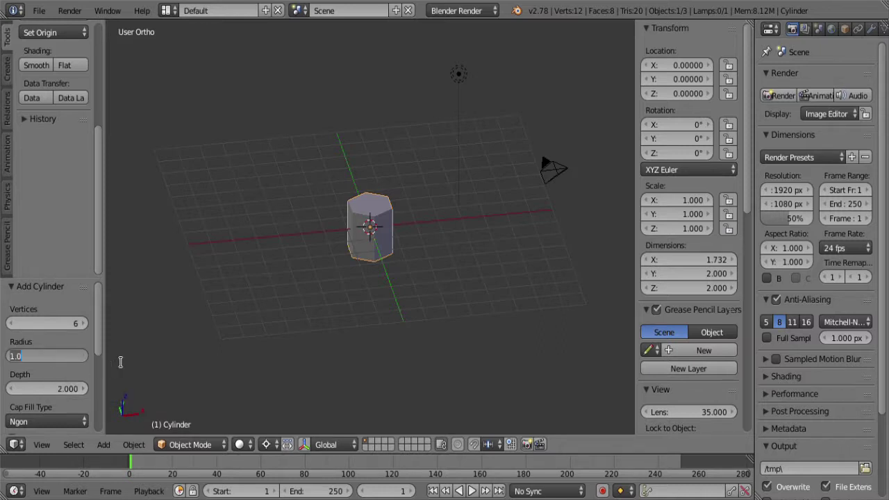
type("4")
key("Tab")
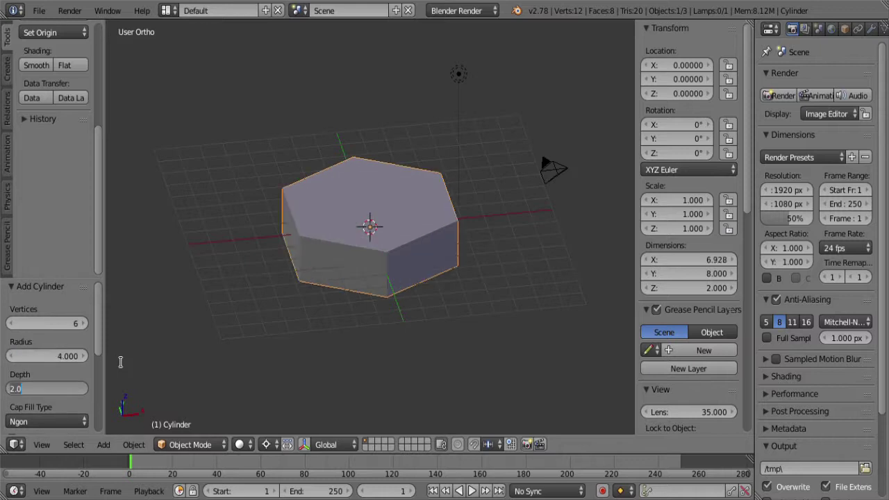
type("4")
key("Return")
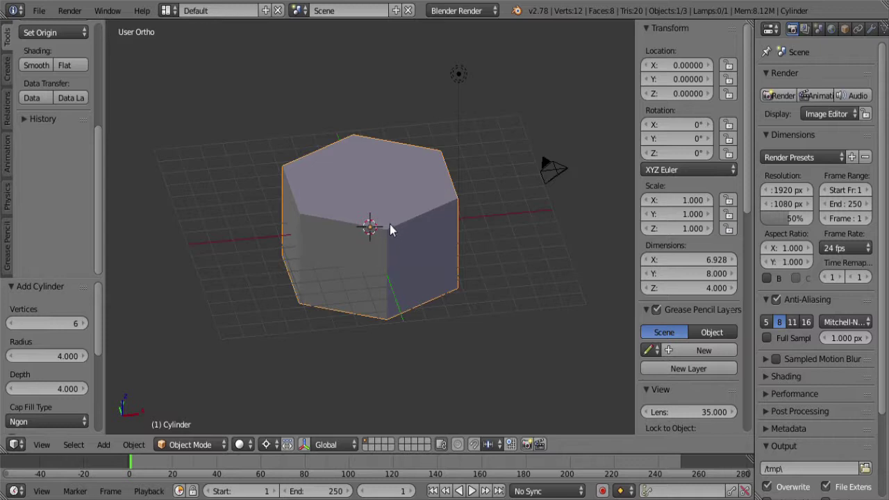
key("Tab")
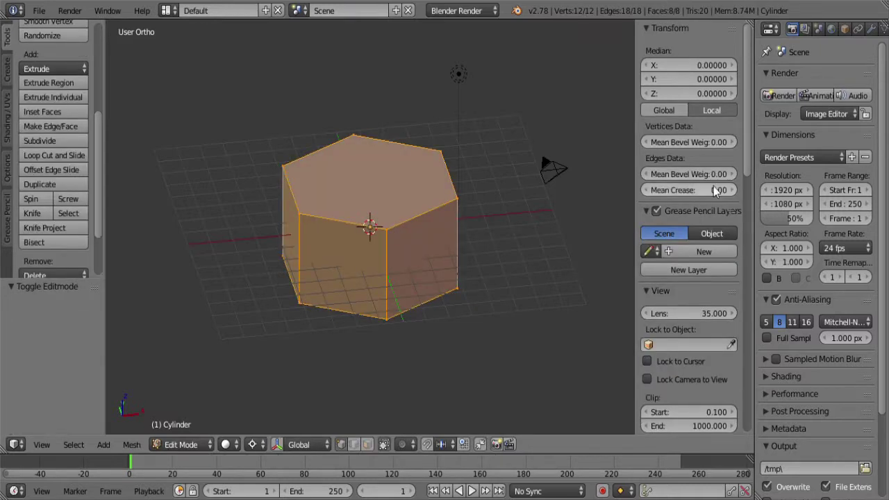
- Turn on edge length display for the prism's mesh
key("a")
key("a")
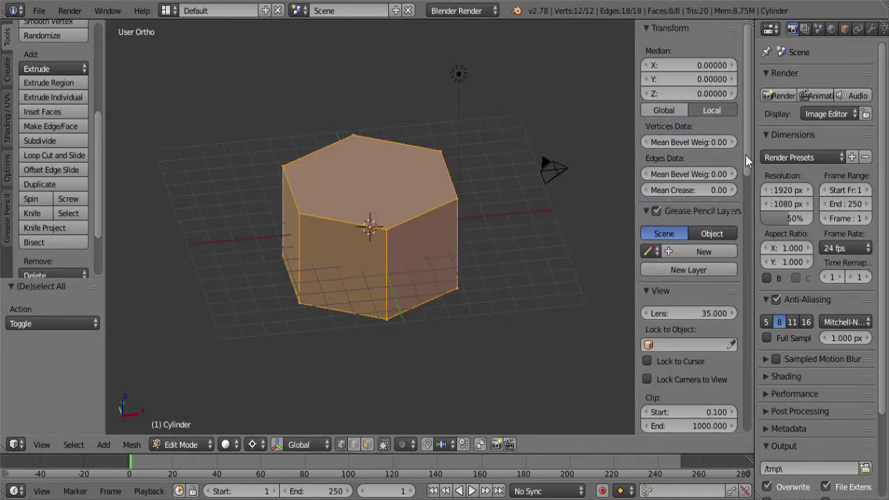
left_click_drag(745, 155, 757, 452)
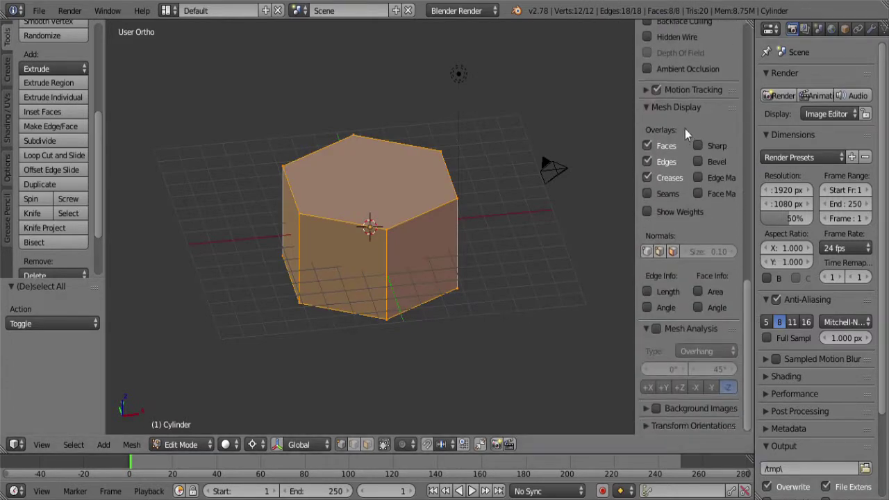
left_click(647, 293)
- Measure the prism across corners with a temporary edge reading 8, then undo it
right_click(410, 222)
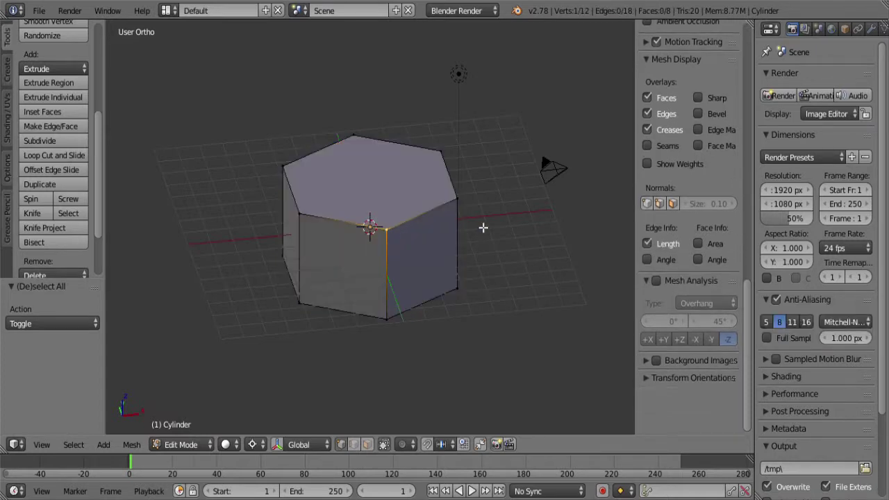
right_click(291, 216, "shift")
right_click(284, 174, "shift")
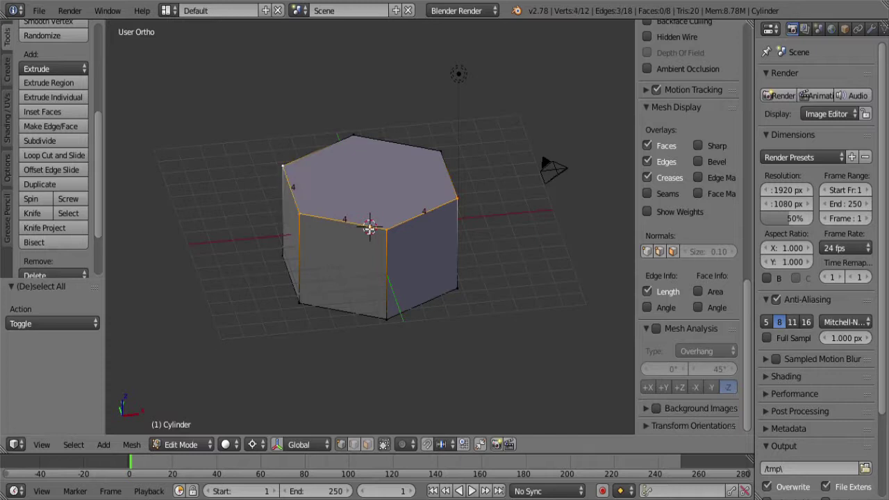
right_click(284, 169)
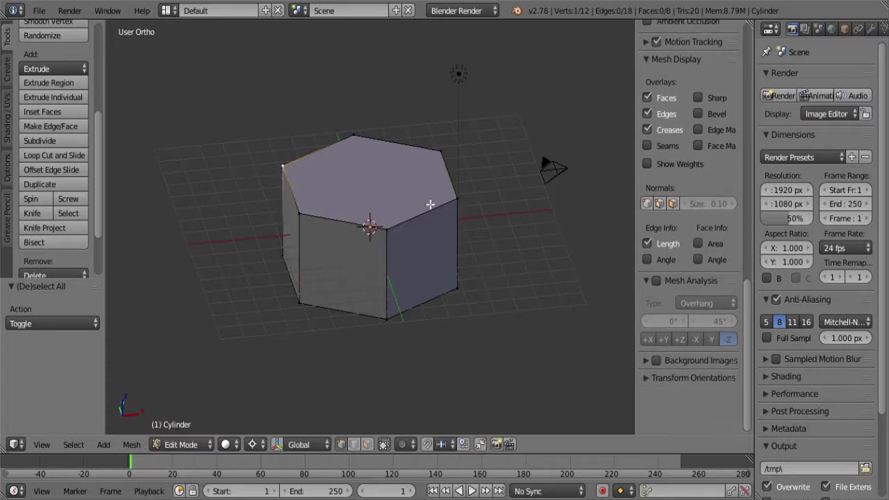
right_click(455, 203, "shift")
key("f")
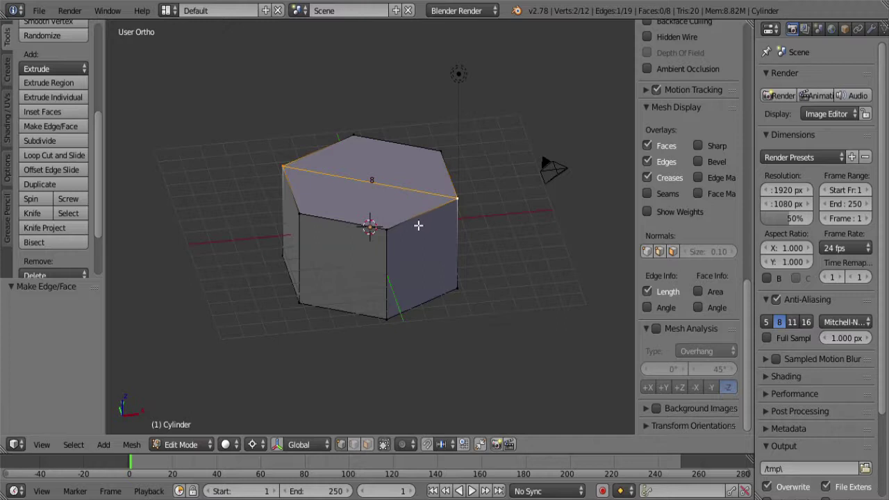
key("KP_8")
key("KP_7")
key("ctrl+z")
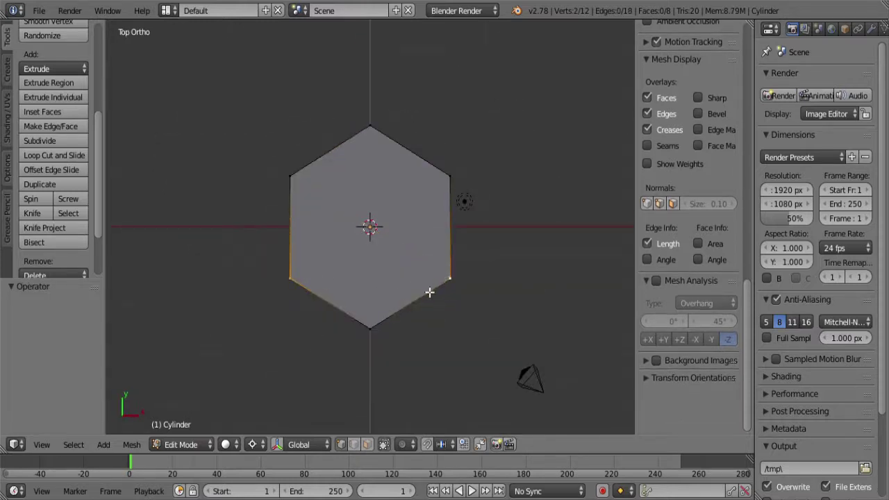
- Measure 6.928 across the flats with another temporary edge, then undo it
key("f")
middle_click_drag(387, 353, 371, 313)
scroll(374, 314, "up", 4)
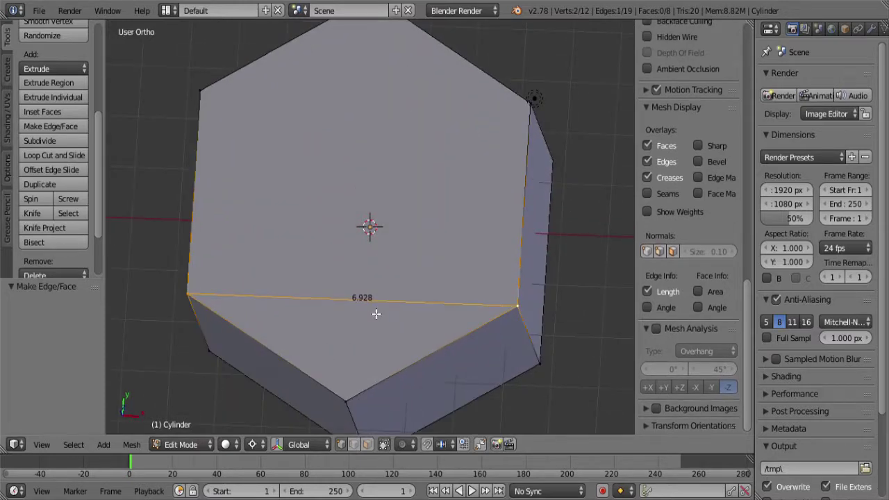
scroll(375, 314, "down", 5)
key("ctrl+z")
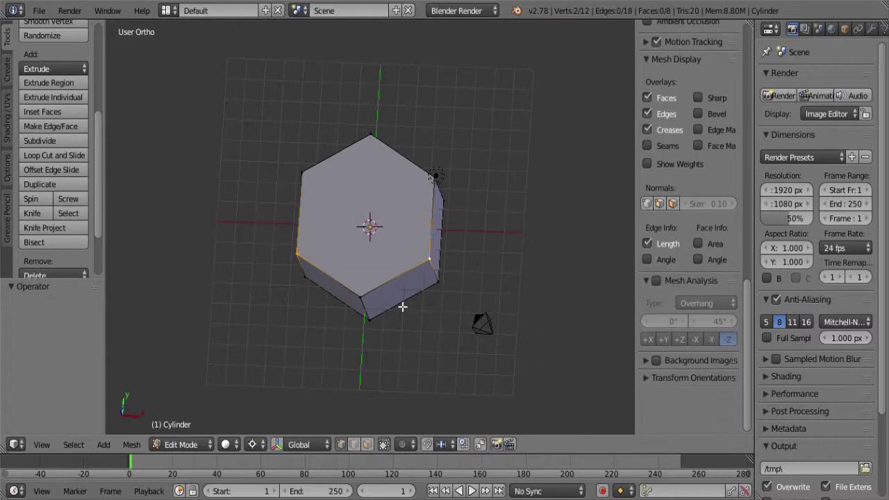
- In top wireframe view, box-select the hexagon's top and bottom corner vertices
key("KP_7")
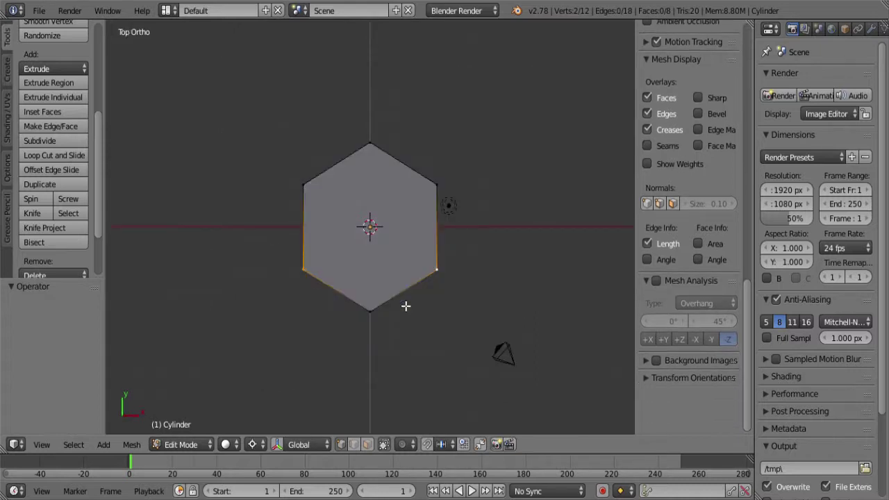
key("z")
key("a")
key("b")
left_click_drag(346, 97, 393, 364)
- Delete the corner vertices and duplicate the two remaining side faces rotated -90°
key("x")
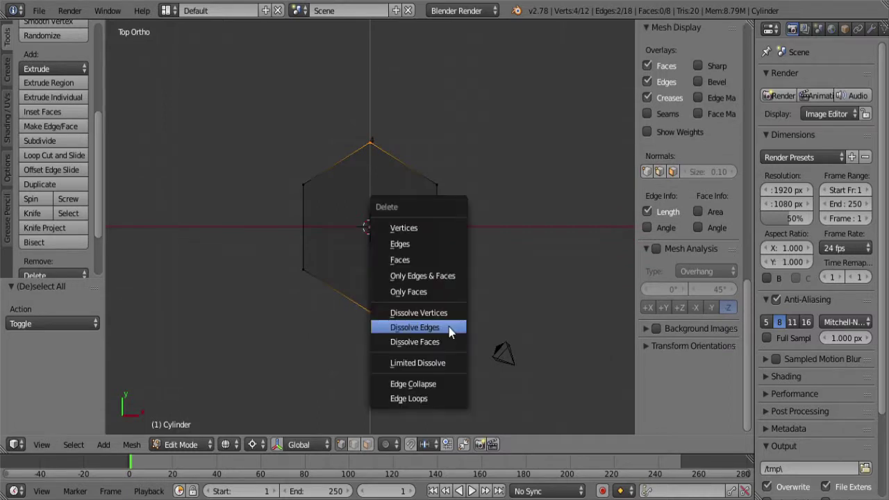
left_click(423, 230)
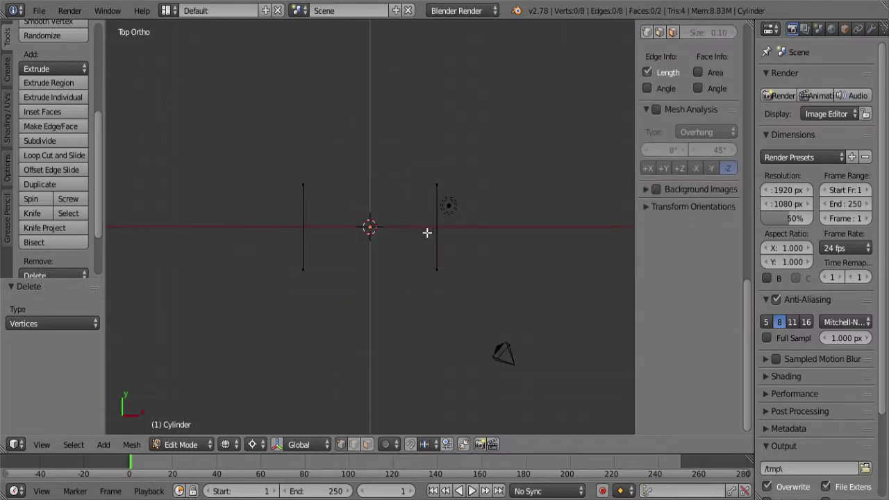
key("a")
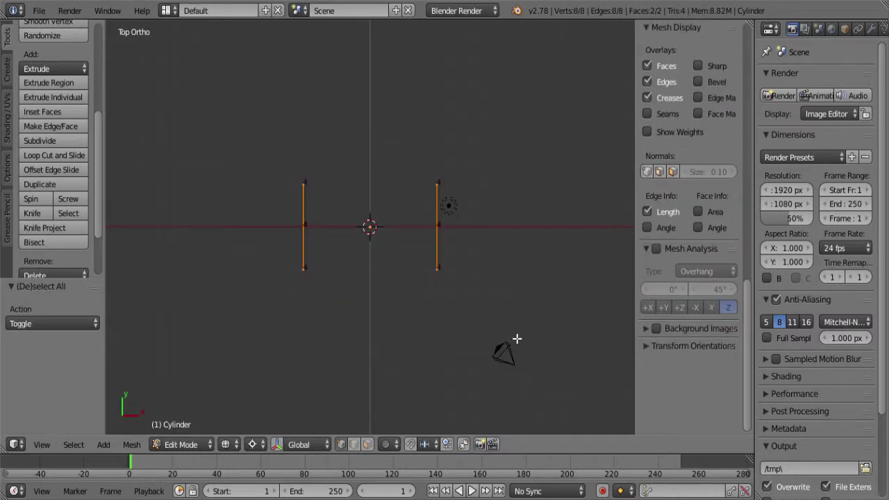
key("shift+d")
key("r")
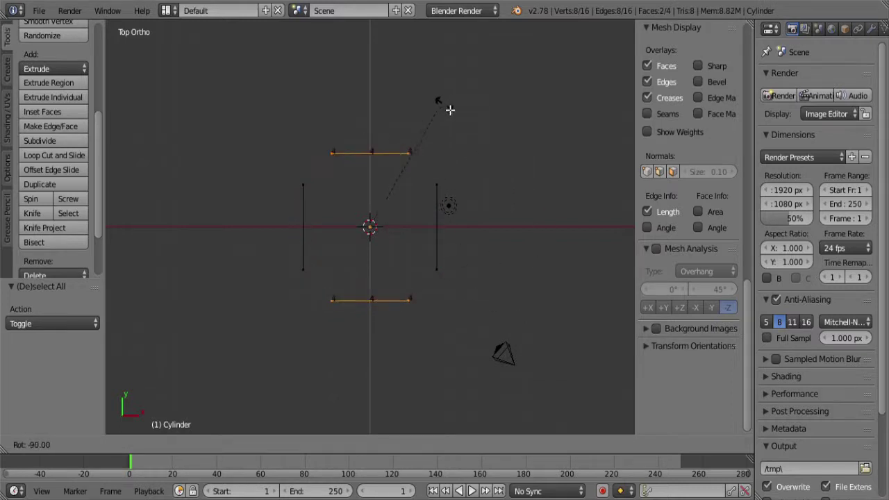
left_click(450, 109)
middle_click_drag(367, 393, 335, 294)
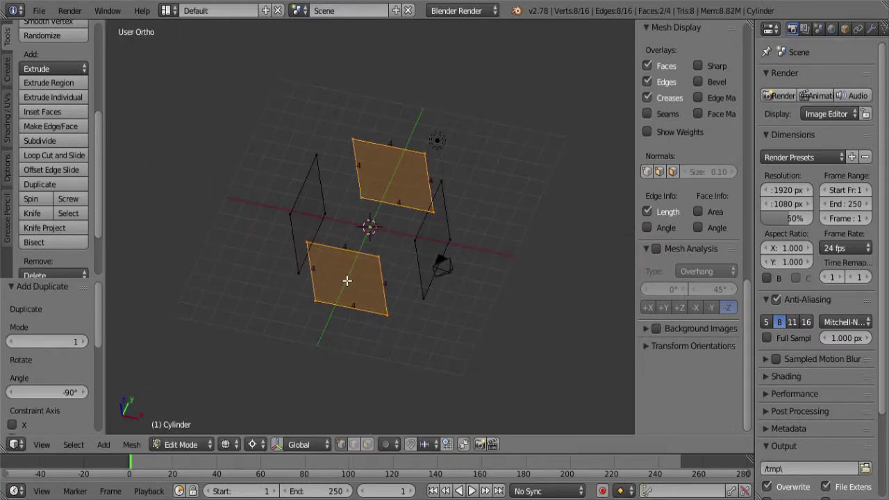
key("Tab")
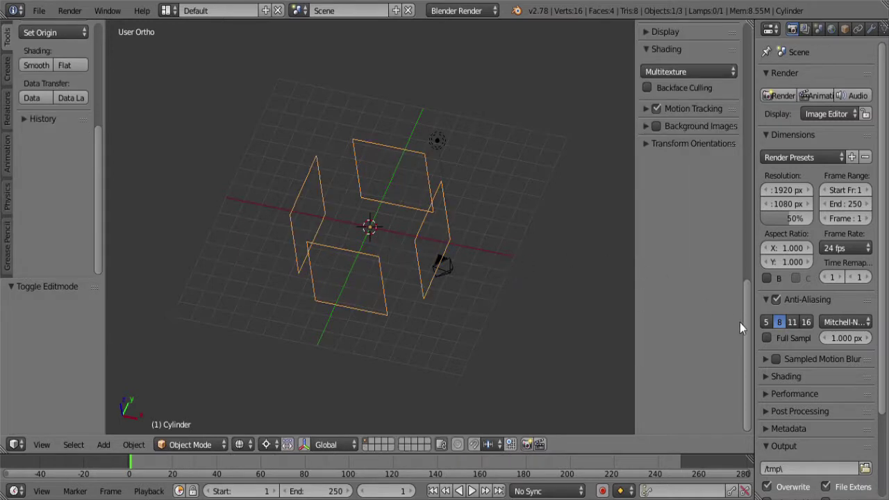
mouse_move(747, 325)
left_mouse_down()
mouse_move(764, 55)
mouse_move(731, 63)
left_mouse_up()
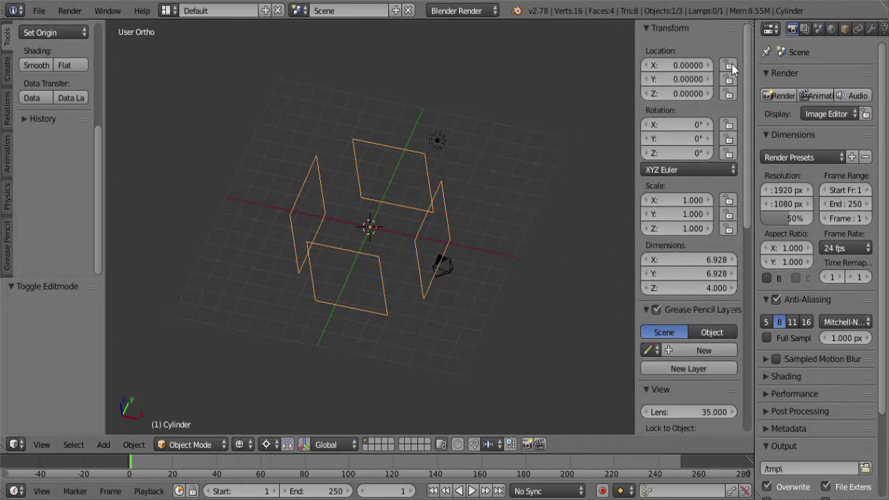
- Set the object's X and Y dimensions to 8, then apply its scale
left_click(694, 260)
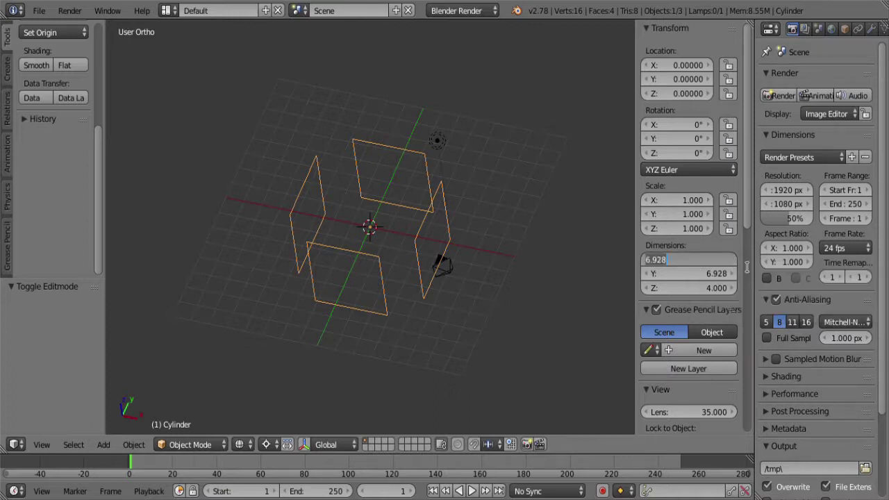
type("9")
key("BackSpace")
type("8")
key("Tab")
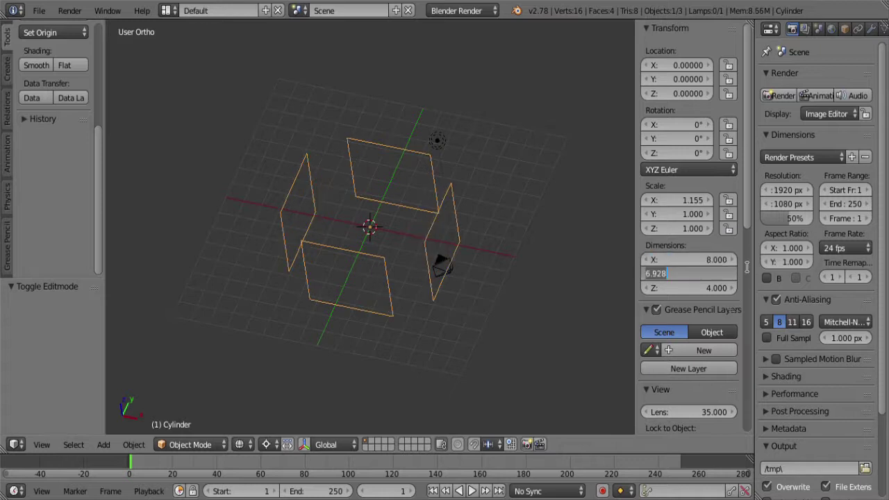
type("8")
key("Return")
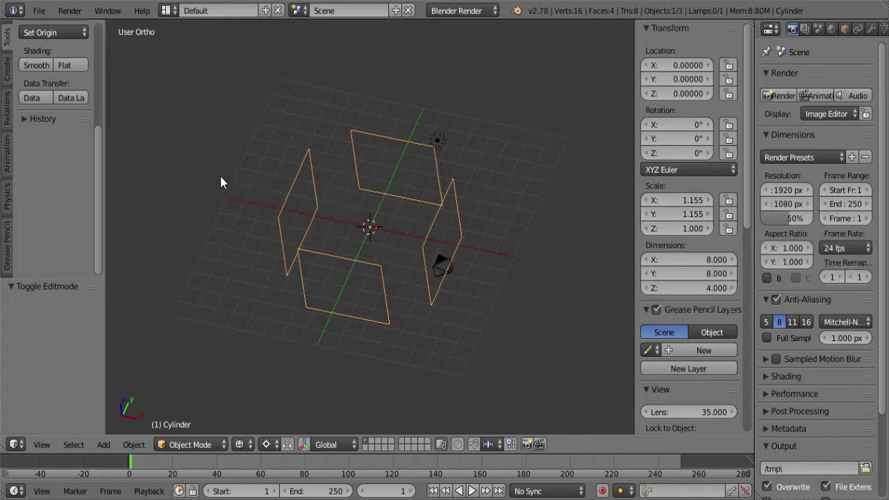
key("ctrl+a")
left_click(221, 143)
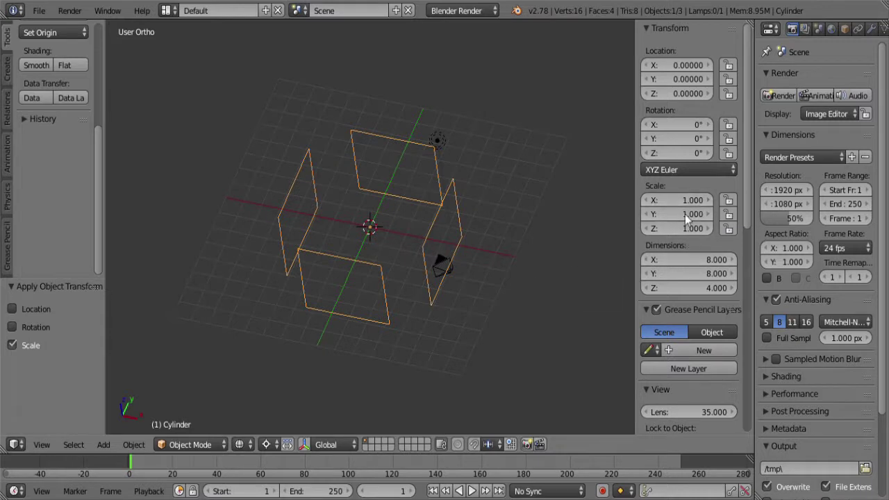
- In top view, rotate the two faces 30° and duplicate them rotated -60°
key("Tab")
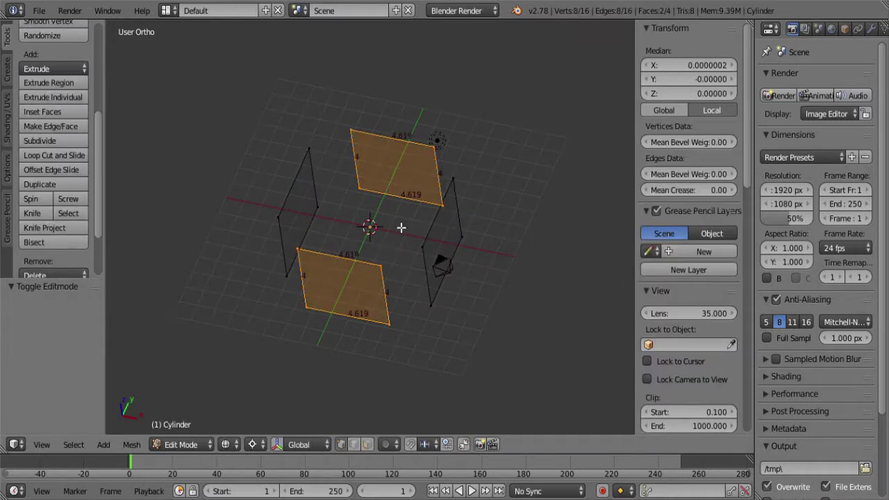
key("KP_7")
middle_click_drag(401, 227, 434, 178, "shift")
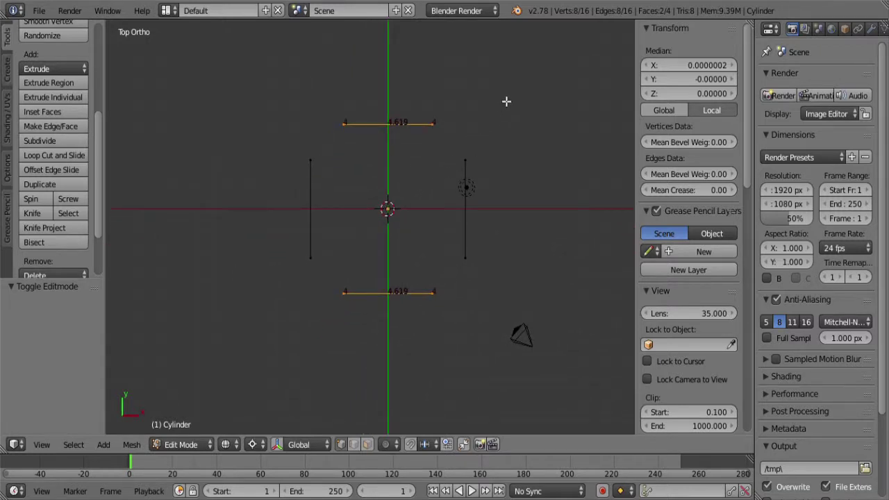
key("r")
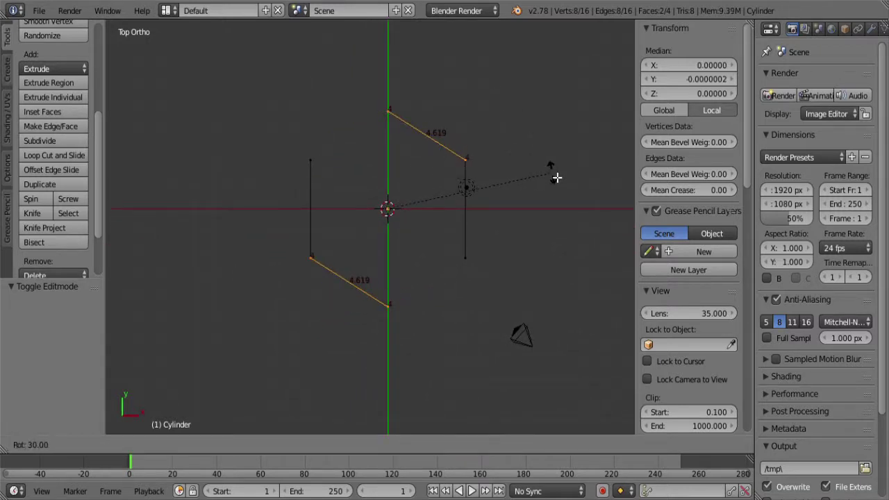
left_click(556, 178)
key("shift+d")
key("r")
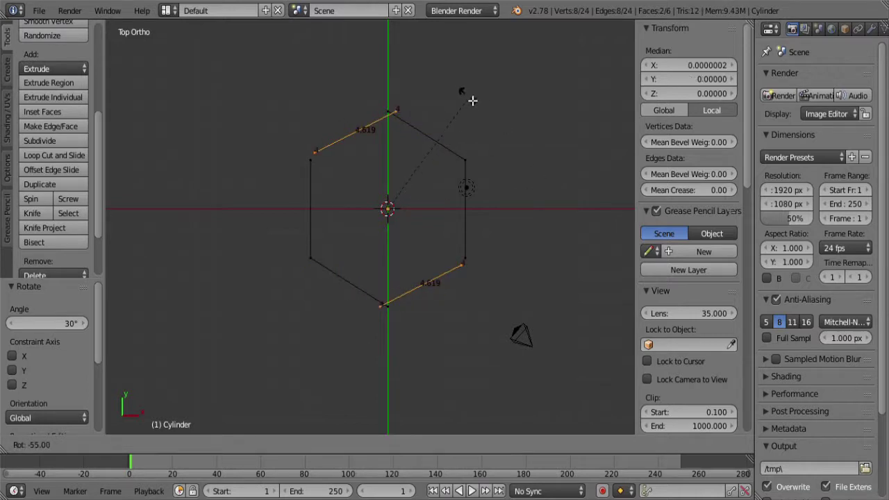
left_click(462, 98)
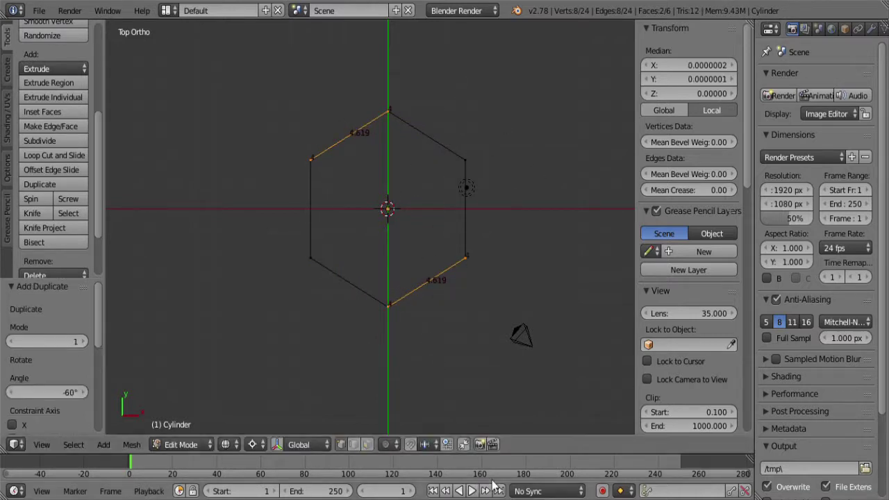
middle_click_drag(424, 366, 416, 248)
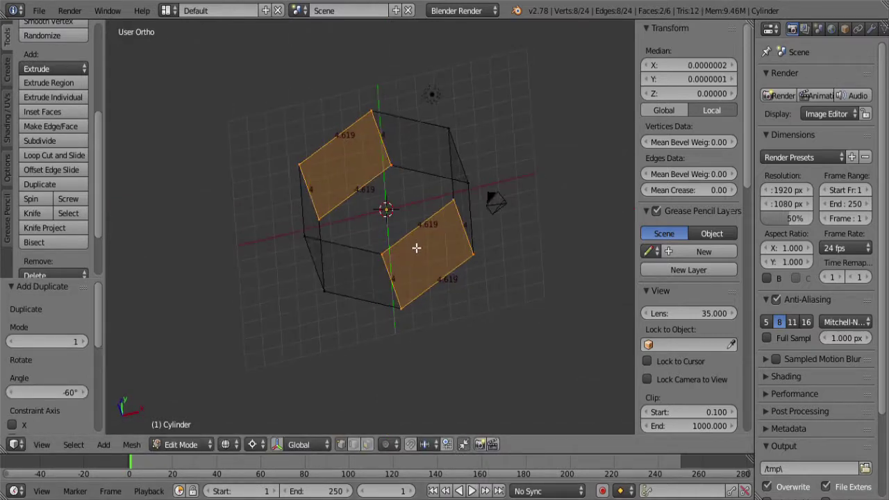
- Merge the overlapping duplicate vertices of the six-face ring
key("a")
key("a")
key("w")
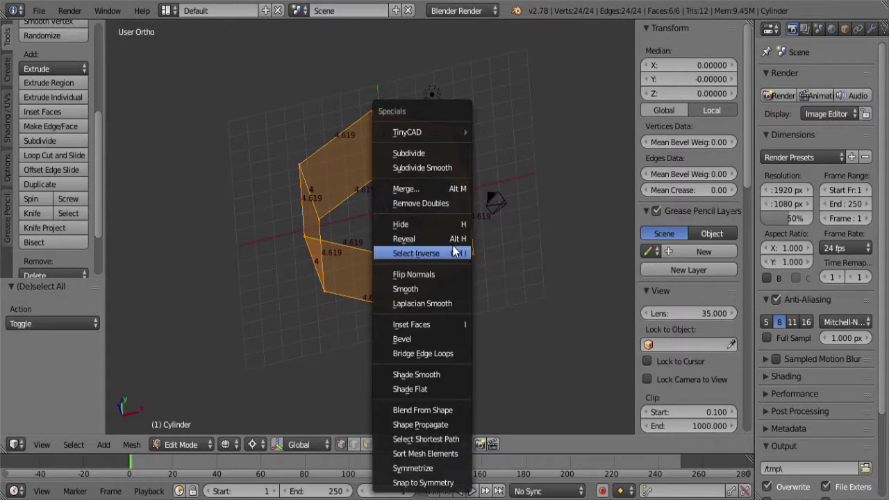
left_click(436, 210)
middle_click_drag(404, 275, 388, 330)
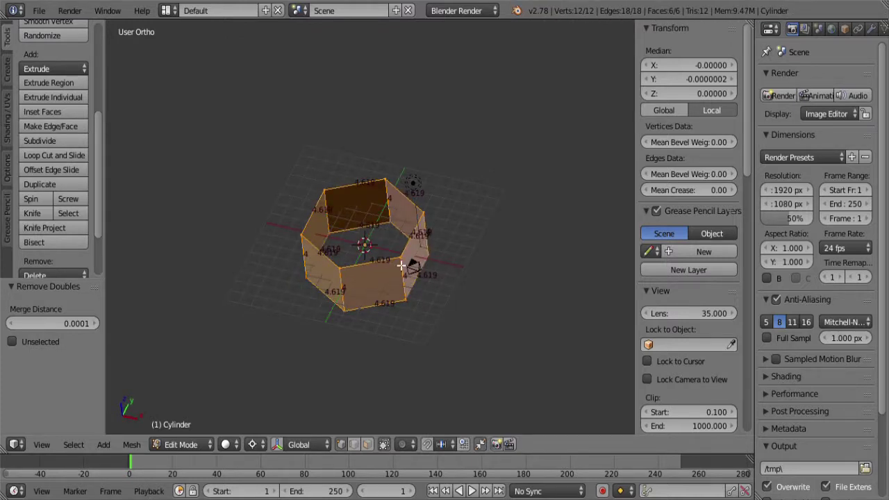
right_click(401, 268)
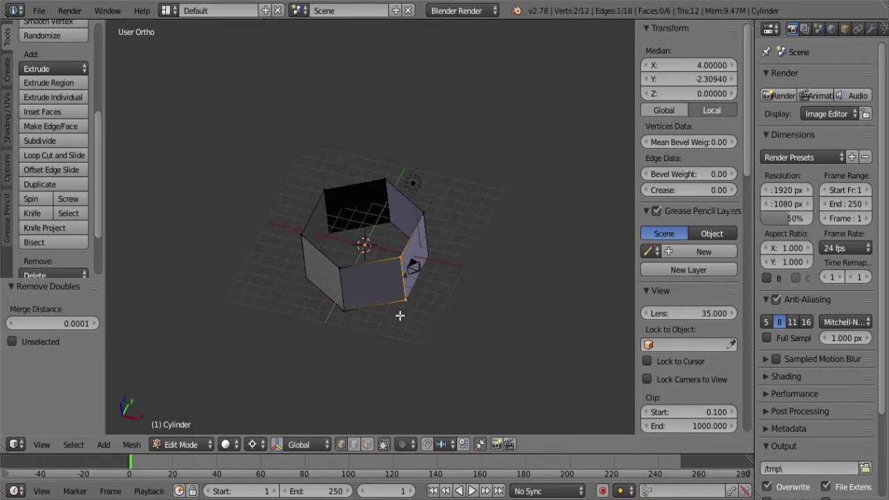
key("a")
- Add a 24-sided cylinder with radius 2.5 inside the hexagonal ring
key("shift+a")
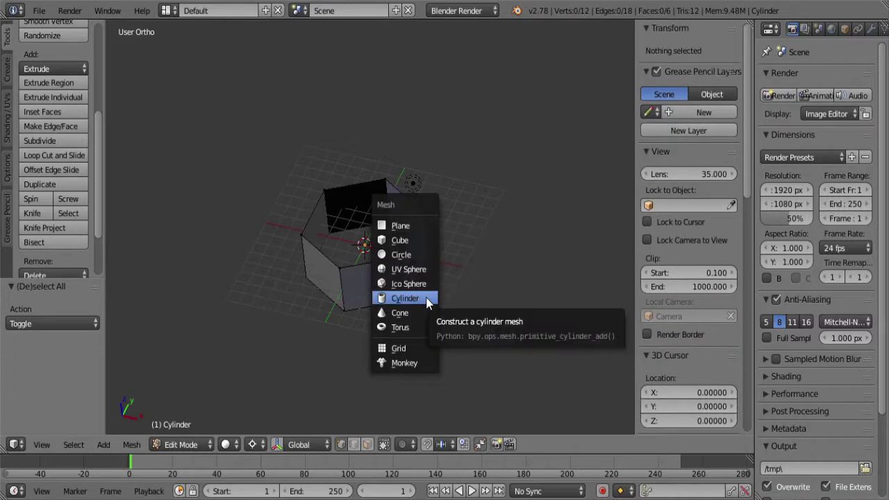
left_click(407, 298)
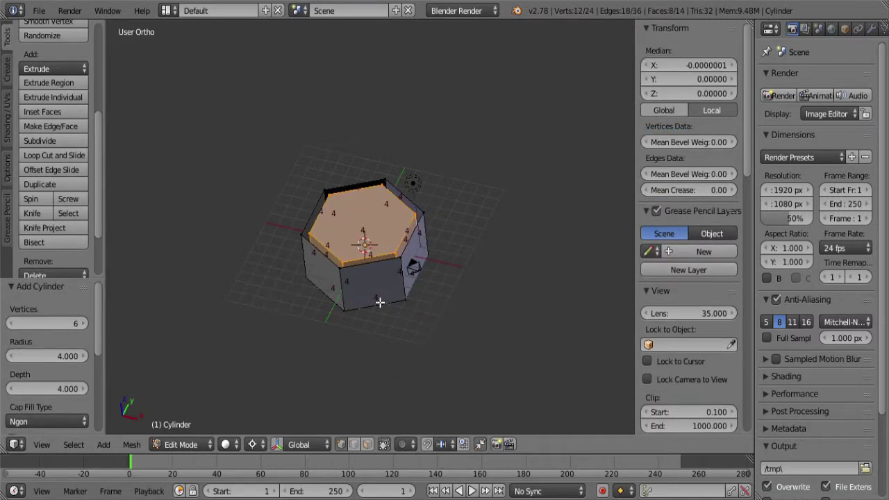
left_click(55, 324)
type("2")
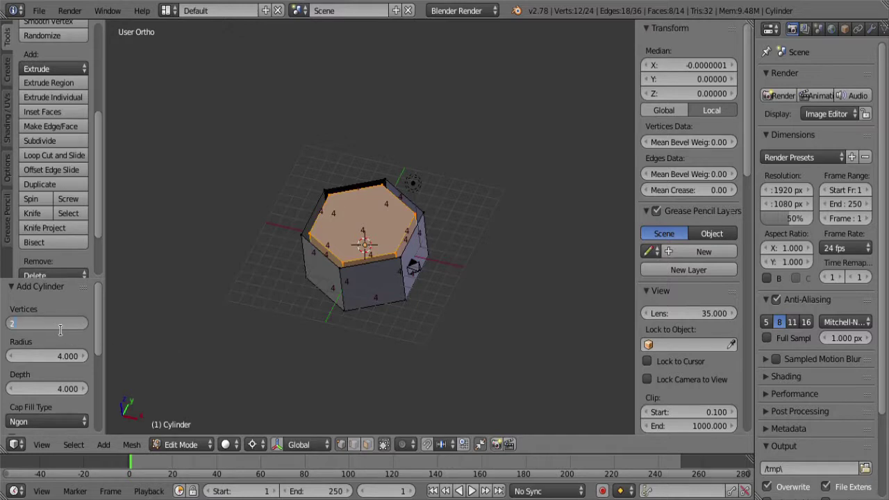
type("4")
key("Return")
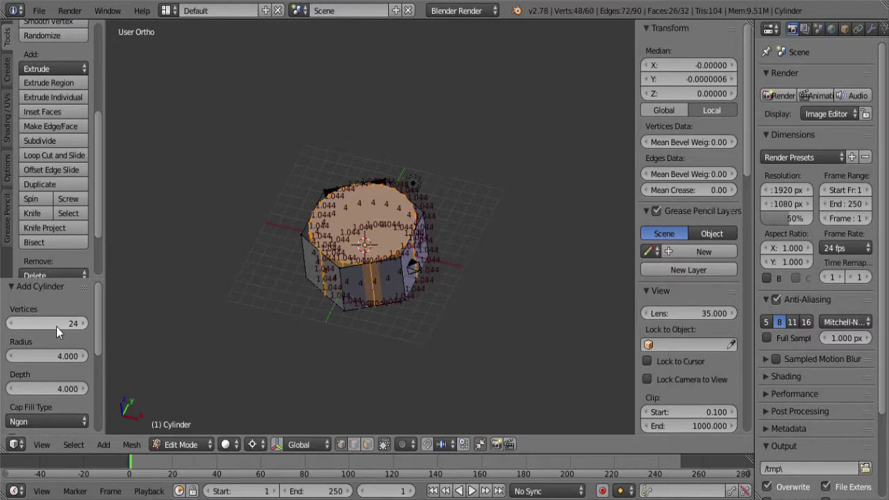
left_click(57, 358)
type("2")
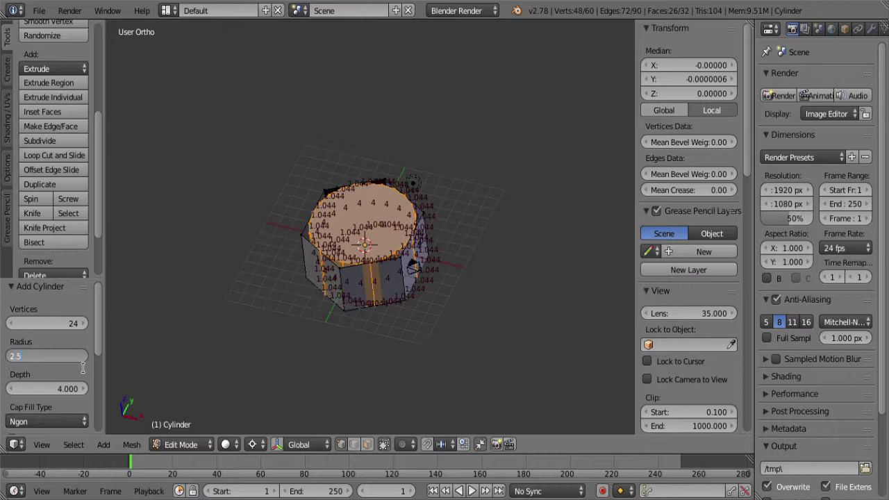
type(".5")
key("Return")
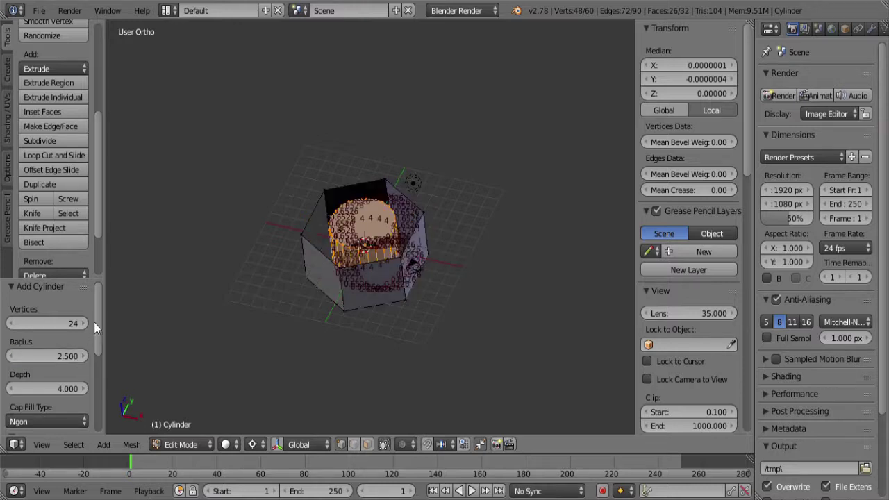
- Select the new cylinder's top and bottom cap faces
left_click(366, 445)
right_click(361, 226)
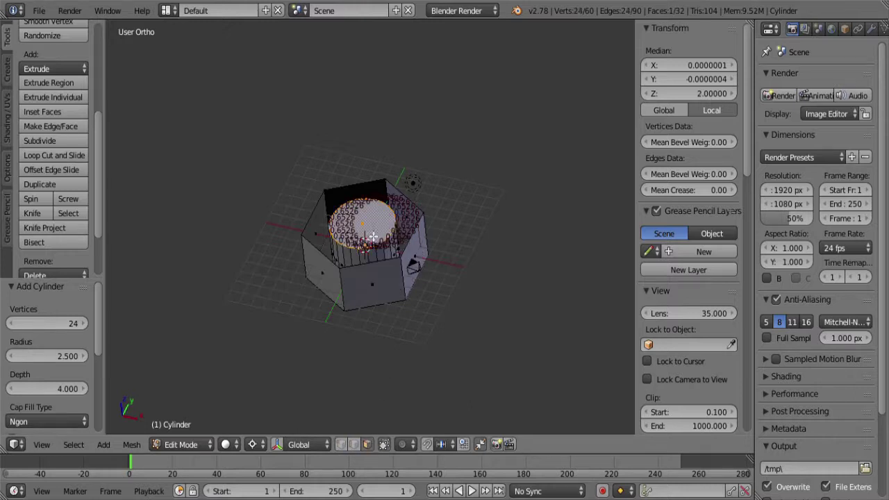
middle_click_drag(389, 299, 372, 314)
right_click(375, 289, "shift")
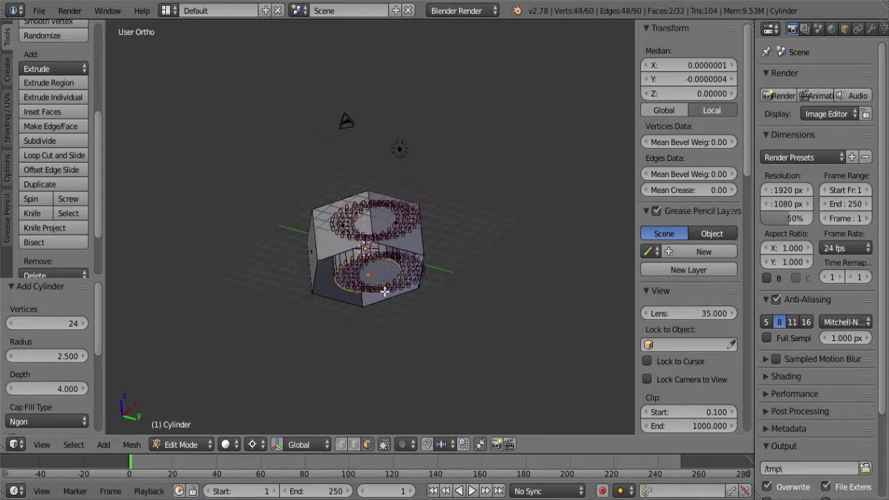
- Delete the cylinder's top and bottom caps to open the bore
key("x")
left_click(355, 321)
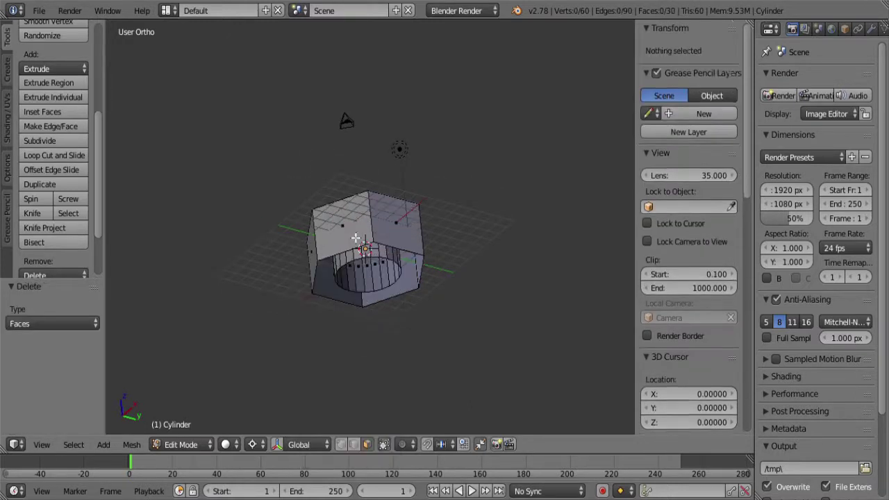
middle_click_drag(355, 321, 384, 341)
scroll(341, 357, "down", 3)
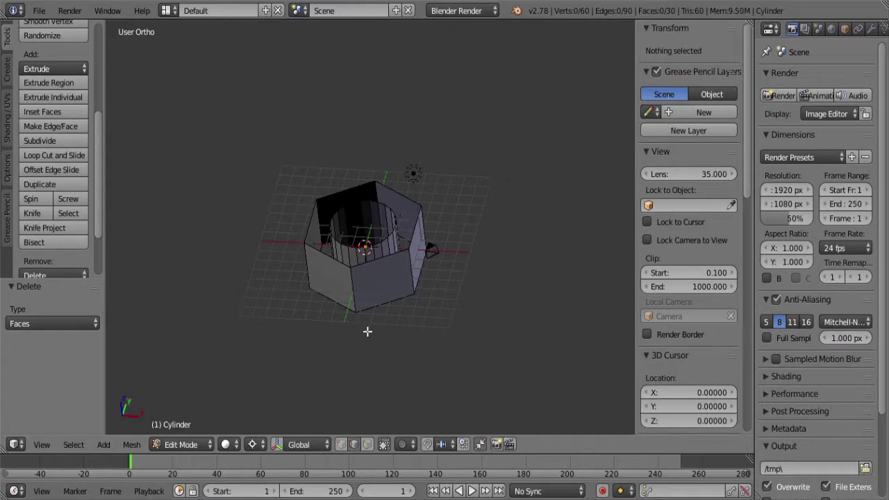
- Bevel the six vertical hex corner edges with 0.2 offset and 2 segments
right_click(356, 292, "ctrl+alt")
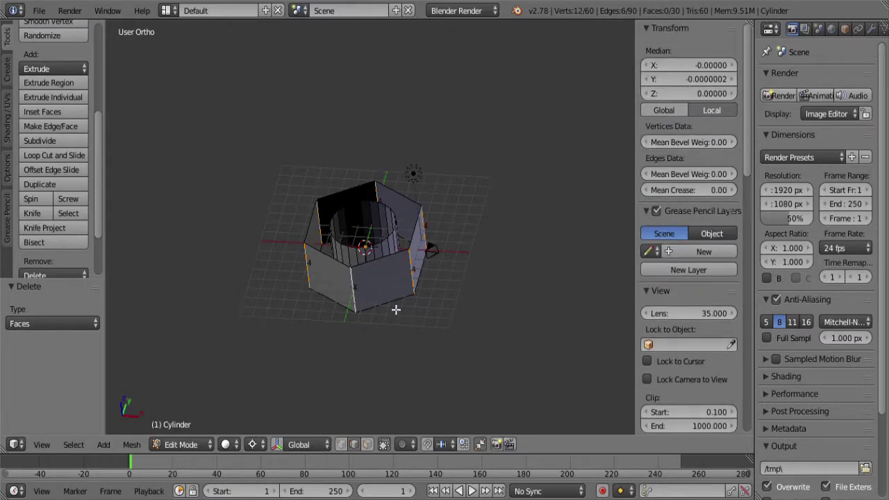
key("ctrl+b")
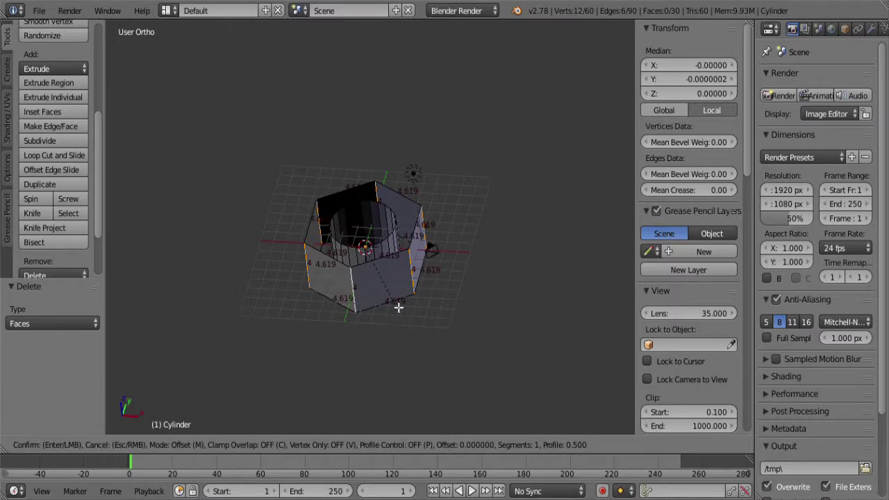
type(".2")
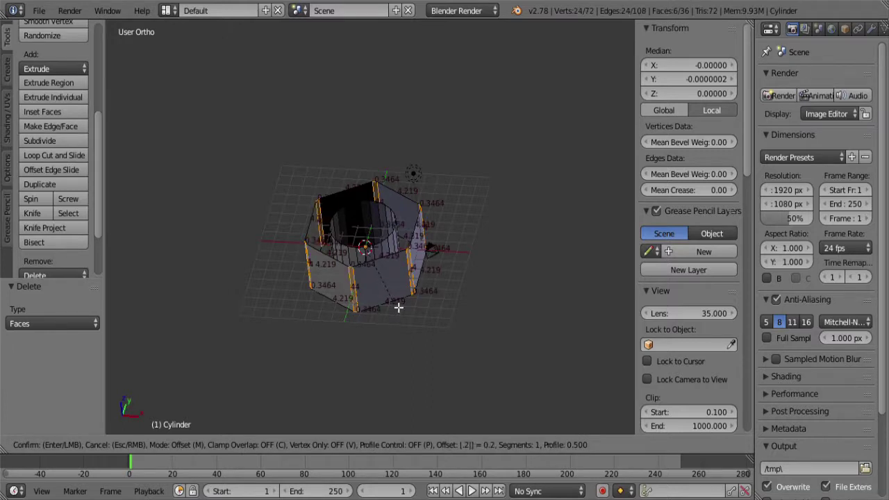
scroll(398, 308, "up", 1)
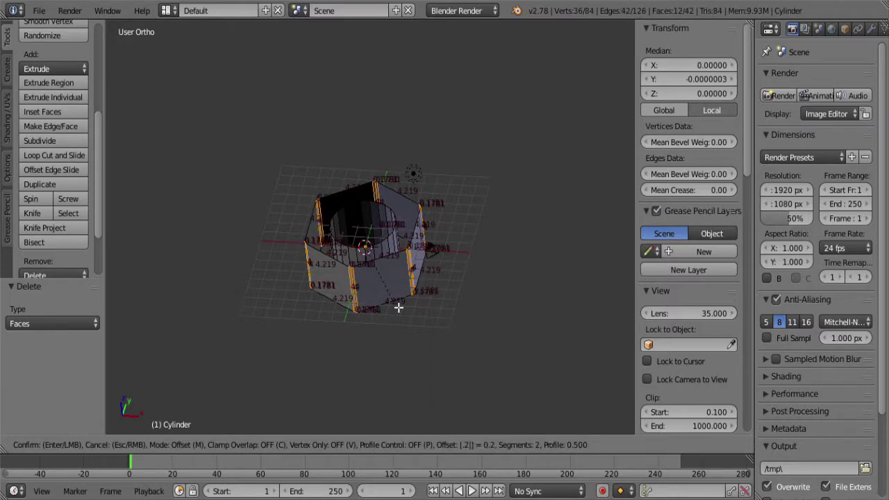
left_click(396, 308)
scroll(389, 309, "up", 4)
middle_click_drag(403, 311, 385, 328, "shift")
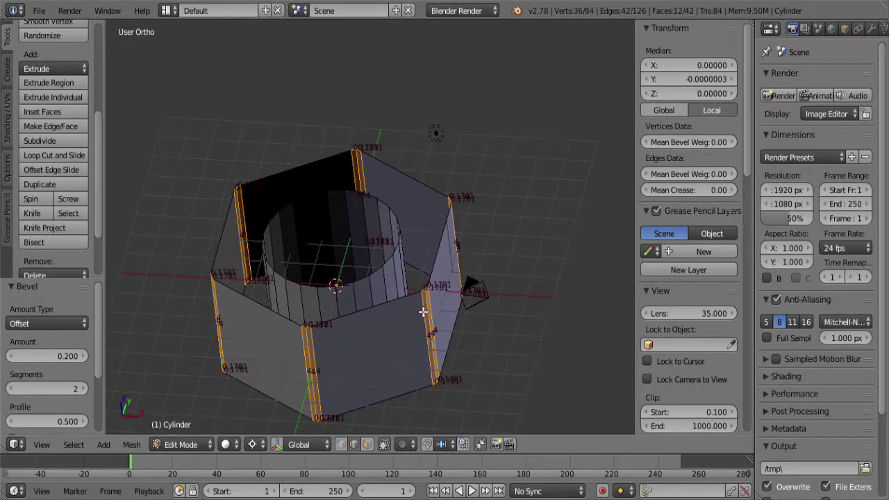
- Fill faces between the bore loops and the hexagon loops on both the top and the underside
key("a")
right_click(385, 273, "alt")
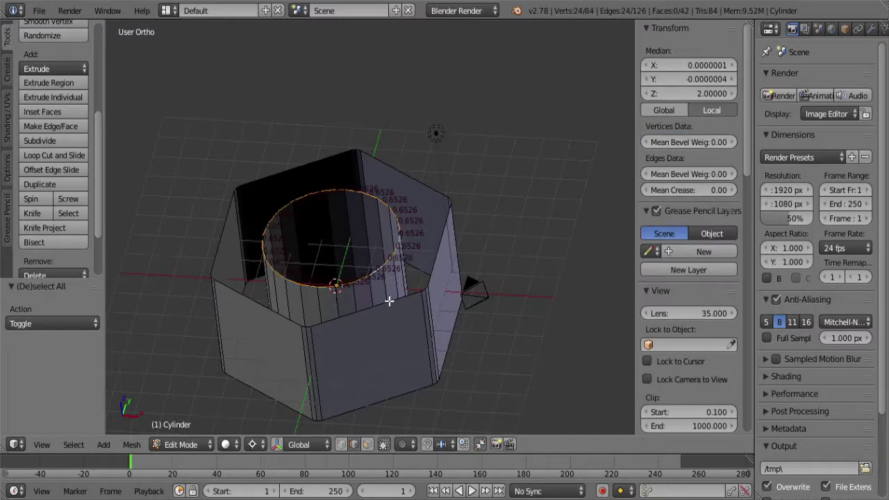
right_click(390, 306, "alt+shift")
key("ctrl+e")
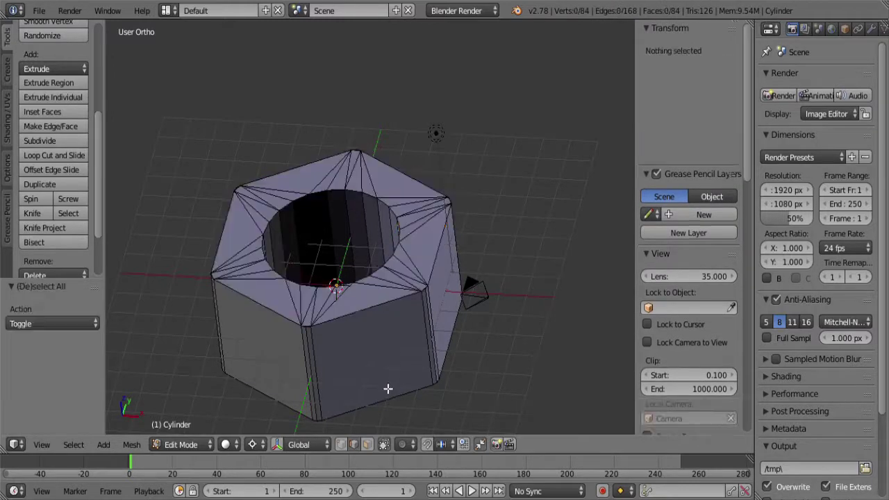
middle_click_drag(391, 310, 341, 205)
right_click(345, 254, "alt")
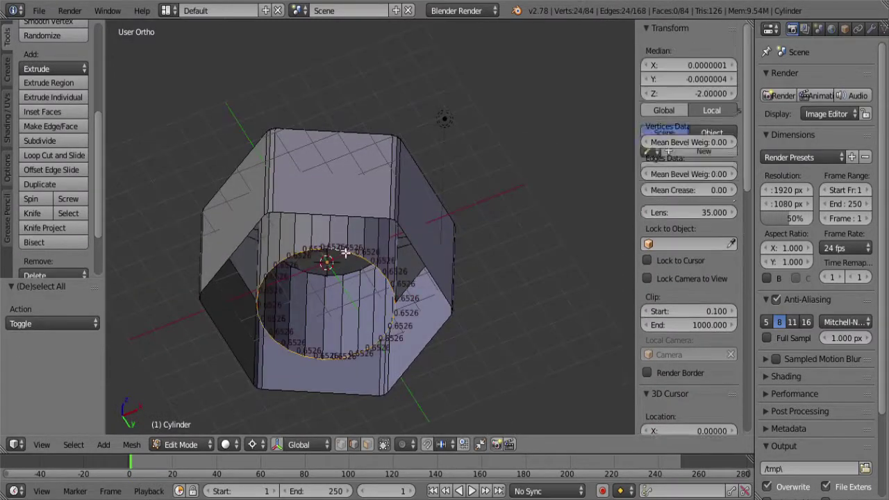
right_click(337, 219, "alt+shift")
key("alt+f")
- Recalculate the whole nut's normals so they all point consistently outward
key("a")
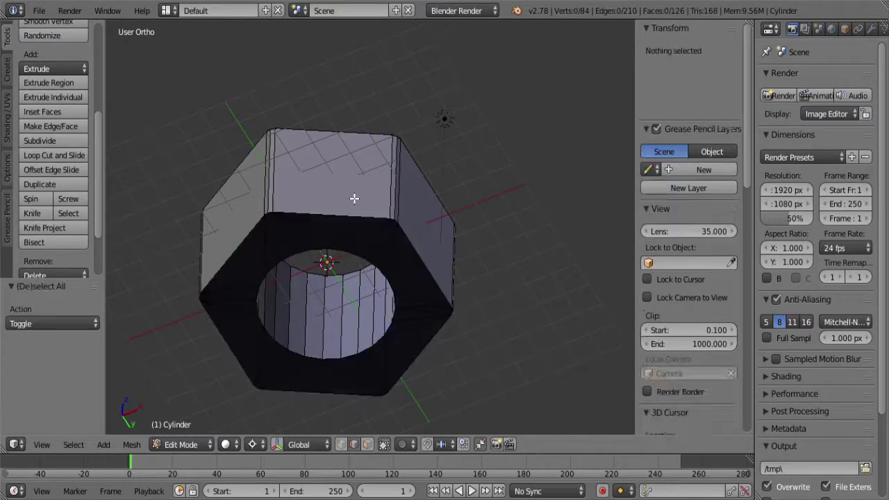
key("a")
key("ctrl+n")
middle_click_drag(354, 199, 371, 336)
scroll(395, 332, "up", 2)
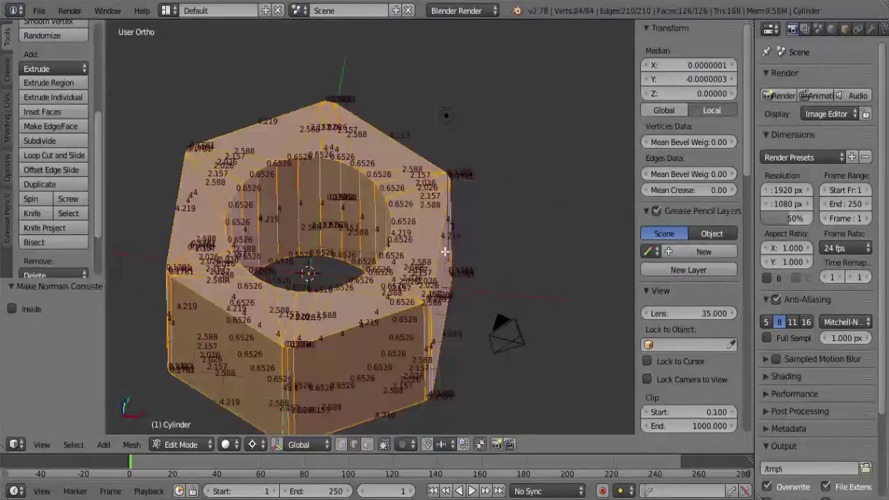
- Snap the 3D cursor to an edge on the nut's right side
right_click(451, 263)
key("shift+s")
left_click(518, 311)
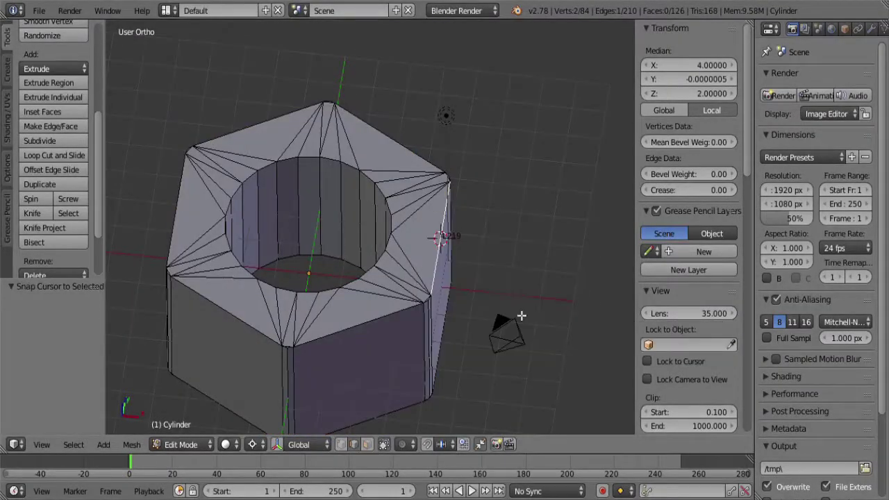
- Duplicate that edge and rotate the copy -90 degrees, then 45 degrees in front view
key("KP_7")
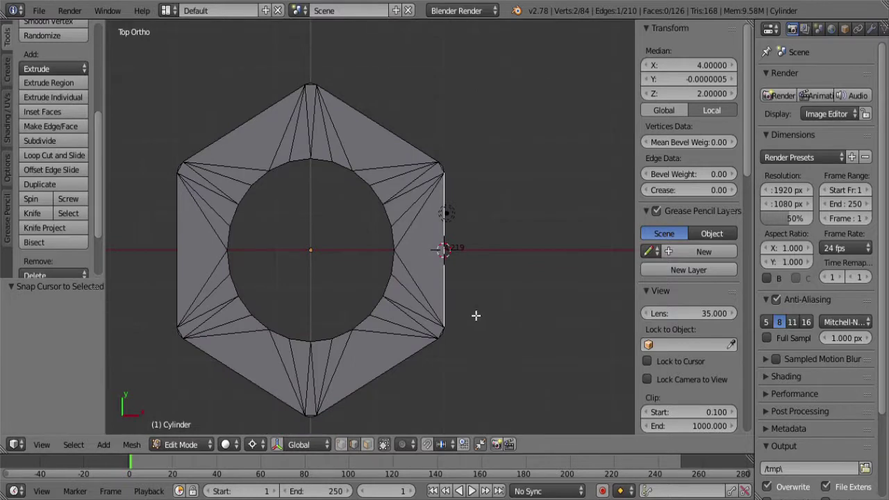
key("shift+d")
type("r-90")
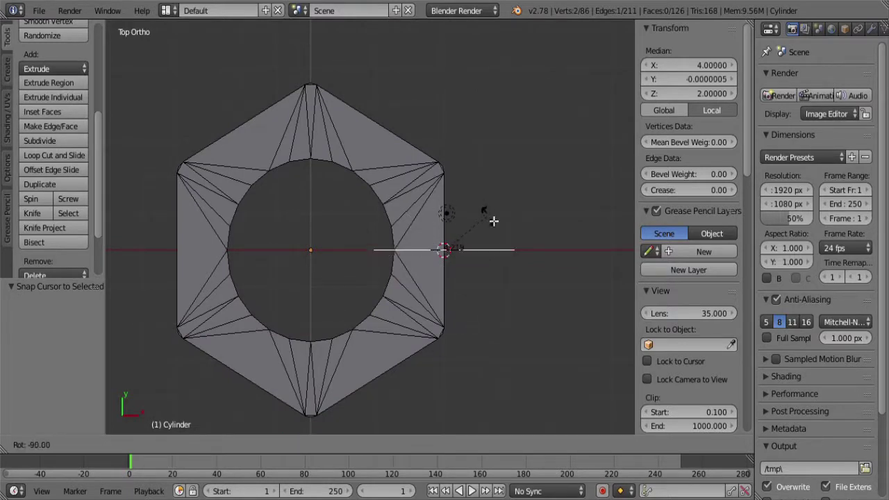
key("Return")
key("KP_1")
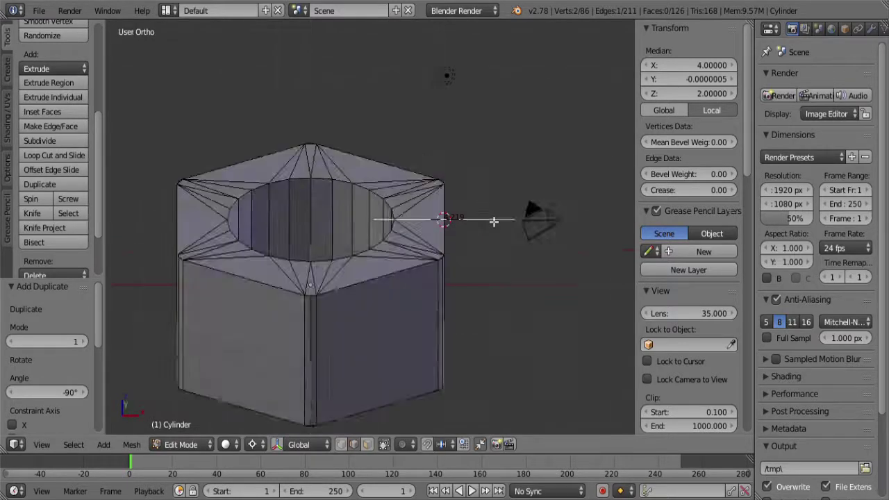
type("r")
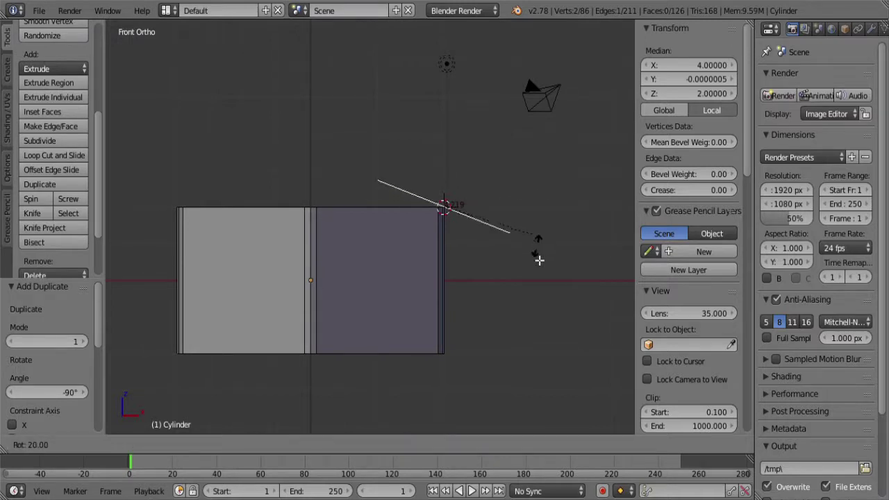
type("45")
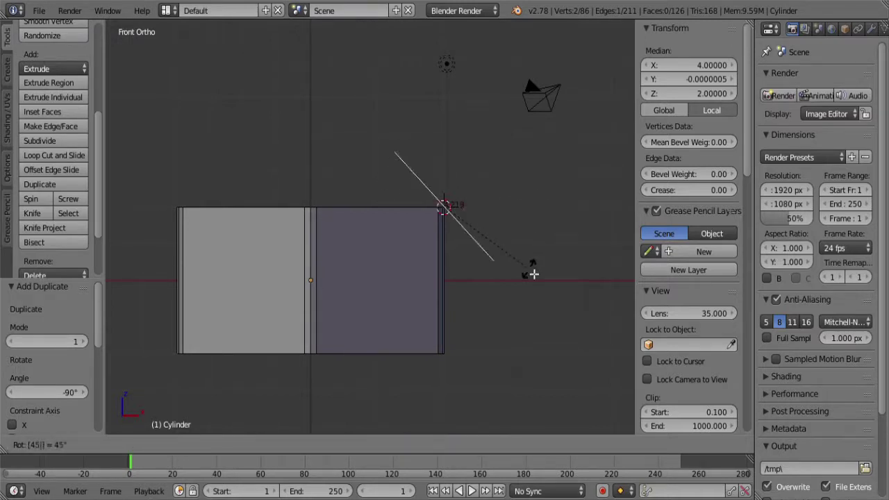
key("Return")
scroll(528, 271, "up", 5)
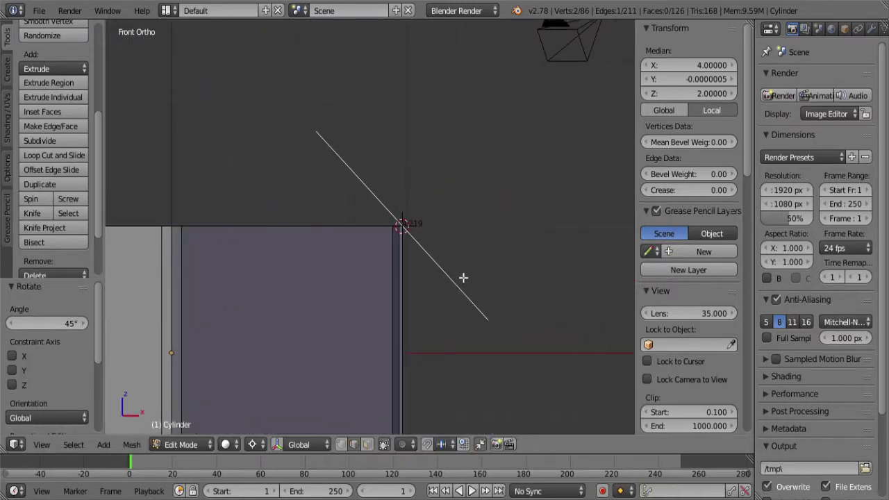
middle_click_drag(498, 267, 486, 258, "shift")
- Move the edge 0.1 down and inward and extrude it into a faceless 1.414 × 4.219 rectangle outline
key("g")
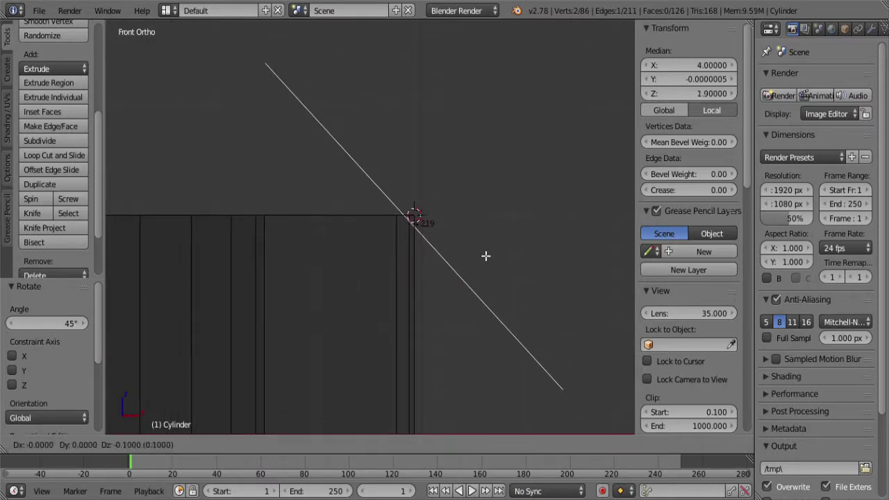
left_click(484, 256)
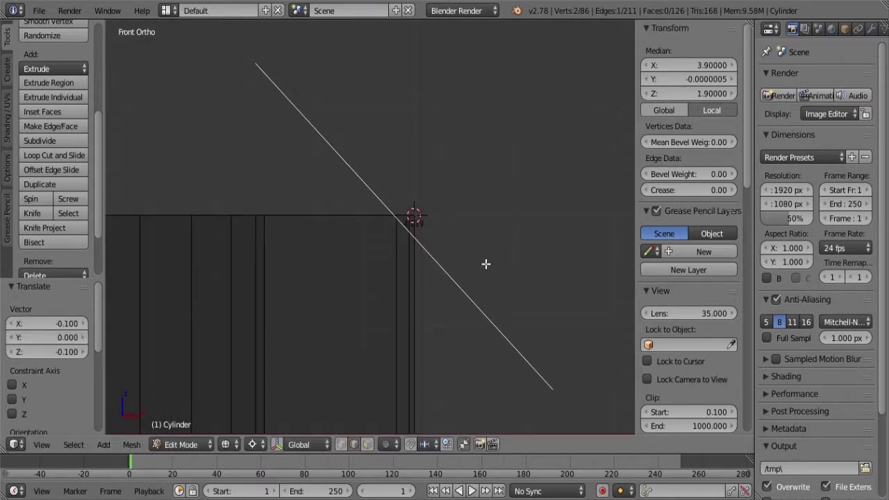
scroll(486, 264, "down", 4)
key("e")
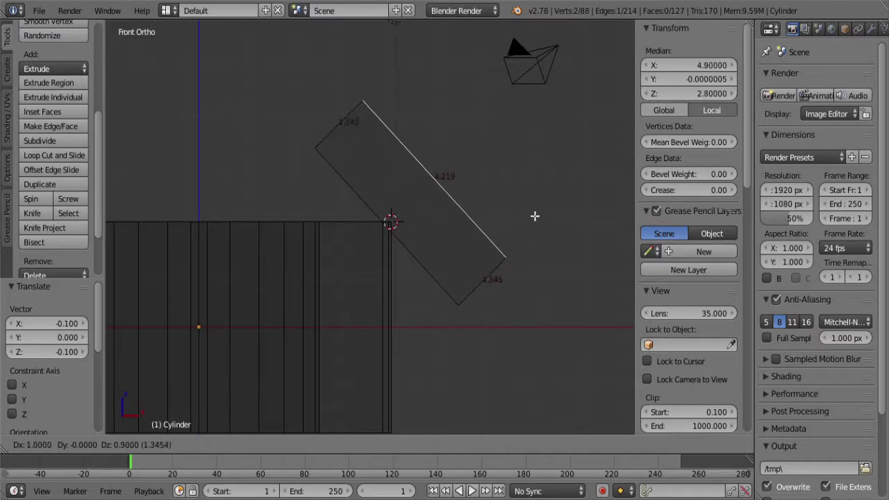
left_click(533, 215)
key("ctrl+KP_Add")
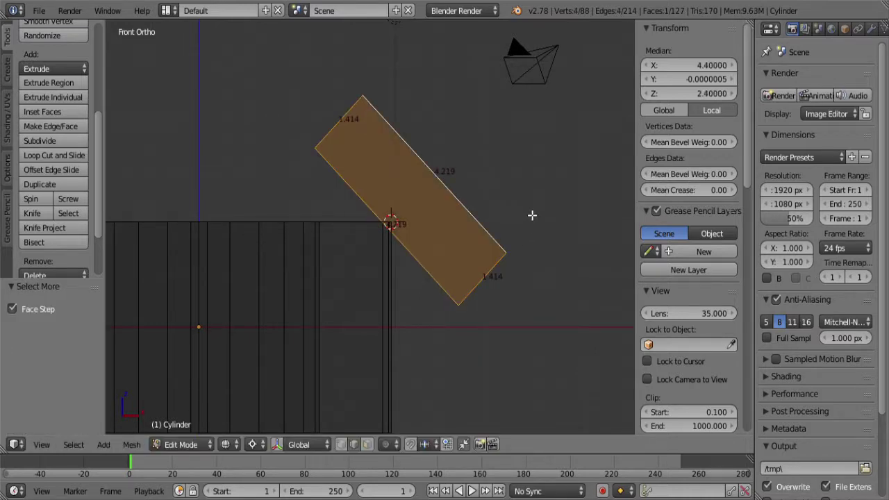
key("x")
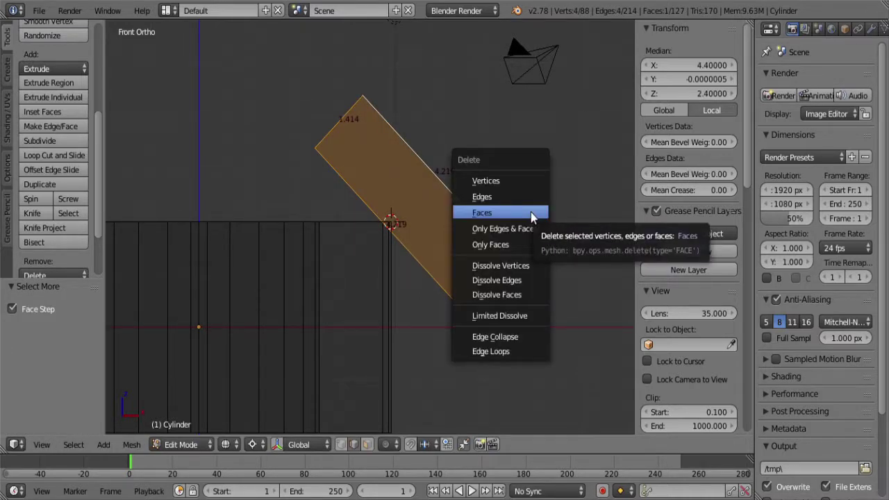
left_click(496, 246)
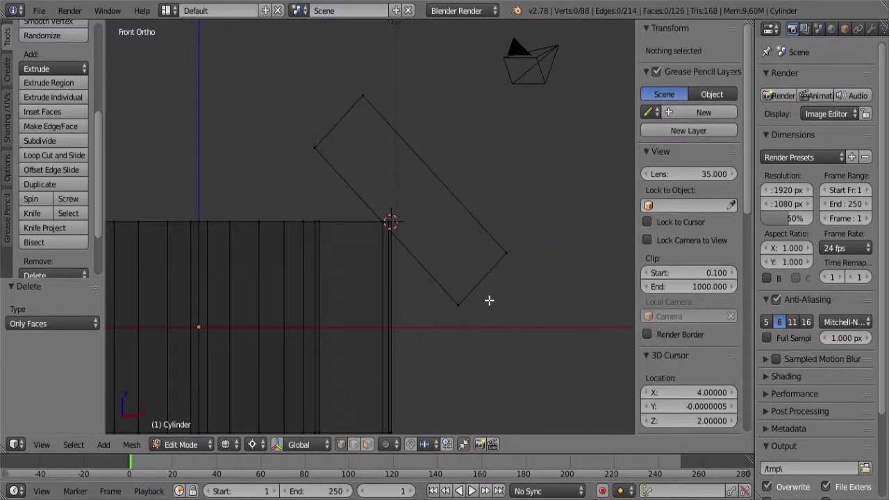
- Snap the 3D cursor to the cylinder ring, then reselect the rectangle profile in top view
key("l")
right_click(312, 339, "alt")
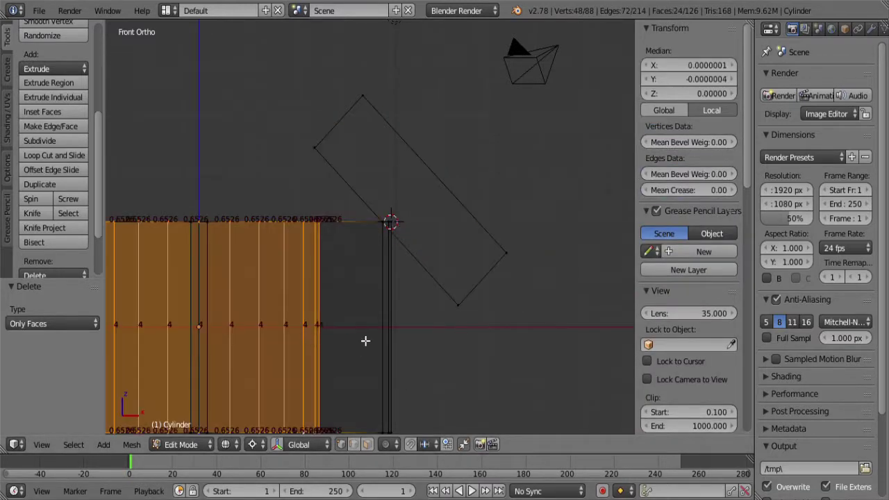
key("shift+s")
left_click(360, 336)
key("a")
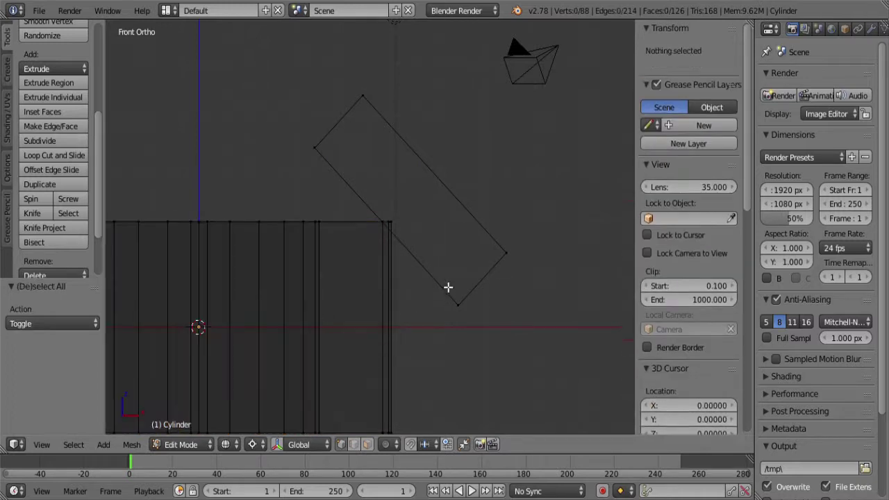
key("l")
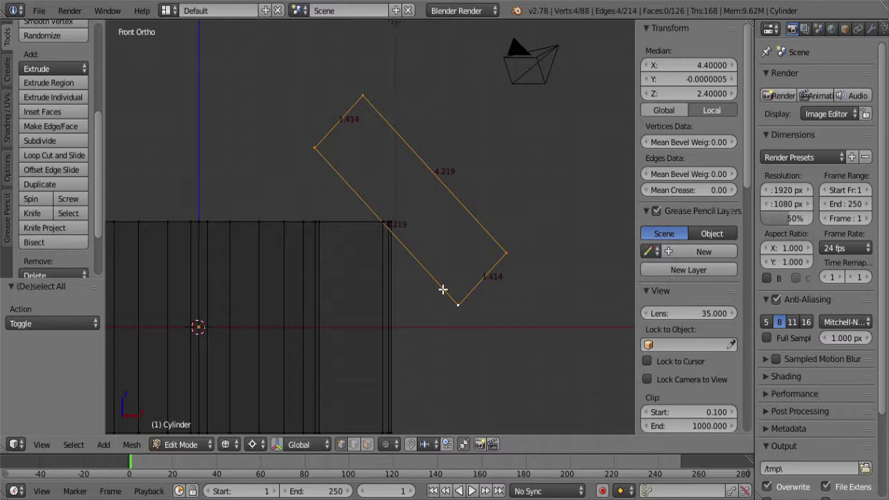
key("KP_7")
- Spin the rectangle profile 90° with 6 steps, repeating three more times for a full ring
scroll(333, 252, "down", 3)
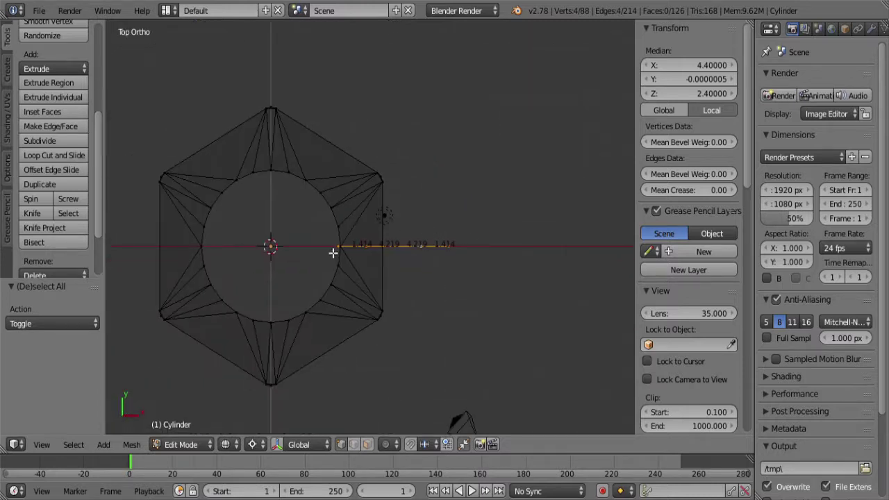
scroll(125, 267, "up", 1)
left_click(35, 199)
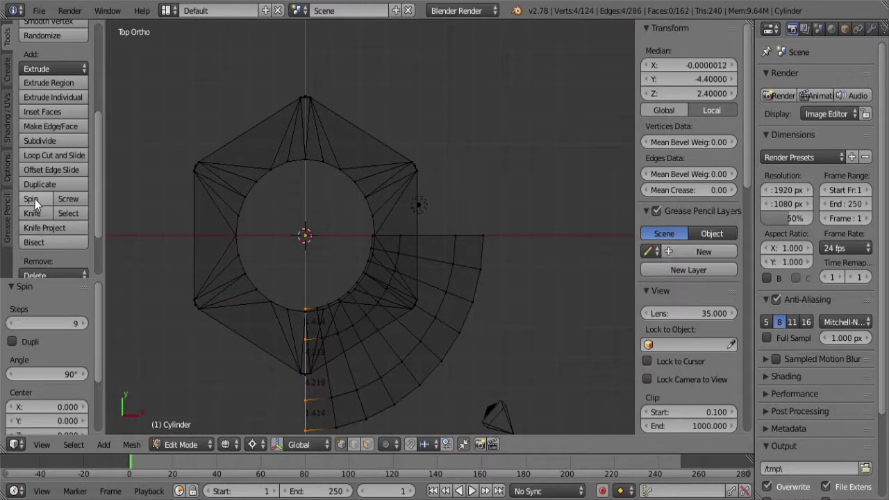
left_click(43, 324)
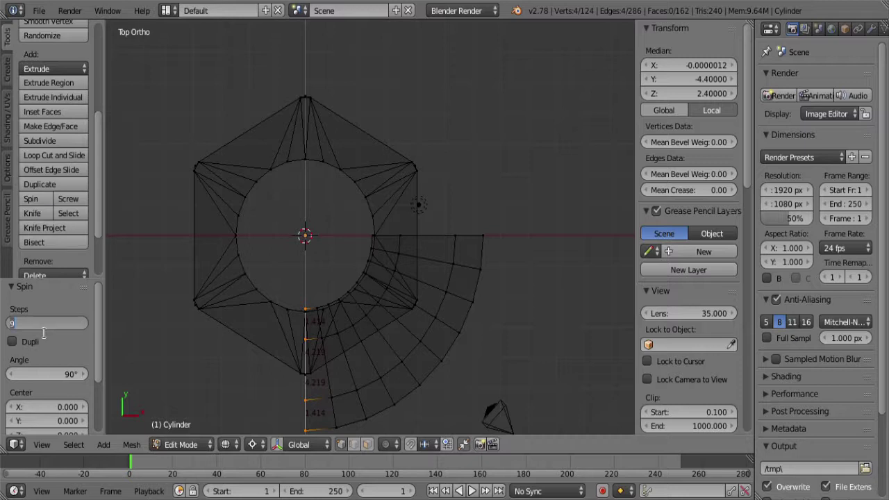
key("Return")
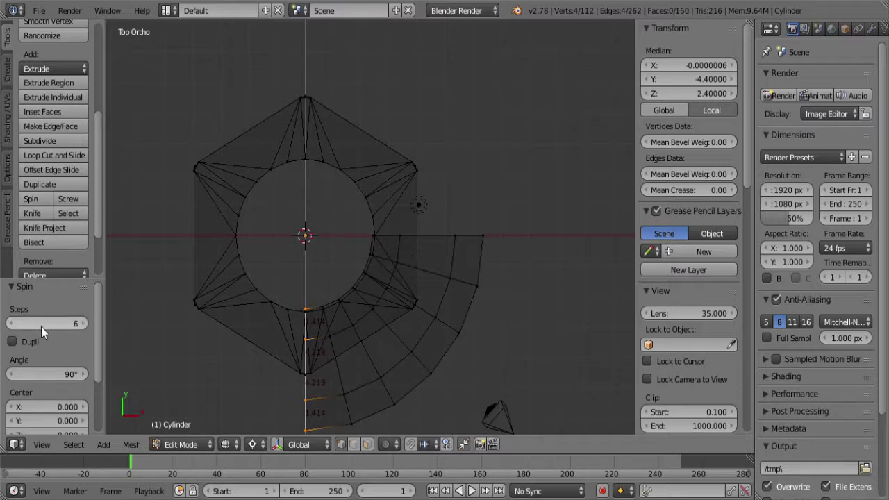
left_click(33, 200)
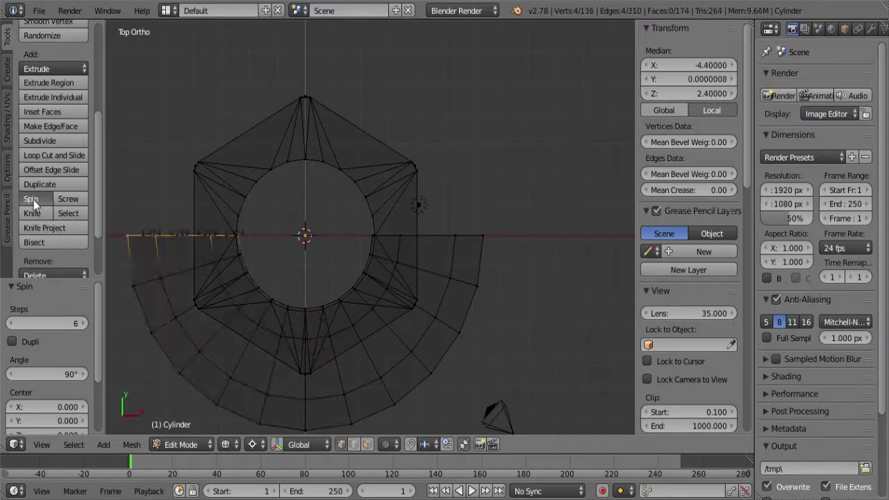
left_click(34, 200)
left_click(38, 199)
- Select the ring's faces, remove the 4 doubled vertices and recalculate their normals
key("z")
middle_click_drag(375, 309, 367, 265)
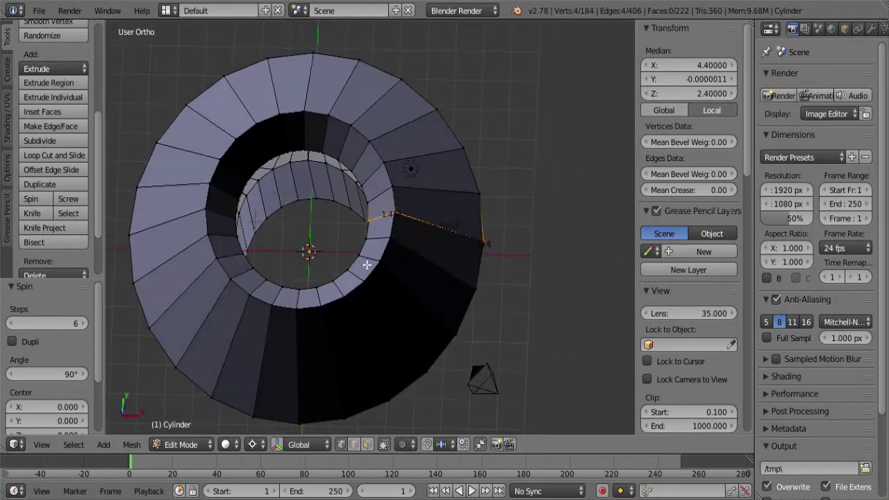
right_click(401, 238, "ctrl+alt+shift")
key("ctrl+KP_Add")
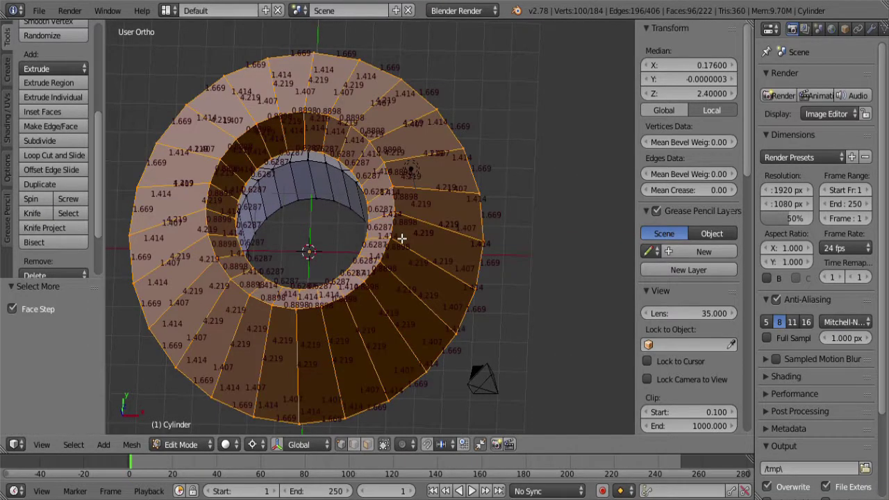
key("w")
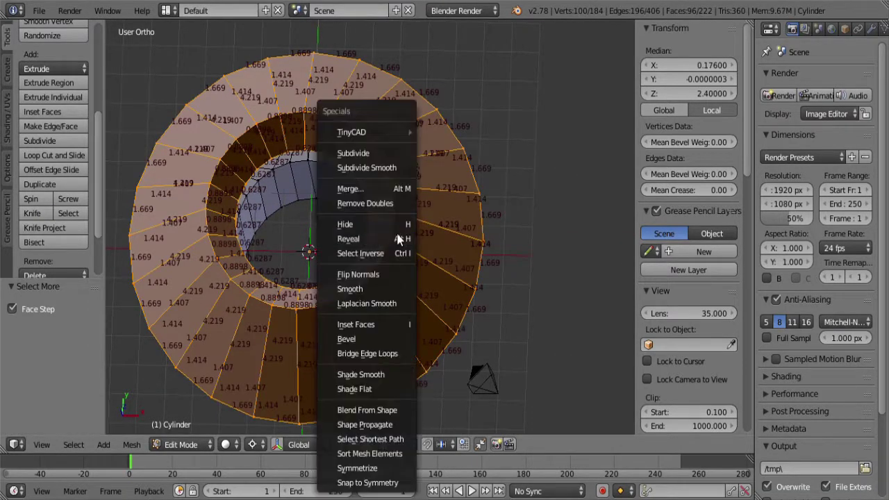
left_click(376, 203)
key("ctrl+n")
middle_click_drag(348, 311, 439, 281)
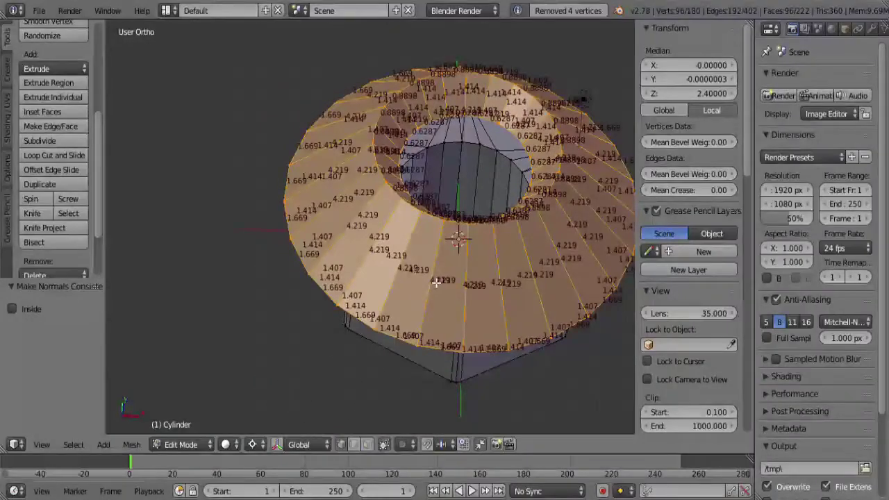
- Apply an Intersect (Boolean) Difference with the spun ring, leaving the nut at 162 vertices and 144 faces
key("ctrl+f")
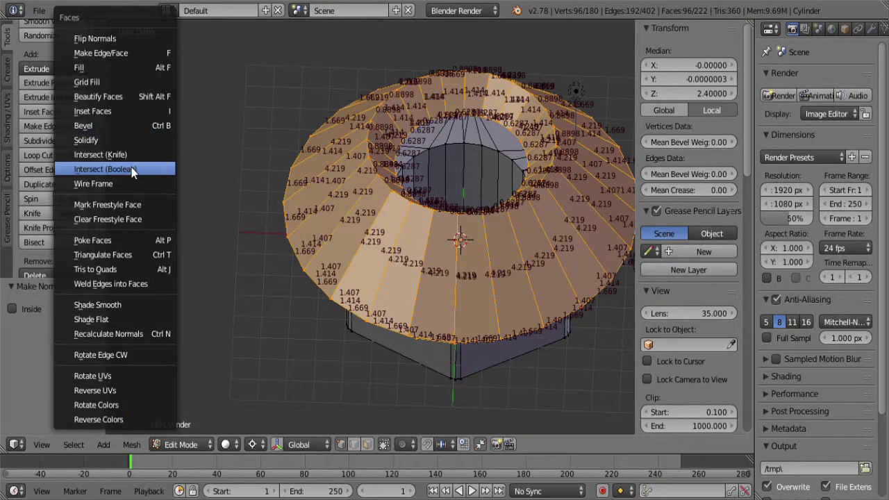
left_click(132, 172)
middle_click_drag(431, 271, 400, 321)
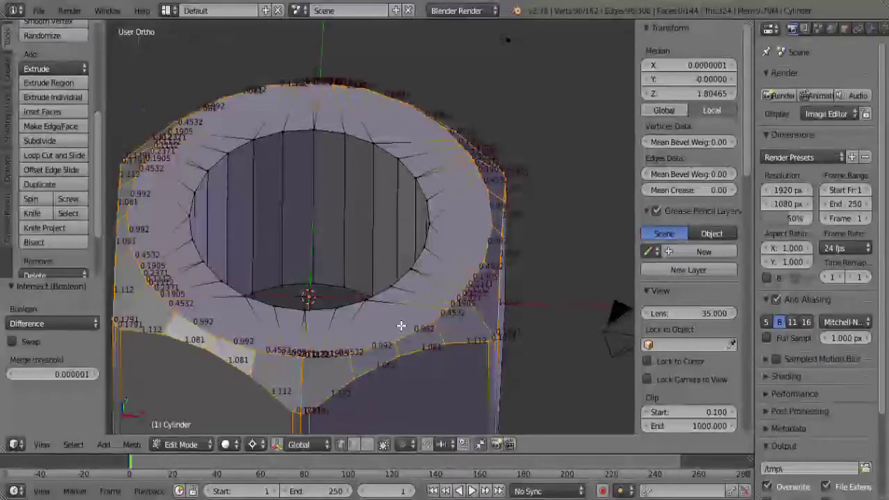
middle_click_drag(401, 325, 448, 223, "shift")
scroll(451, 232, "up", 2)
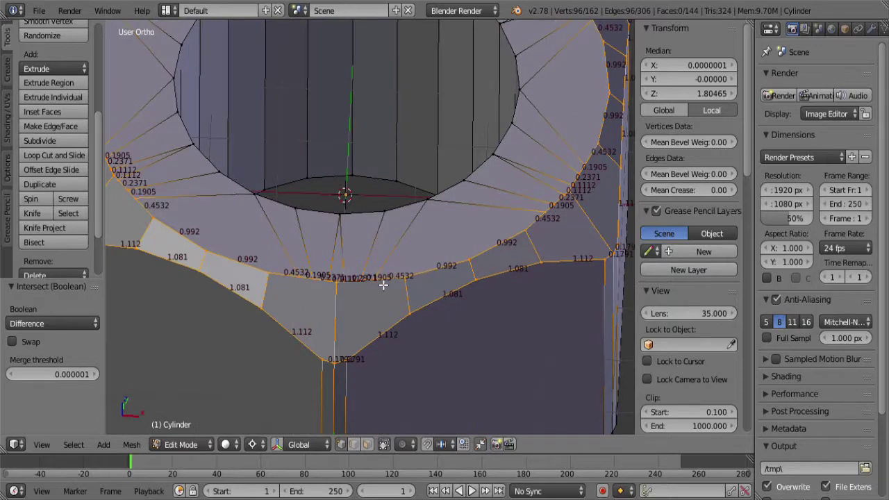
scroll(385, 289, "down", 2)
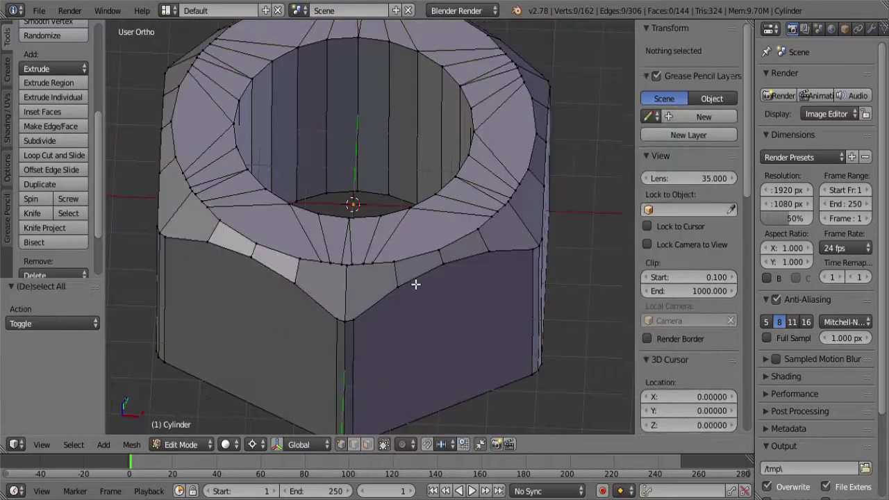
key("a")
key("x")
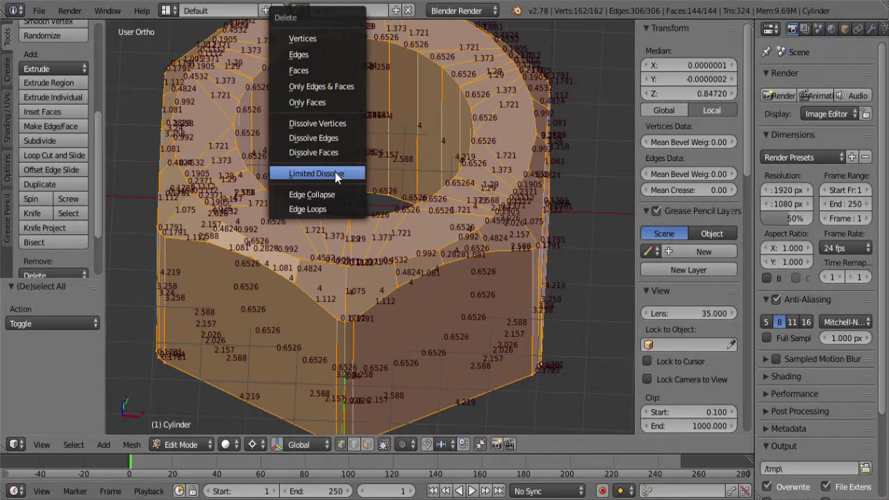
- Limited-dissolve the redundant flat edges across the whole nut mesh
left_click(335, 174)
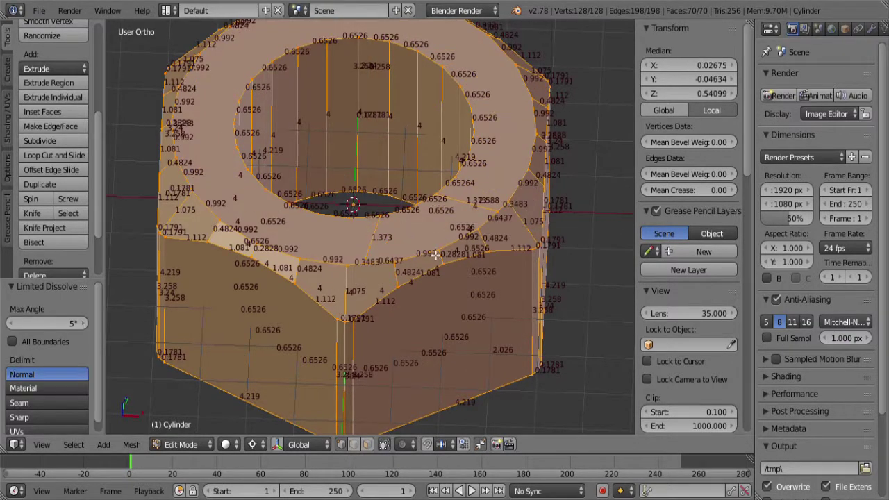
middle_click_drag(421, 254, 397, 261)
scroll(371, 305, "up", 4)
scroll(374, 321, "down", 4)
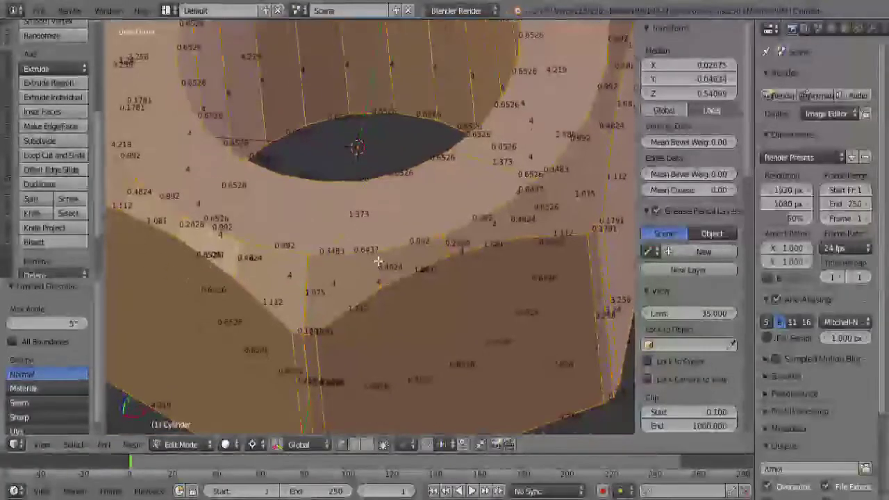
- Slide two stray chamfer-edge vertices onto their neighbouring vertices
right_click(335, 255)
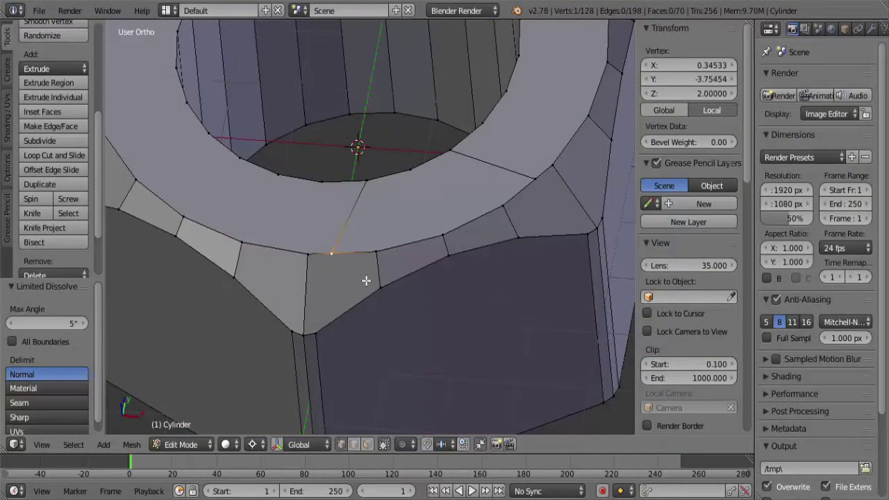
key("g")
key("g")
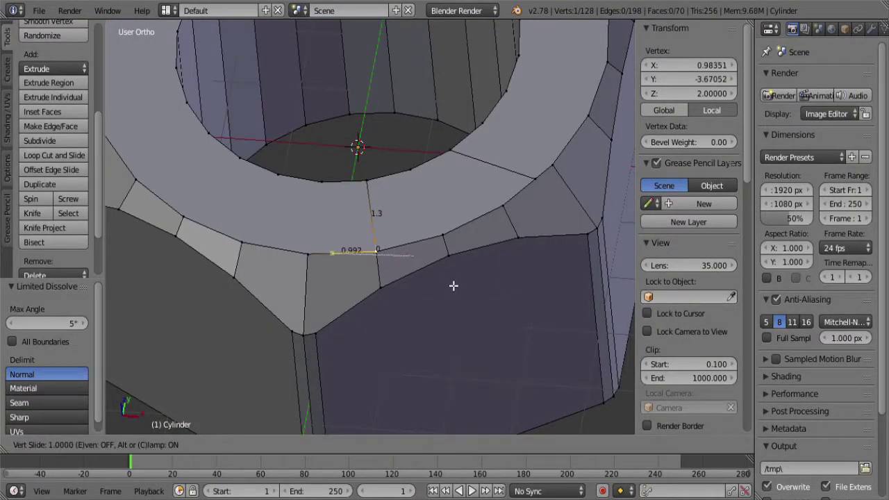
left_click(454, 283)
right_click(546, 185)
key("g")
key("g")
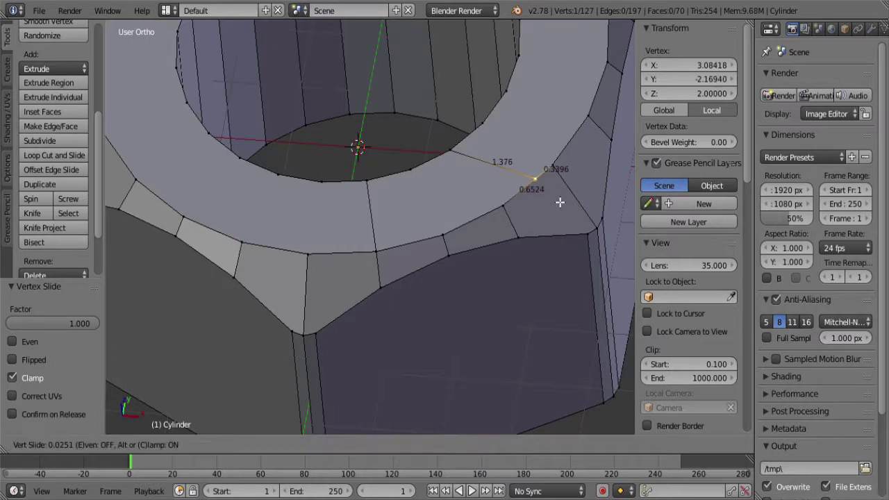
left_click(500, 234)
scroll(408, 297, "down", 4)
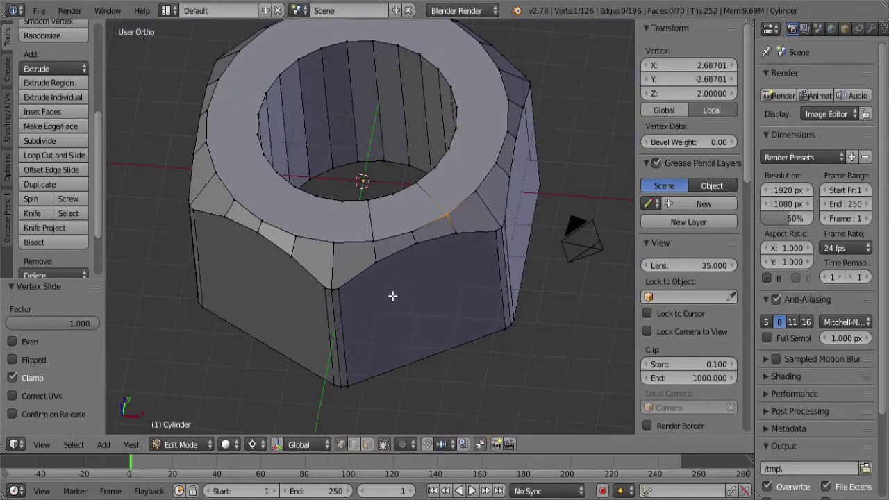
- Delete the nut's top ring of faces
left_click(365, 444)
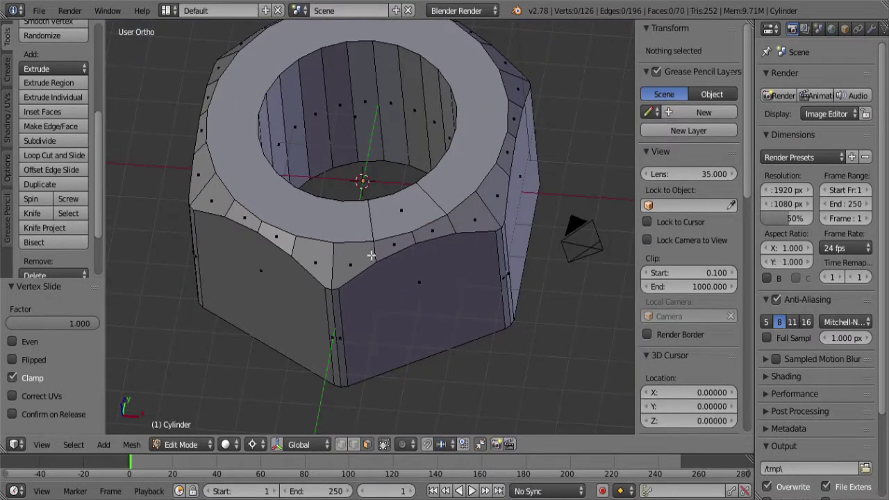
right_click(394, 218)
right_click(360, 222, "alt")
key("x")
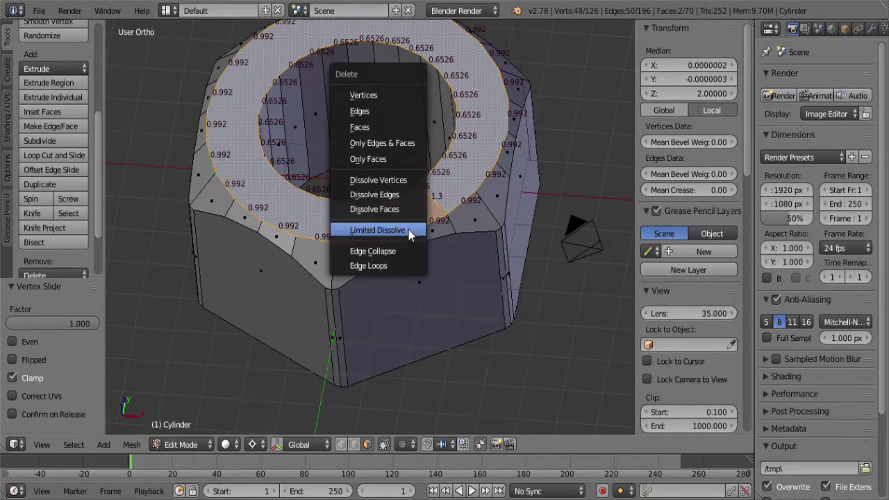
left_click(385, 128)
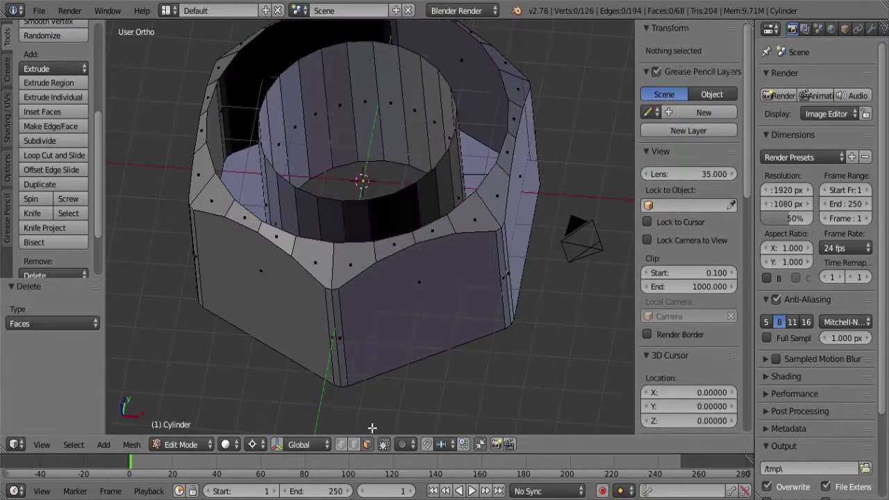
- Refill between the bore loop and rim loop and convert the triangles into 24 quads
right_click(360, 205, "alt")
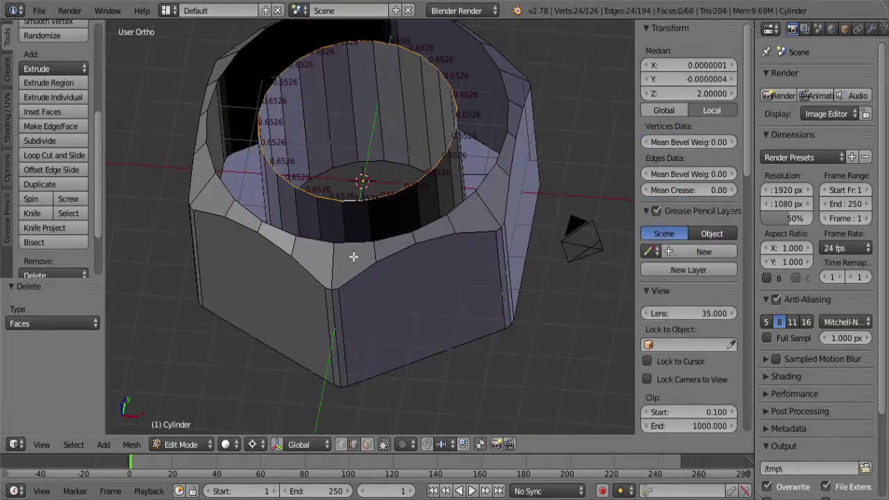
right_click(354, 250, "alt+shift")
key("alt+f")
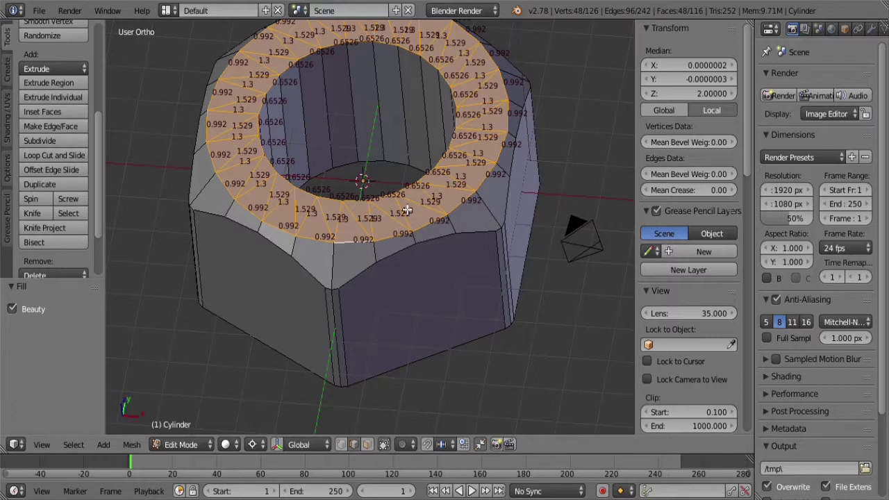
key("alt+j")
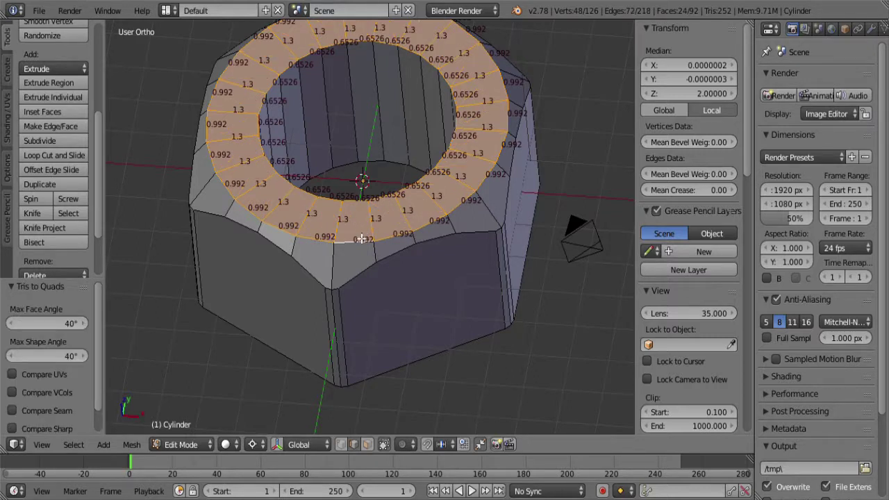
- Triangulate one corner's pair of faces and rejoin them as quads
left_click(367, 445)
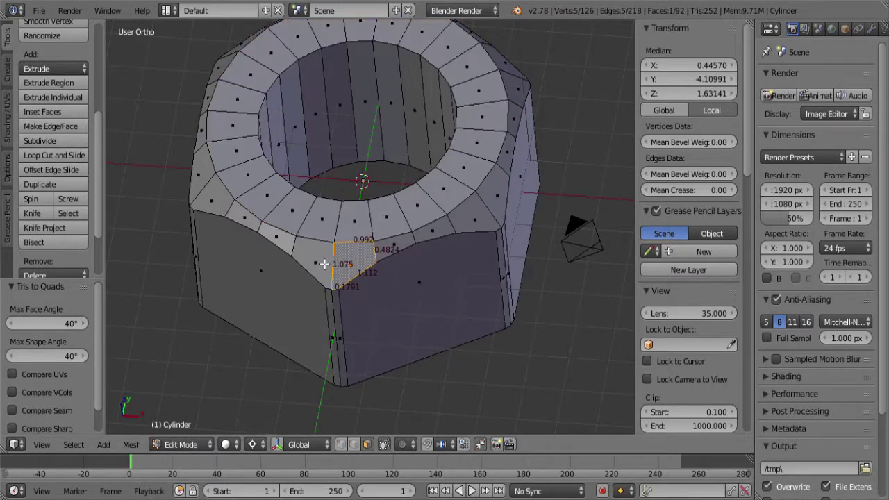
right_click(324, 271, "shift")
scroll(352, 296, "up", 3)
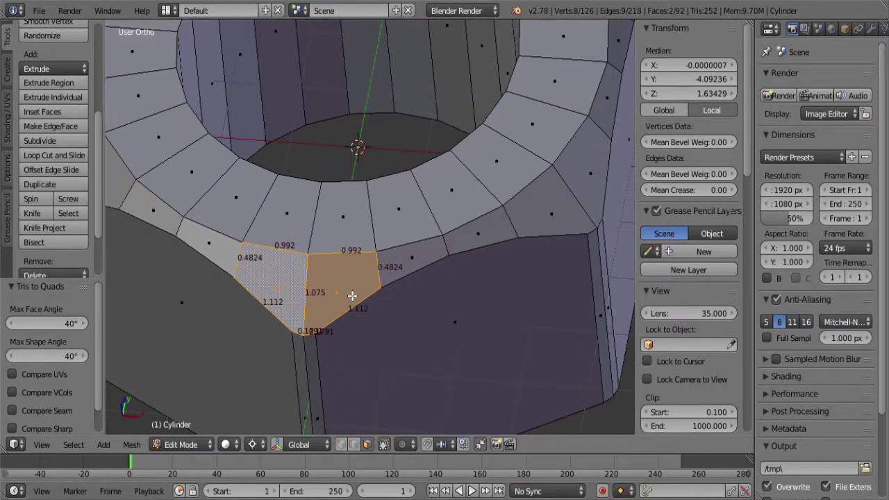
key("ctrl+t")
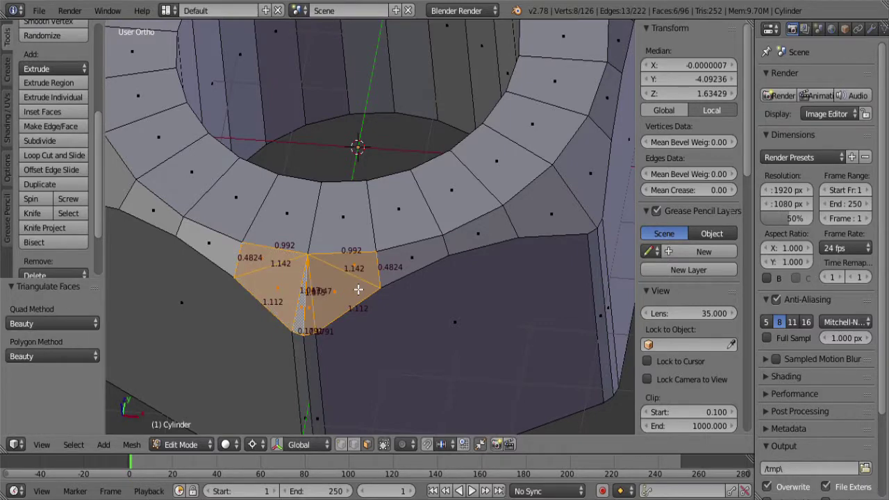
key("alt+j")
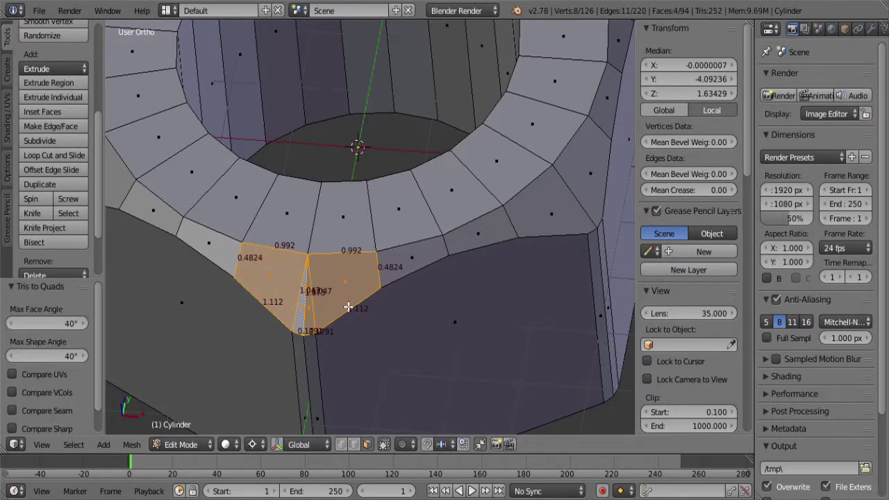
scroll(372, 305, "down", 5)
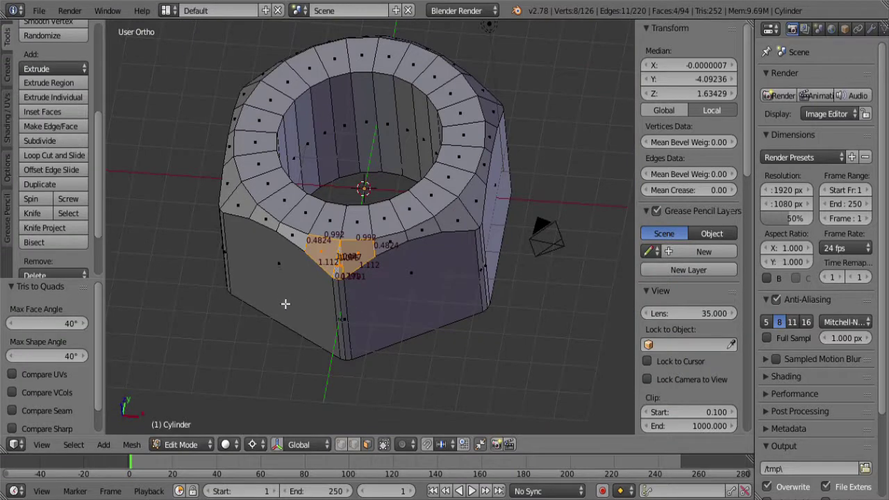
- Select the corner faces at the other hex corners, extending to all faces of equal area
middle_click_drag(333, 335, 359, 287)
right_click(314, 257)
right_click(291, 247, "shift")
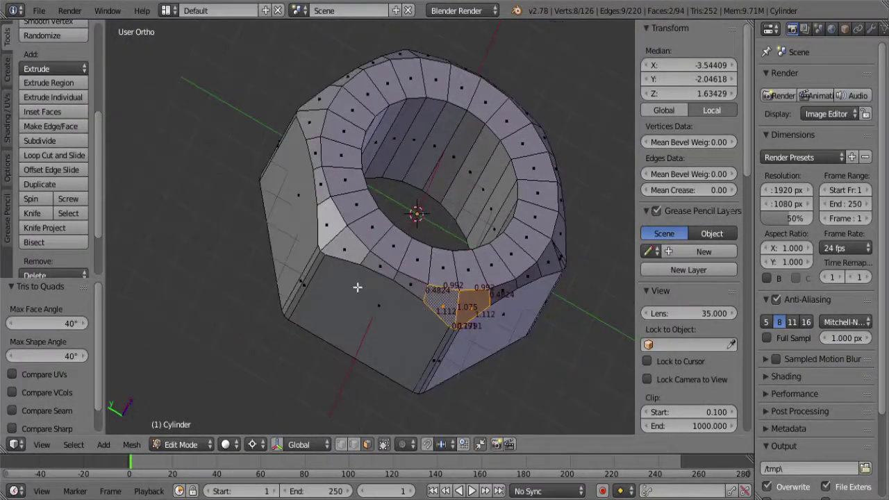
middle_click_drag(455, 334, 438, 275)
scroll(439, 274, "up", 2)
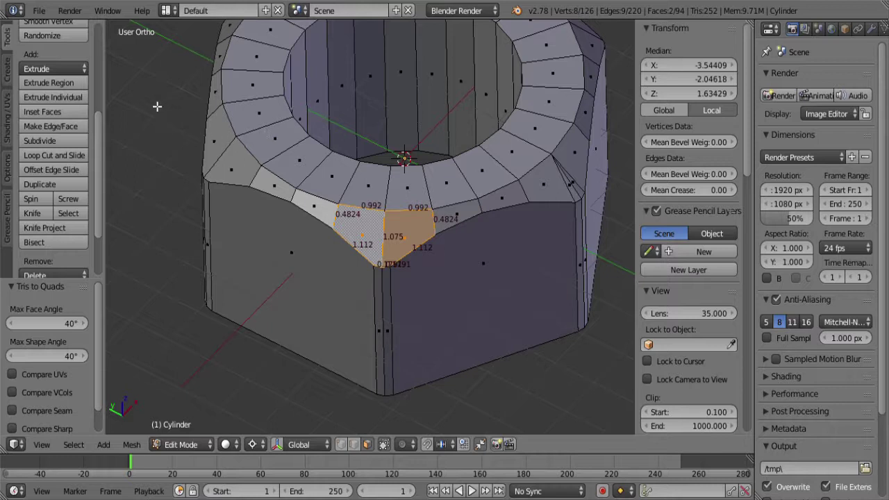
key("shift+g")
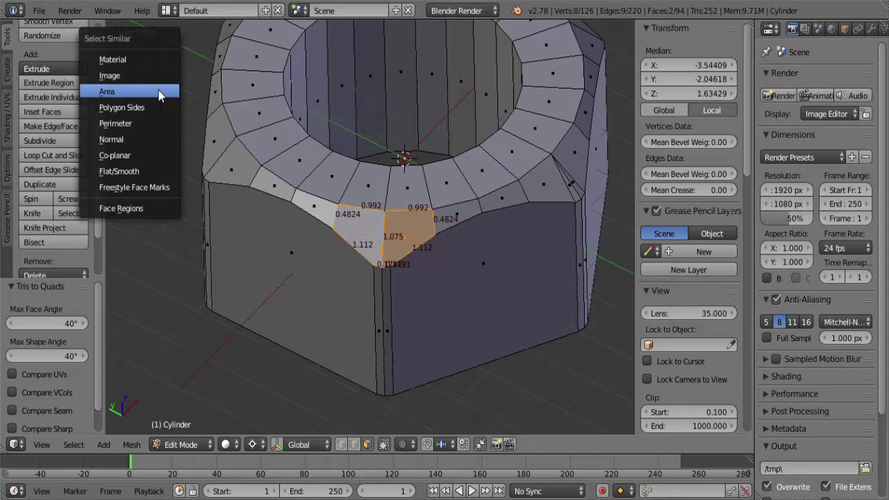
left_click(160, 95)
scroll(248, 164, "down", 2)
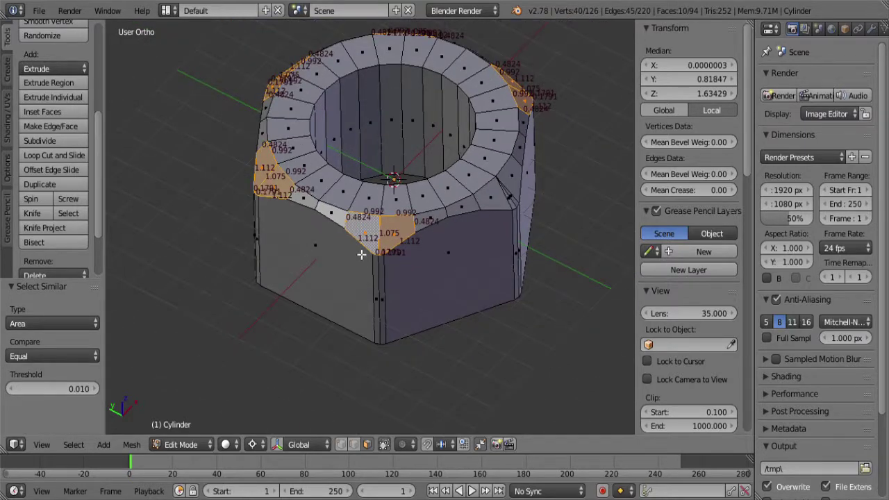
mouse_move(364, 252)
middle_mouse_down()
mouse_move(394, 262)
mouse_move(355, 246)
middle_mouse_up()
- Triangulate and rejoin all ten selected corner faces as quads, then view the nut front-on
key("ctrl+t")
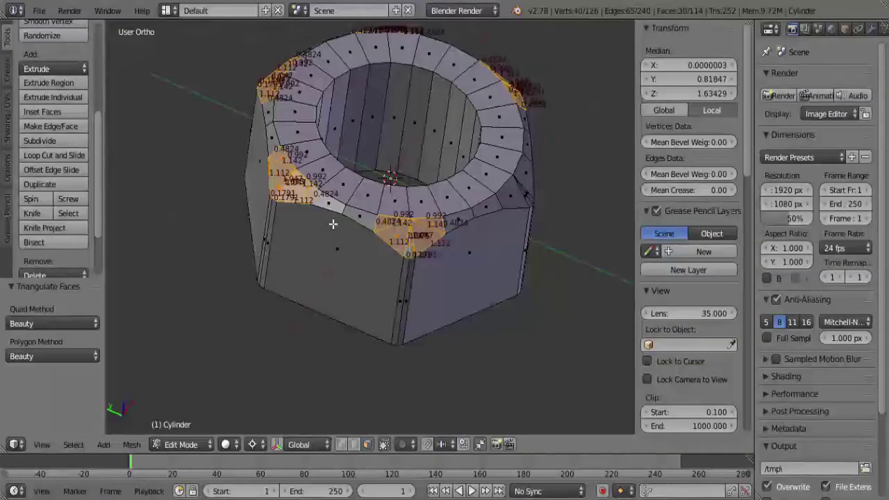
key("alt+j")
key("a")
scroll(354, 237, "up", 3)
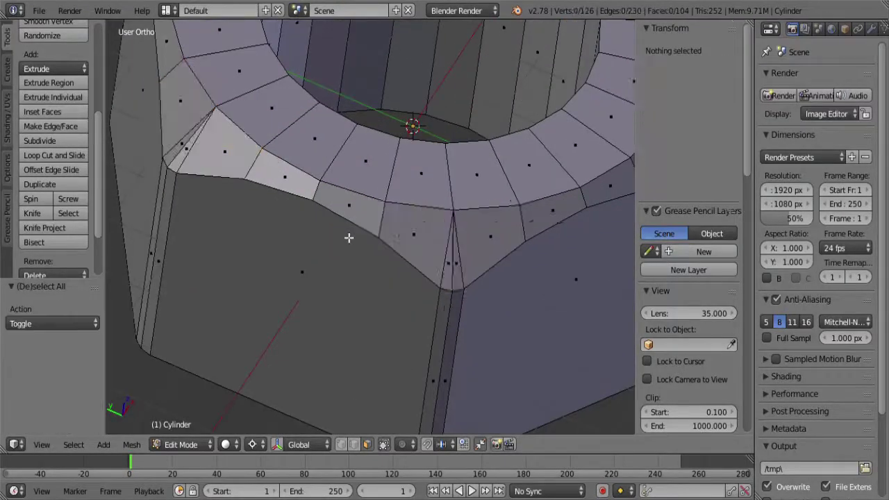
scroll(336, 245, "down", 3)
middle_click_drag(333, 248, 387, 236)
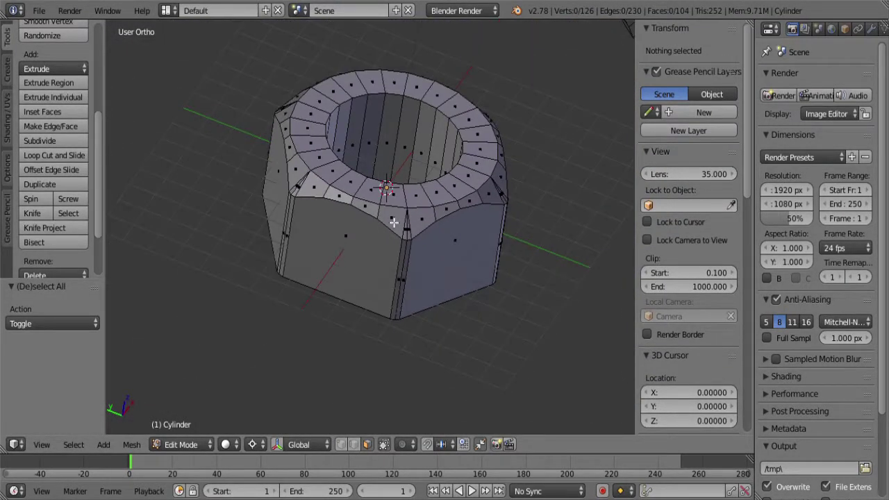
key("KP_1")
- Bevel the bore's inner top edge loop by 0.2 with one segment, then view it front-on in wireframe
key("z")
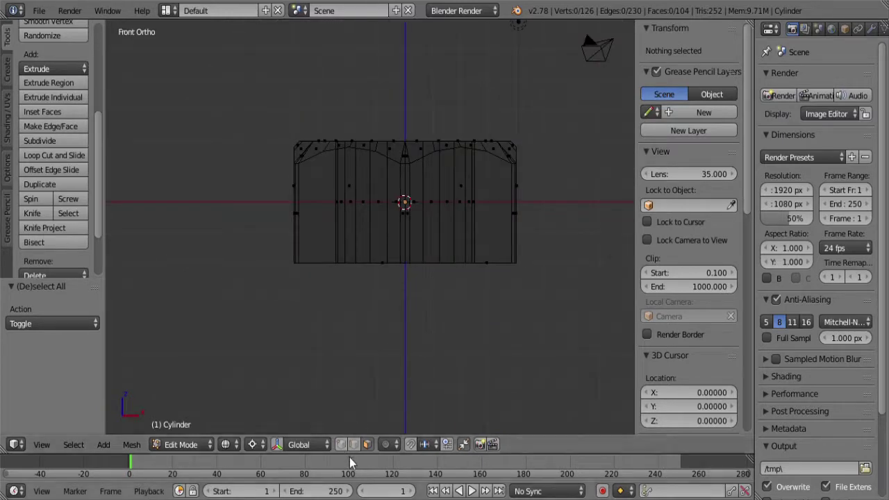
middle_click_drag(411, 259, 465, 294)
key("z")
scroll(472, 271, "up", 4)
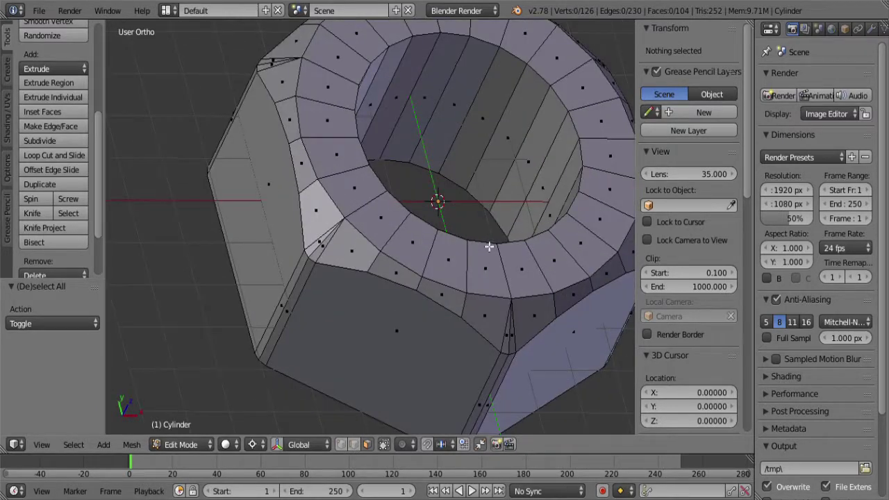
left_click(489, 248)
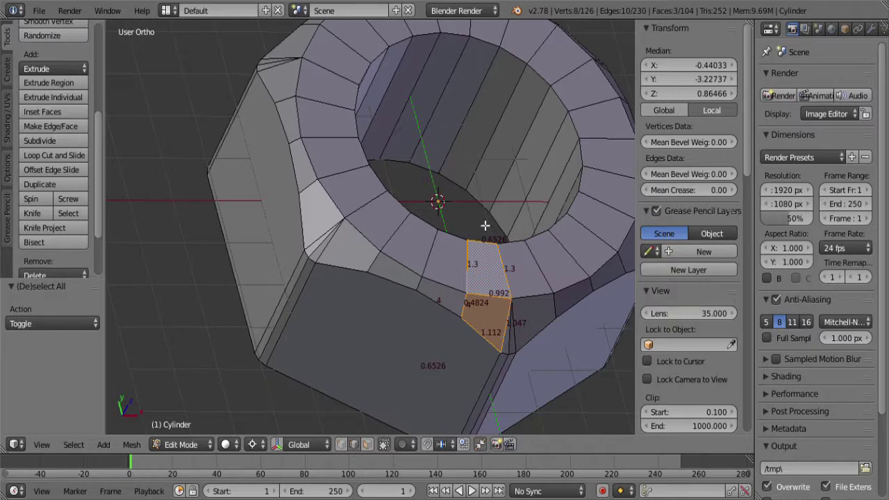
right_click(460, 236, "alt")
key("ctrl+b")
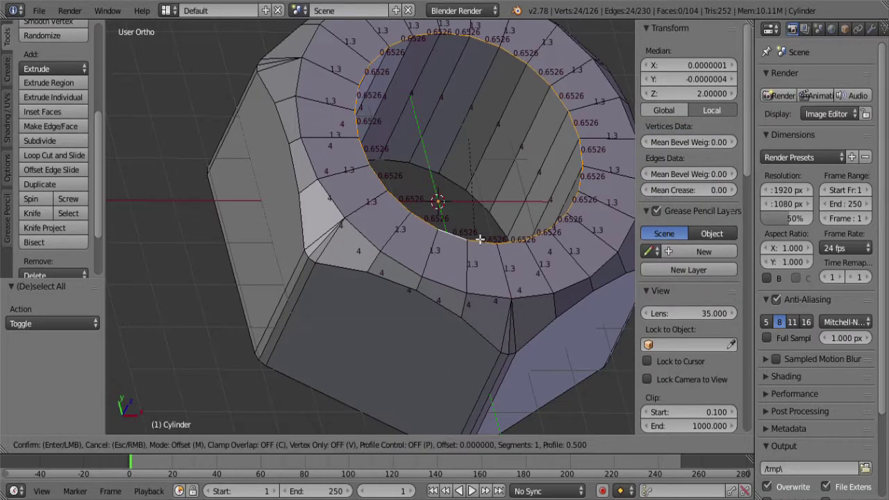
type(".2")
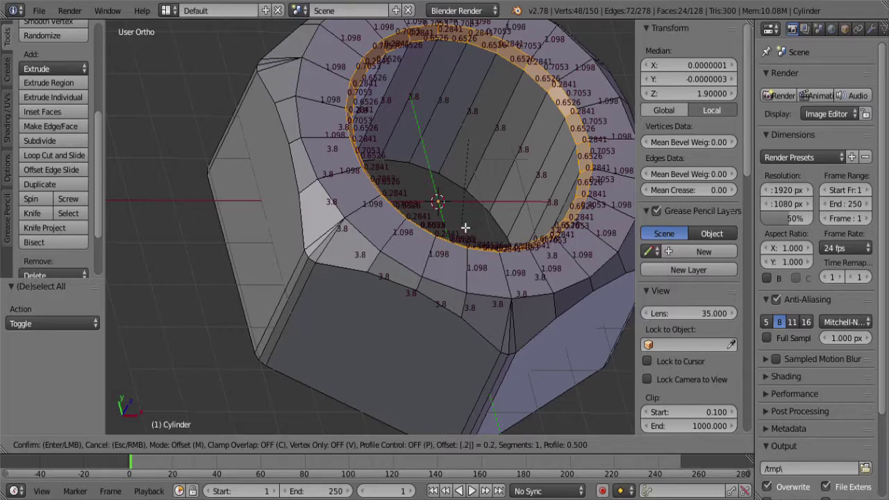
key("Return")
scroll(466, 227, "down", 5)
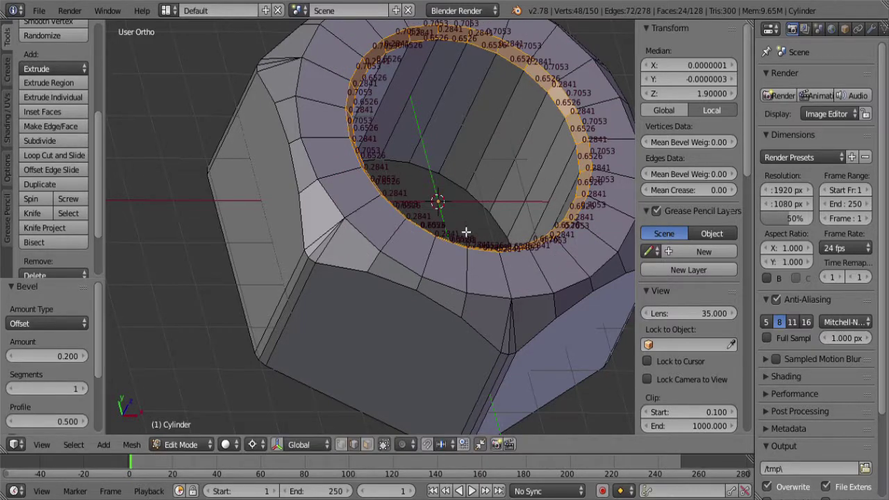
key("KP_1")
key("z")
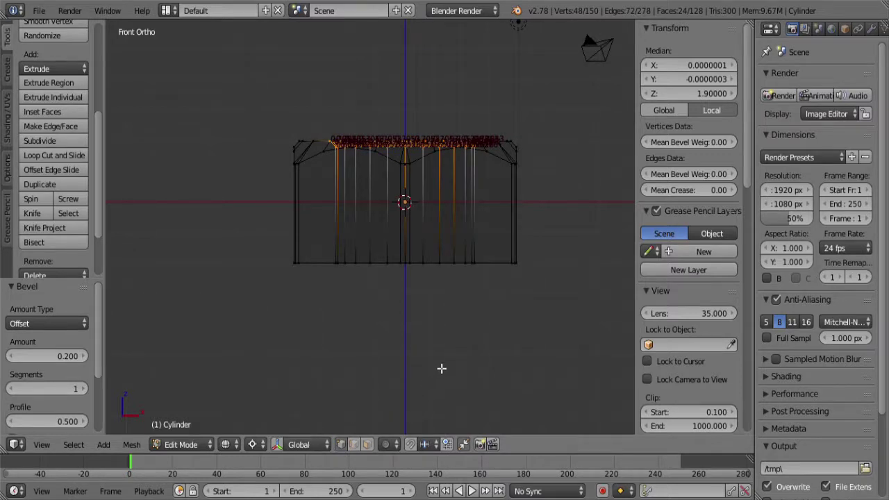
- Delete the bottom row of vertices from the nut mesh
key("a")
key("b")
left_click_drag(550, 242, 150, 307)
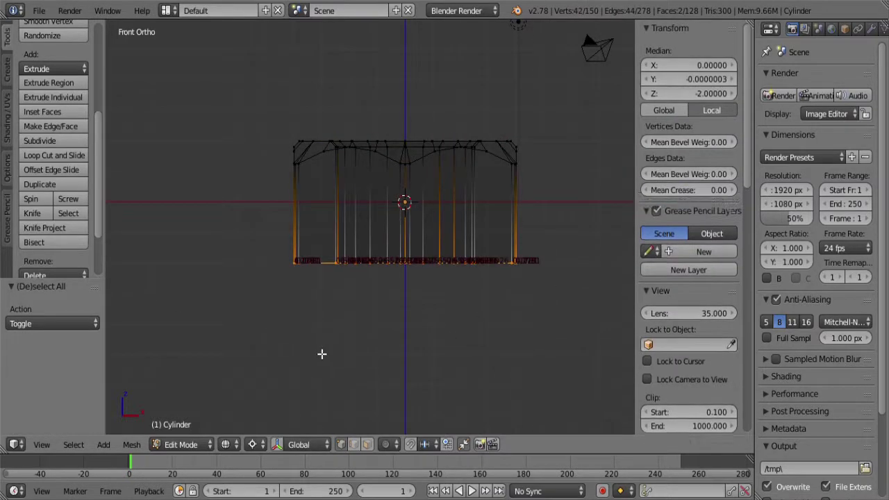
key("x")
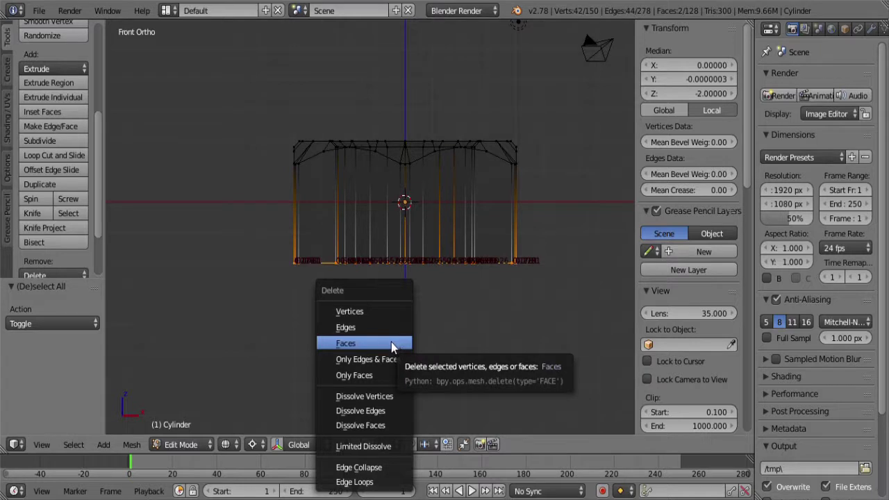
left_click(385, 312)
- Select the whole mesh and hide the edge length labels
key("a")
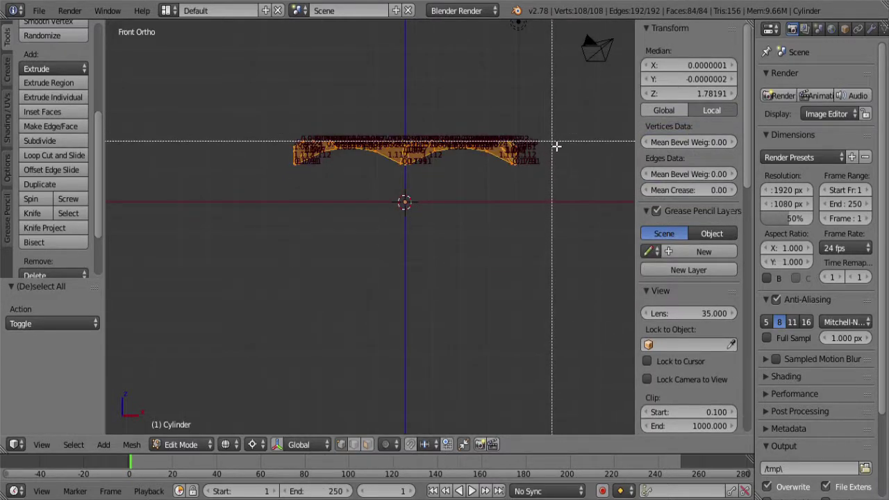
scroll(741, 187, "down", 10)
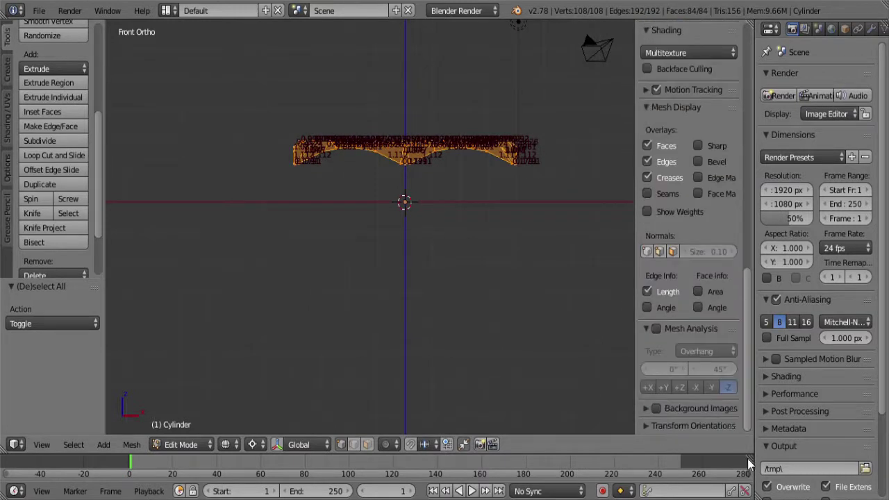
left_click(648, 304)
middle_click_drag(541, 232, 460, 275, "shift")
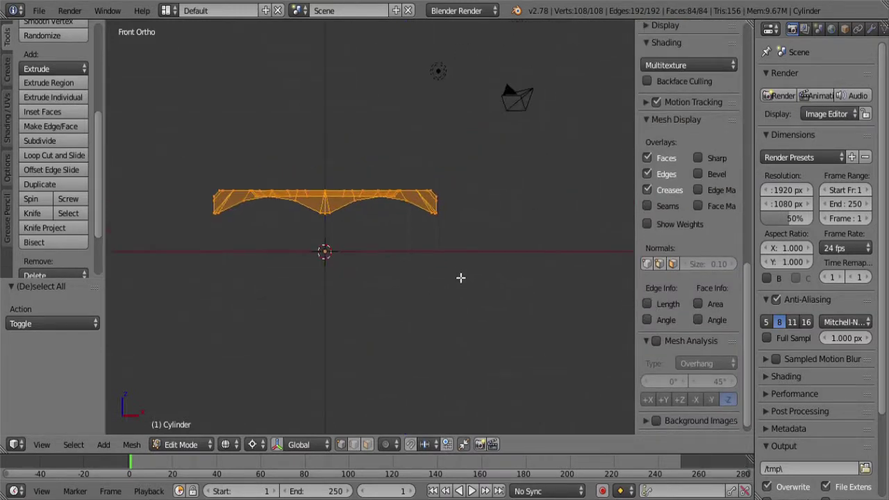
- Extrude the bottom vertices and flip the extrusion with a Z scale of -1
key("b")
middle_click_drag(480, 194, 132, 140)
key("e")
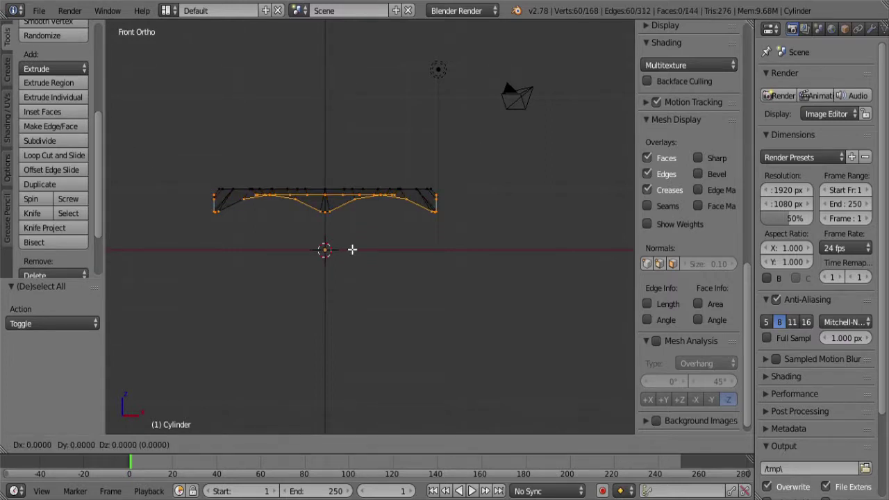
key("s")
key("z")
key("minus")
key("1")
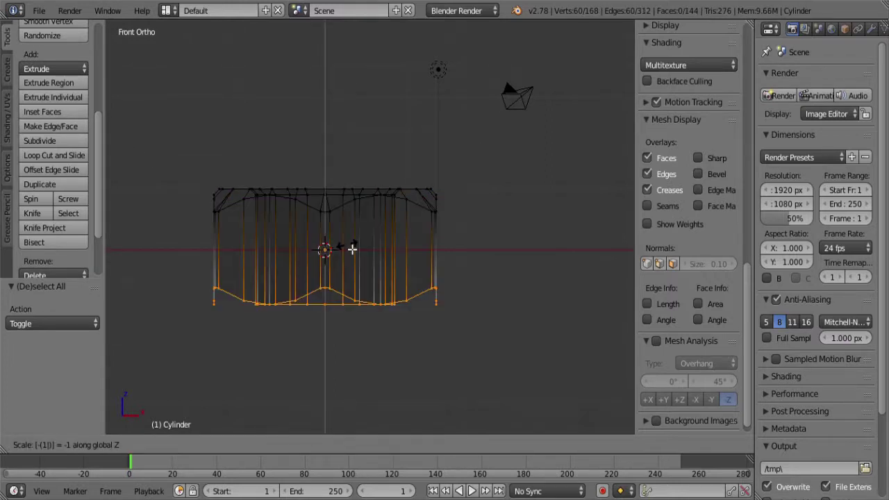
key("Return")
- Copy the chamfered top half to the bottom with a Z scale of -1
key("a")
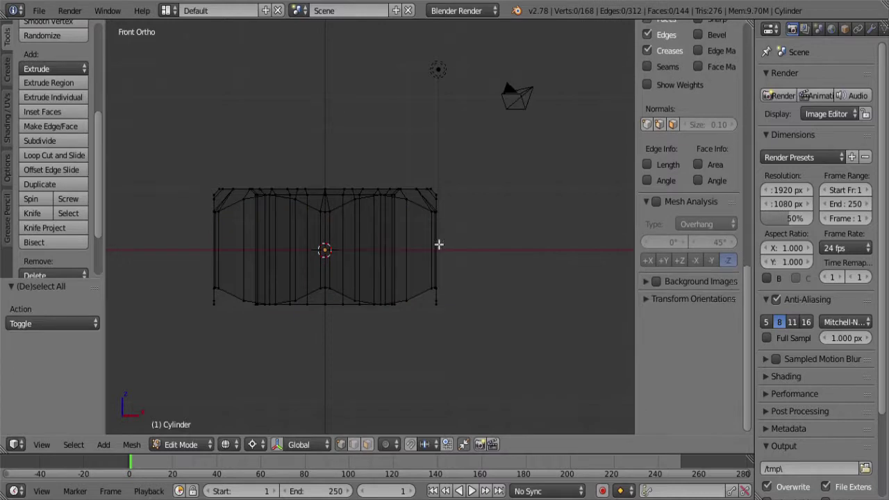
key("b")
left_click_drag(448, 232, 207, 179)
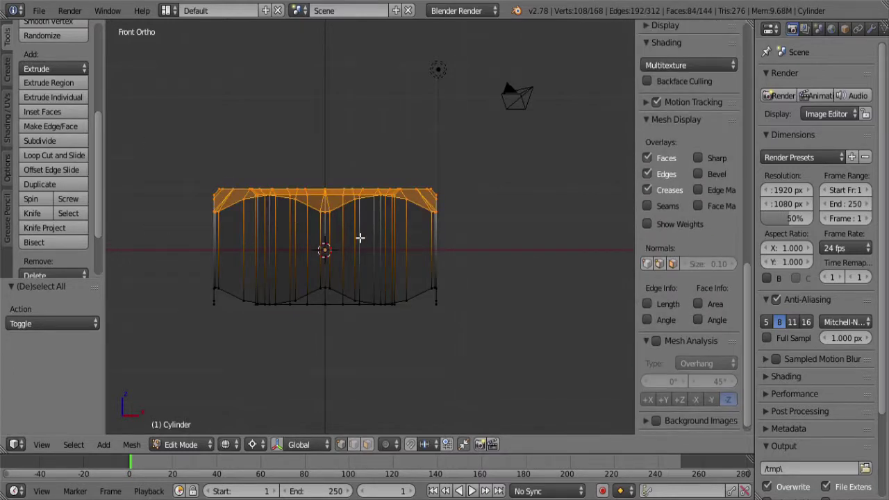
key("e")
key("s")
key("z")
key("minus")
key("1")
key("Return")
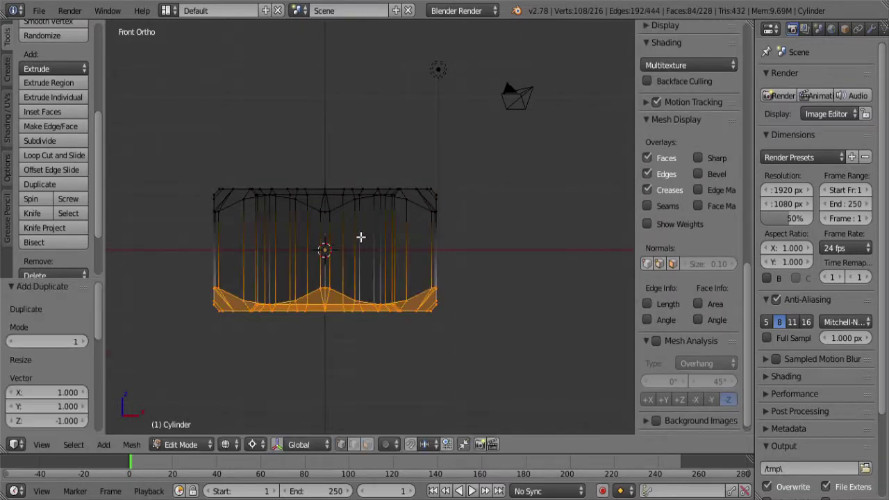
- Recalculate consistent normals on the whole mesh and return to Object Mode in solid shading
key("a")
key("a")
key("ctrl+n")
key("z")
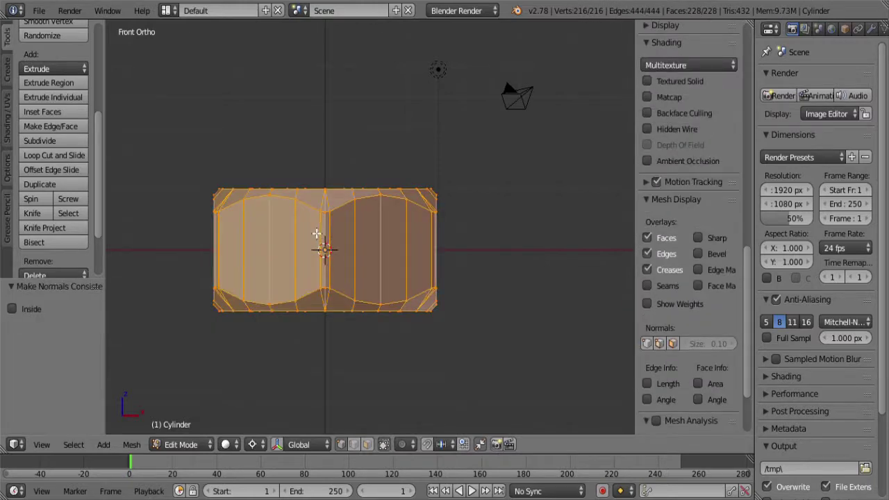
mouse_move(318, 232)
middle_mouse_down()
mouse_move(344, 293)
mouse_move(454, 236)
mouse_move(369, 333)
mouse_move(315, 353)
middle_mouse_up()
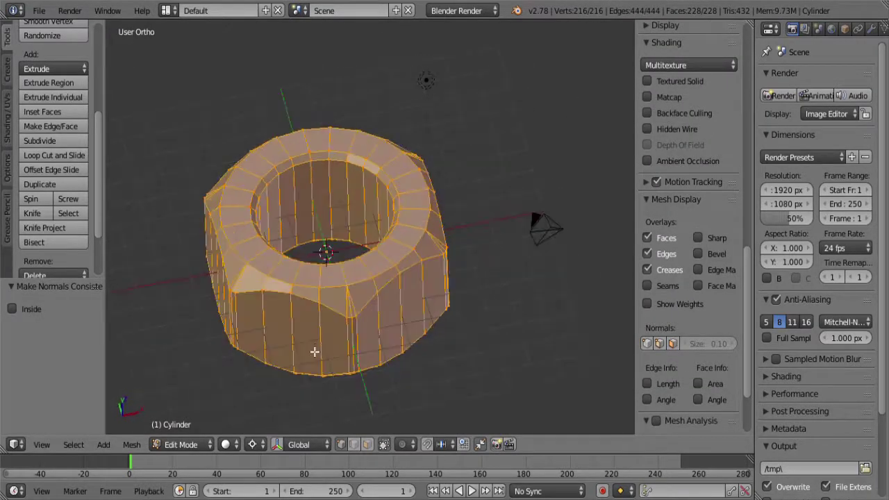
key("a")
middle_click_drag(361, 314, 323, 301)
key("Tab")
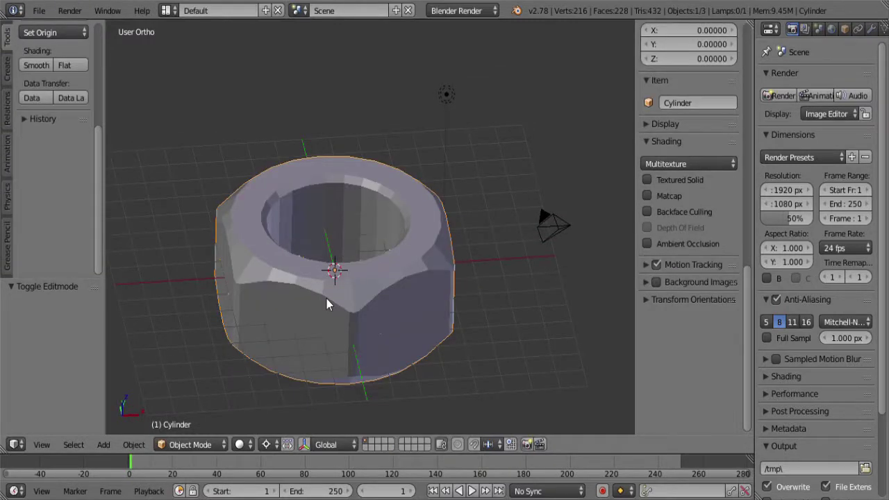
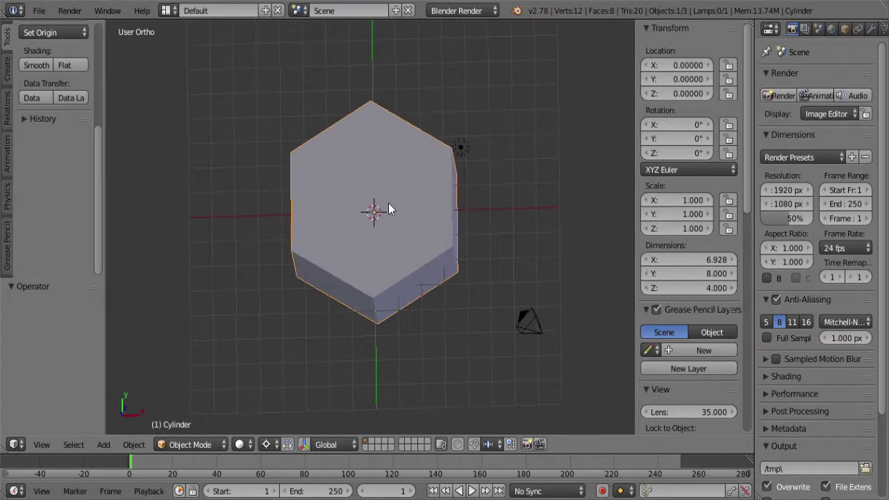
- In Edit Mode, join the top's left and right corners with a 6.928-long edge
middle_click_drag(388, 202, 412, 222, "shift")
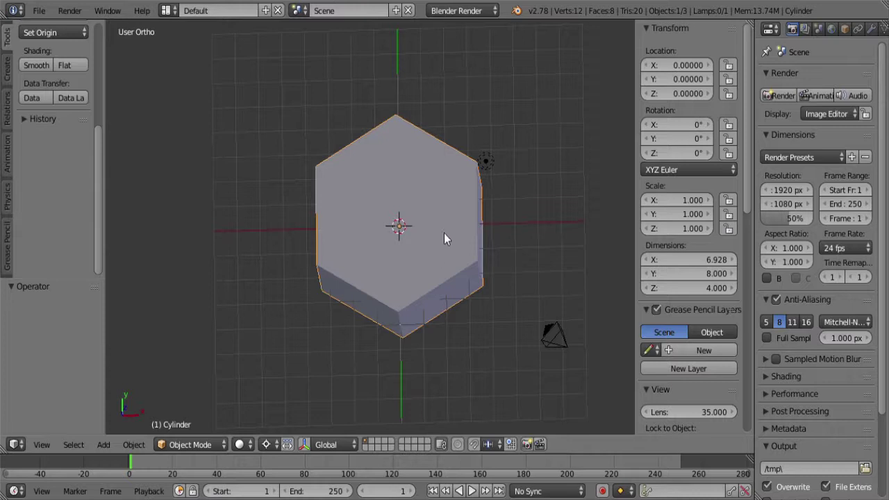
key("Tab")
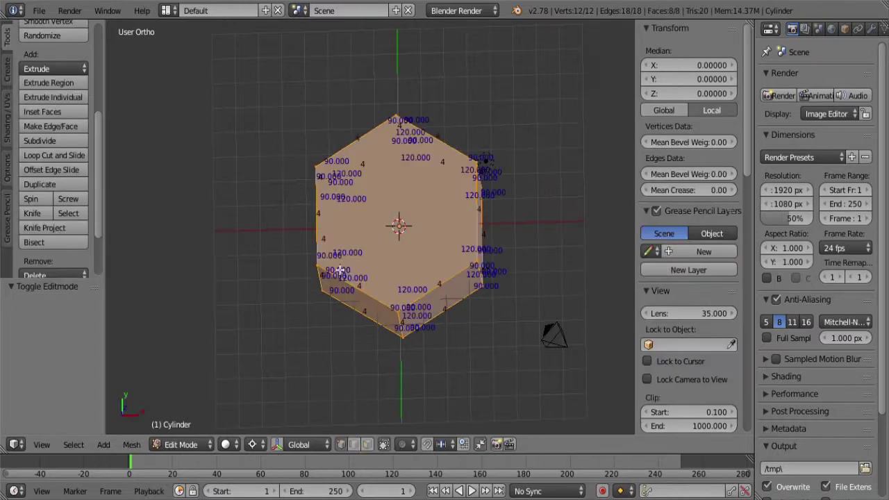
right_click(332, 265)
right_click(478, 265, "shift")
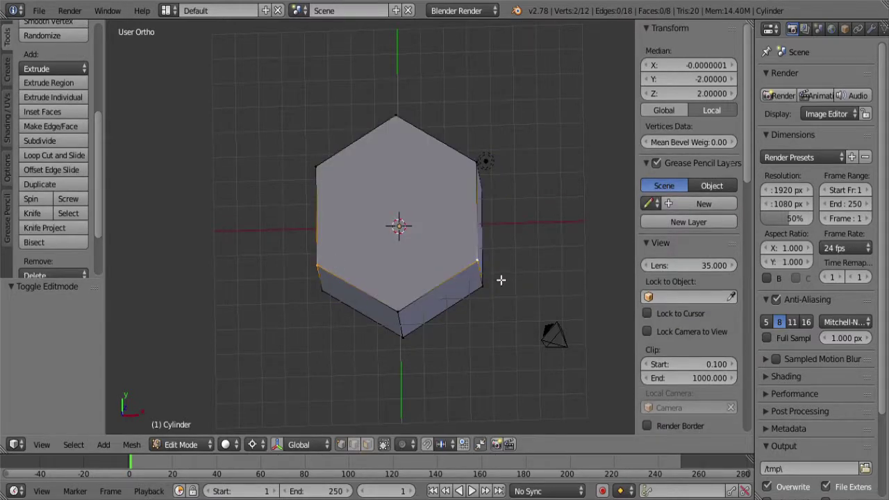
key("f")
- Fill a test triangle between those two corners and the top-right corner
scroll(491, 286, "up", 3)
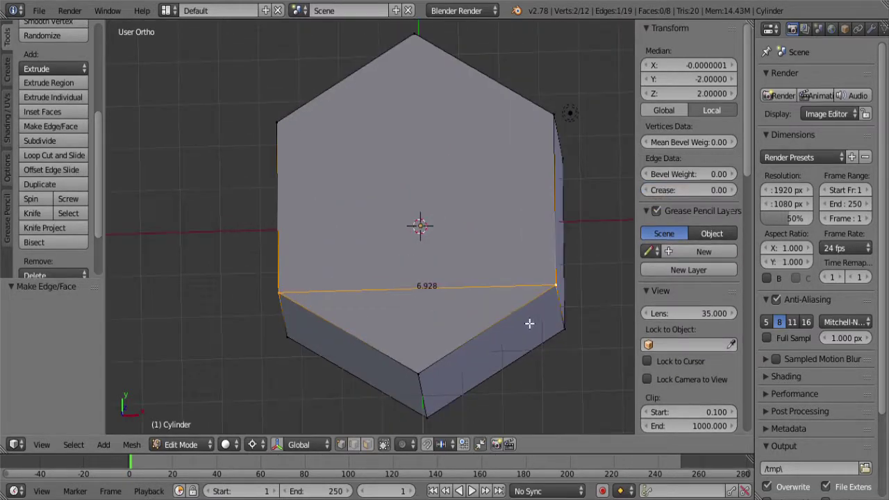
middle_click_drag(532, 322, 506, 312, "shift")
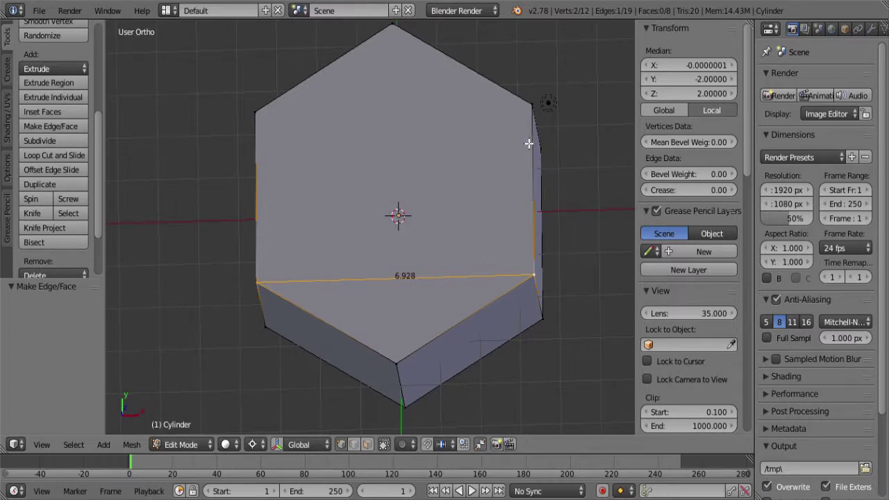
right_click(536, 115, "shift")
key("f")
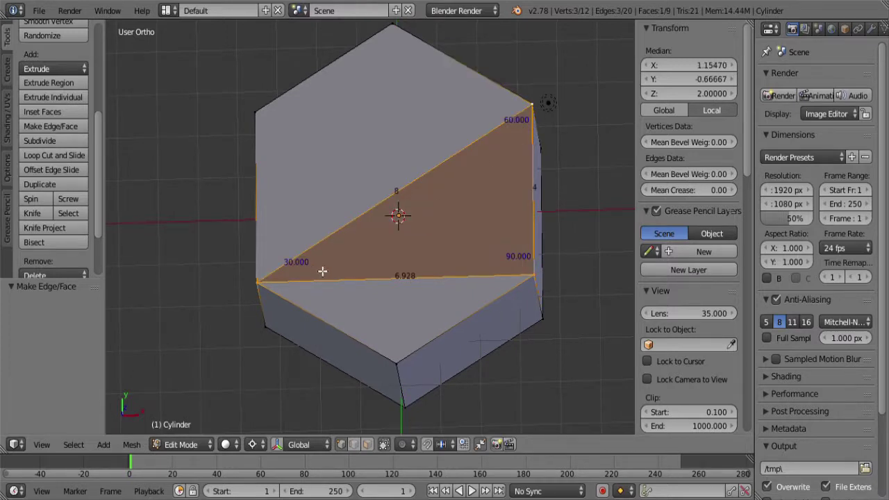
- Delete the test triangular face so the top stays one hexagon, then select all
right_click(270, 285)
right_click(529, 281, "shift")
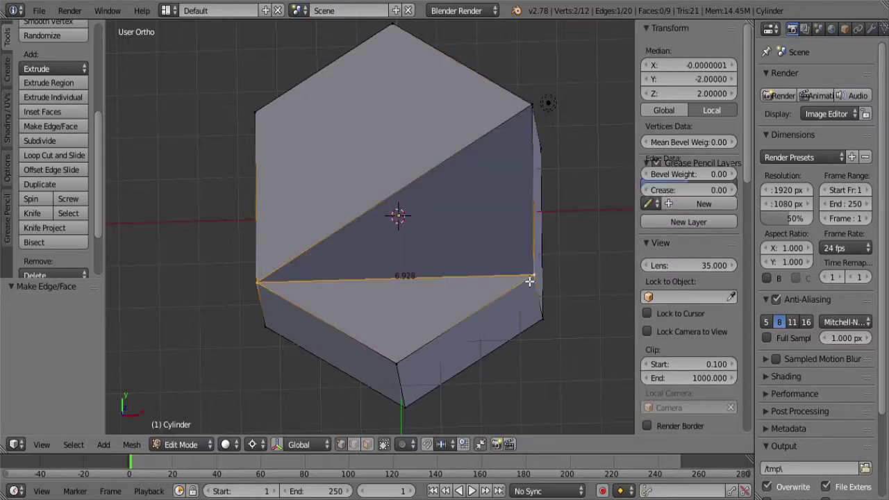
right_click(479, 239, "shift")
key("x")
left_click(470, 237)
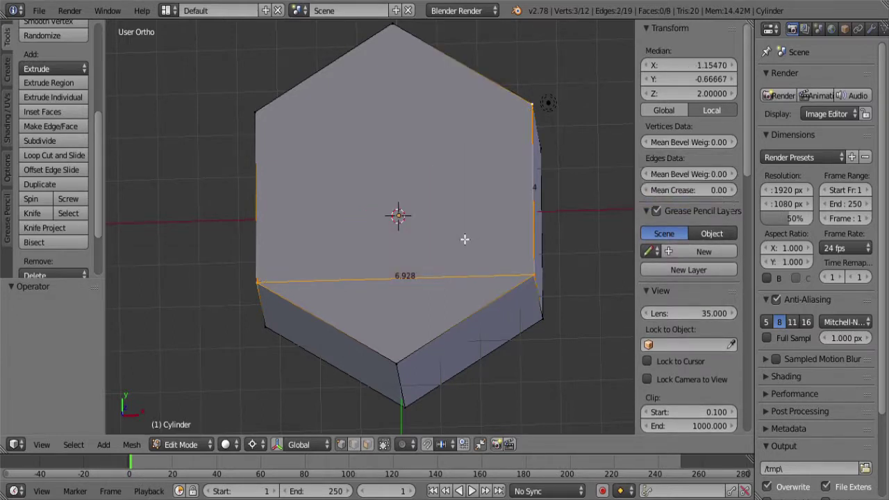
key("a")
key("a")
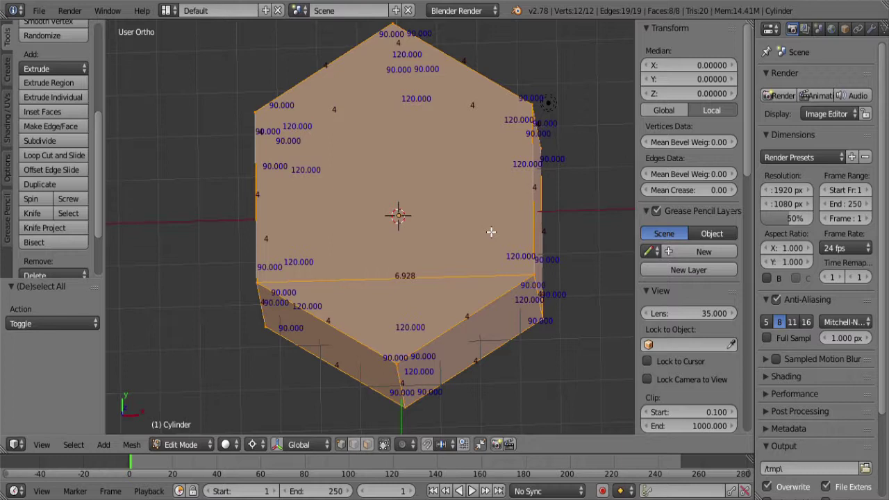
key("s")
key("shift+z")
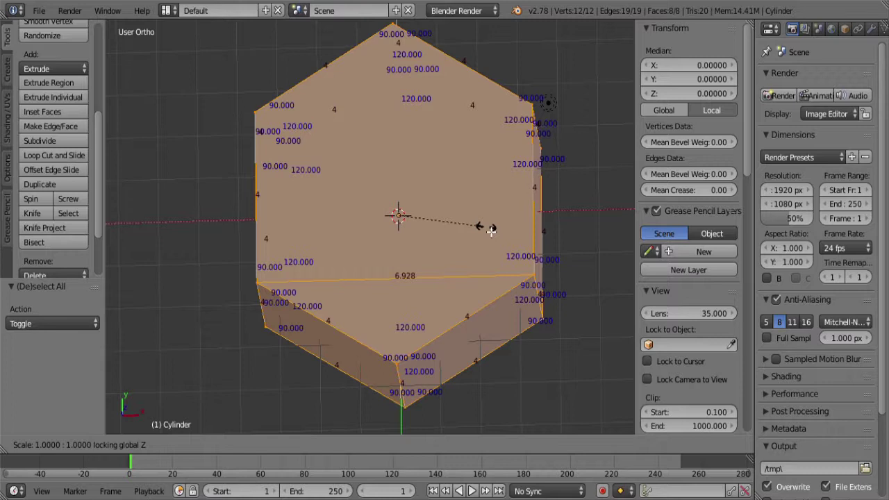
type("1")
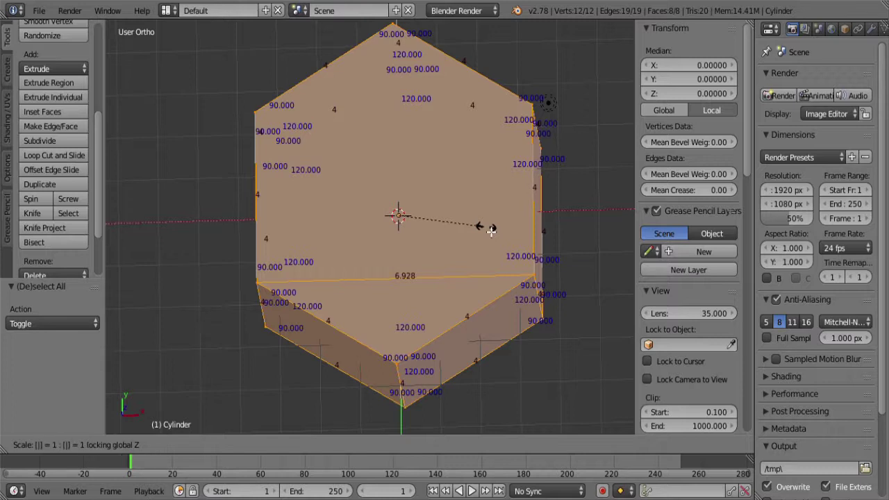
type("1/cos")
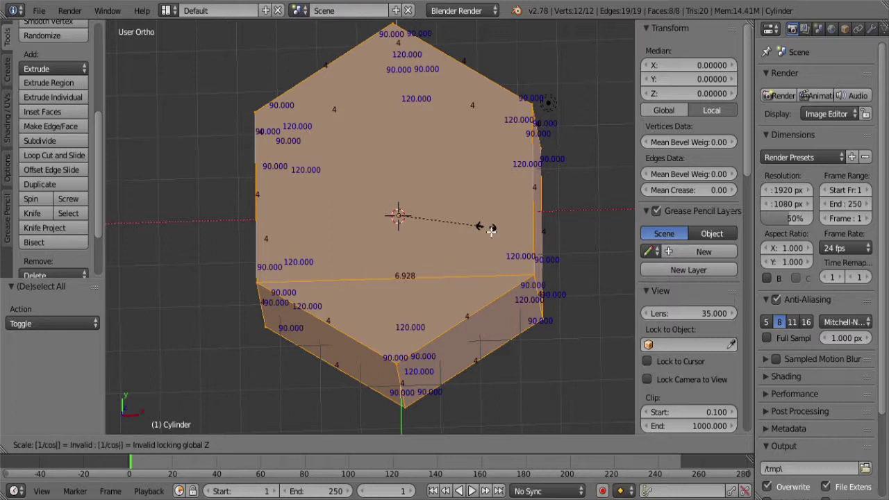
type("()")
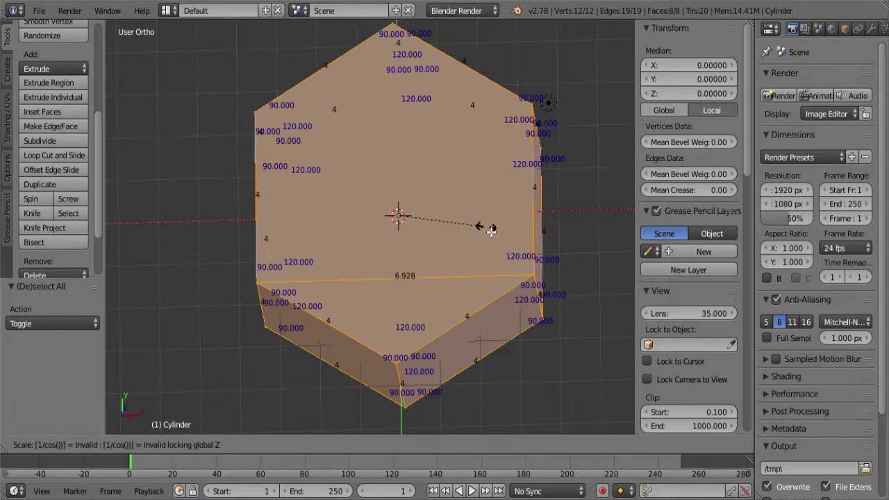
type("30")
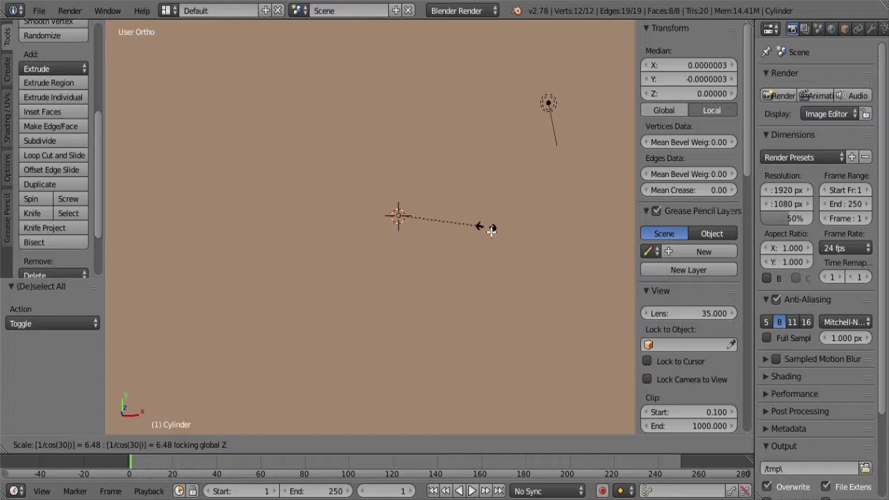
key("BackSpace")
key("BackSpace")
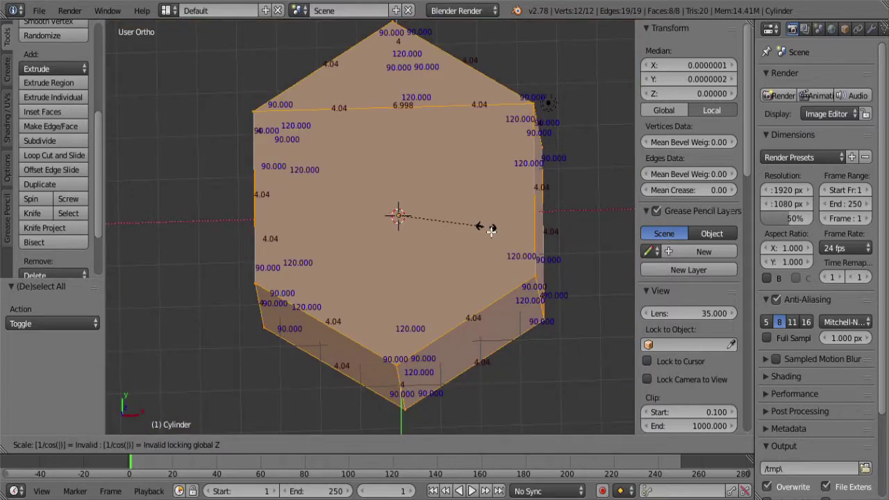
type("radians(")
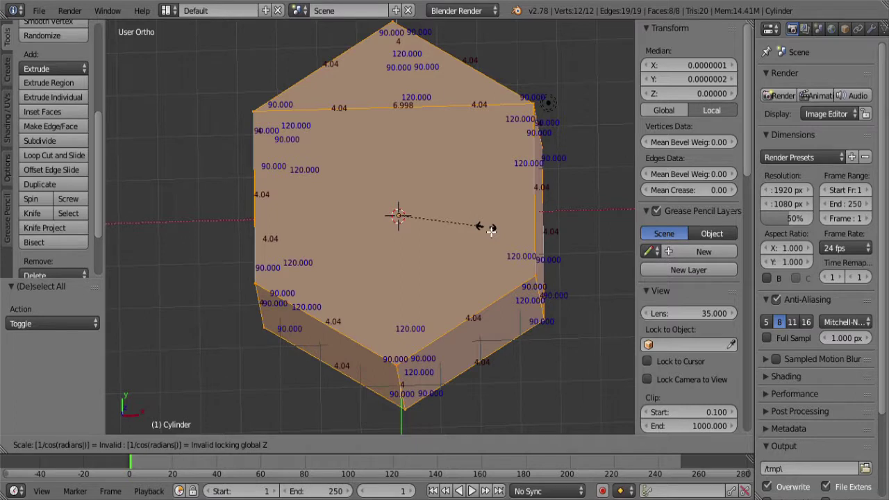
key("Right")
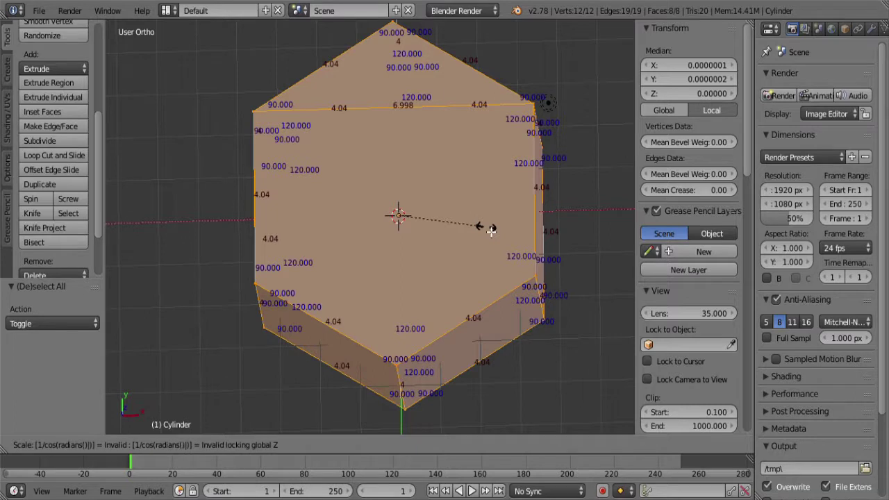
type("30")
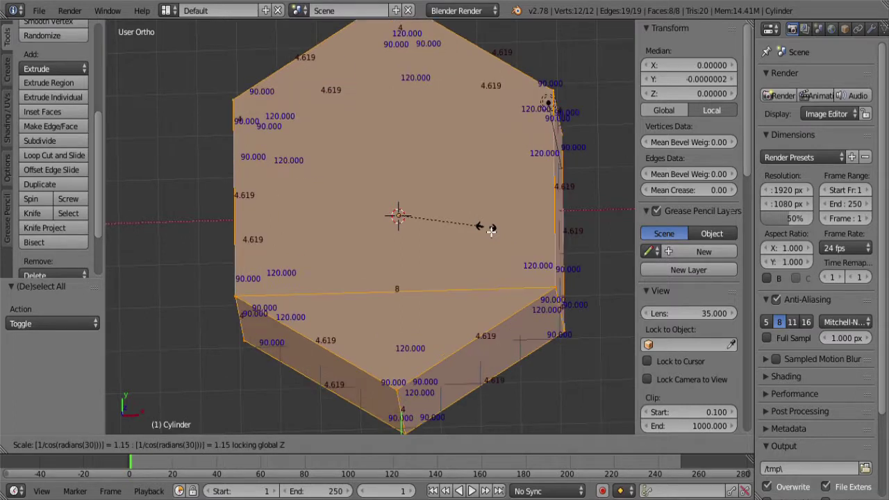
key("Return")
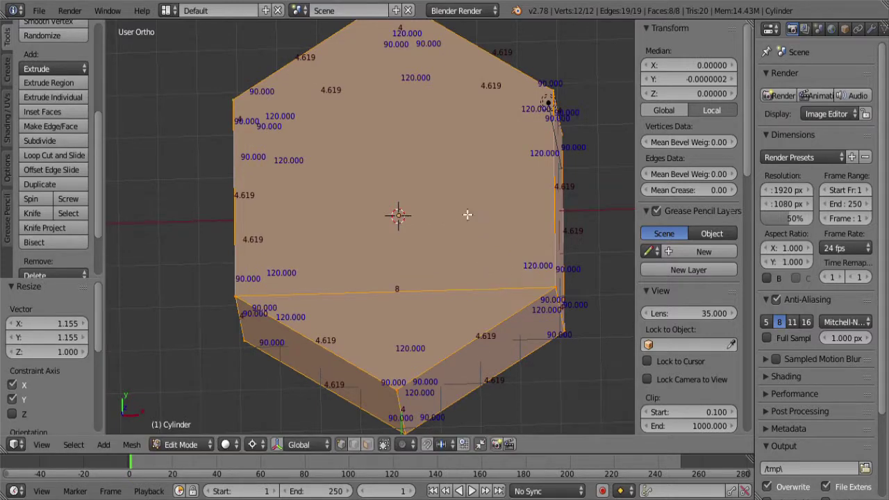
key("ctrl+z")
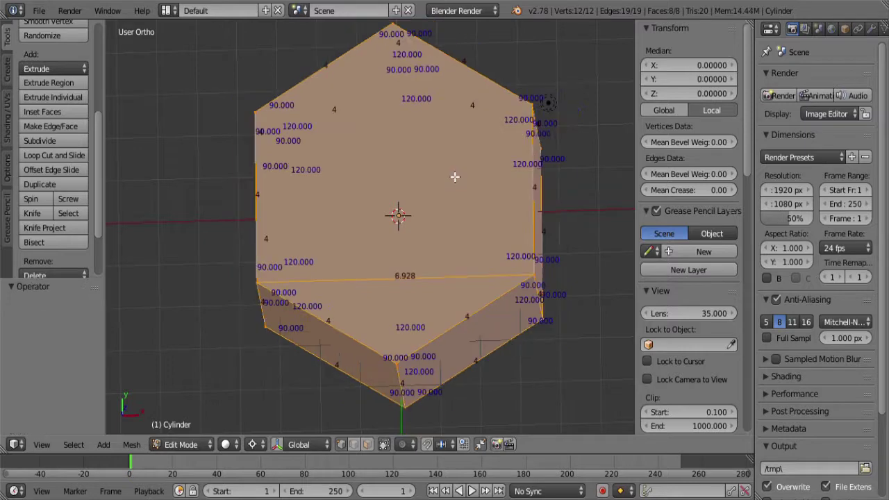
scroll(452, 175, "down", 4)
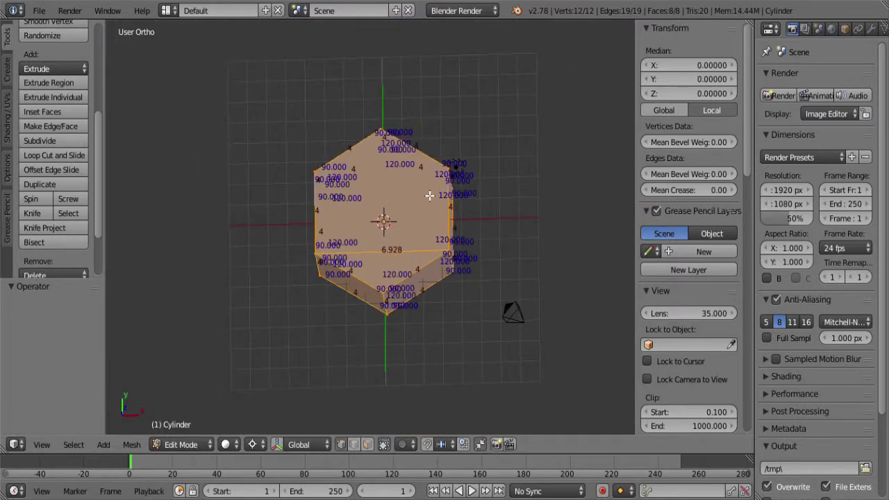
- Set the prism's X and Y scale to 1/cos(radians(30)), about 1.155
key("Tab")
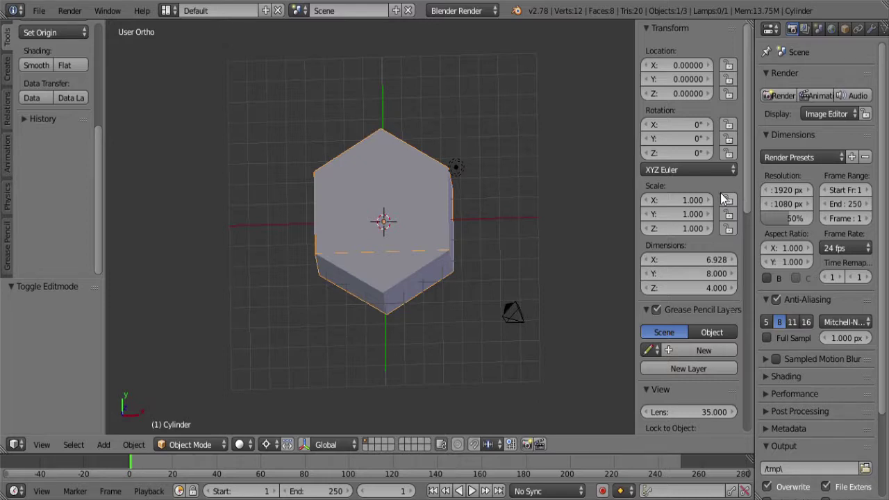
left_click_drag(697, 203, 698, 208)
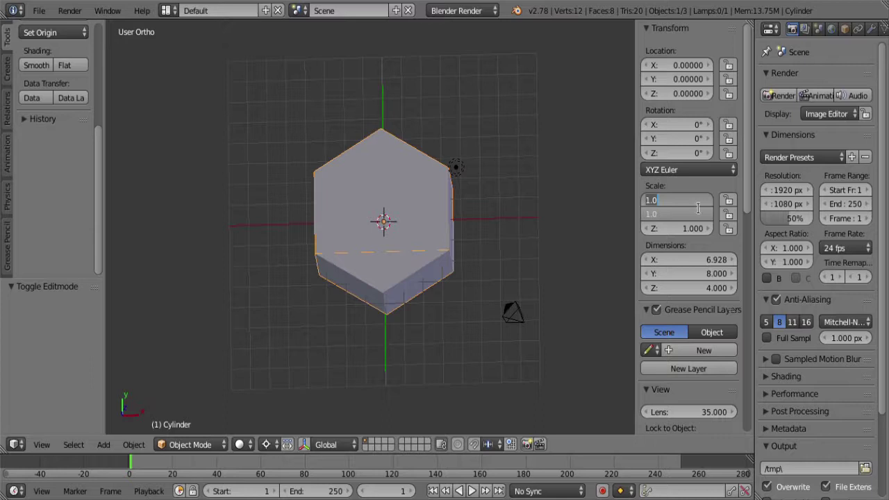
key("BackSpace")
type("1/cos(radians(30")
key("Return")
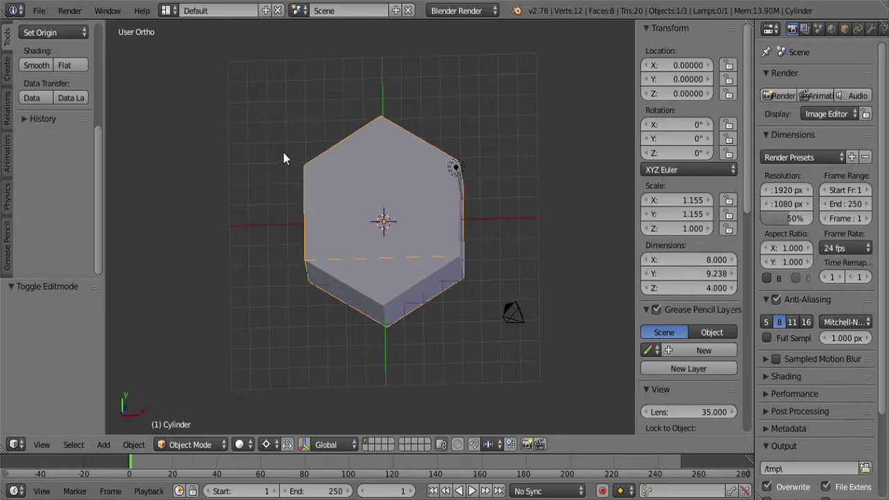
- Apply the scale and check the new edge lengths in Edit Mode
key("ctrl+a")
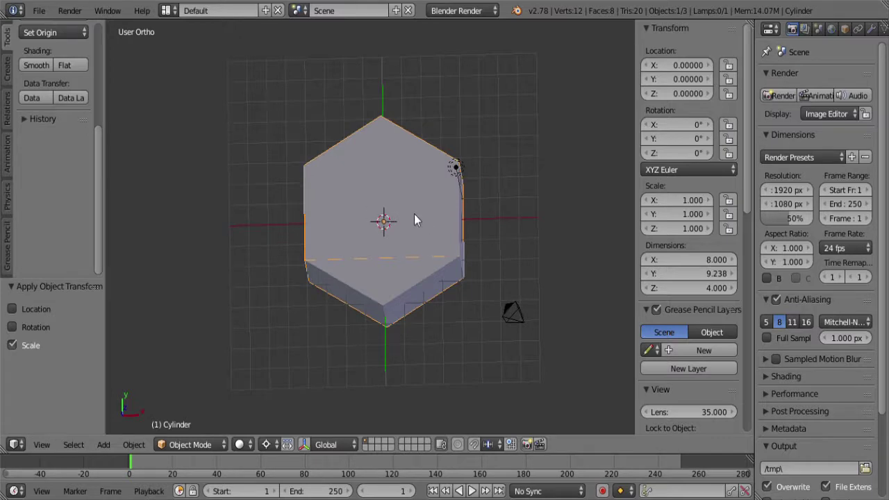
key("Tab")
scroll(420, 240, "up", 4)
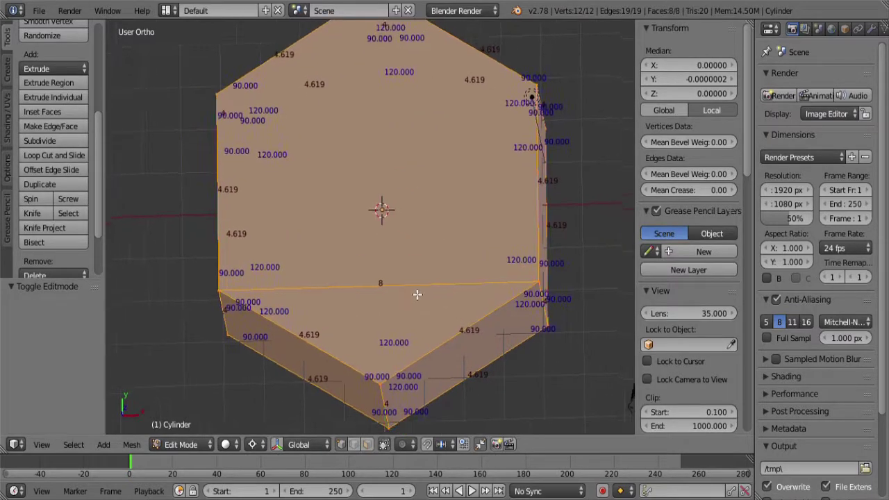
scroll(420, 278, "down", 4)
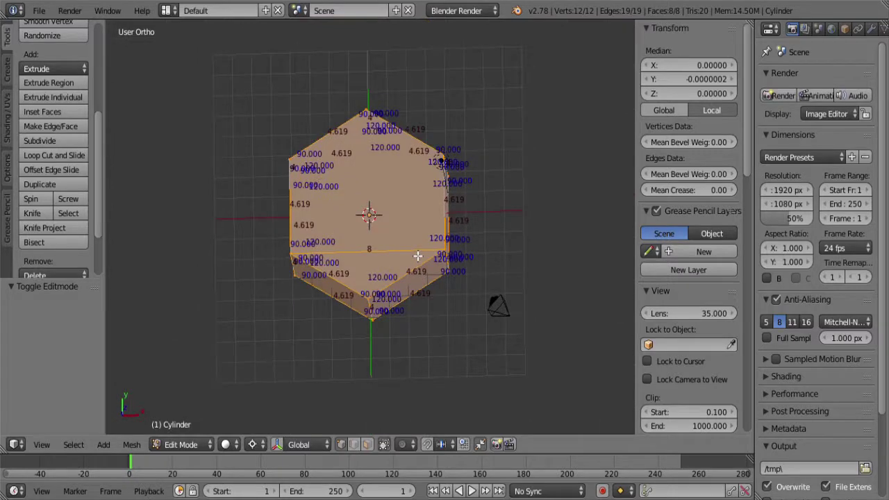
key("Tab")
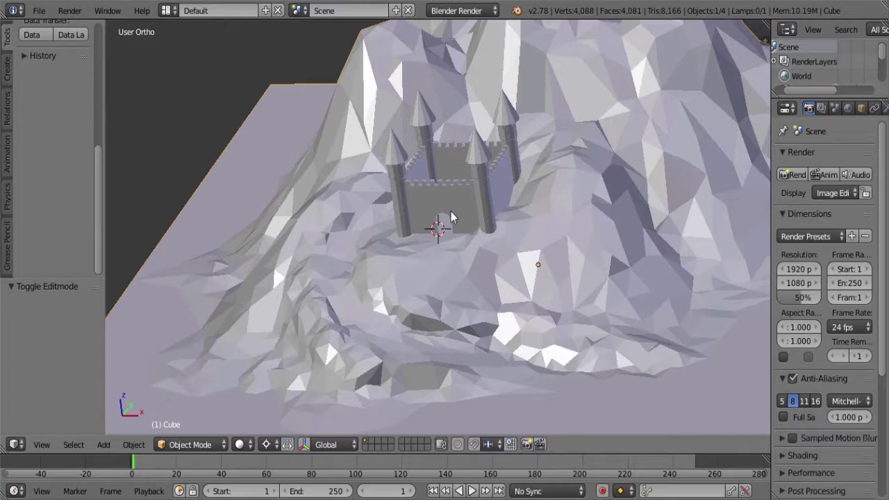
- Triangulate the castle's front wall face in Edit Mode
key("Tab")
scroll(451, 211, "up", 3)
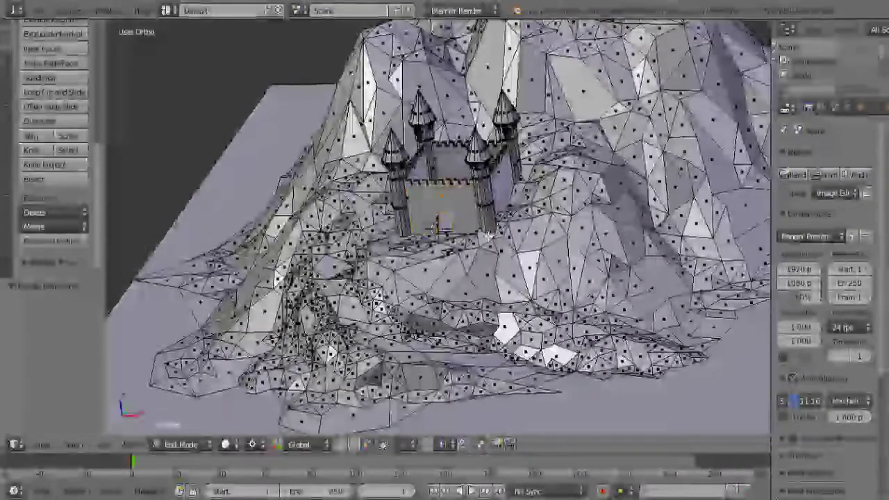
scroll(437, 230, "up", 5)
scroll(444, 291, "down", 2)
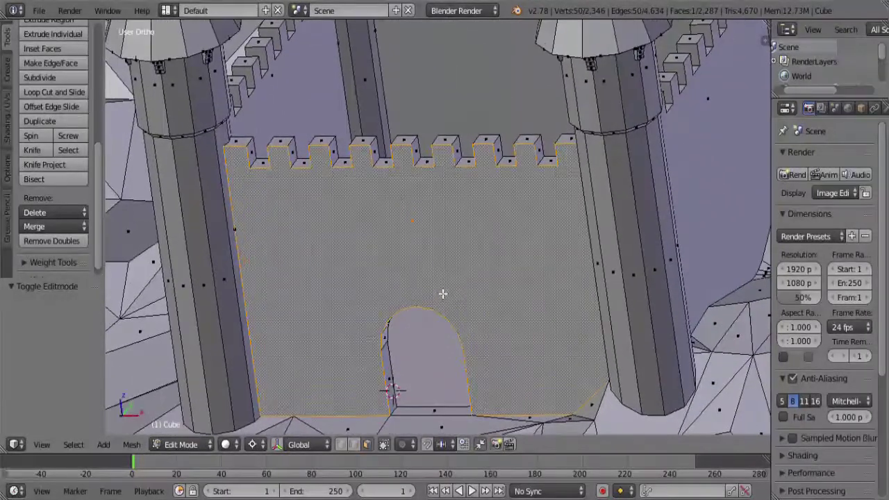
middle_click_drag(439, 282, 445, 255, "shift")
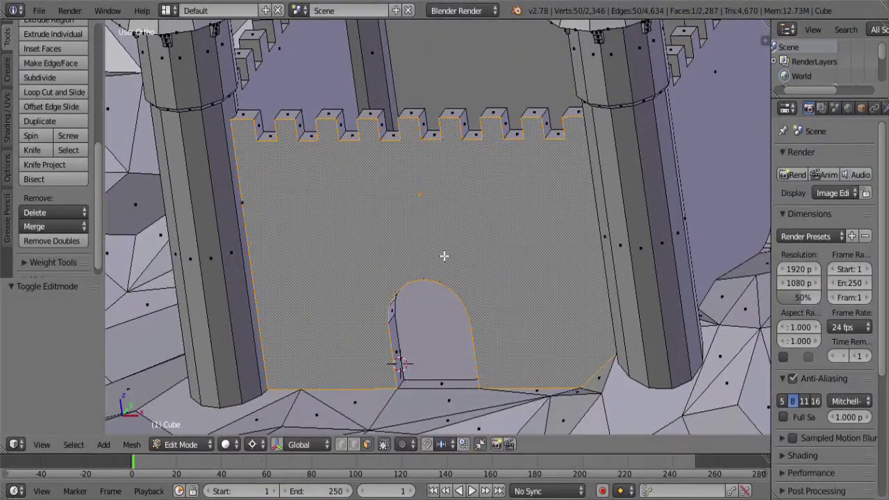
key("ctrl+t")
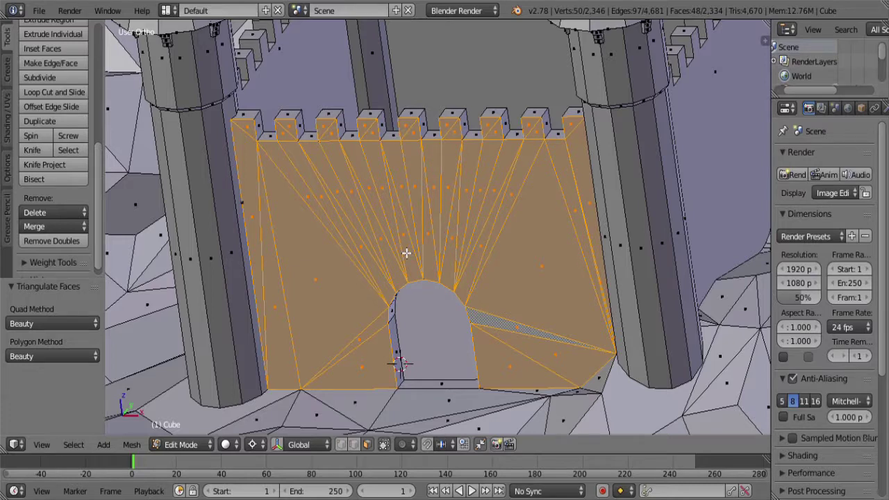
- Undo the wall triangulation so it returns to a single face, and zoom out
middle_click_drag(410, 258, 453, 235)
key("ctrl+z")
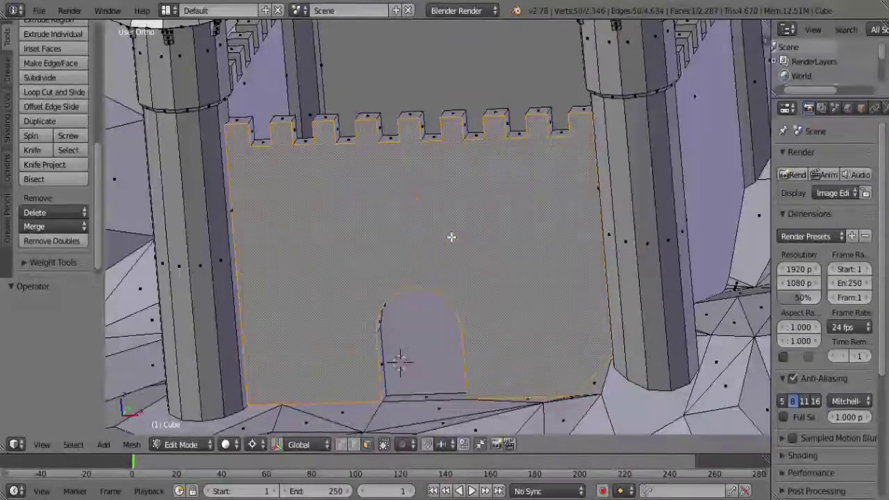
scroll(421, 231, "down", 4)
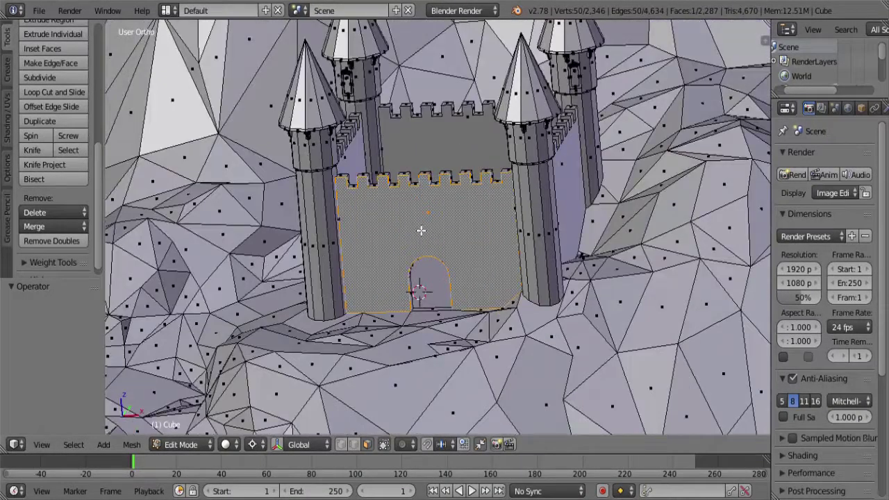
scroll(417, 250, "down", 4)
- Delete all castle and terrain vertices and add a new plane, framed in view
key("a")
key("a")
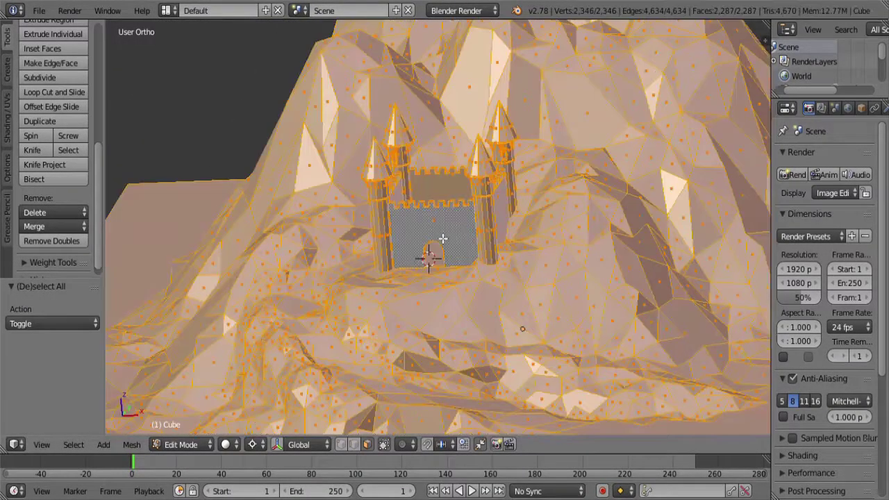
key("x")
left_click(449, 227)
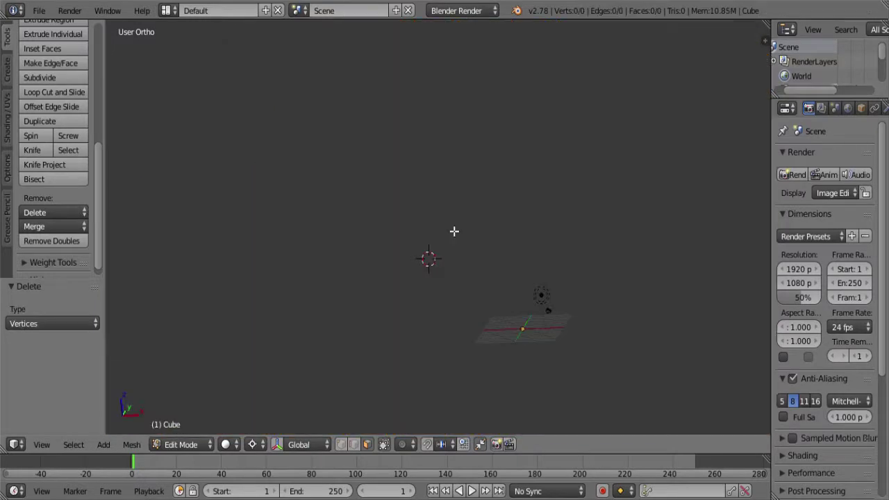
key("shift+a")
left_click(435, 235)
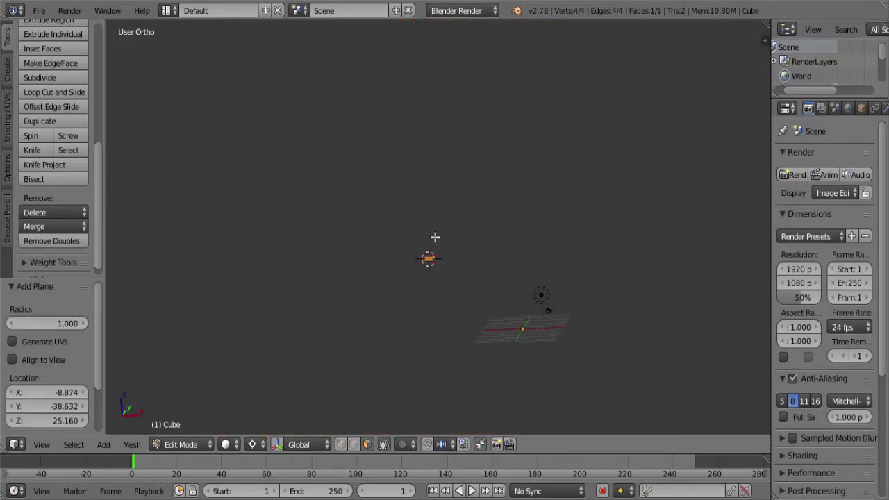
key("KP_Decimal")
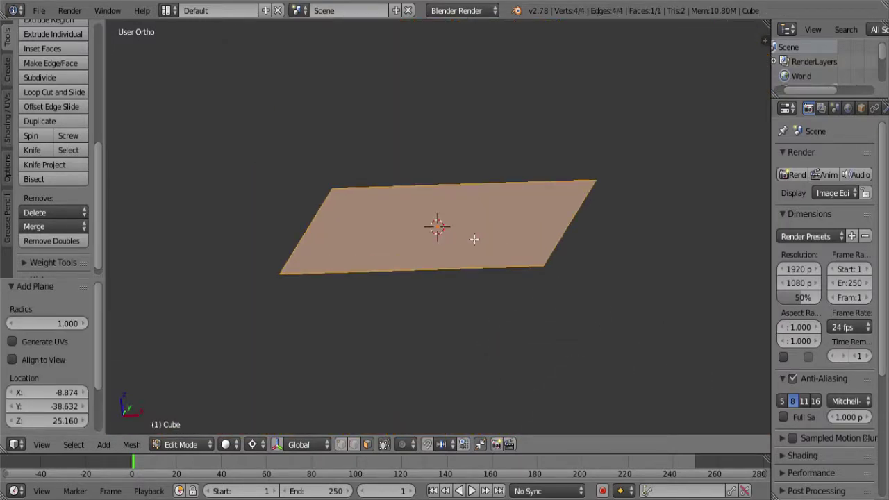
- Raise the plane's top-right corner vertex 1.6 units straight up along Z
right_click(608, 183)
key("KP_1")
scroll(625, 191, "down", 5)
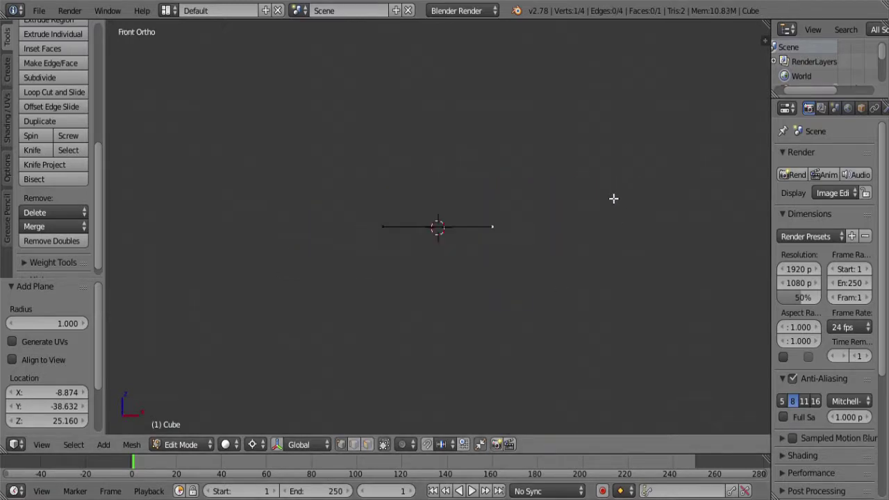
key("g")
key("z")
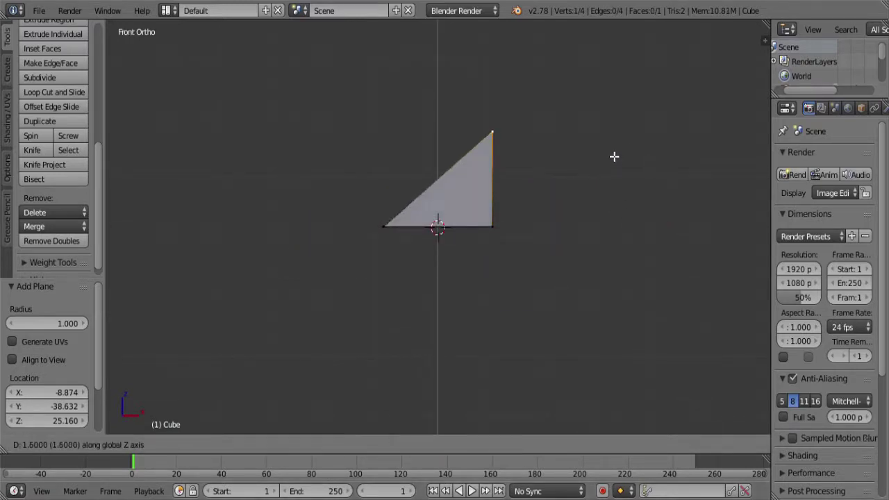
left_click(615, 157)
middle_click_drag(402, 189, 413, 288)
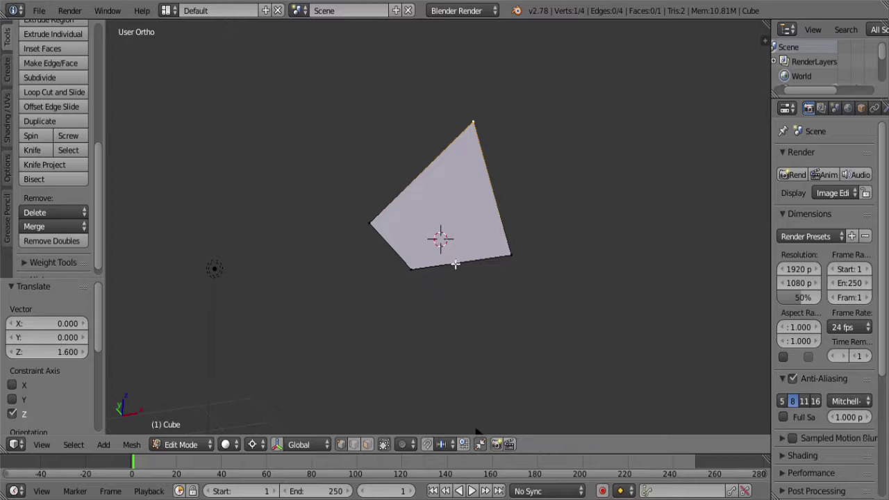
- Select the whole bent plane and triangulate it into two triangles
right_click(419, 279, "shift")
key("ctrl+KP_Add")
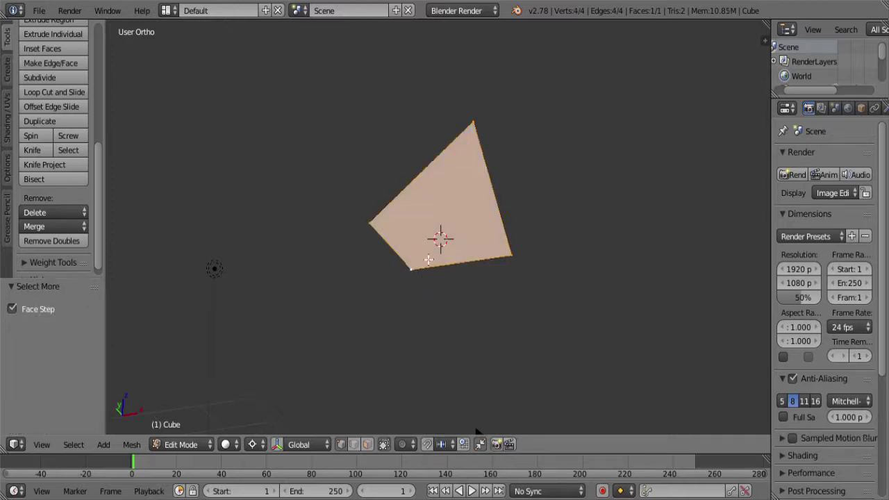
key("ctrl+t")
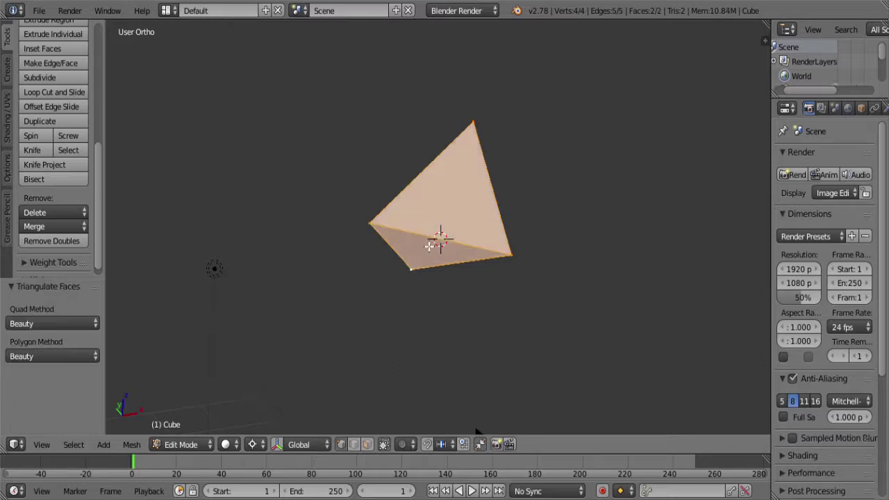
middle_click_drag(444, 243, 369, 263)
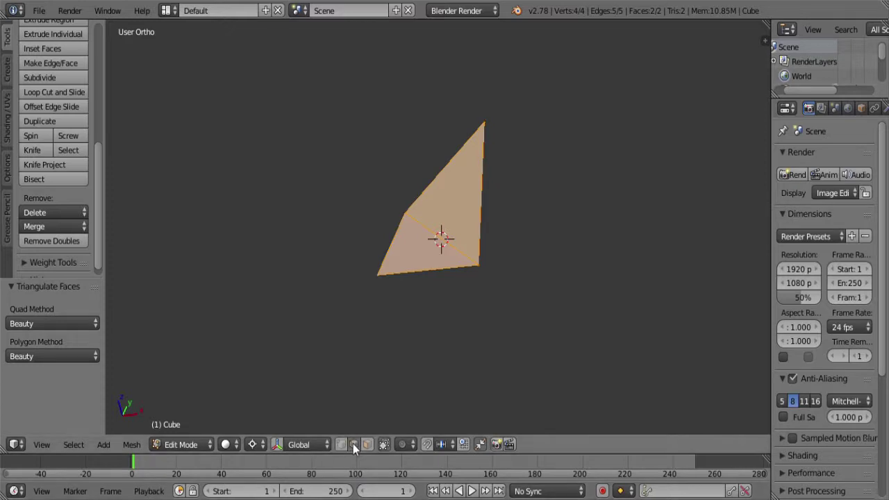
- Rotate the diagonal edge clockwise so it joins the other pair of corners
right_click(432, 241)
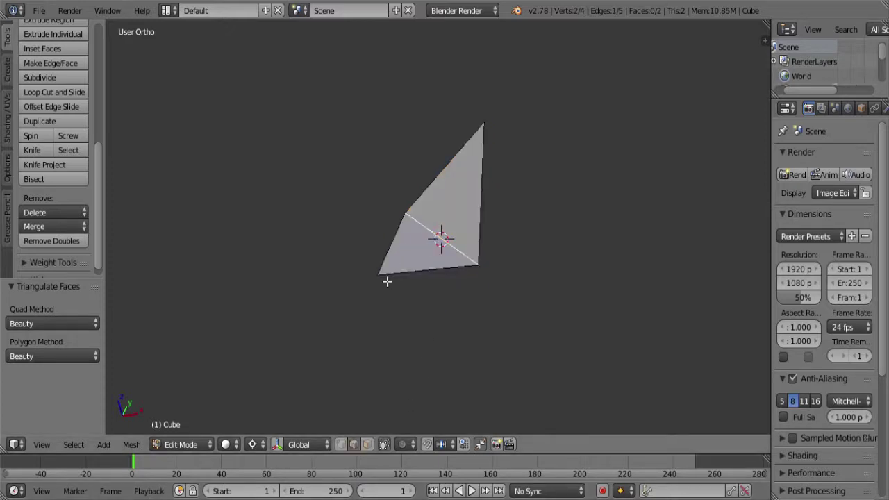
key("ctrl+e")
left_click(375, 278)
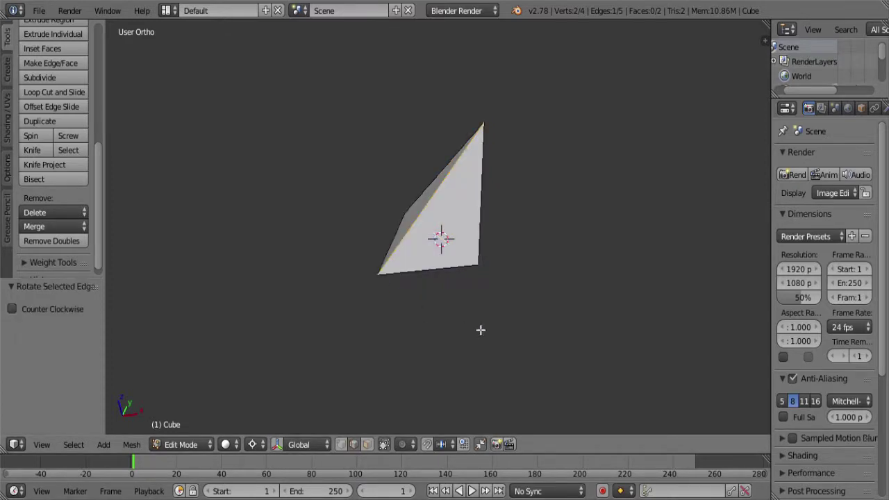
middle_click_drag(480, 330, 466, 308)
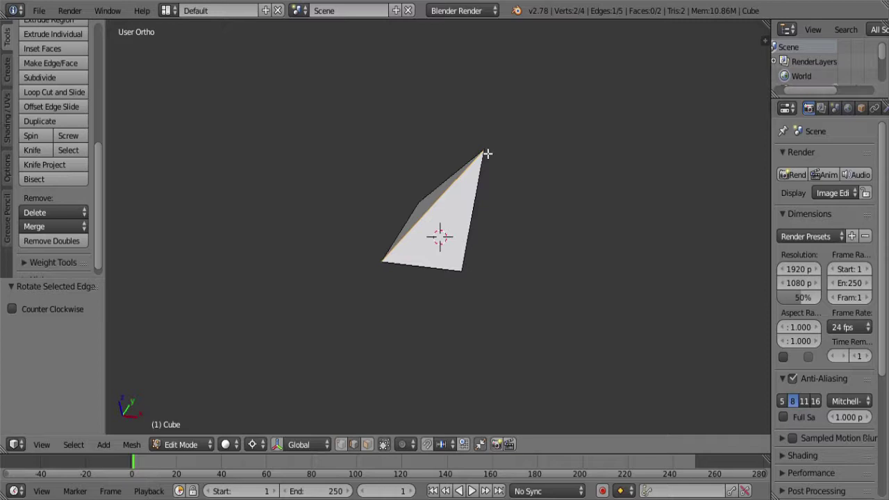
key("KP_1")
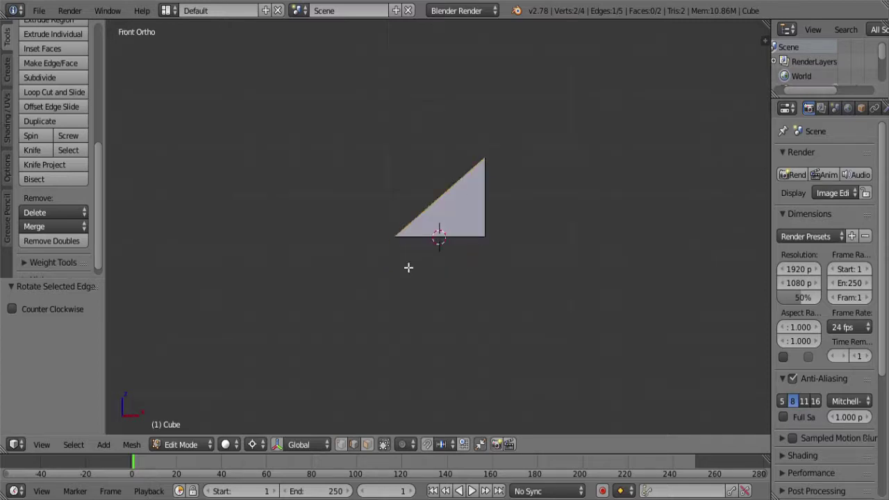
right_click(489, 169)
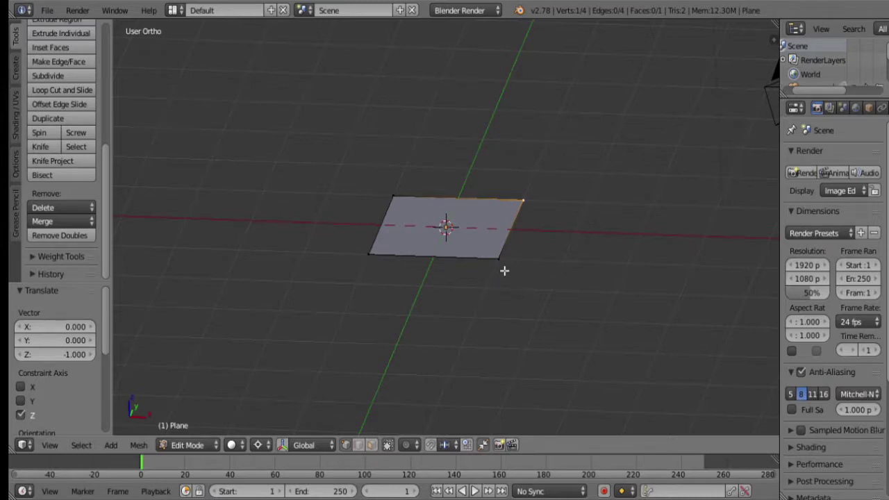
- Select the plane's corners, then switch to the A-Triangle Blender hotkeys page in Firefox
scroll(502, 267, "down", 3)
right_click(478, 246, "shift")
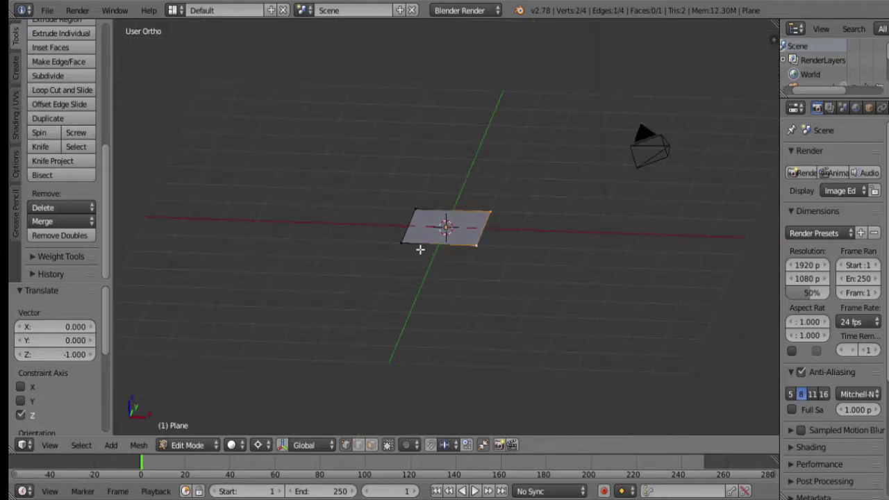
right_click(405, 243, "shift")
right_click(415, 209, "shift")
key("alt+Tab")
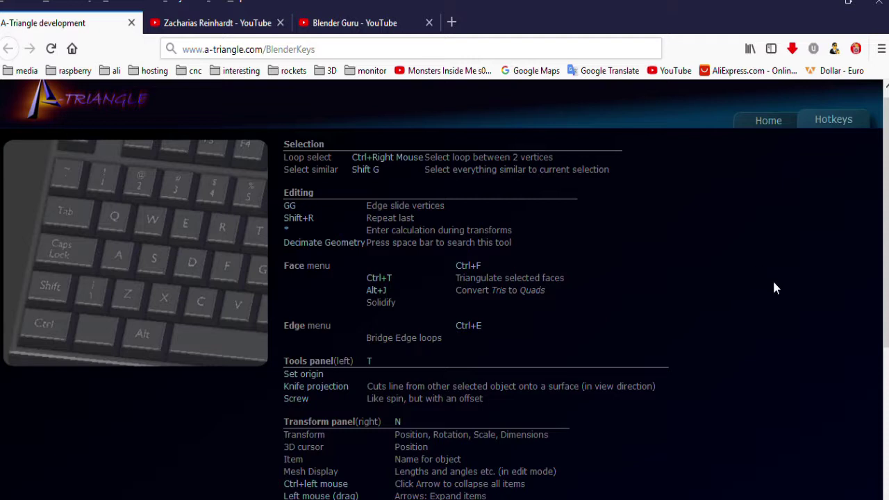
scroll(740, 278, "down", 3)
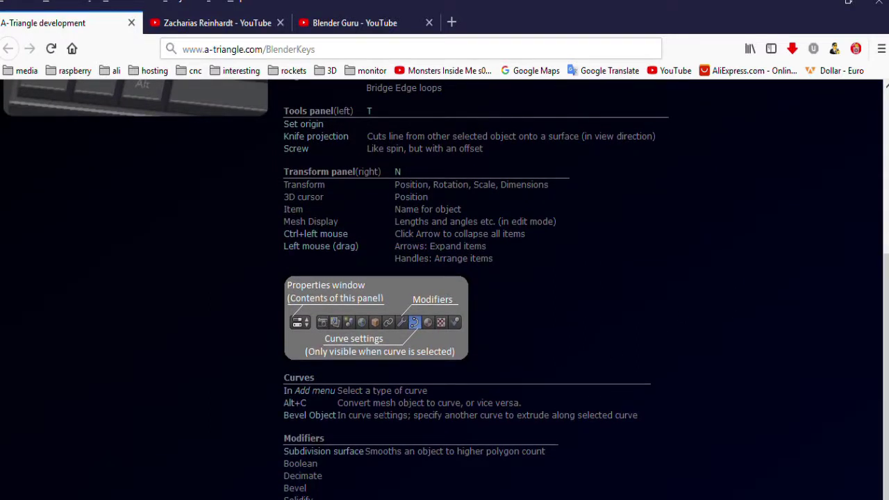
scroll(653, 393, "up", 1)
scroll(656, 395, "up", 3)
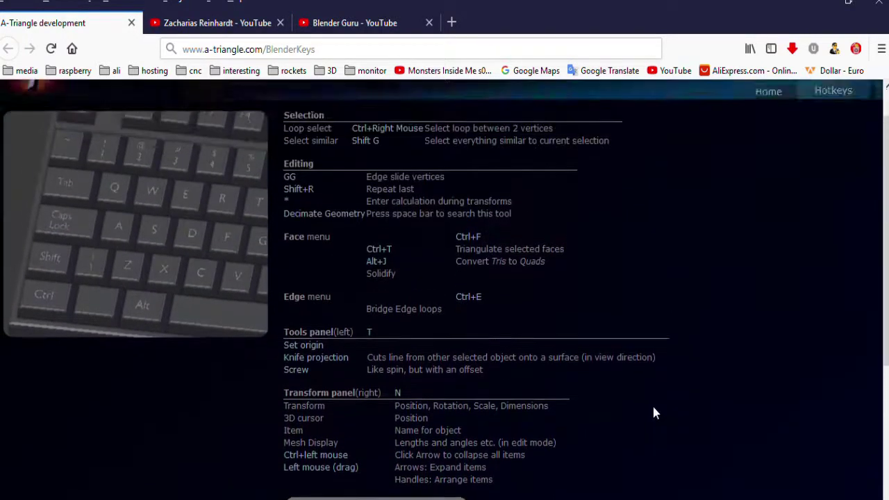
scroll(660, 389, "down", 3)
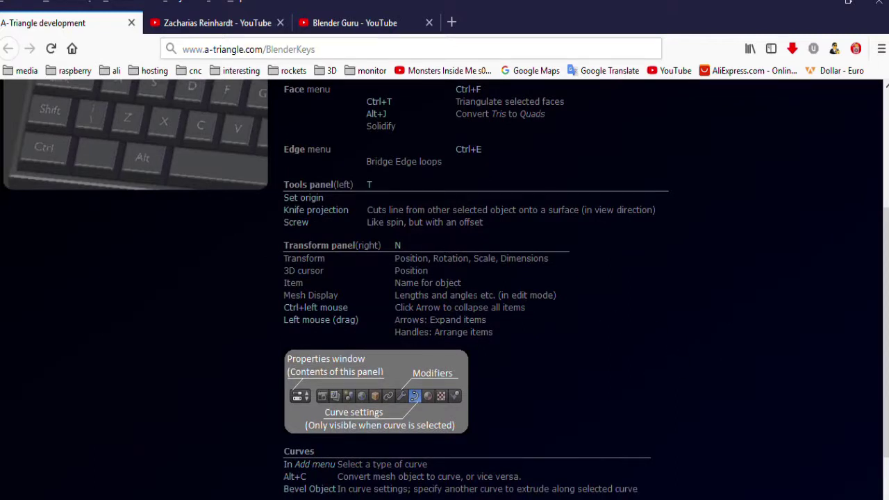
scroll(600, 257, "up", 3)
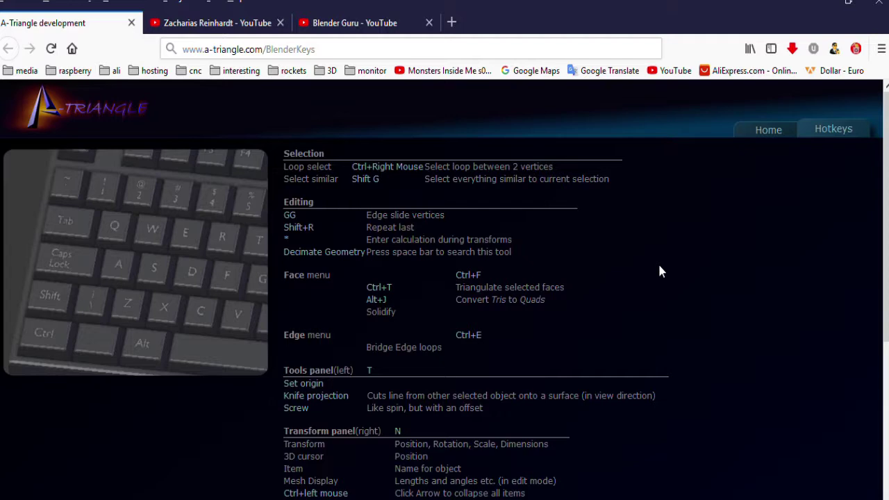
left_click(365, 24)
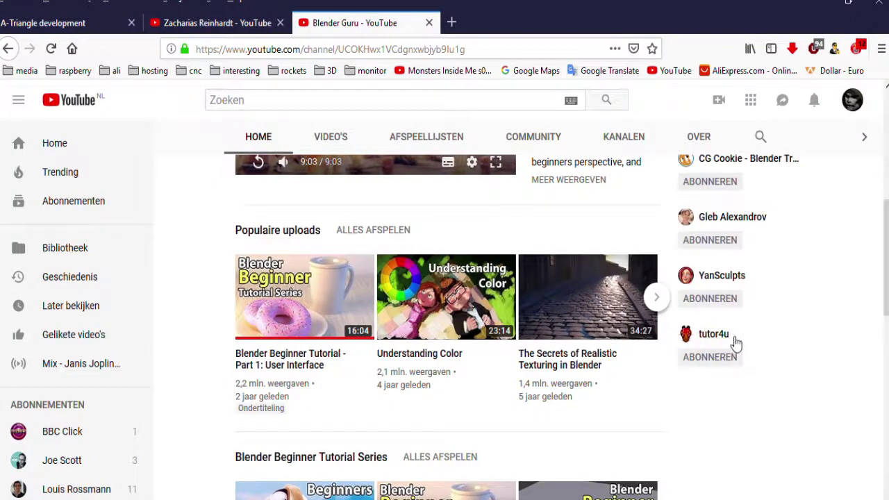
scroll(734, 344, "up", 5)
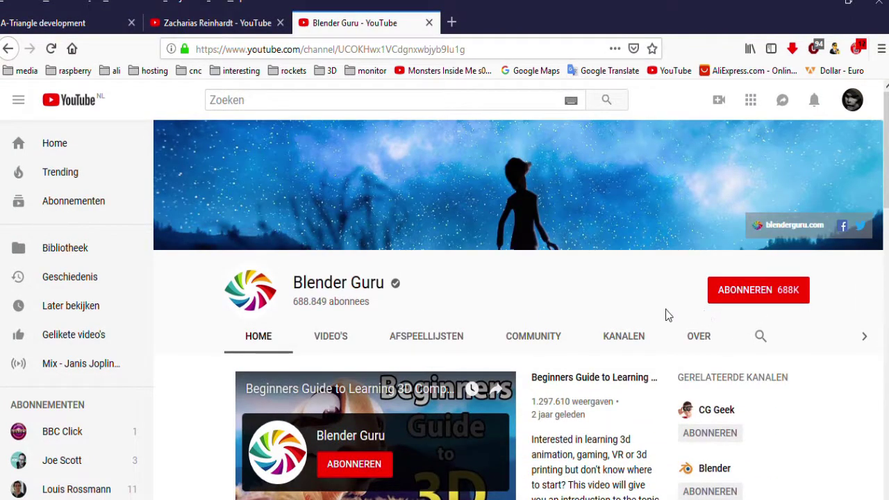
scroll(667, 313, "down", 2)
scroll(708, 301, "down", 2)
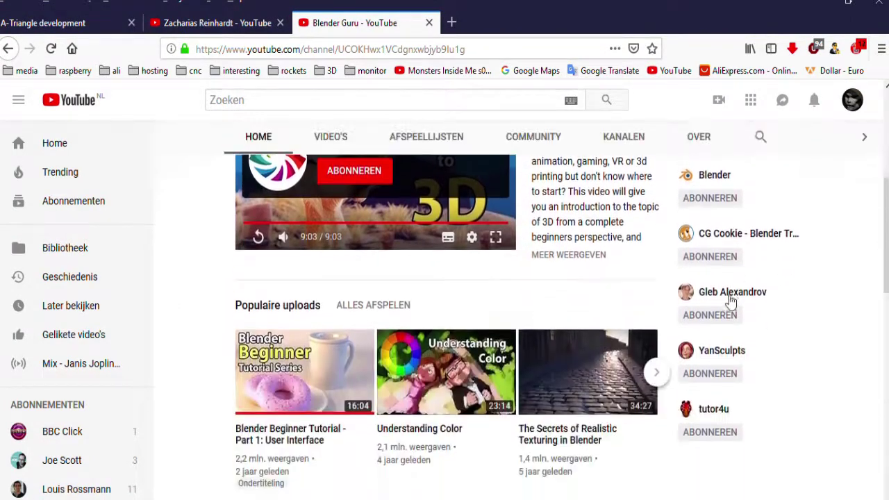
scroll(738, 294, "down", 1)
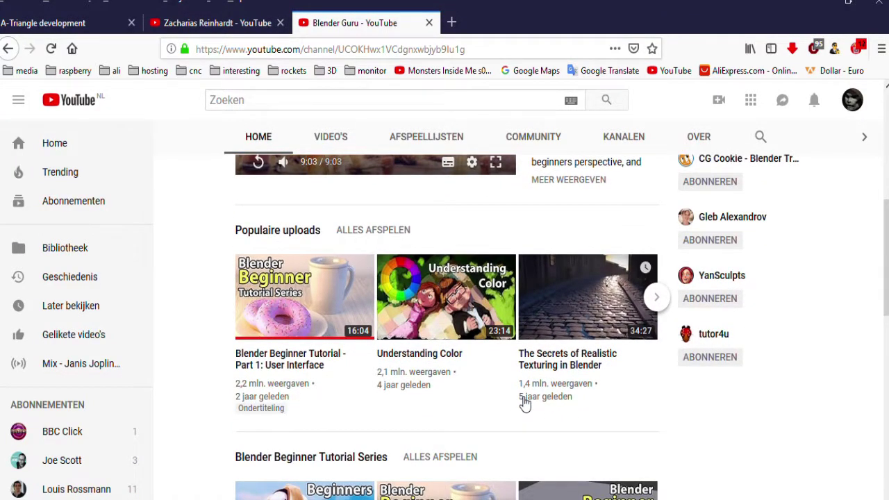
left_click(226, 25)
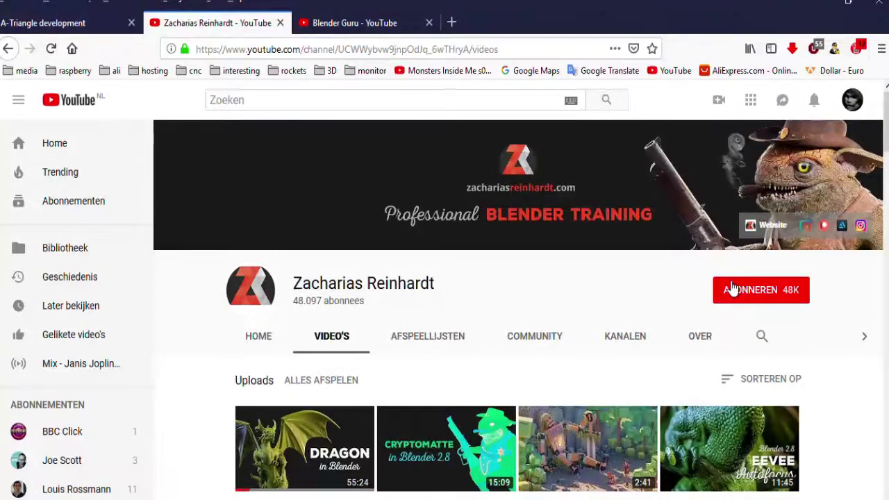
scroll(836, 339, "down", 2)
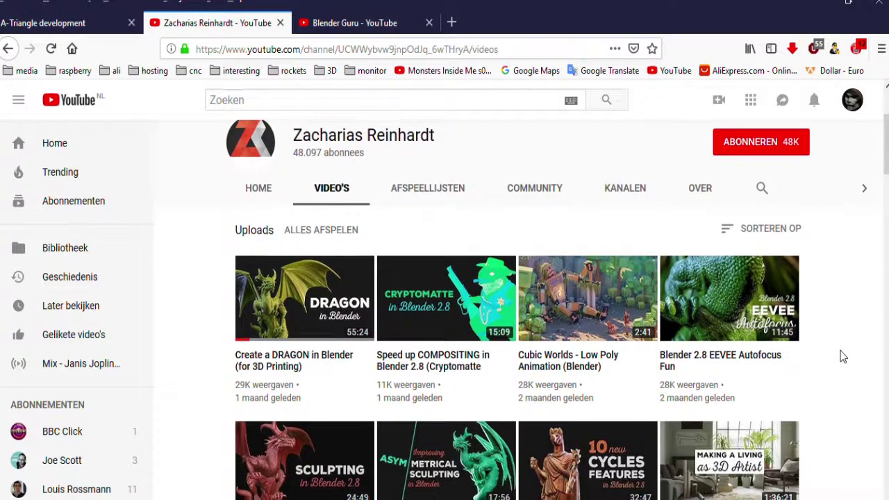
scroll(841, 356, "down", 2)
key("ctrl+Page_Up")
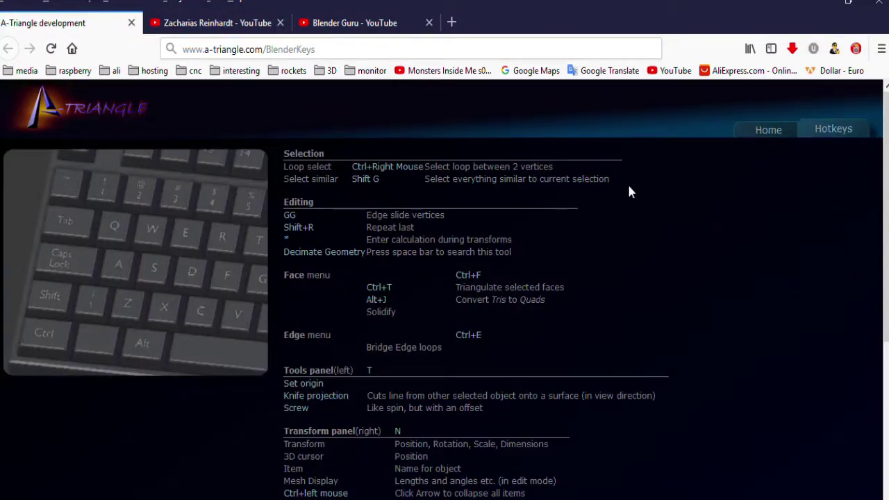